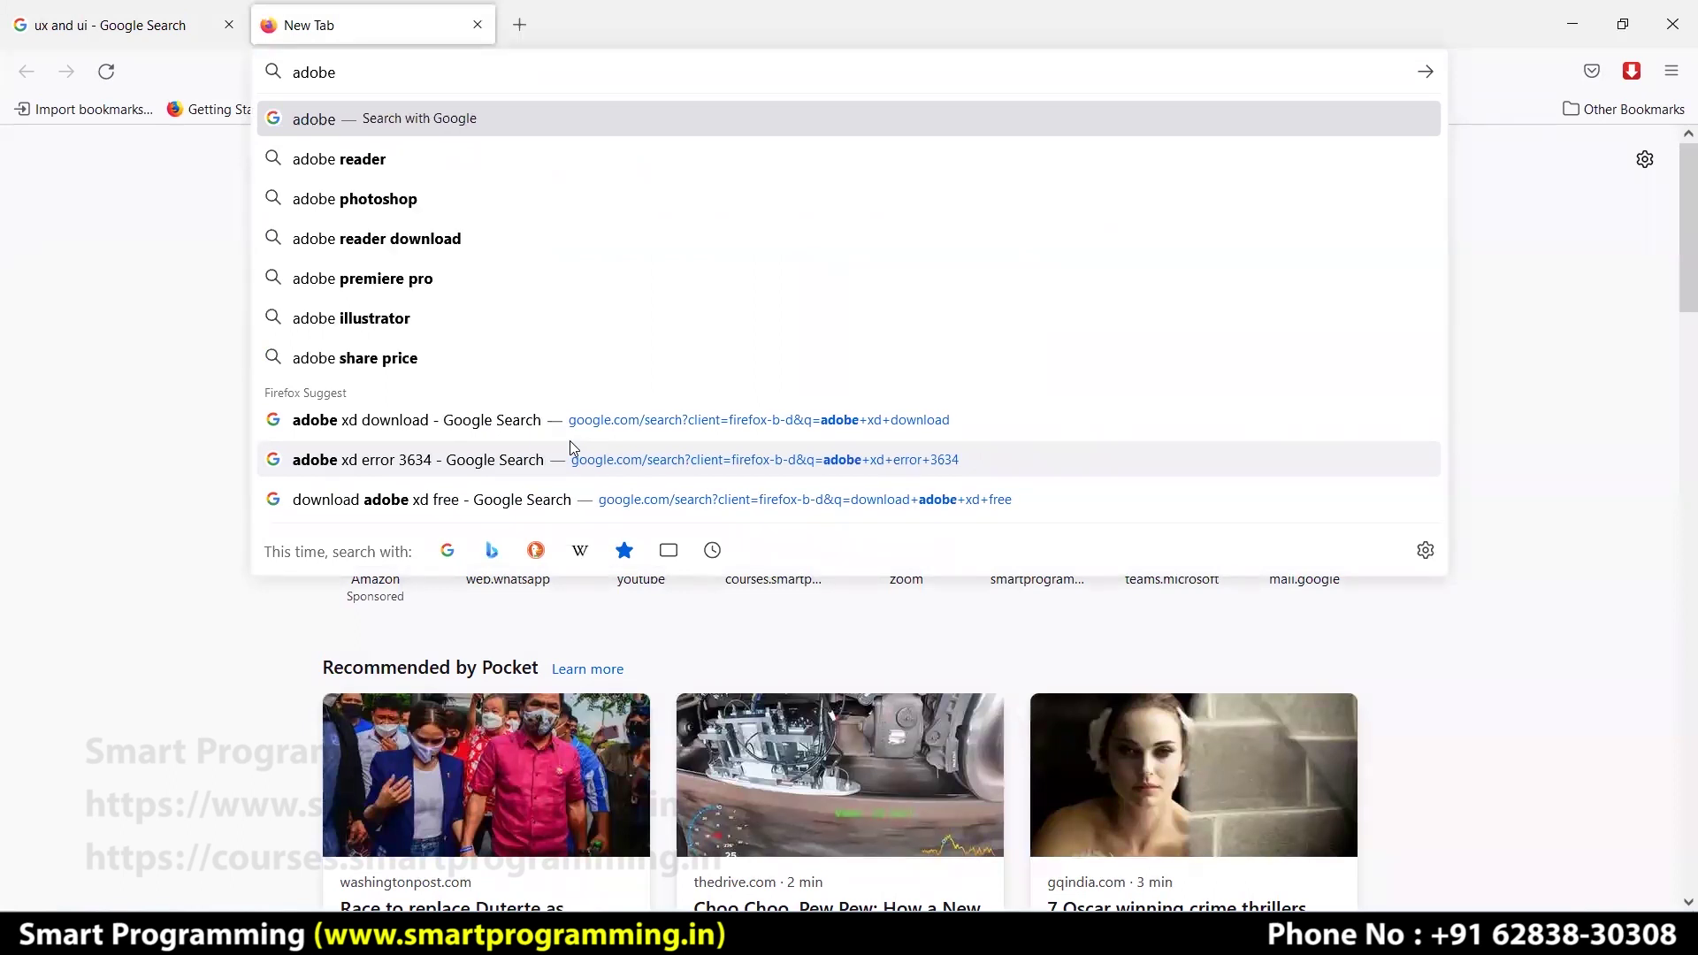
- Search the web for "adobe xd download free" and open the official Adobe XD product page in a new tab
{"action": "type", "text": "xd download"}
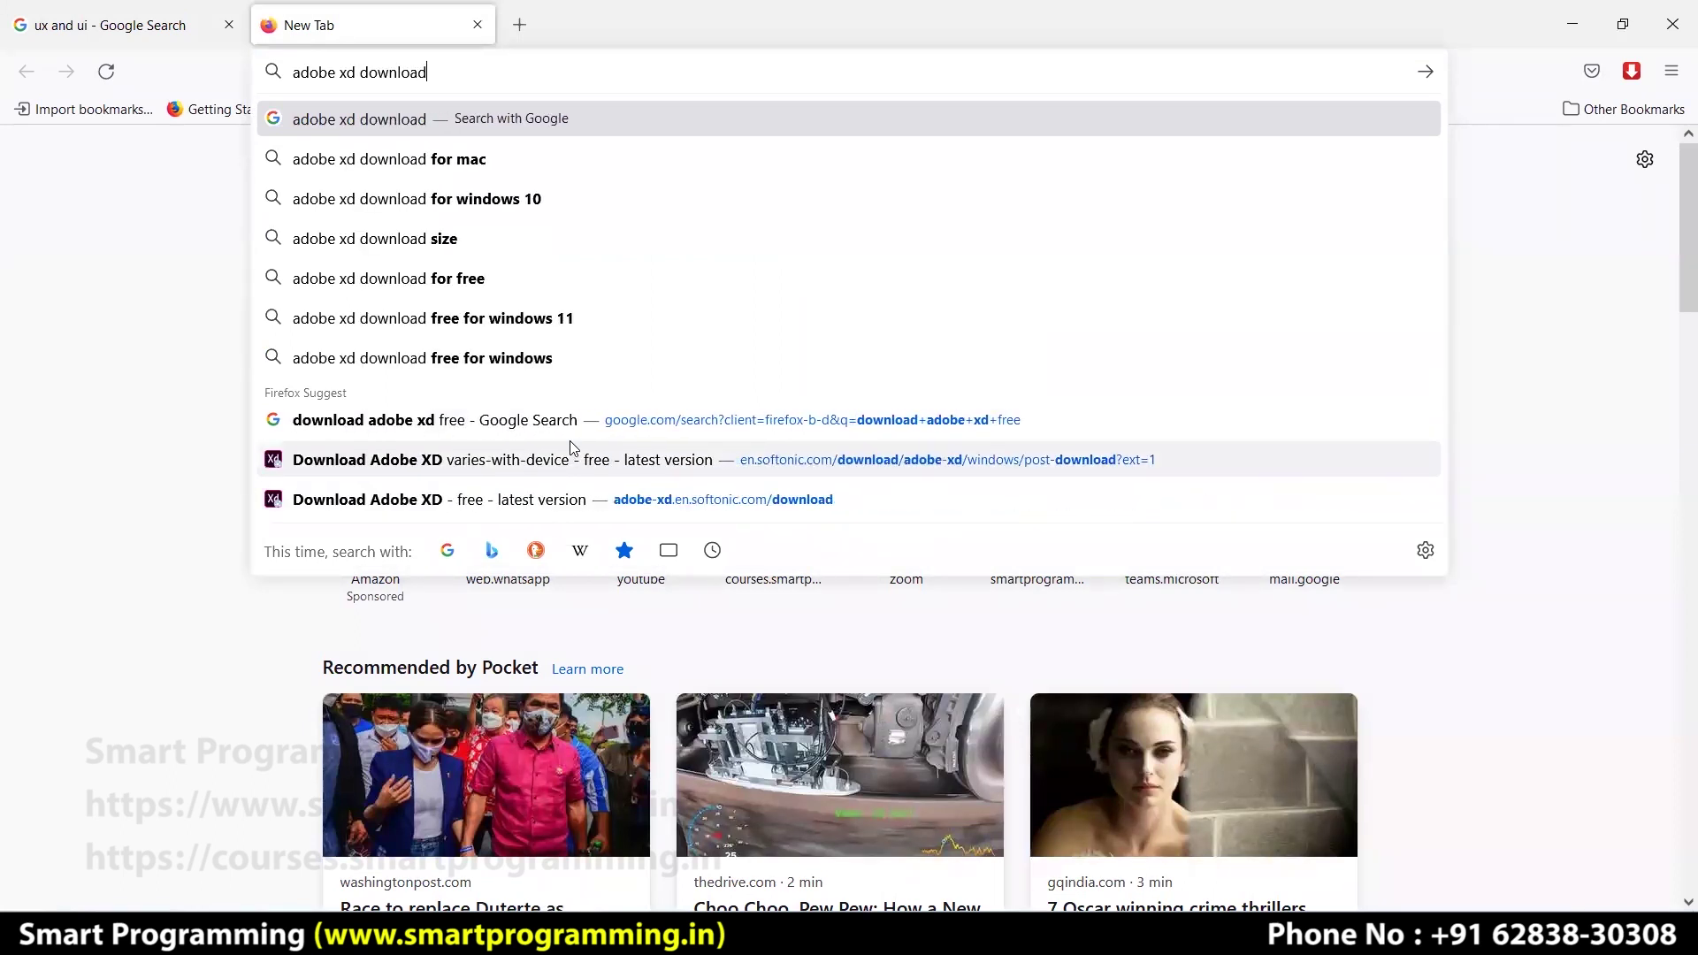
{"action": "type", "text": " free"}
{"action": "key", "text": "Return"}
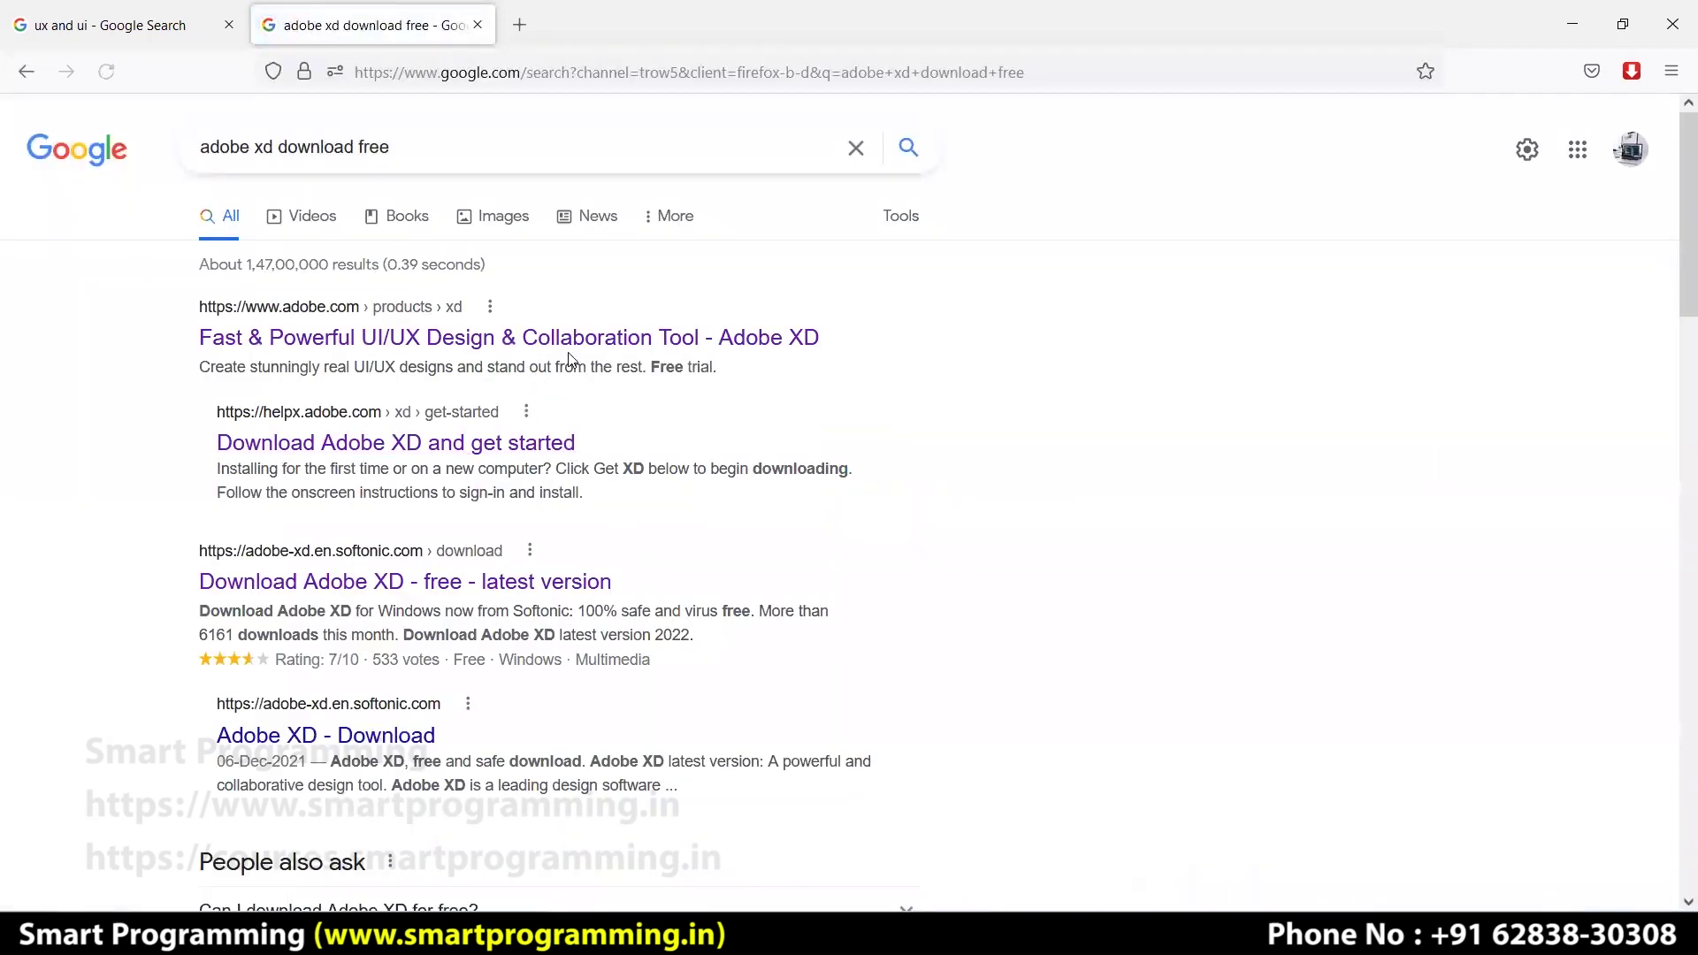
{"action": "middle_click", "coordinate": [521, 345]}
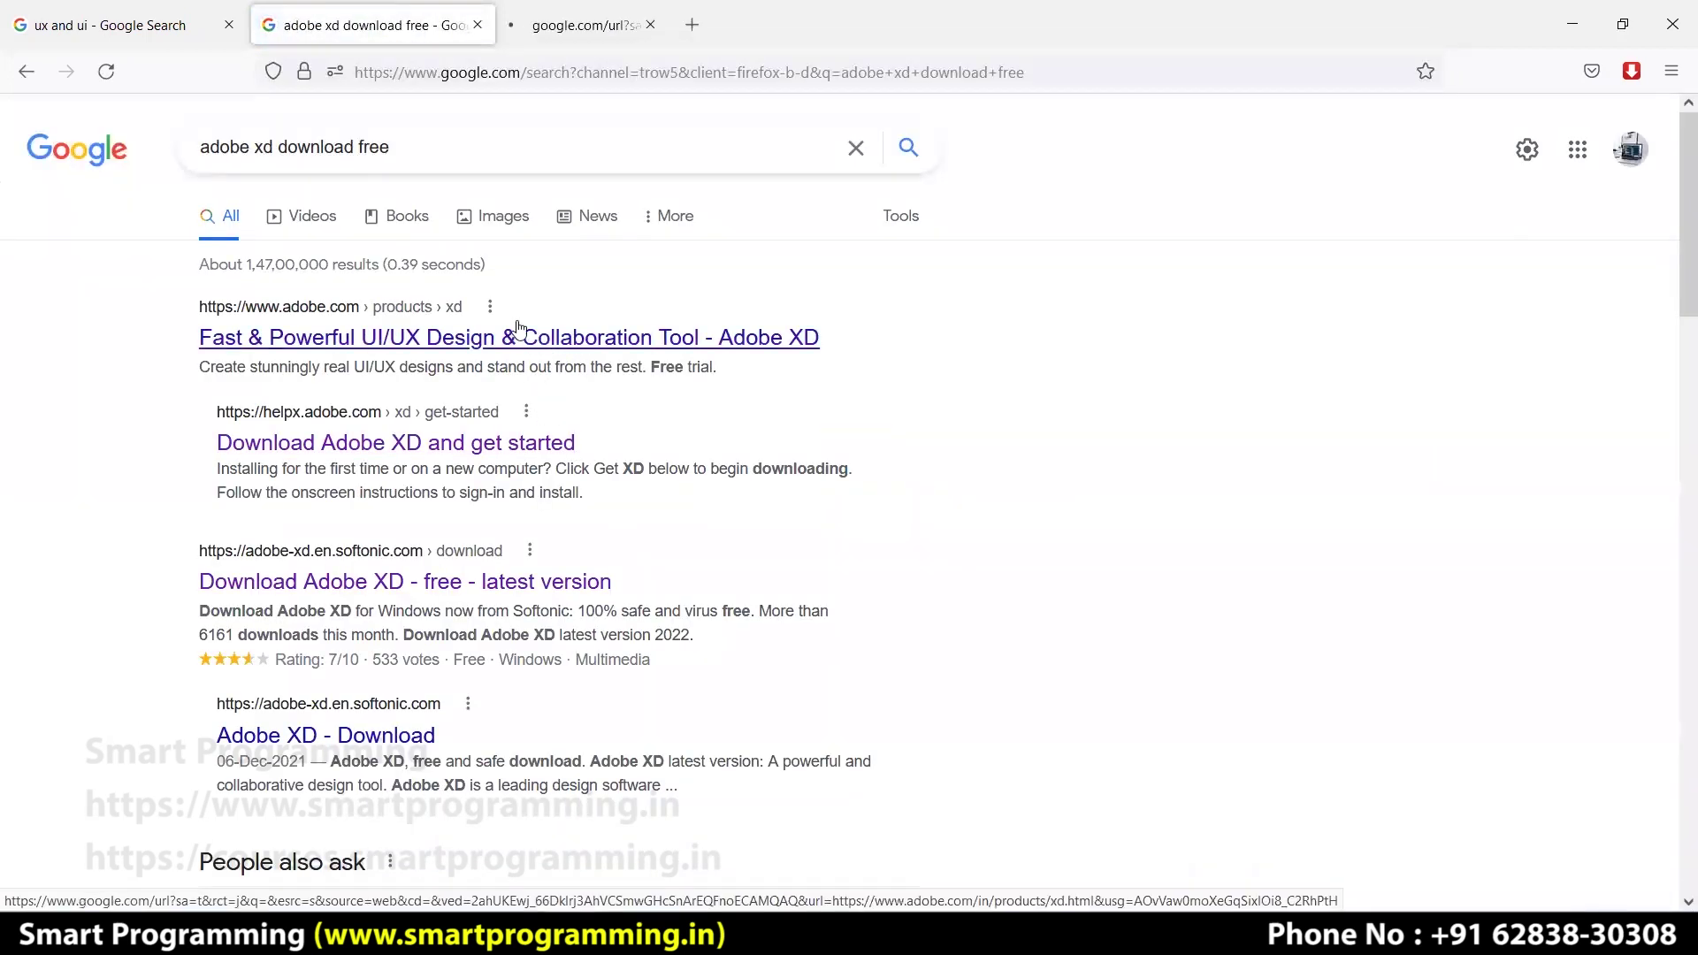
{"action": "left_click", "coordinate": [576, 36]}
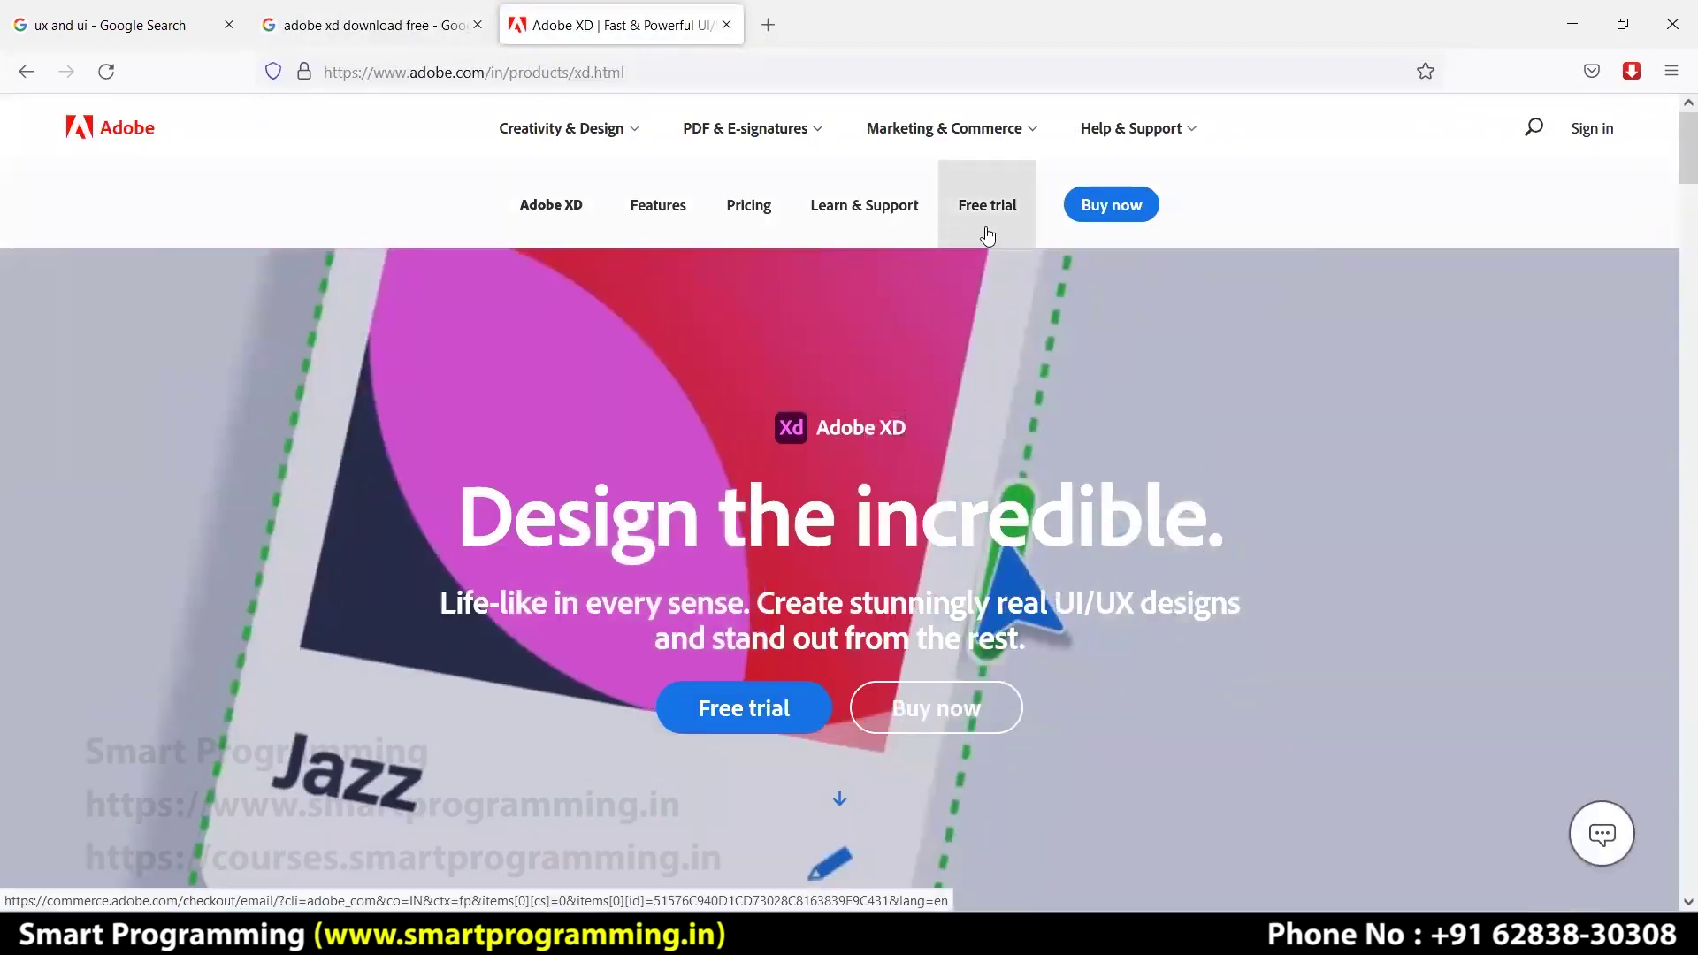
- Open the Adobe XD free trial checkout page and examine the 7-day trial offer and its email field
{"action": "left_click", "coordinate": [988, 212]}
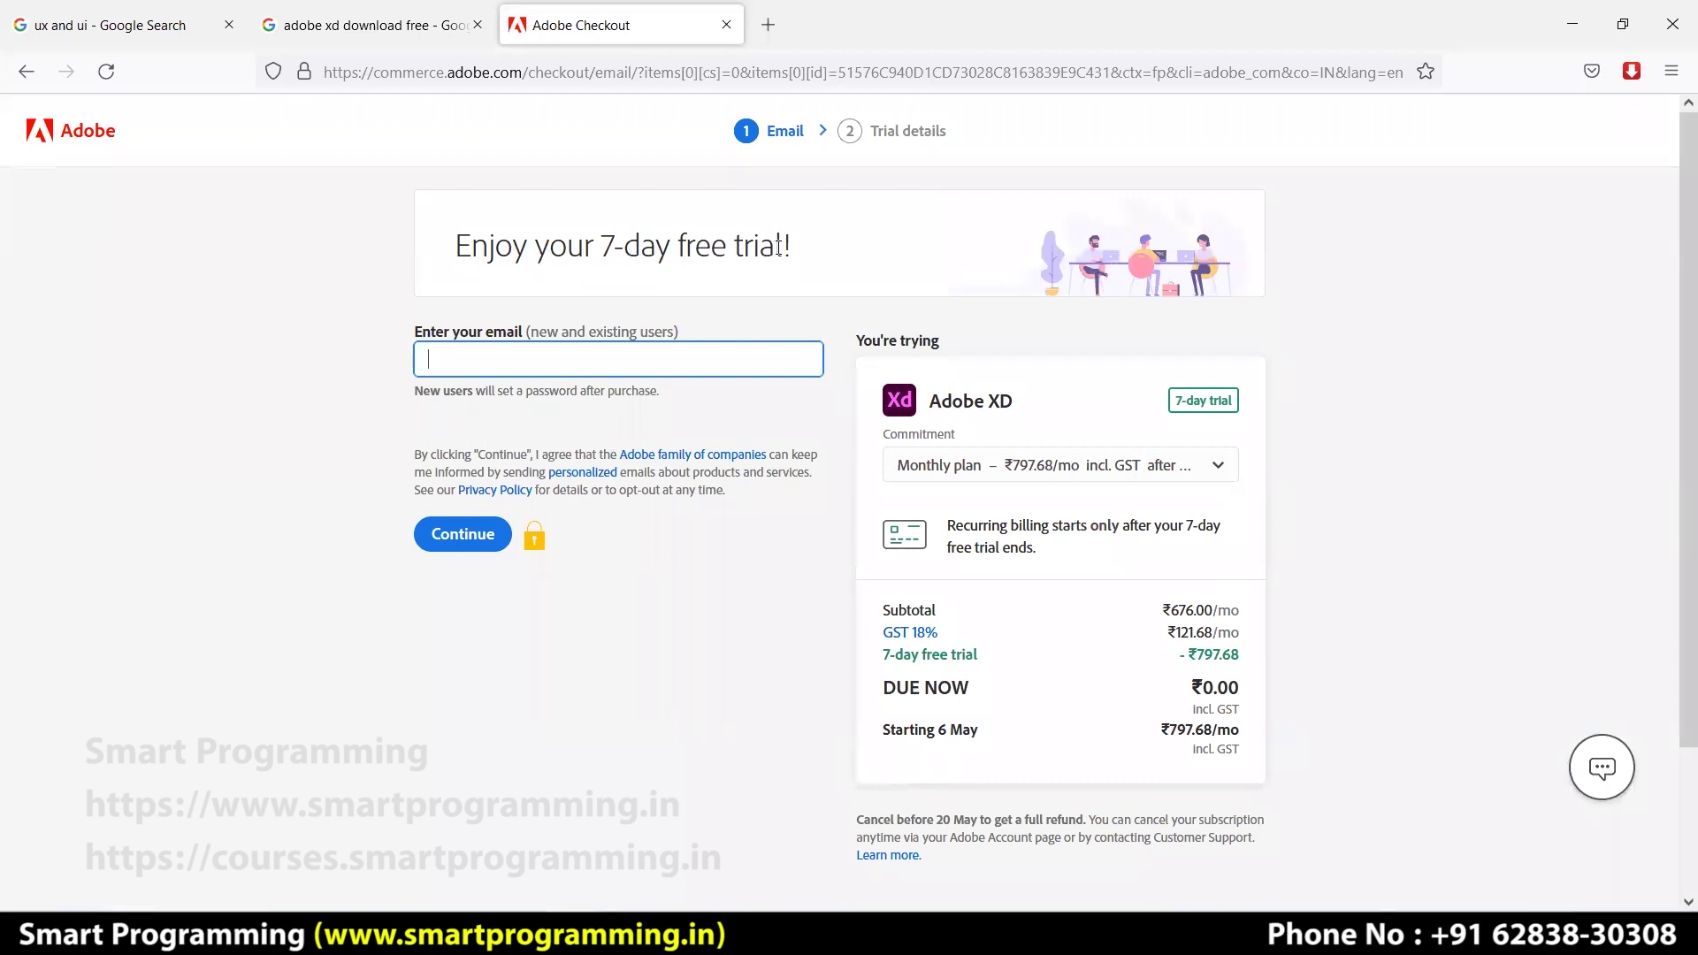
{"action": "left_click_drag", "start_coordinate": [791, 253], "coordinate": [454, 254]}
{"action": "left_click", "coordinate": [799, 561]}
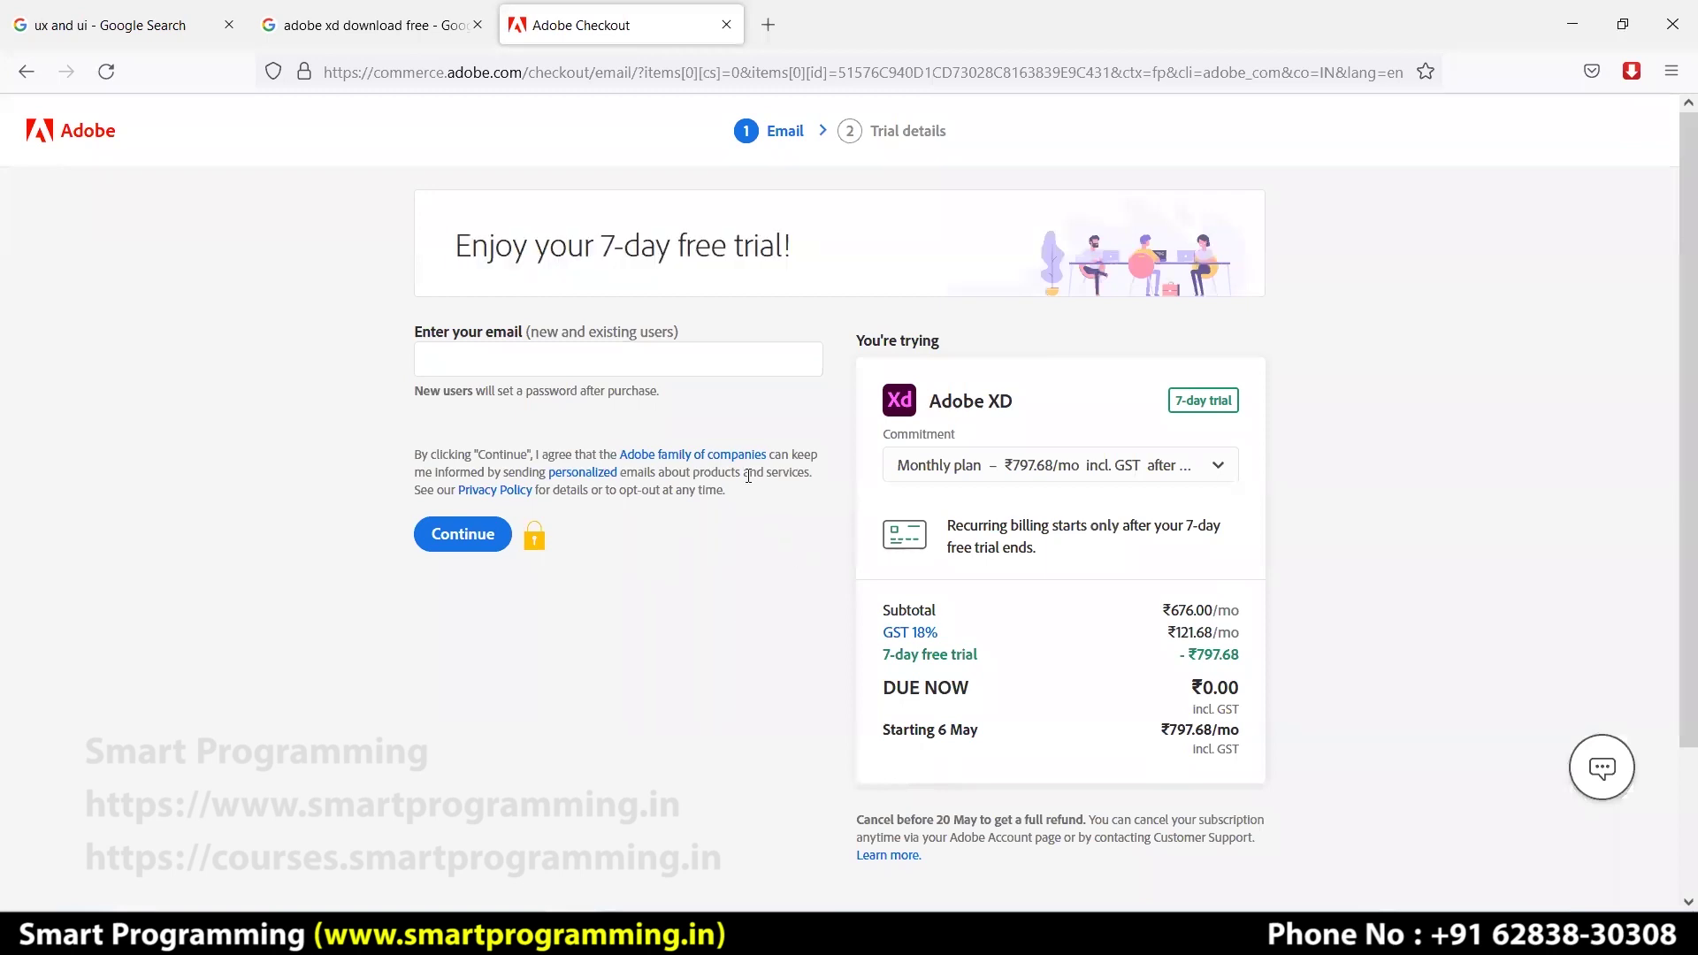
{"action": "left_click", "coordinate": [690, 364]}
{"action": "left_click", "coordinate": [718, 623]}
- Find "cloud" among the computer's programs and launch Adobe Creative Cloud
{"action": "key", "text": "super"}
{"action": "type", "text": "cloud"}
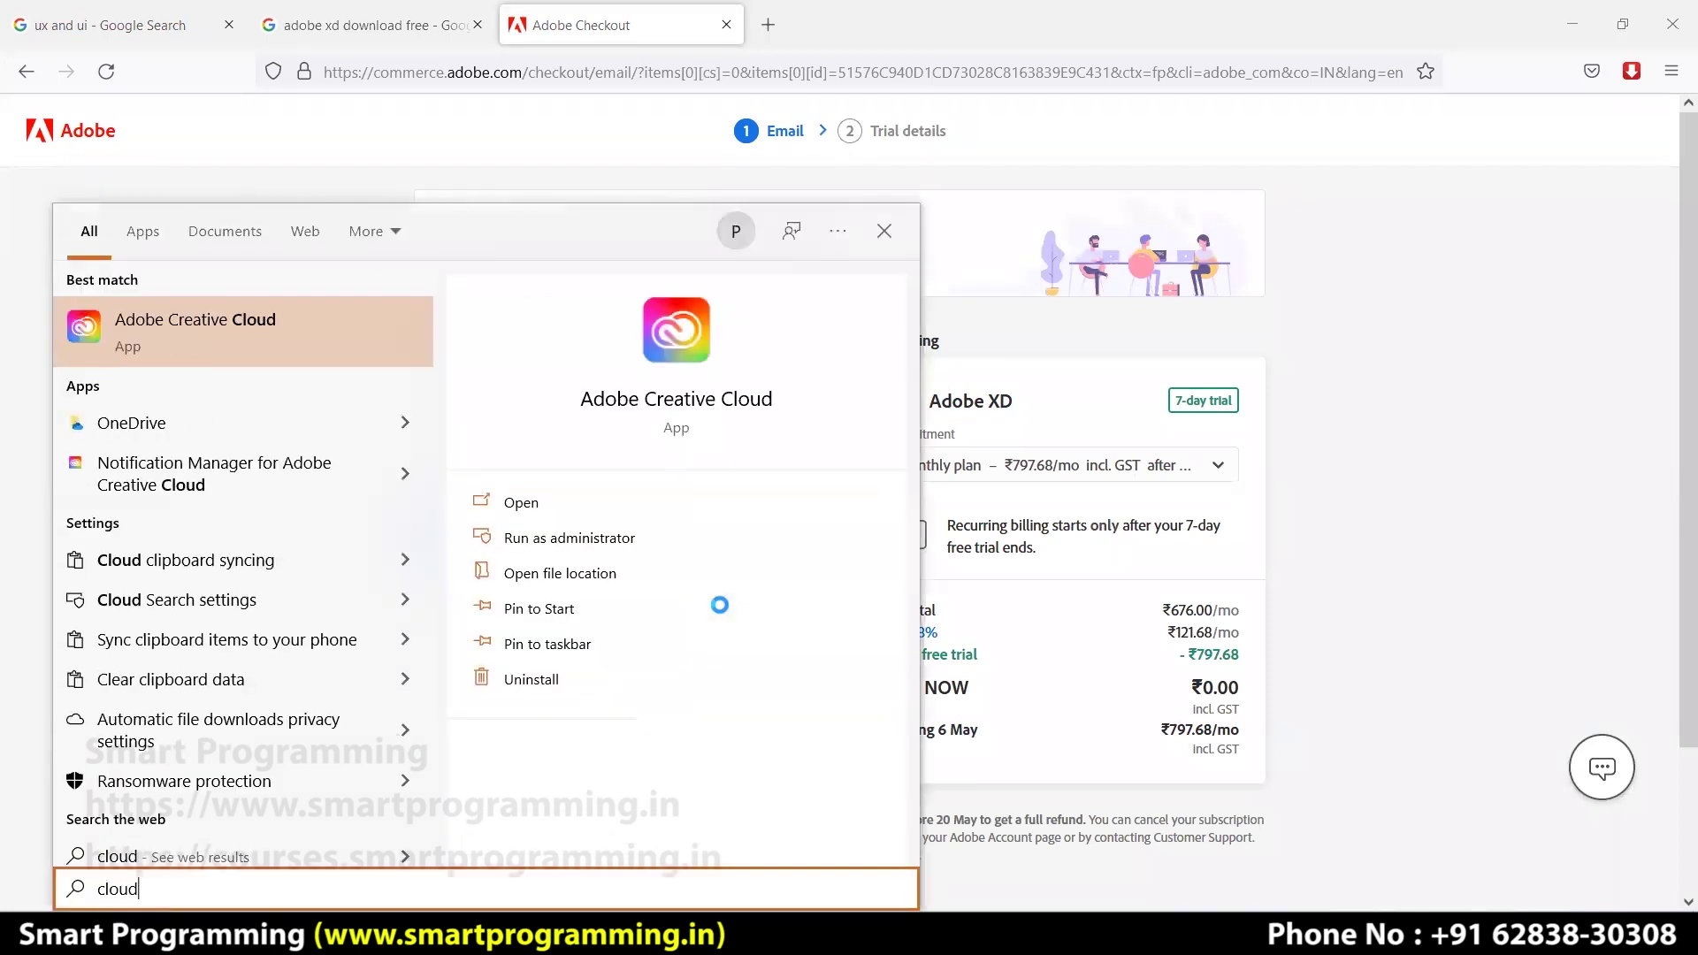
{"action": "left_click", "coordinate": [207, 346]}
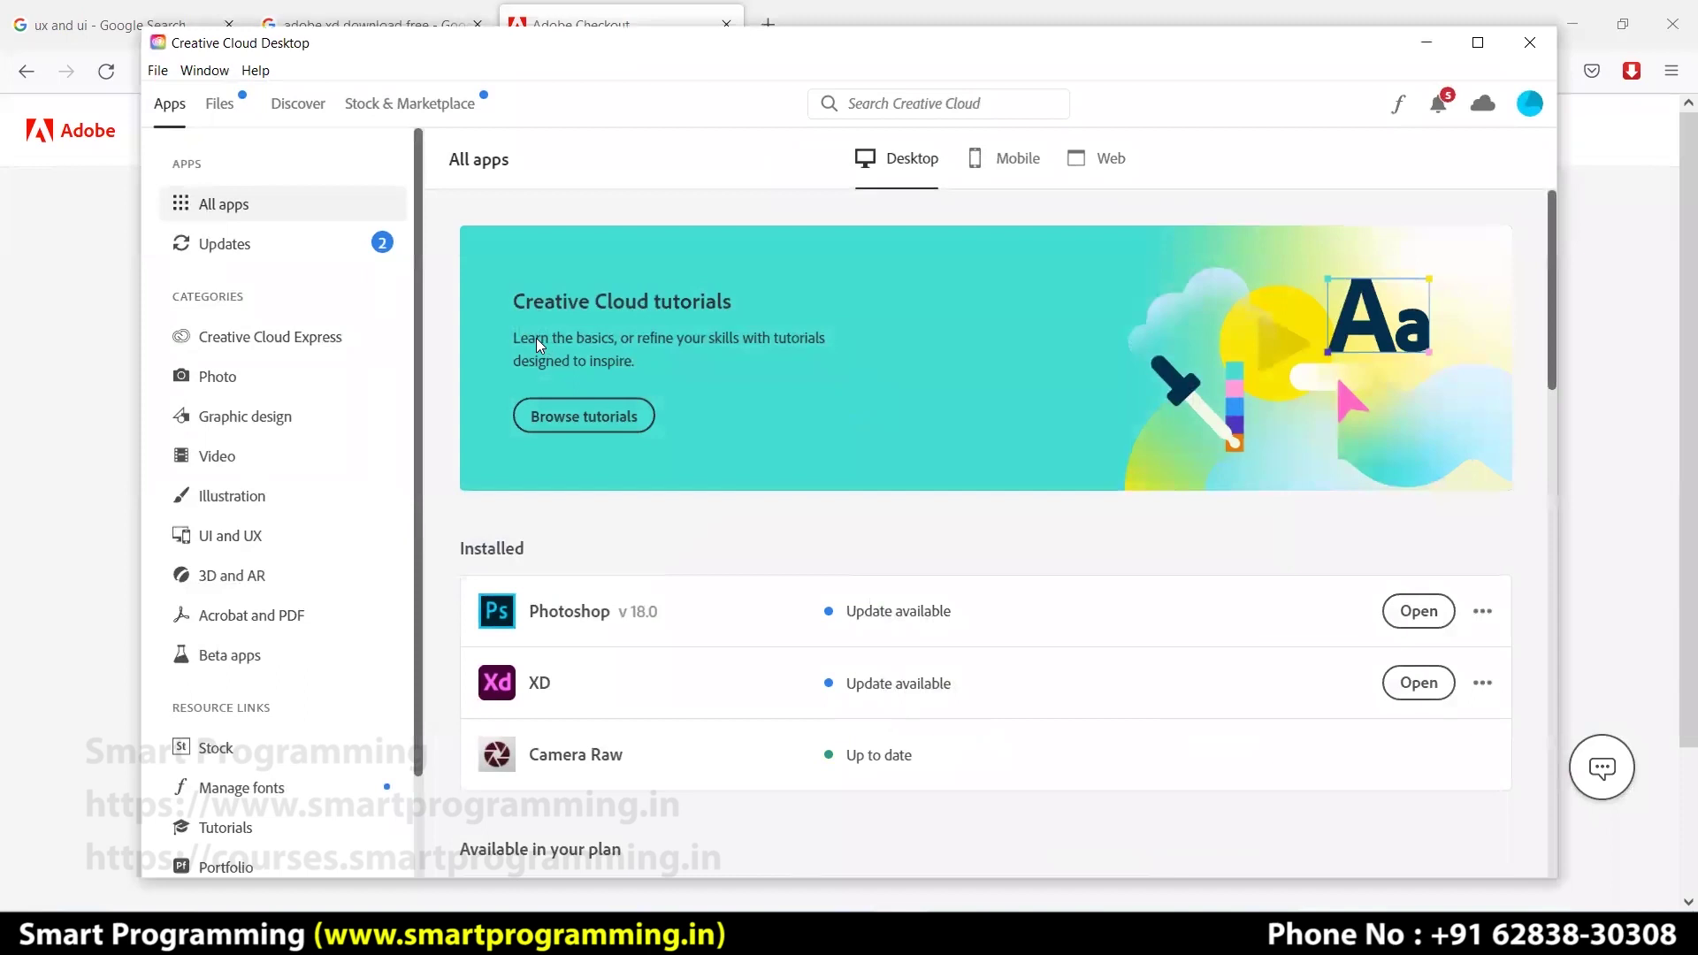
- Examine the installed apps in Creative Cloud, including the XD entry and its Open option, and minimise the window
{"action": "scroll", "coordinate": [772, 579], "scroll_direction": "down", "scroll_amount": 1}
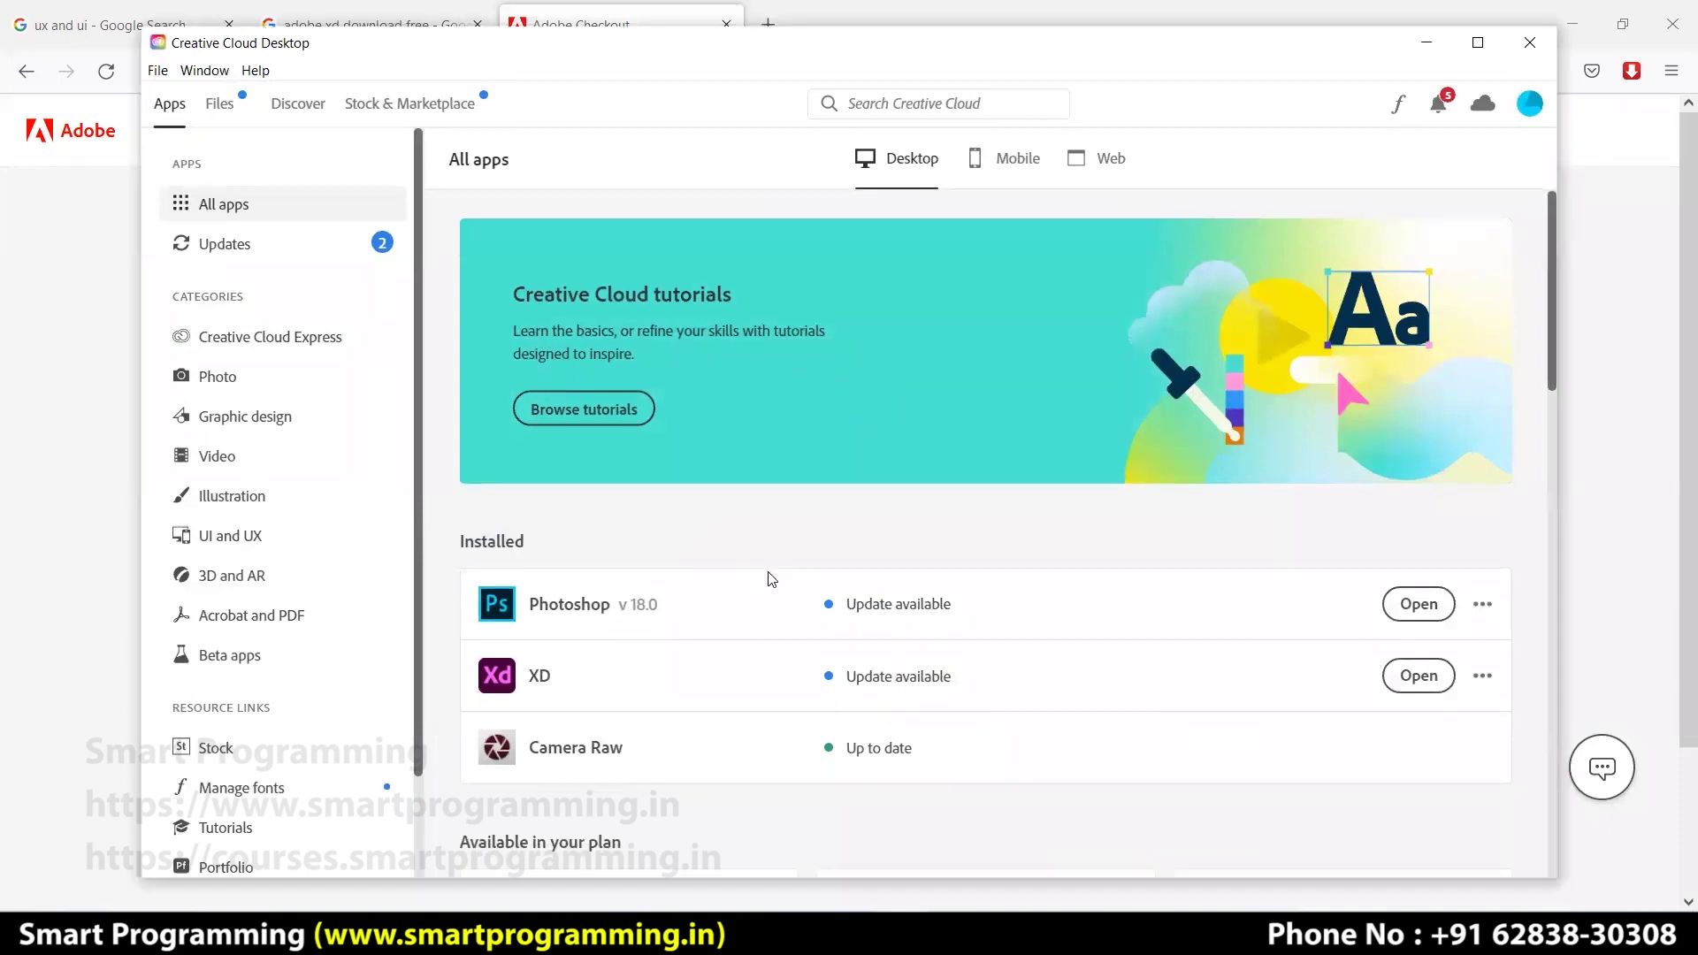
{"action": "scroll", "coordinate": [772, 579], "scroll_direction": "down", "scroll_amount": 3}
{"action": "scroll", "coordinate": [619, 485], "scroll_direction": "up", "scroll_amount": 1}
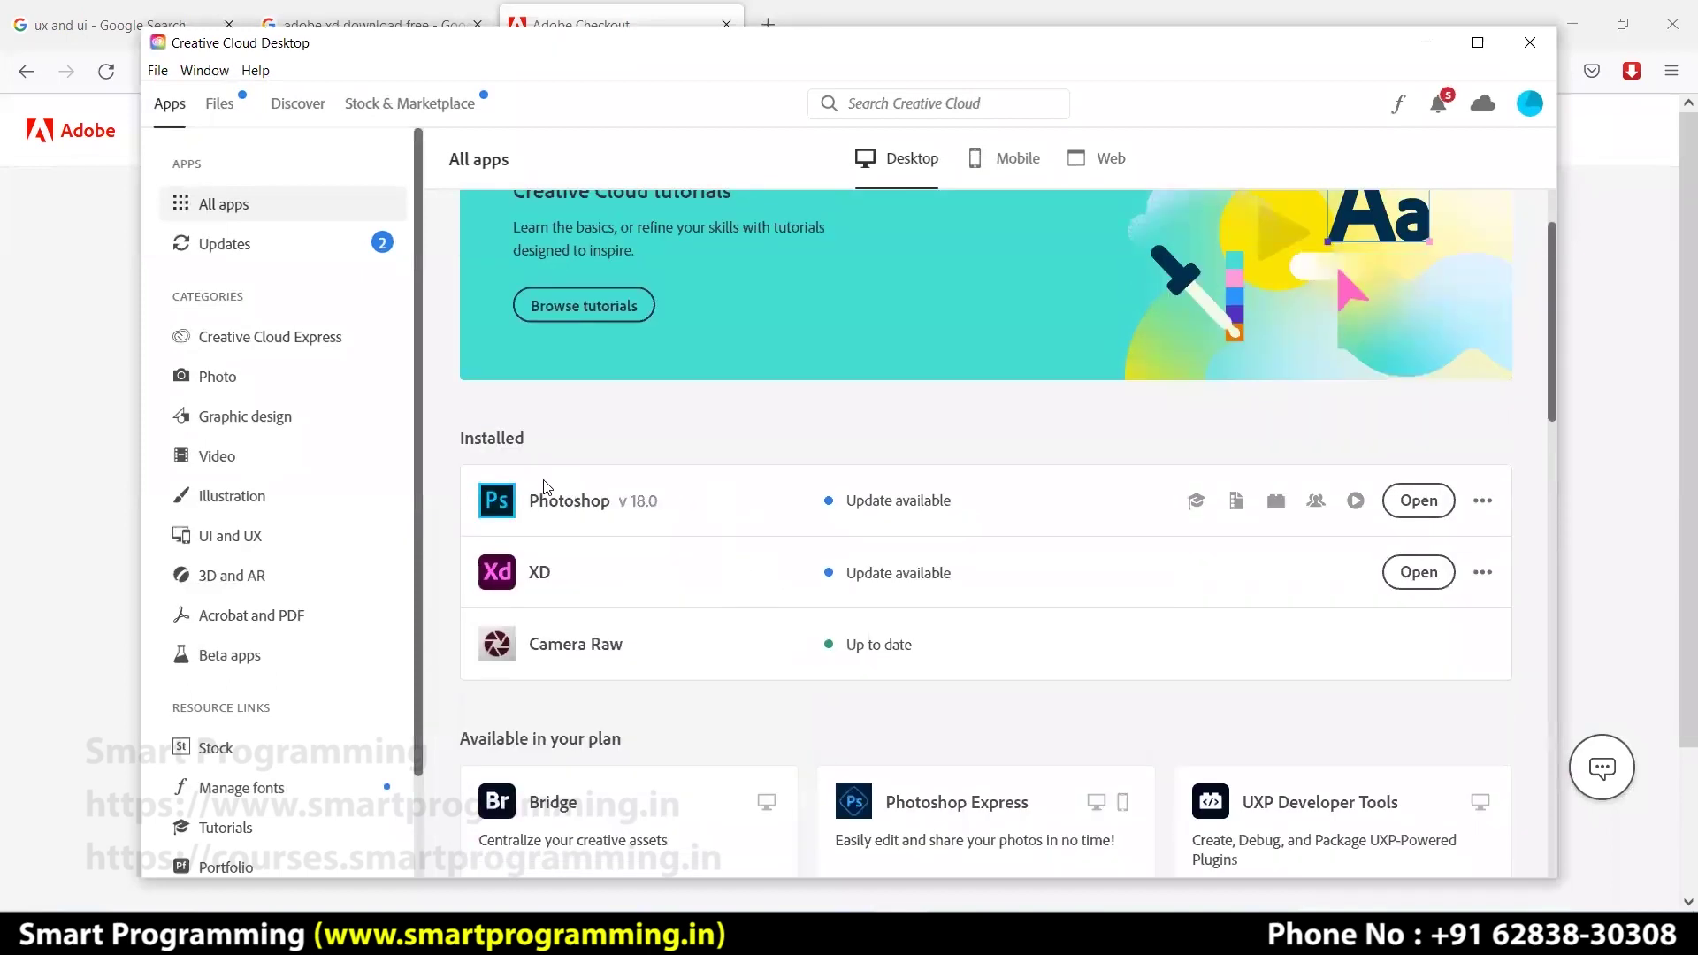
{"action": "mouse_move", "coordinate": [547, 576]}
{"action": "scroll", "coordinate": [736, 478], "scroll_direction": "up", "scroll_amount": 1}
{"action": "scroll", "coordinate": [736, 478], "scroll_direction": "down", "scroll_amount": 2}
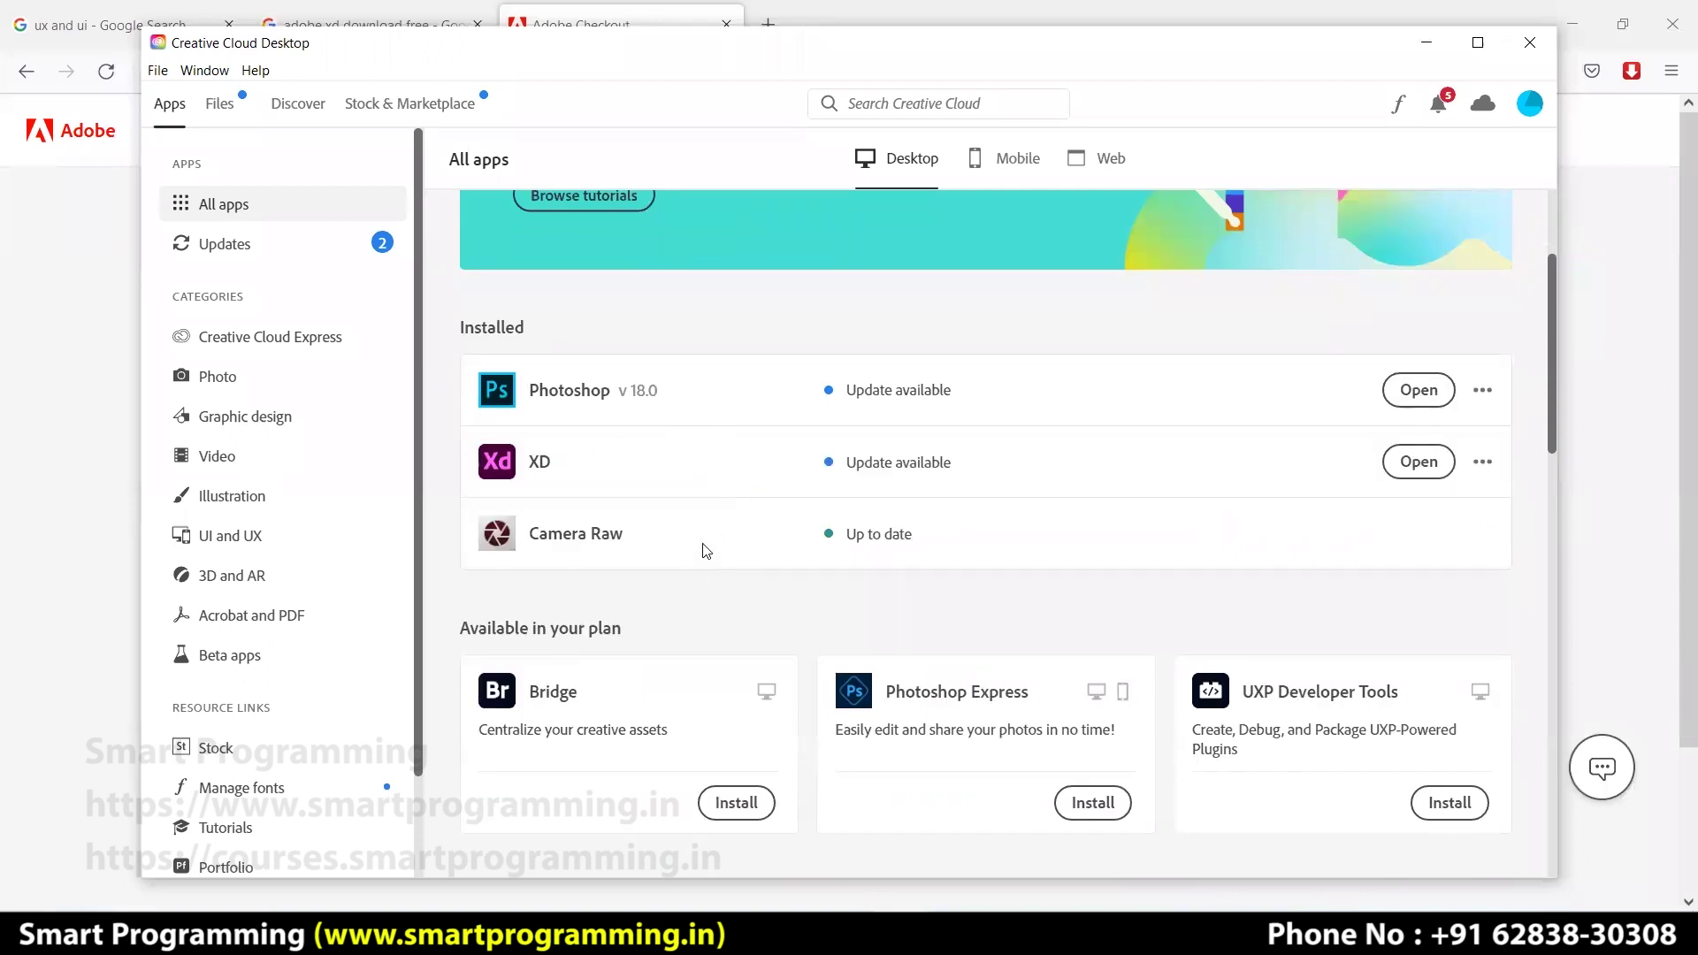
{"action": "left_click", "coordinate": [1421, 463]}
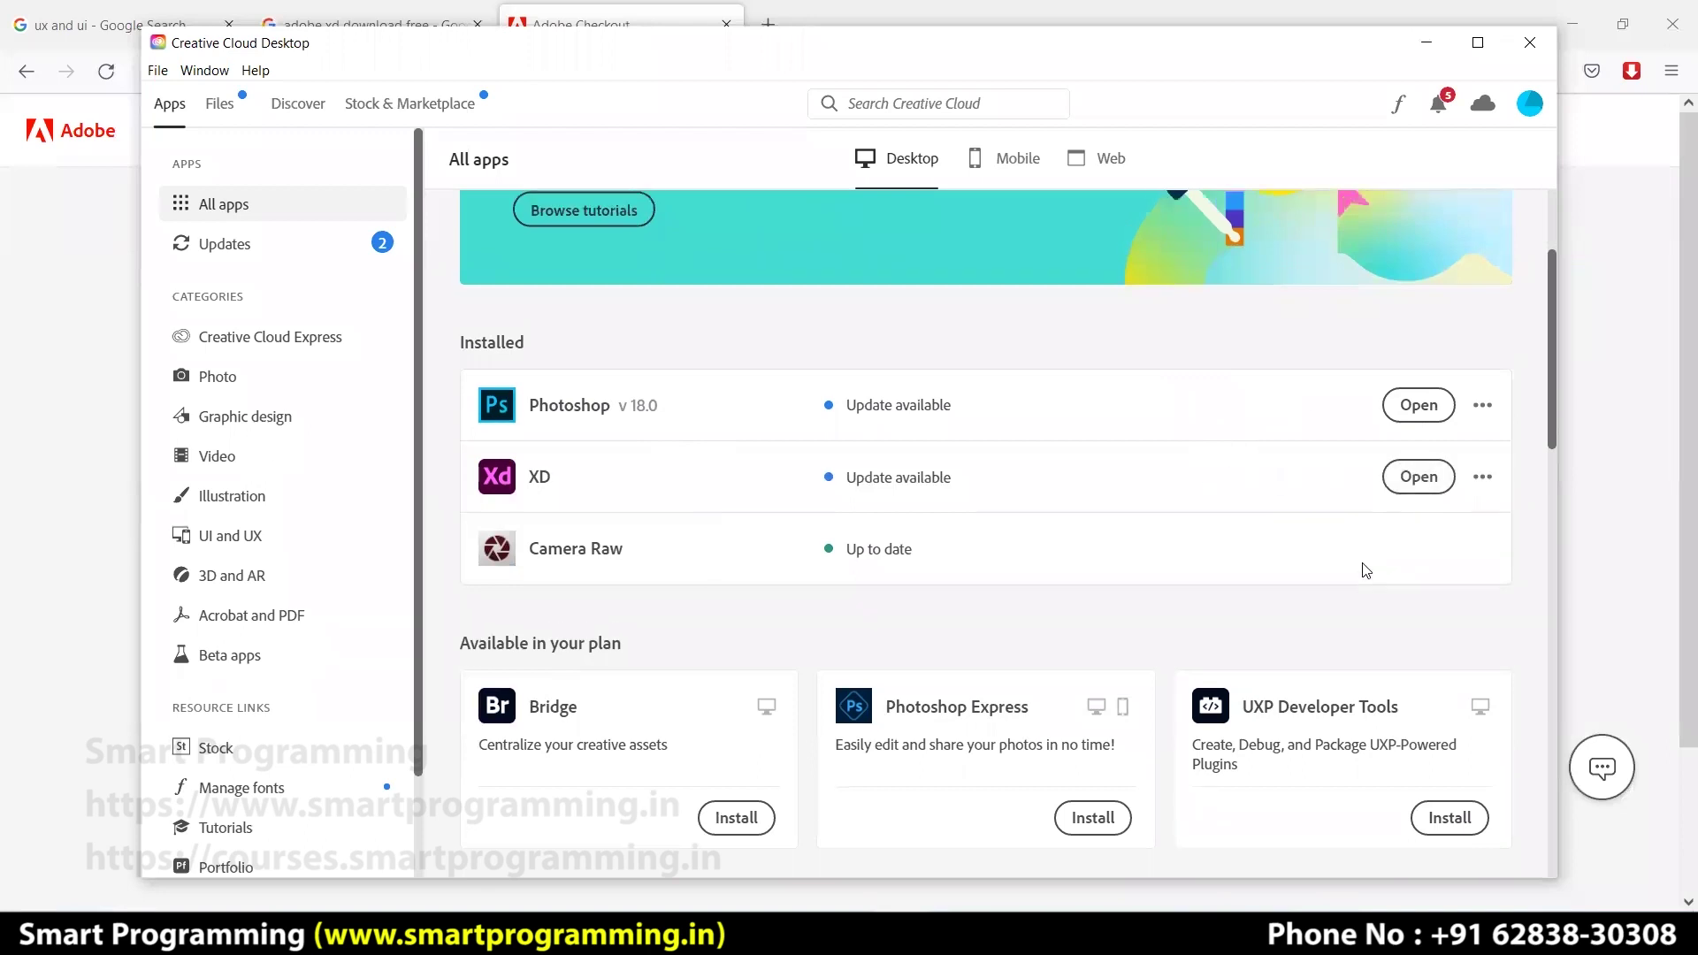
{"action": "scroll", "coordinate": [1363, 571], "scroll_direction": "up", "scroll_amount": 1}
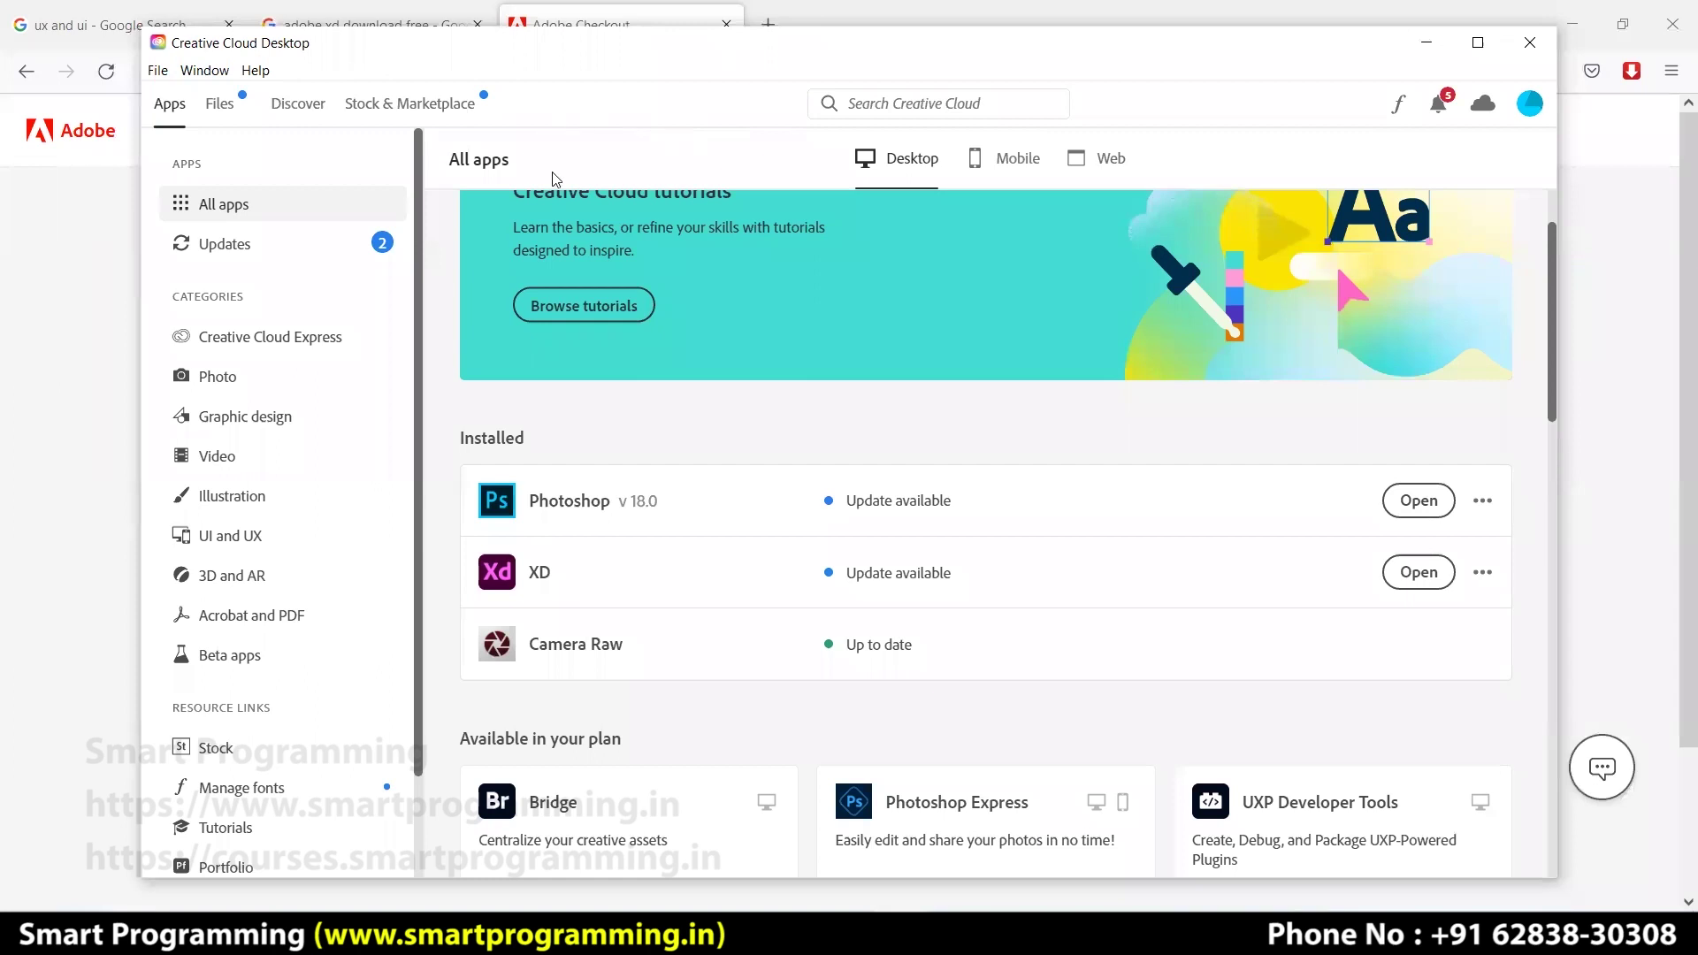
{"action": "left_click", "coordinate": [1426, 42]}
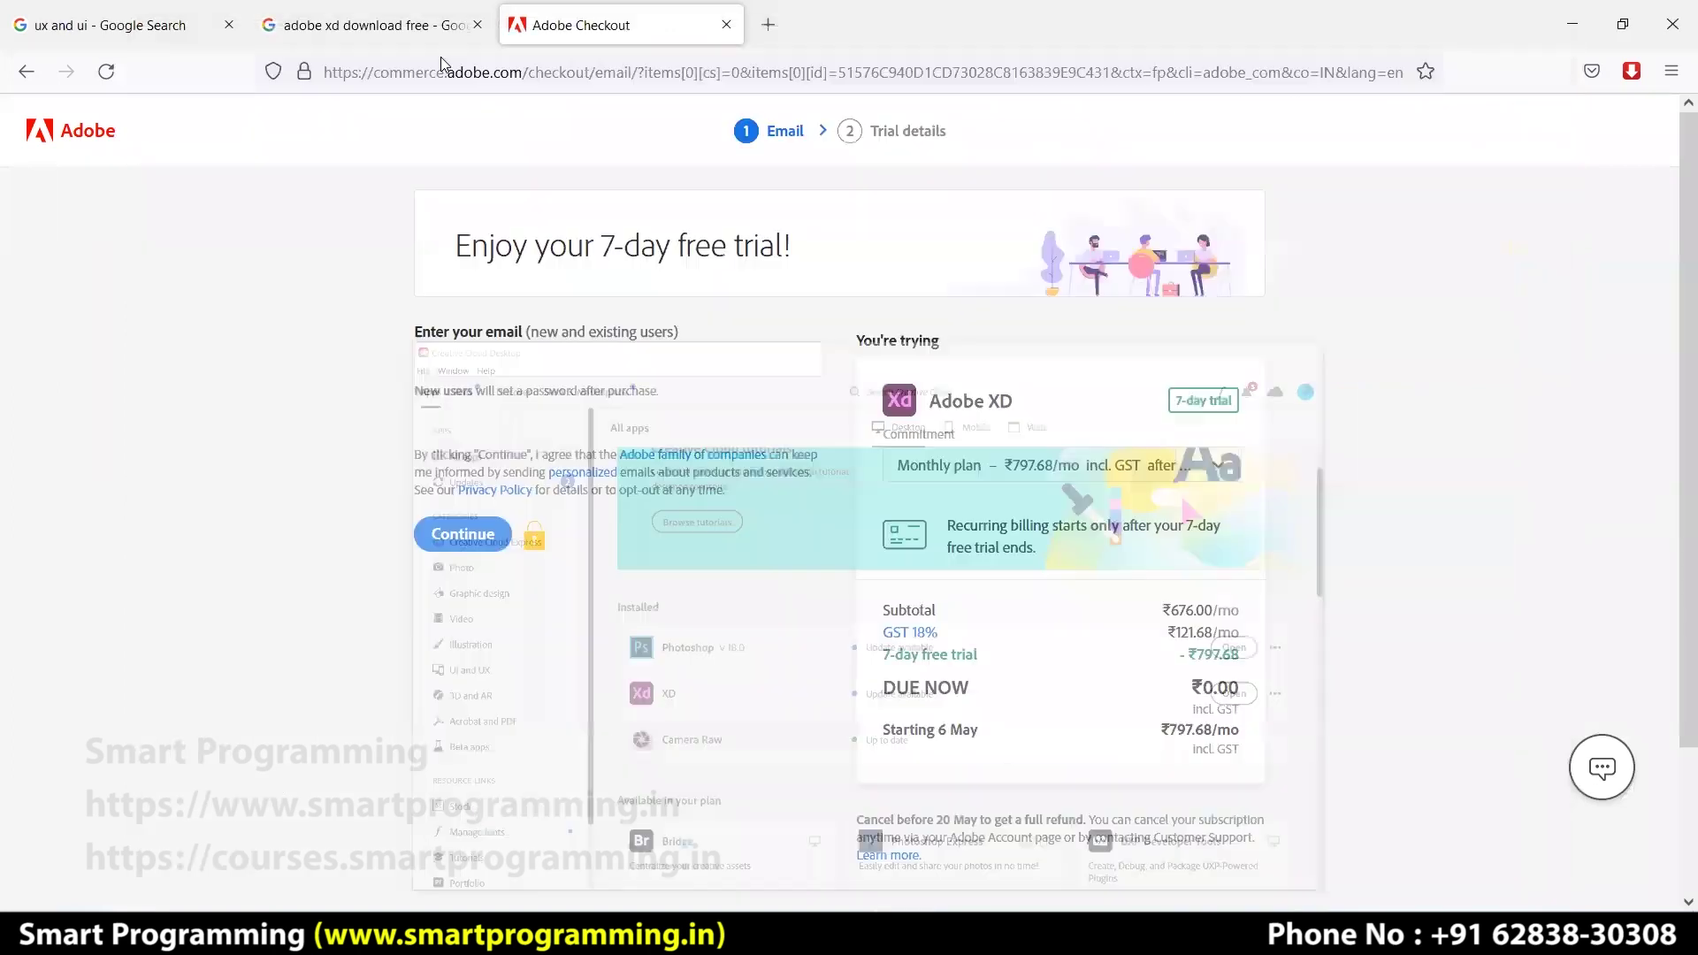
- Search the web in a new browser tab for "download creative cloud desktop for windows"
{"action": "key", "text": "ctrl+t"}
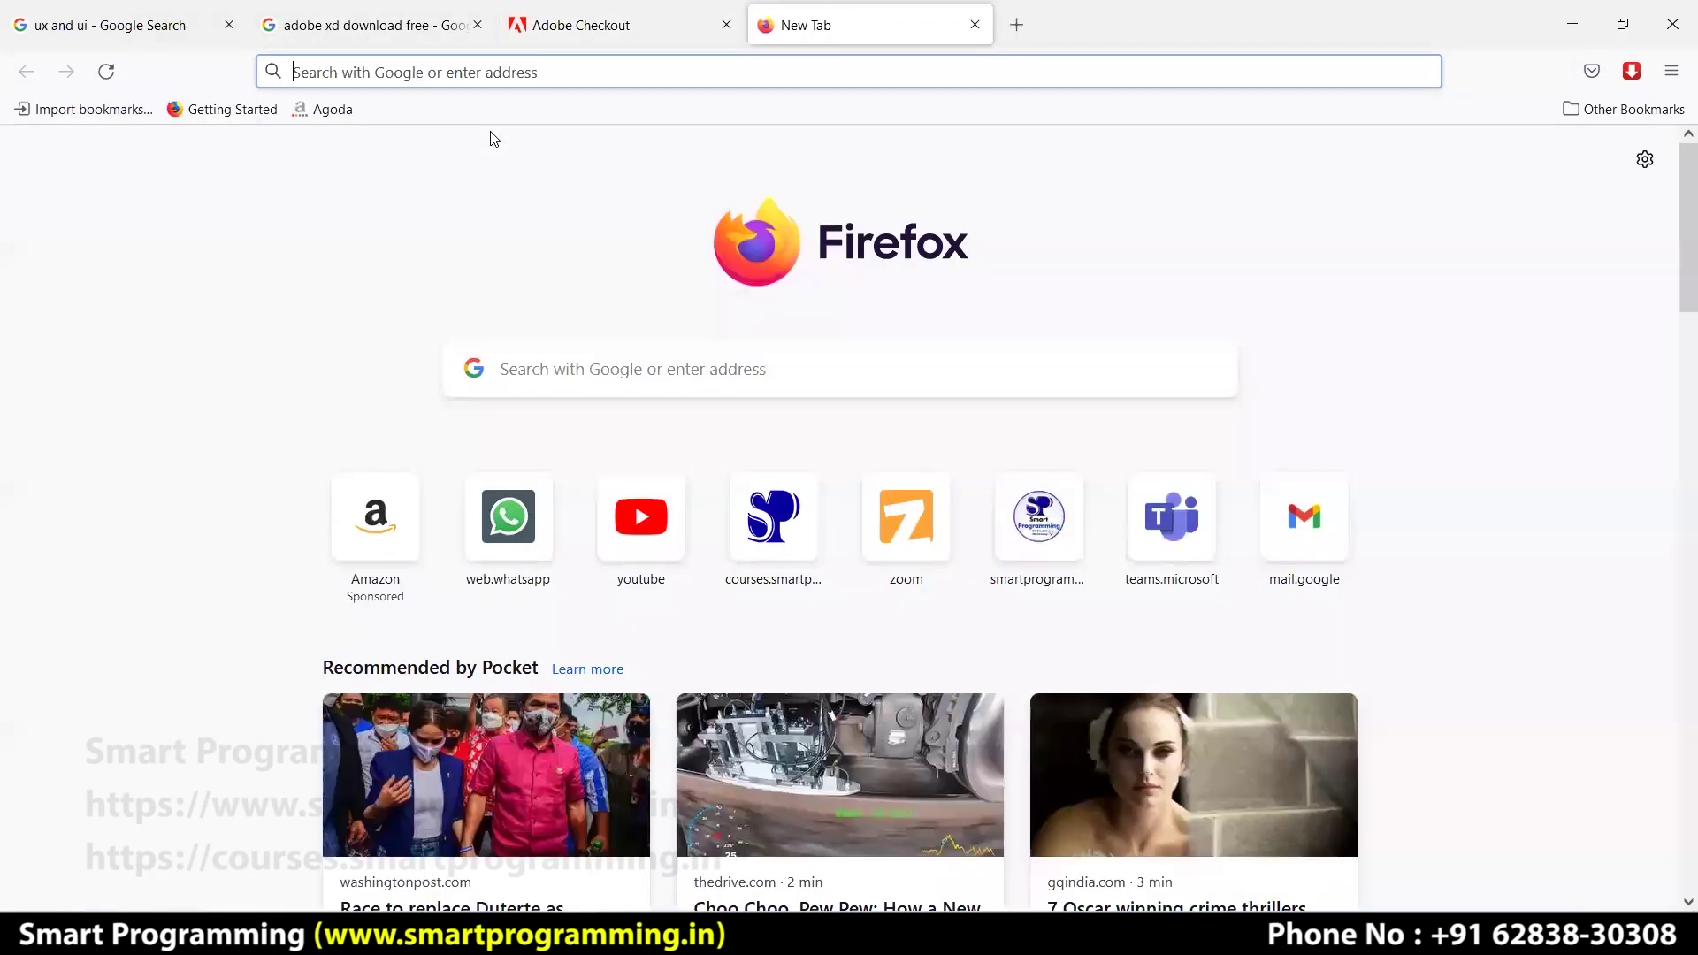
{"action": "type", "text": "download c"}
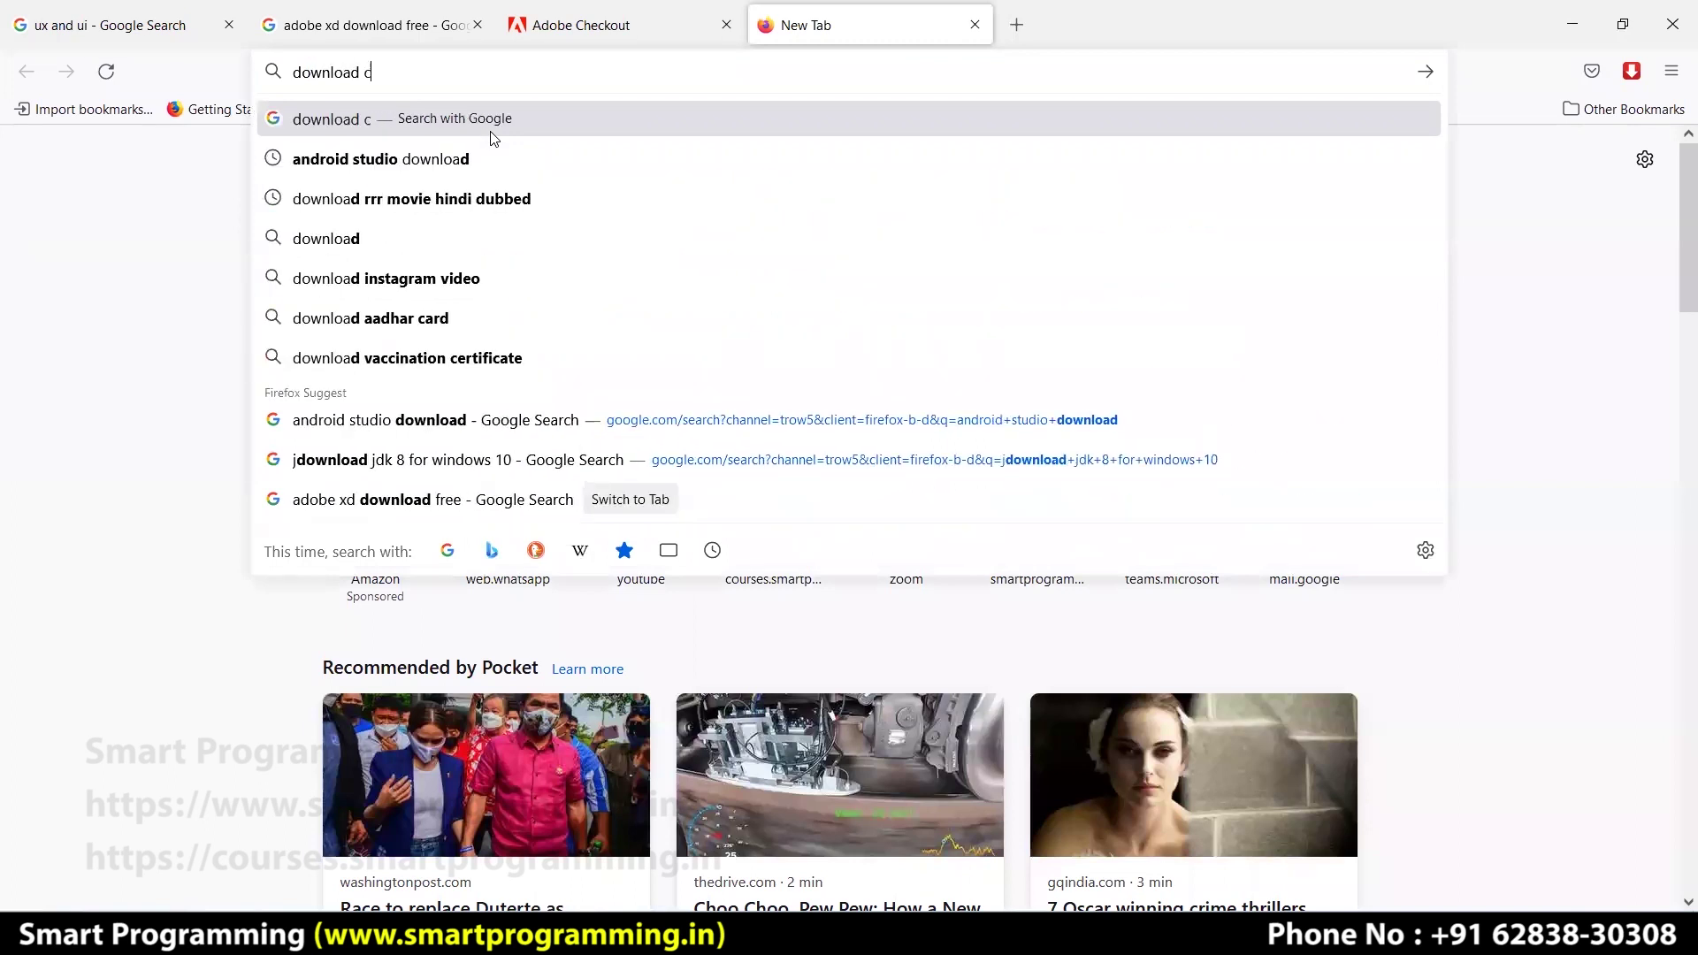
{"action": "type", "text": "reative cloud"}
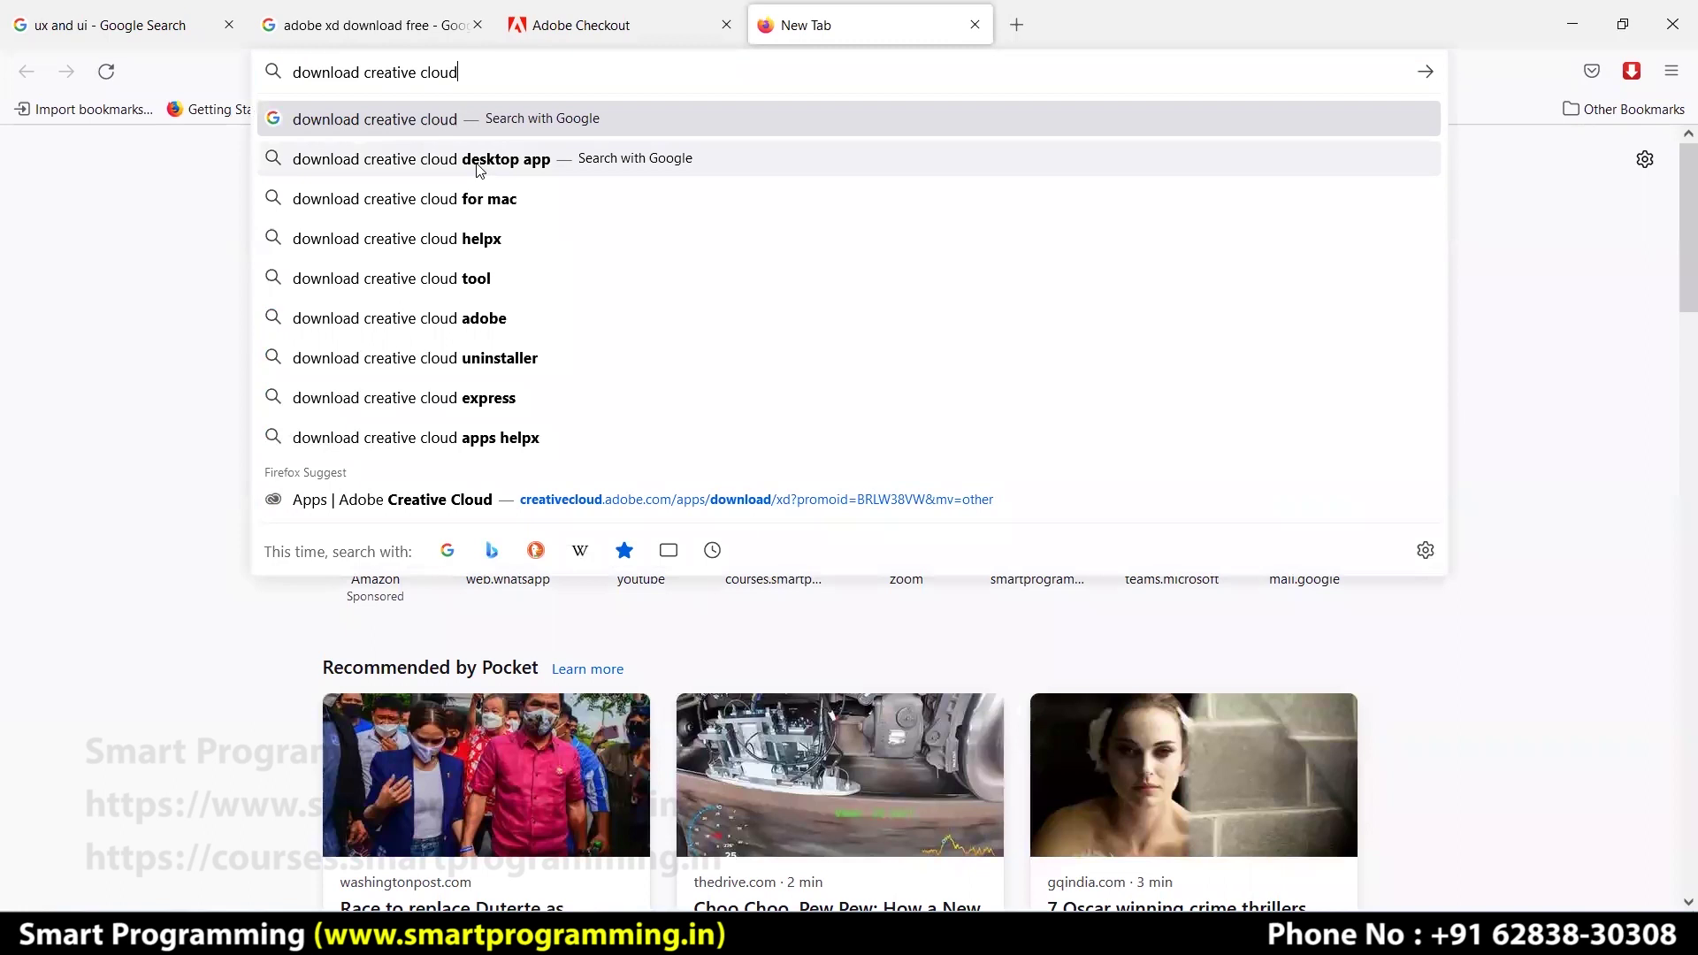
{"action": "left_click", "coordinate": [478, 168]}
{"action": "left_click", "coordinate": [550, 165]}
{"action": "key", "text": "BackSpace"}
{"action": "key", "text": "BackSpace"}
{"action": "key", "text": "BackSpace"}
{"action": "type", "text": "for windows"}
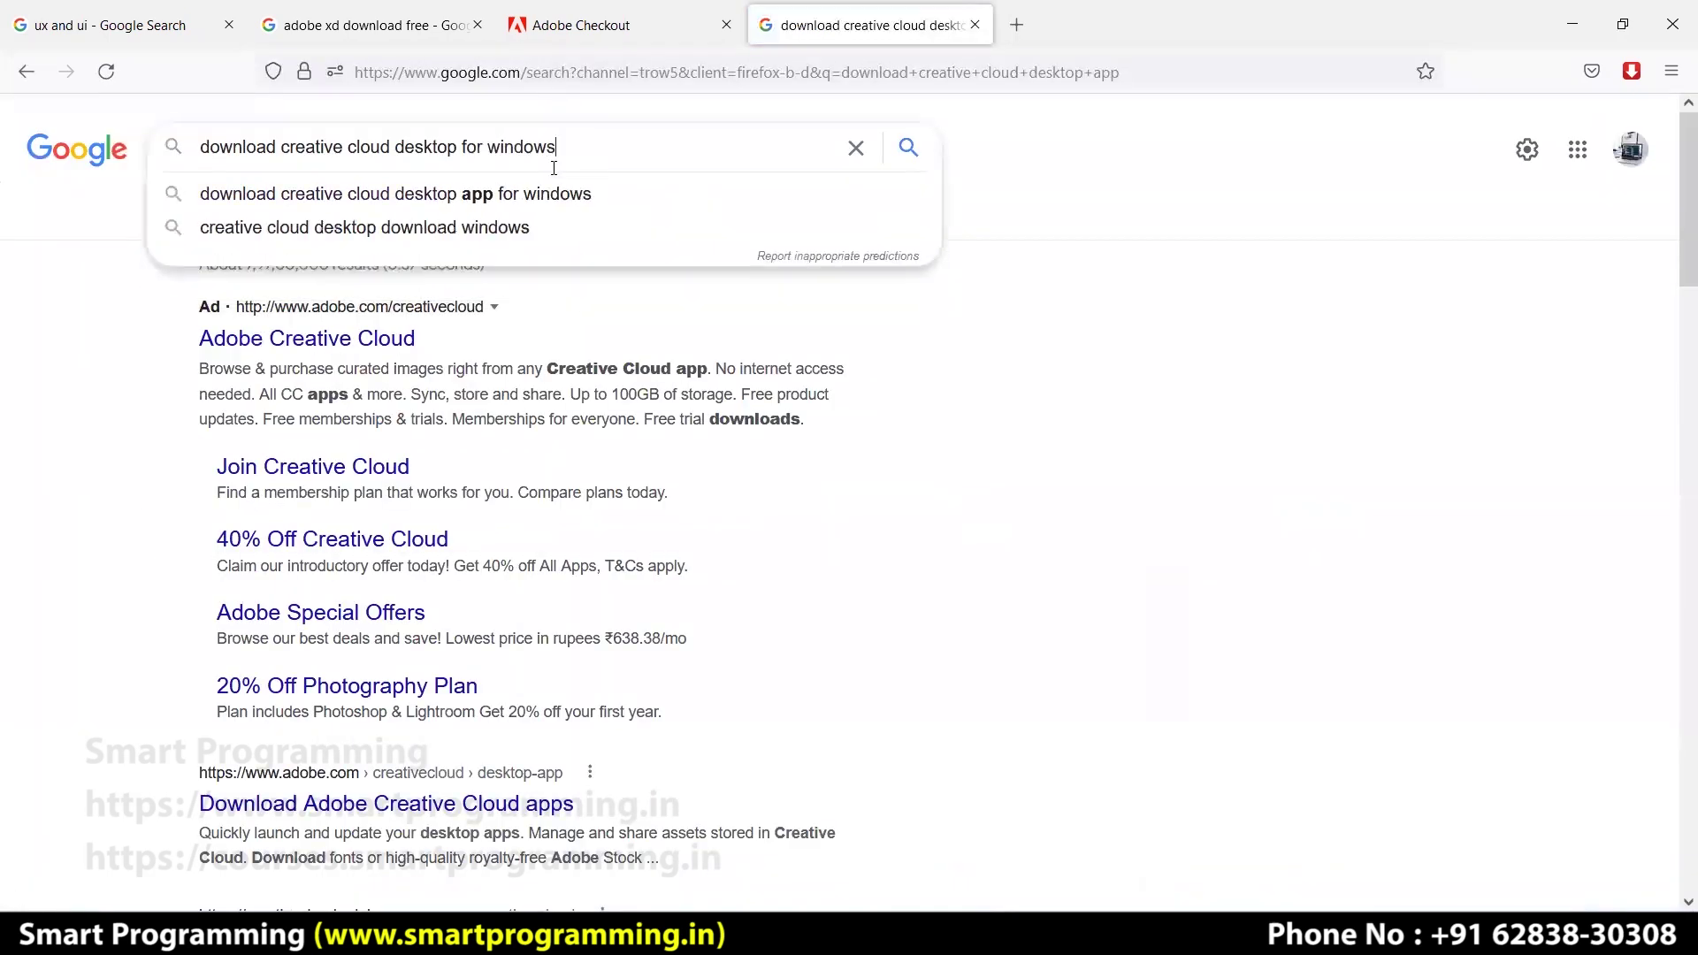
{"action": "key", "text": "Return"}
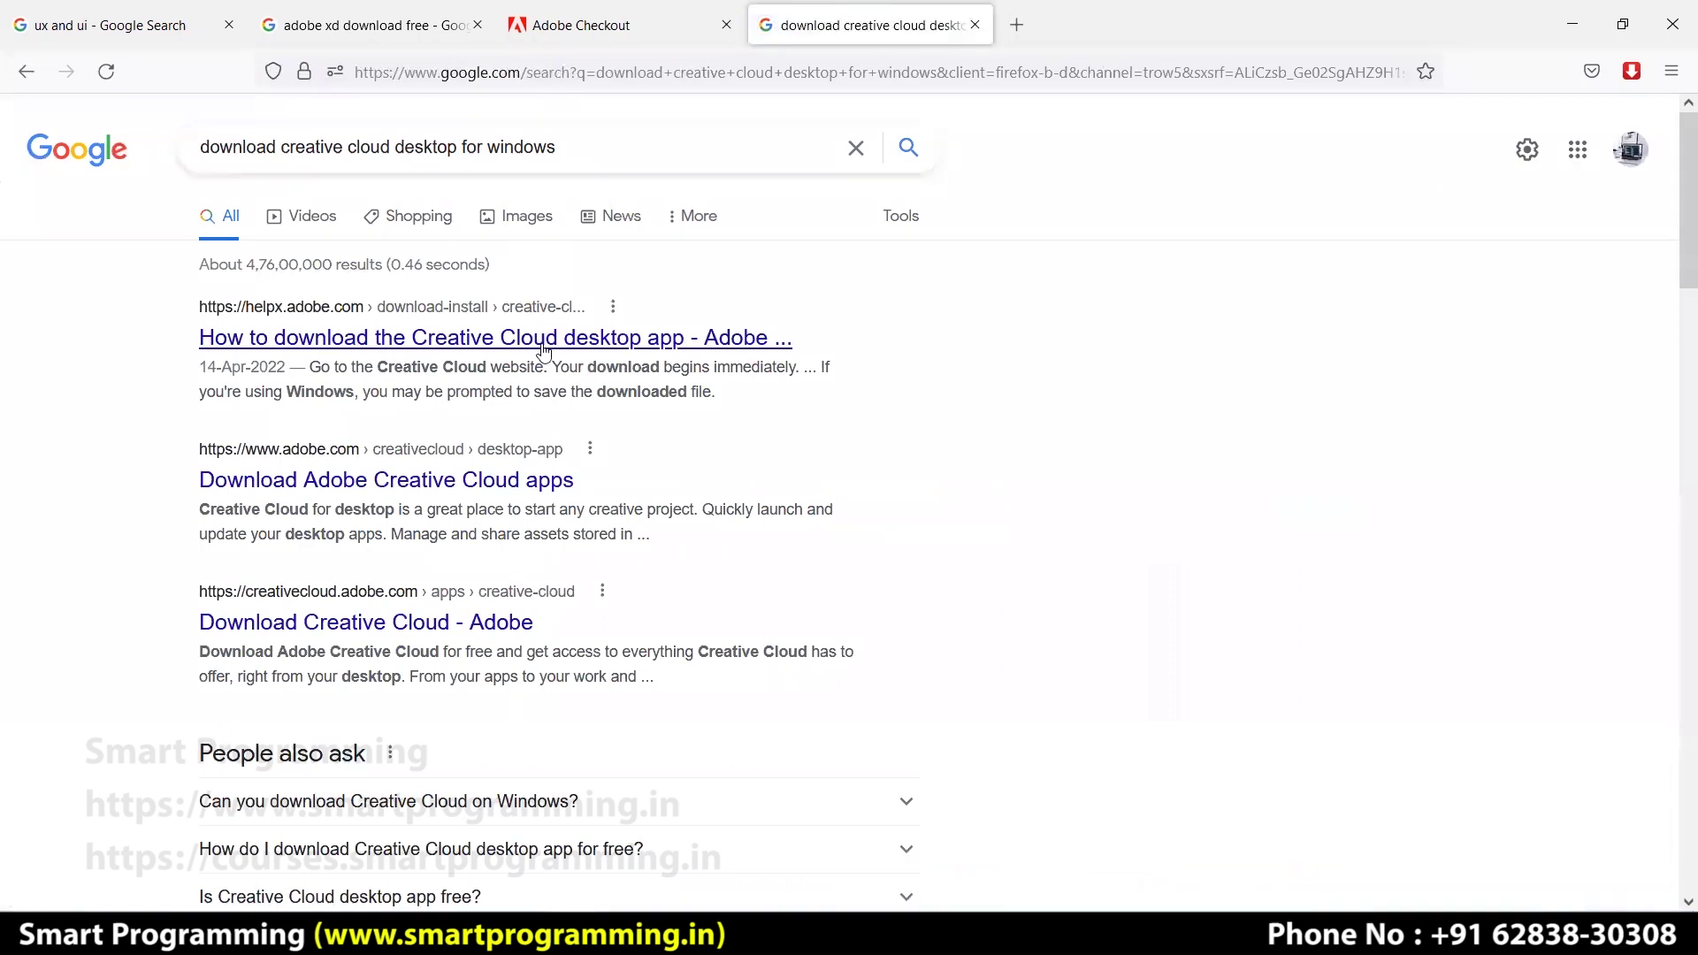
- Open the Adobe how-to-download and Creative Cloud apps download results in new tabs and switch to the how-to page
{"action": "middle_click", "coordinate": [543, 351]}
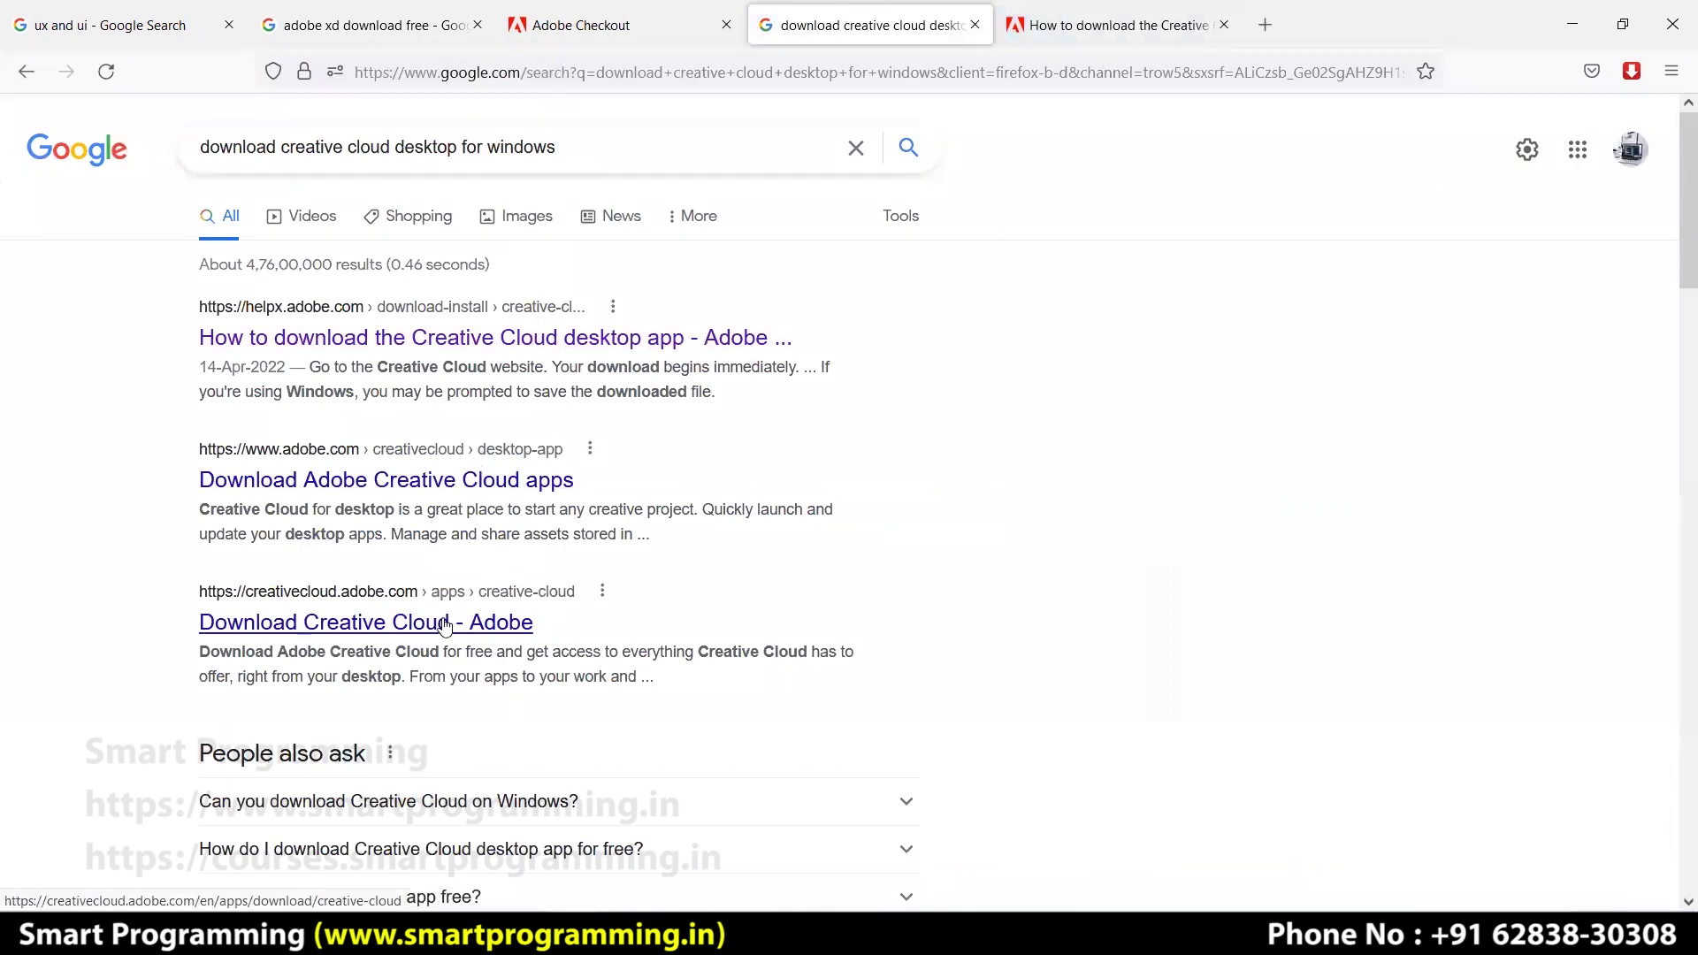
{"action": "middle_click", "coordinate": [478, 478]}
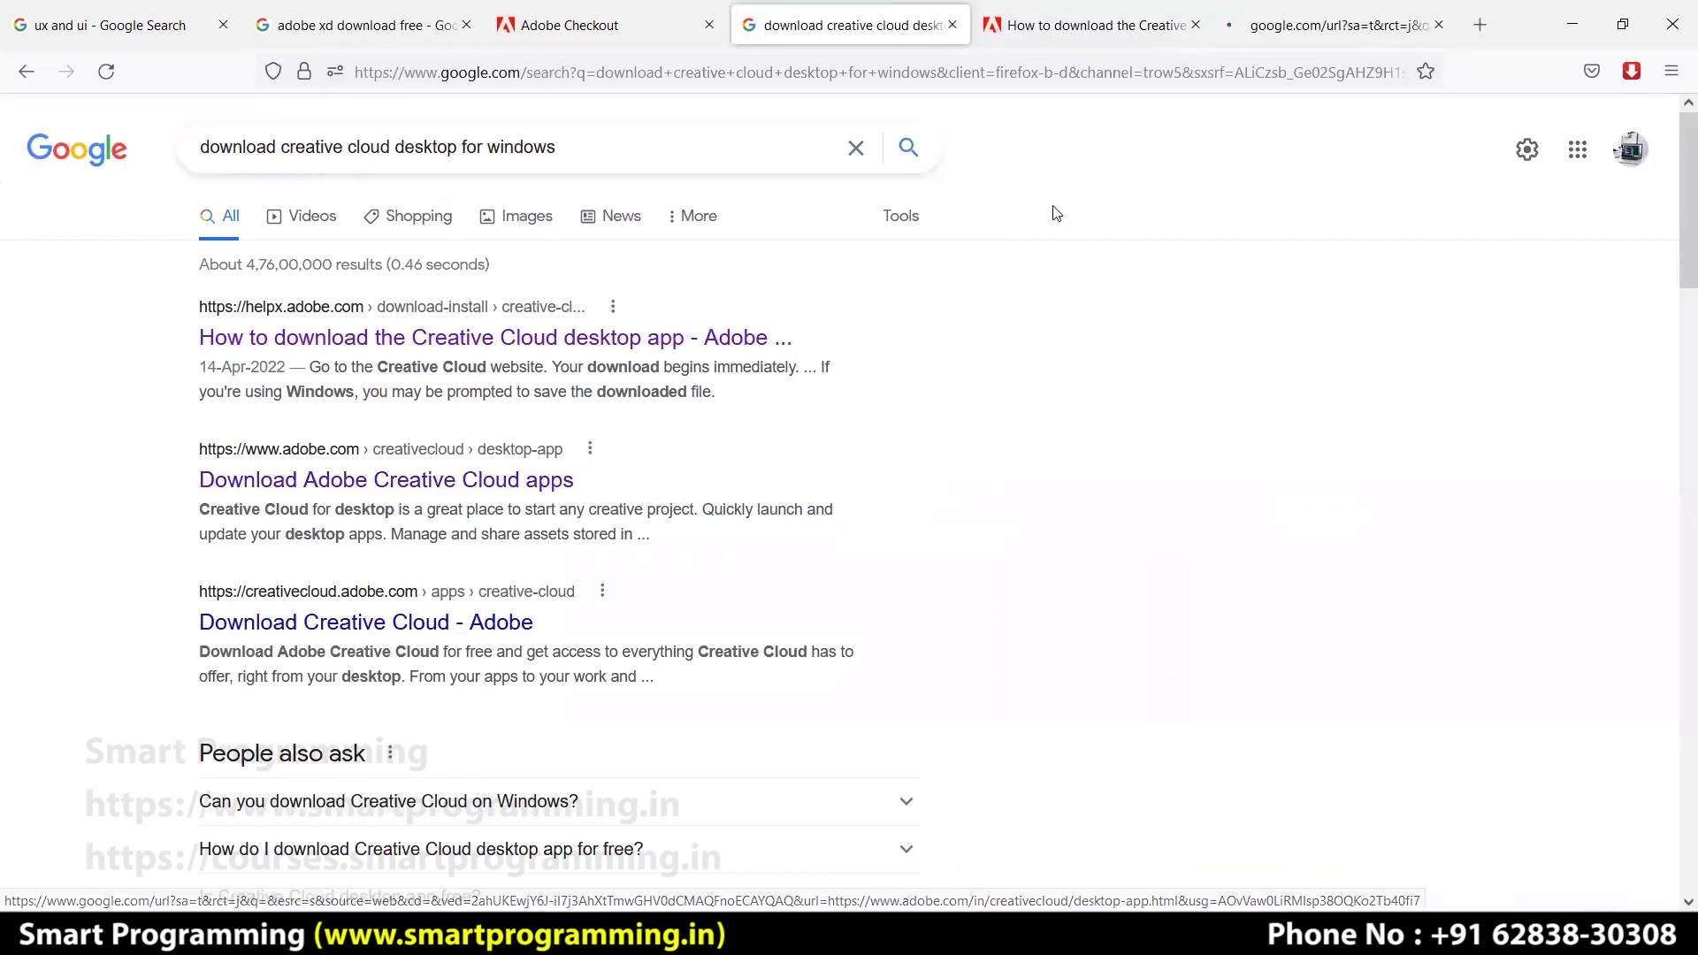
{"action": "left_click", "coordinate": [1086, 31]}
{"action": "left_click", "coordinate": [857, 577]}
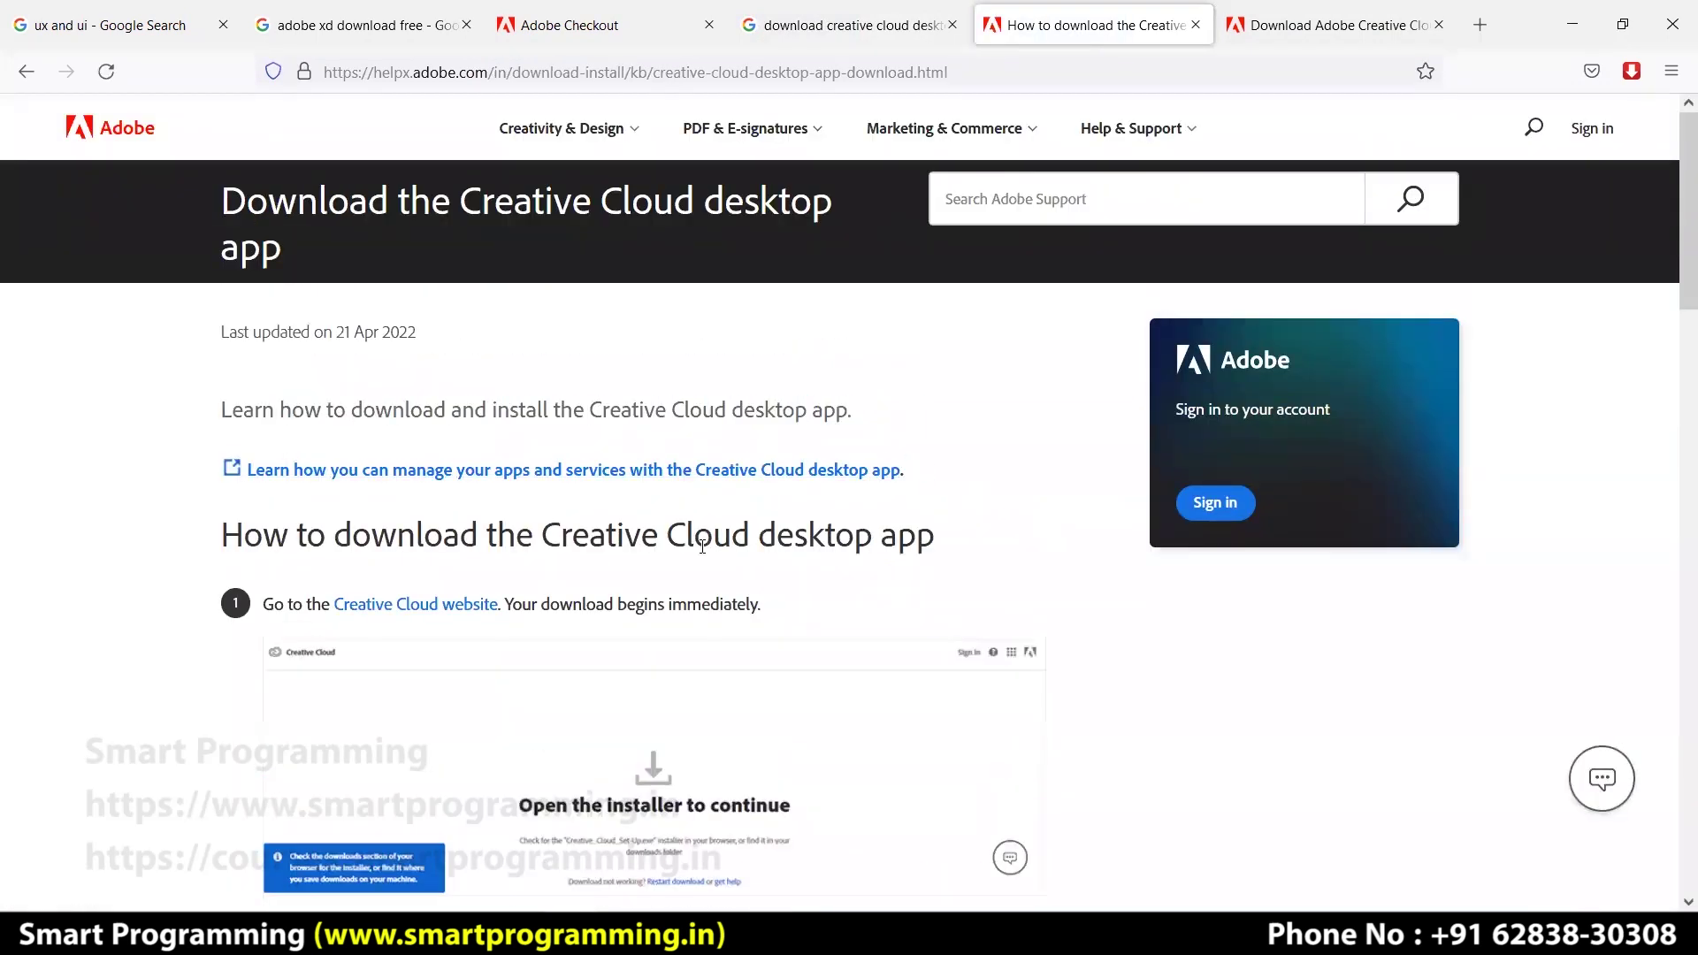
- Download the Creative Cloud installer through the Creative Cloud website link in the first how-to step, and dismiss the downloads list
{"action": "scroll", "coordinate": [703, 546], "scroll_direction": "down", "scroll_amount": 5}
{"action": "scroll", "coordinate": [690, 560], "scroll_direction": "up", "scroll_amount": 5}
{"action": "scroll", "coordinate": [796, 557], "scroll_direction": "down", "scroll_amount": 2}
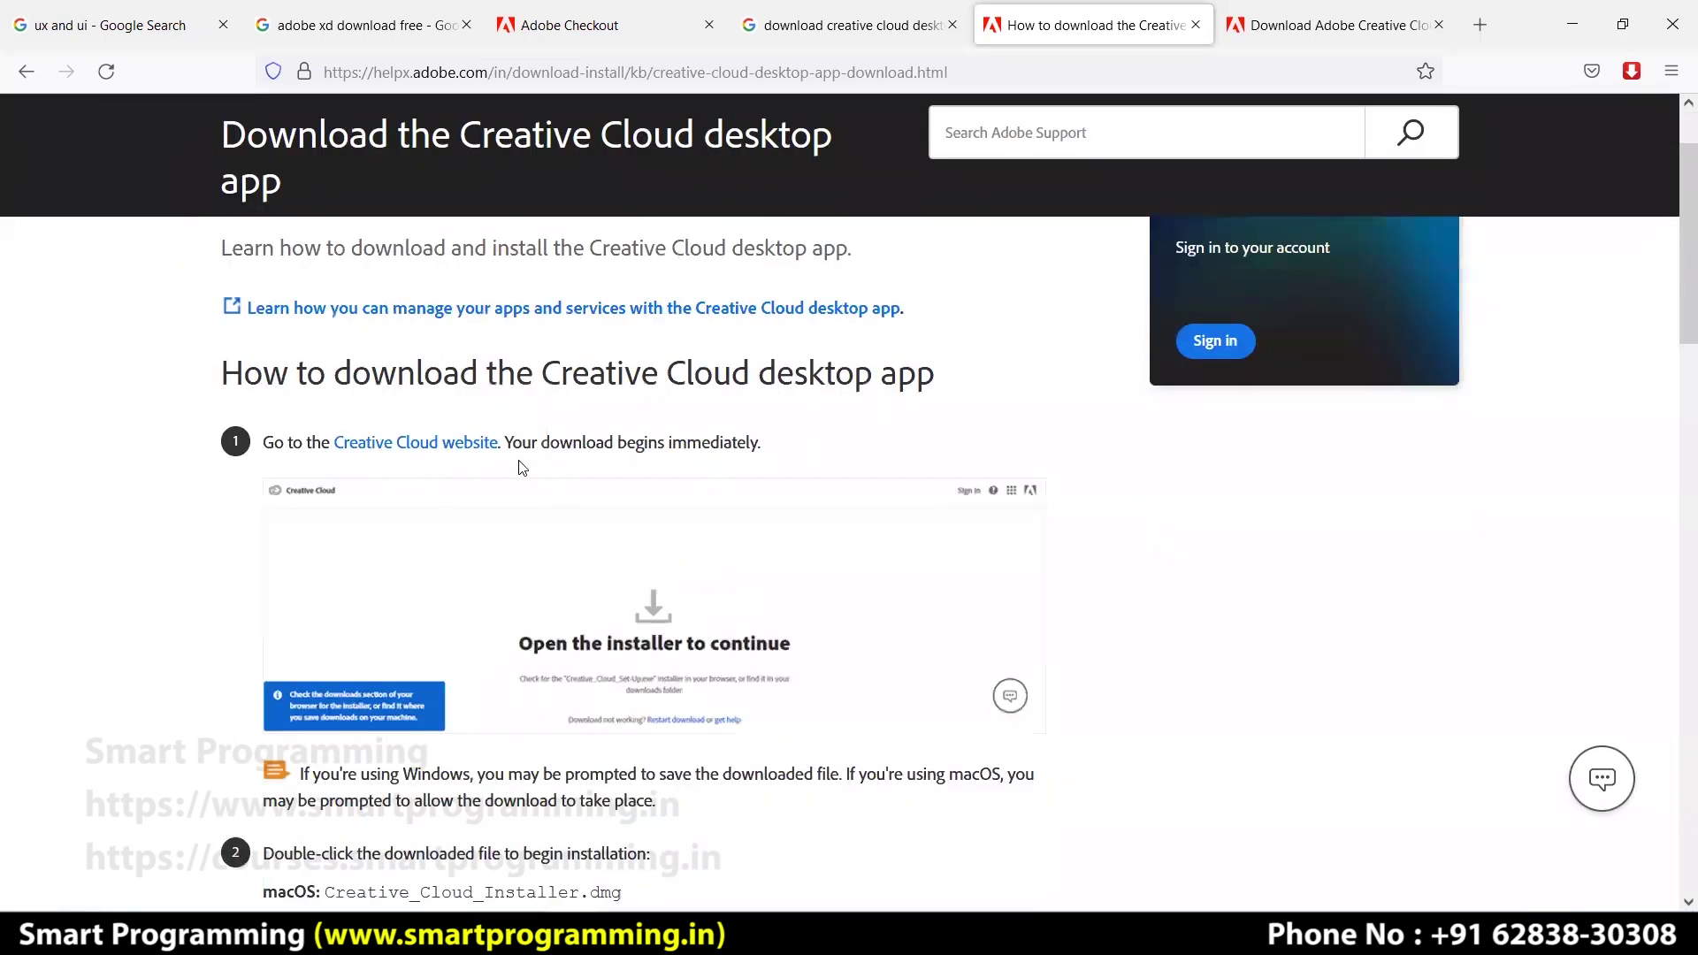
{"action": "left_click", "coordinate": [429, 454]}
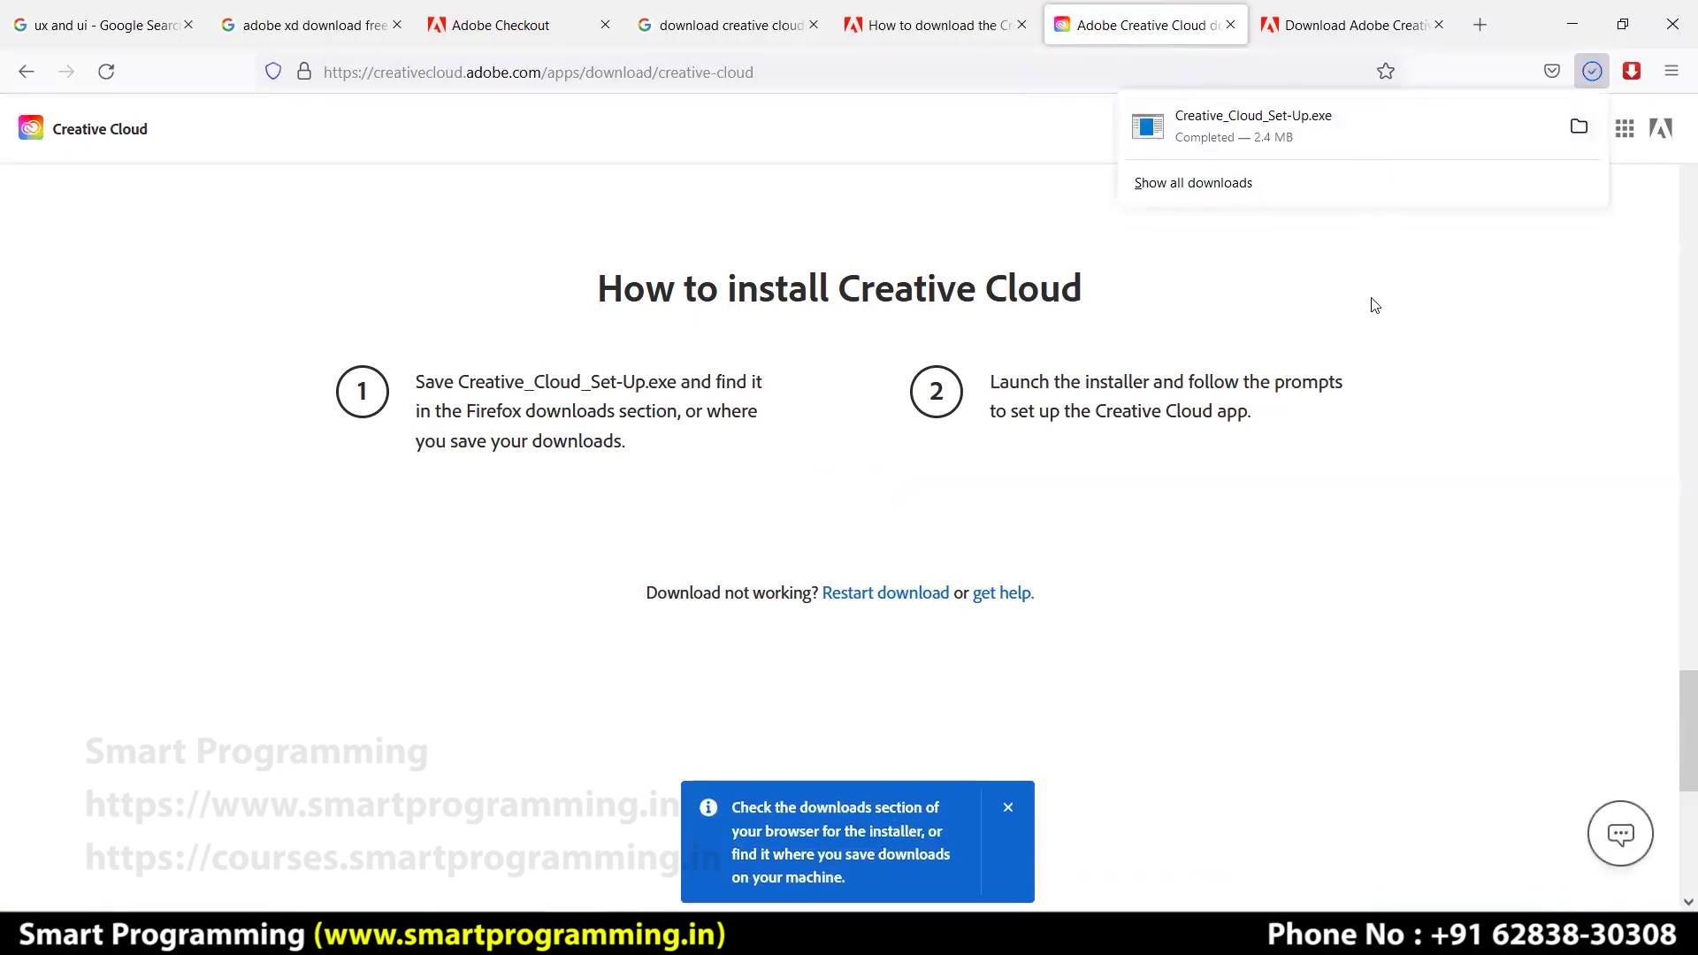
{"action": "left_click", "coordinate": [1376, 266]}
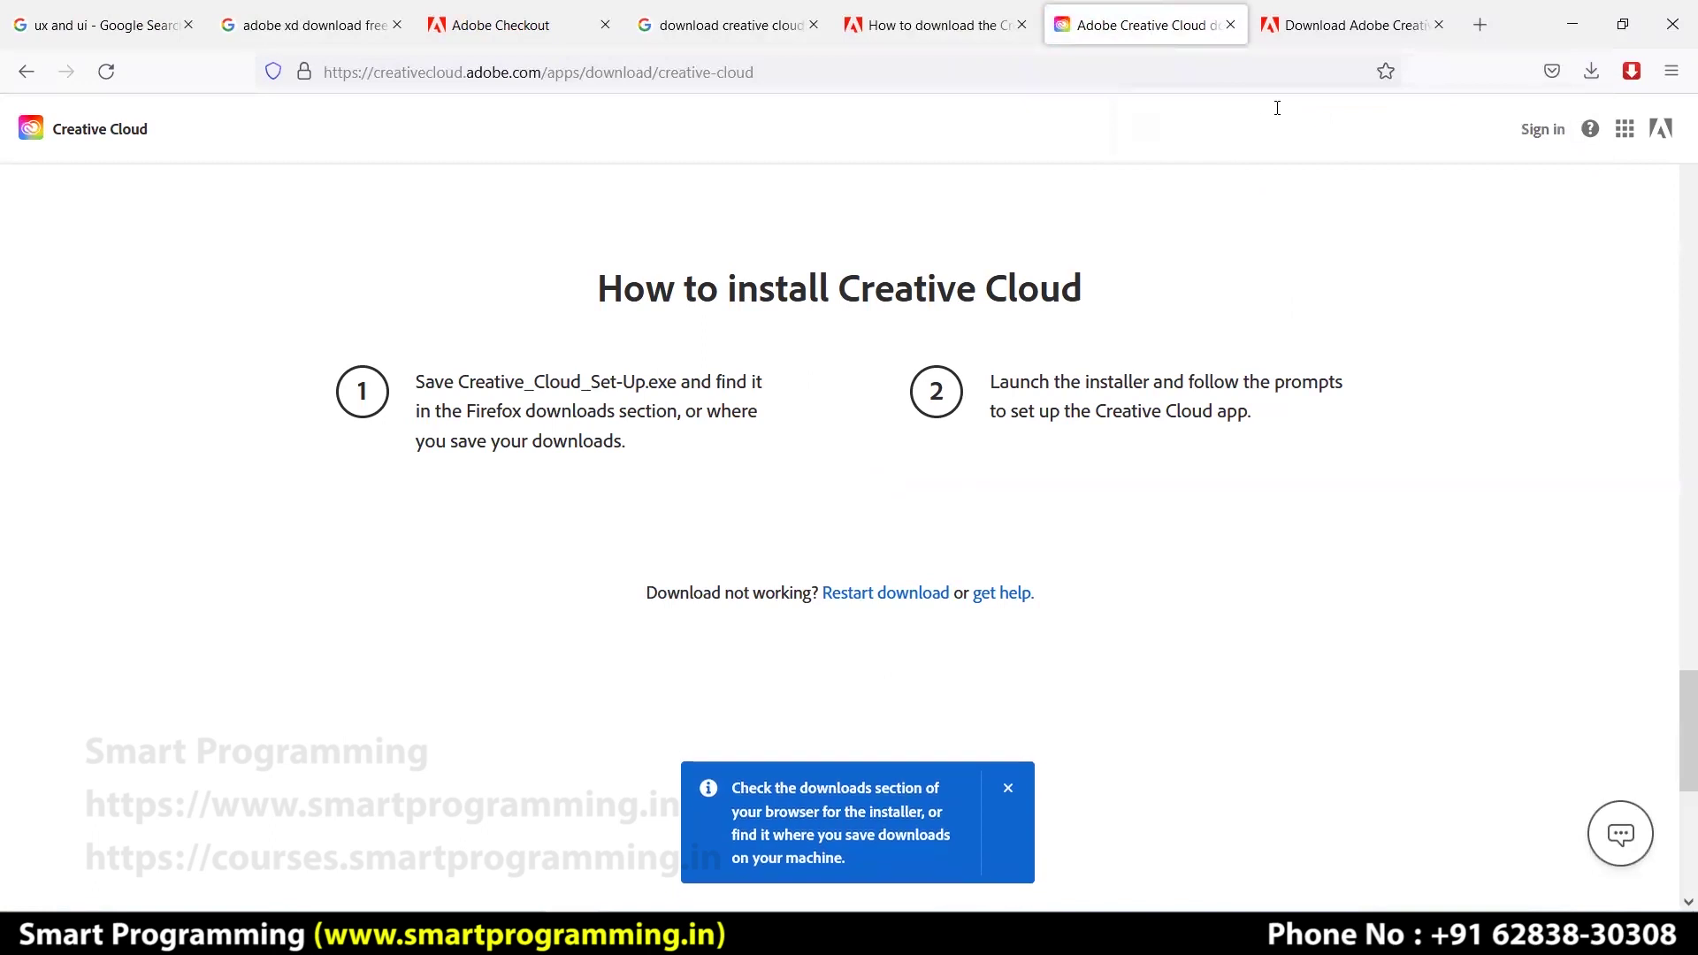
- Minimise the browser, the Creative Cloud window and the "android titles" notes
{"action": "left_click", "coordinate": [1573, 24]}
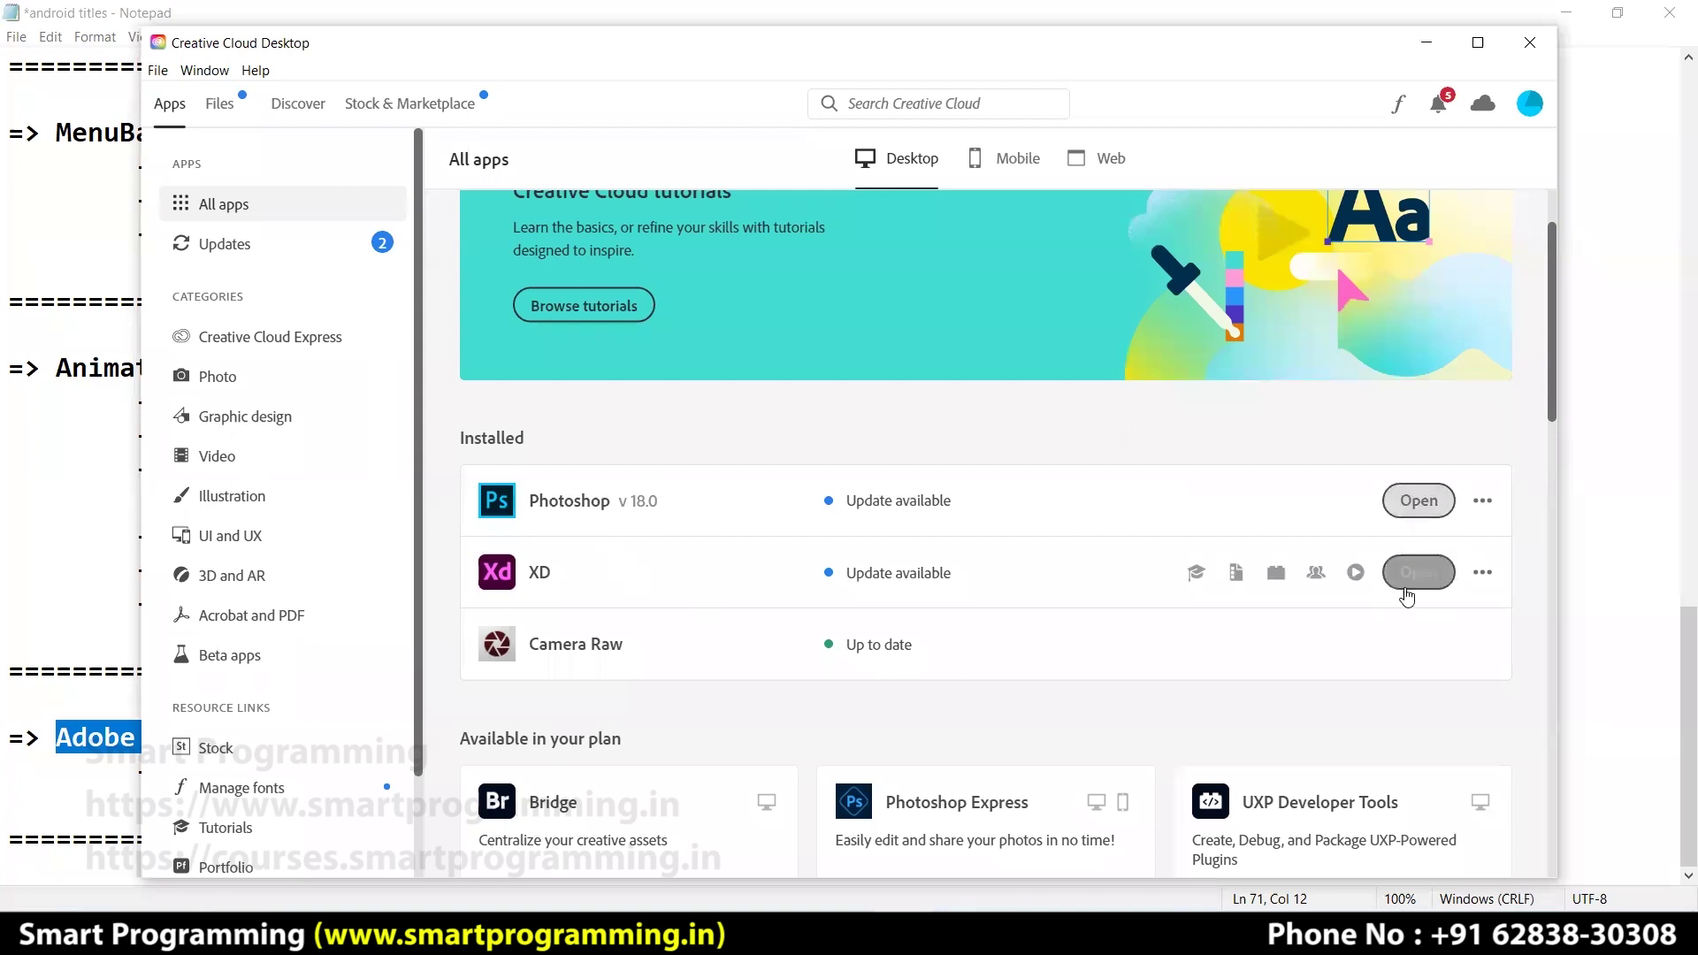
{"action": "left_click", "coordinate": [1426, 42]}
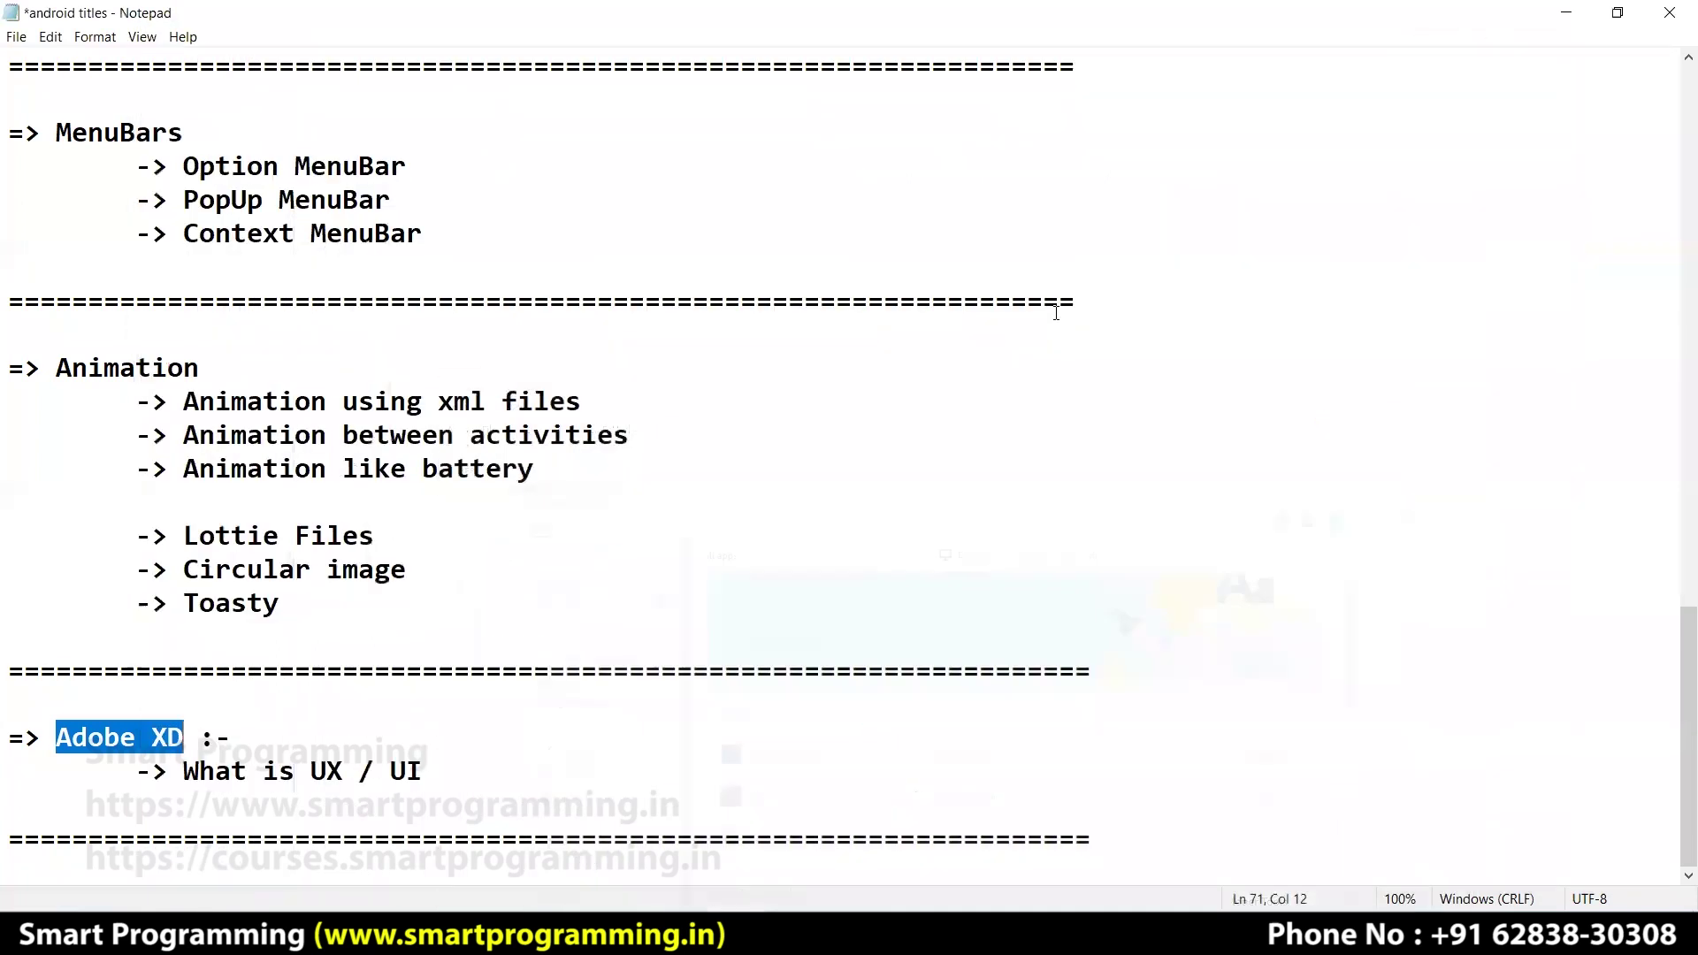
{"action": "left_click", "coordinate": [1566, 12]}
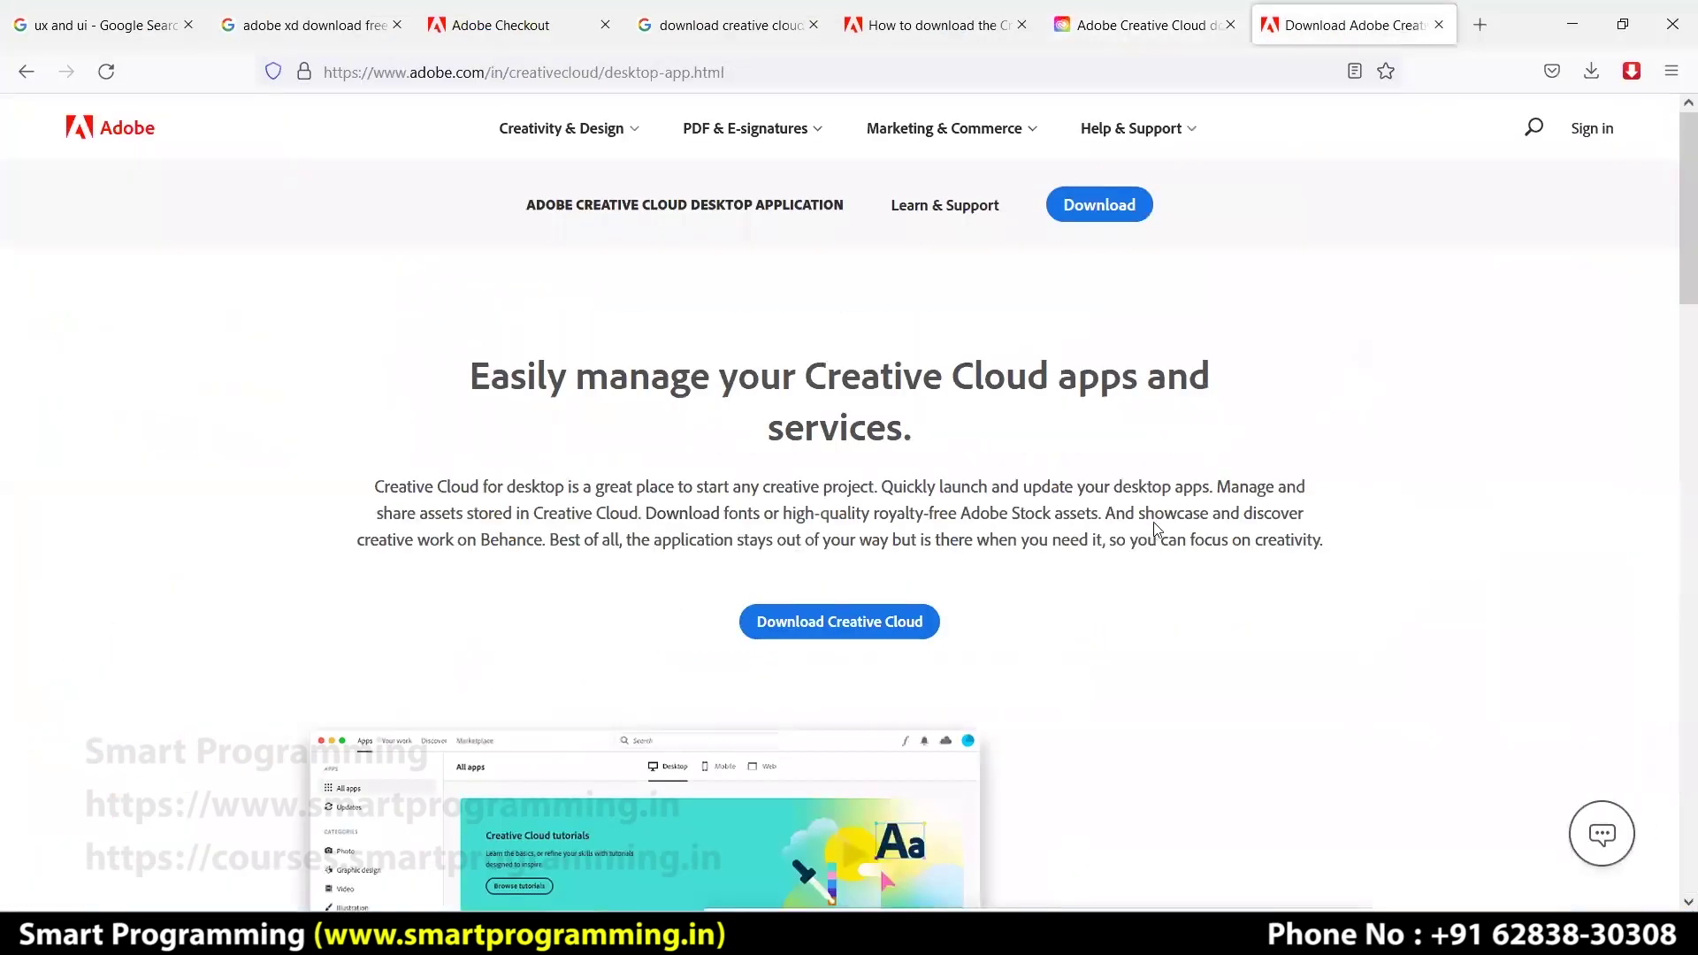
- Skim the Creative Cloud desktop download page and close every browser tab except the "ux and ui" search
{"action": "scroll", "coordinate": [1154, 529], "scroll_direction": "down", "scroll_amount": 8}
{"action": "scroll", "coordinate": [1076, 617], "scroll_direction": "up", "scroll_amount": 8}
{"action": "left_click", "coordinate": [605, 25]}
{"action": "left_click", "coordinate": [605, 25]}
{"action": "left_click", "coordinate": [605, 25]}
{"action": "left_click", "coordinate": [605, 25]}
{"action": "left_click", "coordinate": [605, 24]}
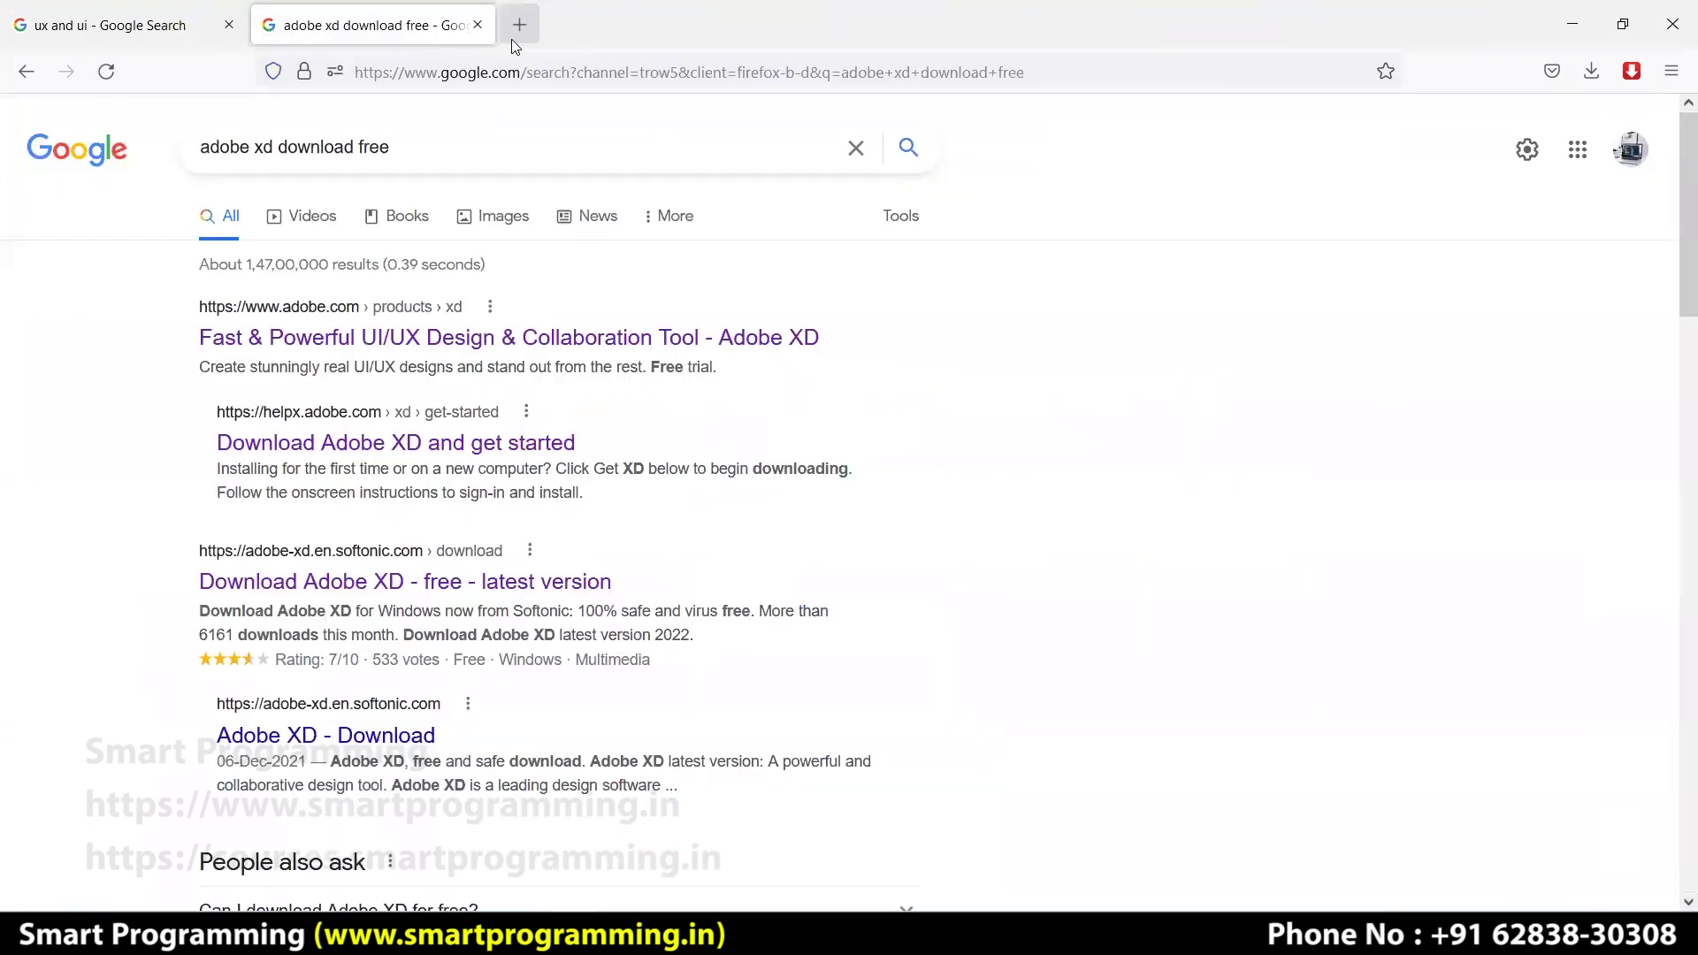
{"action": "left_click", "coordinate": [478, 24]}
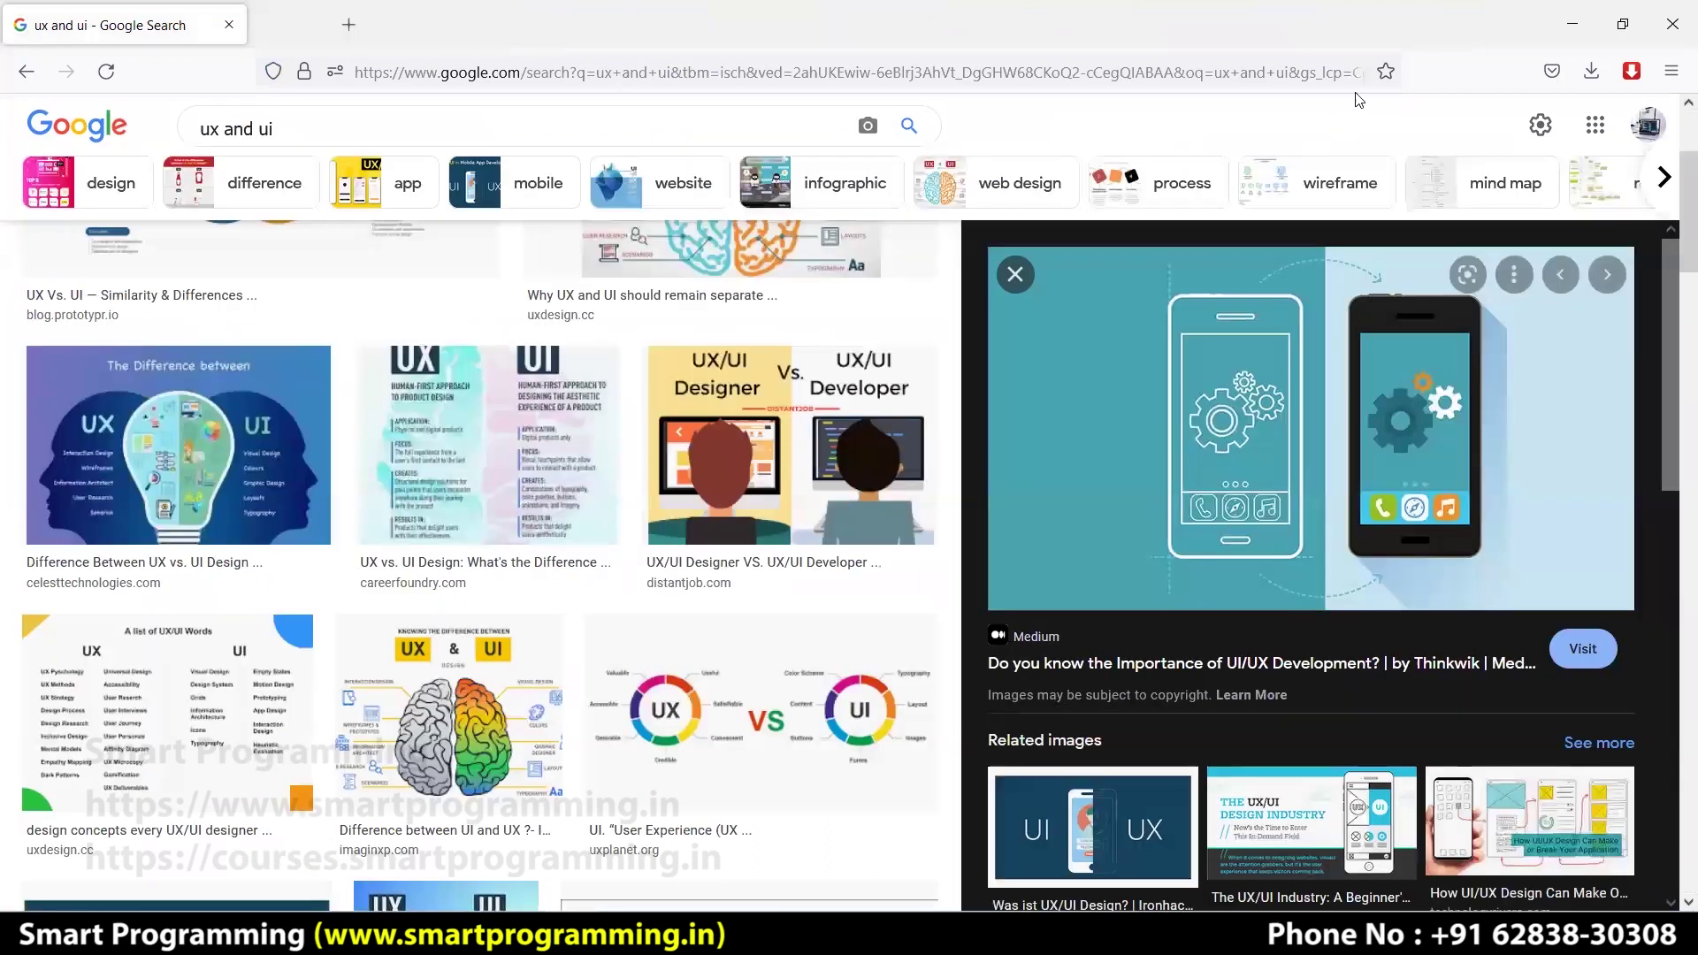
- Clear the desktop by minimising the browser and Paint, exiting Android Studio and putting away the phone mirroring window
{"action": "left_click", "coordinate": [1573, 35]}
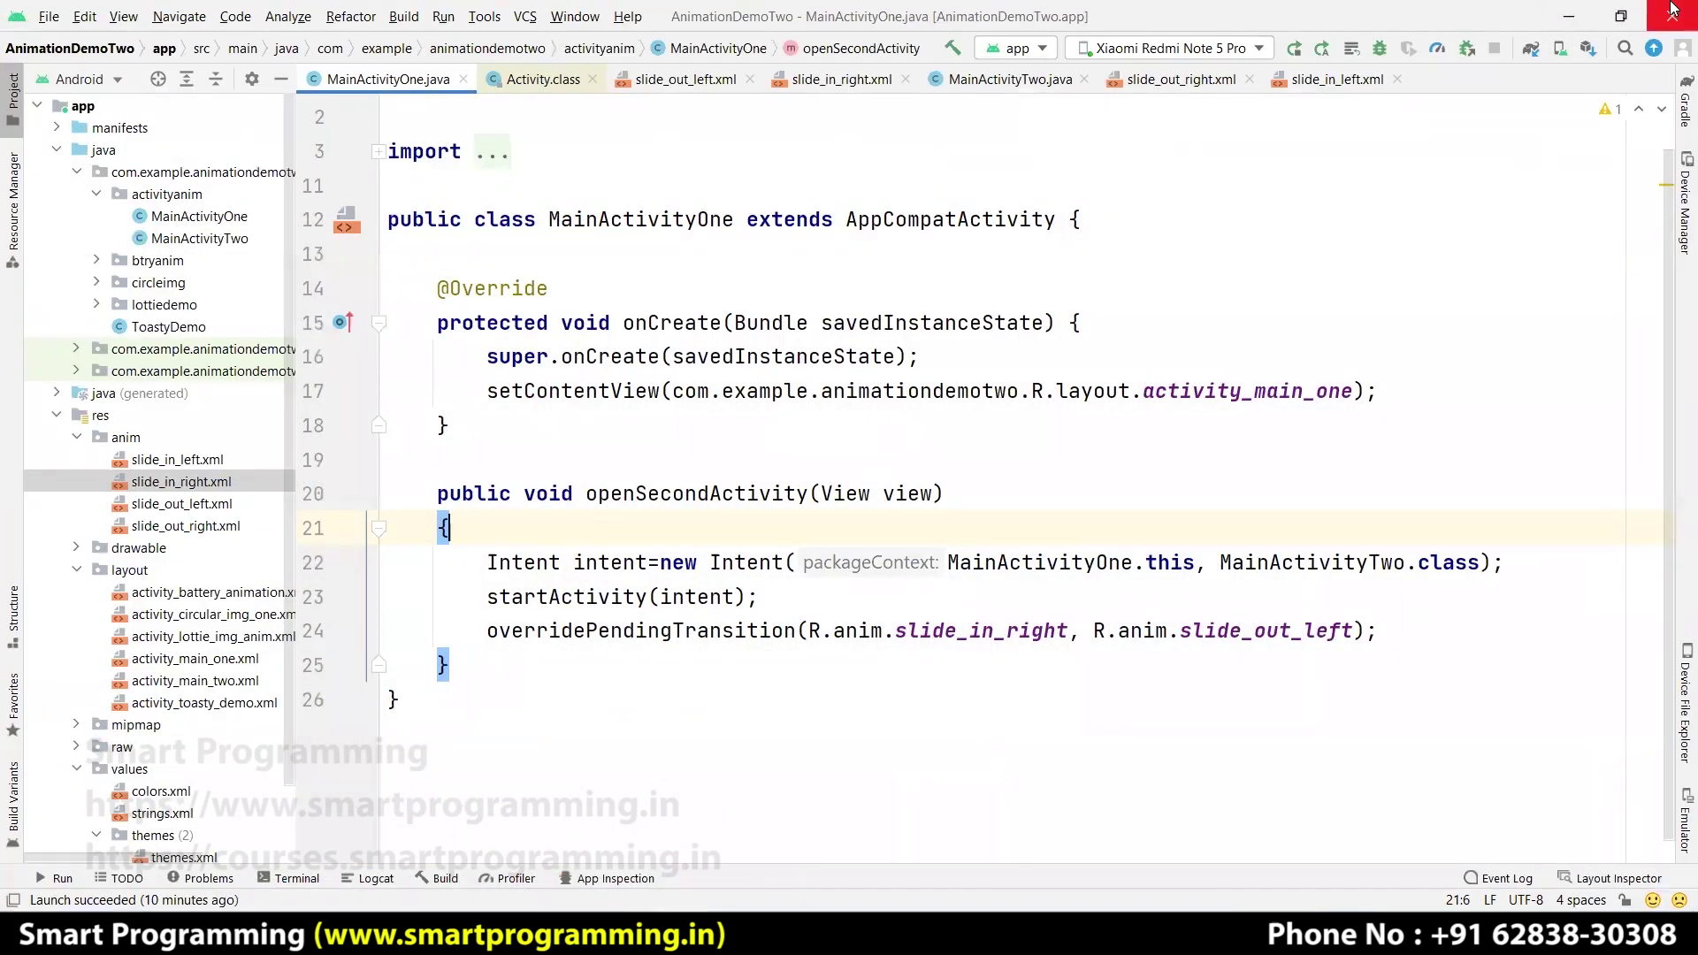
{"action": "left_click", "coordinate": [1672, 10]}
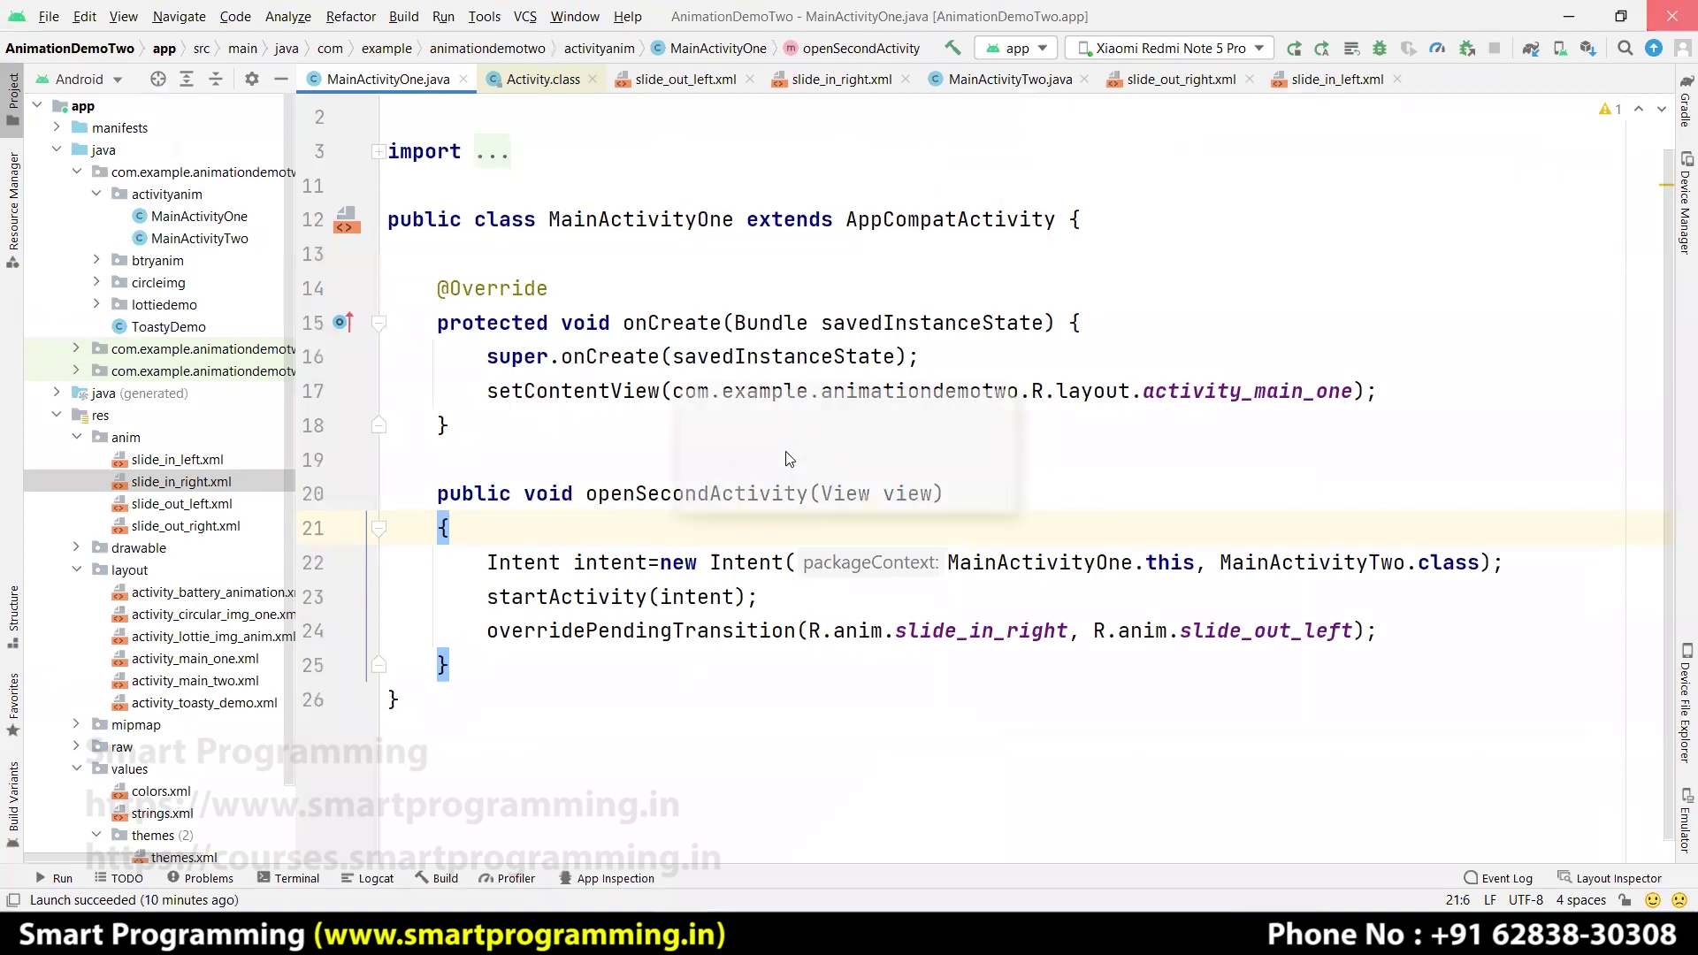
{"action": "left_click", "coordinate": [872, 491]}
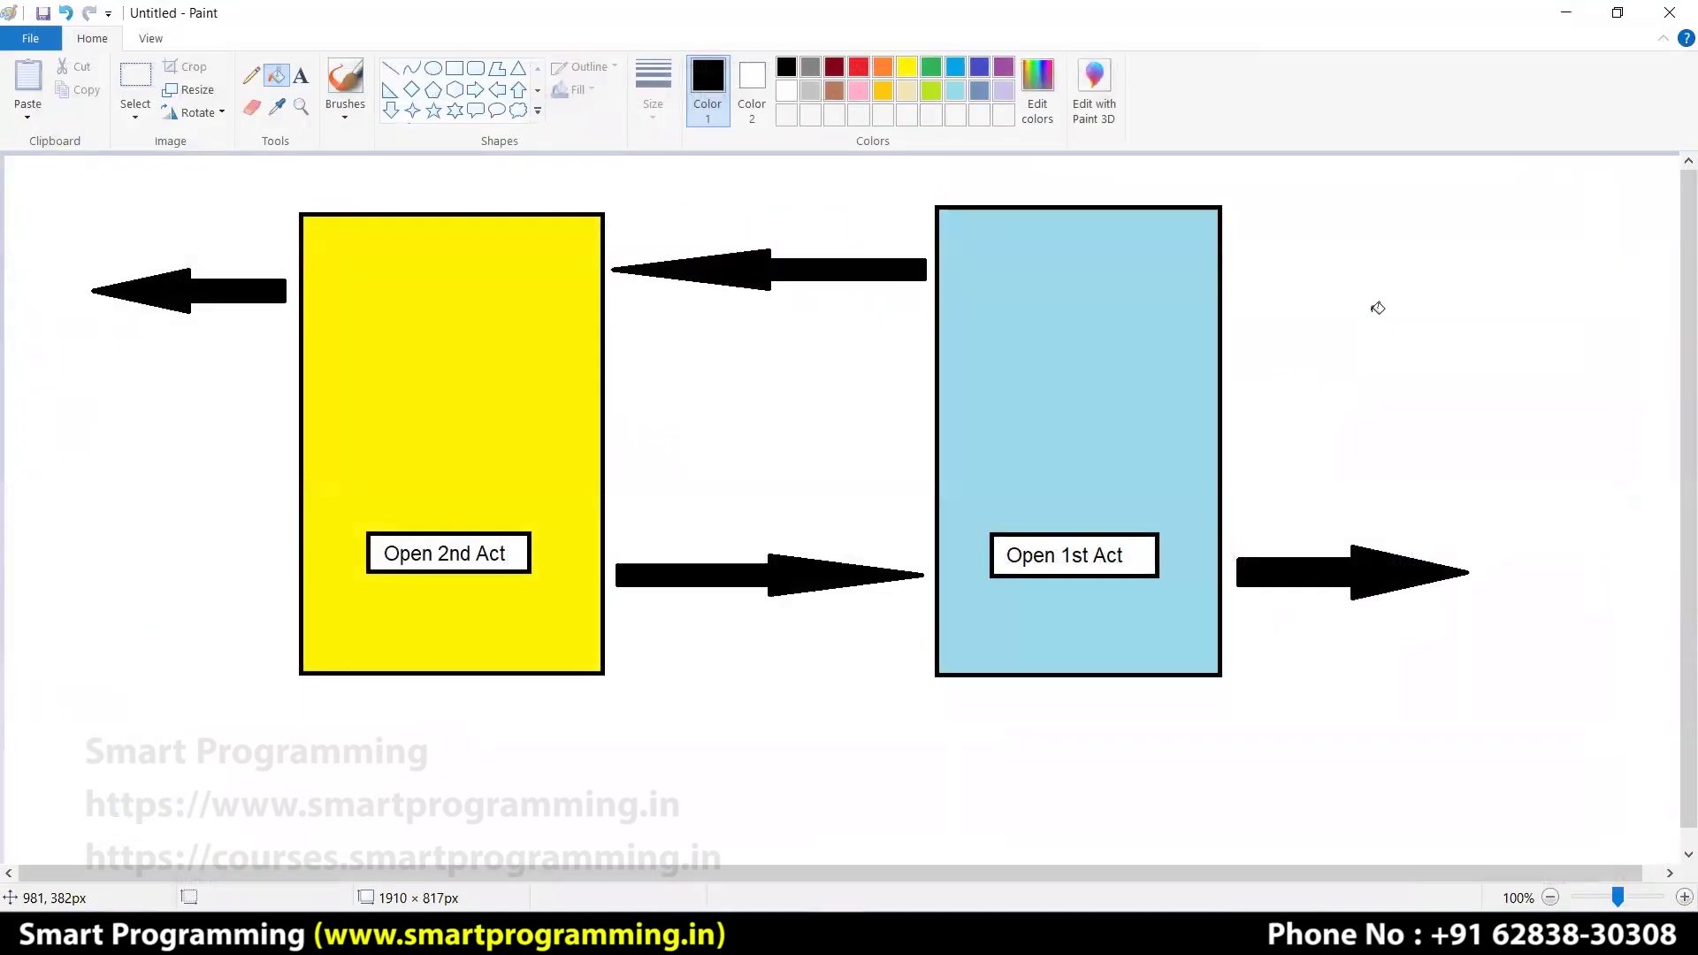
{"action": "left_click", "coordinate": [1565, 14]}
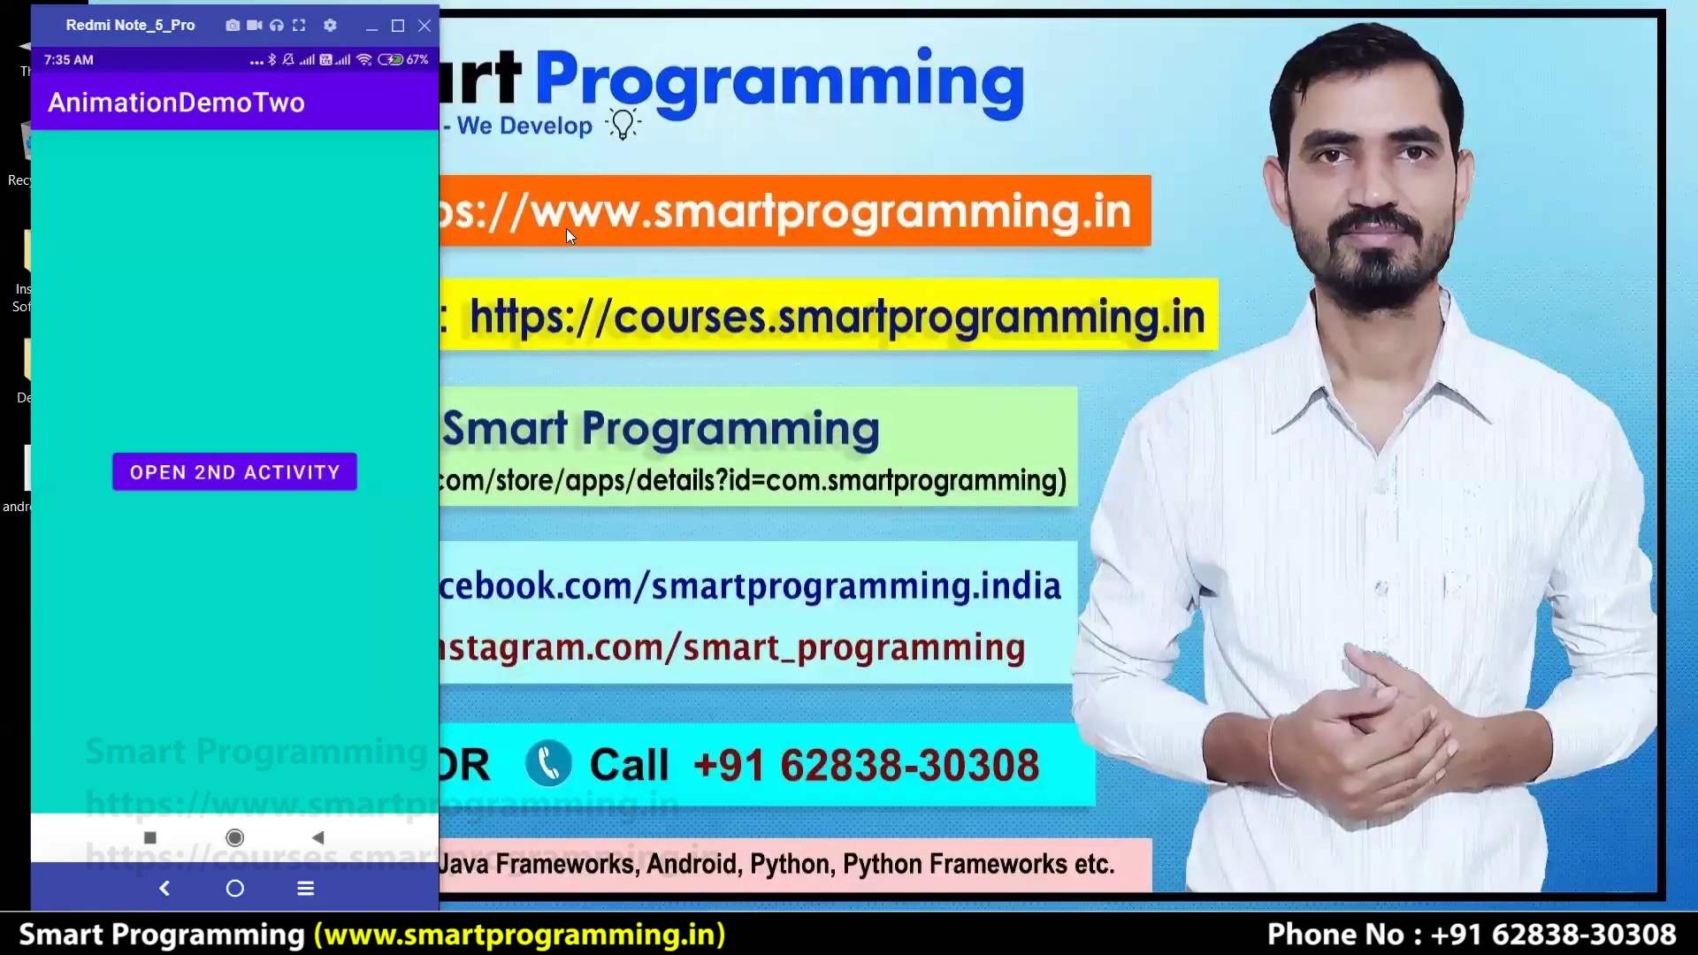
{"action": "left_click", "coordinate": [387, 36]}
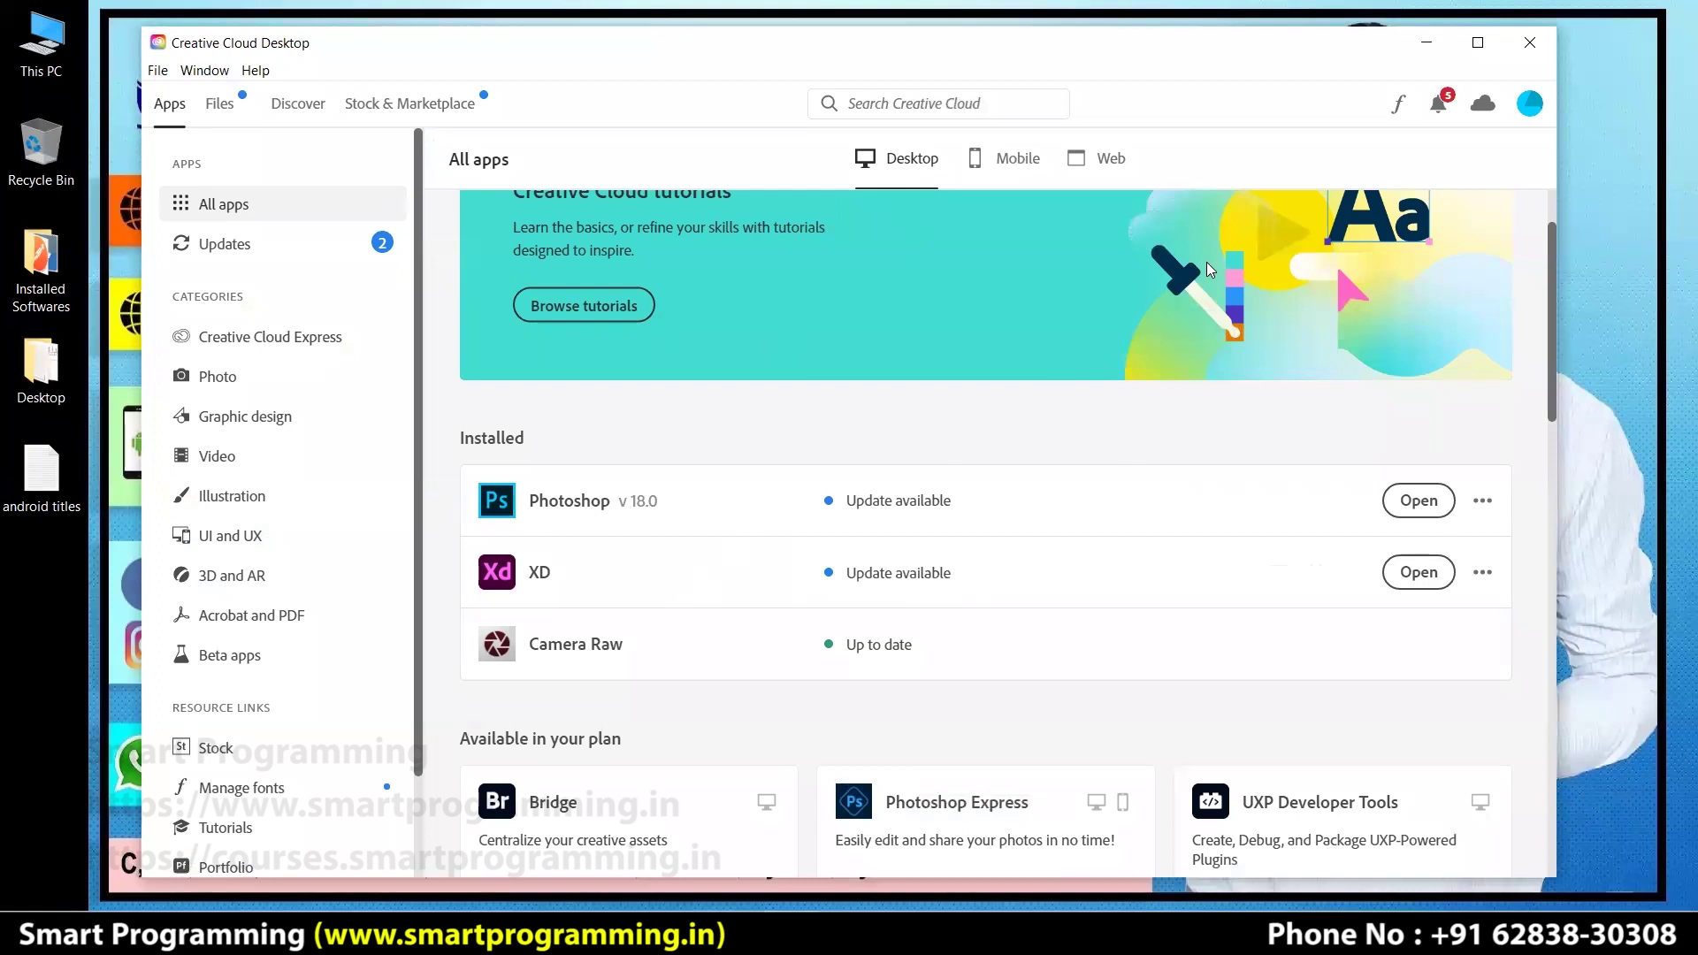
- Close the Creative Cloud Desktop window, launch Adobe XD and maximise its window
{"action": "left_click", "coordinate": [1530, 46]}
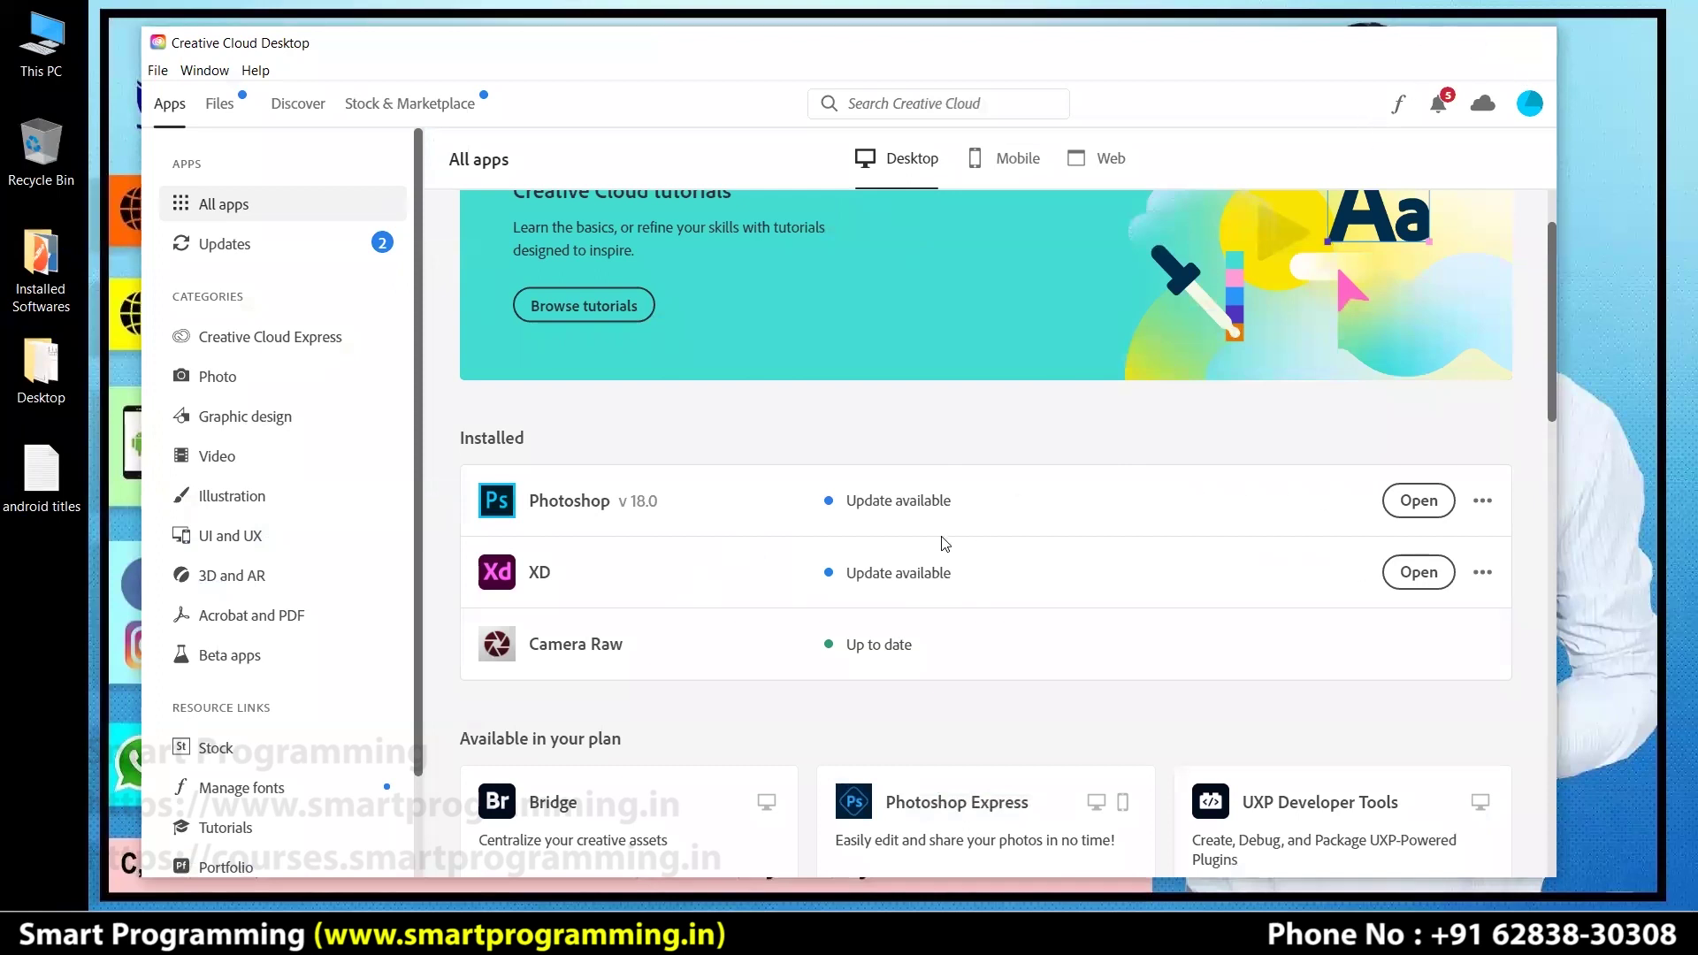
{"action": "key", "text": "super"}
{"action": "type", "text": "adobe"}
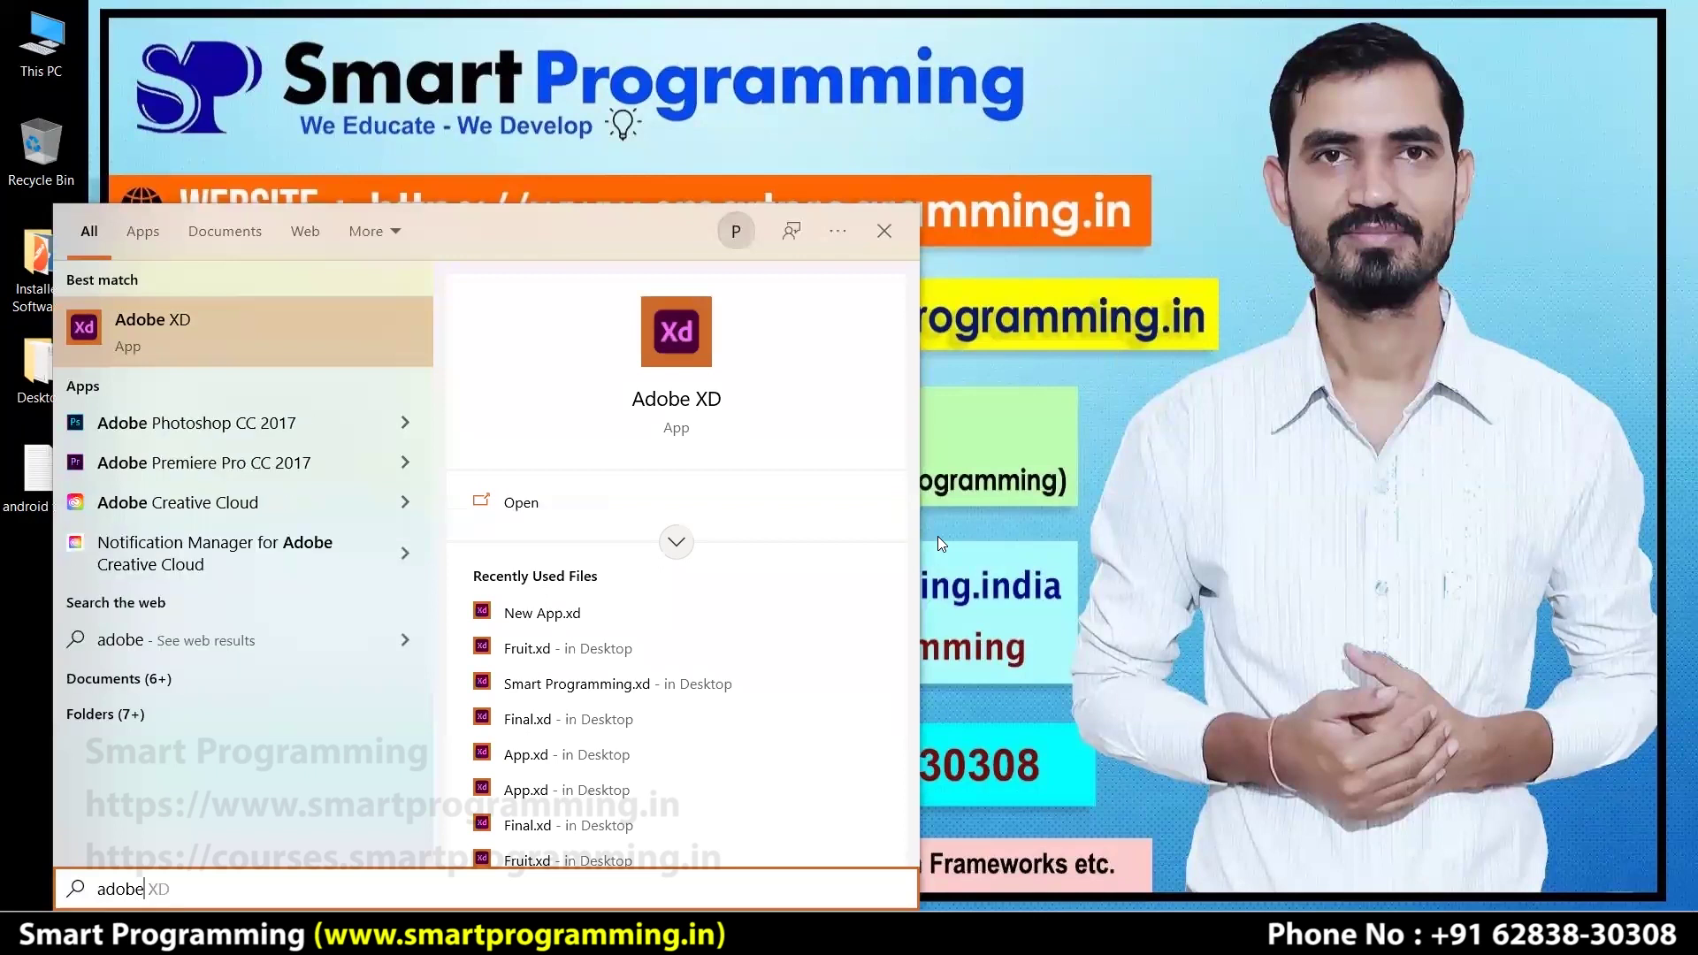
{"action": "key", "text": "Return"}
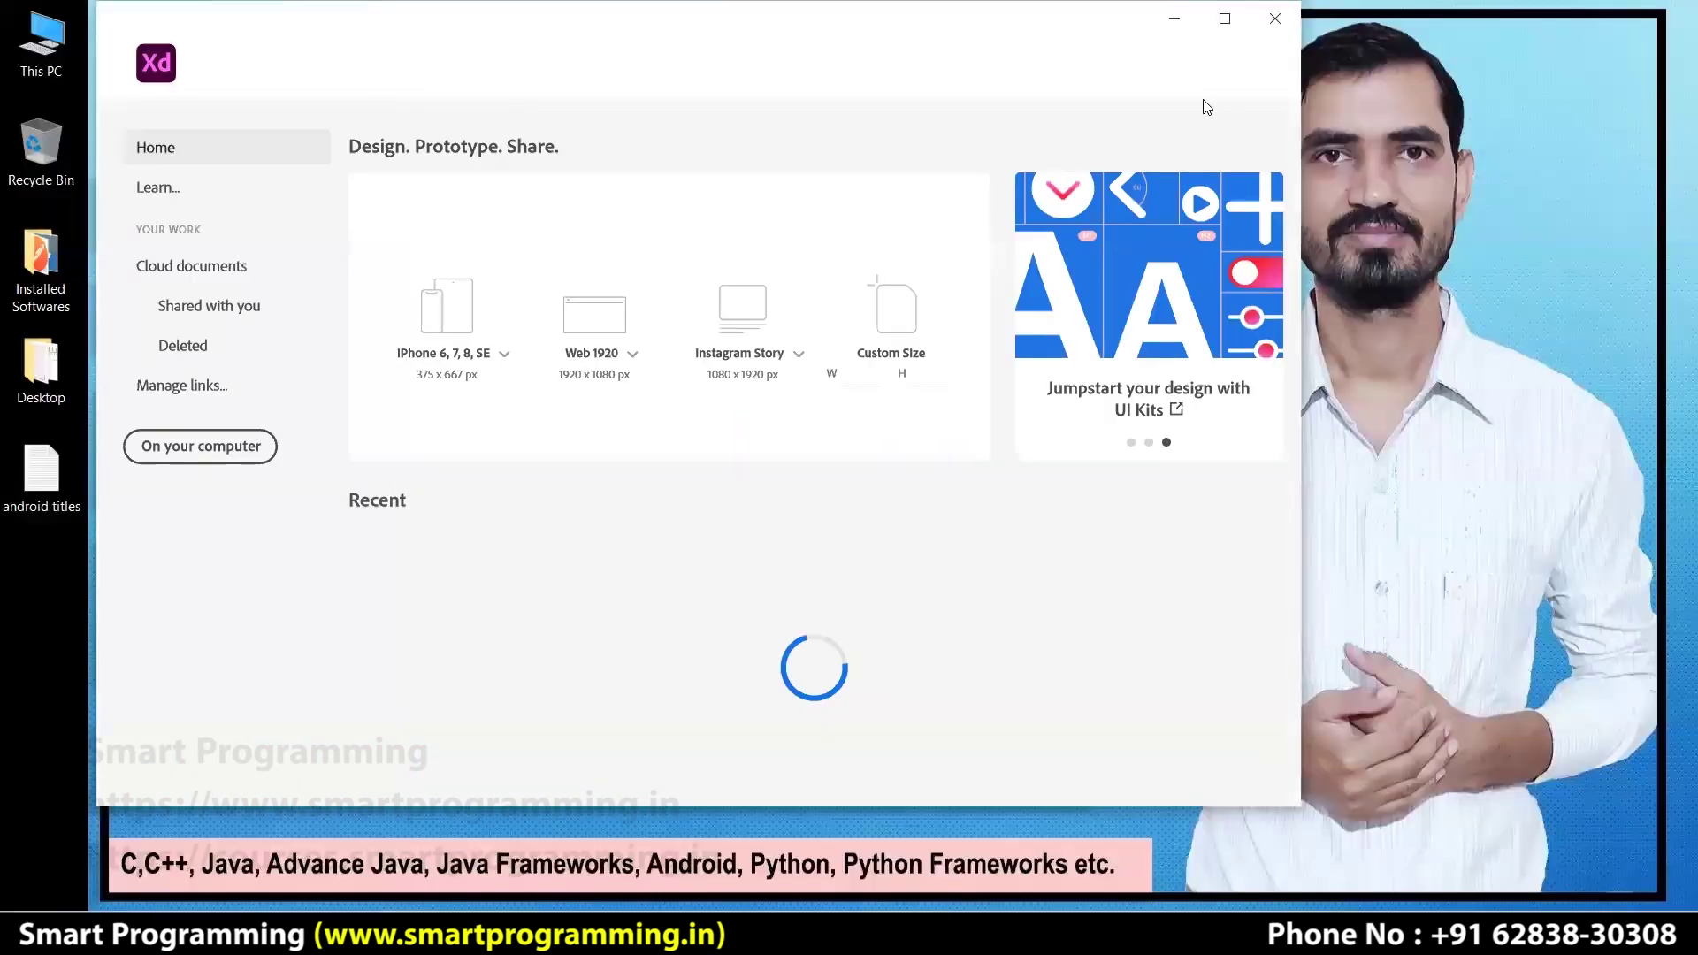
{"action": "left_click", "coordinate": [1222, 27]}
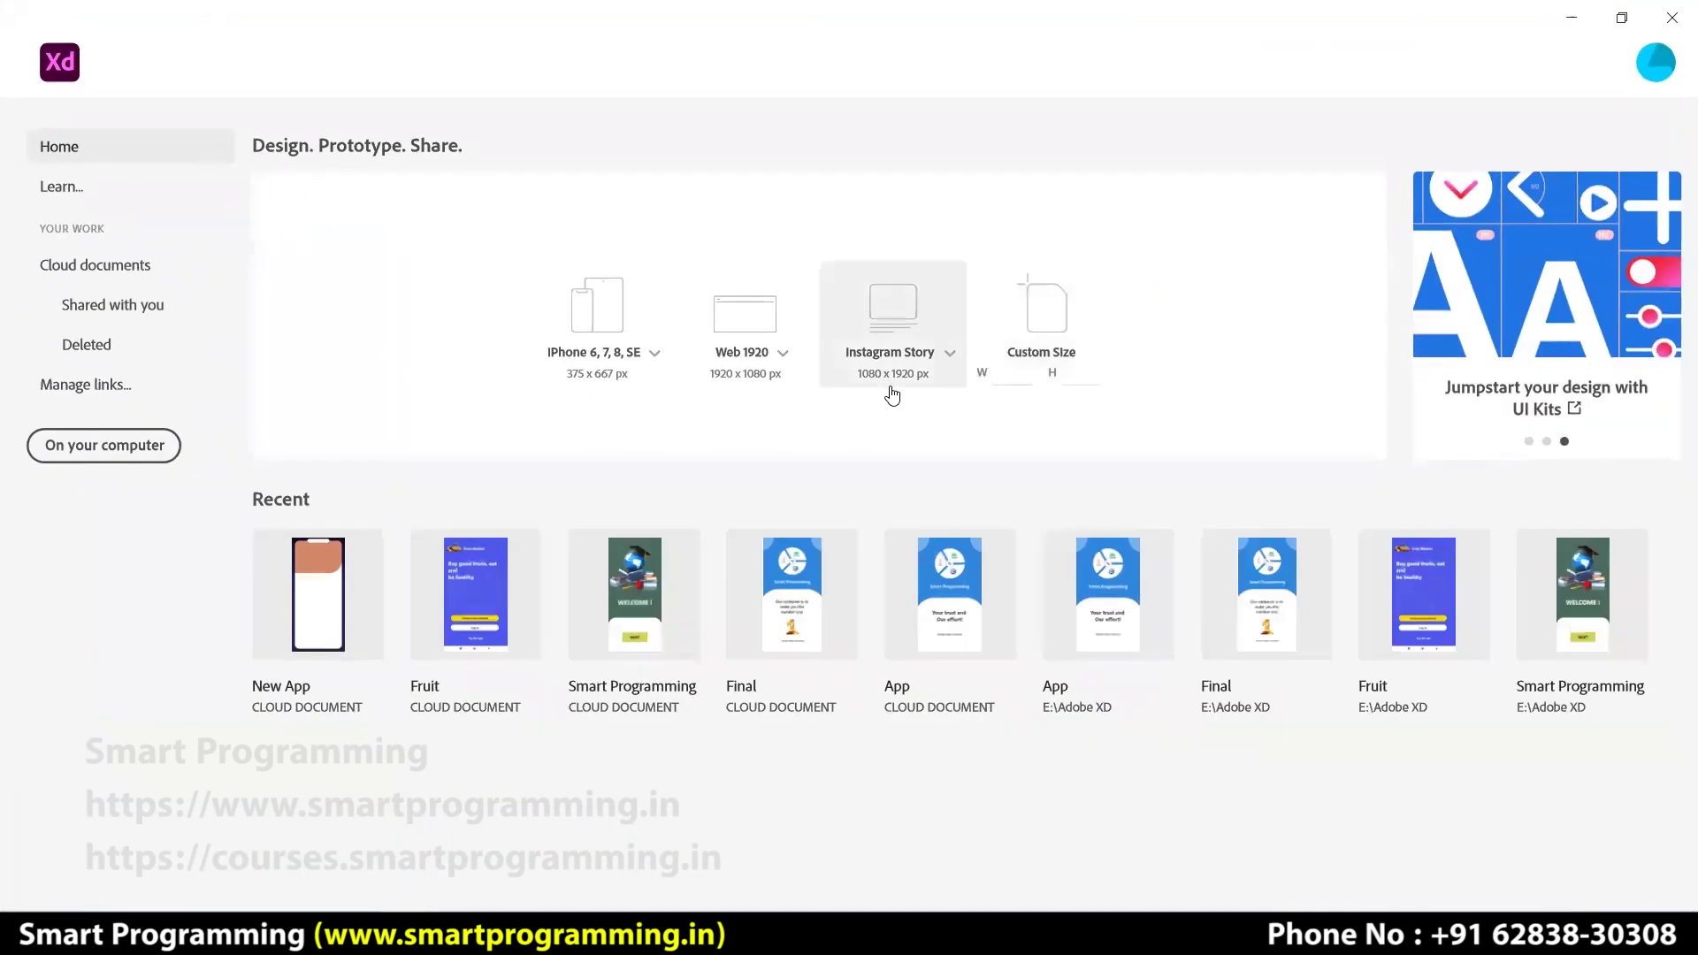
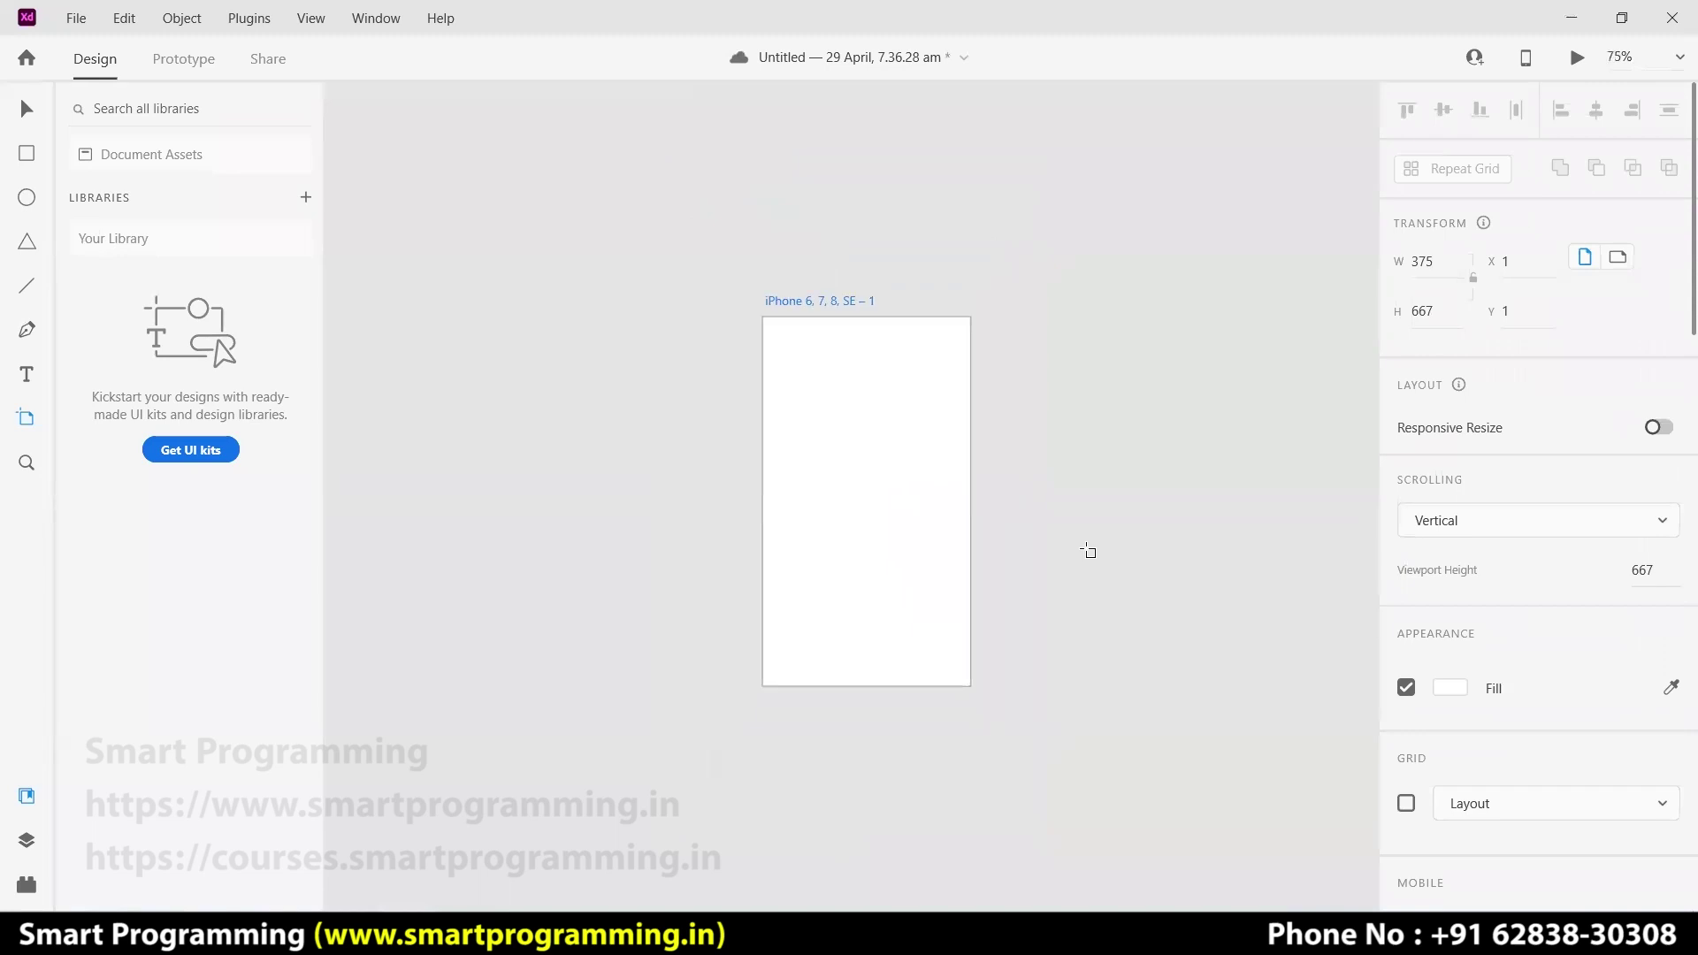
- Examine the iPhone 6, 7, 8, SE artboard at magnifications between 1200% and 2.5%, deselect it and fit it to the window
{"action": "key", "text": "ctrl+equal"}
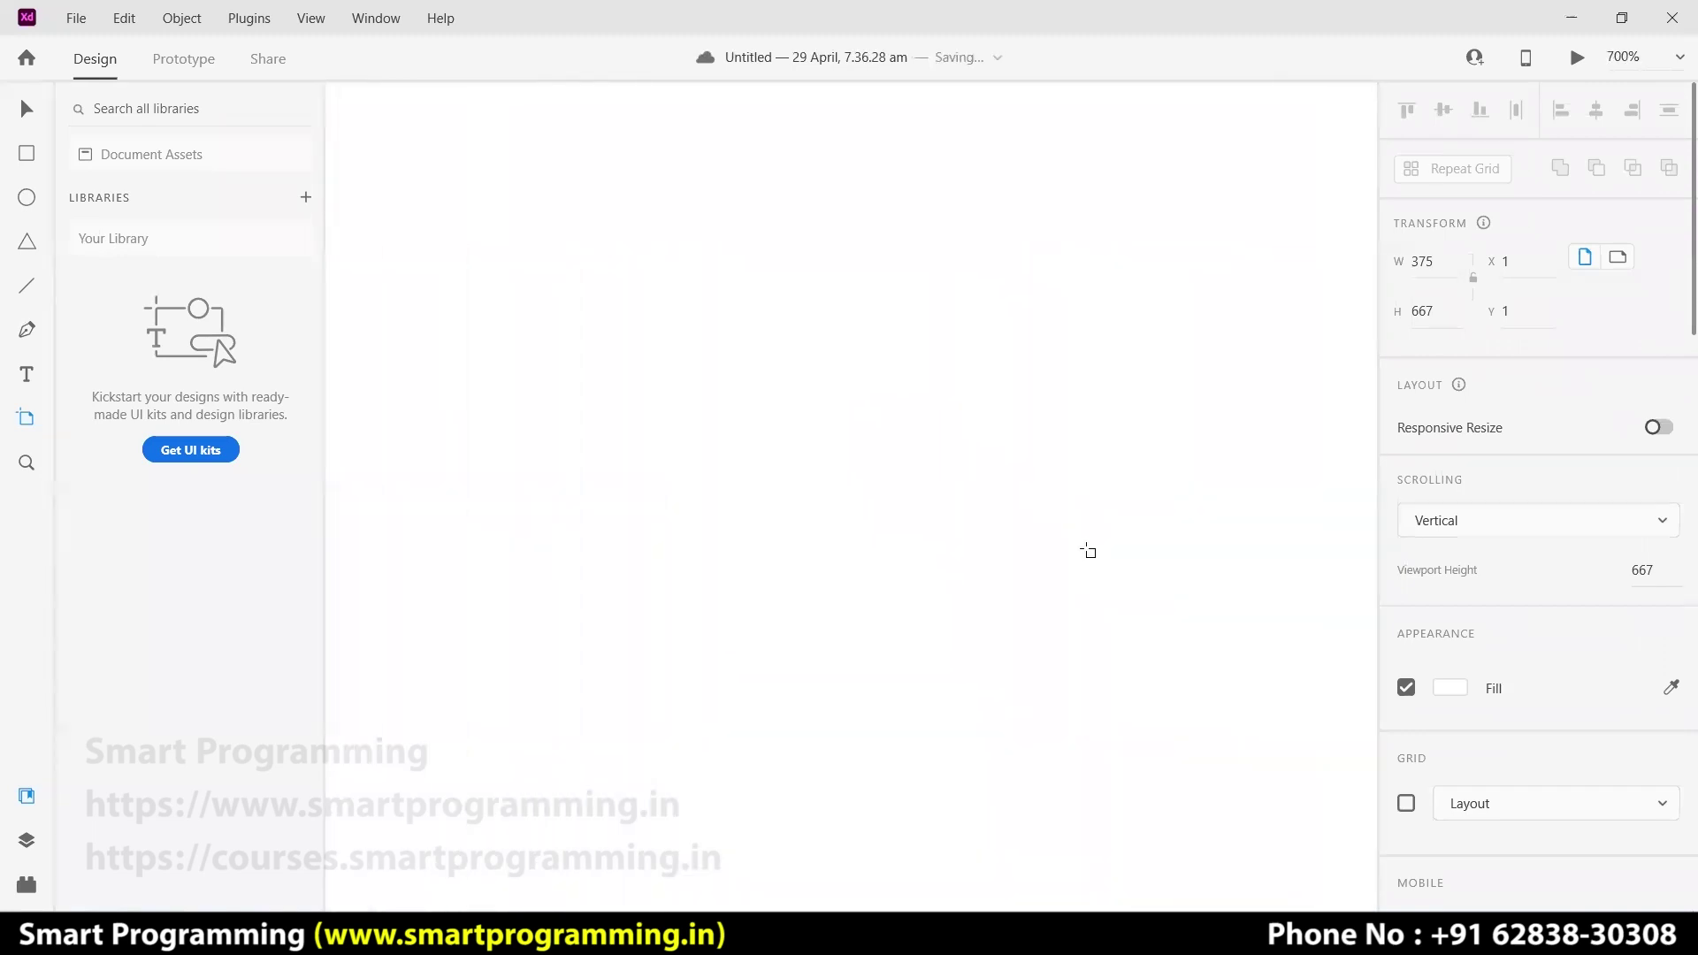
{"action": "key", "text": "ctrl+equal"}
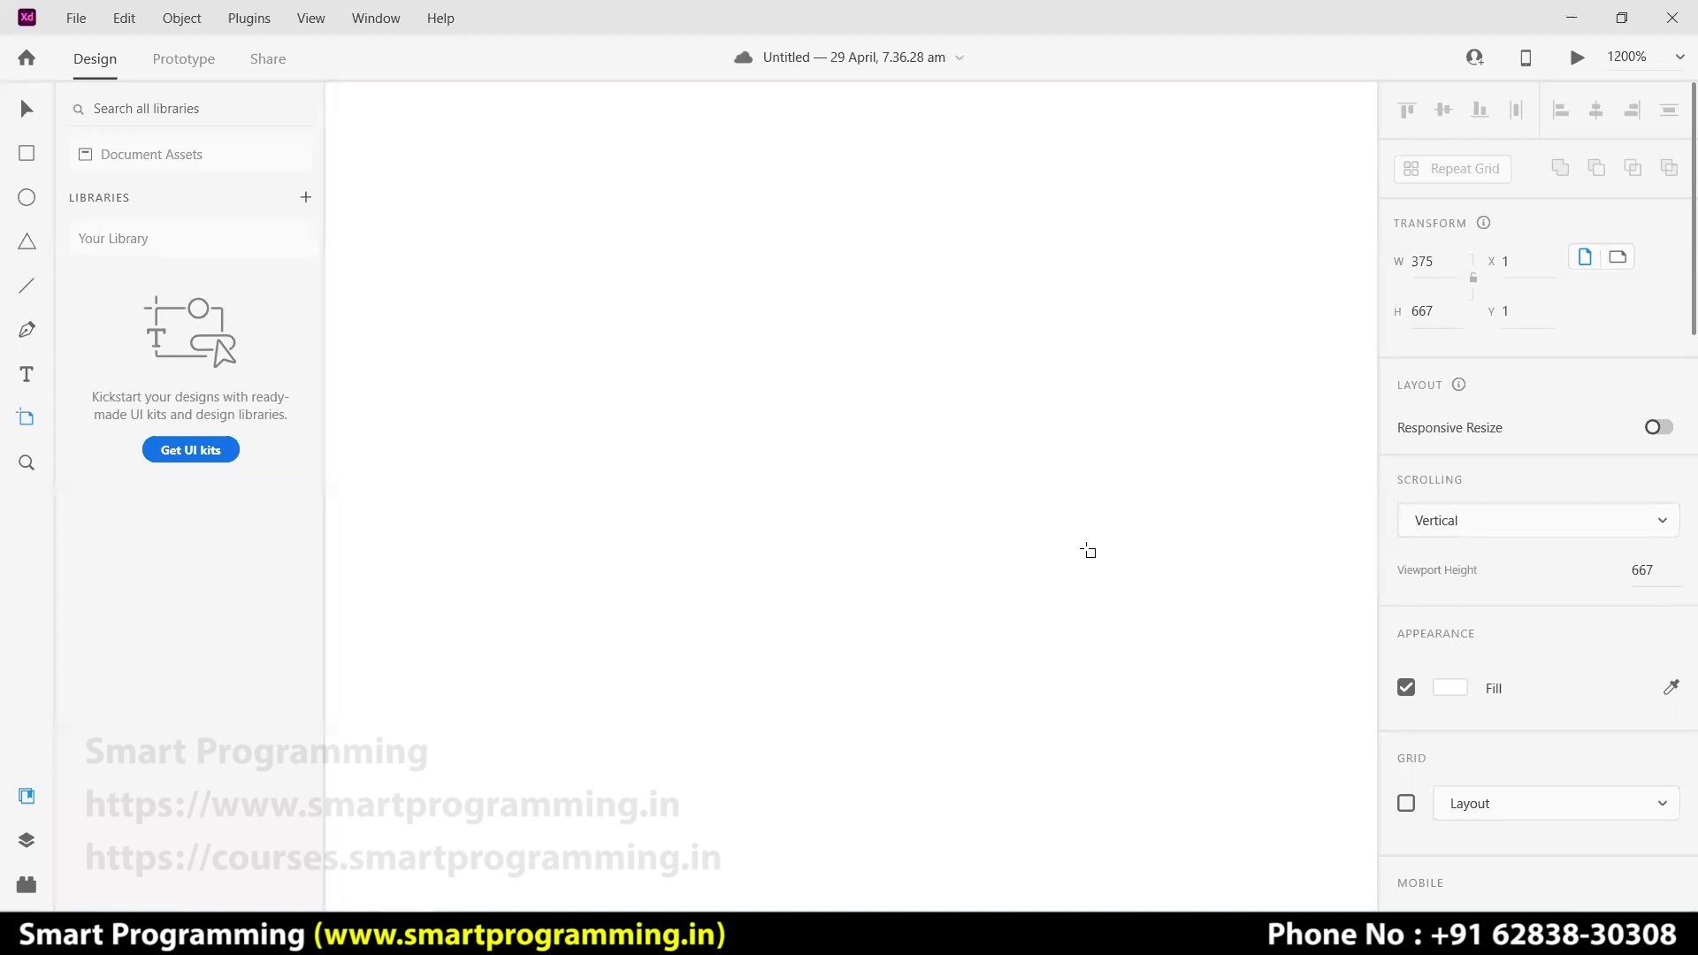
{"action": "key", "text": "ctrl+0"}
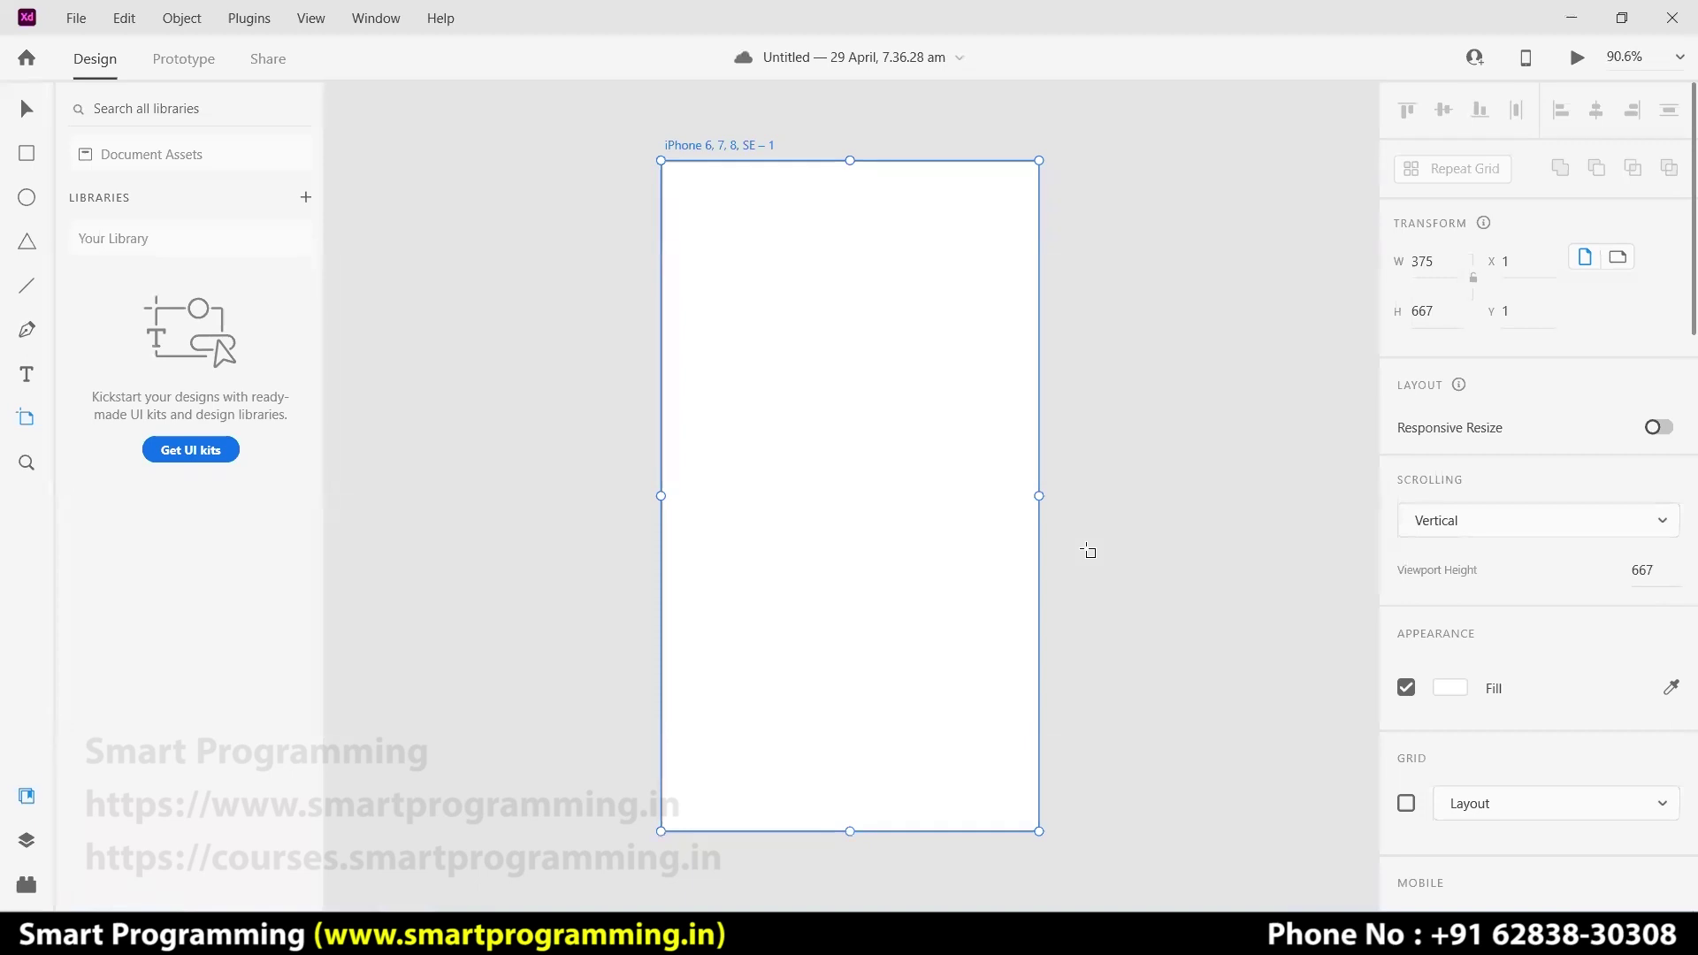
{"action": "key", "text": "ctrl+equal"}
{"action": "key", "text": "ctrl+equal"}
{"action": "key", "text": "ctrl+equal"}
{"action": "key", "text": "ctrl+equal"}
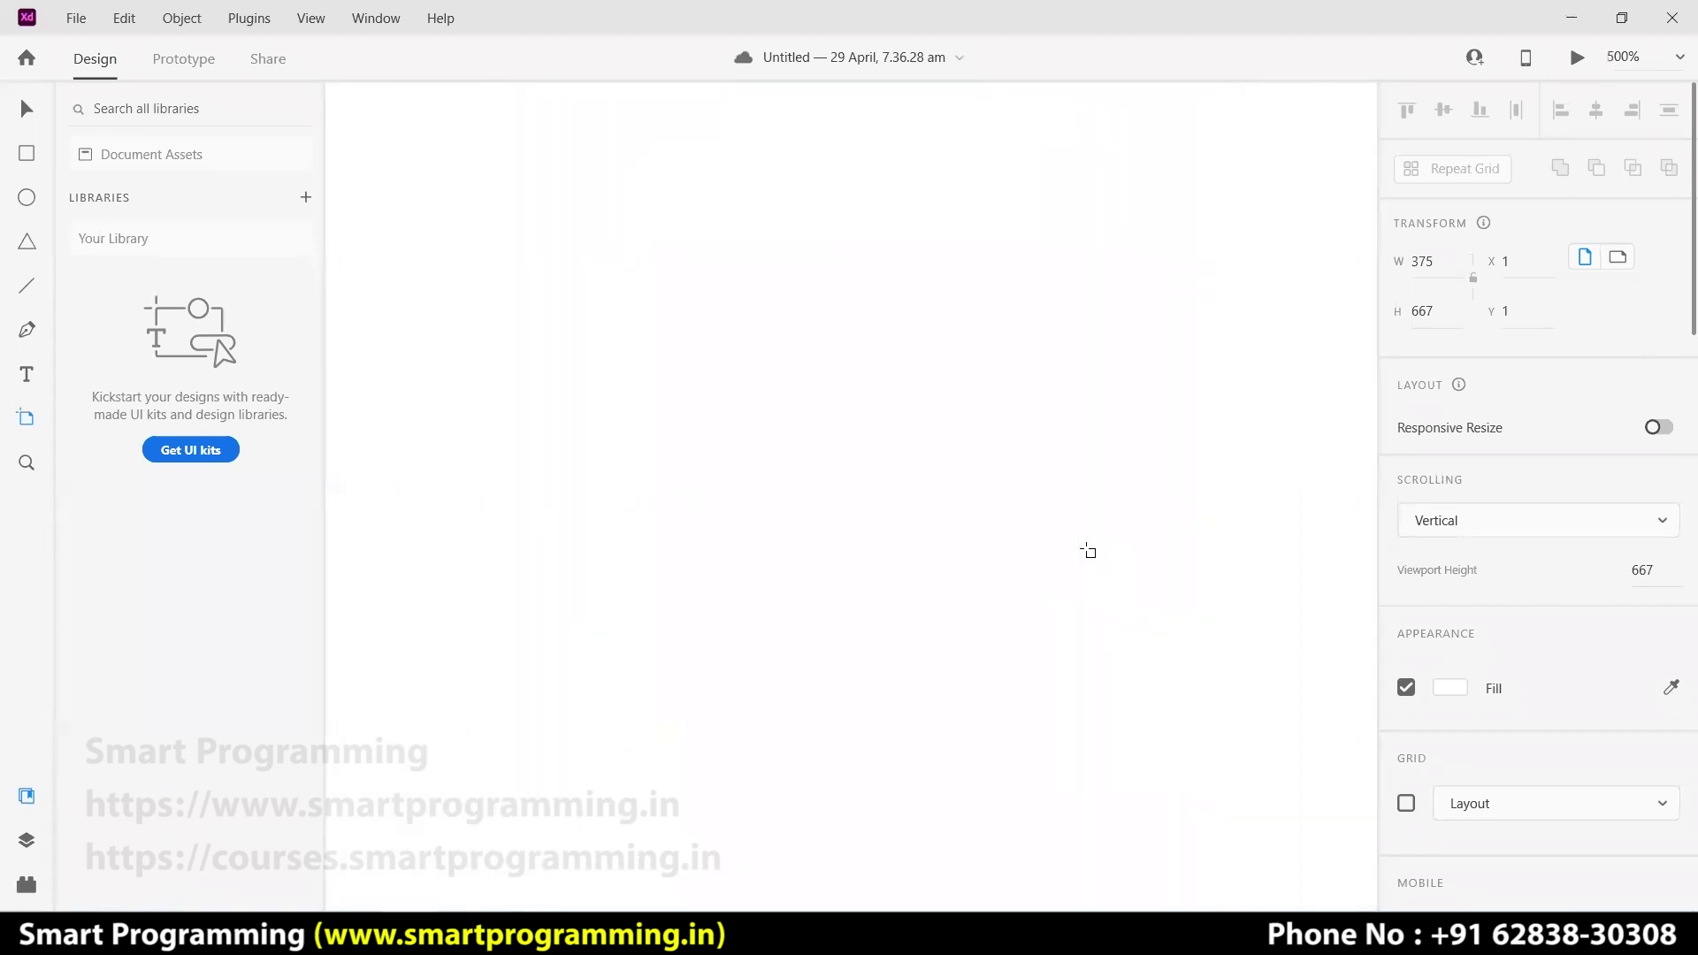
{"action": "key", "text": "ctrl+minus"}
{"action": "key", "text": "ctrl+minus"}
{"action": "key", "text": "ctrl+minus"}
{"action": "key", "text": "ctrl+minus"}
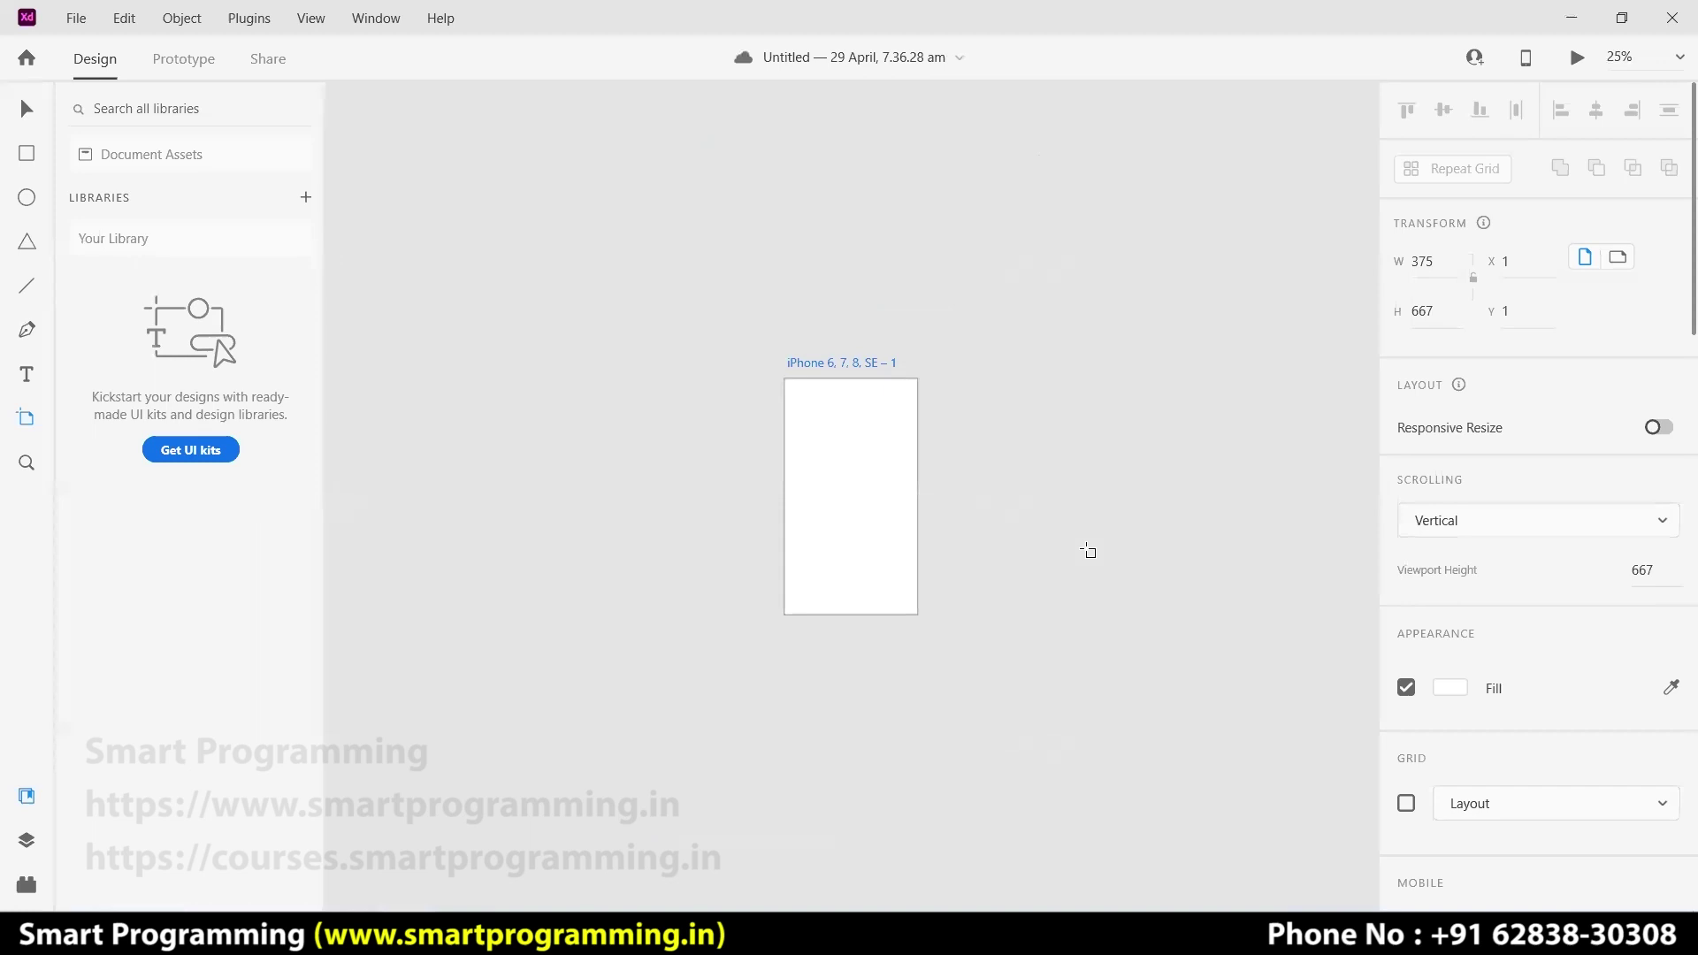
{"action": "key", "text": "ctrl+minus"}
{"action": "key", "text": "ctrl+minus"}
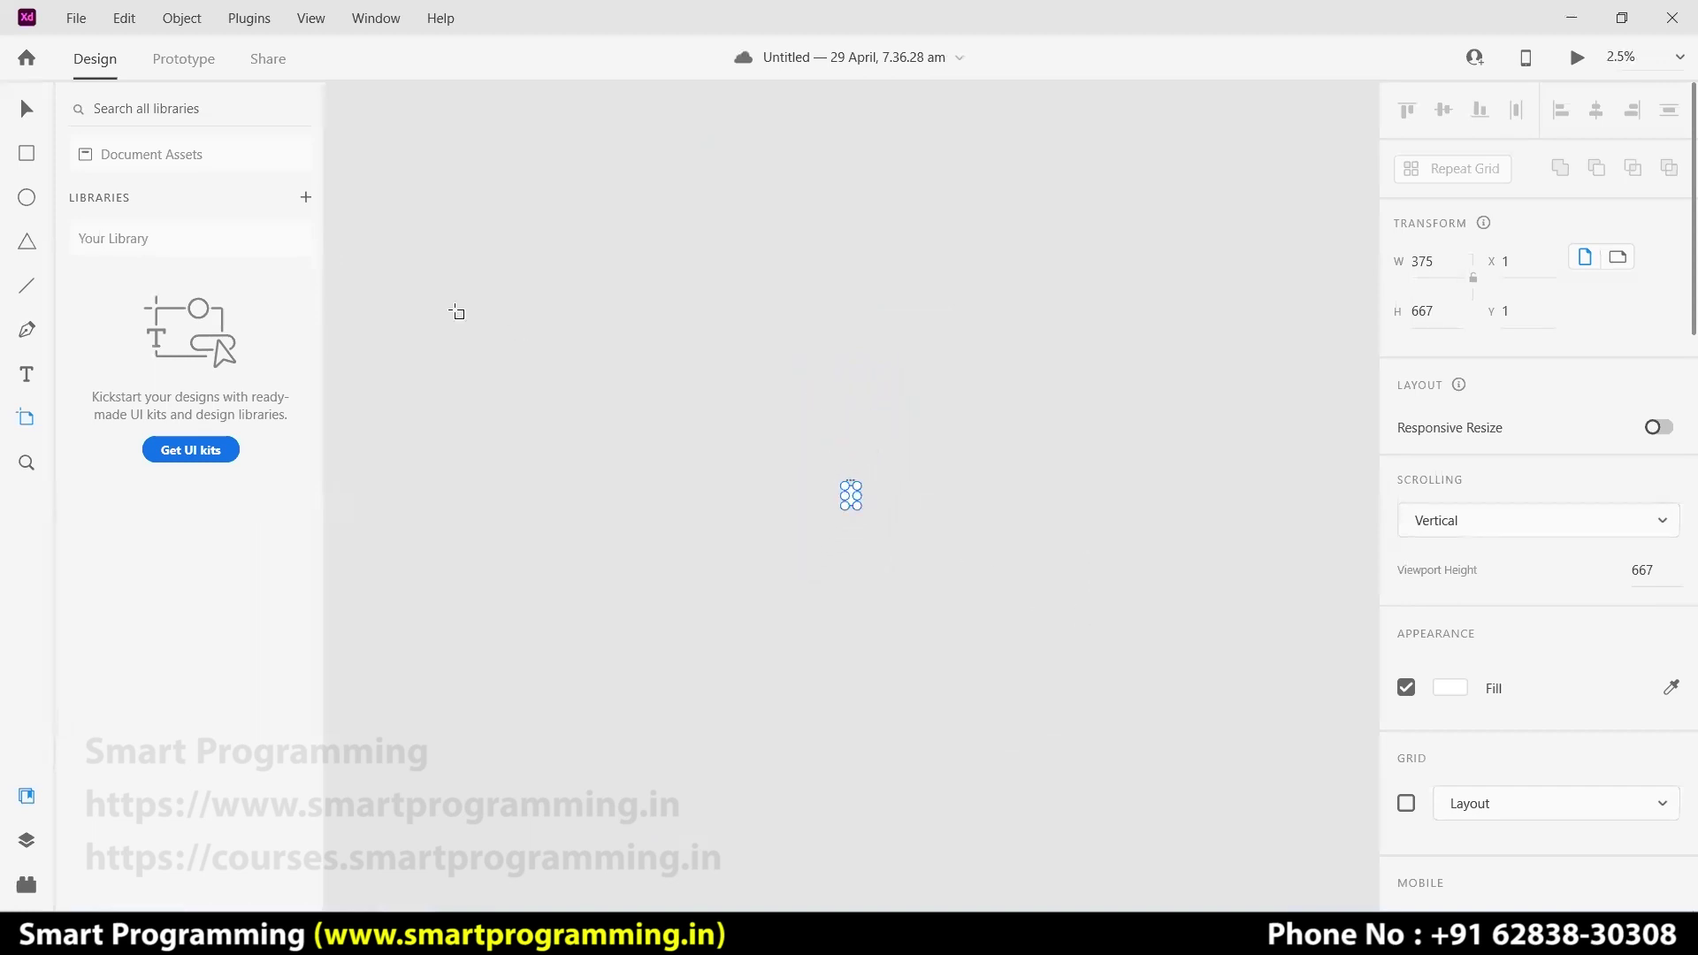
{"action": "left_click", "coordinate": [25, 113]}
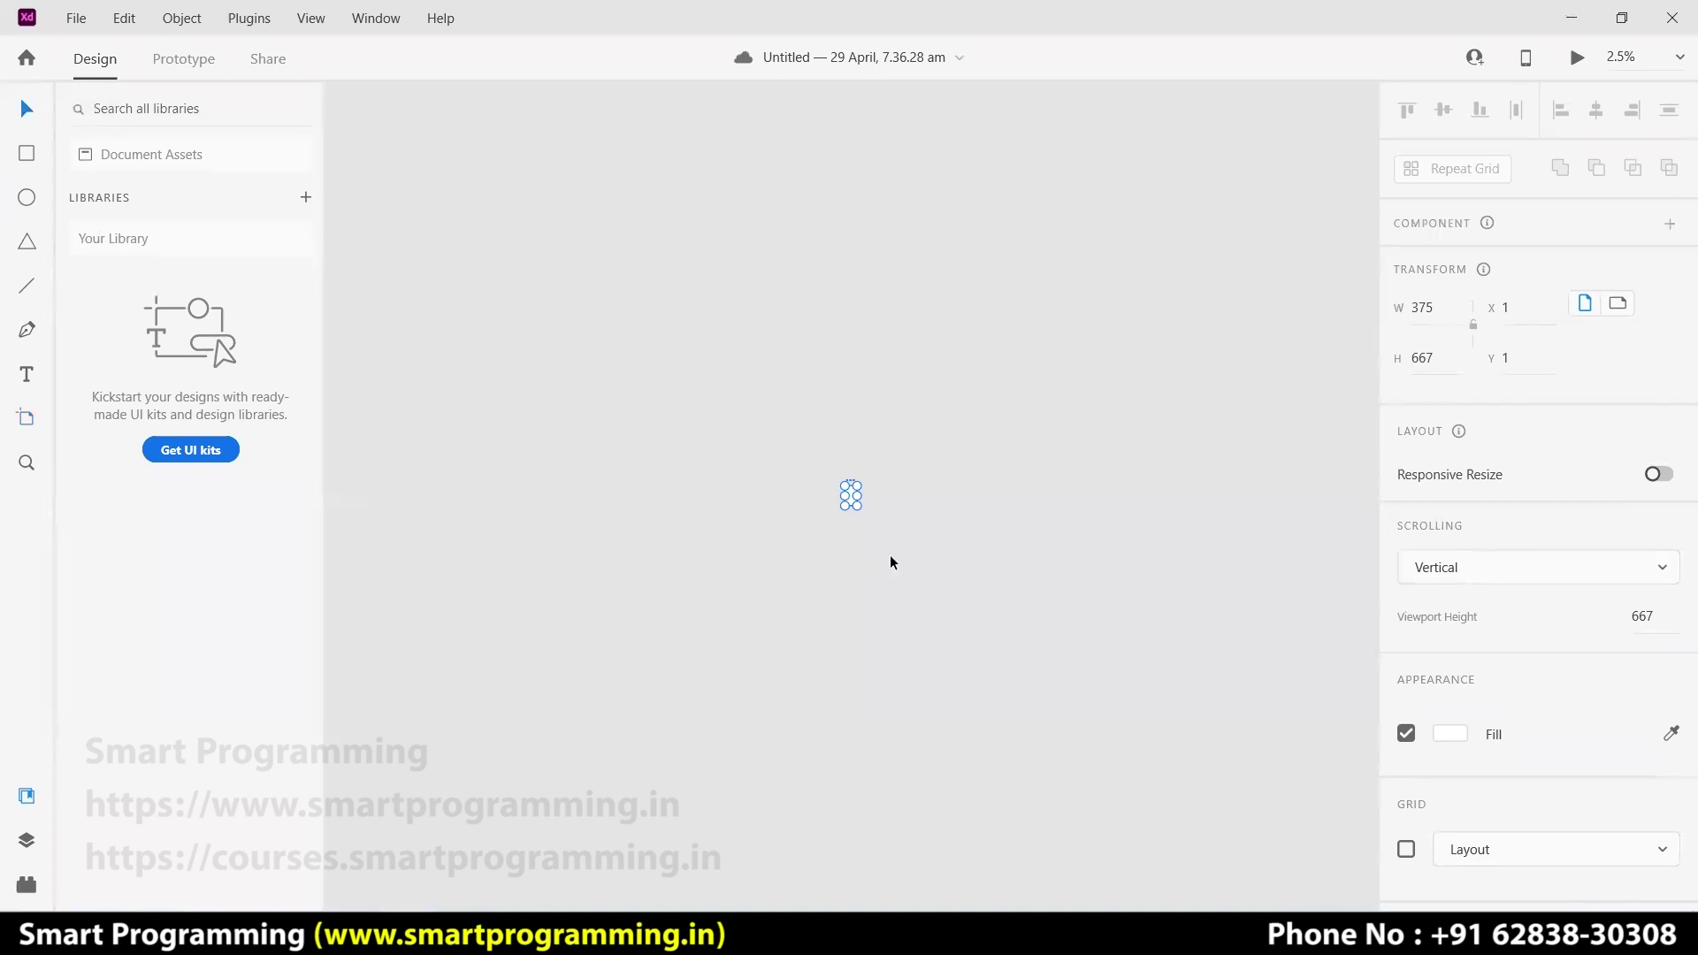
{"action": "left_click", "coordinate": [857, 566]}
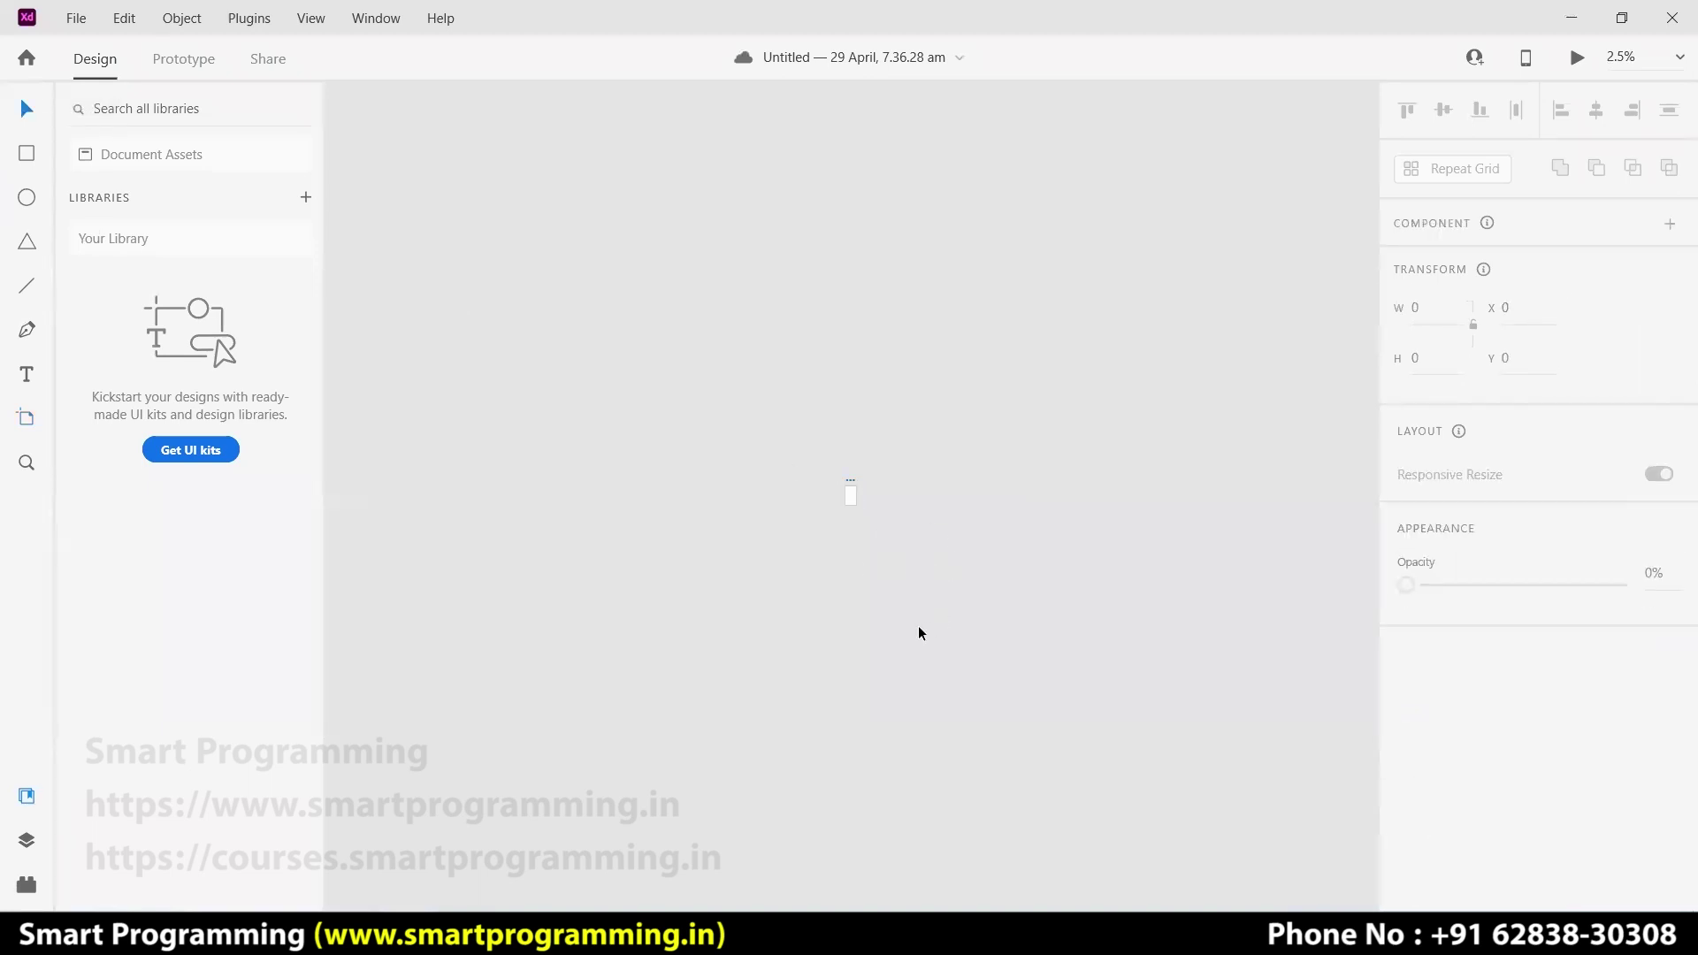
{"action": "key", "text": "ctrl+0"}
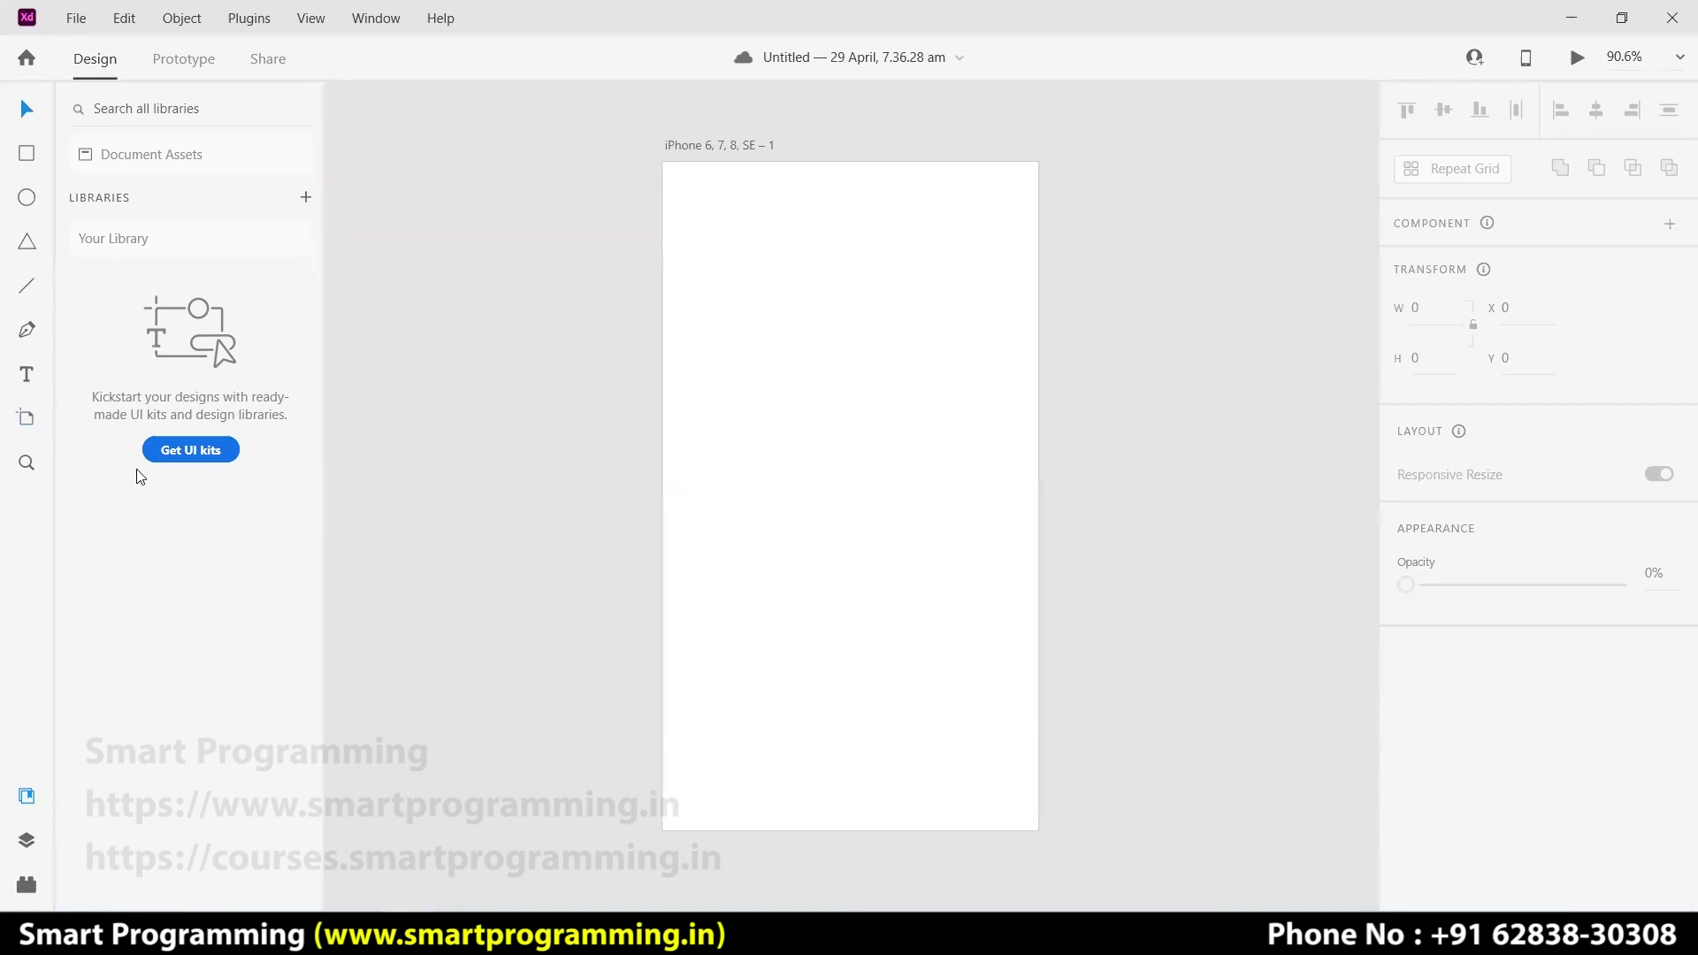
- Use the Zoom tool to magnify the artboard beyond 400%, shrink it to 5% or less and enlarge it to 10%
{"action": "left_click", "coordinate": [30, 466]}
{"action": "left_click", "coordinate": [811, 398]}
{"action": "left_click", "coordinate": [836, 402]}
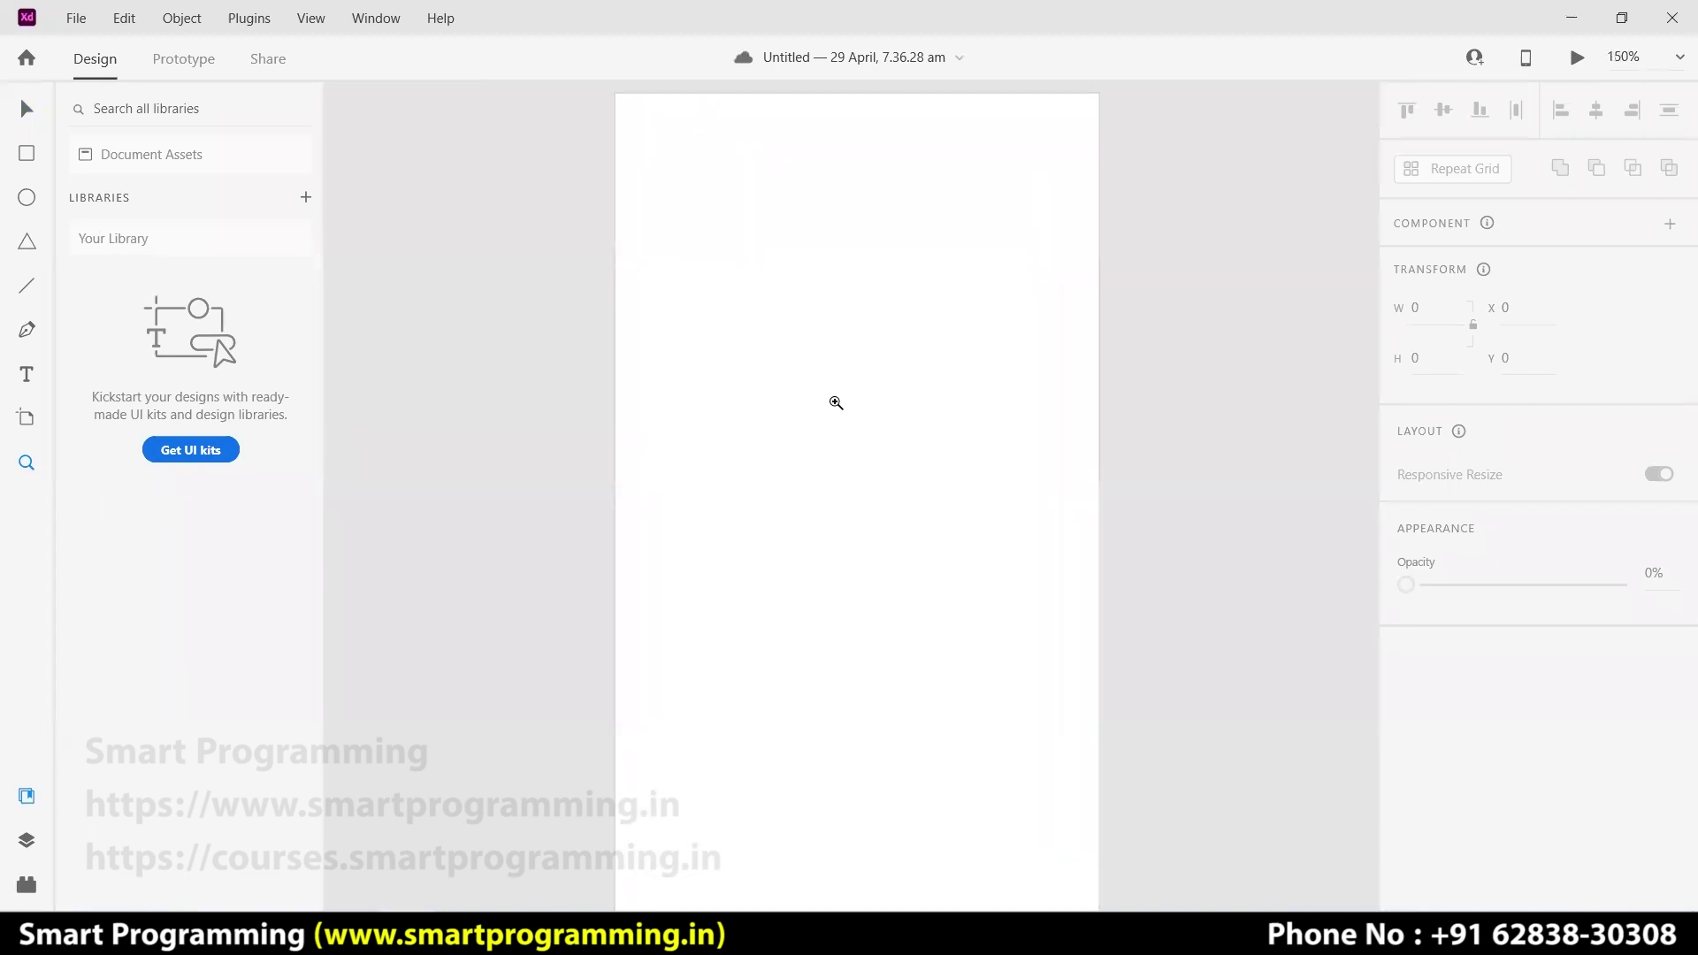
{"action": "left_click", "coordinate": [836, 402]}
{"action": "left_click", "coordinate": [836, 402]}
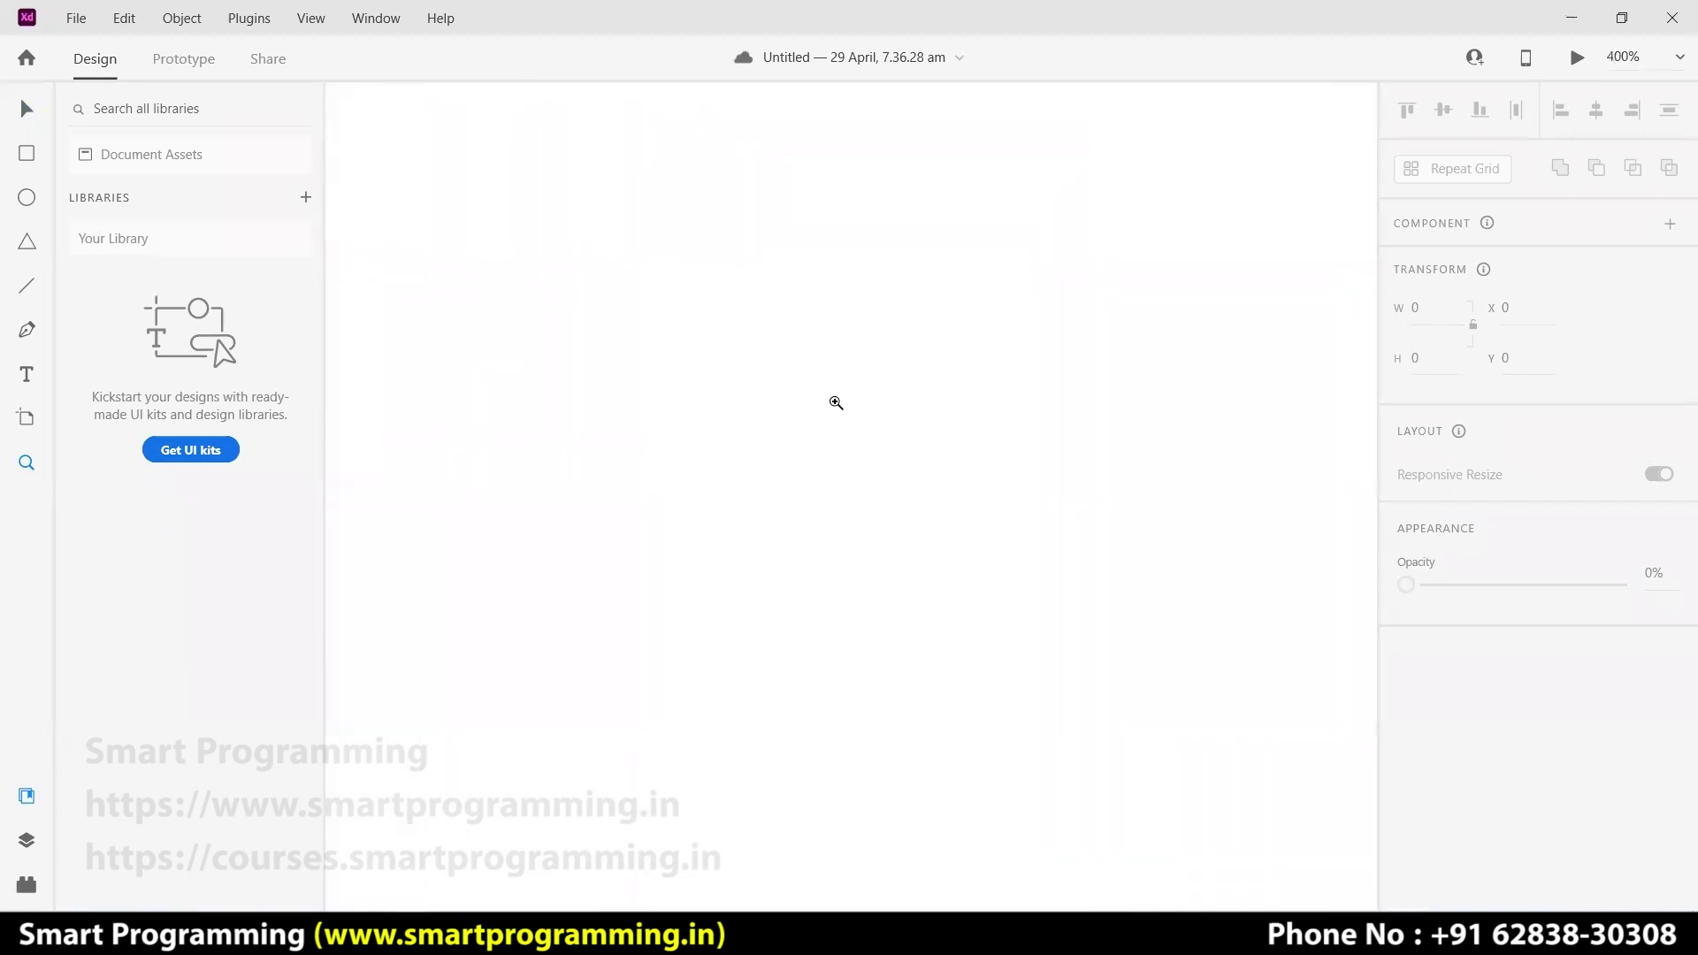
{"action": "left_click", "coordinate": [836, 403]}
{"action": "left_click", "coordinate": [853, 406], "text": "alt"}
{"action": "left_click", "coordinate": [854, 406], "text": "alt"}
{"action": "left_click", "coordinate": [854, 406], "text": "alt"}
{"action": "left_click", "coordinate": [854, 406], "text": "alt"}
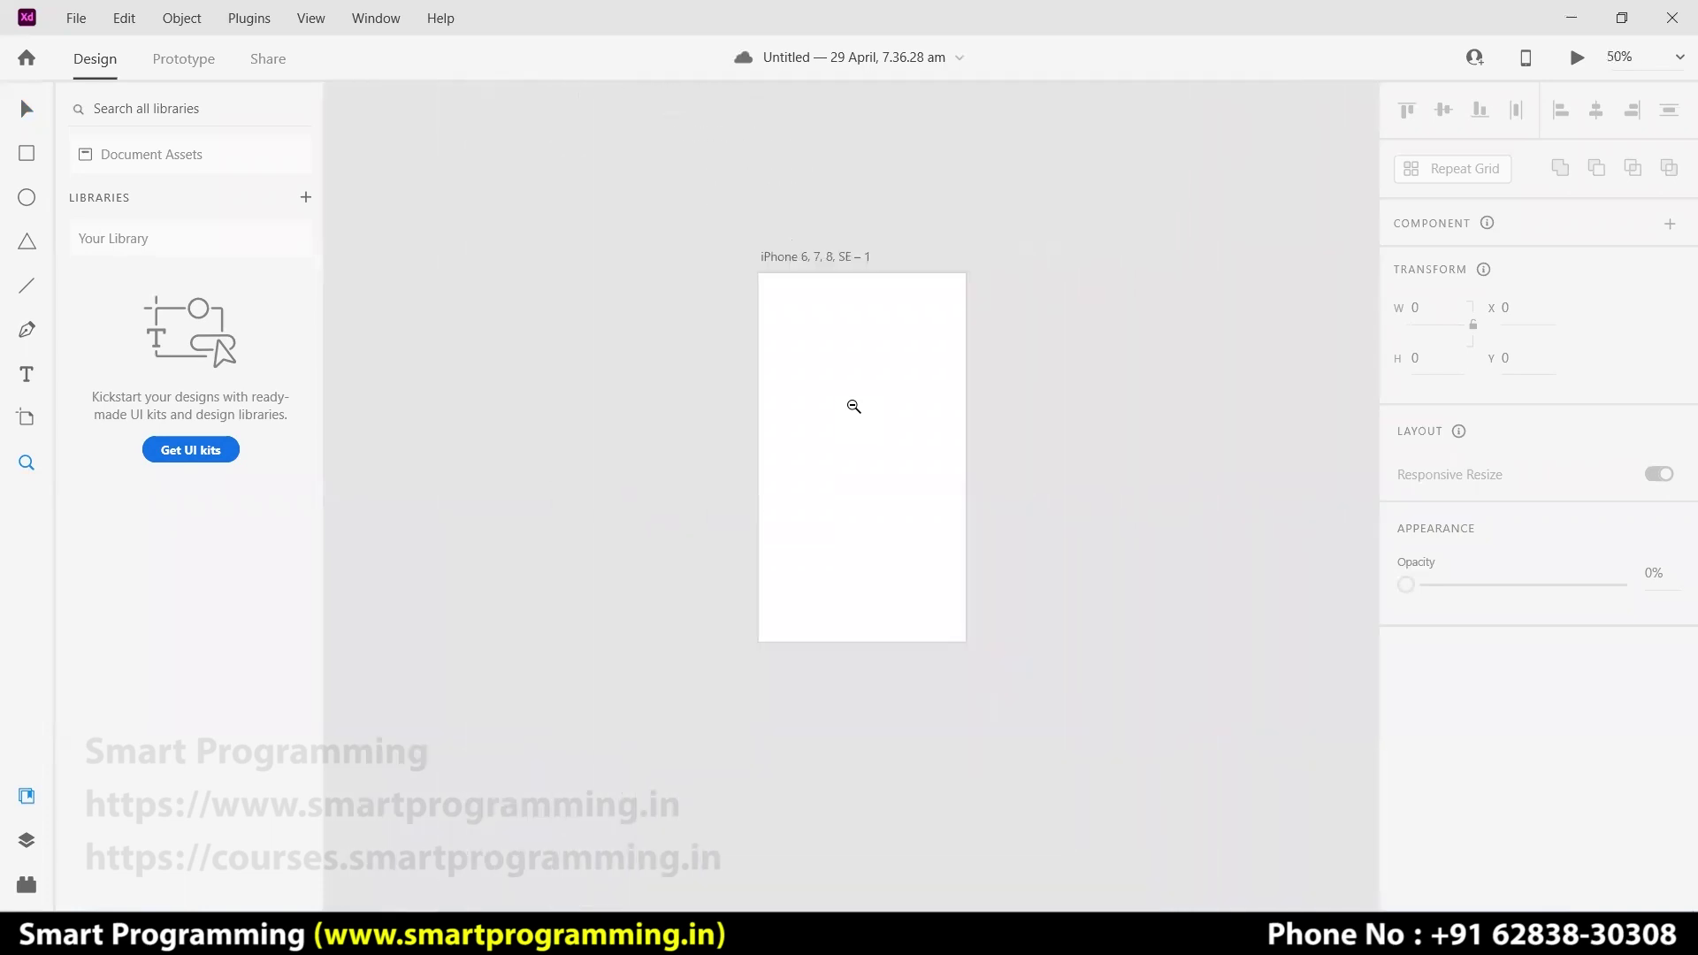
{"action": "left_click", "coordinate": [854, 408], "text": "alt"}
{"action": "left_click", "coordinate": [856, 415], "text": "alt"}
{"action": "left_click", "coordinate": [865, 433], "text": "alt"}
{"action": "left_click", "coordinate": [868, 446], "text": "alt"}
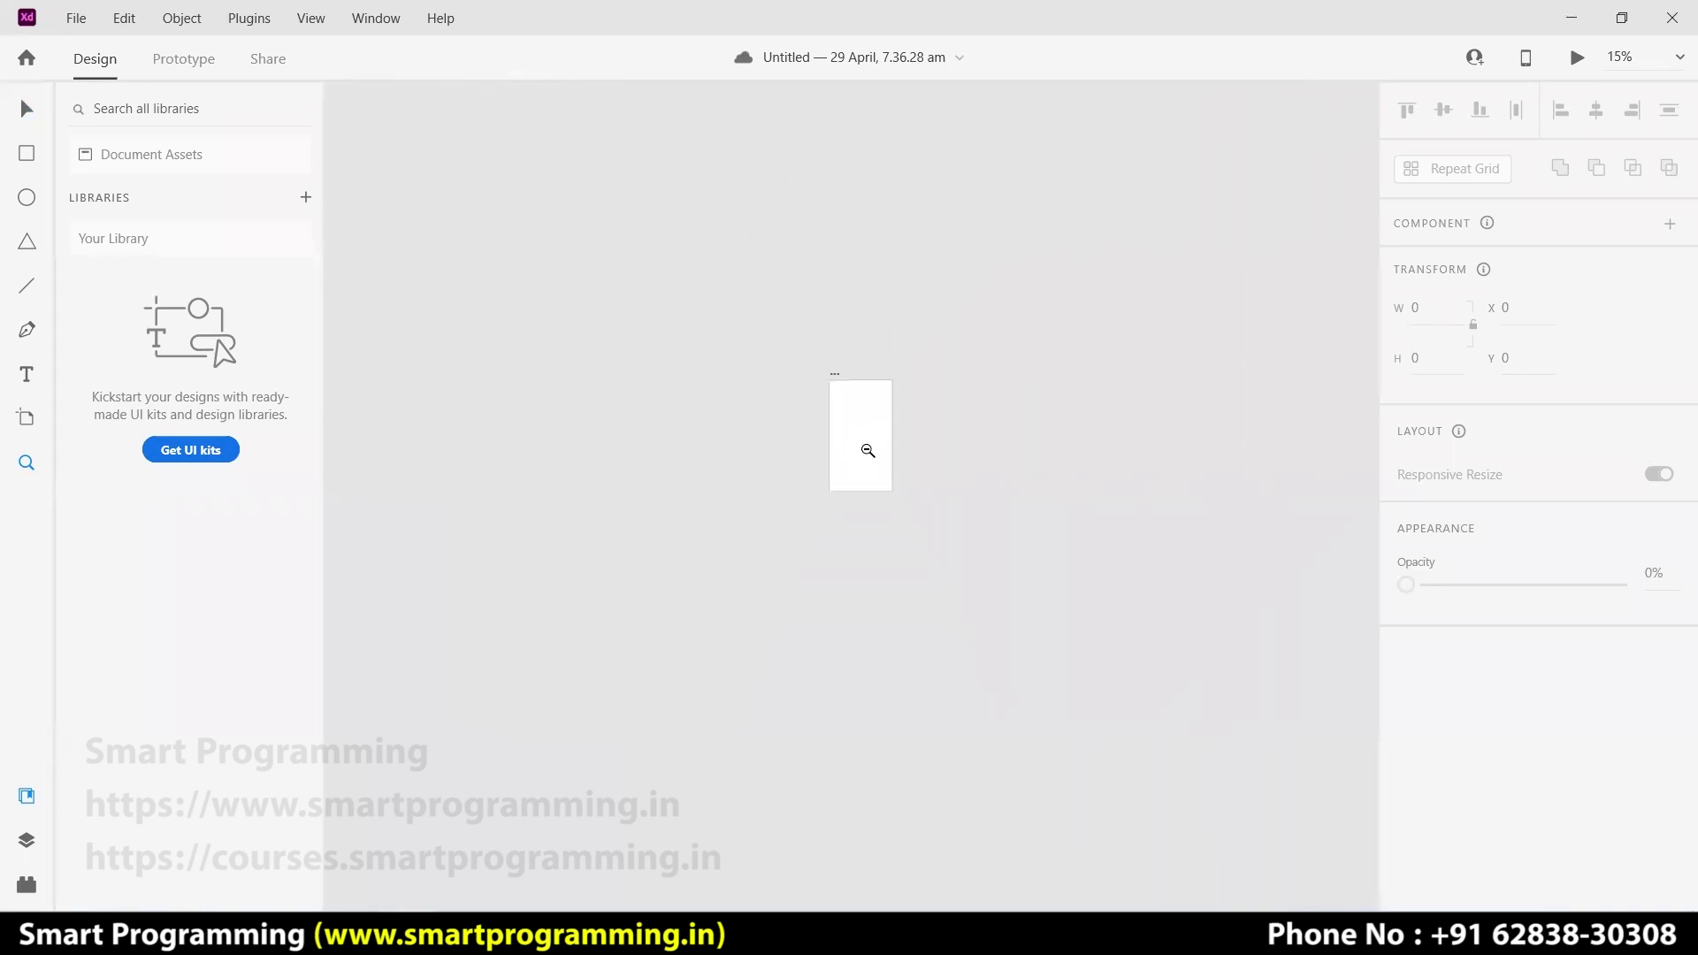
{"action": "left_click", "coordinate": [868, 450], "text": "alt"}
{"action": "left_click", "coordinate": [939, 480], "text": "alt"}
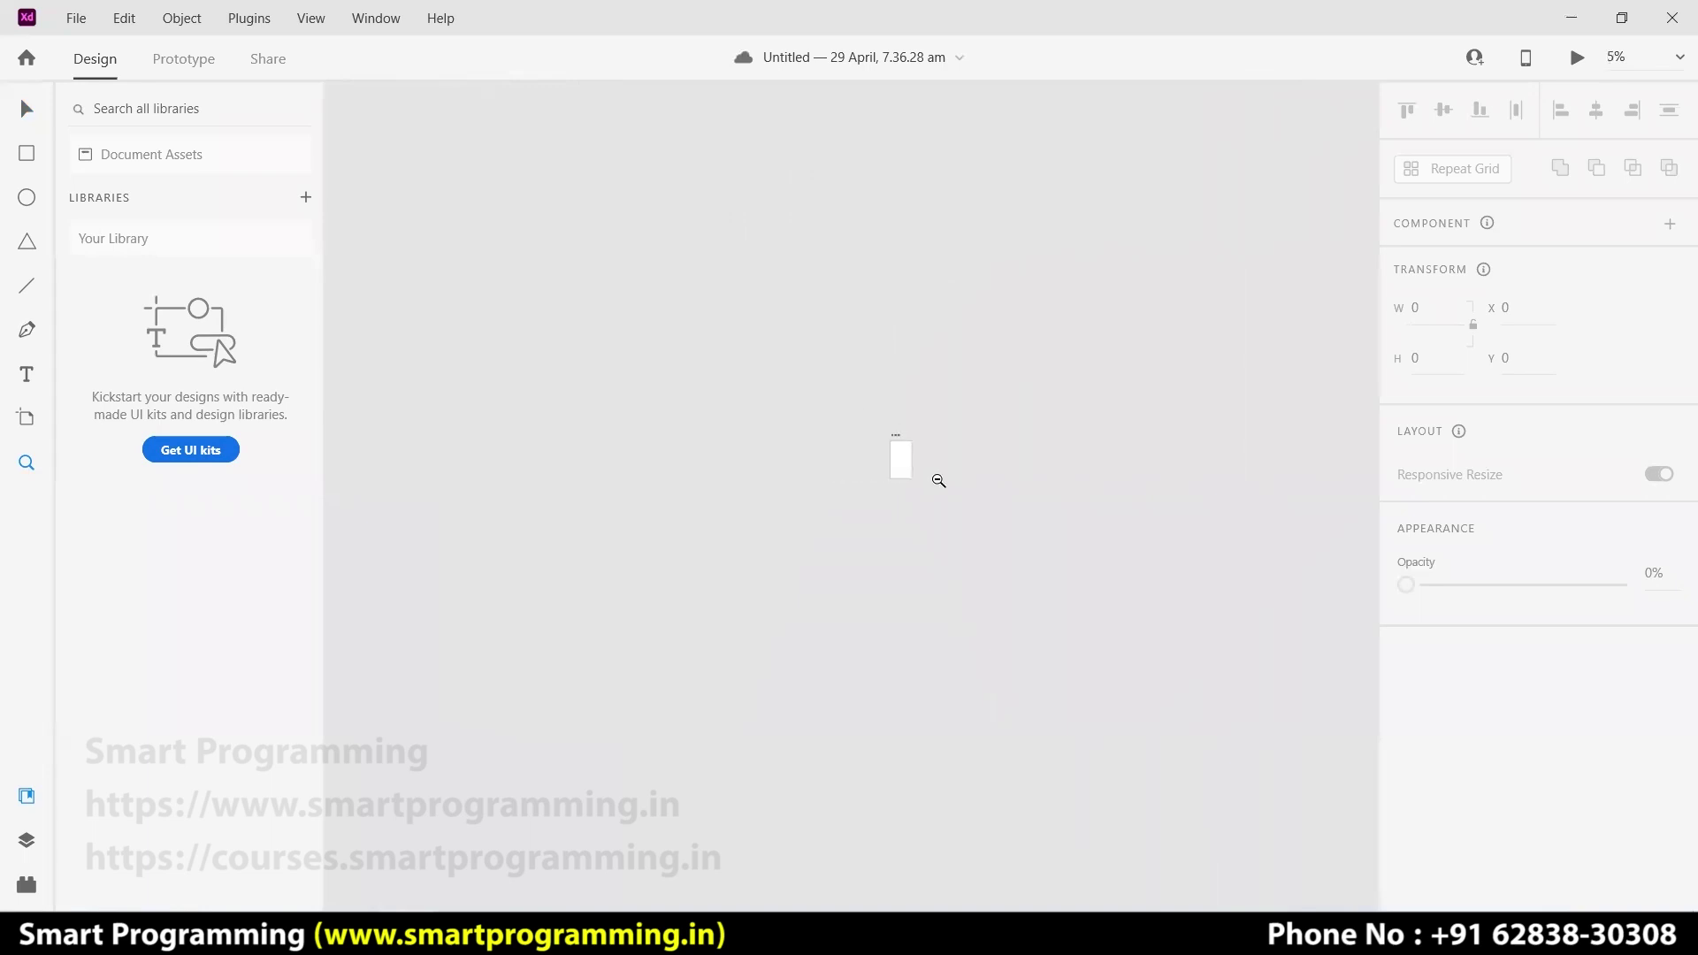
{"action": "left_click", "coordinate": [963, 510], "text": "alt"}
{"action": "left_click", "coordinate": [693, 360]}
{"action": "left_click", "coordinate": [688, 352]}
{"action": "left_click", "coordinate": [687, 351]}
- Pan the canvas around with the Select tool active until the artboard is out of sight, and fit it back into view
{"action": "left_click", "coordinate": [26, 109]}
{"action": "left_click_drag", "start_coordinate": [1141, 637], "coordinate": [746, 390]}
{"action": "left_click_drag", "start_coordinate": [1003, 557], "coordinate": [1049, 750]}
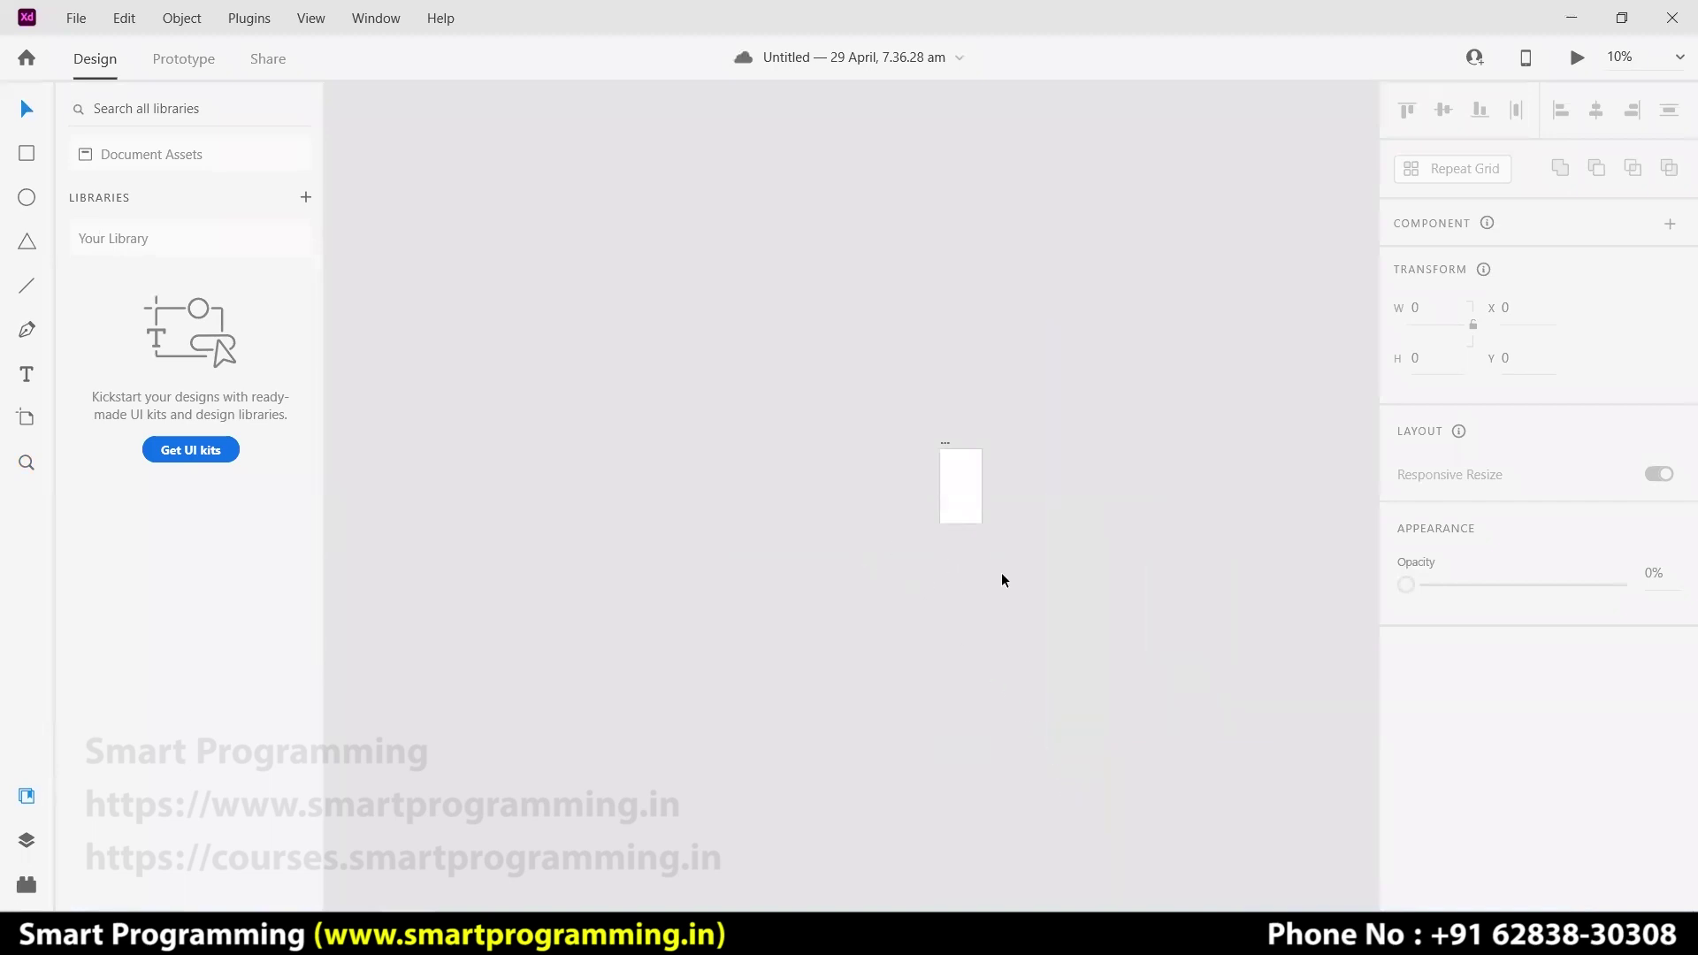
{"action": "left_click_drag", "start_coordinate": [535, 628], "coordinate": [221, 587]}
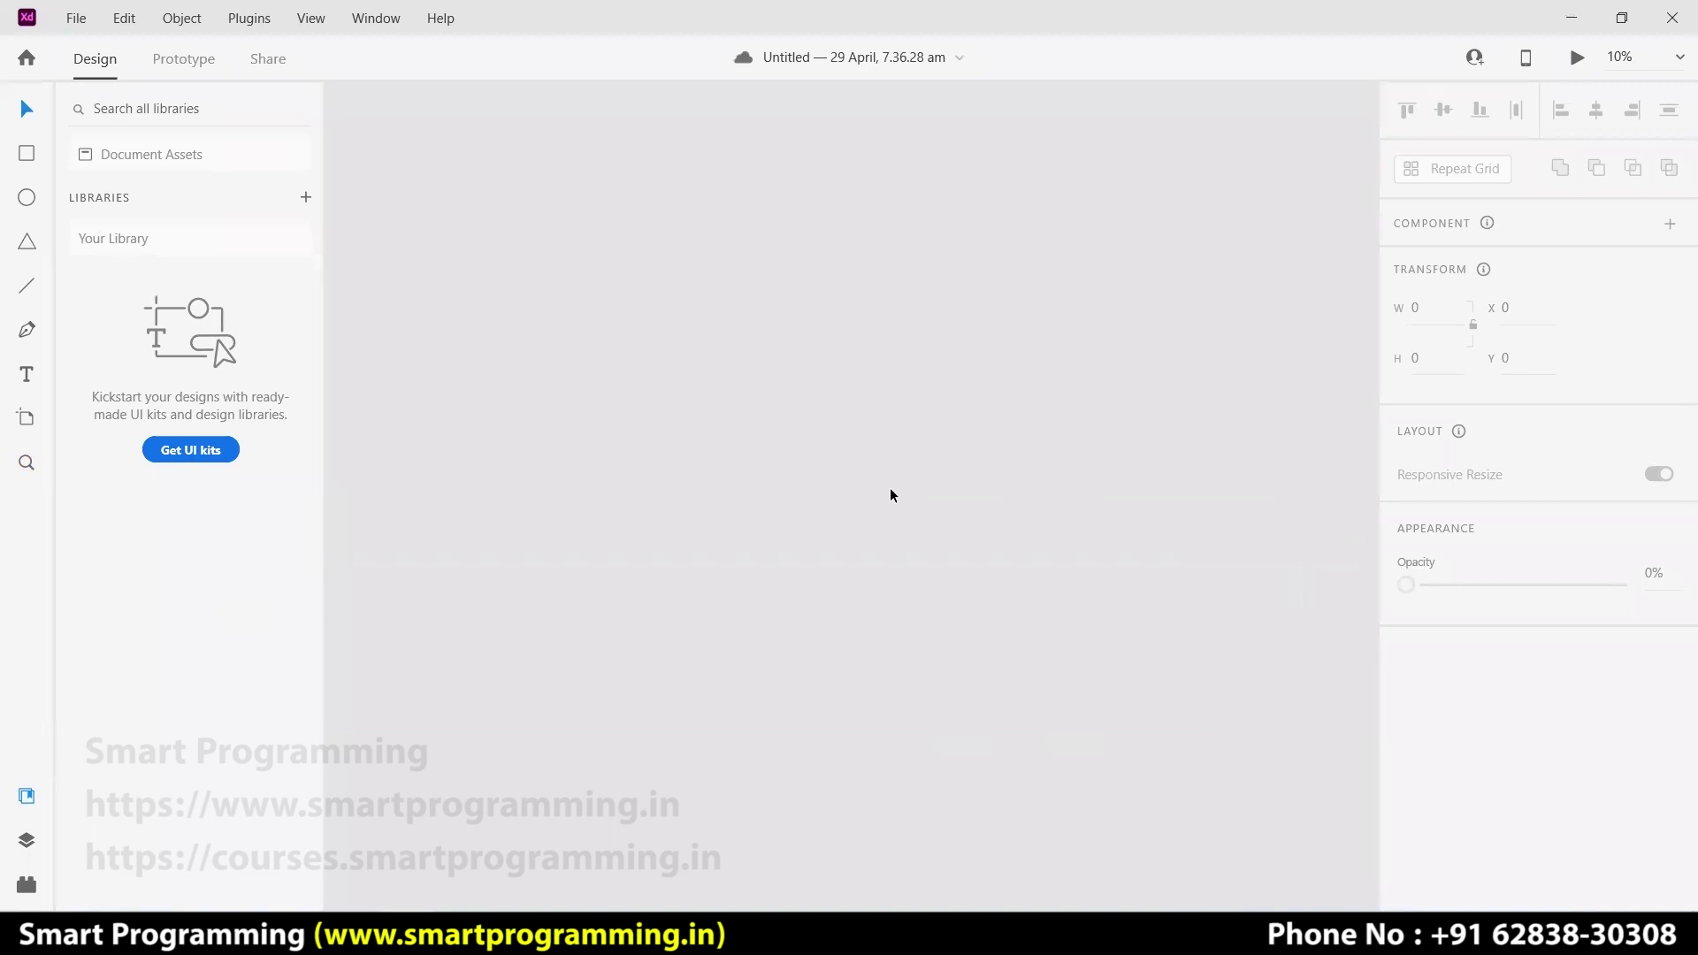
{"action": "key", "text": "ctrl+0"}
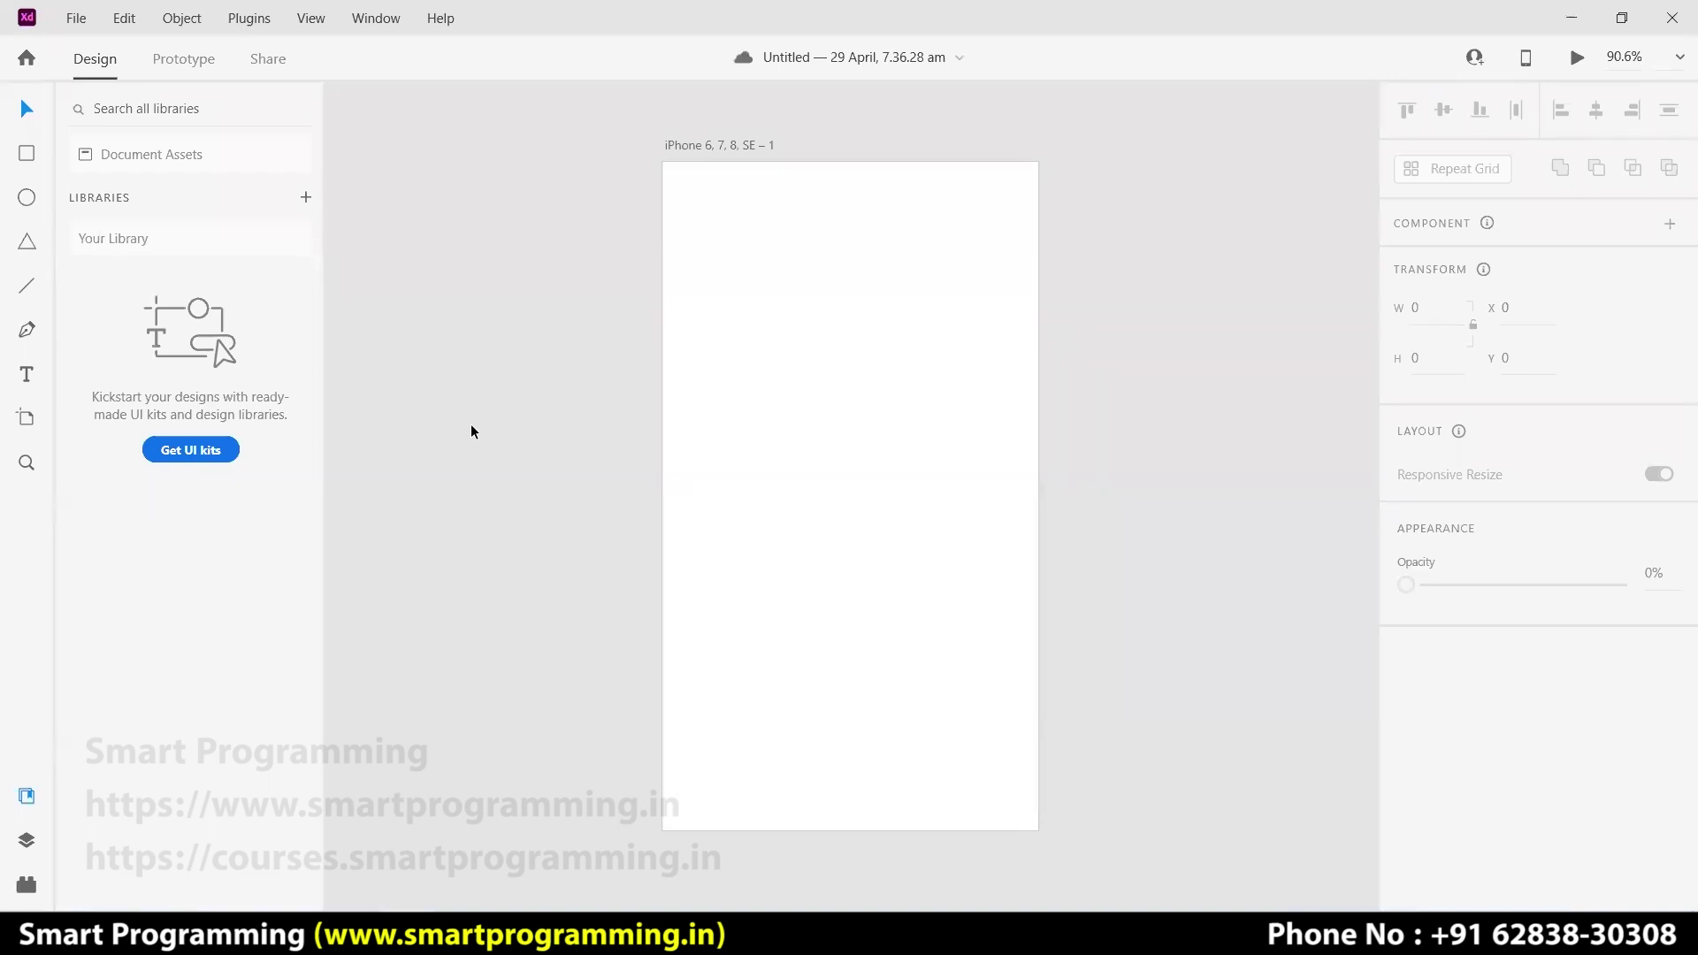
- Duplicate the iPhone 6, 7, 8, SE artboard to the right of the original at X 529, Y 1, and deselect it
{"action": "key", "text": "ctrl+minus"}
{"action": "key", "text": "ctrl+minus"}
{"action": "key", "text": "ctrl+minus"}
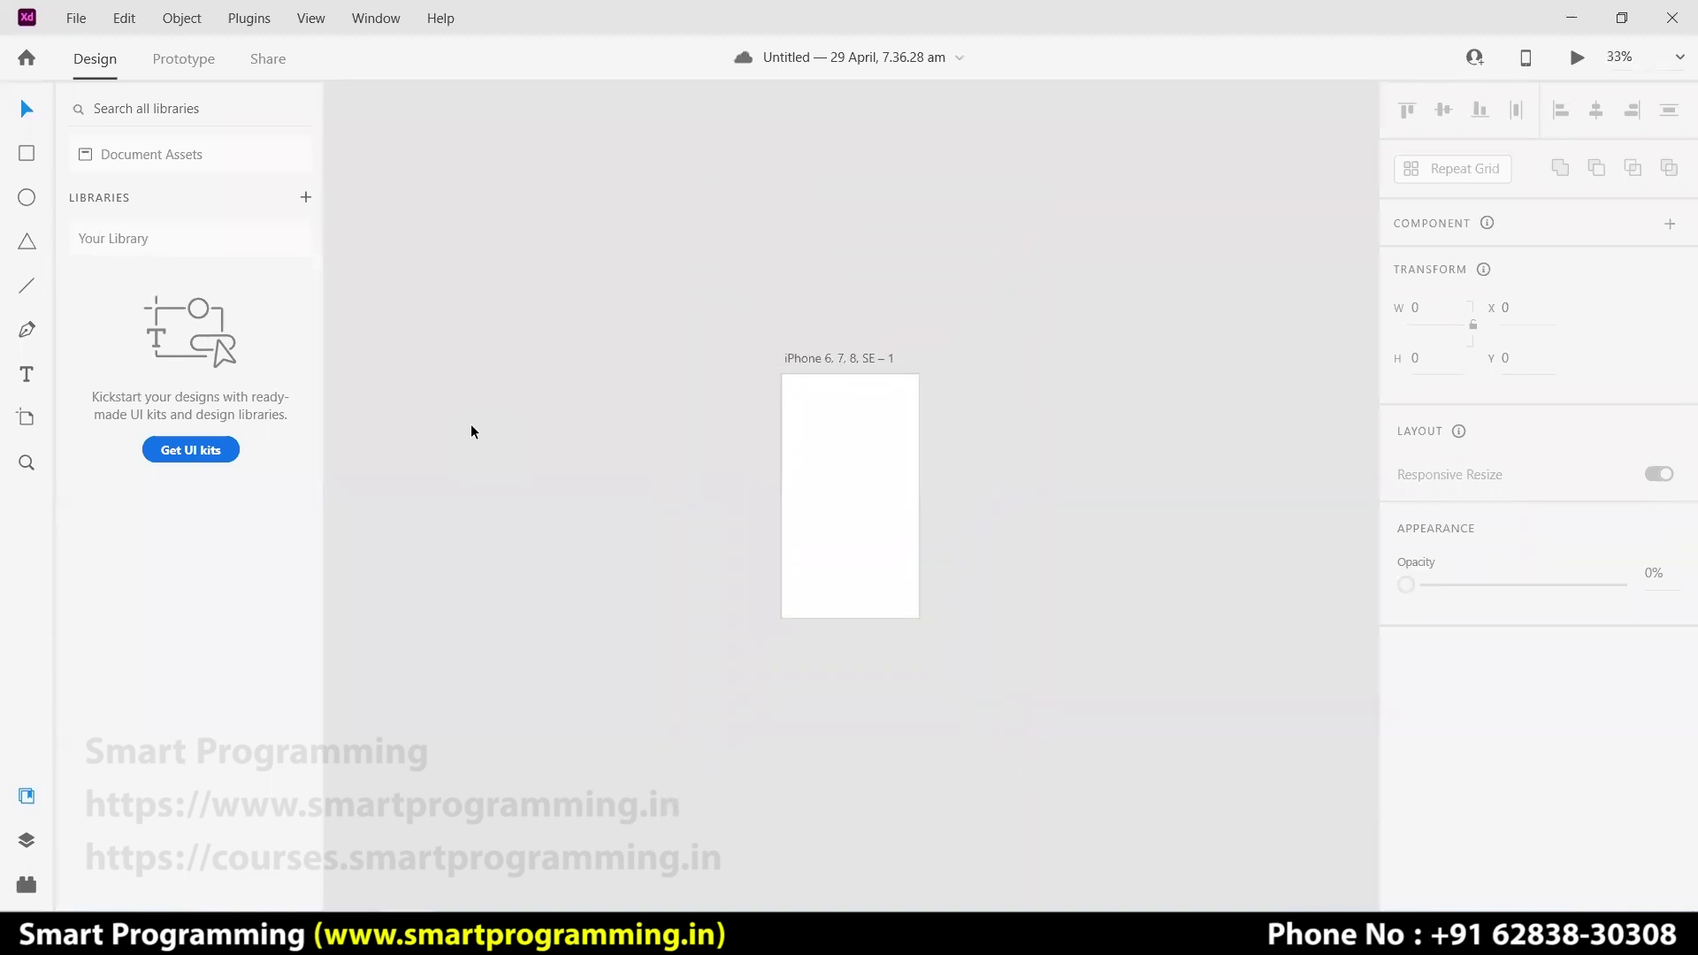
{"action": "key", "text": "ctrl+equal"}
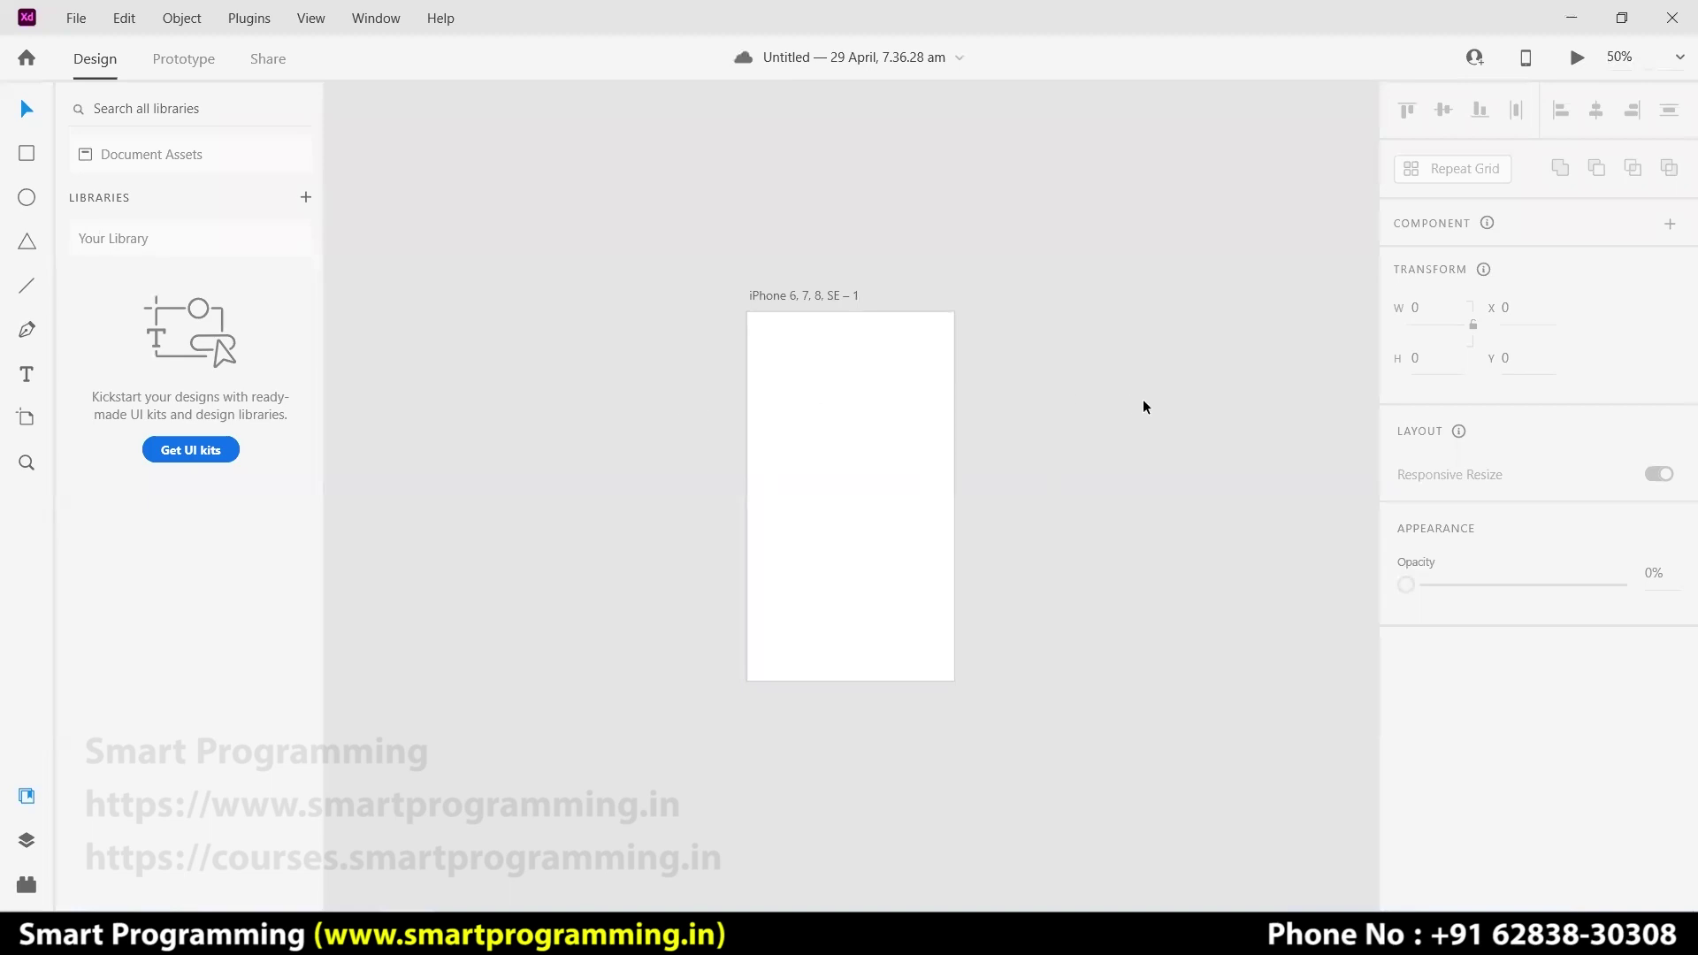
{"action": "left_click", "coordinate": [871, 371]}
{"action": "left_click", "coordinate": [991, 471]}
{"action": "left_click", "coordinate": [832, 463]}
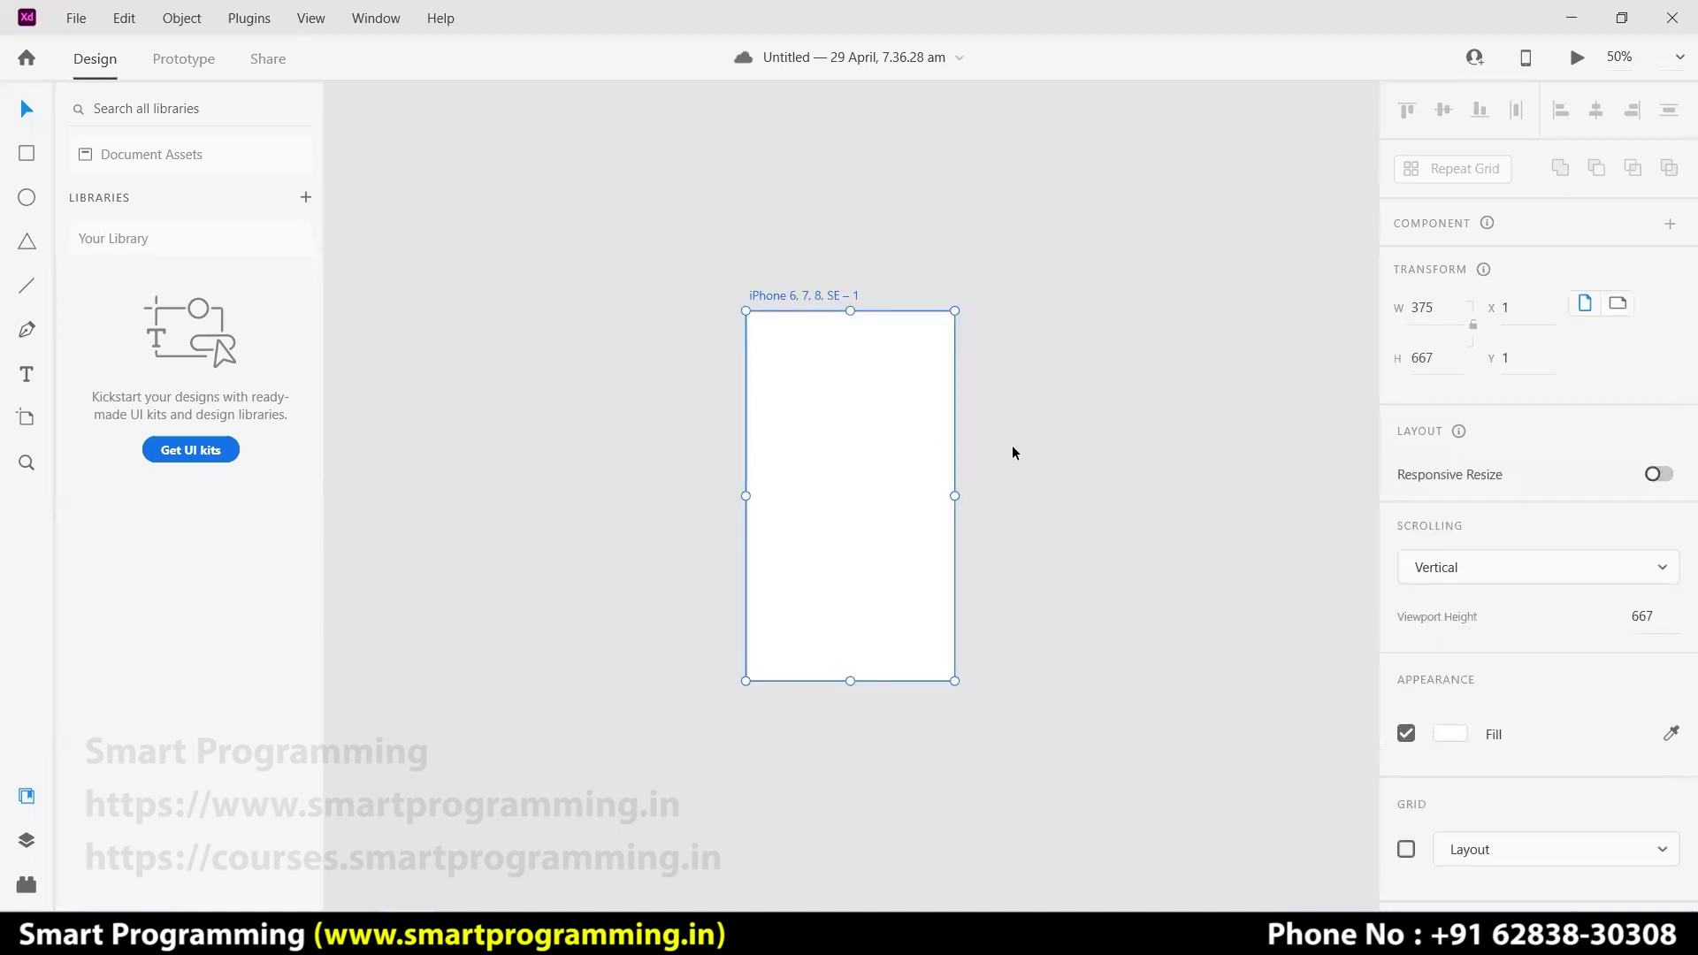
{"action": "left_click", "coordinate": [971, 469]}
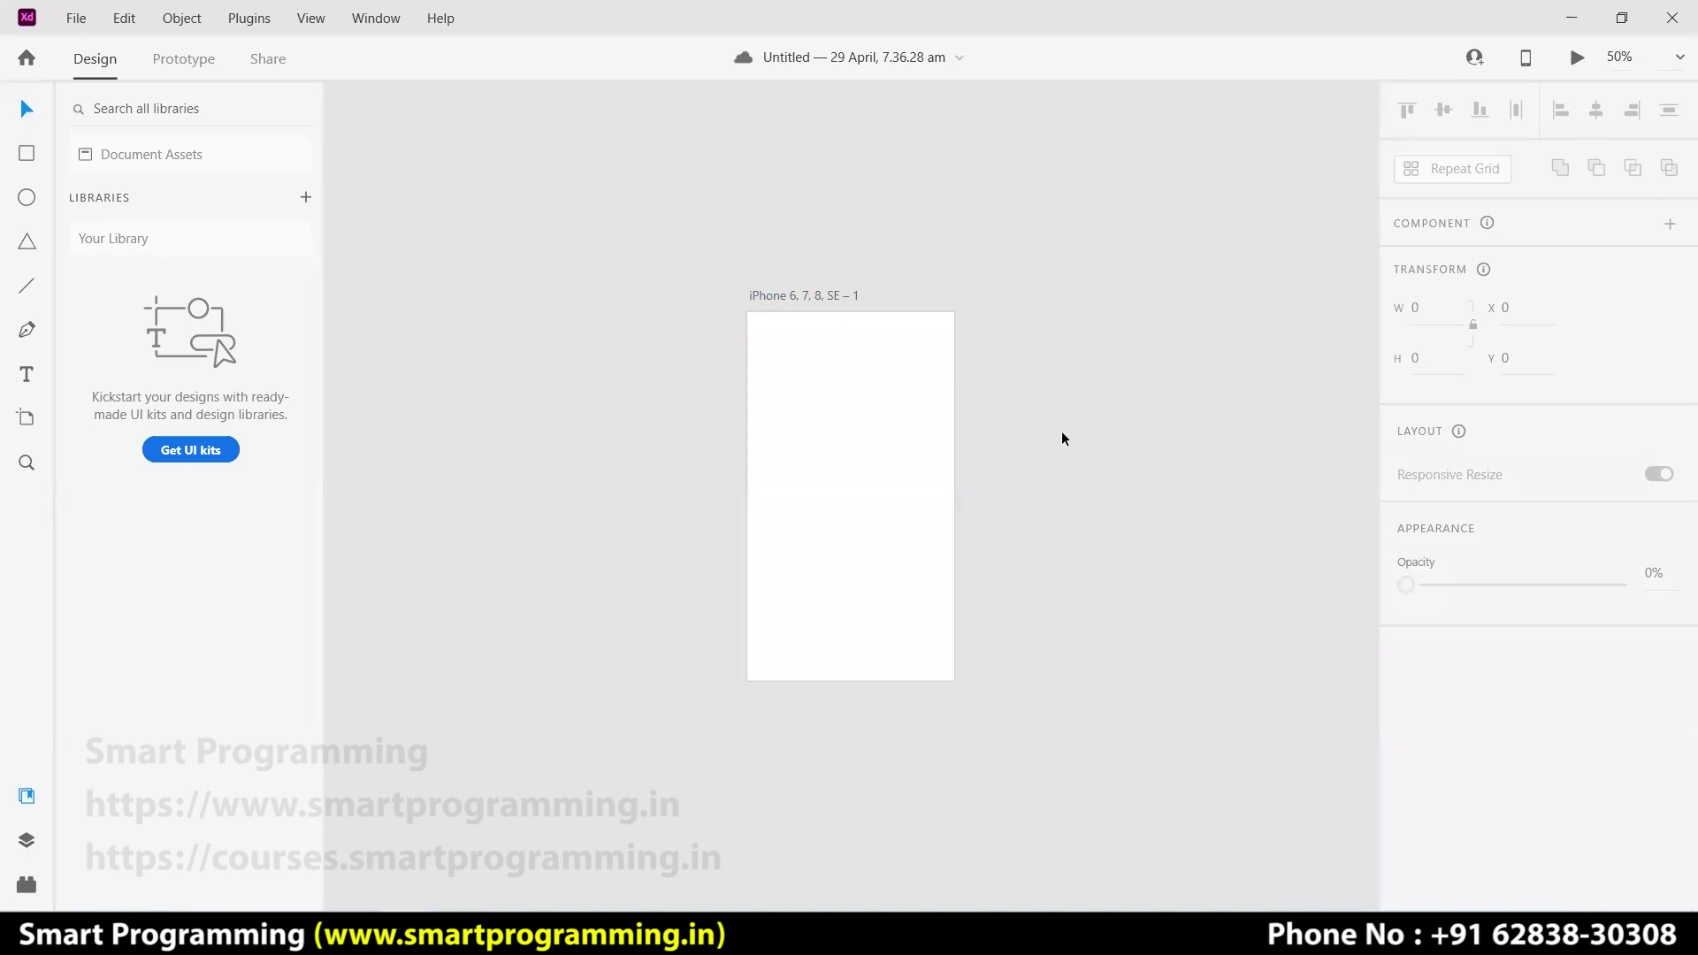
{"action": "left_click", "coordinate": [861, 460]}
{"action": "left_click_drag", "start_coordinate": [862, 460], "coordinate": [1153, 463]}
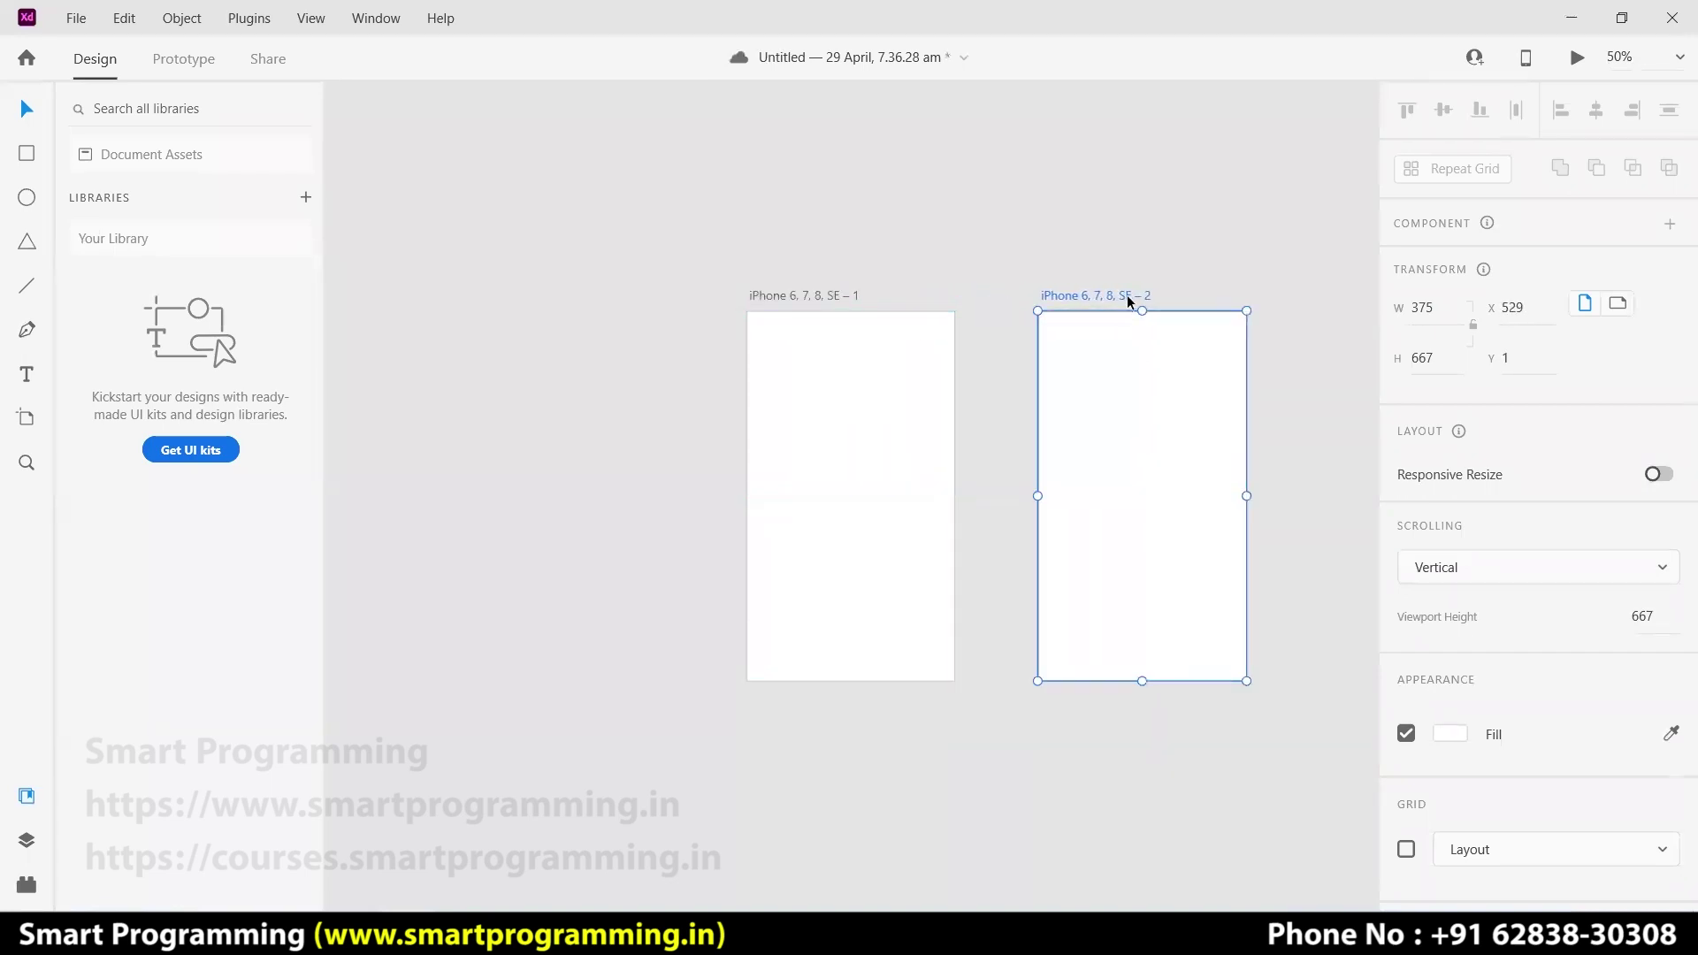
{"action": "left_click", "coordinate": [1150, 323]}
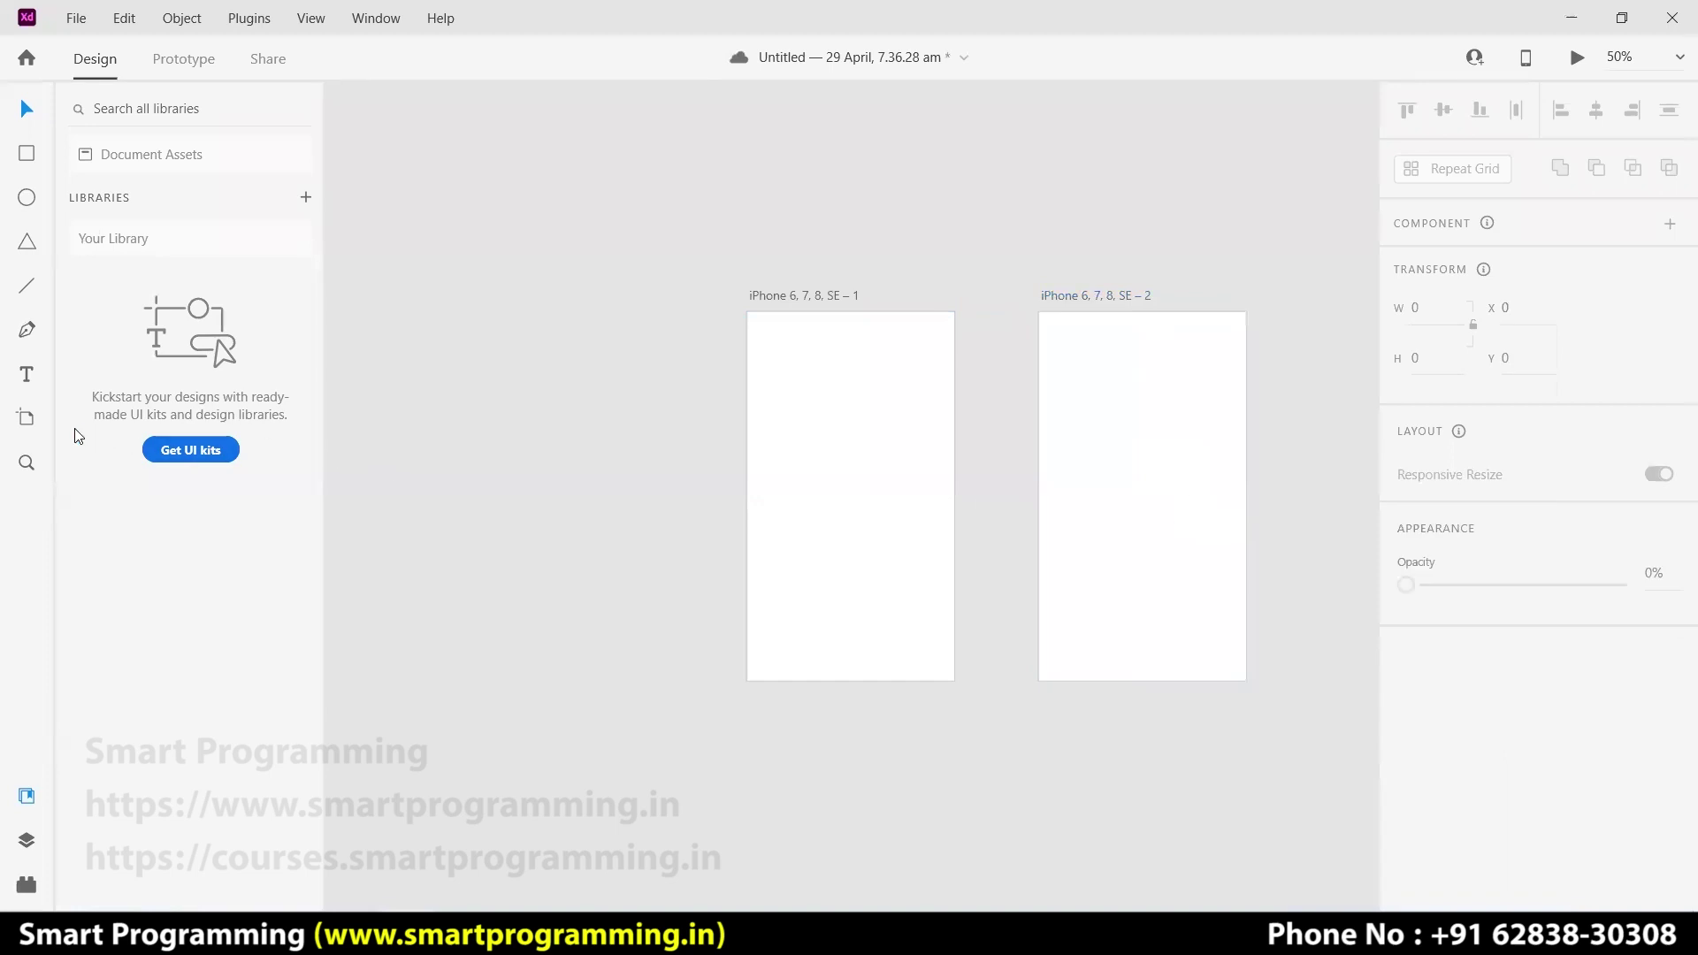
- Add a third artboard from the iPhone 6, 7, 8, SE preset (375 x 667) and return to the Select tool
{"action": "left_click", "coordinate": [27, 421]}
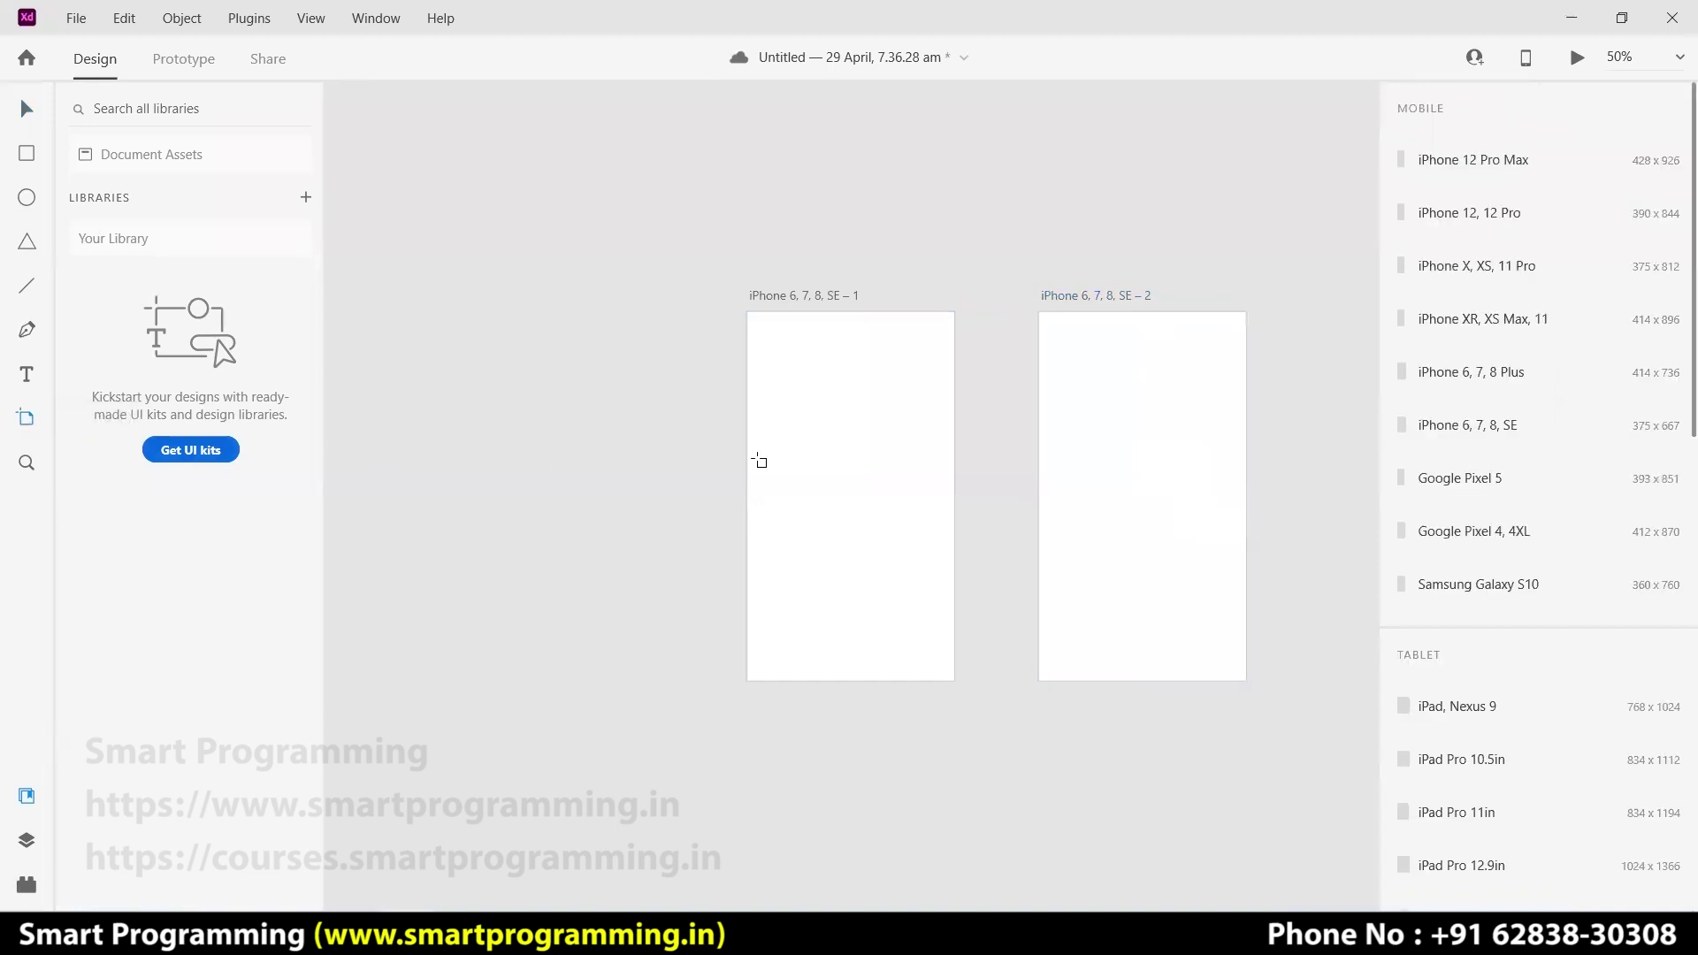
{"action": "left_click", "coordinate": [1492, 434]}
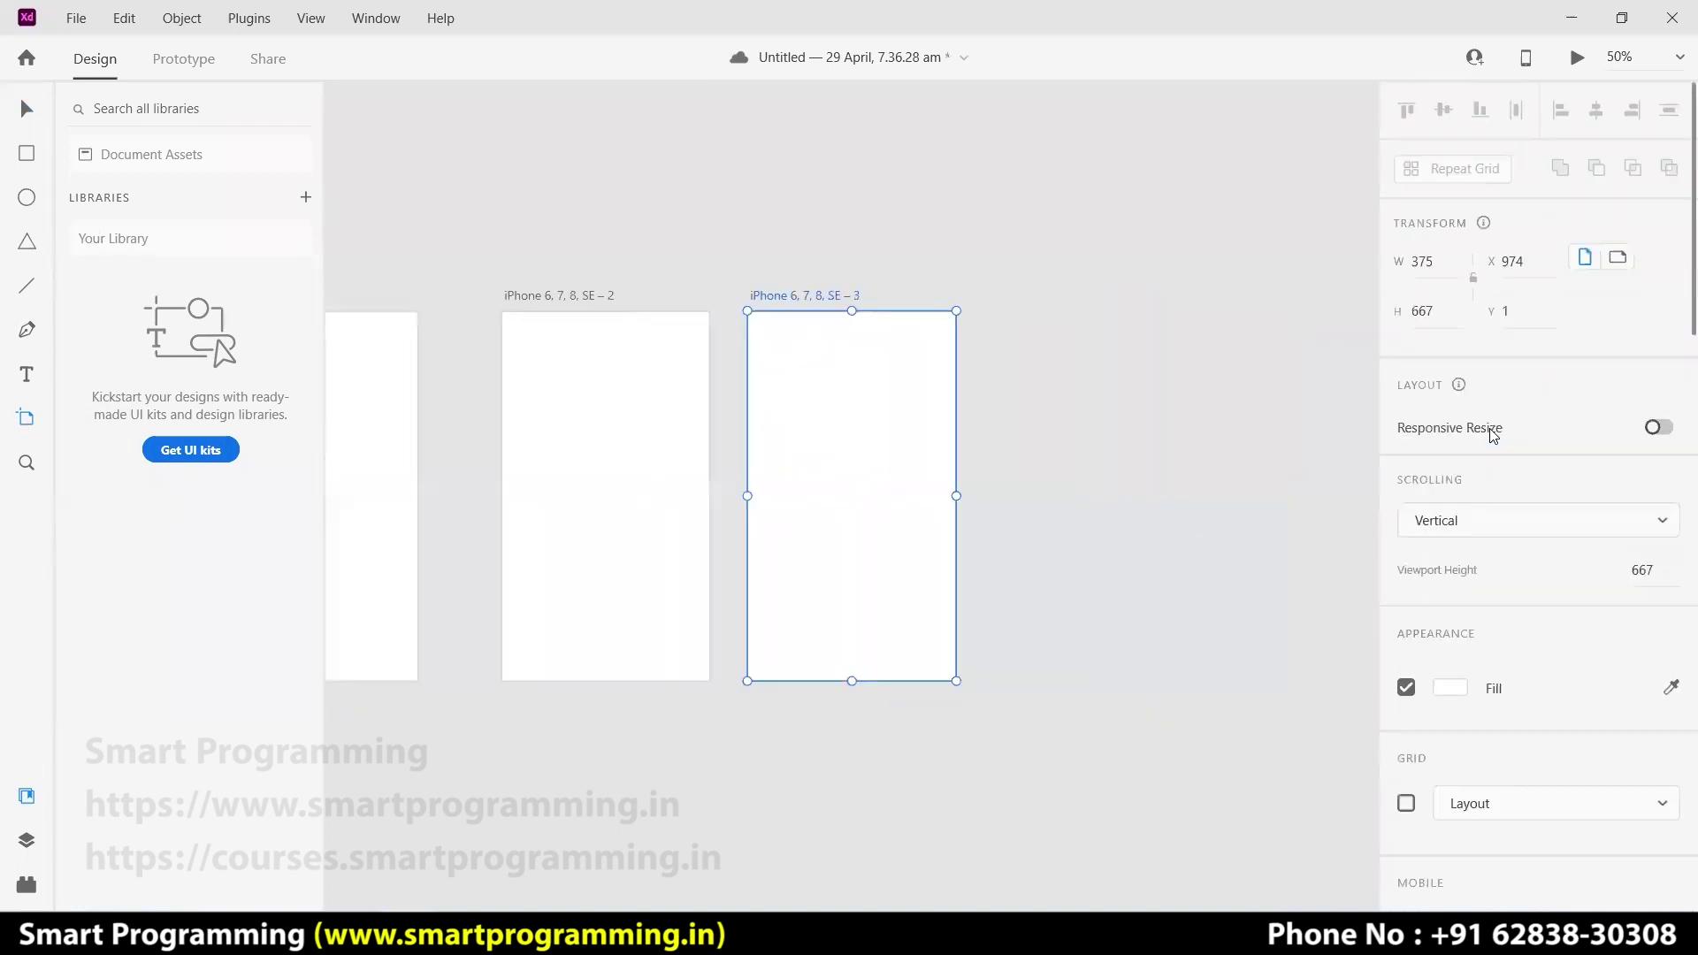
{"action": "left_click", "coordinate": [26, 111]}
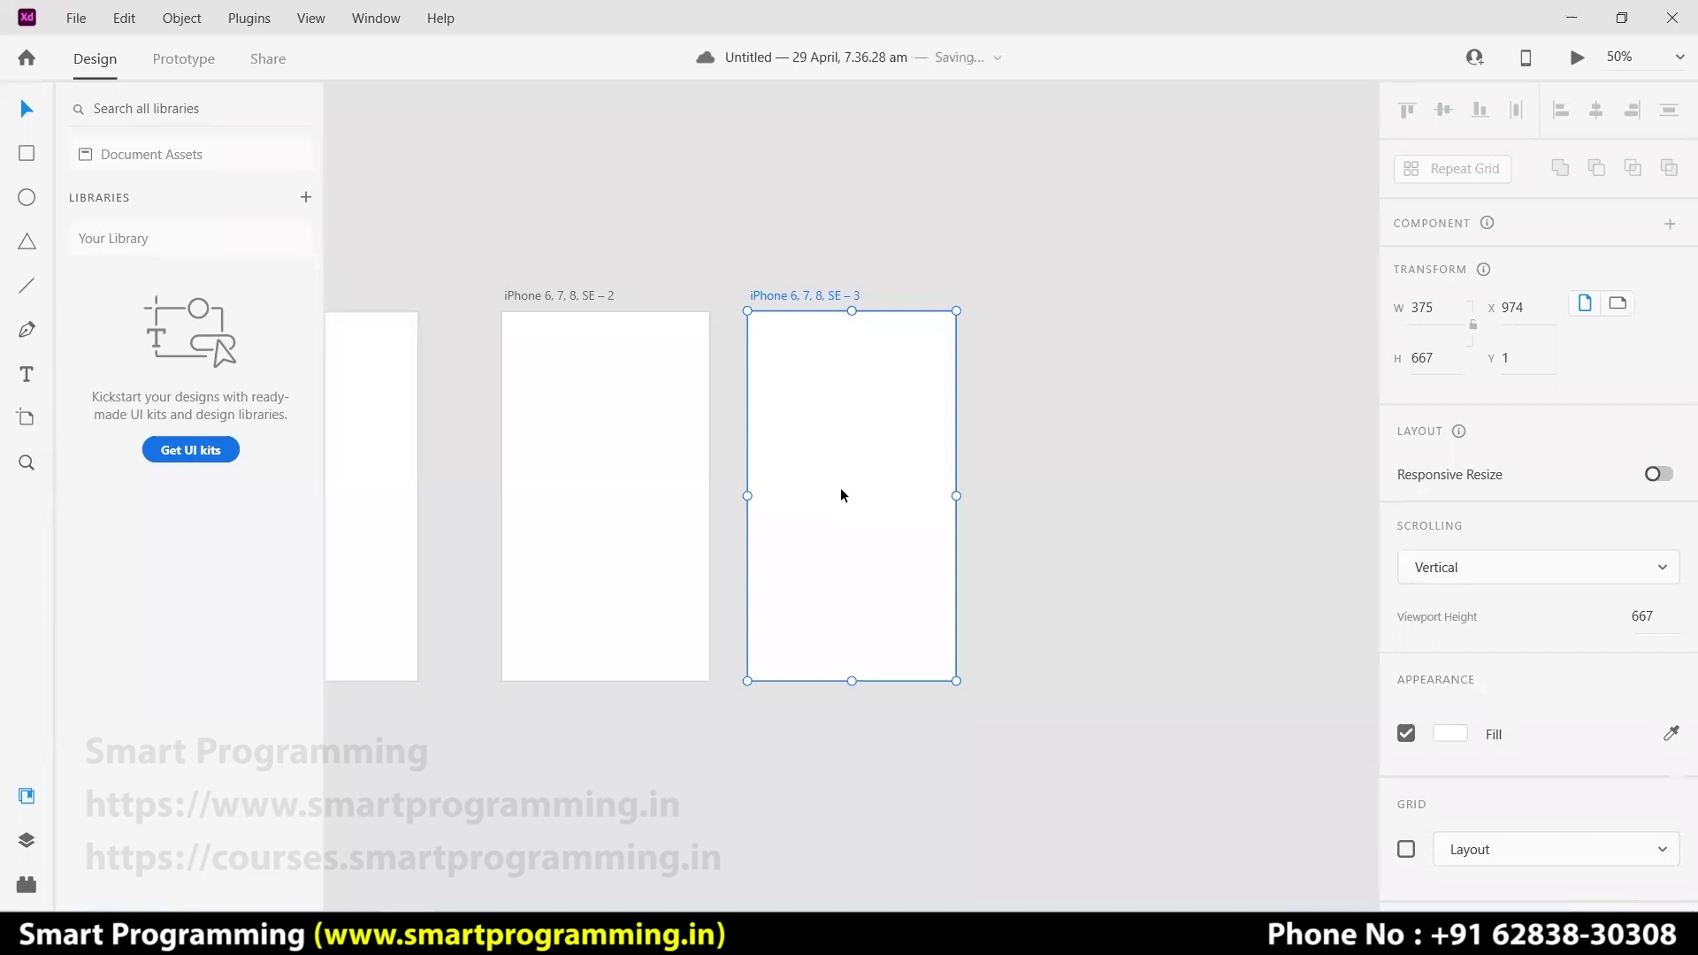
- Duplicate the third artboard repeatedly until there are seven, placing the last below the row at X 1950, Y 775, and select the second artboard
{"action": "left_click_drag", "start_coordinate": [841, 495], "coordinate": [1125, 720]}
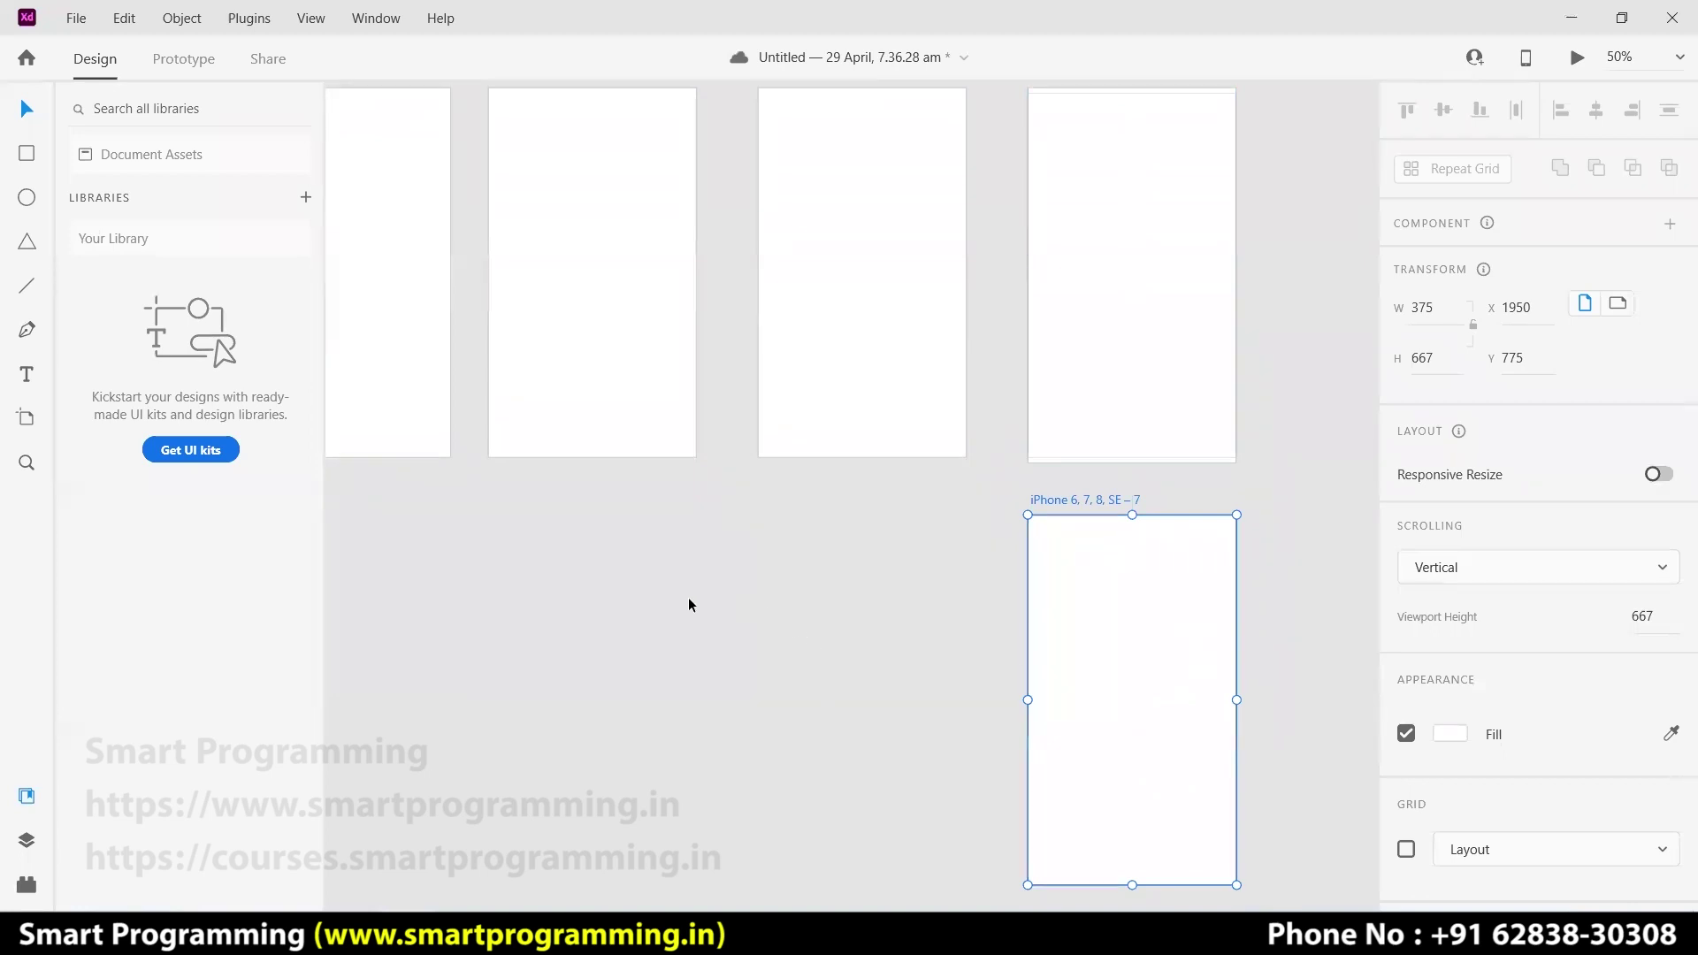
{"action": "key", "text": "ctrl+0"}
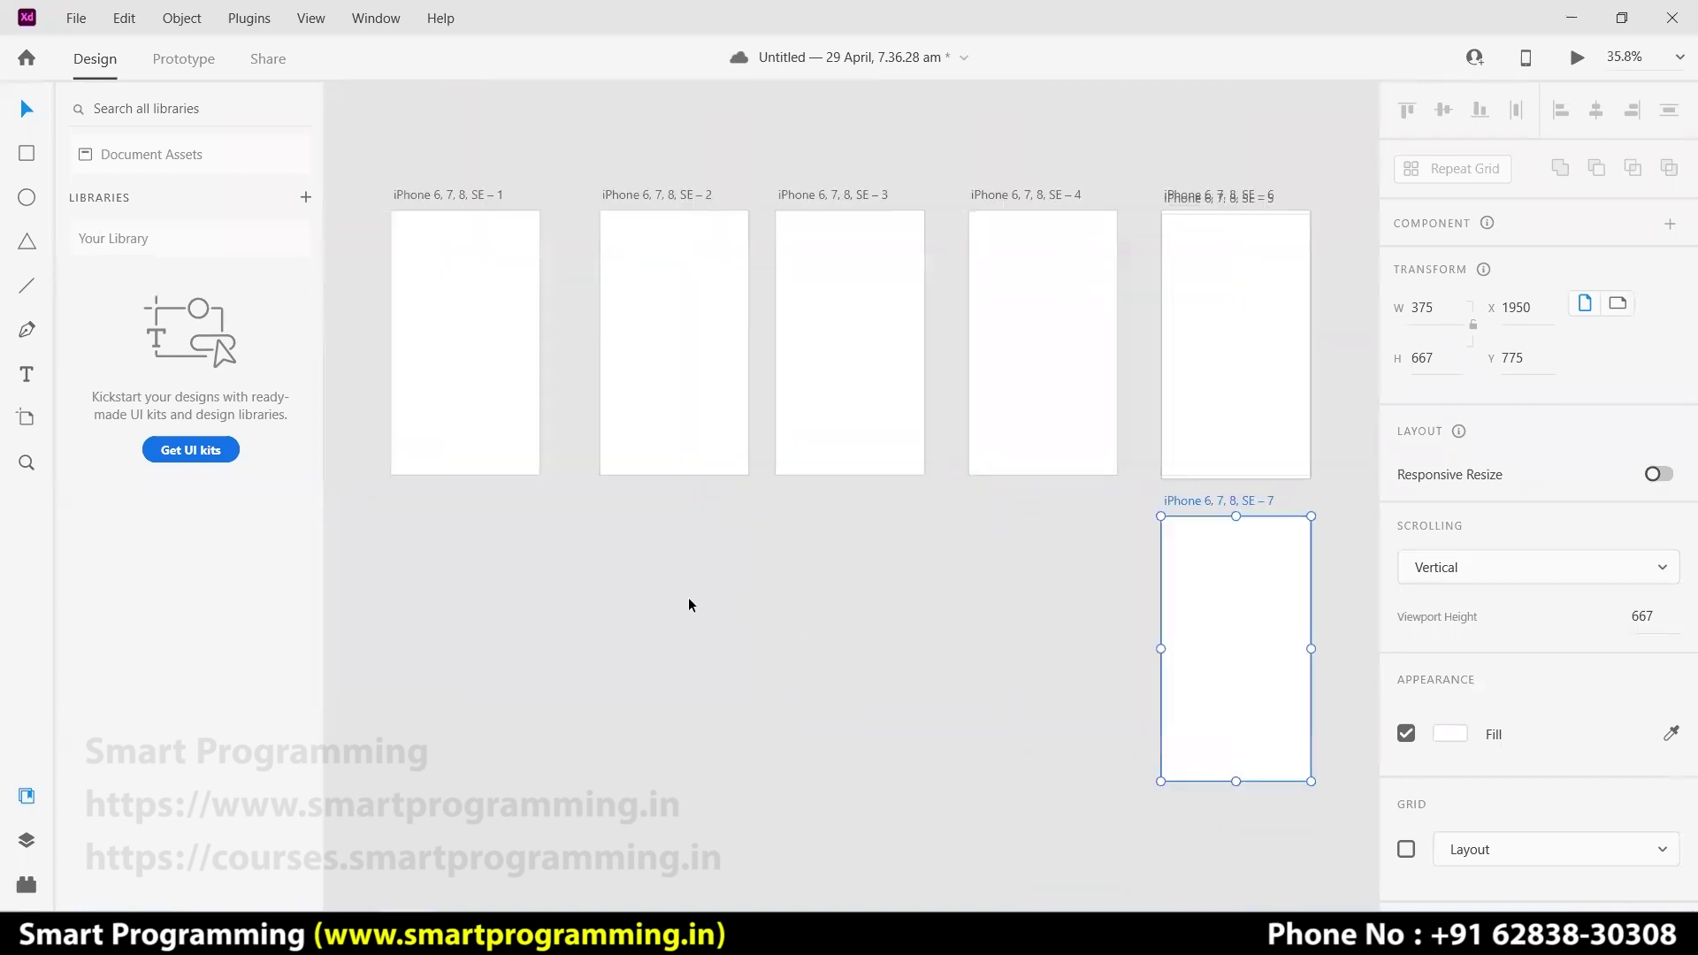
{"action": "left_click", "coordinate": [531, 601]}
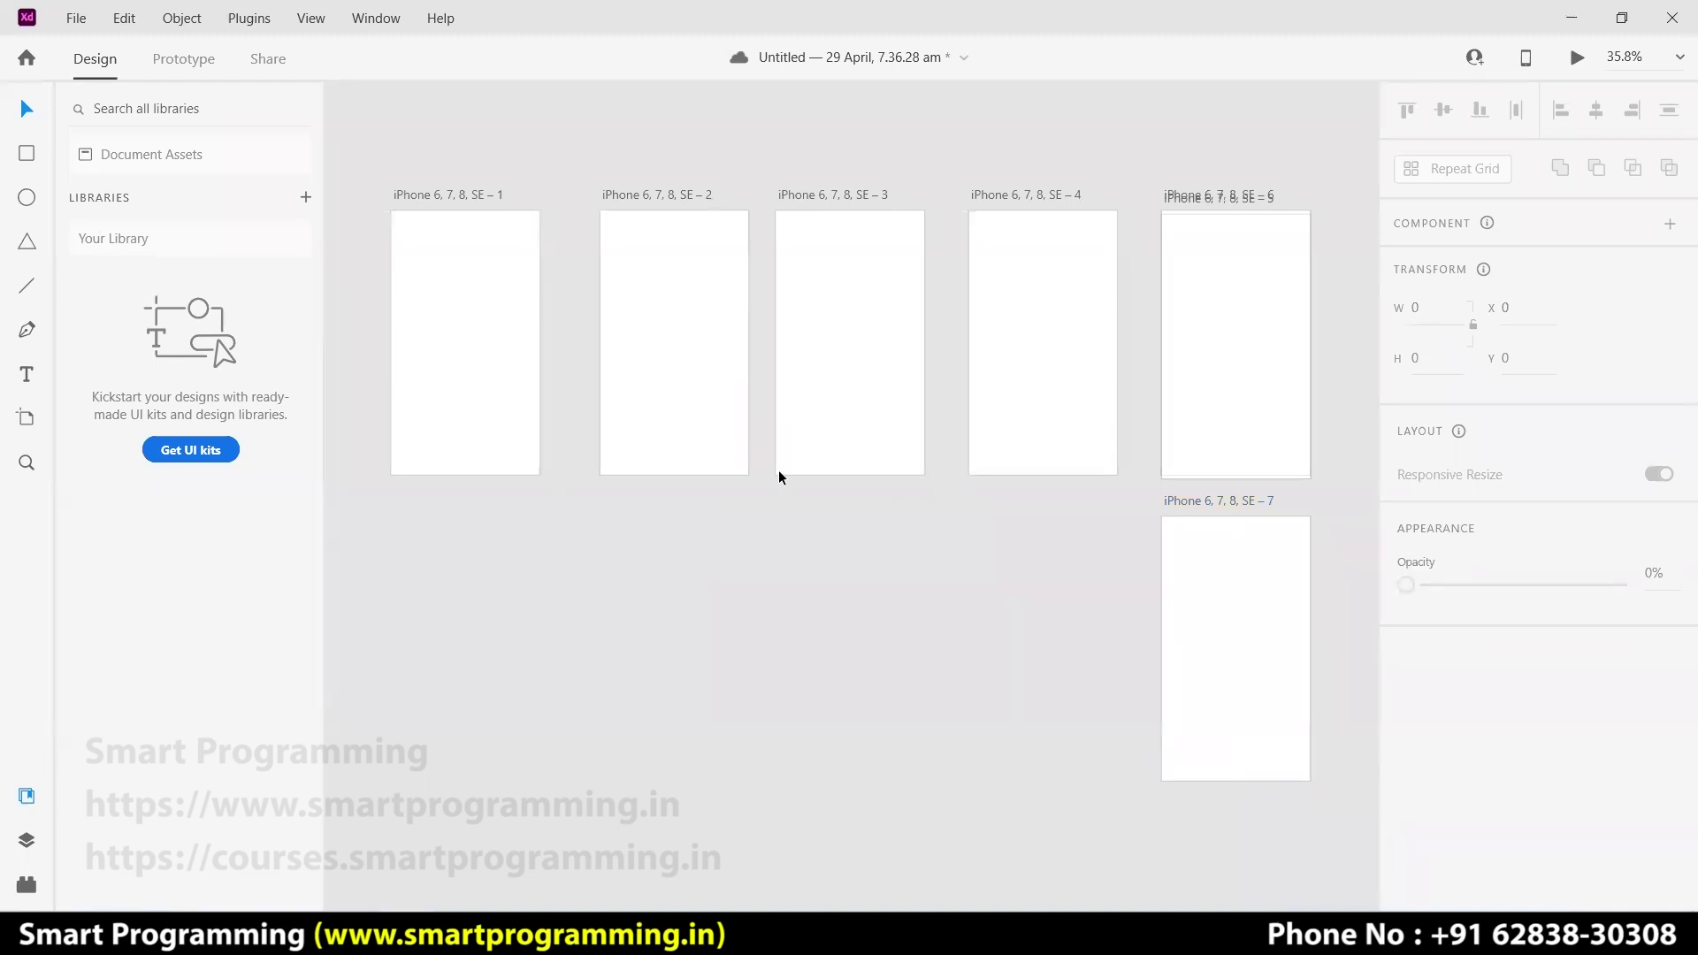
{"action": "left_click", "coordinate": [673, 410]}
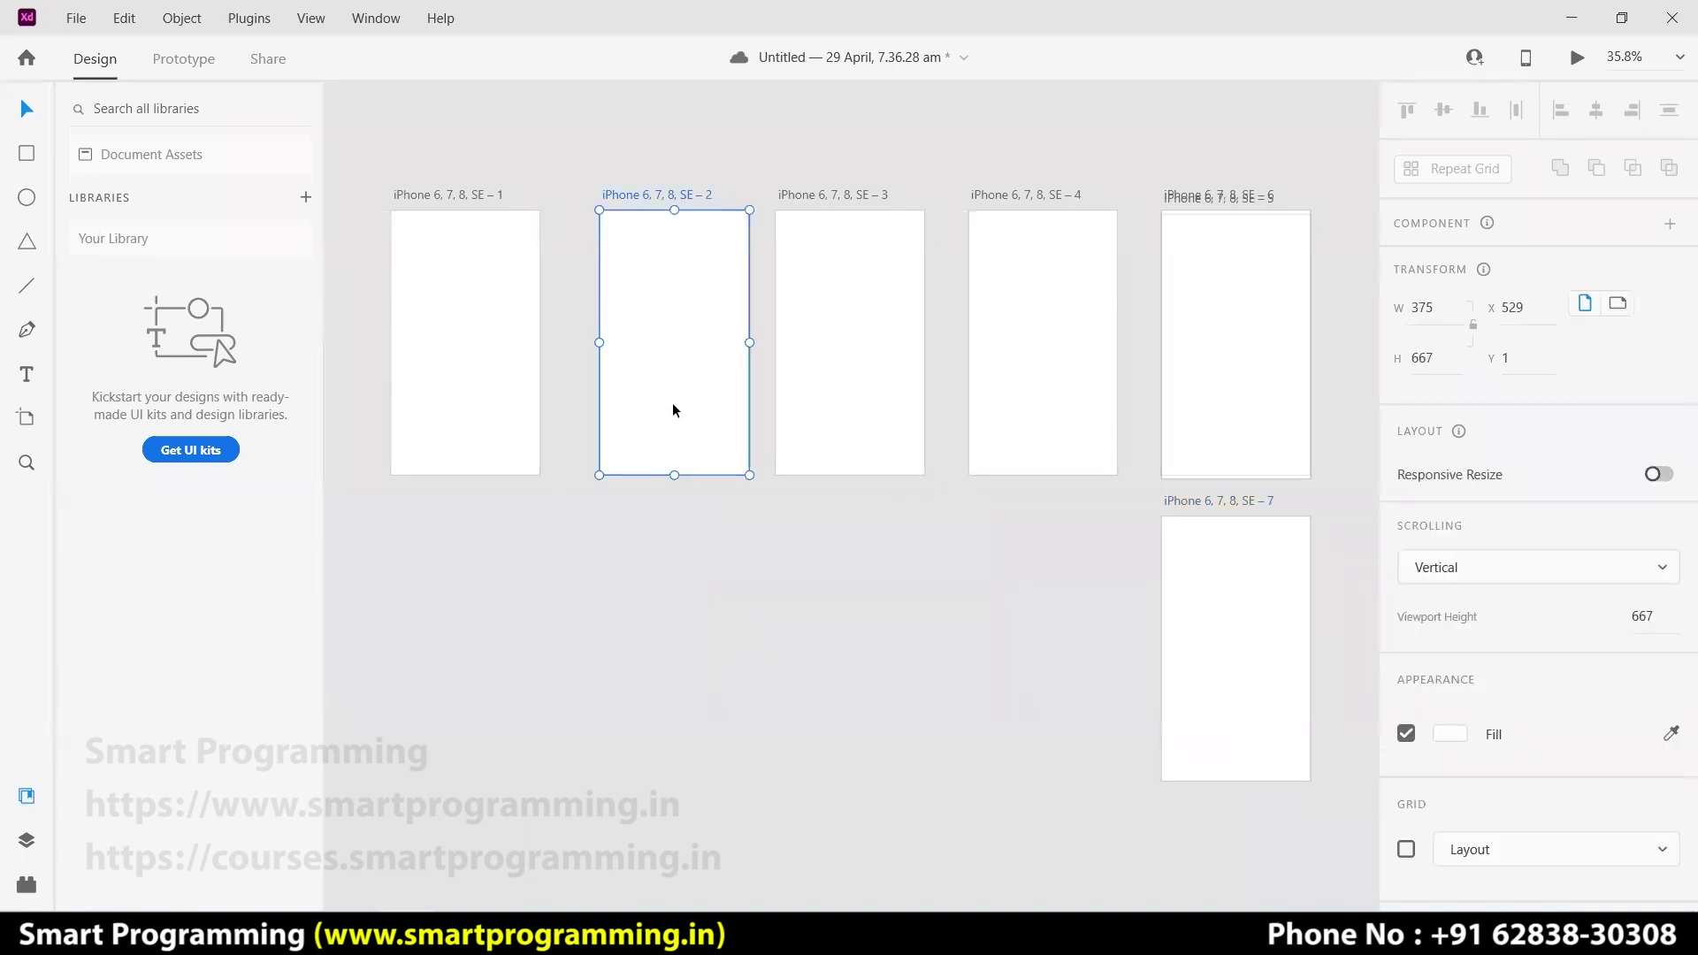
- Delete every artboard except the first iPhone 6, 7, 8, SE artboard, including the overlapping ones and the one below the row
{"action": "key", "text": "Delete"}
{"action": "left_click", "coordinate": [836, 385]}
{"action": "key", "text": "Delete"}
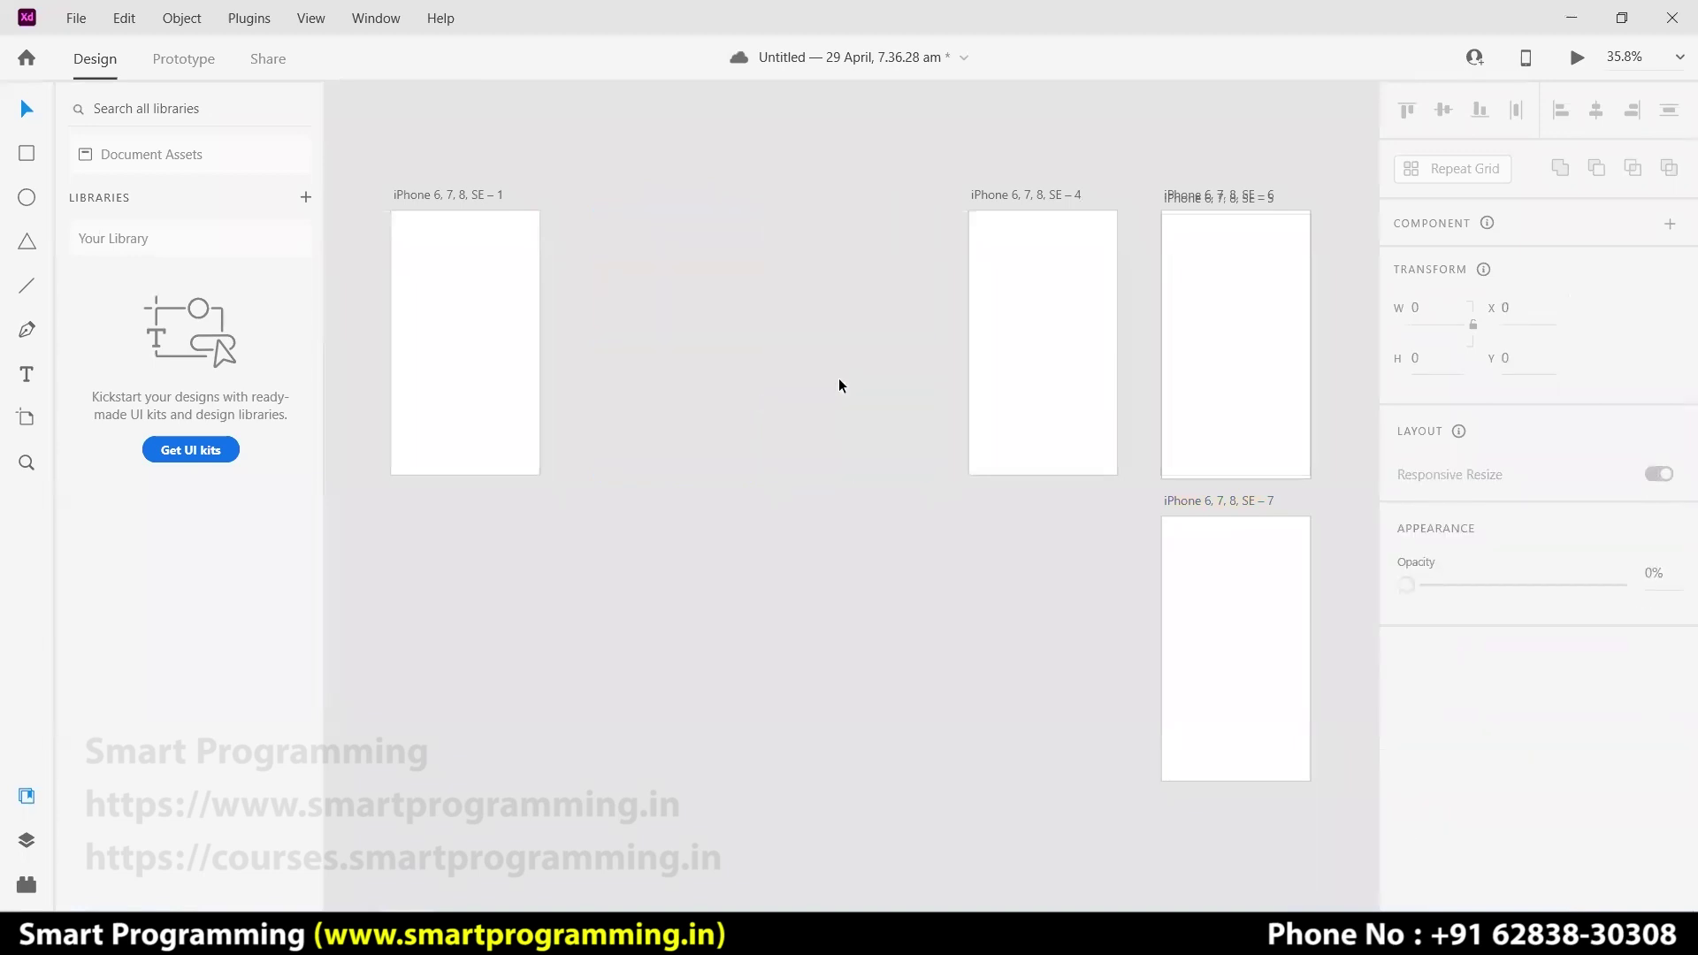
{"action": "left_click", "coordinate": [1023, 354]}
{"action": "key", "text": "Delete"}
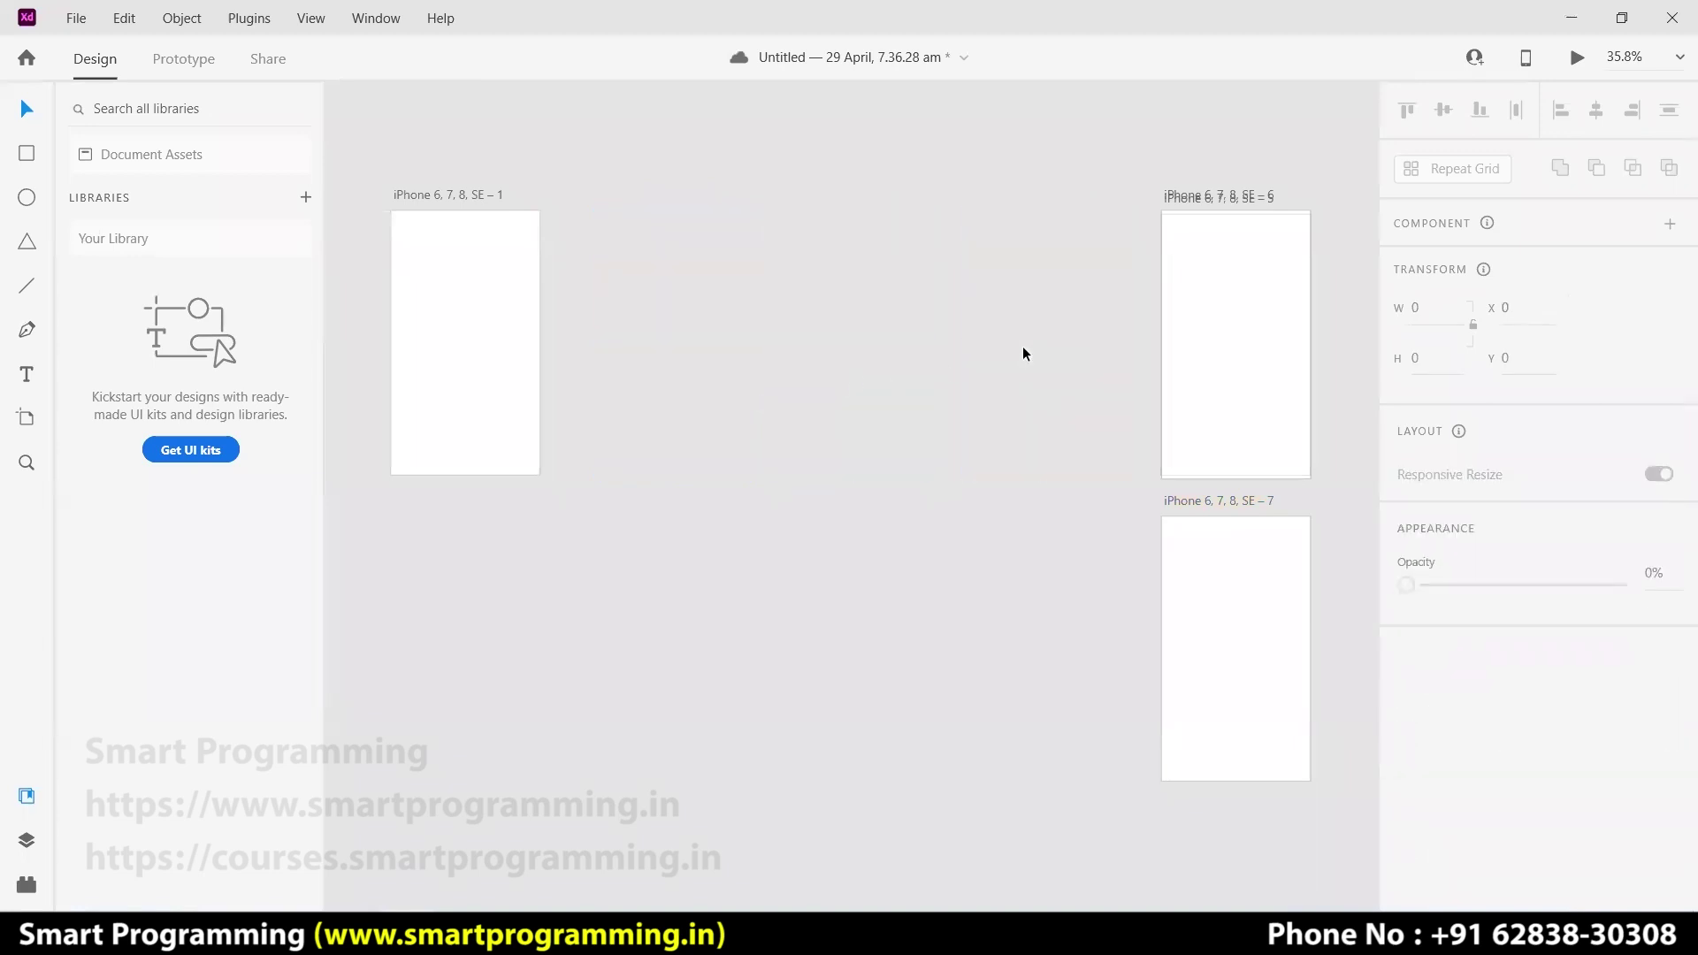
{"action": "left_click", "coordinate": [1206, 332]}
{"action": "right_click", "coordinate": [1208, 309]}
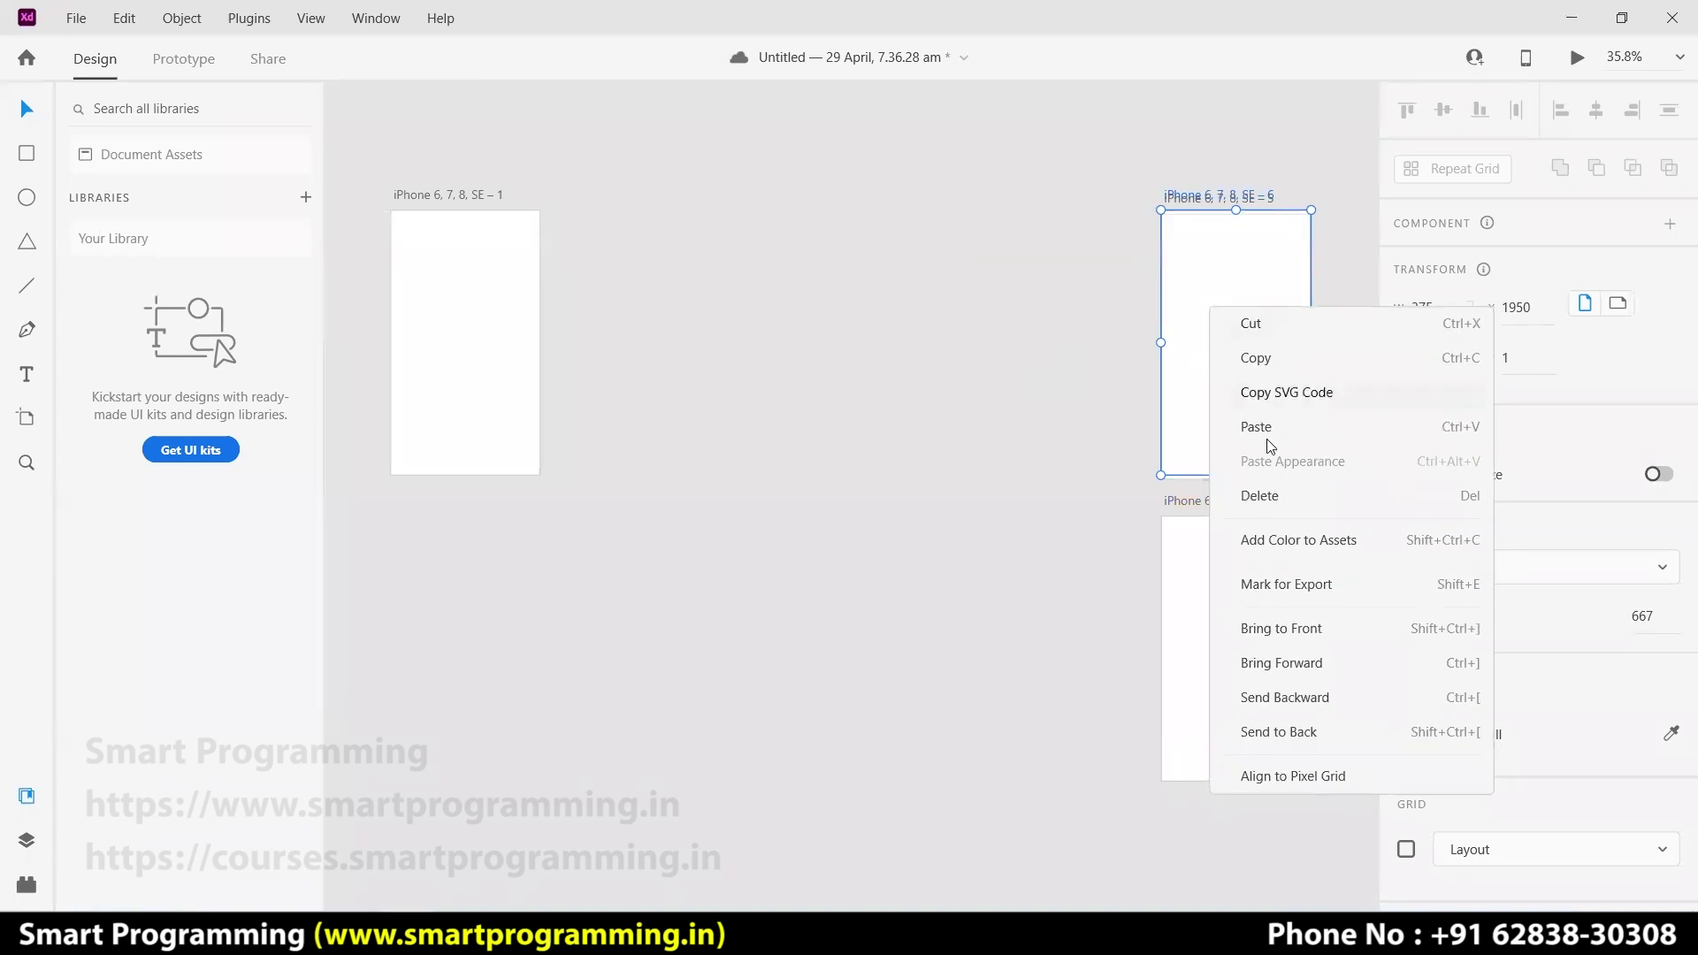
{"action": "left_click", "coordinate": [1274, 498]}
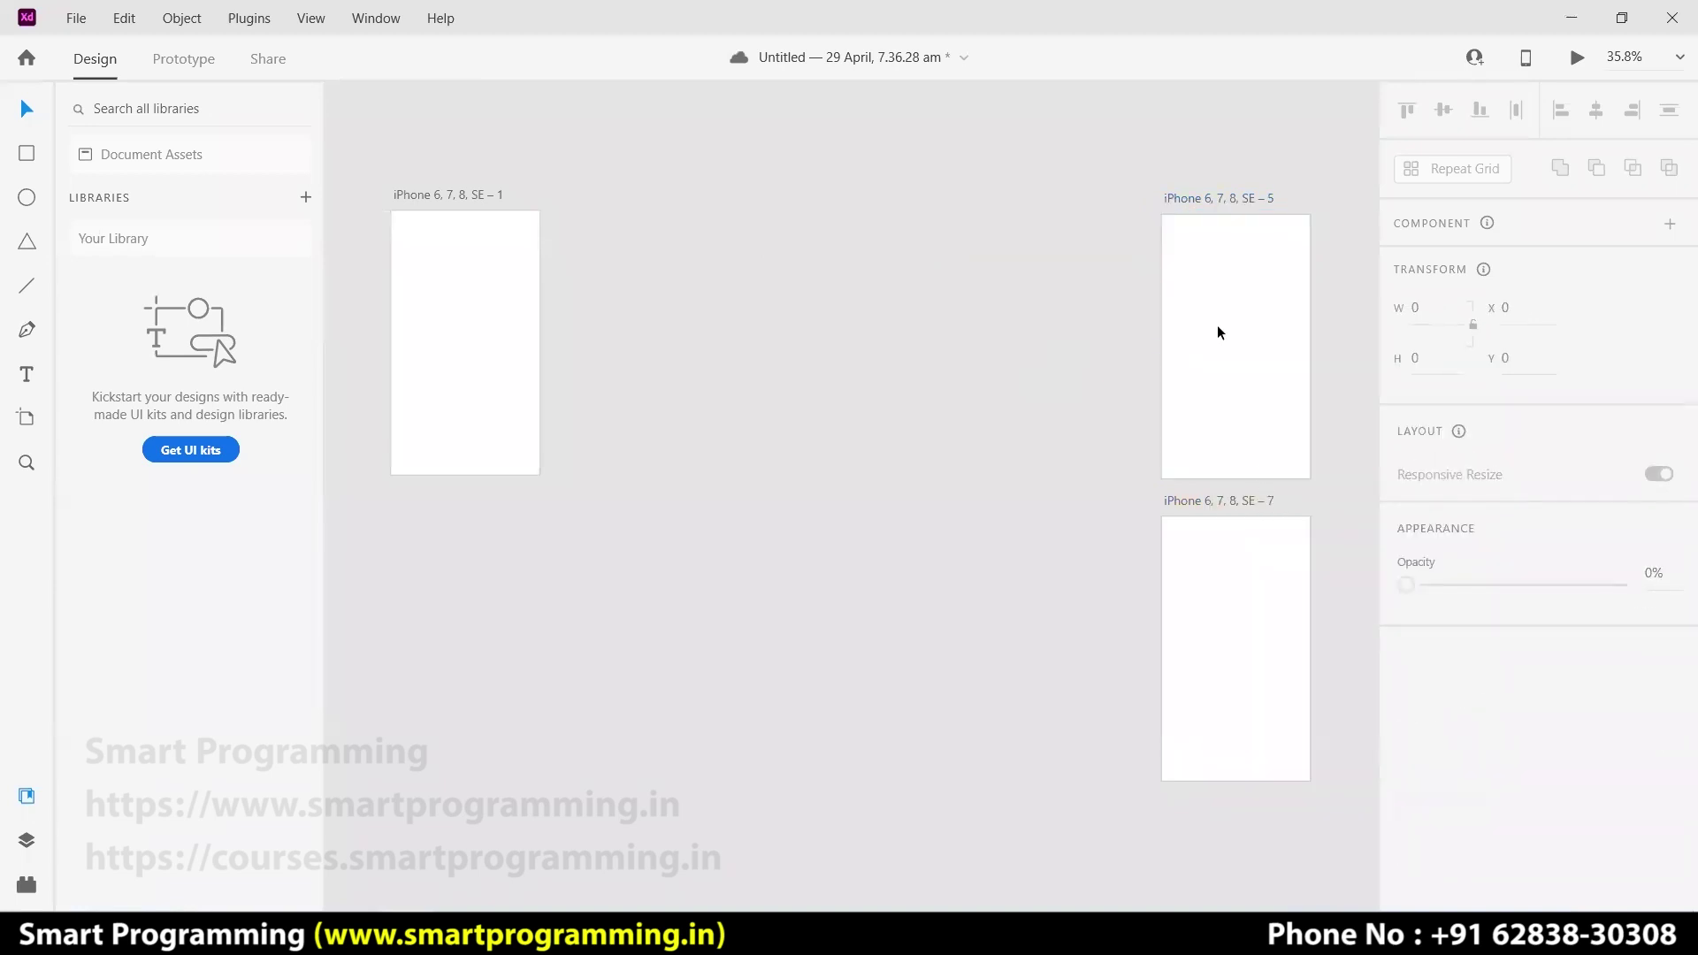
{"action": "right_click", "coordinate": [1218, 331]}
{"action": "left_click", "coordinate": [1267, 516]}
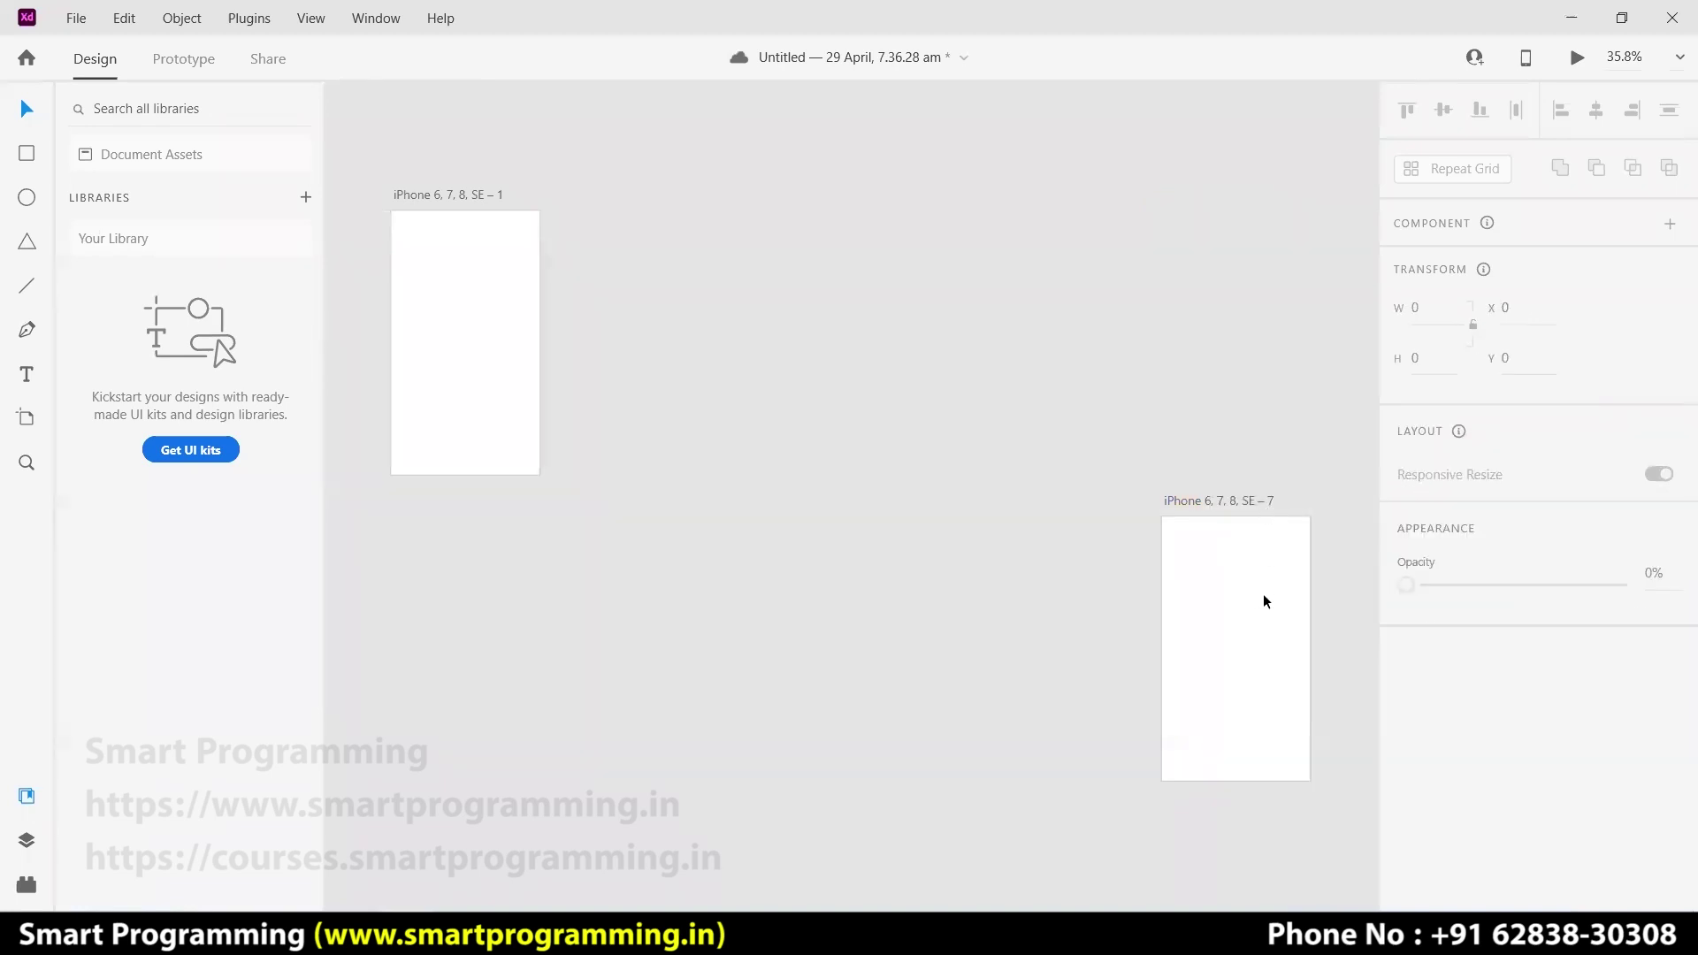
{"action": "right_click", "coordinate": [1264, 602]}
{"action": "left_click", "coordinate": [1293, 296]}
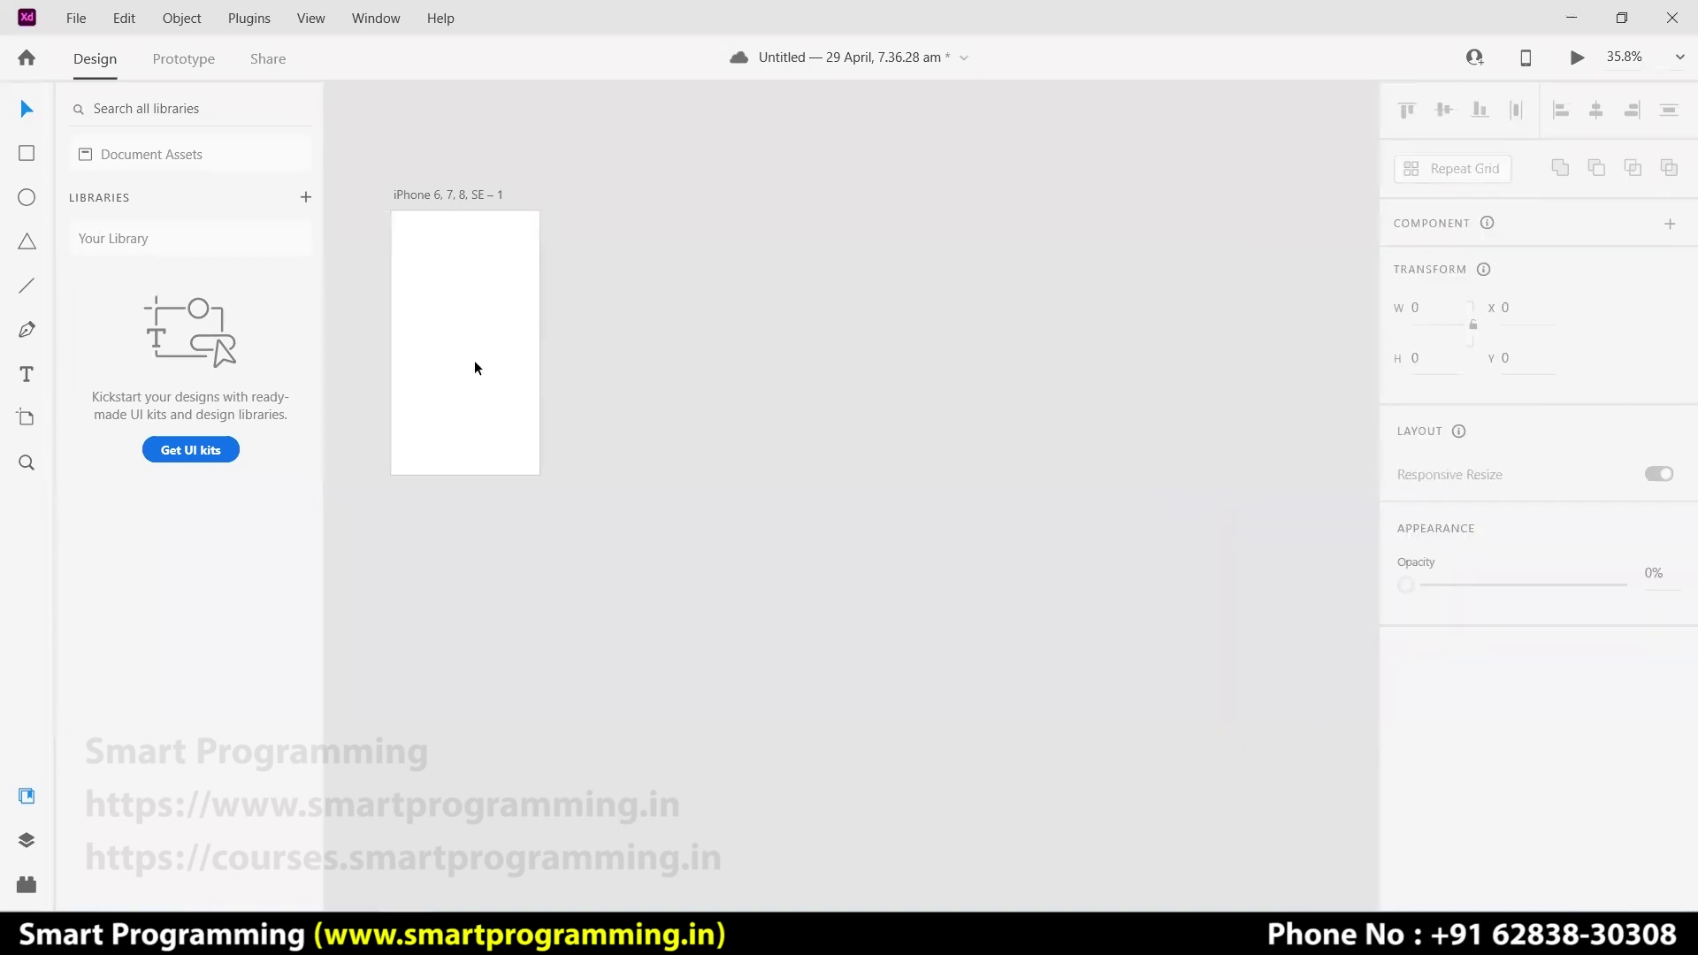
- Duplicate the remaining artboard three times in a row at Y 1, with the first copy at X 460 and the last at X 1404
{"action": "left_click", "coordinate": [27, 427]}
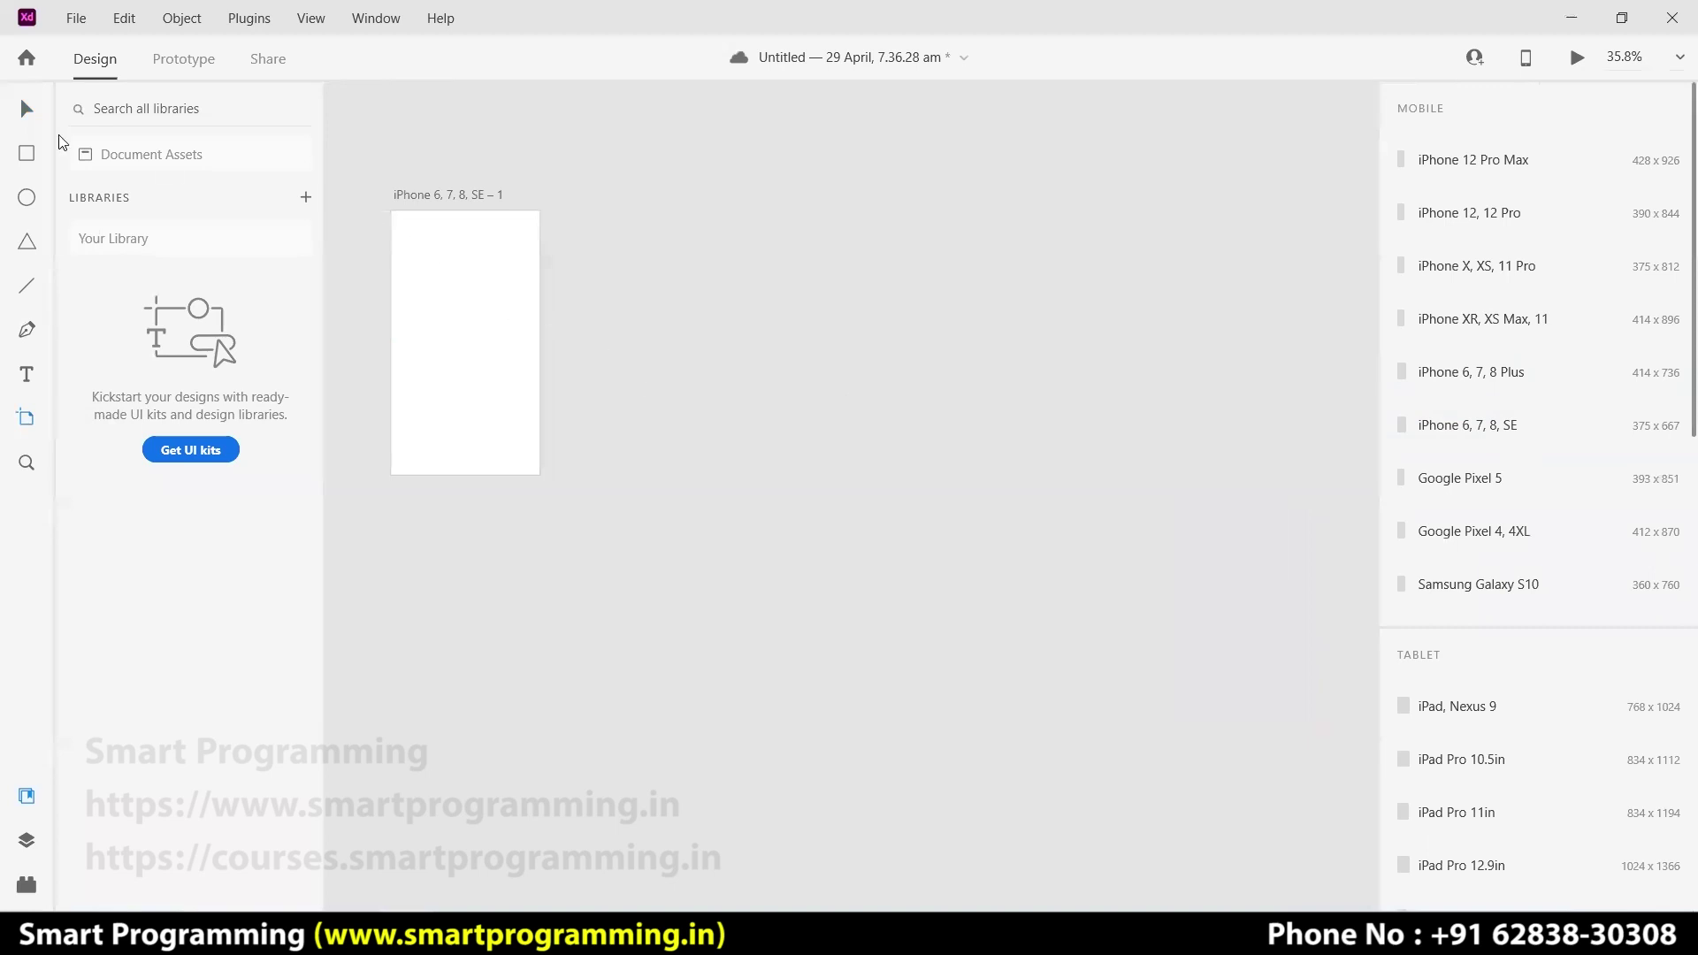
{"action": "left_click", "coordinate": [19, 115]}
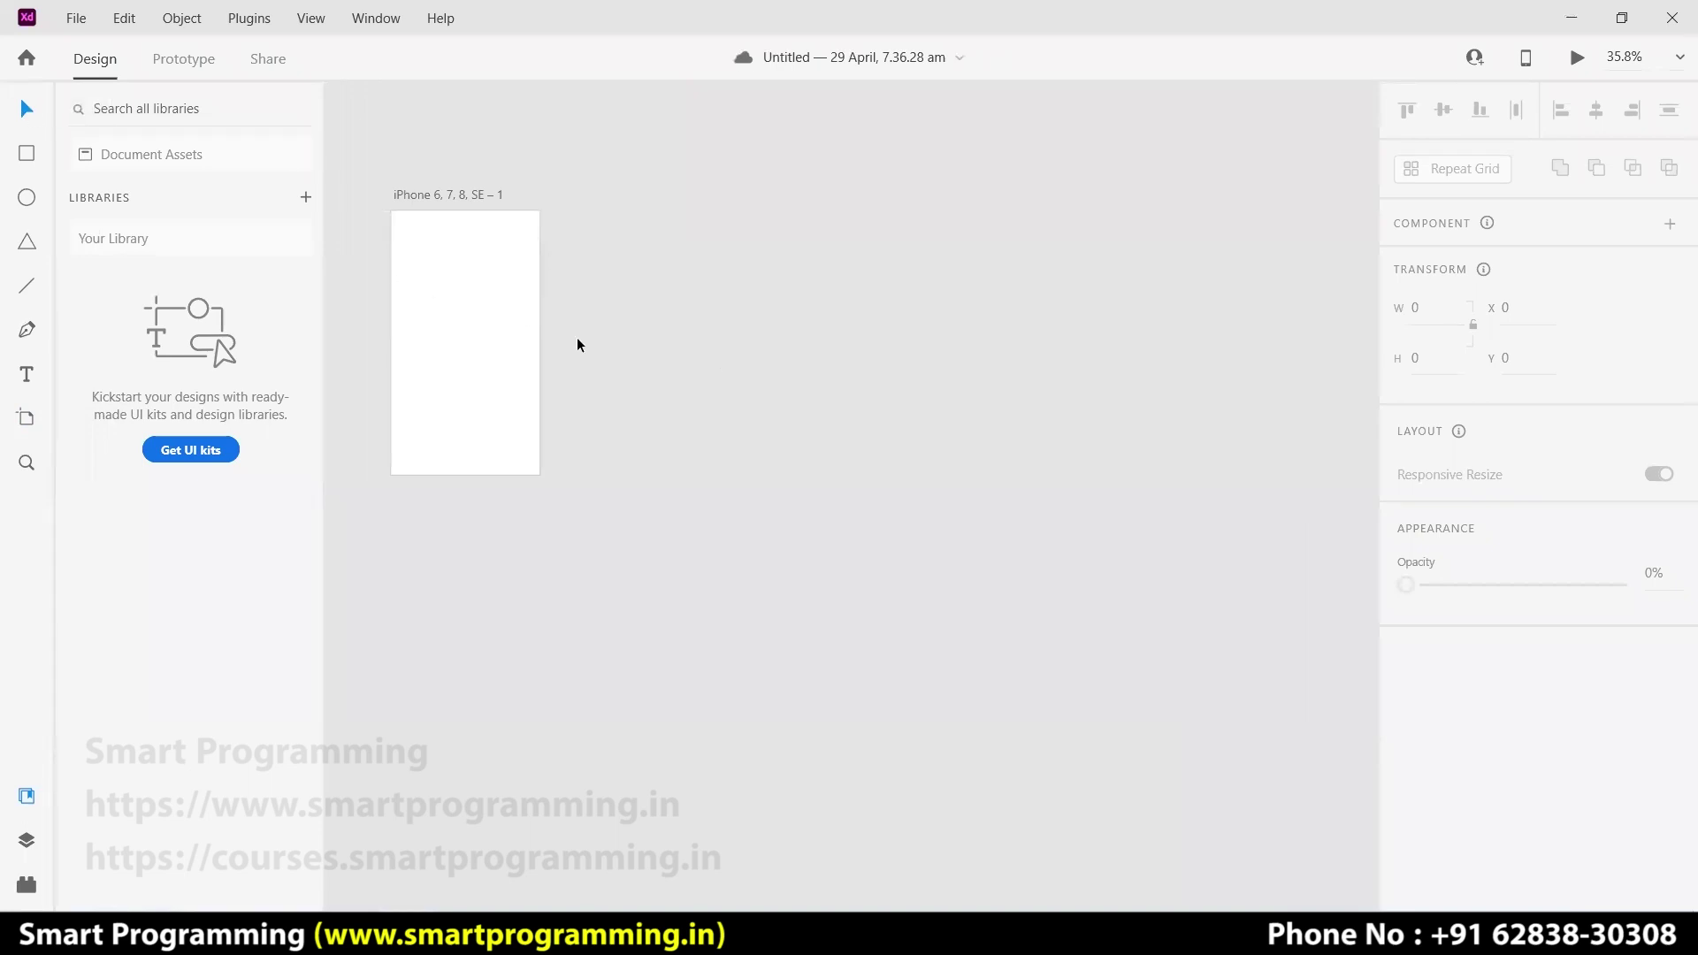
{"action": "left_click", "coordinate": [463, 347]}
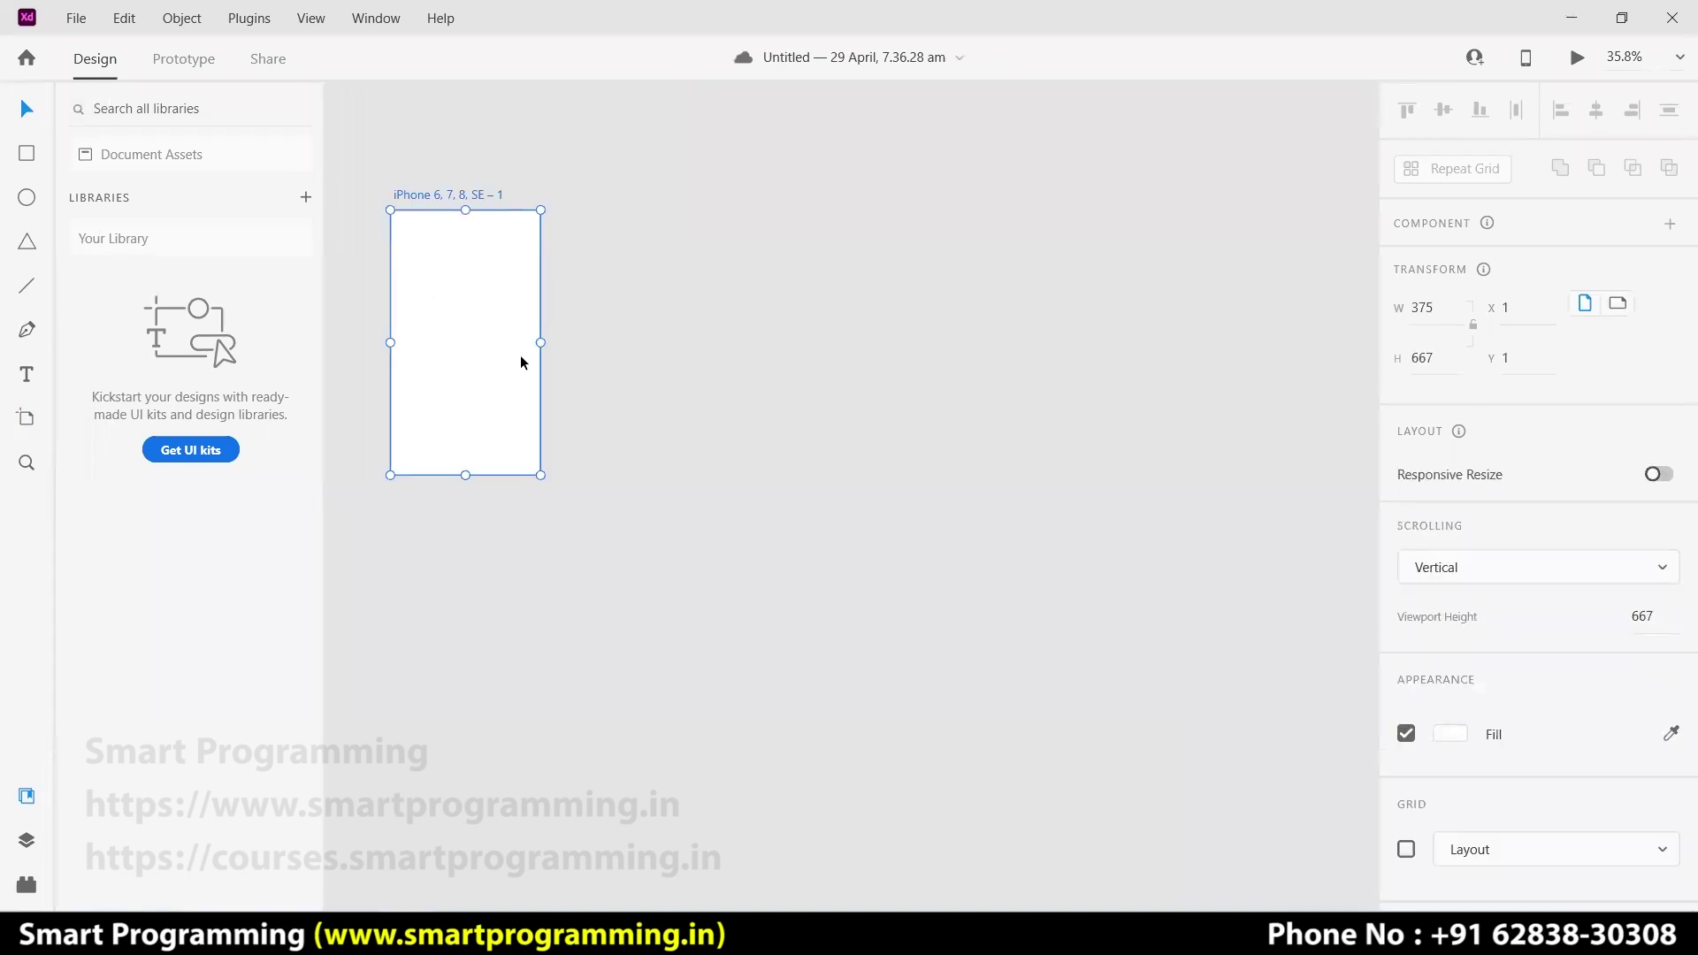
{"action": "left_click_drag", "start_coordinate": [526, 362], "coordinate": [622, 359]}
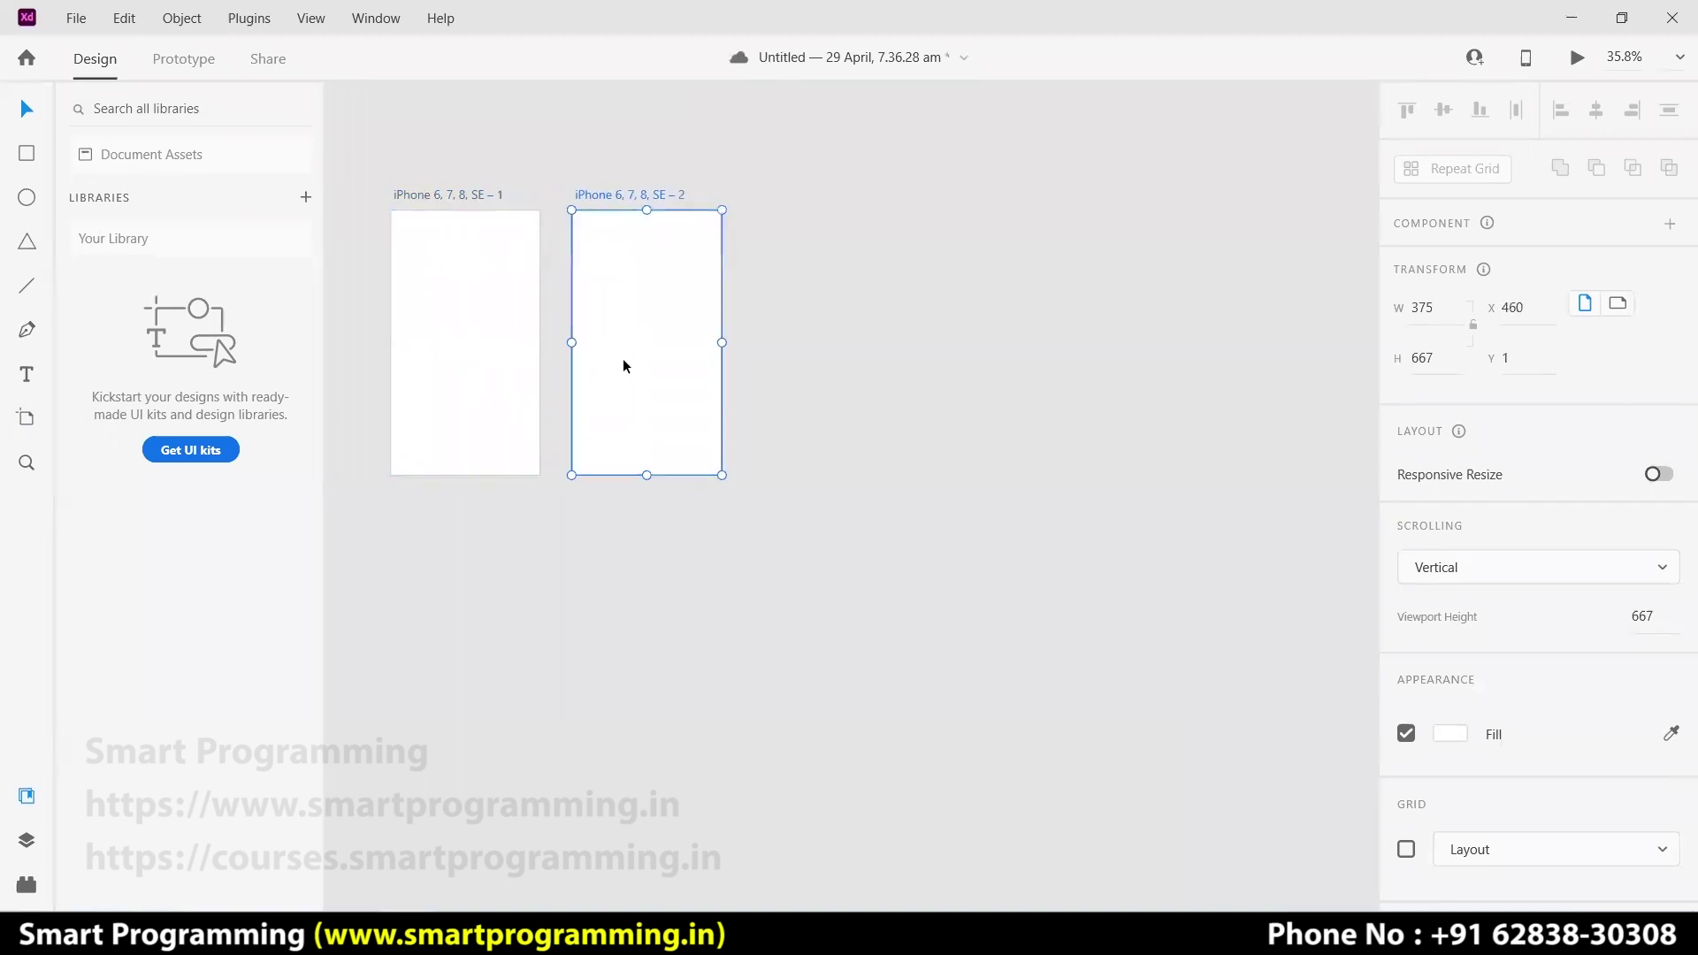
{"action": "left_click", "coordinate": [642, 447]}
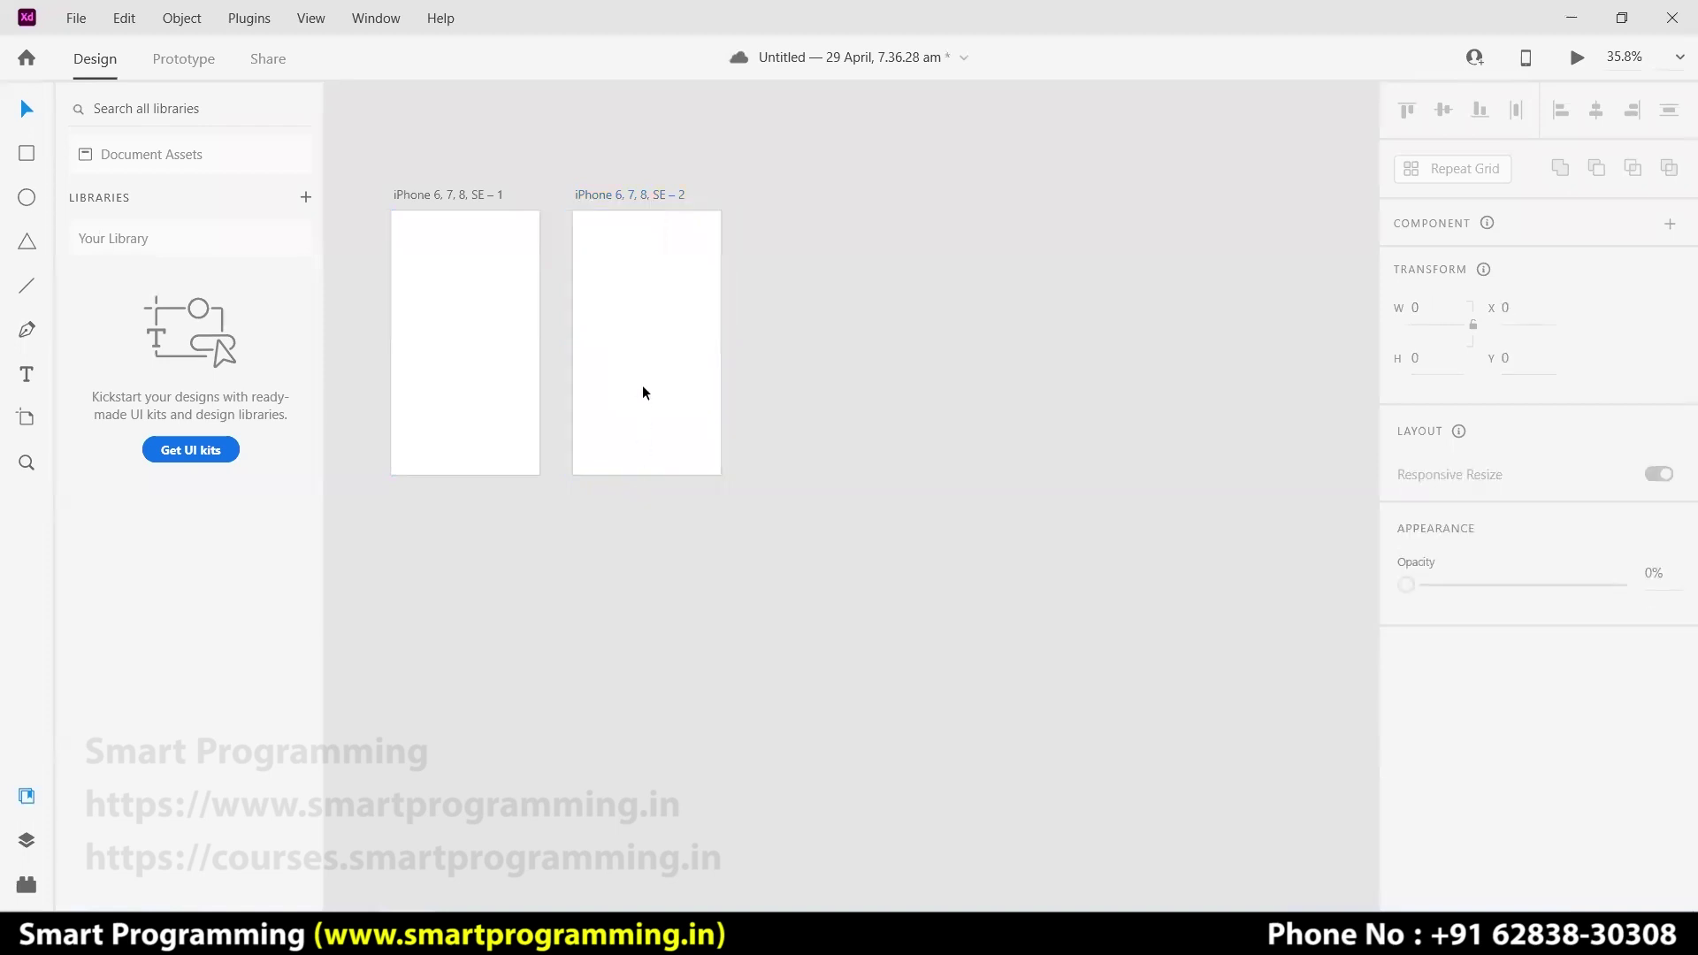
{"action": "left_click_drag", "start_coordinate": [638, 372], "coordinate": [1035, 377]}
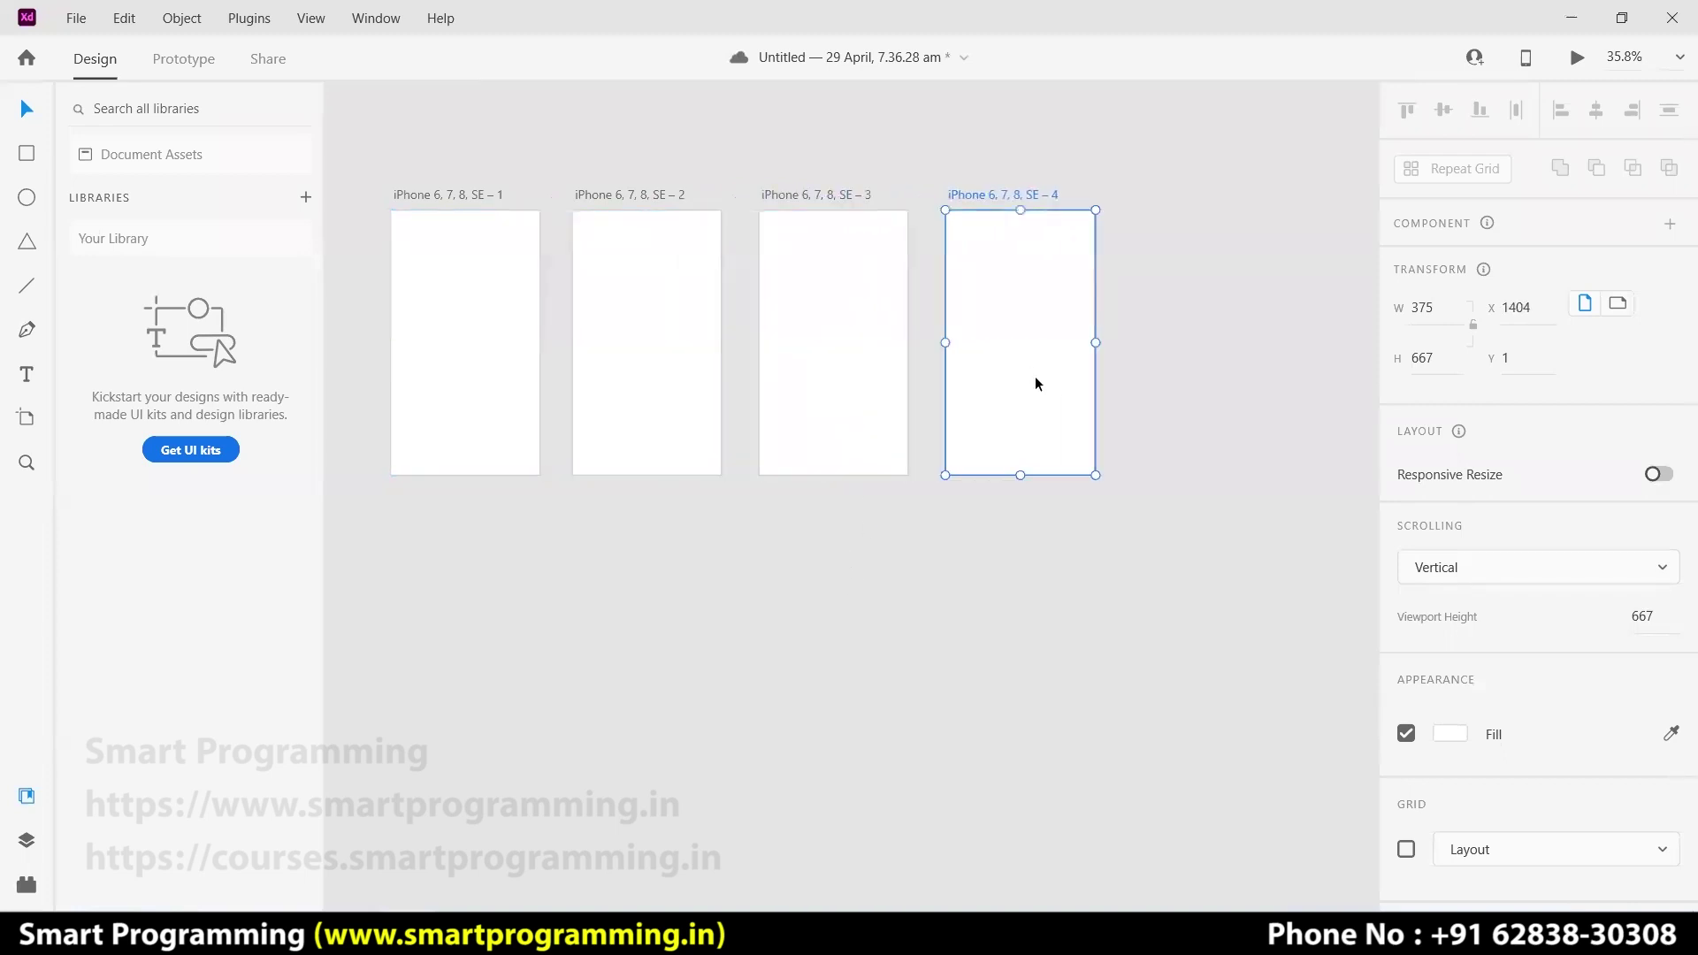
{"action": "left_click", "coordinate": [1021, 535]}
{"action": "left_click", "coordinate": [1013, 353]}
{"action": "right_click", "coordinate": [981, 335]}
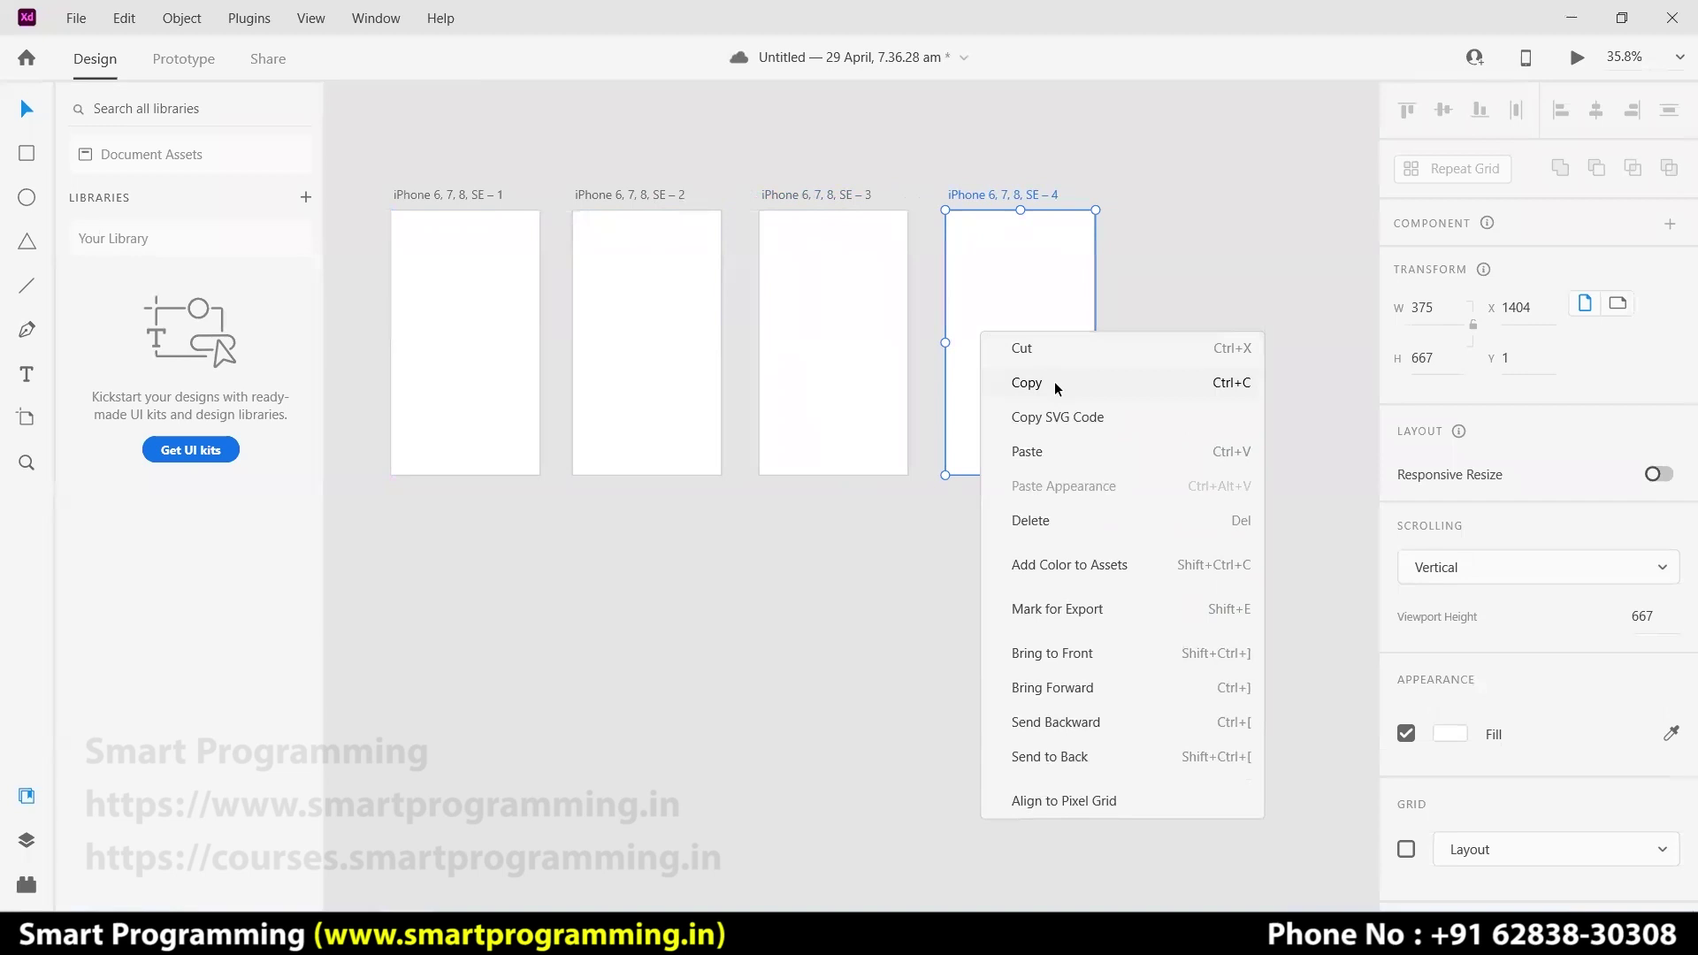
{"action": "left_click", "coordinate": [876, 559]}
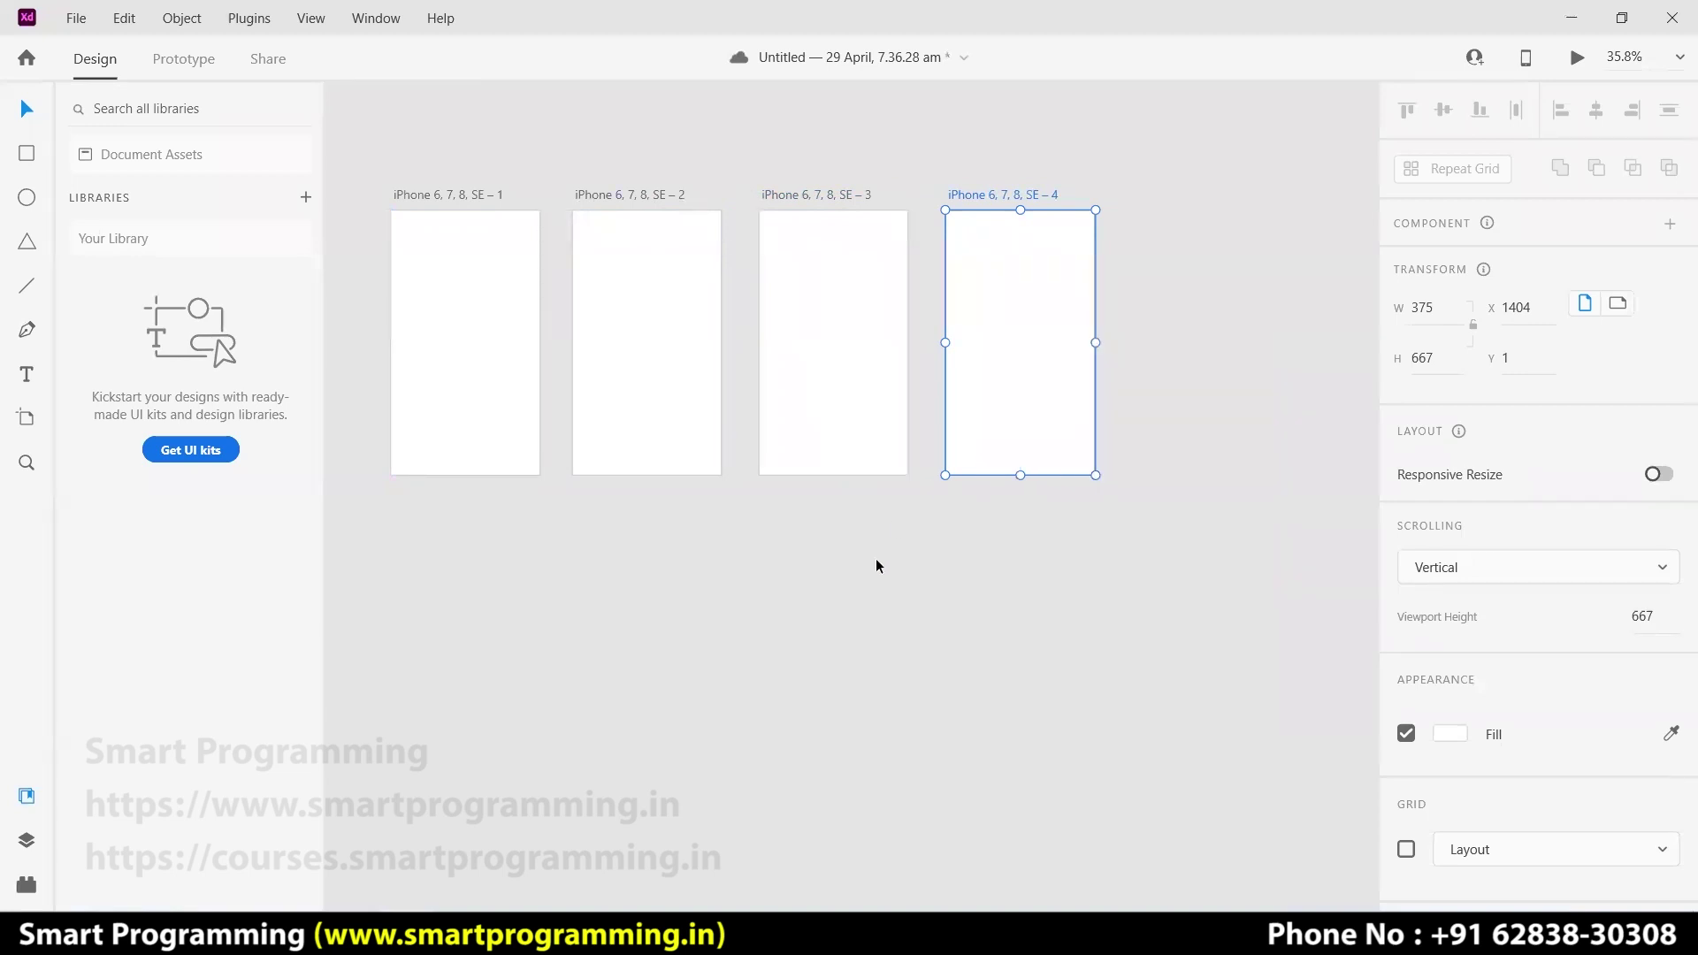
- Extend the row with seven more 375 x 667 artboards using the Artboard tool, placing the last at X 4519, Y 1
{"action": "left_click", "coordinate": [27, 420]}
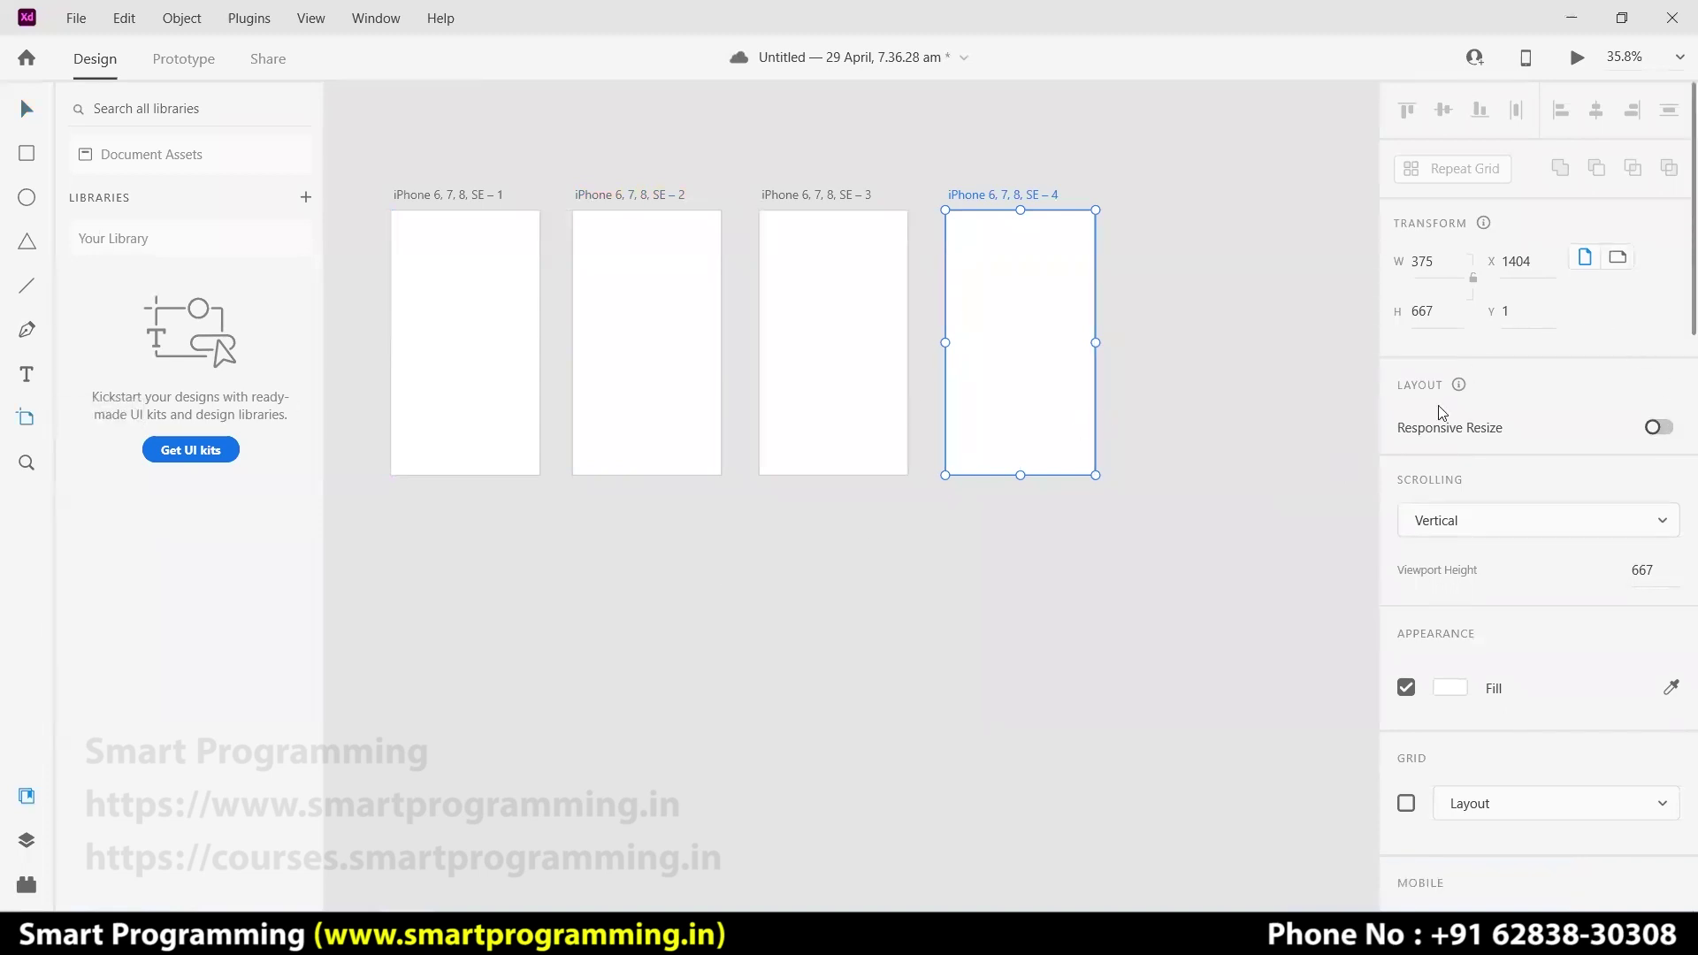
{"action": "left_click", "coordinate": [1155, 234]}
{"action": "left_click", "coordinate": [1304, 216]}
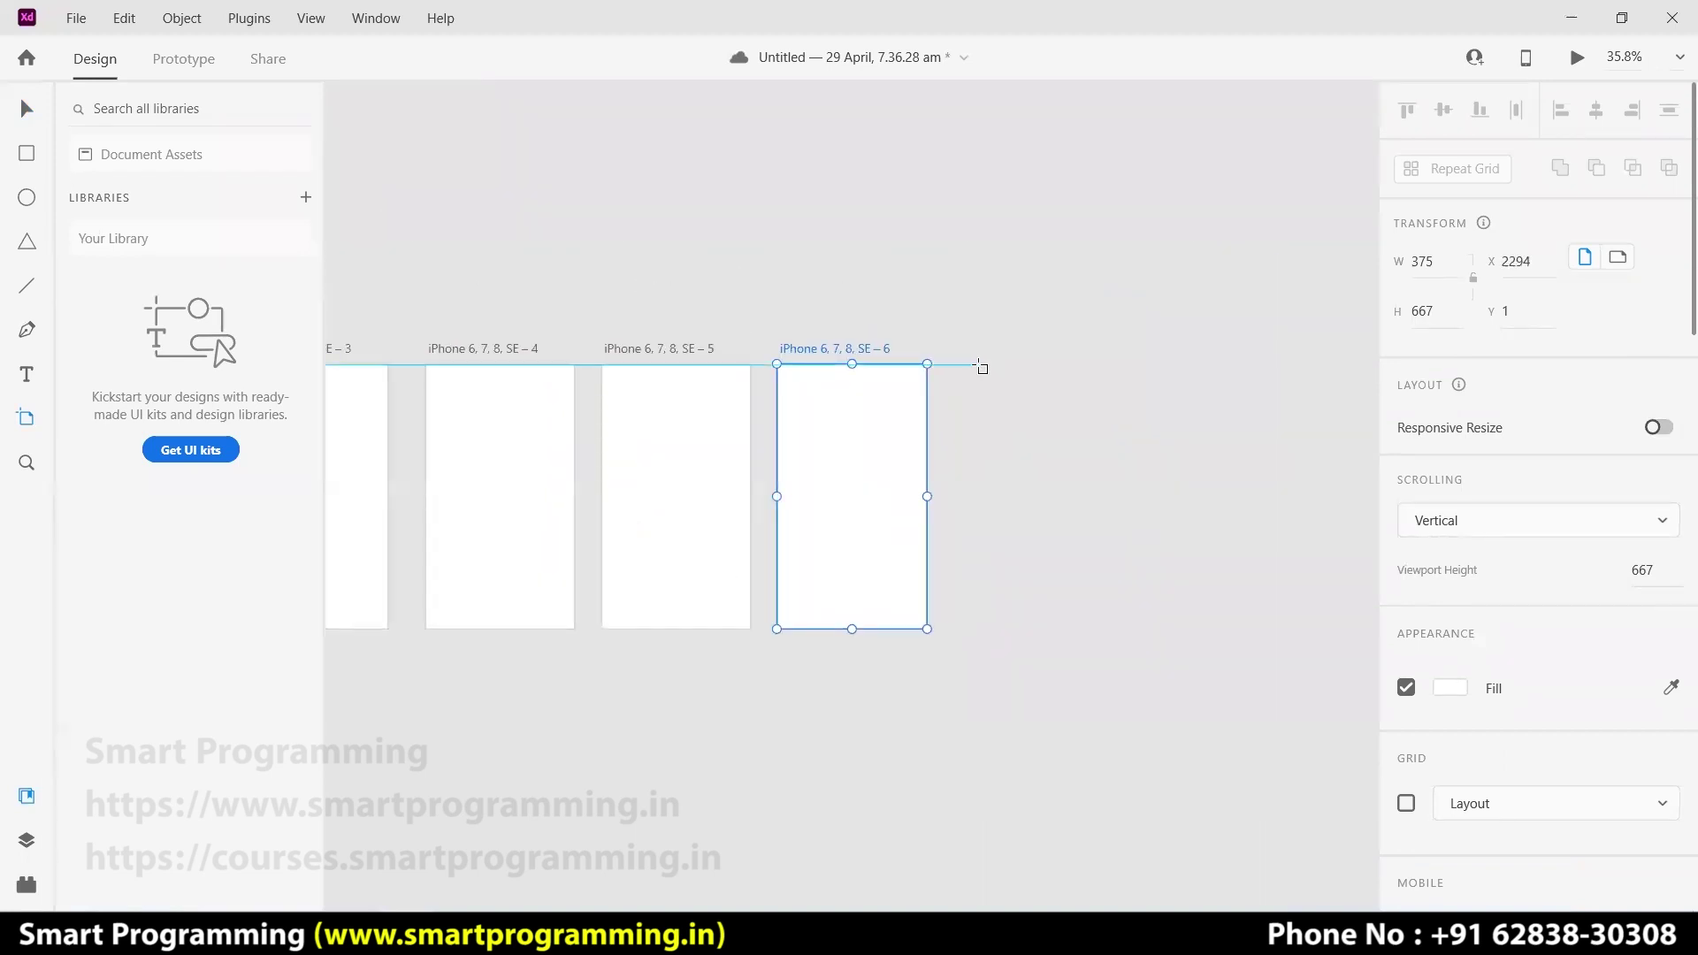
{"action": "left_click", "coordinate": [966, 366]}
{"action": "left_click", "coordinate": [1142, 363]}
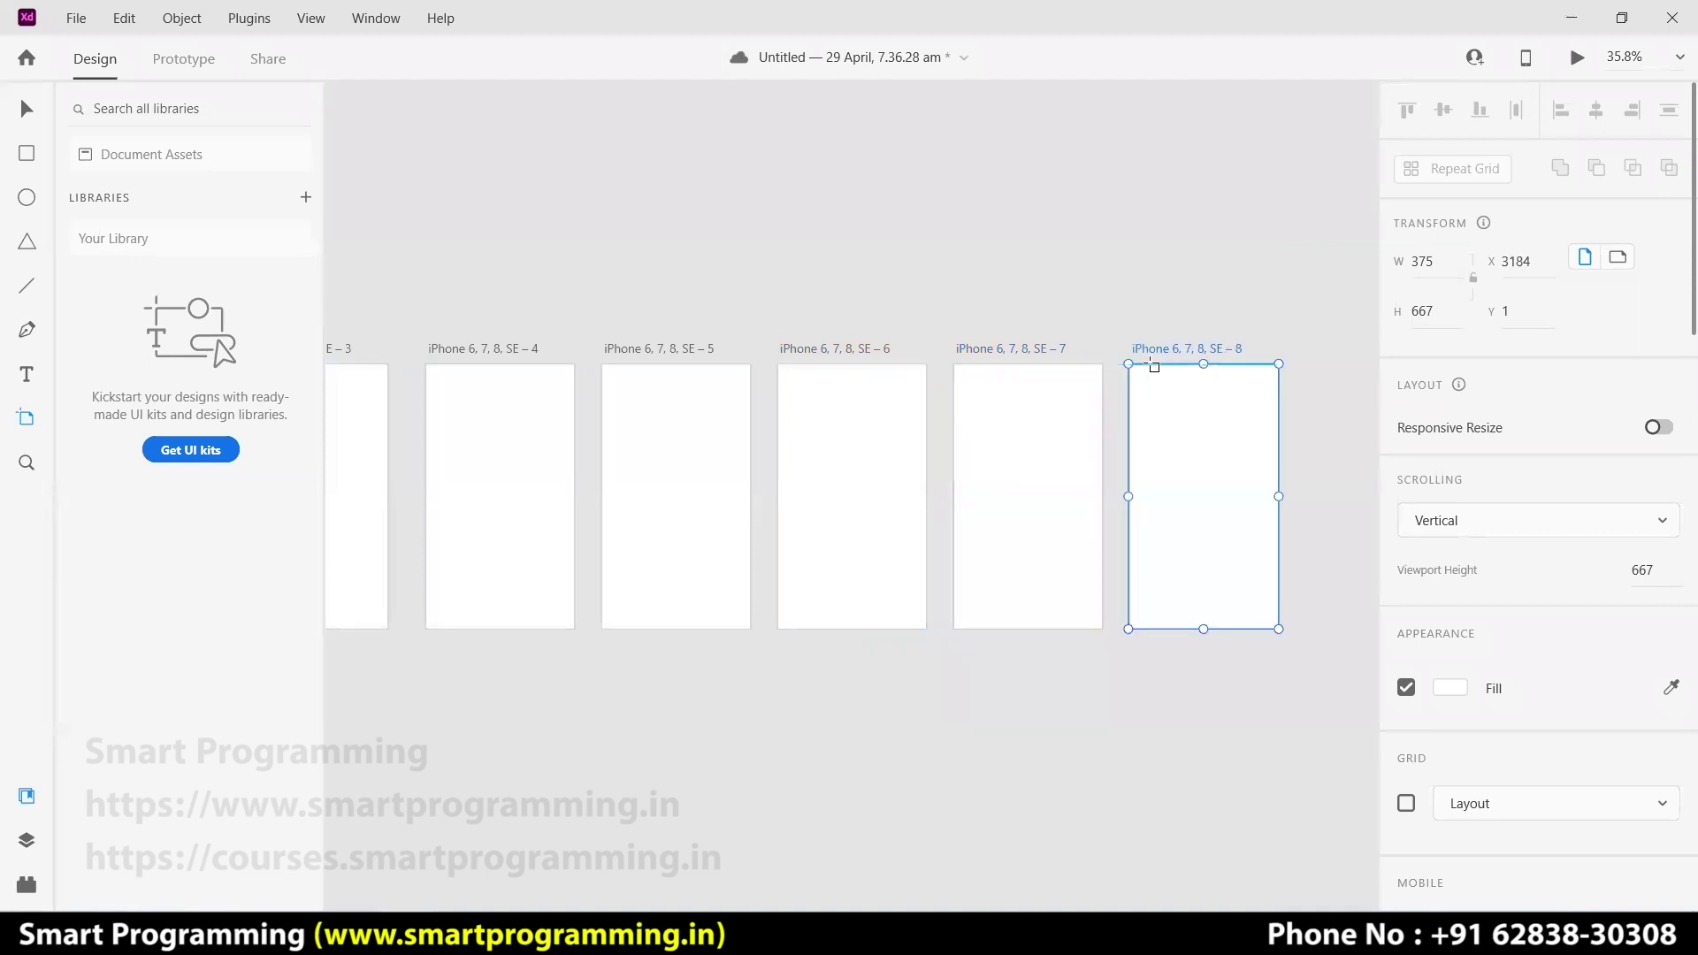
{"action": "left_click", "coordinate": [1315, 364]}
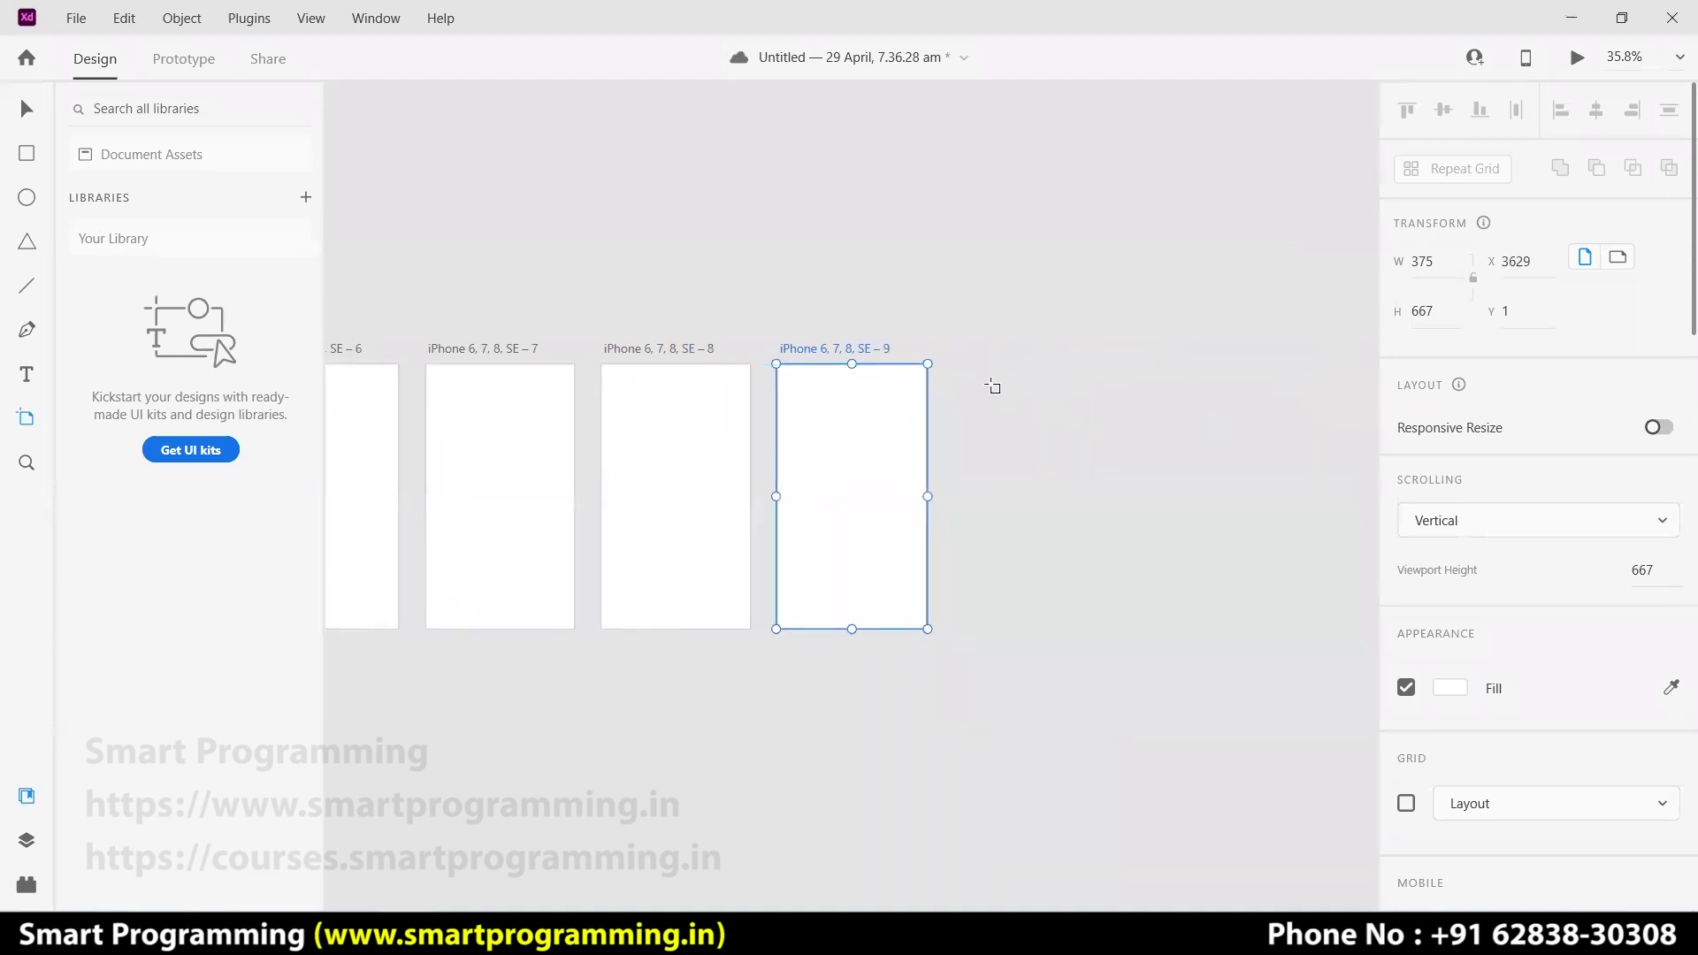
{"action": "left_click", "coordinate": [955, 366]}
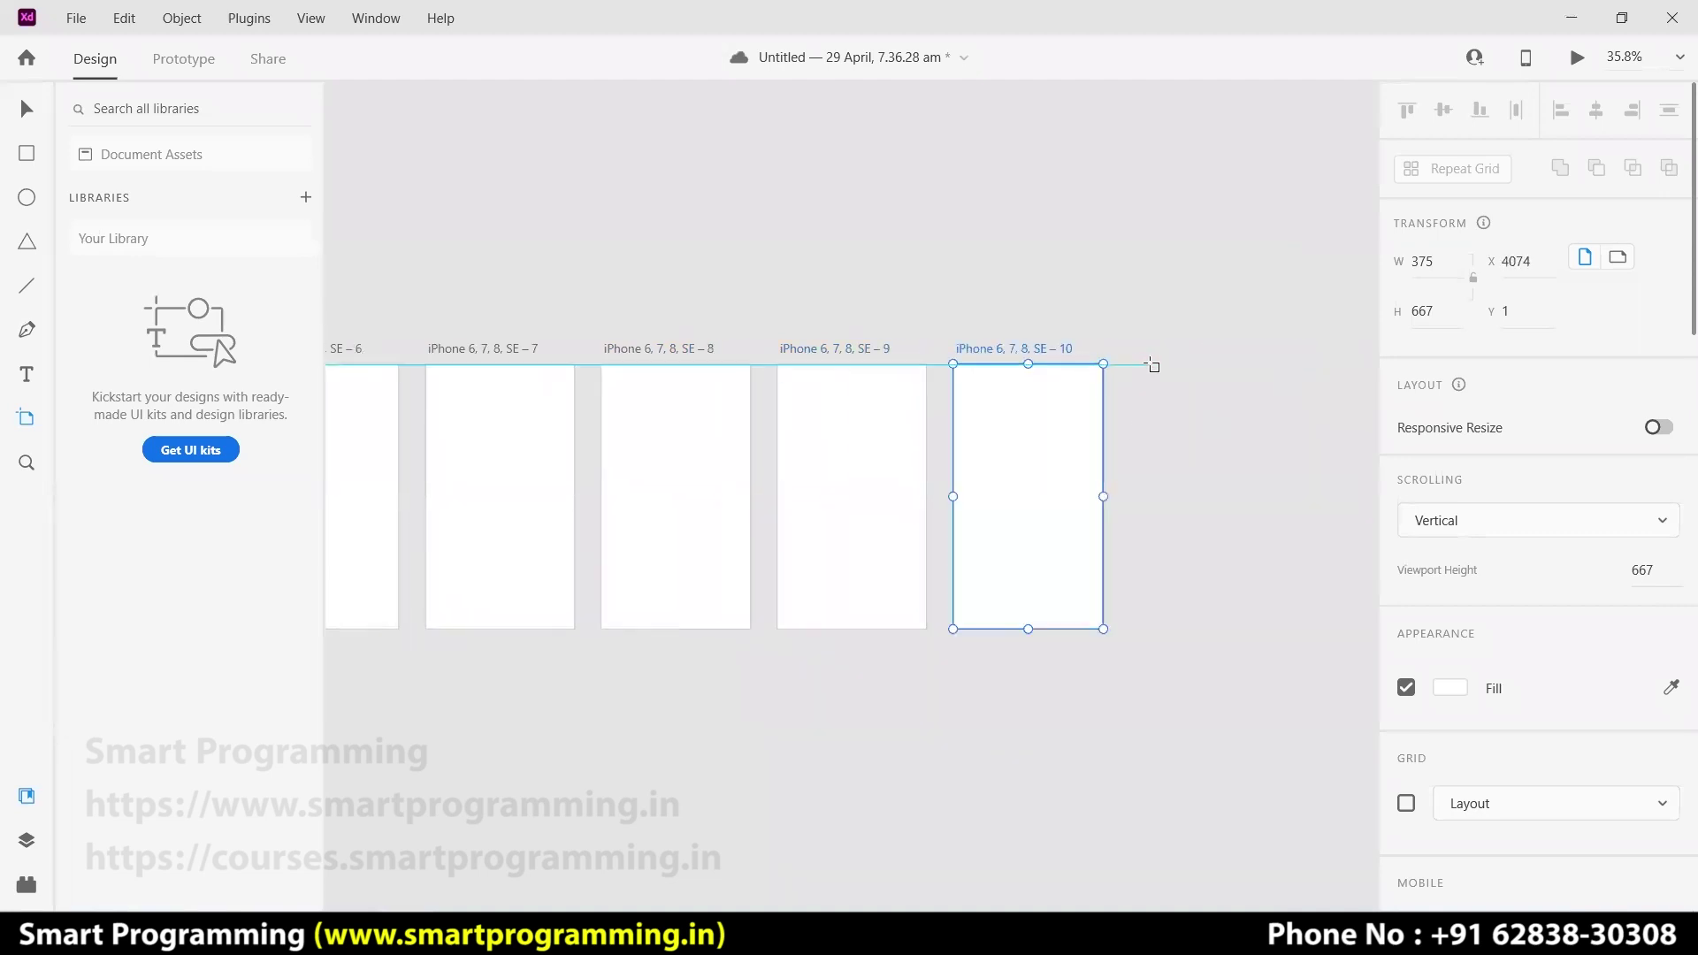
{"action": "left_click", "coordinate": [1130, 365]}
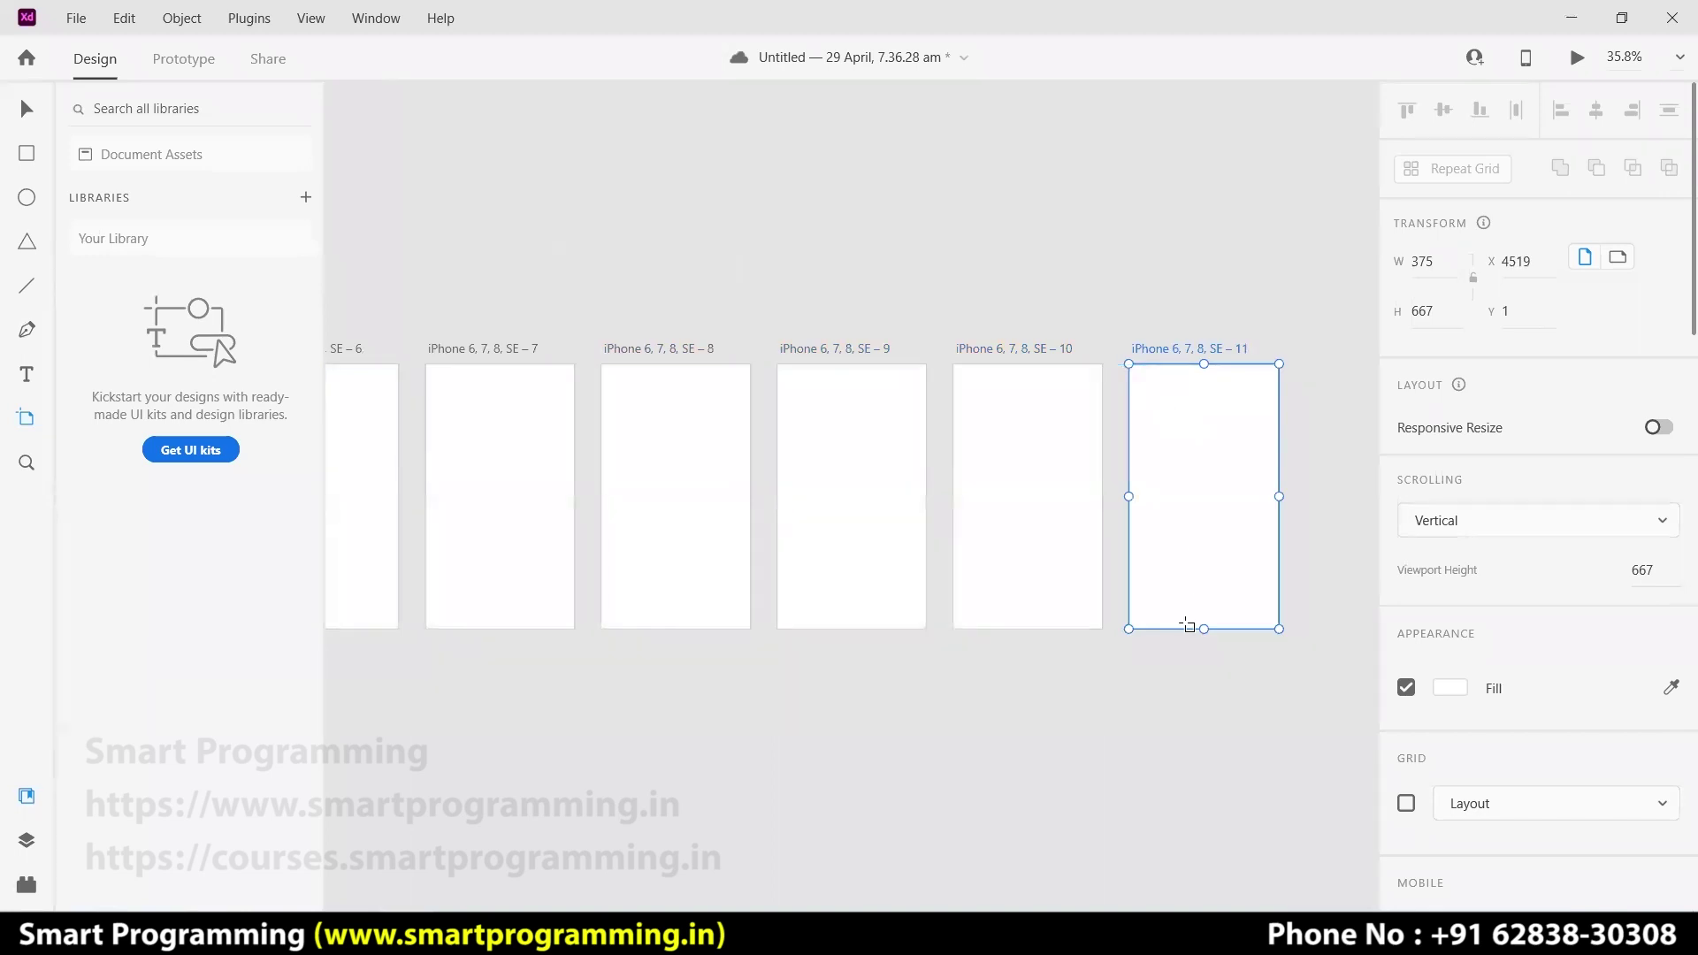
- Return to the Select tool and delete the ten artboards that follow the first one in the row
{"action": "key", "text": "ctrl+0"}
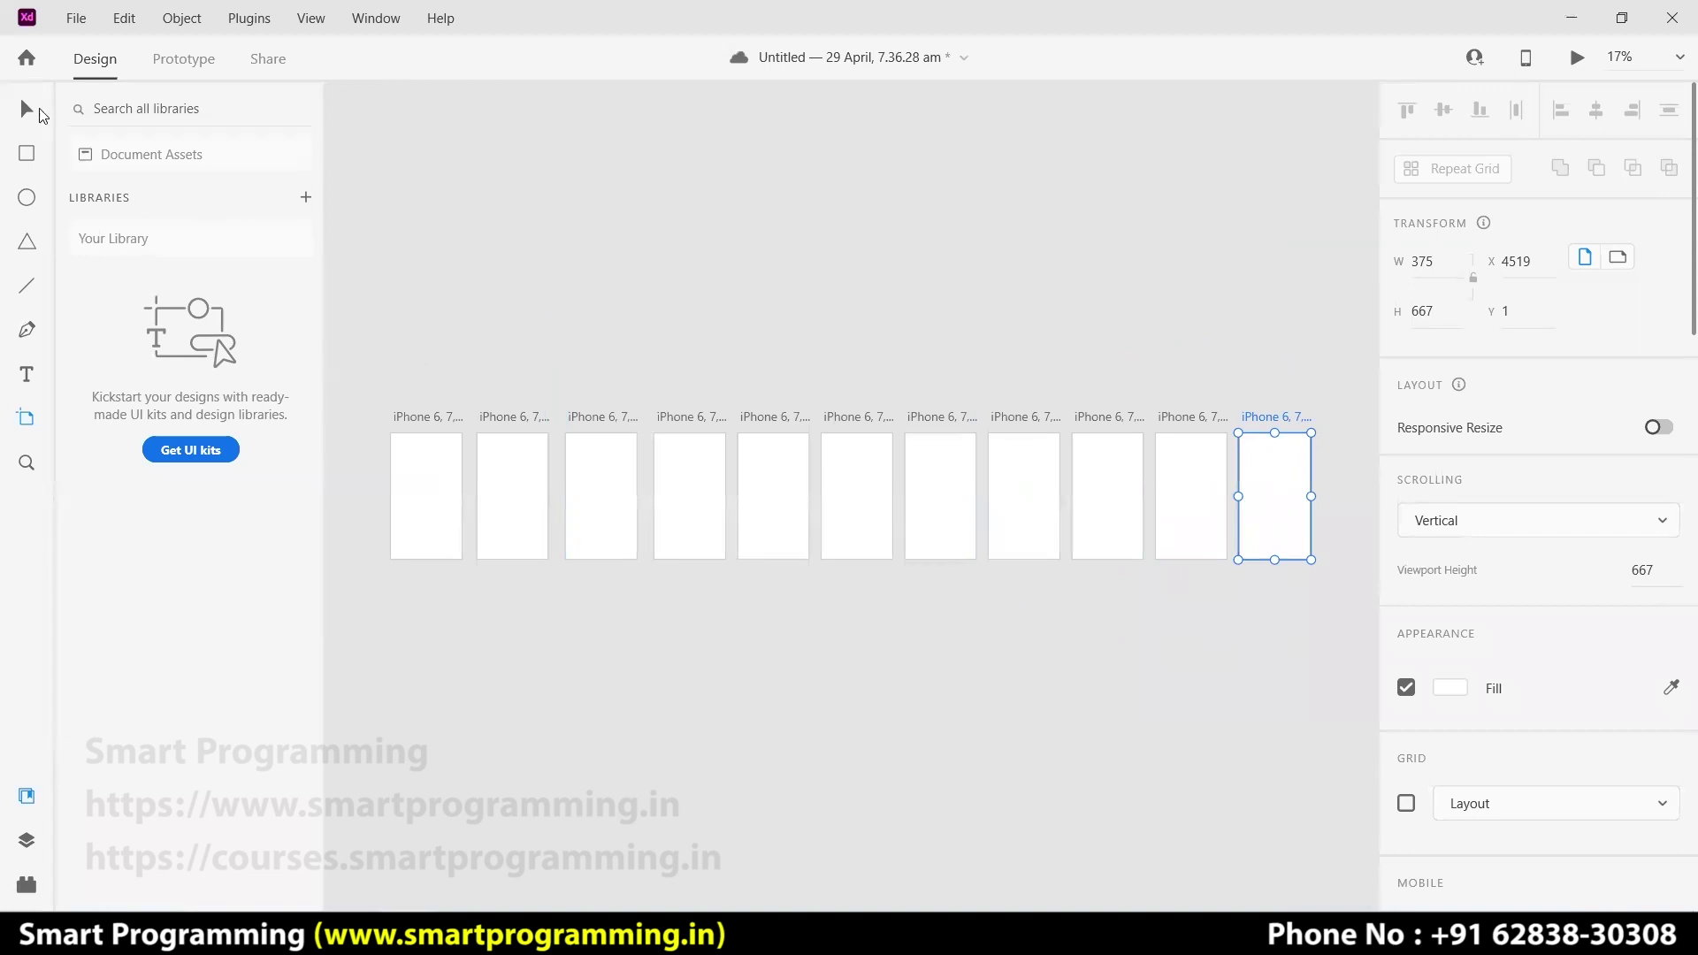
{"action": "left_click", "coordinate": [40, 111]}
{"action": "left_click", "coordinate": [515, 502]}
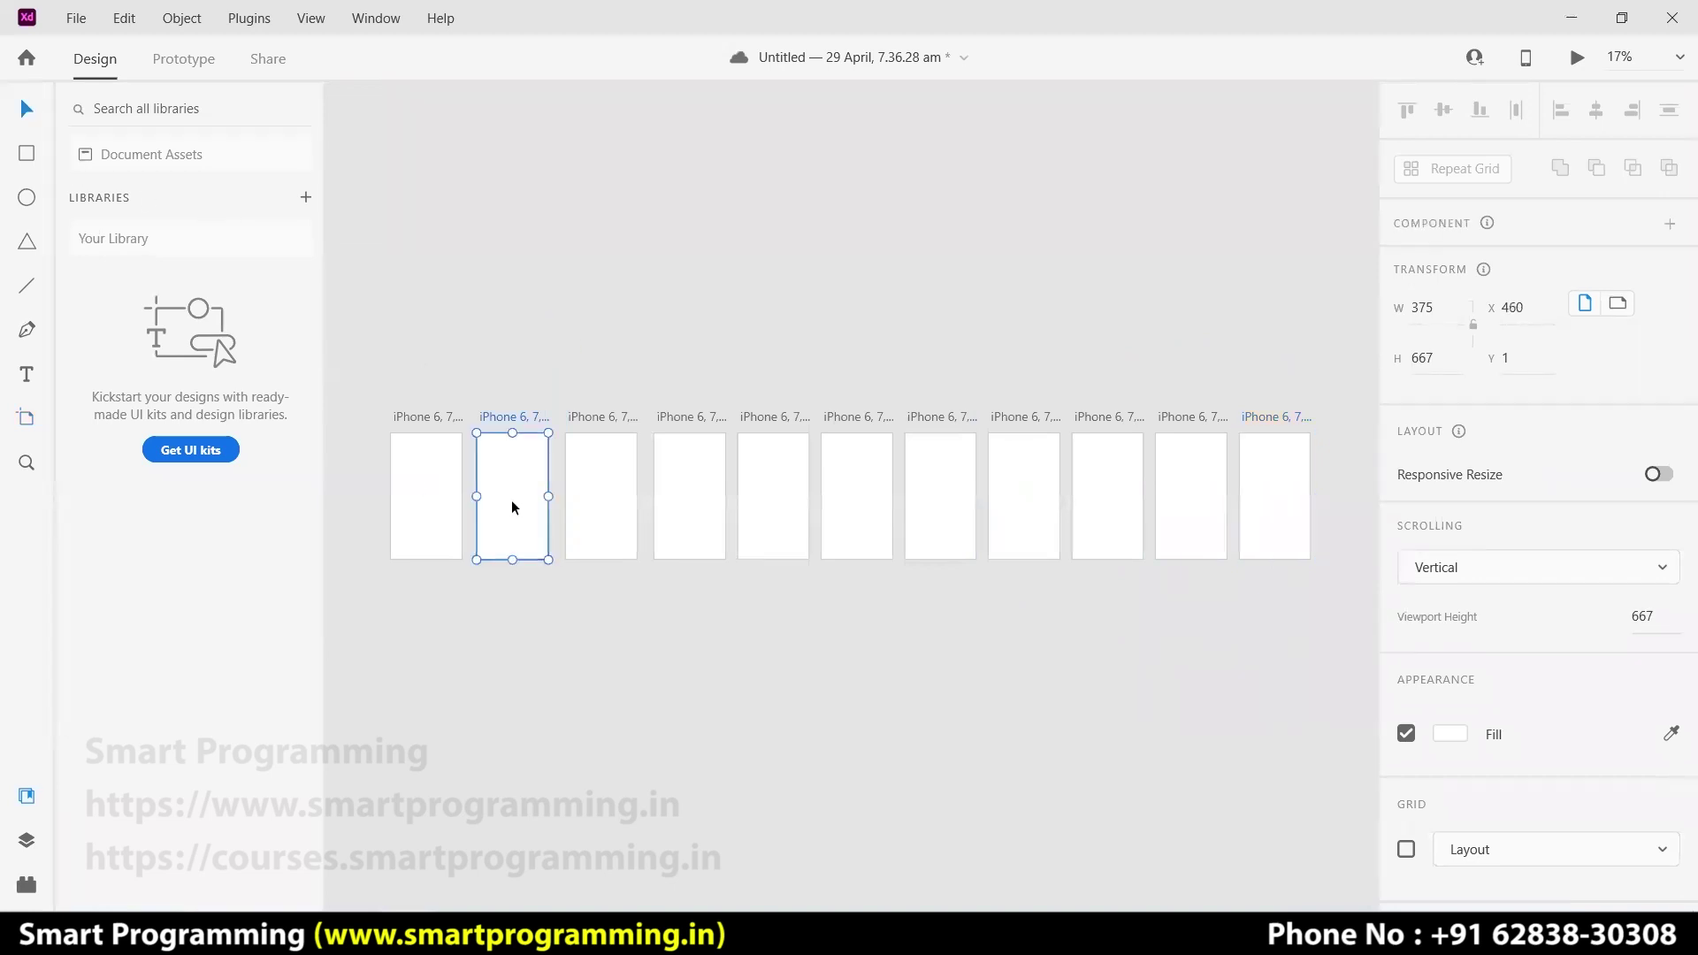
{"action": "left_click", "coordinate": [1263, 507]}
{"action": "left_click", "coordinate": [1194, 502]}
{"action": "key", "text": "Delete"}
{"action": "left_click", "coordinate": [1285, 497]}
{"action": "key", "text": "Delete"}
{"action": "left_click", "coordinate": [1128, 497]}
{"action": "key", "text": "Delete"}
{"action": "left_click", "coordinate": [1021, 502]}
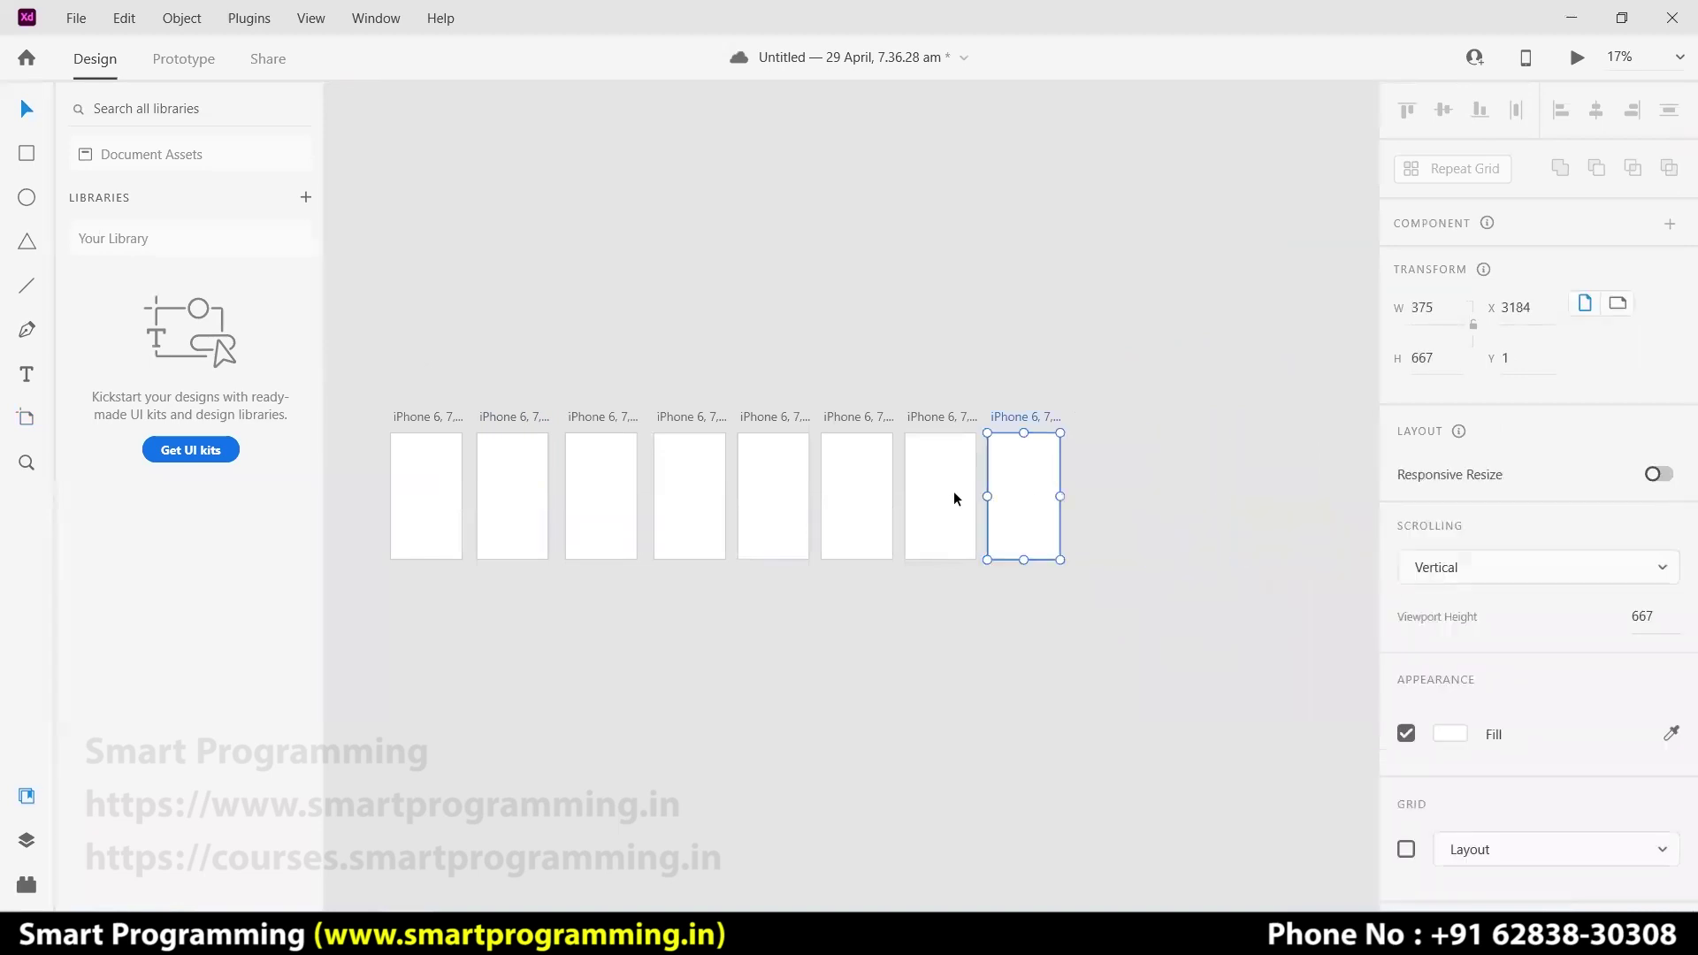
{"action": "key", "text": "Delete"}
{"action": "left_click", "coordinate": [931, 493]}
{"action": "key", "text": "Delete"}
{"action": "left_click", "coordinate": [864, 492]}
{"action": "key", "text": "Delete"}
{"action": "left_click", "coordinate": [775, 492]}
{"action": "key", "text": "Delete"}
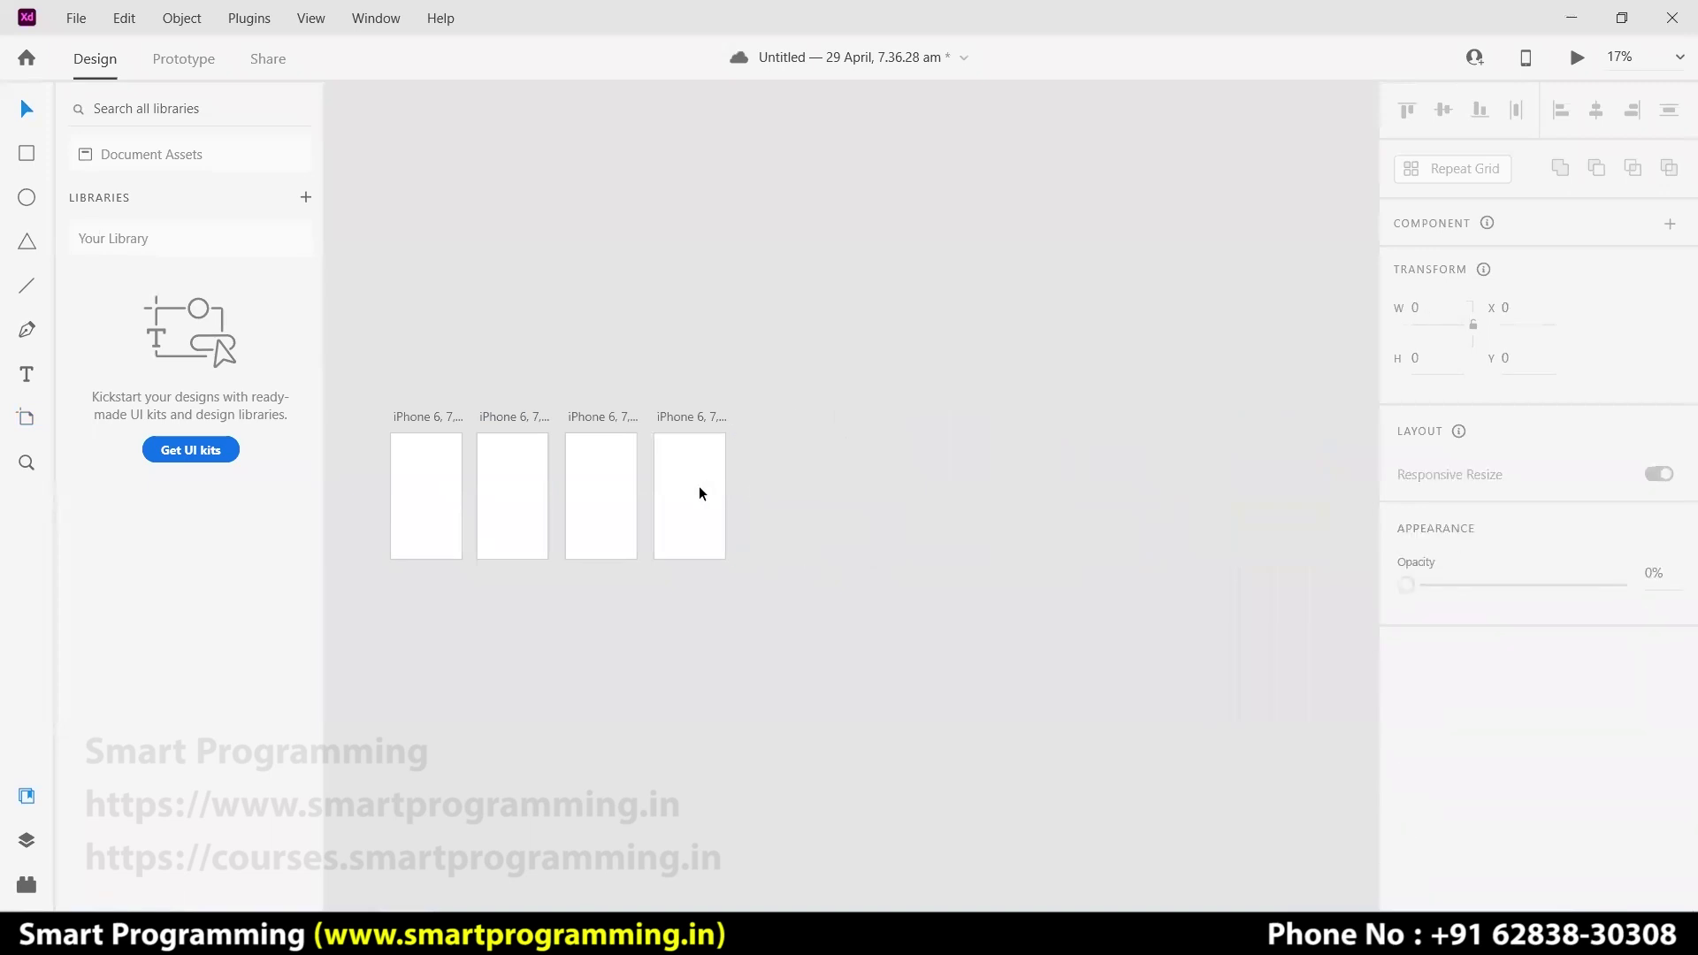
{"action": "left_click", "coordinate": [699, 489]}
{"action": "key", "text": "Delete"}
{"action": "left_click", "coordinate": [618, 490]}
{"action": "key", "text": "Delete"}
{"action": "left_click", "coordinate": [518, 488]}
{"action": "key", "text": "Delete"}
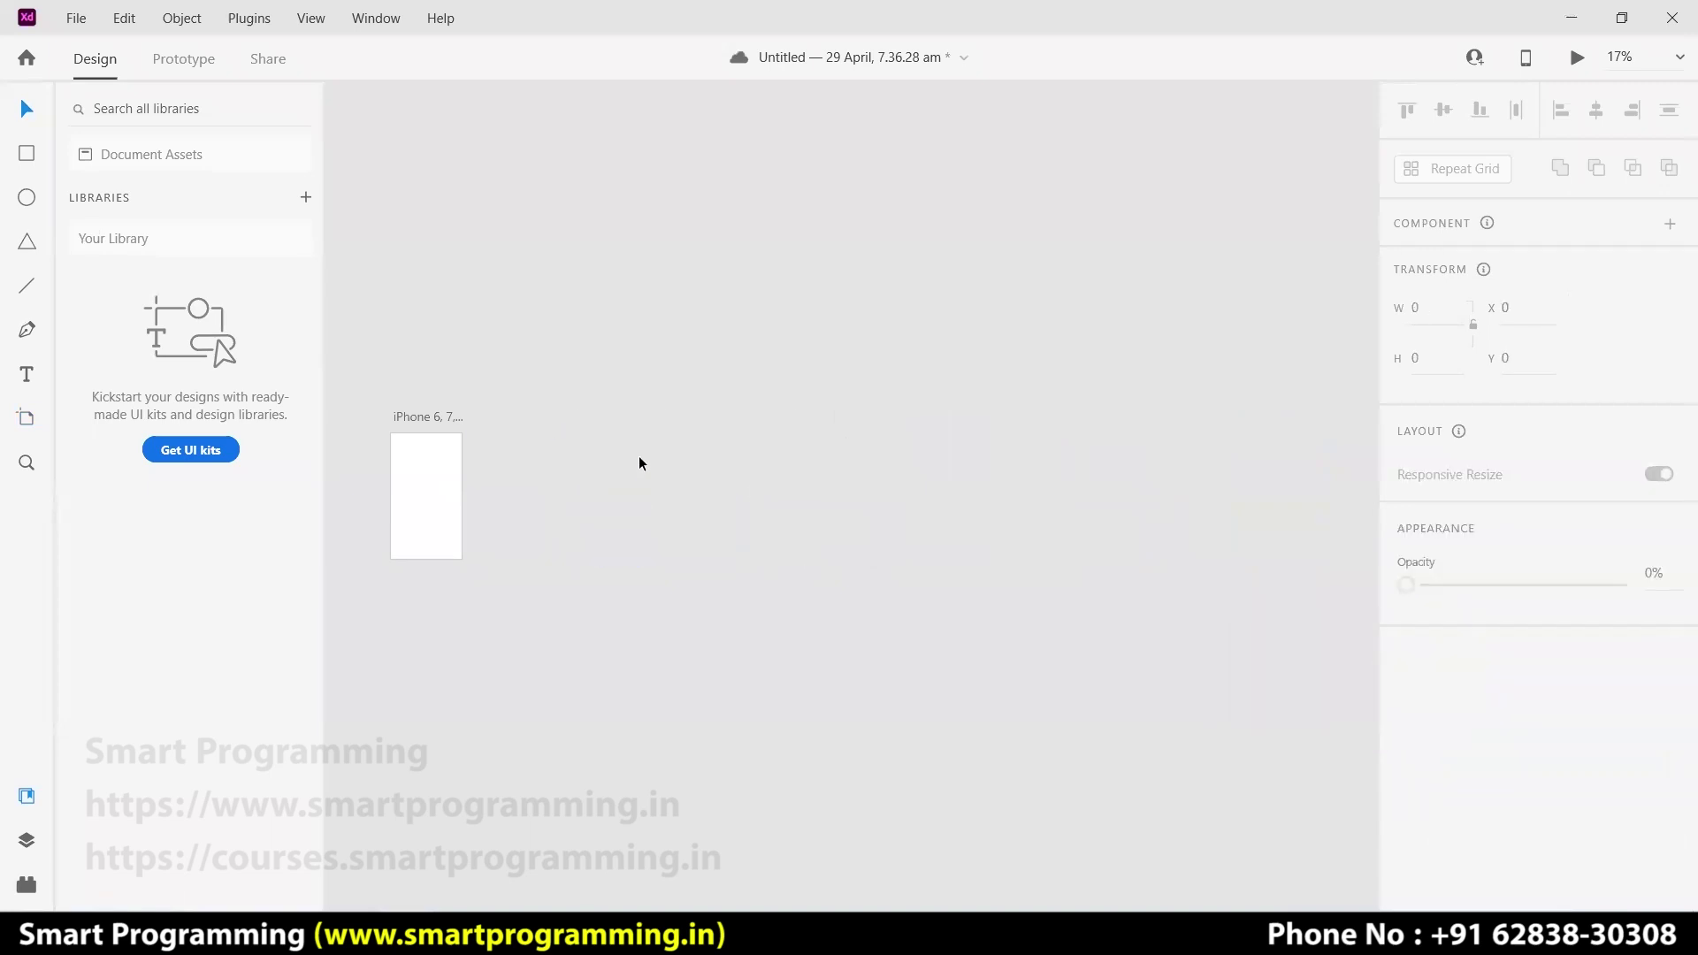
- Rename the remaining artboard as Login
{"action": "key", "text": "ctrl+0"}
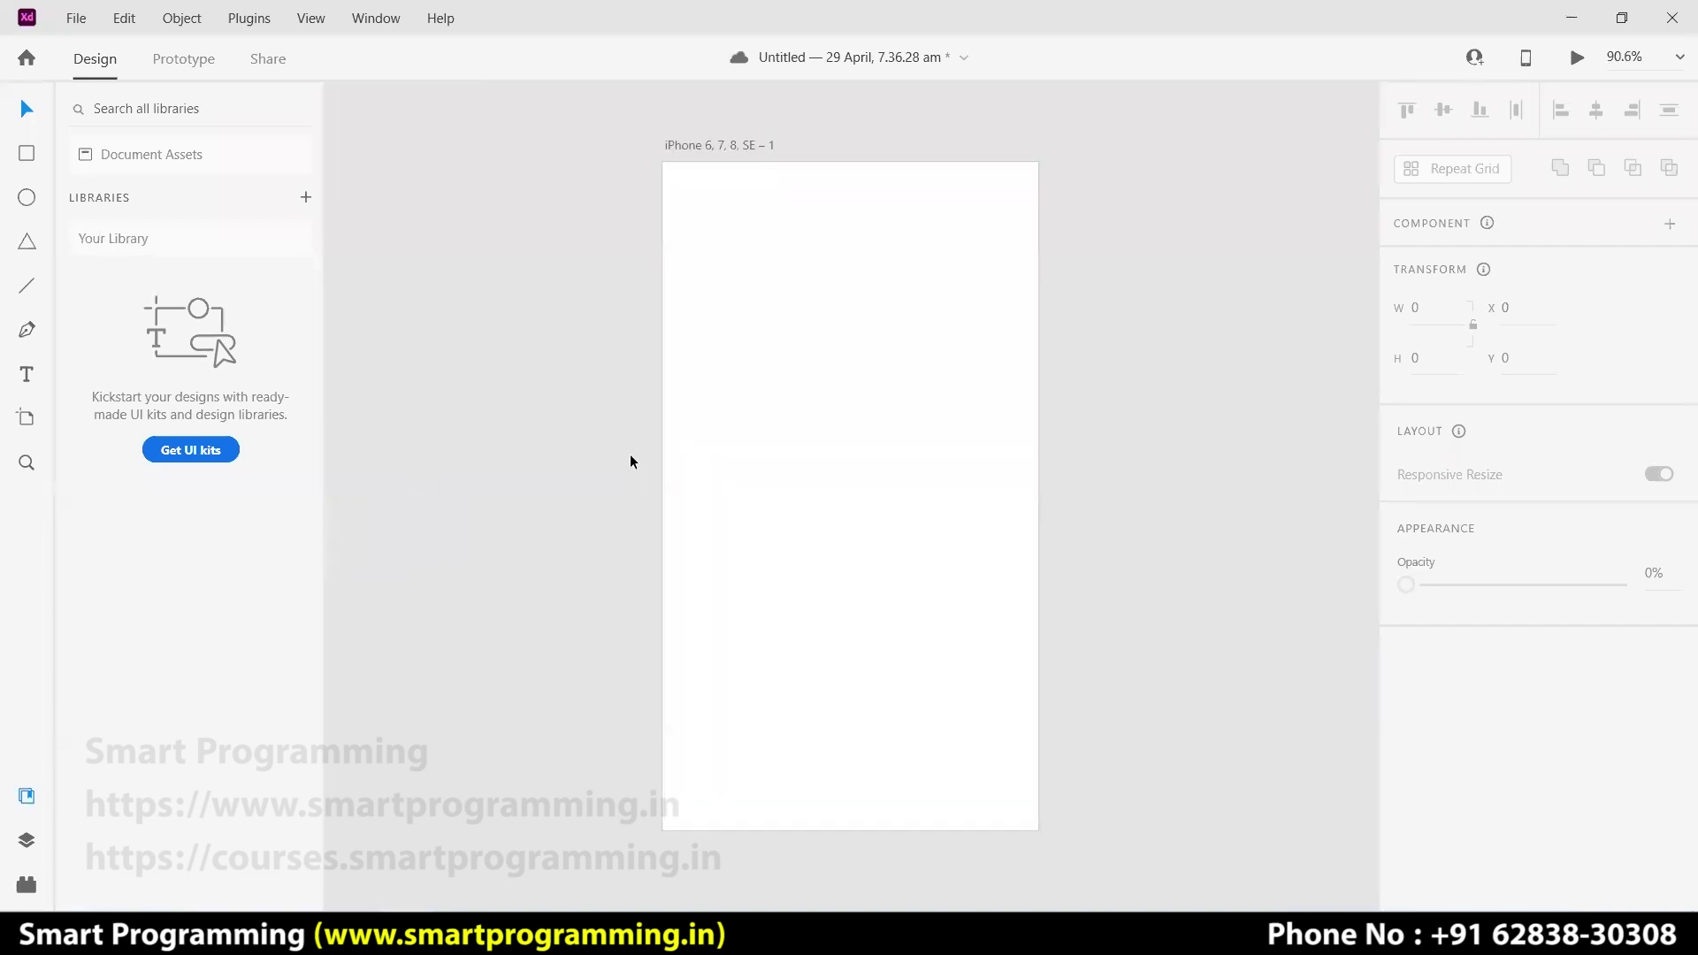
{"action": "key", "text": "ctrl+minus"}
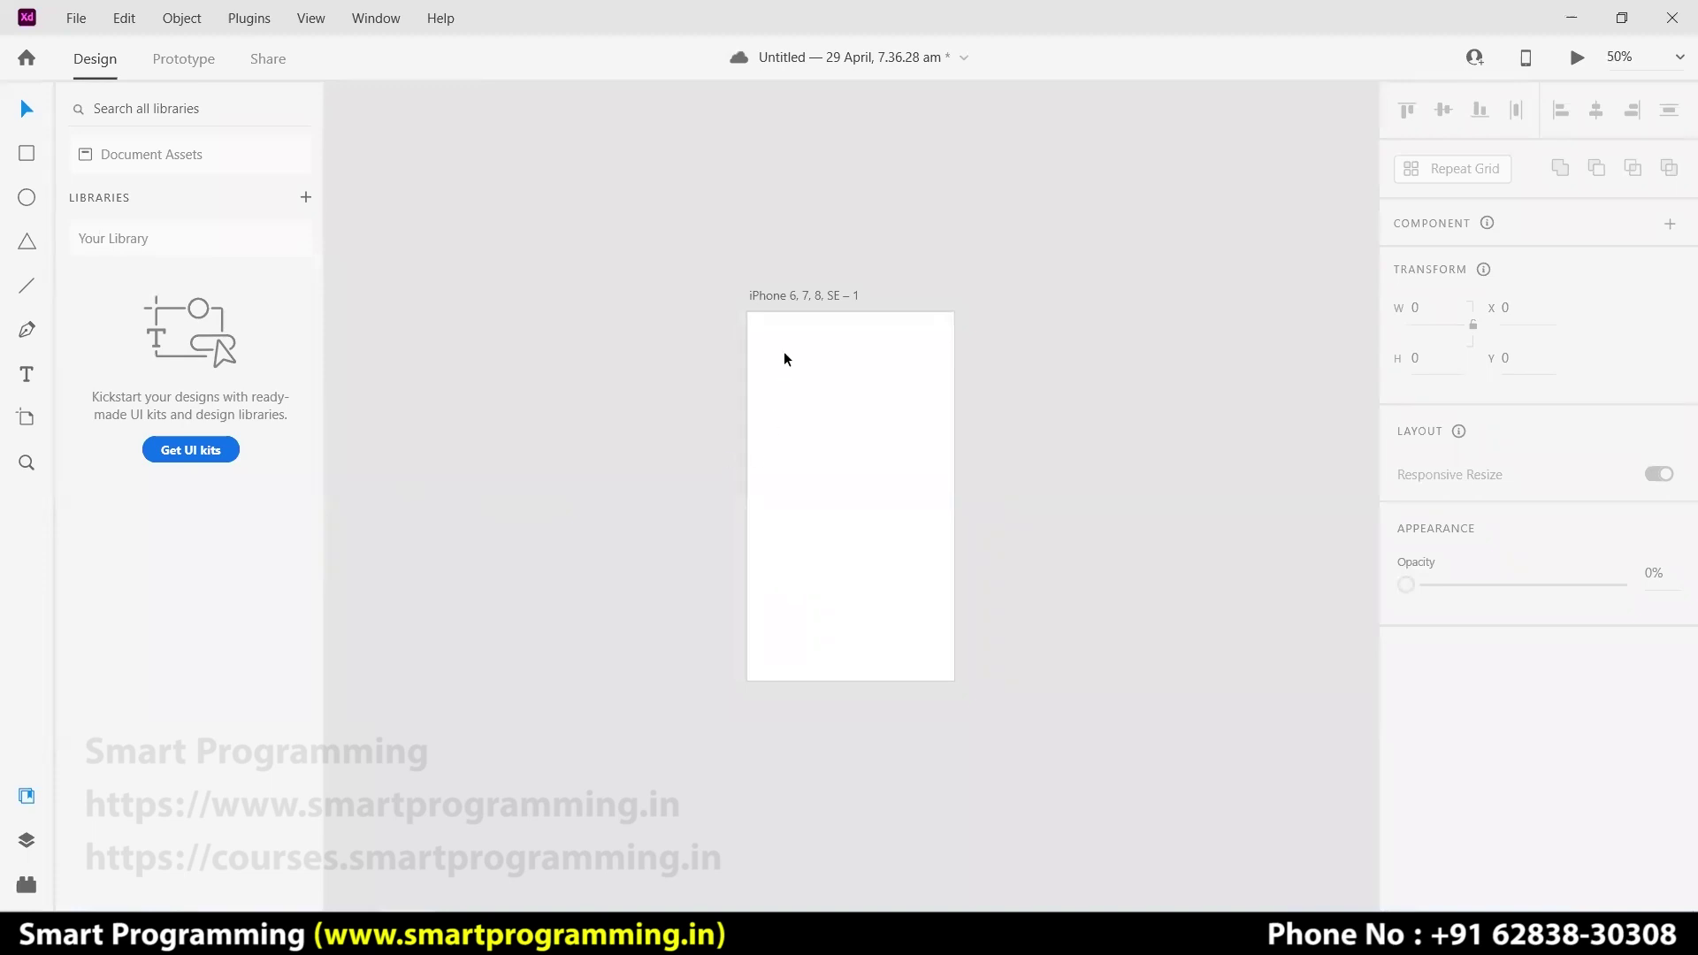
{"action": "left_click", "coordinate": [777, 300]}
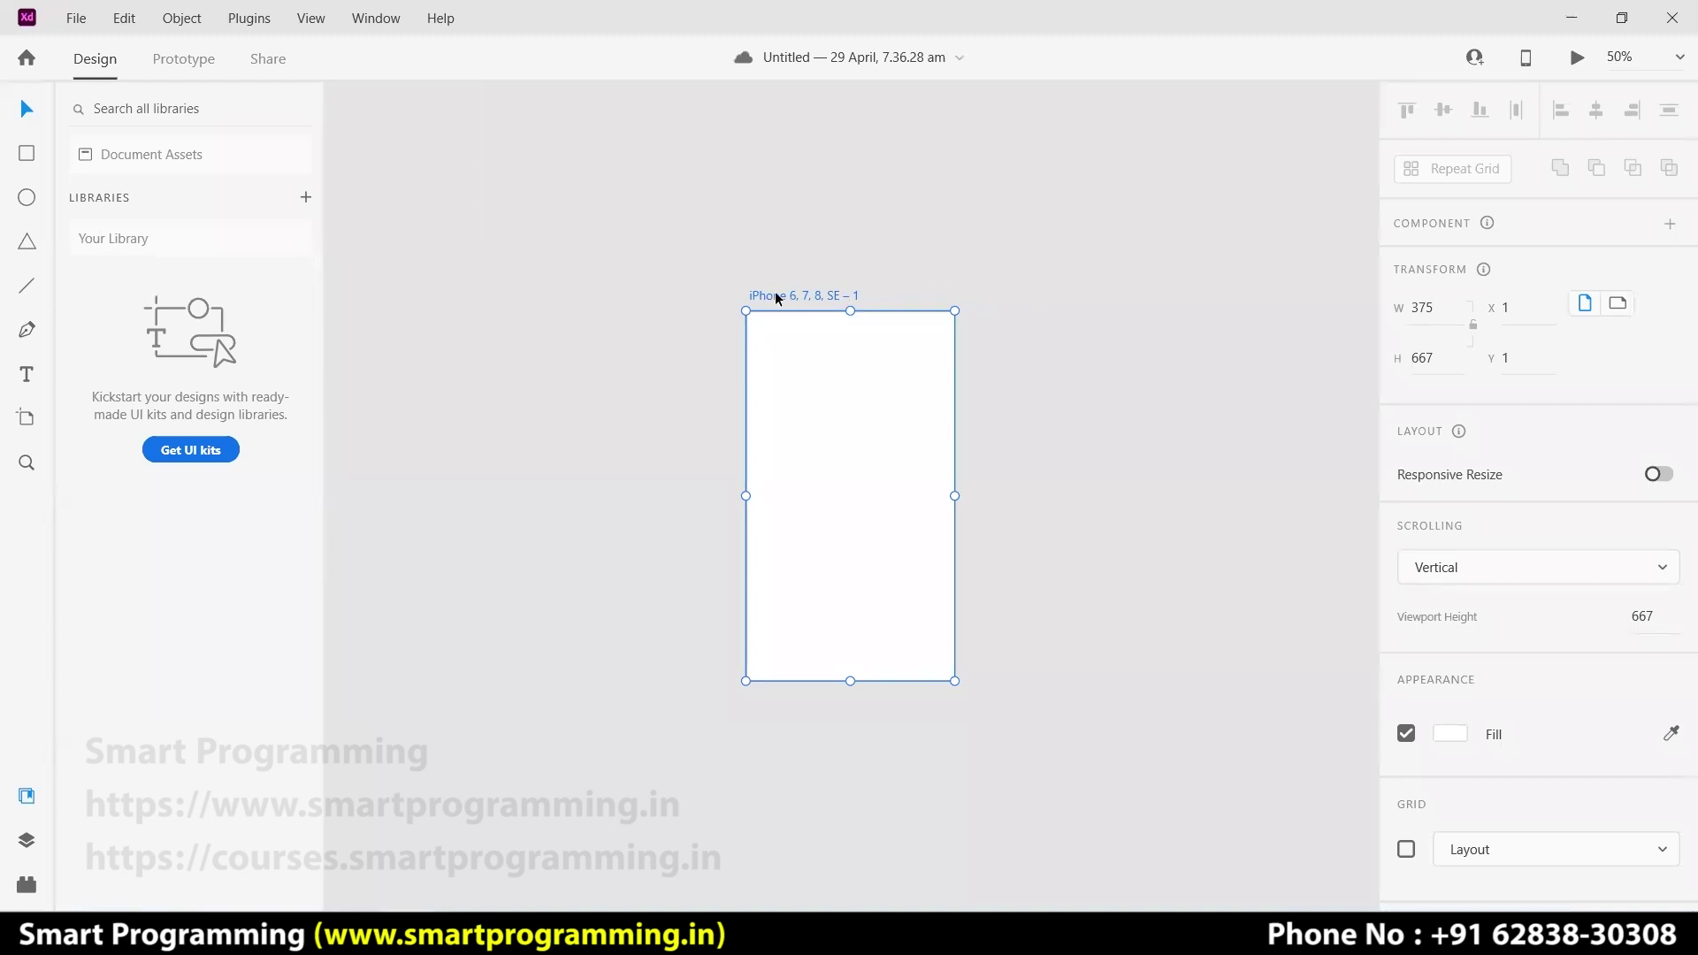
{"action": "double_click", "coordinate": [776, 295]}
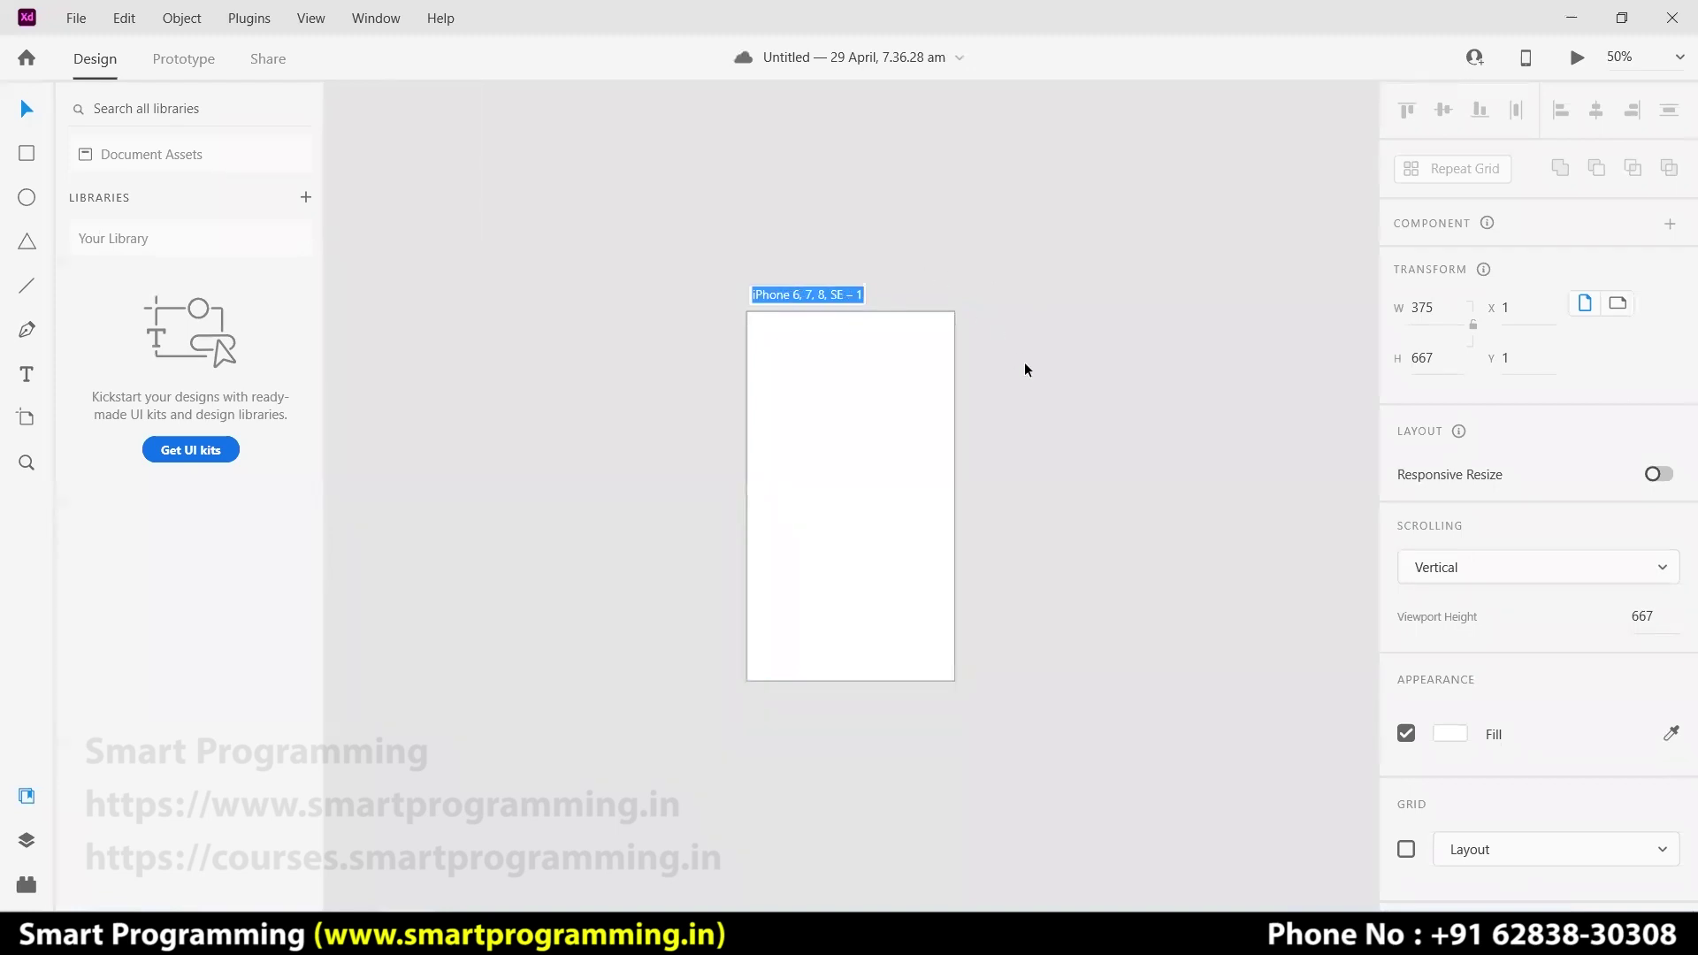
{"action": "type", "text": "Login"}
{"action": "key", "text": "Return"}
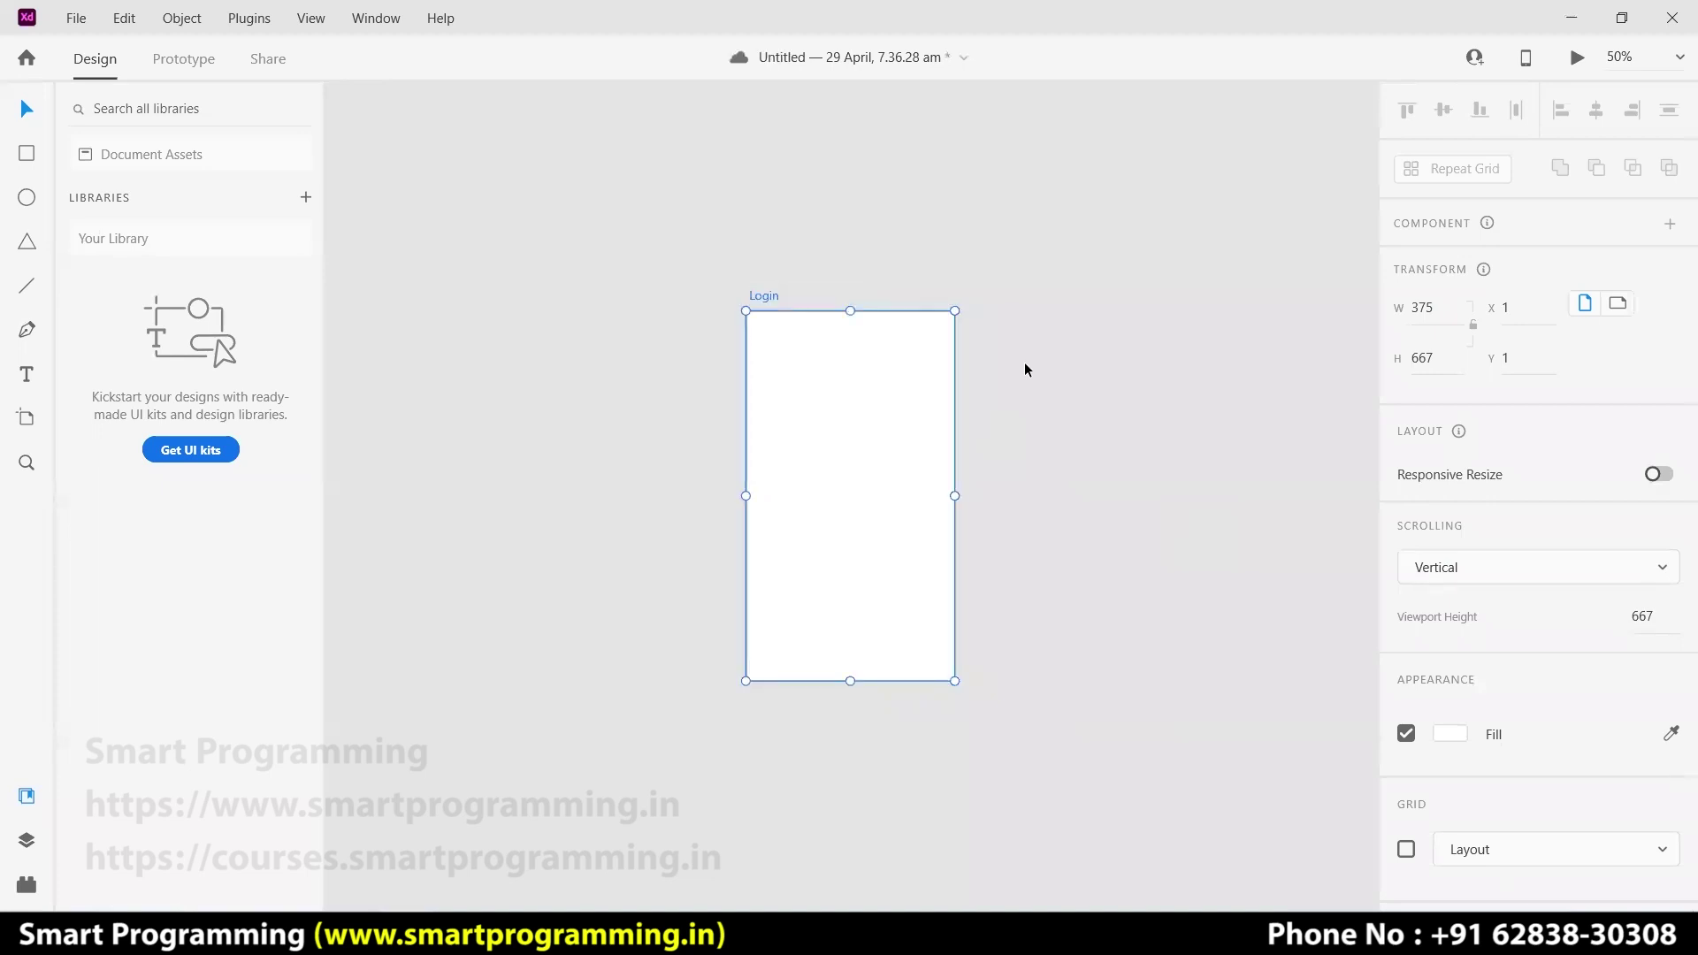
- Add a second 375 x 667 artboard beside Login at X 446, Y 1, and return to the Select tool
{"action": "left_click", "coordinate": [27, 418]}
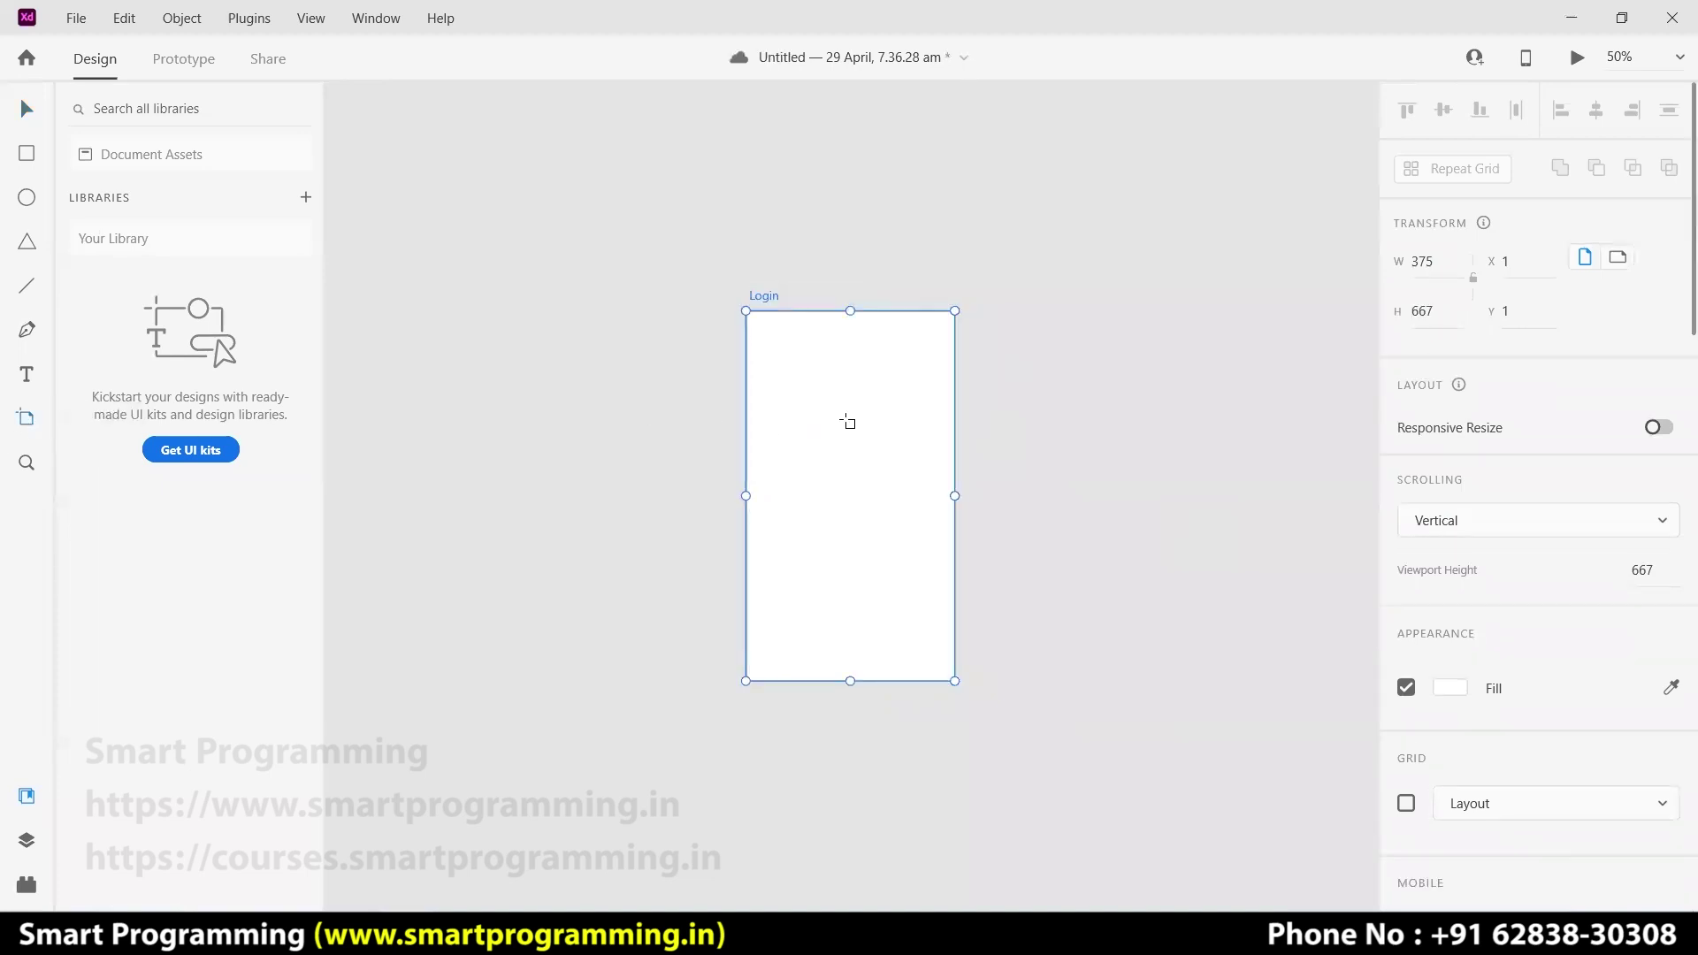
{"action": "left_click", "coordinate": [997, 311]}
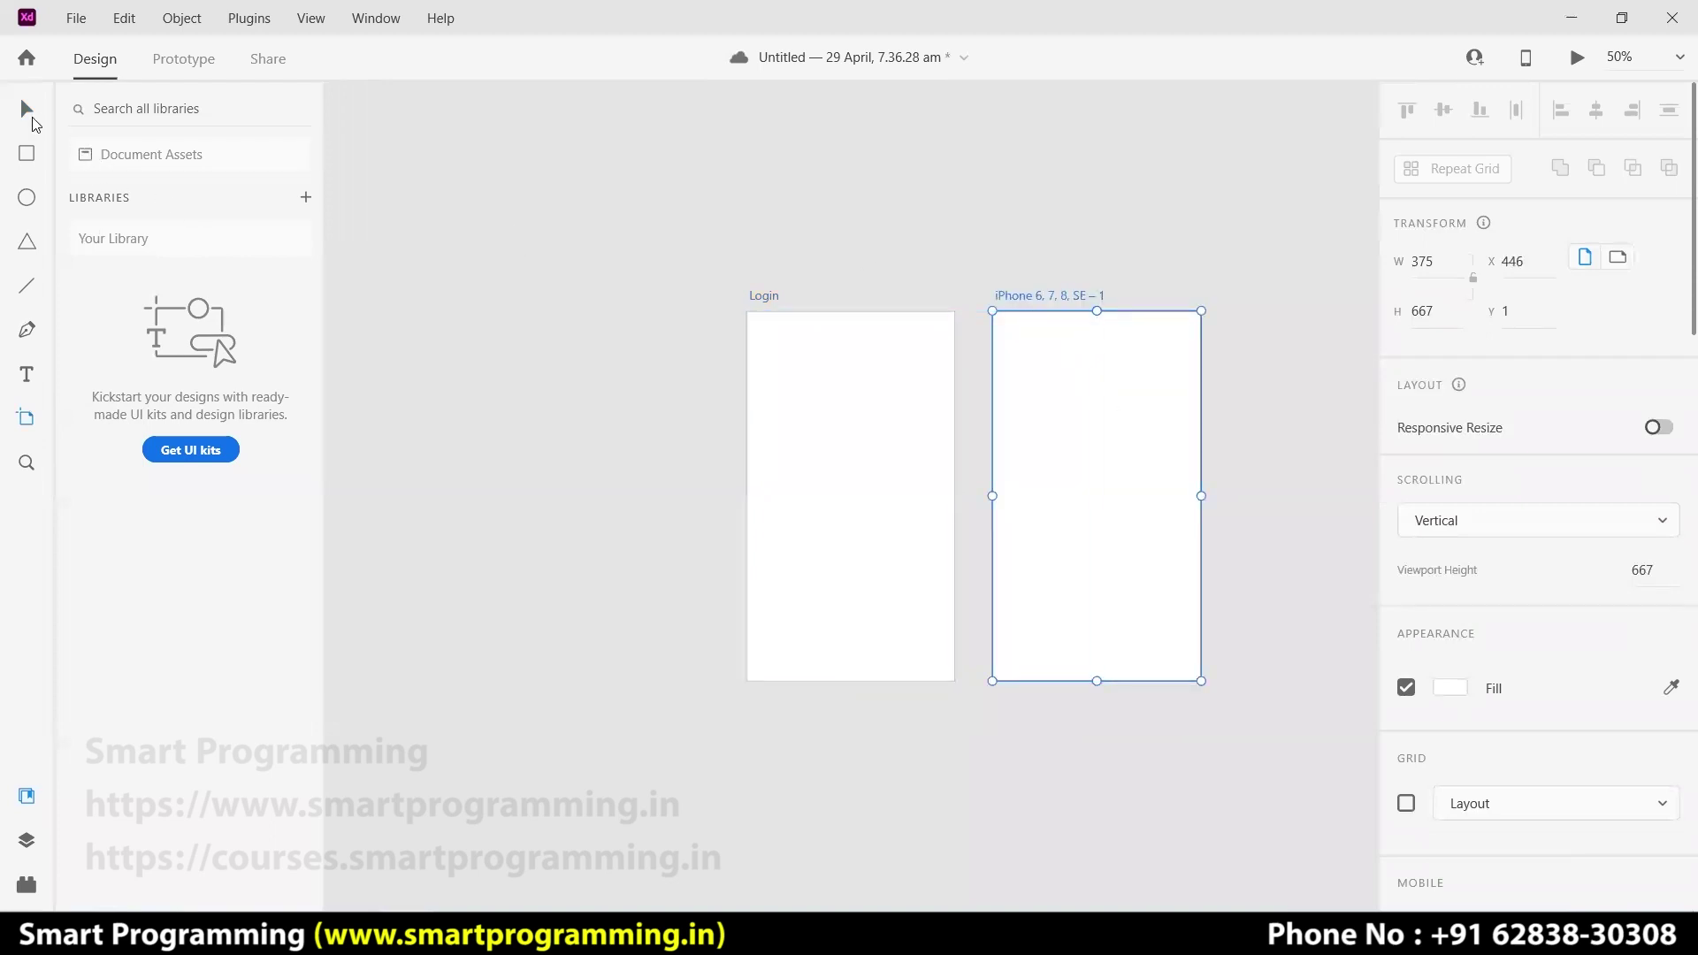
{"action": "left_click", "coordinate": [28, 110]}
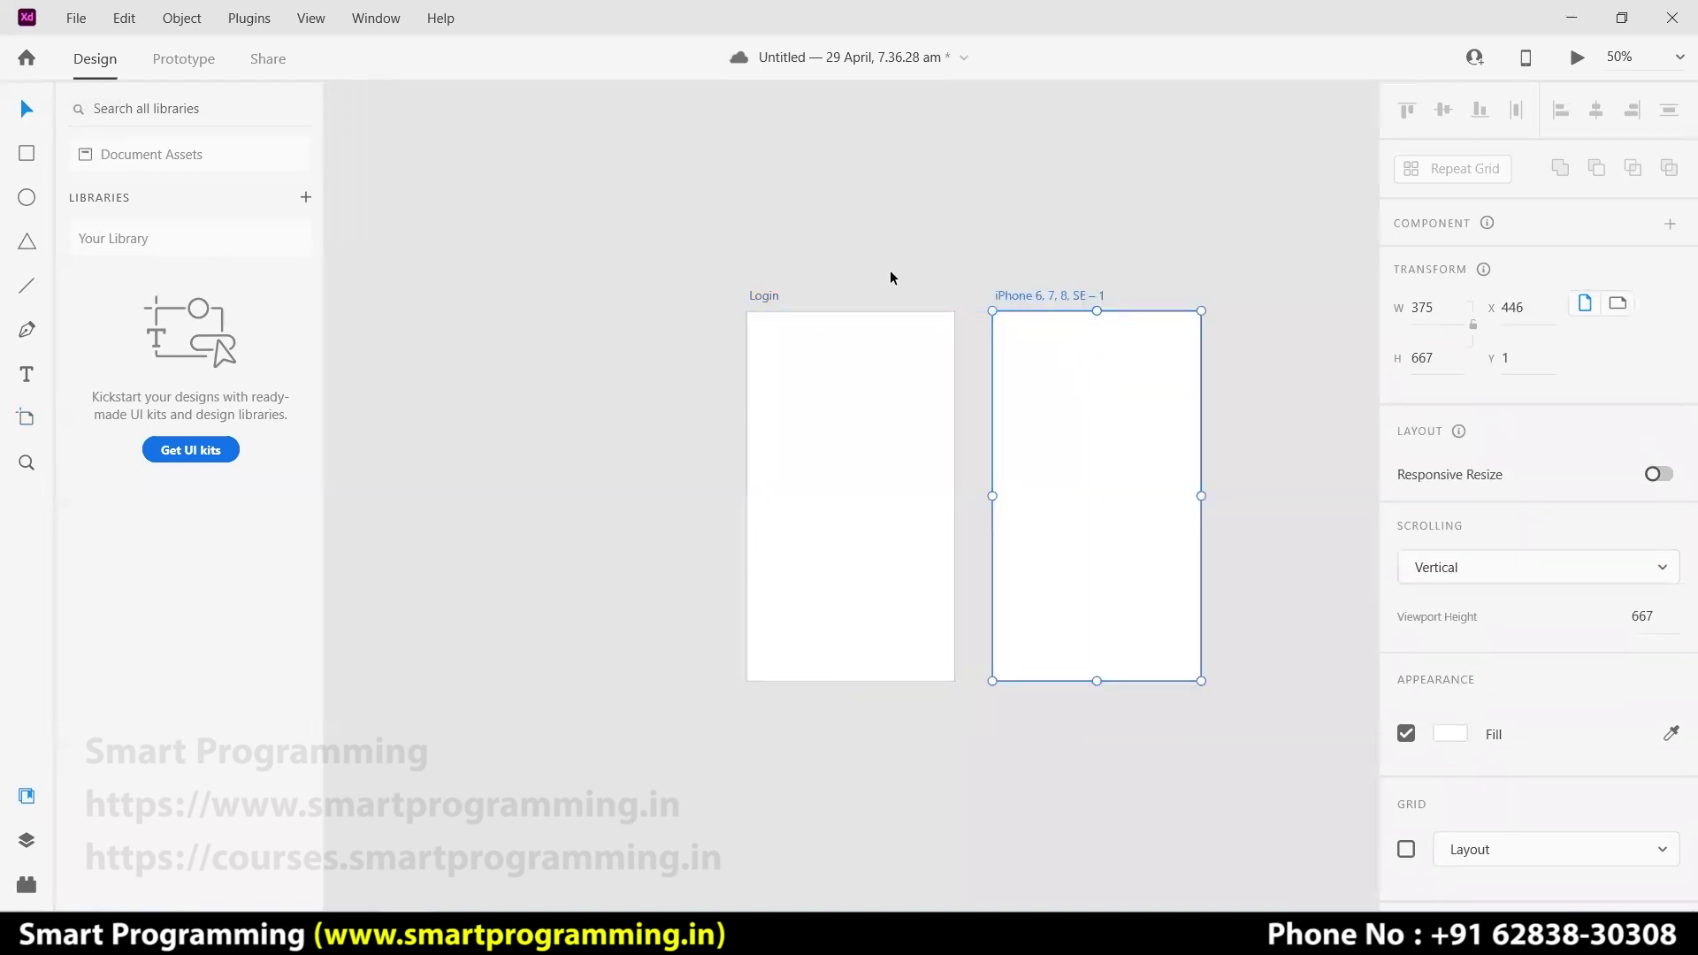
- Rename the second artboard as Home
{"action": "double_click", "coordinate": [1052, 296]}
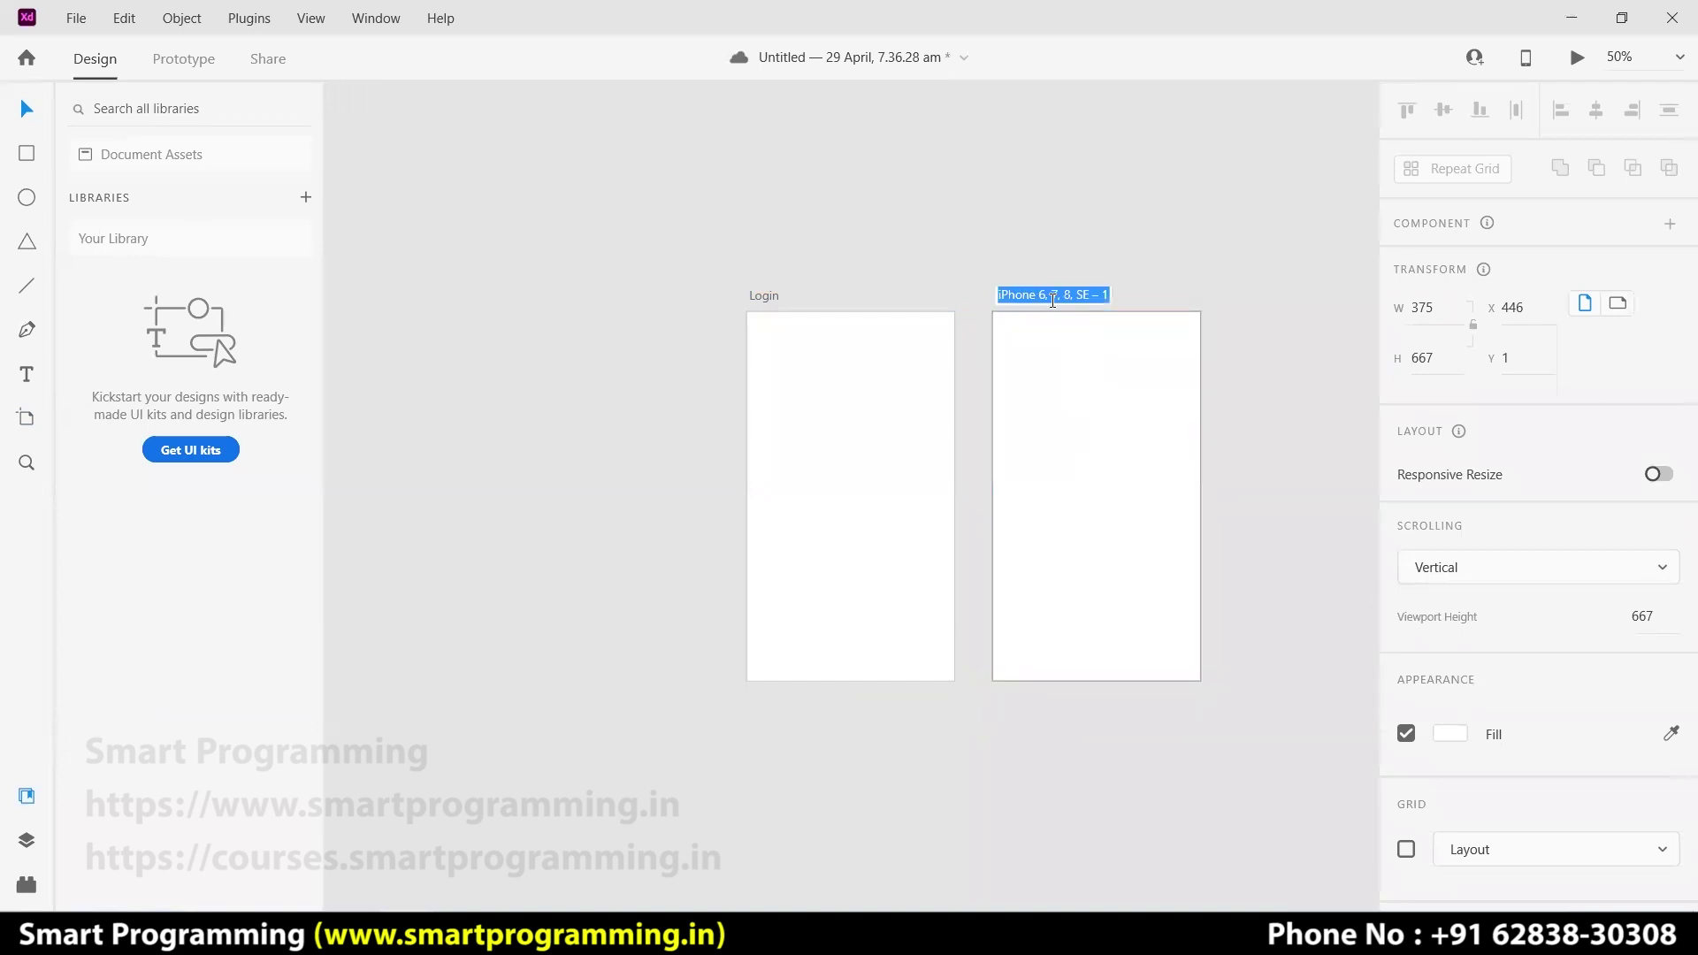
{"action": "type", "text": "Home Scre"}
{"action": "key", "text": "BackSpace"}
{"action": "key", "text": "BackSpace"}
{"action": "key", "text": "BackSpace"}
{"action": "key", "text": "BackSpace"}
{"action": "key", "text": "BackSpace"}
{"action": "key", "text": "Return"}
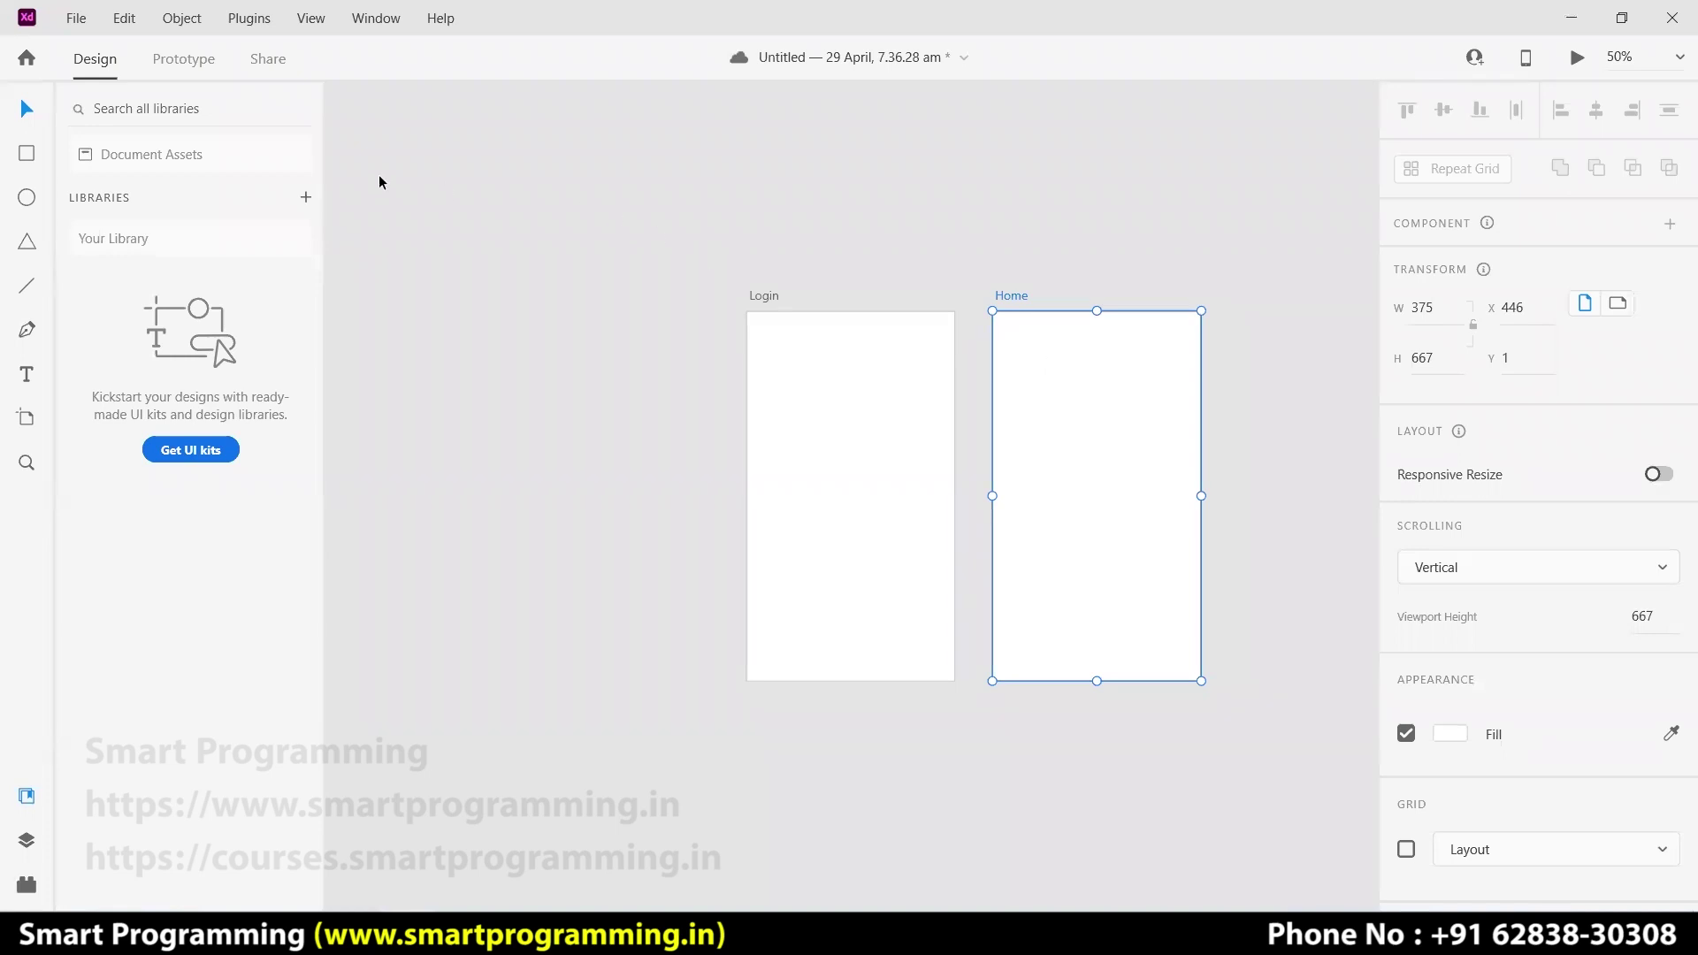
- Save the document and delete the Home artboard
{"action": "key", "text": "ctrl+s"}
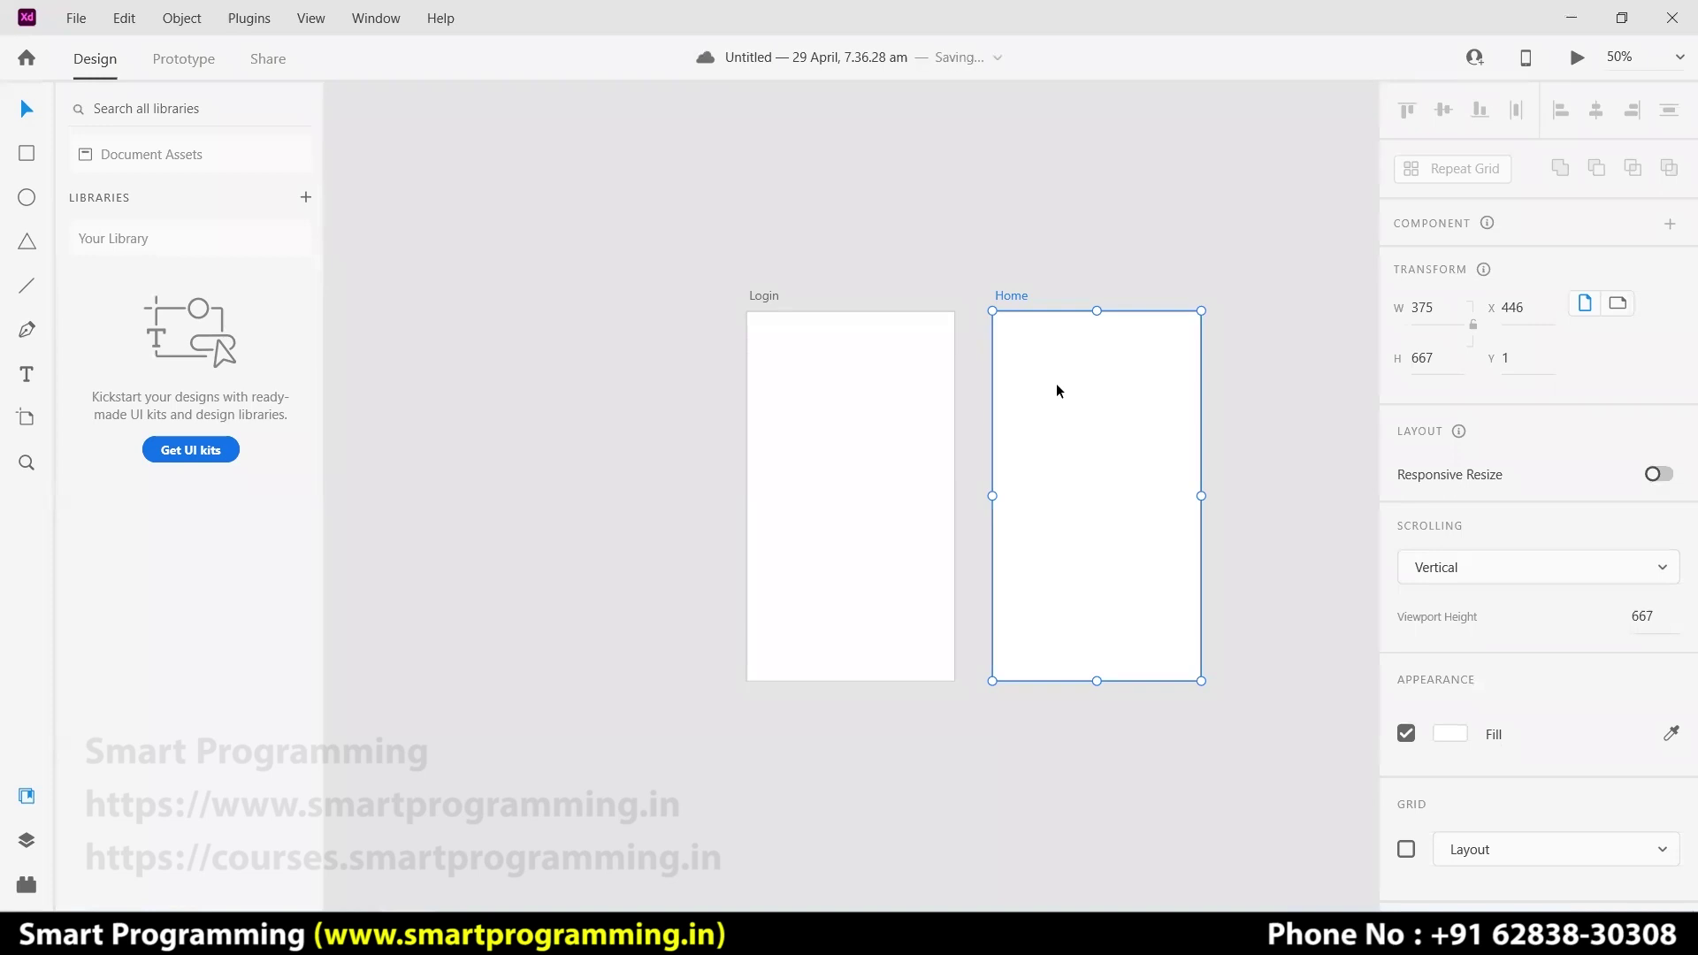
{"action": "key", "text": "Delete"}
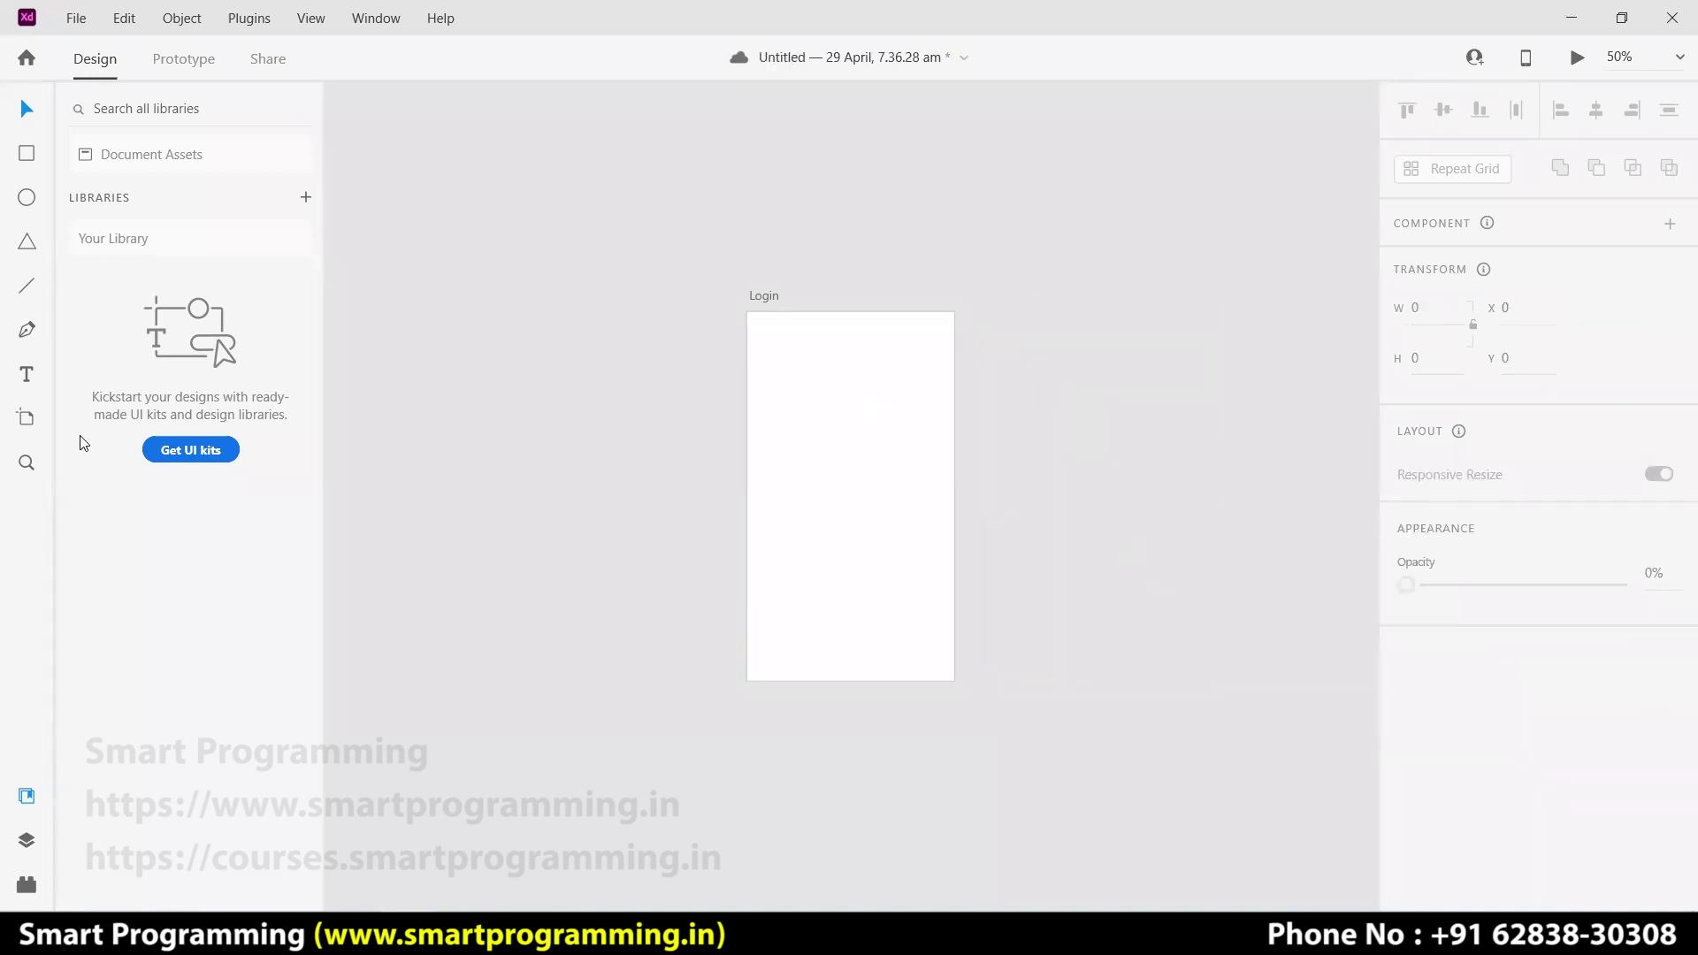
- Add a new 375 x 667 artboard beside Login at X 446, Y 1, return to the Select tool, and save the document
{"action": "left_click", "coordinate": [24, 415]}
{"action": "left_click", "coordinate": [1090, 363]}
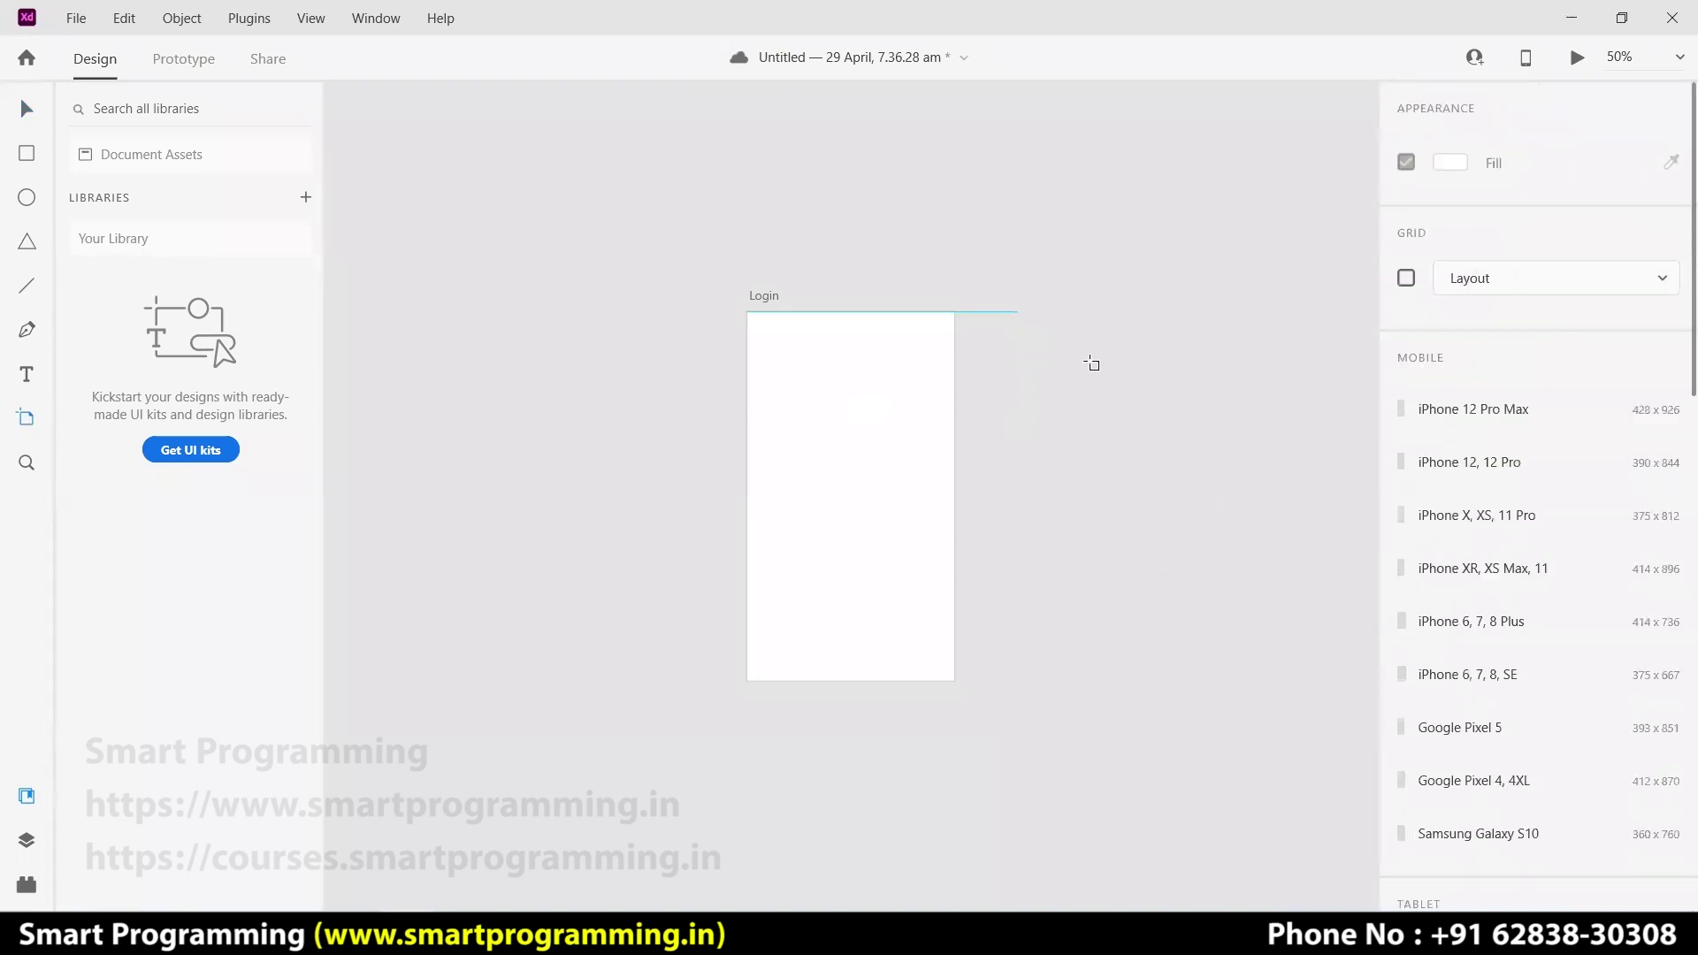
{"action": "key", "text": "v"}
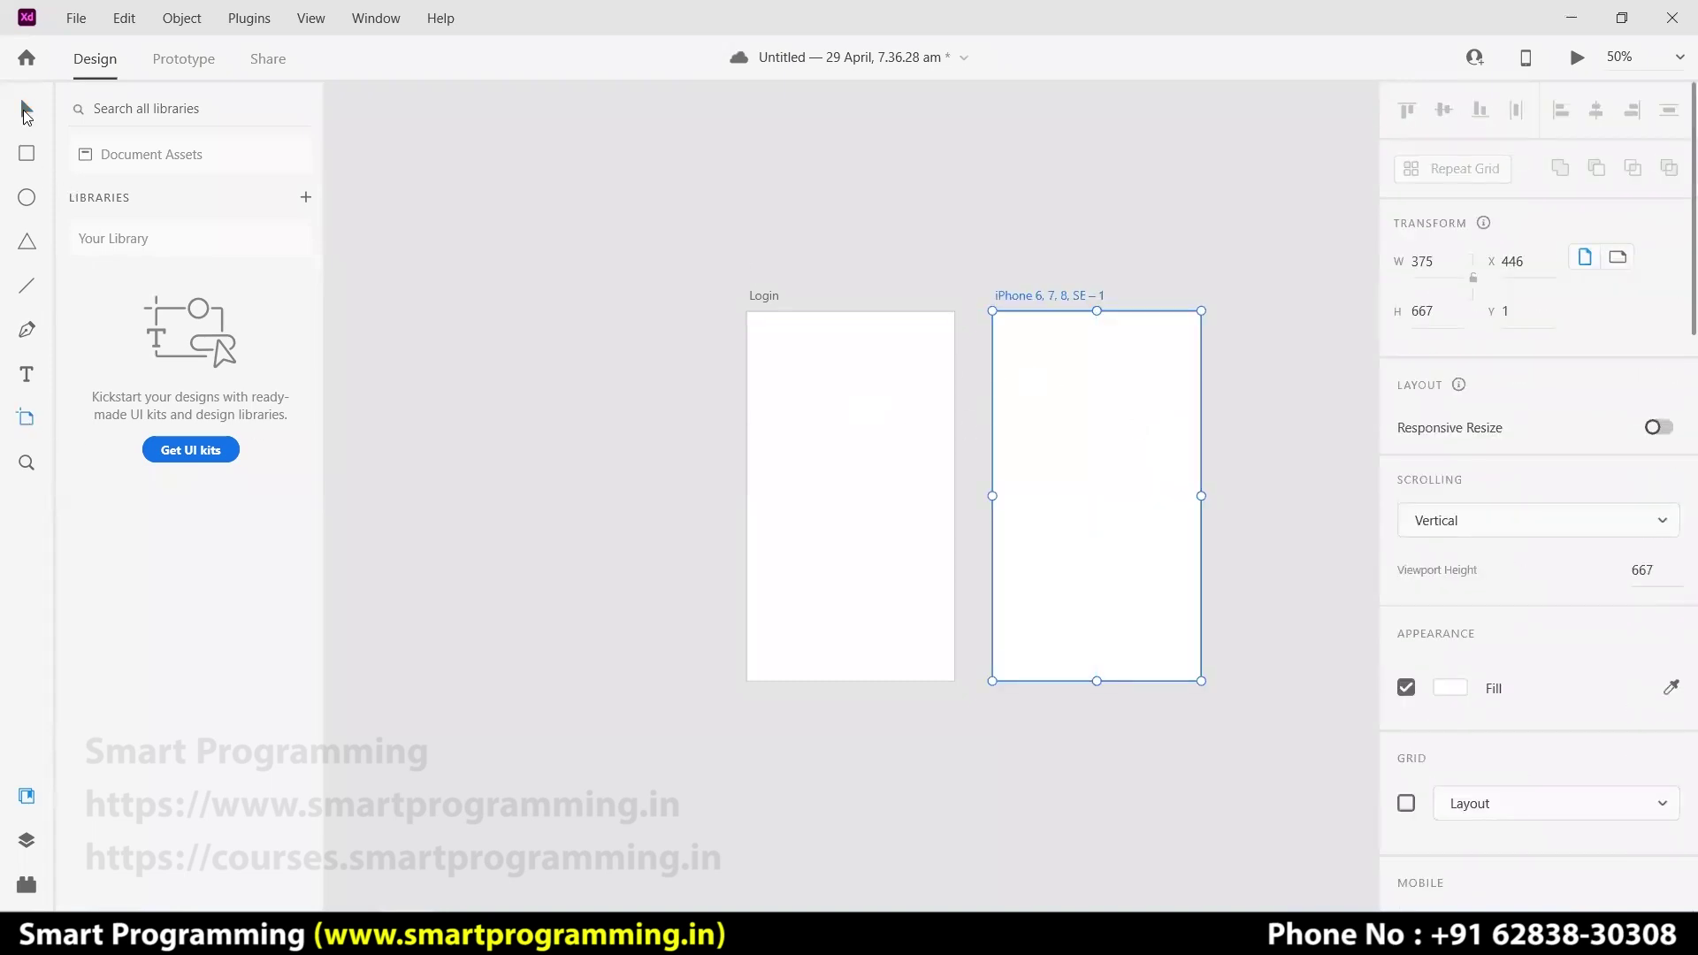
{"action": "key", "text": "Escape"}
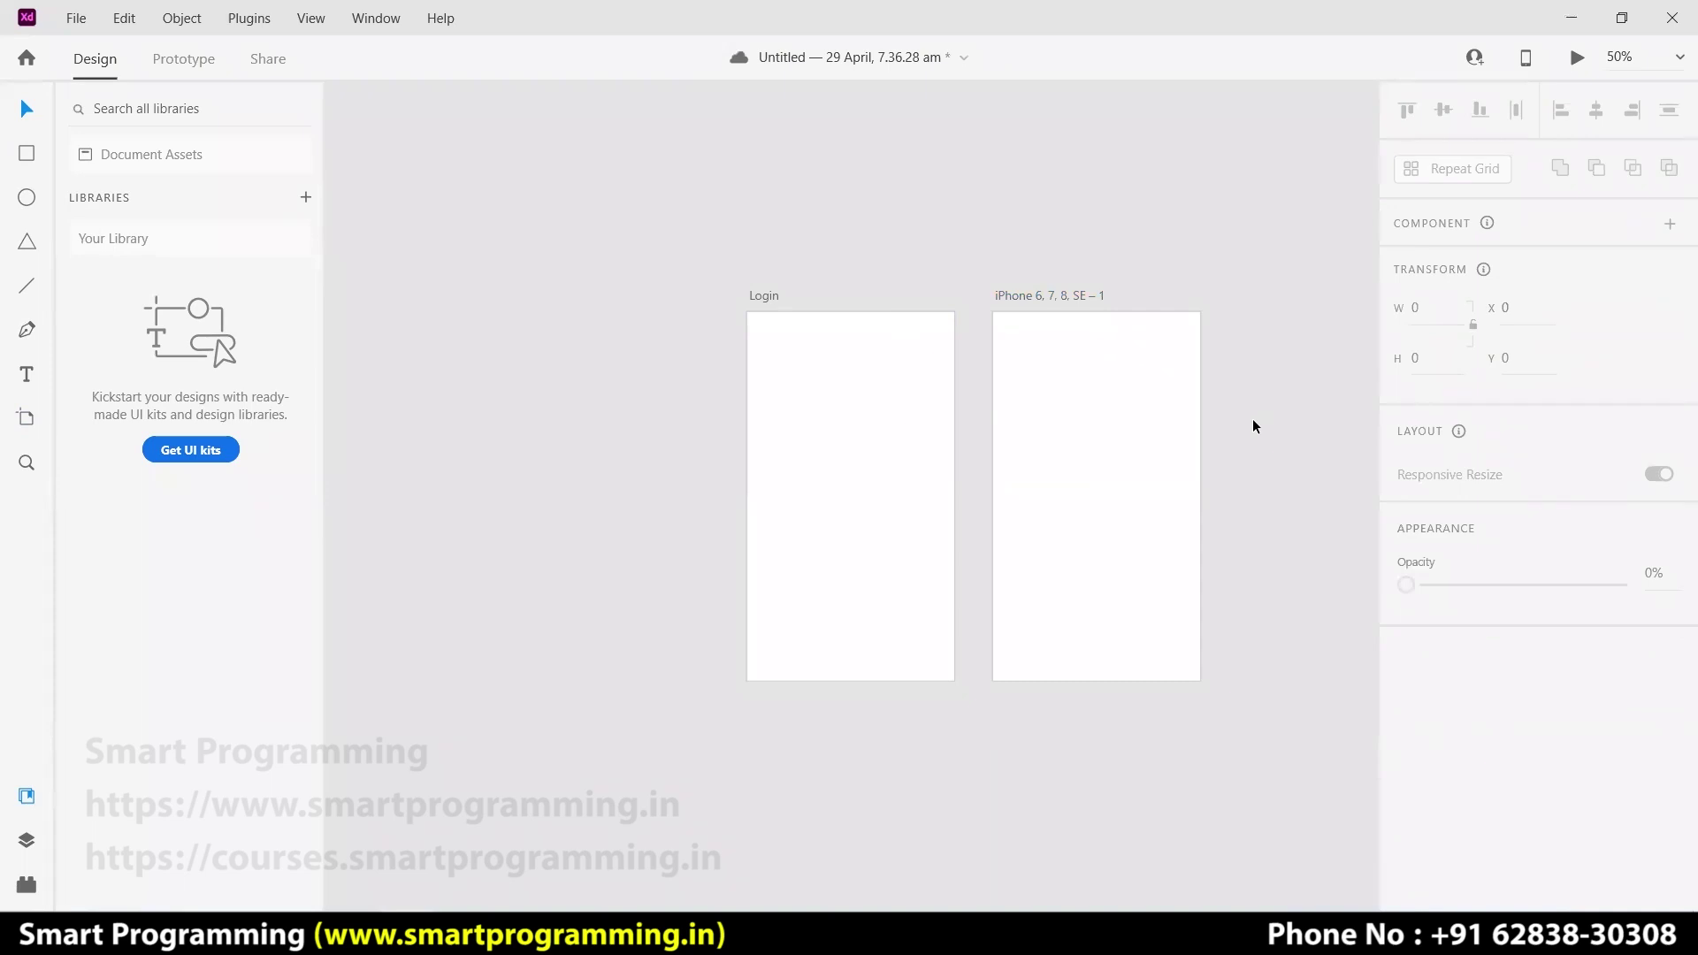
{"action": "key", "text": "ctrl+0"}
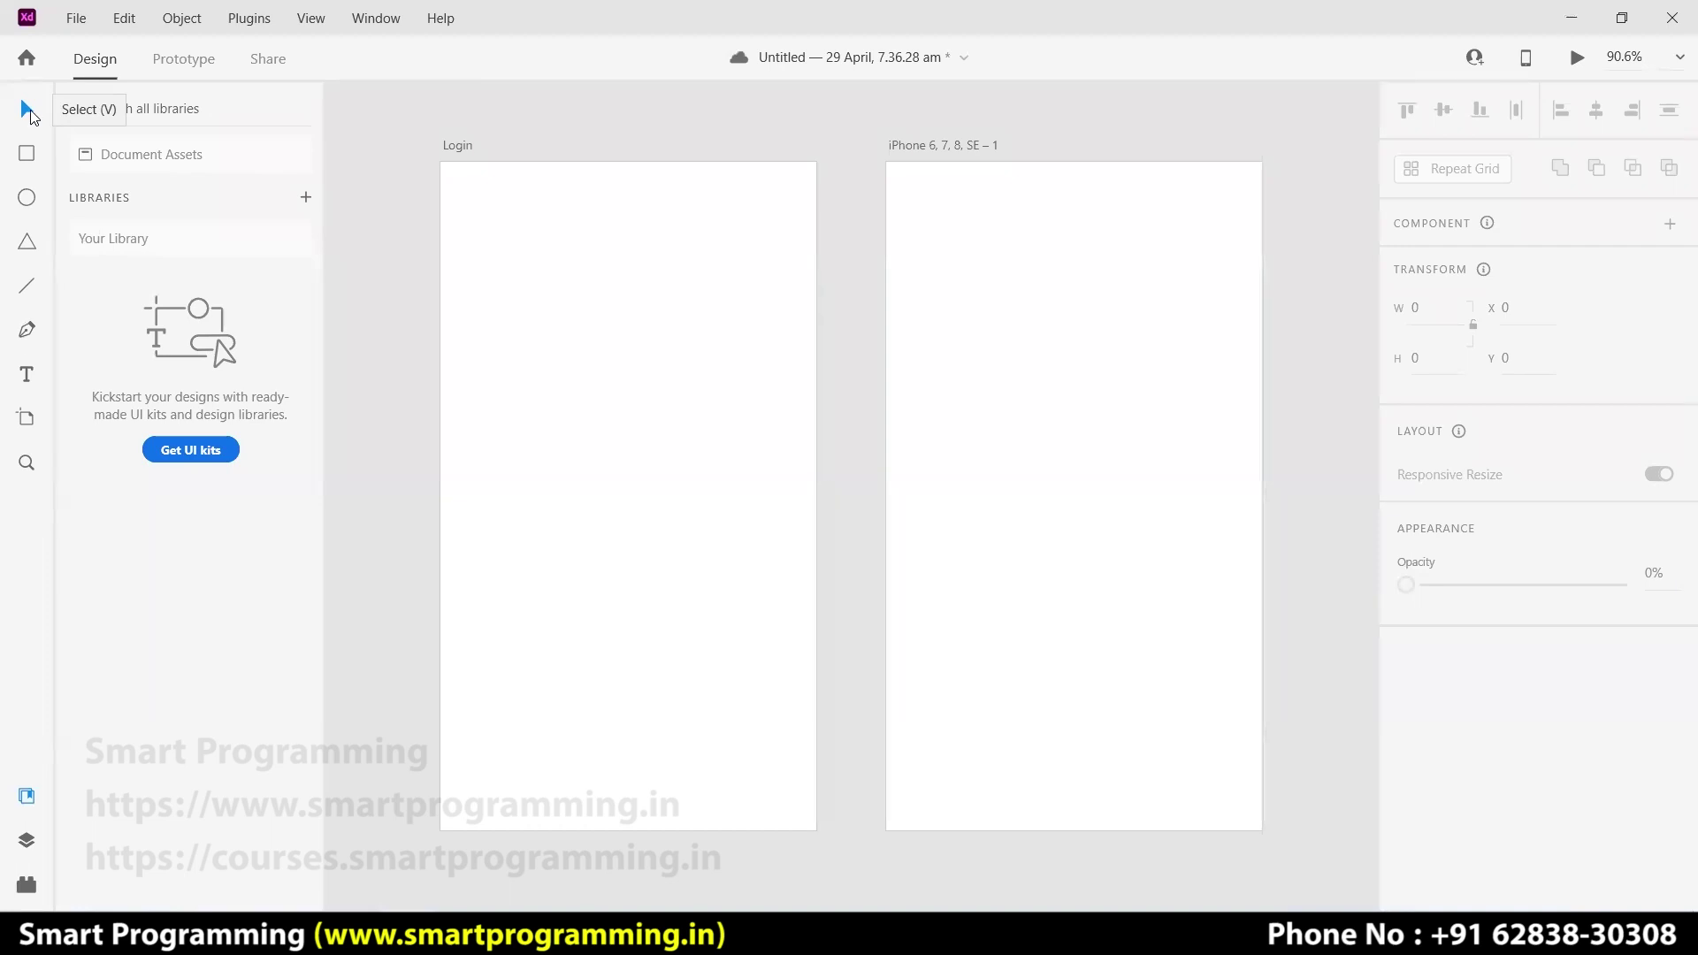
{"action": "key", "text": "ctrl+s"}
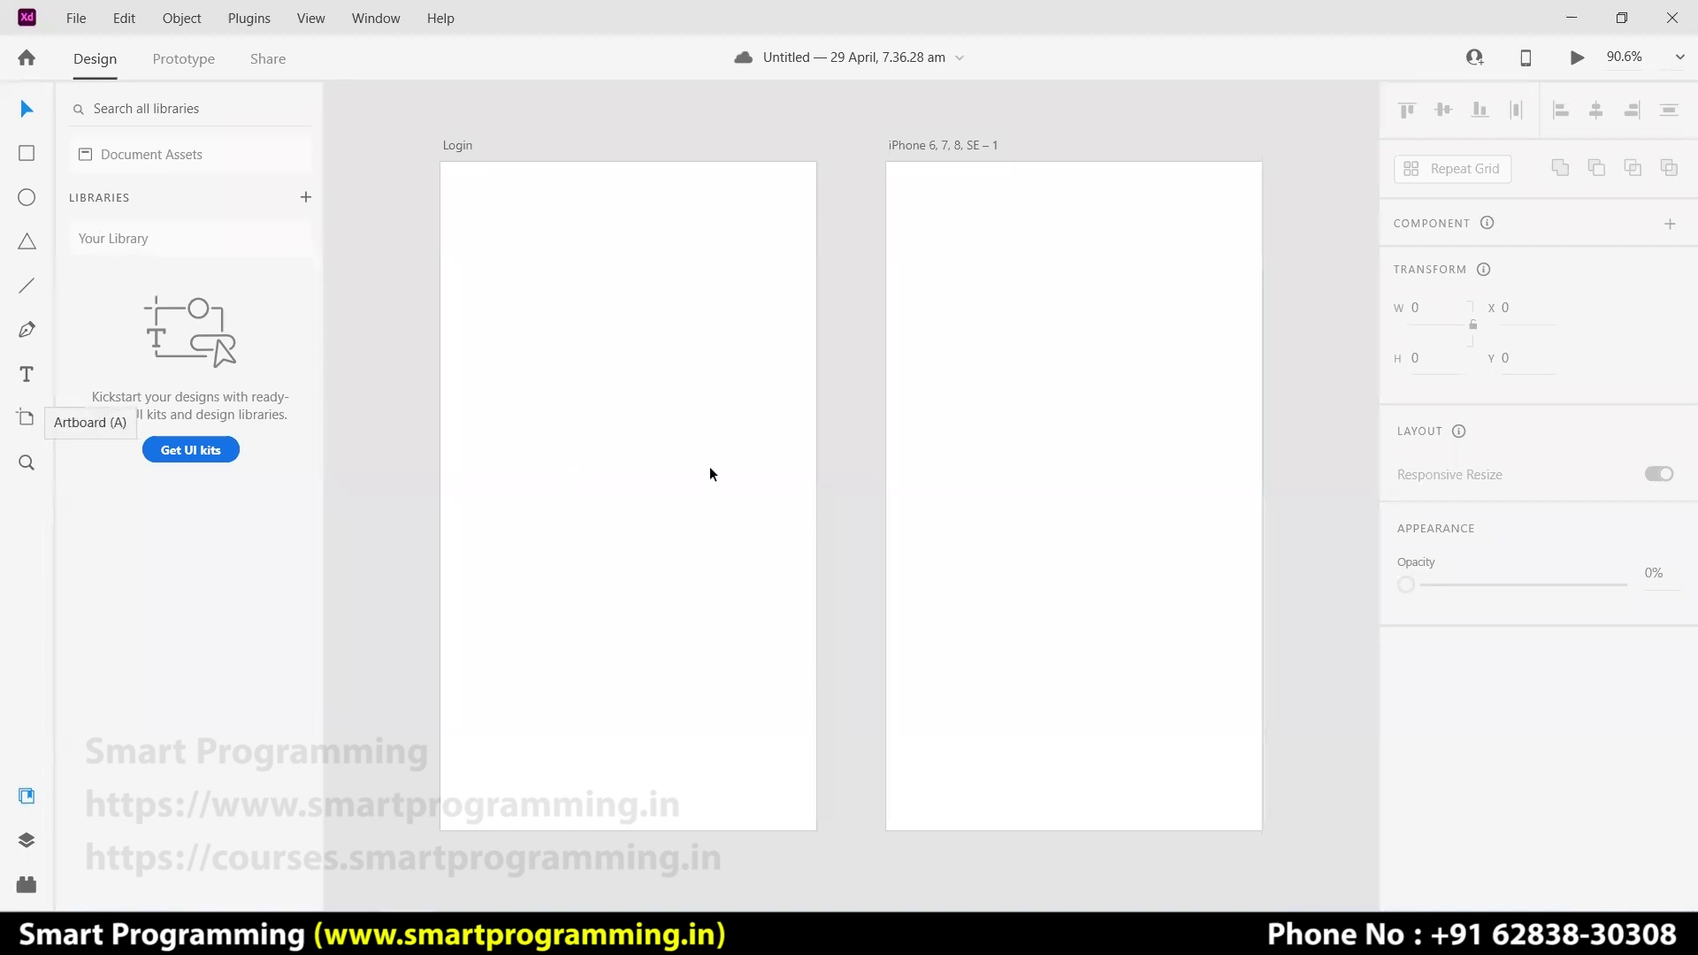
- Practise the Zoom tool by magnifying the Login artboard's upper corner up to 6400%, and fit both artboards back in view
{"action": "left_click", "coordinate": [26, 466]}
{"action": "left_click_drag", "start_coordinate": [420, 129], "coordinate": [1316, 243]}
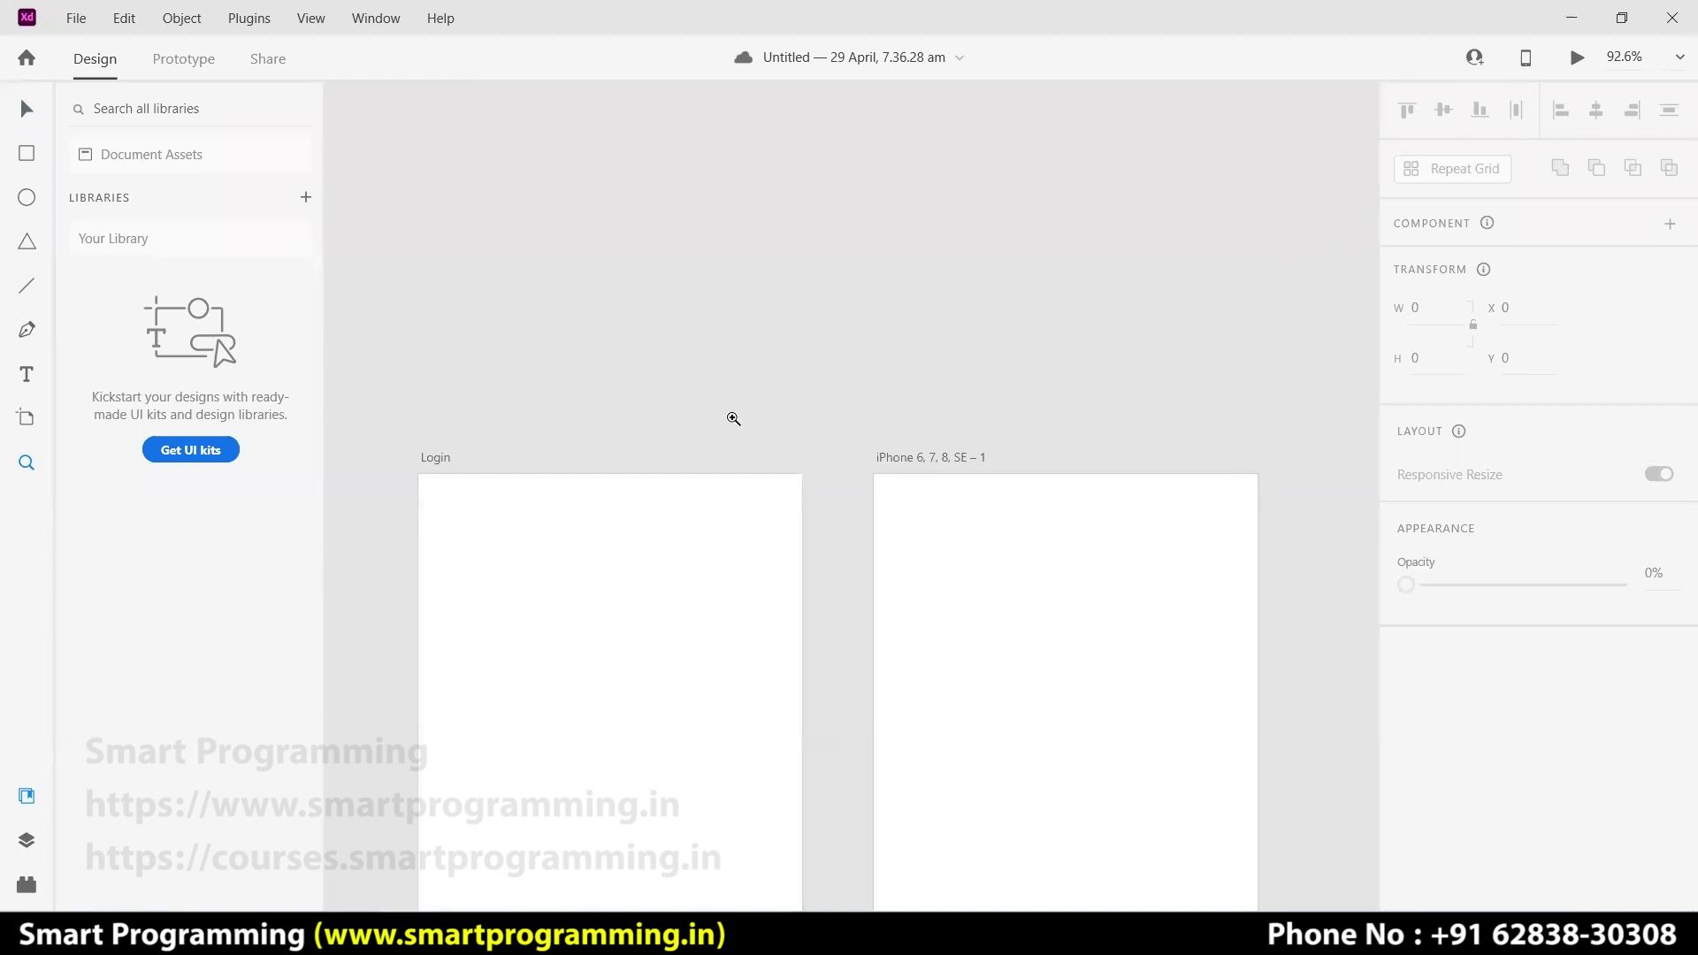
{"action": "scroll", "coordinate": [731, 416], "scroll_direction": "down", "scroll_amount": 3}
{"action": "scroll", "coordinate": [732, 417], "scroll_direction": "down", "scroll_amount": 3}
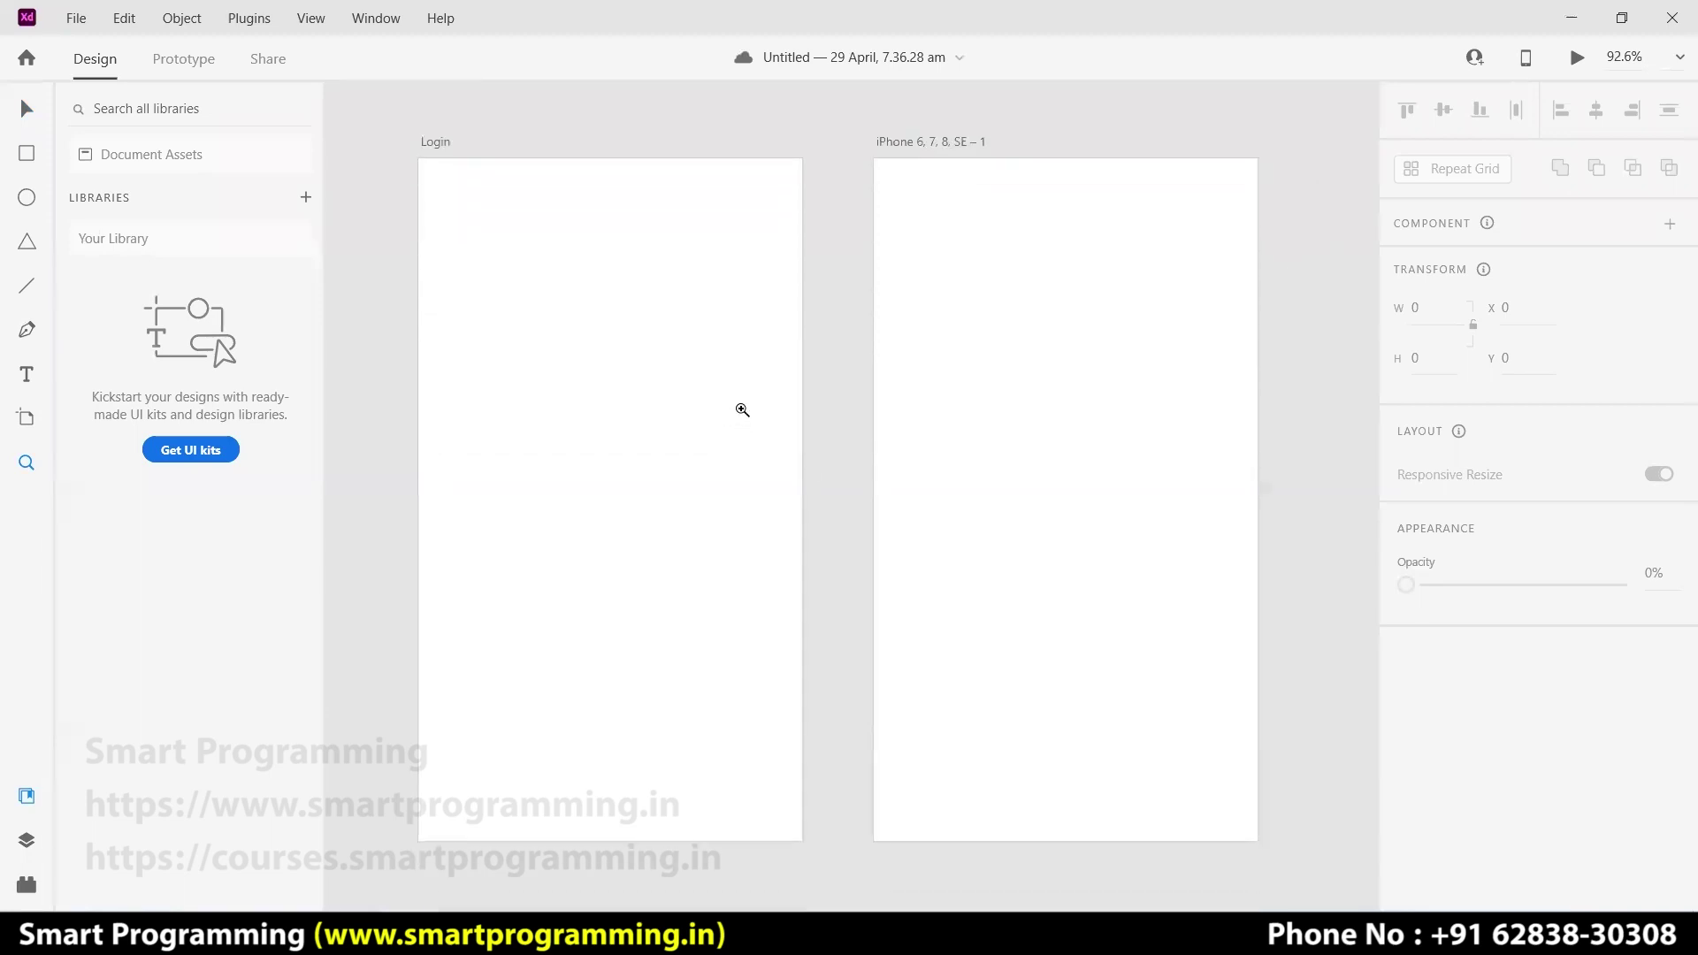
{"action": "scroll", "coordinate": [743, 409], "scroll_direction": "up", "scroll_amount": 4}
{"action": "scroll", "coordinate": [744, 409], "scroll_direction": "down", "scroll_amount": 2}
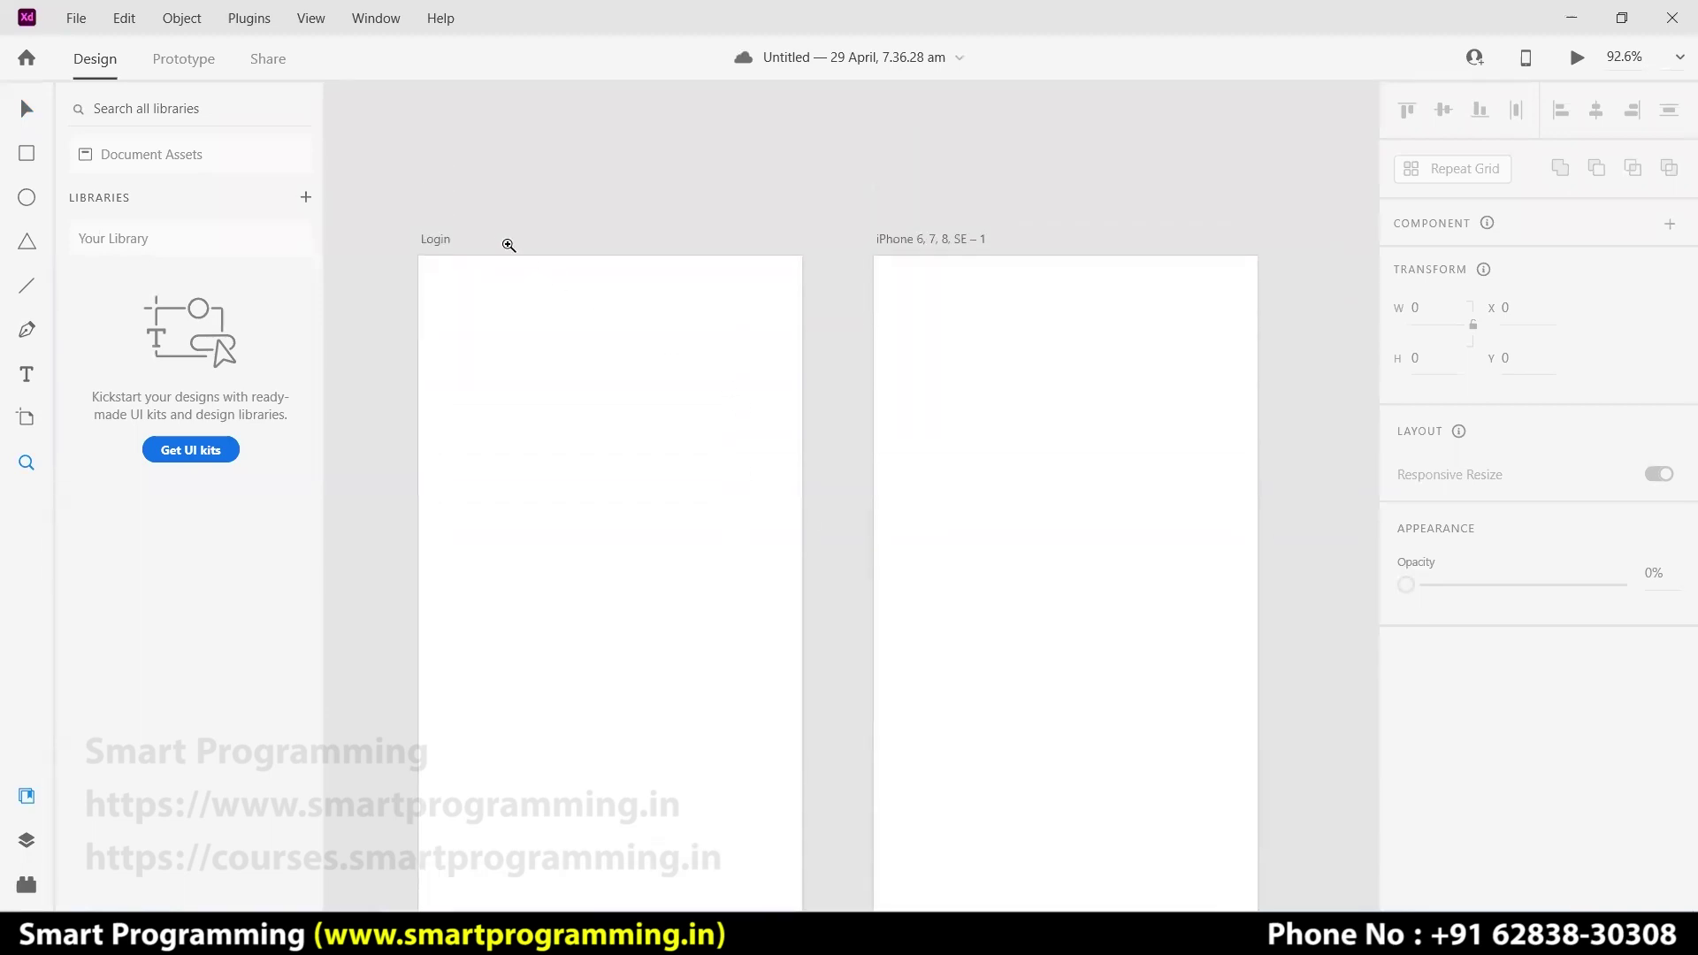
{"action": "left_click_drag", "start_coordinate": [401, 208], "coordinate": [820, 587]}
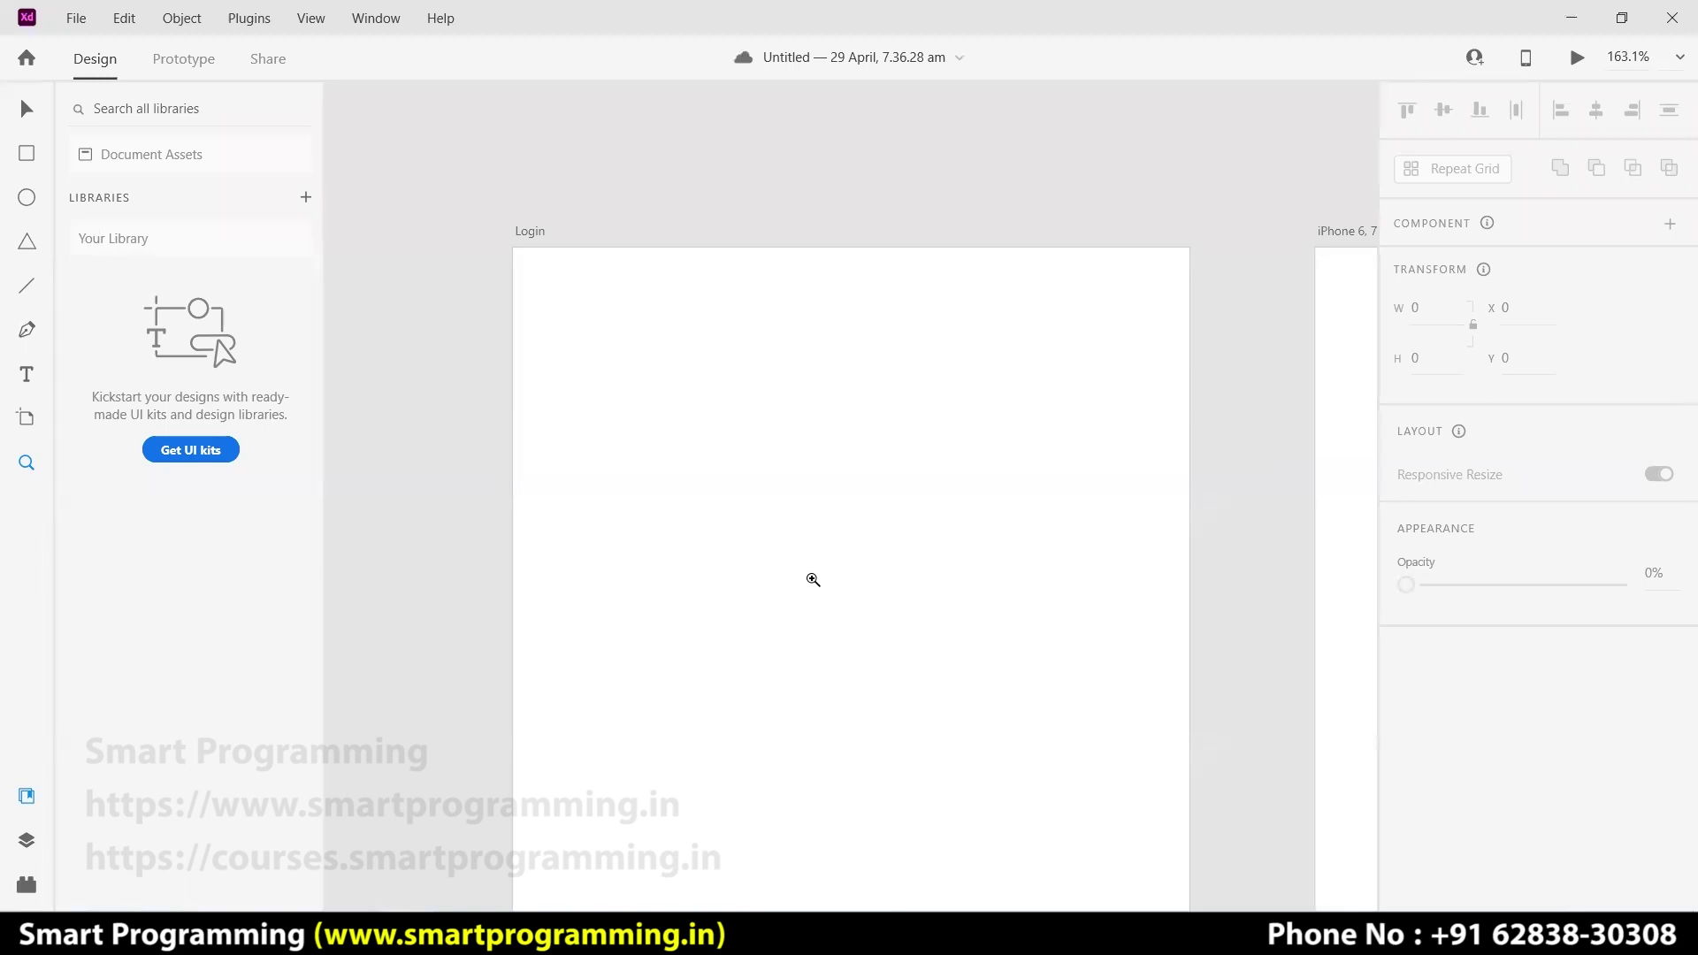
{"action": "left_click_drag", "start_coordinate": [490, 201], "coordinate": [1225, 368]}
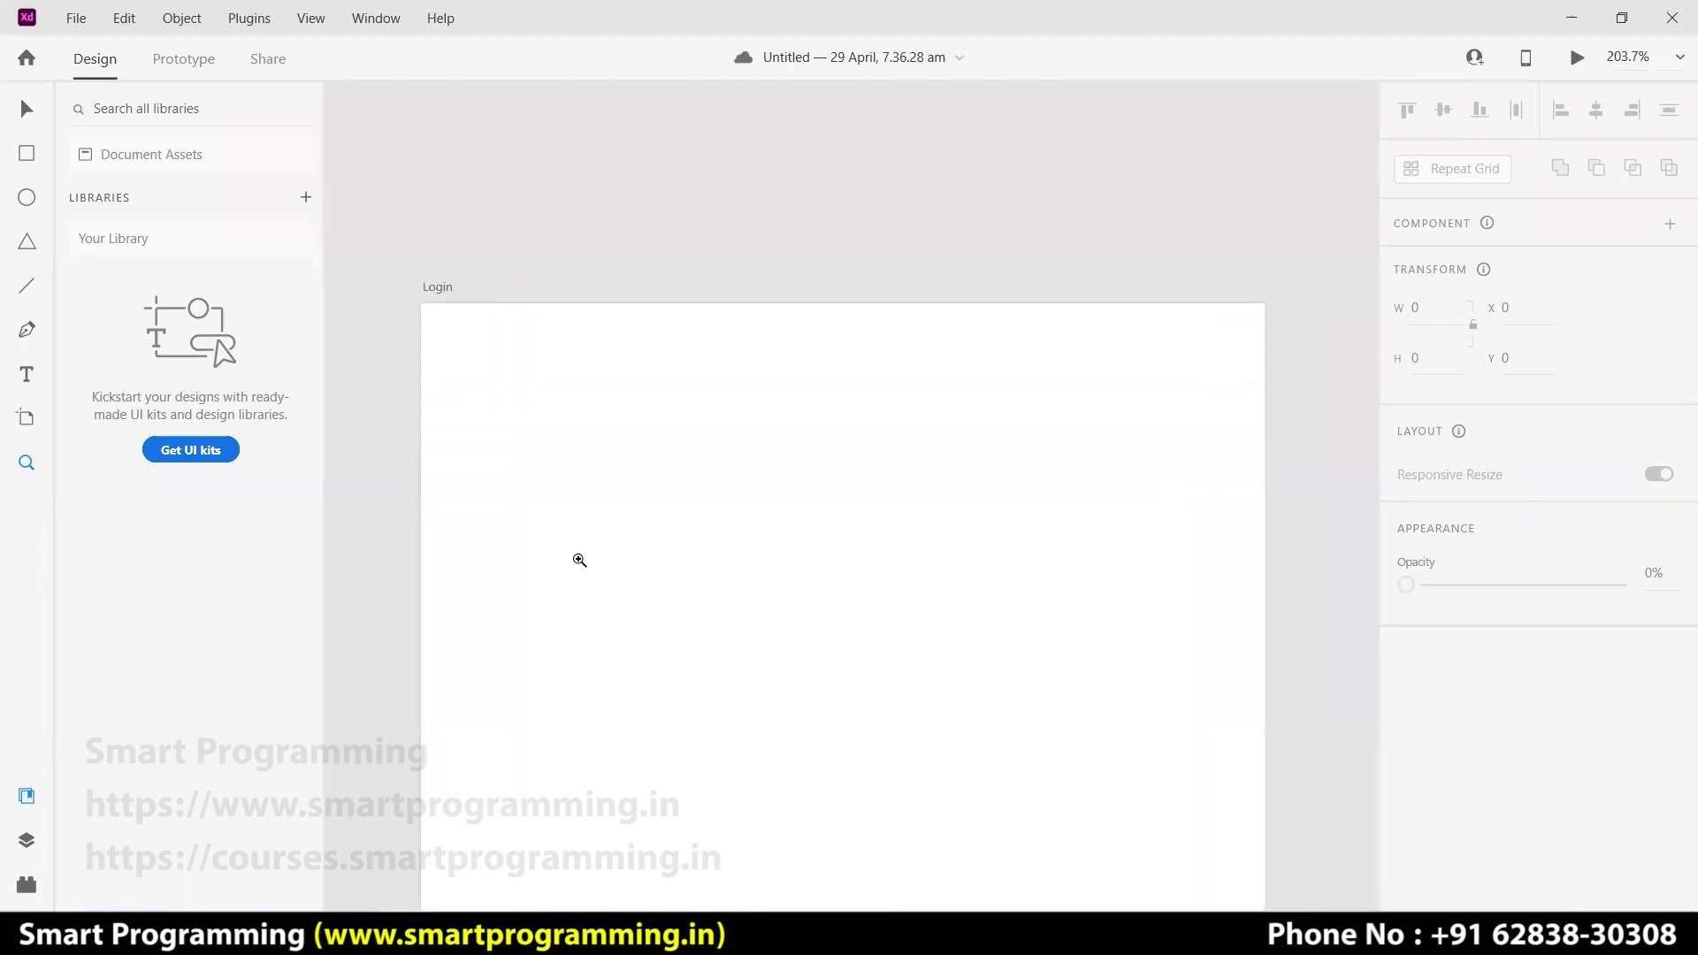
{"action": "left_click_drag", "start_coordinate": [393, 249], "coordinate": [712, 580]}
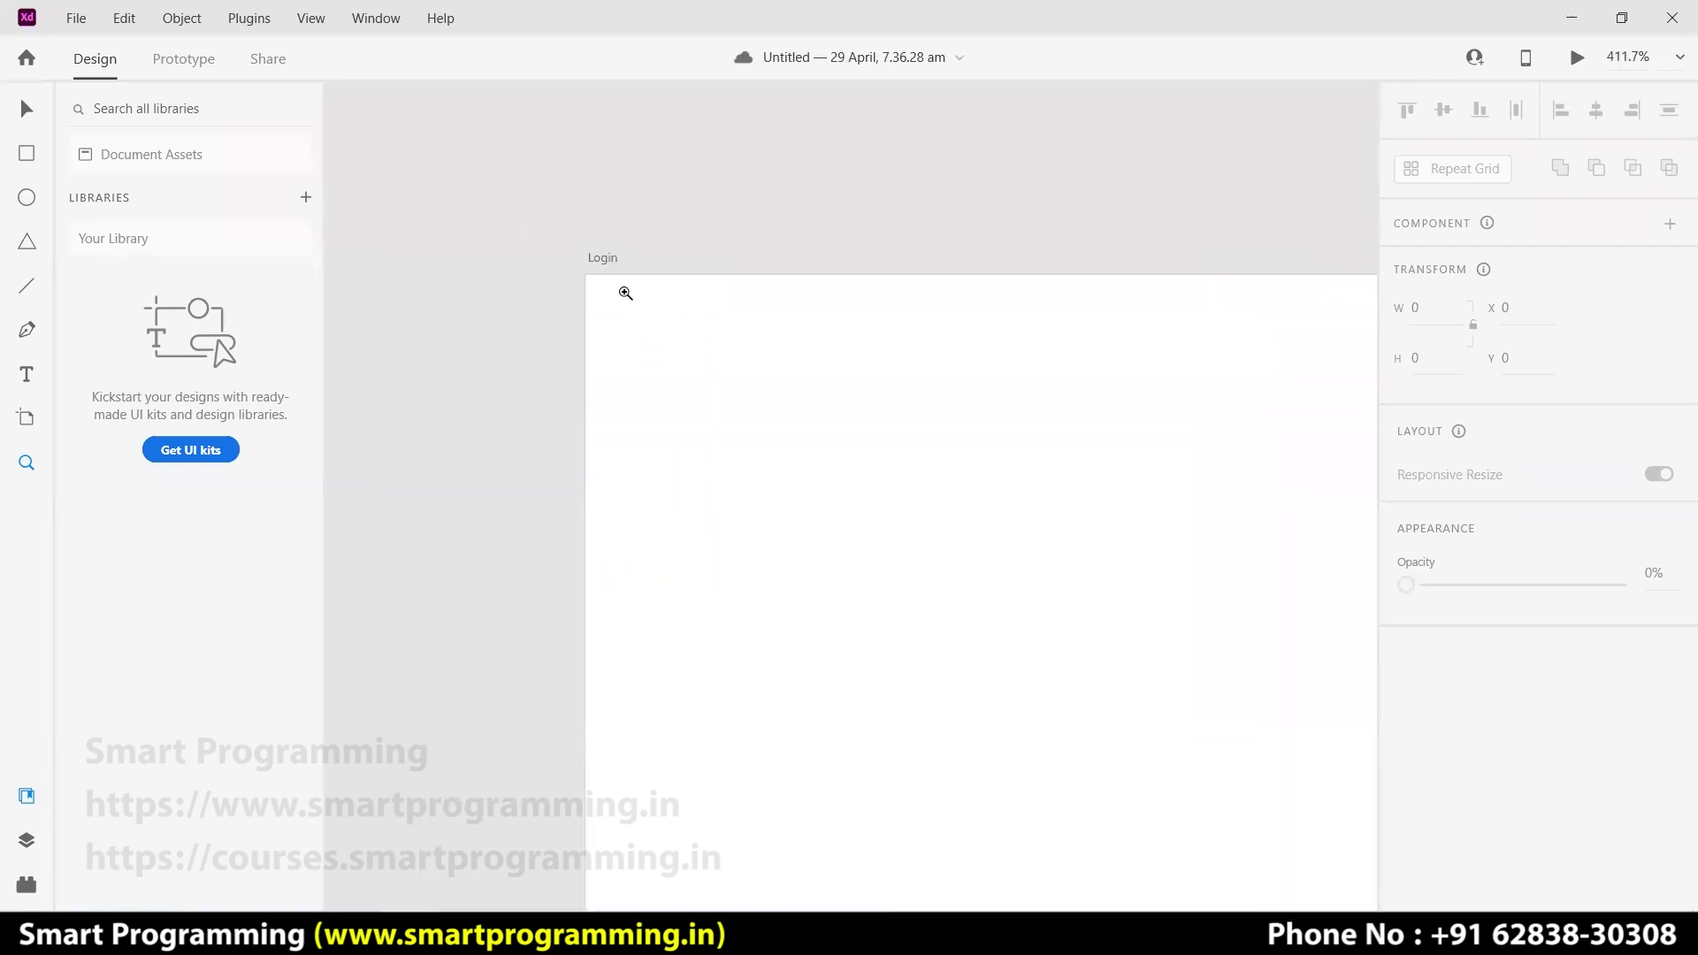
{"action": "left_click_drag", "start_coordinate": [569, 228], "coordinate": [808, 476]}
{"action": "left_click_drag", "start_coordinate": [634, 292], "coordinate": [776, 425]}
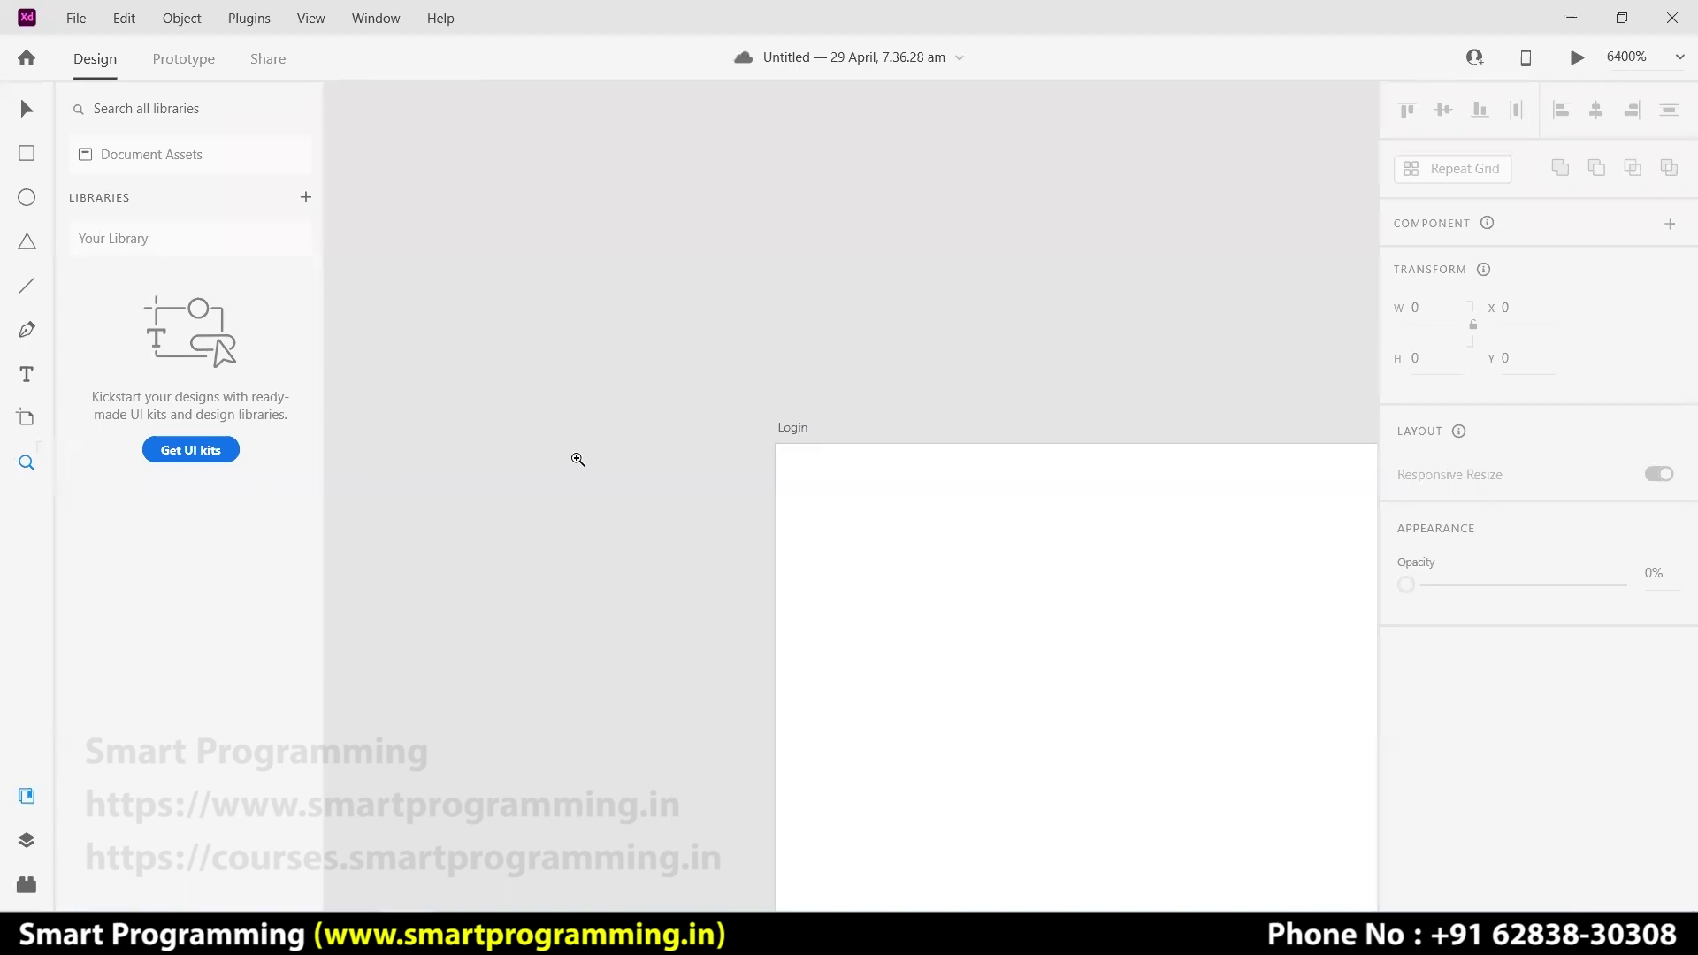
{"action": "key", "text": "ctrl+0"}
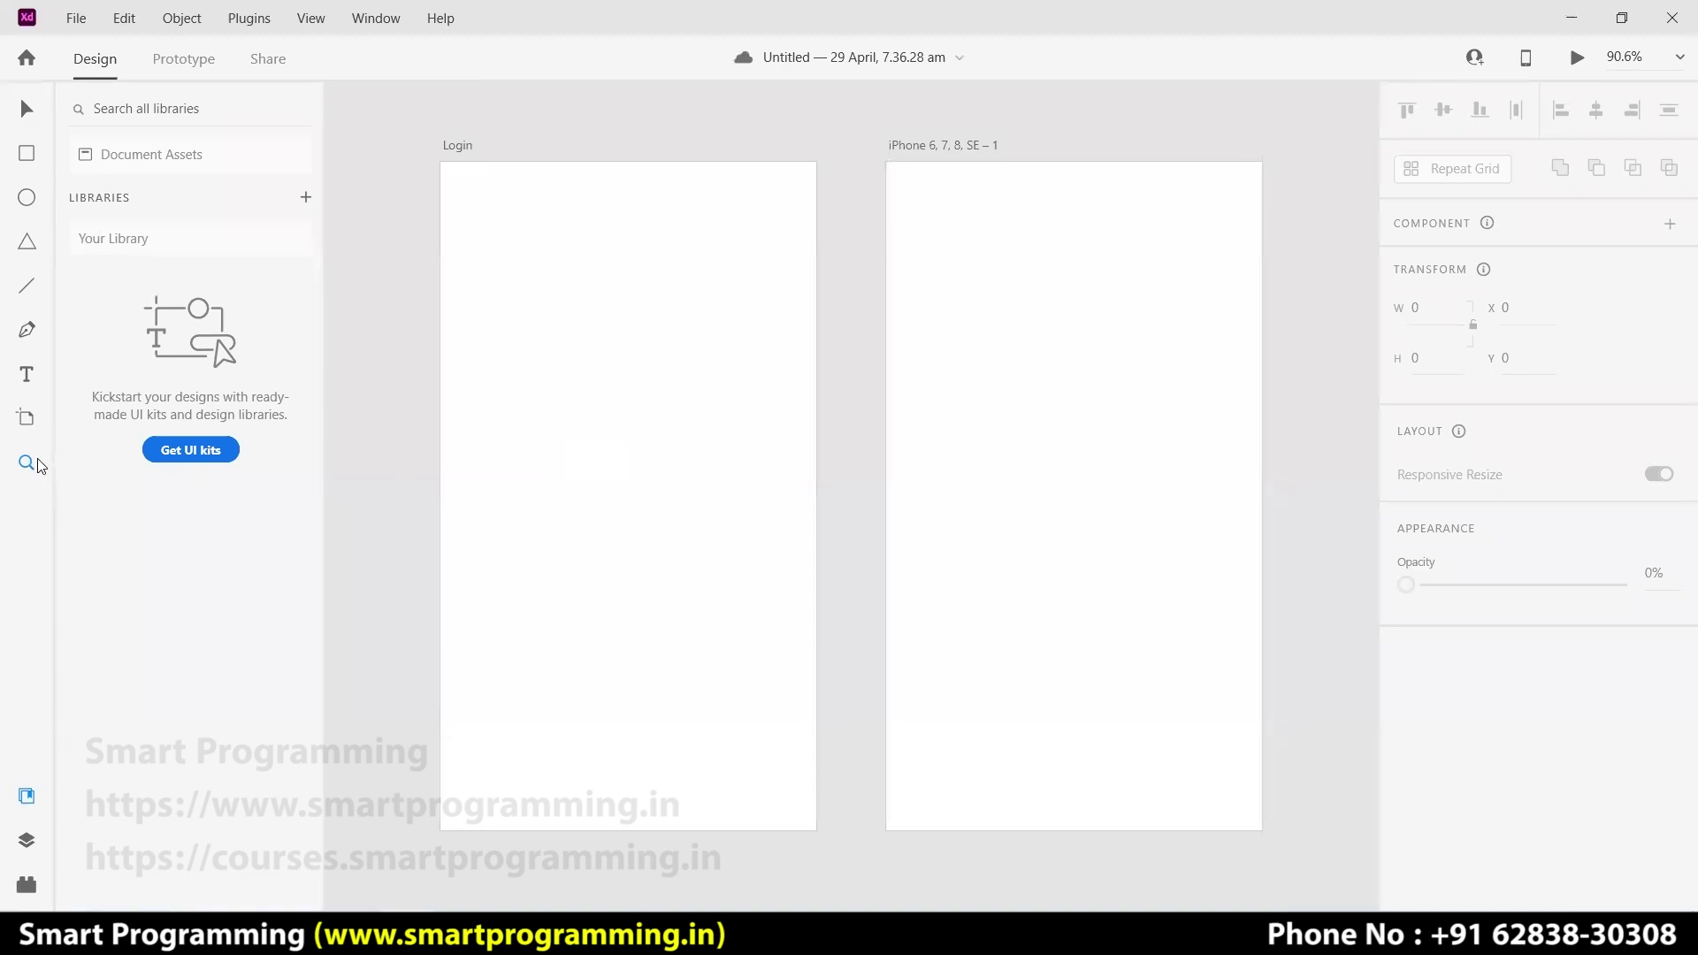
- Draw a rectangle about 310 x 168 near the top of the Login artboard, at about X 27, Y 28
{"action": "left_click", "coordinate": [26, 416]}
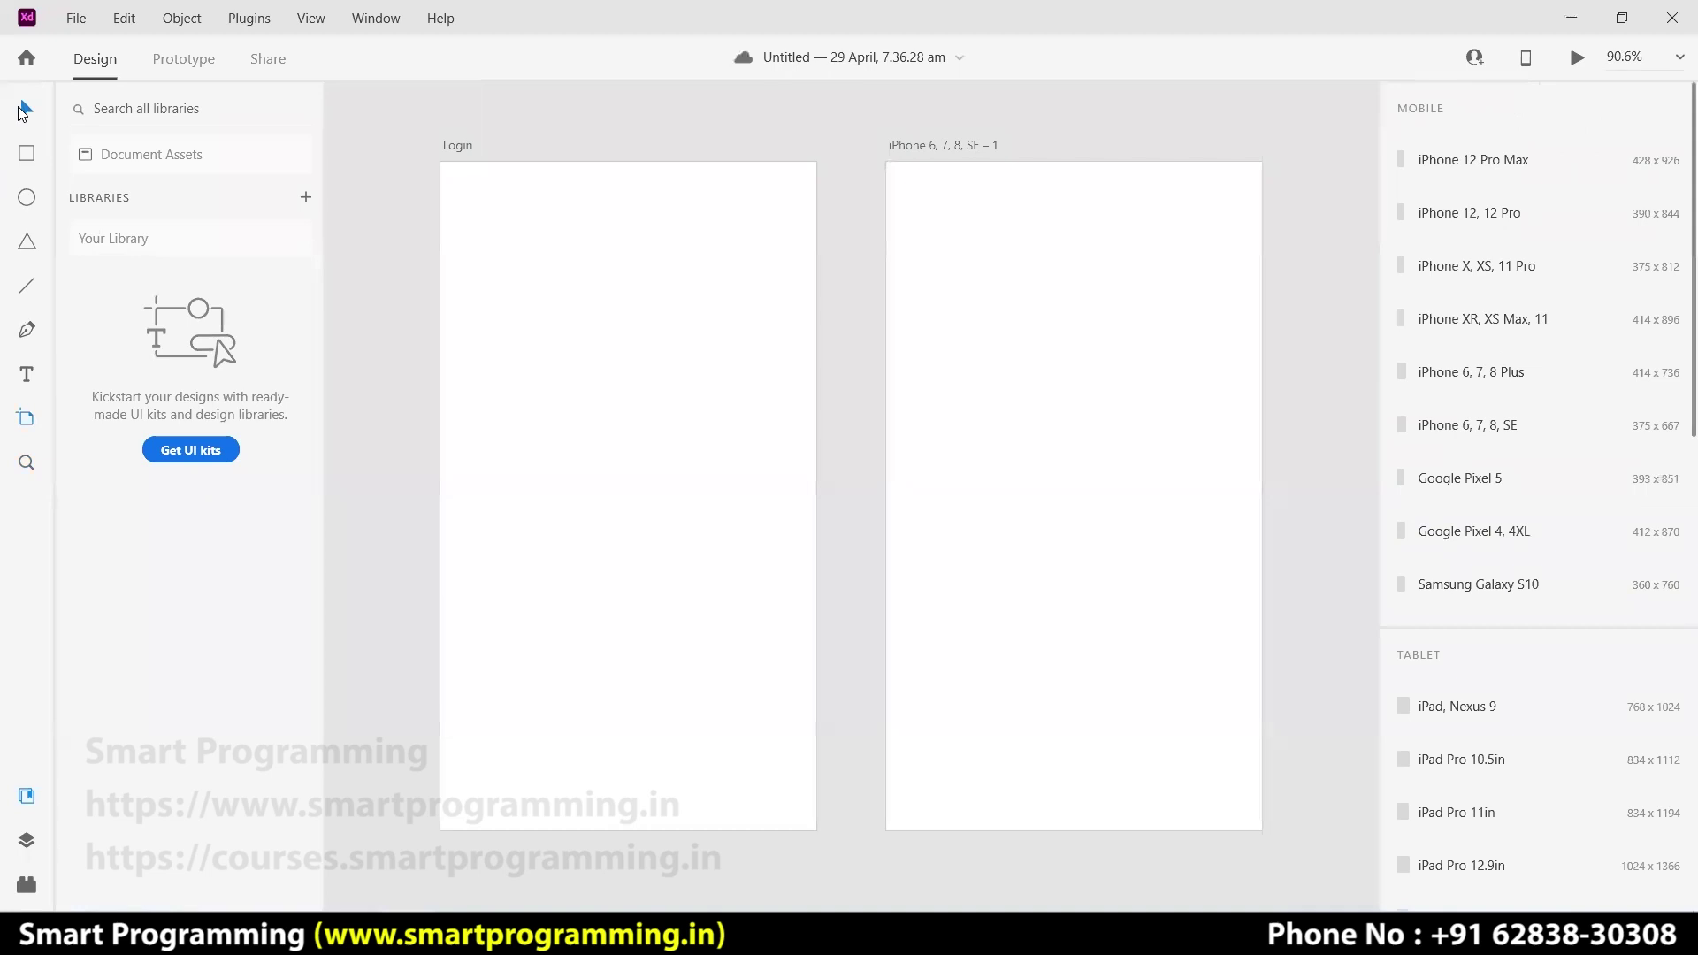
{"action": "left_click", "coordinate": [23, 112]}
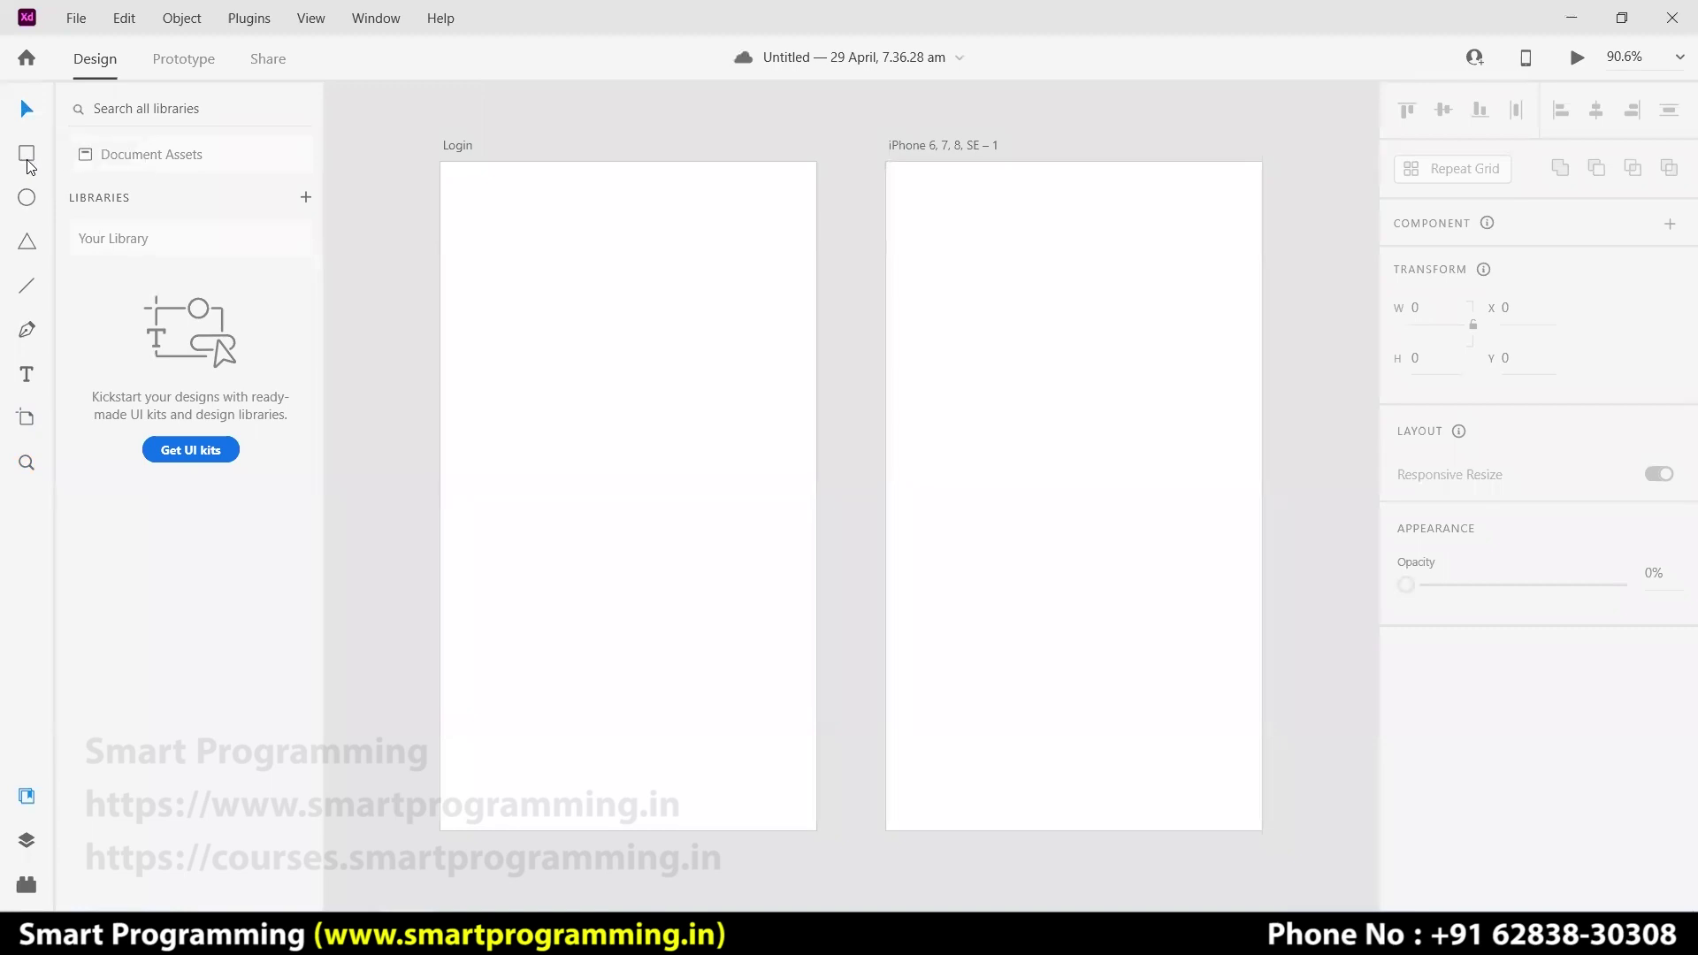
{"action": "left_click", "coordinate": [27, 157]}
{"action": "mouse_move", "coordinate": [467, 193]}
{"action": "left_mouse_down"}
{"action": "mouse_move", "coordinate": [792, 363]}
{"action": "mouse_move", "coordinate": [779, 361]}
{"action": "left_mouse_up"}
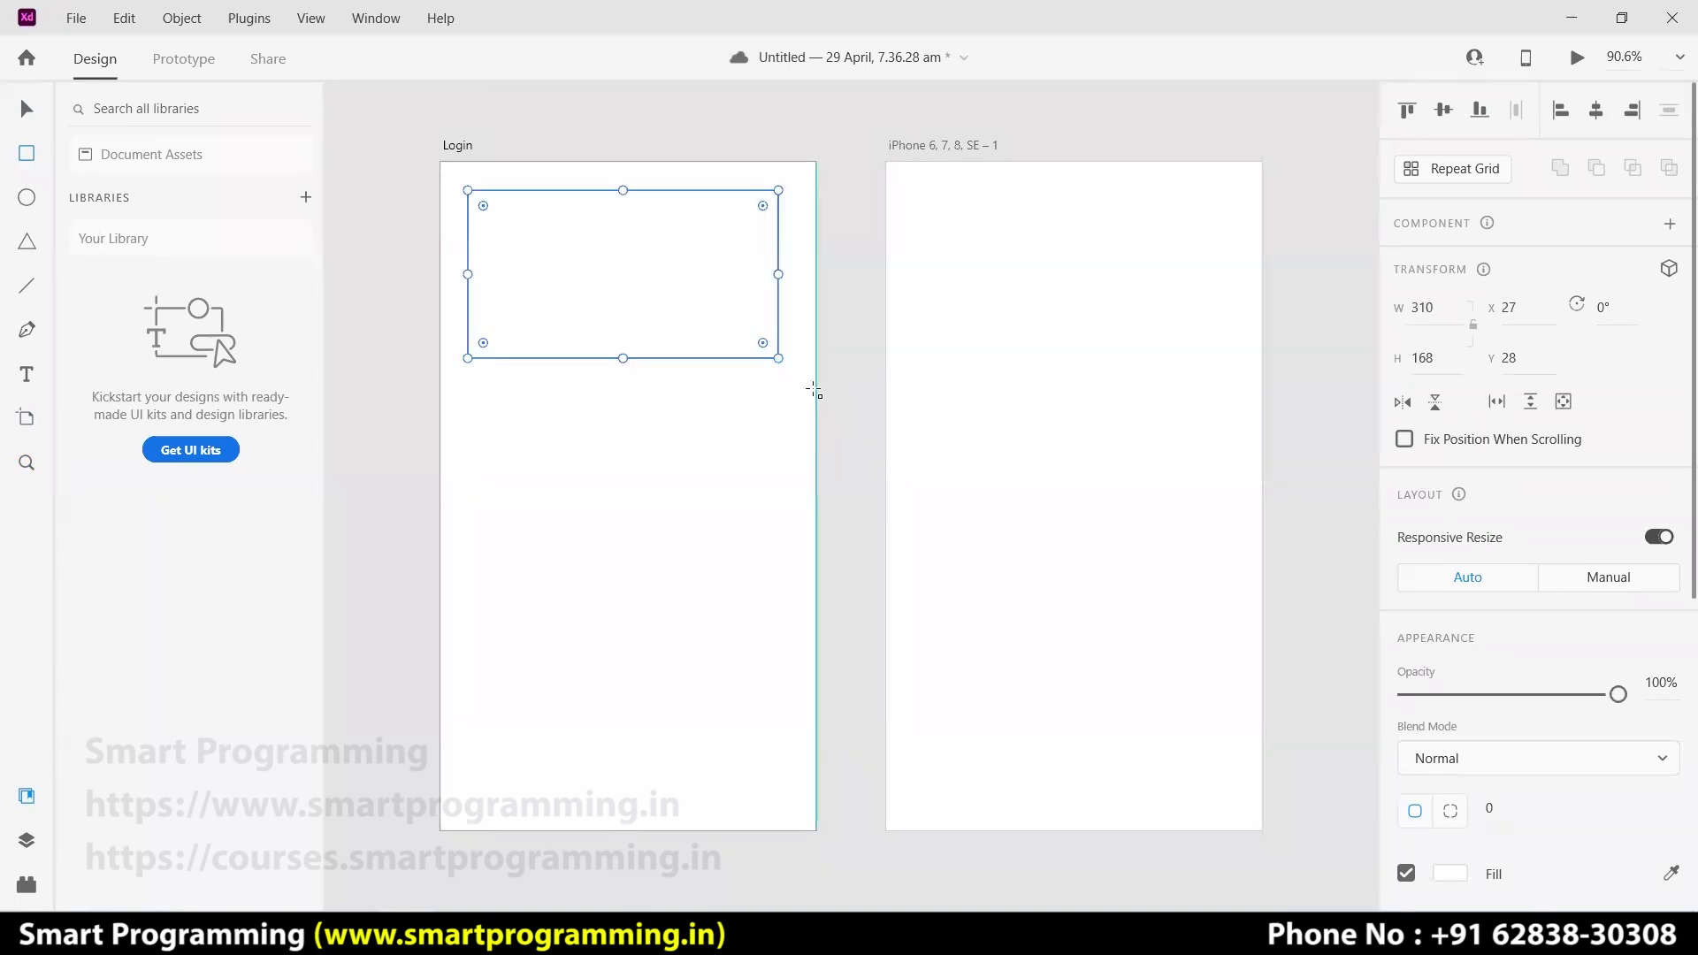
- Examine the rectangle's width, height, X and Y values, and deselect it with the Select tool active
{"action": "left_click", "coordinate": [1437, 309]}
{"action": "left_click", "coordinate": [1412, 359]}
{"action": "left_click", "coordinate": [1526, 314]}
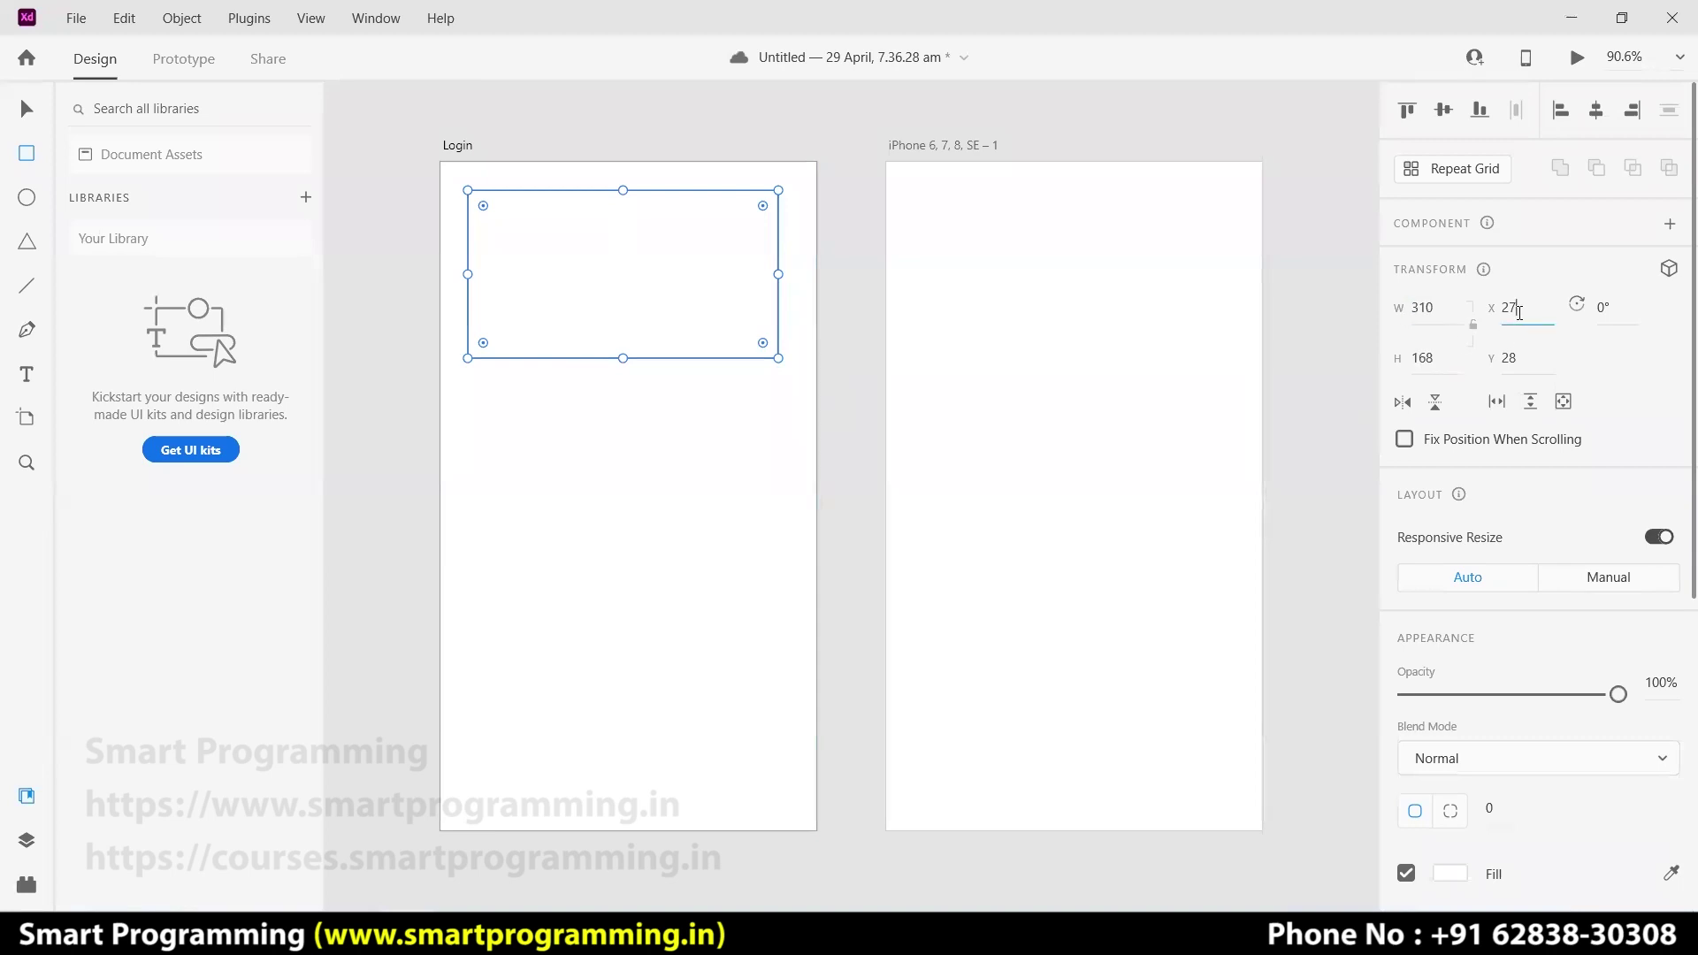
{"action": "left_click", "coordinate": [1508, 362]}
{"action": "left_click", "coordinate": [26, 109]}
{"action": "key", "text": "Escape"}
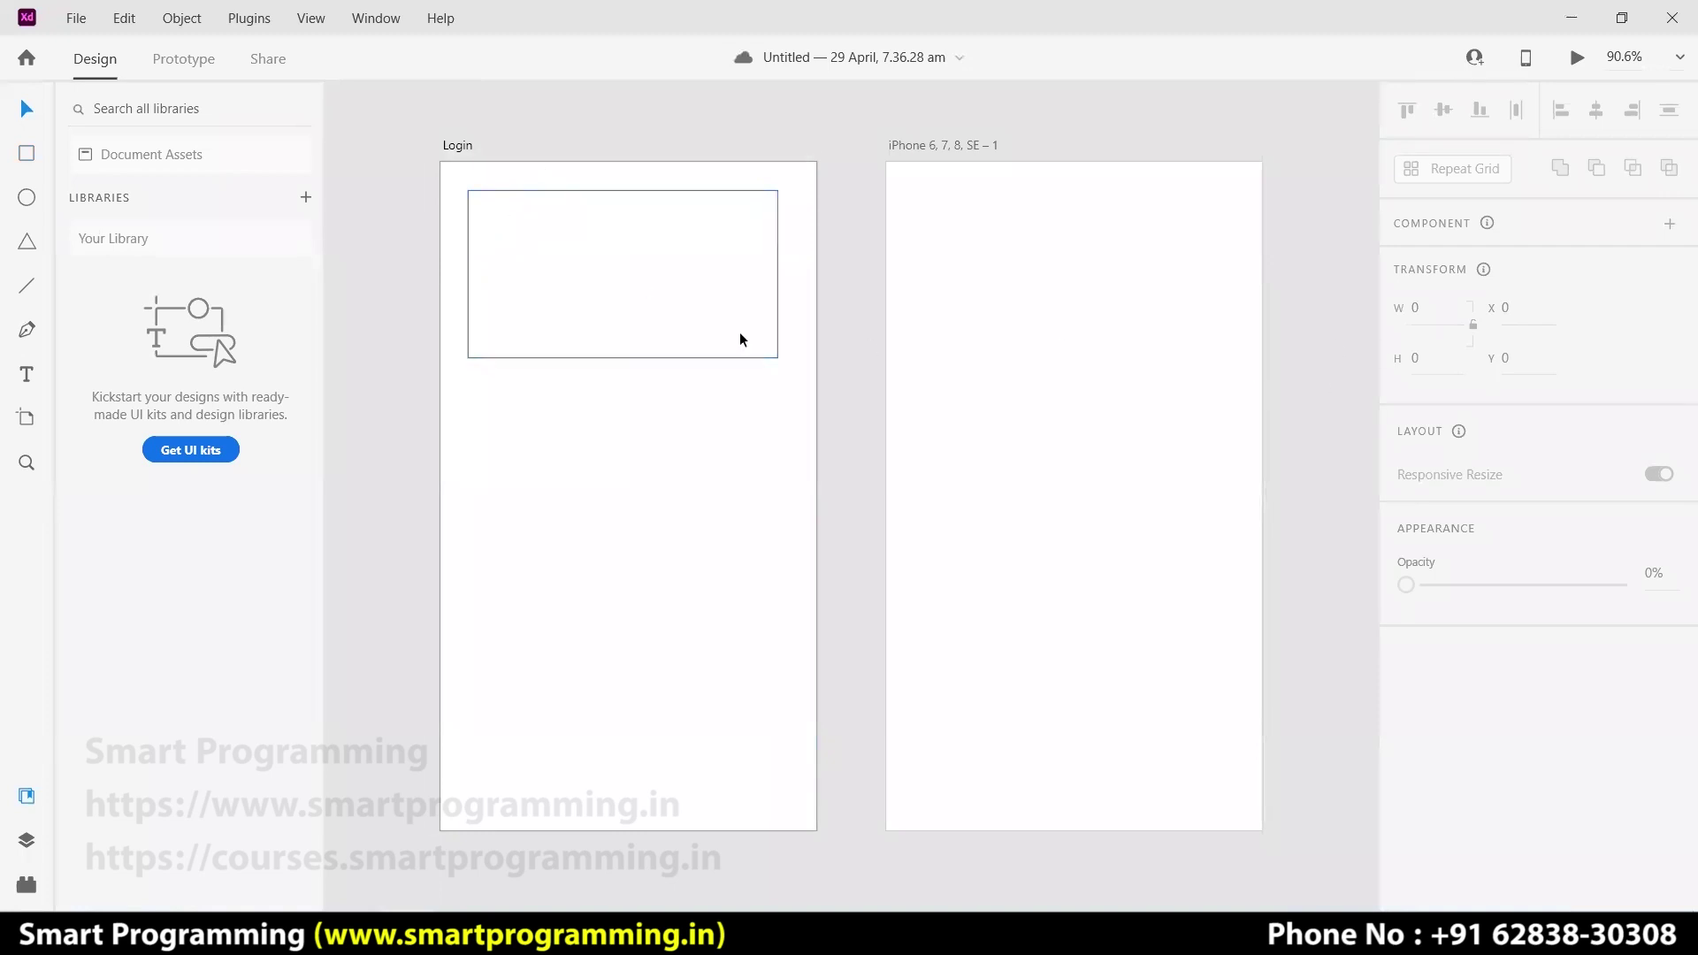
- Select the rectangle and set its X position to 28 and its height to 200
{"action": "left_click", "coordinate": [673, 316]}
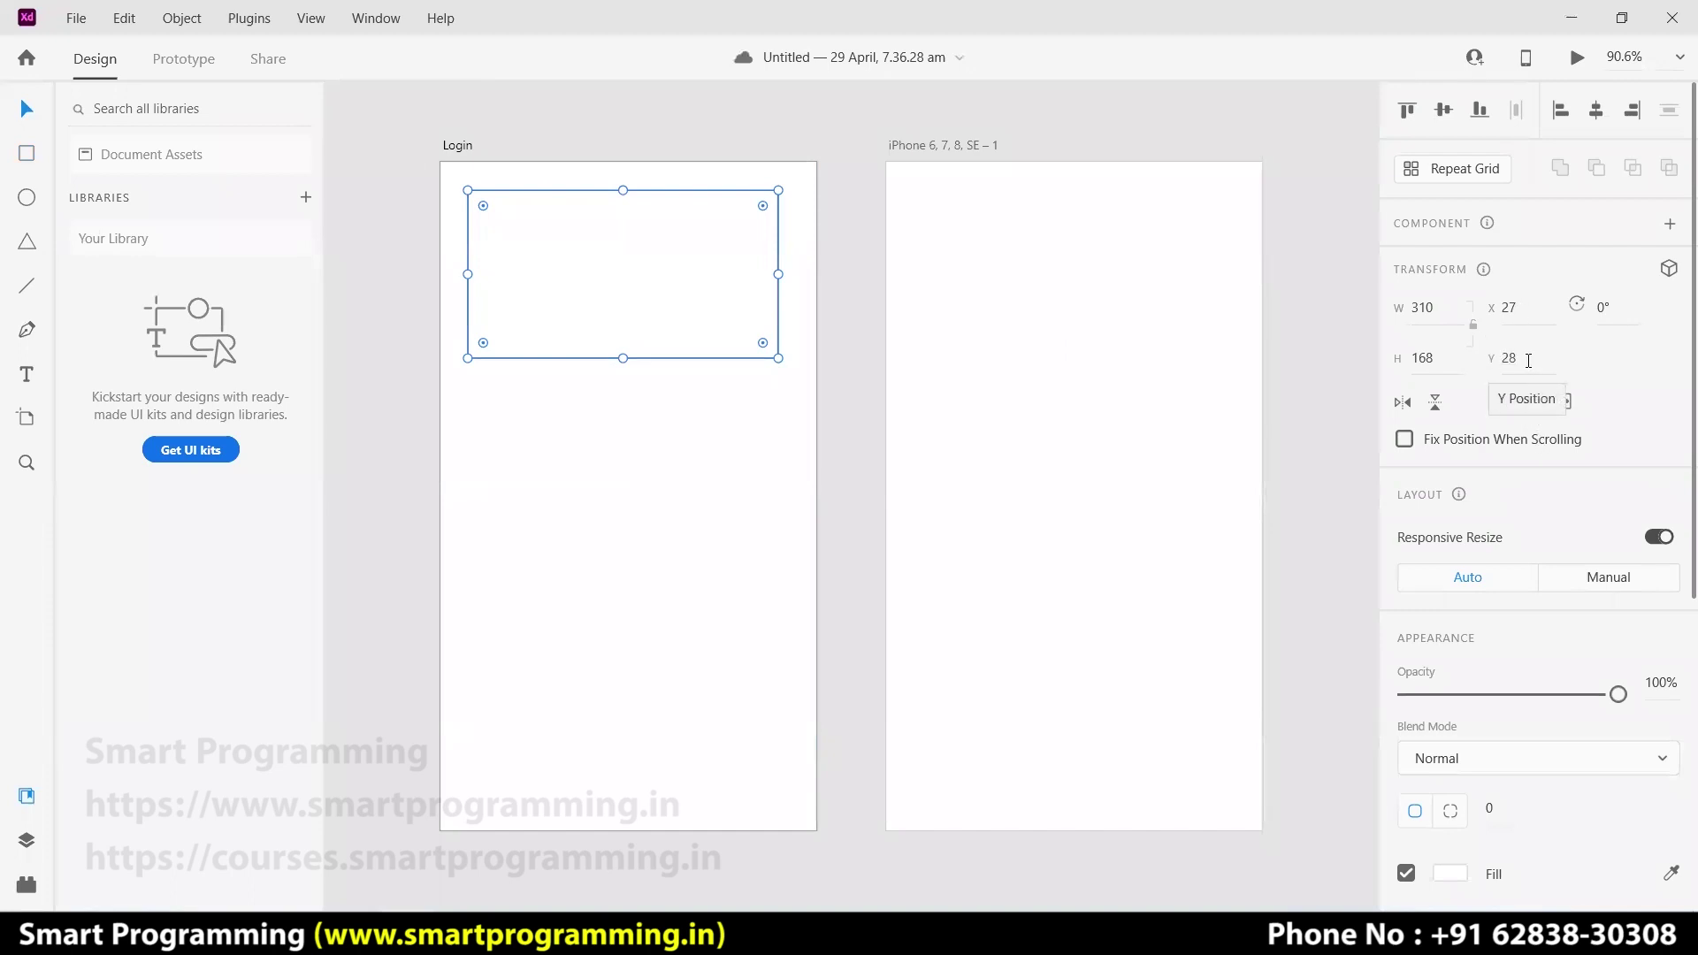
{"action": "left_click", "coordinate": [1523, 310]}
{"action": "type", "text": "28"}
{"action": "key", "text": "Return"}
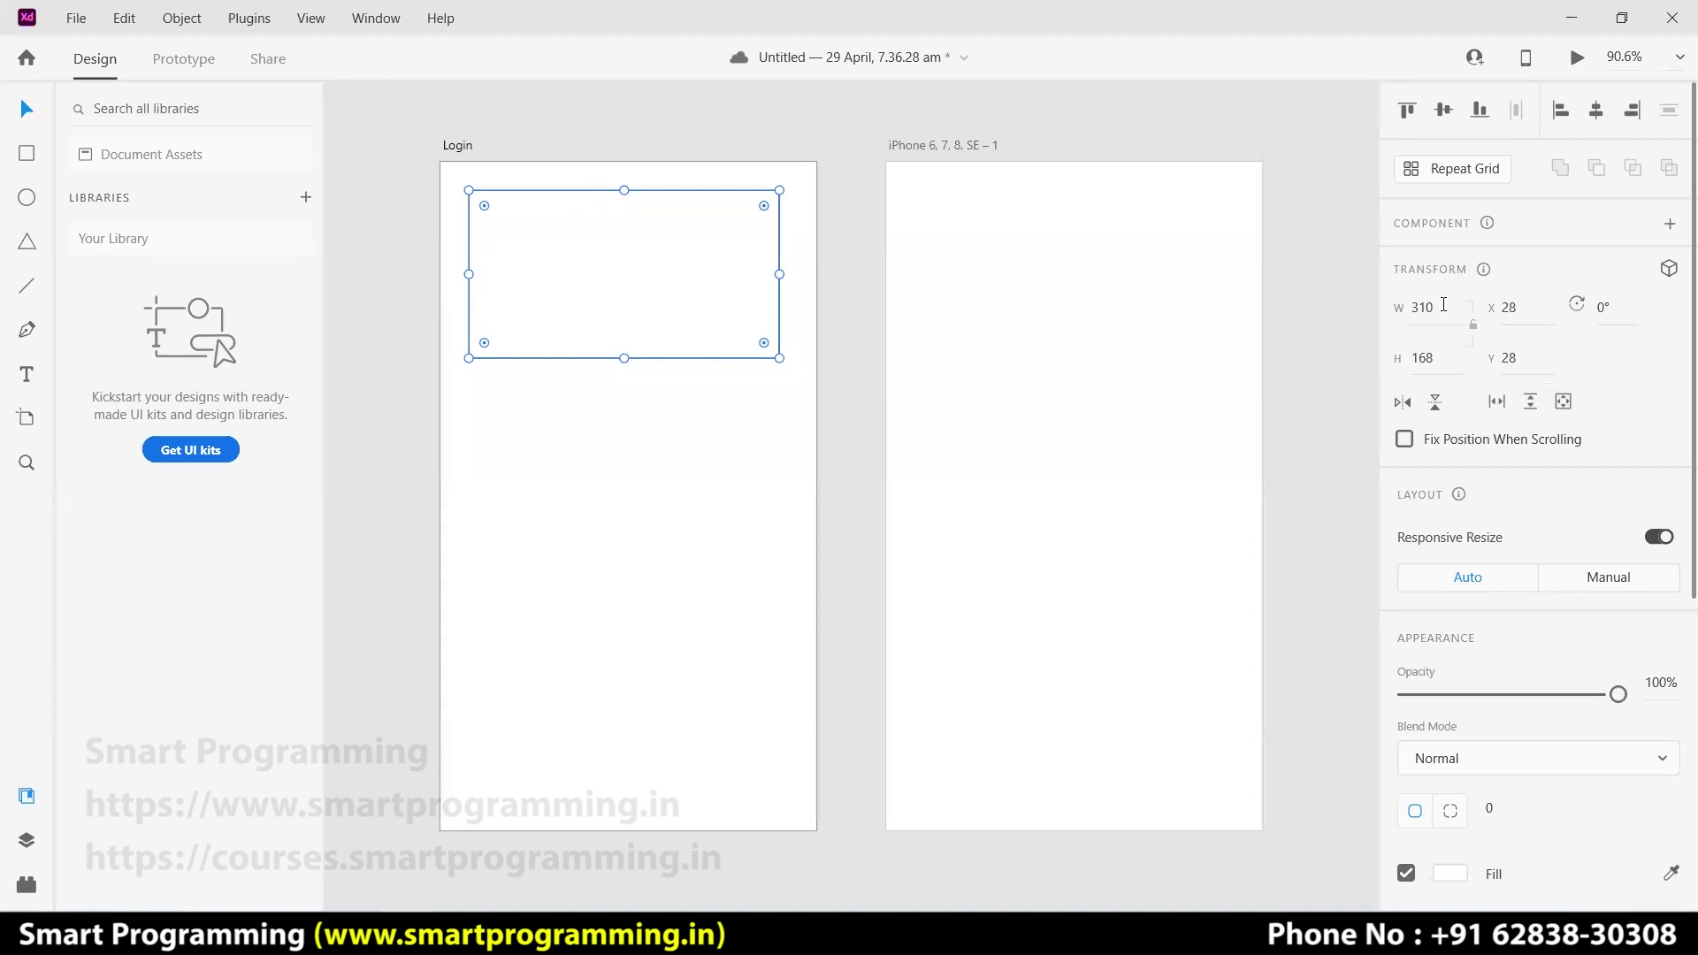
{"action": "left_click", "coordinate": [1438, 361]}
{"action": "type", "text": "200"}
{"action": "key", "text": "Return"}
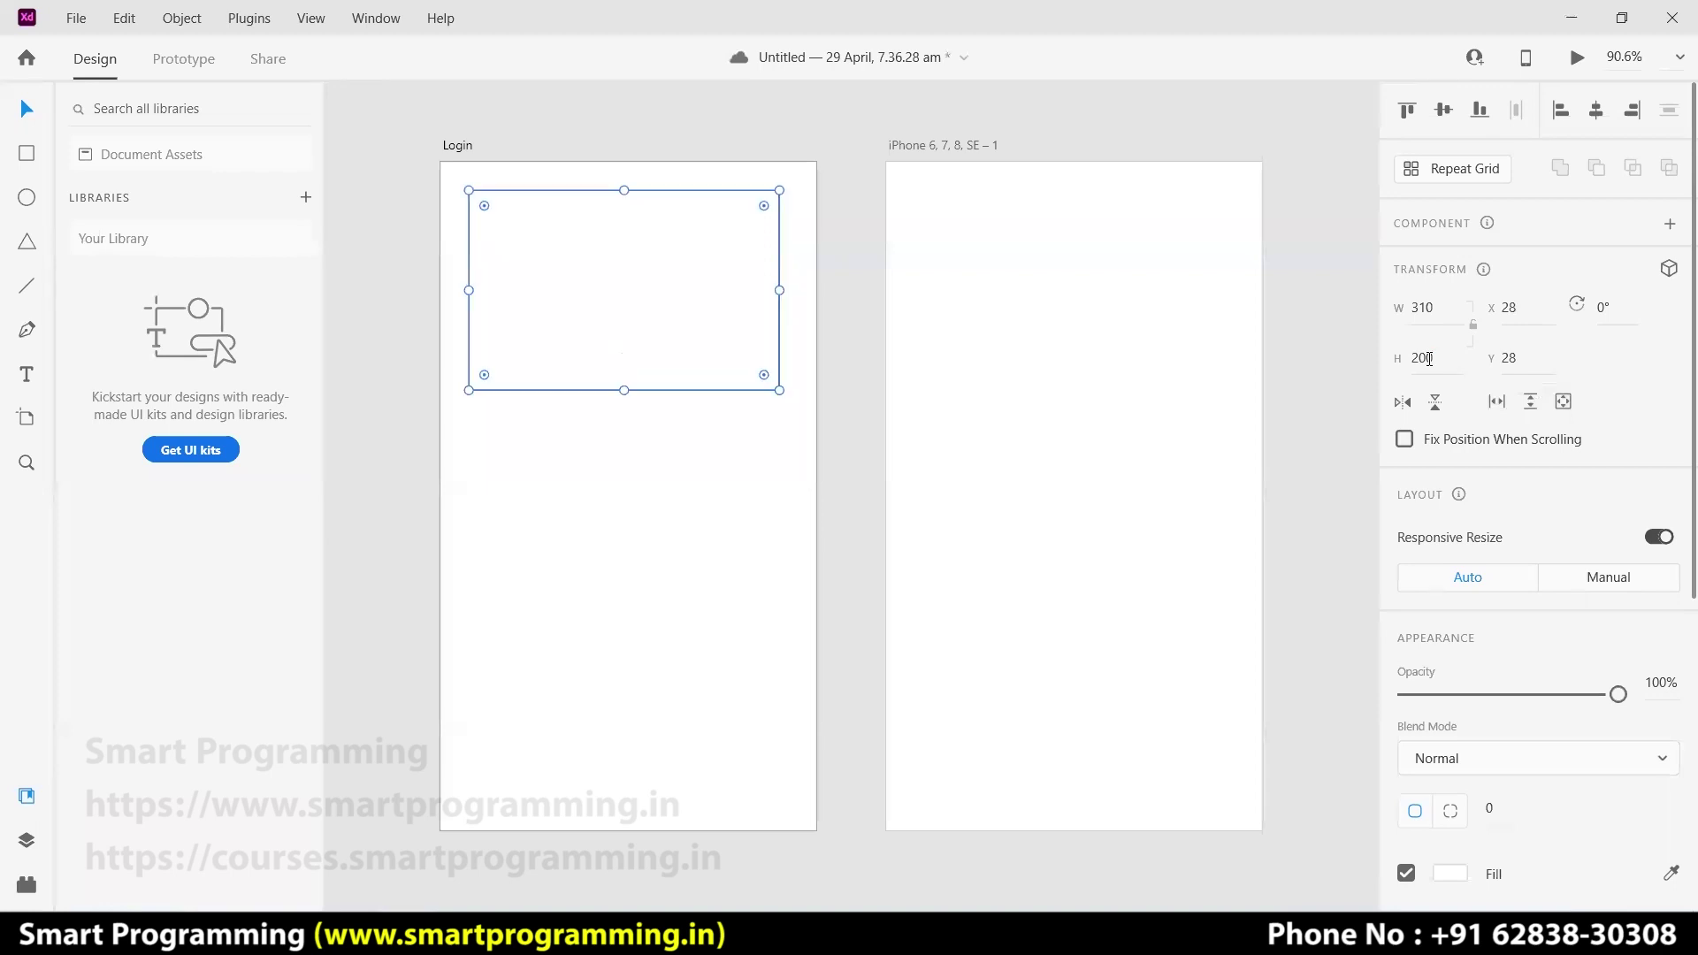
- Set the rectangle's width to 320
{"action": "left_click", "coordinate": [1422, 311]}
{"action": "left_click", "coordinate": [1427, 306]}
{"action": "key", "text": "BackSpace"}
{"action": "type", "text": "2"}
{"action": "key", "text": "Return"}
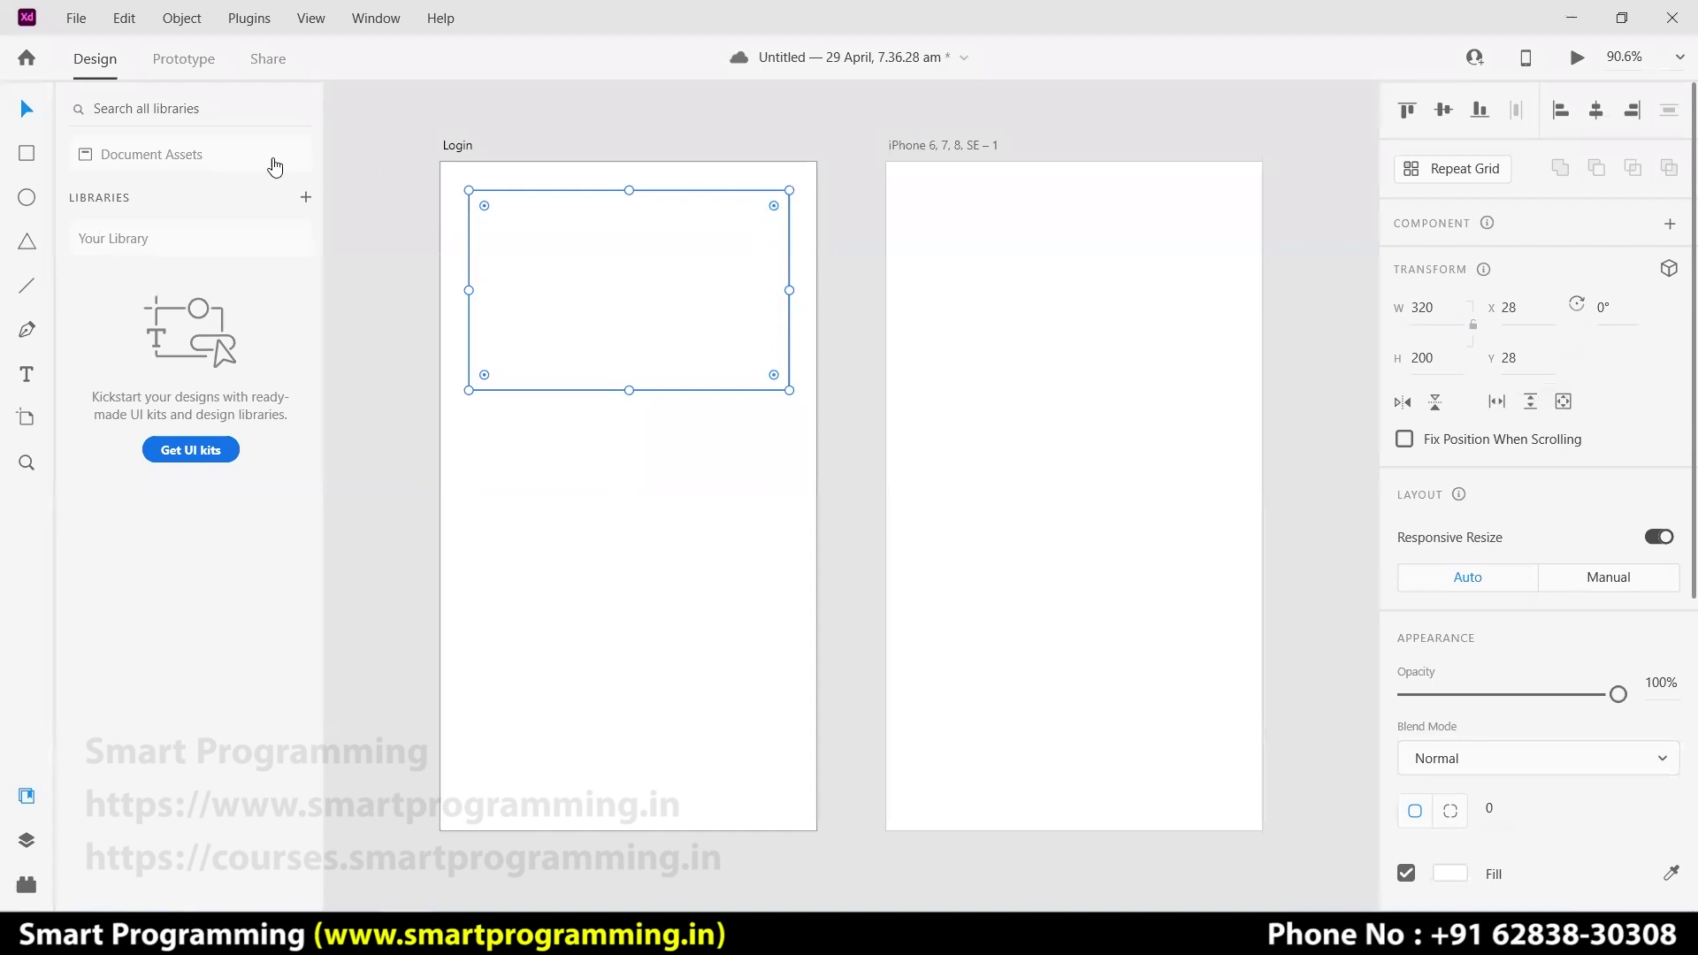
- Rotate the rectangle freehand to about 218°, and set its rotation to exactly 45°
{"action": "left_click", "coordinate": [27, 463]}
{"action": "left_click_drag", "start_coordinate": [413, 139], "coordinate": [856, 410]}
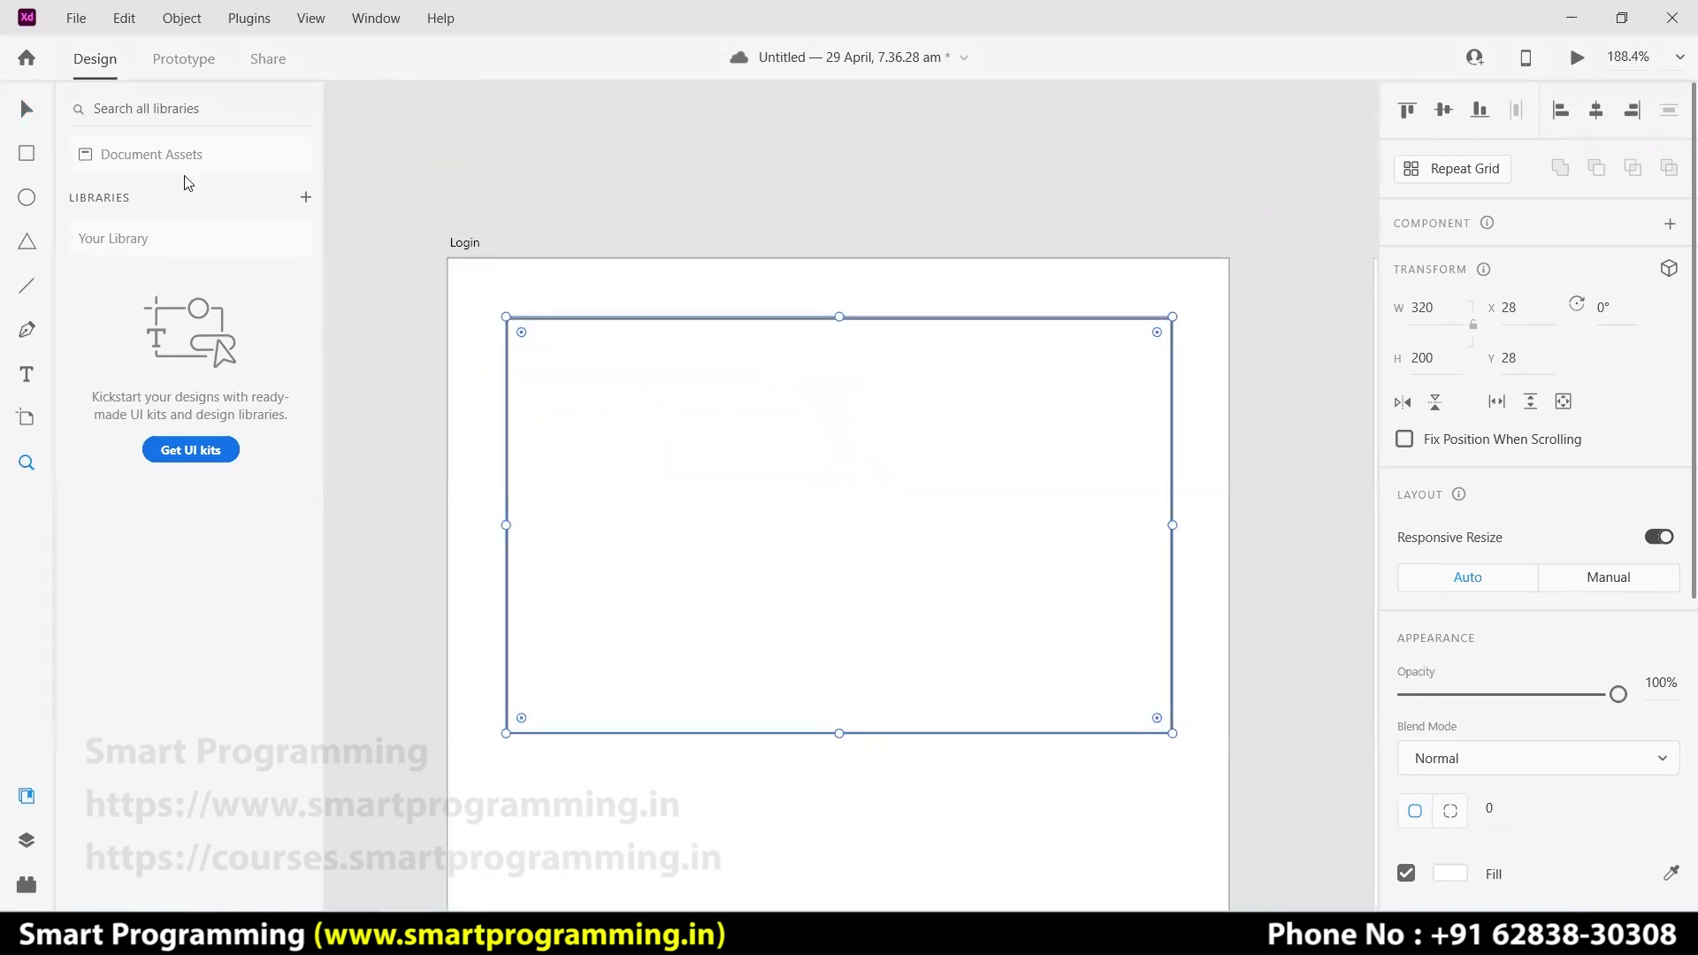
{"action": "left_click", "coordinate": [26, 111]}
{"action": "left_click_drag", "start_coordinate": [1179, 312], "coordinate": [641, 509]}
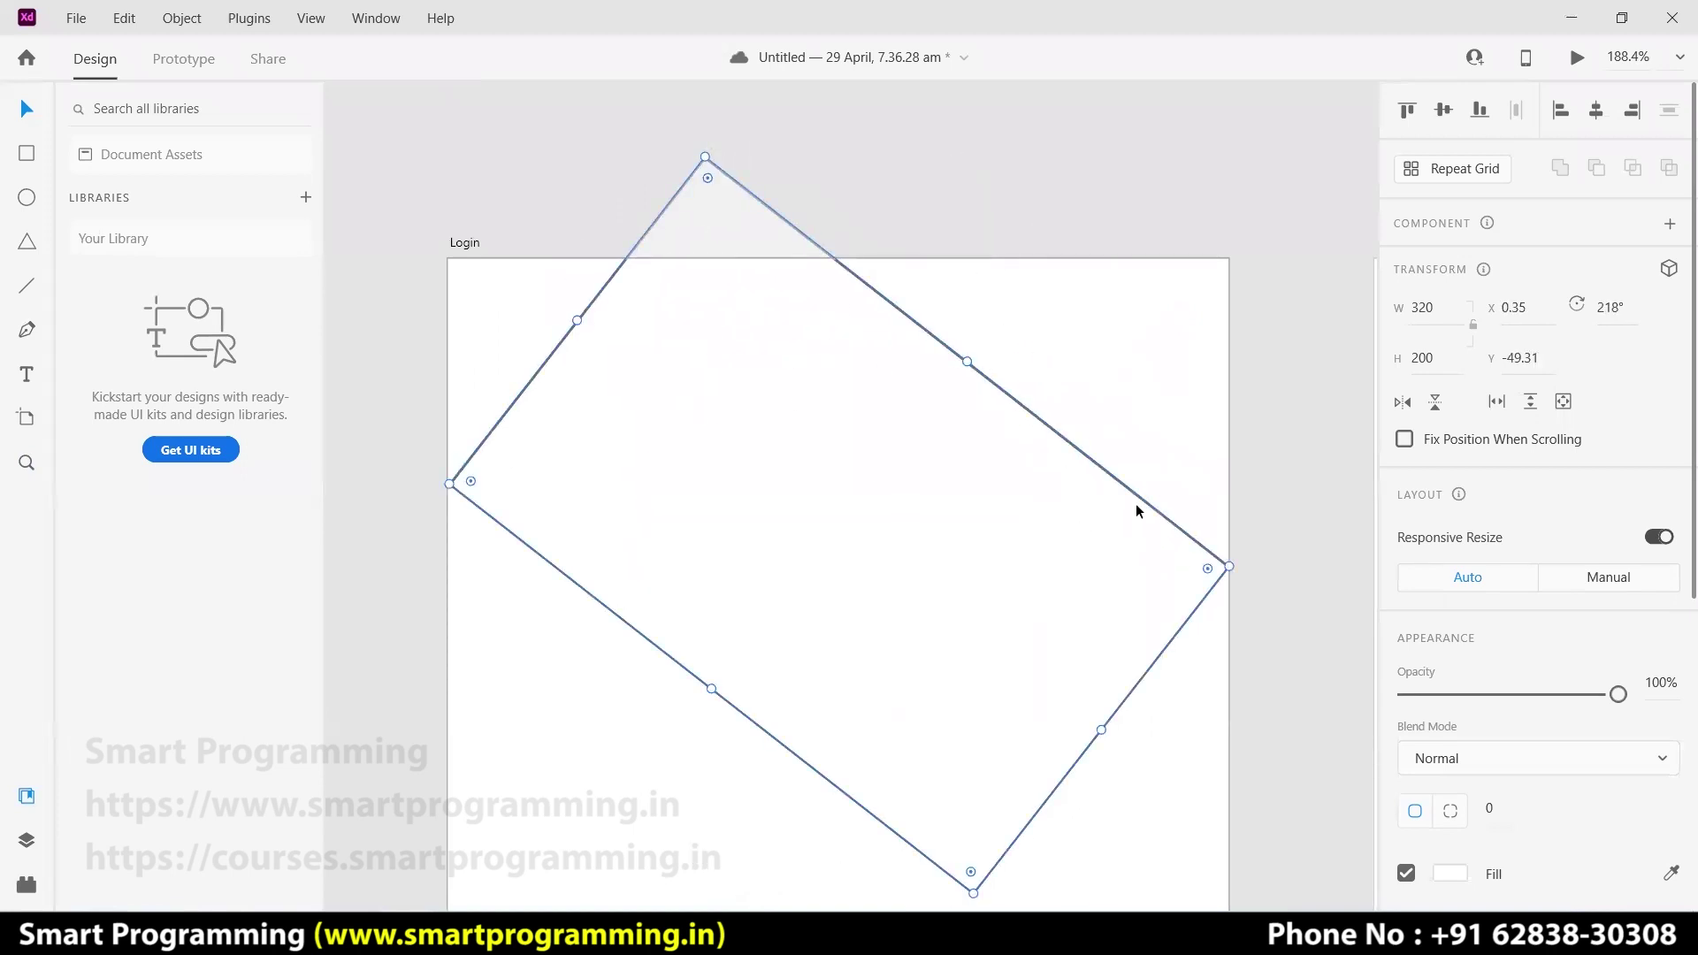
{"action": "left_click", "coordinate": [1615, 308]}
{"action": "type", "text": "45"}
{"action": "key", "text": "Return"}
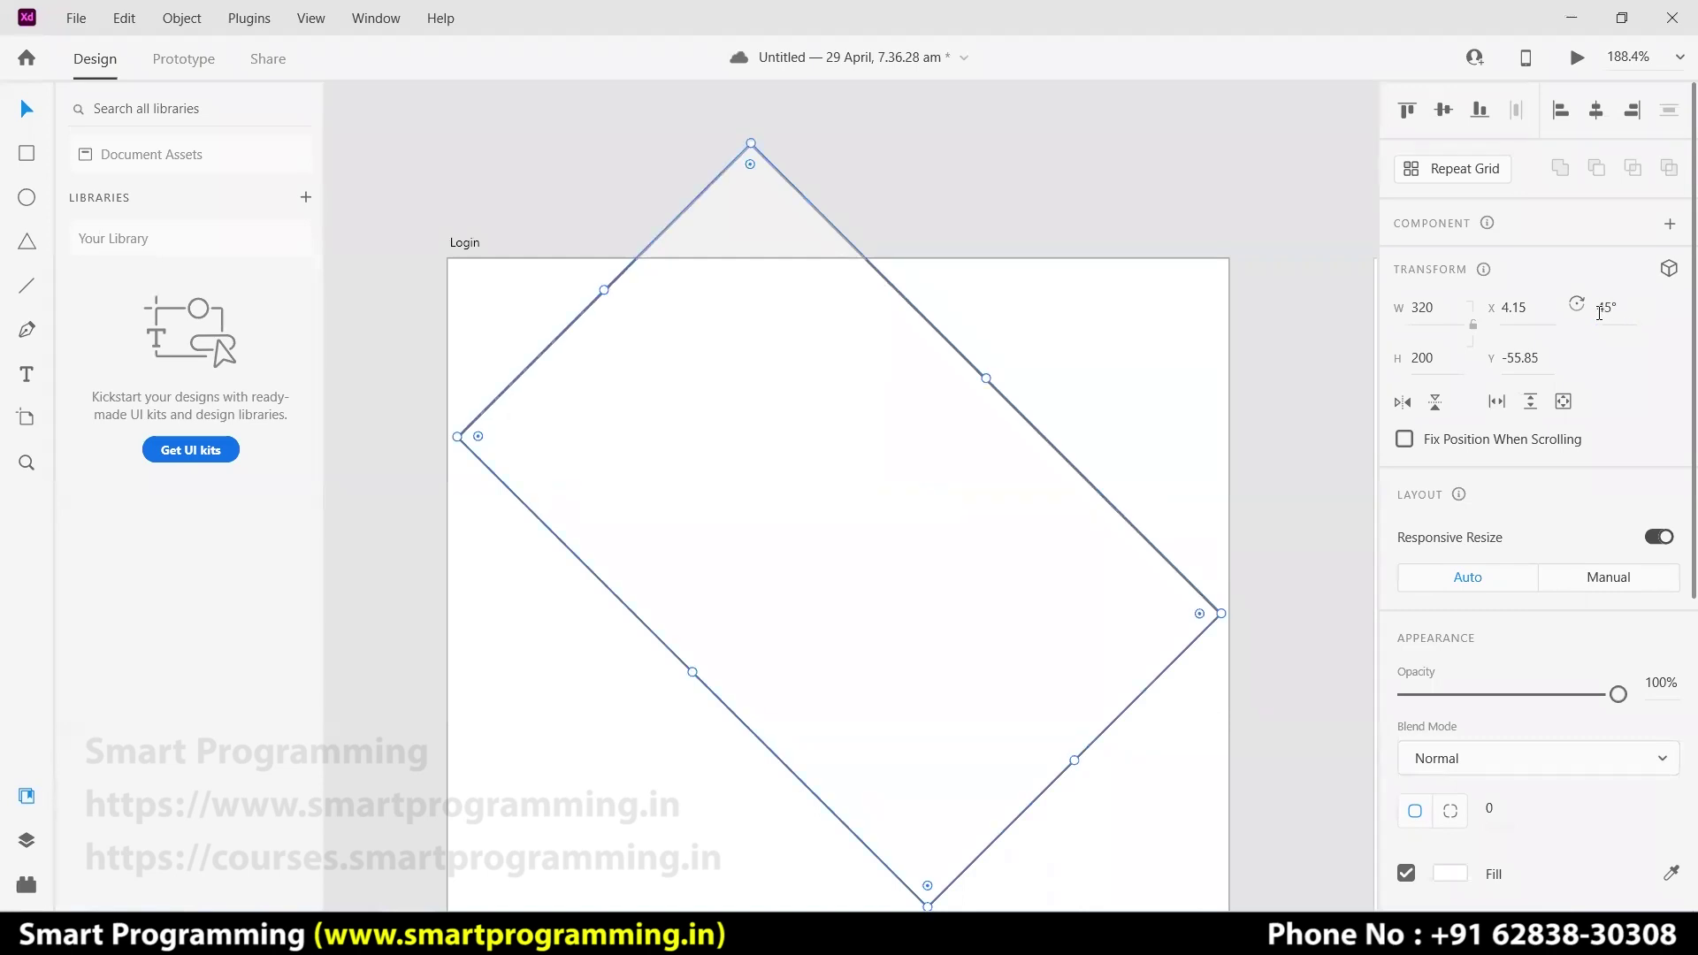
- Reselect the rotated rectangle and set its rotation to 0°
{"action": "left_click", "coordinate": [1294, 433]}
{"action": "left_click", "coordinate": [887, 416]}
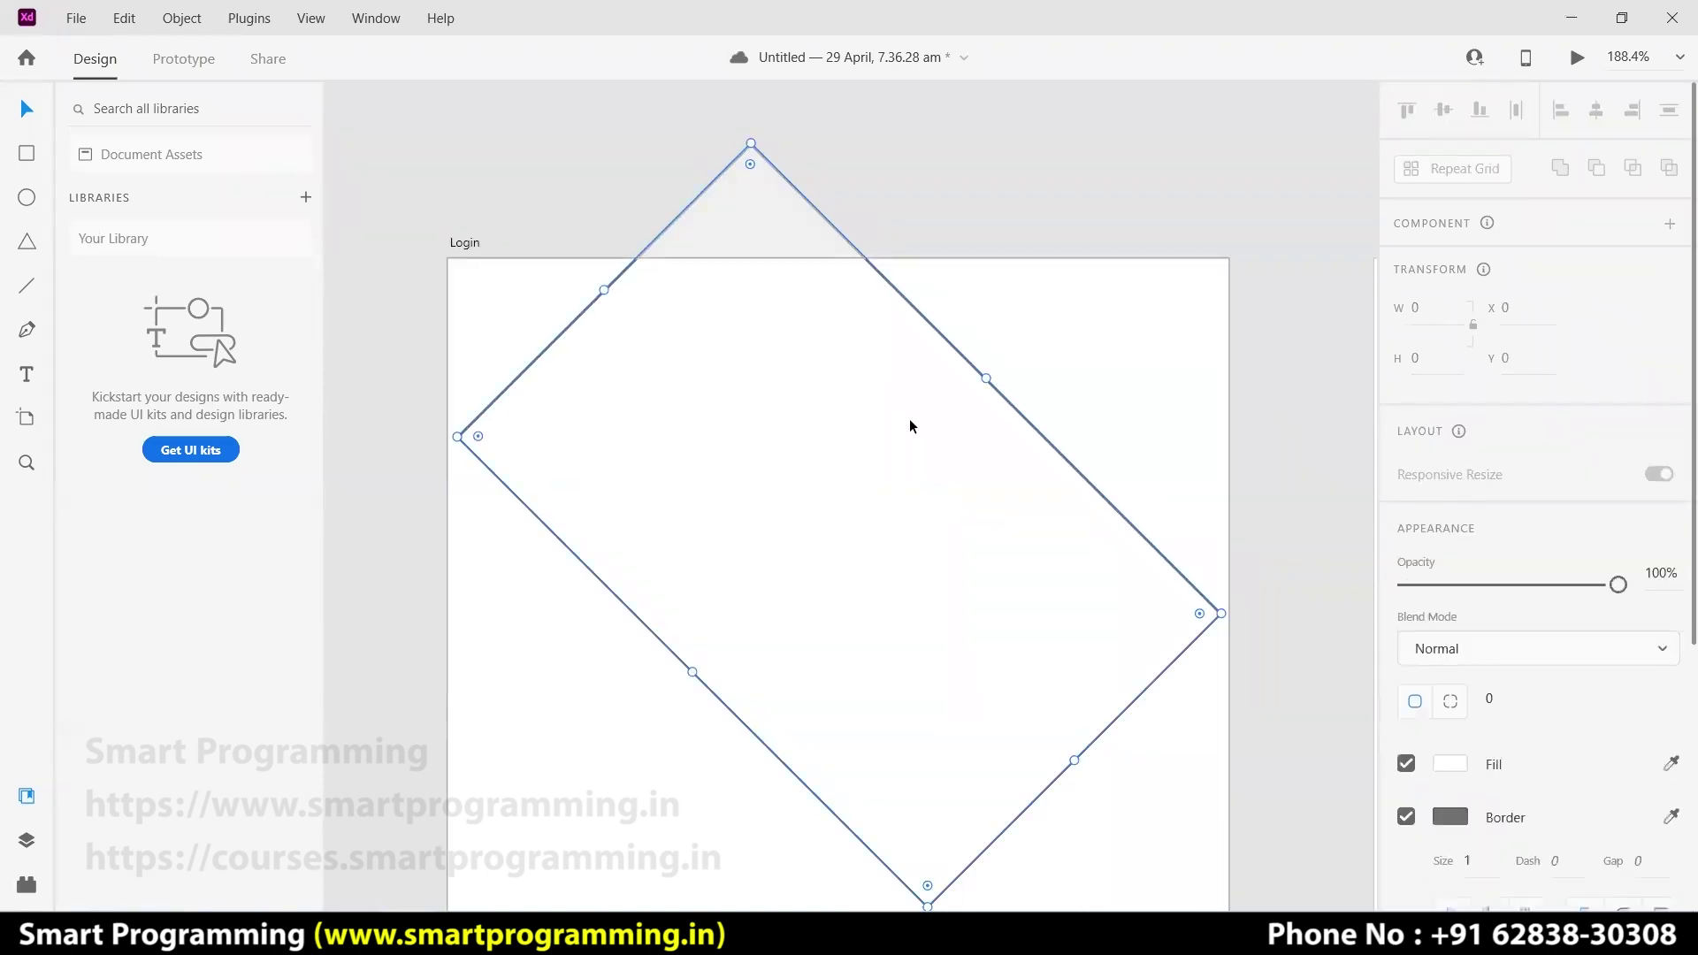
{"action": "left_click", "coordinate": [1609, 310]}
{"action": "type", "text": "0"}
{"action": "key", "text": "Return"}
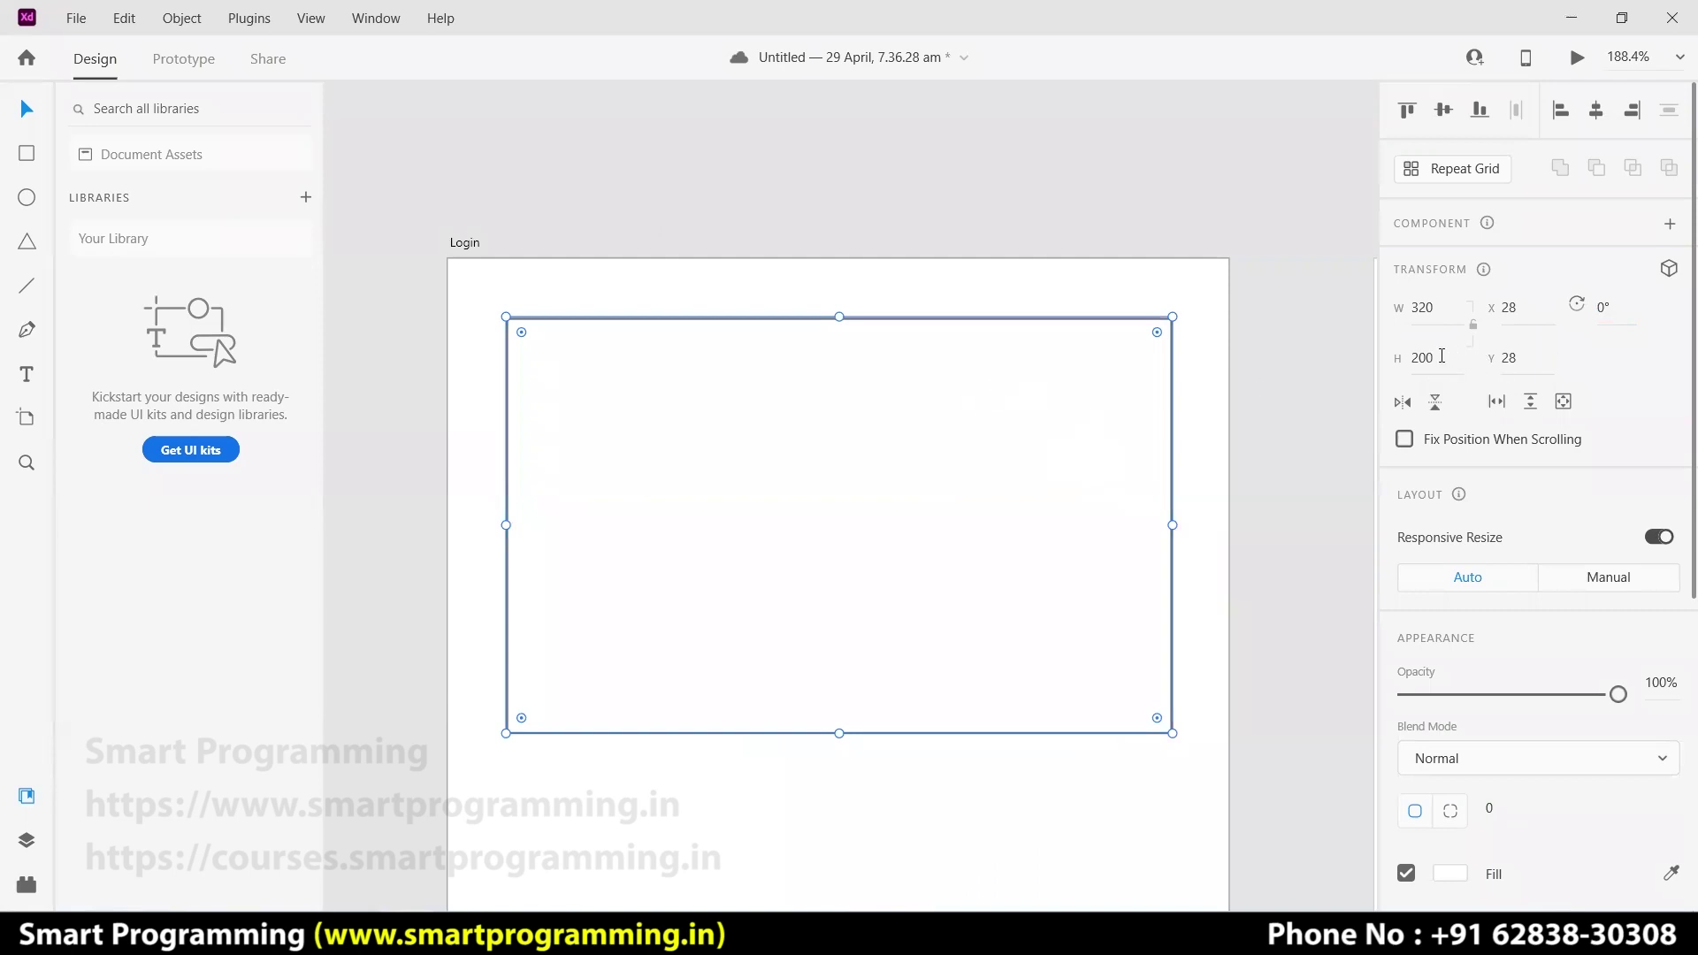
- Set the rectangle's width to 200 and move the shape to about X 88, Y 48 on the Login artboard
{"action": "left_click", "coordinate": [1449, 308]}
{"action": "type", "text": "200"}
{"action": "key", "text": "Return"}
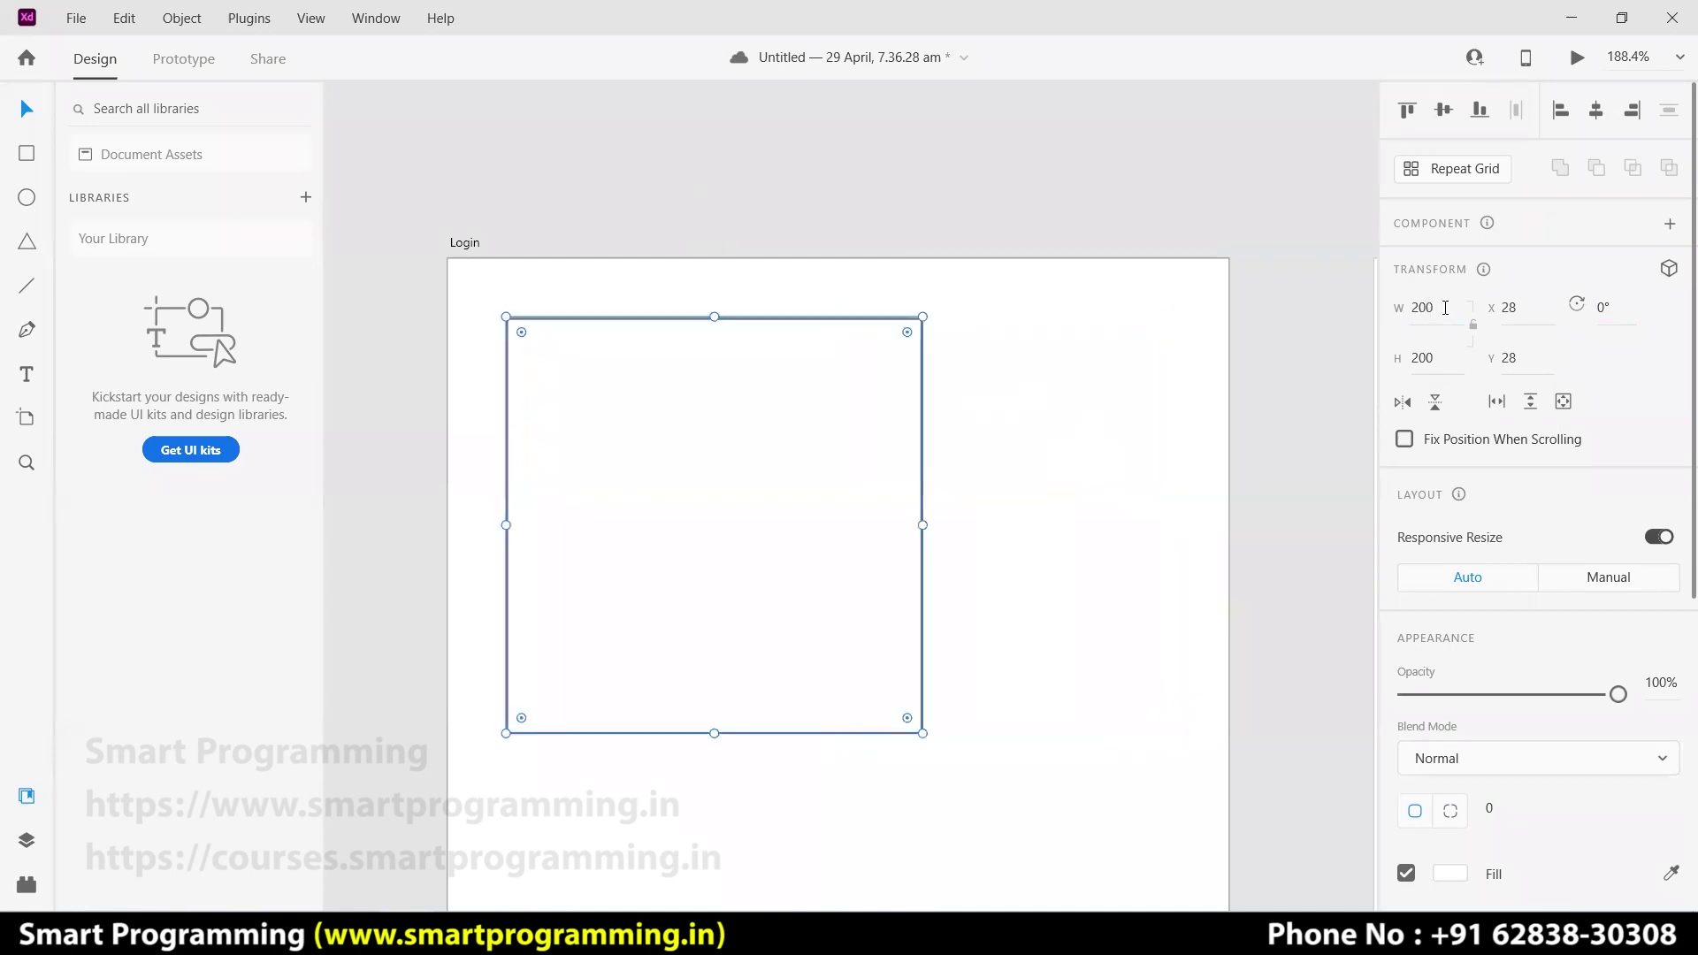
{"action": "left_click_drag", "start_coordinate": [752, 529], "coordinate": [879, 566]}
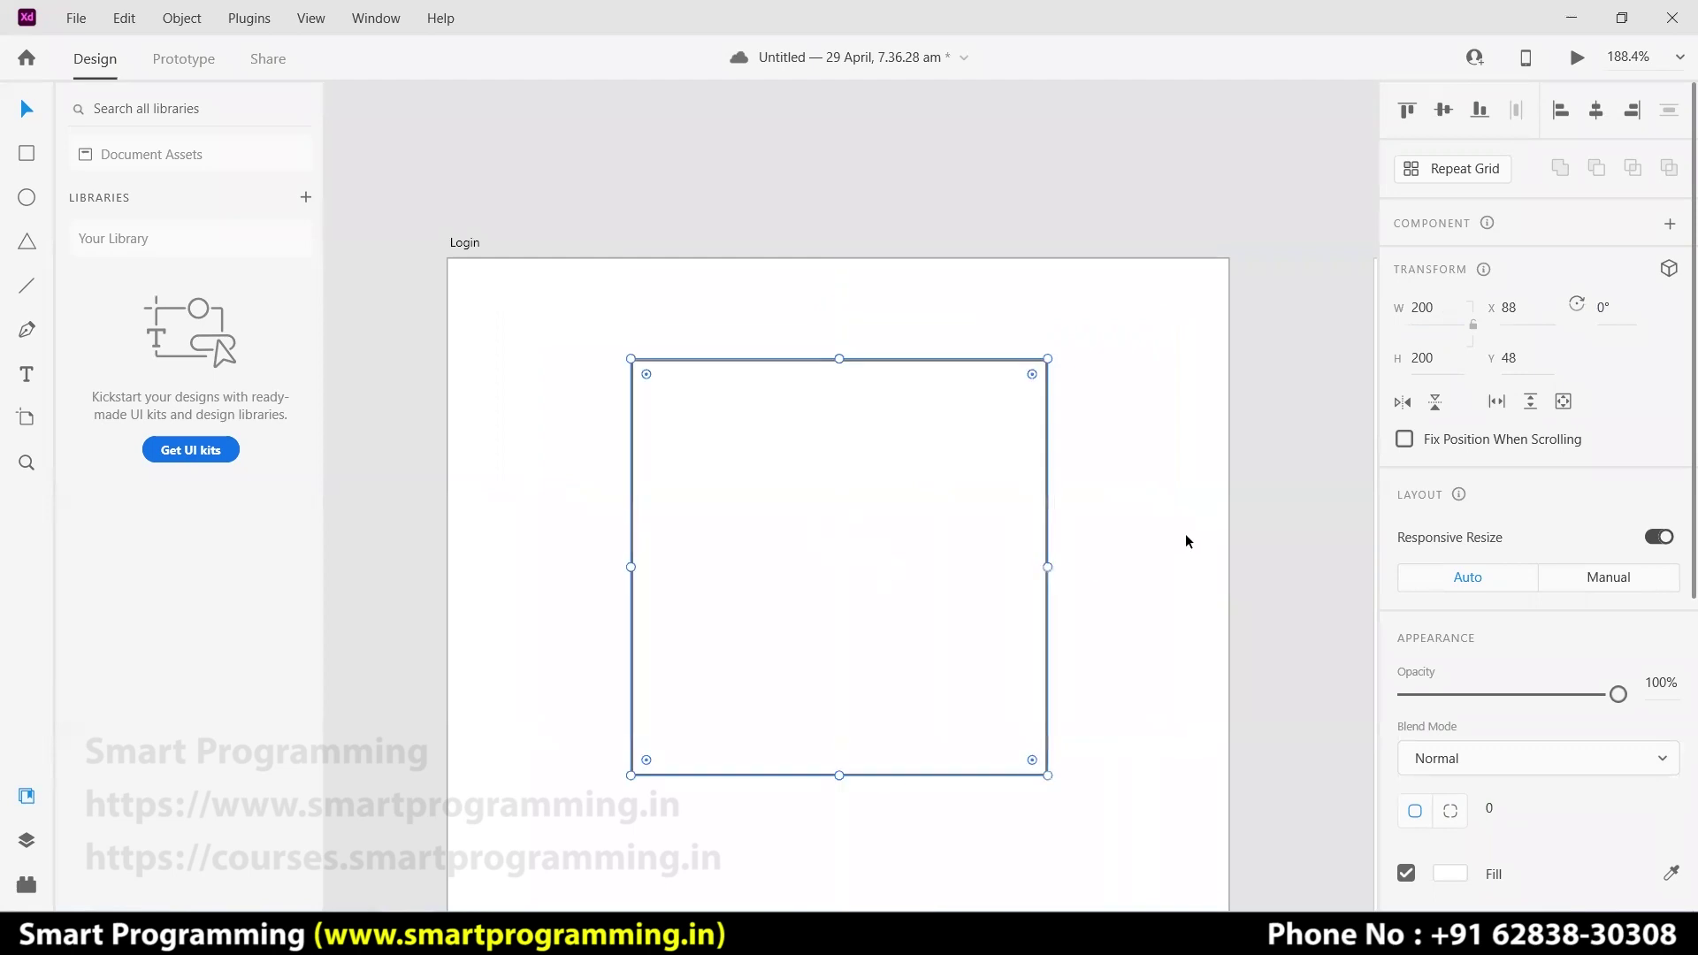
{"action": "scroll", "coordinate": [1176, 526], "scroll_direction": "down", "scroll_amount": 1}
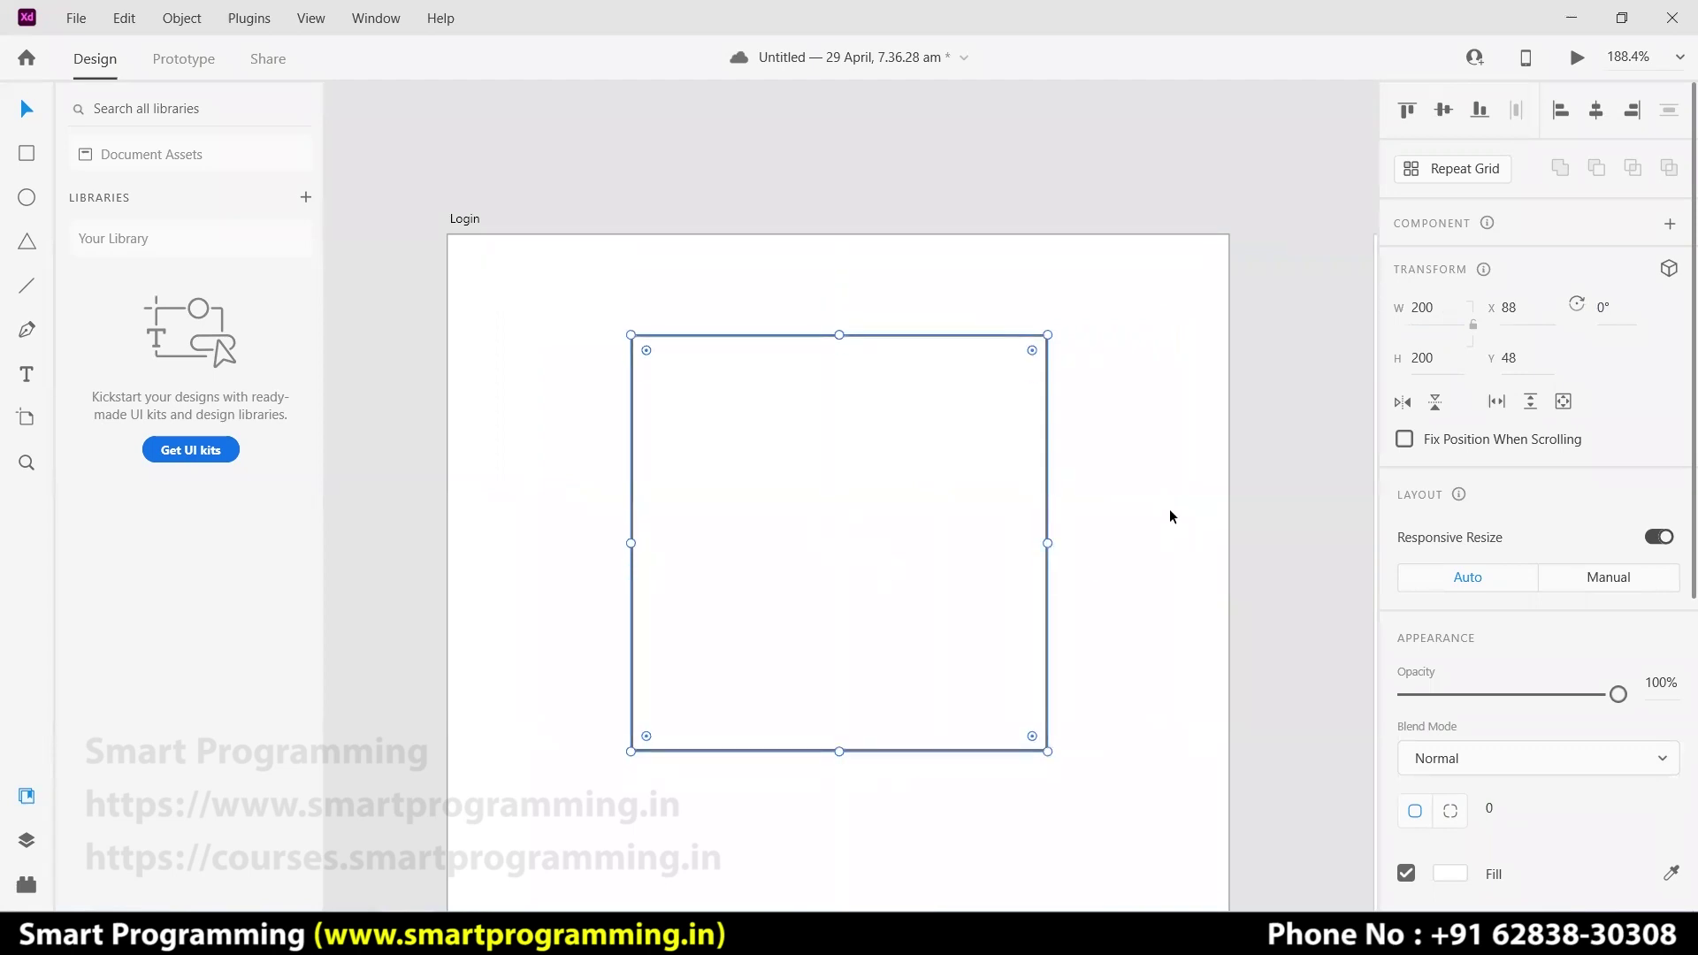
{"action": "key", "text": "ctrl+0"}
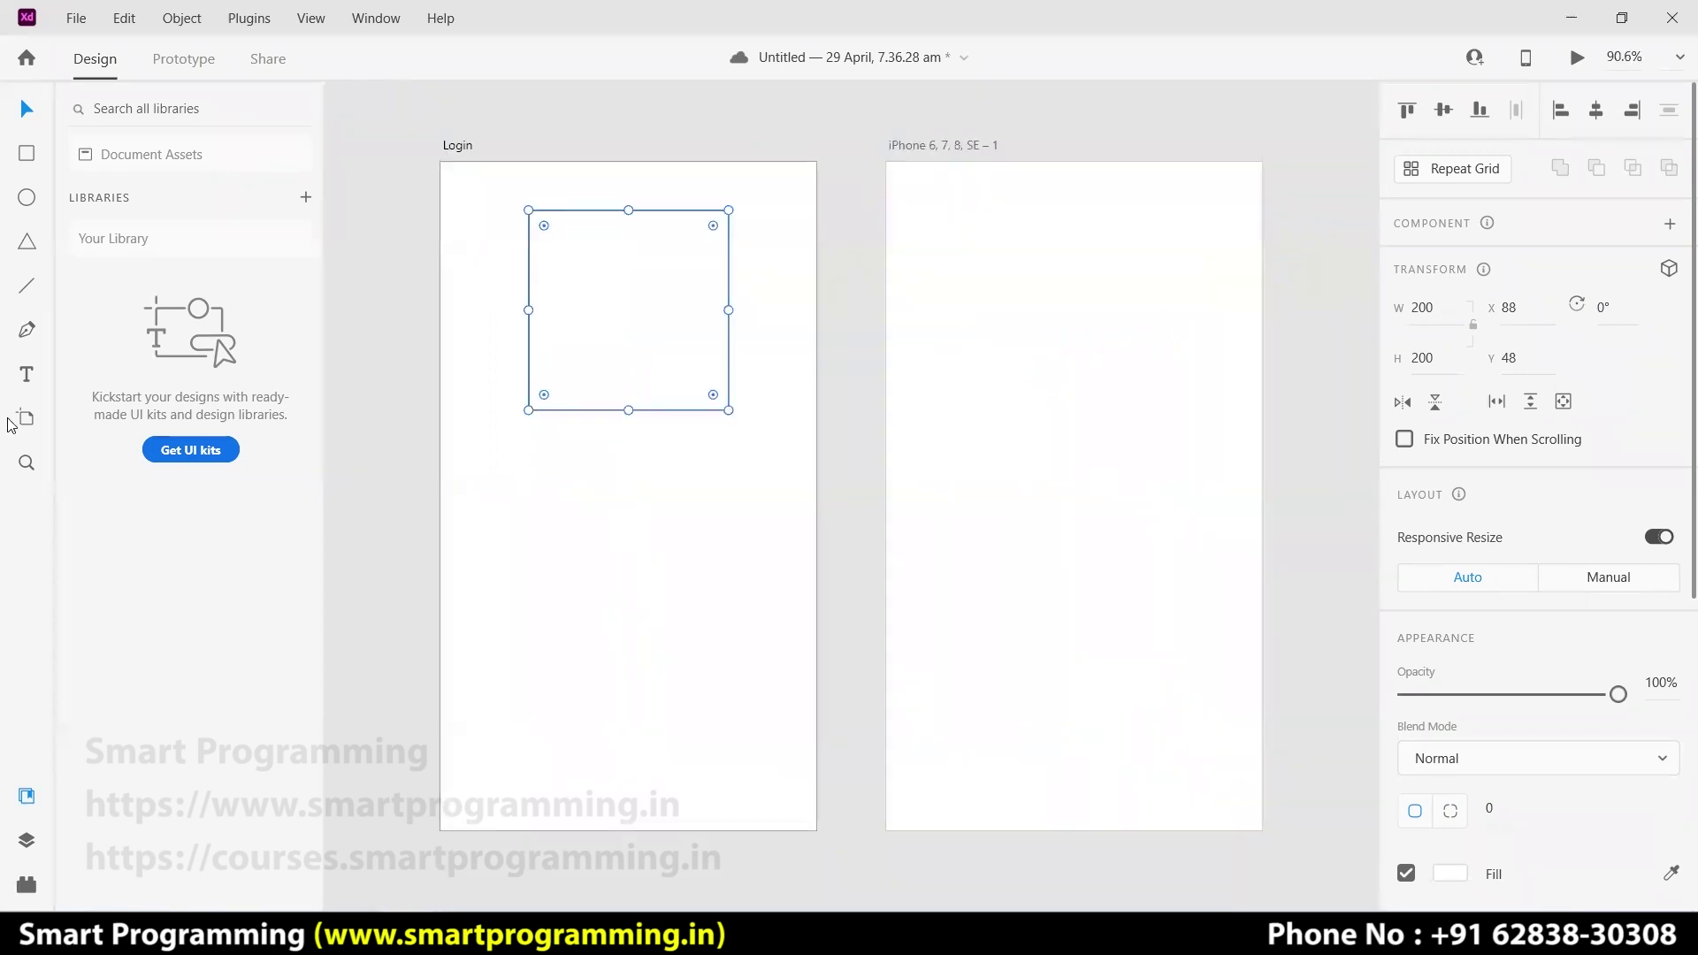
- Draw a second rectangle about 161 x 125 below the square on the Login artboard, and undo it
{"action": "left_click", "coordinate": [32, 157]}
{"action": "mouse_move", "coordinate": [487, 497]}
{"action": "left_mouse_down"}
{"action": "mouse_move", "coordinate": [679, 628]}
{"action": "mouse_move", "coordinate": [778, 521]}
{"action": "mouse_move", "coordinate": [736, 557]}
{"action": "mouse_move", "coordinate": [823, 665]}
{"action": "mouse_move", "coordinate": [614, 697]}
{"action": "mouse_move", "coordinate": [914, 565]}
{"action": "mouse_move", "coordinate": [592, 607]}
{"action": "mouse_move", "coordinate": [853, 667]}
{"action": "mouse_move", "coordinate": [601, 493]}
{"action": "mouse_move", "coordinate": [764, 733]}
{"action": "mouse_move", "coordinate": [596, 520]}
{"action": "mouse_move", "coordinate": [743, 614]}
{"action": "mouse_move", "coordinate": [648, 621]}
{"action": "left_mouse_up"}
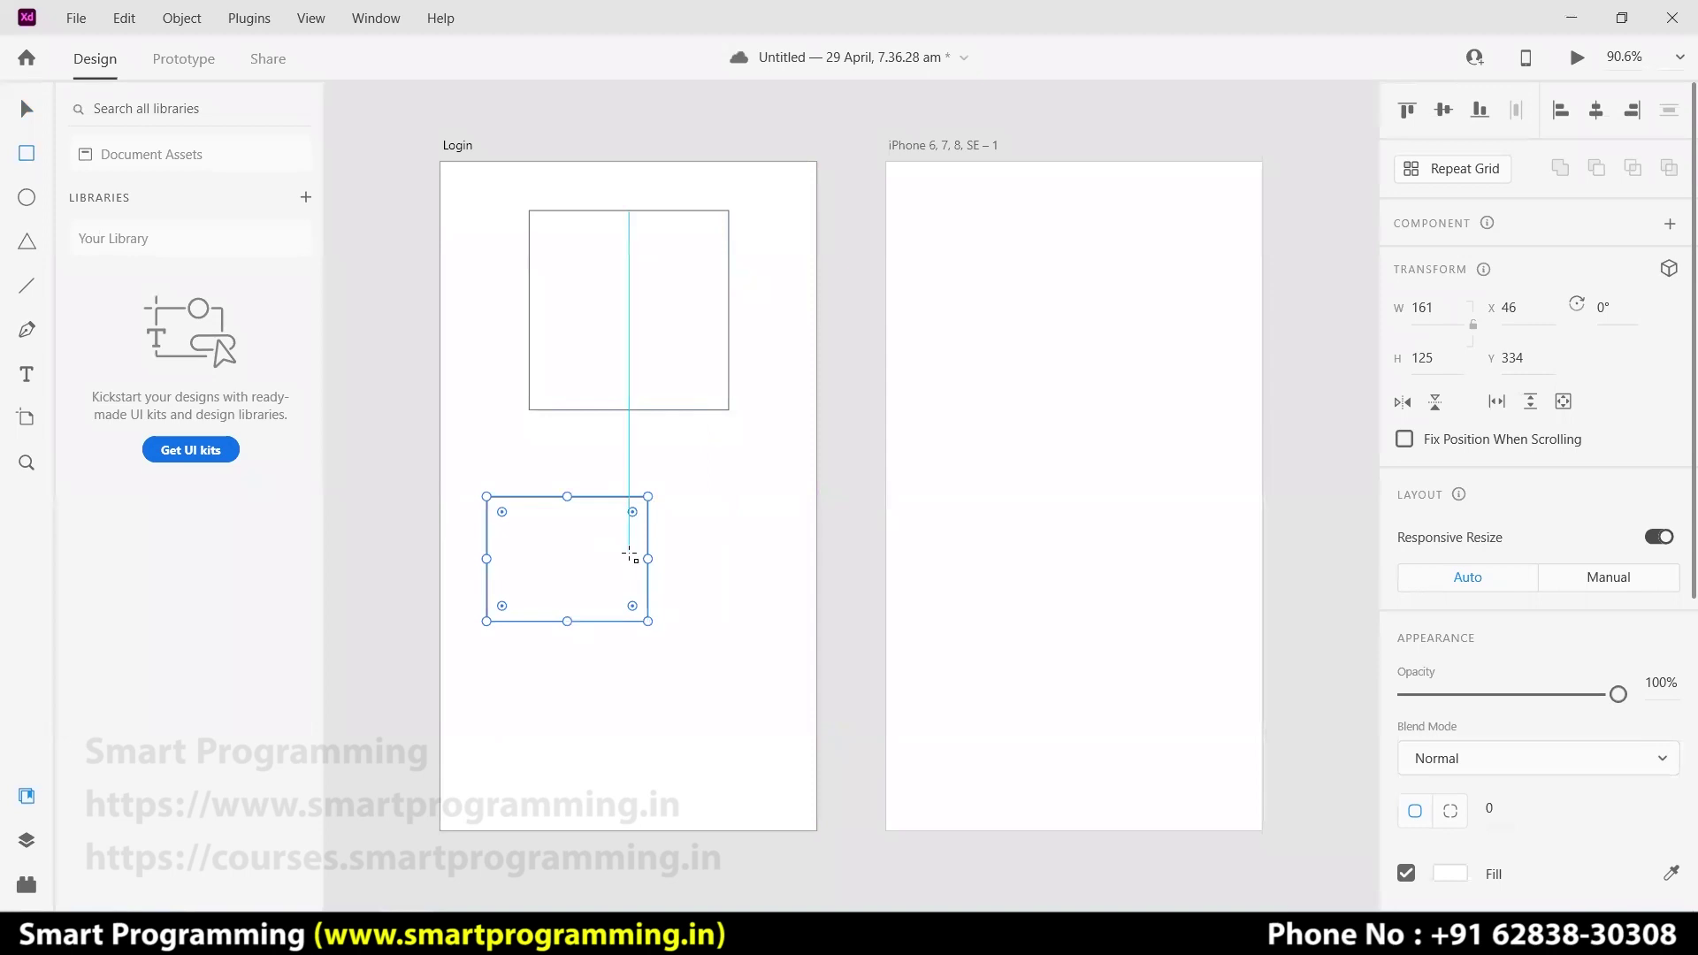
{"action": "key", "text": "ctrl+z"}
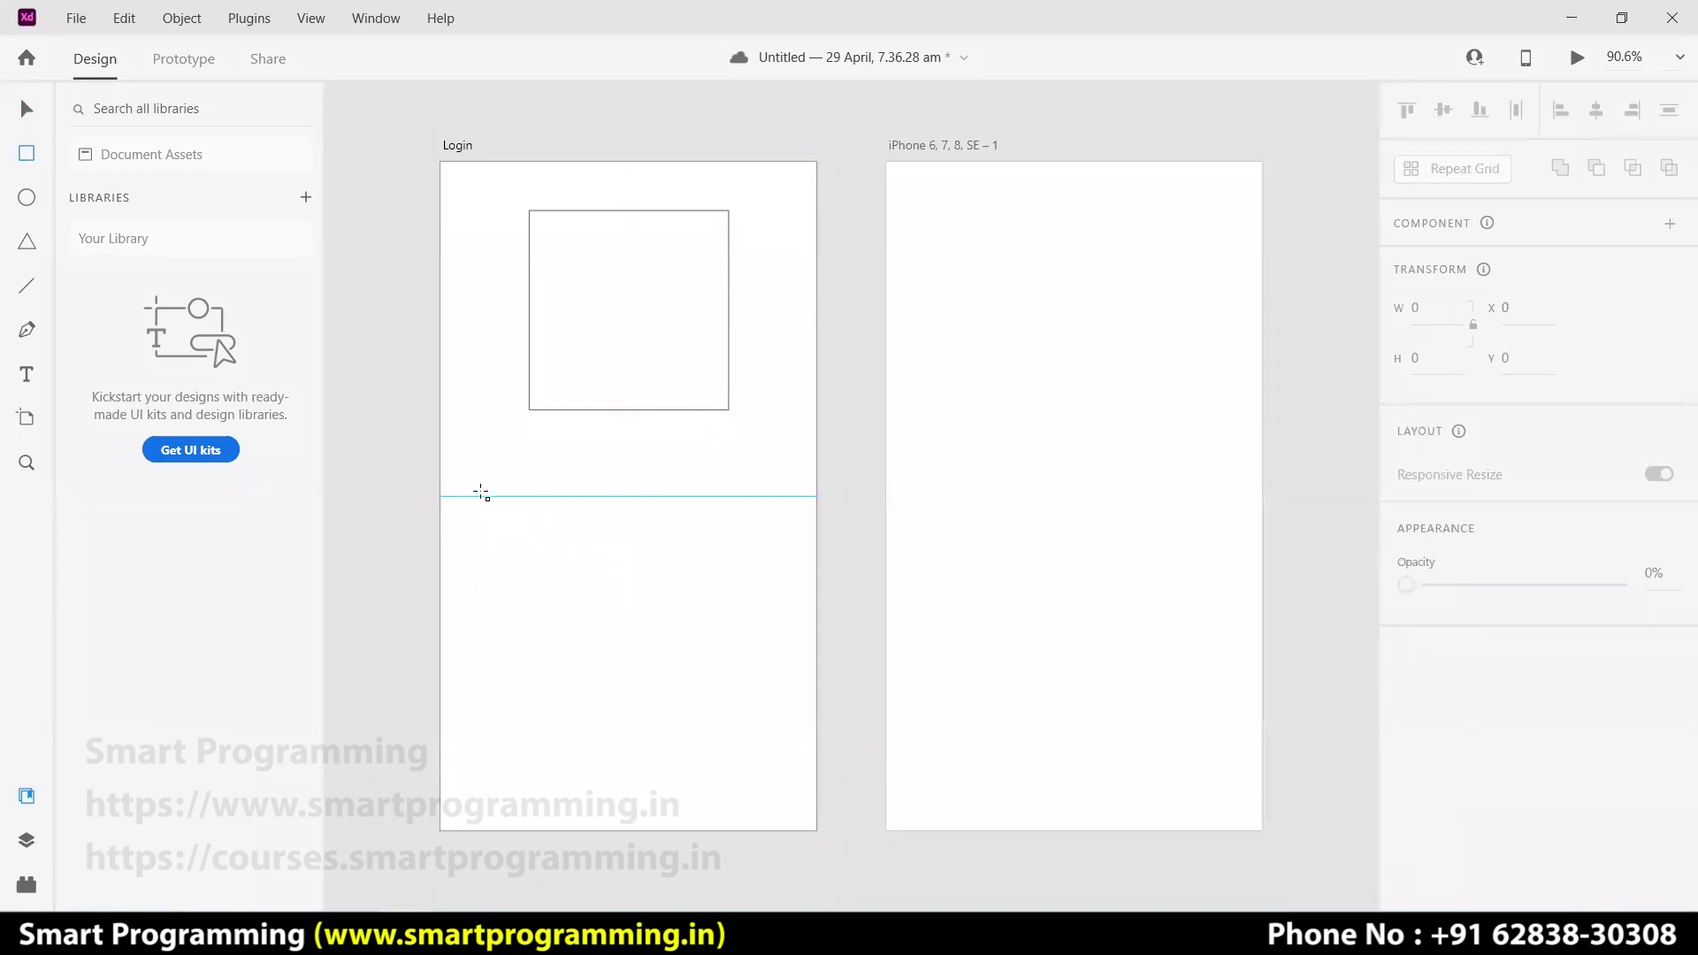
- Draw a square about 292 x 292 low on the Login artboard and a rectangle about 259 x 41 near the second artboard's upper edge
{"action": "mouse_move", "coordinate": [481, 497]}
{"action": "left_mouse_down"}
{"action": "mouse_move", "coordinate": [531, 569]}
{"action": "mouse_move", "coordinate": [528, 544]}
{"action": "mouse_move", "coordinate": [686, 693]}
{"action": "mouse_move", "coordinate": [773, 448]}
{"action": "mouse_move", "coordinate": [732, 645]}
{"action": "mouse_move", "coordinate": [990, 524]}
{"action": "mouse_move", "coordinate": [728, 481]}
{"action": "mouse_move", "coordinate": [705, 652]}
{"action": "mouse_move", "coordinate": [911, 728]}
{"action": "mouse_move", "coordinate": [927, 488]}
{"action": "mouse_move", "coordinate": [625, 546]}
{"action": "mouse_move", "coordinate": [554, 503]}
{"action": "mouse_move", "coordinate": [701, 652]}
{"action": "mouse_move", "coordinate": [1006, 794]}
{"action": "mouse_move", "coordinate": [516, 516]}
{"action": "mouse_move", "coordinate": [660, 687]}
{"action": "mouse_move", "coordinate": [819, 832]}
{"action": "mouse_move", "coordinate": [687, 682]}
{"action": "mouse_move", "coordinate": [672, 549]}
{"action": "mouse_move", "coordinate": [1198, 804]}
{"action": "mouse_move", "coordinate": [710, 498]}
{"action": "mouse_move", "coordinate": [929, 705]}
{"action": "mouse_move", "coordinate": [1008, 811]}
{"action": "mouse_move", "coordinate": [977, 790]}
{"action": "left_mouse_up"}
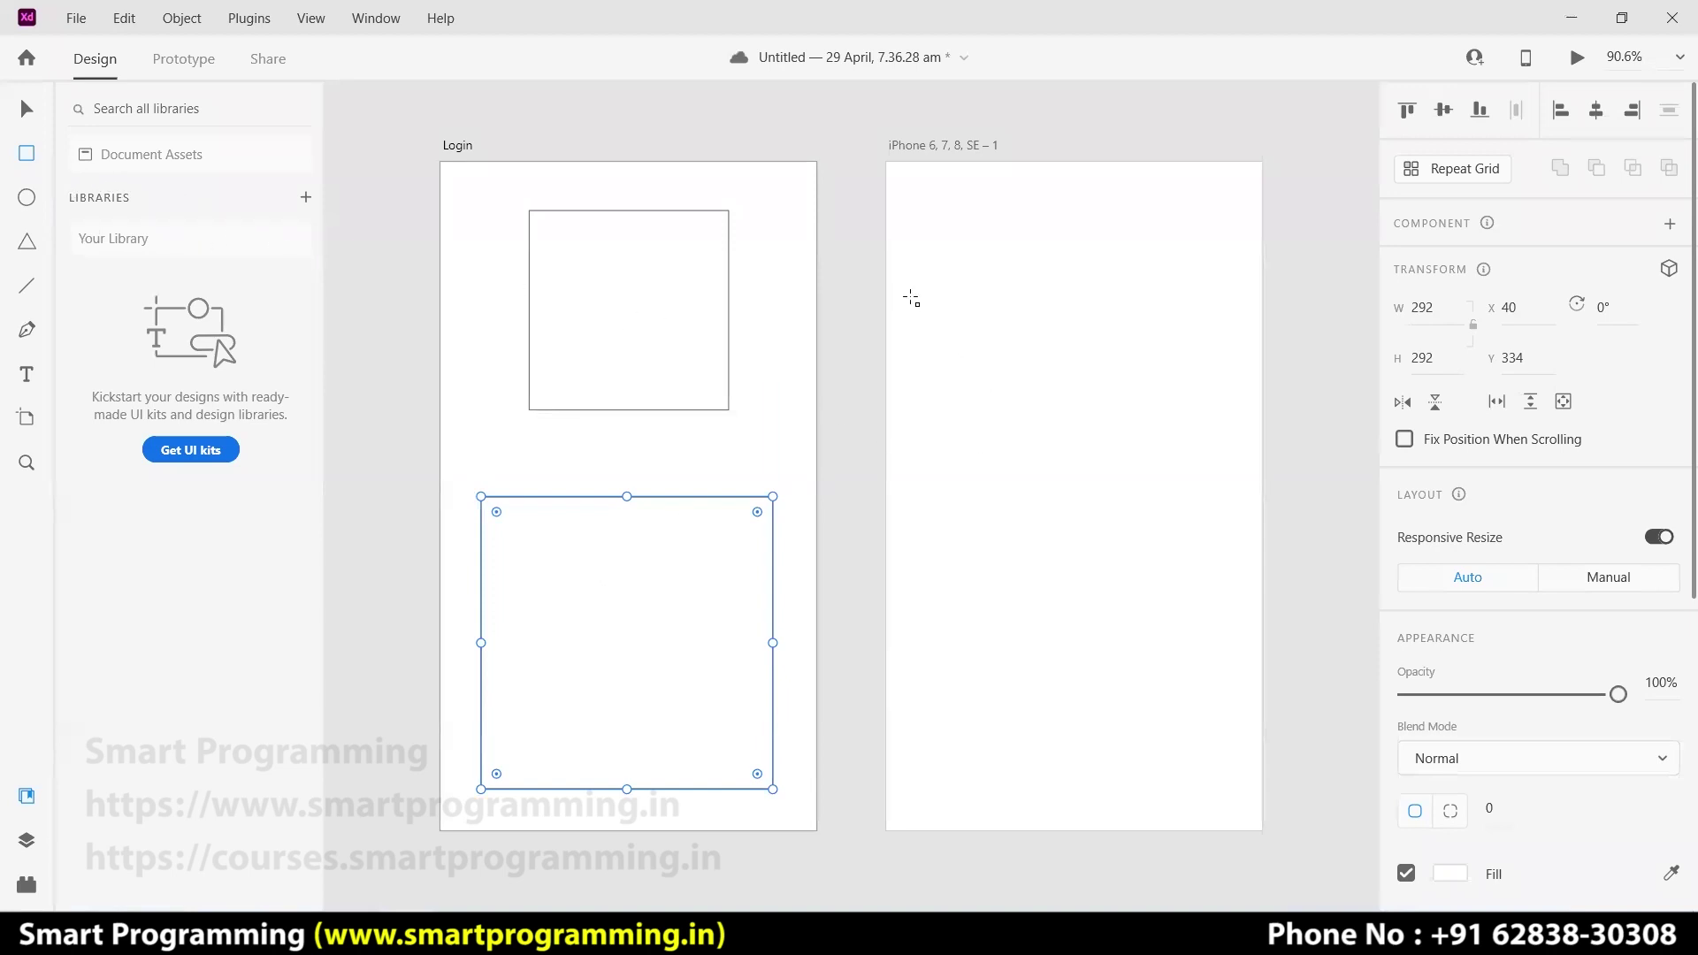
{"action": "mouse_move", "coordinate": [921, 246]}
{"action": "left_mouse_down"}
{"action": "mouse_move", "coordinate": [1191, 330]}
{"action": "mouse_move", "coordinate": [1179, 285]}
{"action": "left_mouse_up"}
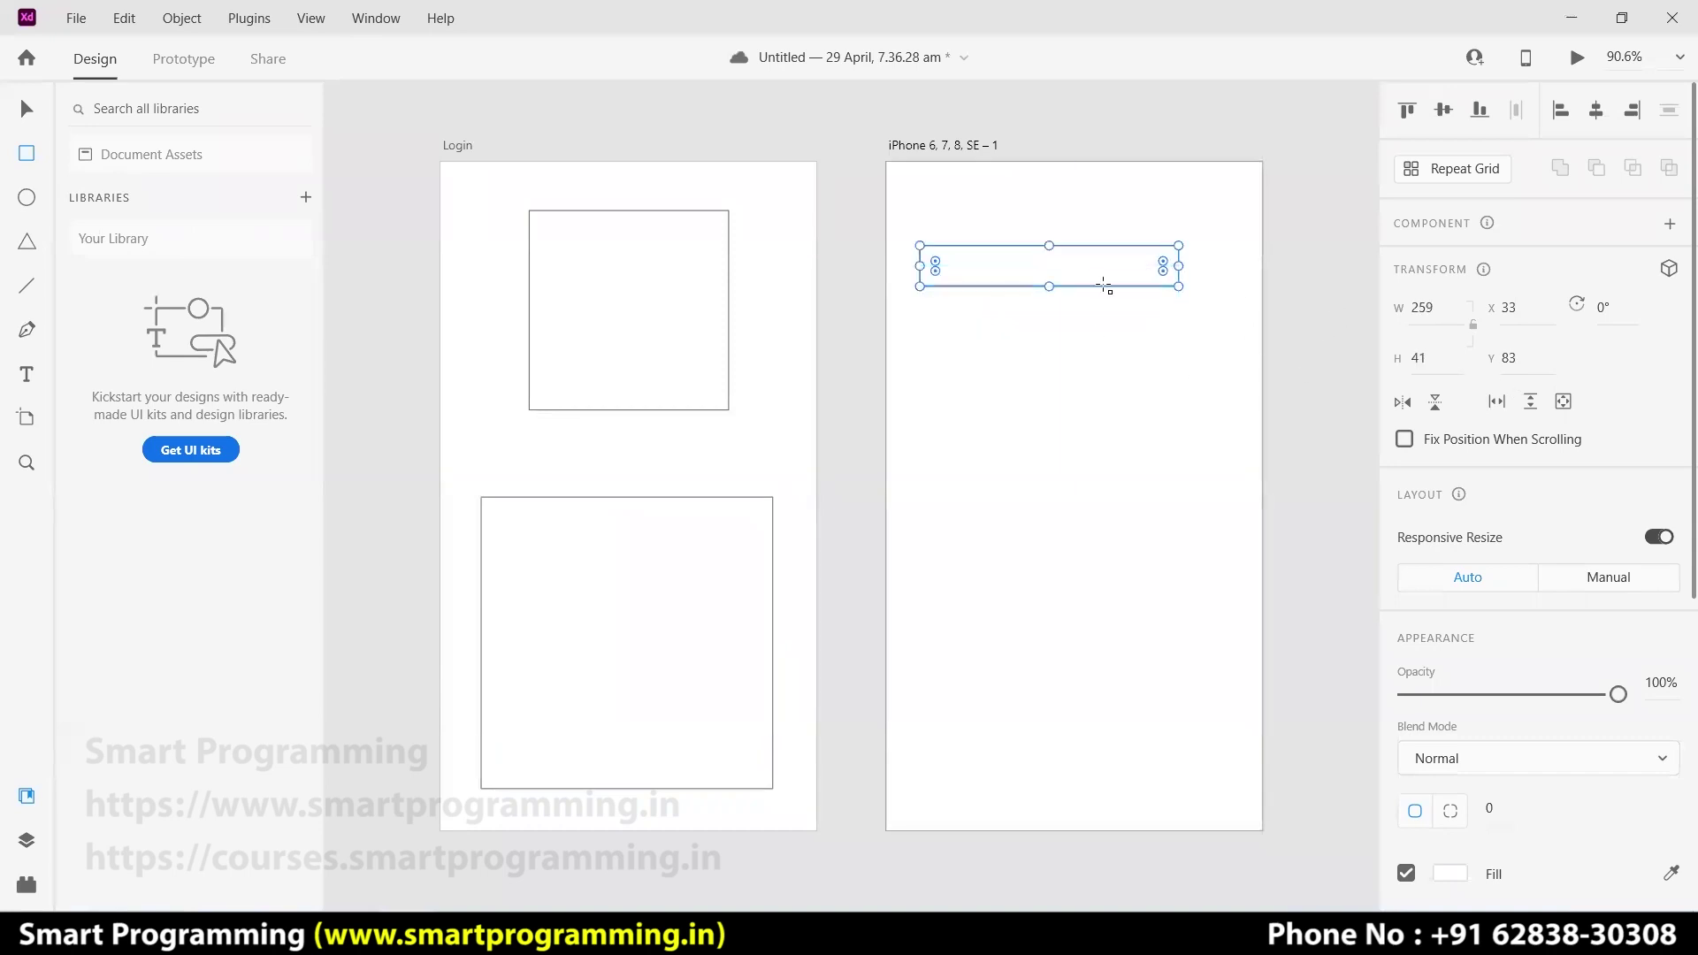
- Resize the second artboard's rectangle freehand, ending at about 278 x 38
{"action": "left_click", "coordinate": [26, 110]}
{"action": "left_click_drag", "start_coordinate": [1050, 288], "coordinate": [1069, 492]}
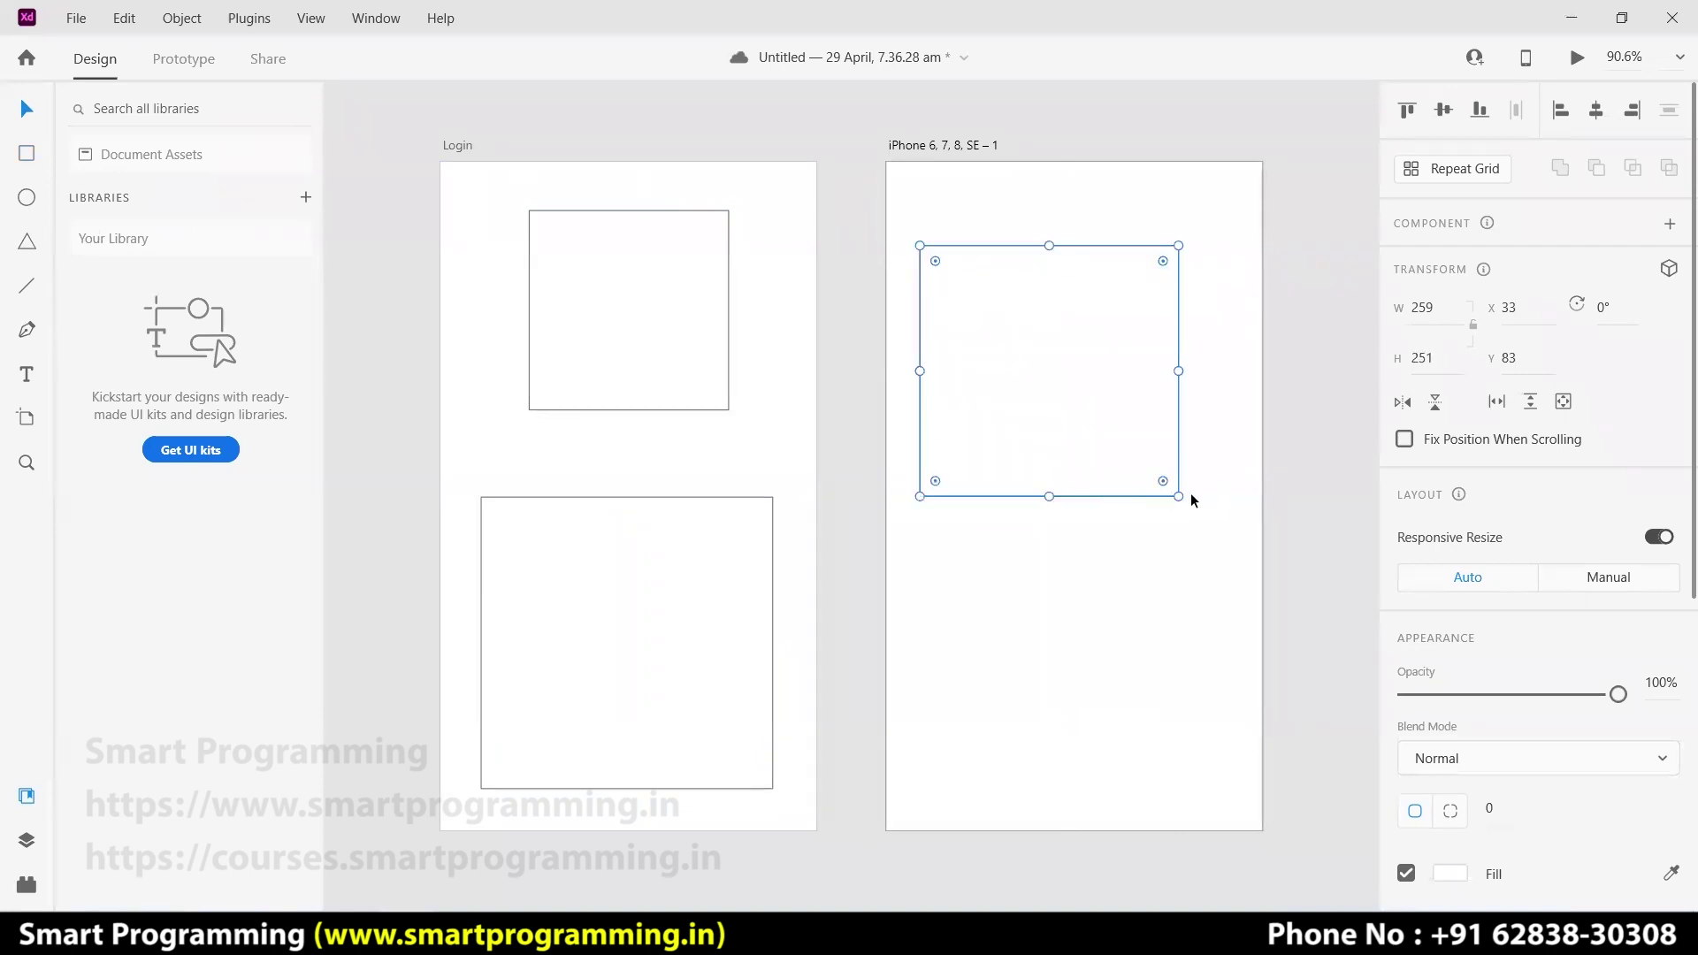
{"action": "left_click_drag", "start_coordinate": [1181, 489], "coordinate": [1199, 283]}
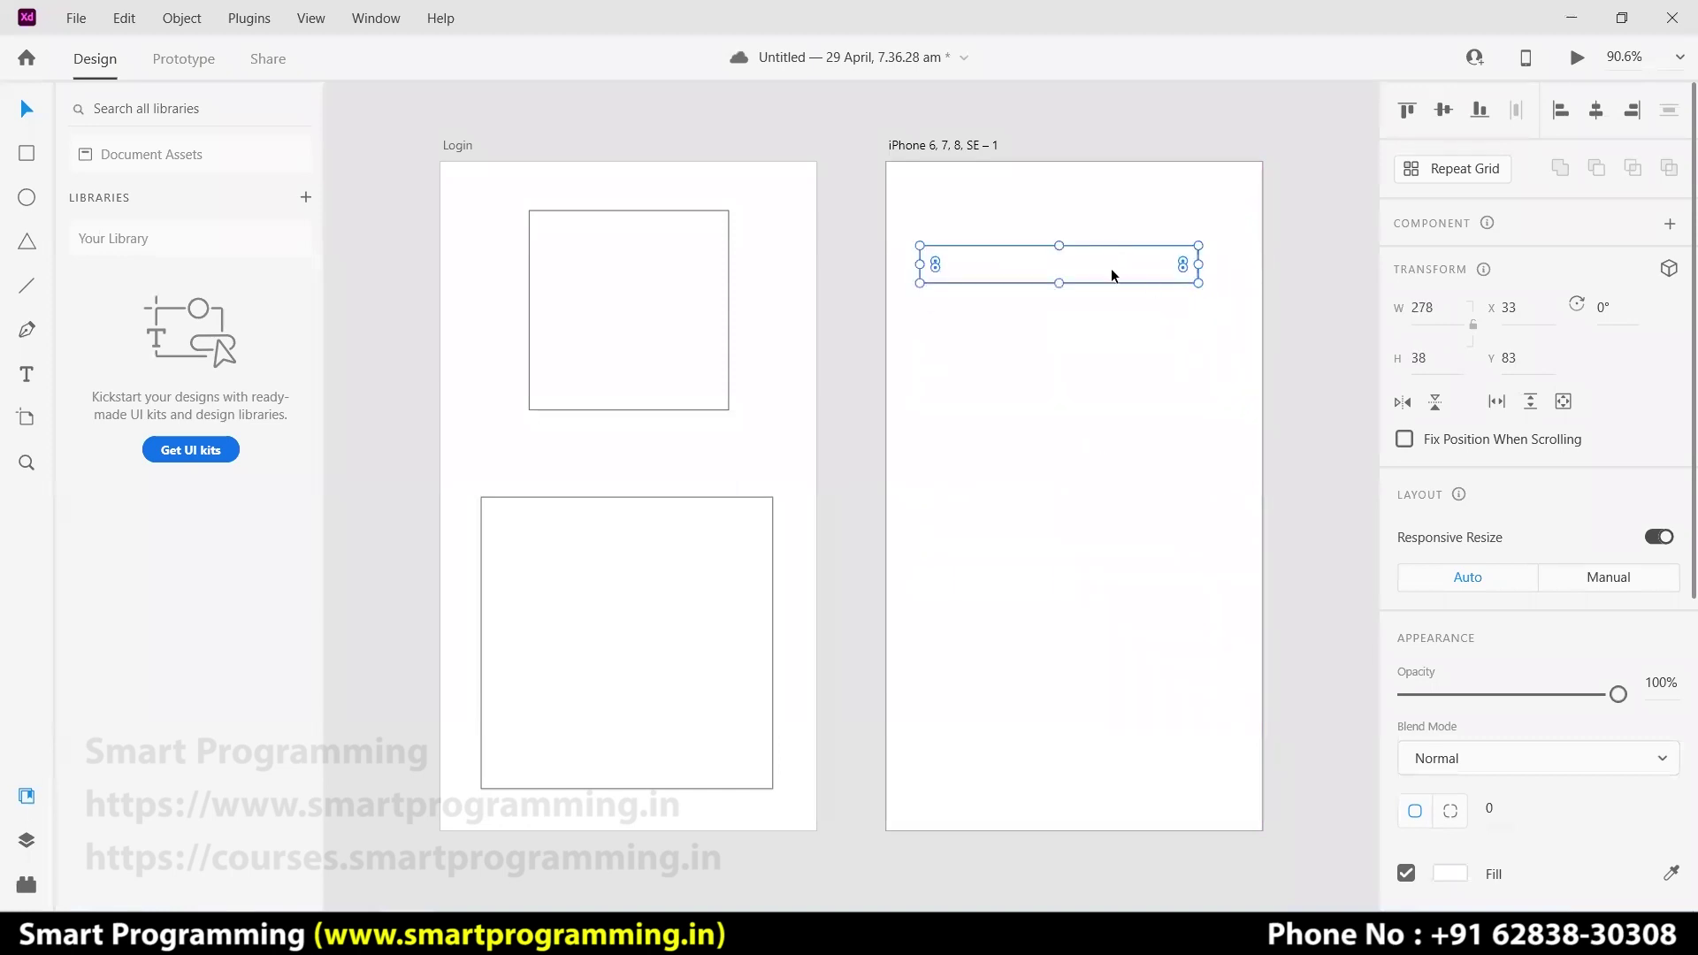
- Set the width and height of the second artboard's rectangle to 100 each
{"action": "left_click", "coordinate": [1451, 302]}
{"action": "type", "text": "100"}
{"action": "key", "text": "Tab"}
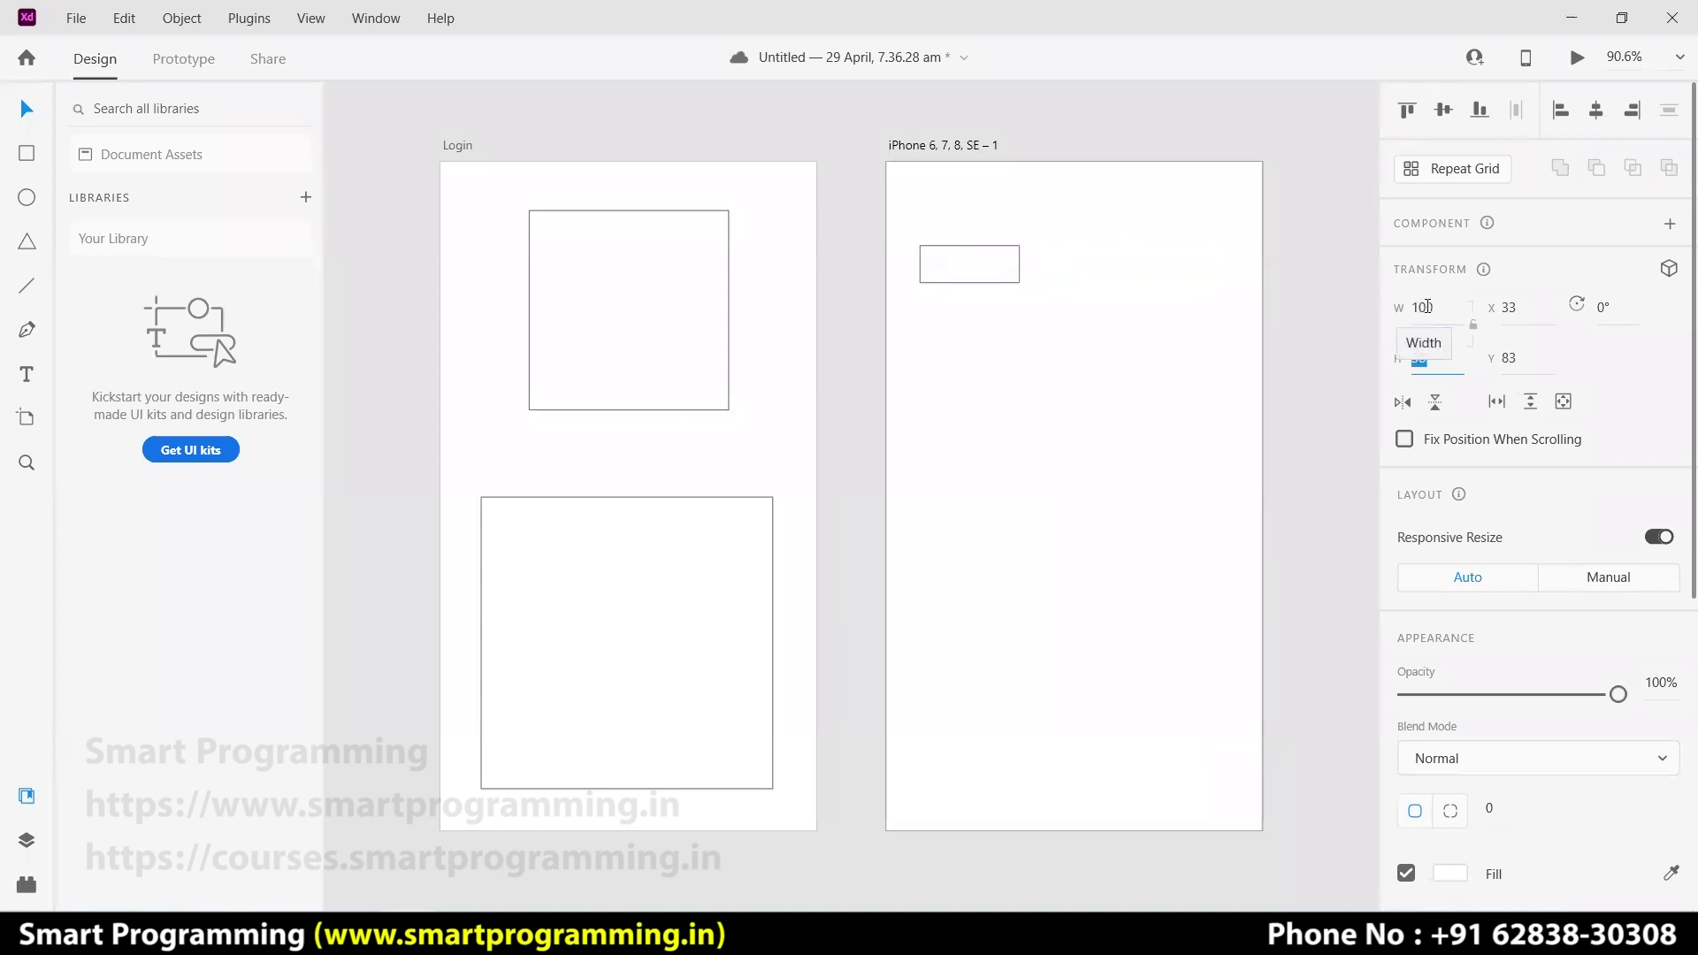
{"action": "type", "text": "100"}
{"action": "key", "text": "Return"}
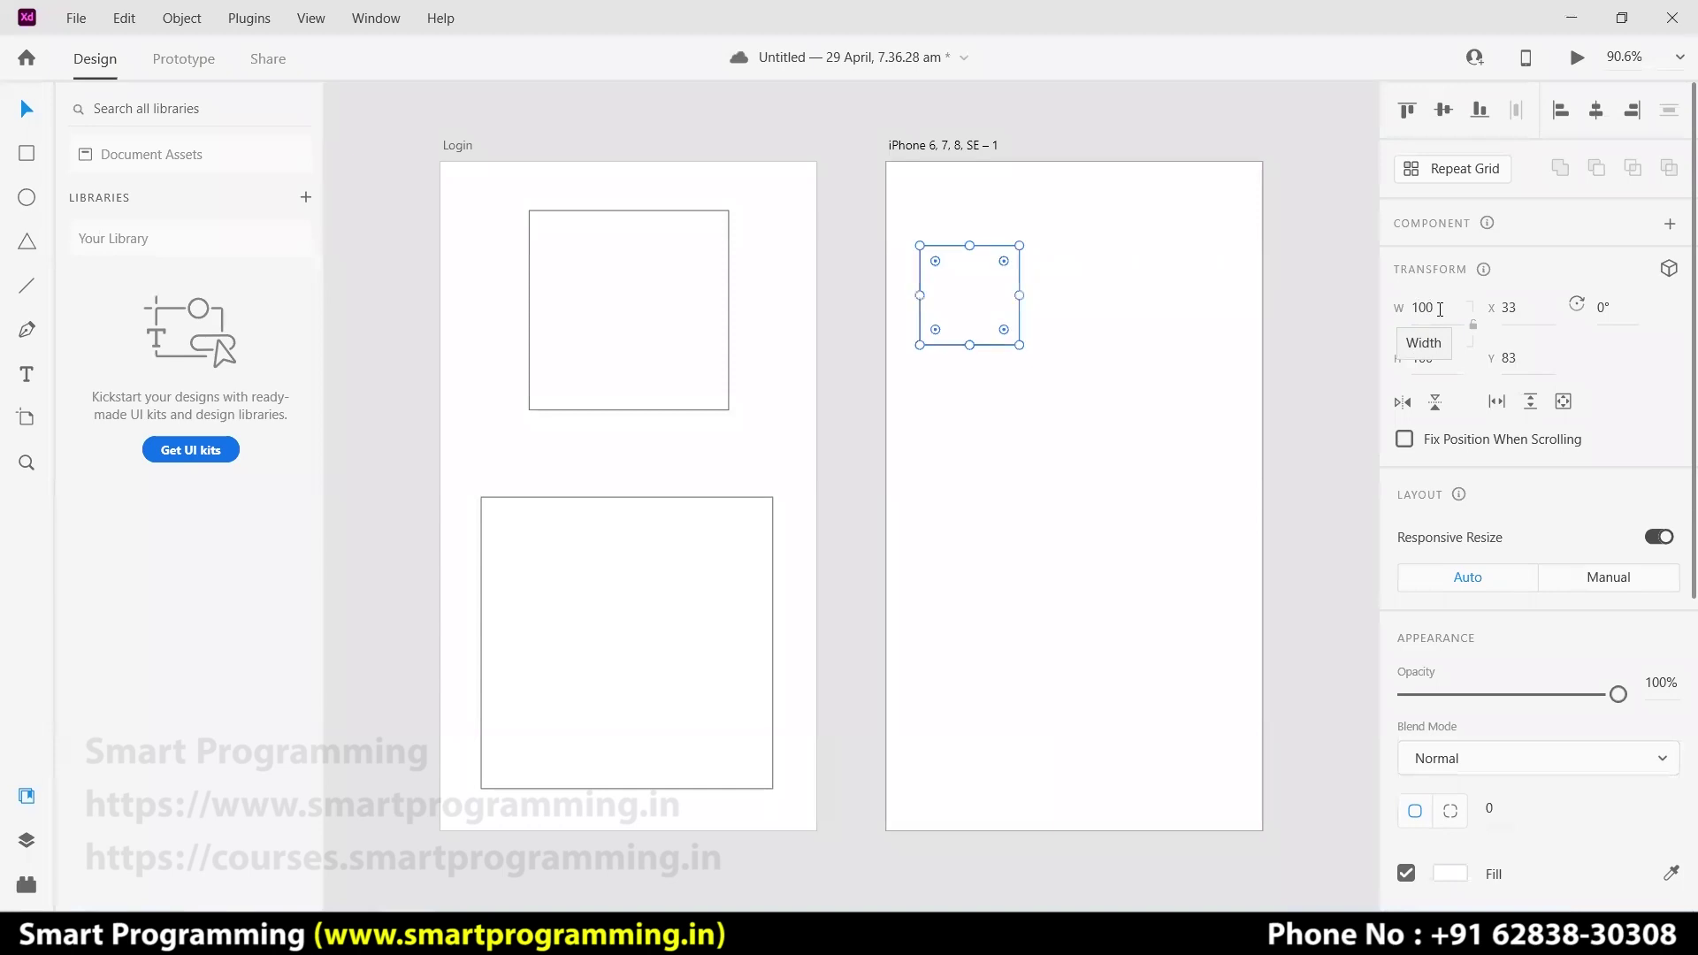
{"action": "left_click", "coordinate": [1215, 470]}
- Select the upper square on the Login artboard and move it to about X 24, Y 30
{"action": "left_click", "coordinate": [966, 290]}
{"action": "left_click", "coordinate": [690, 315]}
{"action": "left_click", "coordinate": [699, 586]}
{"action": "left_click", "coordinate": [967, 305]}
{"action": "left_click", "coordinate": [594, 319]}
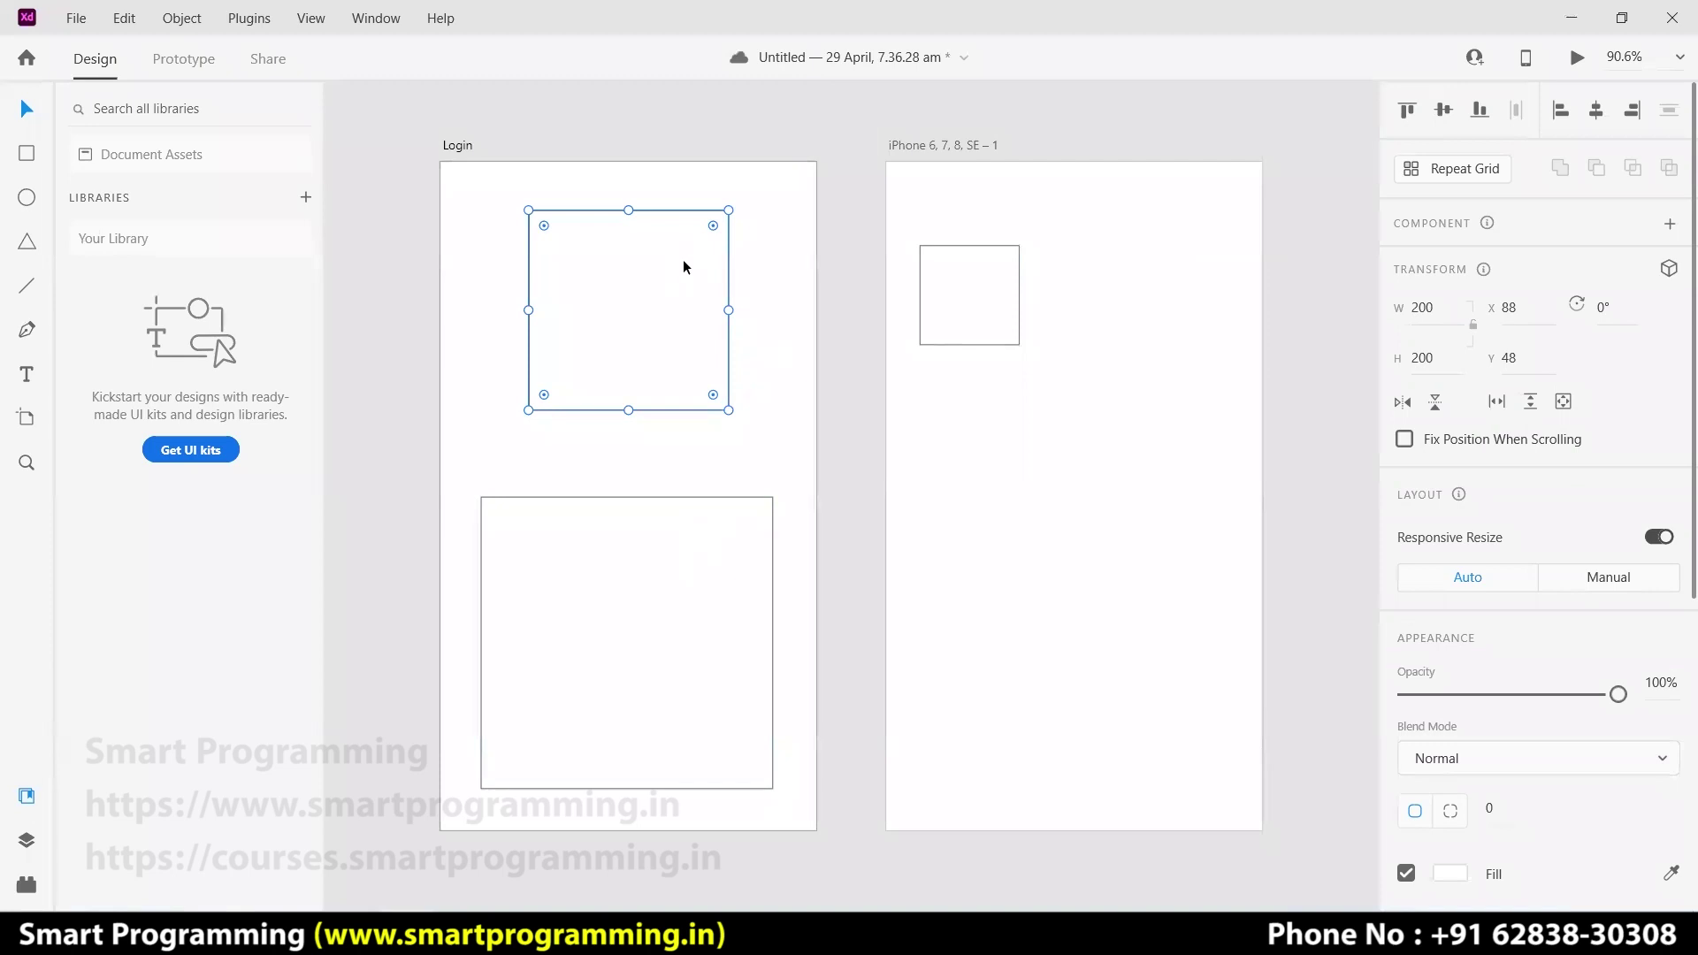
{"action": "left_click_drag", "start_coordinate": [625, 271], "coordinate": [561, 254]}
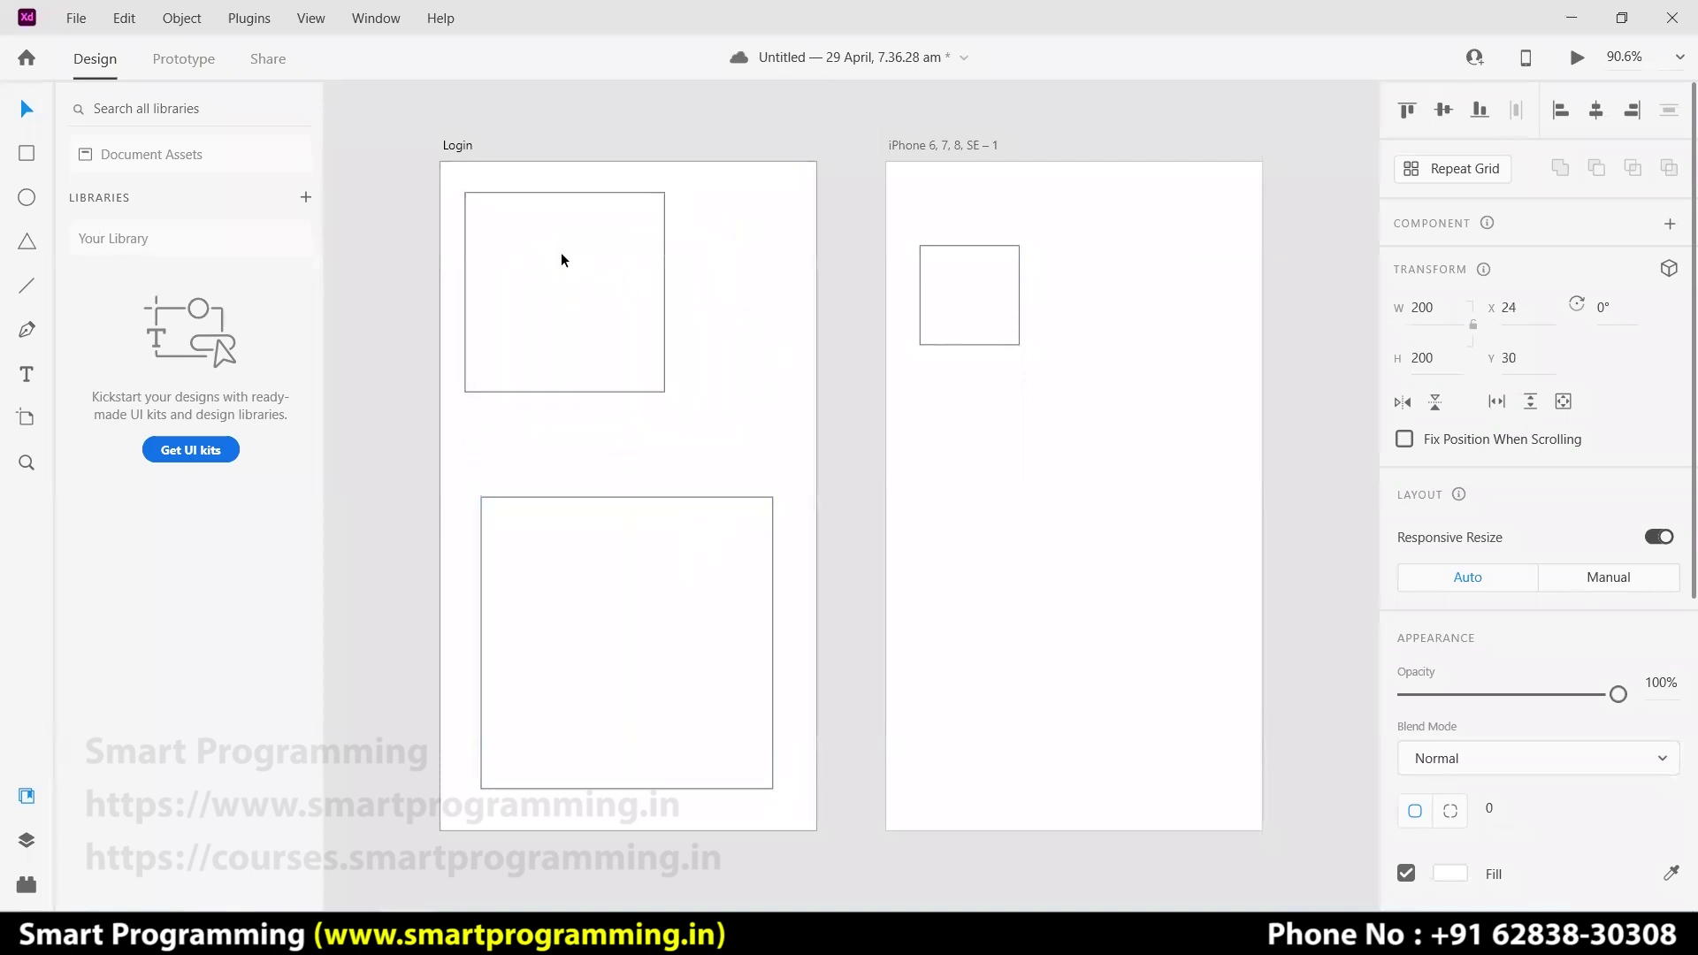
- Resize the upper Login square freehand to about 326 x 203, raising its upper edge to about Y 20
{"action": "left_click_drag", "start_coordinate": [664, 292], "coordinate": [788, 293]}
{"action": "mouse_move", "coordinate": [624, 391]}
{"action": "left_mouse_down"}
{"action": "mouse_move", "coordinate": [626, 239]}
{"action": "mouse_move", "coordinate": [625, 412]}
{"action": "mouse_move", "coordinate": [626, 386]}
{"action": "left_mouse_up"}
{"action": "left_click", "coordinate": [726, 352]}
{"action": "left_click", "coordinate": [637, 237]}
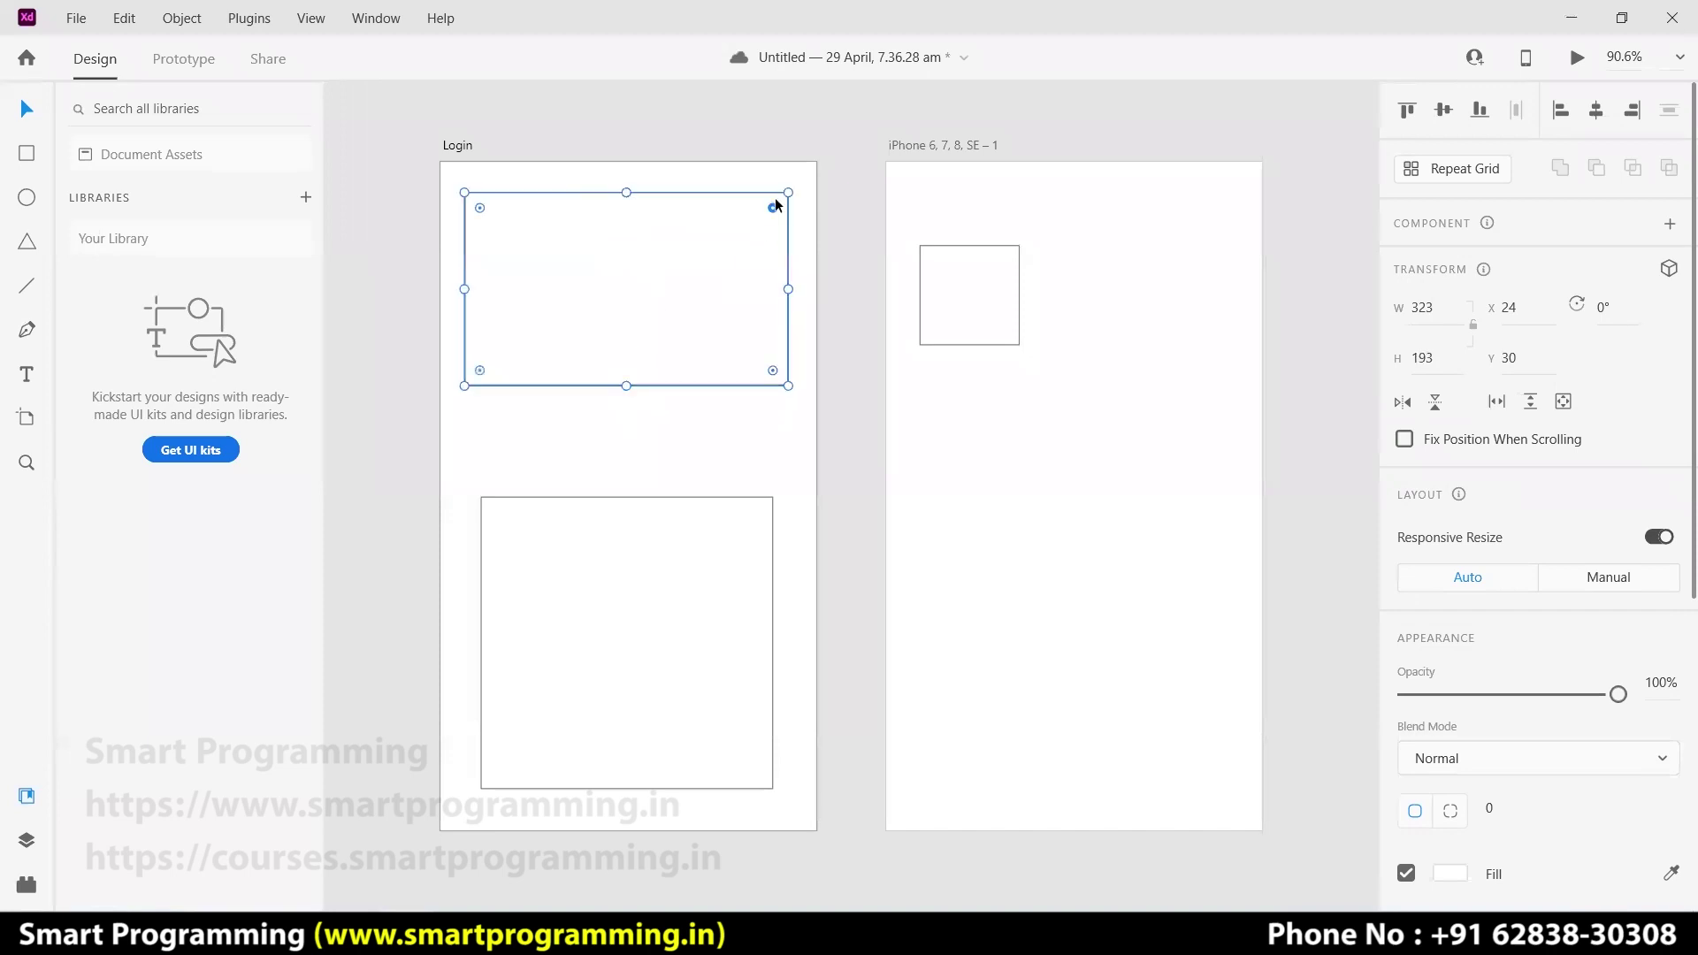
{"action": "mouse_move", "coordinate": [789, 193]}
{"action": "left_mouse_down"}
{"action": "mouse_move", "coordinate": [599, 258]}
{"action": "mouse_move", "coordinate": [644, 353]}
{"action": "mouse_move", "coordinate": [777, 228]}
{"action": "mouse_move", "coordinate": [792, 181]}
{"action": "left_mouse_up"}
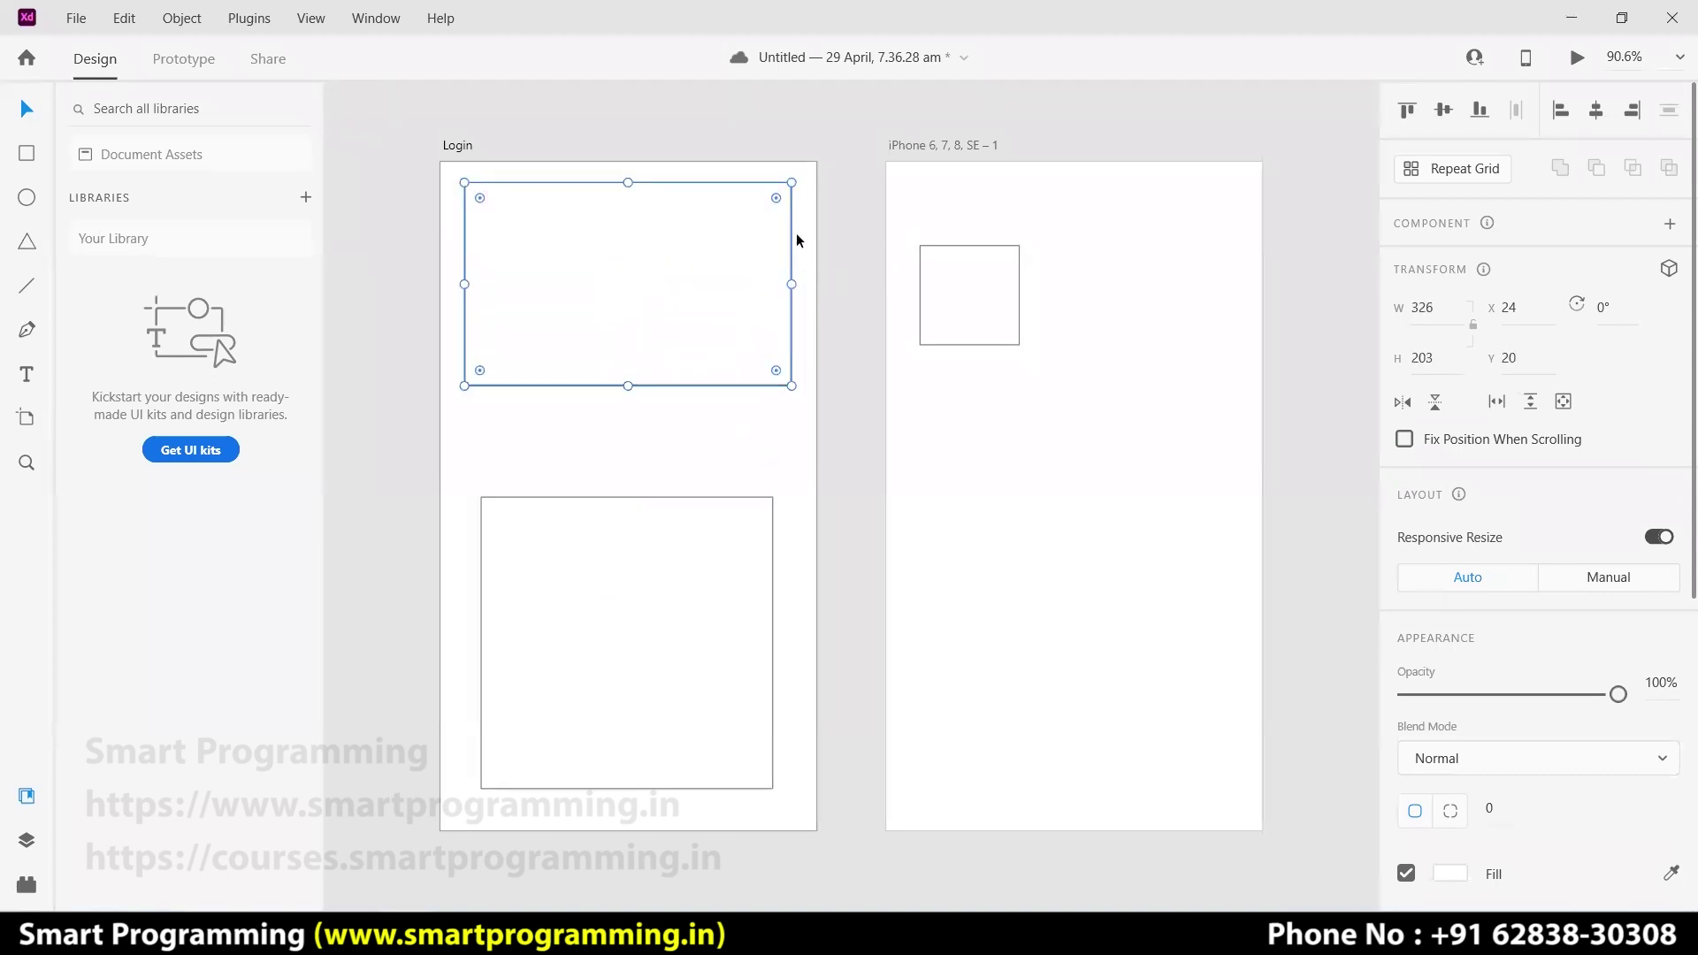
- Round the upper Login rectangle's corners freehand to a radius of about 24, and reduce its height to about 45
{"action": "left_click_drag", "start_coordinate": [777, 198], "coordinate": [661, 288]}
{"action": "left_click_drag", "start_coordinate": [737, 240], "coordinate": [770, 205]}
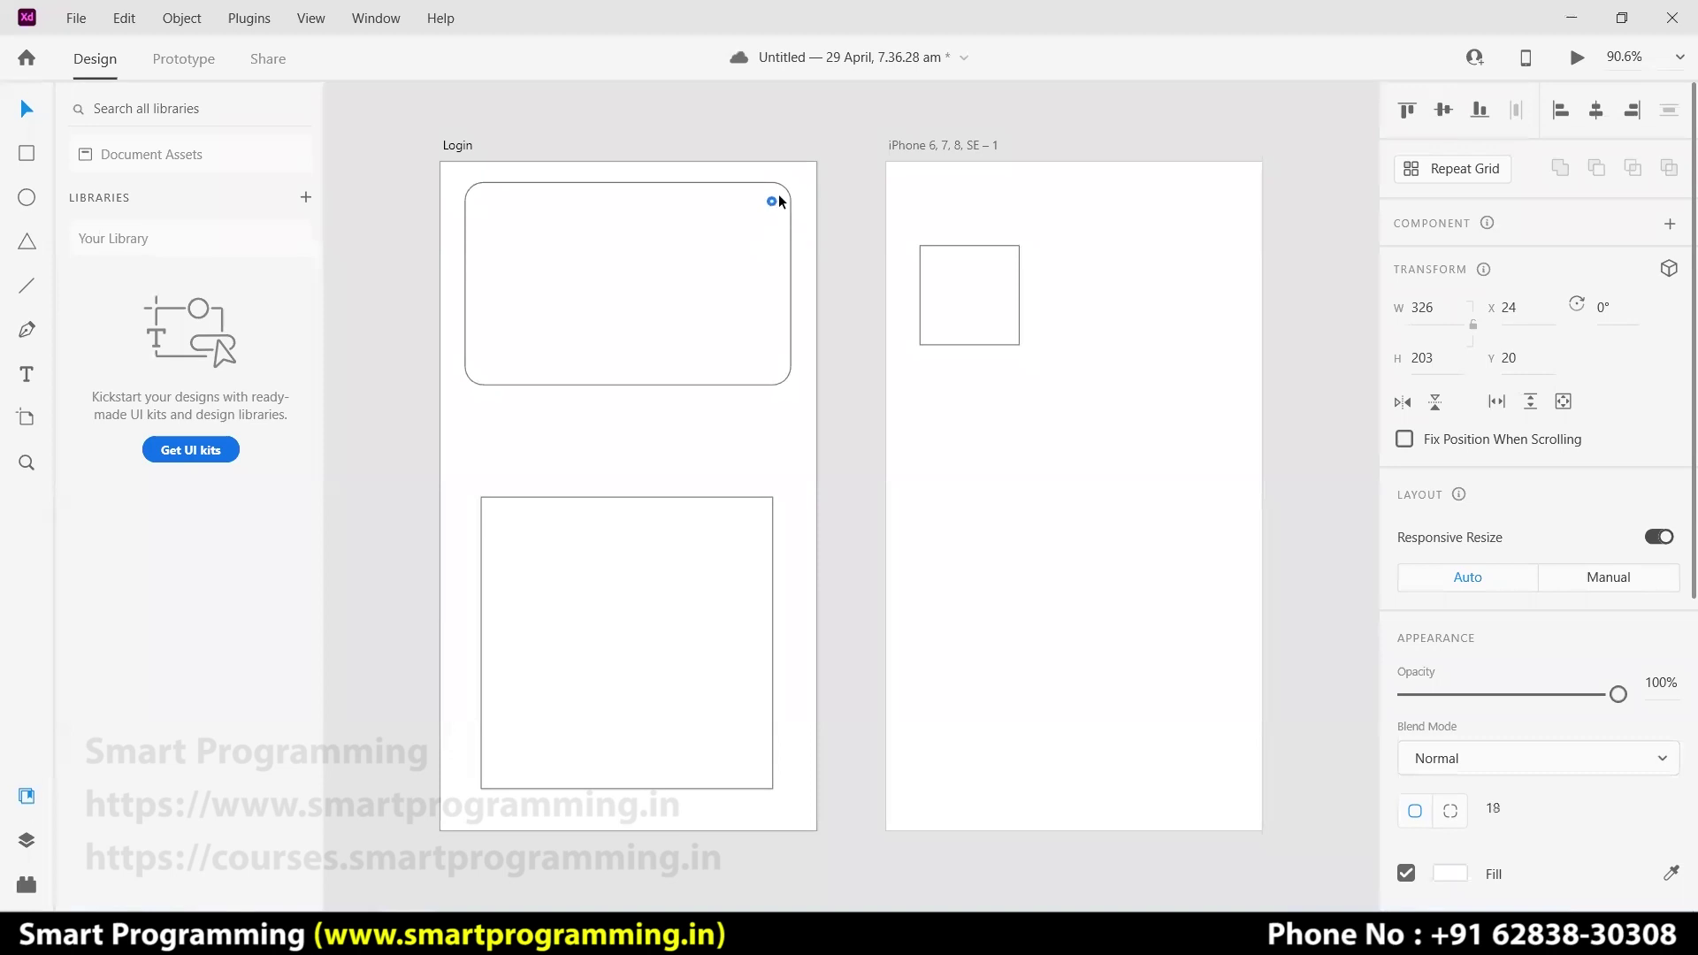
{"action": "left_click_drag", "start_coordinate": [772, 206], "coordinate": [771, 205]}
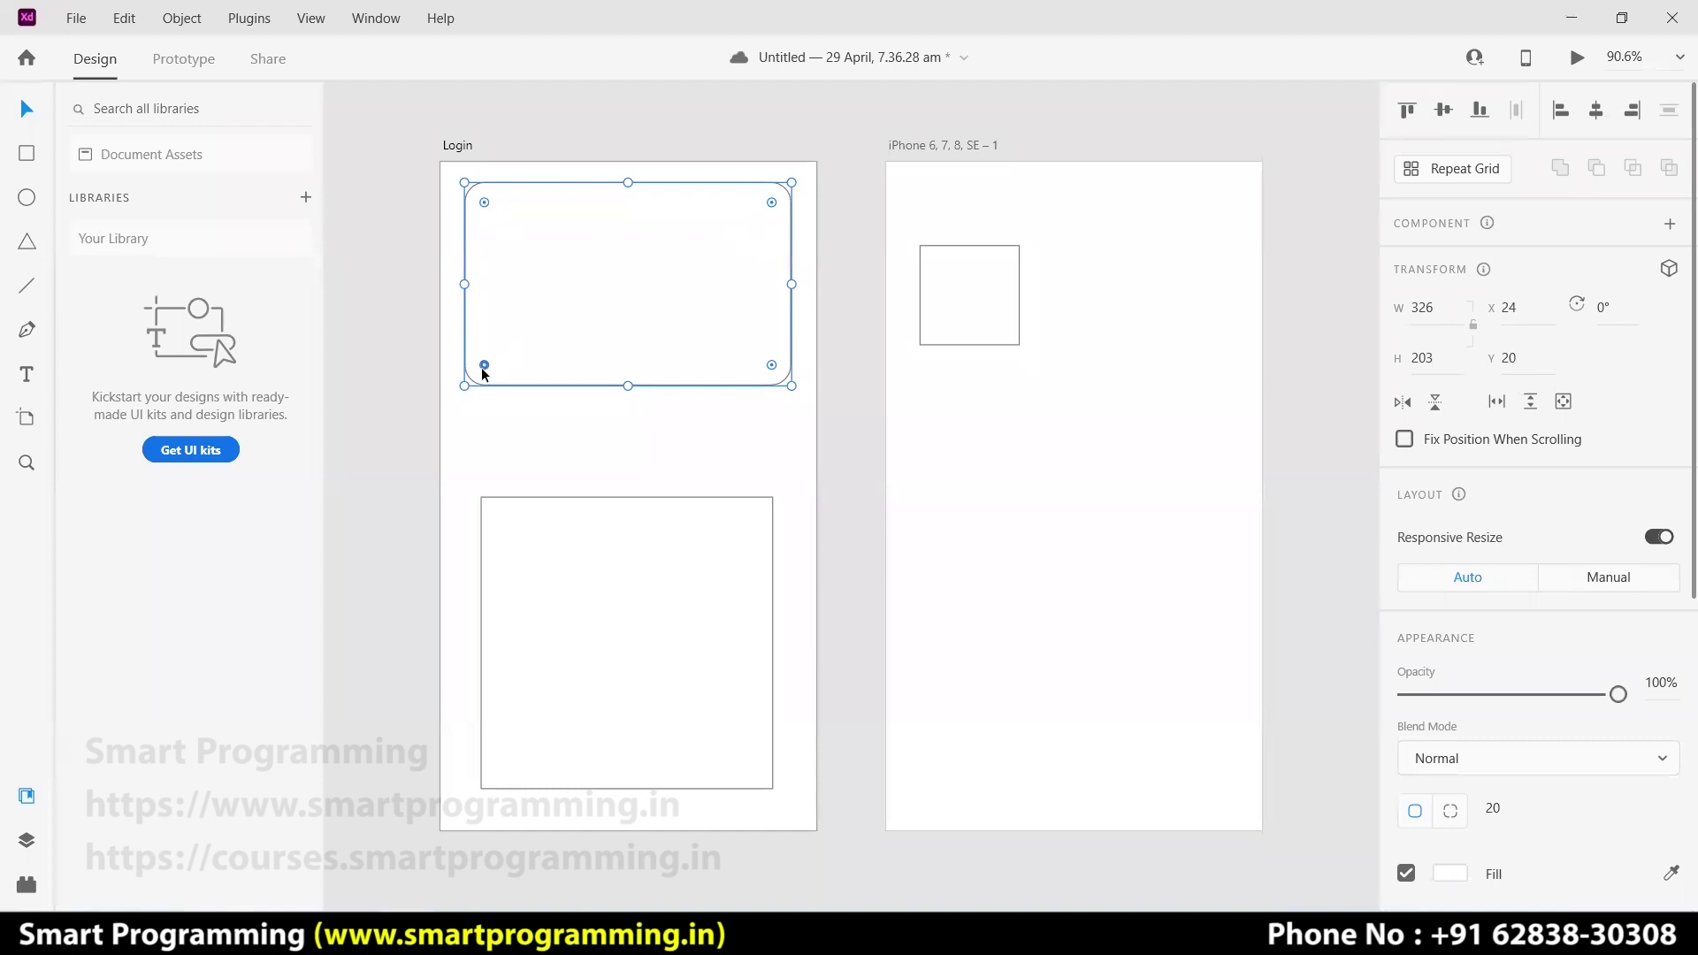
{"action": "mouse_move", "coordinate": [483, 200]}
{"action": "left_mouse_down"}
{"action": "mouse_move", "coordinate": [604, 264]}
{"action": "mouse_move", "coordinate": [491, 201]}
{"action": "left_mouse_up"}
{"action": "left_click_drag", "start_coordinate": [628, 386], "coordinate": [596, 227]}
{"action": "left_click", "coordinate": [649, 309]}
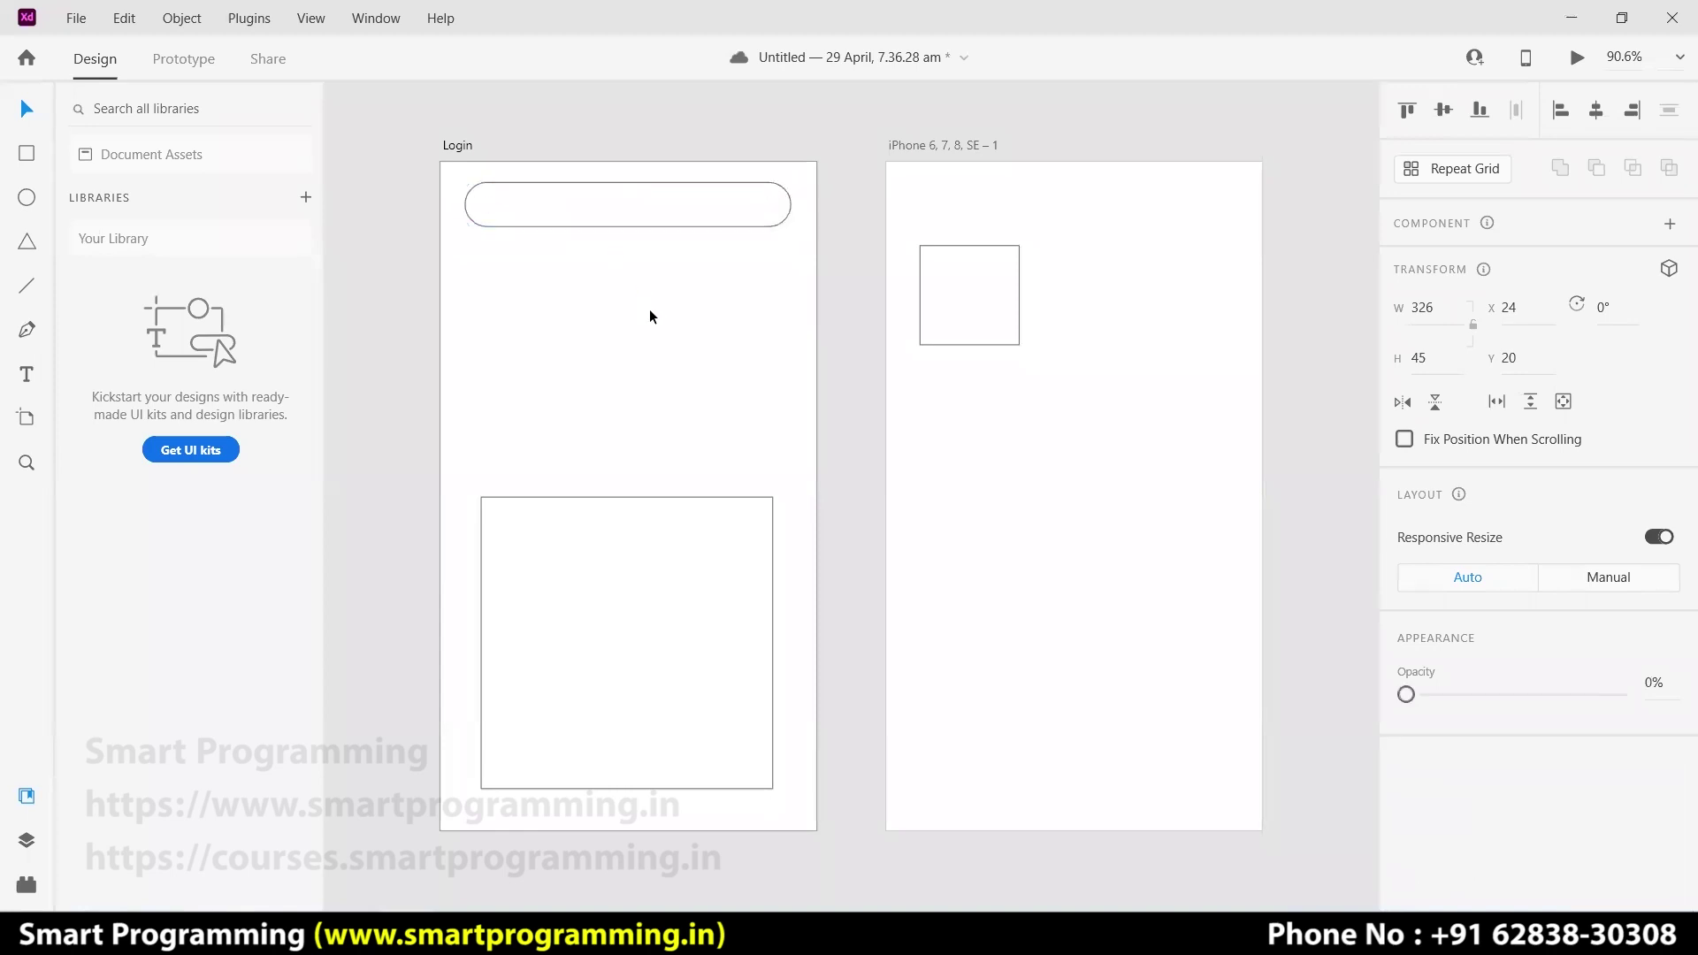
- Reduce the upper Login rectangle's corner radius freehand to about 13
{"action": "left_click", "coordinate": [665, 214]}
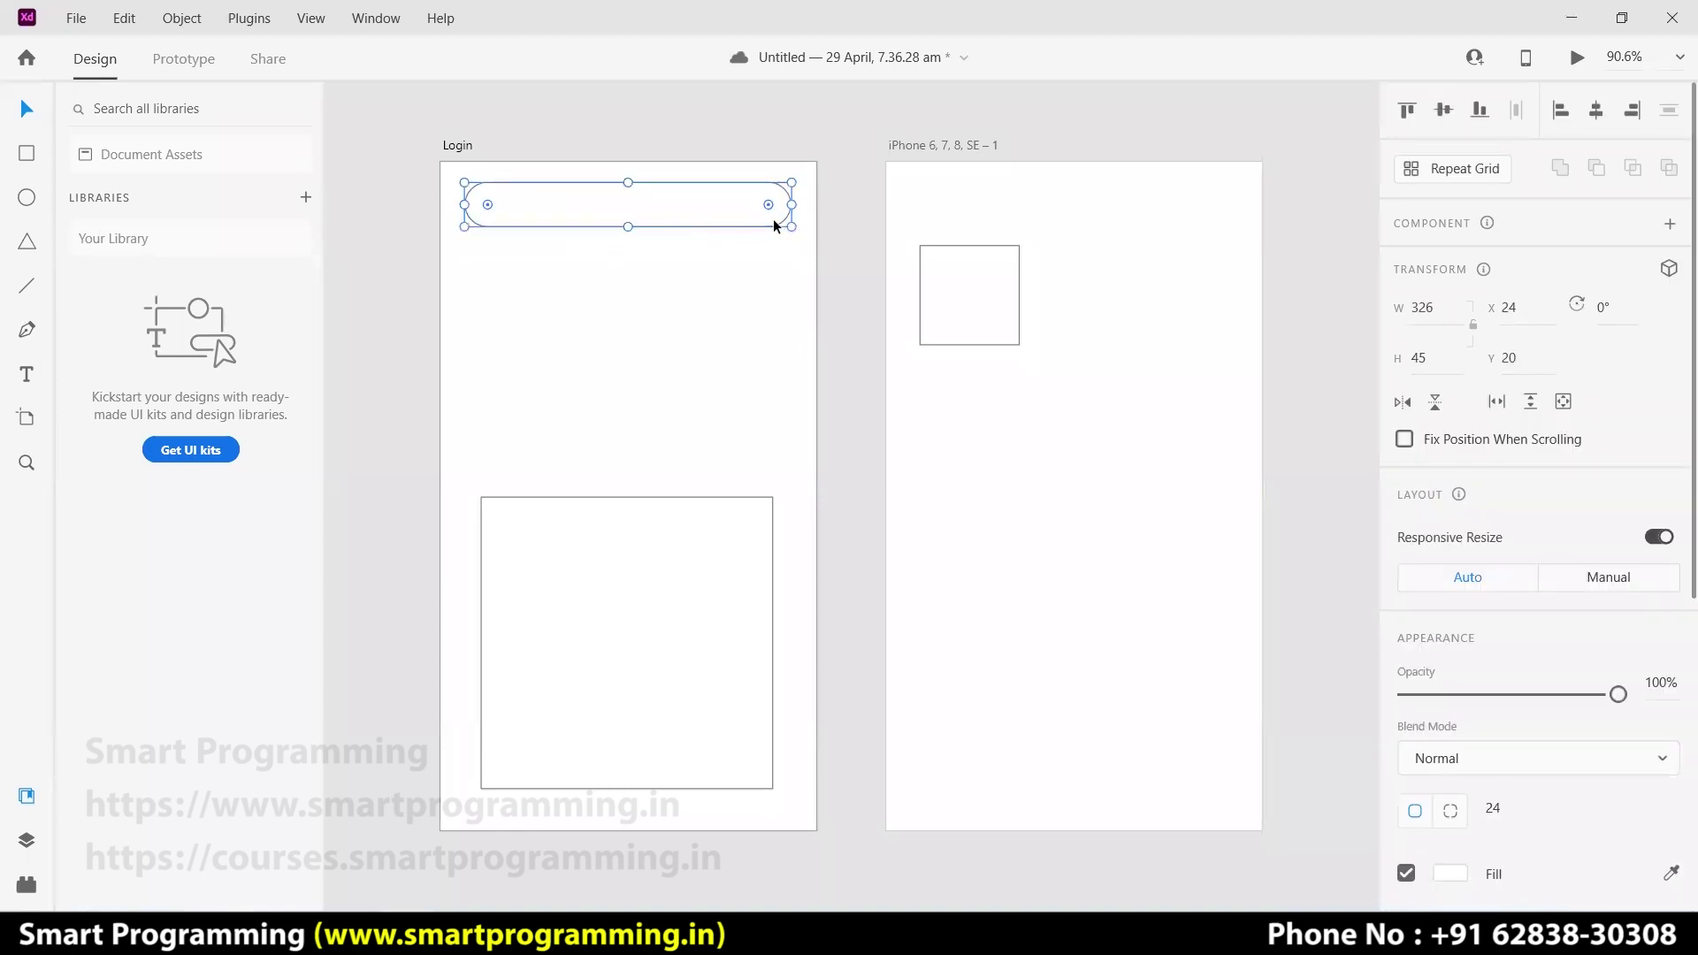
{"action": "left_click_drag", "start_coordinate": [769, 206], "coordinate": [781, 195]}
{"action": "left_click", "coordinate": [847, 385]}
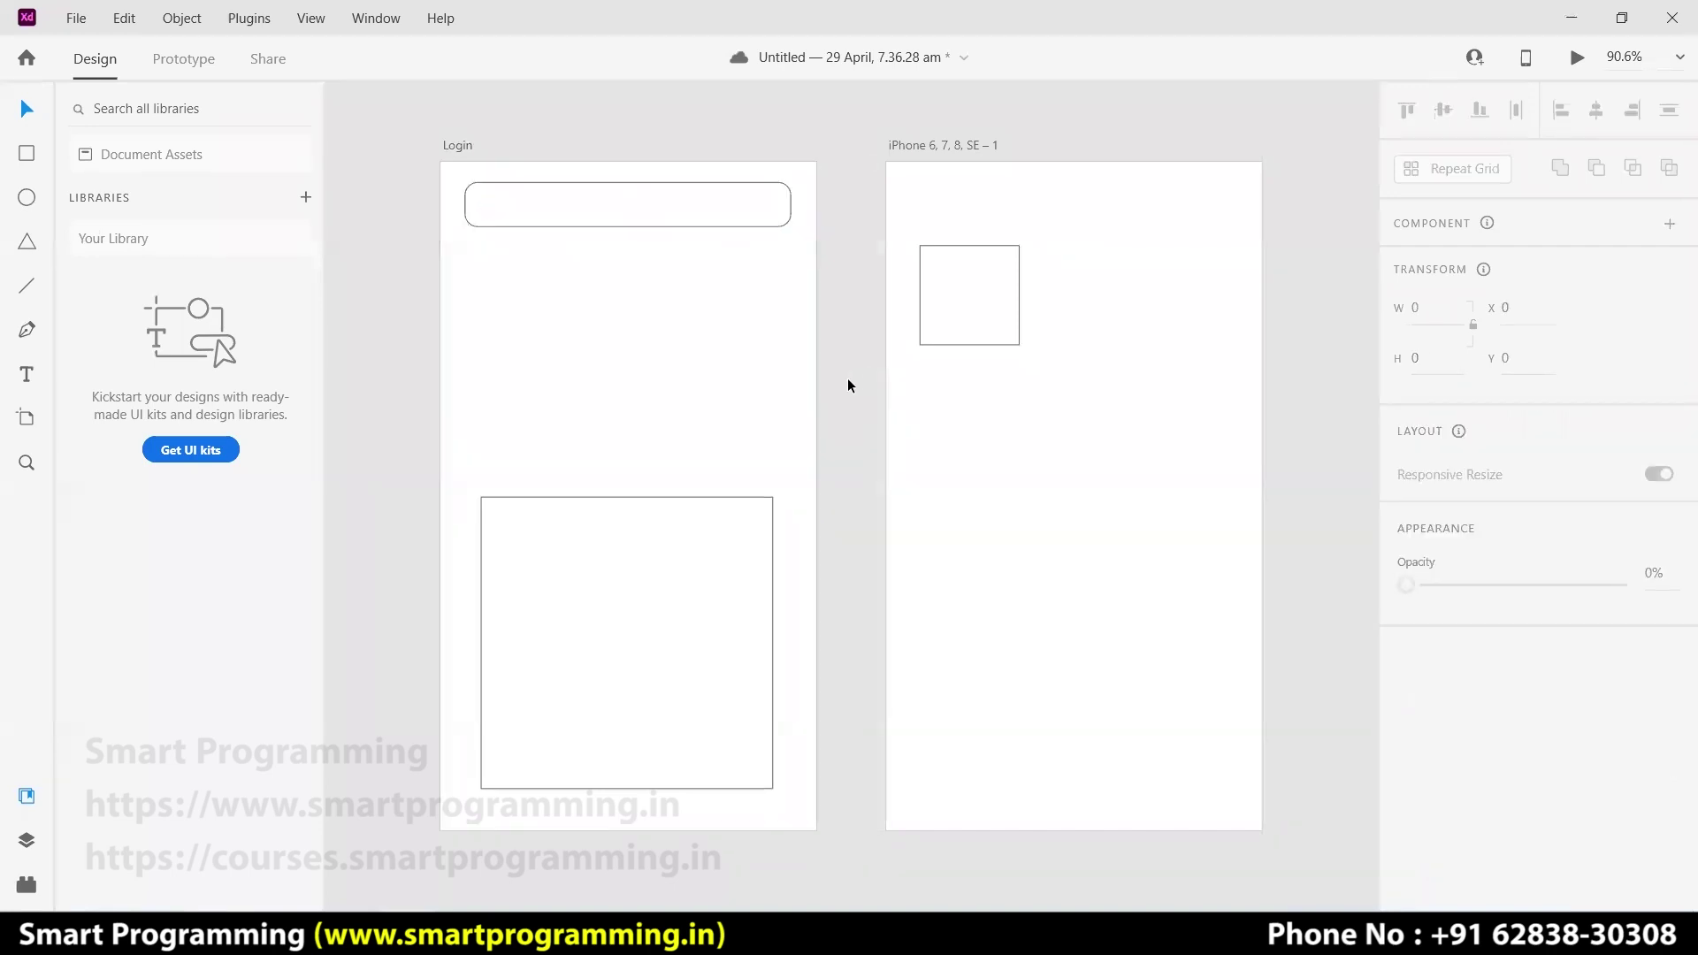
- Set the upper Login rectangle's corner radius to 50
{"action": "left_click", "coordinate": [764, 216]}
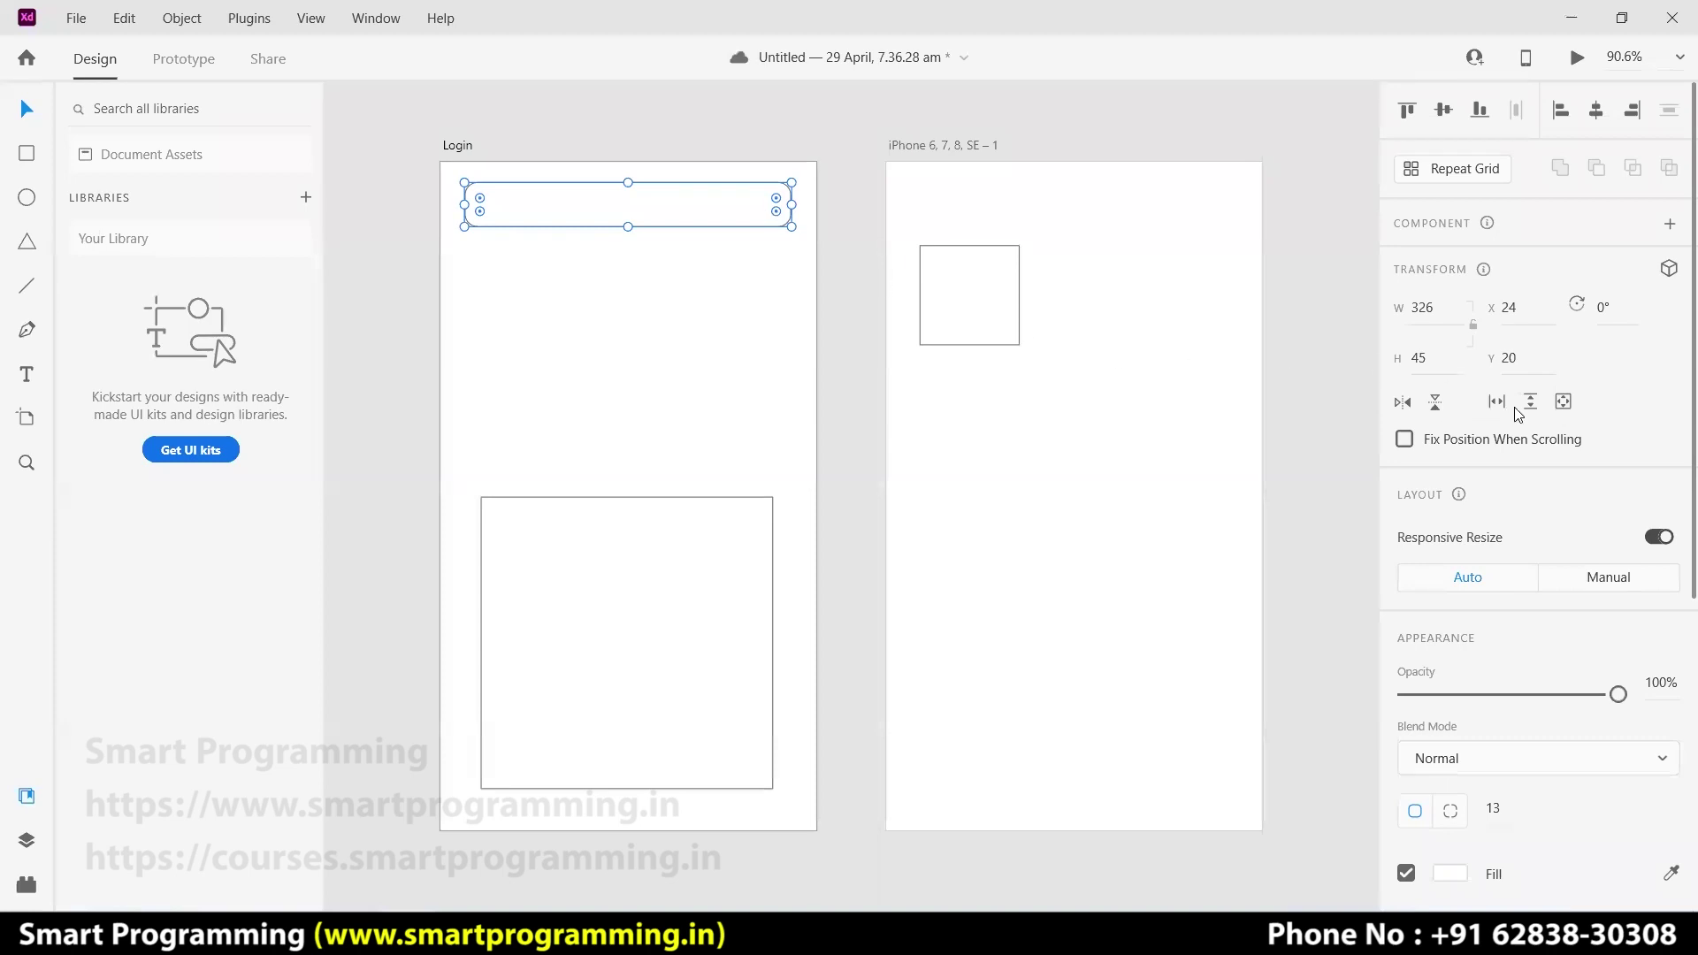
{"action": "scroll", "coordinate": [1564, 420], "scroll_direction": "down", "scroll_amount": 5}
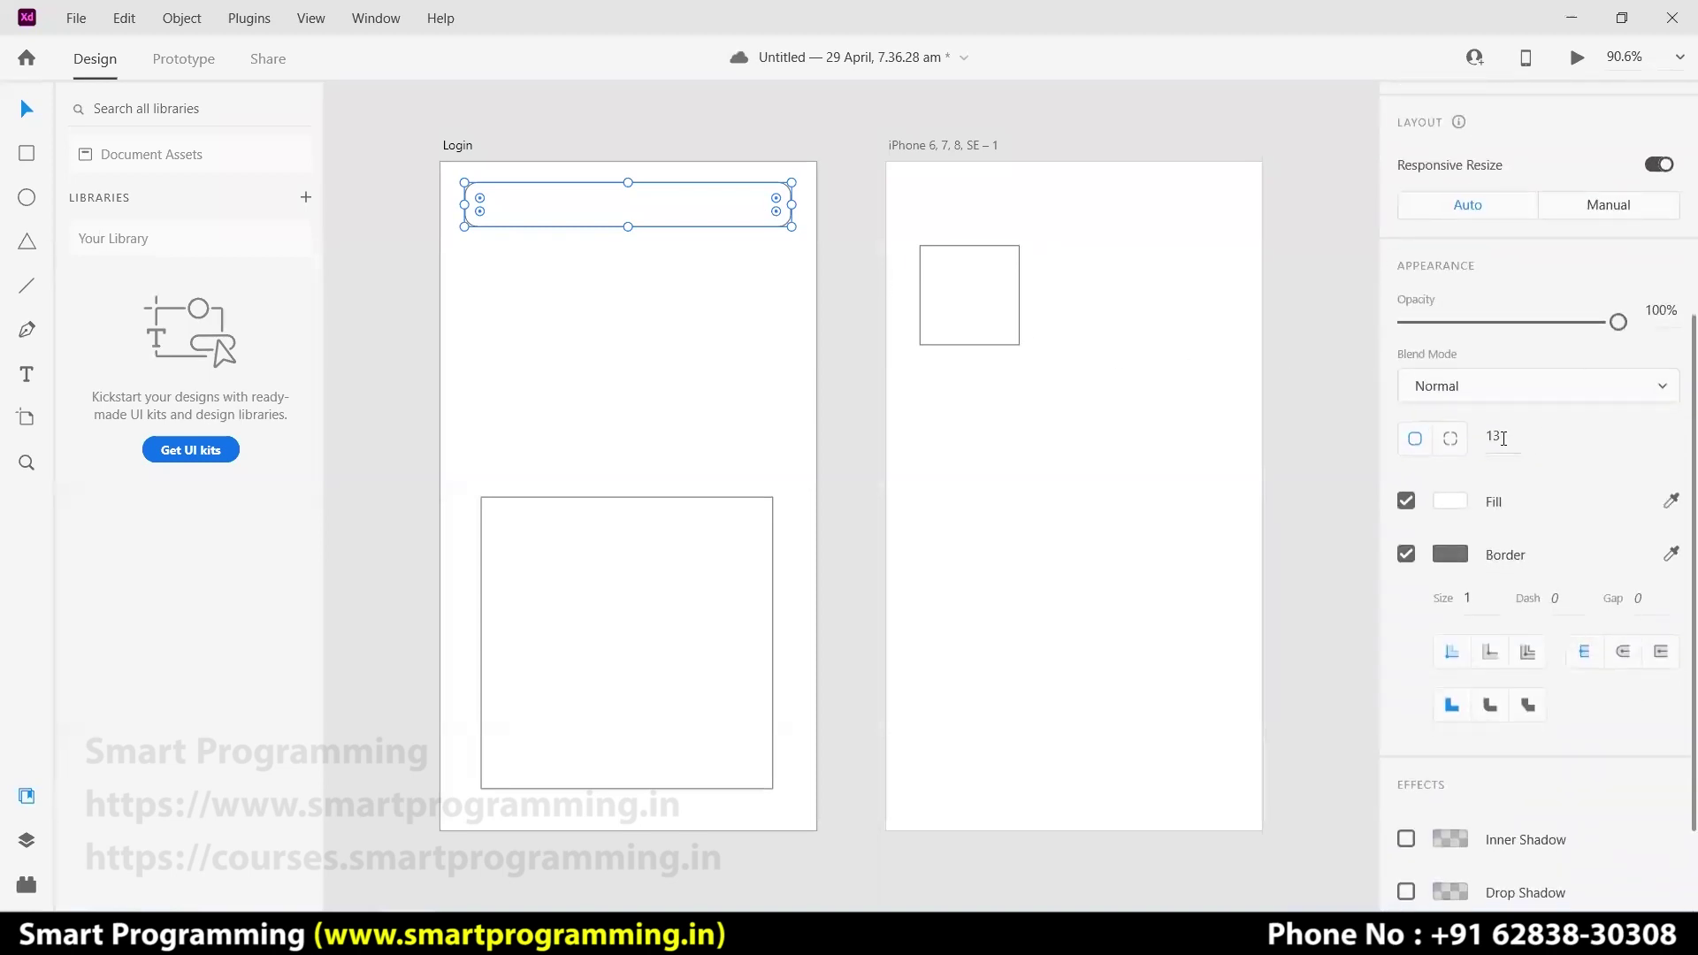
{"action": "scroll", "coordinate": [1499, 470], "scroll_direction": "down", "scroll_amount": 2}
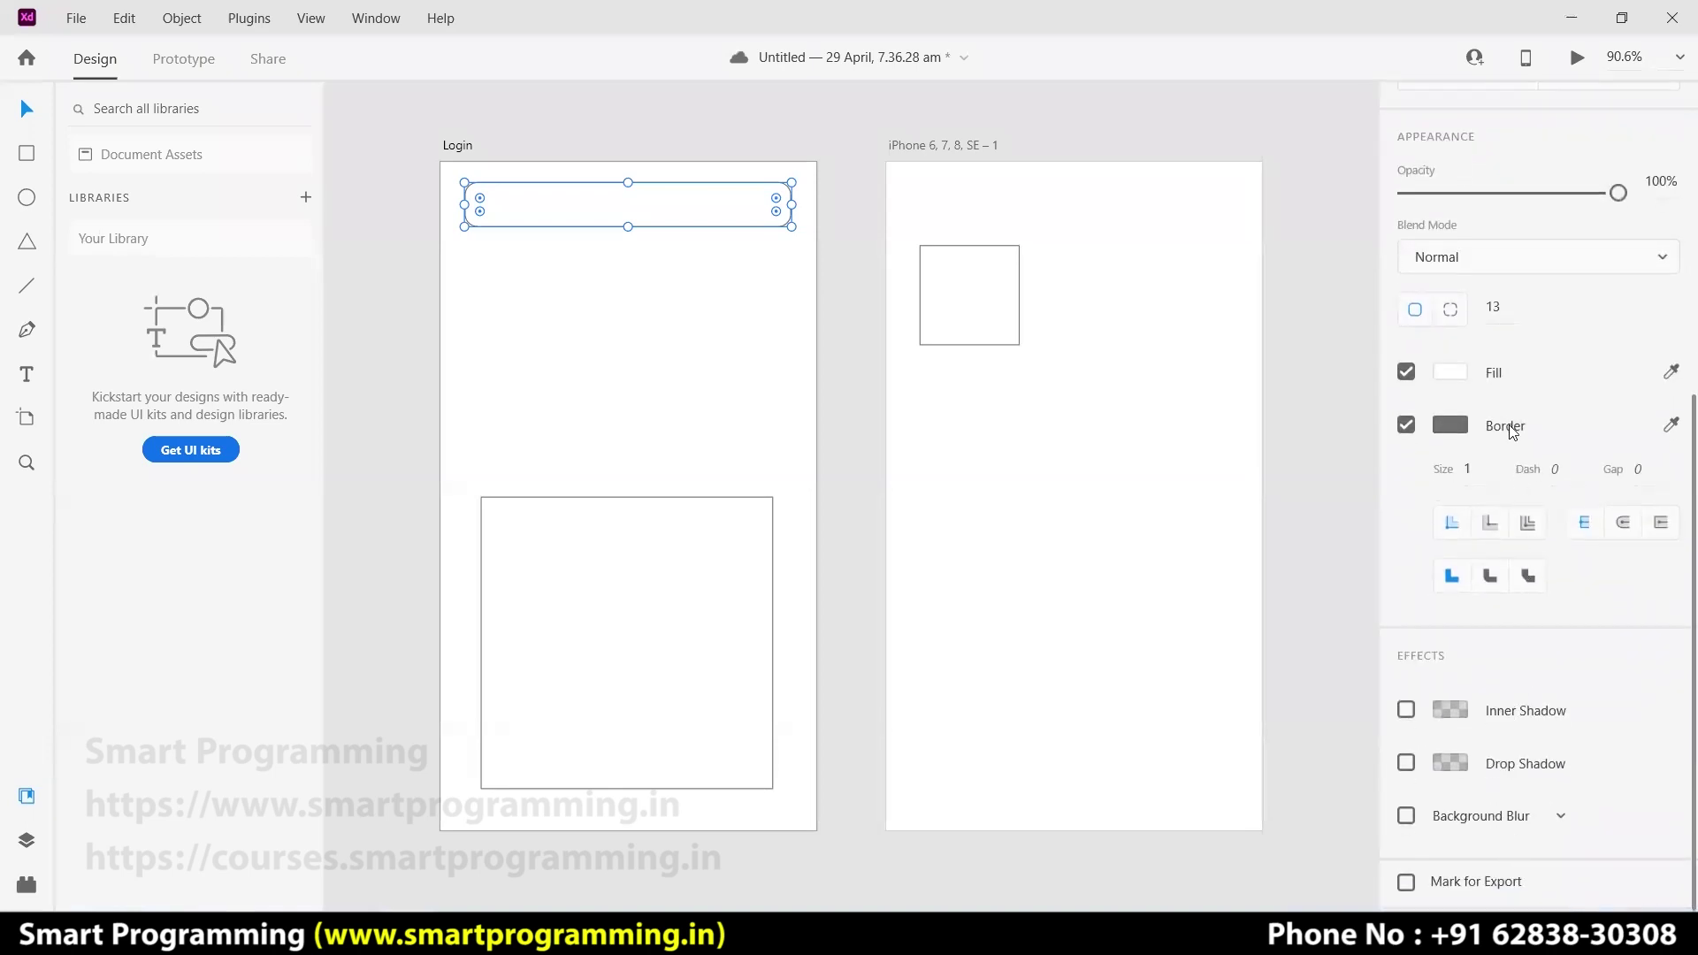
{"action": "scroll", "coordinate": [1509, 423], "scroll_direction": "up", "scroll_amount": 7}
{"action": "scroll", "coordinate": [1510, 423], "scroll_direction": "down", "scroll_amount": 7}
{"action": "left_click", "coordinate": [1502, 308]}
{"action": "type", "text": "50"}
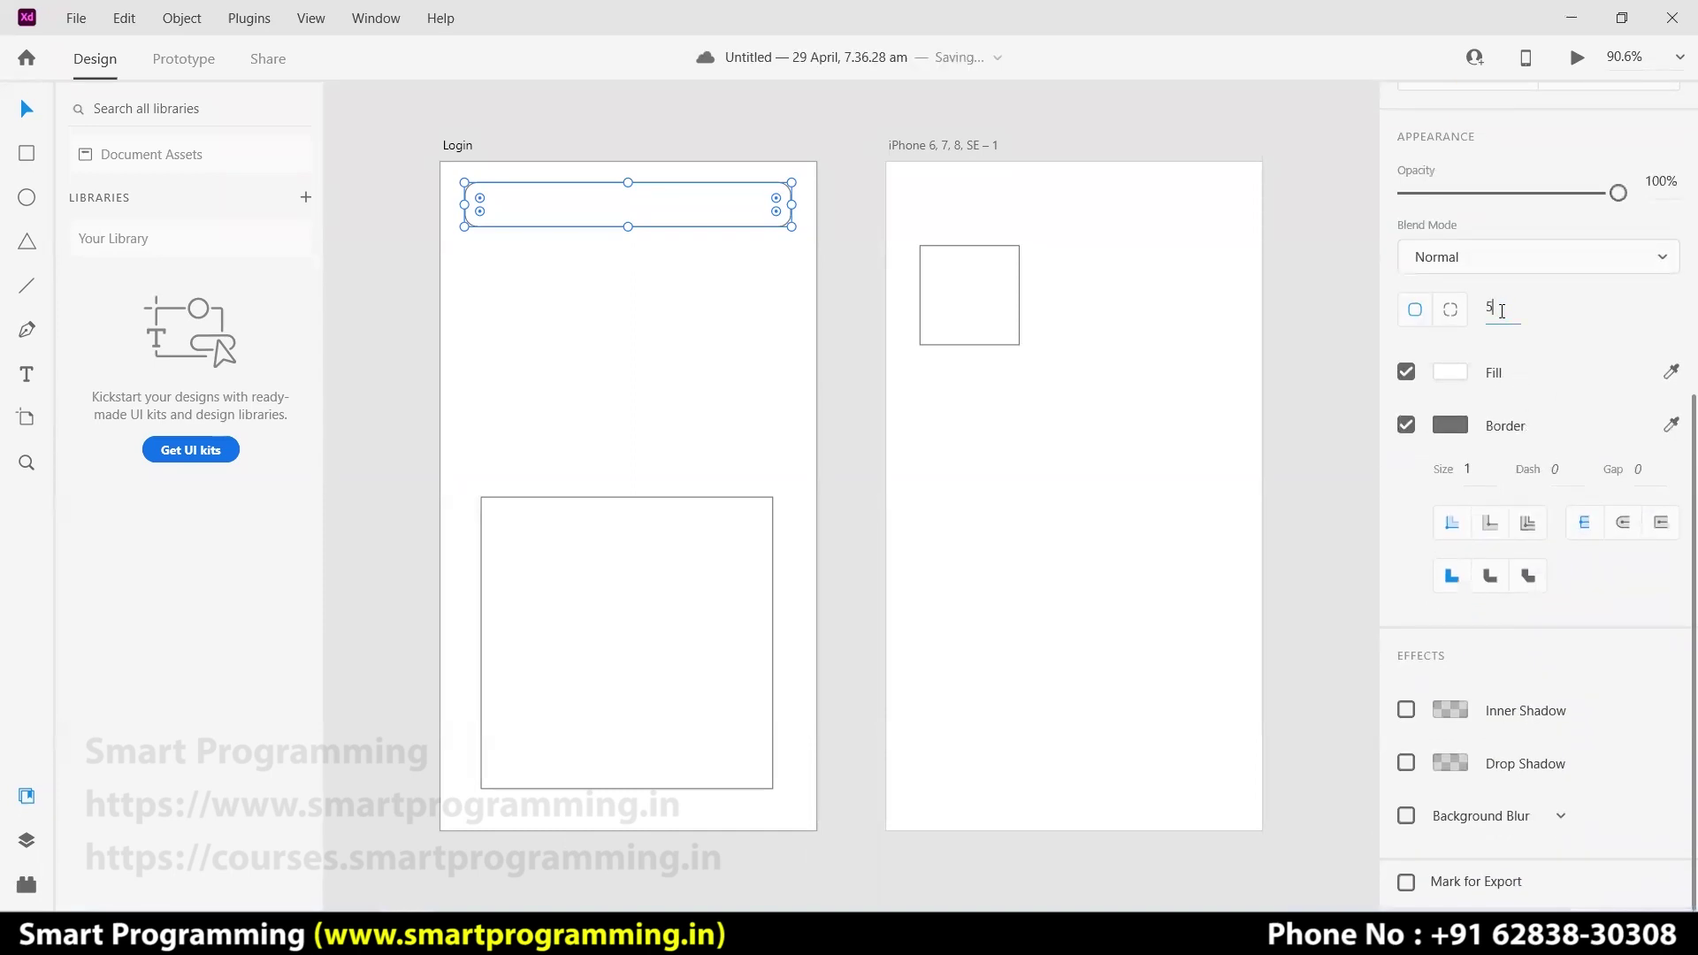
{"action": "key", "text": "Return"}
{"action": "left_click", "coordinate": [858, 358]}
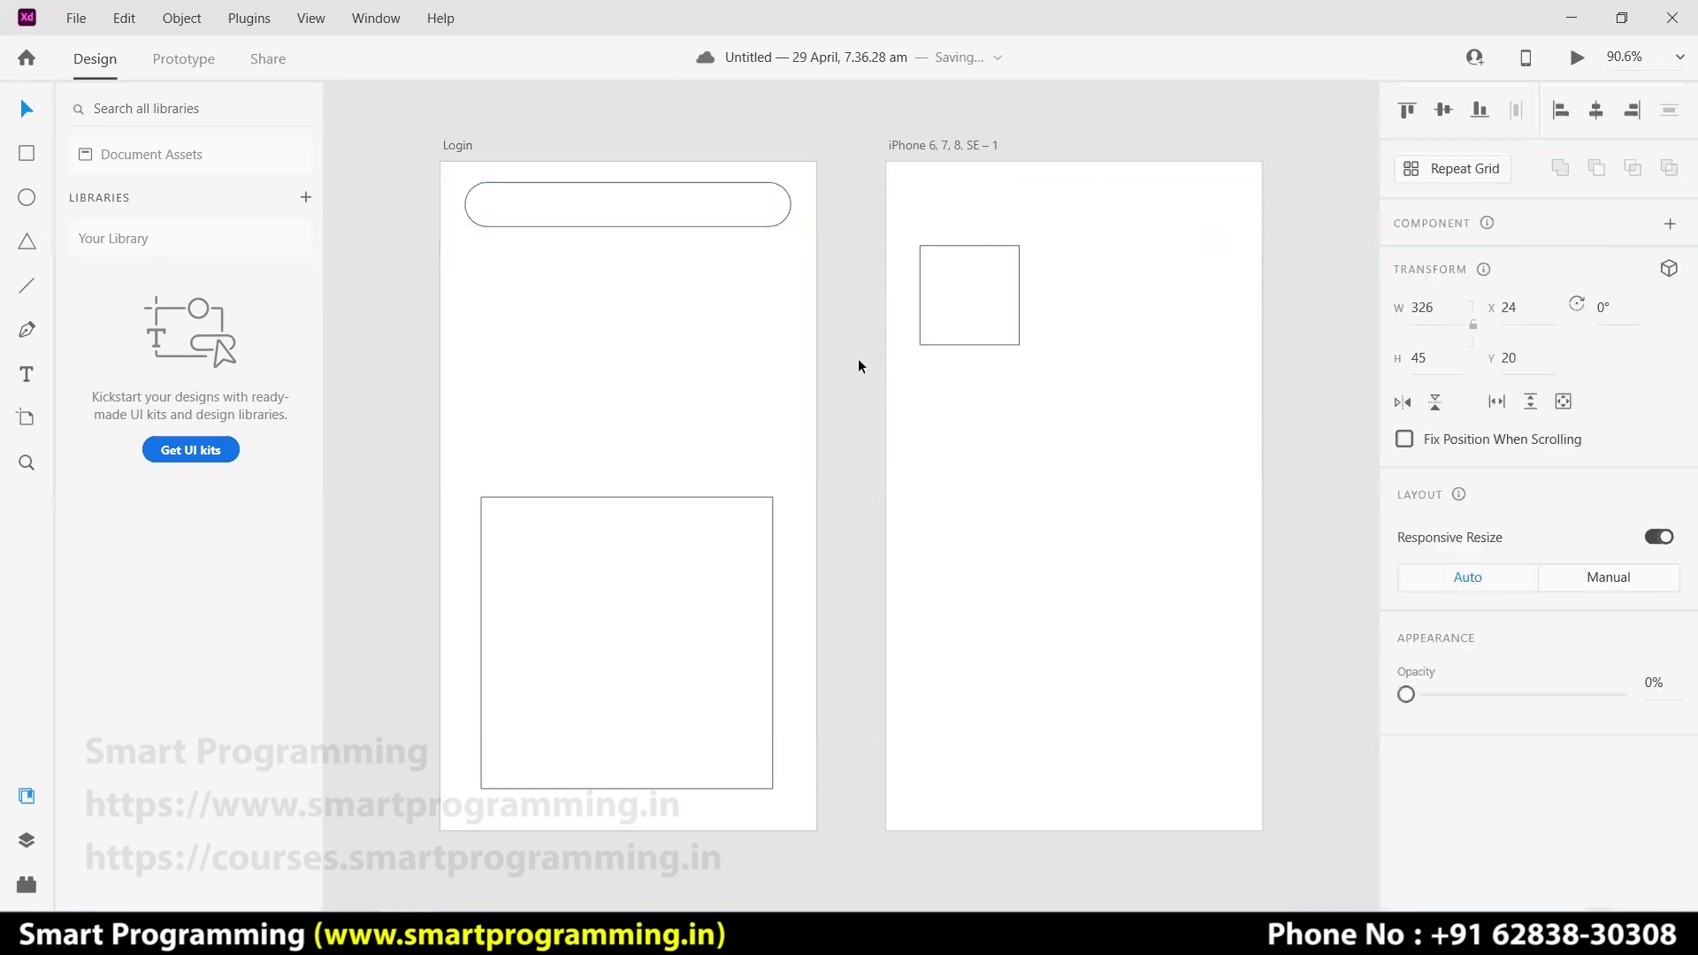
- Reselect the pill-shaped rectangle on the Login artboard and set its corner radius to 10
{"action": "left_click", "coordinate": [709, 204]}
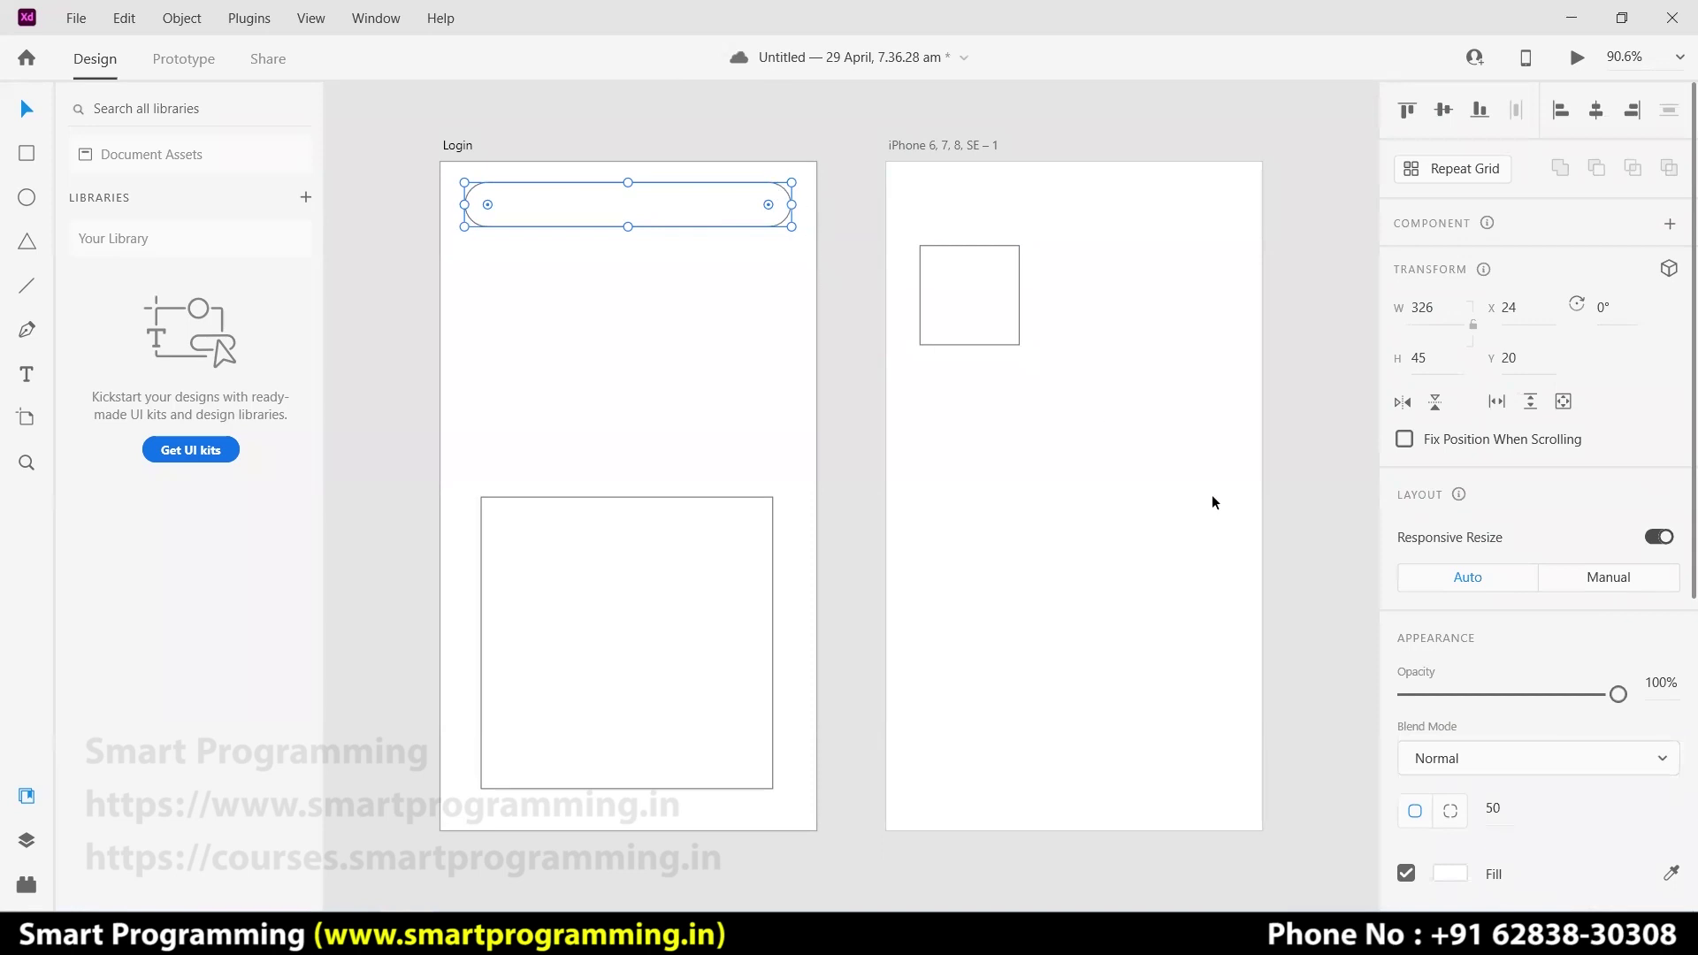
{"action": "scroll", "coordinate": [1518, 530], "scroll_direction": "down", "scroll_amount": 4}
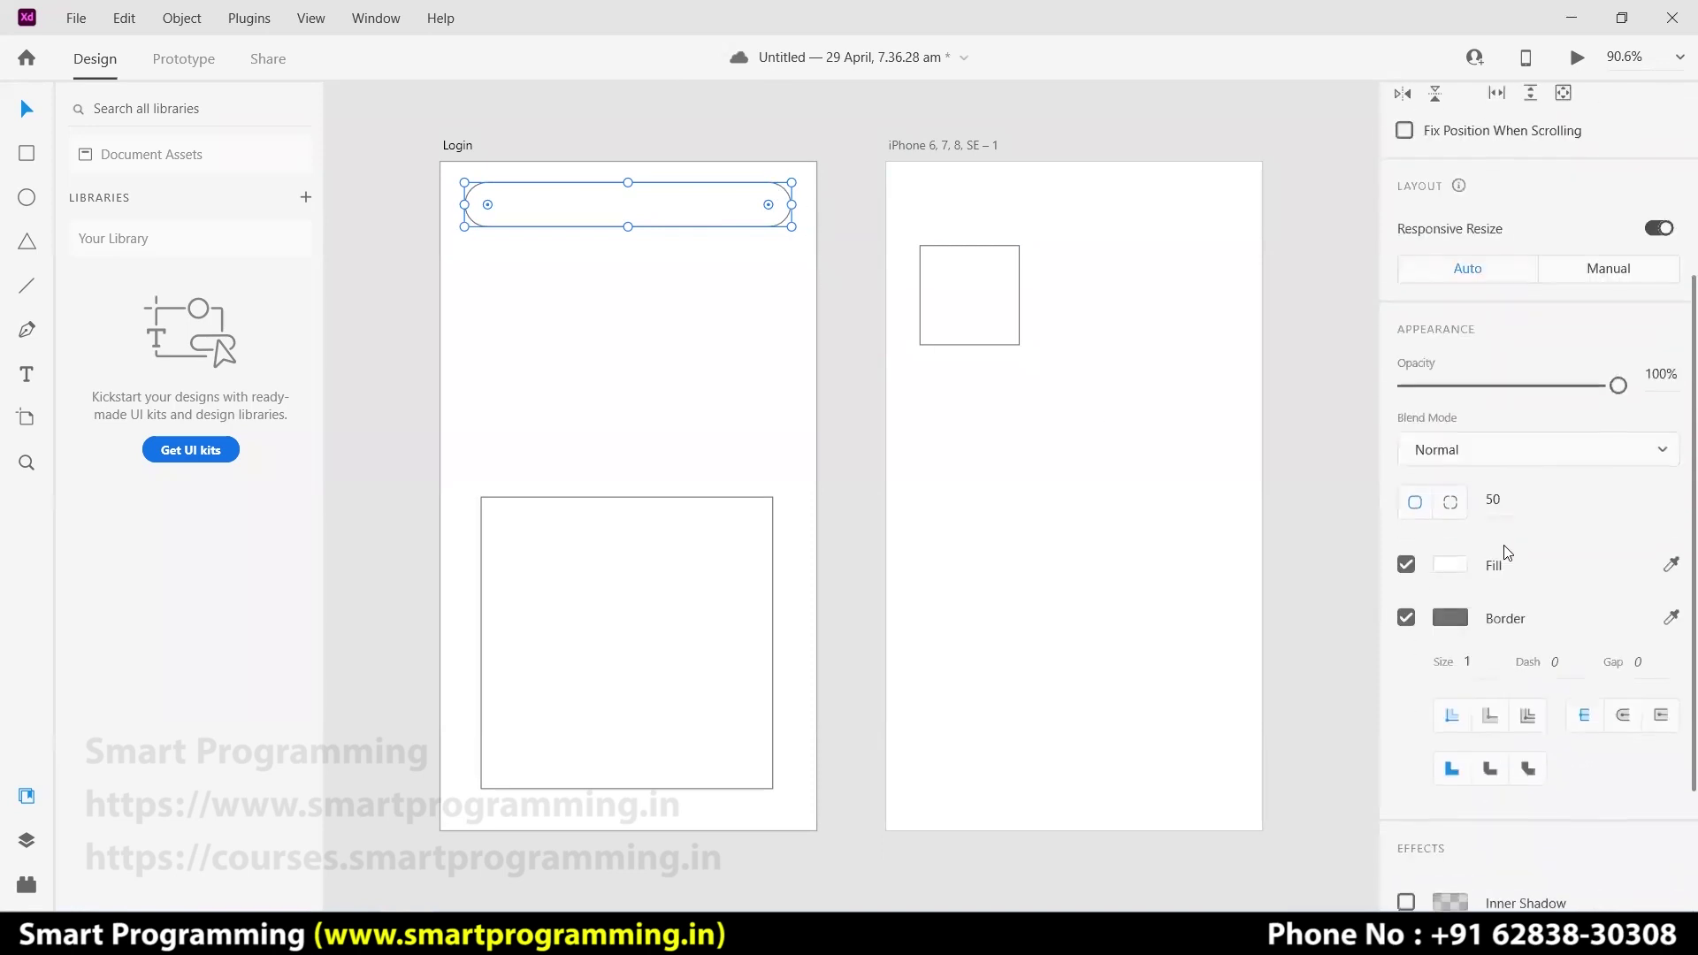
{"action": "left_click", "coordinate": [1495, 483]}
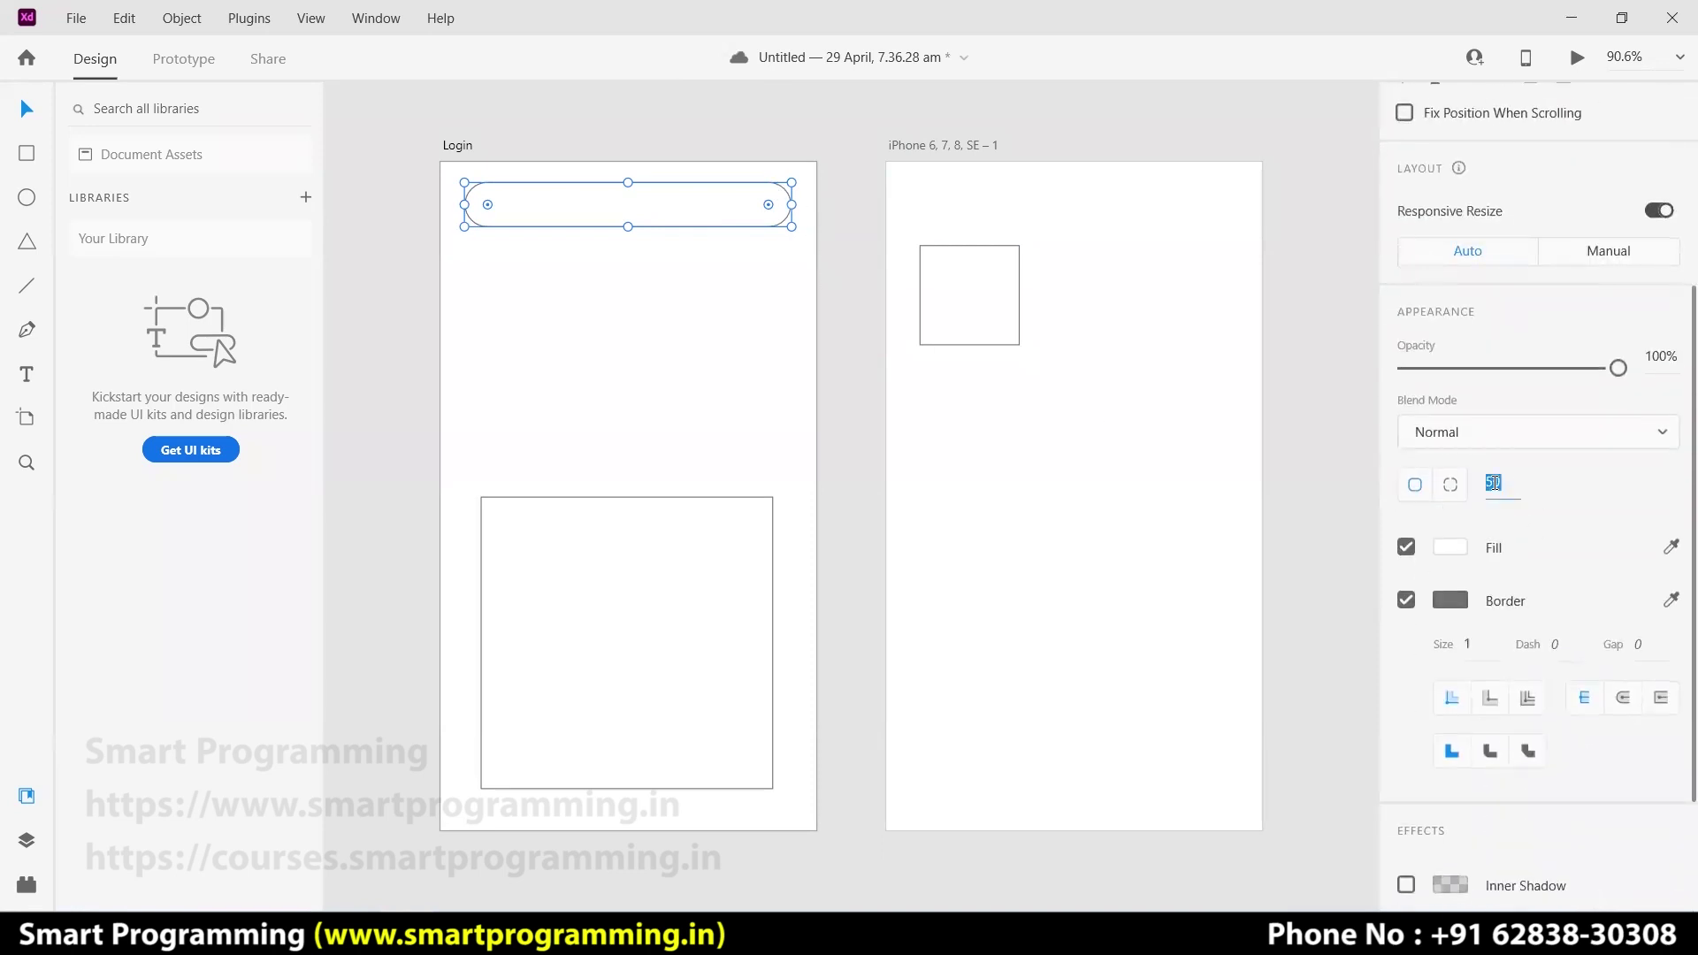
{"action": "type", "text": "10"}
{"action": "key", "text": "Return"}
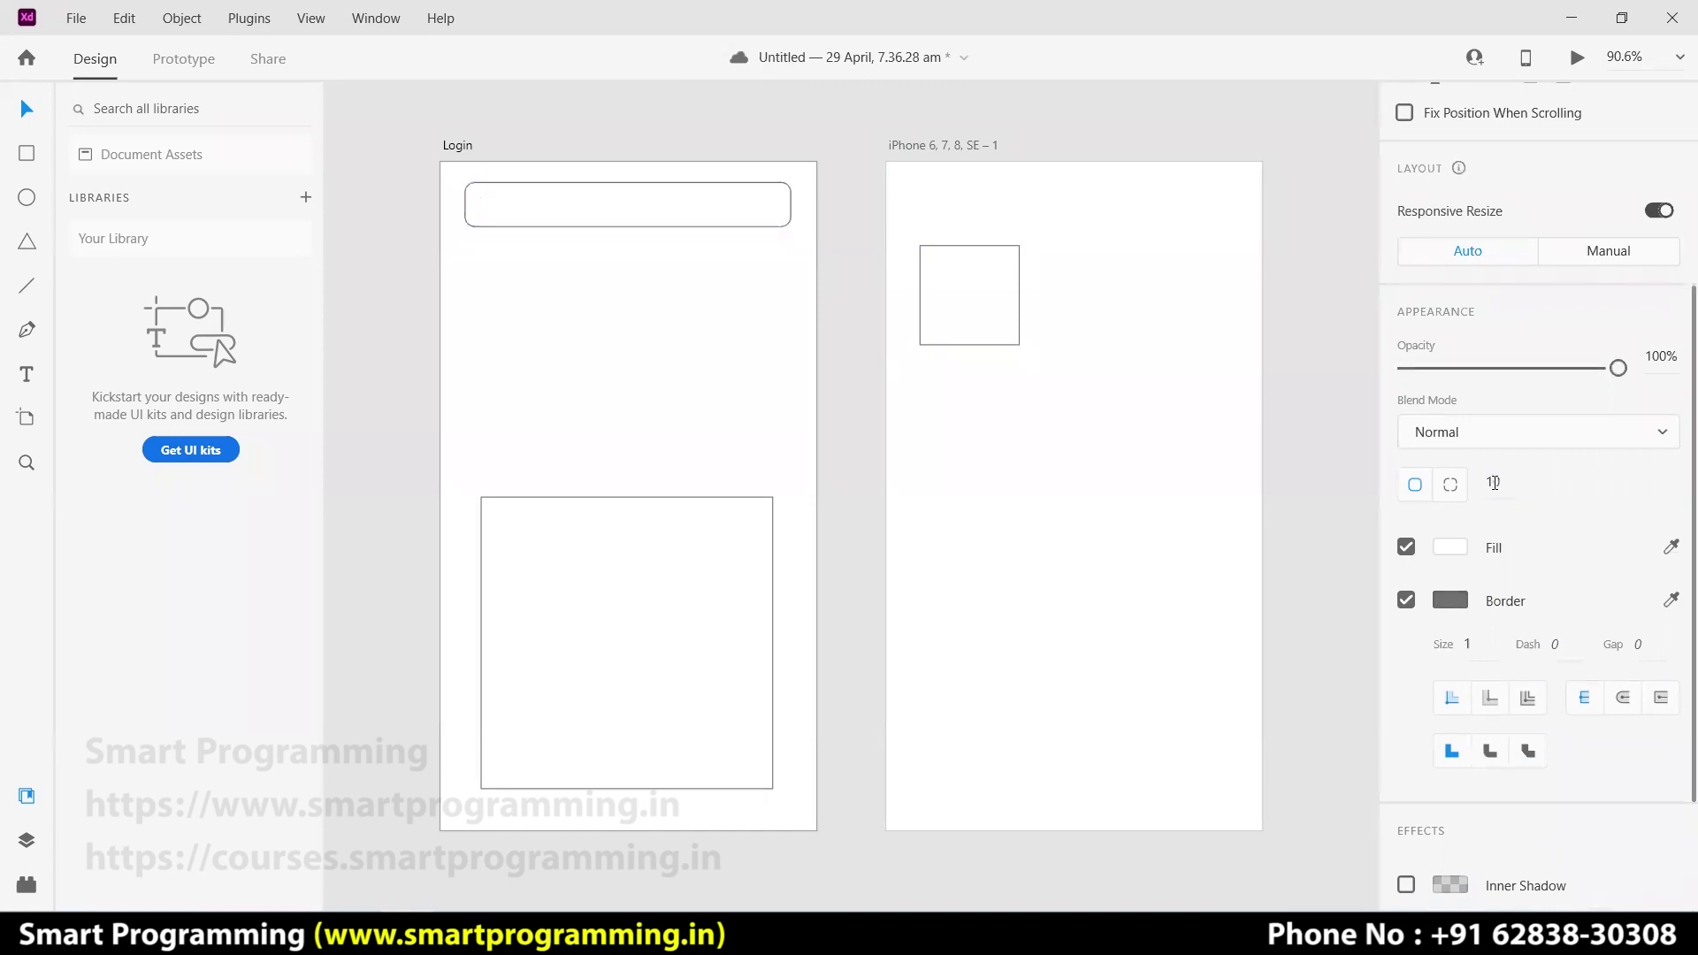
{"action": "left_click", "coordinate": [777, 342]}
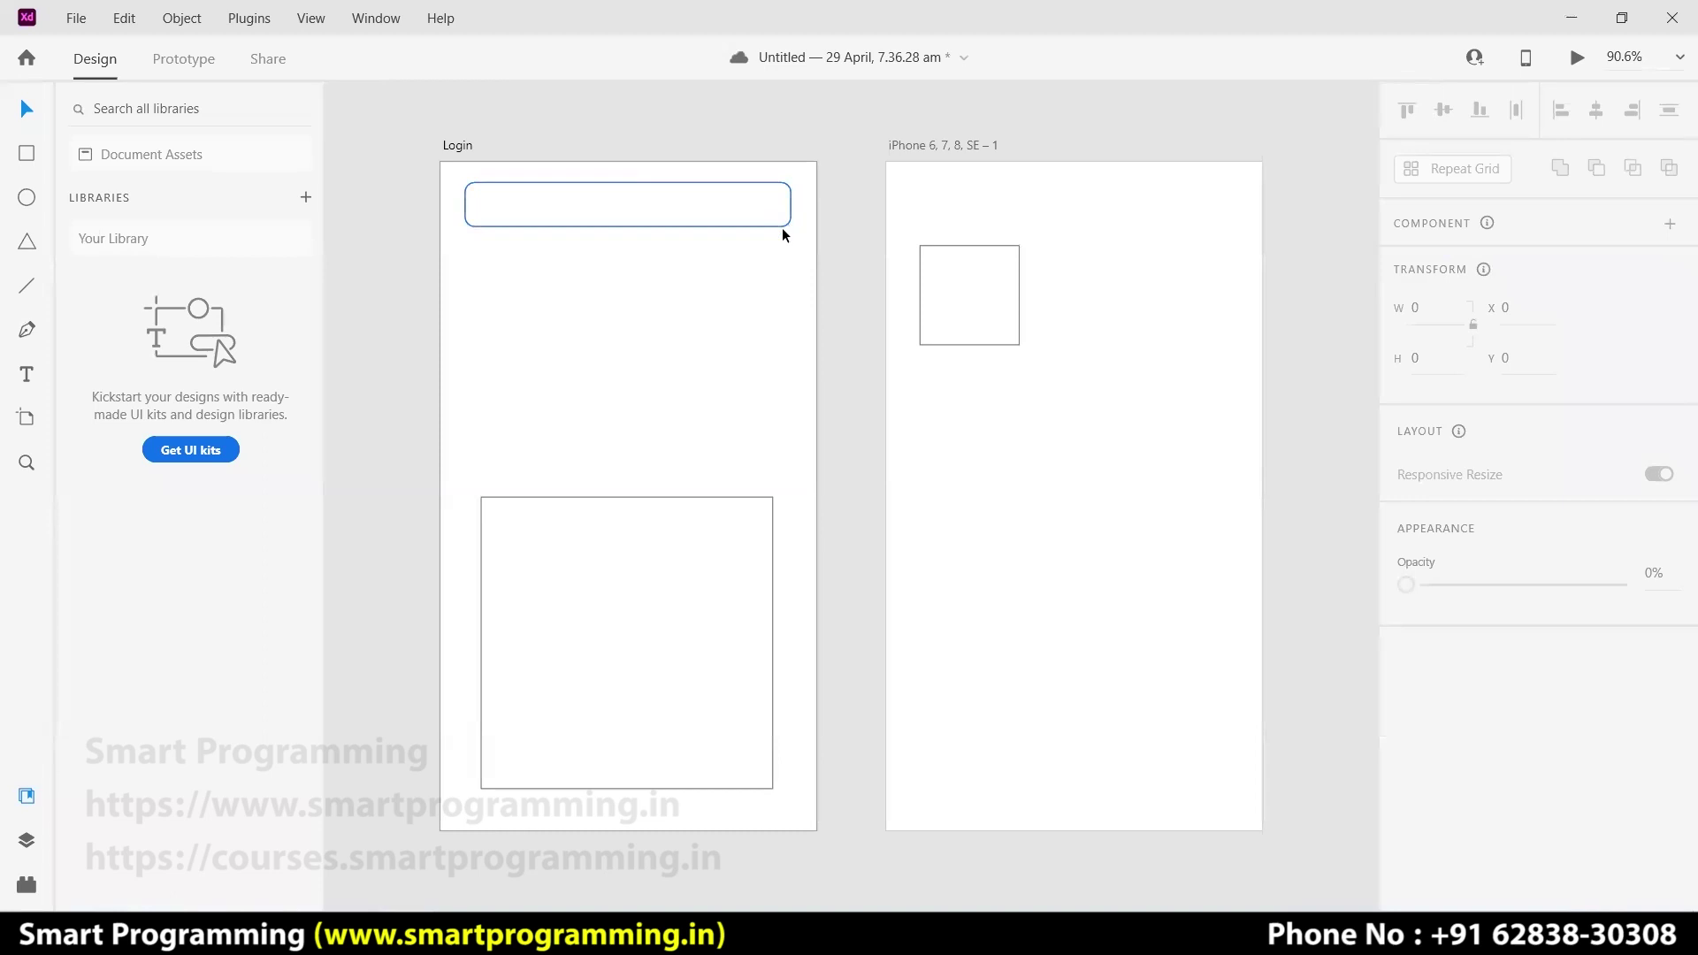
{"action": "left_click", "coordinate": [746, 202]}
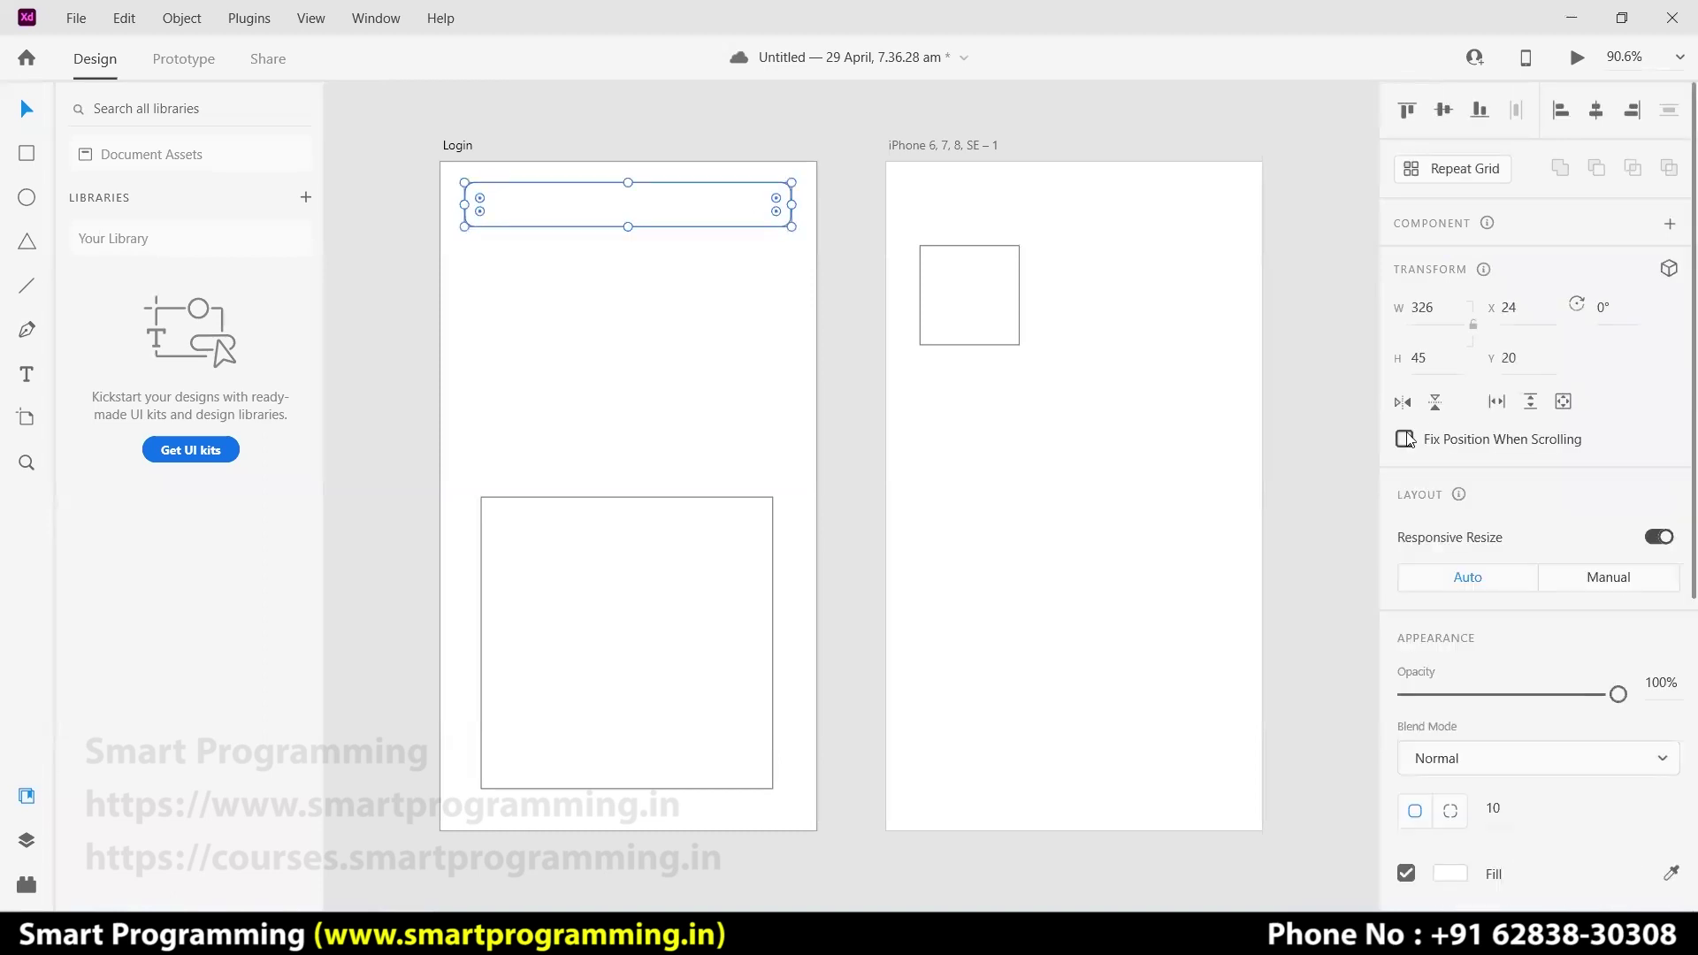
{"action": "scroll", "coordinate": [1502, 489], "scroll_direction": "down", "scroll_amount": 6}
{"action": "left_click", "coordinate": [1348, 495]}
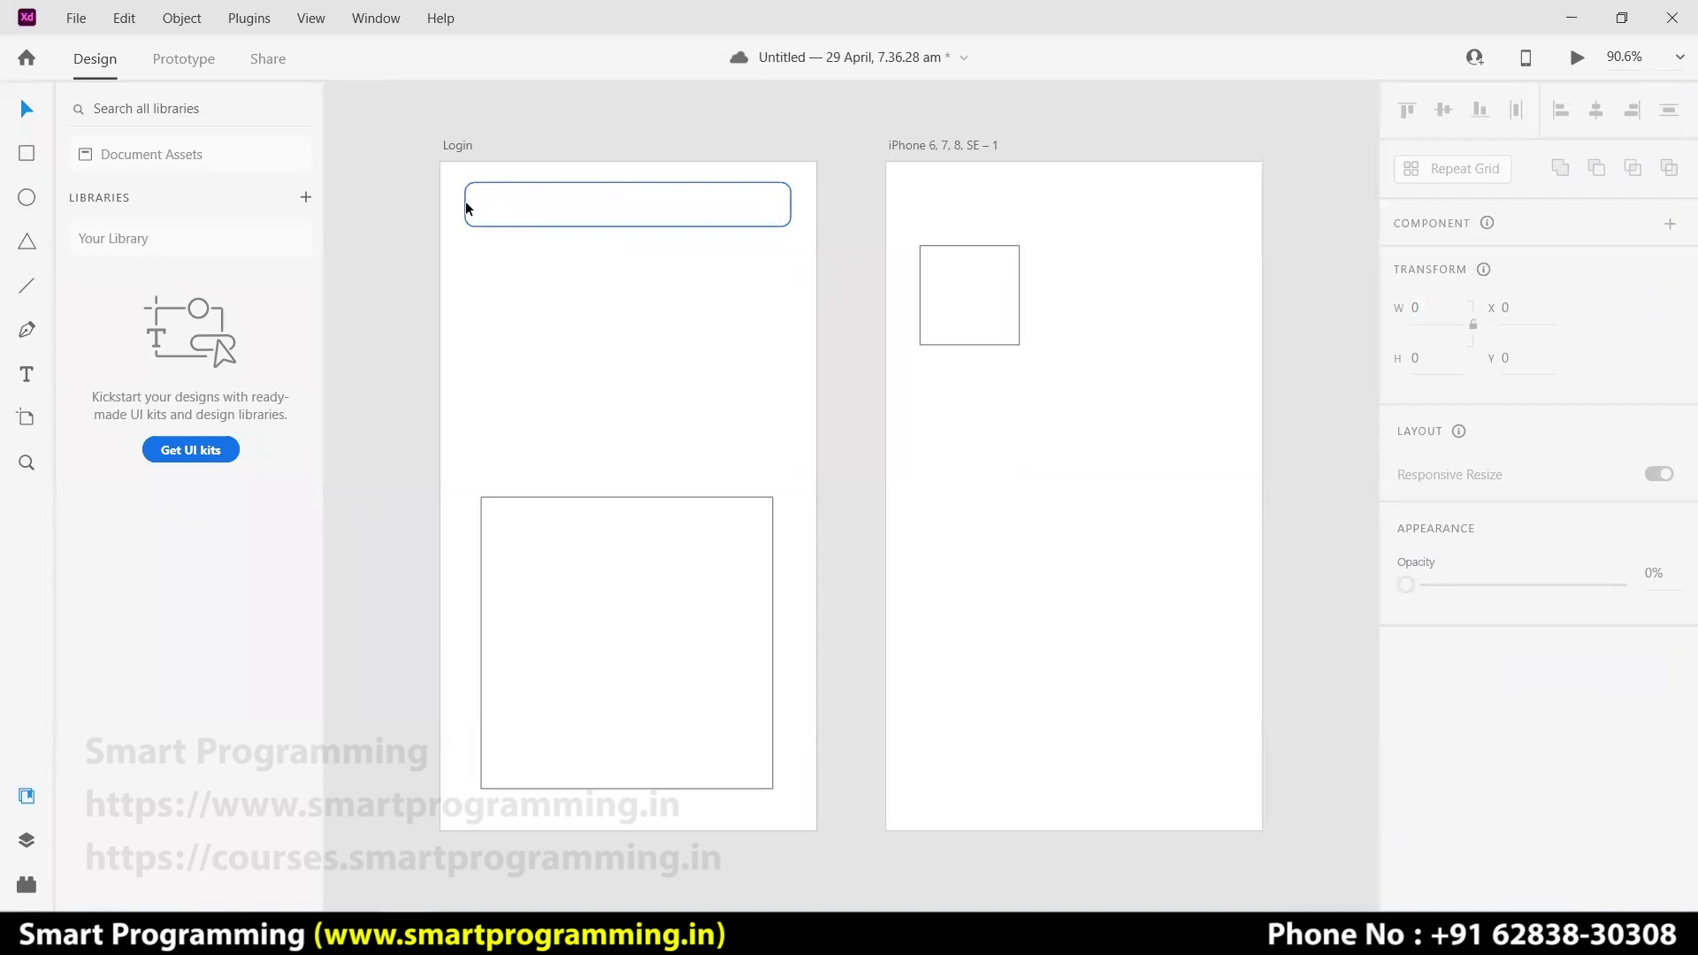
- Select the rounded Login rectangle and enter a corner radius of 10 again
{"action": "left_click", "coordinate": [753, 208]}
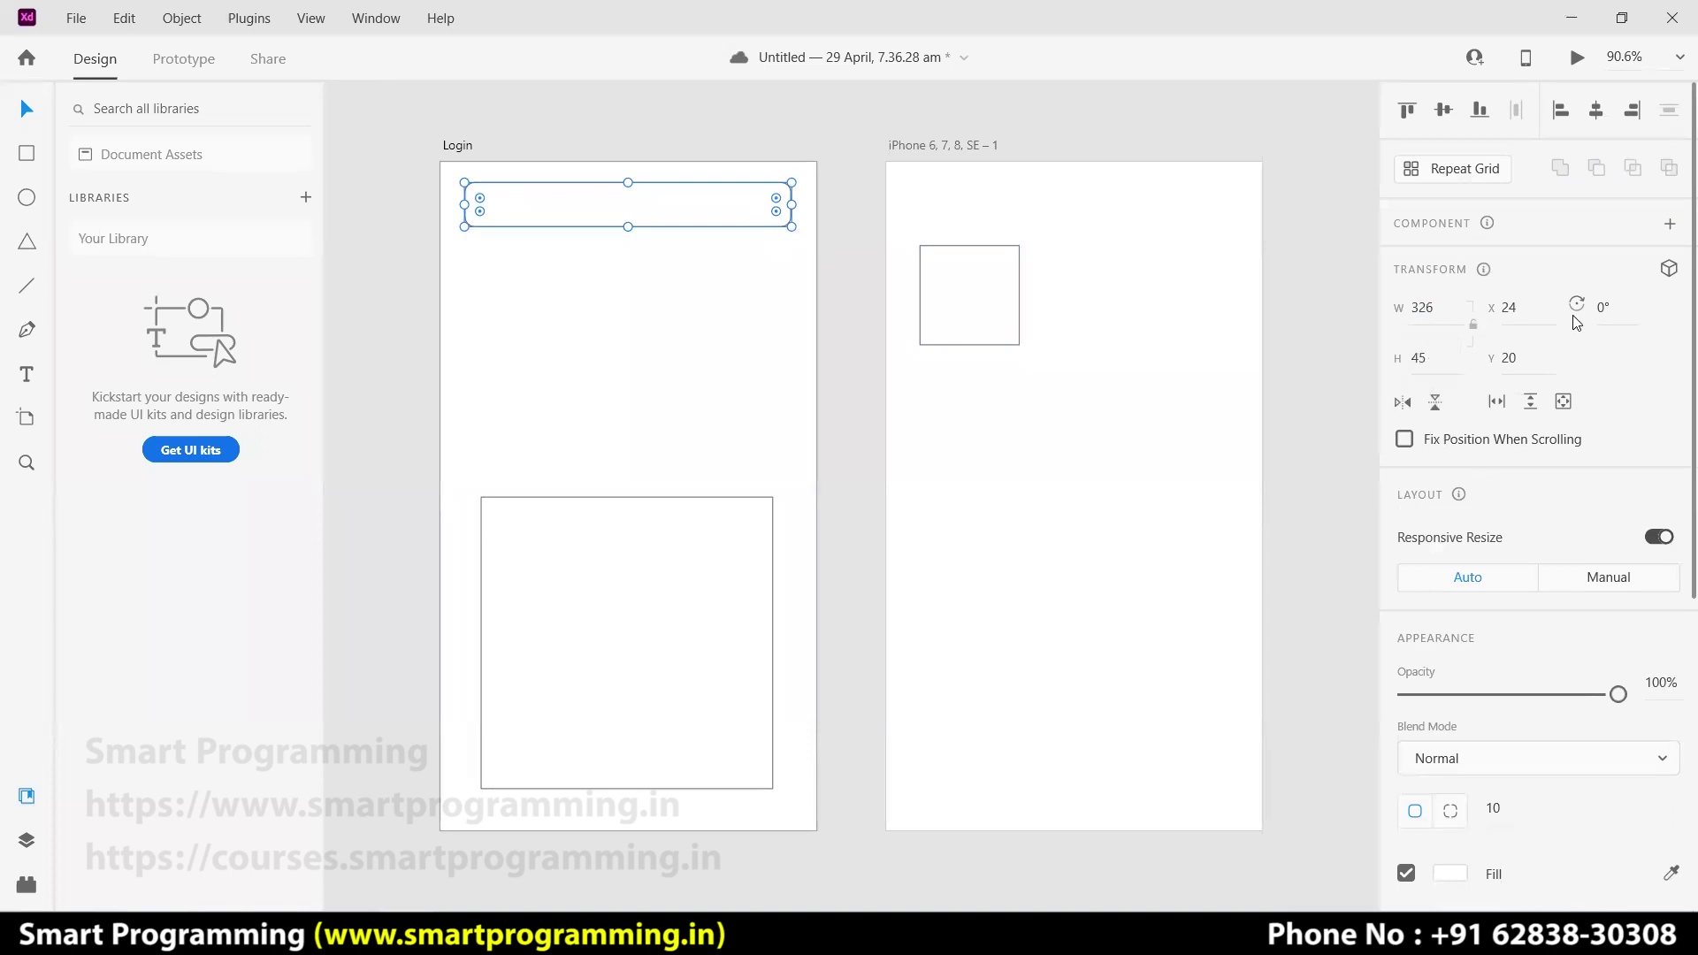
{"action": "scroll", "coordinate": [1504, 460], "scroll_direction": "down", "scroll_amount": 6}
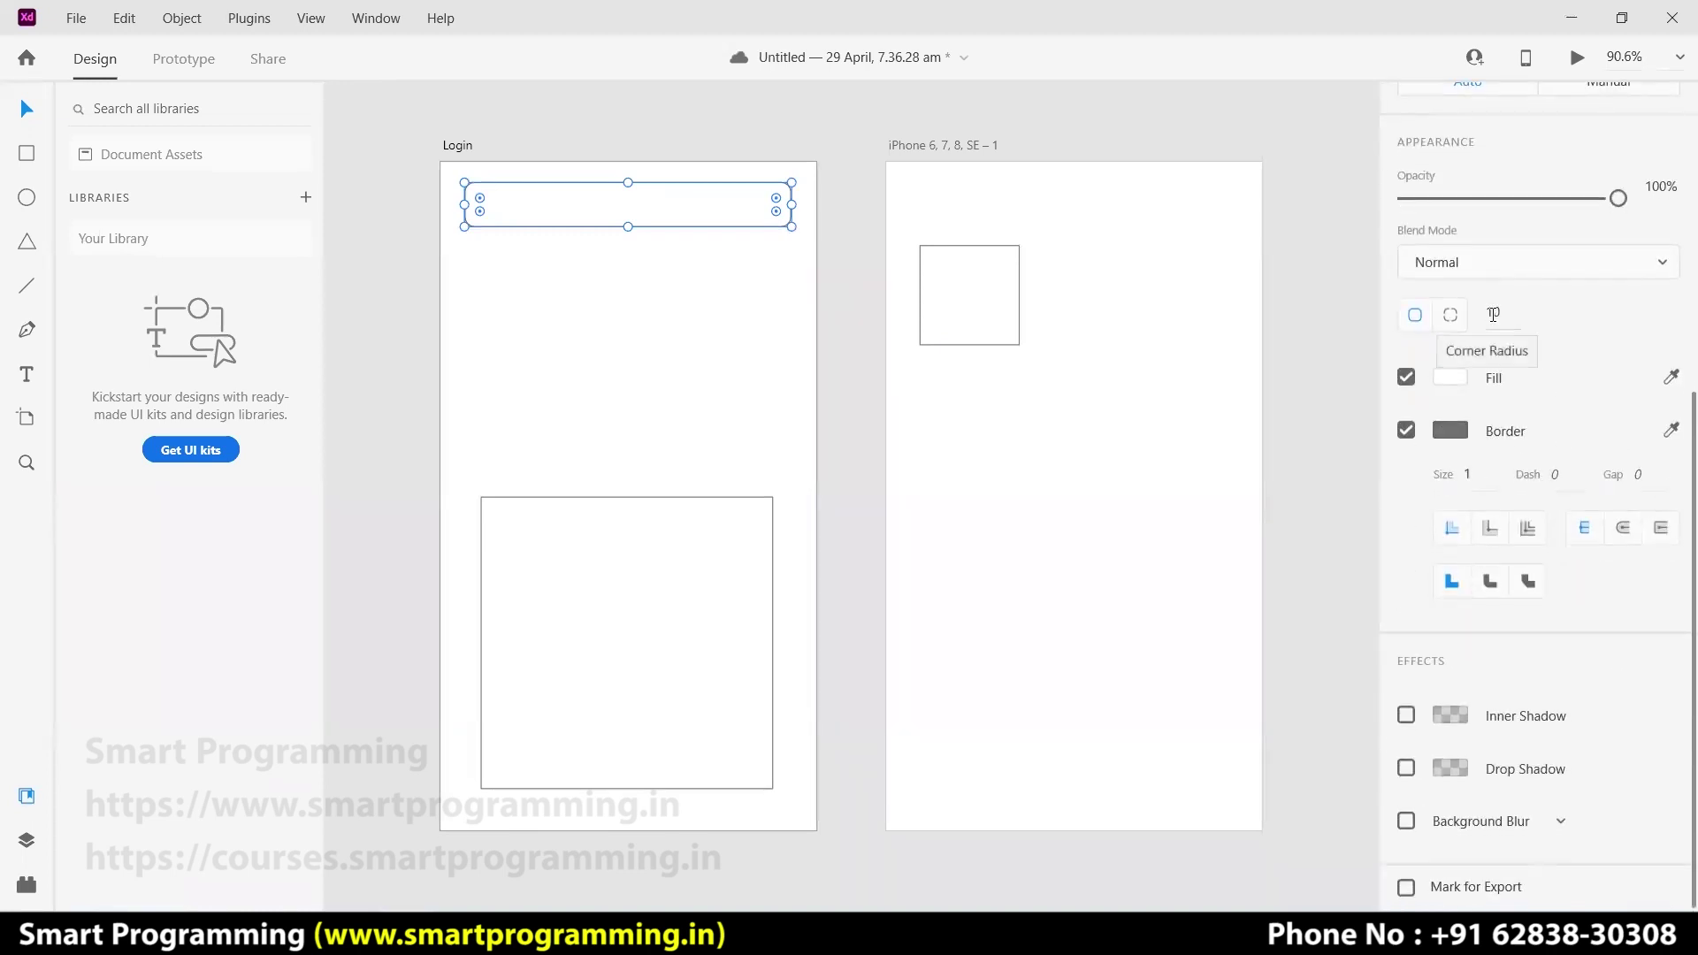
{"action": "left_click", "coordinate": [1491, 314]}
{"action": "type", "text": "10"}
{"action": "key", "text": "Return"}
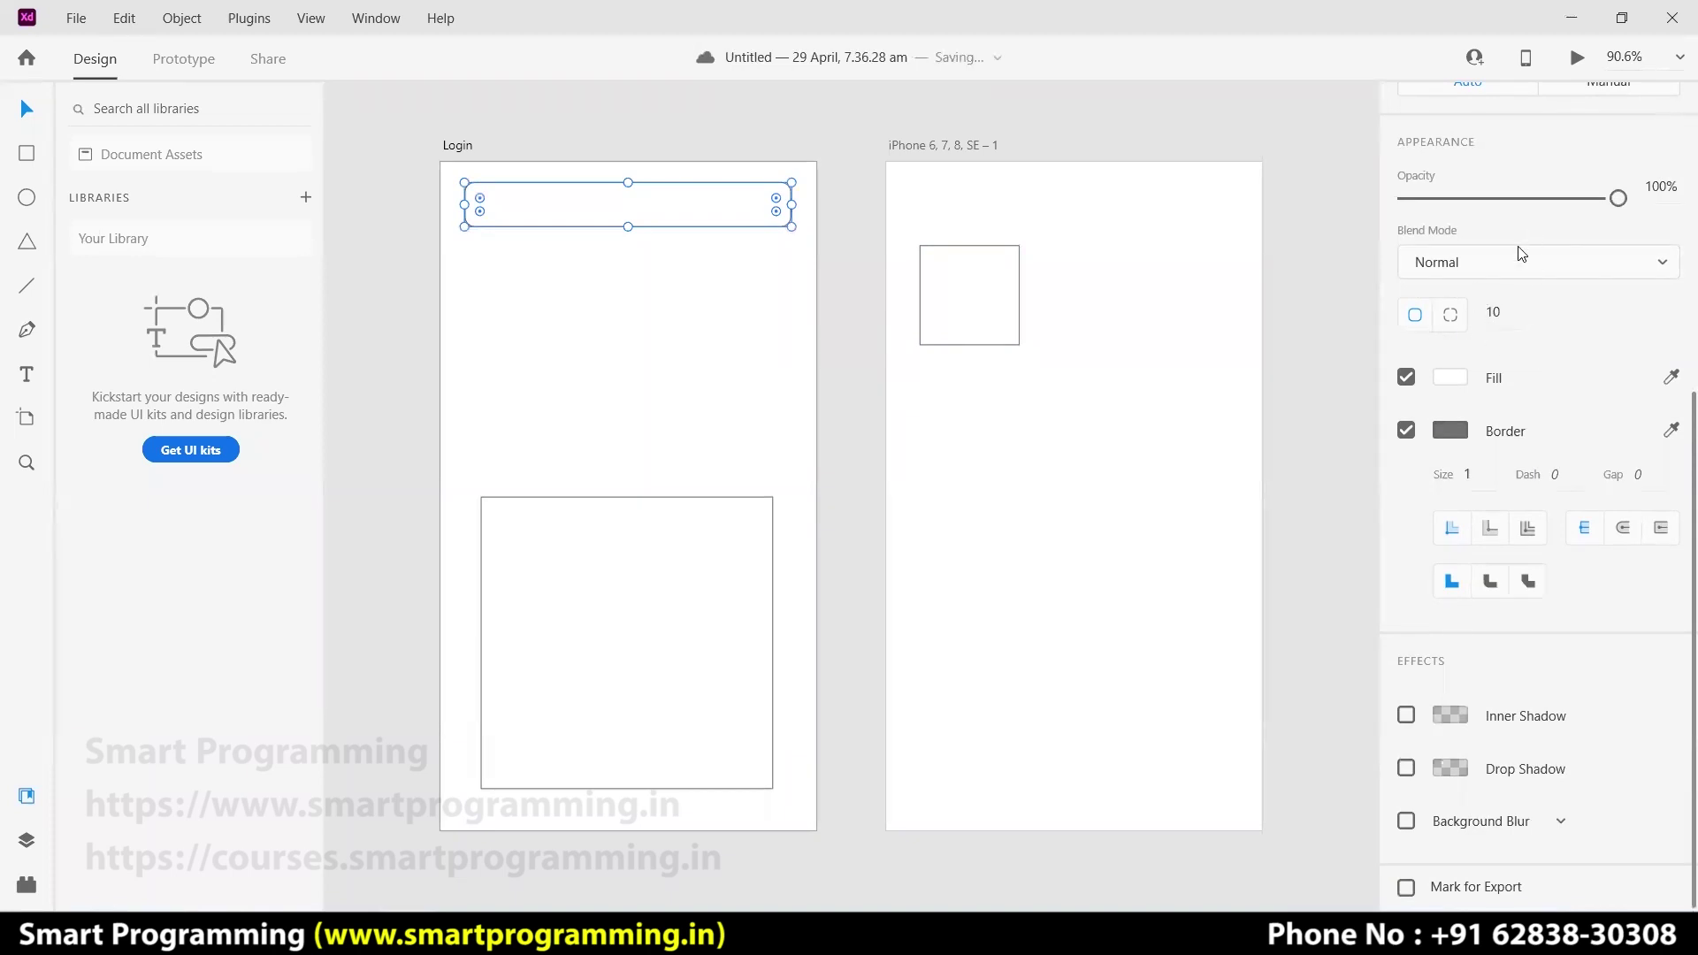
{"action": "scroll", "coordinate": [1522, 254], "scroll_direction": "up", "scroll_amount": 5}
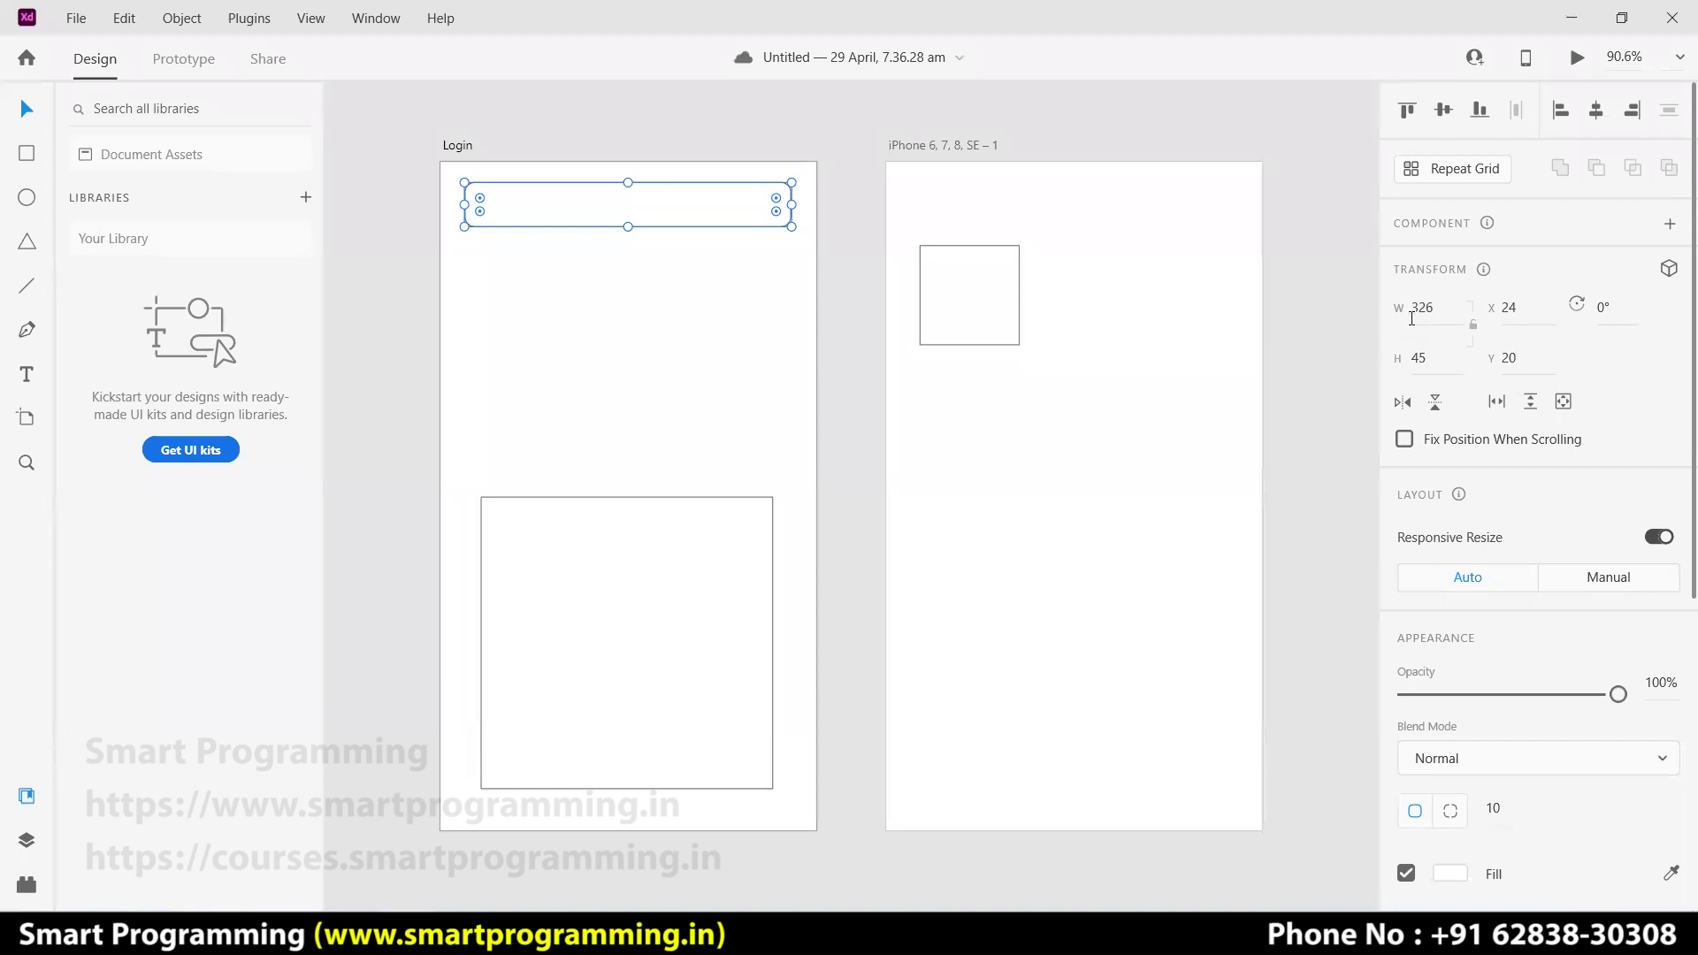
{"action": "left_click", "coordinate": [1356, 380]}
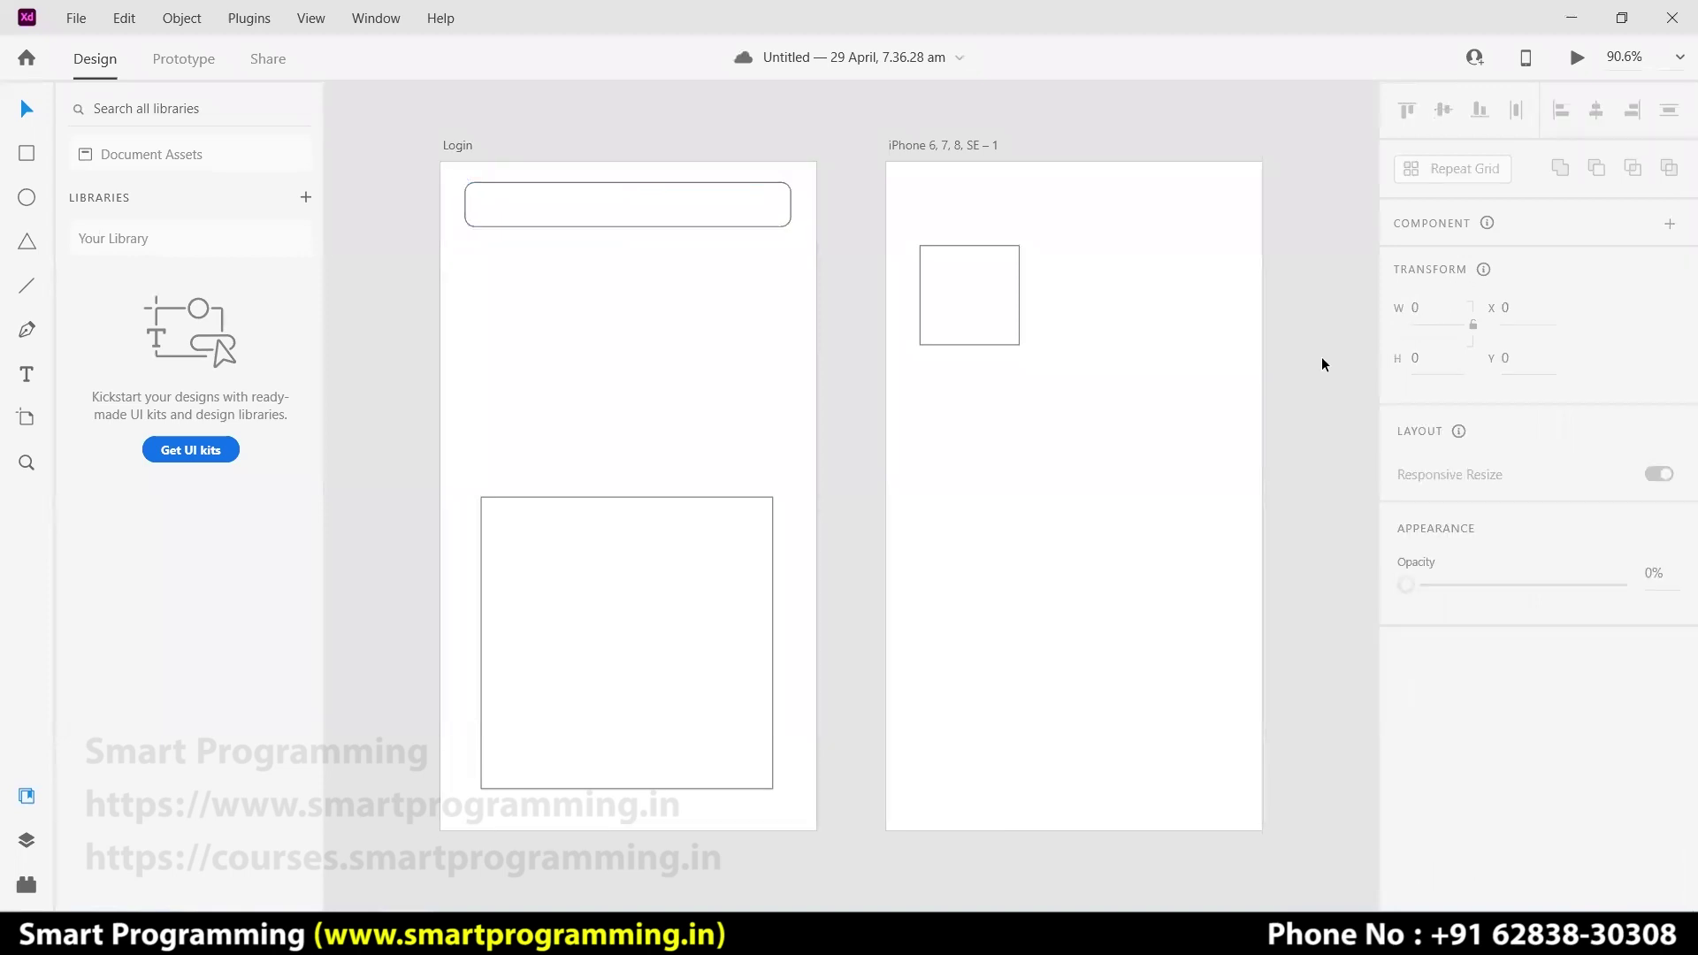
{"action": "left_click", "coordinate": [780, 214]}
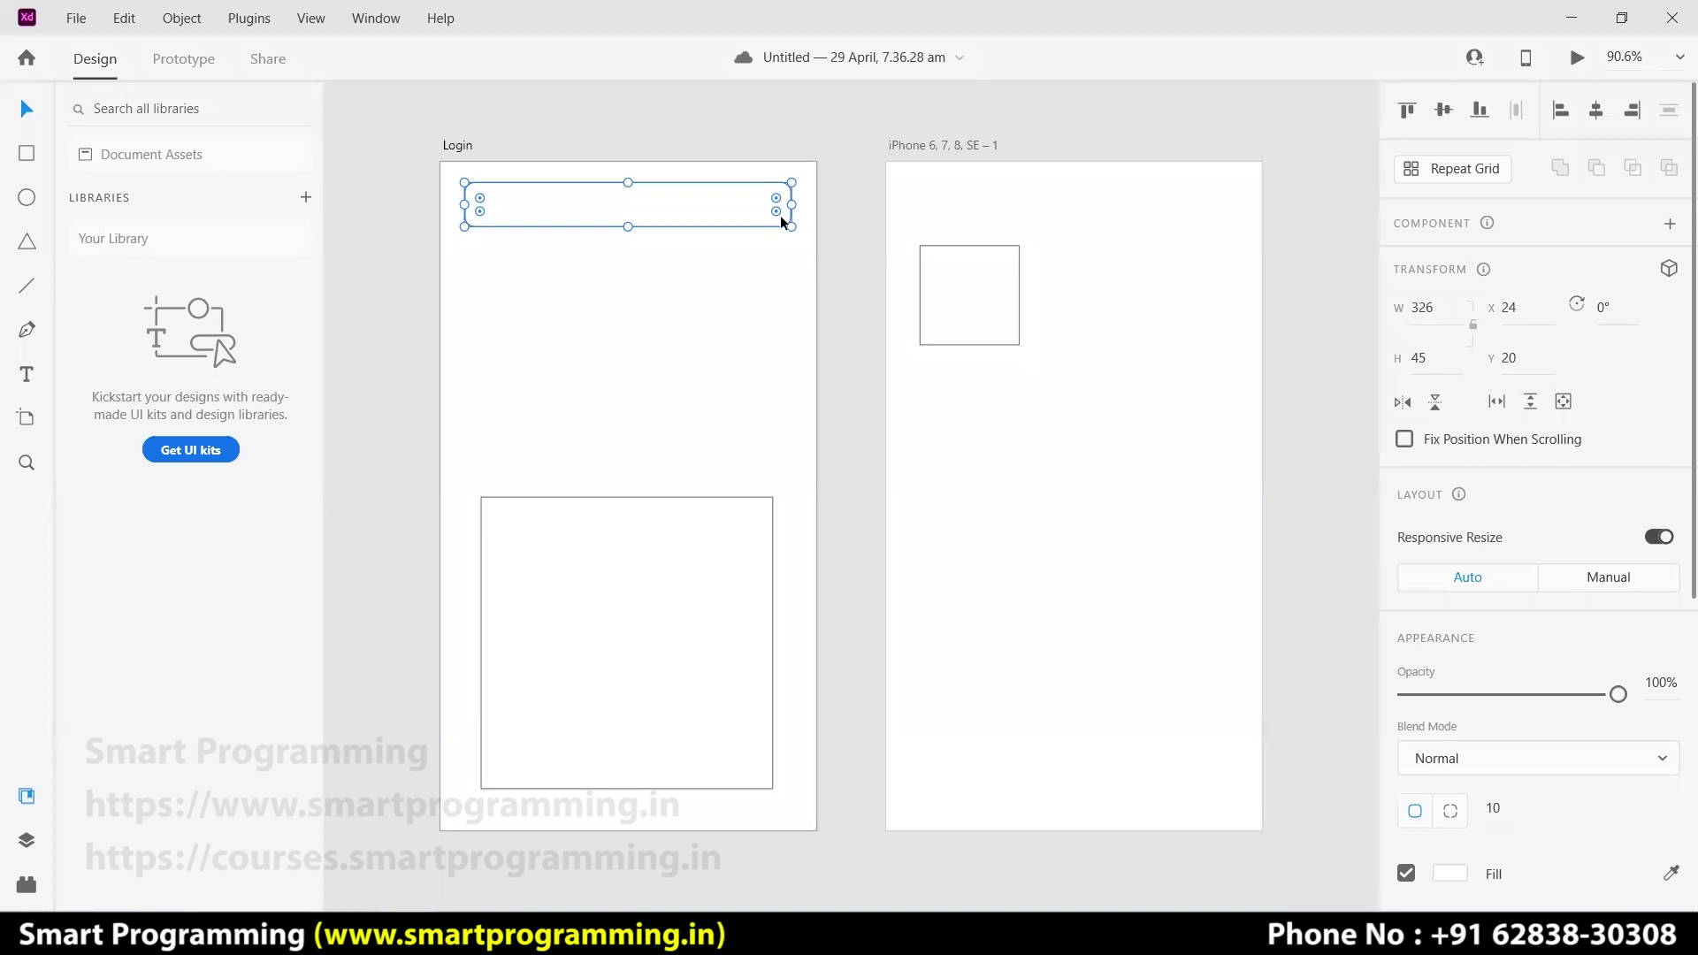
{"action": "left_click", "coordinate": [831, 314]}
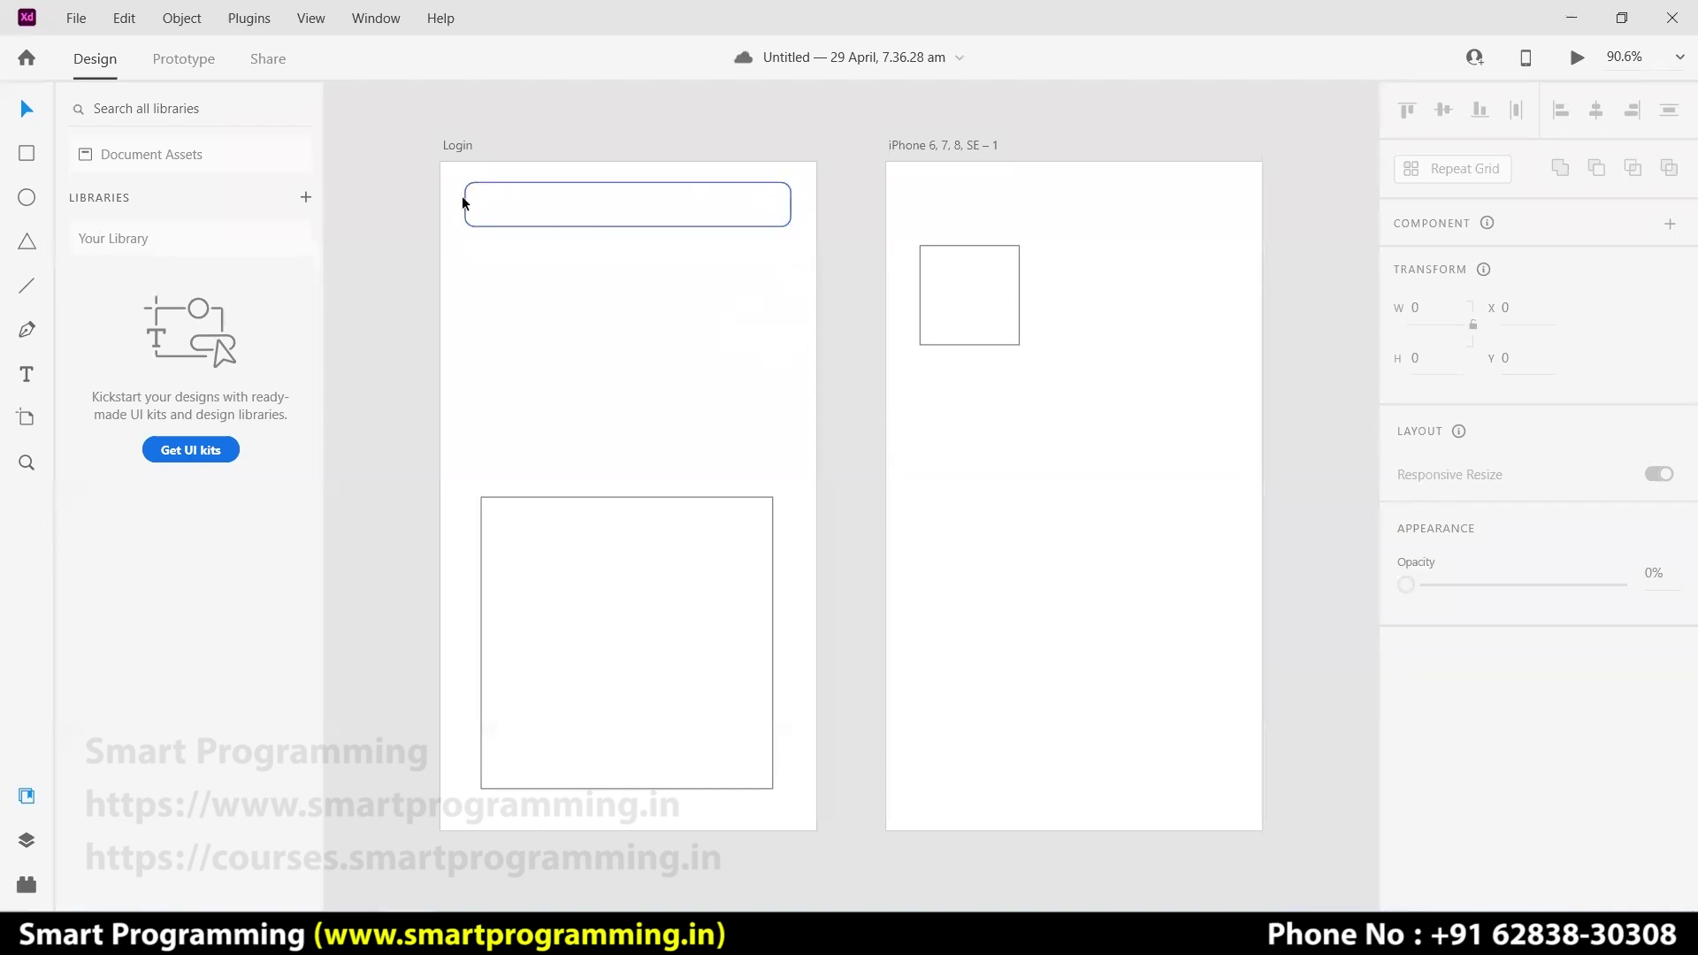
{"action": "left_click", "coordinate": [729, 207]}
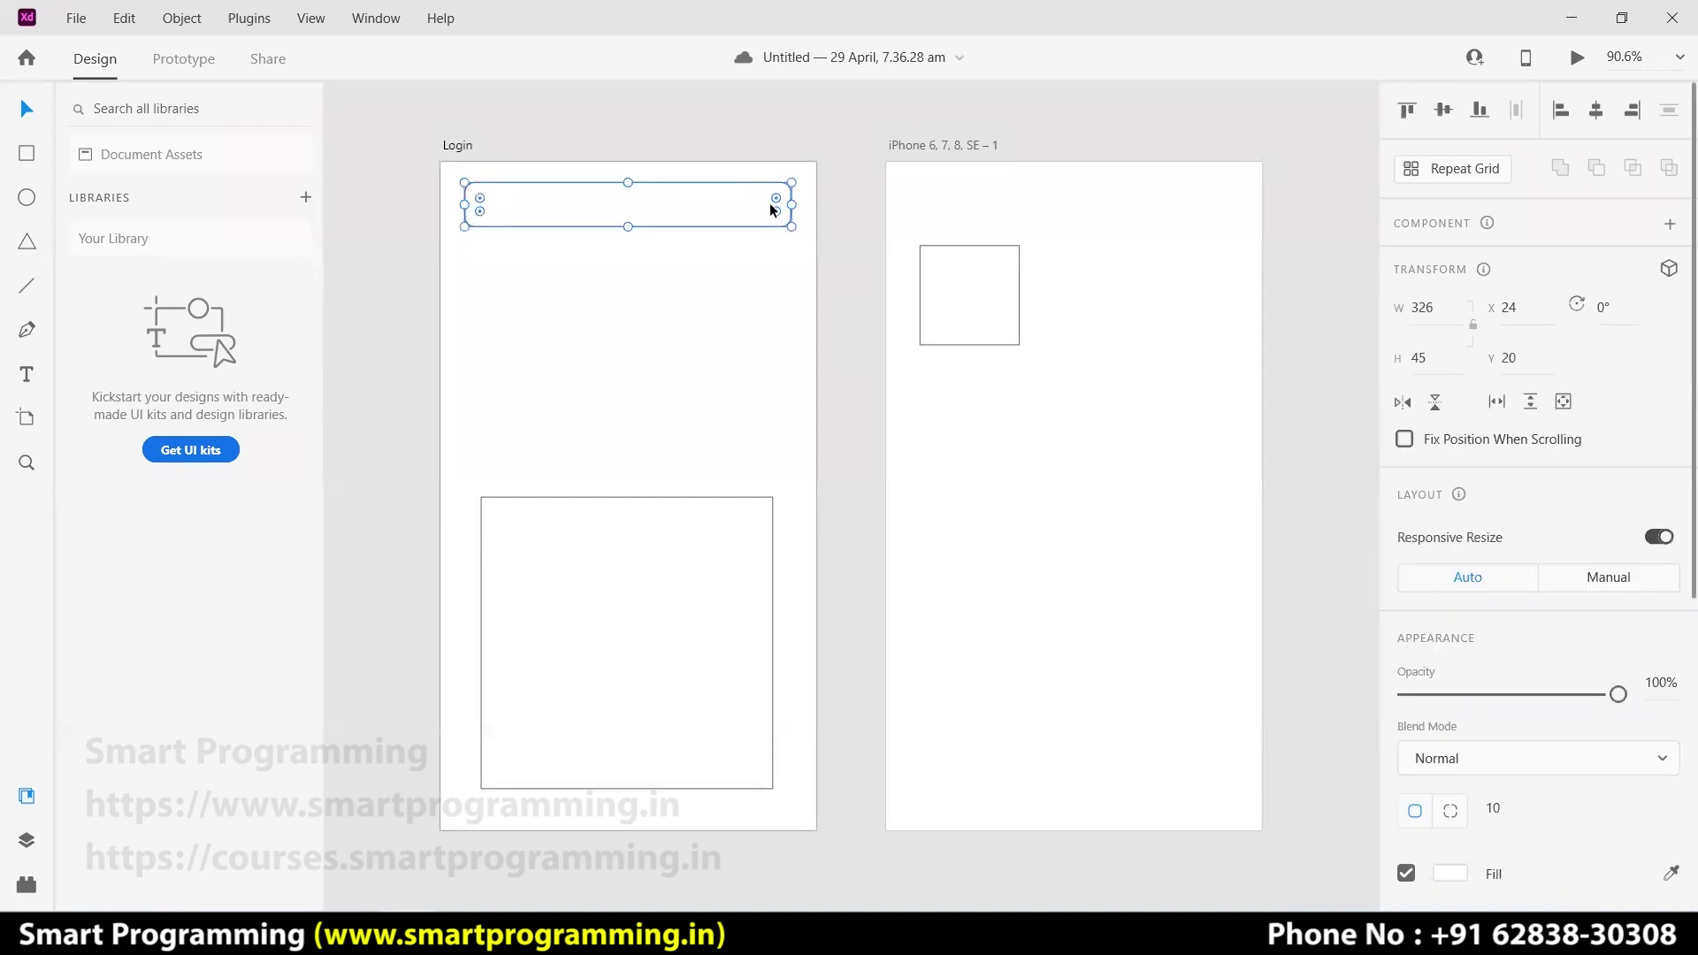
- Round the upper Login rectangle's corners freehand to a radius of about 23 and stretch its height to about 49
{"action": "left_click_drag", "start_coordinate": [776, 201], "coordinate": [750, 211]}
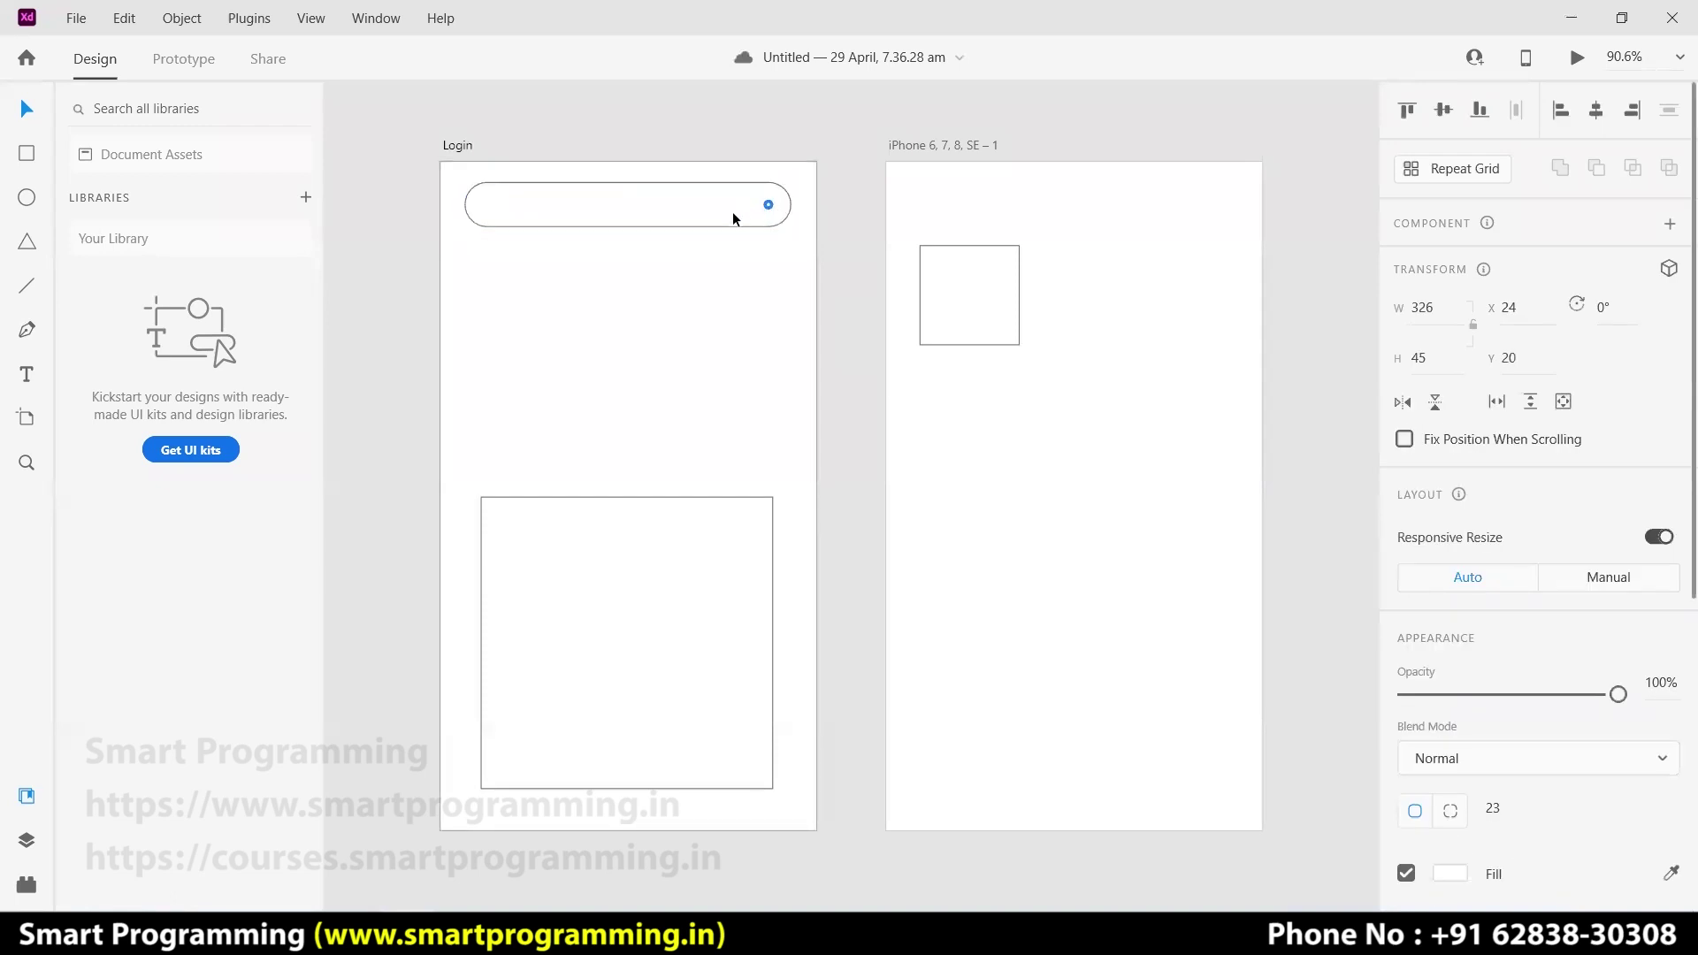
{"action": "left_click", "coordinate": [876, 279]}
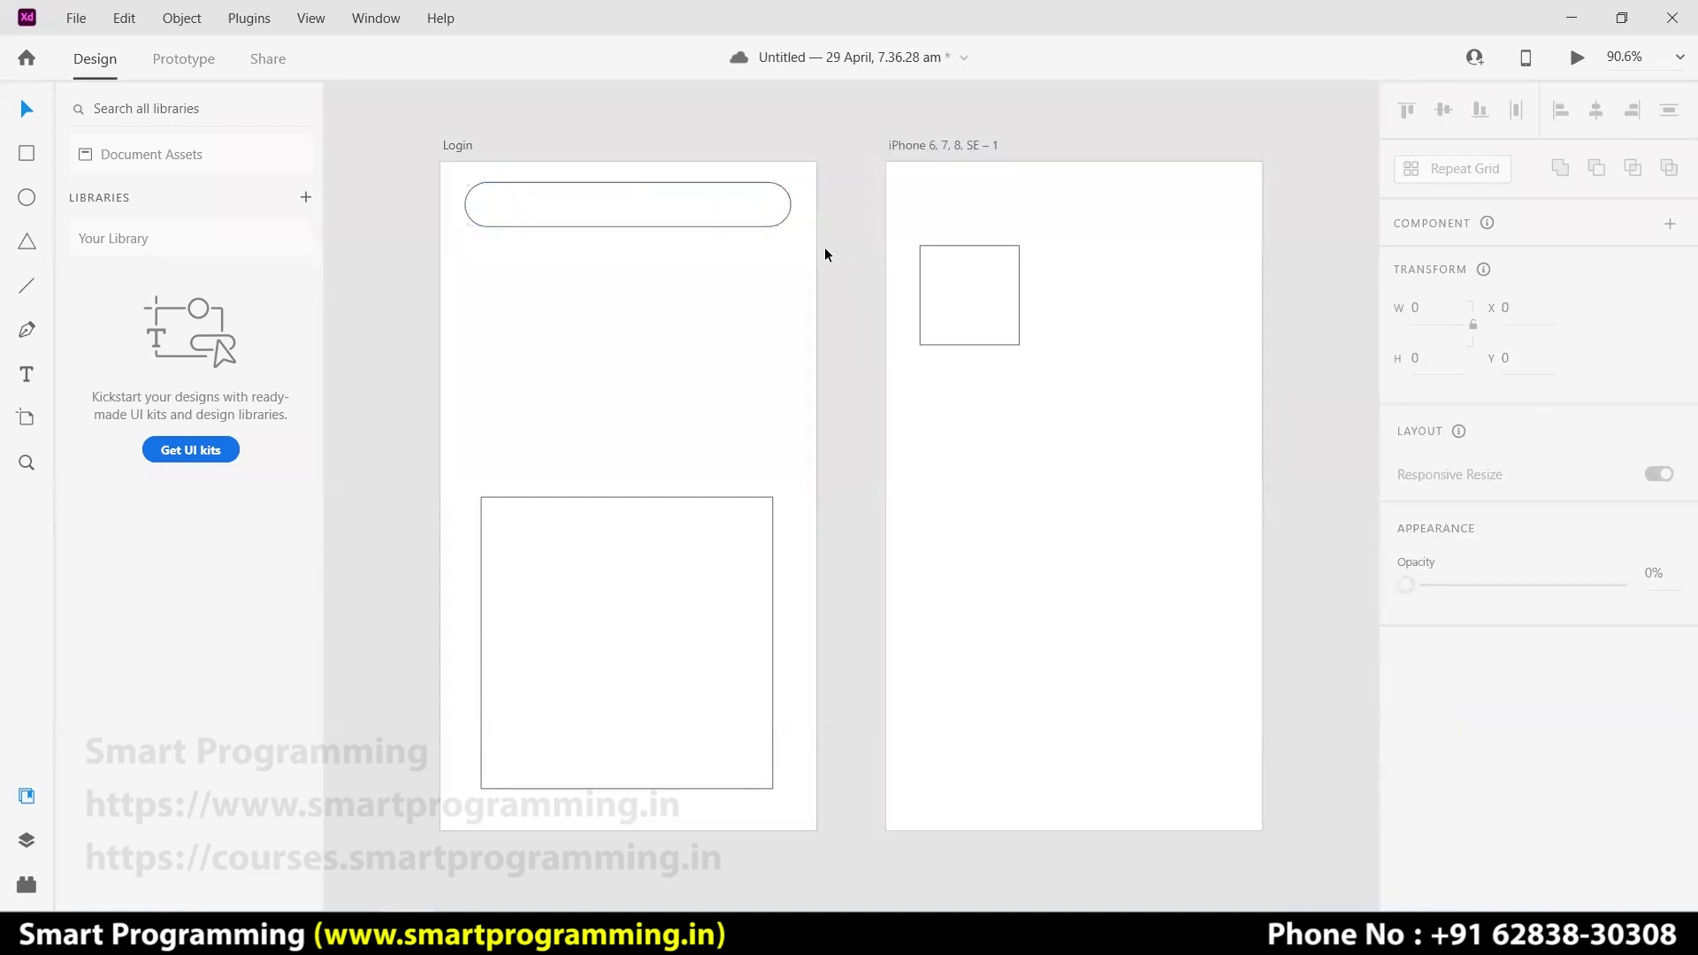
{"action": "left_click", "coordinate": [772, 215]}
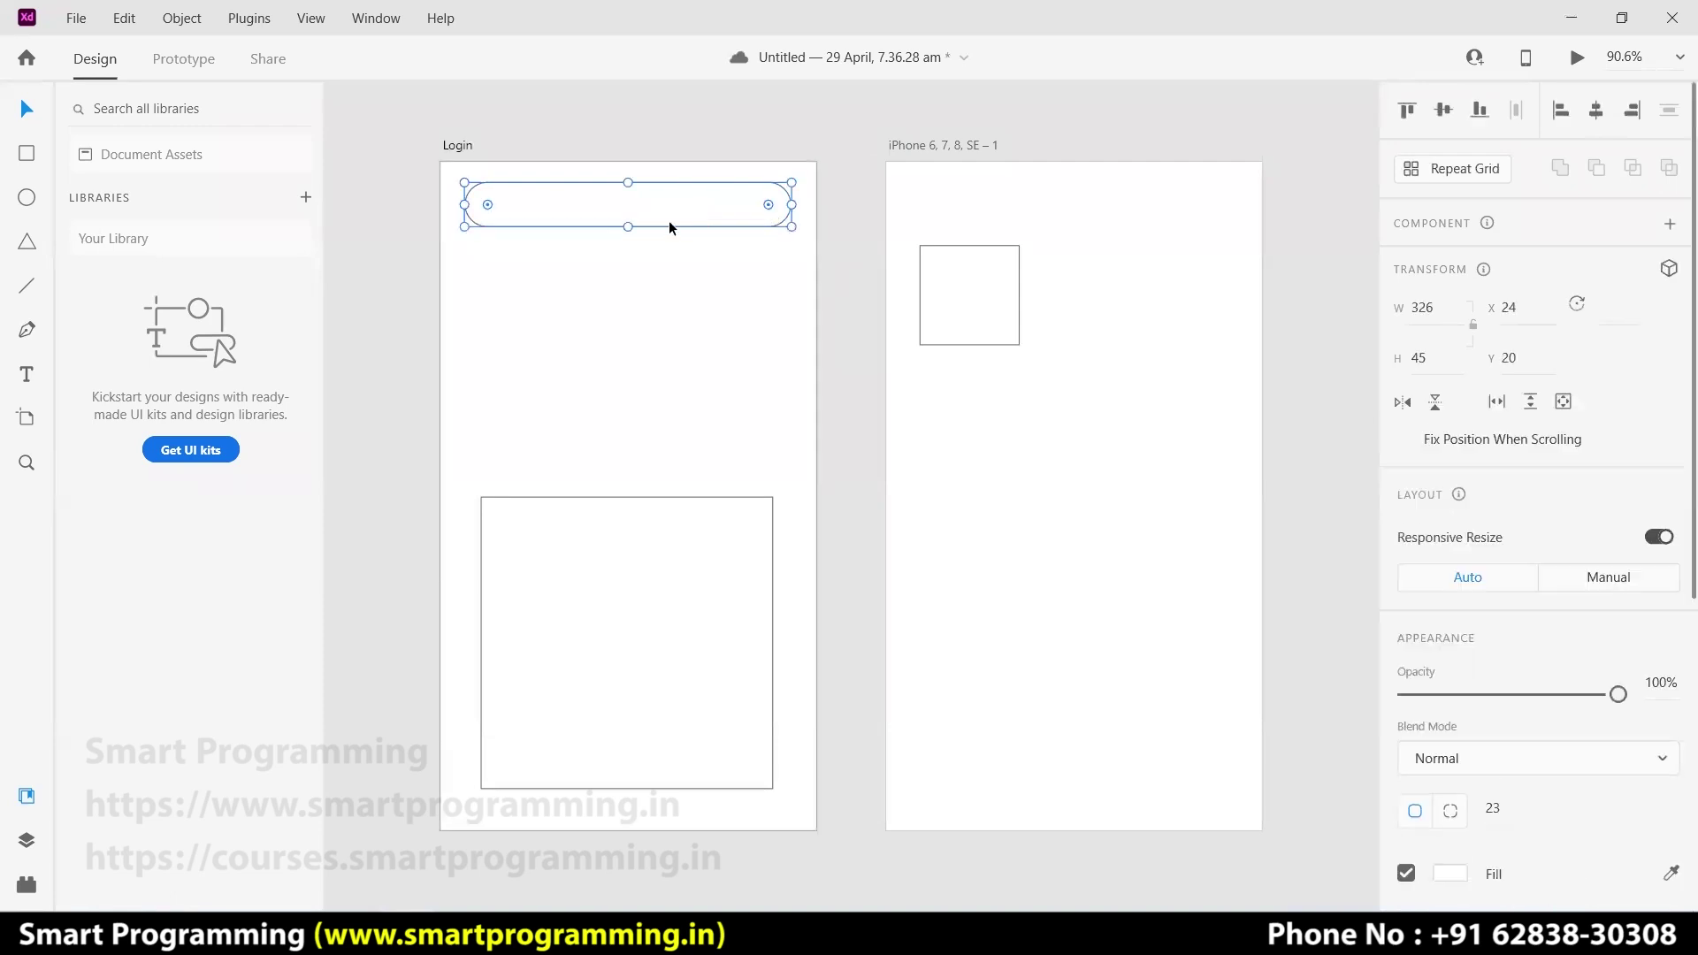
{"action": "mouse_move", "coordinate": [628, 227]}
{"action": "left_mouse_down"}
{"action": "mouse_move", "coordinate": [635, 284]}
{"action": "mouse_move", "coordinate": [637, 209]}
{"action": "mouse_move", "coordinate": [642, 231]}
{"action": "left_mouse_up"}
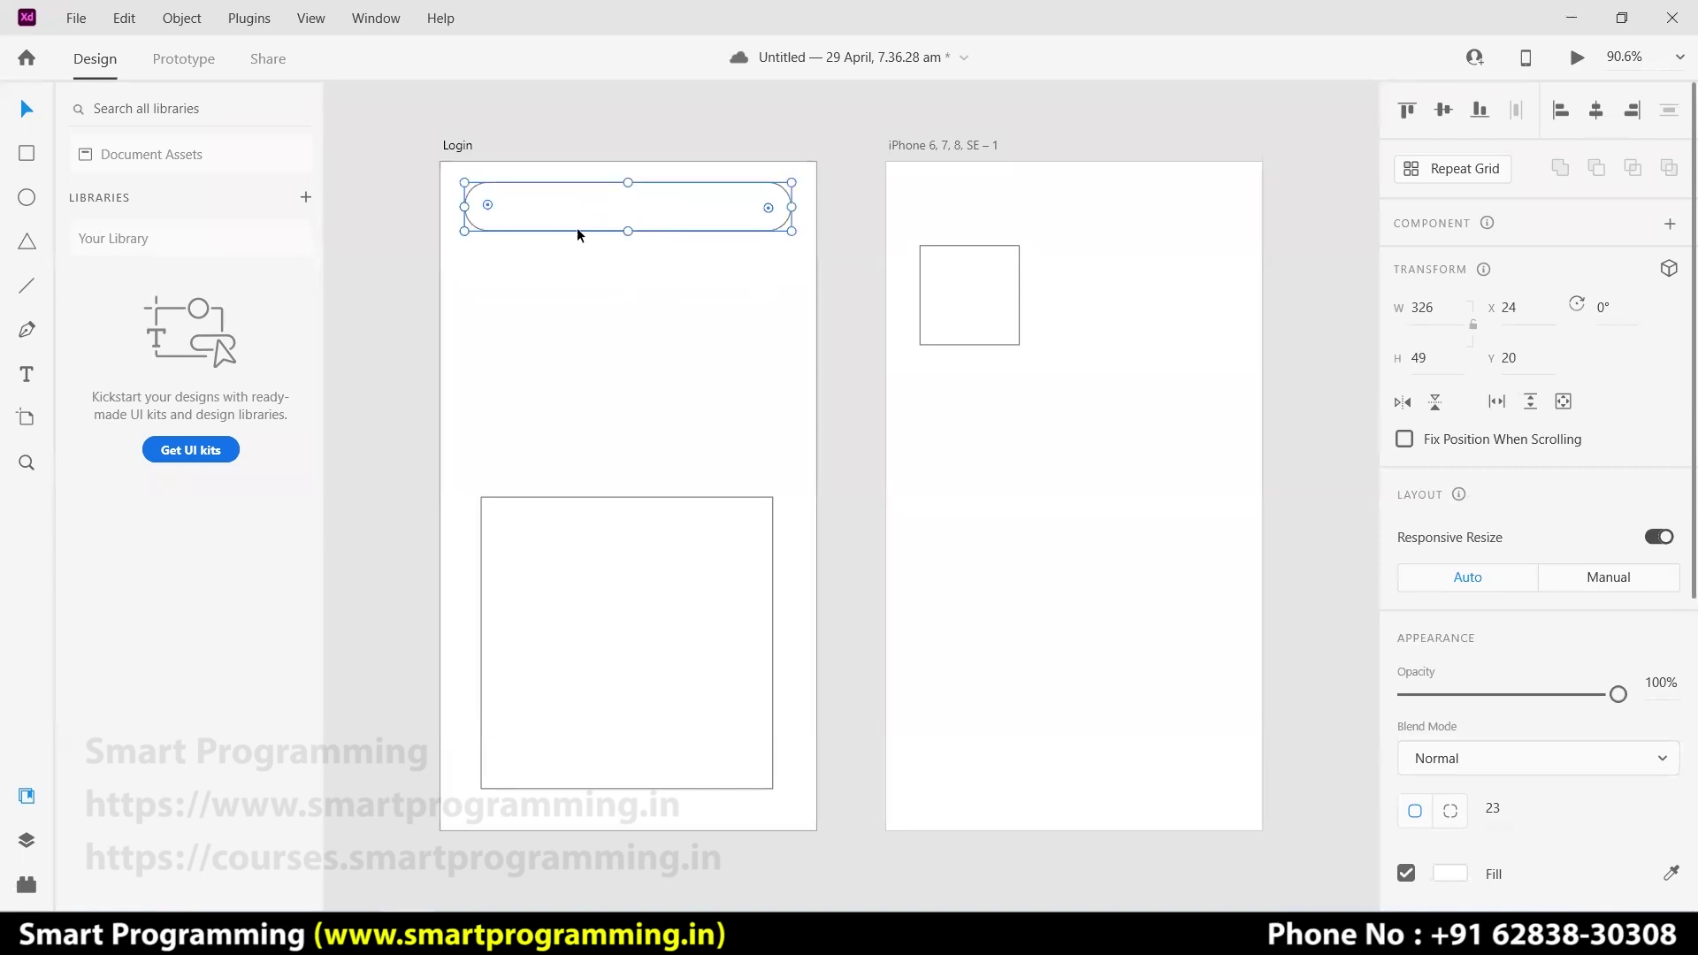
{"action": "left_click", "coordinate": [840, 317]}
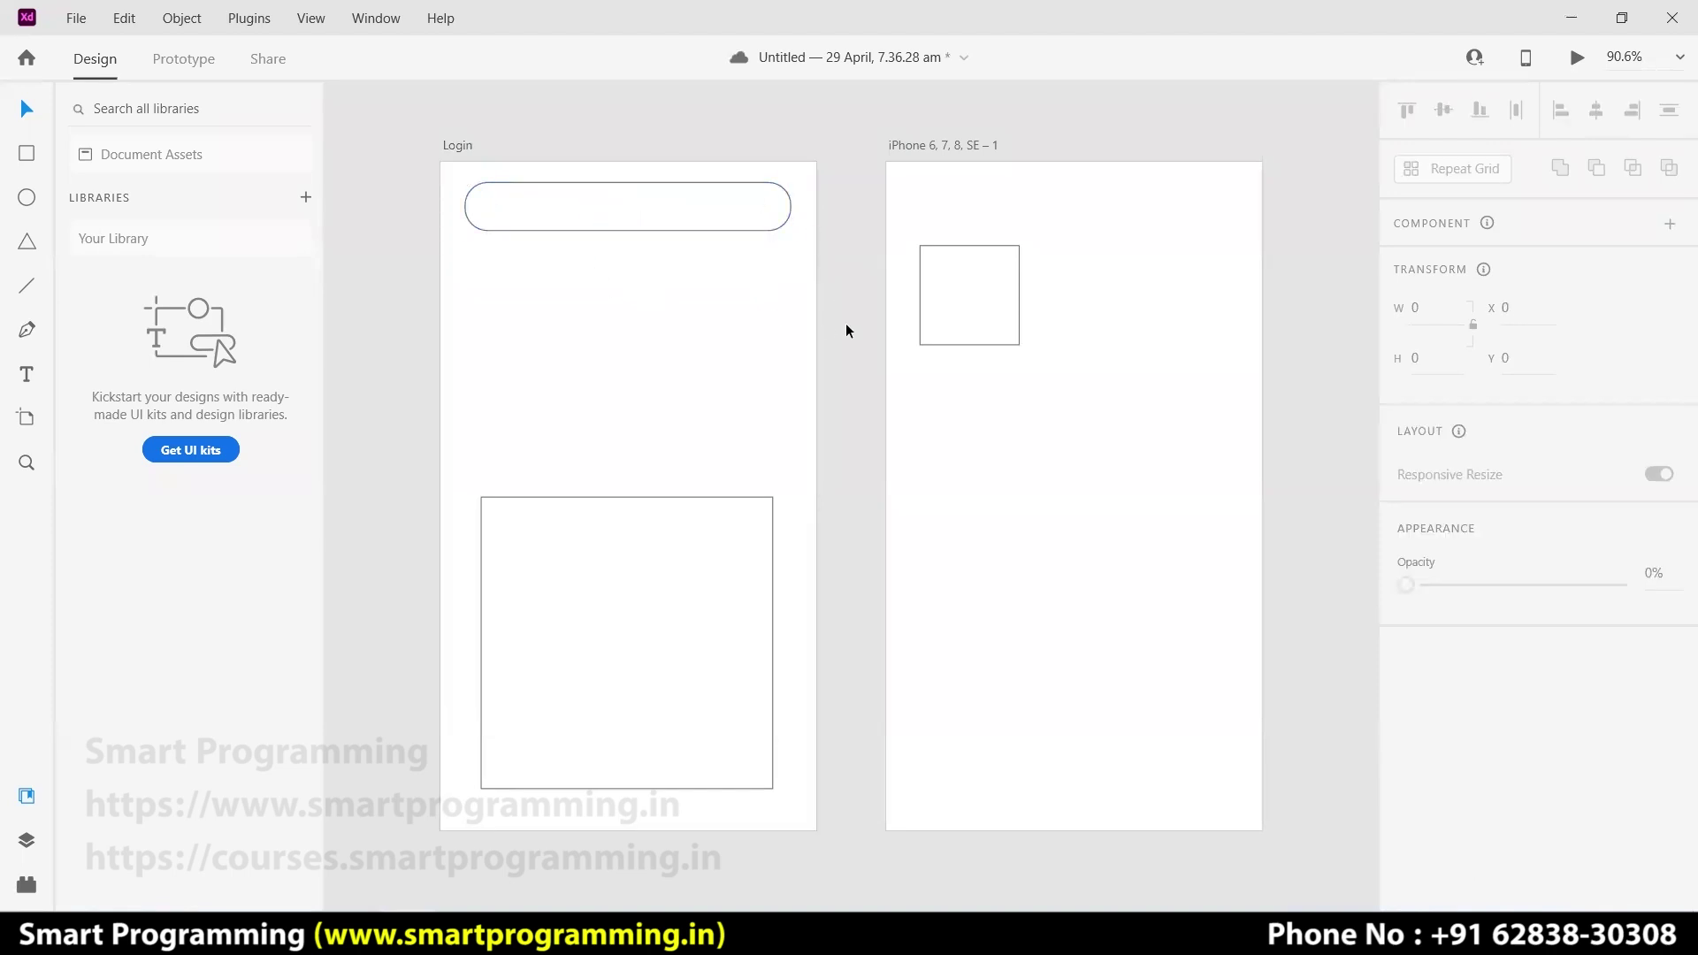
- Lower the opacity of the pill-shaped rectangle on the Login artboard to about 29%
{"action": "left_click", "coordinate": [719, 220]}
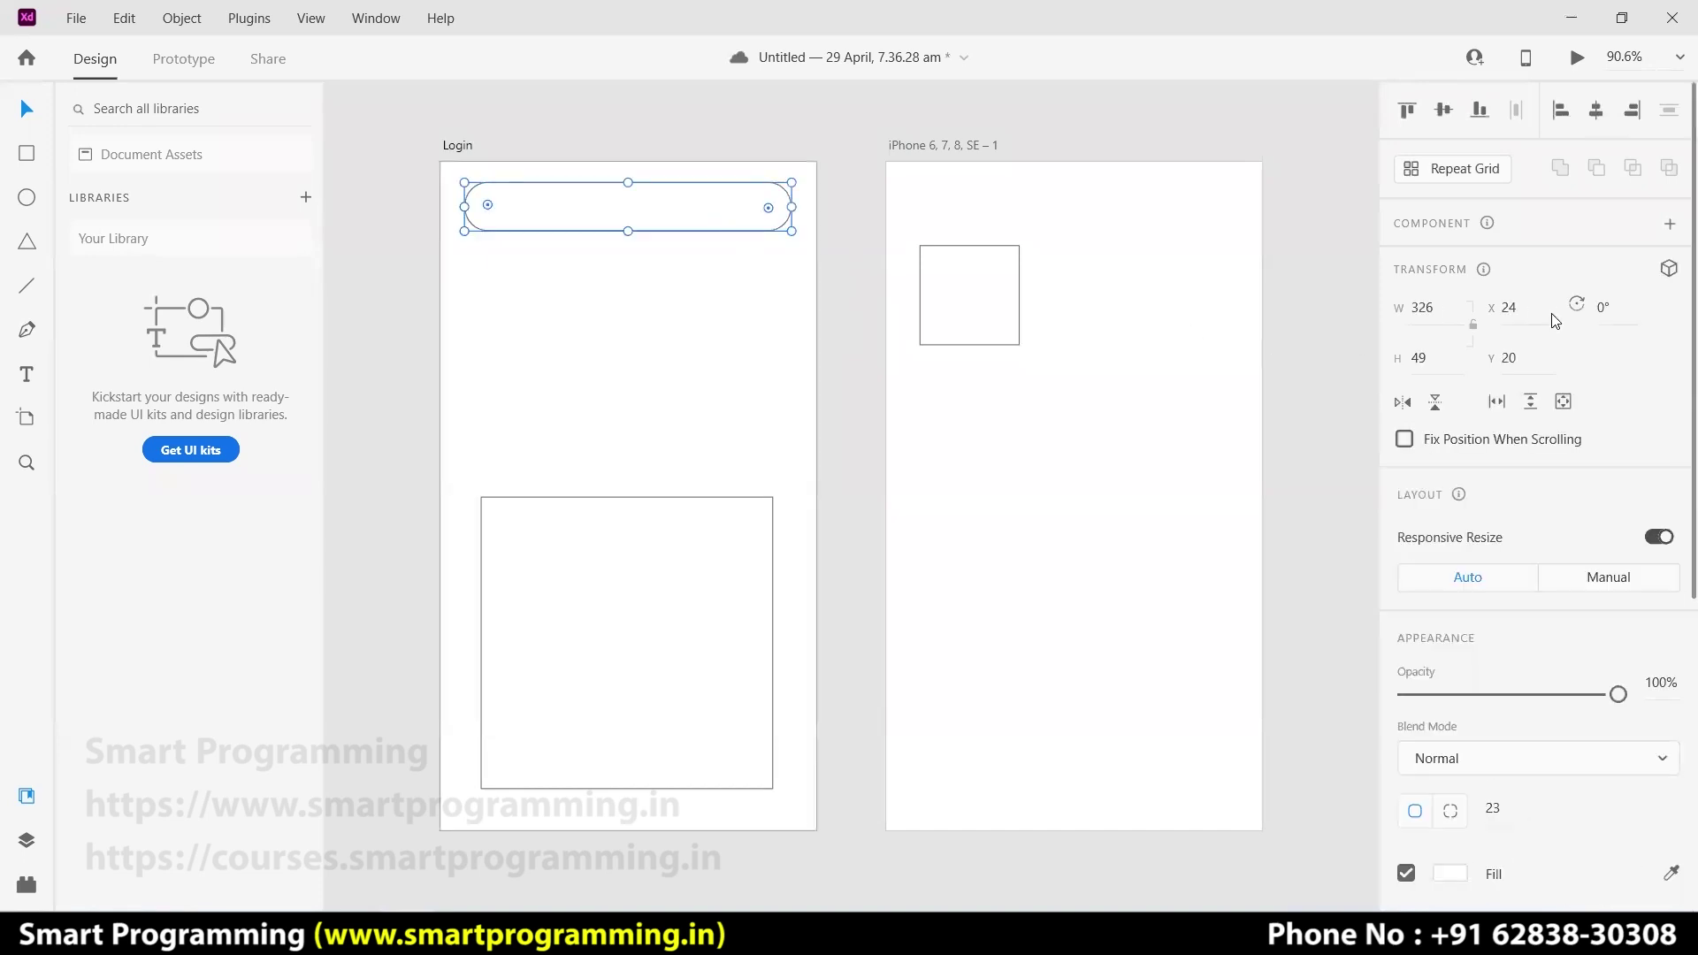
{"action": "left_click", "coordinate": [1310, 373]}
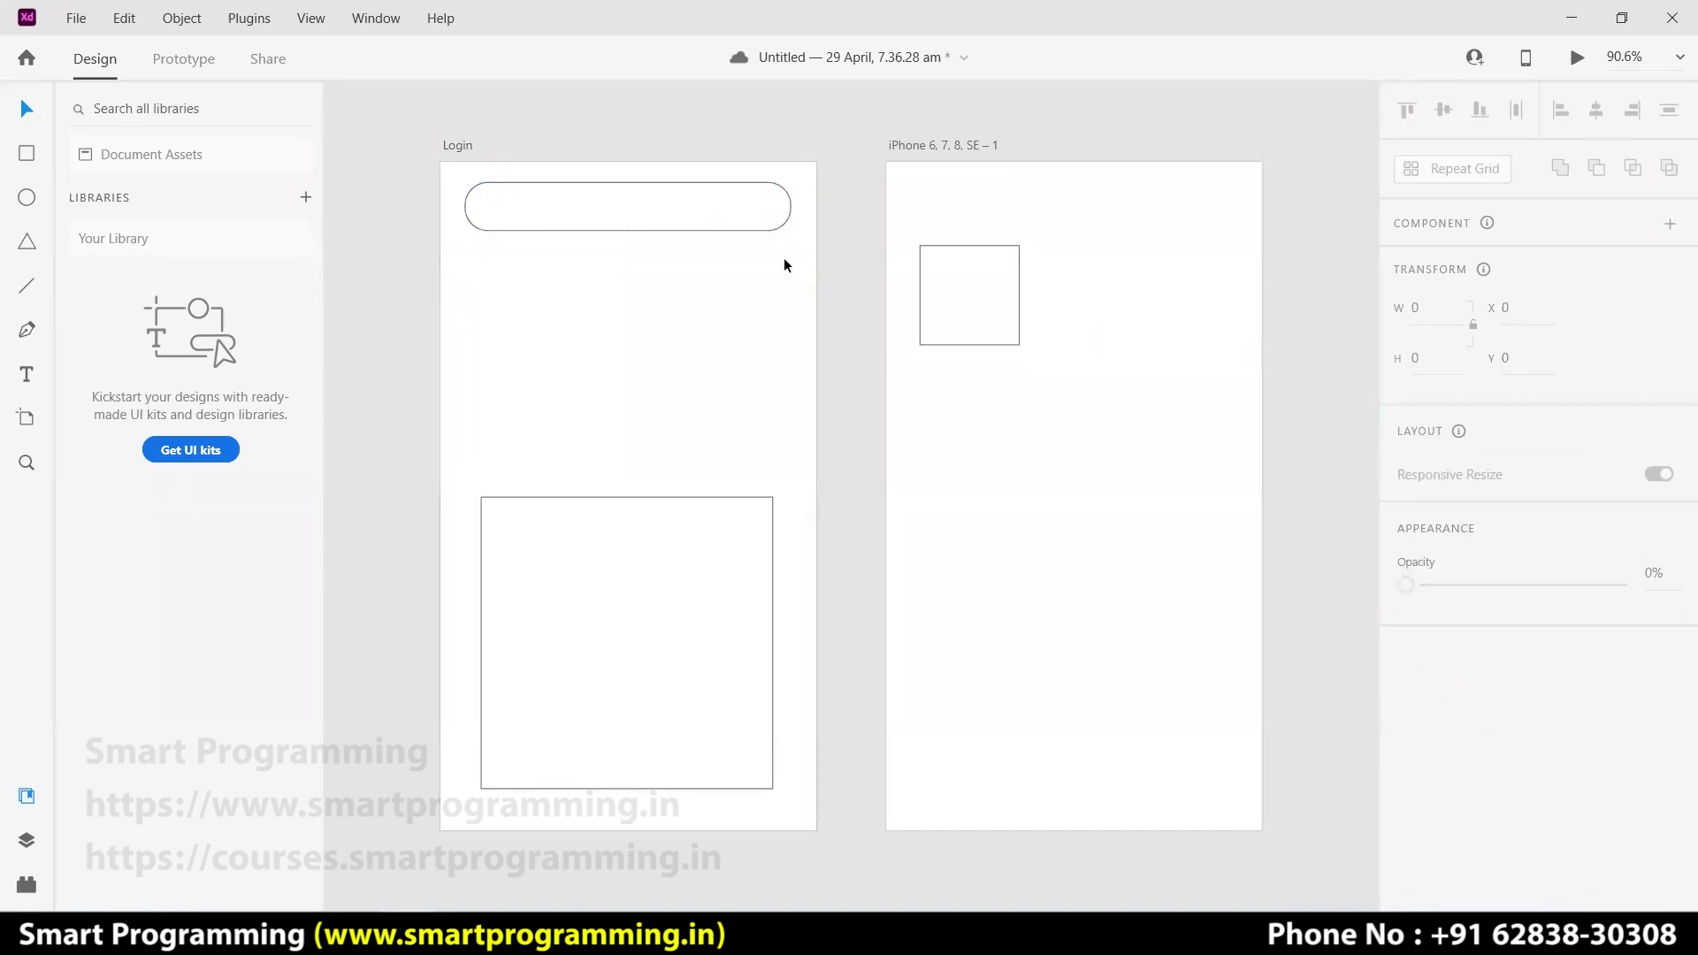
{"action": "left_click", "coordinate": [636, 204]}
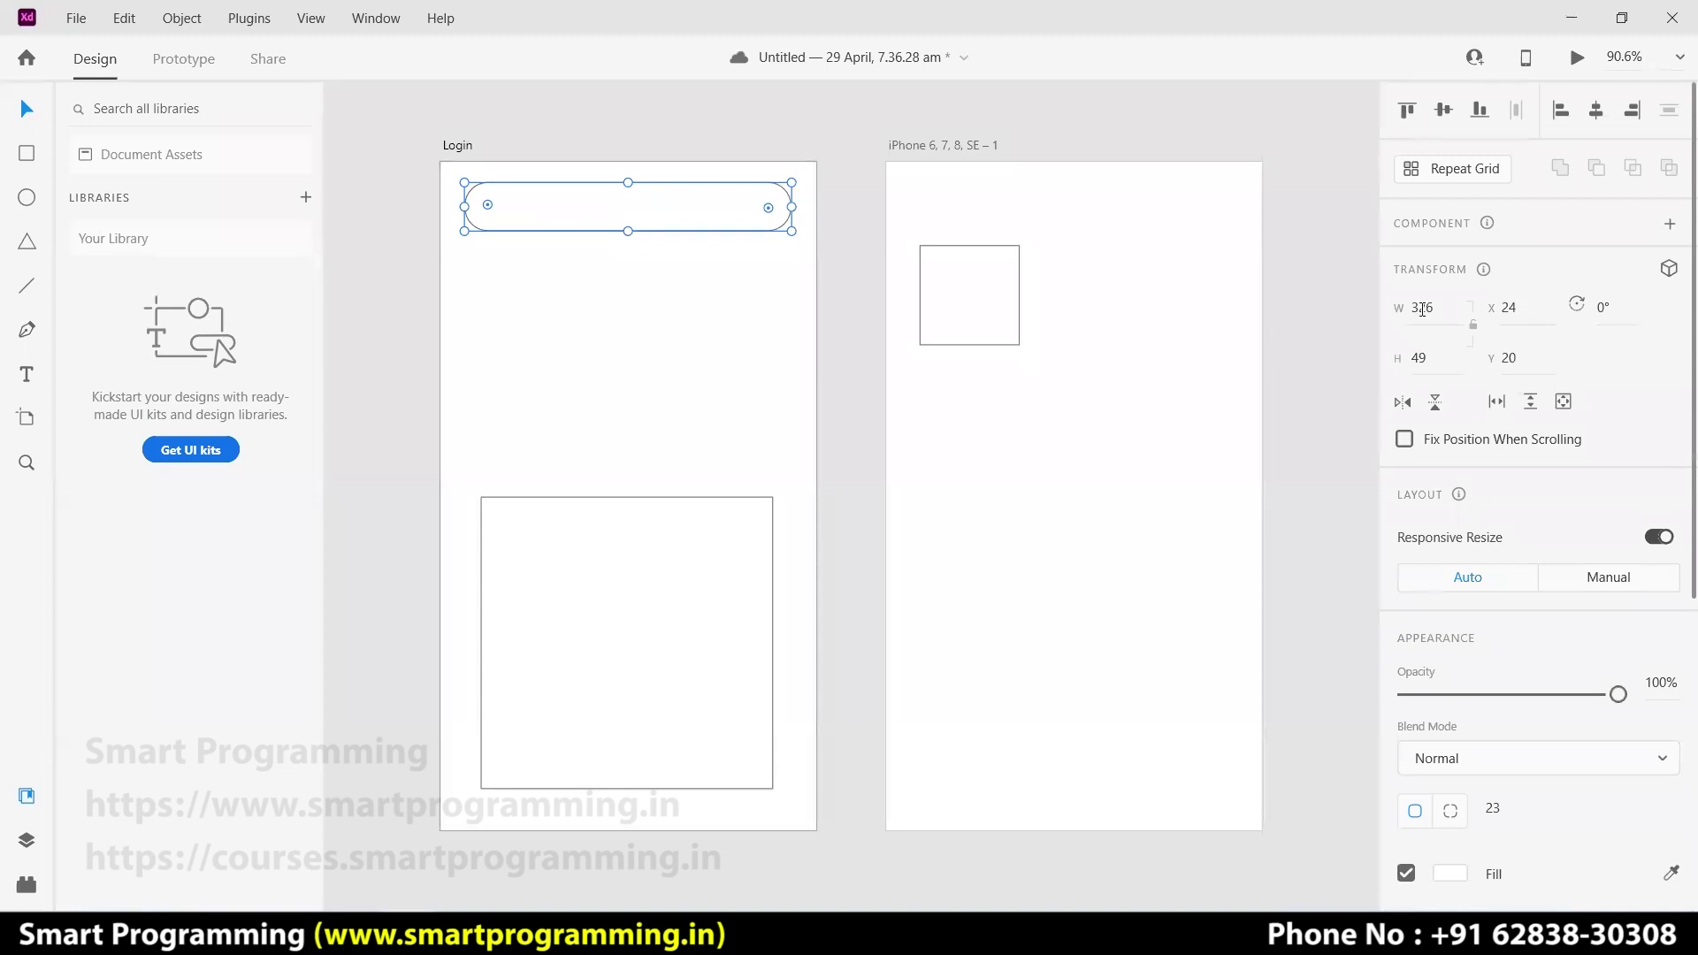
{"action": "scroll", "coordinate": [1552, 553], "scroll_direction": "down", "scroll_amount": 5}
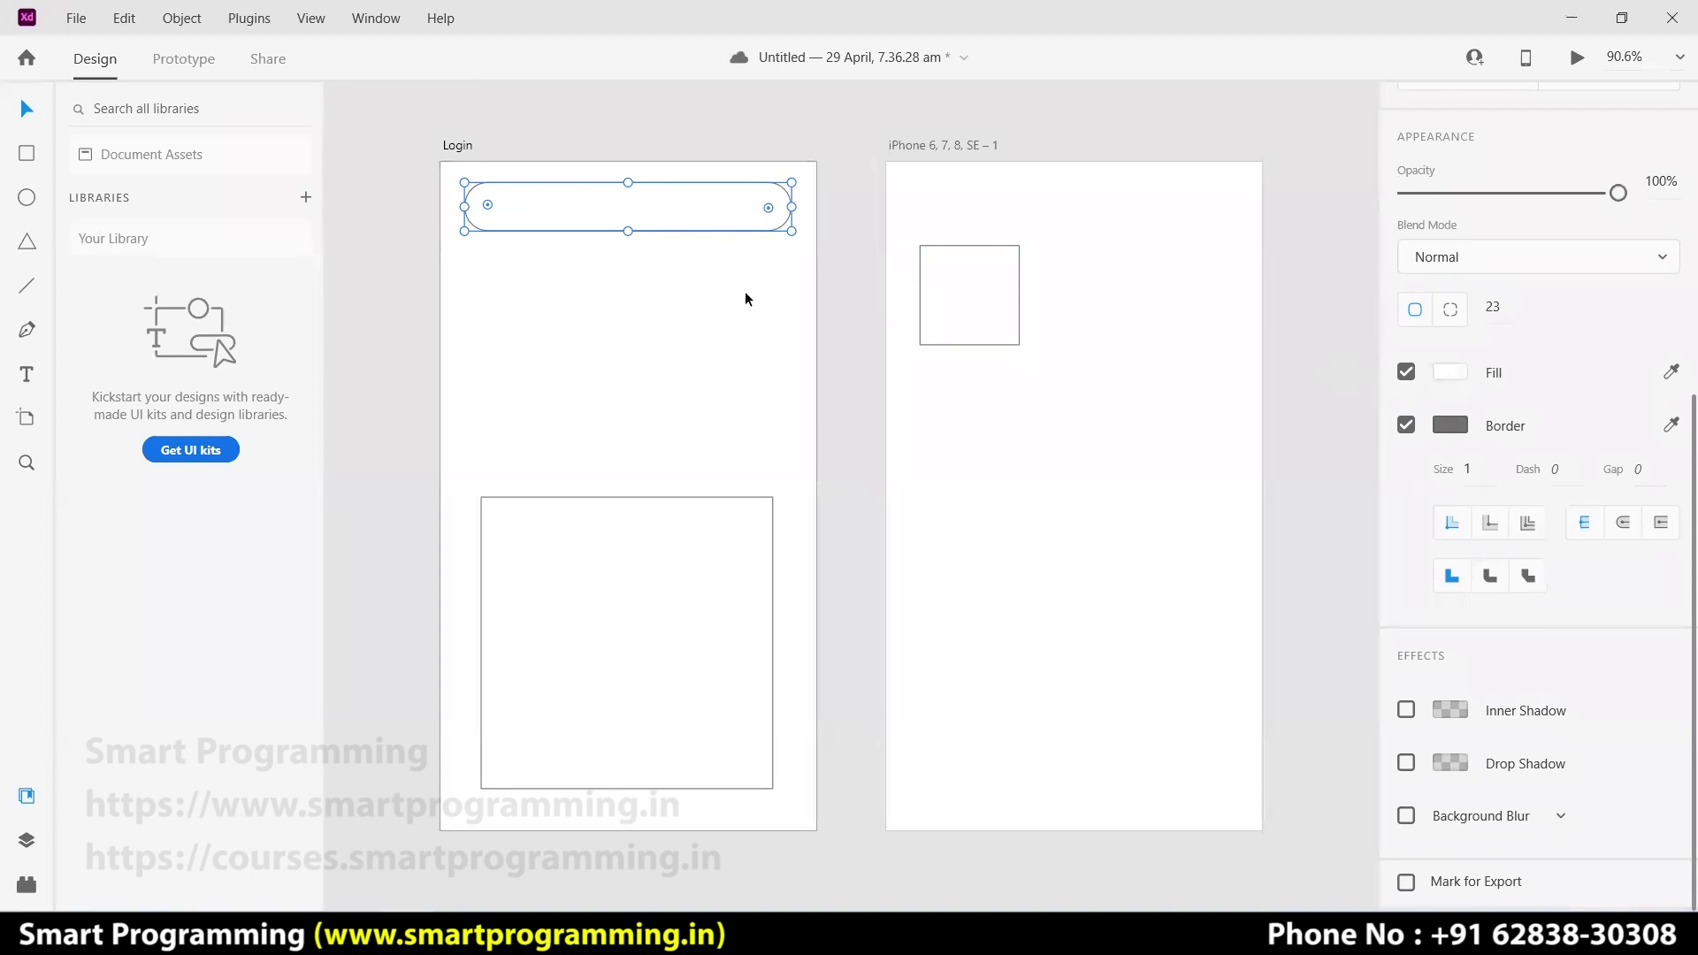
{"action": "left_click", "coordinate": [736, 253]}
{"action": "left_click", "coordinate": [718, 211]}
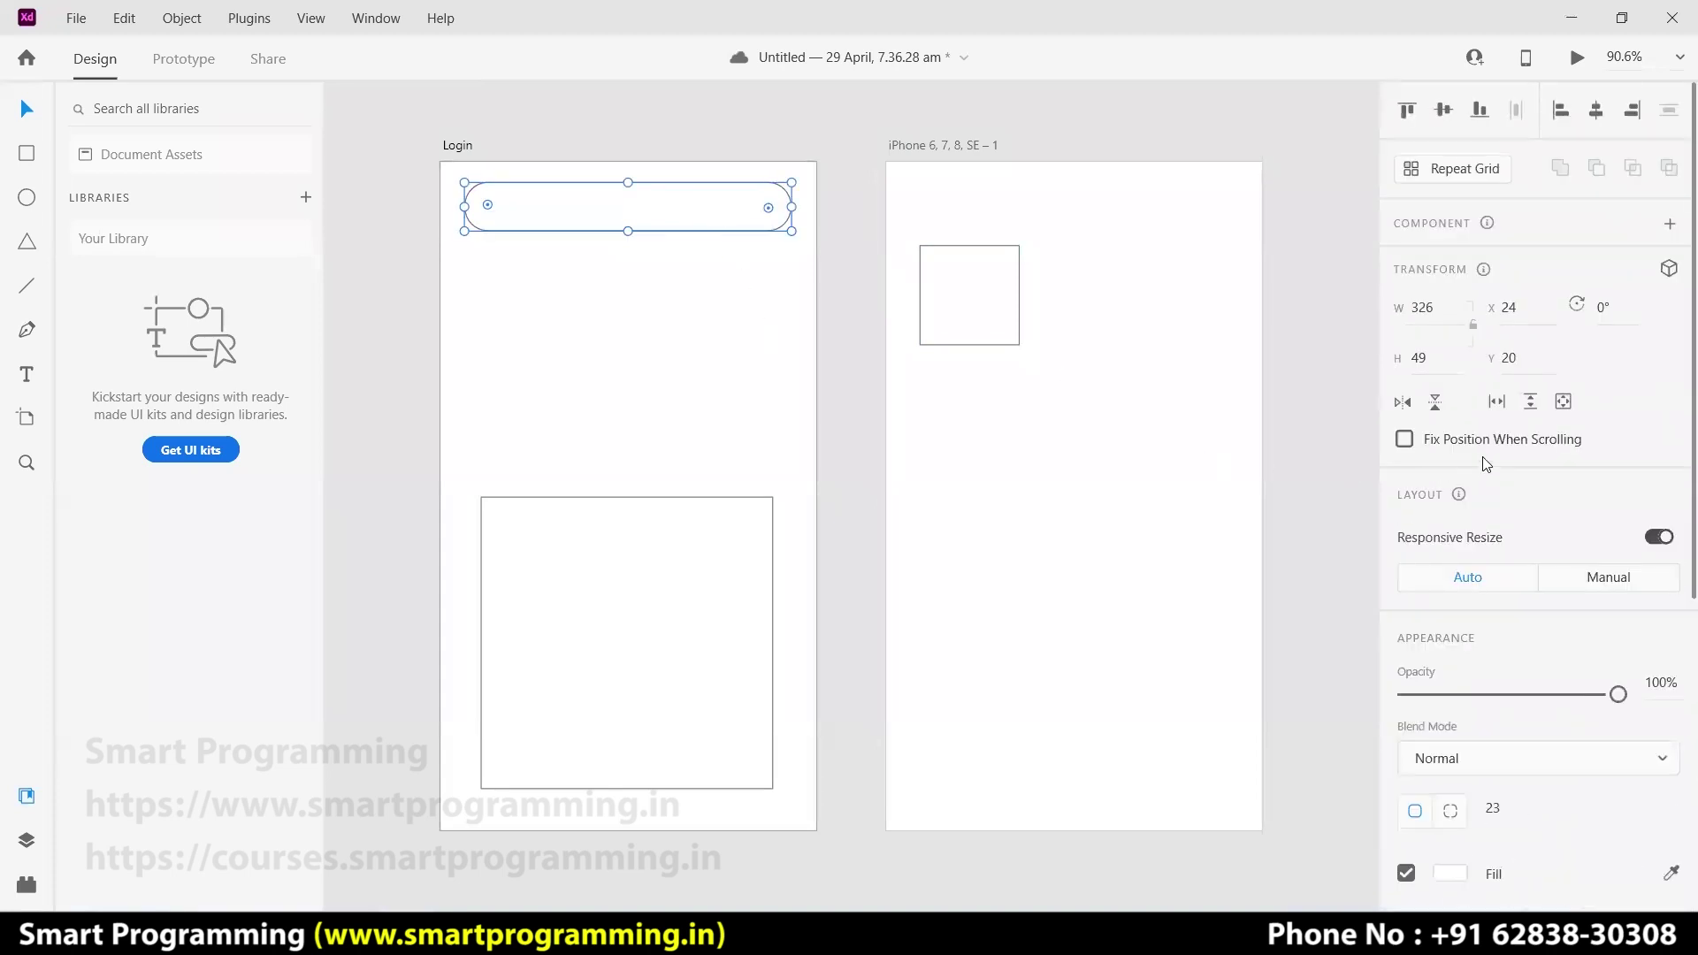
{"action": "scroll", "coordinate": [1491, 466], "scroll_direction": "down", "scroll_amount": 7}
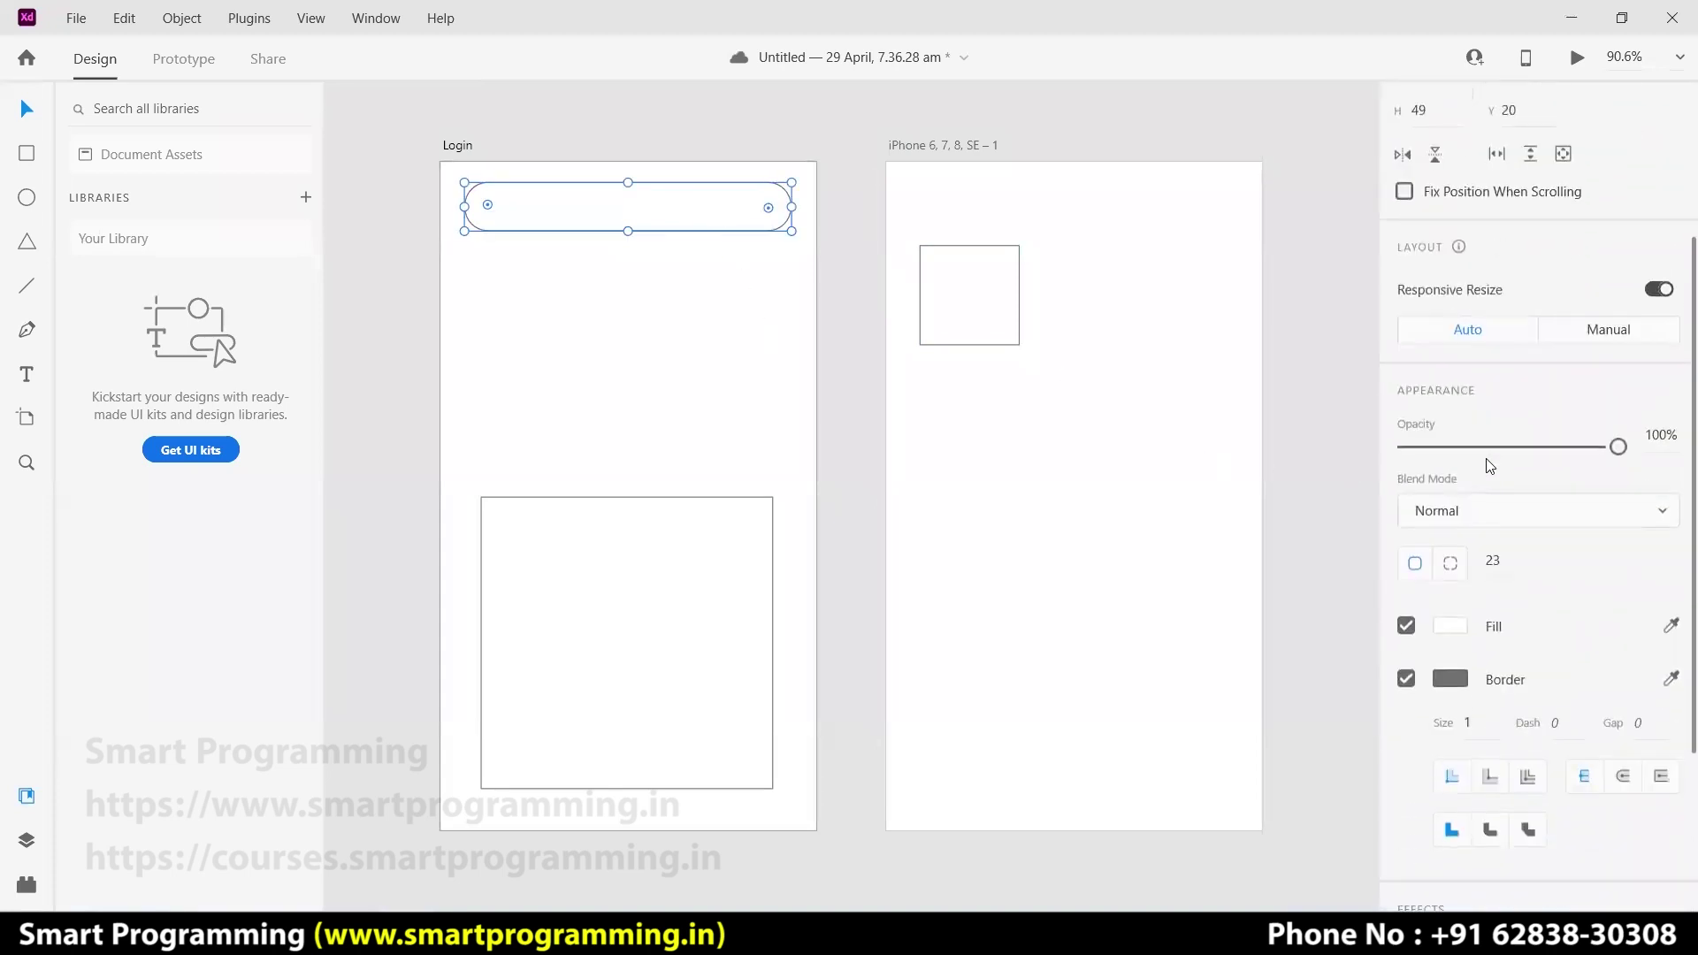
{"action": "left_click_drag", "start_coordinate": [1620, 325], "coordinate": [1466, 326]}
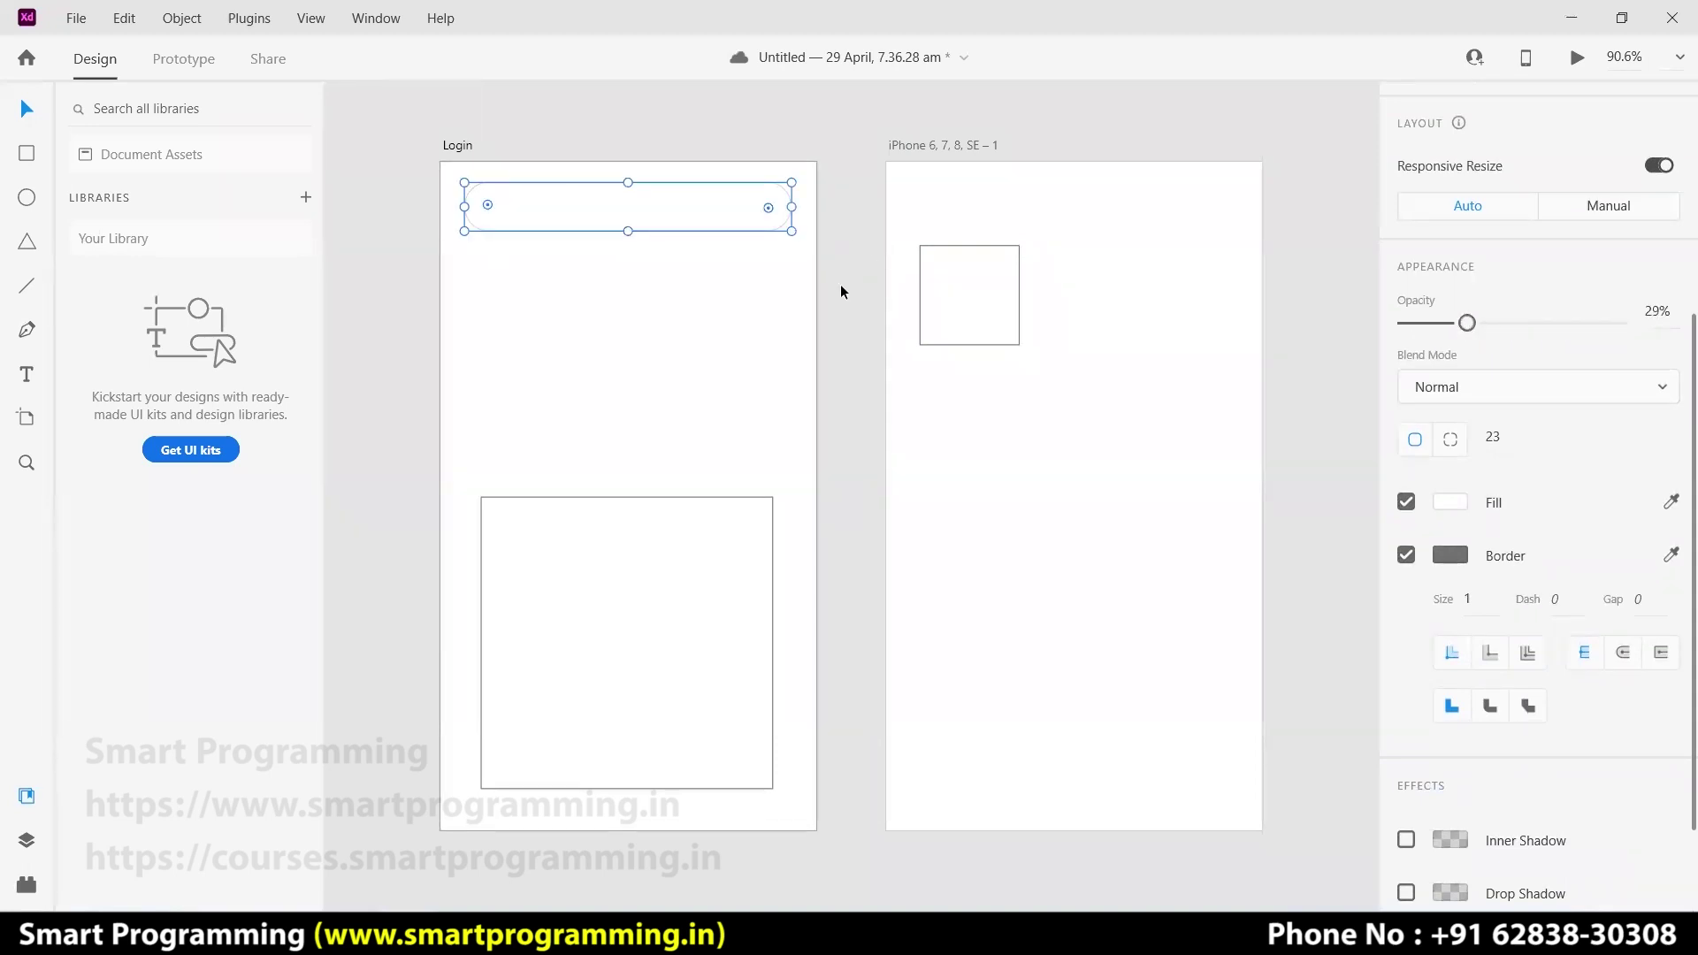
{"action": "left_click", "coordinate": [841, 283]}
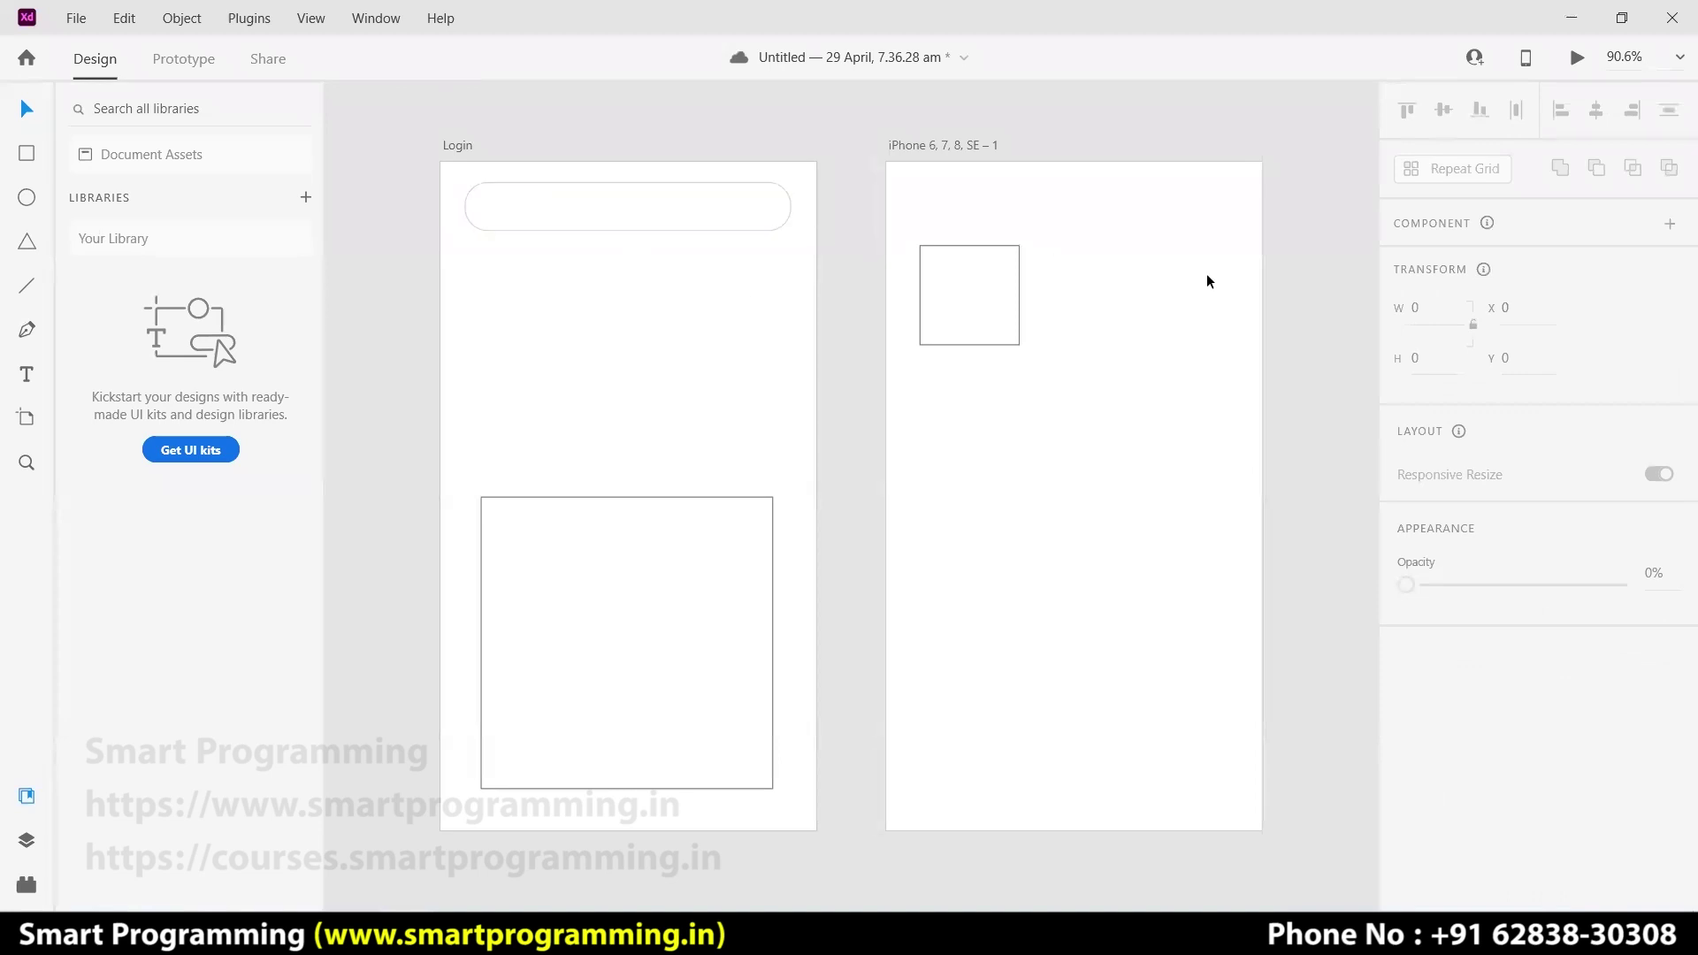
- Restore the pill-shaped Login rectangle's opacity to 100%
{"action": "left_click", "coordinate": [650, 205]}
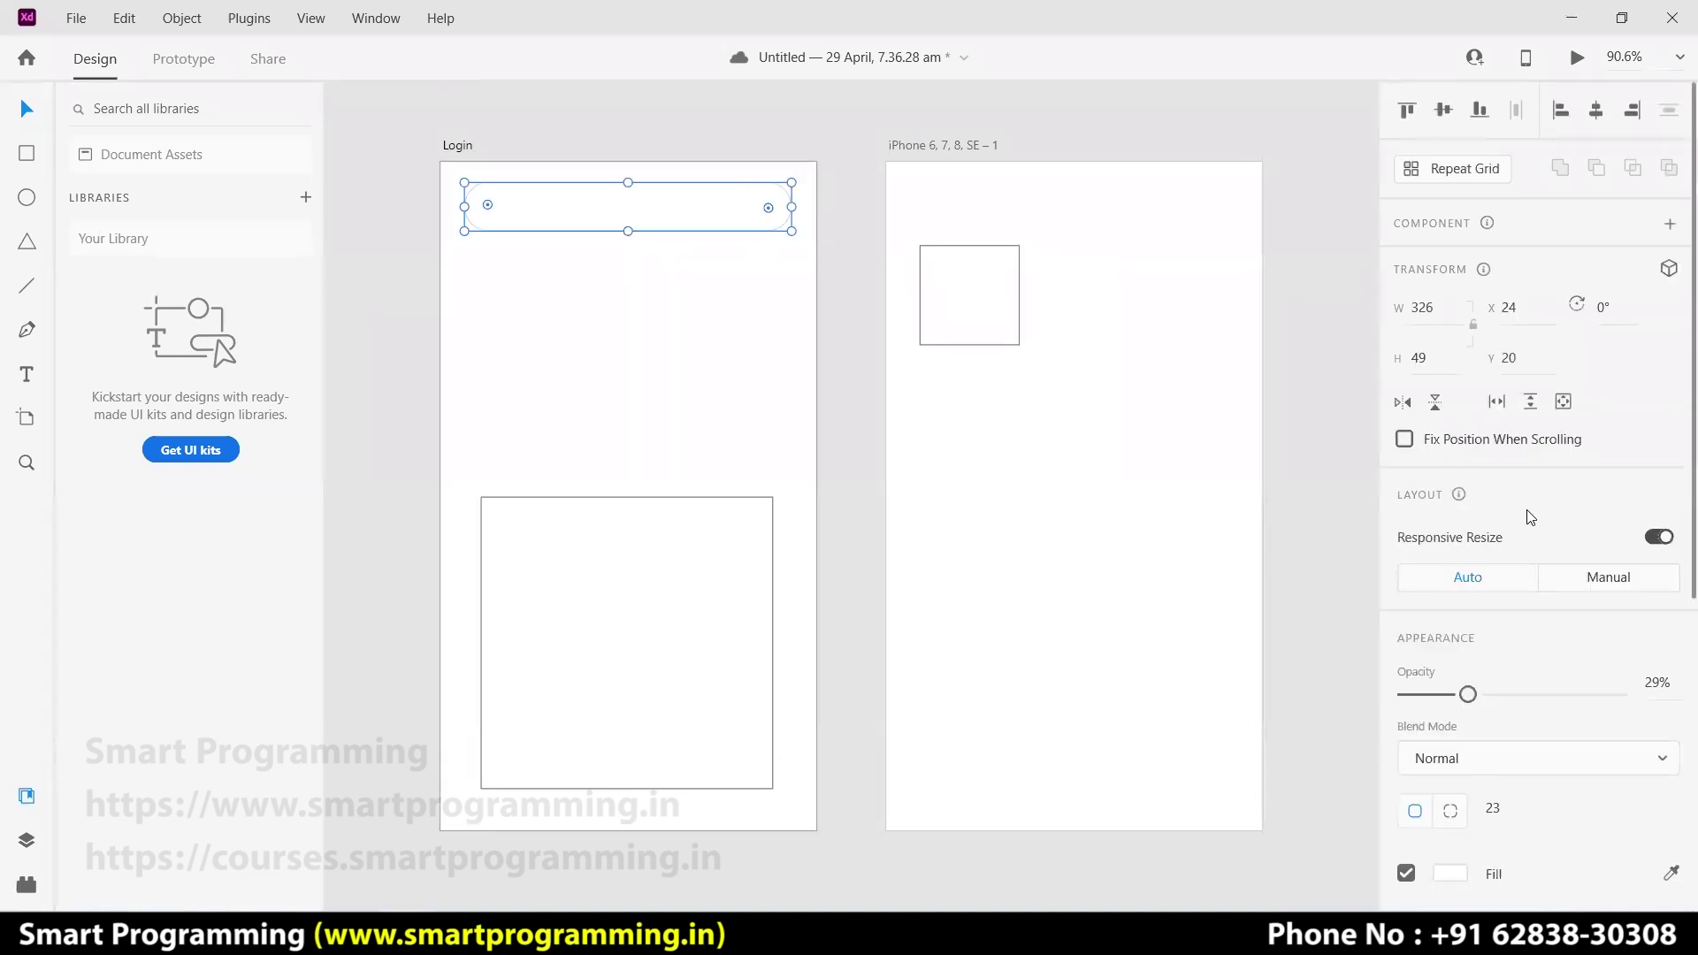
{"action": "scroll", "coordinate": [1532, 517], "scroll_direction": "down", "scroll_amount": 5}
{"action": "scroll", "coordinate": [1495, 309], "scroll_direction": "up", "scroll_amount": 1}
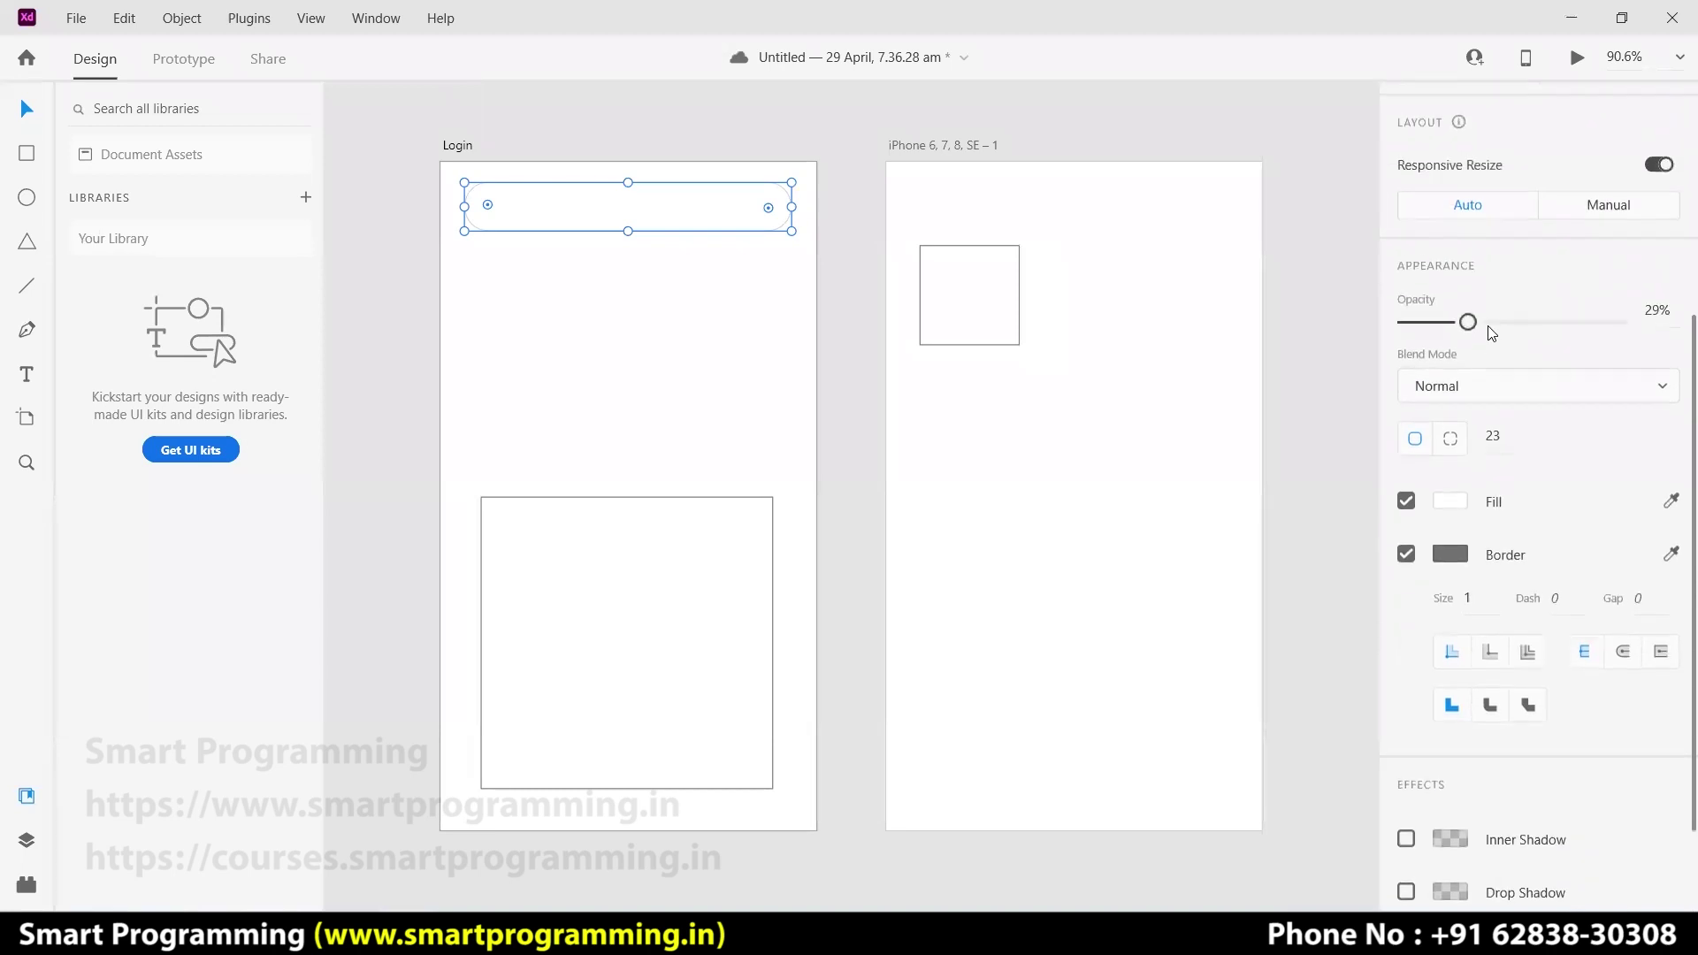
{"action": "left_click_drag", "start_coordinate": [1468, 322], "coordinate": [1654, 325]}
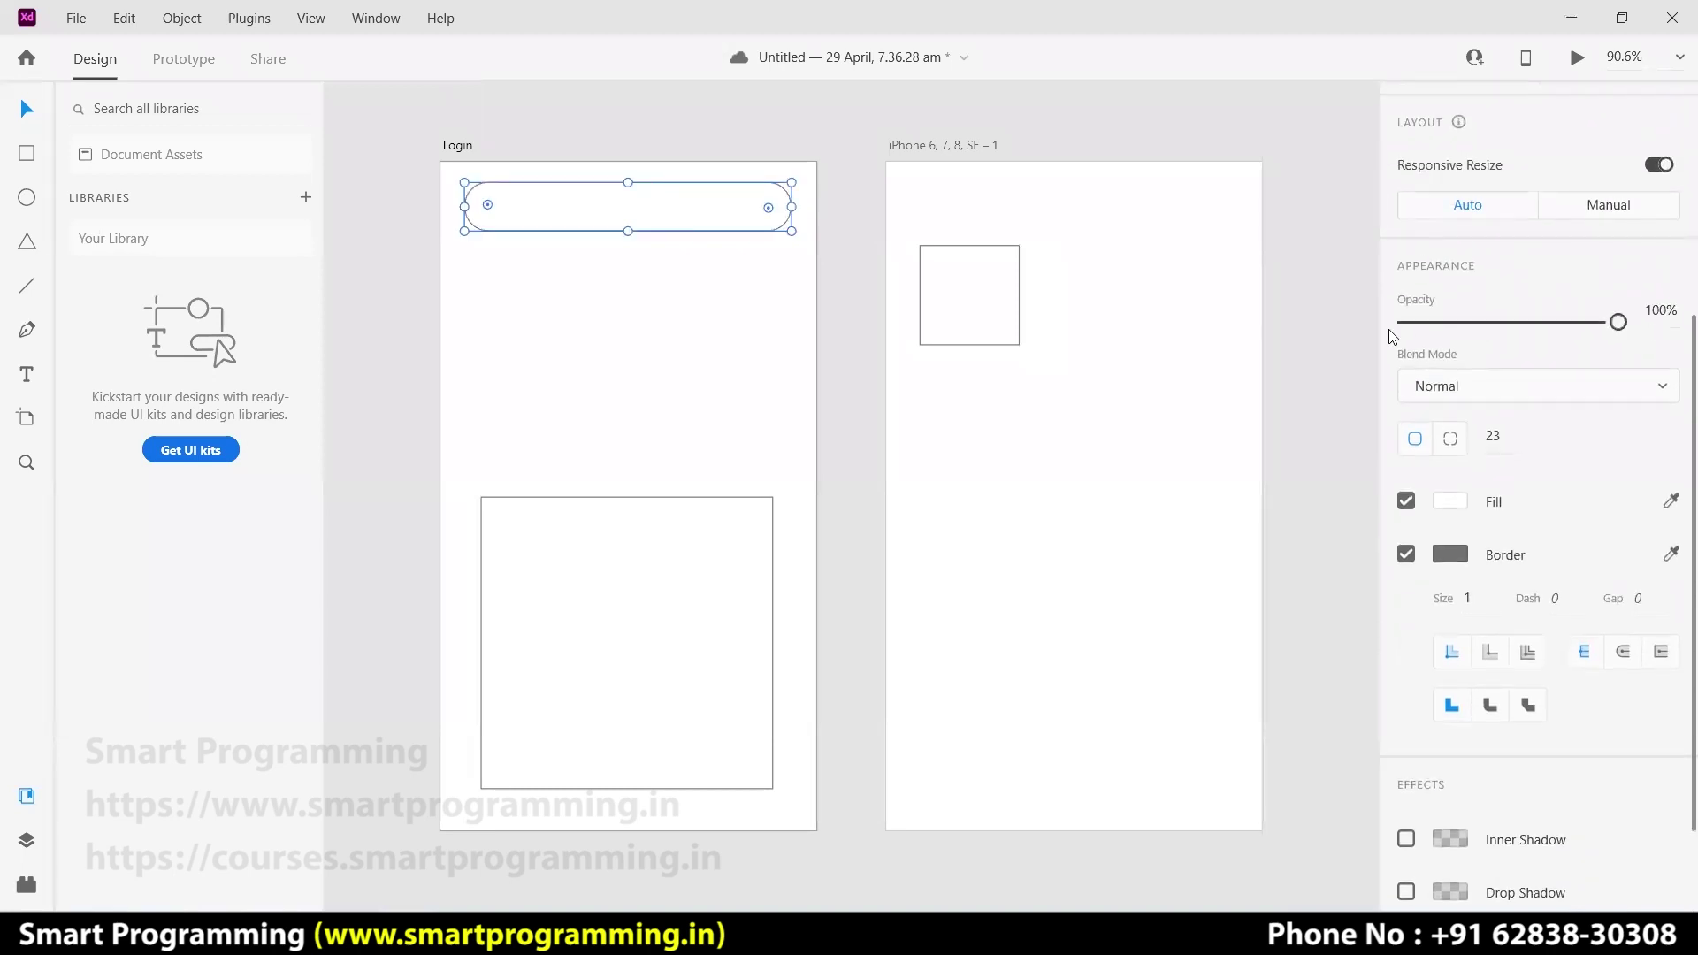
{"action": "left_click_drag", "start_coordinate": [1475, 330], "coordinate": [1658, 341]}
- Set the blend mode of the pill-shaped Login rectangle to Darken
{"action": "left_click", "coordinate": [1664, 388]}
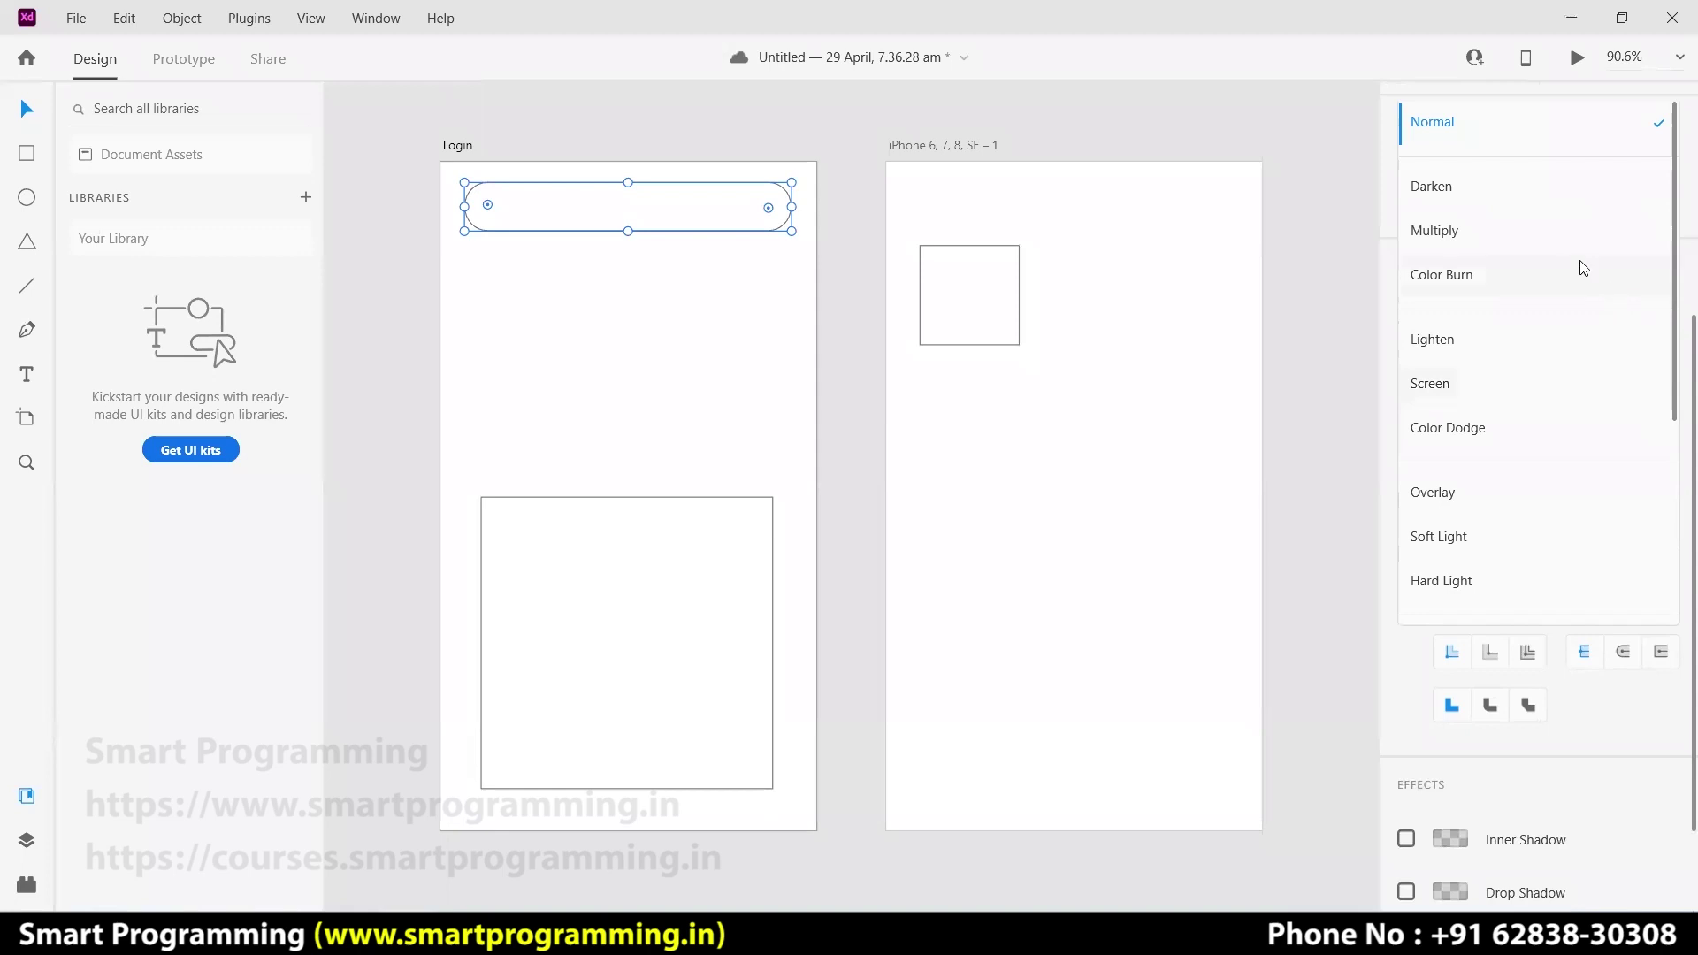
{"action": "left_click", "coordinate": [1518, 197]}
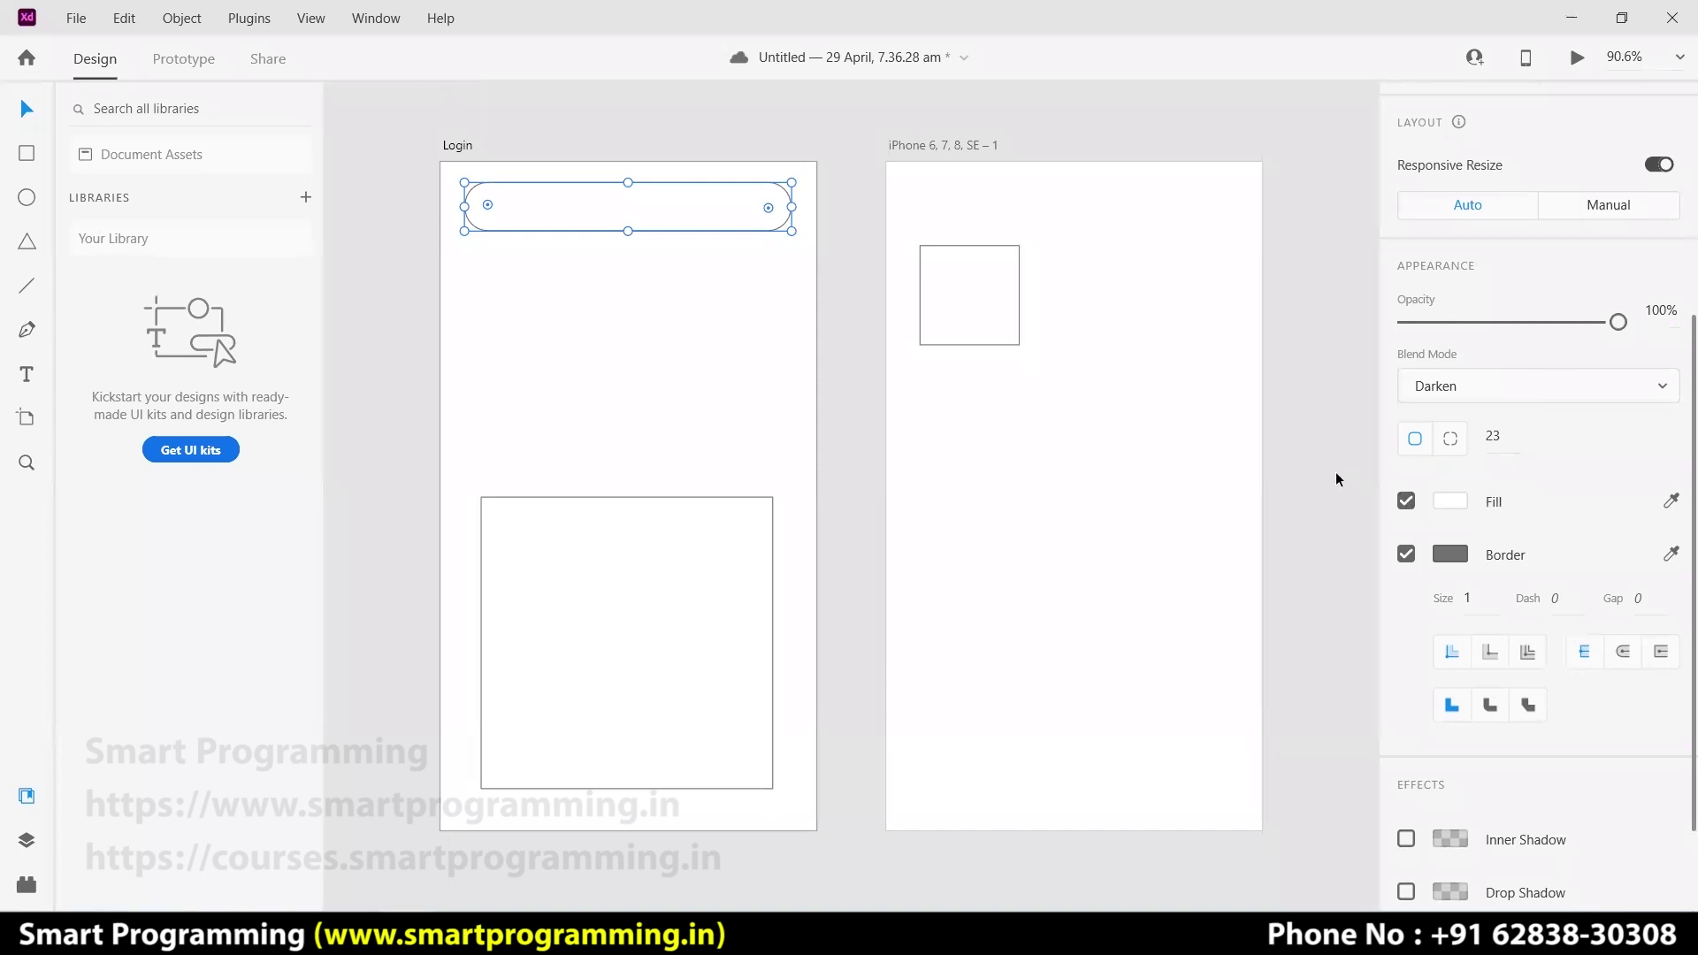
{"action": "left_click", "coordinate": [1004, 379]}
- Reduce the upper Login rectangle's corner radius freehand to about 12
{"action": "left_click", "coordinate": [522, 184]}
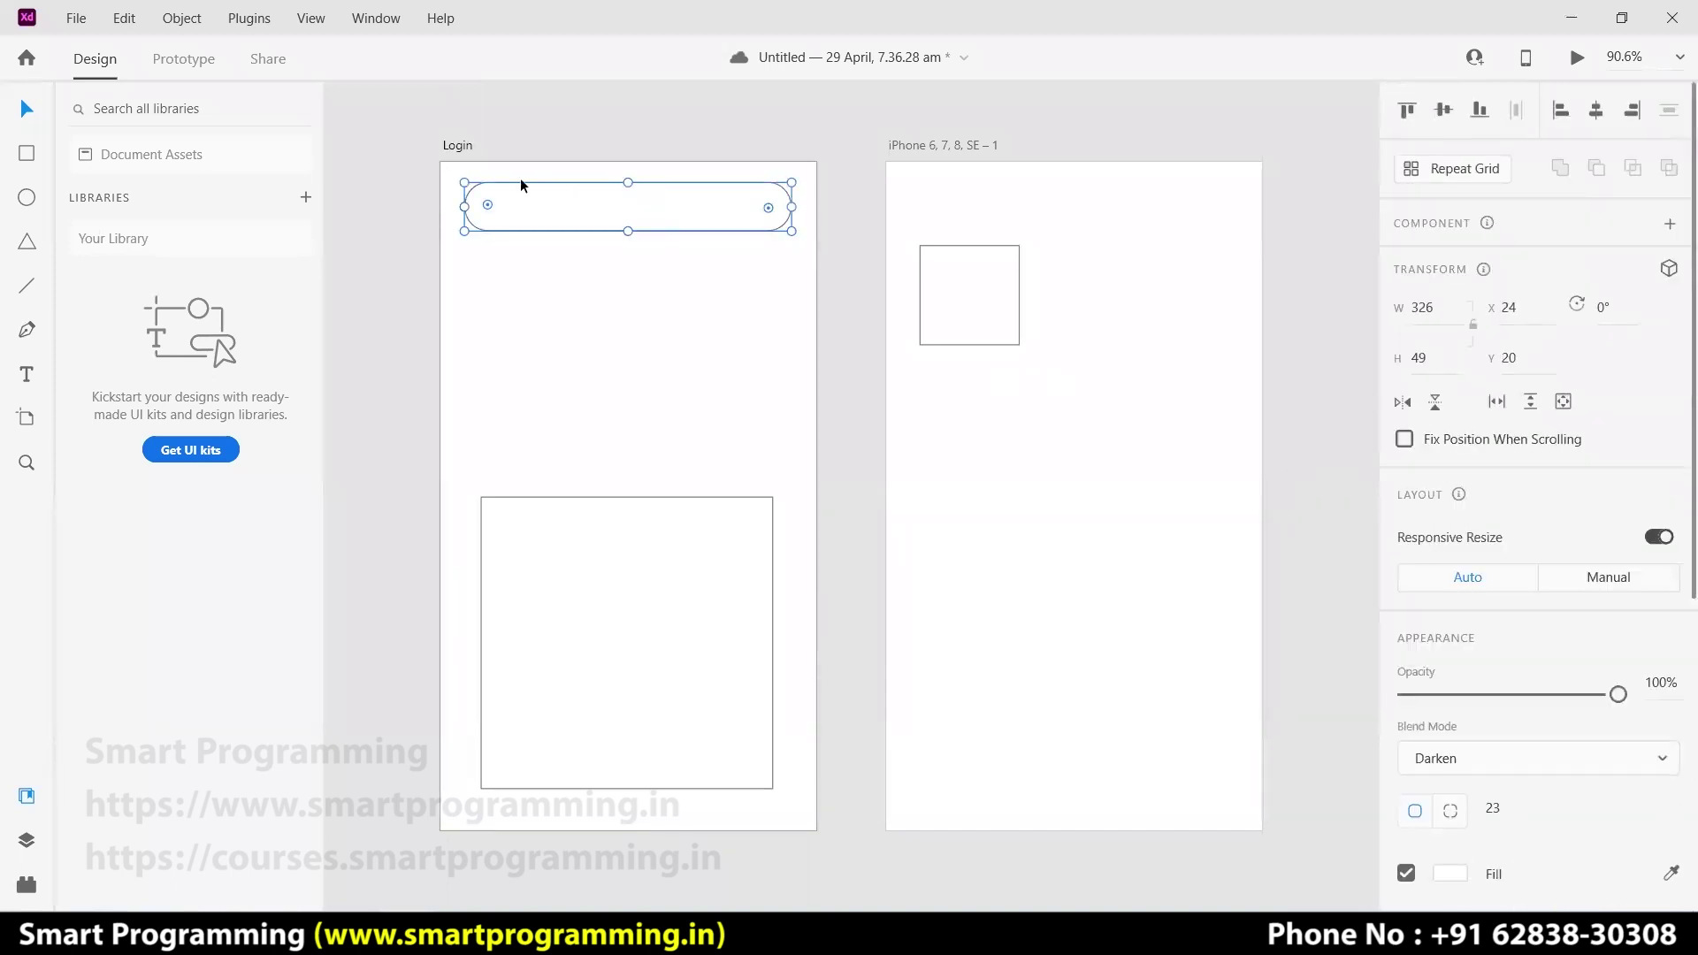
{"action": "left_click_drag", "start_coordinate": [769, 209], "coordinate": [786, 185]}
{"action": "left_click", "coordinate": [855, 257]}
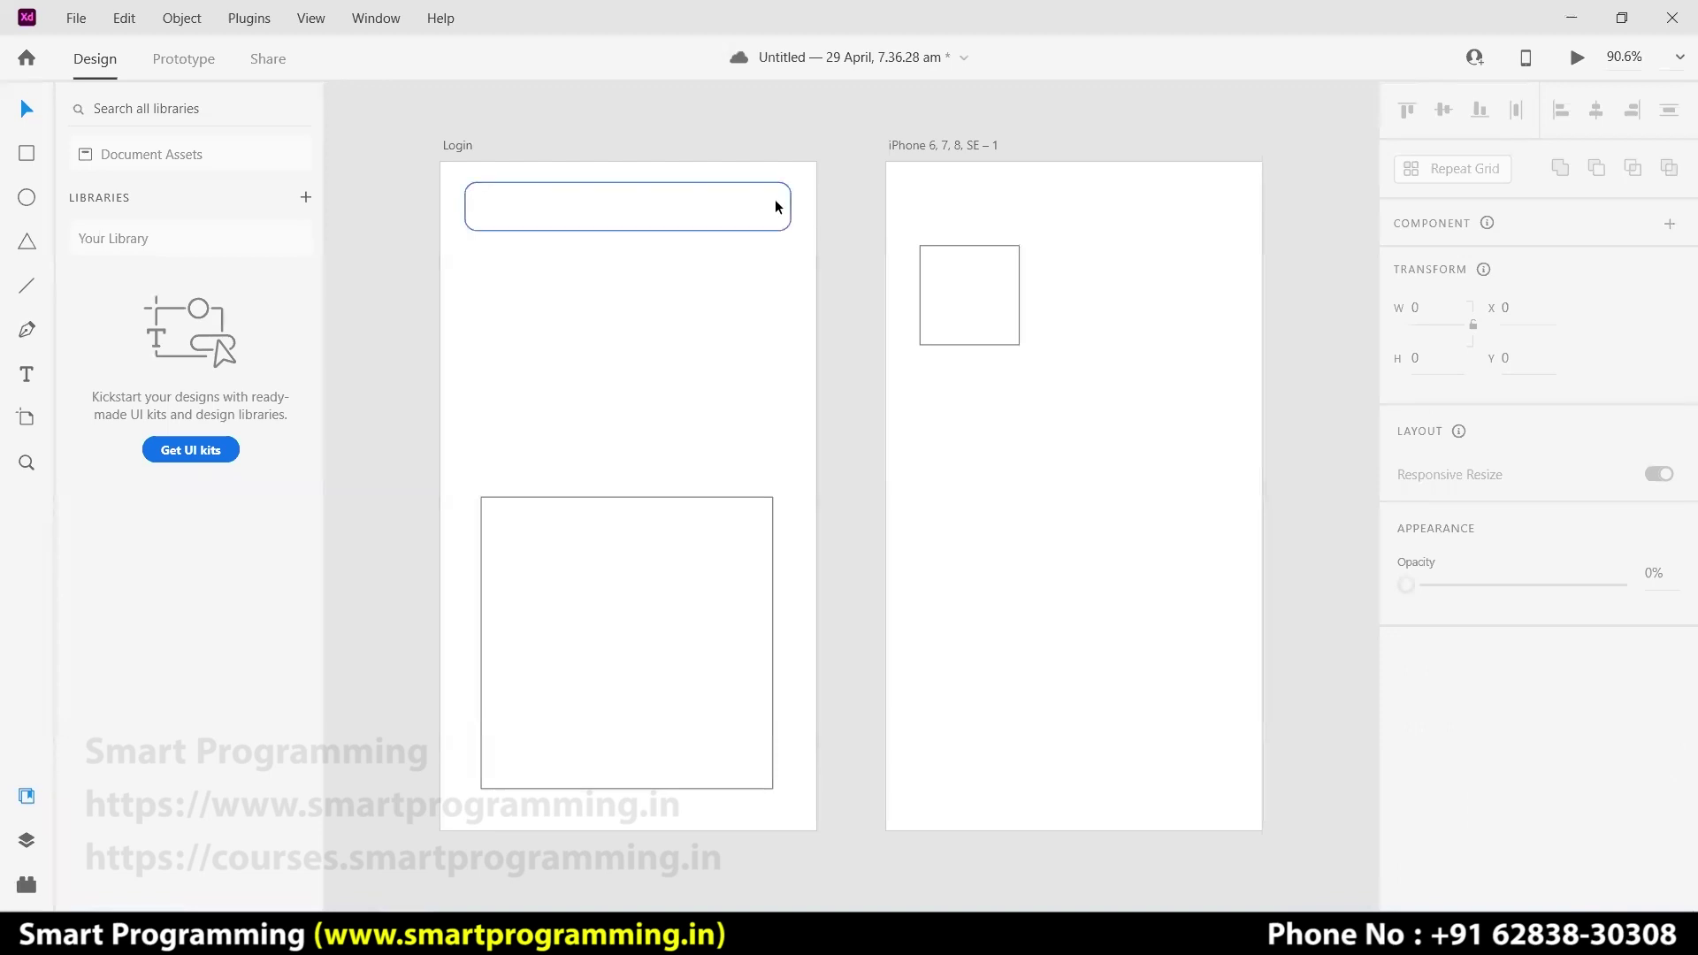
- Fill the upper Login rectangle with the light grey solid color #E7E4E4
{"action": "left_click", "coordinate": [731, 225]}
{"action": "left_click", "coordinate": [731, 225]}
{"action": "scroll", "coordinate": [1557, 687], "scroll_direction": "down", "scroll_amount": 3}
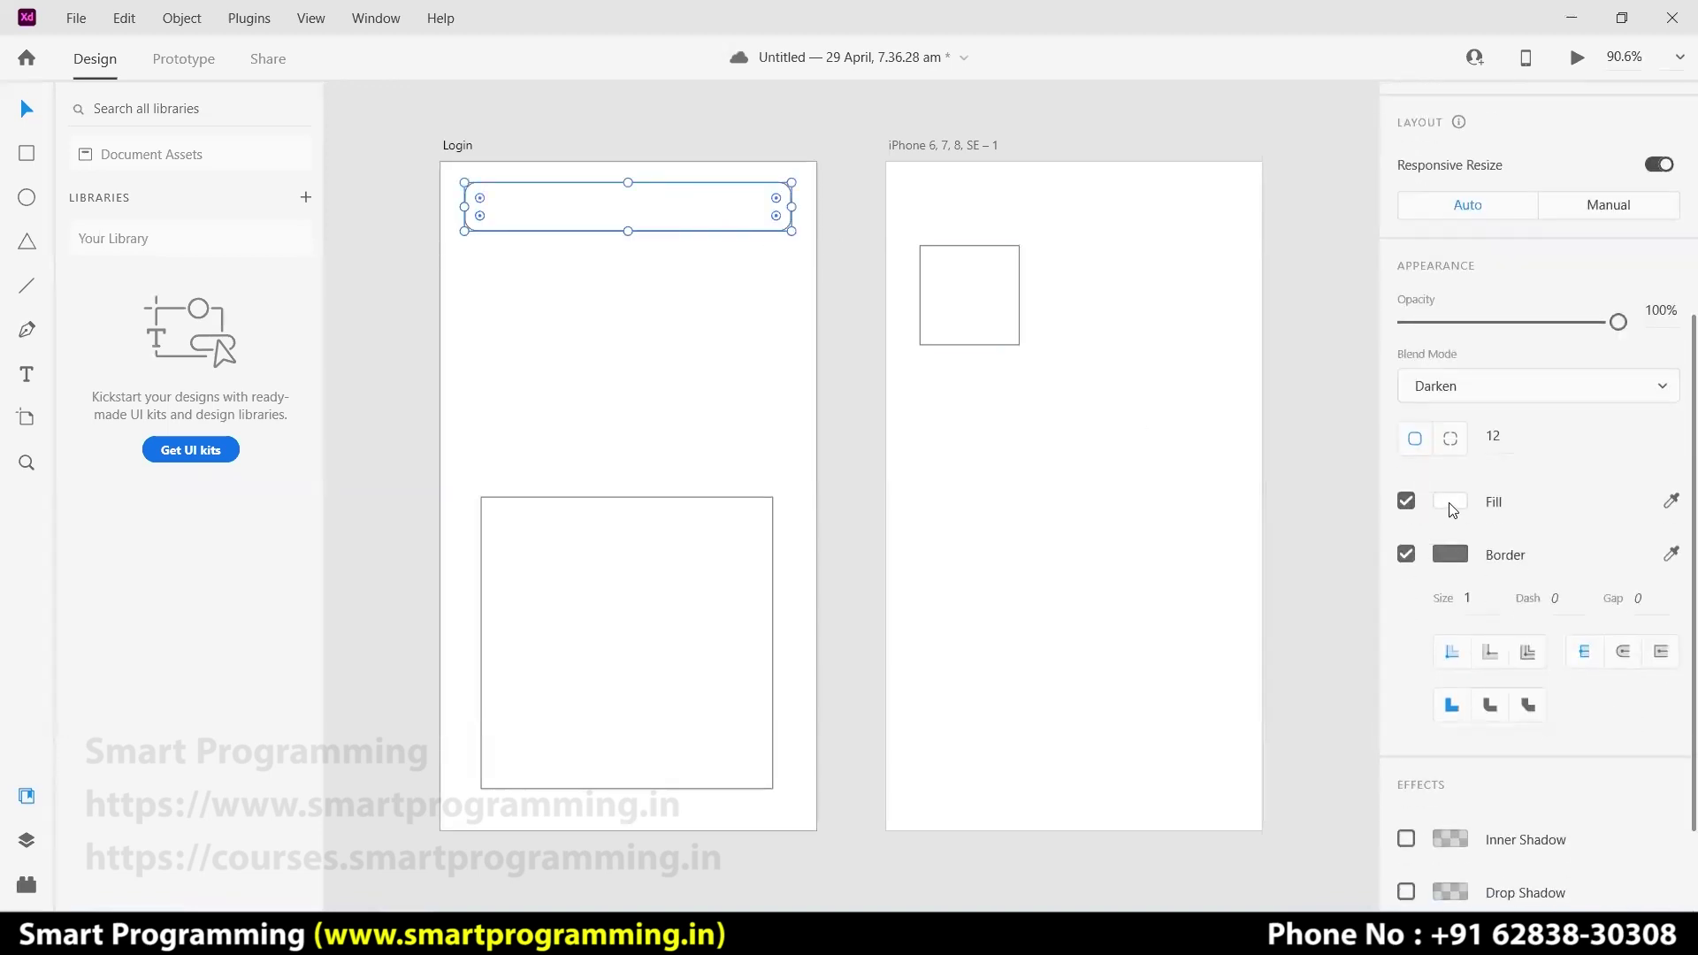
{"action": "left_click", "coordinate": [1450, 502]}
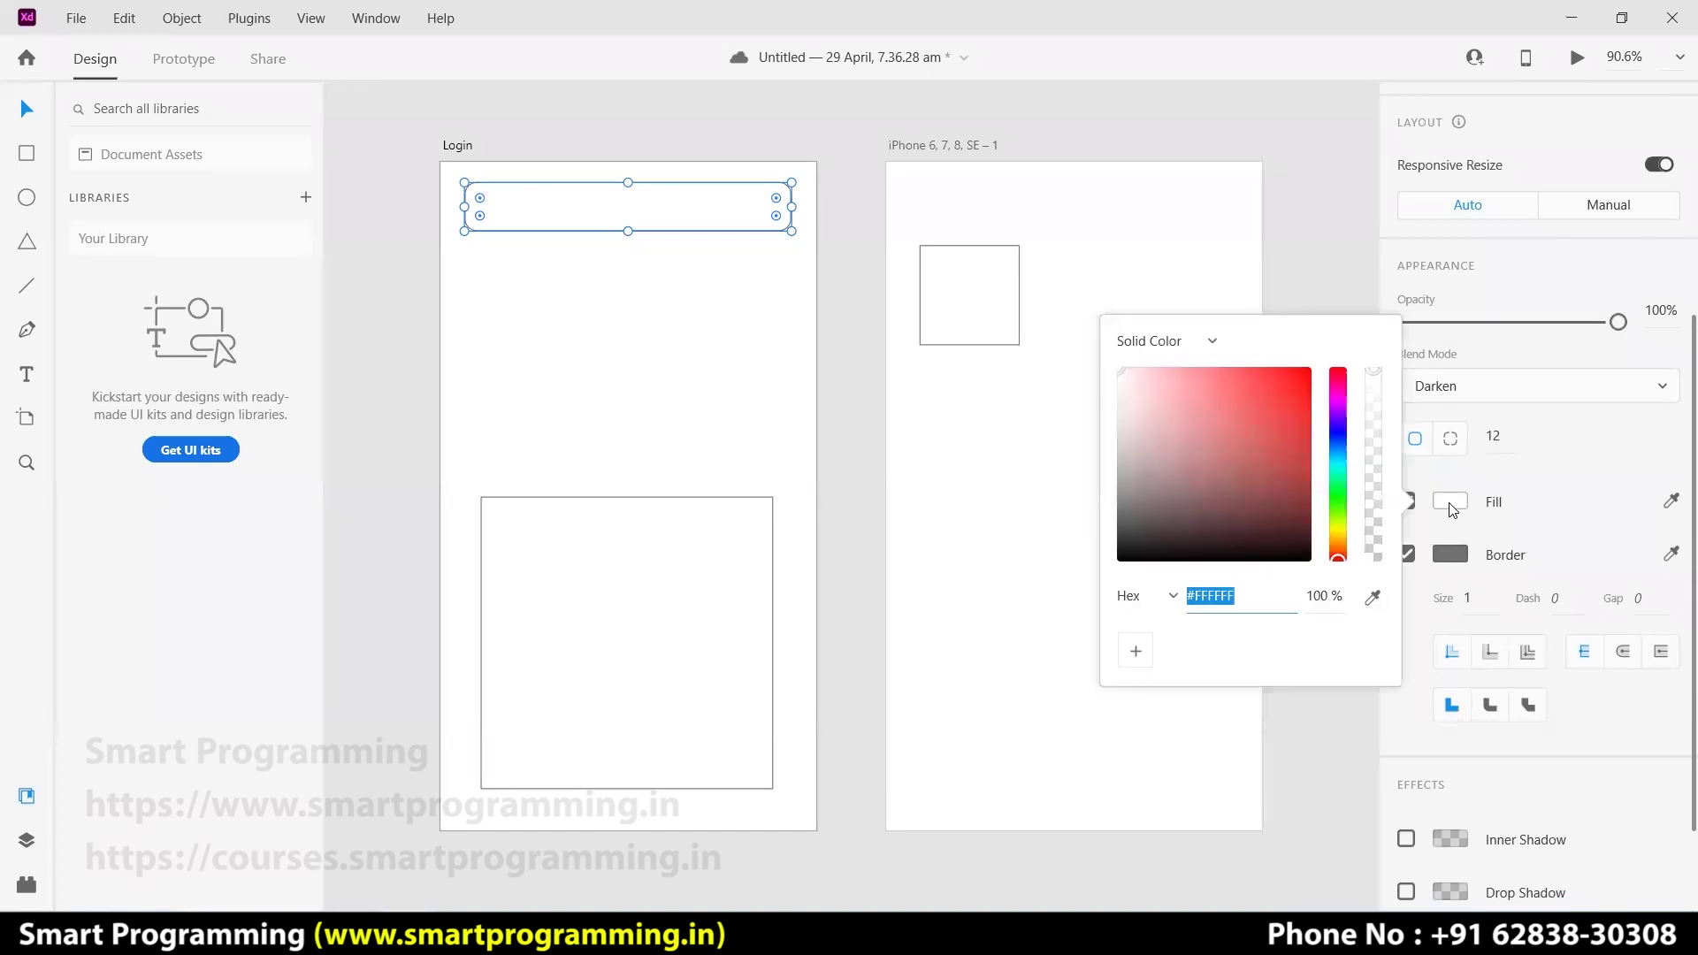
{"action": "left_click", "coordinate": [1119, 441]}
{"action": "left_click_drag", "start_coordinate": [1118, 421], "coordinate": [1118, 386]}
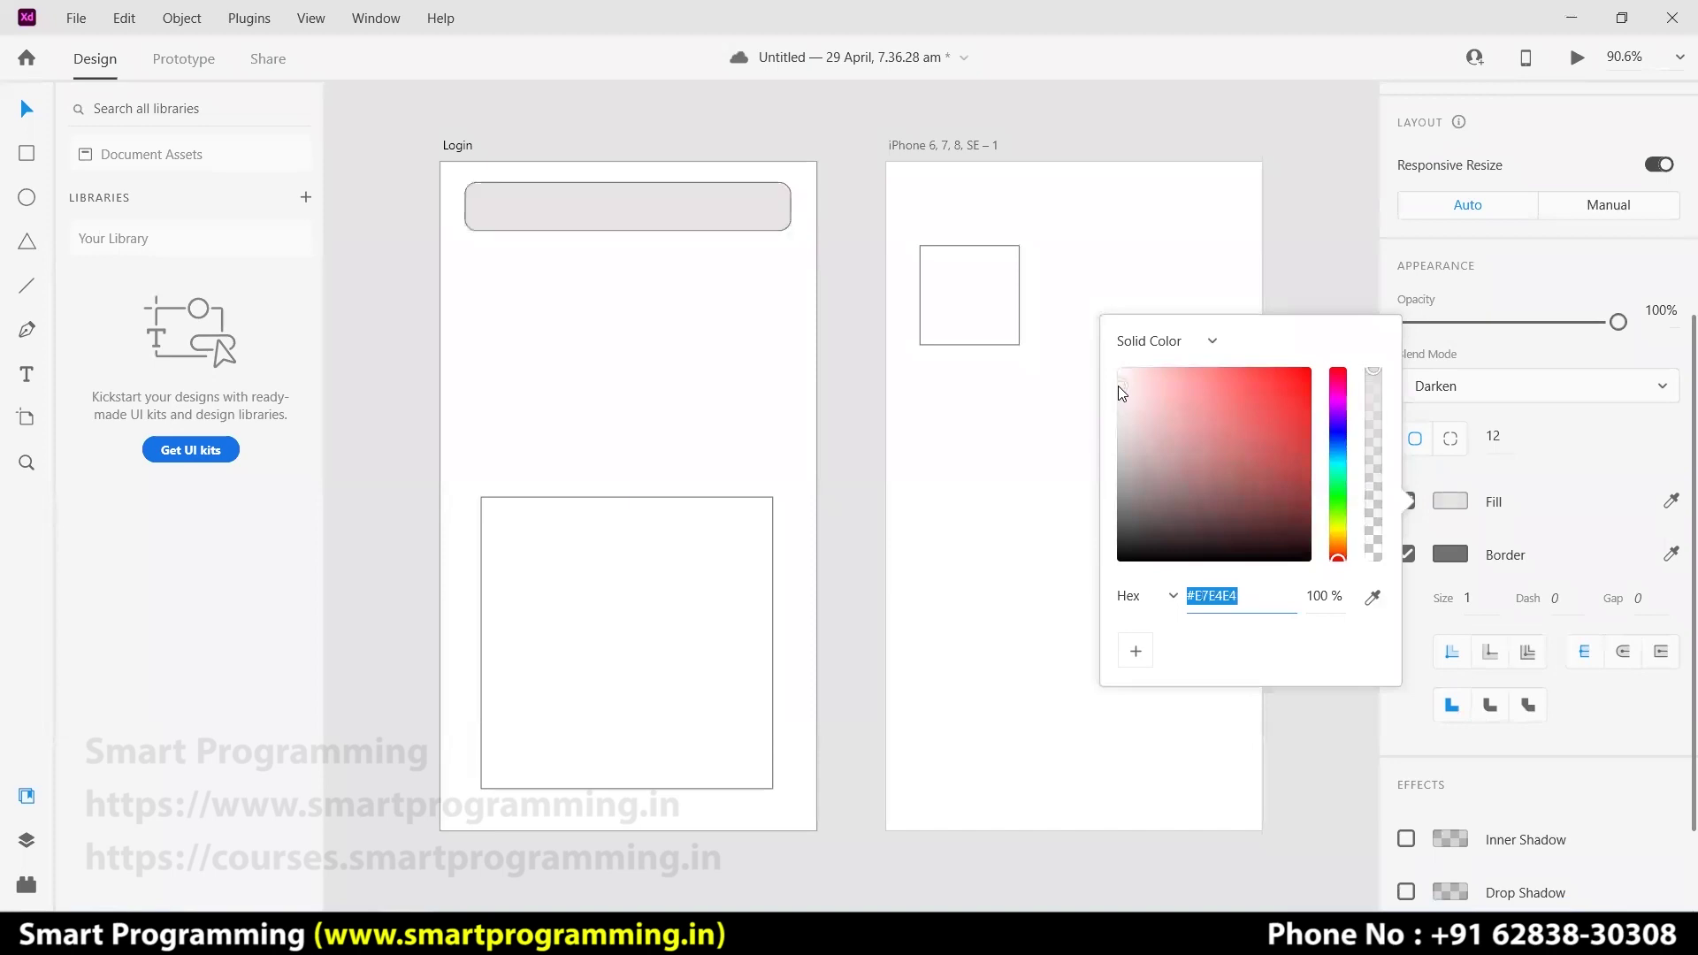
{"action": "left_click", "coordinate": [831, 423]}
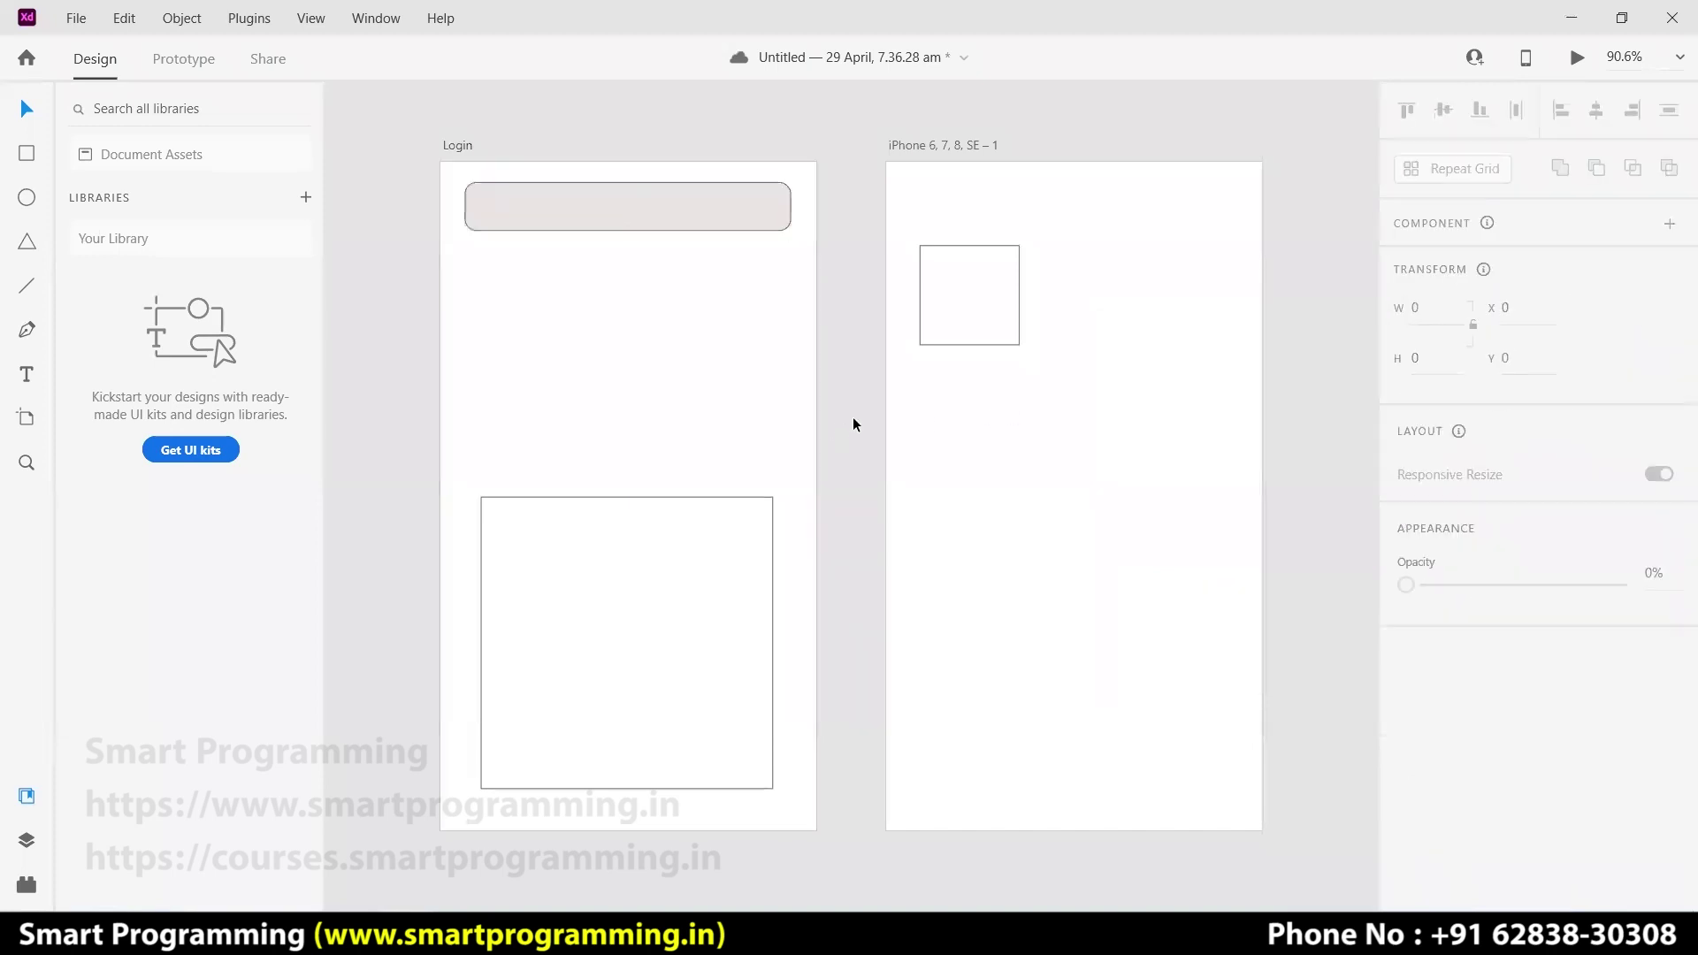
- Turn off the border of the grey rounded rectangle on the Login artboard
{"action": "left_click", "coordinate": [766, 215]}
{"action": "scroll", "coordinate": [1410, 634], "scroll_direction": "down", "scroll_amount": 5}
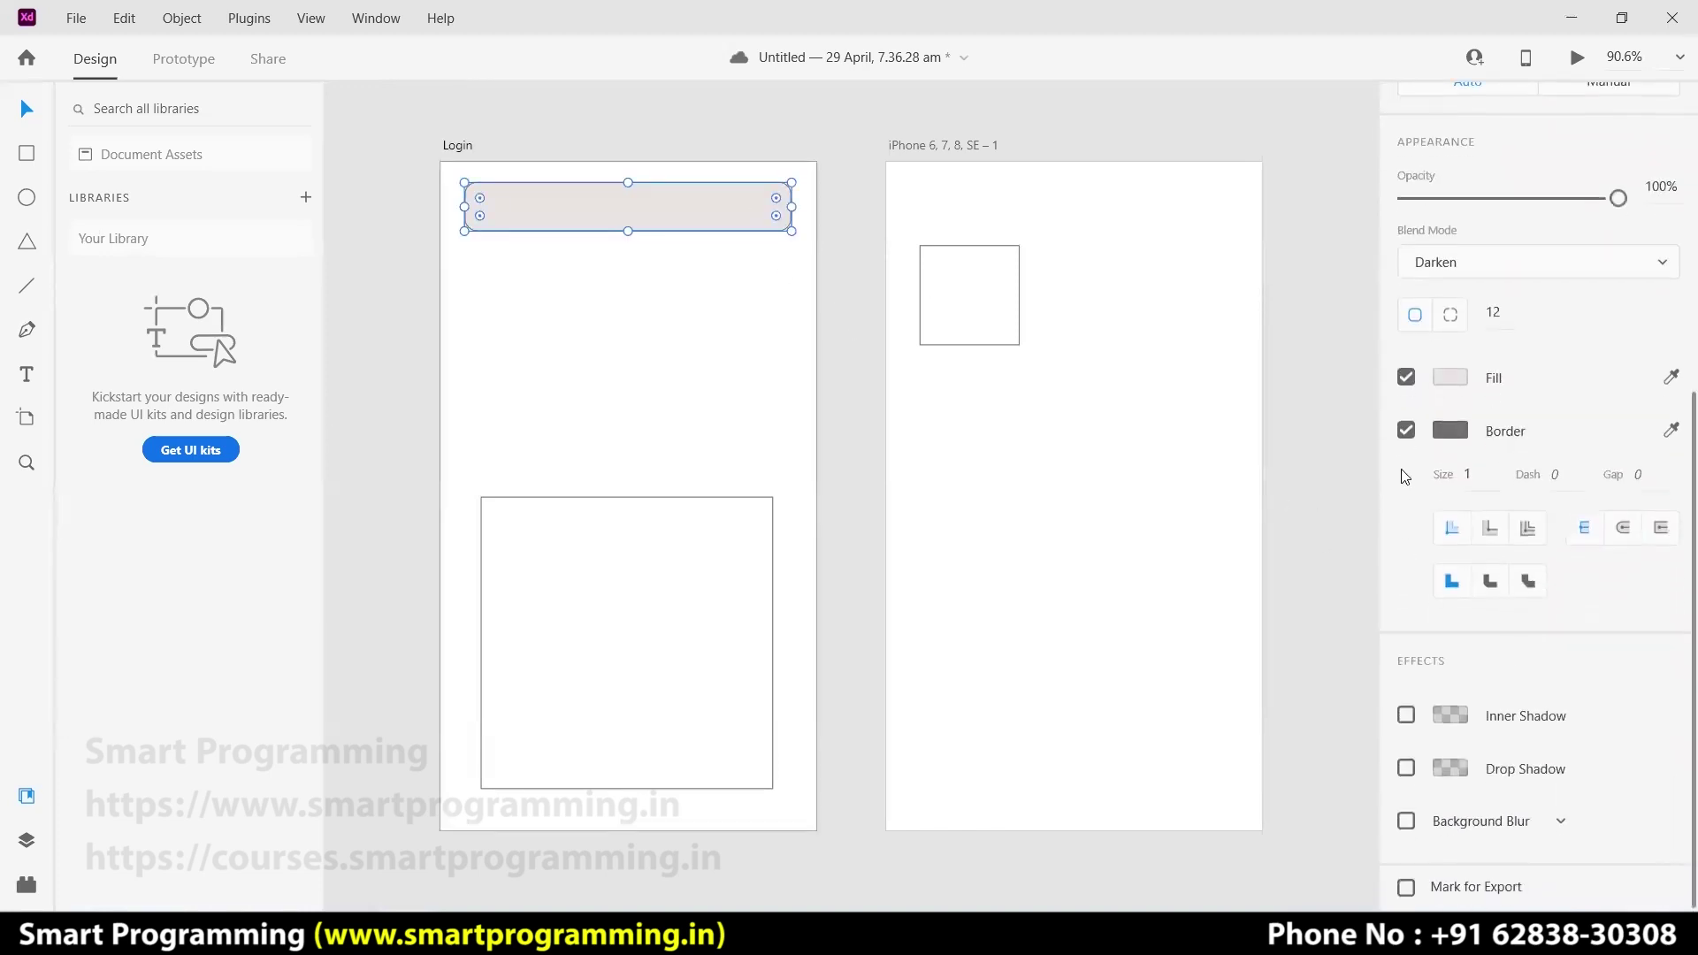
{"action": "left_click", "coordinate": [1406, 431]}
{"action": "left_click", "coordinate": [1407, 431]}
{"action": "scroll", "coordinate": [1413, 443], "scroll_direction": "up", "scroll_amount": 2}
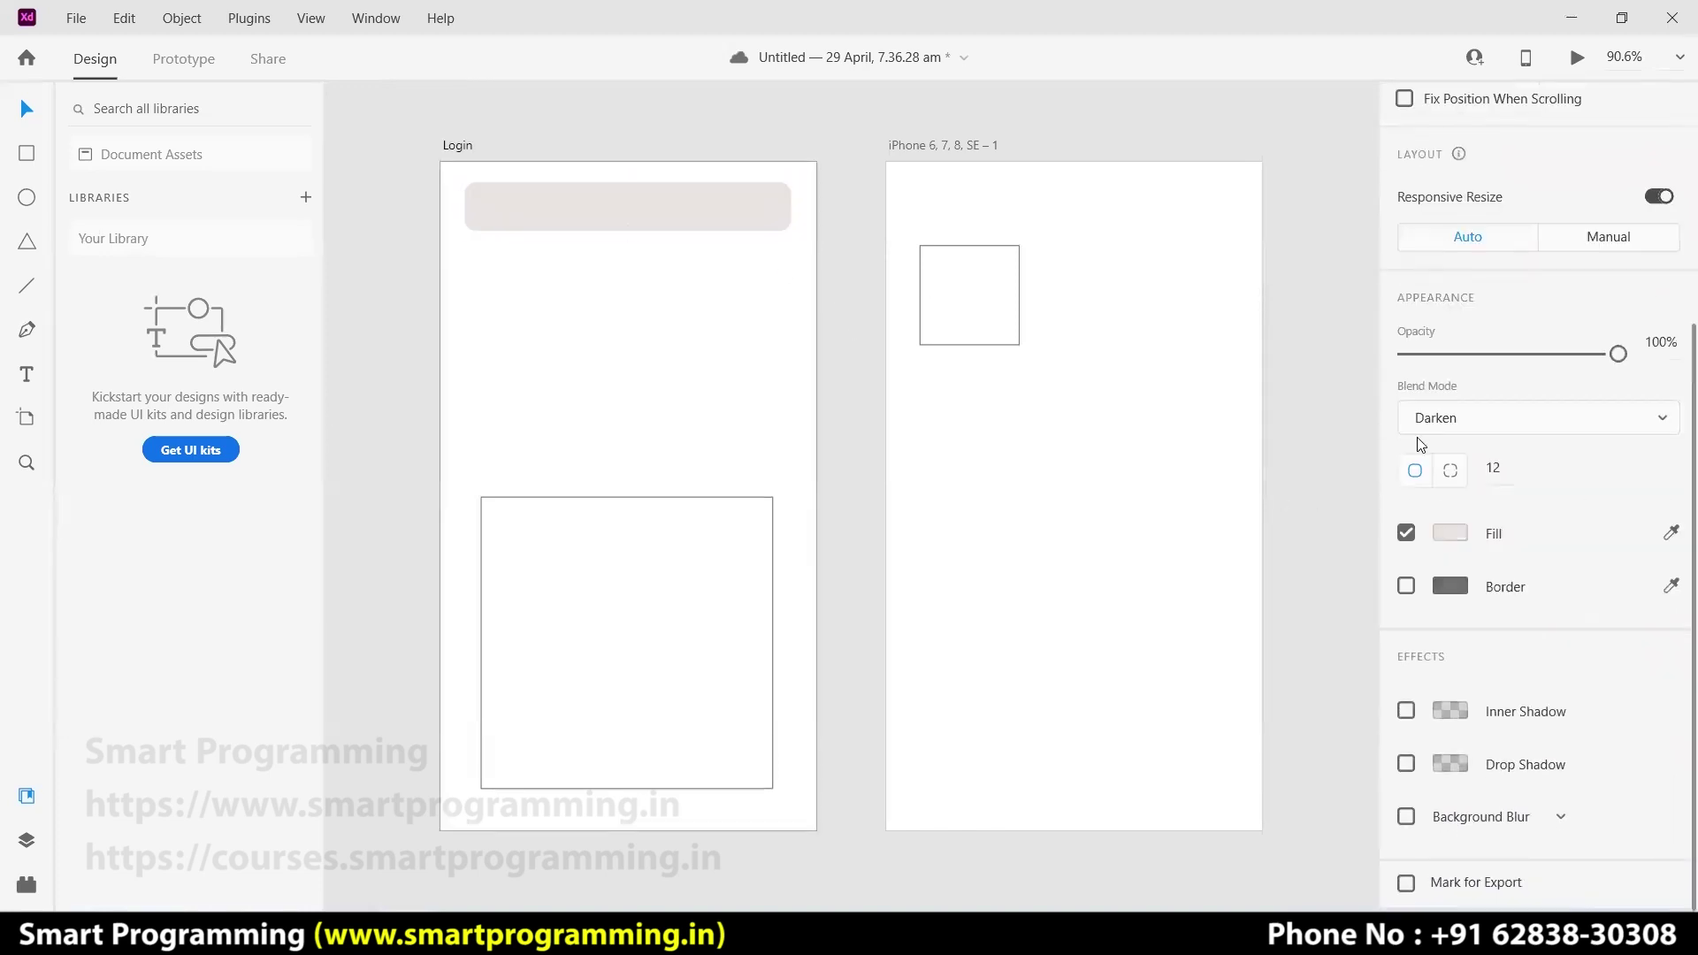
{"action": "left_click", "coordinate": [870, 442]}
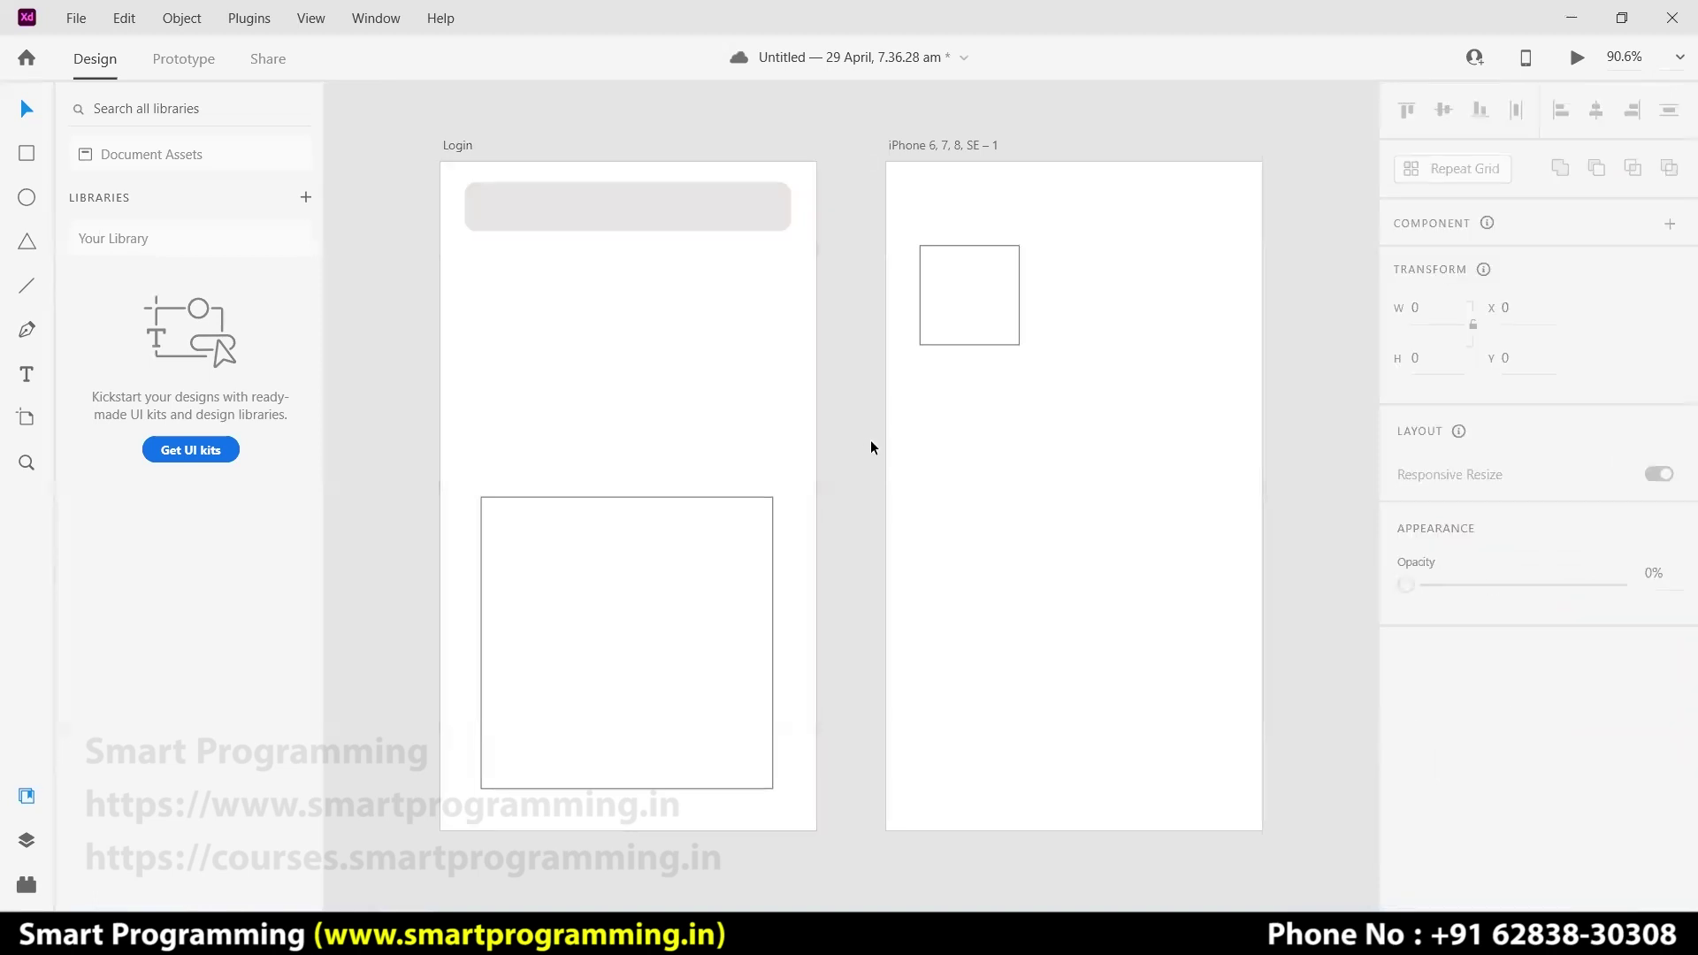
- Turn the border of the upper Login rectangle back on
{"action": "left_click", "coordinate": [708, 208]}
{"action": "scroll", "coordinate": [1471, 537], "scroll_direction": "down", "scroll_amount": 6}
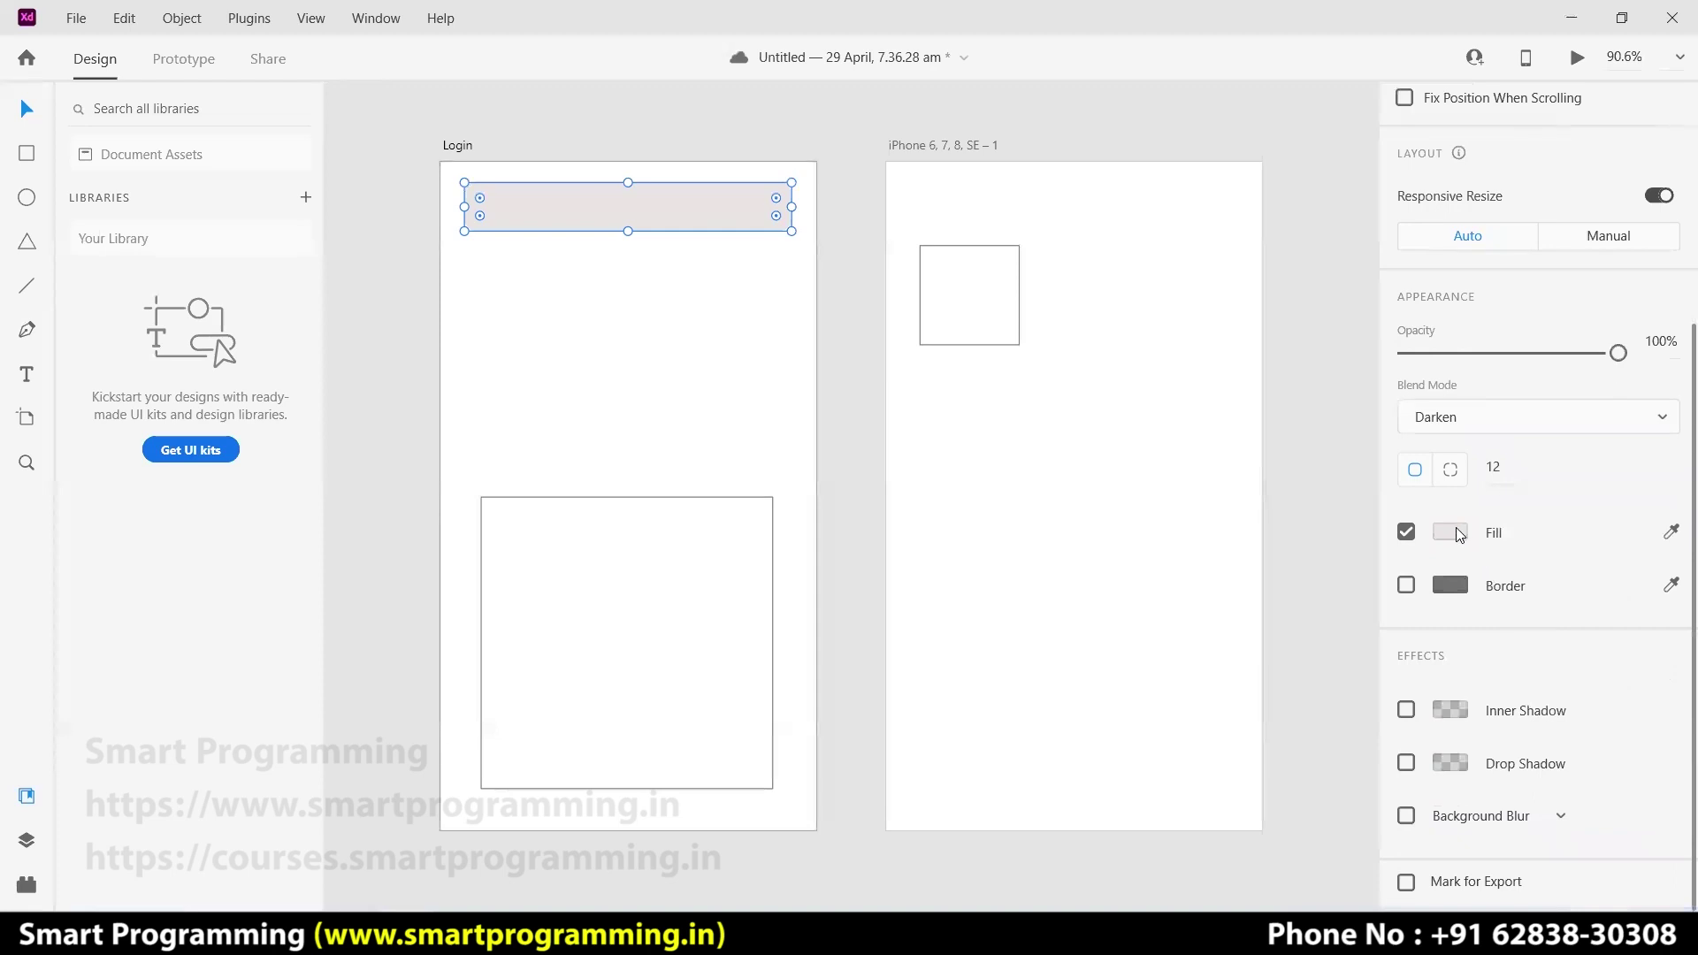
{"action": "left_click", "coordinate": [1407, 586]}
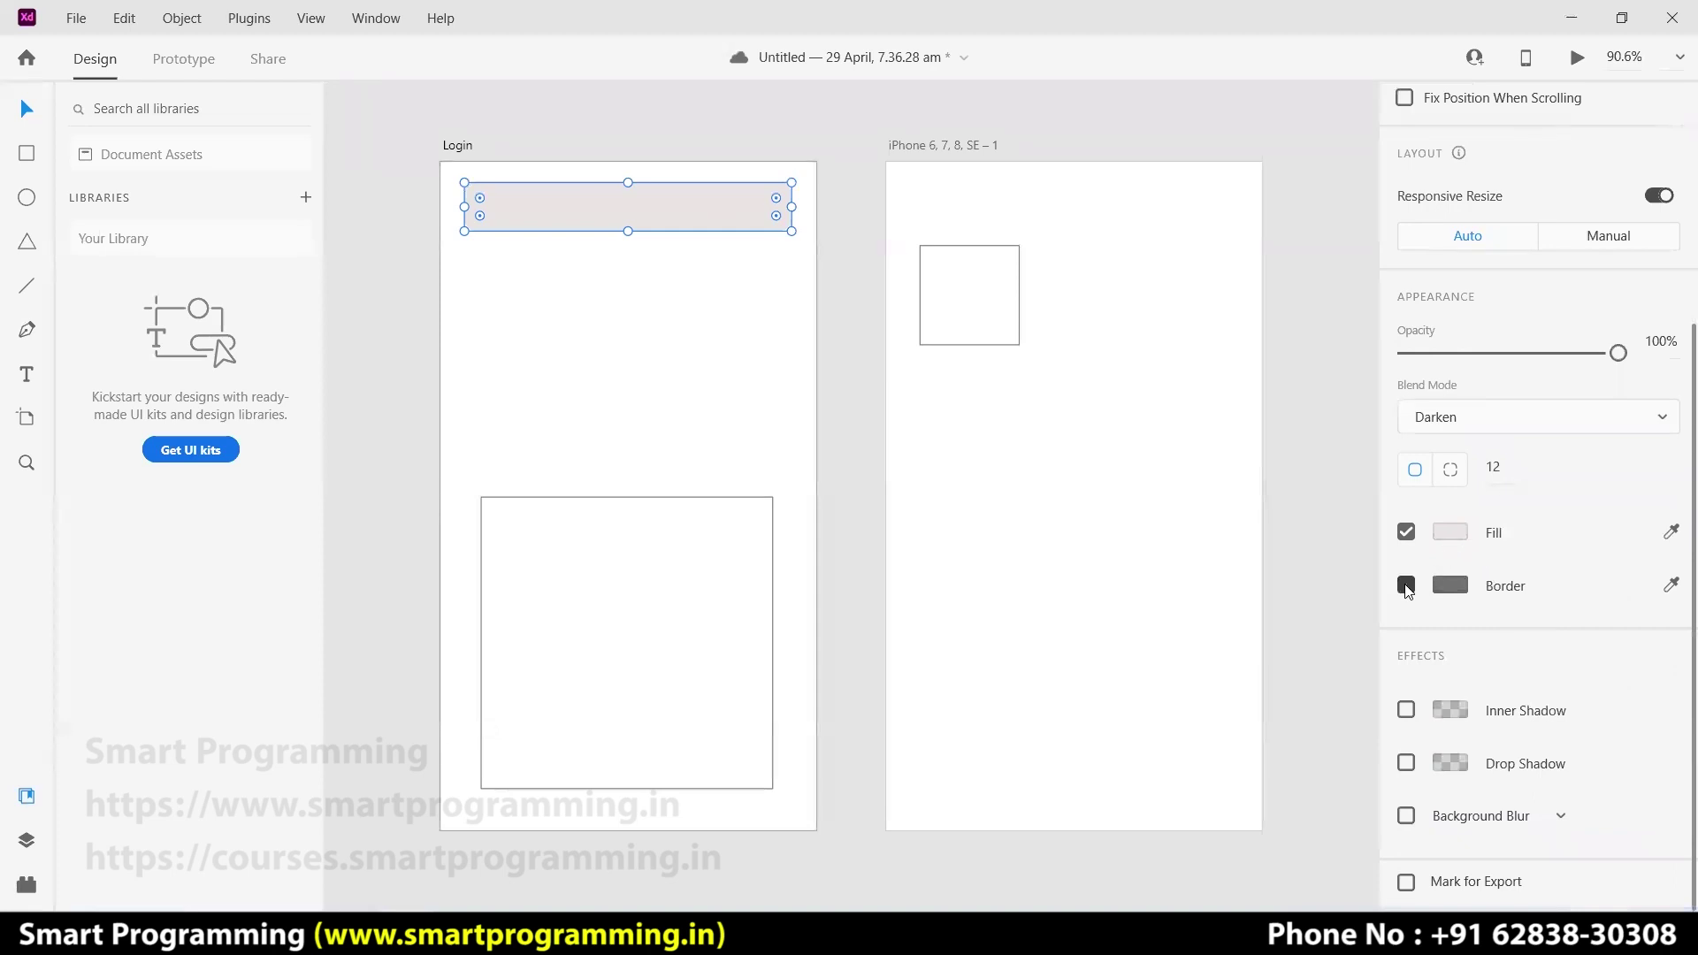
- Save the upper Login rectangle's fill color #E7E4E4 as a reusable swatch
{"action": "left_click", "coordinate": [1452, 533]}
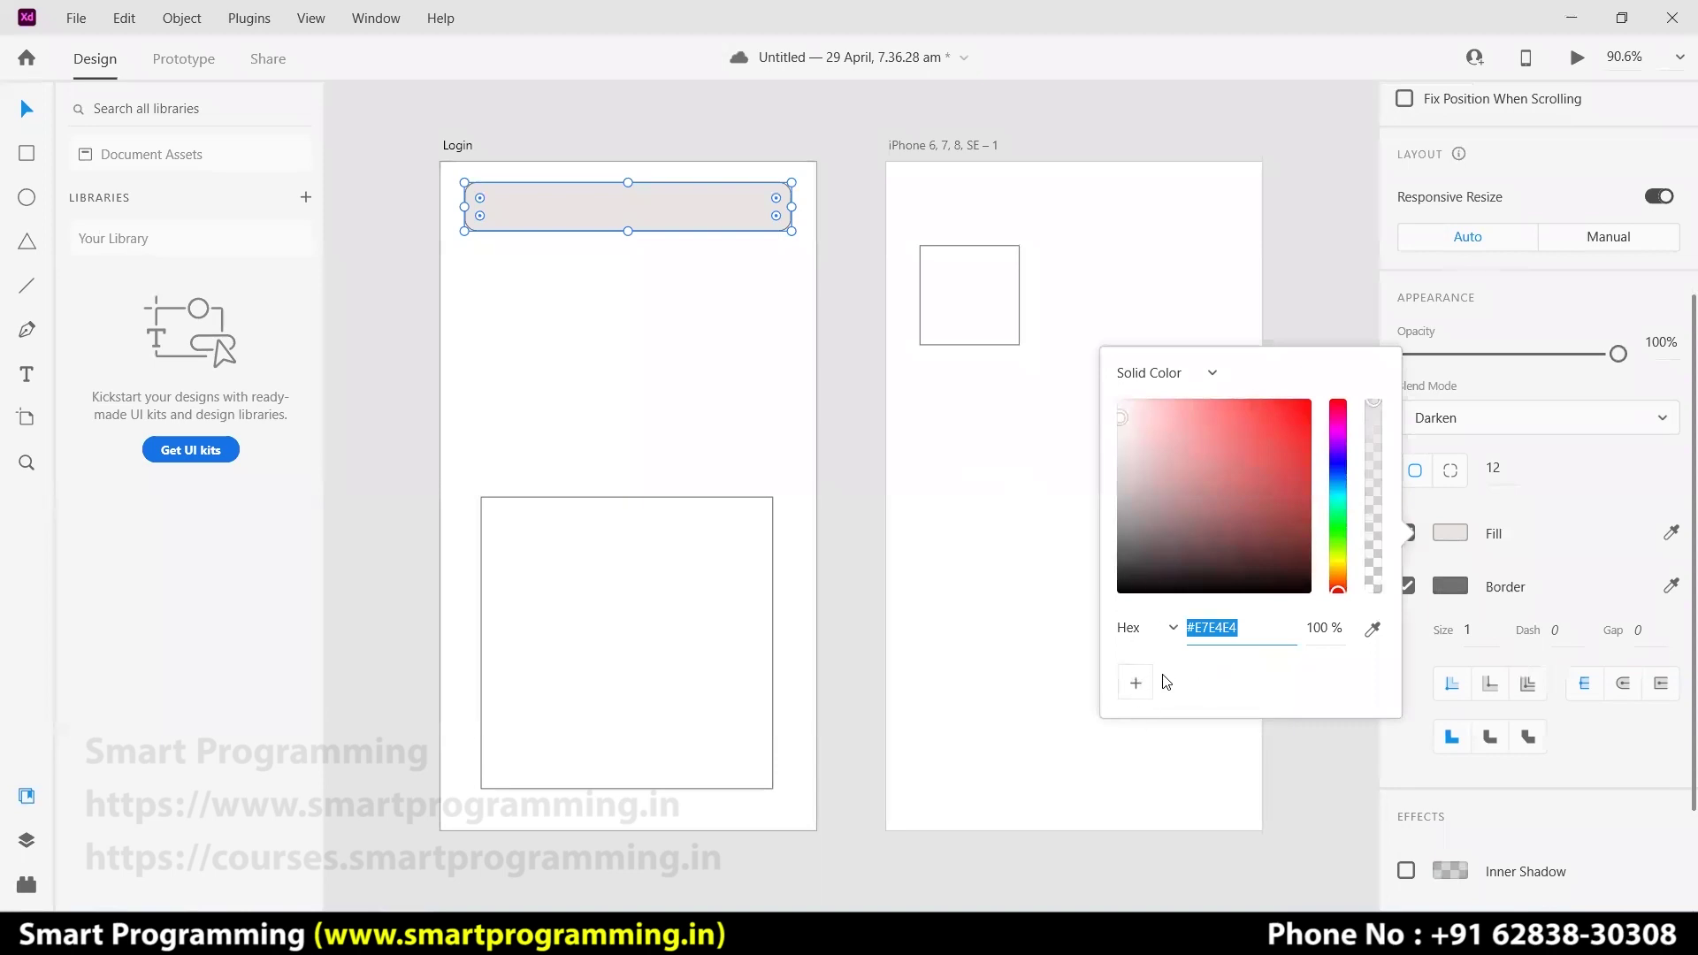
{"action": "left_click", "coordinate": [1133, 683]}
{"action": "left_click", "coordinate": [564, 610]}
{"action": "key", "text": "Escape"}
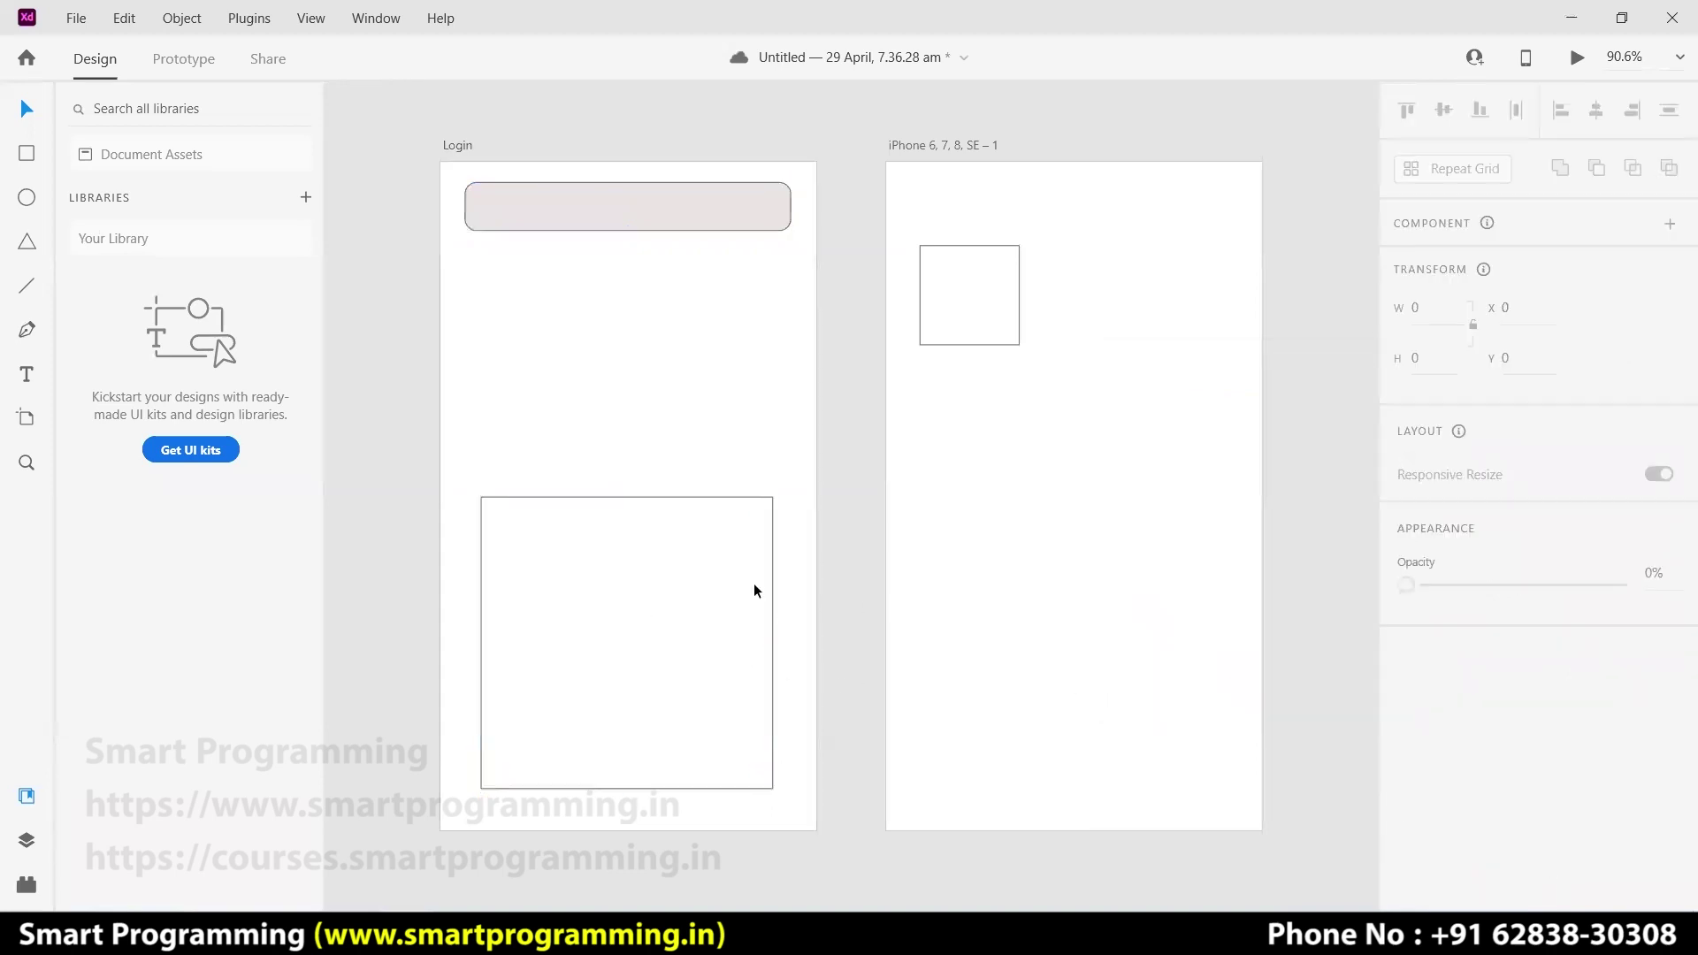
- Fill the large lower rectangle on the Login artboard with the saved #E7E4E4 swatch
{"action": "left_click", "coordinate": [616, 584]}
{"action": "scroll", "coordinate": [1455, 390], "scroll_direction": "down", "scroll_amount": 6}
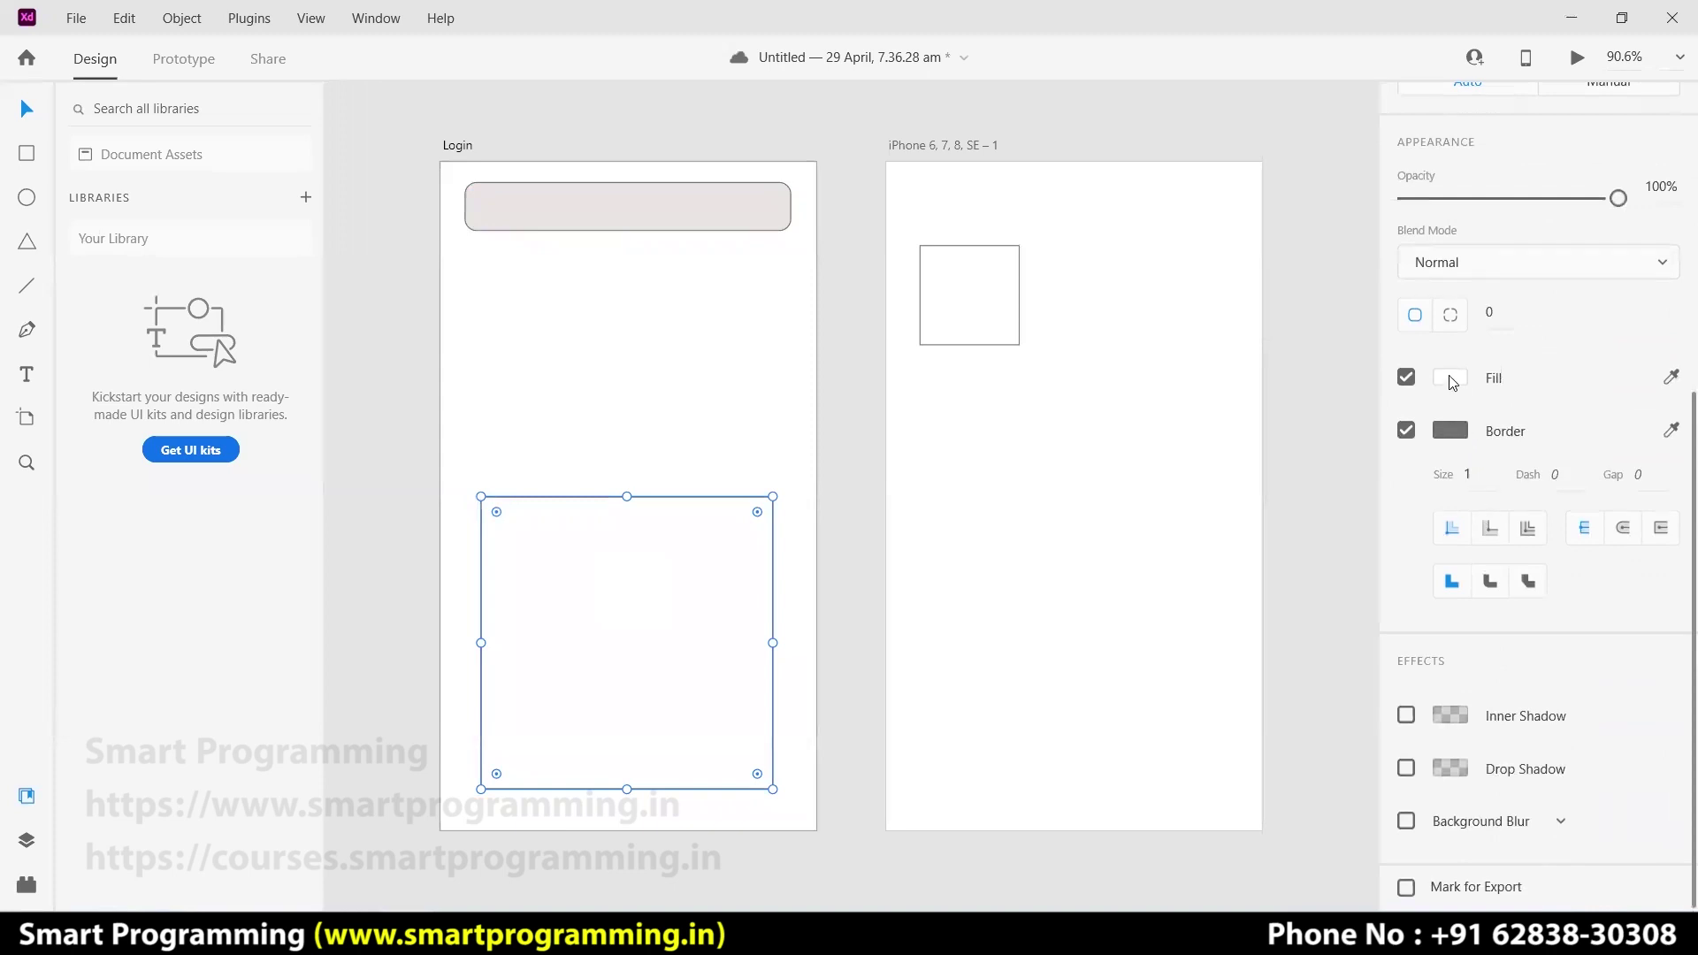
{"action": "left_click", "coordinate": [1451, 380]}
{"action": "left_click", "coordinate": [1182, 526]}
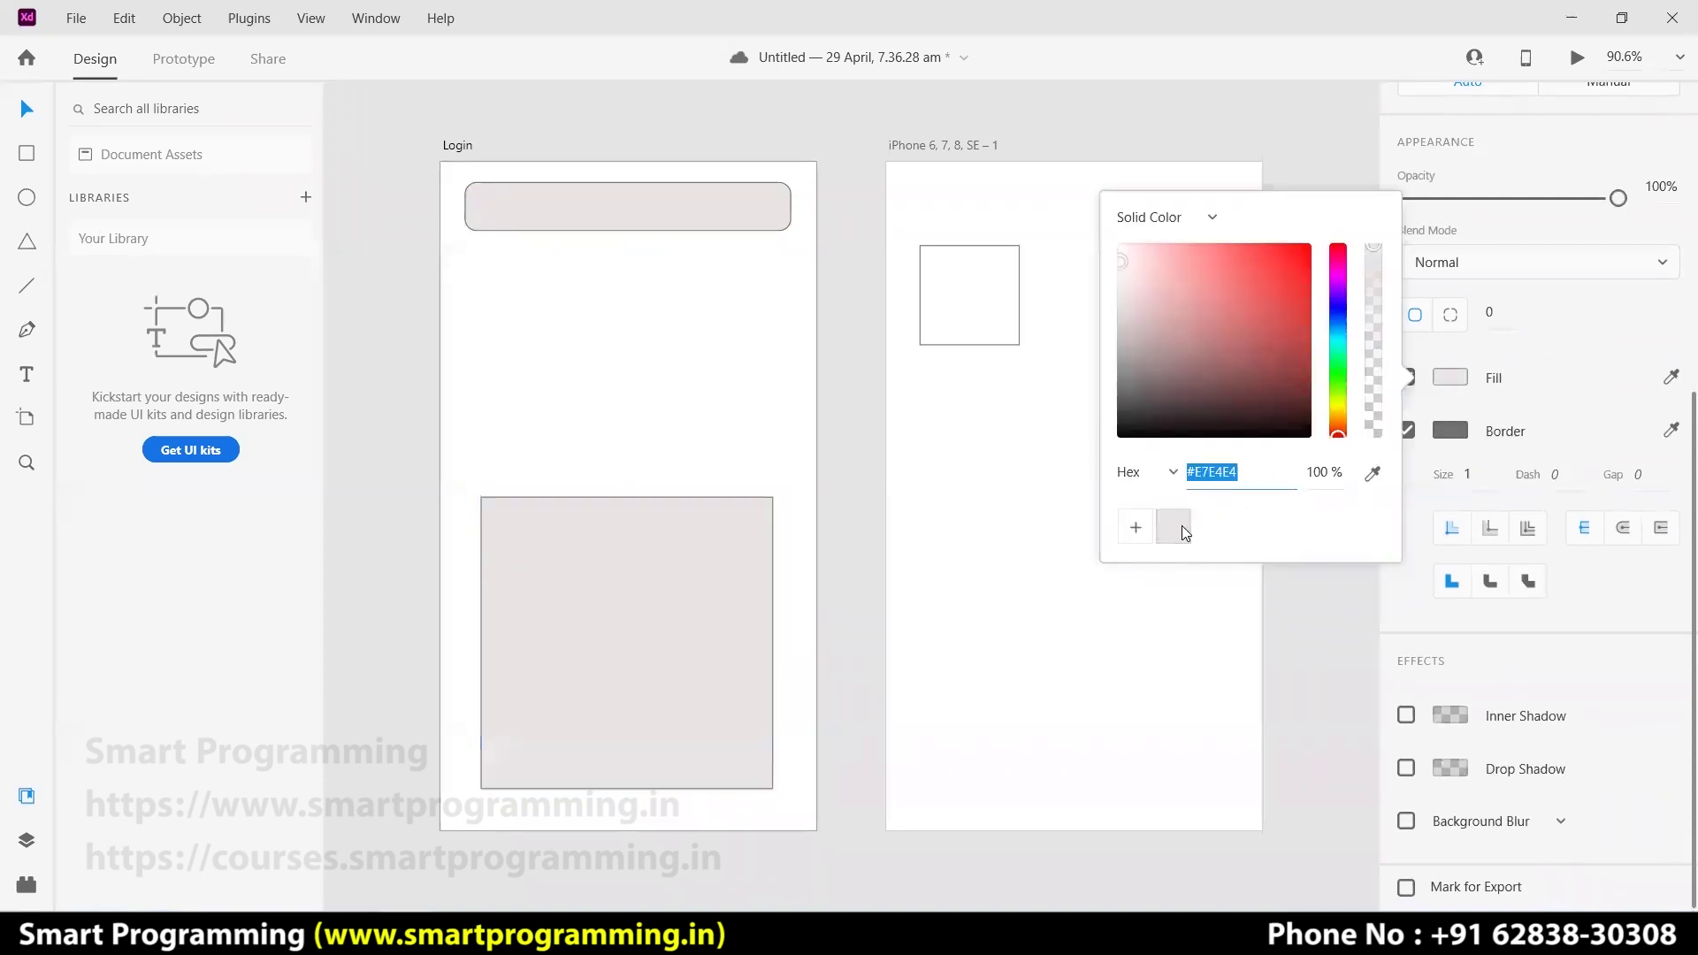
{"action": "left_click", "coordinate": [571, 385]}
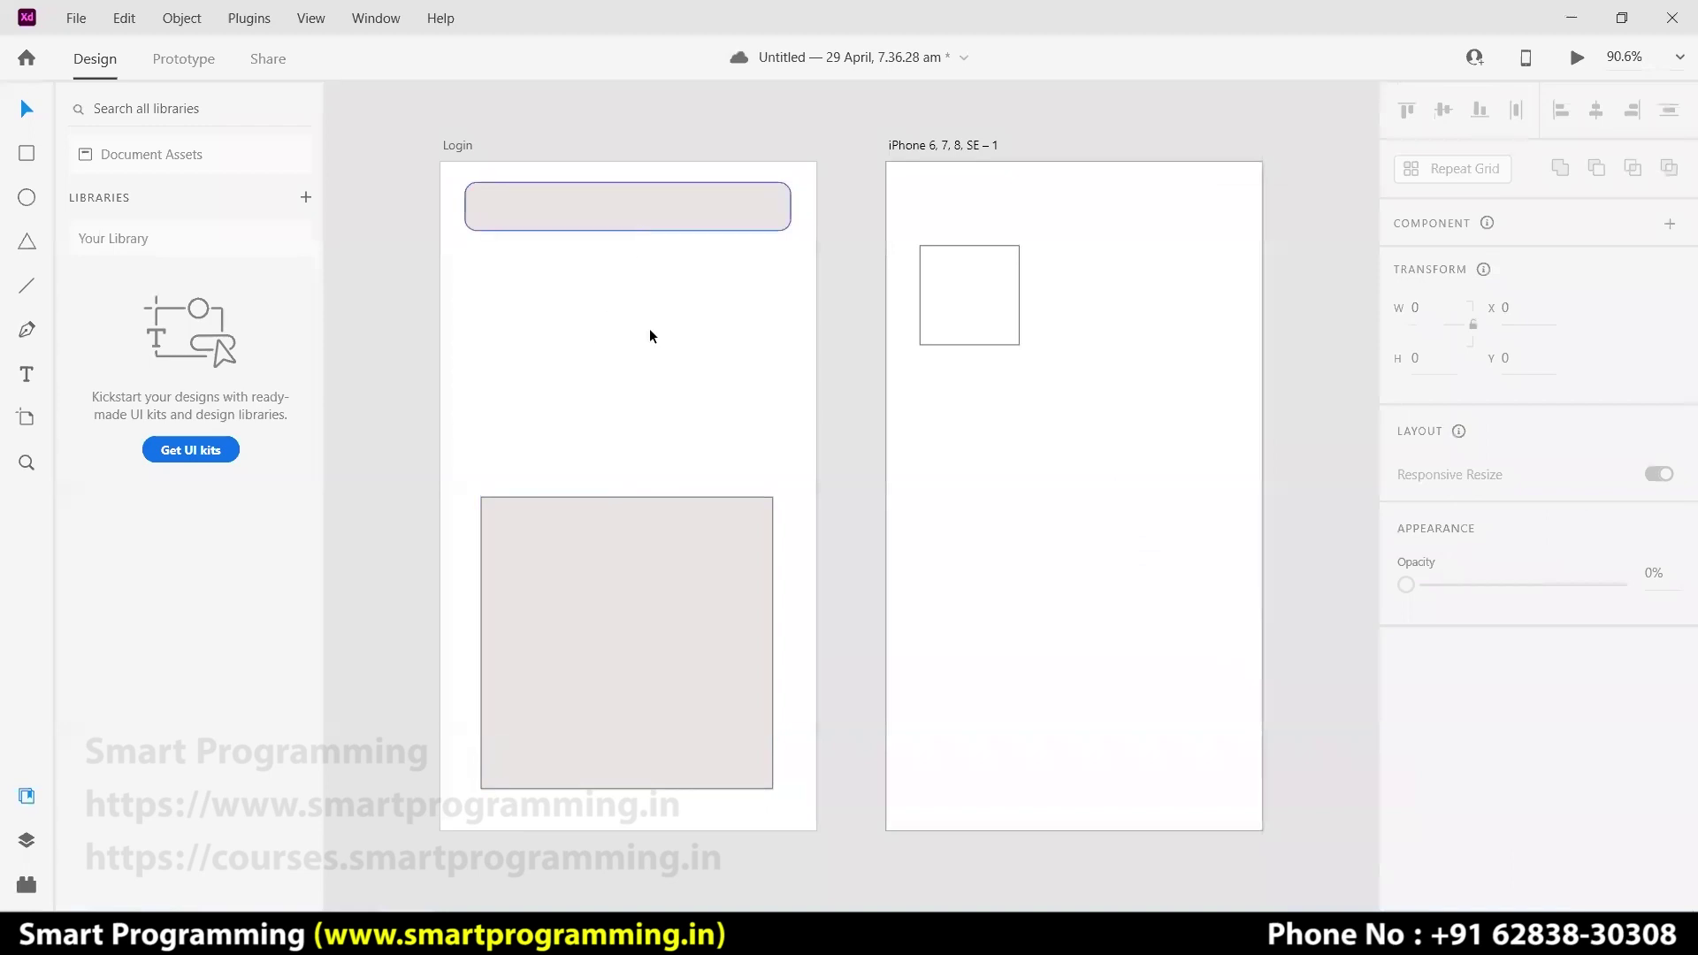
- Change the fill of the large lower rectangle on the Login artboard to light grey #E8E6E6
{"action": "left_click", "coordinate": [757, 531]}
{"action": "scroll", "coordinate": [1433, 560], "scroll_direction": "down", "scroll_amount": 5}
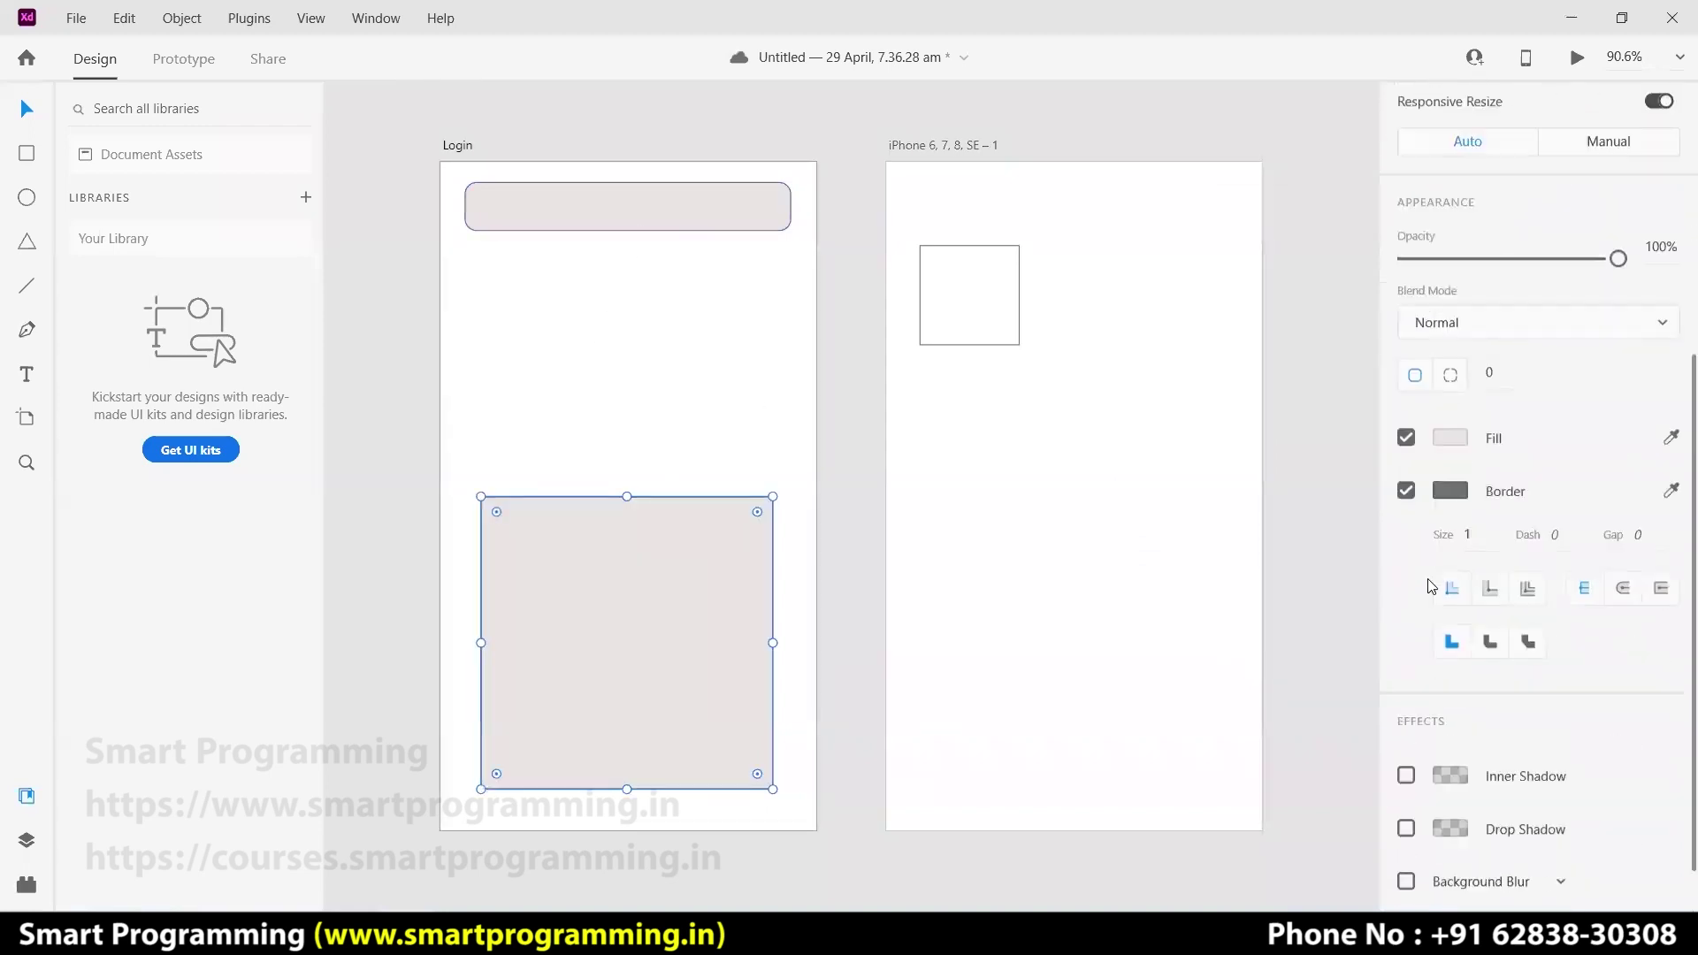
{"action": "left_click", "coordinate": [1450, 378]}
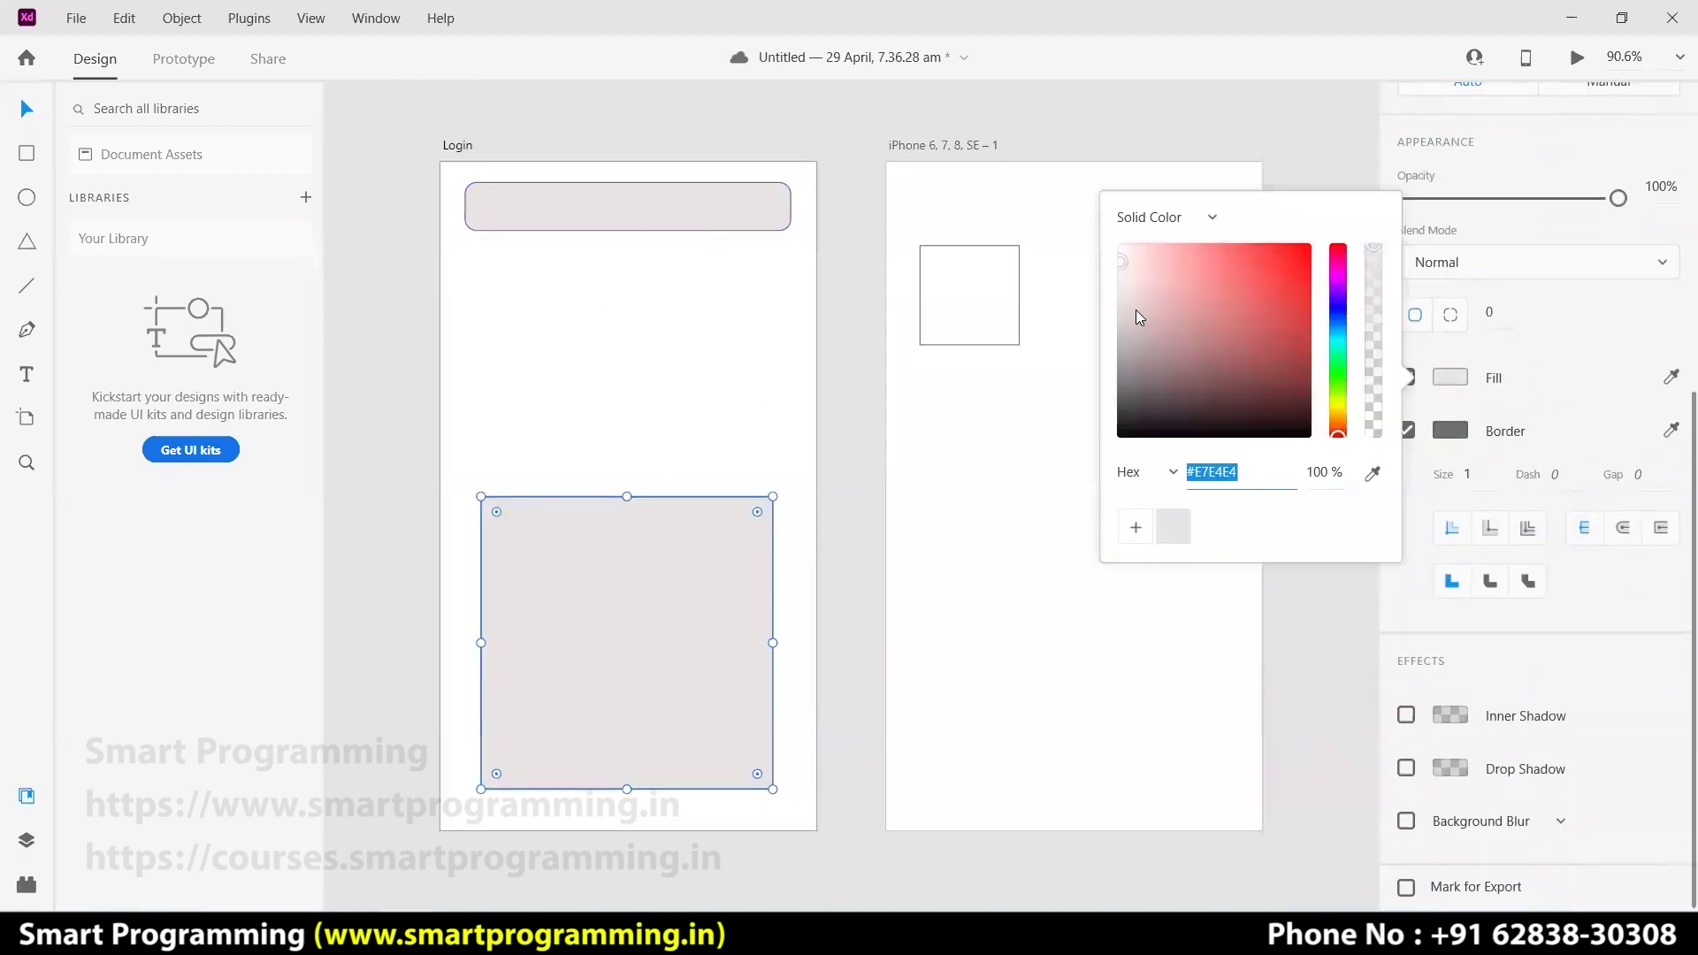
{"action": "left_click", "coordinate": [1163, 310]}
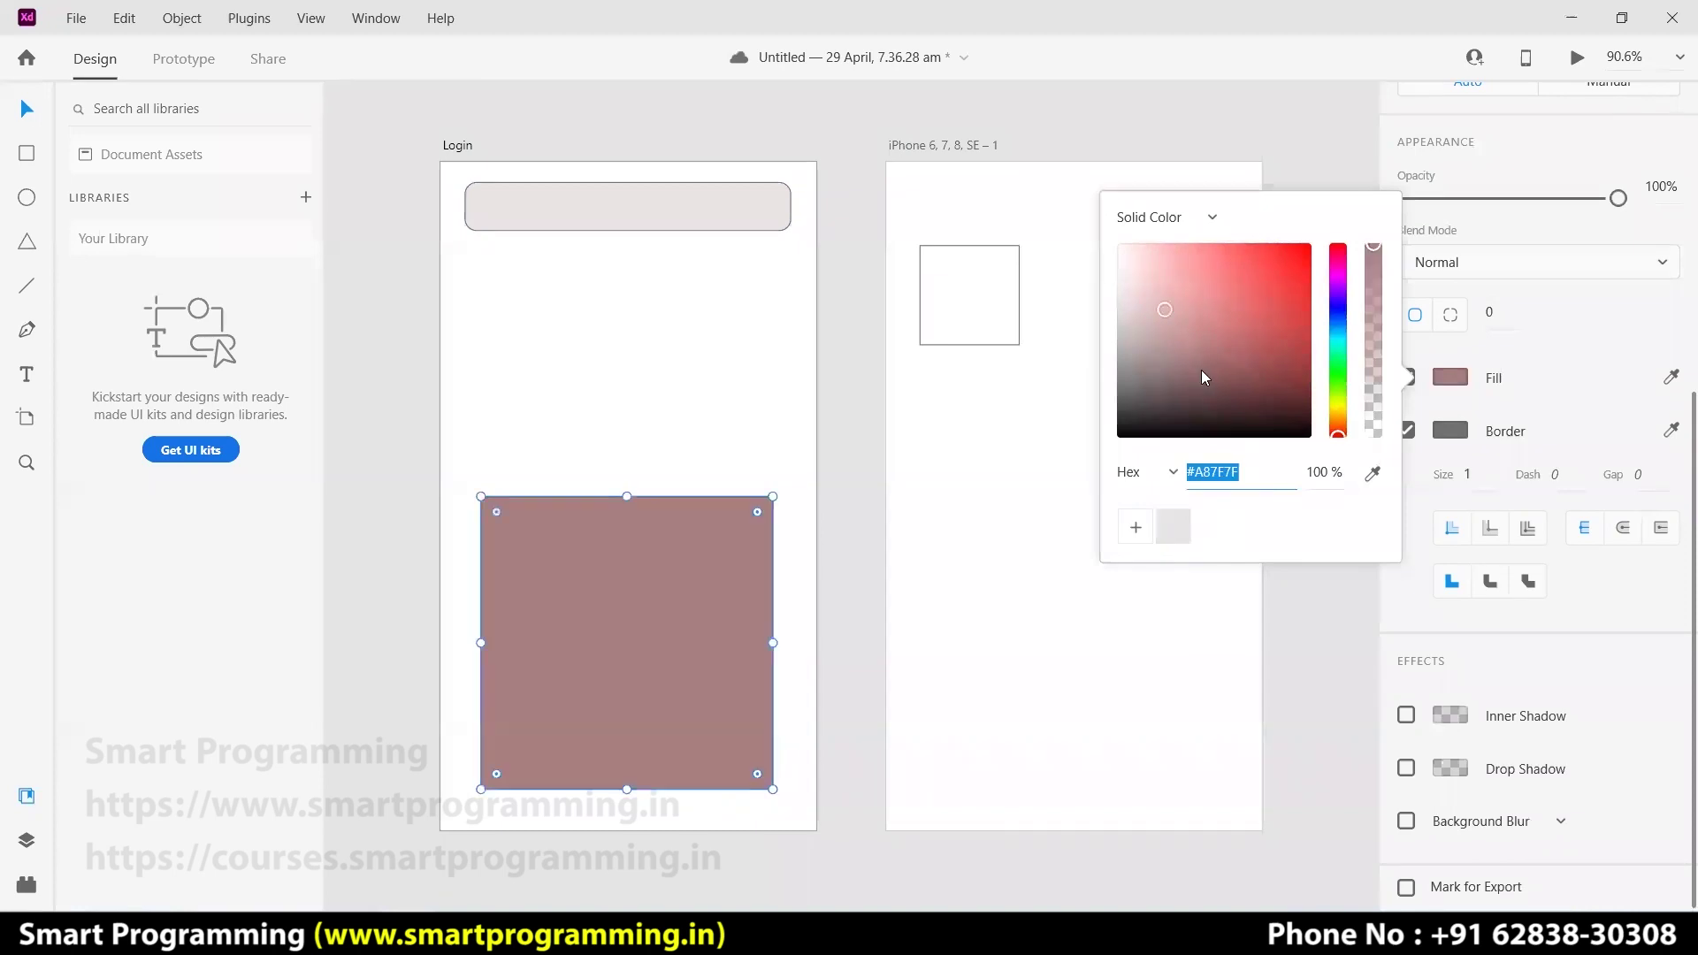
{"action": "left_click", "coordinate": [1119, 263]}
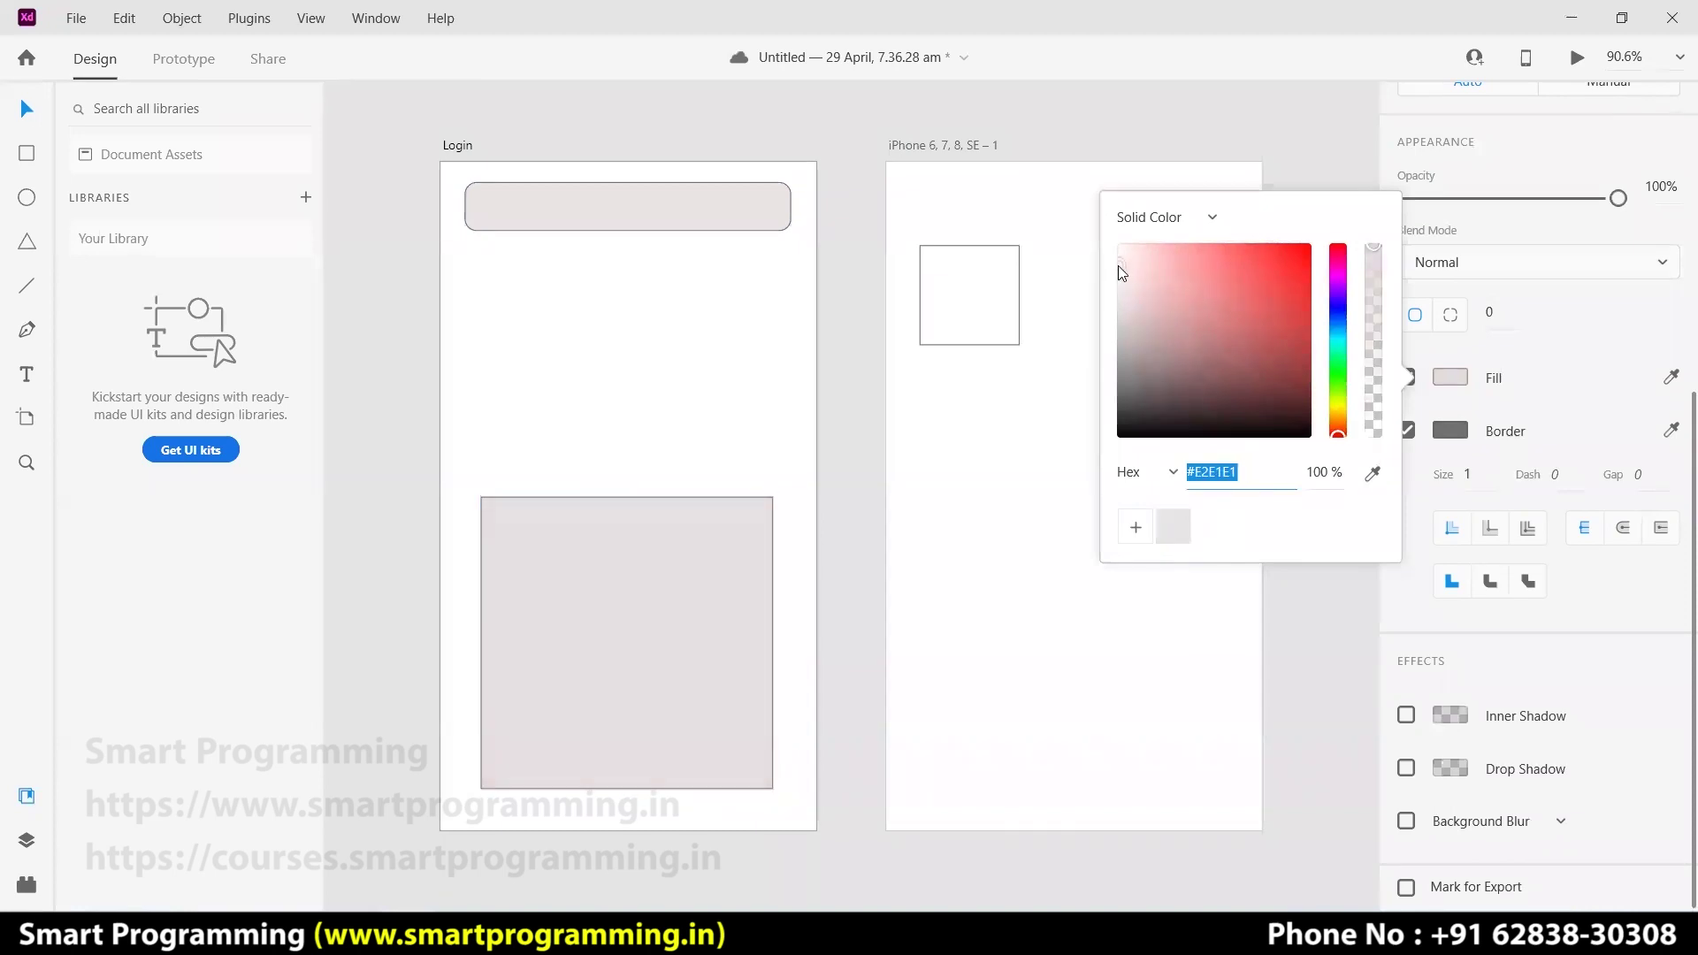
{"action": "left_click_drag", "start_coordinate": [1119, 259], "coordinate": [1125, 260]}
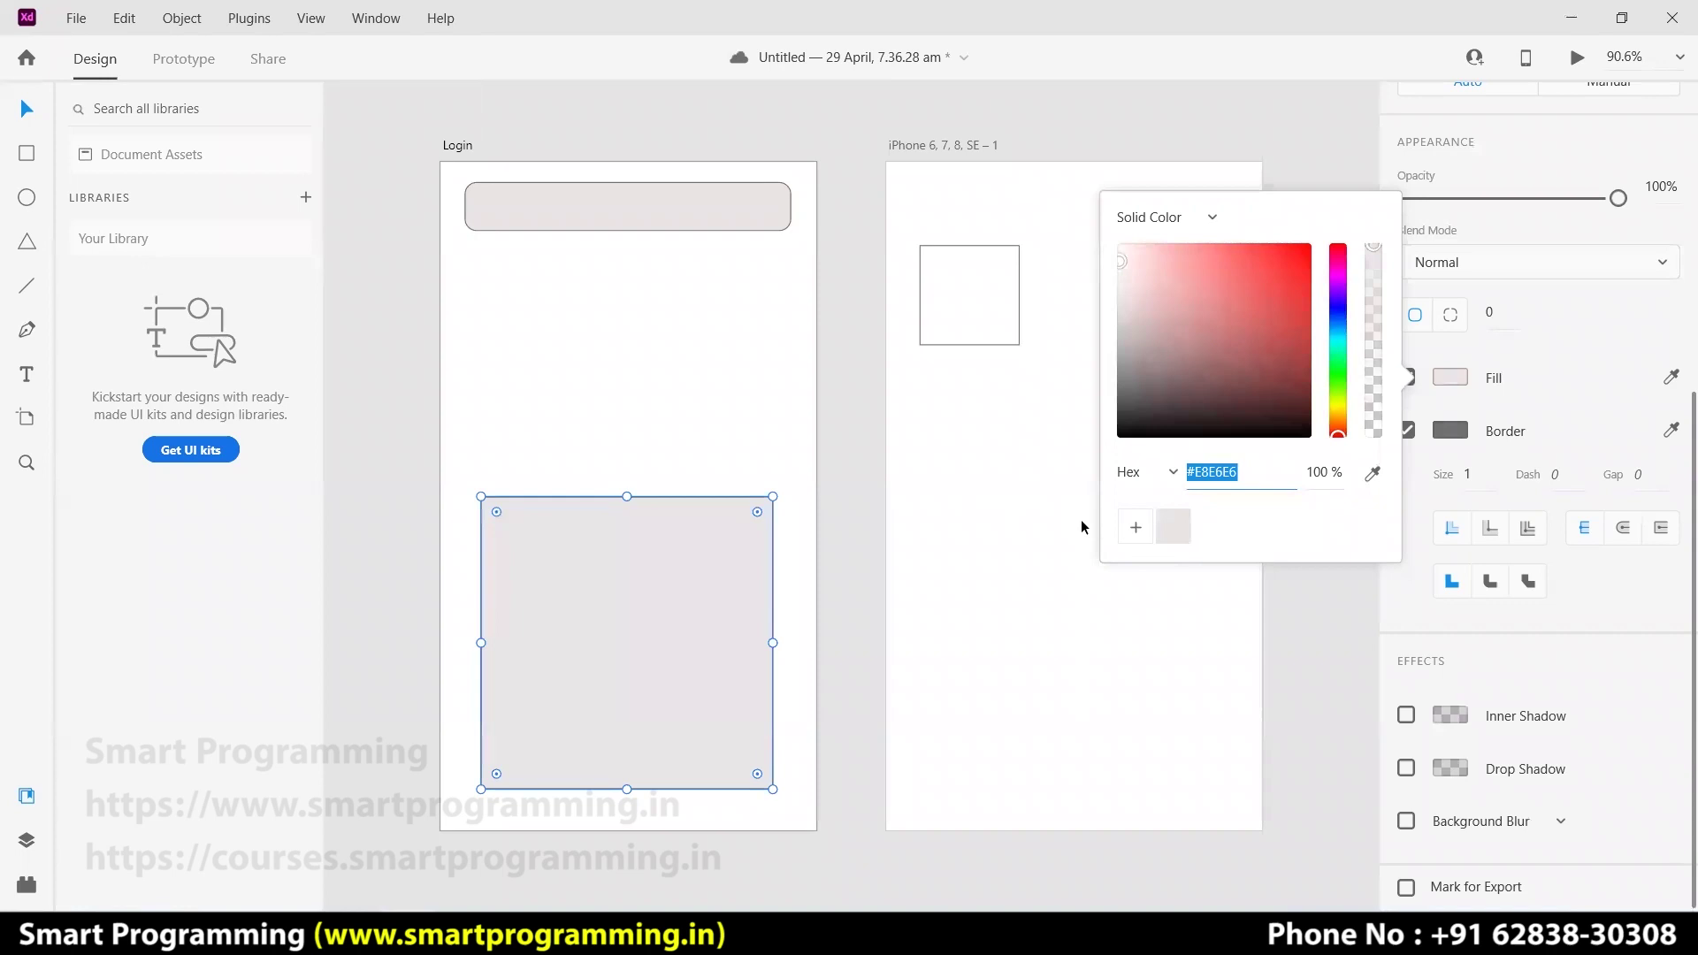
{"action": "left_click", "coordinate": [720, 329]}
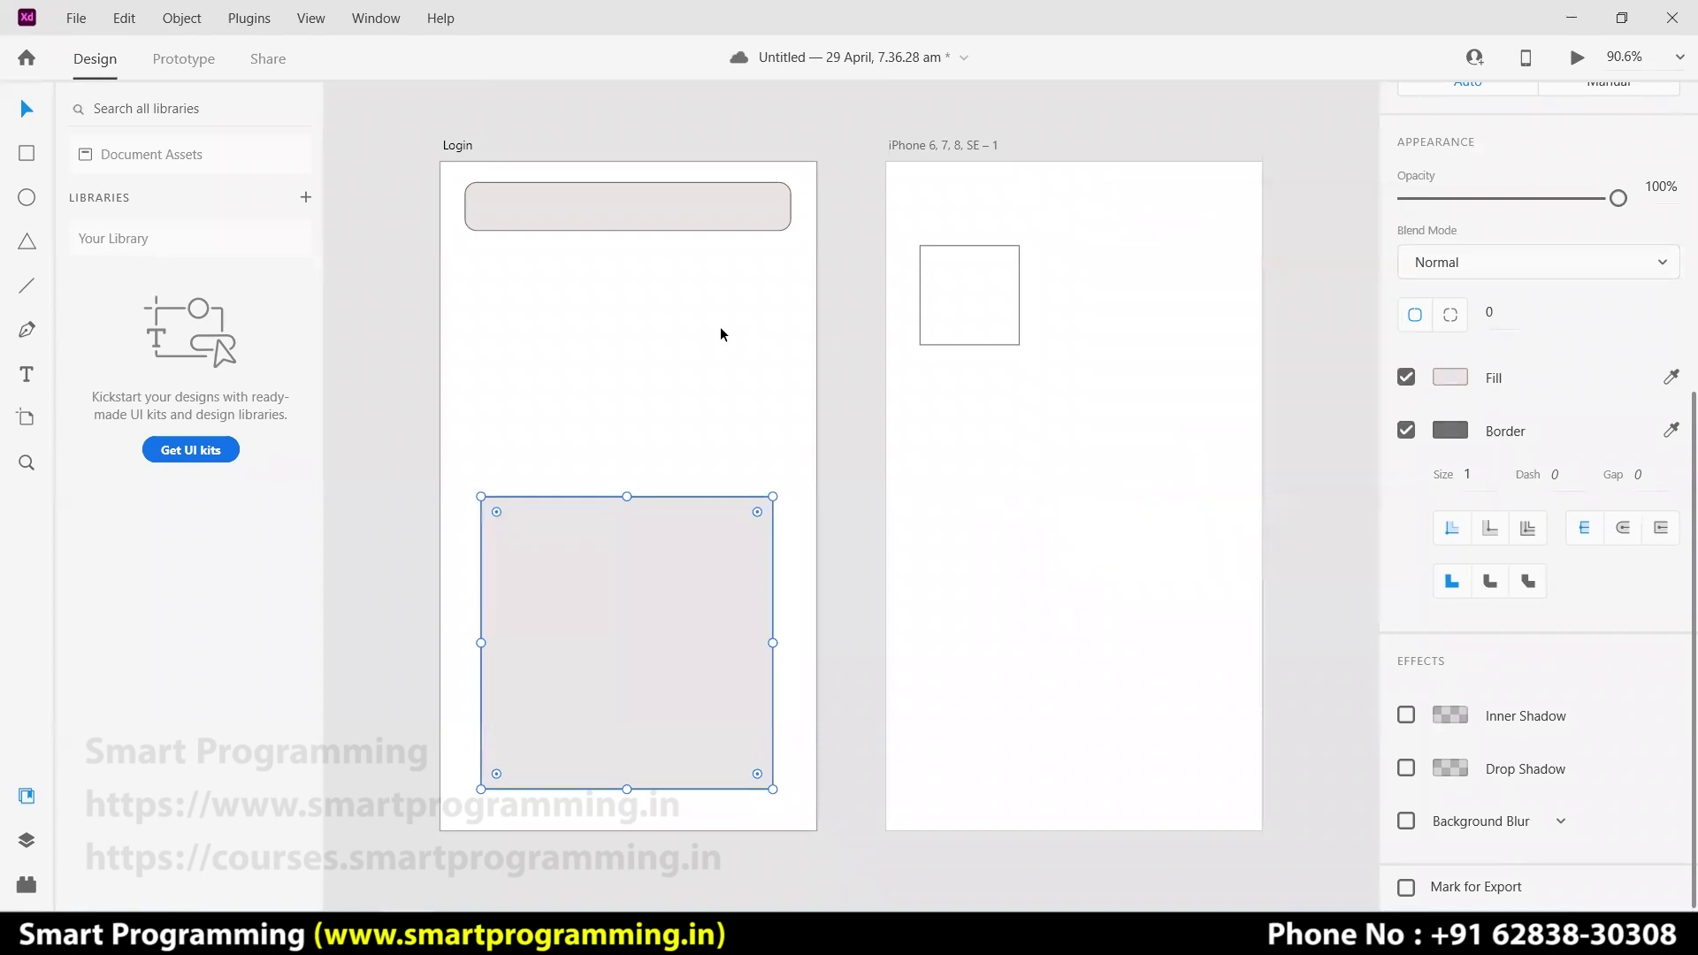
{"action": "left_click", "coordinate": [720, 329]}
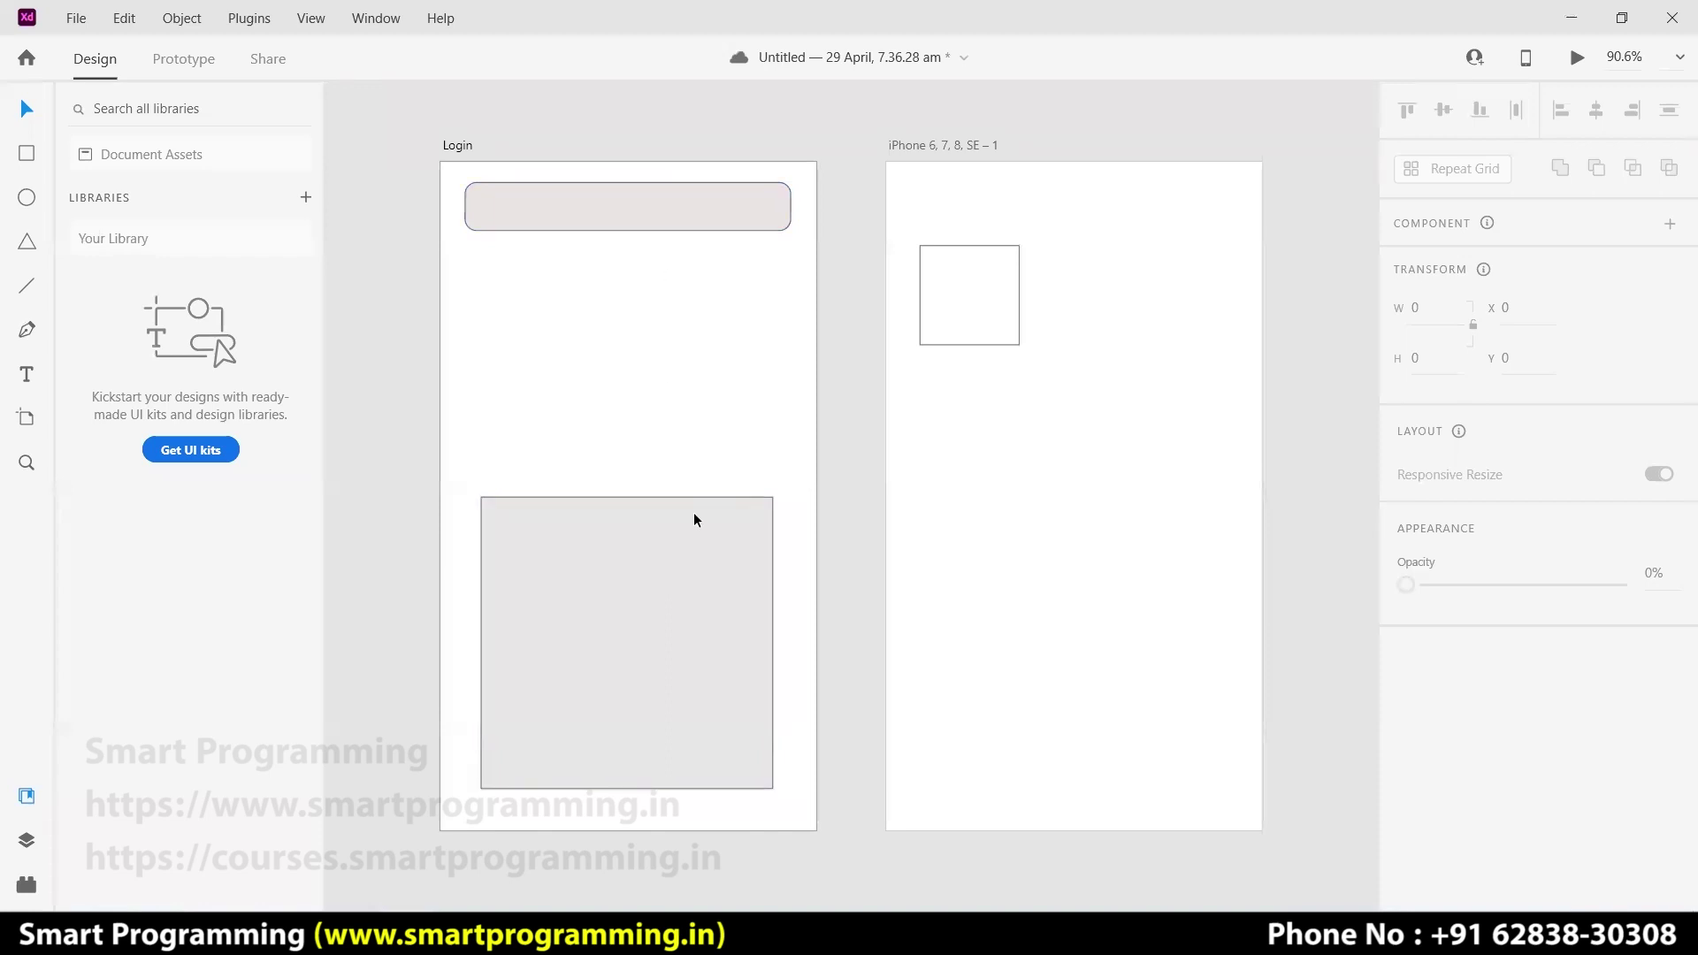
- Inspect the border and fill color settings of the upper rounded rectangle on the Login artboard
{"action": "left_click", "coordinate": [582, 217]}
{"action": "scroll", "coordinate": [1504, 659], "scroll_direction": "down", "scroll_amount": 3}
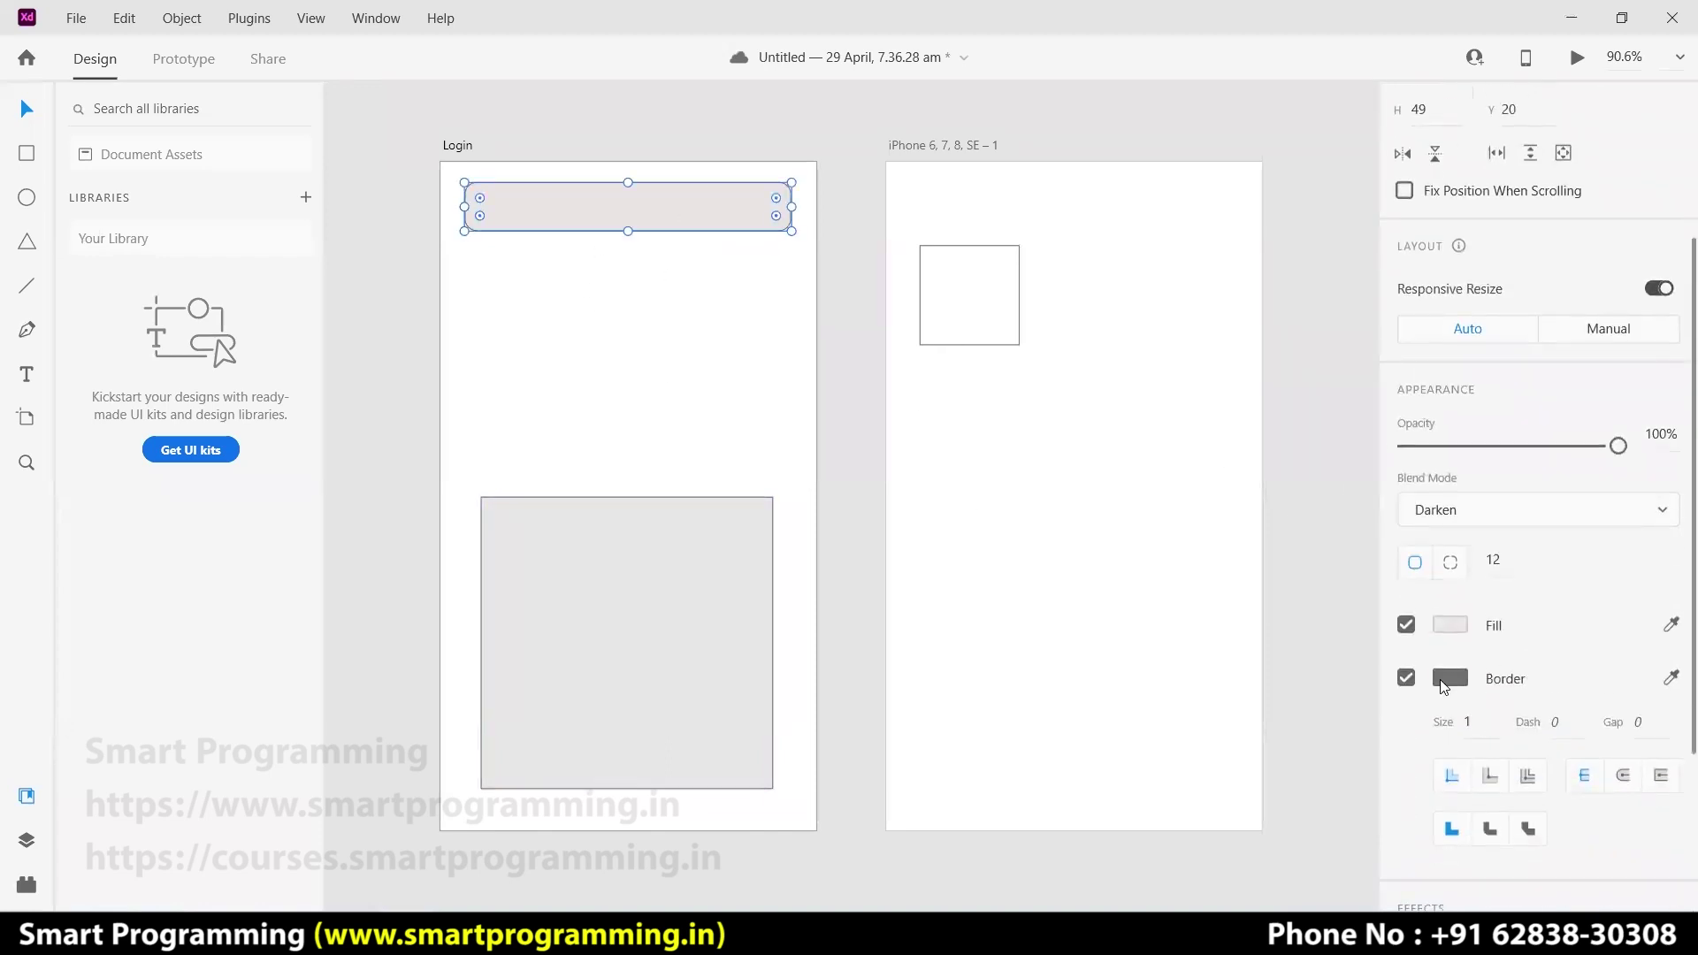
{"action": "left_click", "coordinate": [1443, 683]}
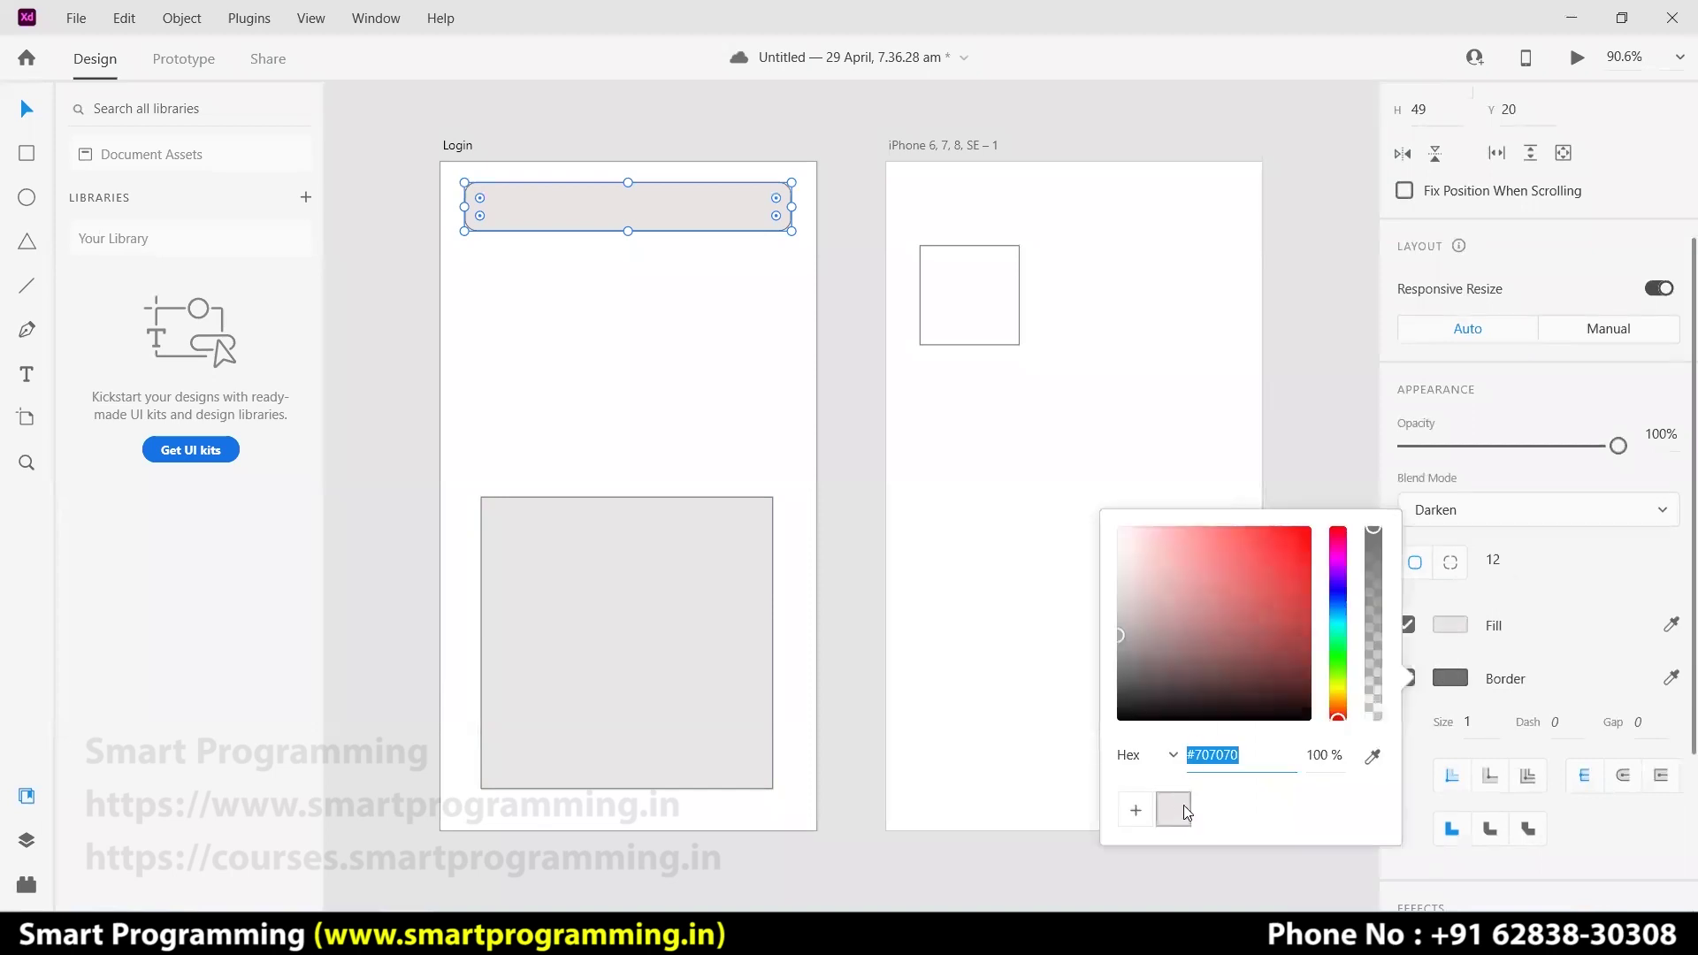
{"action": "left_click", "coordinate": [1451, 626]}
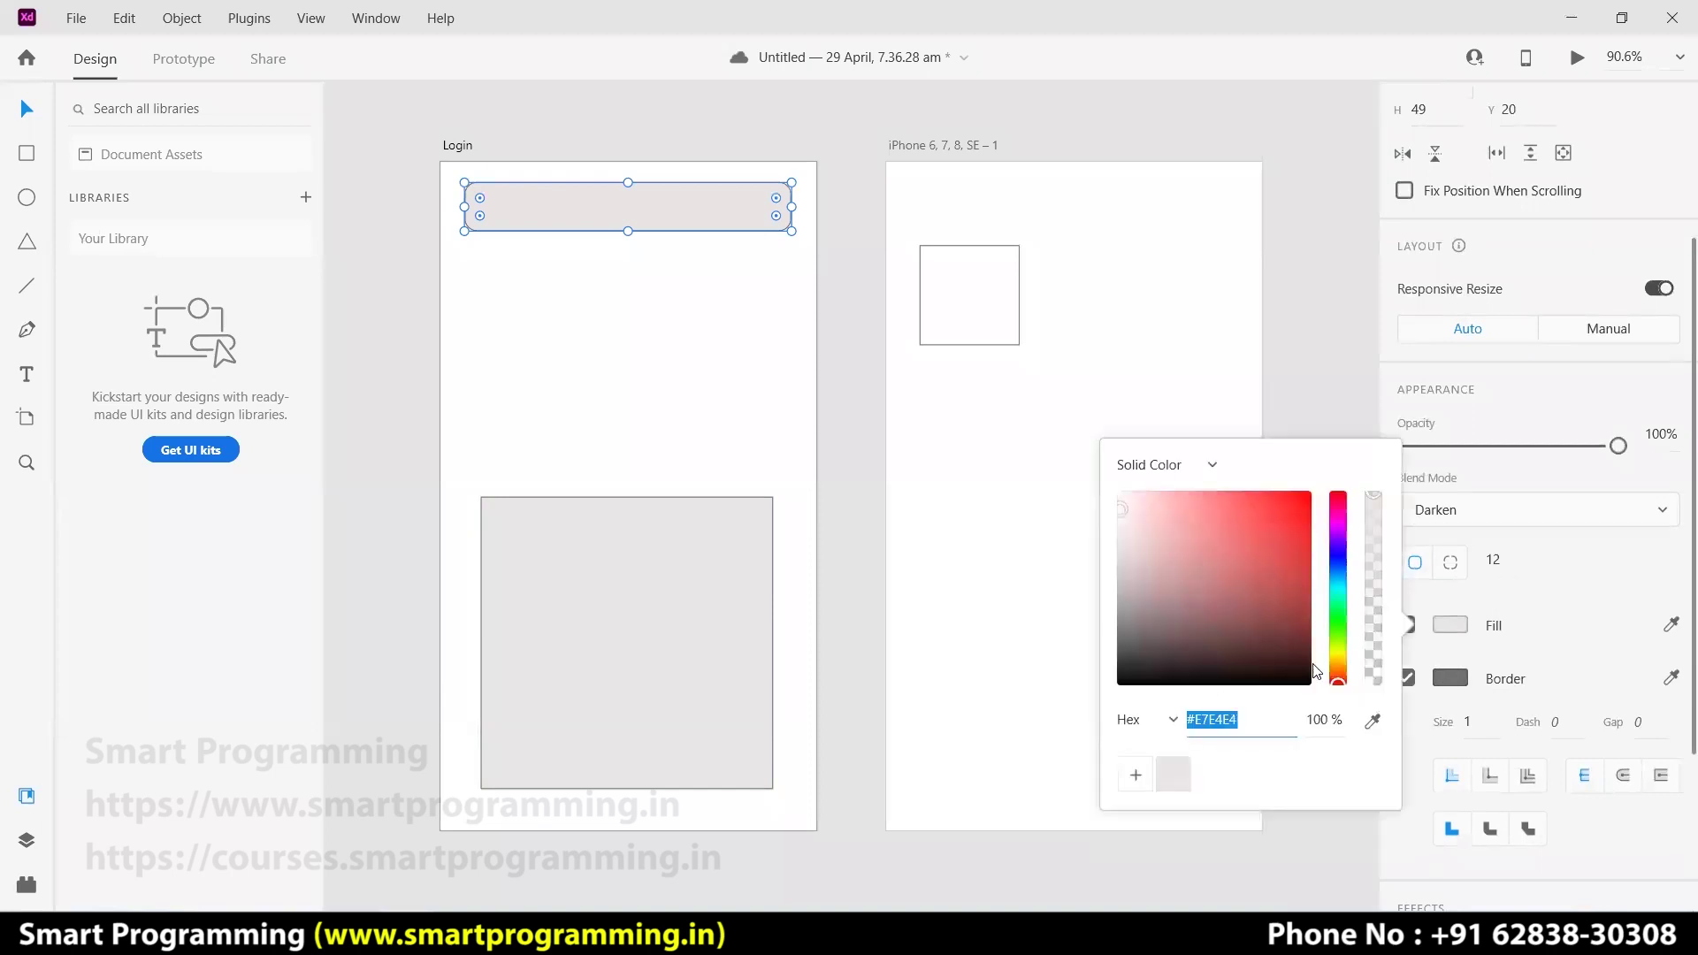
{"action": "left_click", "coordinate": [1019, 600]}
- Set the border size of the upper rounded rectangle on the Login artboard to 30
{"action": "left_click", "coordinate": [619, 213]}
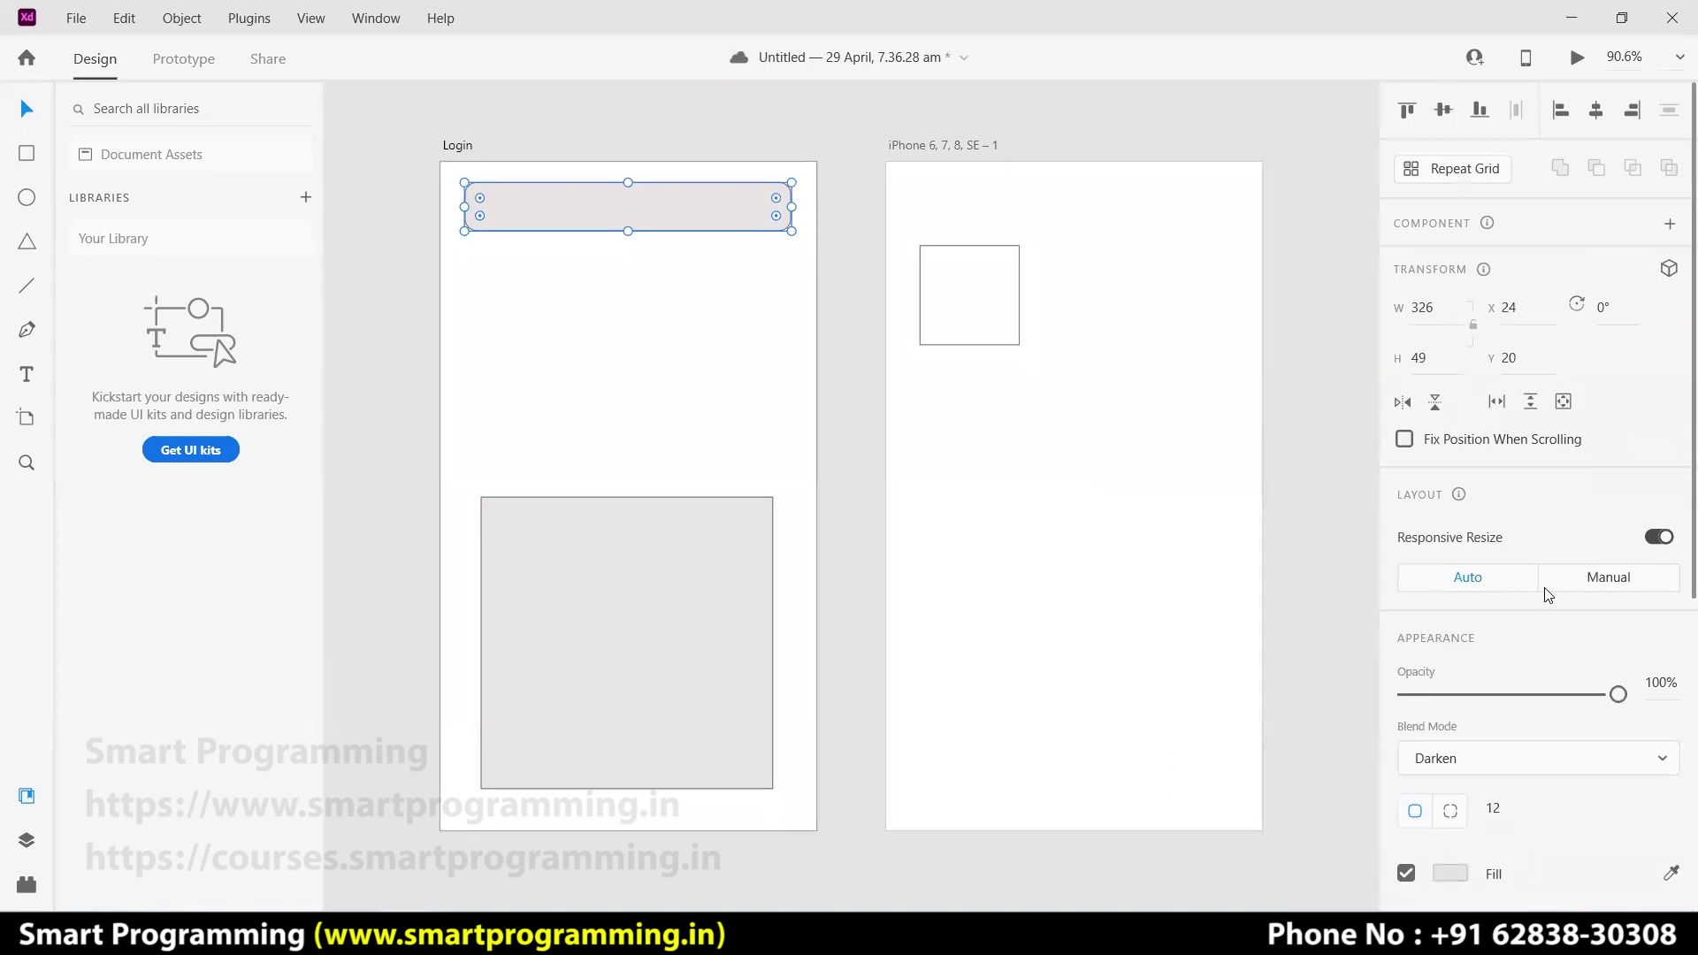
{"action": "scroll", "coordinate": [1547, 588], "scroll_direction": "down", "scroll_amount": 5}
{"action": "scroll", "coordinate": [1548, 601], "scroll_direction": "down", "scroll_amount": 1}
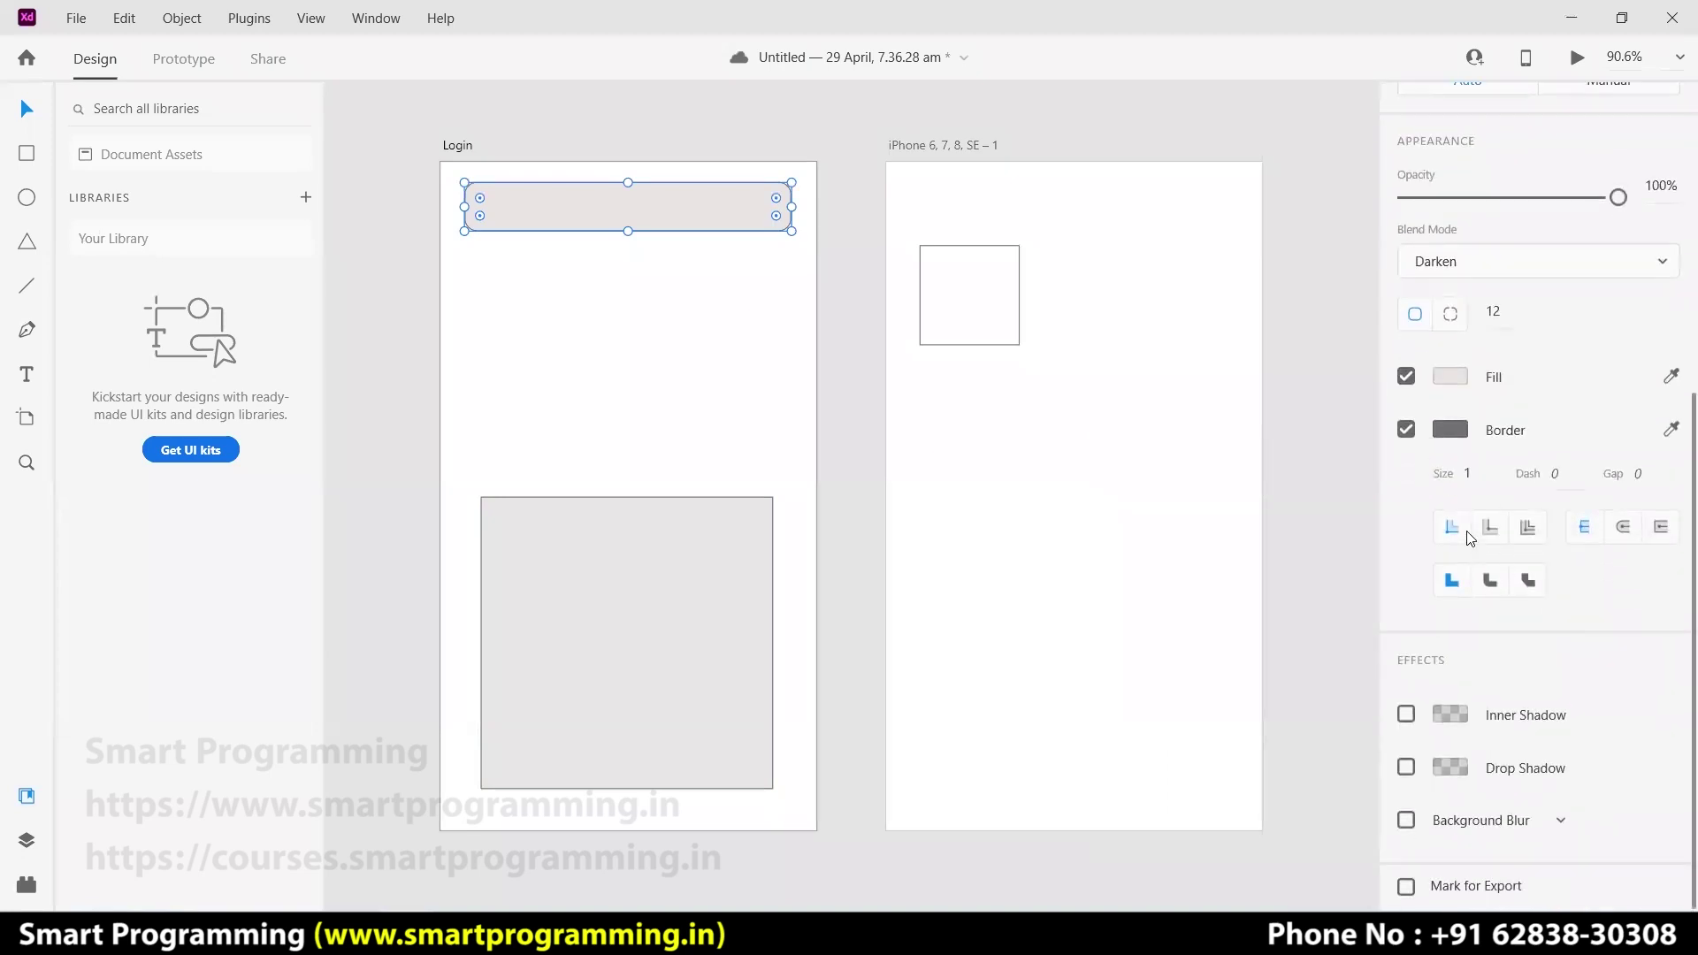
{"action": "left_click", "coordinate": [1484, 481]}
{"action": "key", "text": "Return"}
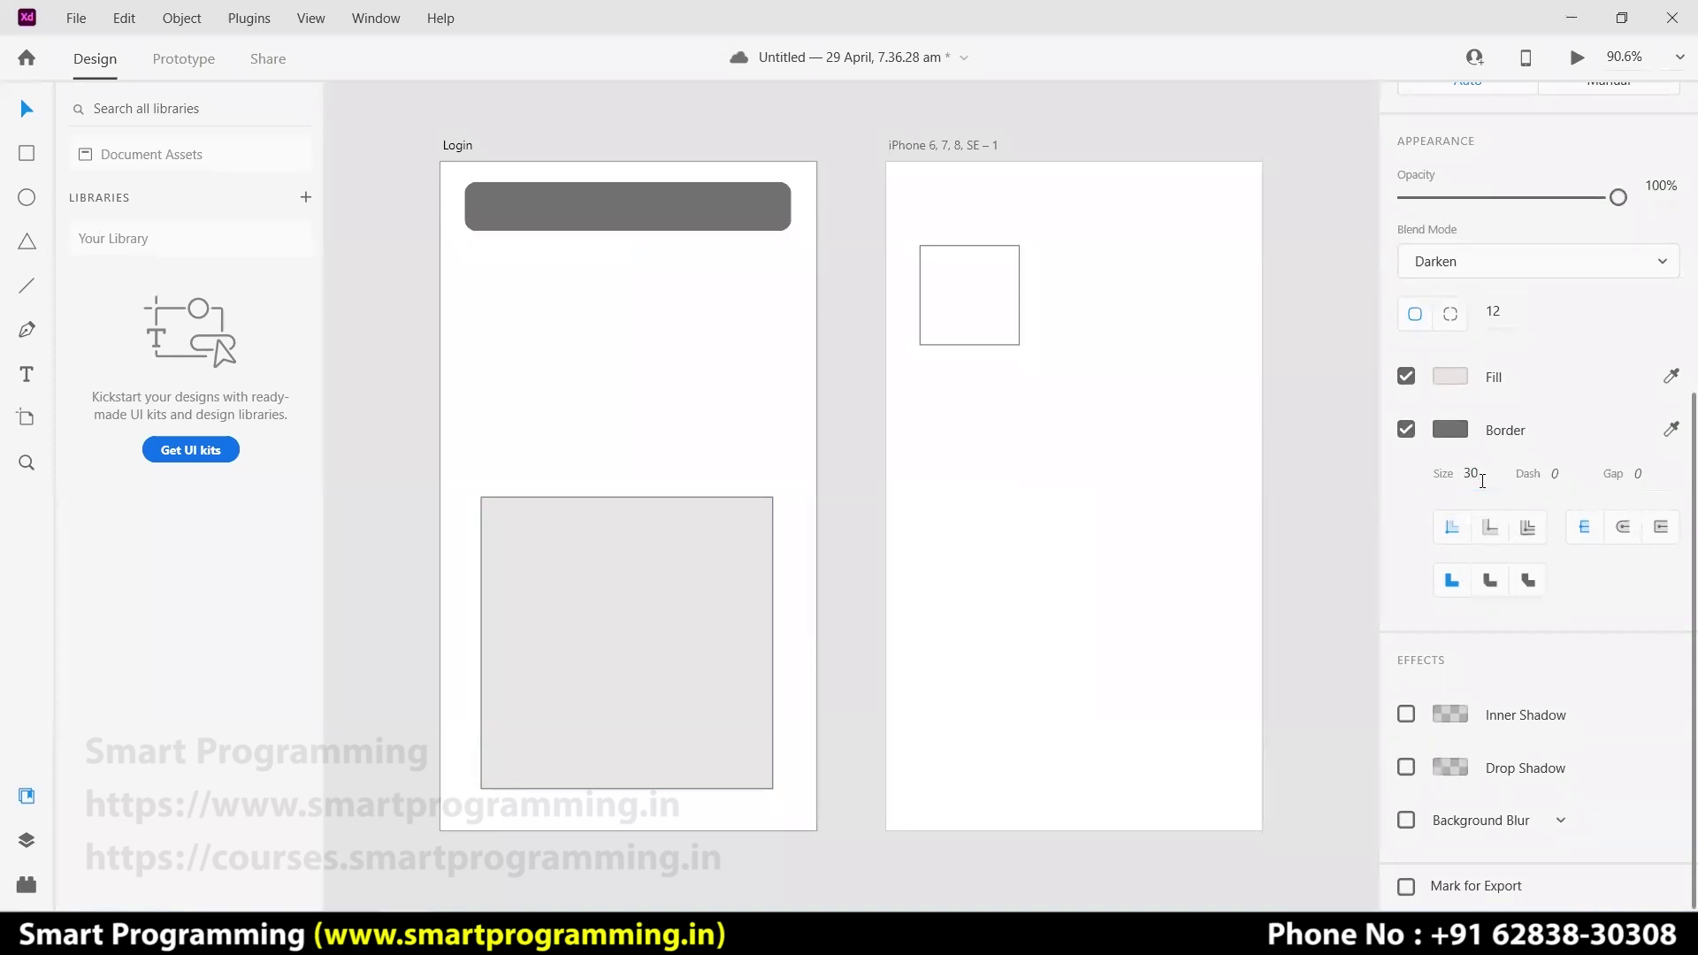
- Set the upper Login rectangle's border size to 5 and reselect the rectangle
{"action": "double_click", "coordinate": [1486, 479]}
{"action": "key", "text": "BackSpace"}
{"action": "type", "text": "5"}
{"action": "key", "text": "Return"}
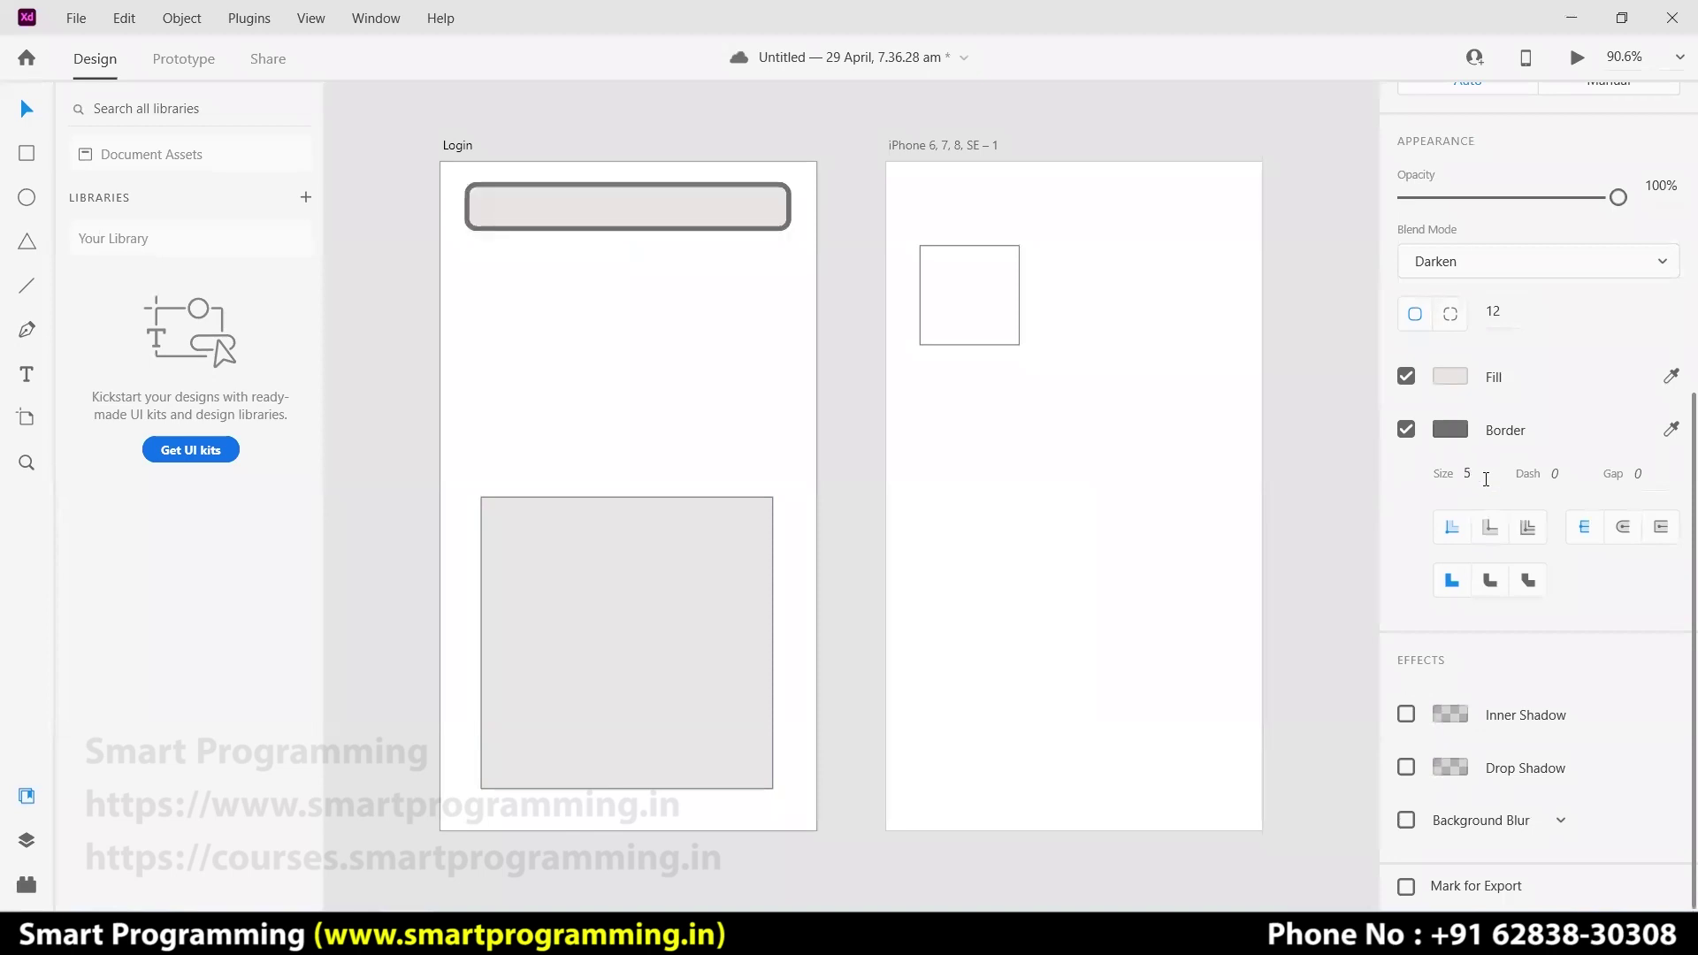
{"action": "left_click", "coordinate": [740, 246]}
{"action": "left_click", "coordinate": [731, 226]}
{"action": "scroll", "coordinate": [1455, 593], "scroll_direction": "down", "scroll_amount": 7}
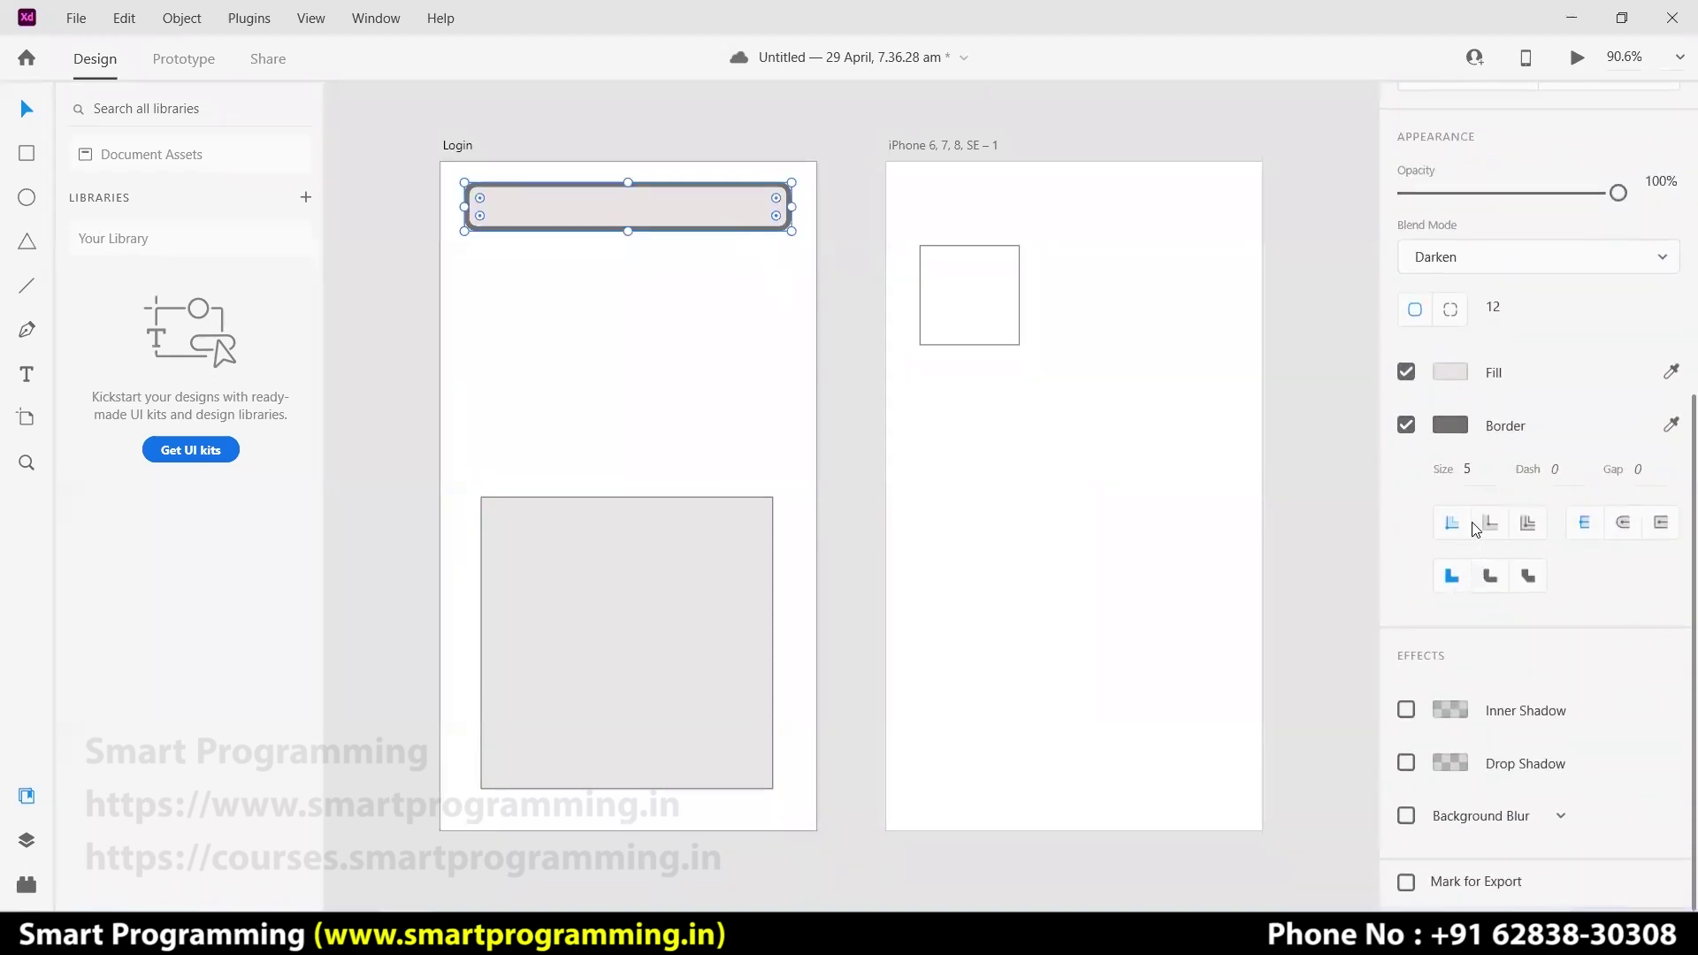
- Try other stroke alignments and joins on the Login bar's border, finishing with inner stroke, projecting cap and miter join
{"action": "left_click", "coordinate": [1557, 470]}
{"action": "left_click", "coordinate": [1525, 529]}
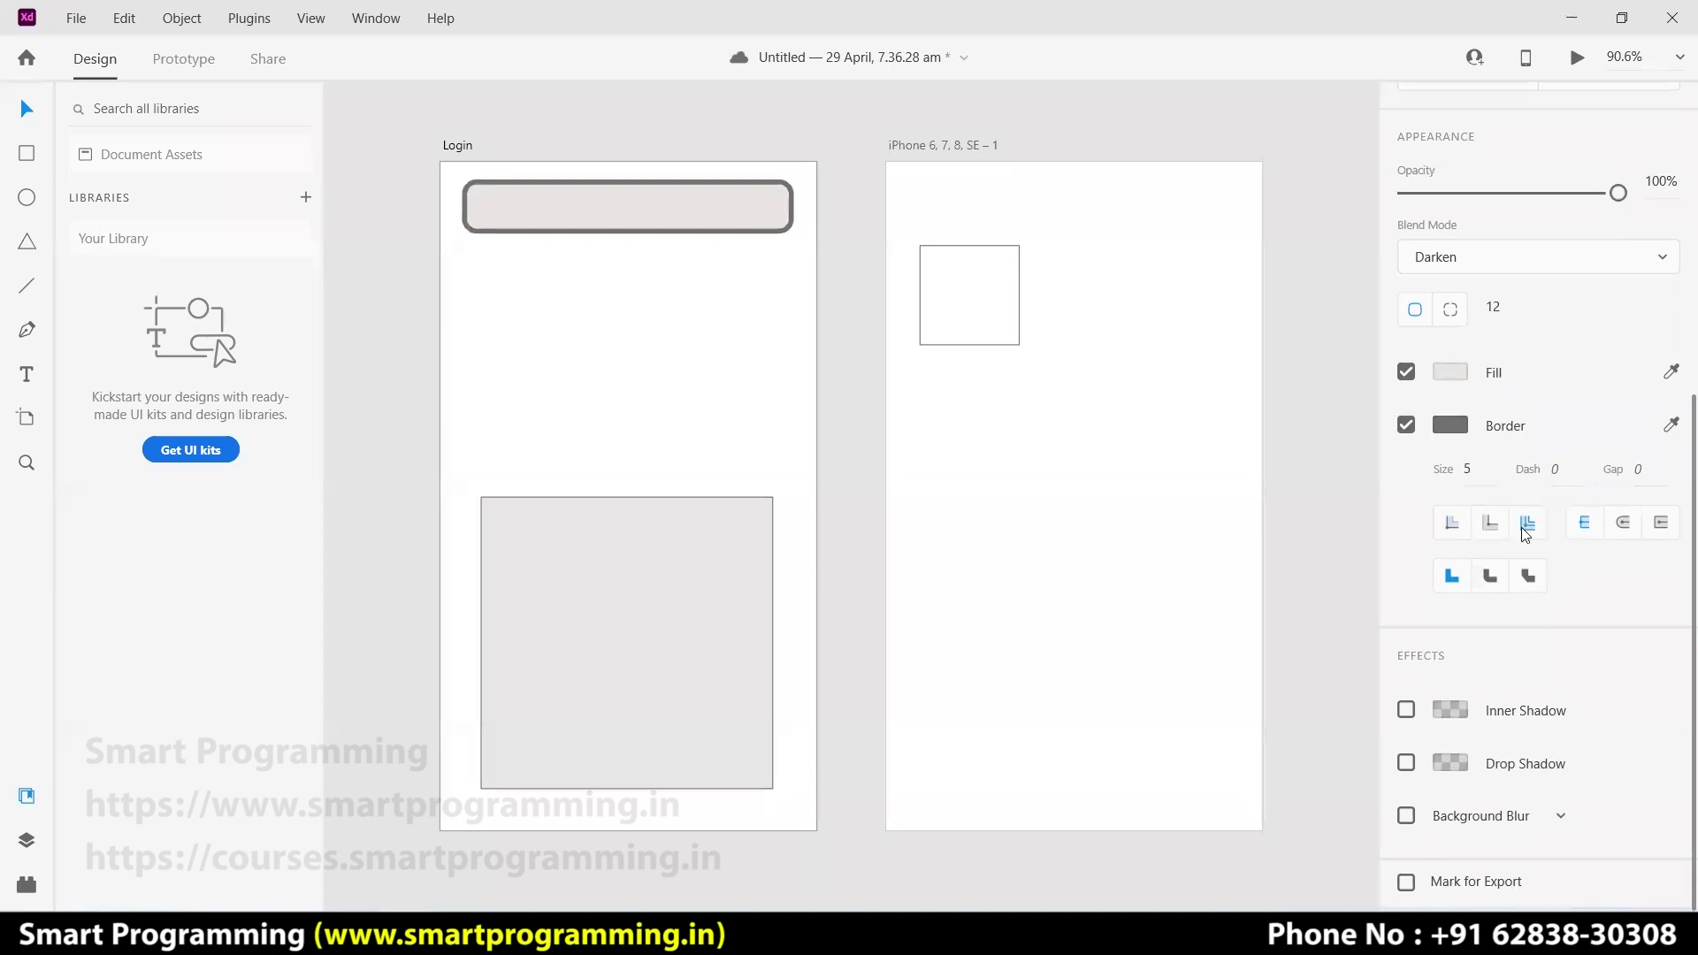
{"action": "left_click", "coordinate": [1490, 525]}
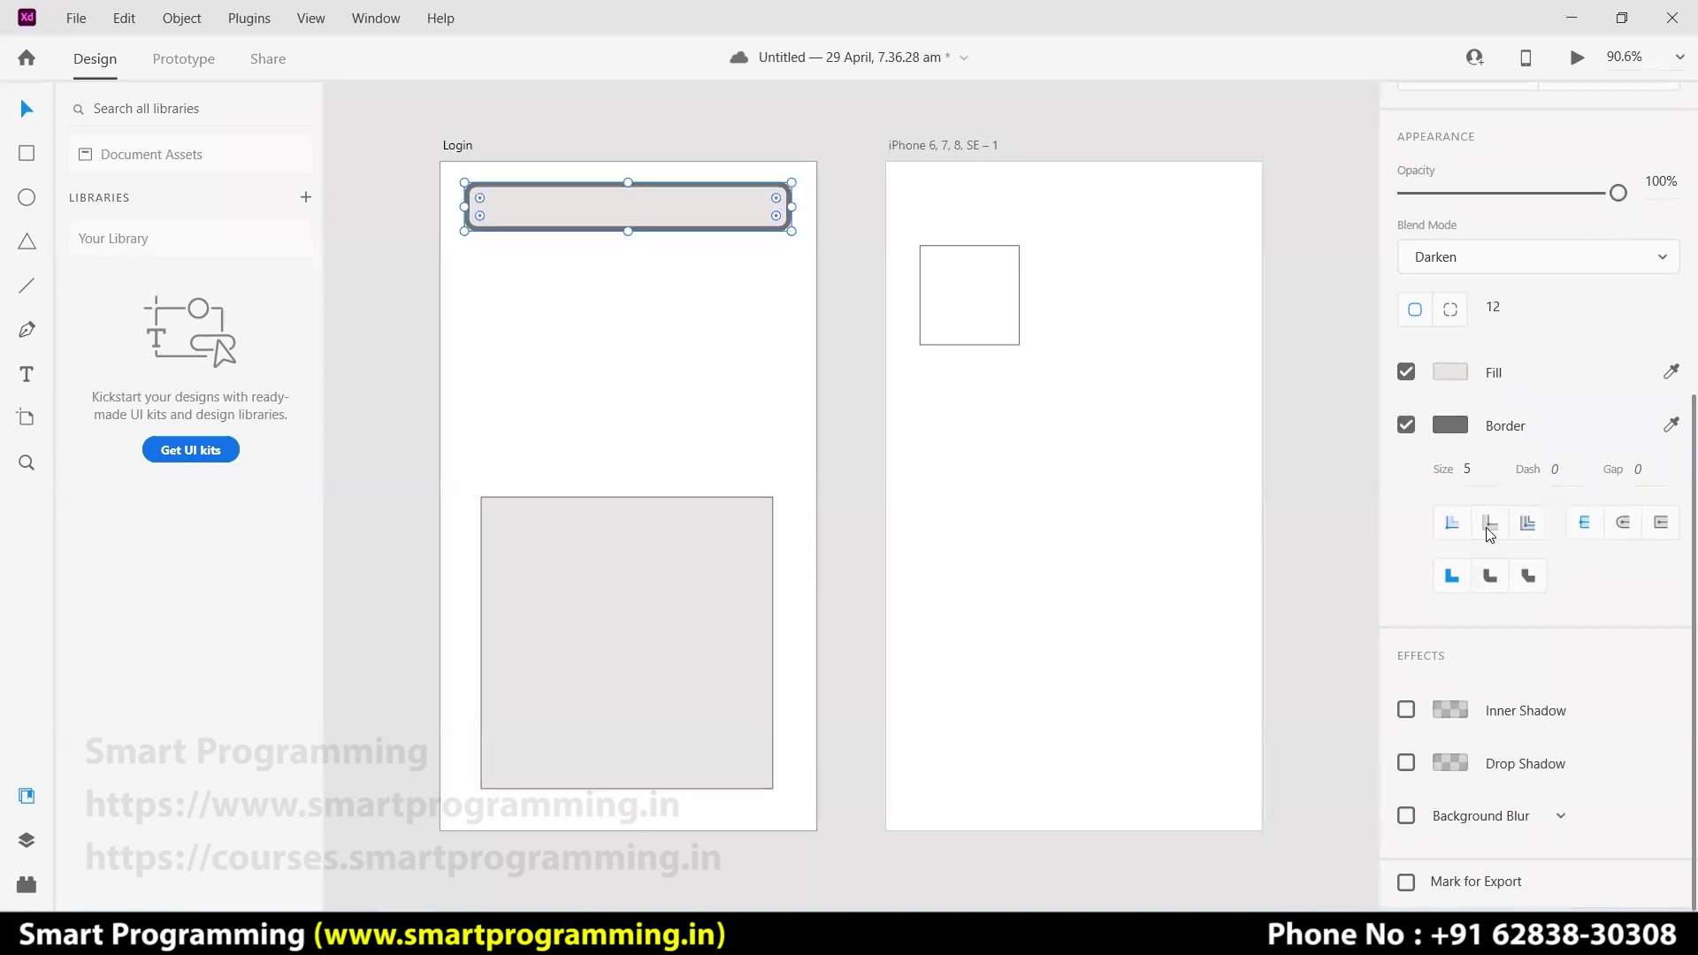
{"action": "left_click", "coordinate": [1497, 582]}
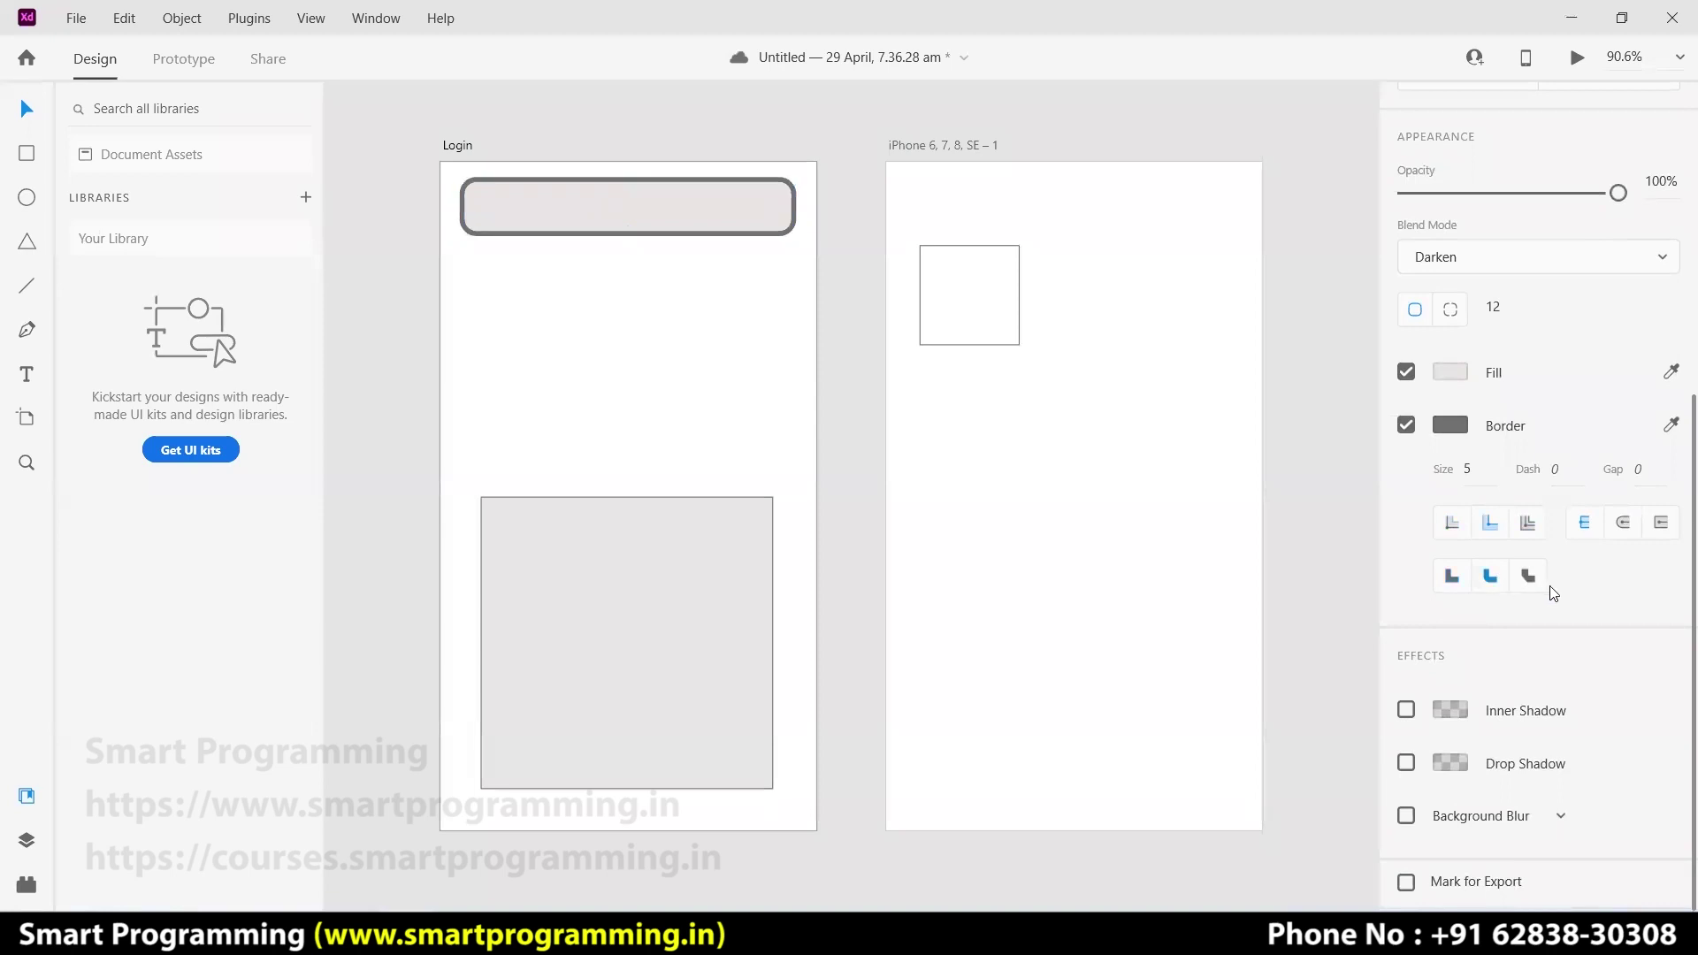
{"action": "left_click", "coordinate": [1535, 584]}
{"action": "left_click", "coordinate": [1495, 579]}
{"action": "left_click", "coordinate": [1452, 577]}
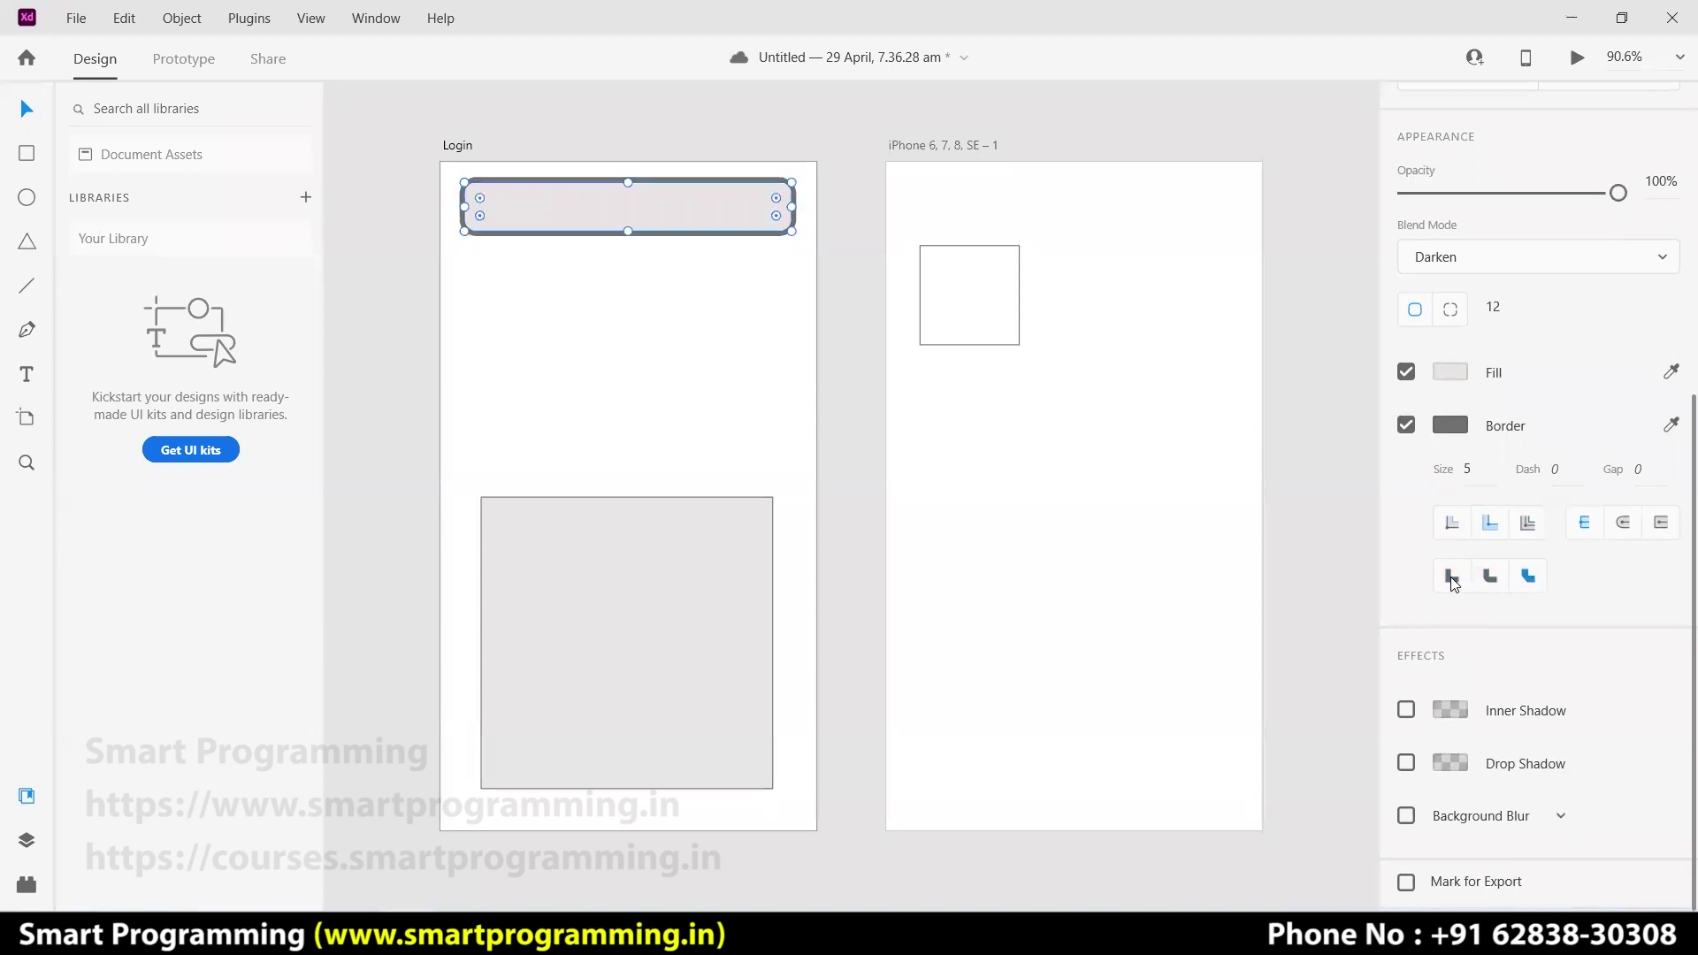
{"action": "left_click", "coordinate": [1661, 522]}
{"action": "left_click", "coordinate": [1453, 522]}
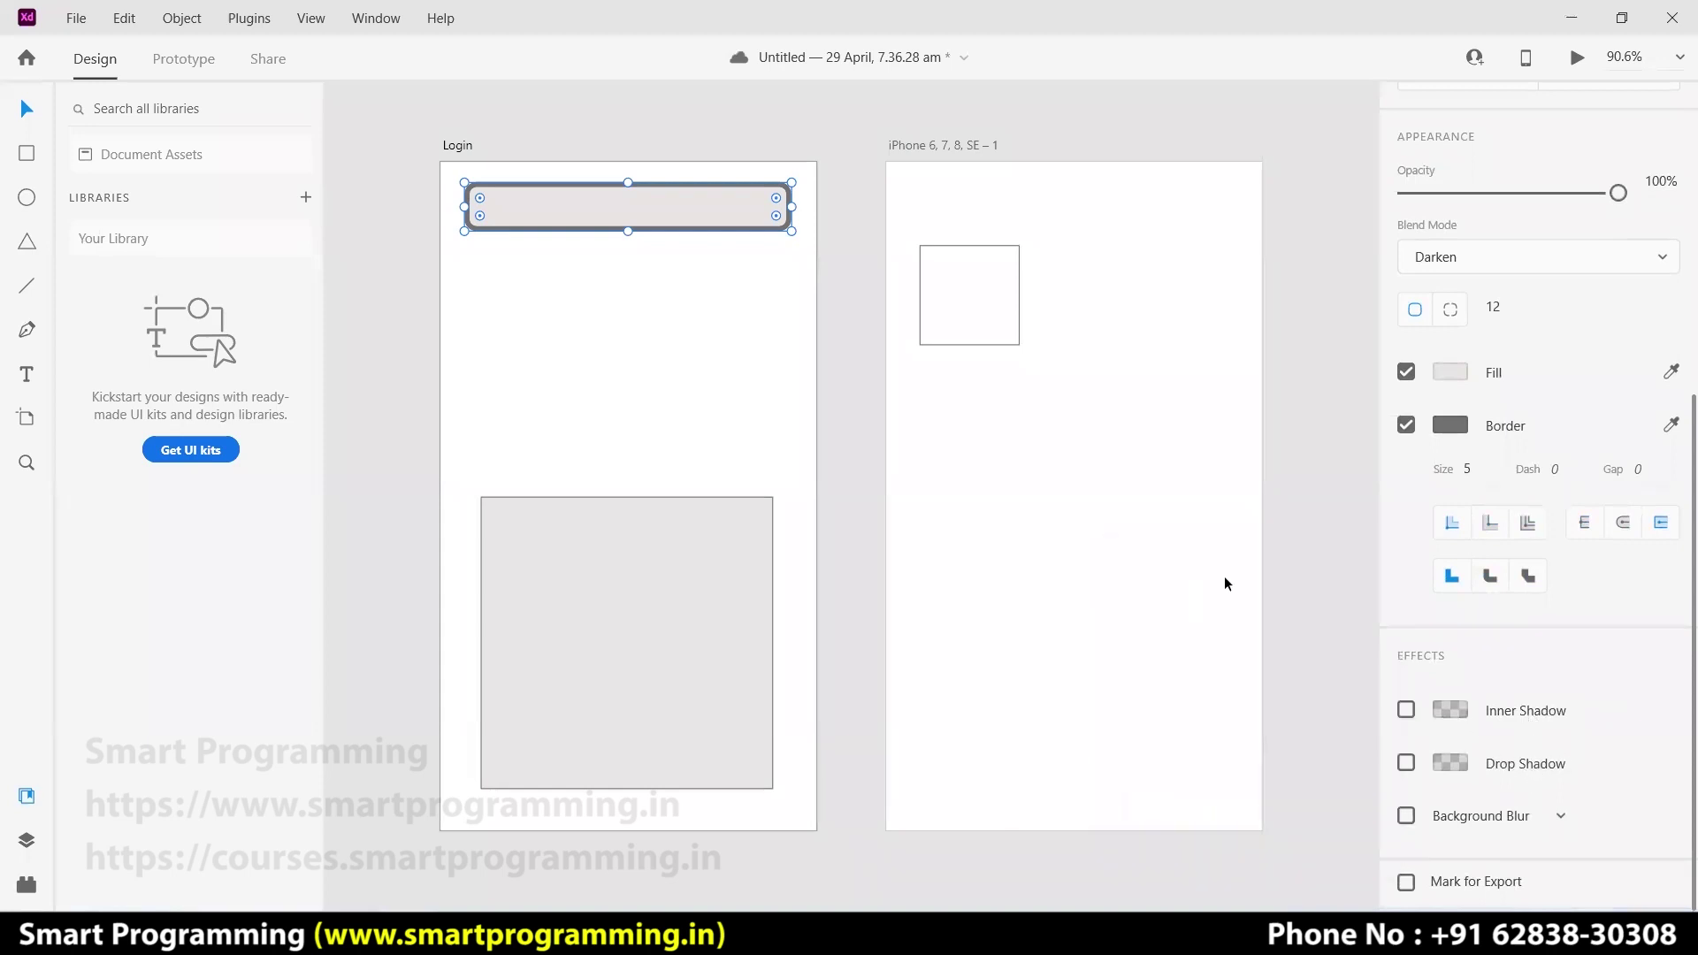
- Resize the square on the iPhone artboard to about 313 by 55 and round its corners to about 16
{"action": "scroll", "coordinate": [717, 402], "scroll_direction": "up", "scroll_amount": 1}
{"action": "scroll", "coordinate": [769, 376], "scroll_direction": "down", "scroll_amount": 1}
{"action": "left_click", "coordinate": [958, 333]}
{"action": "left_click_drag", "start_coordinate": [1017, 319], "coordinate": [1233, 324]}
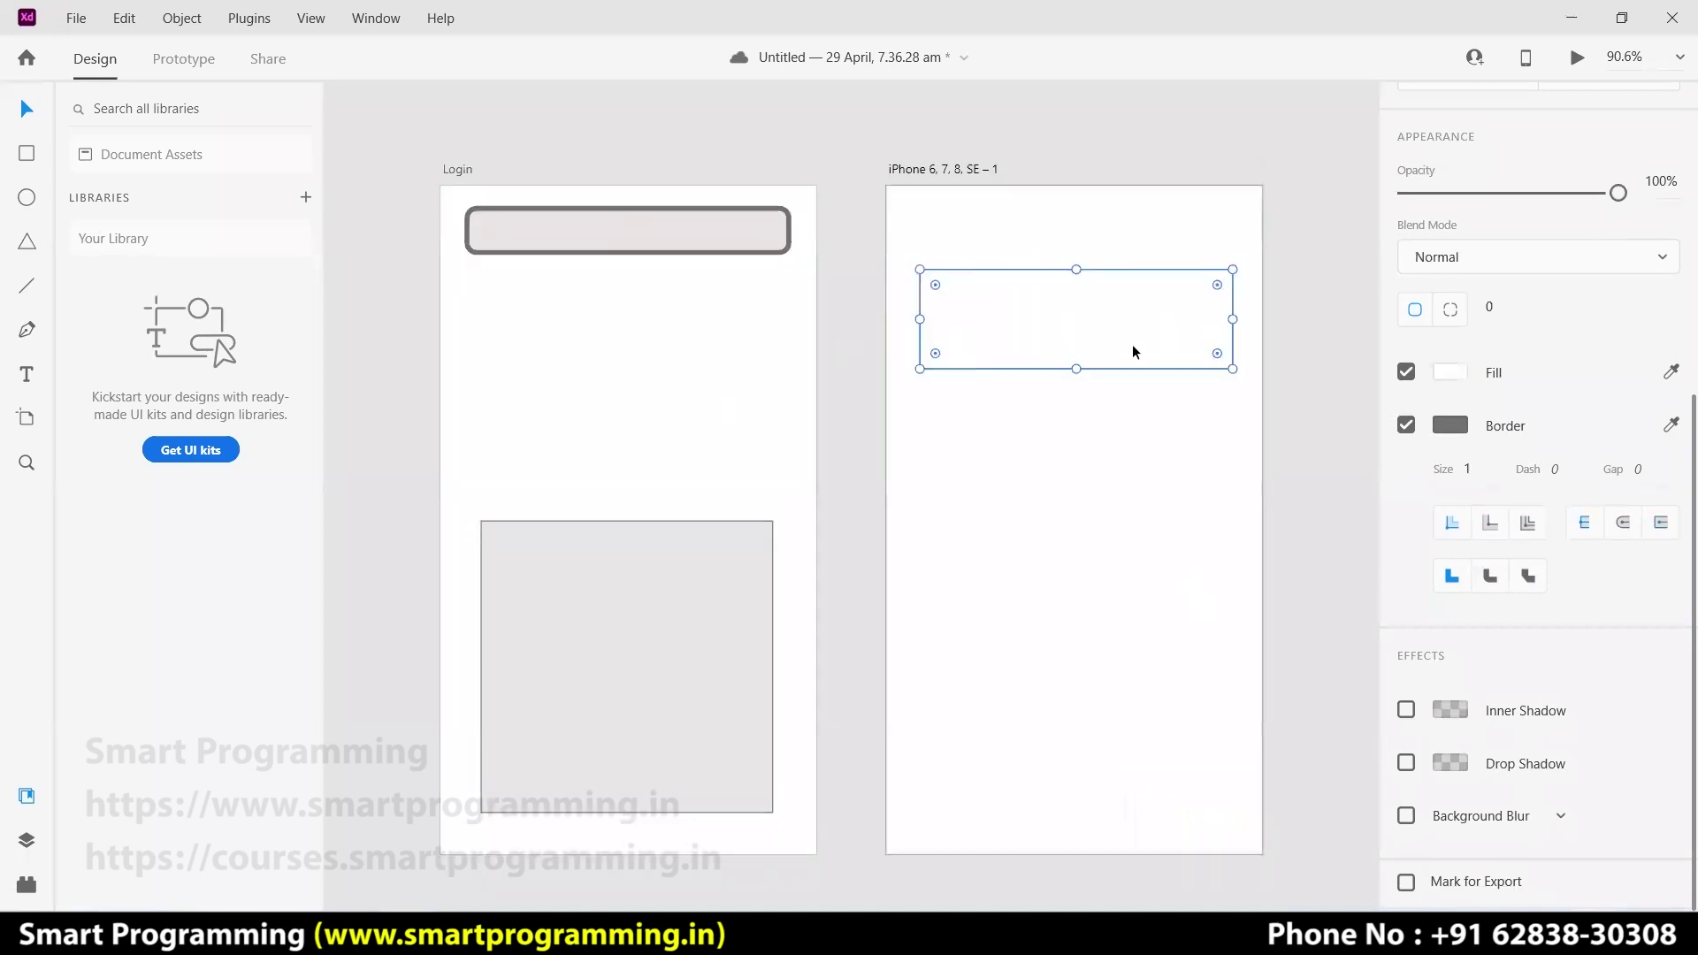
{"action": "left_click_drag", "start_coordinate": [1074, 368], "coordinate": [1074, 323]}
{"action": "left_click_drag", "start_coordinate": [1217, 284], "coordinate": [1218, 291]}
{"action": "left_click", "coordinate": [1225, 428]}
- Turn on the inner shadow effect for the rounded rectangle on the iPhone artboard
{"action": "left_click", "coordinate": [1115, 300]}
{"action": "scroll", "coordinate": [1633, 584], "scroll_direction": "down", "scroll_amount": 1}
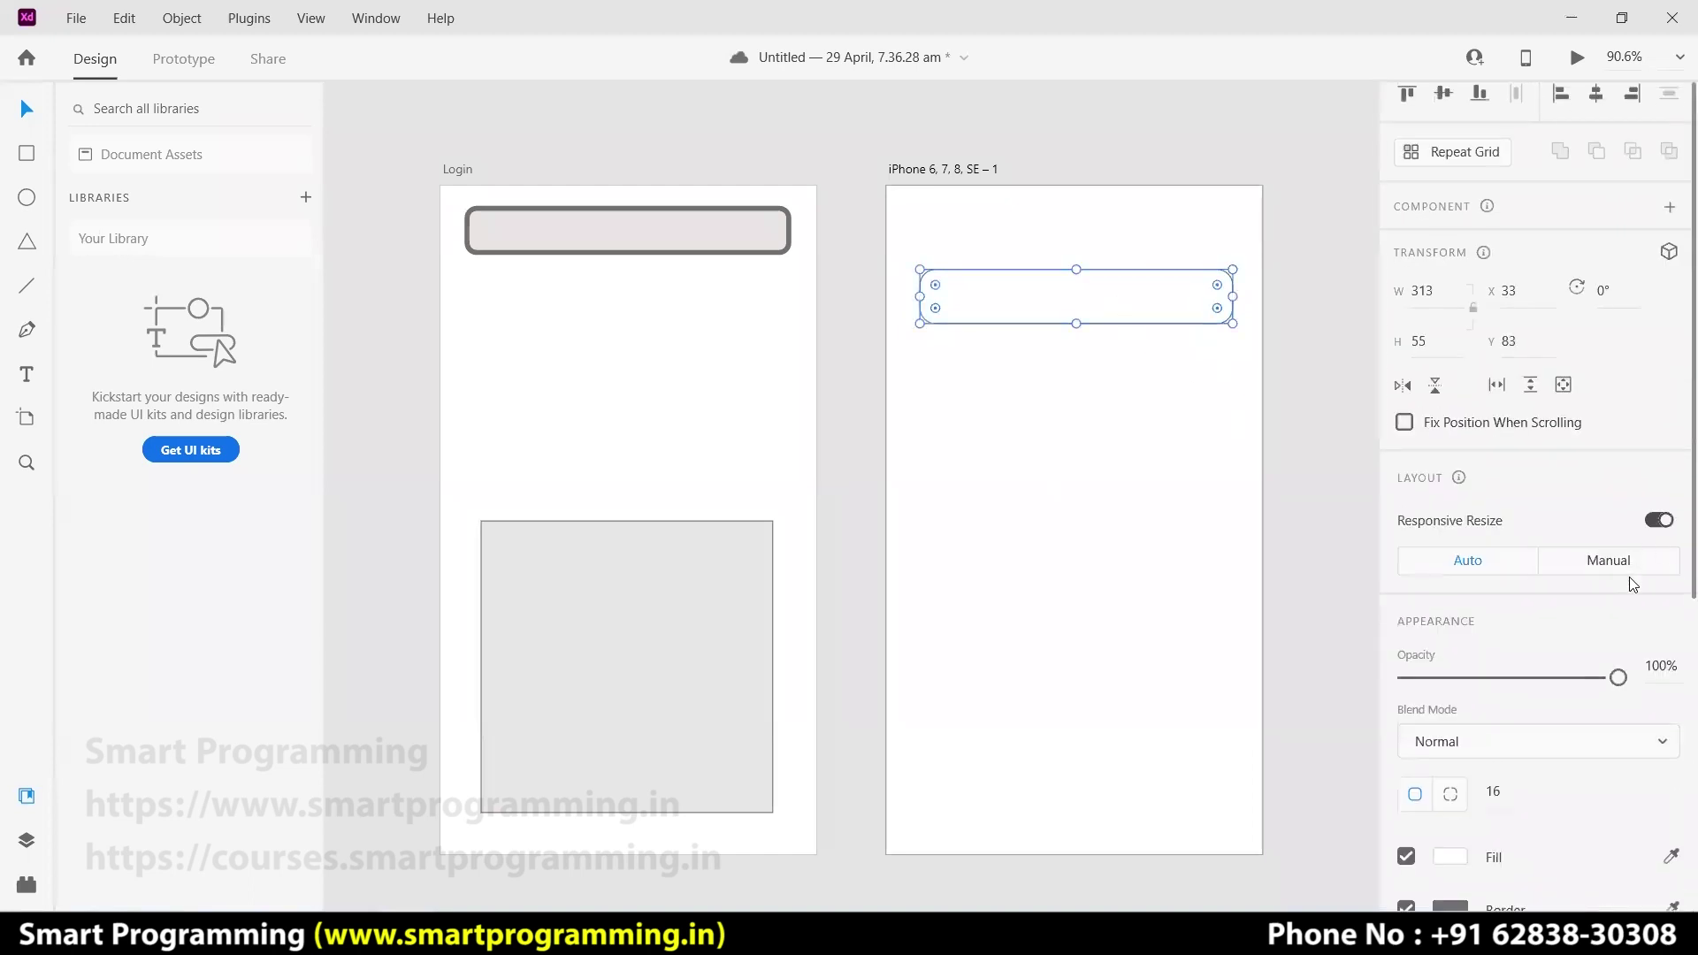
{"action": "scroll", "coordinate": [1633, 585], "scroll_direction": "down", "scroll_amount": 5}
{"action": "left_click", "coordinate": [1407, 711]}
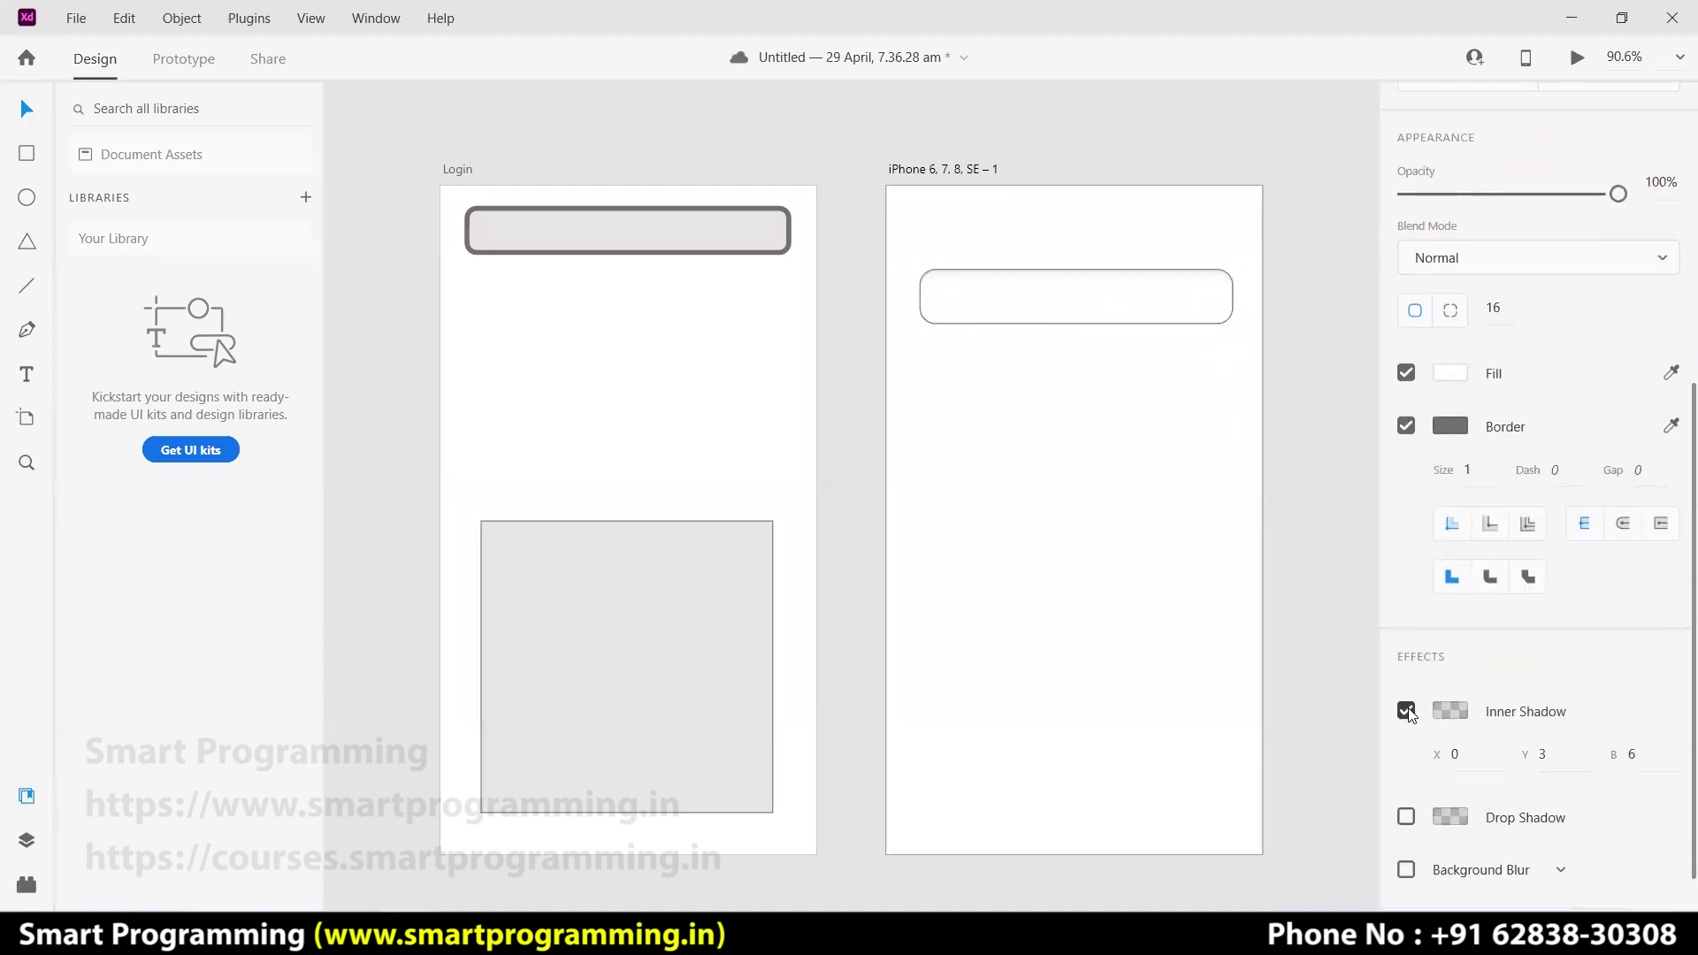
{"action": "left_click", "coordinate": [1340, 413]}
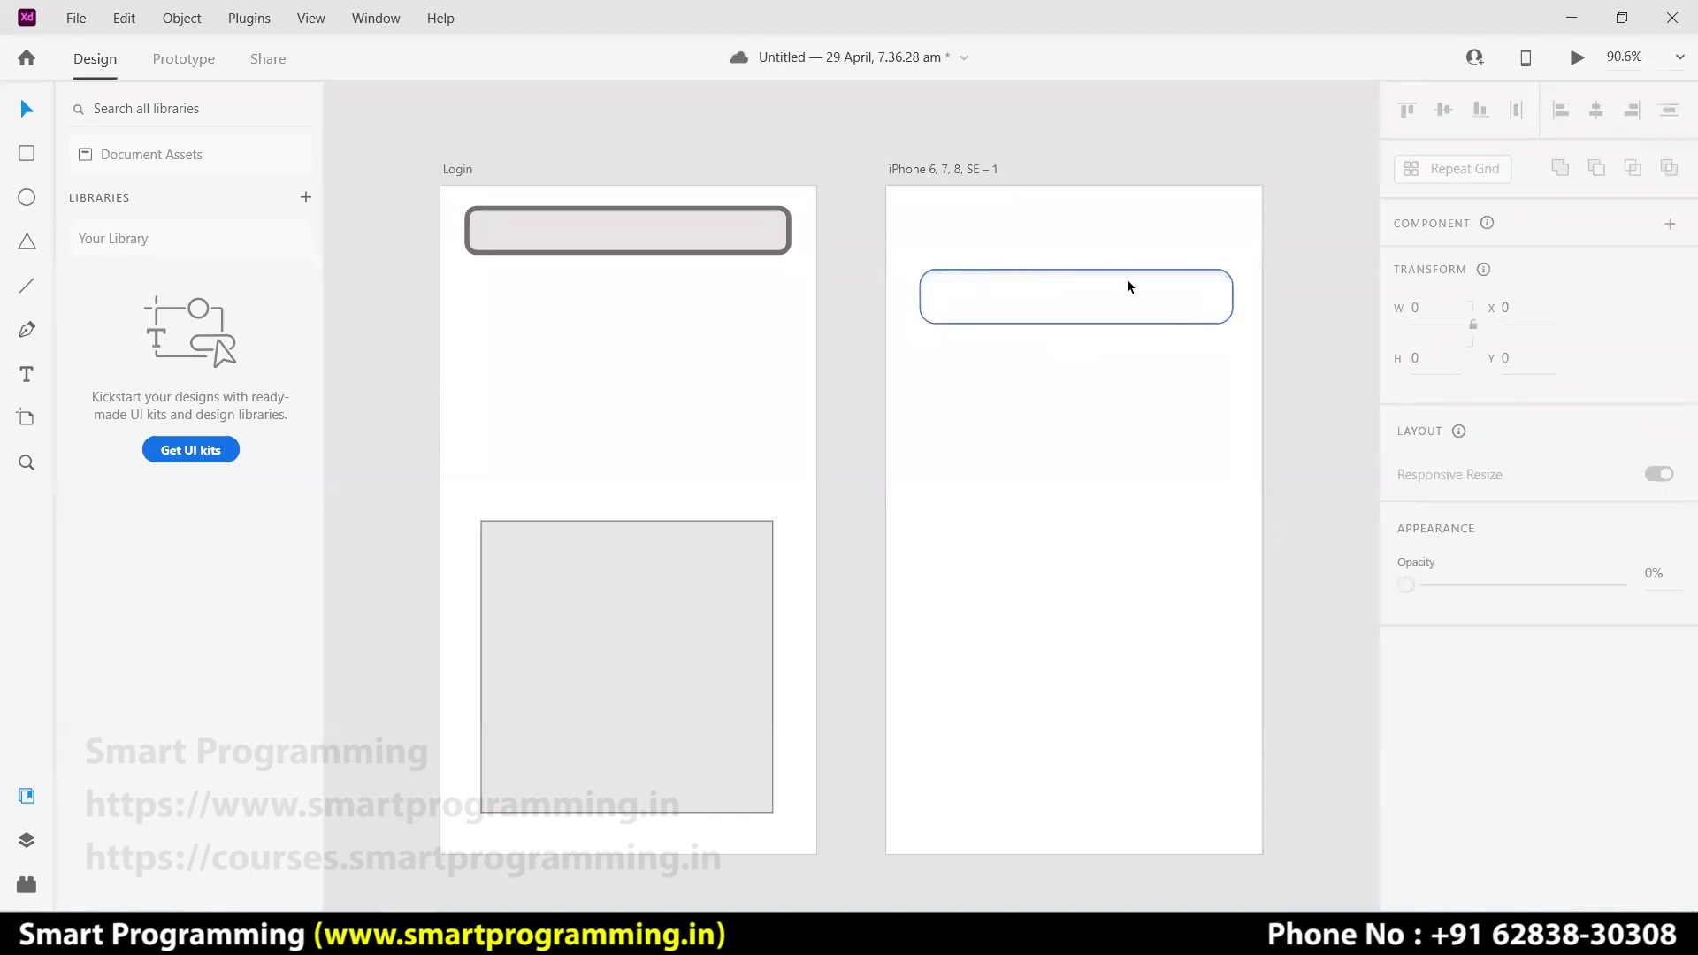
{"action": "left_click", "coordinate": [26, 462]}
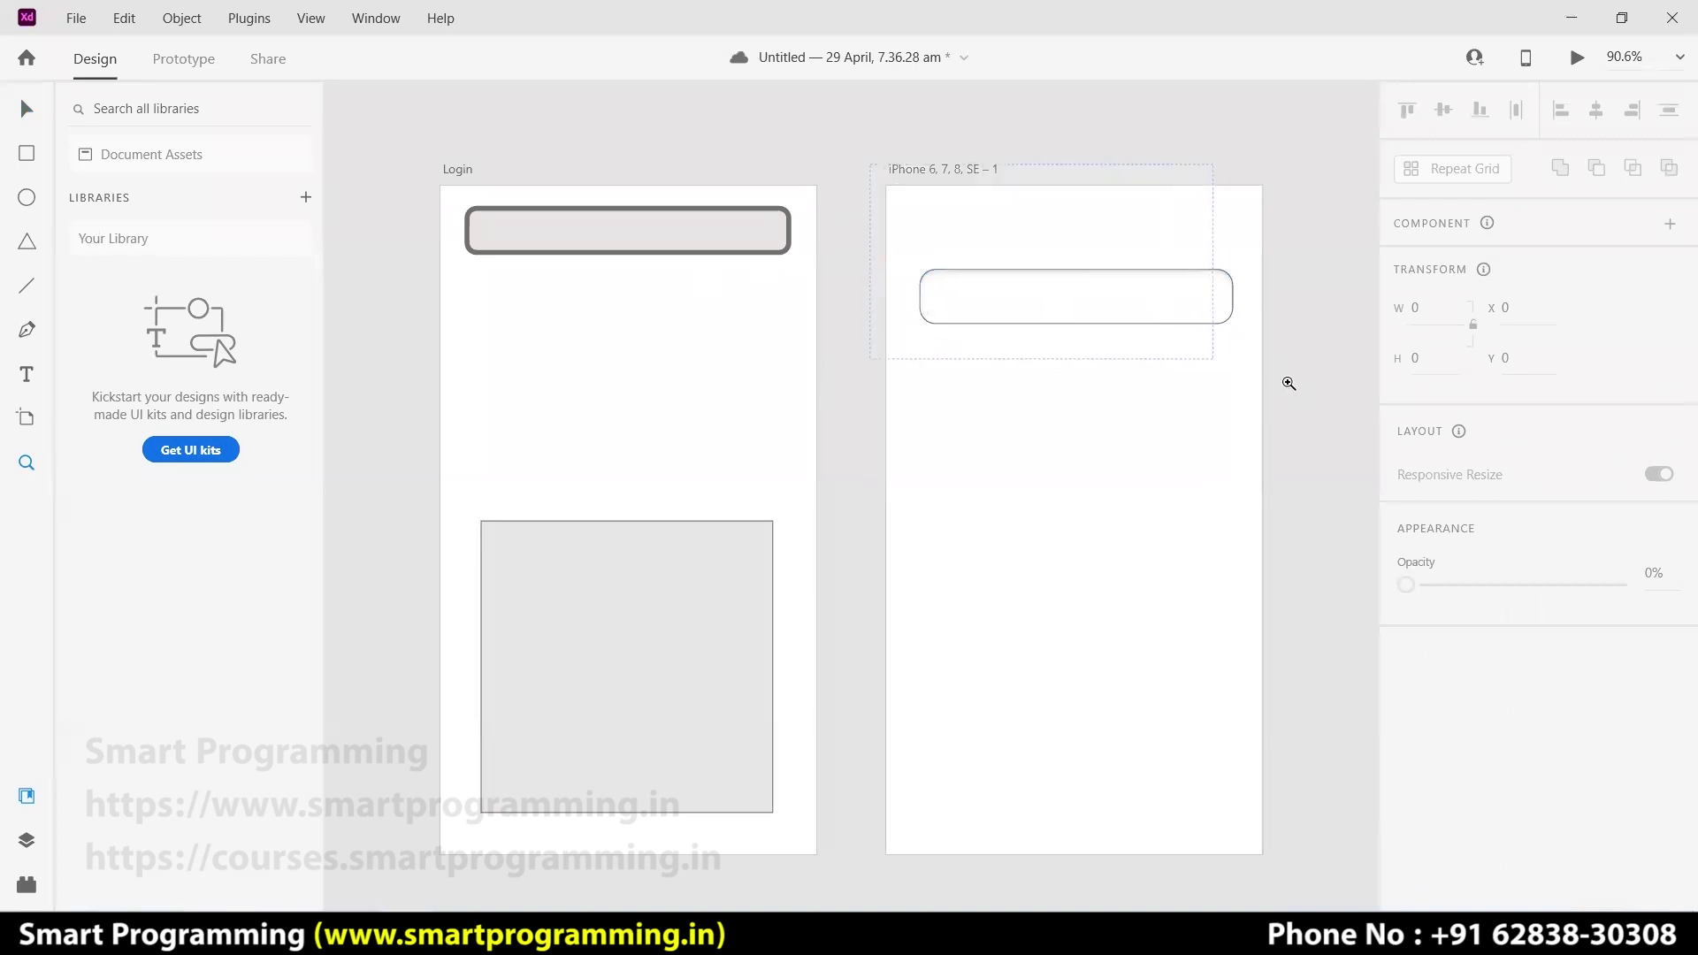
{"action": "left_click", "coordinate": [1296, 386]}
{"action": "scroll", "coordinate": [902, 522], "scroll_direction": "down", "scroll_amount": 3}
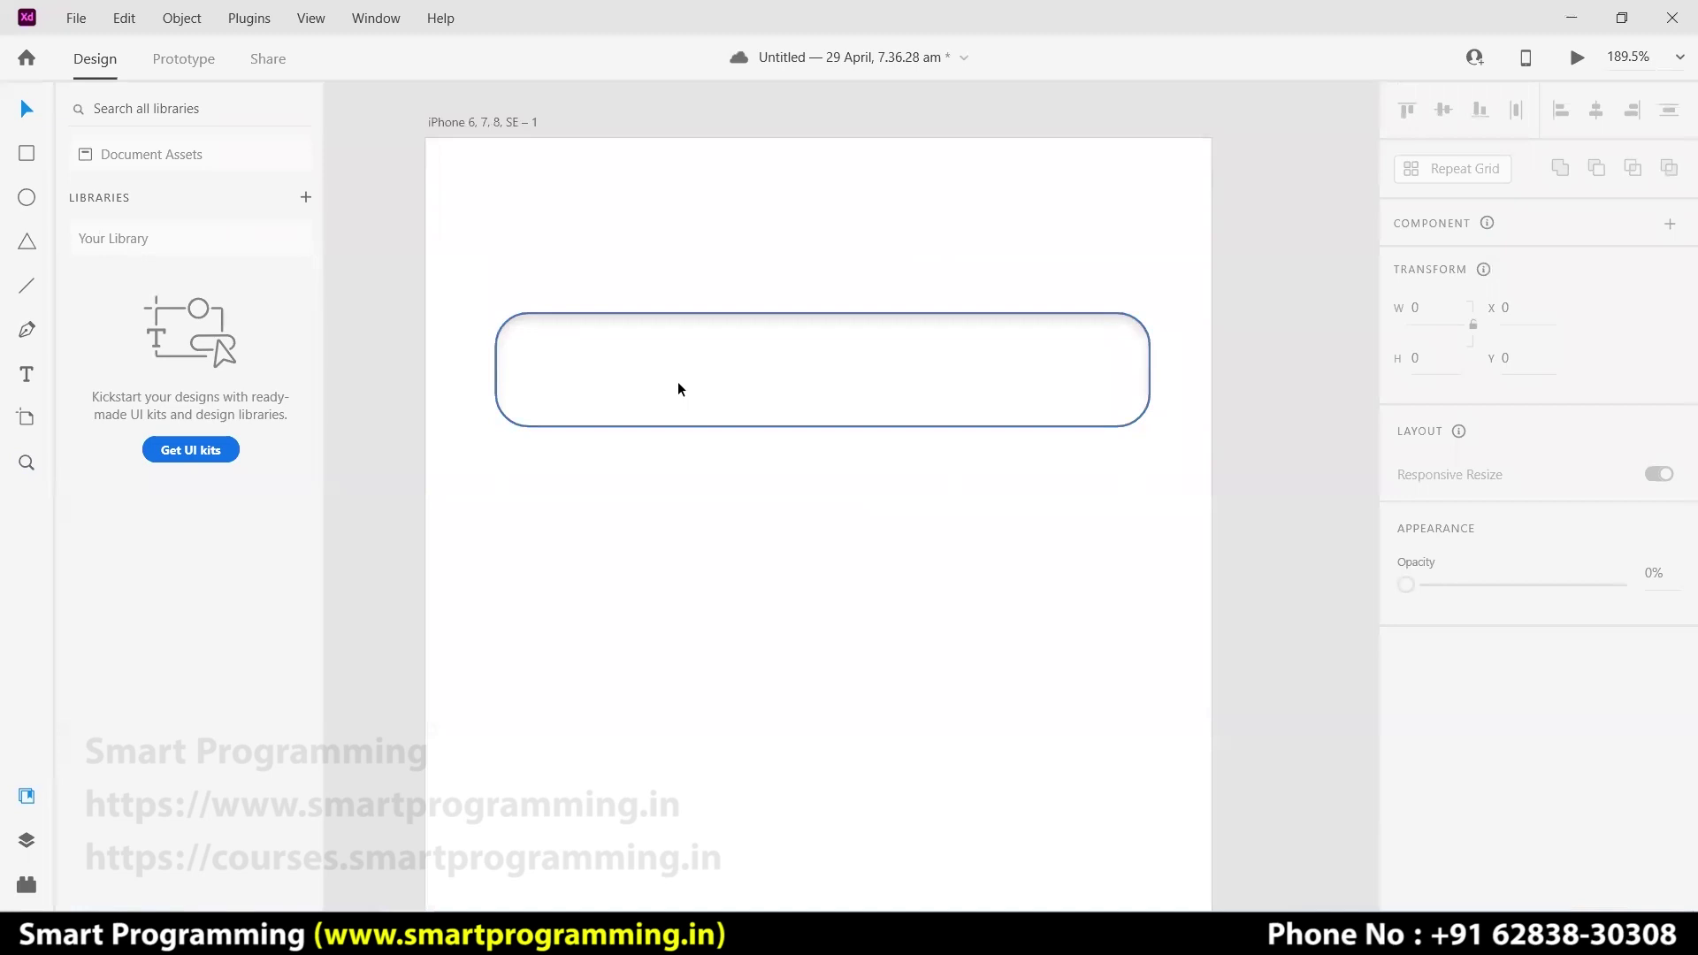
- Try an X offset of 10 and then 4 for the rounded rectangle's inner shadow
{"action": "left_click", "coordinate": [939, 402]}
{"action": "scroll", "coordinate": [1538, 564], "scroll_direction": "down", "scroll_amount": 5}
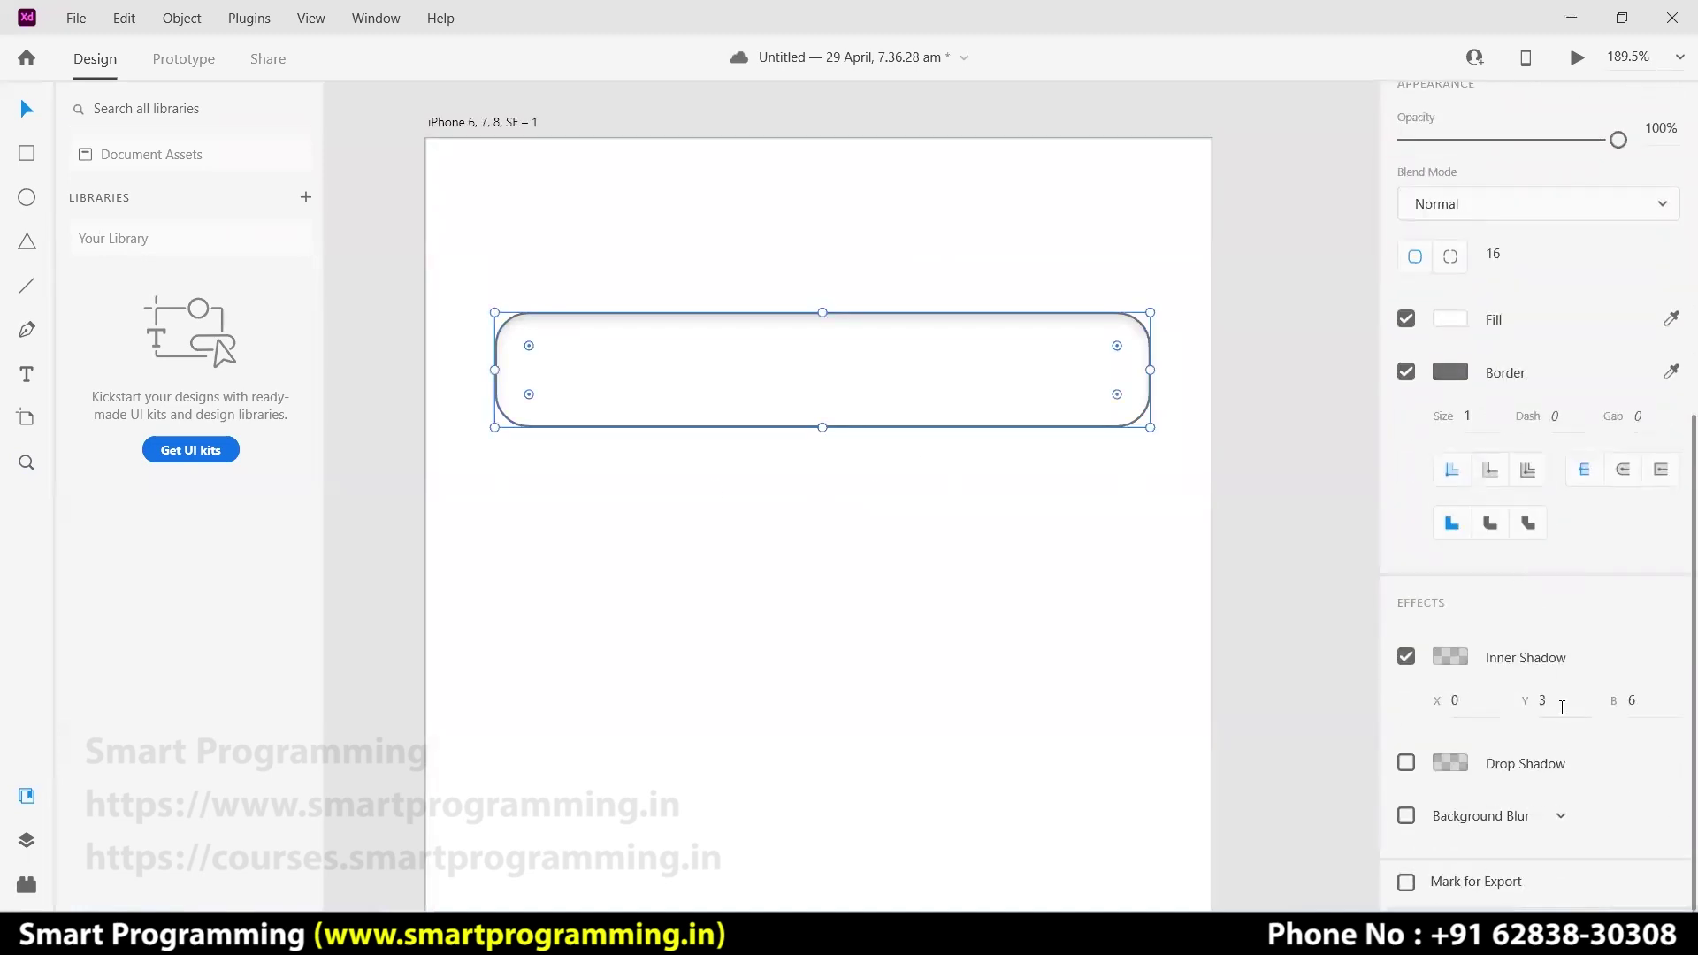
{"action": "left_click", "coordinate": [1442, 700]}
{"action": "type", "text": "10"}
{"action": "key", "text": "Return"}
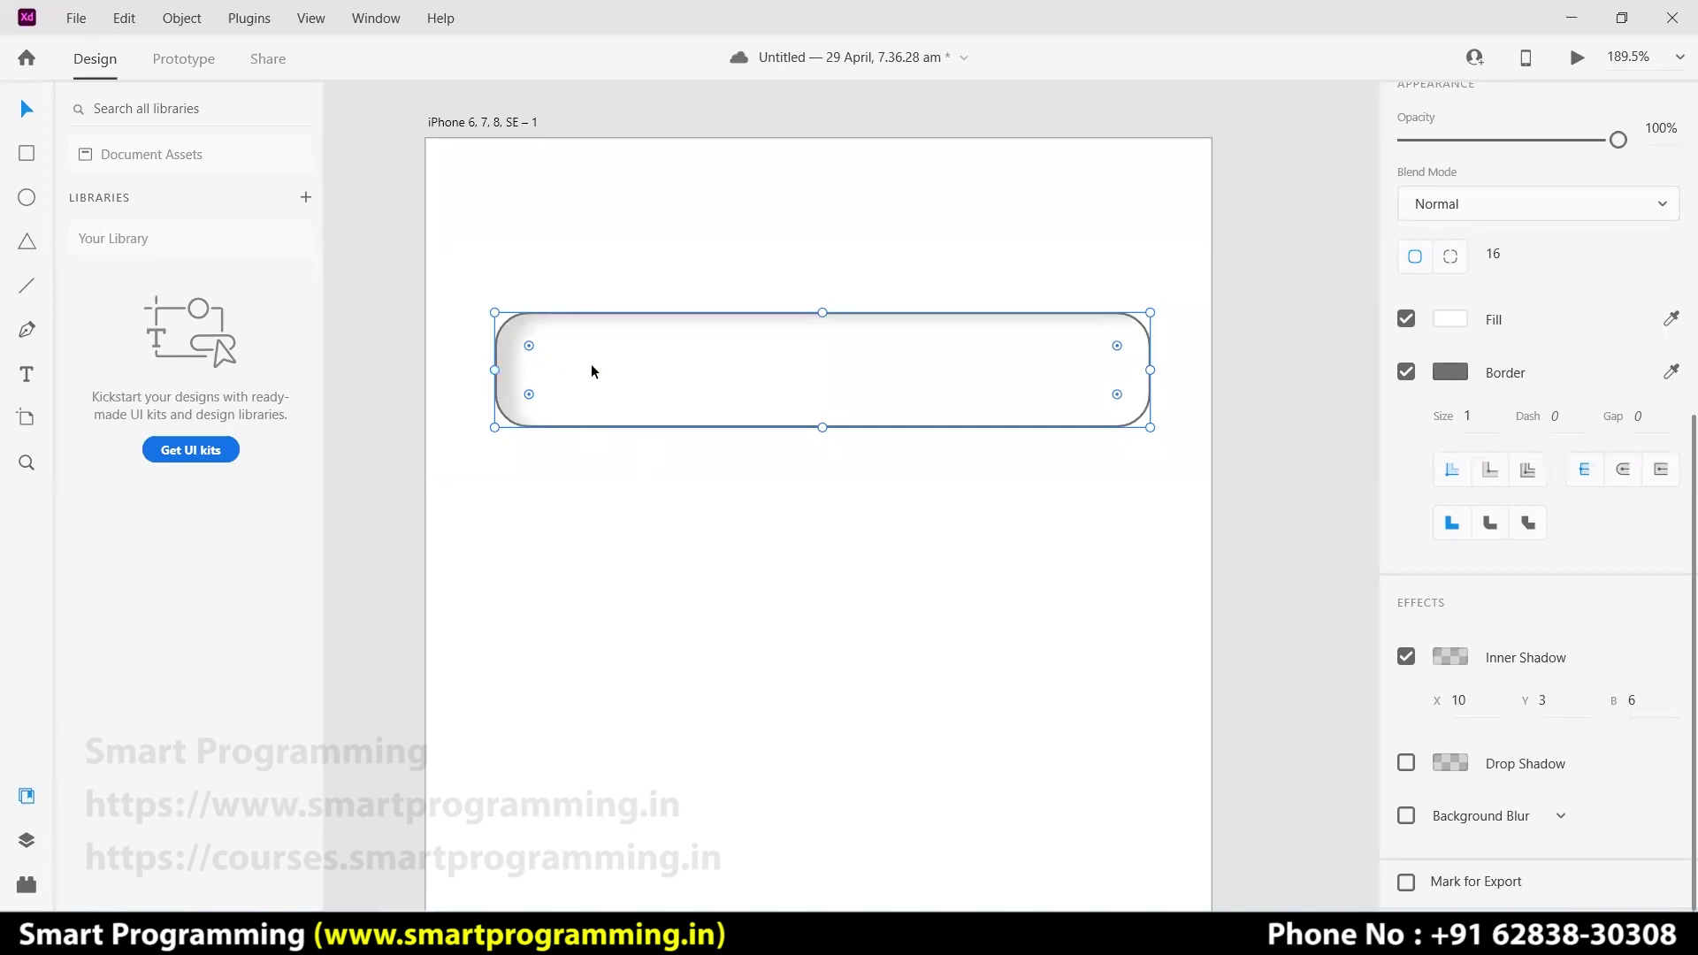
{"action": "left_click", "coordinate": [1439, 703]}
{"action": "type", "text": "4"}
{"action": "key", "text": "Return"}
- Set the inner shadow's X and Y offsets to 2 and its blur to 10
{"action": "left_click", "coordinate": [1479, 708]}
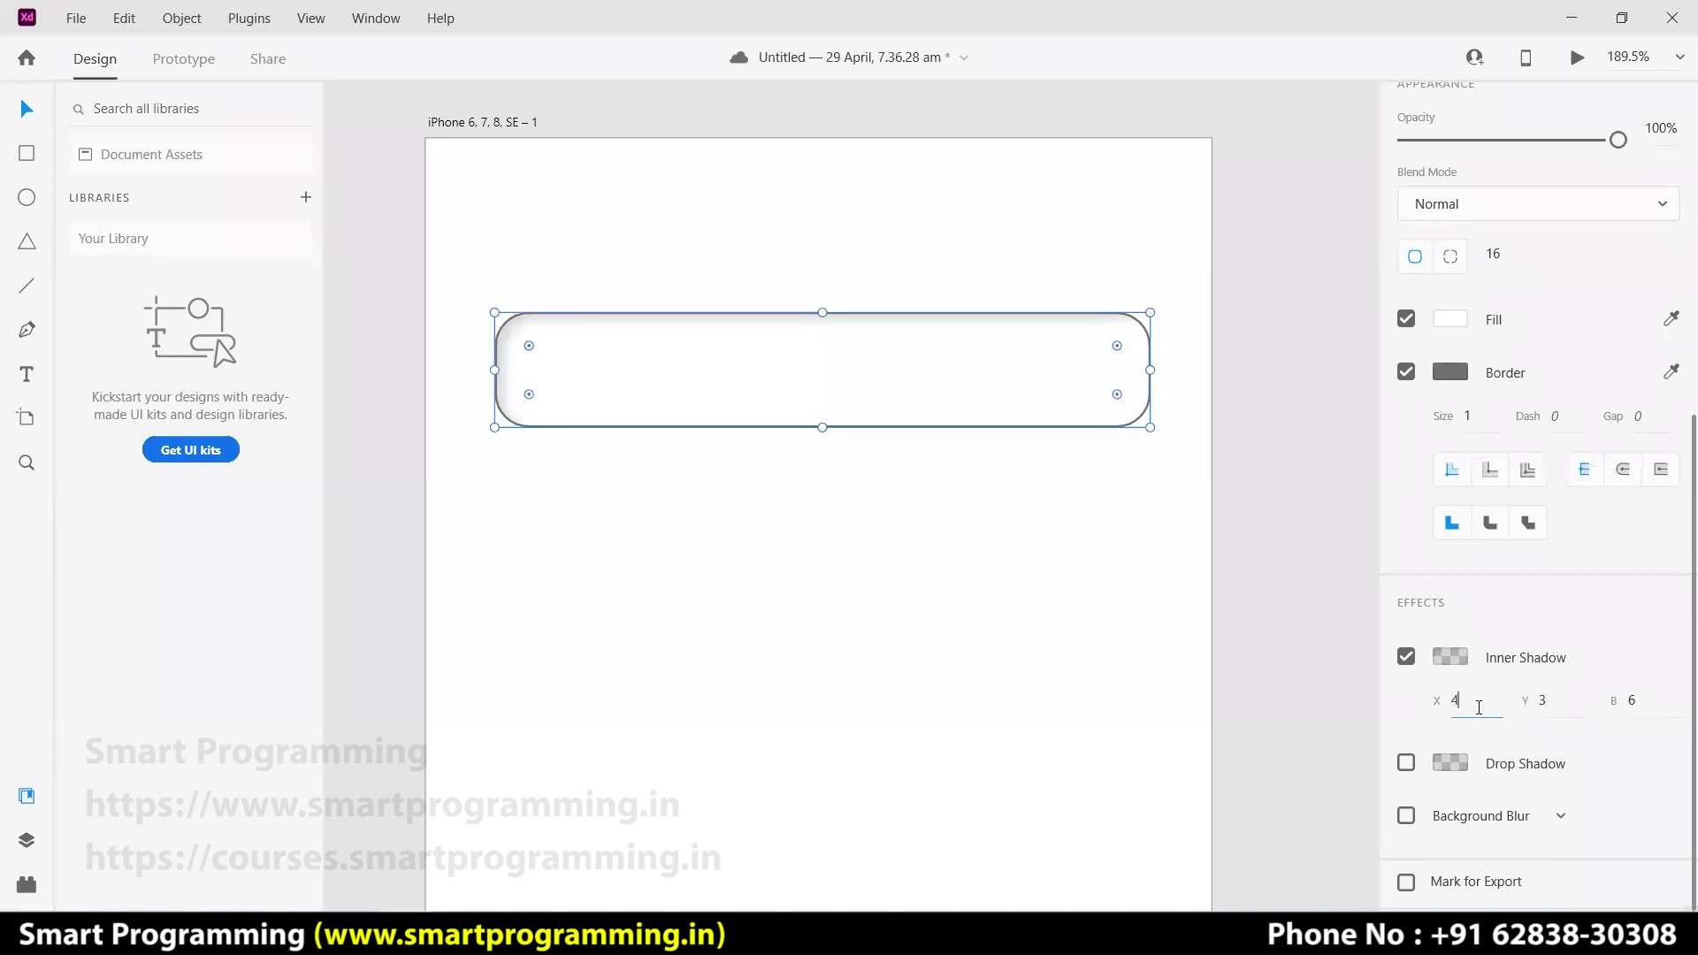
{"action": "type", "text": "2"}
{"action": "key", "text": "Return"}
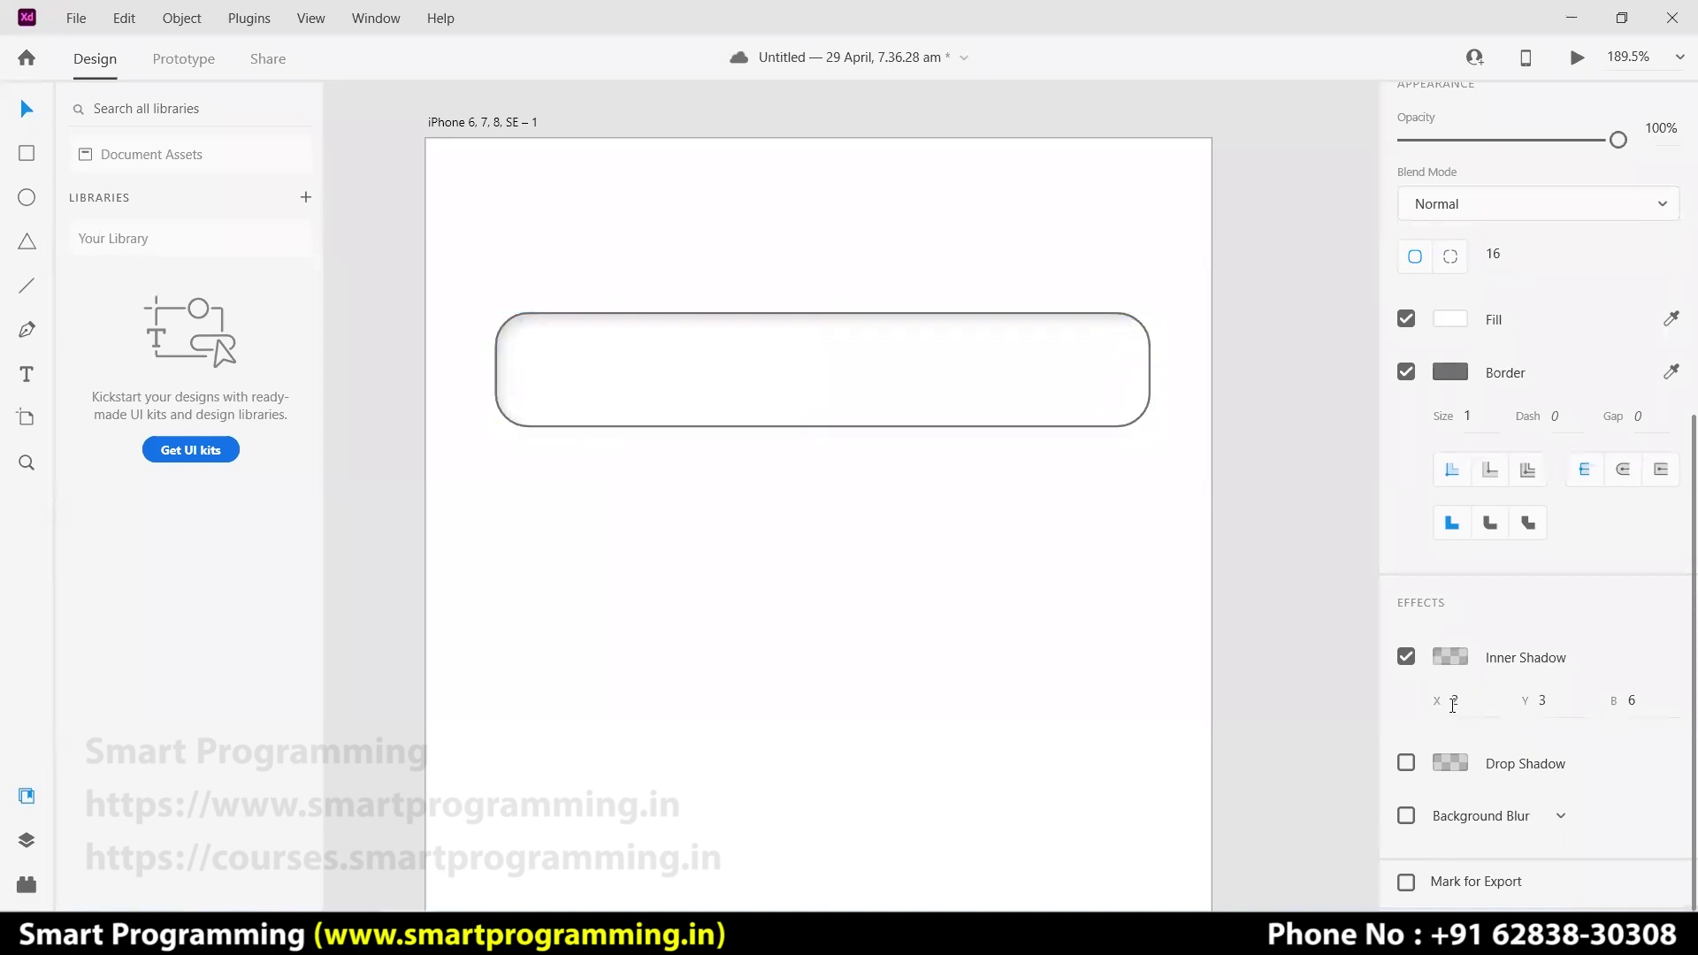
{"action": "left_click", "coordinate": [1557, 701]}
{"action": "type", "text": "2"}
{"action": "key", "text": "Return"}
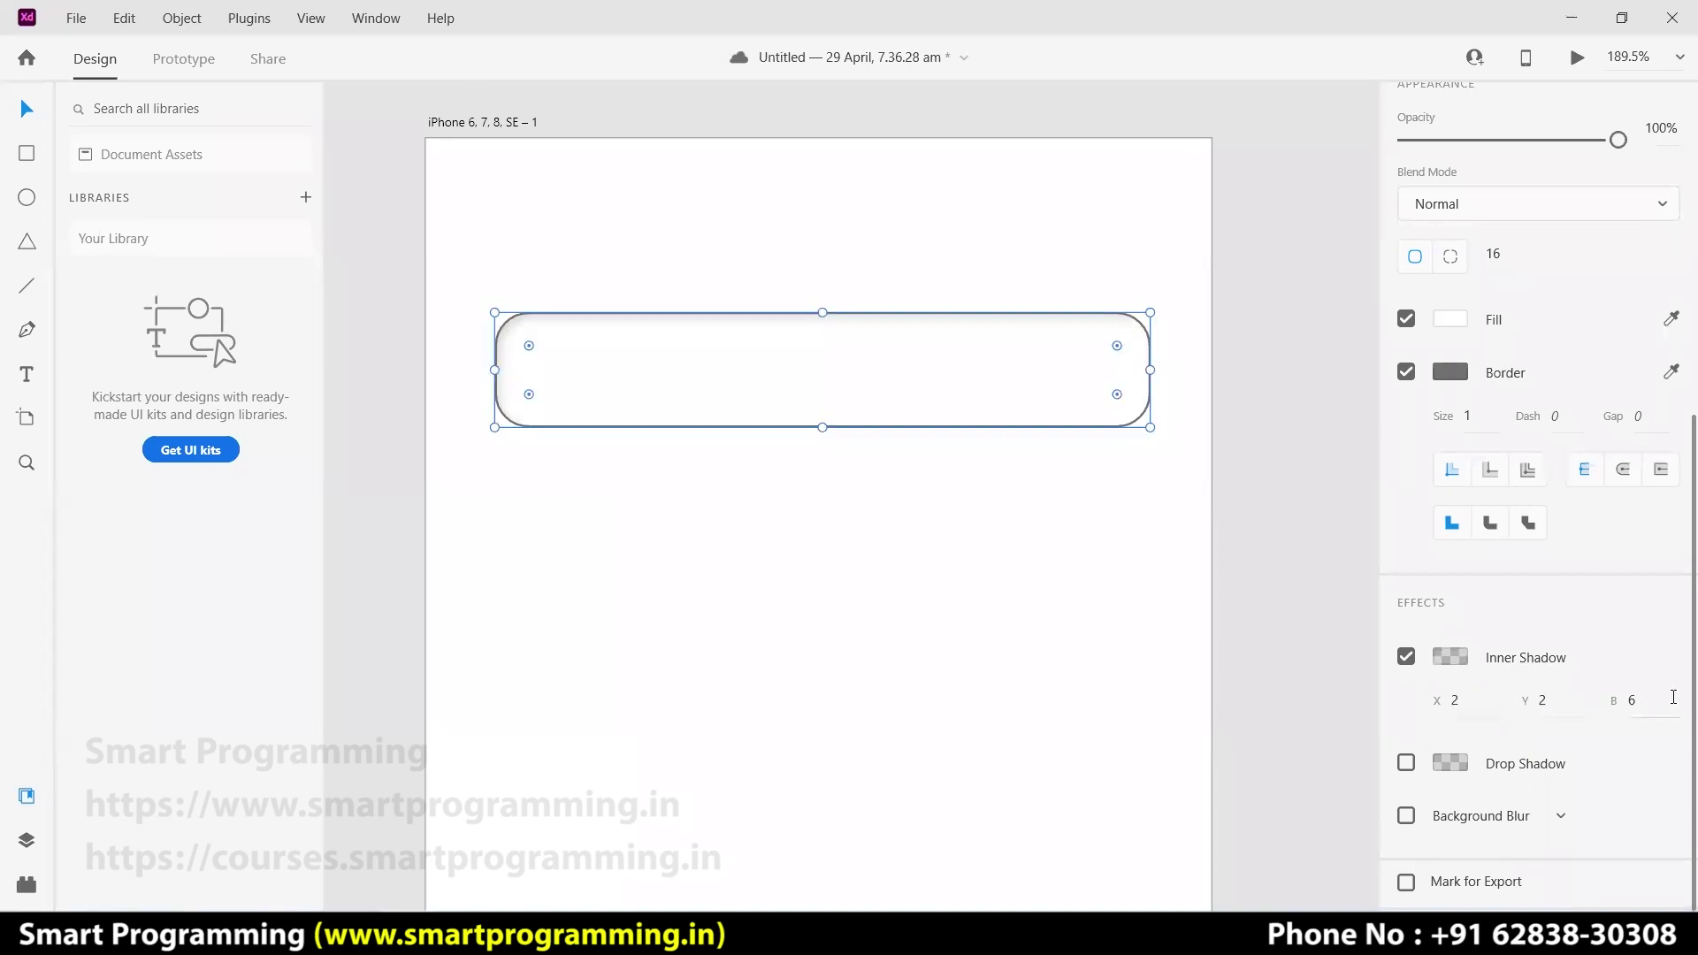
{"action": "left_click", "coordinate": [1651, 702]}
{"action": "type", "text": "10"}
{"action": "left_click", "coordinate": [868, 444]}
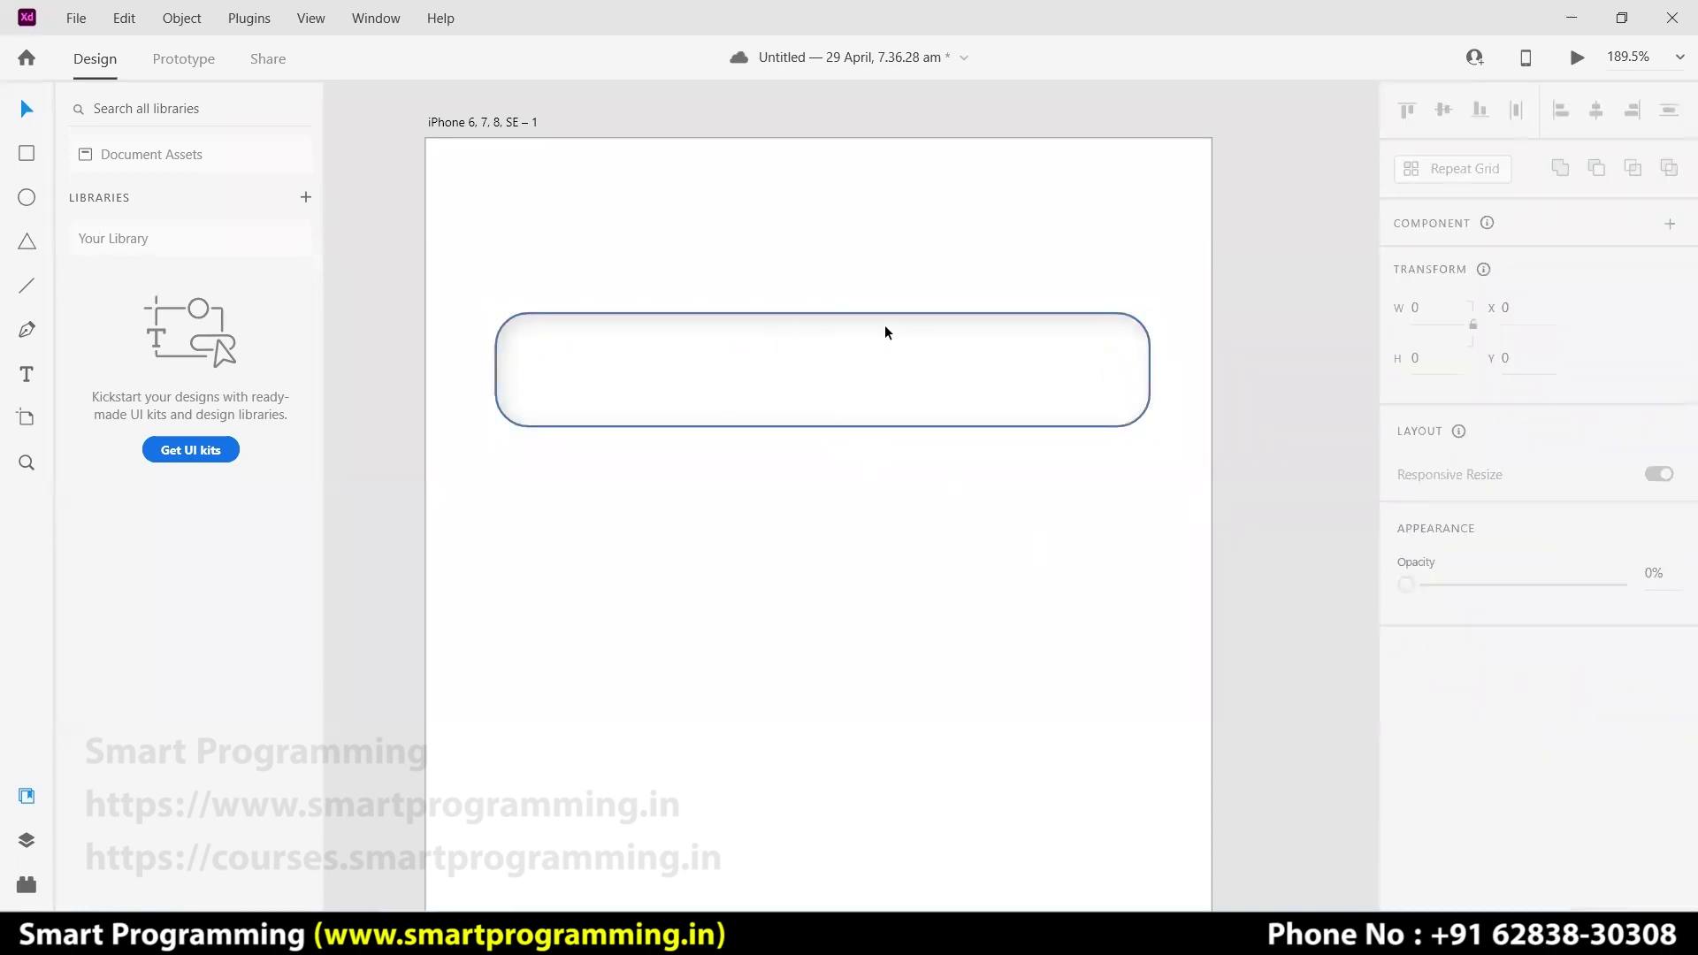
- Increase the rounded rectangle's inner shadow blur to 20
{"action": "left_click", "coordinate": [959, 383]}
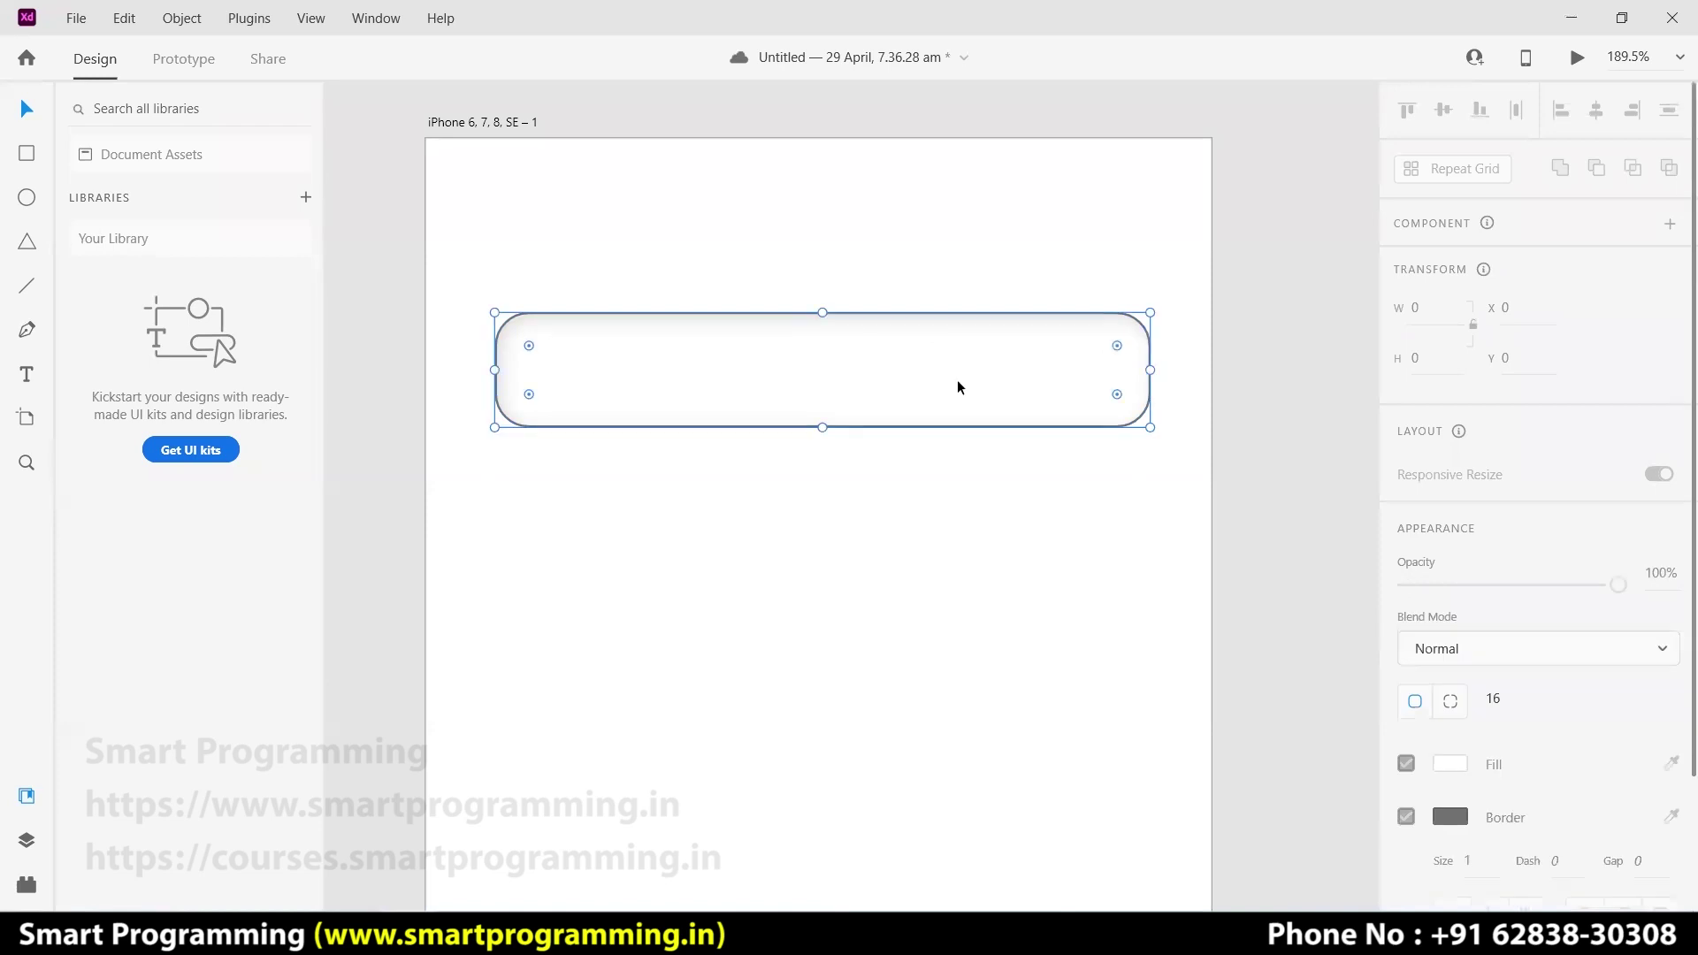
{"action": "scroll", "coordinate": [1622, 703], "scroll_direction": "down", "scroll_amount": 5}
{"action": "left_click", "coordinate": [1626, 702]}
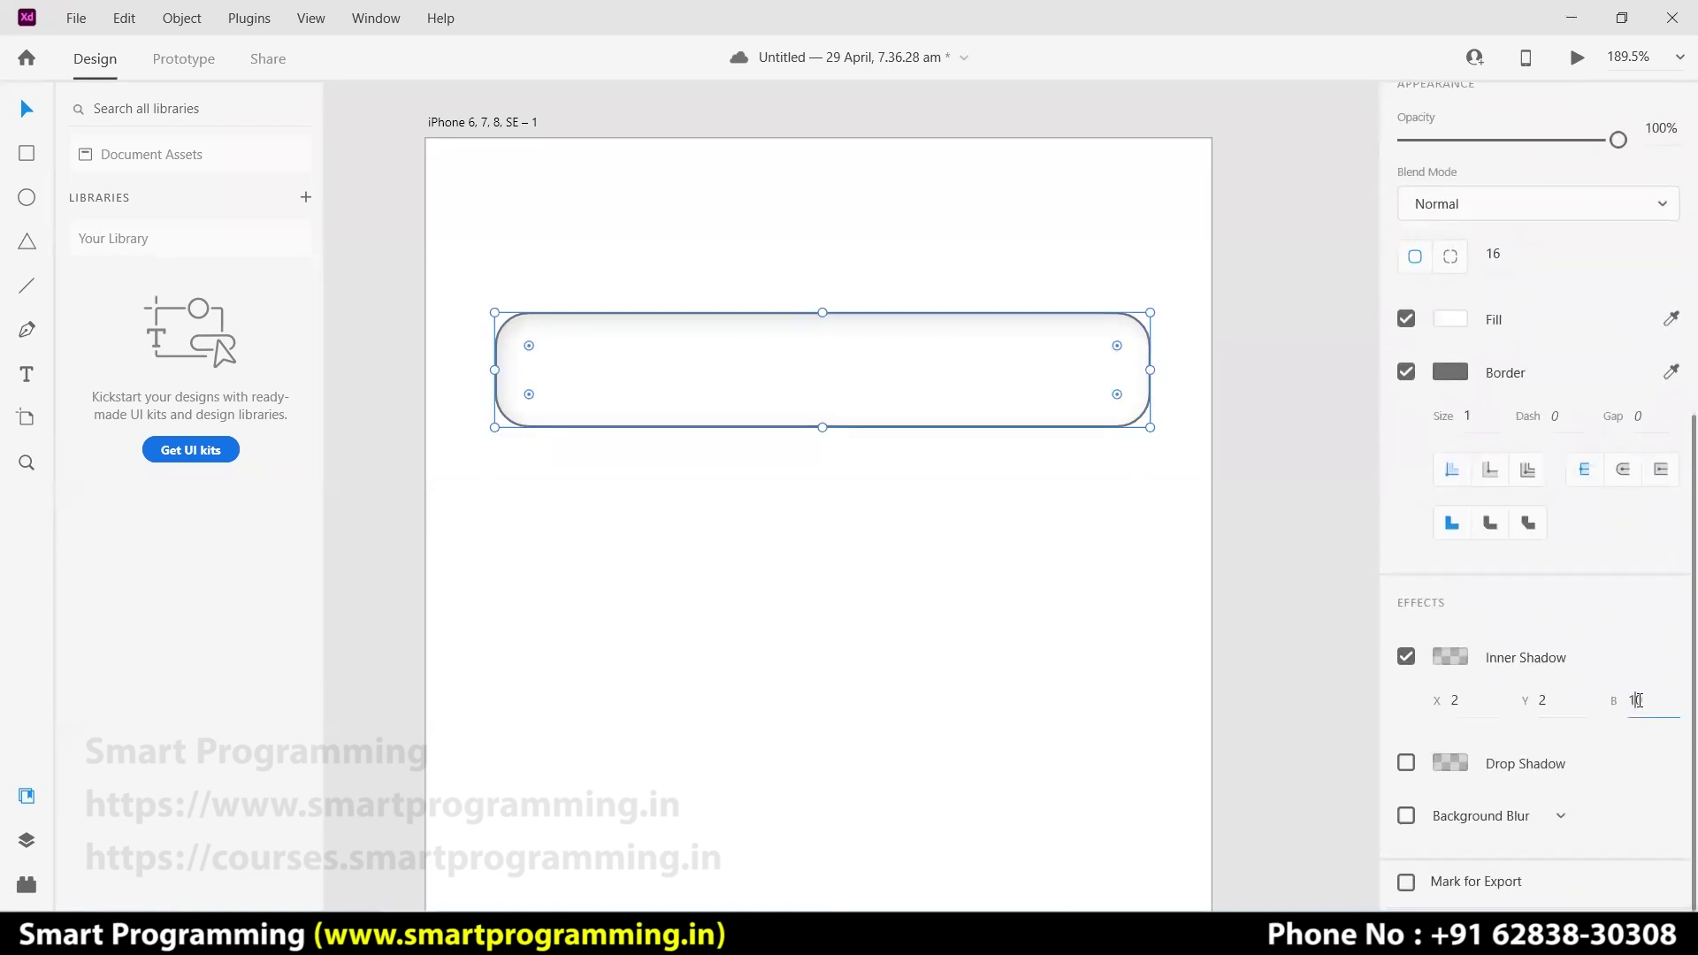
{"action": "type", "text": "20"}
{"action": "key", "text": "Return"}
{"action": "scroll", "coordinate": [749, 409], "scroll_direction": "down", "scroll_amount": 2}
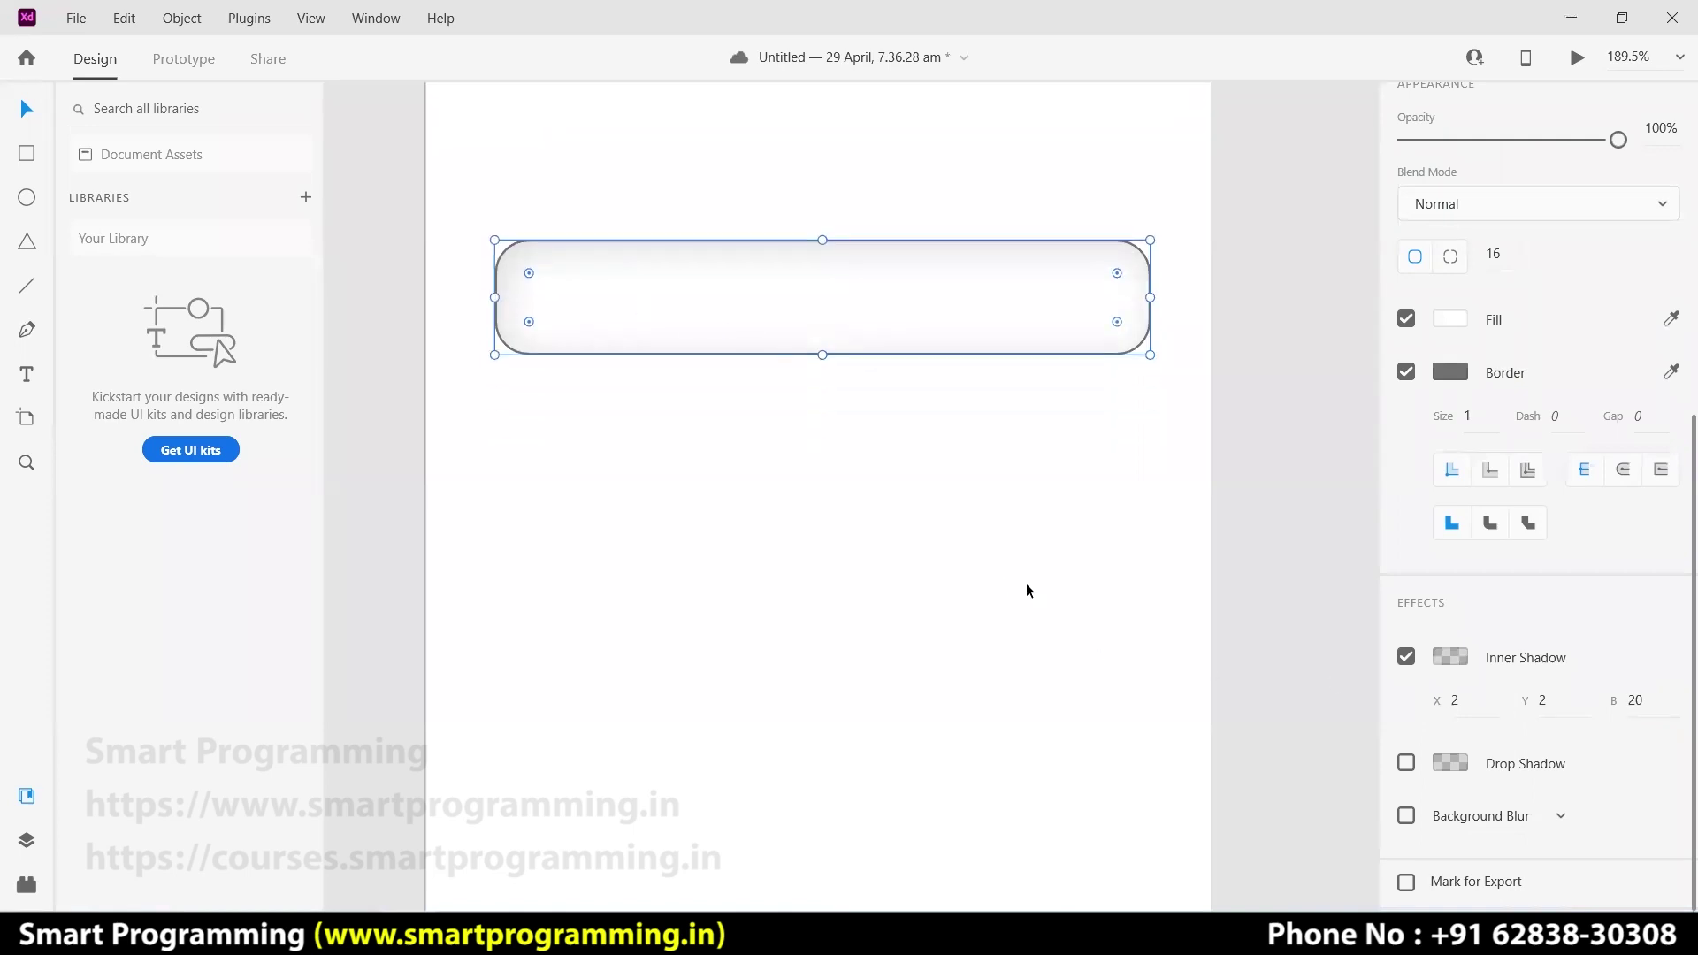
- Replace the rounded rectangle's inner shadow with a drop shadow
{"action": "left_click", "coordinate": [1406, 659]}
{"action": "left_click", "coordinate": [1406, 763]}
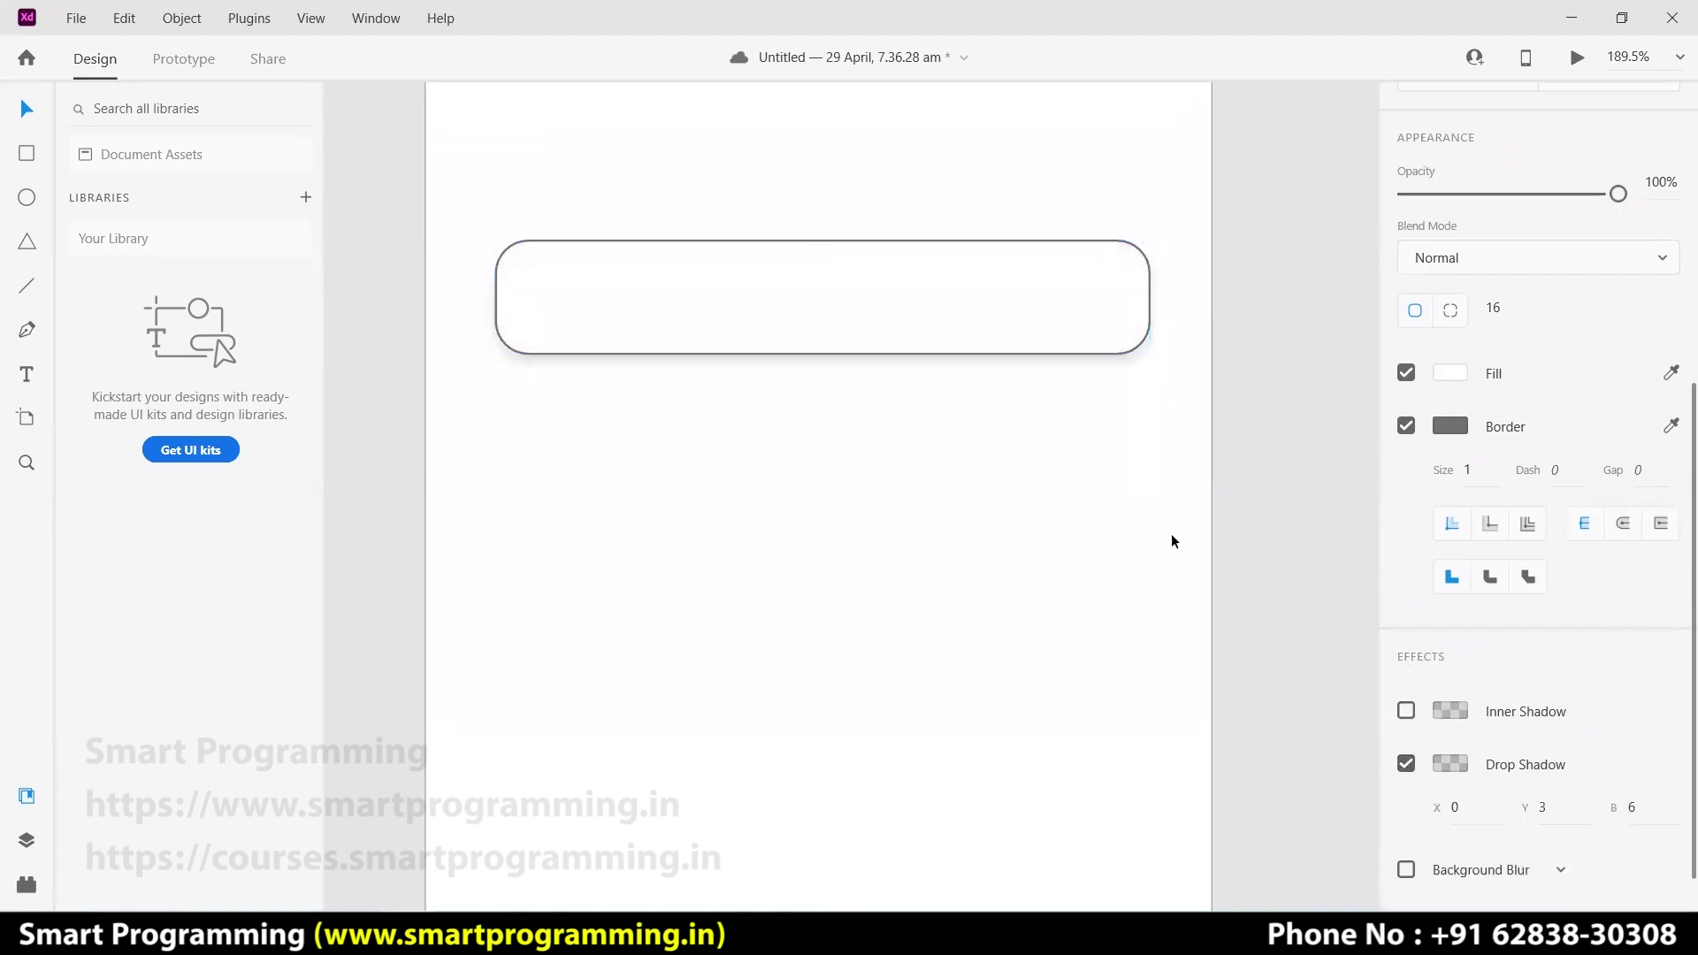
{"action": "left_click", "coordinate": [1235, 460]}
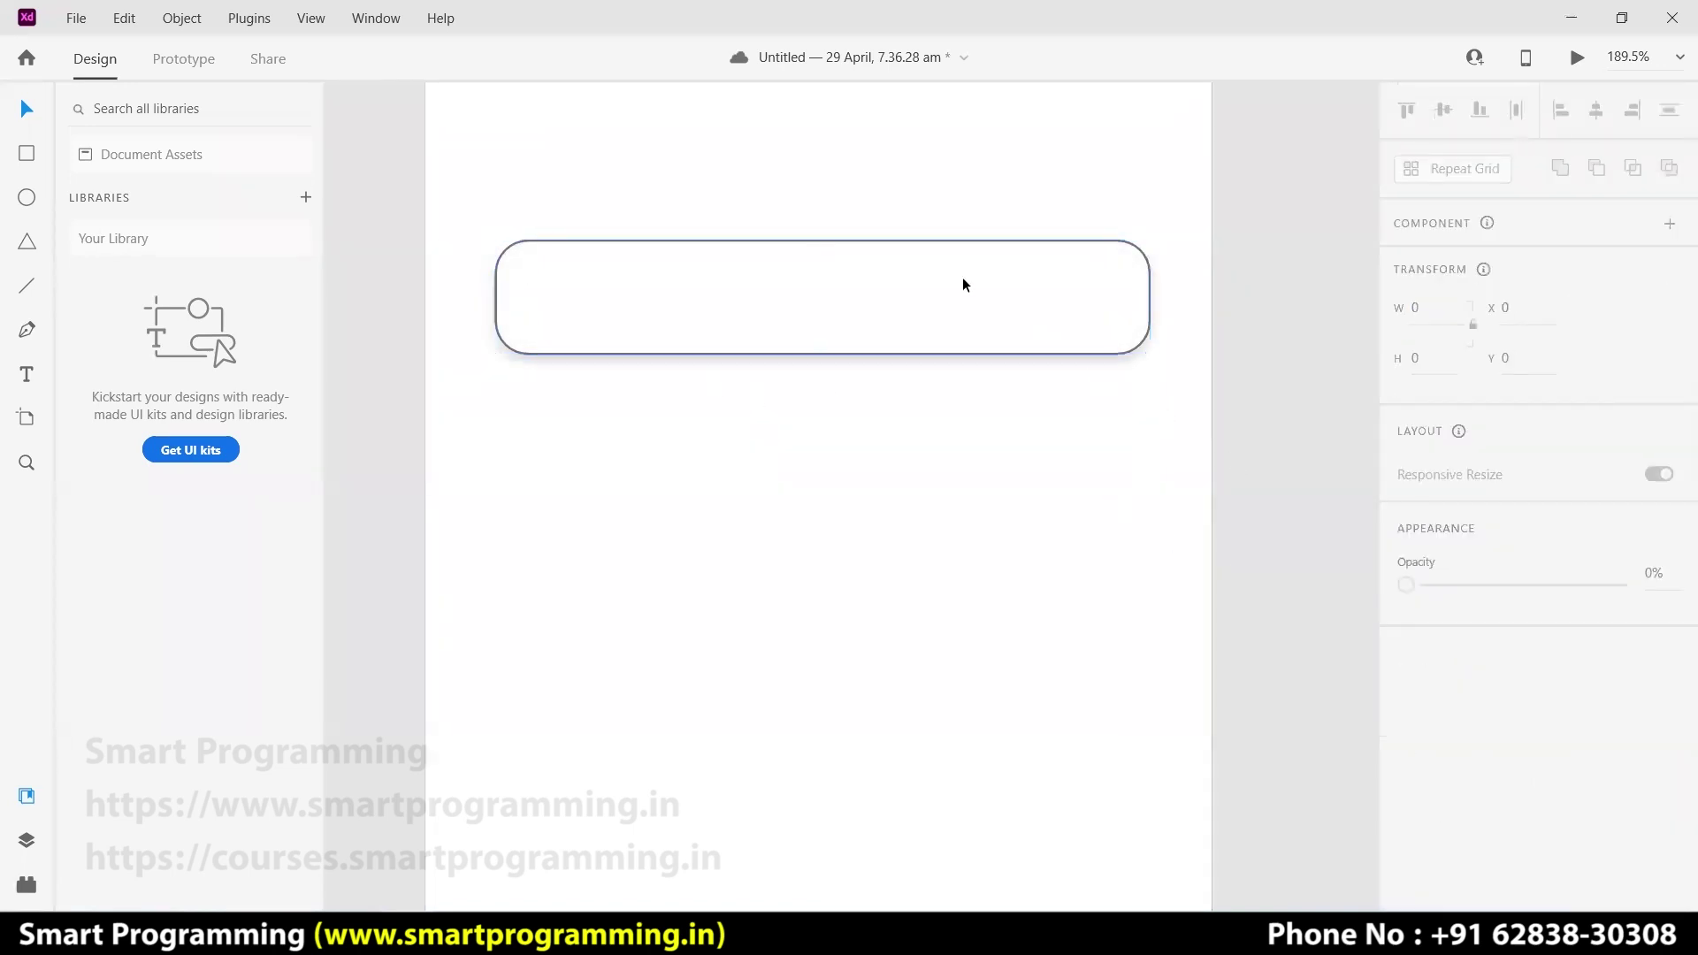
- Set the rounded rectangle's drop shadow X and Y offsets to 5
{"action": "left_click", "coordinate": [926, 321]}
{"action": "scroll", "coordinate": [1433, 716], "scroll_direction": "down", "scroll_amount": 5}
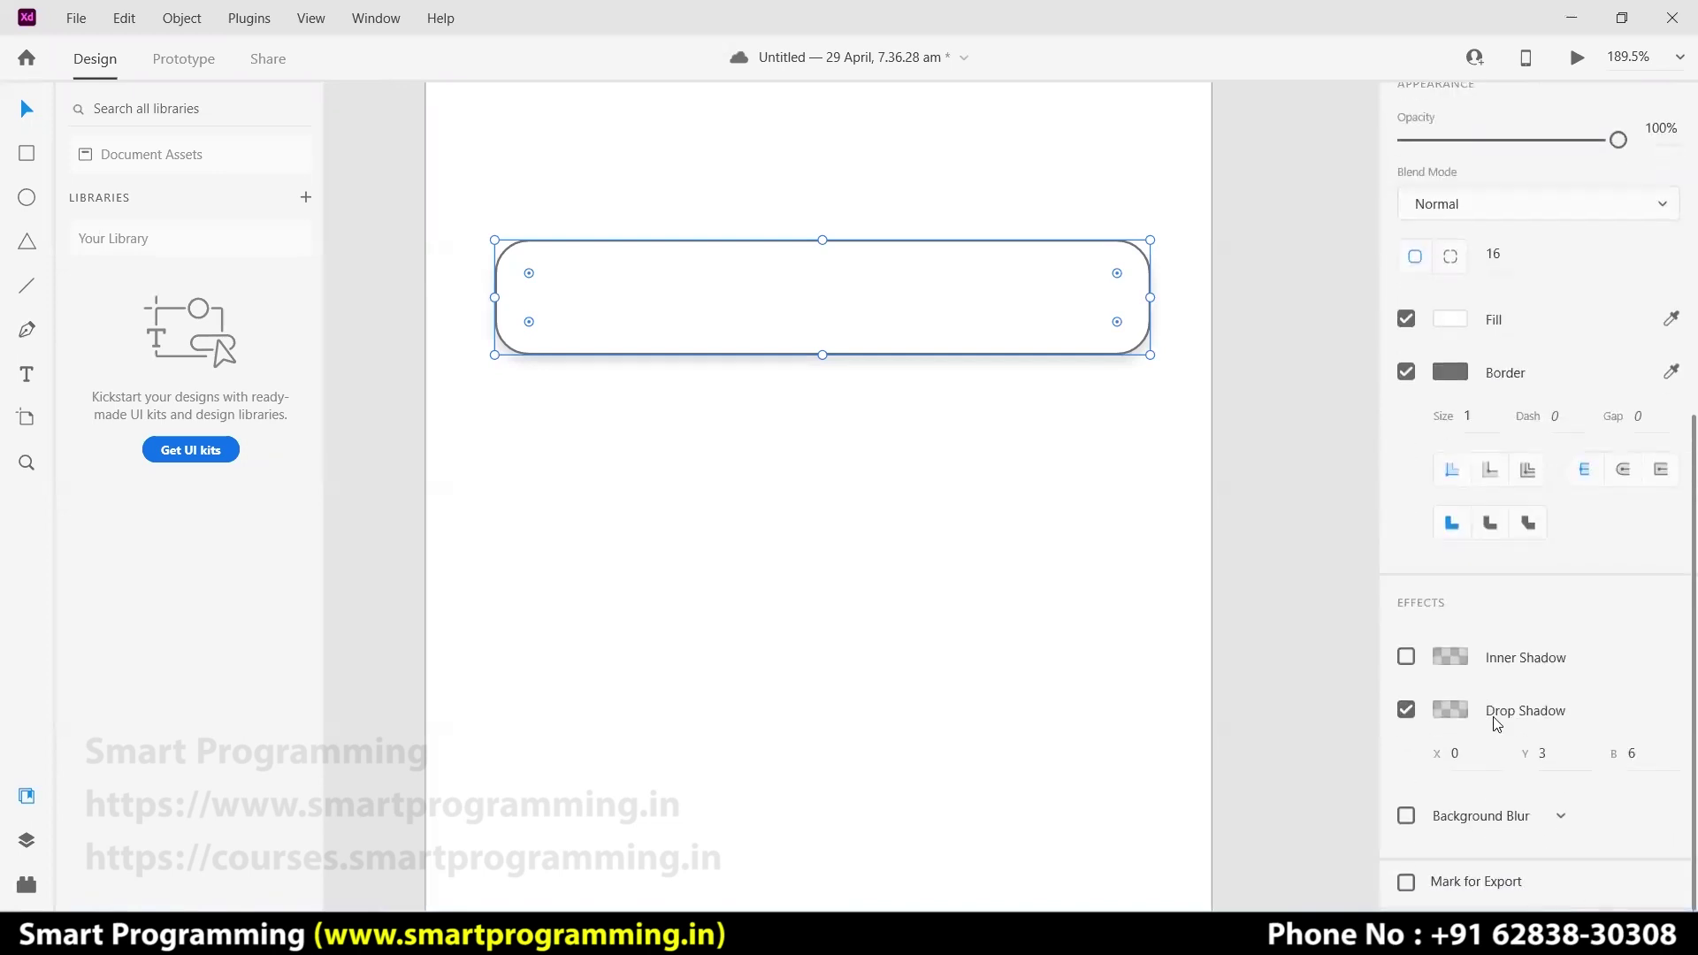
{"action": "left_click", "coordinate": [1472, 759]}
{"action": "type", "text": "5"}
{"action": "key", "text": "Return"}
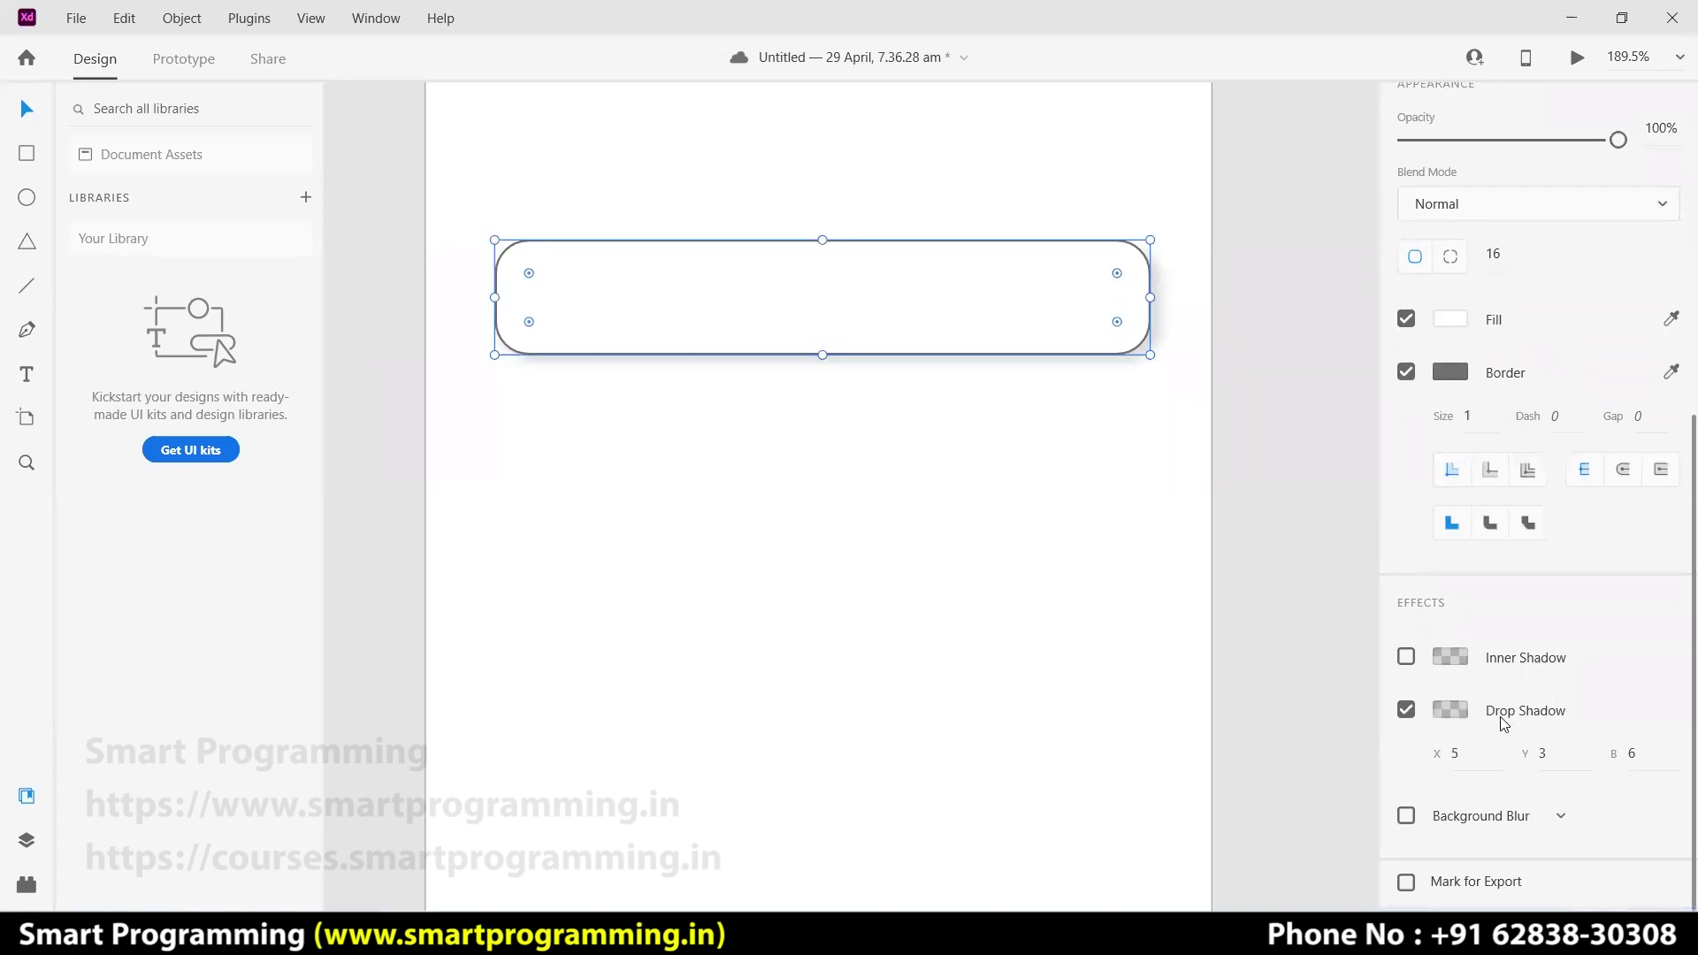
{"action": "left_click", "coordinate": [1562, 750]}
{"action": "type", "text": "5"}
{"action": "key", "text": "Return"}
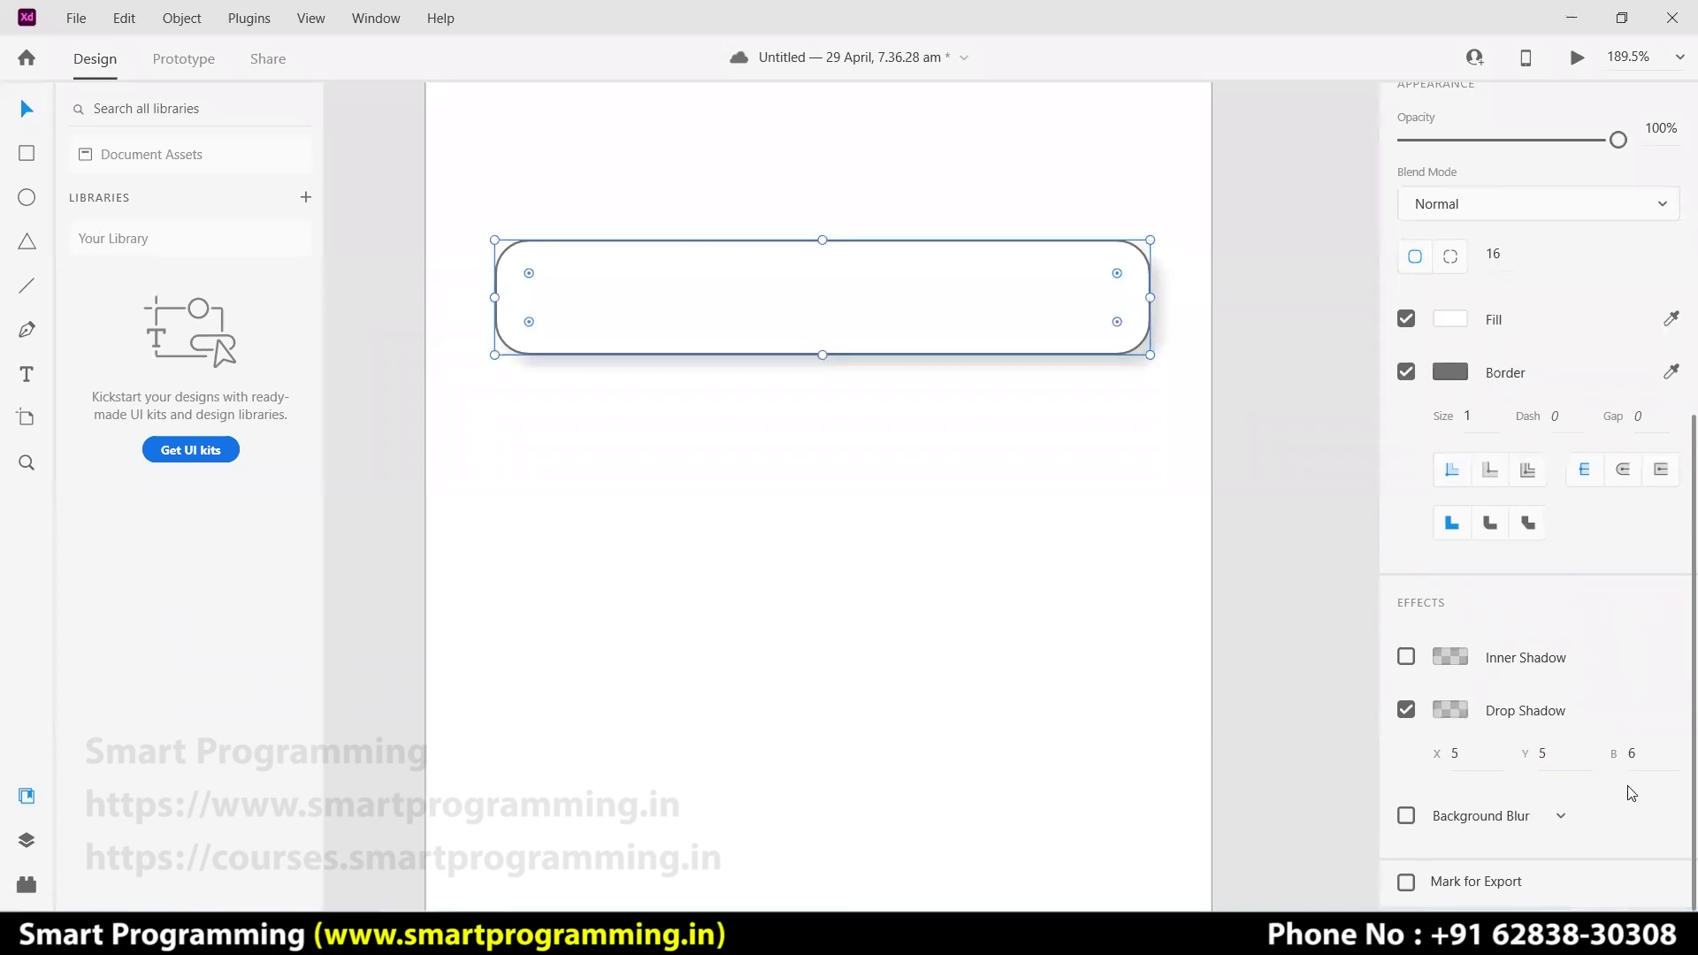
- Set the drop shadow's blur to 0 and deselect the rounded rectangle to check the hard edge
{"action": "type", "text": "0"}
{"action": "key", "text": "Return"}
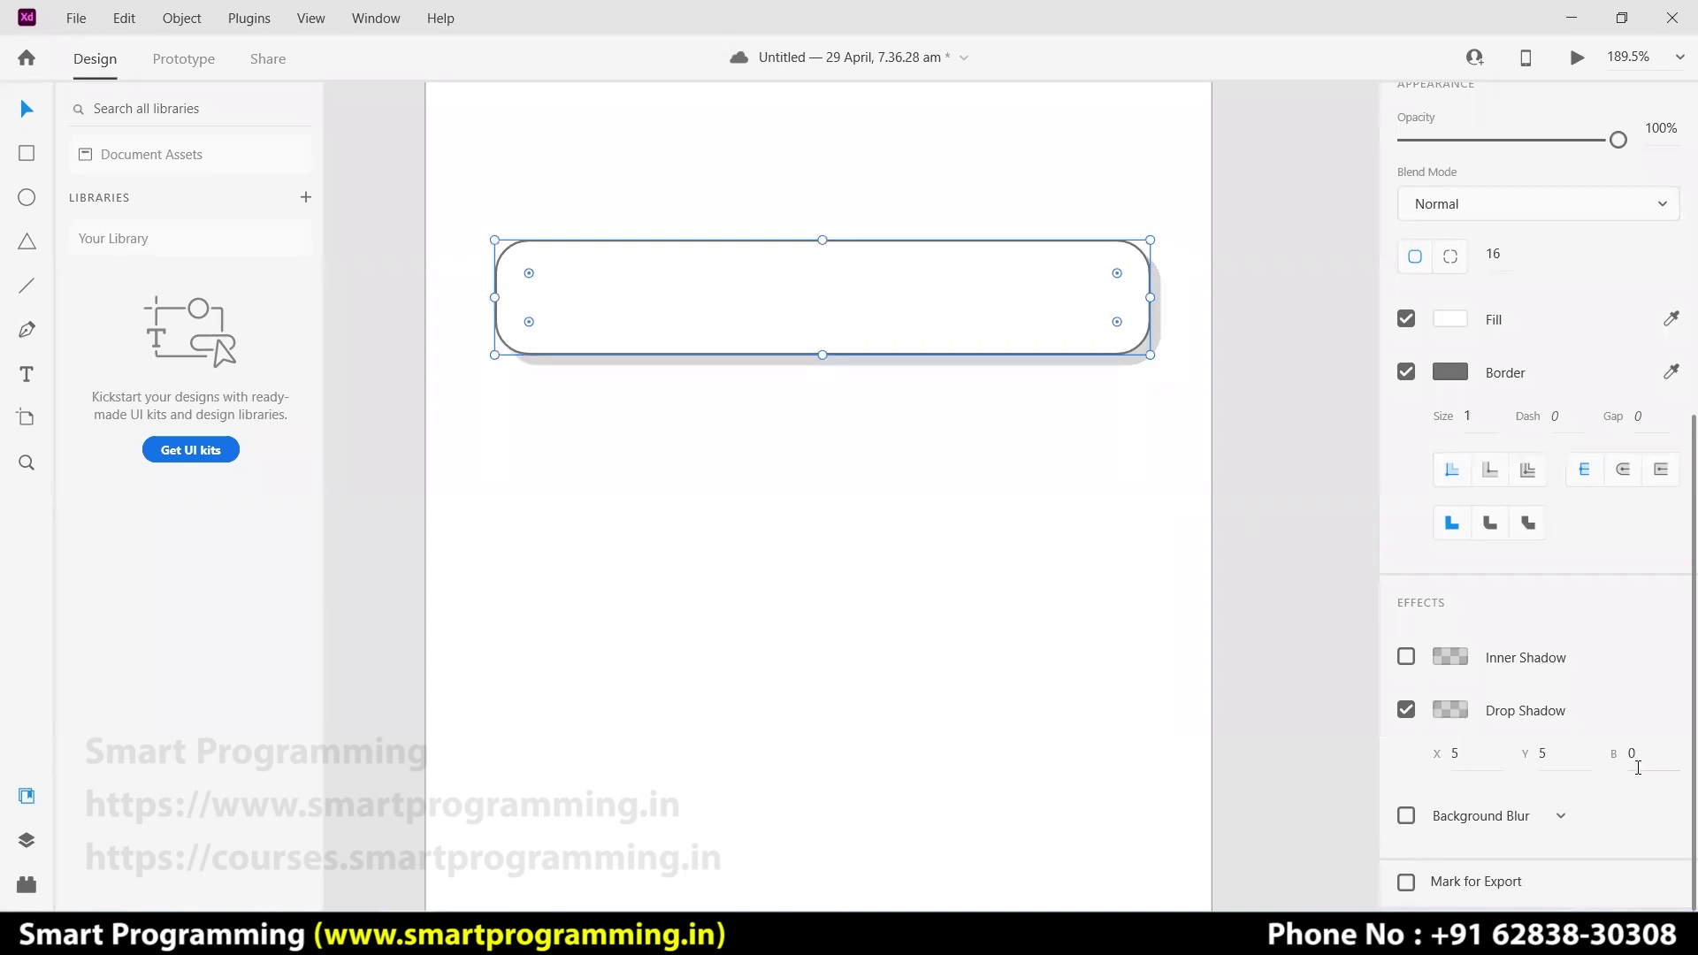
{"action": "left_click", "coordinate": [1234, 533]}
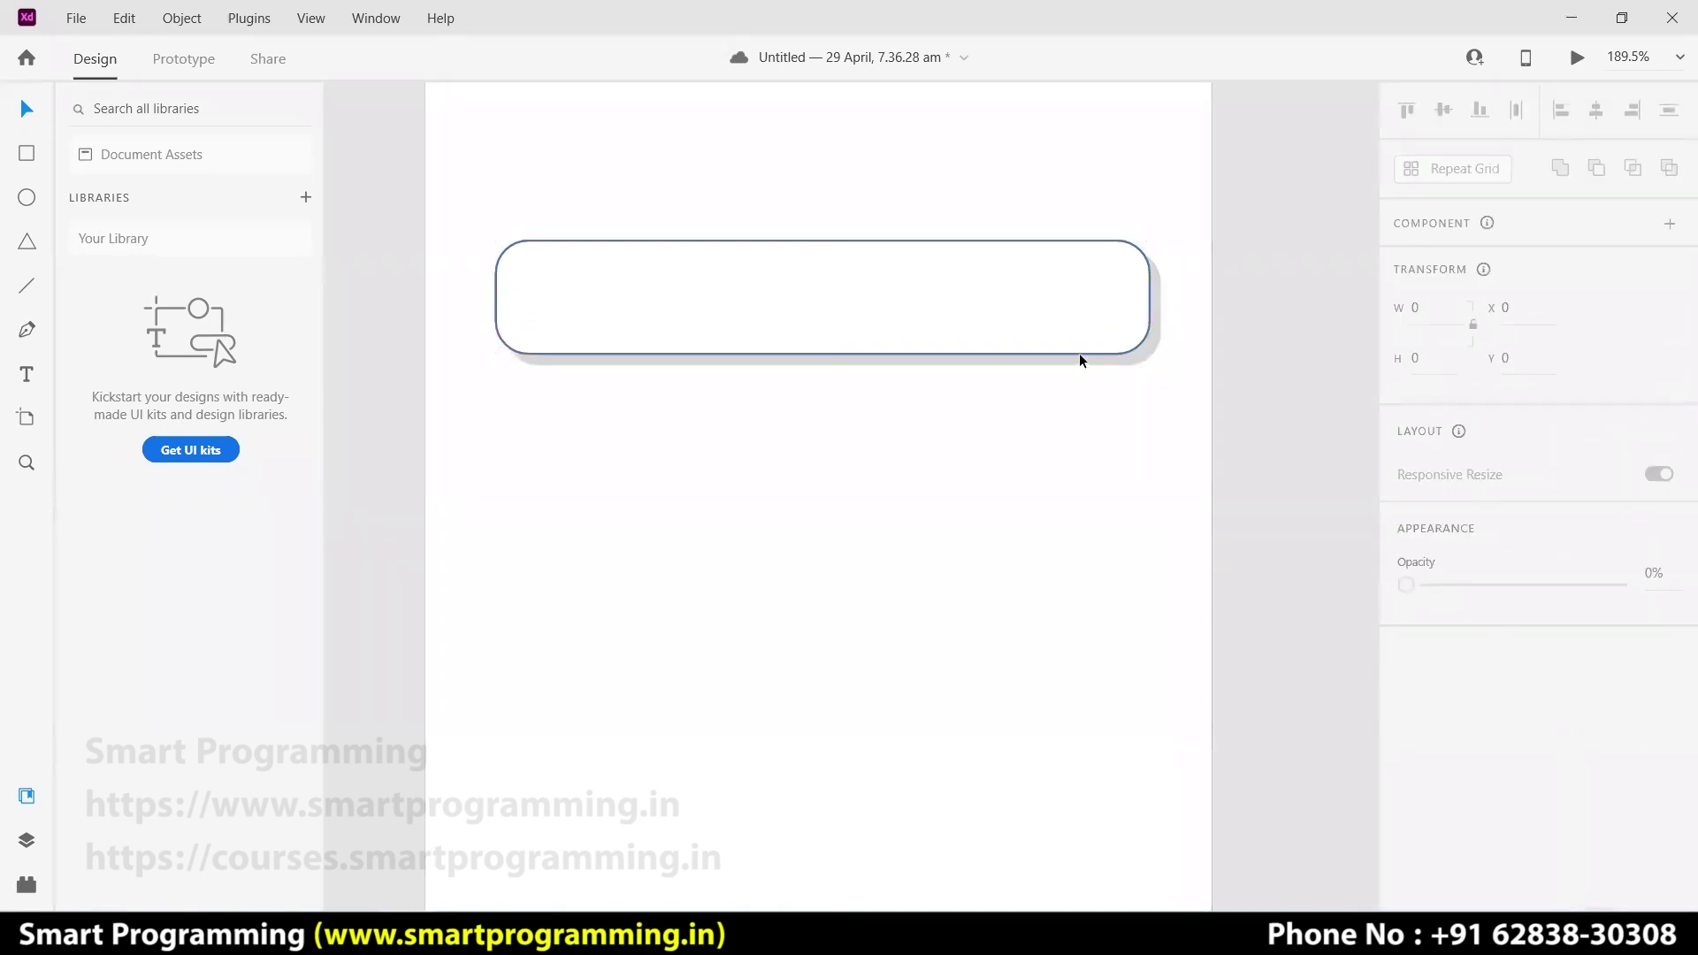
- Set the rounded rectangle's drop shadow blur to 5
{"action": "left_click", "coordinate": [1046, 304]}
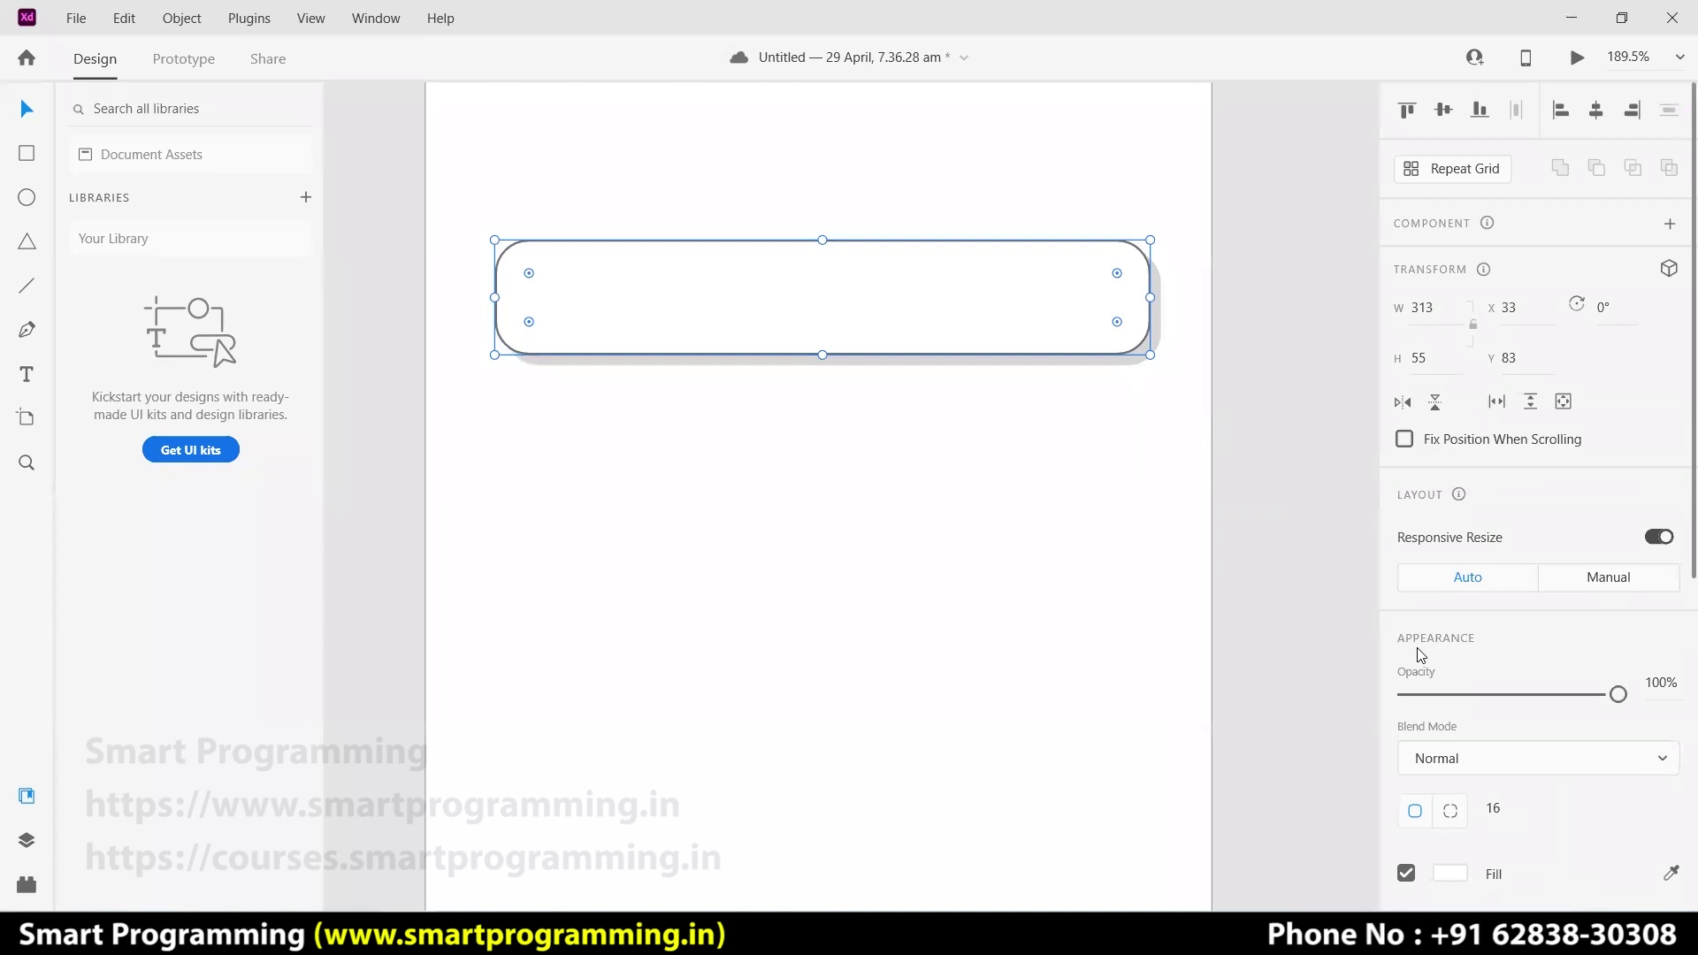
{"action": "scroll", "coordinate": [1586, 783], "scroll_direction": "down", "scroll_amount": 5}
{"action": "scroll", "coordinate": [1583, 761], "scroll_direction": "down", "scroll_amount": 2}
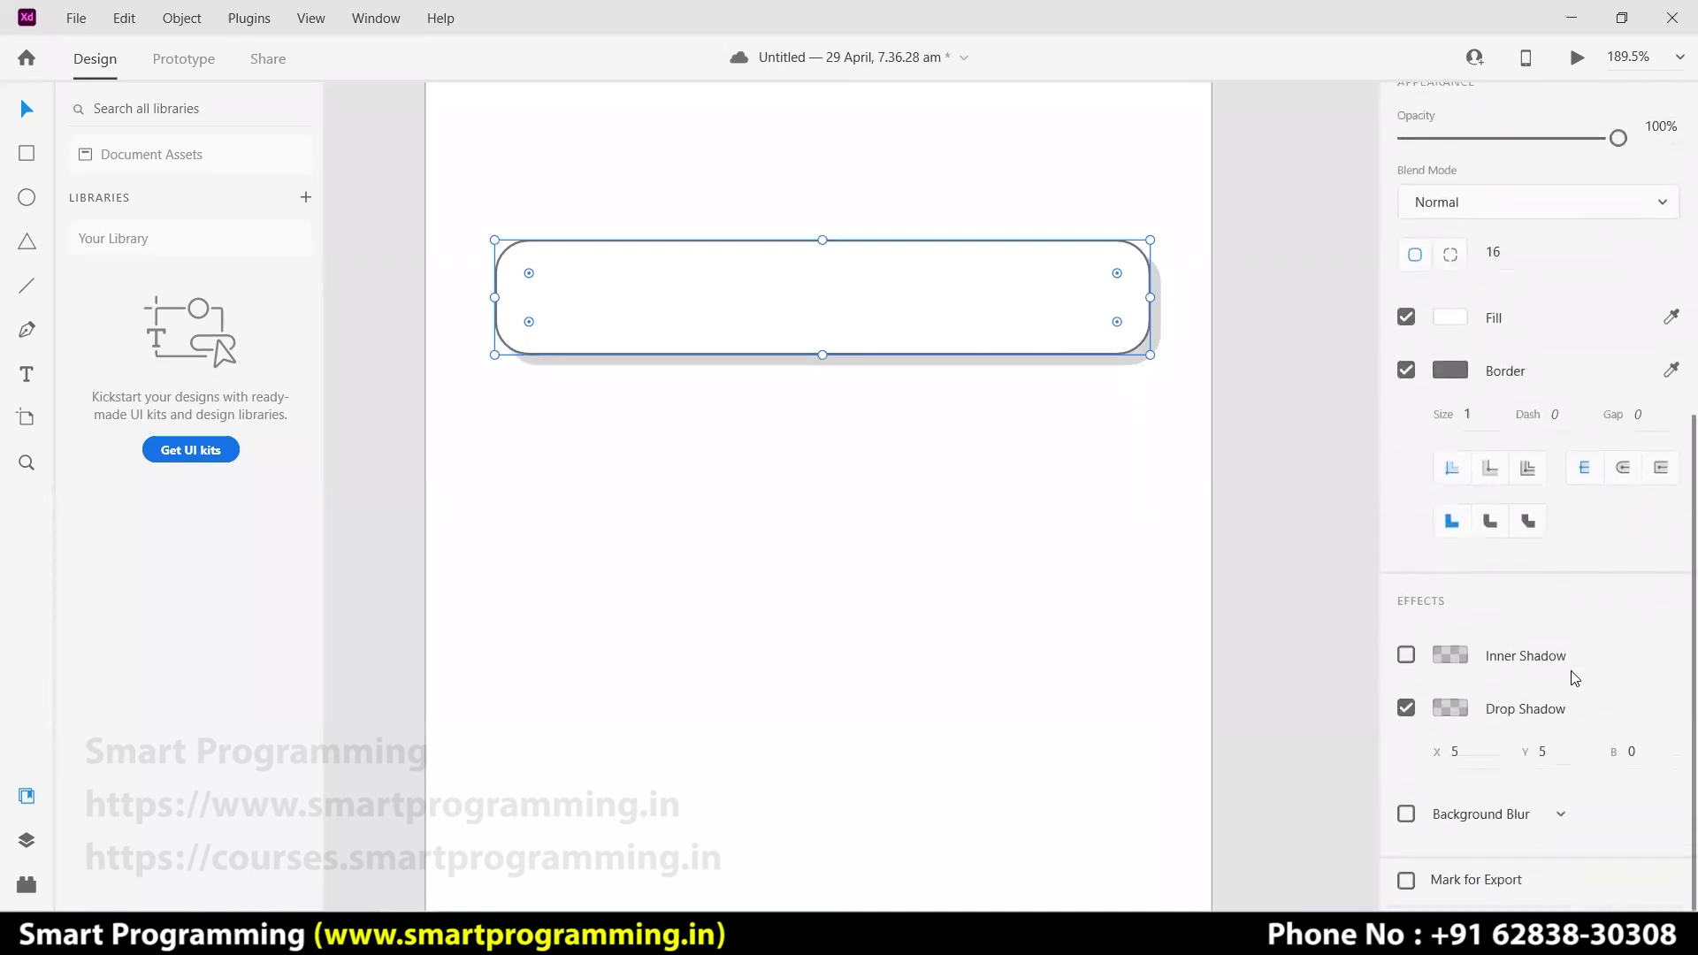
{"action": "left_click", "coordinate": [1635, 755]}
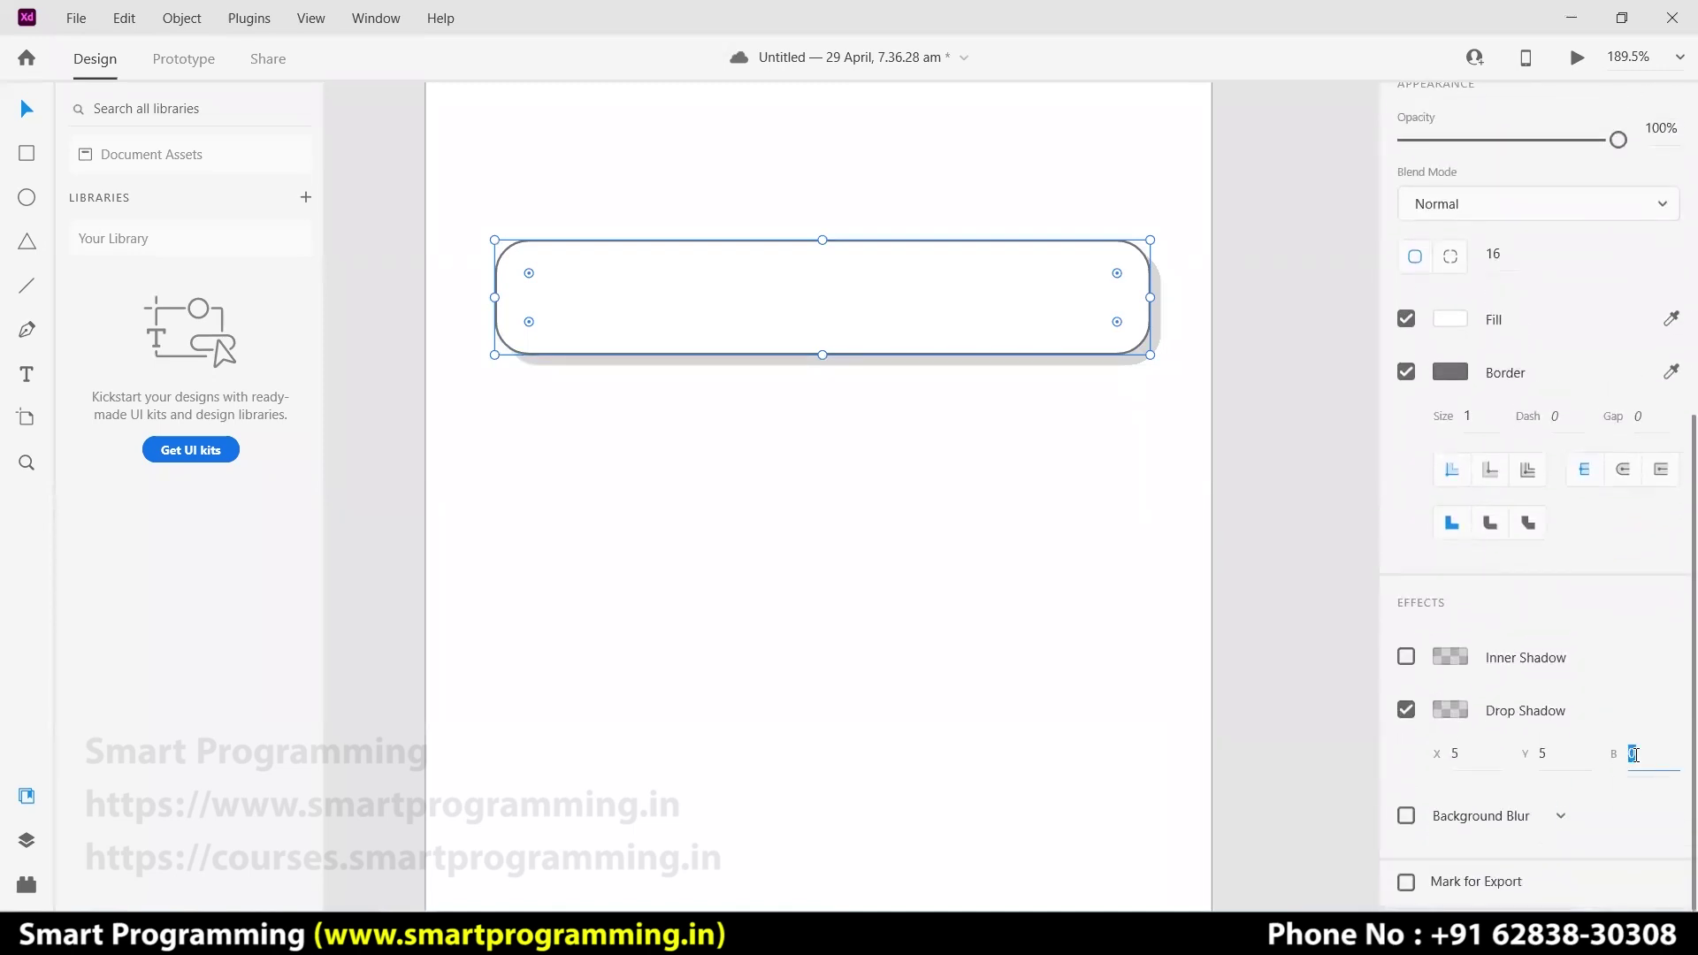
{"action": "key", "text": "Return"}
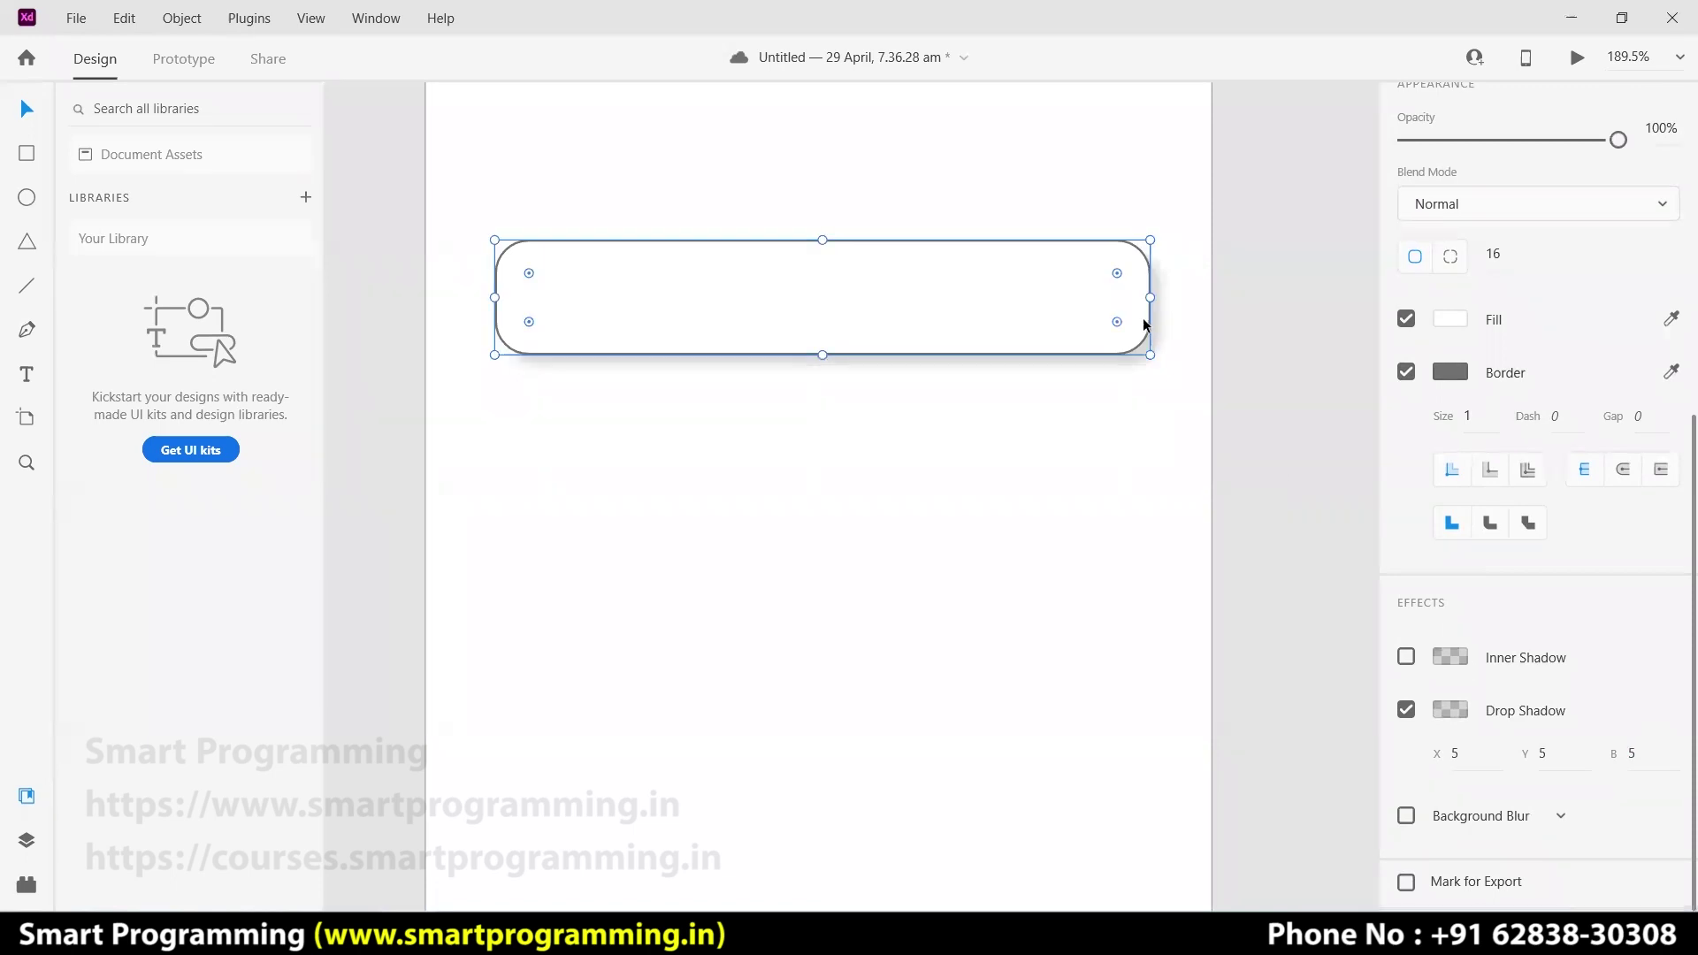
- Increase the drop shadow's blur further for a softer edge and leave the rounded rectangle deselected
{"action": "left_click", "coordinate": [1654, 772]}
{"action": "key", "text": "BackSpace"}
{"action": "key", "text": "Return"}
{"action": "left_click", "coordinate": [1236, 521]}
{"action": "left_click", "coordinate": [1019, 329]}
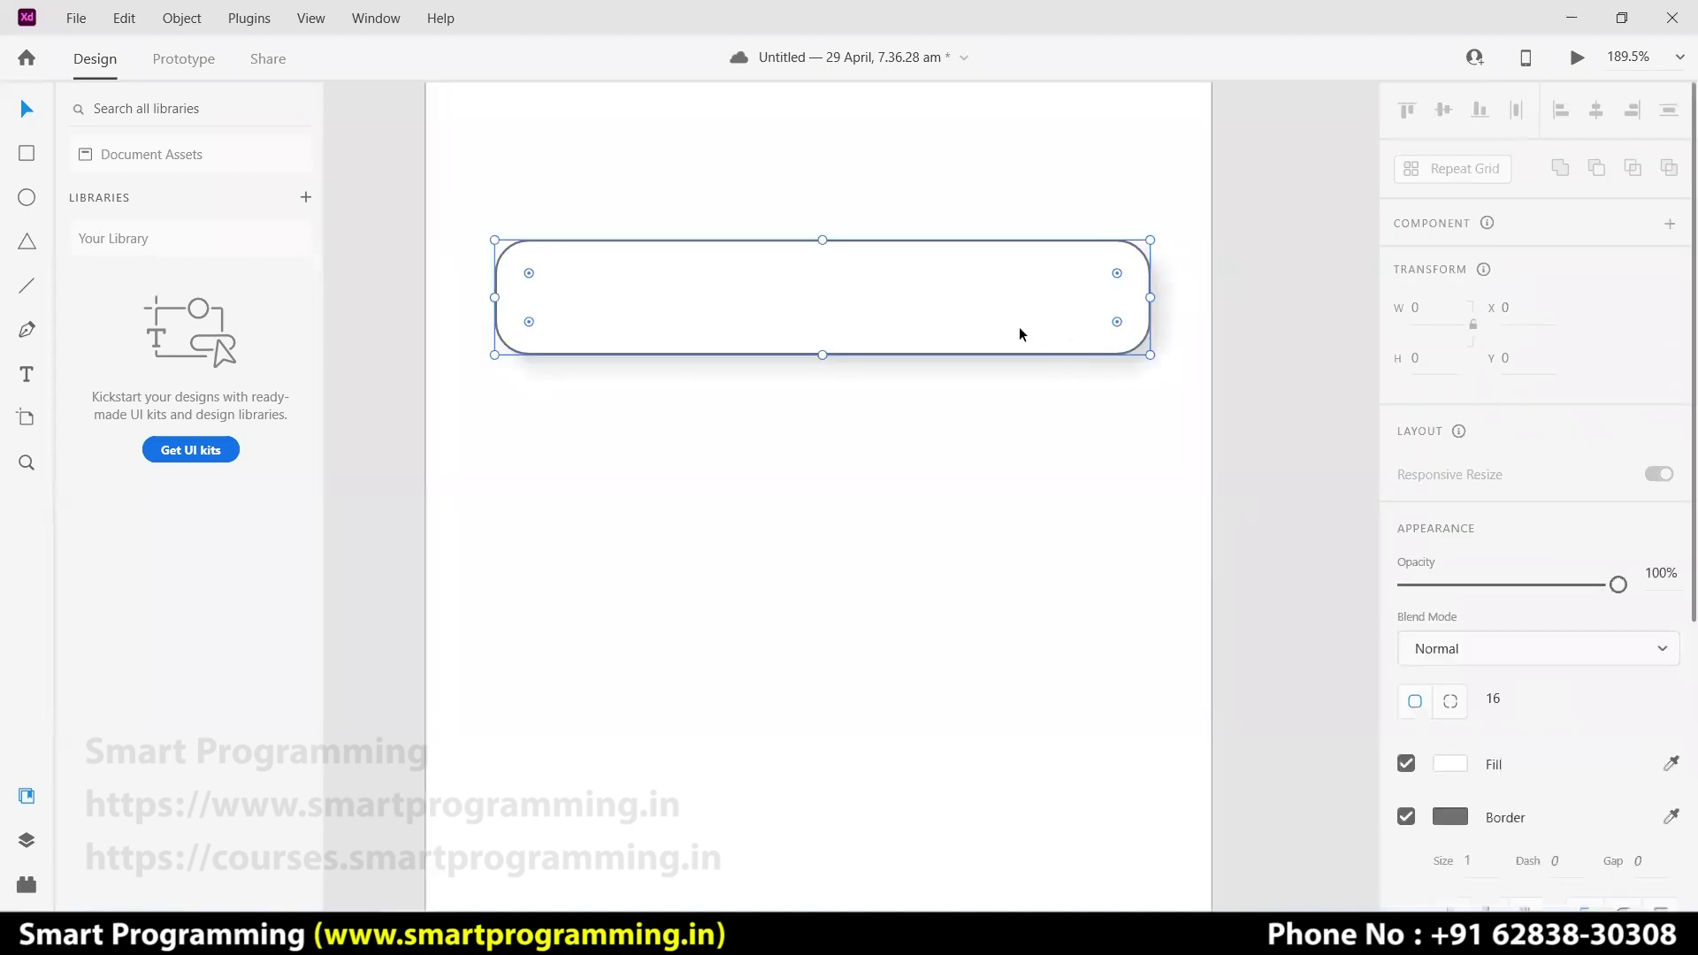
{"action": "left_click_drag", "start_coordinate": [1623, 701], "coordinate": [1675, 705]}
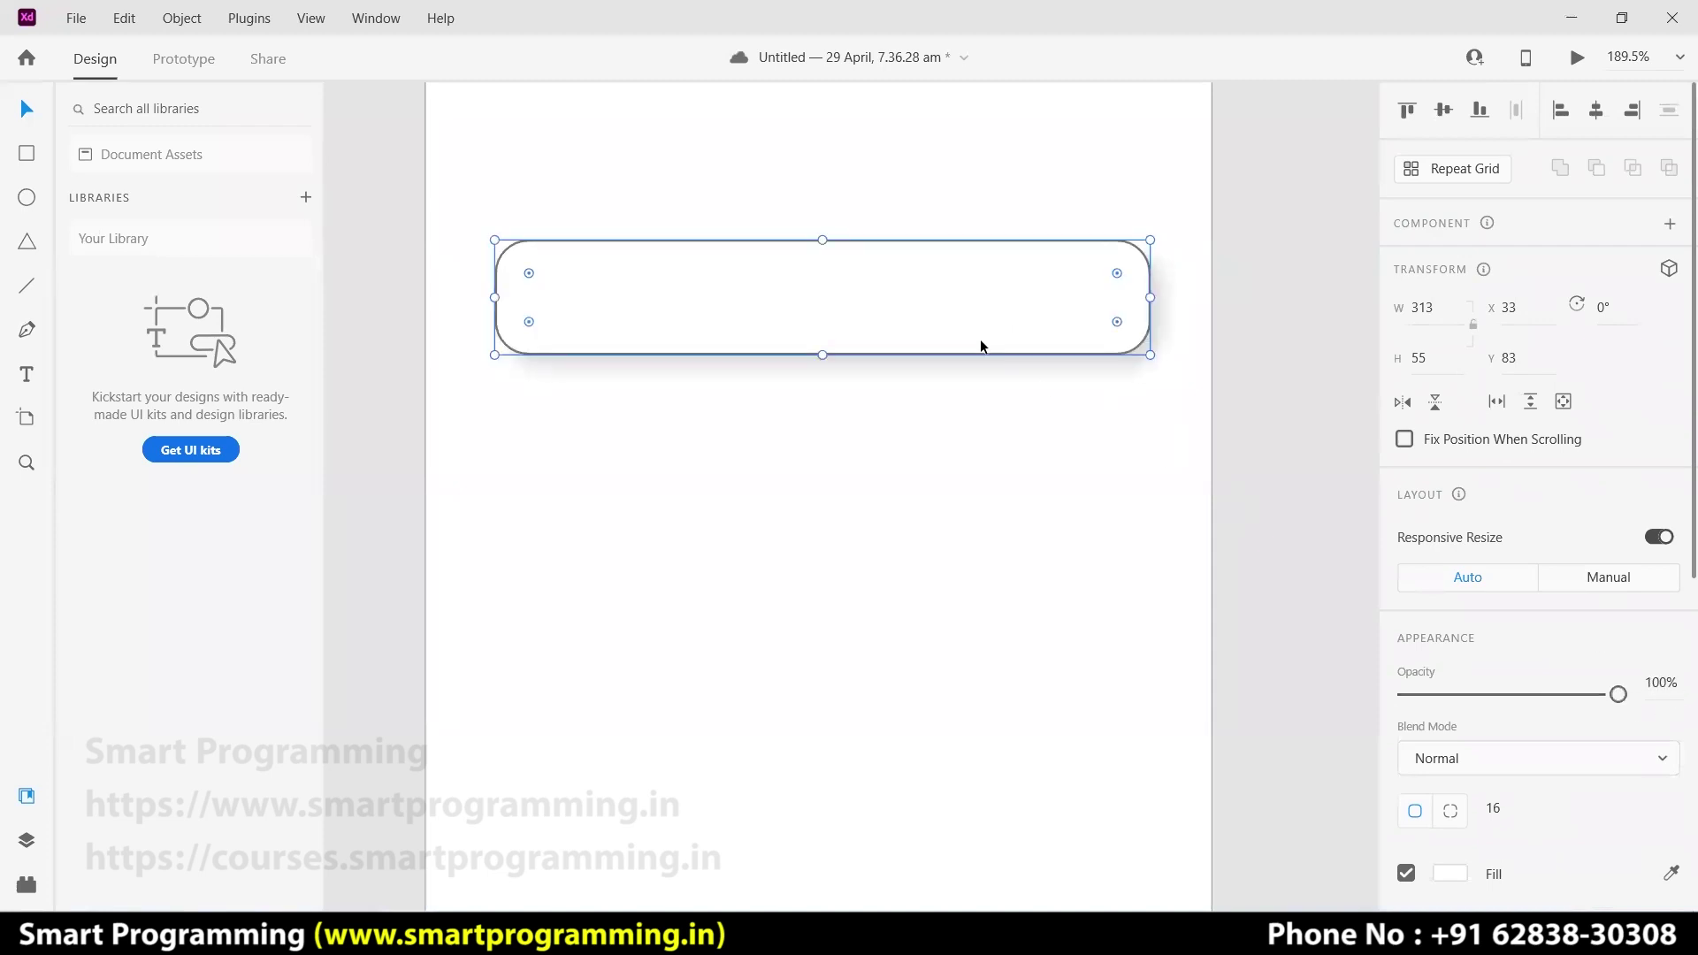
{"action": "left_click", "coordinate": [1243, 496]}
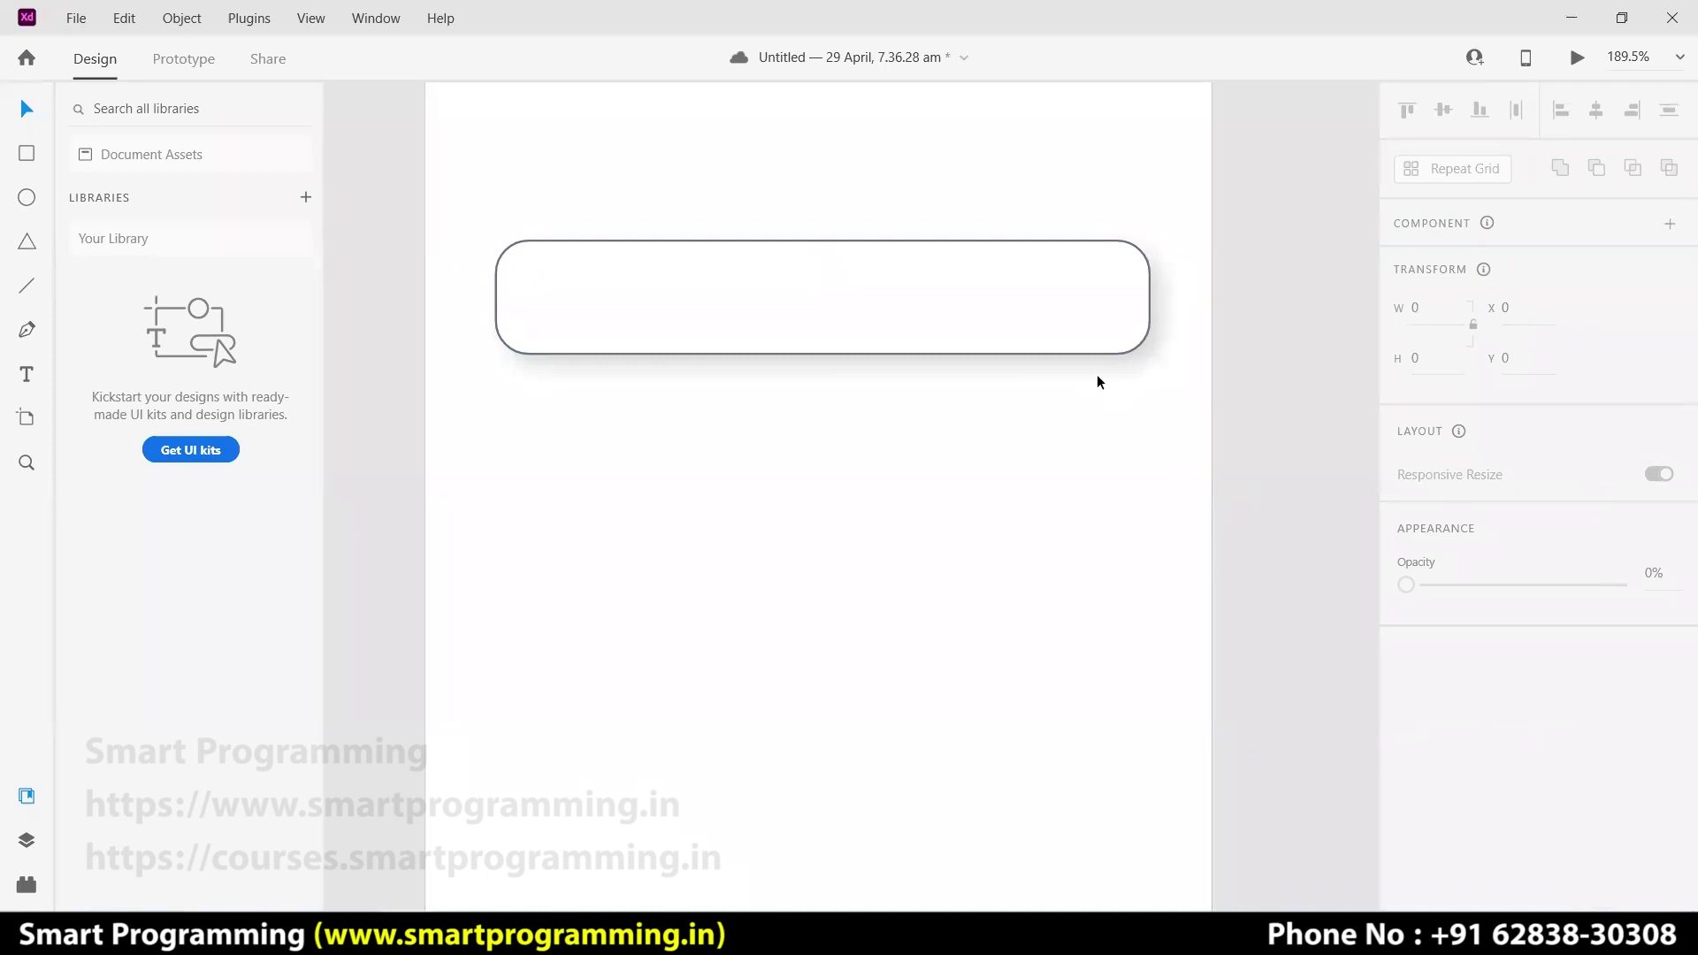
- Move the white rounded rectangle from the second artboard onto the Login artboard, between the thick-bordered bar and the grey square
{"action": "key", "text": "ctrl+0"}
{"action": "left_click", "coordinate": [558, 575]}
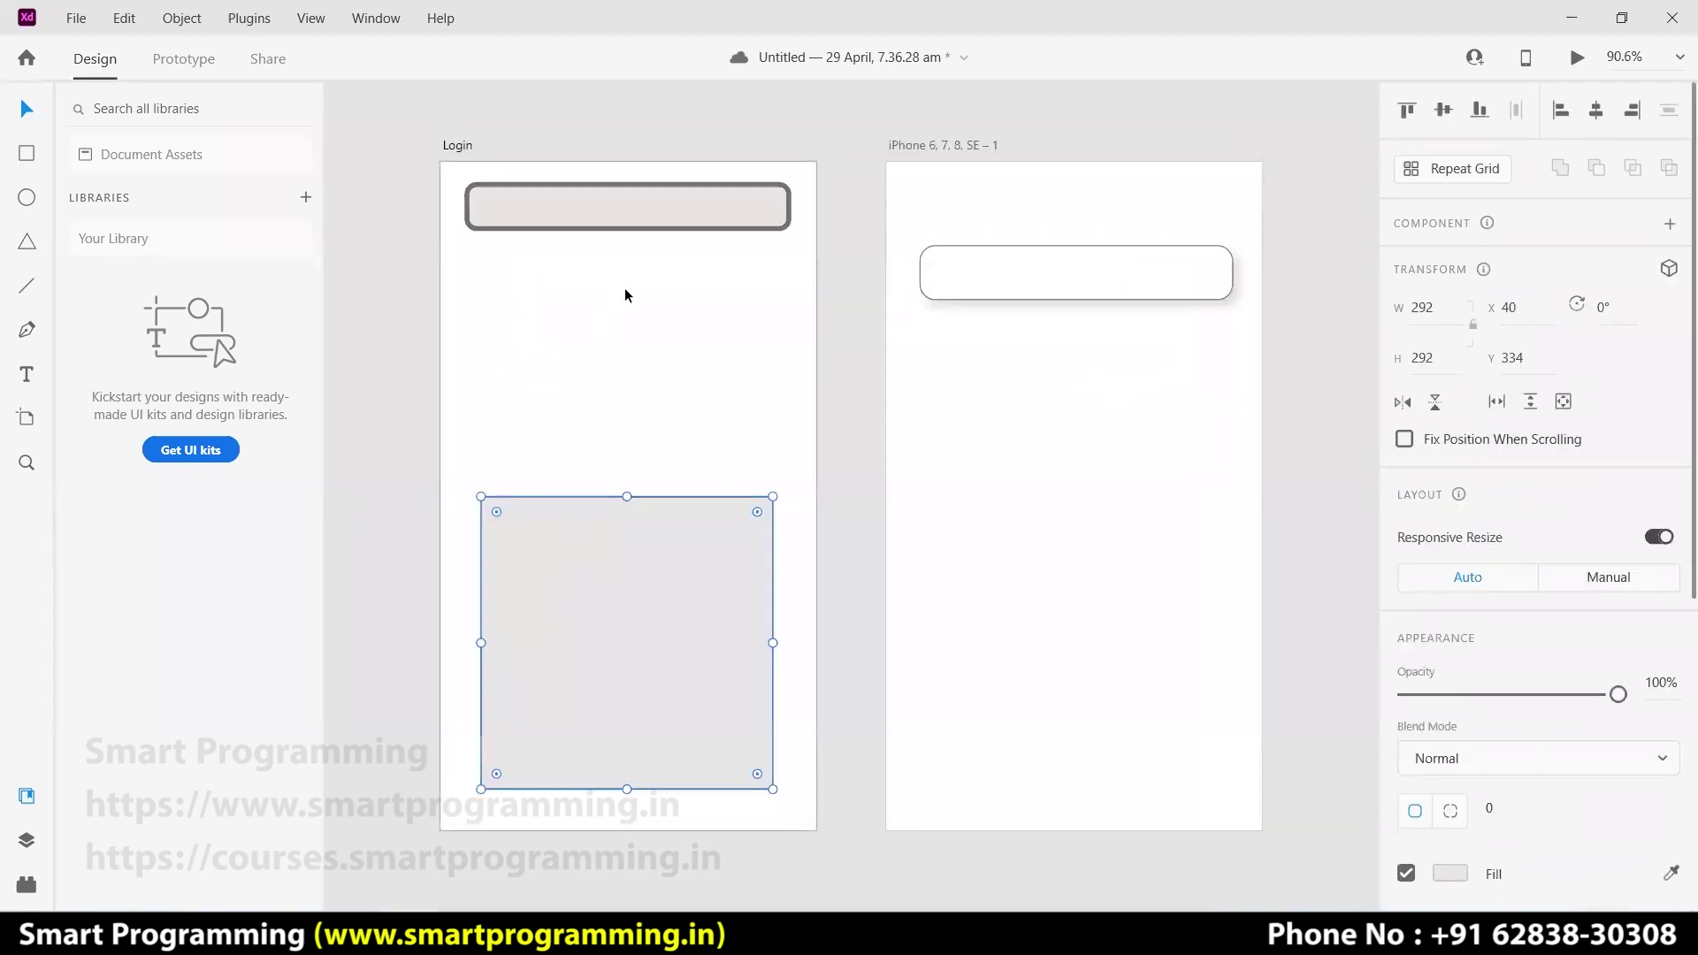
{"action": "left_click_drag", "start_coordinate": [1087, 274], "coordinate": [641, 345]}
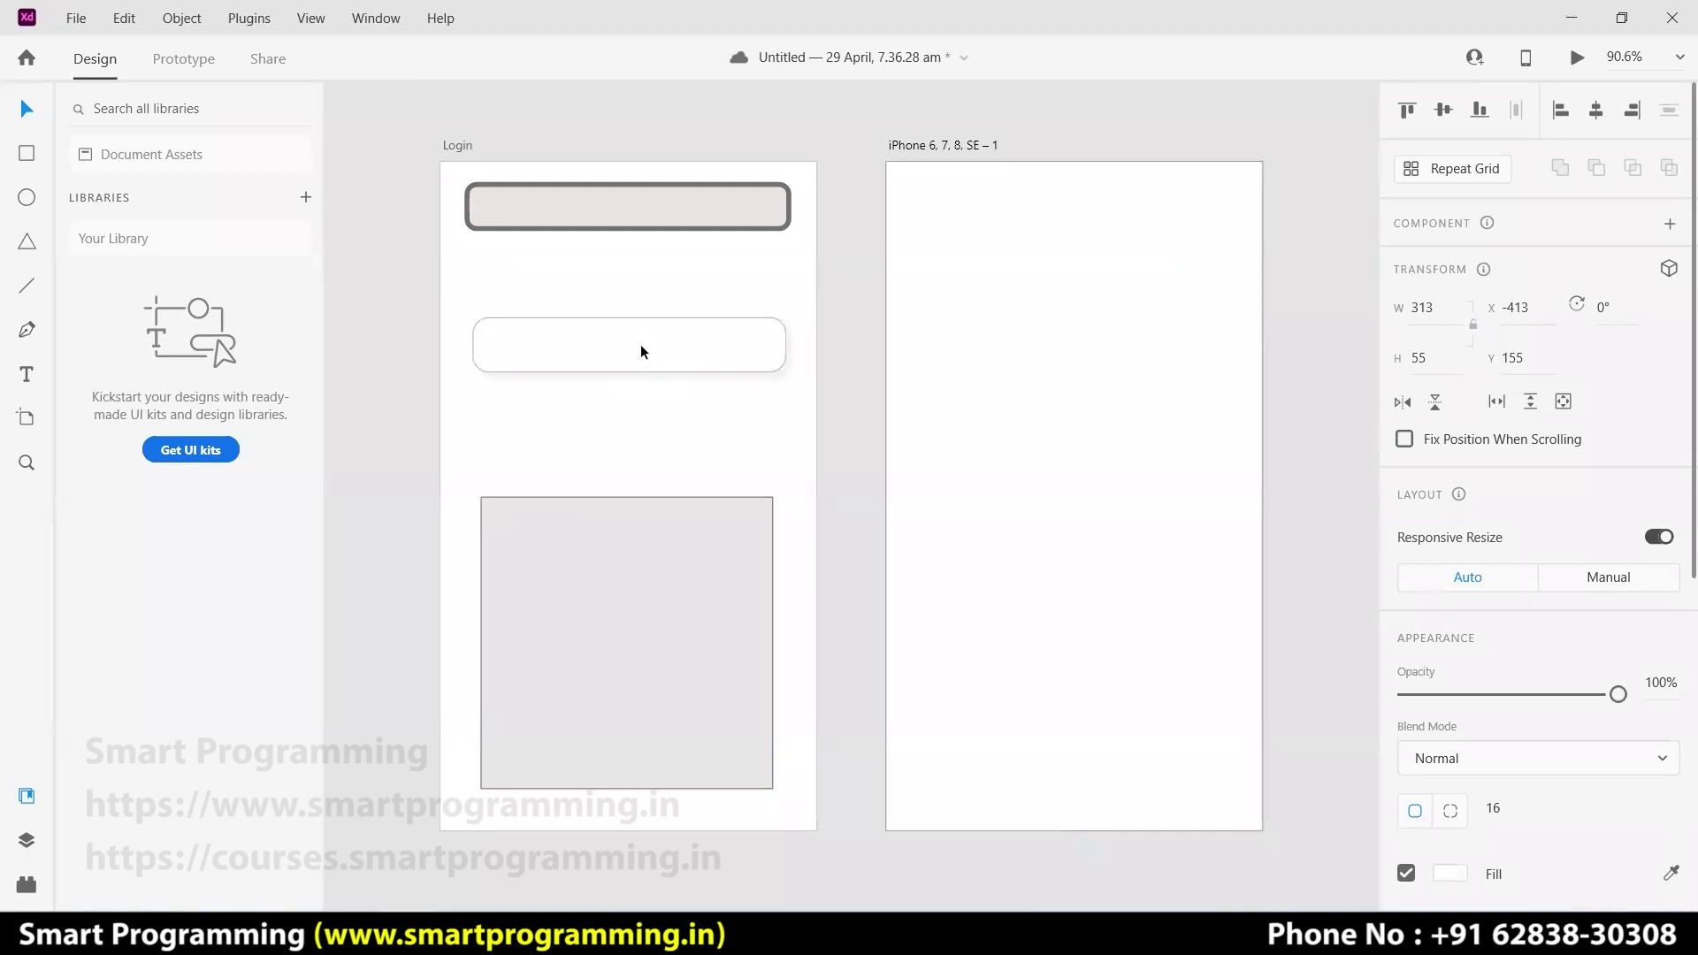
{"action": "left_click", "coordinate": [381, 313]}
- Draw an ellipse near the top of the iPhone 6, 7, 8, SE – 1 artboard and set its width and height to 100
{"action": "left_click", "coordinate": [20, 200]}
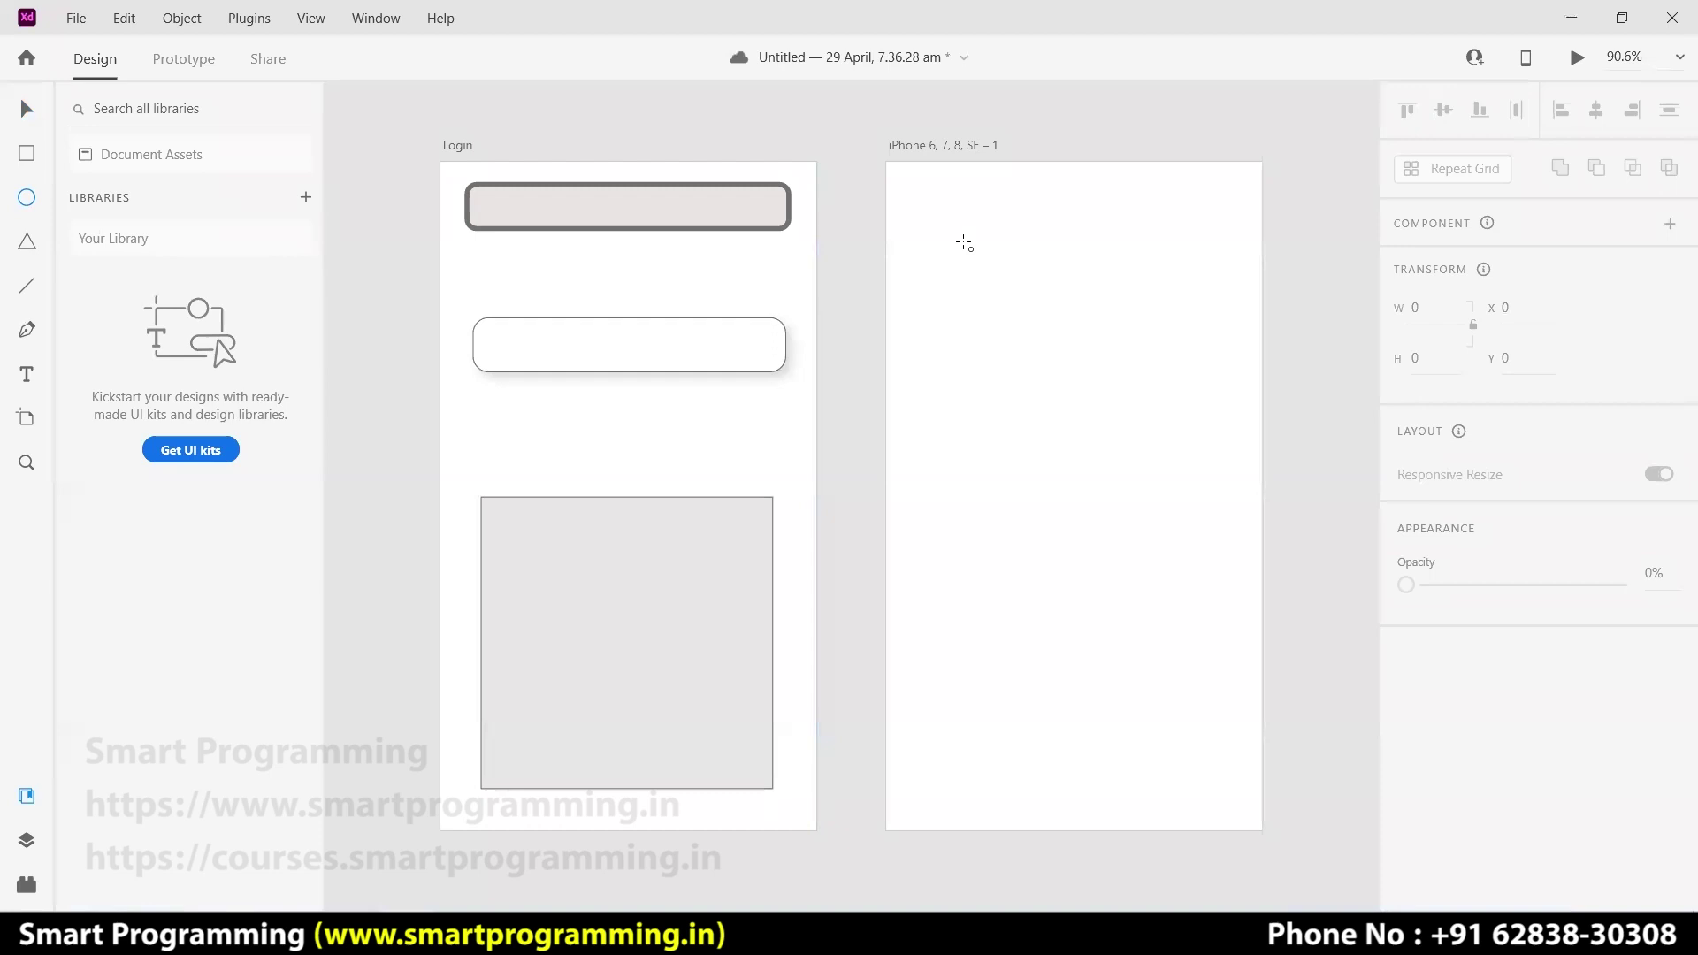
{"action": "mouse_move", "coordinate": [958, 225]}
{"action": "left_mouse_down"}
{"action": "mouse_move", "coordinate": [1249, 594]}
{"action": "mouse_move", "coordinate": [978, 304]}
{"action": "mouse_move", "coordinate": [1248, 675]}
{"action": "mouse_move", "coordinate": [1015, 347]}
{"action": "mouse_move", "coordinate": [1088, 440]}
{"action": "mouse_move", "coordinate": [1203, 504]}
{"action": "mouse_move", "coordinate": [1010, 540]}
{"action": "mouse_move", "coordinate": [941, 352]}
{"action": "mouse_move", "coordinate": [1043, 242]}
{"action": "mouse_move", "coordinate": [1164, 250]}
{"action": "mouse_move", "coordinate": [1237, 435]}
{"action": "mouse_move", "coordinate": [1091, 492]}
{"action": "mouse_move", "coordinate": [962, 341]}
{"action": "mouse_move", "coordinate": [1182, 251]}
{"action": "mouse_move", "coordinate": [1046, 316]}
{"action": "mouse_move", "coordinate": [1159, 303]}
{"action": "mouse_move", "coordinate": [1189, 322]}
{"action": "left_mouse_up"}
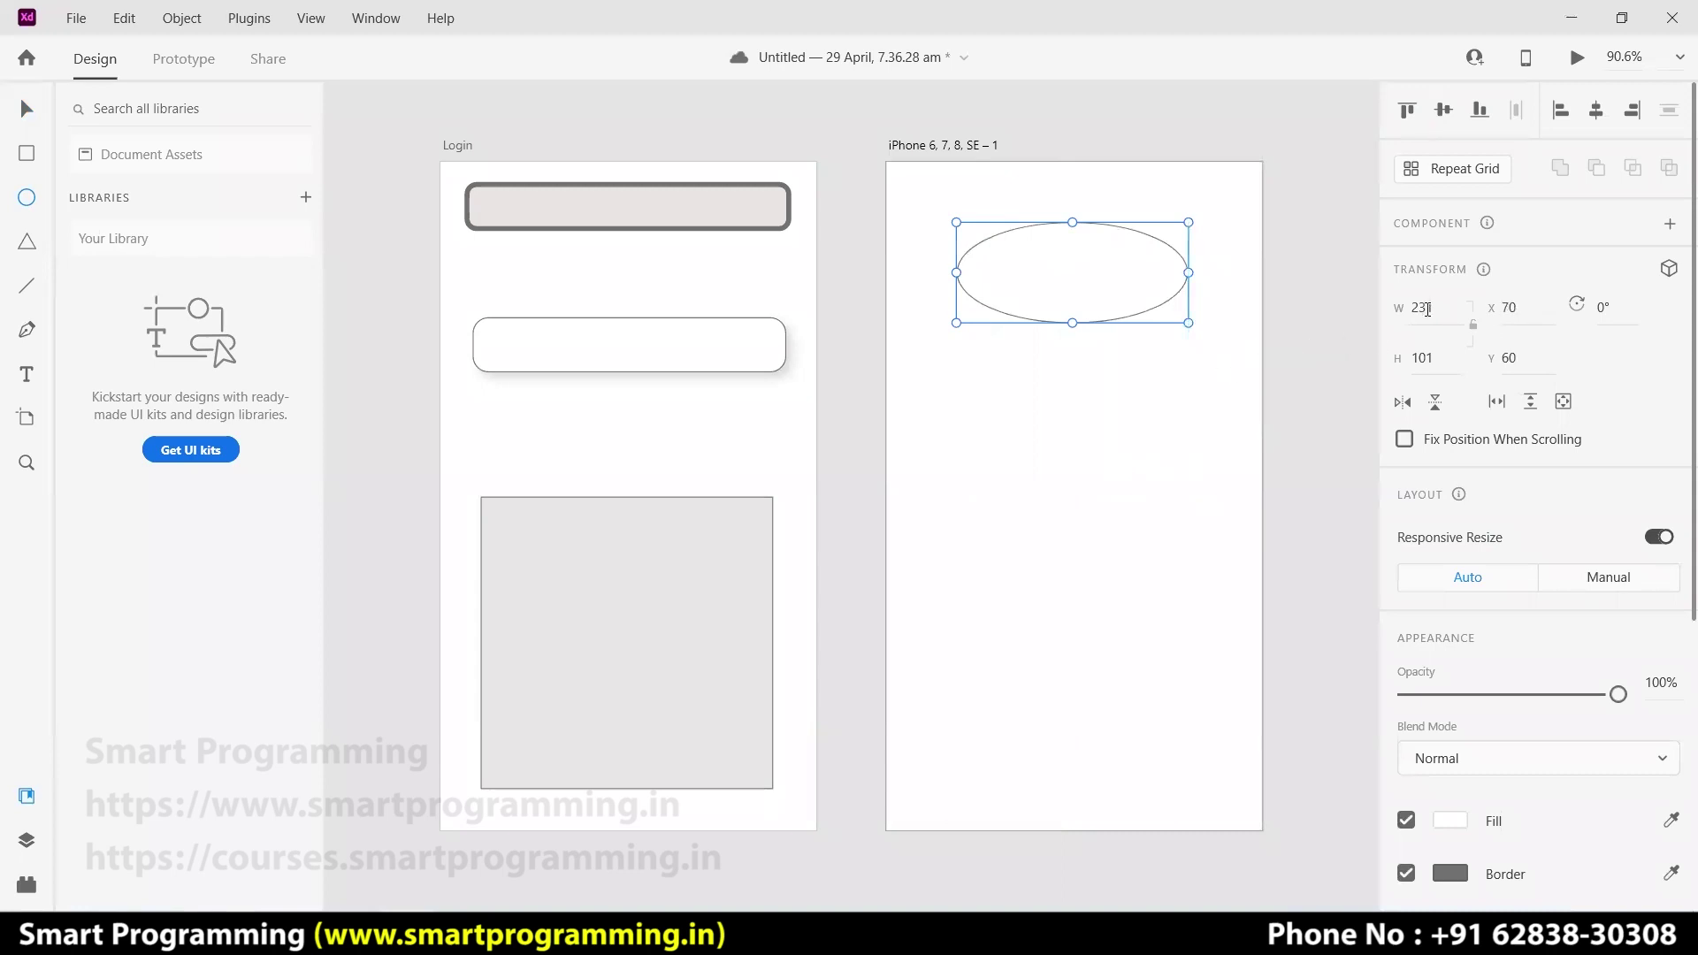
{"action": "left_click", "coordinate": [1445, 357]}
{"action": "type", "text": "100"}
{"action": "key", "text": "Return"}
{"action": "left_click", "coordinate": [1442, 307]}
{"action": "type", "text": "100"}
{"action": "key", "text": "Return"}
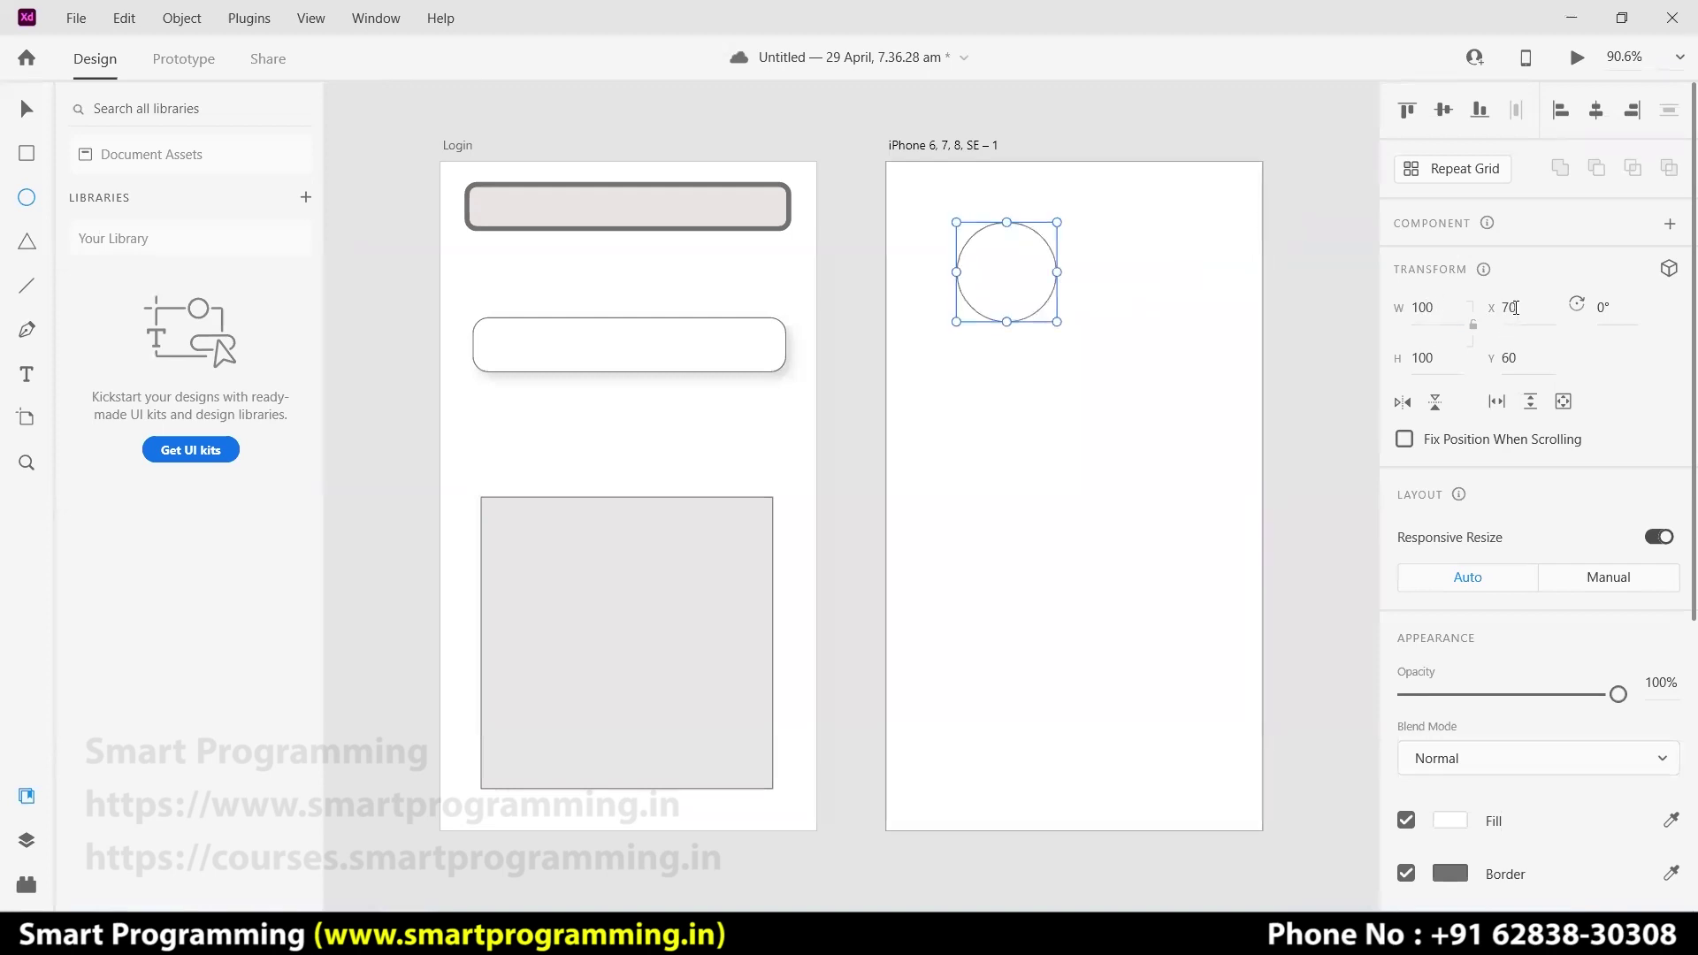
{"action": "scroll", "coordinate": [1498, 368], "scroll_direction": "down", "scroll_amount": 5}
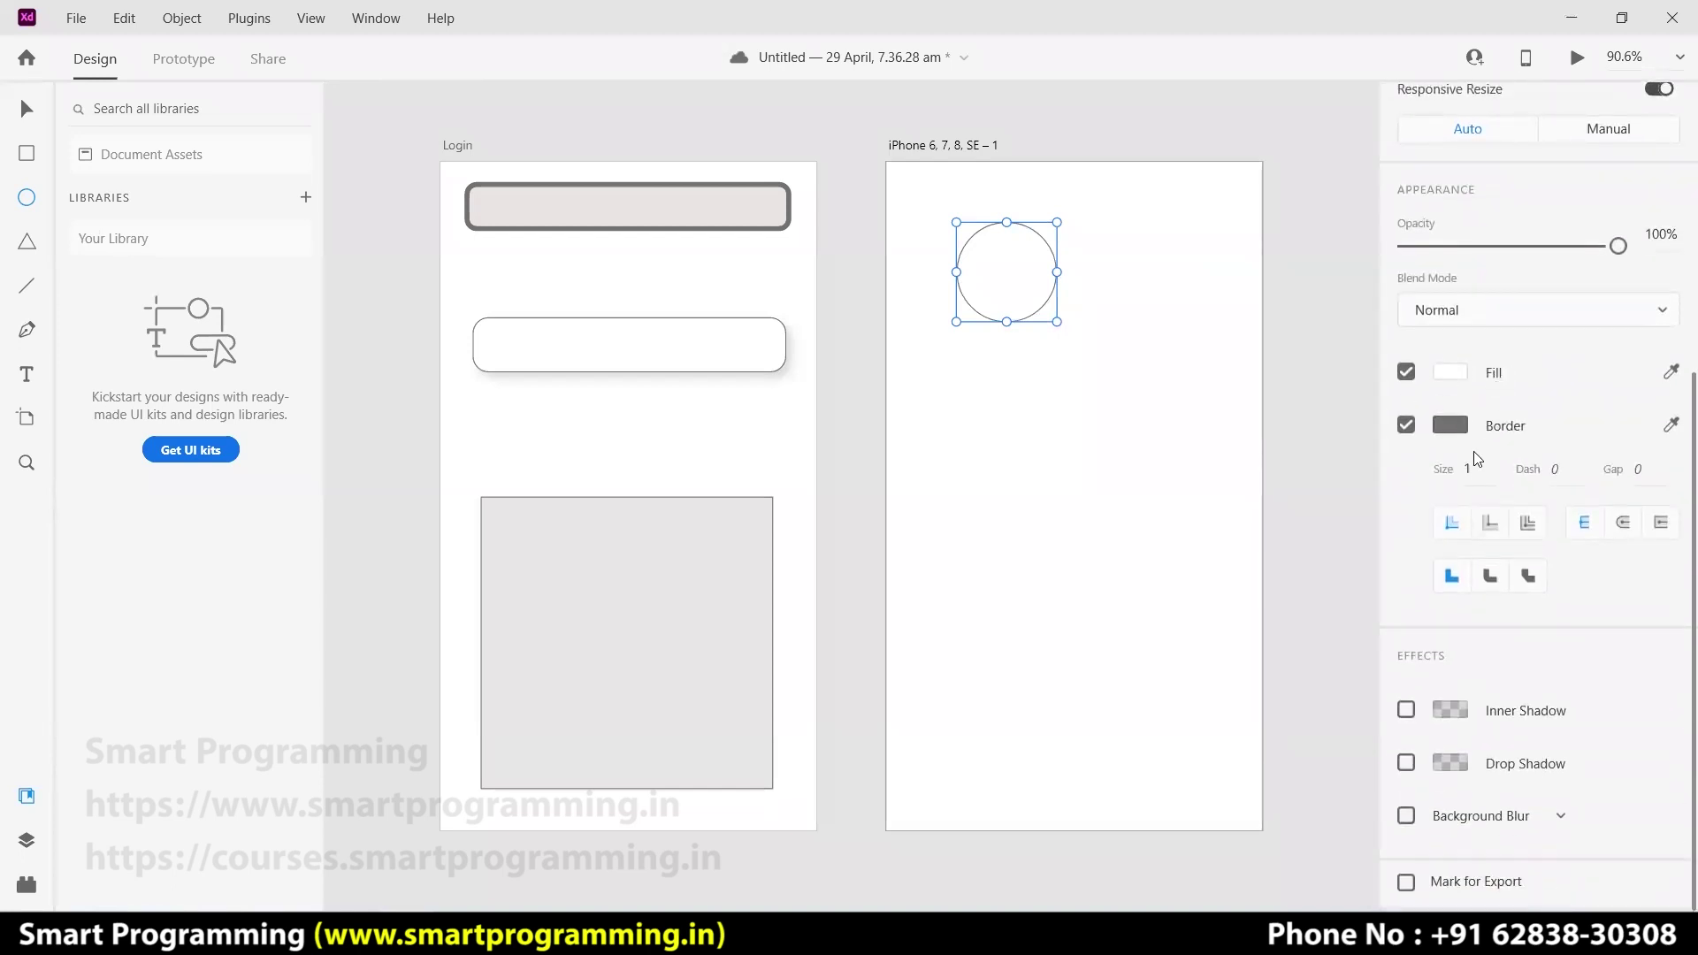
{"action": "scroll", "coordinate": [1507, 705], "scroll_direction": "up", "scroll_amount": 5}
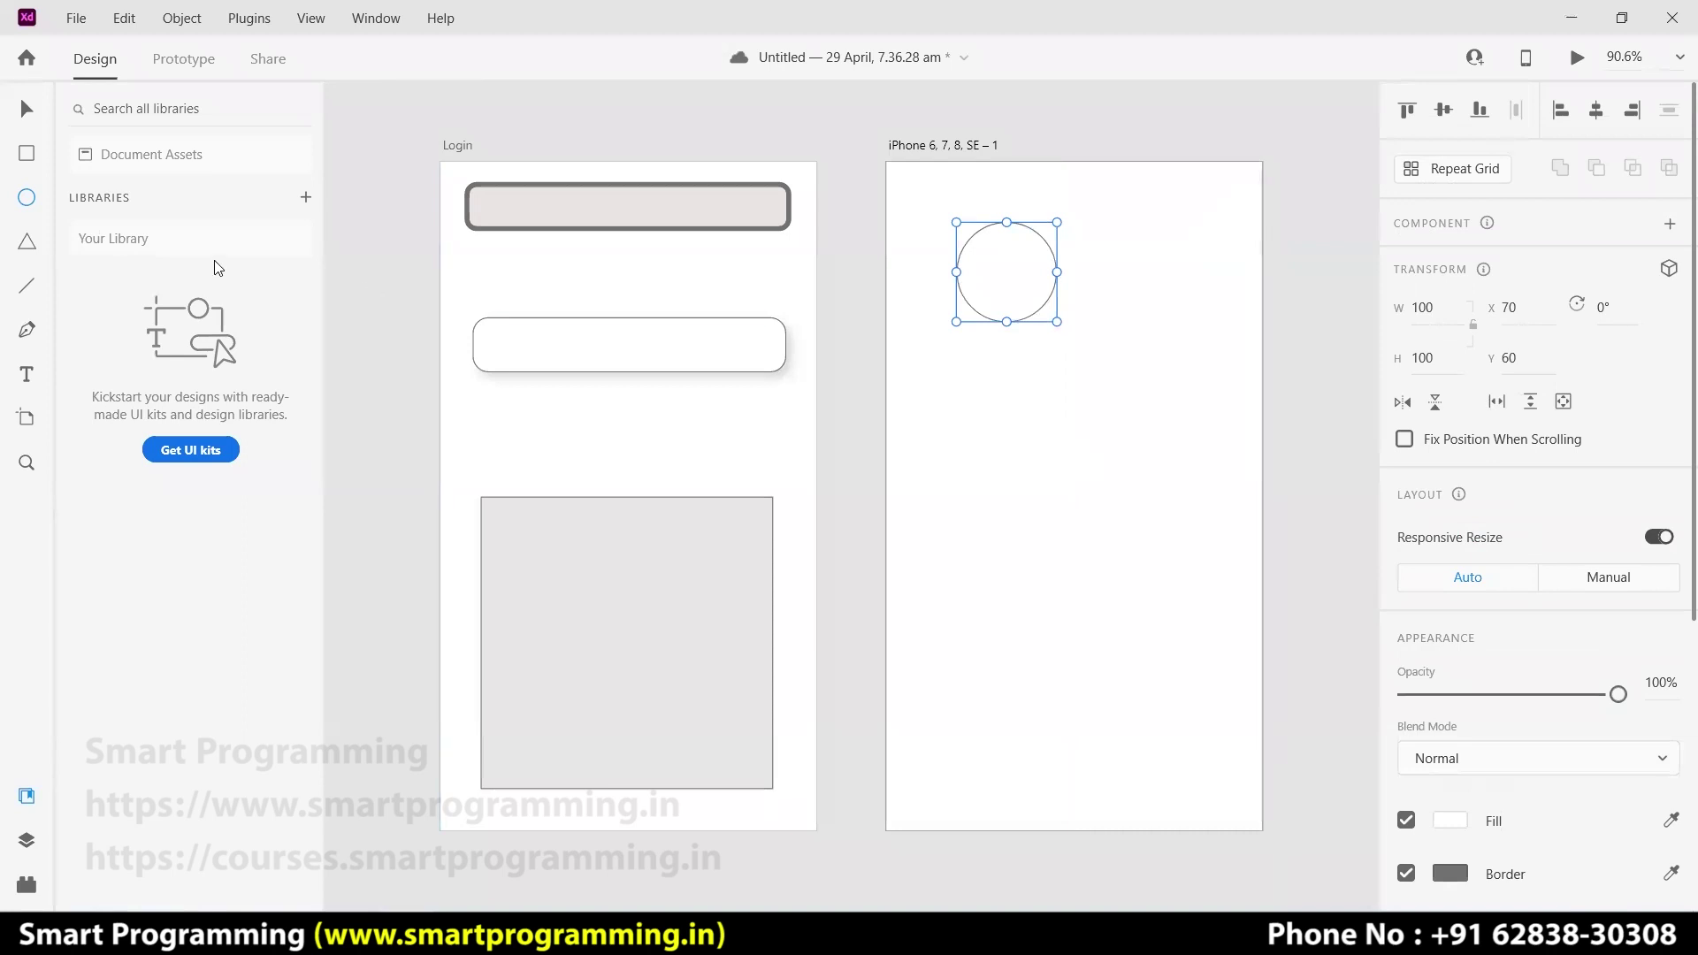
- Draw a triangle about 193 by 194 below the circle and move it to about X 42, Y 206
{"action": "left_click", "coordinate": [27, 248]}
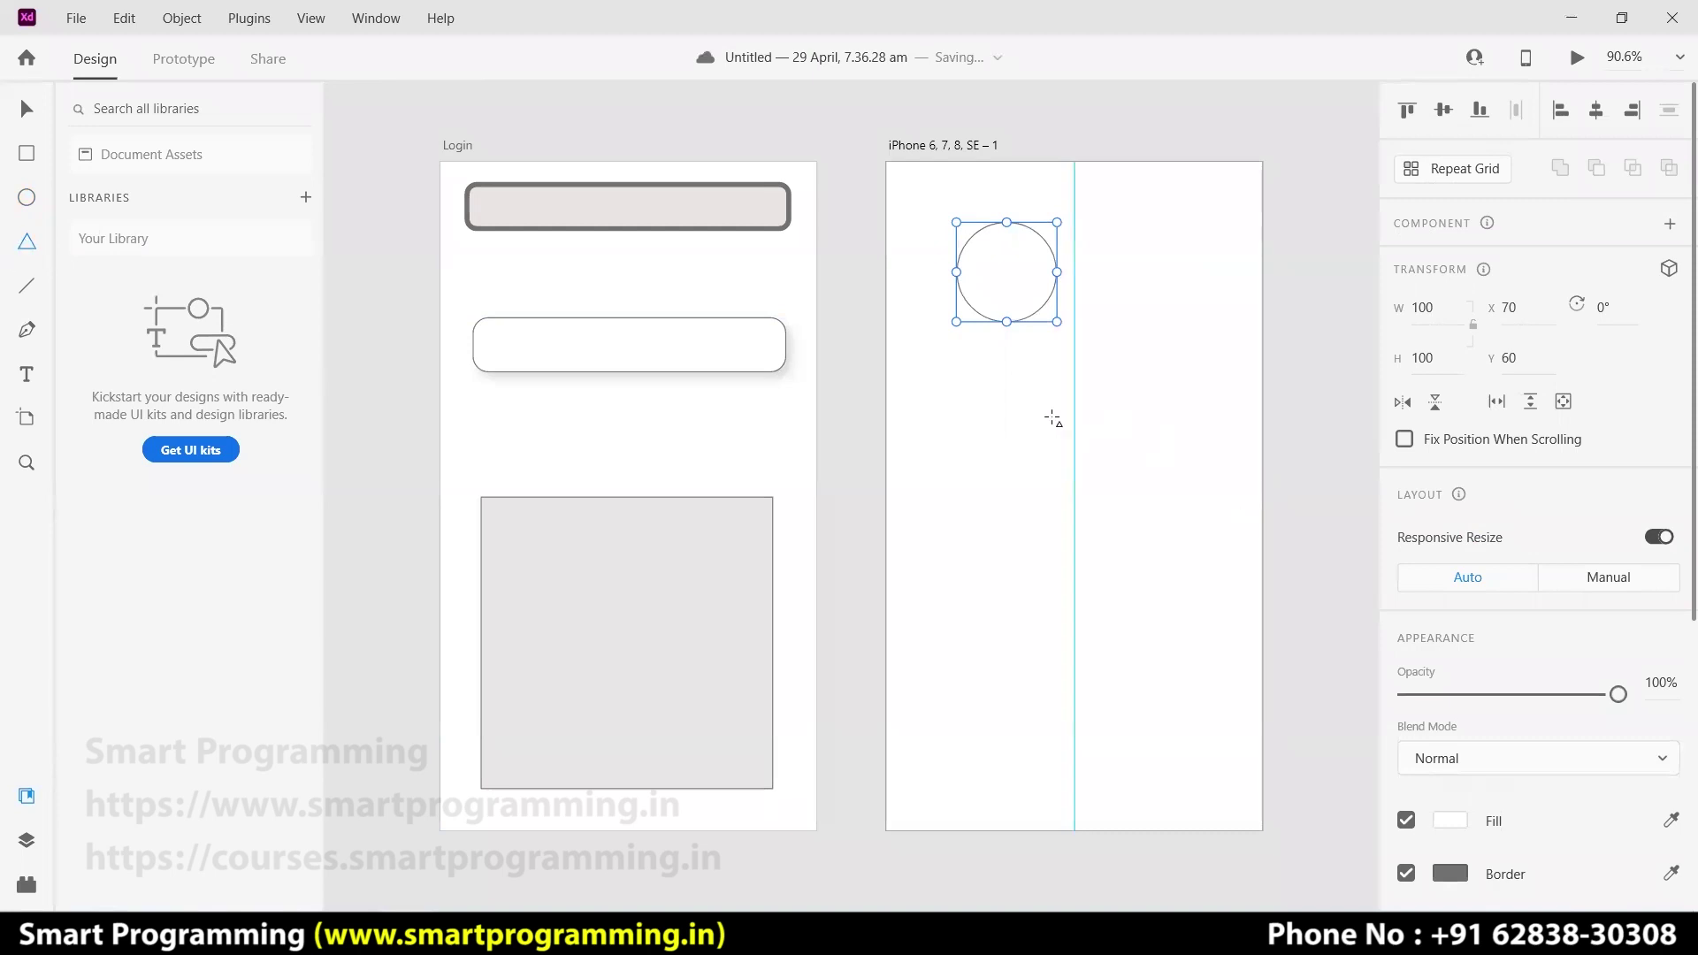
{"action": "left_click_drag", "start_coordinate": [1006, 401], "coordinate": [1183, 619]}
{"action": "mouse_move", "coordinate": [1214, 558]}
{"action": "left_mouse_down"}
{"action": "mouse_move", "coordinate": [1205, 520]}
{"action": "mouse_move", "coordinate": [1201, 594]}
{"action": "left_mouse_up"}
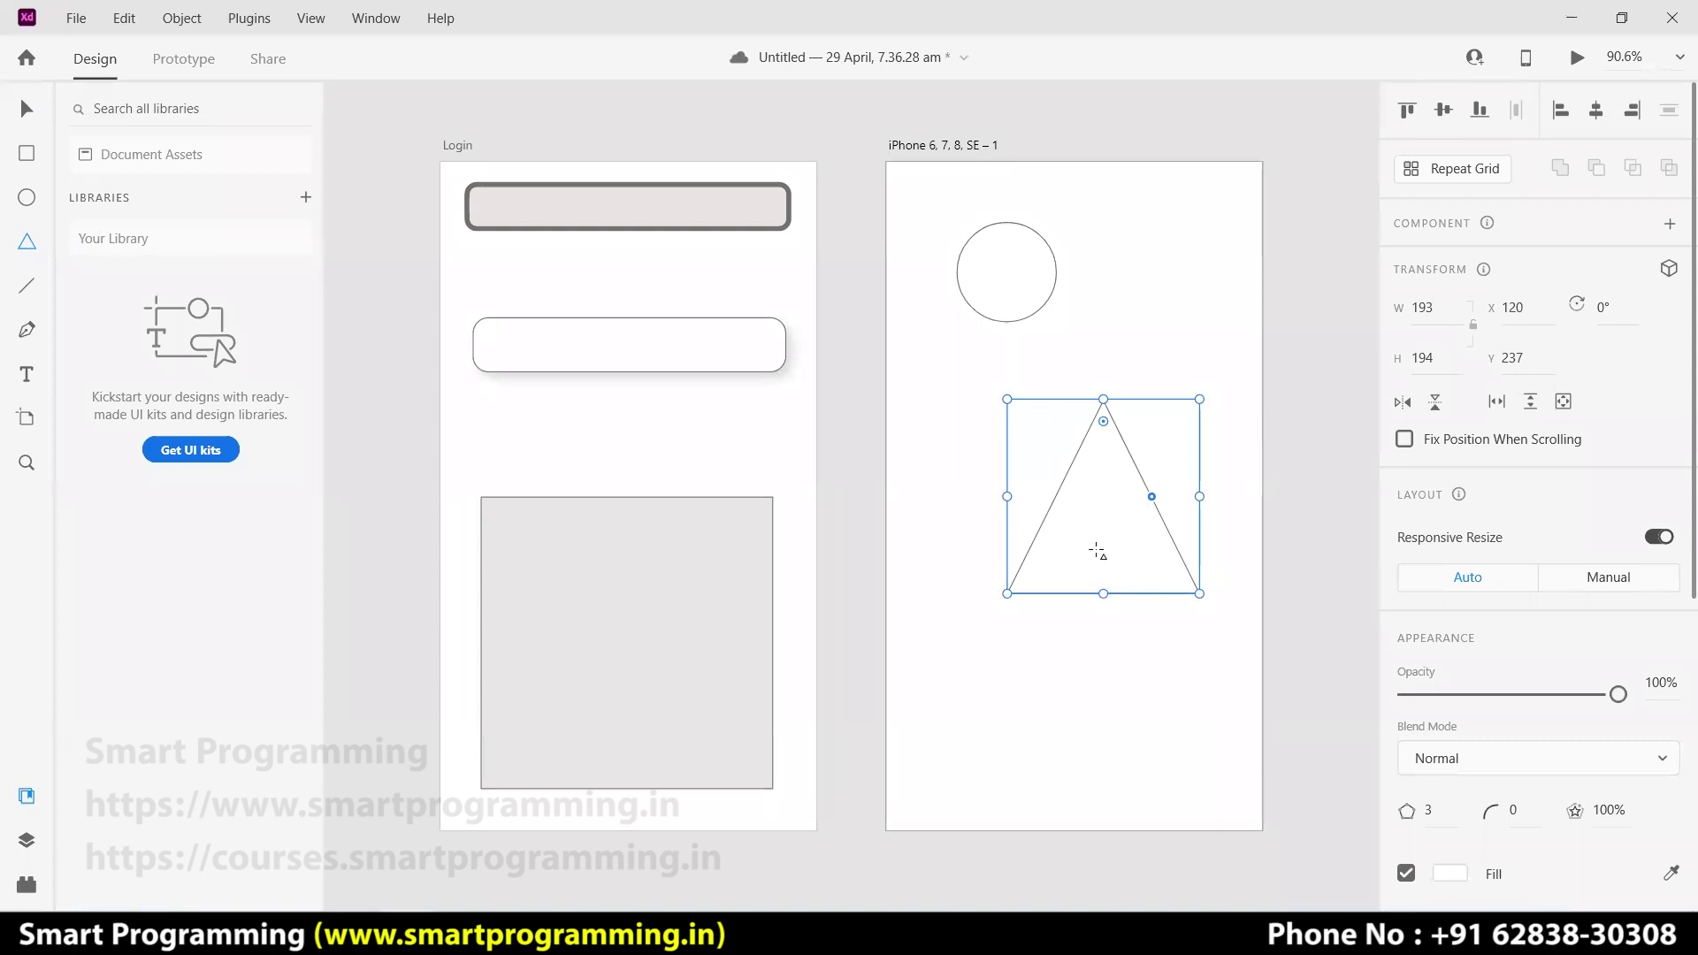
{"action": "left_click_drag", "start_coordinate": [1201, 593], "coordinate": [1280, 593]}
{"action": "left_click", "coordinate": [28, 110]}
{"action": "left_click_drag", "start_coordinate": [1107, 507], "coordinate": [1003, 462]}
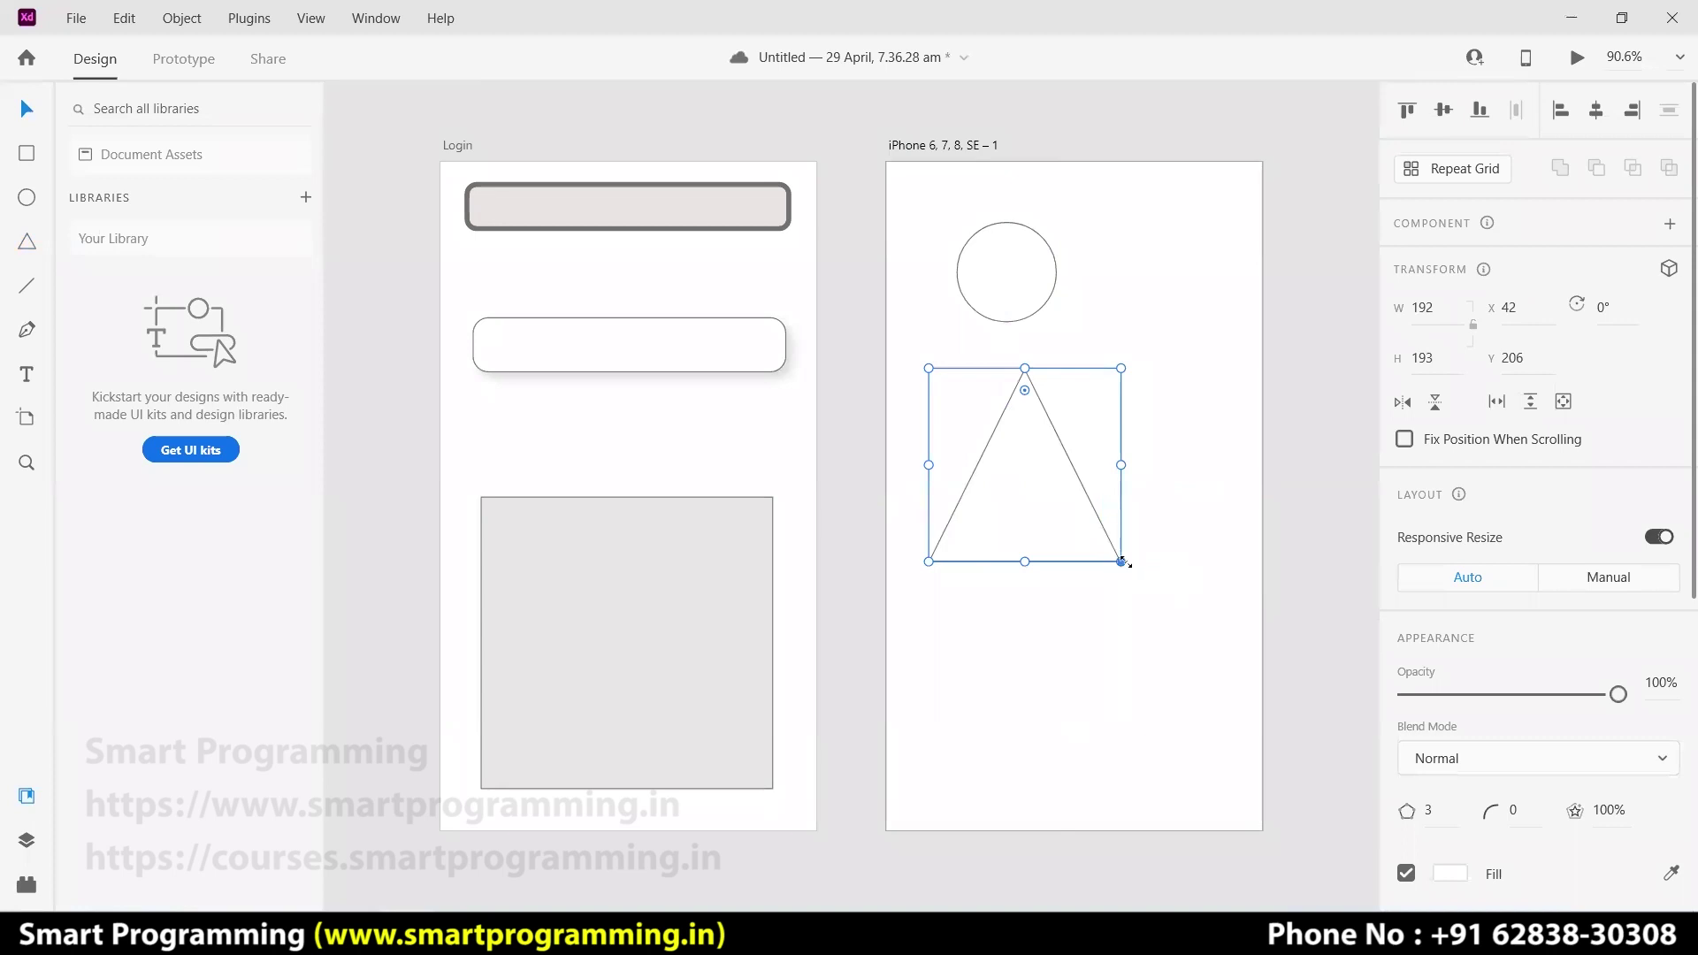
- Try resizing the triangle, first to about 242 by 243 and finally to about 218 by 66, then delete it
{"action": "left_click_drag", "start_coordinate": [1119, 561], "coordinate": [1021, 611]}
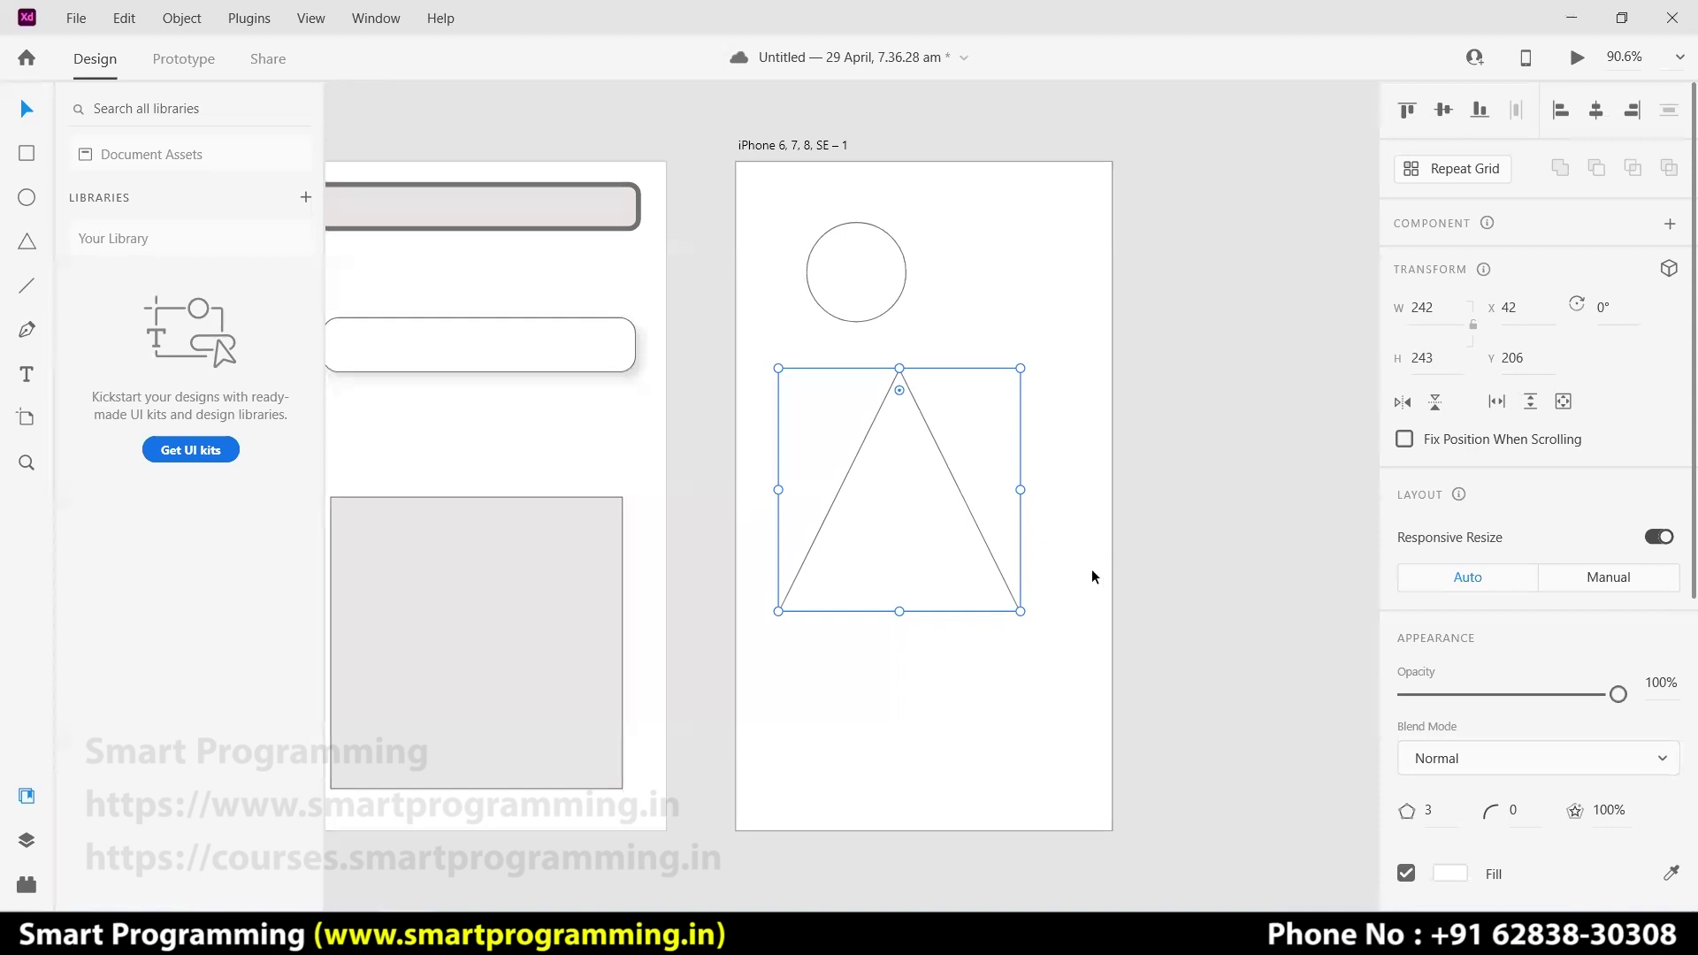
{"action": "left_click_drag", "start_coordinate": [1021, 610], "coordinate": [774, 387]}
{"action": "mouse_move", "coordinate": [807, 427]}
{"action": "left_mouse_down"}
{"action": "mouse_move", "coordinate": [1341, 599]}
{"action": "mouse_move", "coordinate": [1073, 520]}
{"action": "mouse_move", "coordinate": [724, 368]}
{"action": "mouse_move", "coordinate": [857, 466]}
{"action": "mouse_move", "coordinate": [1000, 504]}
{"action": "mouse_move", "coordinate": [1080, 549]}
{"action": "mouse_move", "coordinate": [793, 417]}
{"action": "left_mouse_up"}
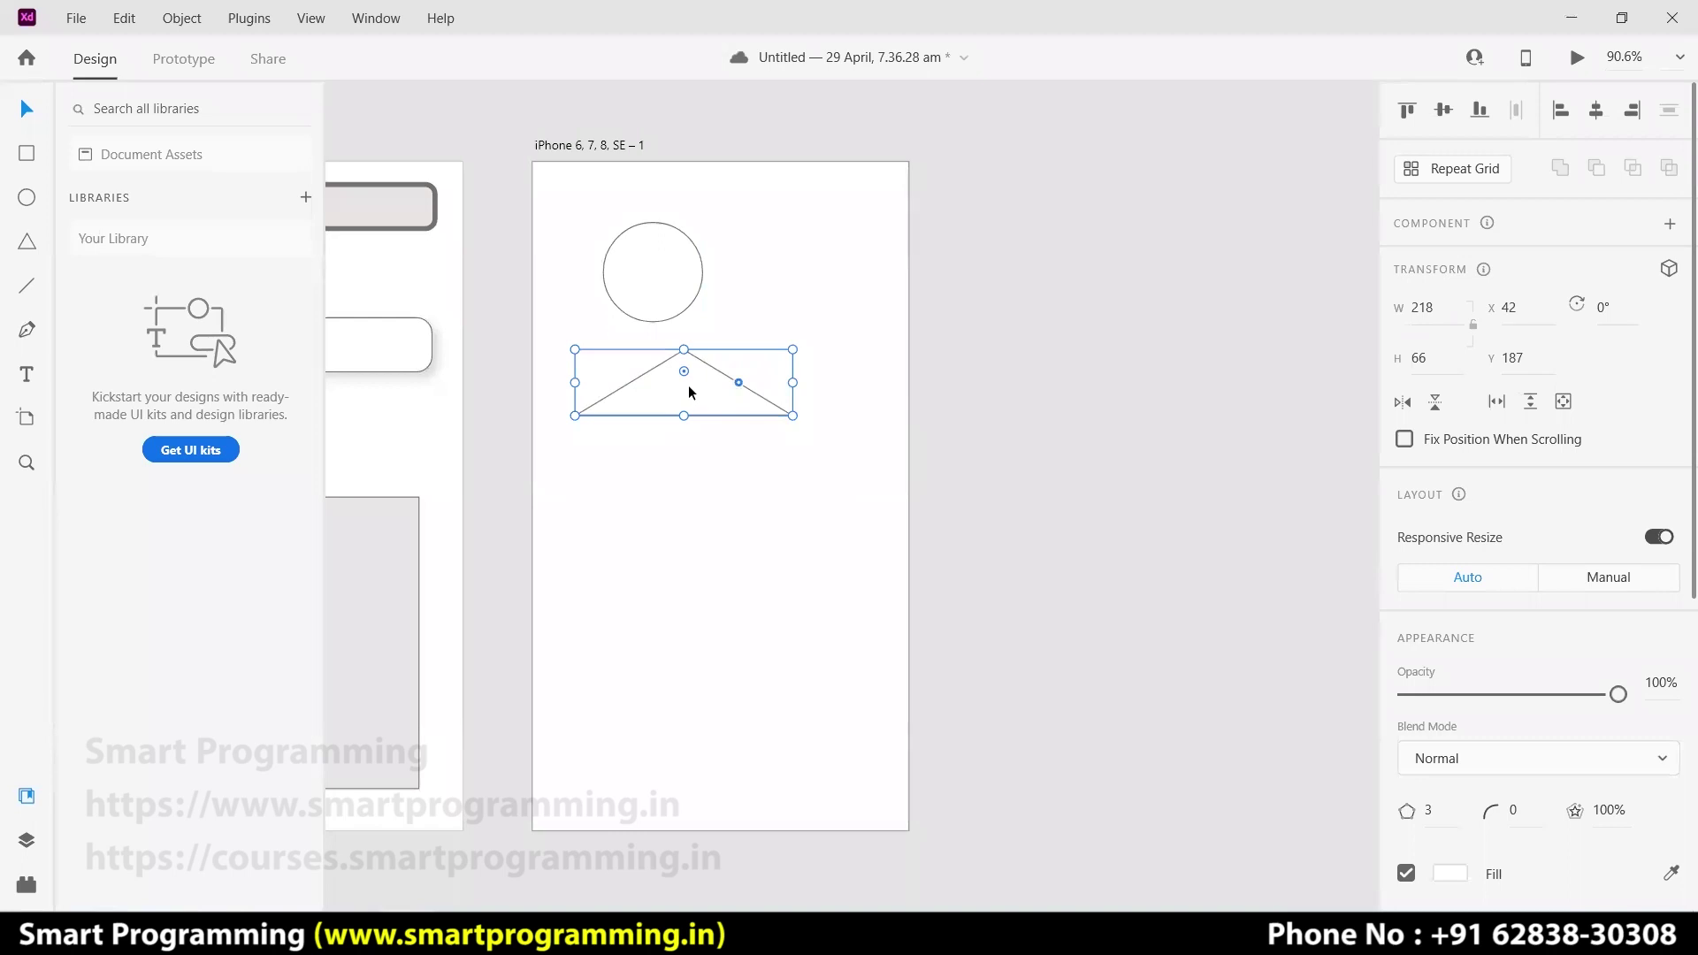
{"action": "key", "text": "Delete"}
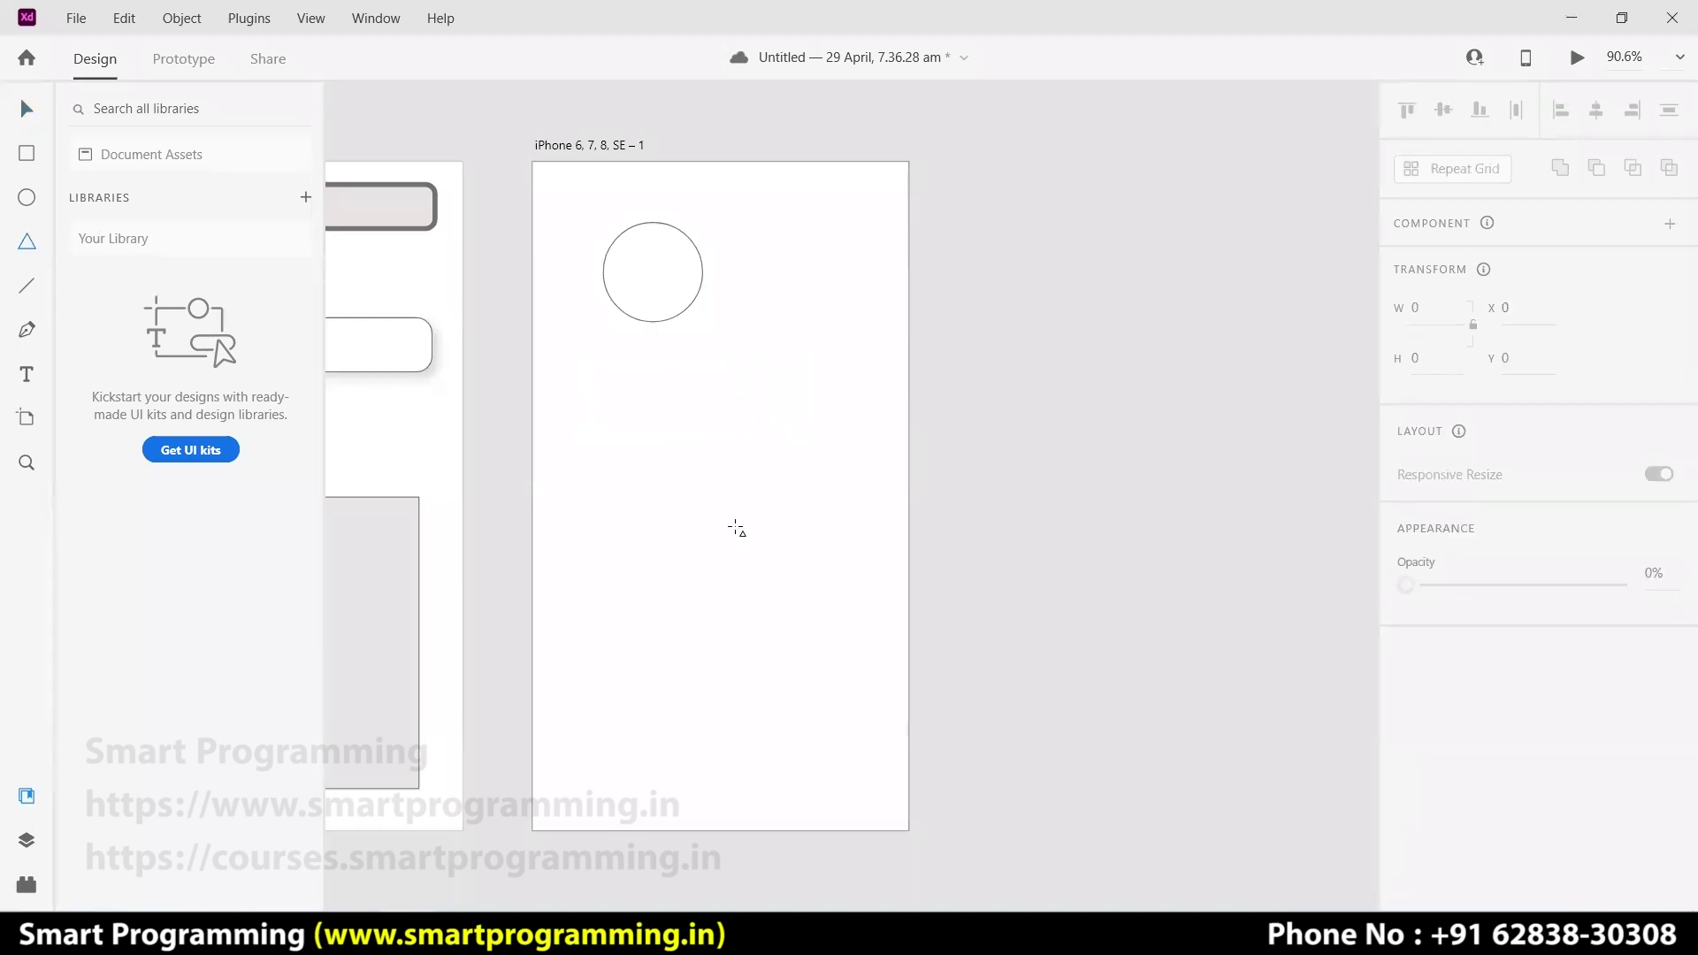
- Draw a triangle scaled to about 128 by 111 below the circle, and a near-vertical line about 203 tall beside the shapes
{"action": "left_click_drag", "start_coordinate": [600, 390], "coordinate": [824, 582]}
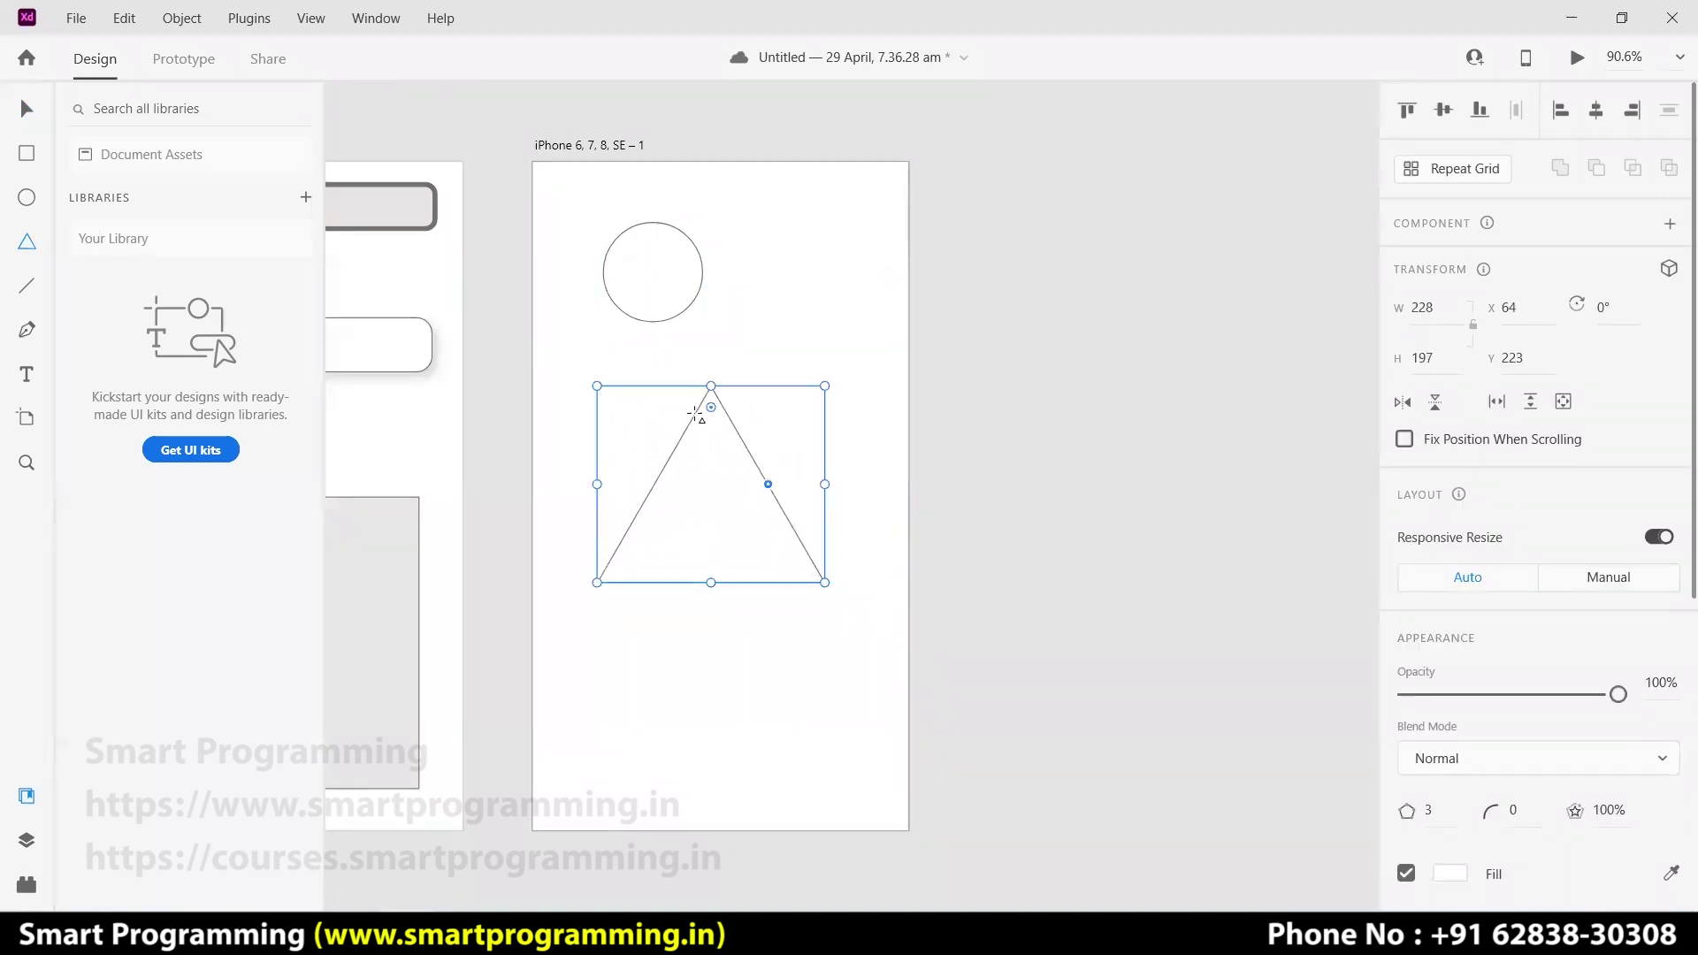
{"action": "left_click_drag", "start_coordinate": [825, 583], "coordinate": [851, 498]}
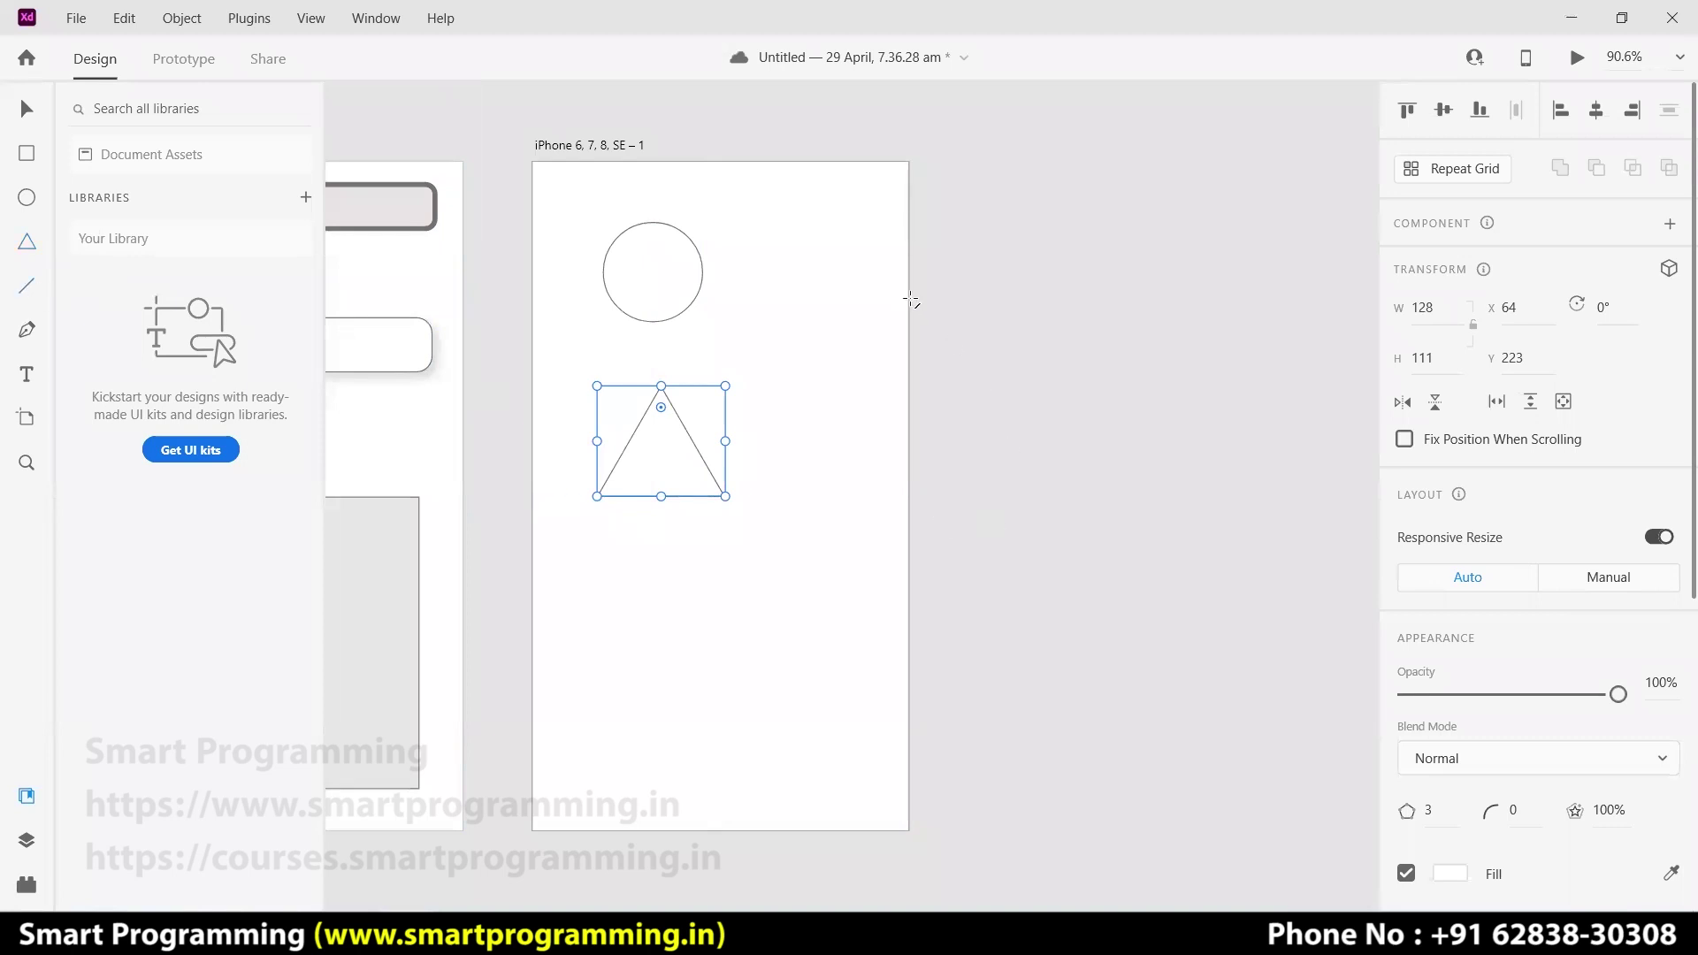
{"action": "mouse_move", "coordinate": [829, 256]}
{"action": "left_mouse_down"}
{"action": "mouse_move", "coordinate": [851, 442]}
{"action": "mouse_move", "coordinate": [831, 458]}
{"action": "left_mouse_up"}
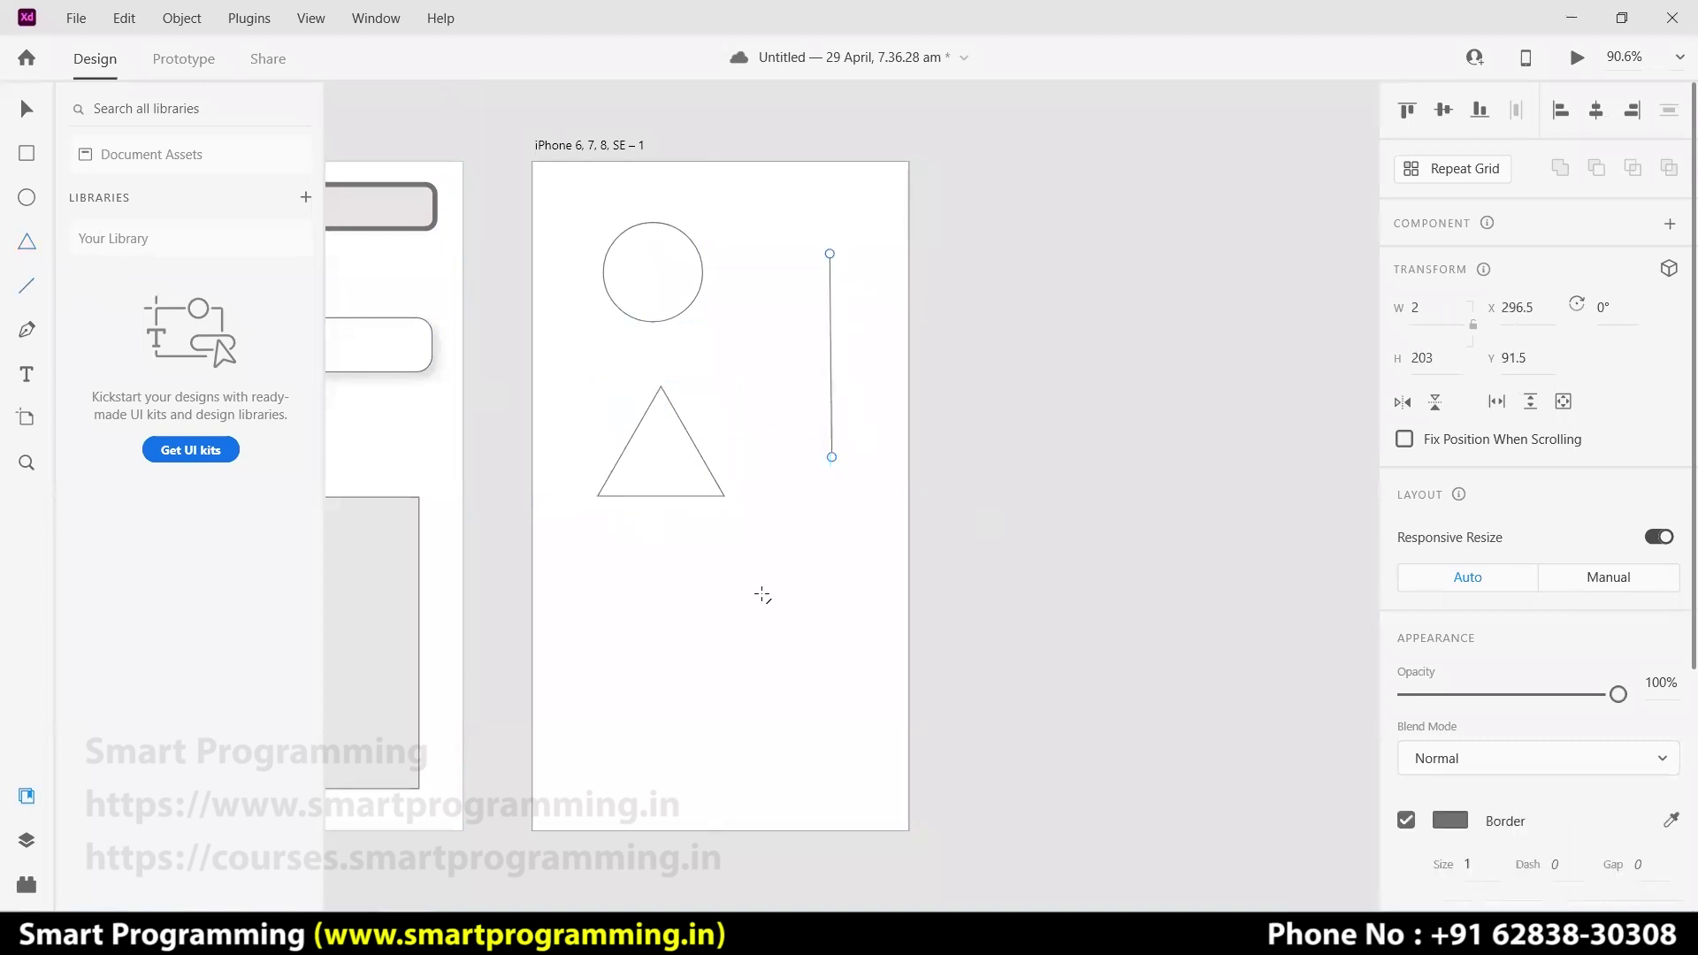
- Draw a diagonal line about 169 wide and 100 high below the triangle and set its rotation to 45°
{"action": "left_click_drag", "start_coordinate": [662, 615], "coordinate": [830, 514]}
{"action": "left_click", "coordinate": [28, 112]}
{"action": "left_click", "coordinate": [1615, 314]}
{"action": "type", "text": "45"}
{"action": "key", "text": "Return"}
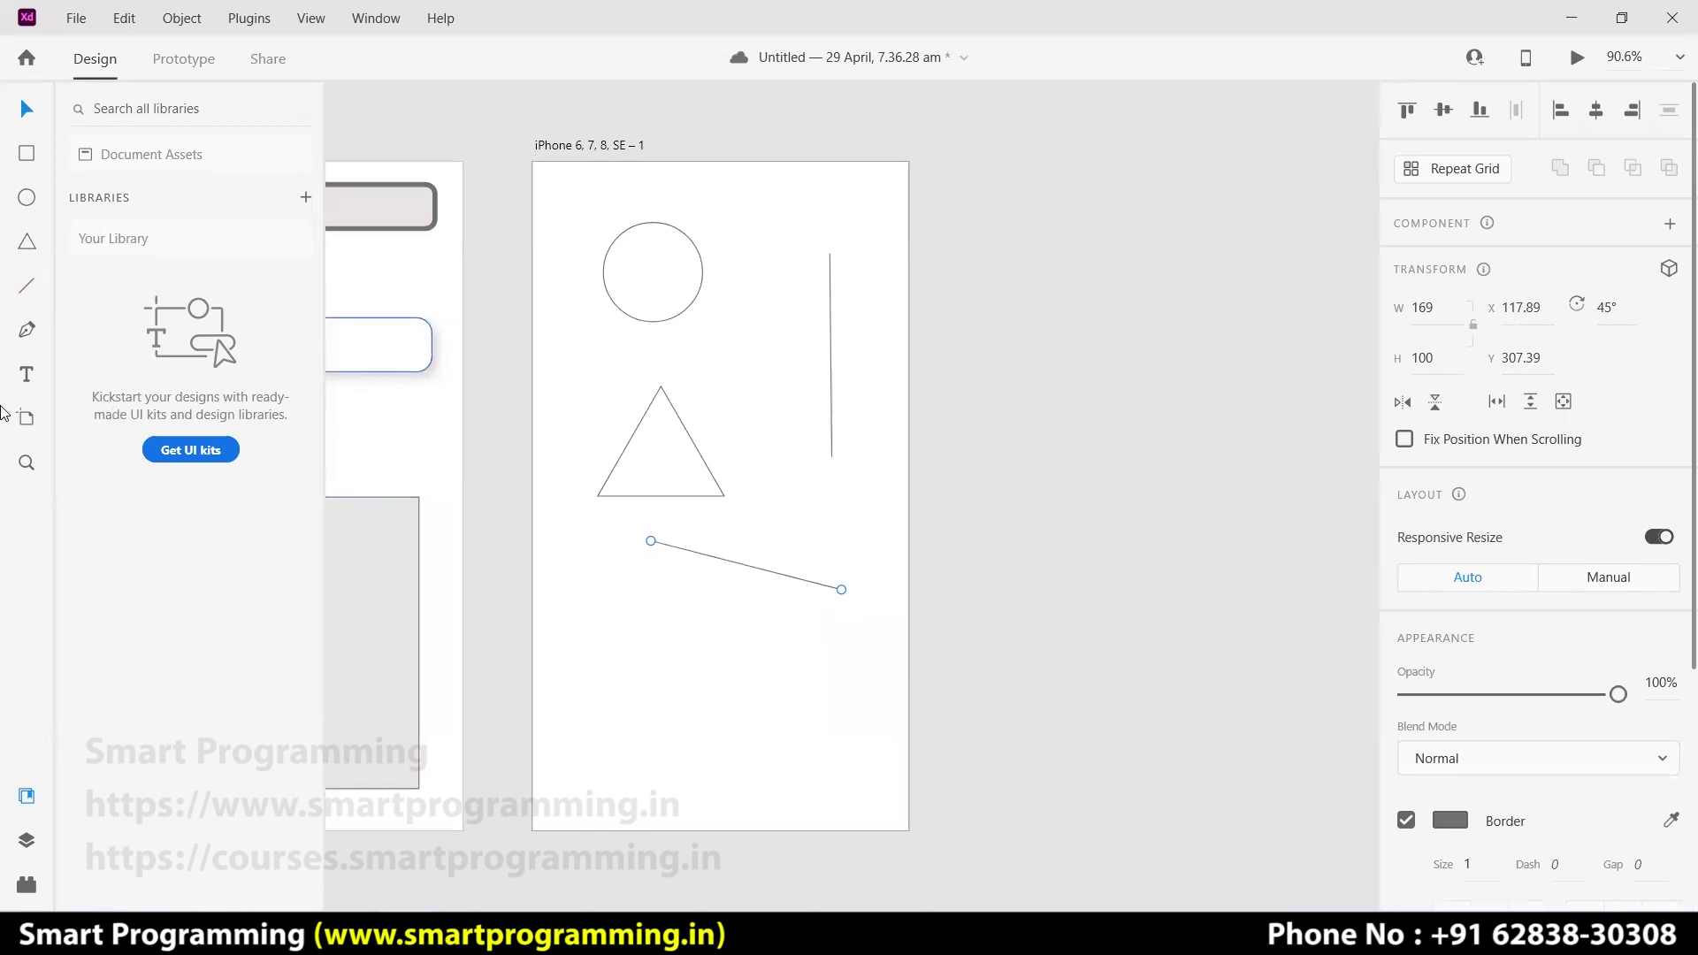
- Add another iPhone 6, 7, 8, SE artboard beside the one holding the circle and triangle
{"action": "left_click", "coordinate": [27, 420]}
{"action": "left_click", "coordinate": [957, 190]}
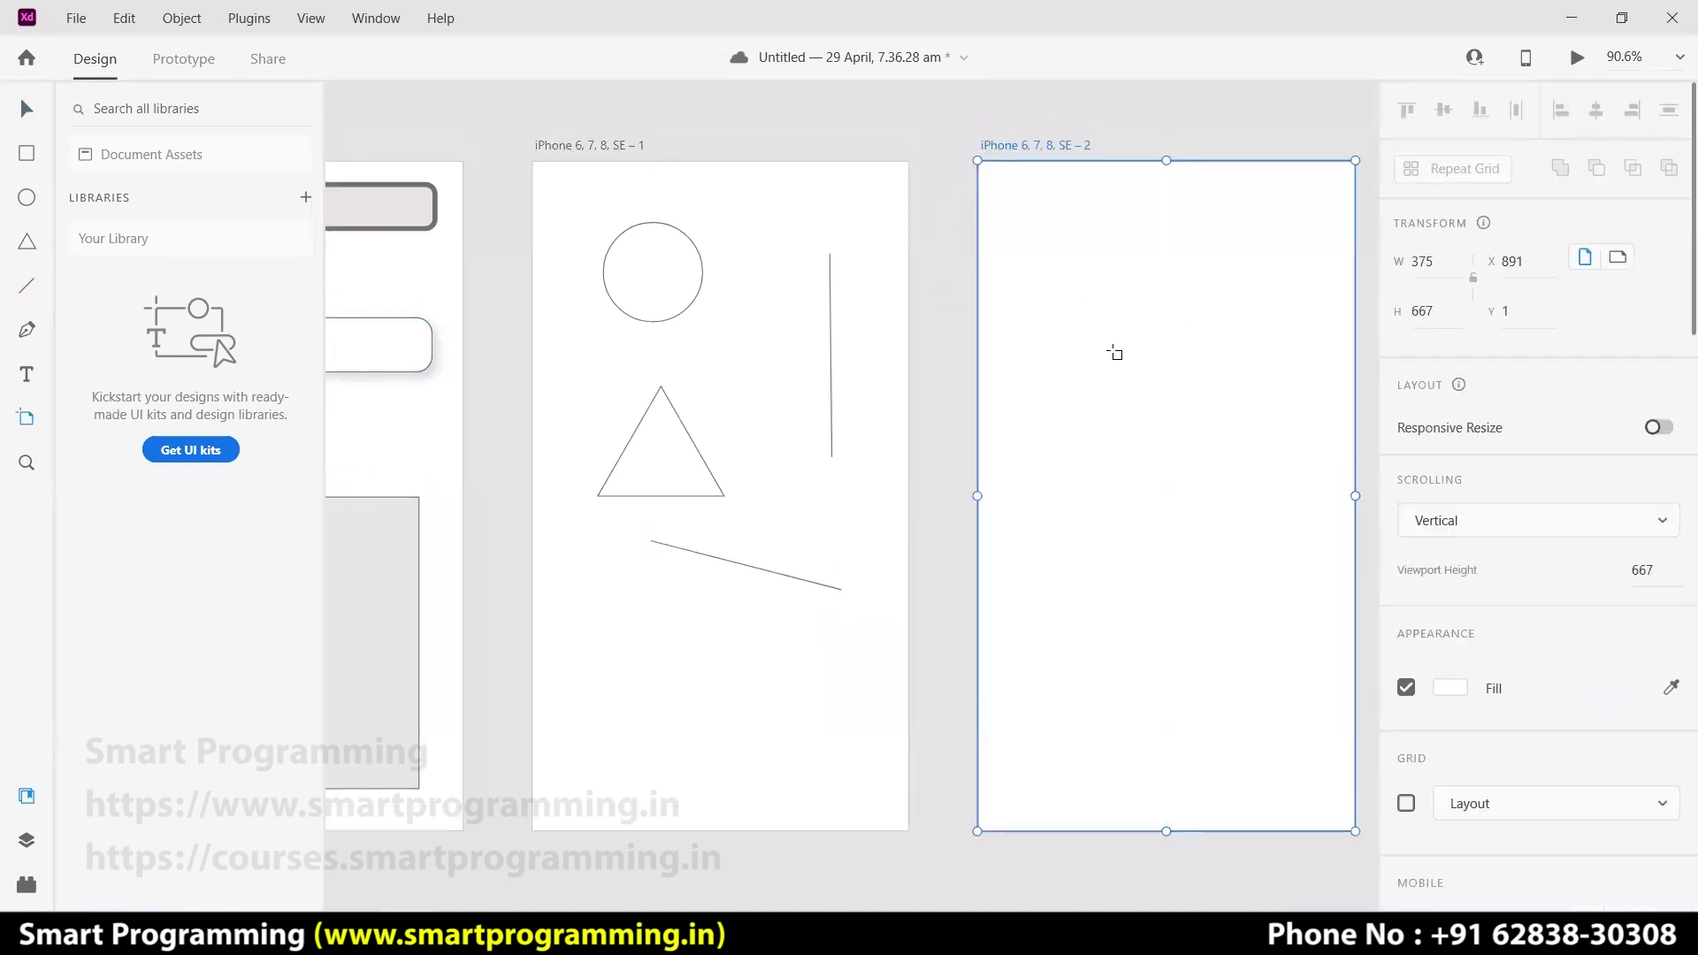
{"action": "left_click", "coordinate": [29, 335]}
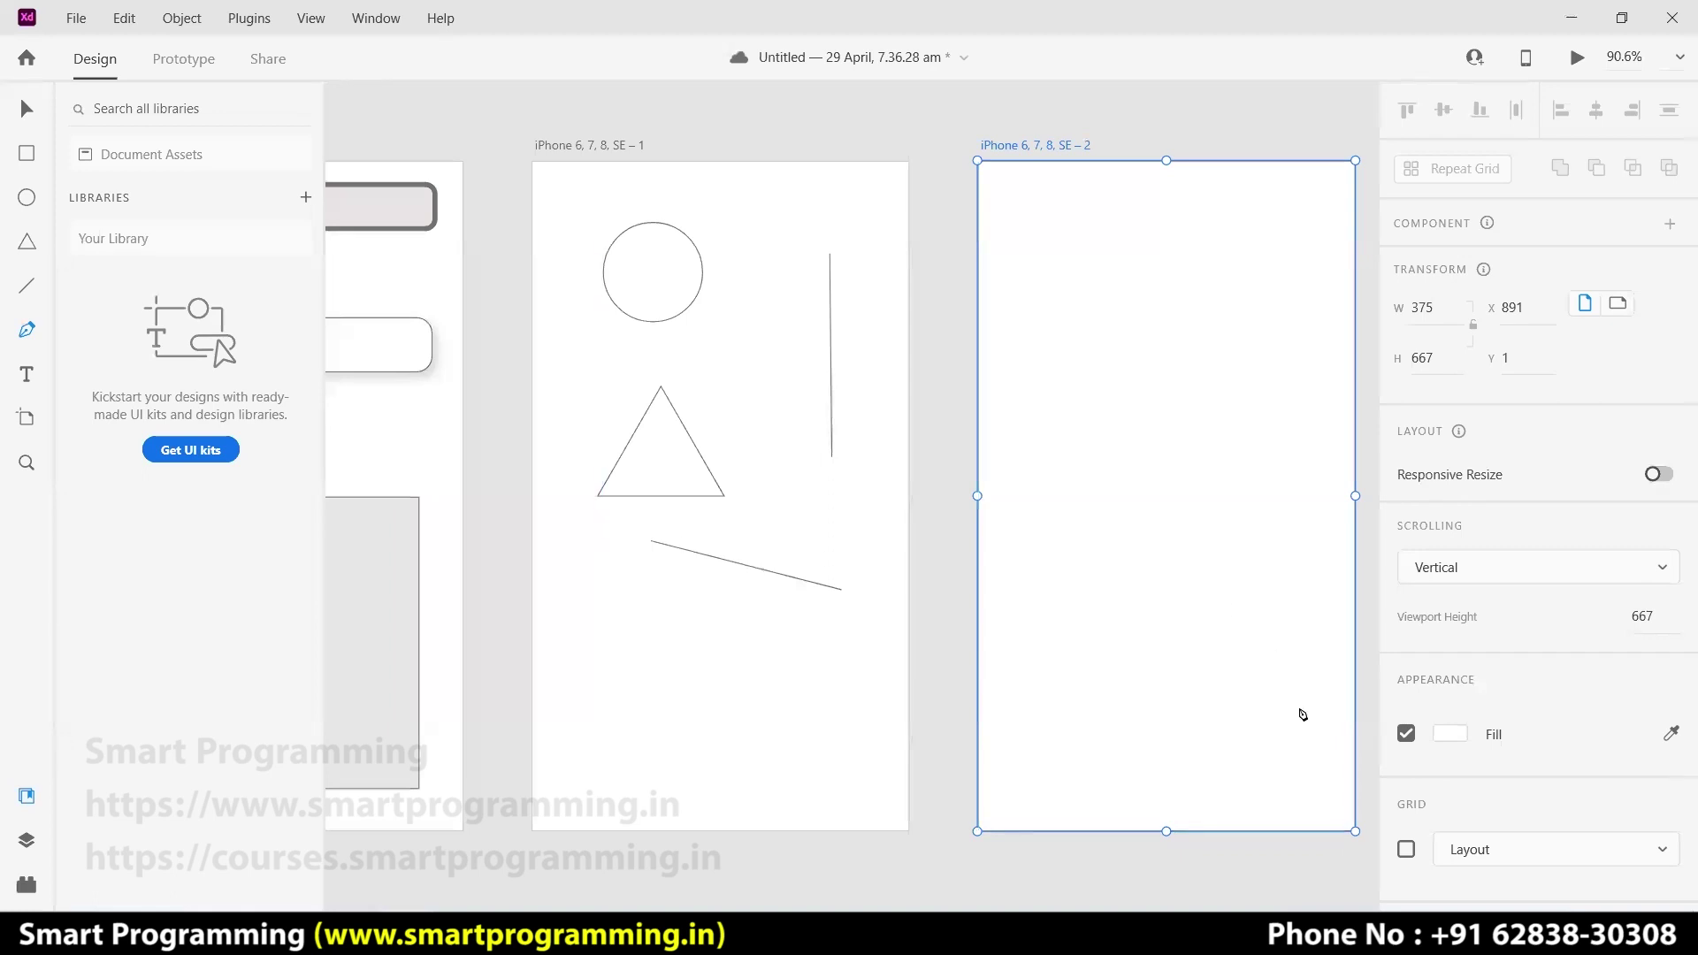
- Move the new empty artboard away from the others to about X 1342, Y 7, and activate the Pen tool
{"action": "left_click", "coordinate": [27, 107]}
{"action": "left_click_drag", "start_coordinate": [909, 123], "coordinate": [1297, 157]}
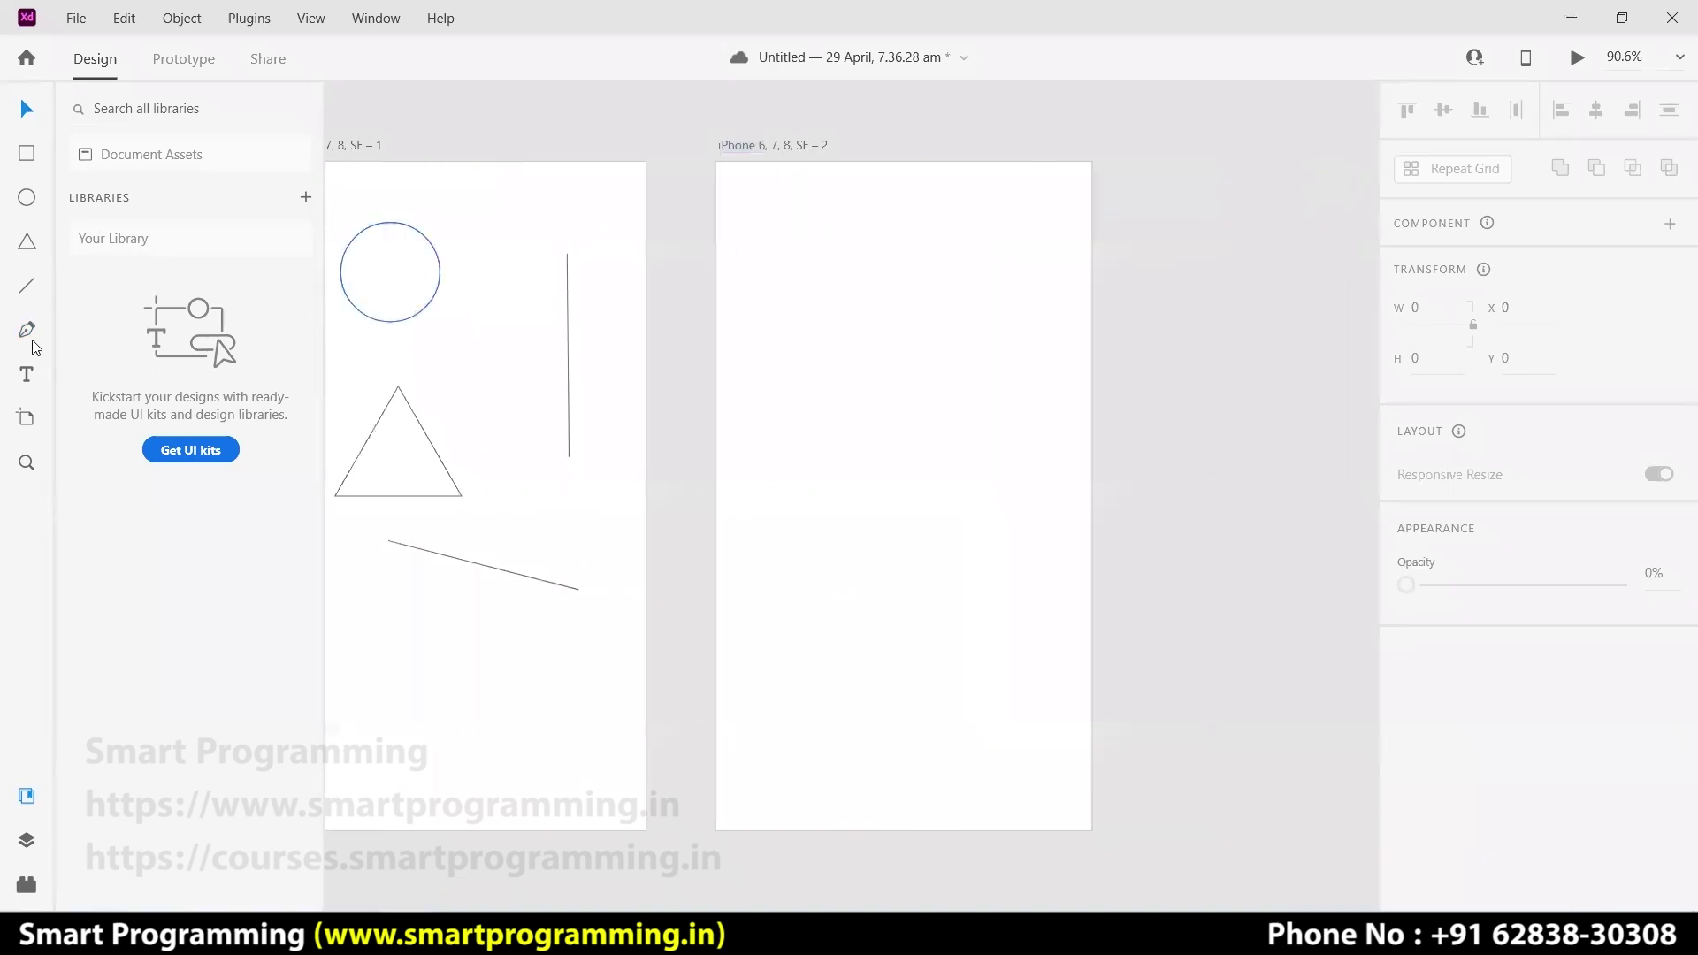
{"action": "left_click_drag", "start_coordinate": [863, 461], "coordinate": [1000, 455]}
{"action": "left_click_drag", "start_coordinate": [1077, 531], "coordinate": [1338, 535]}
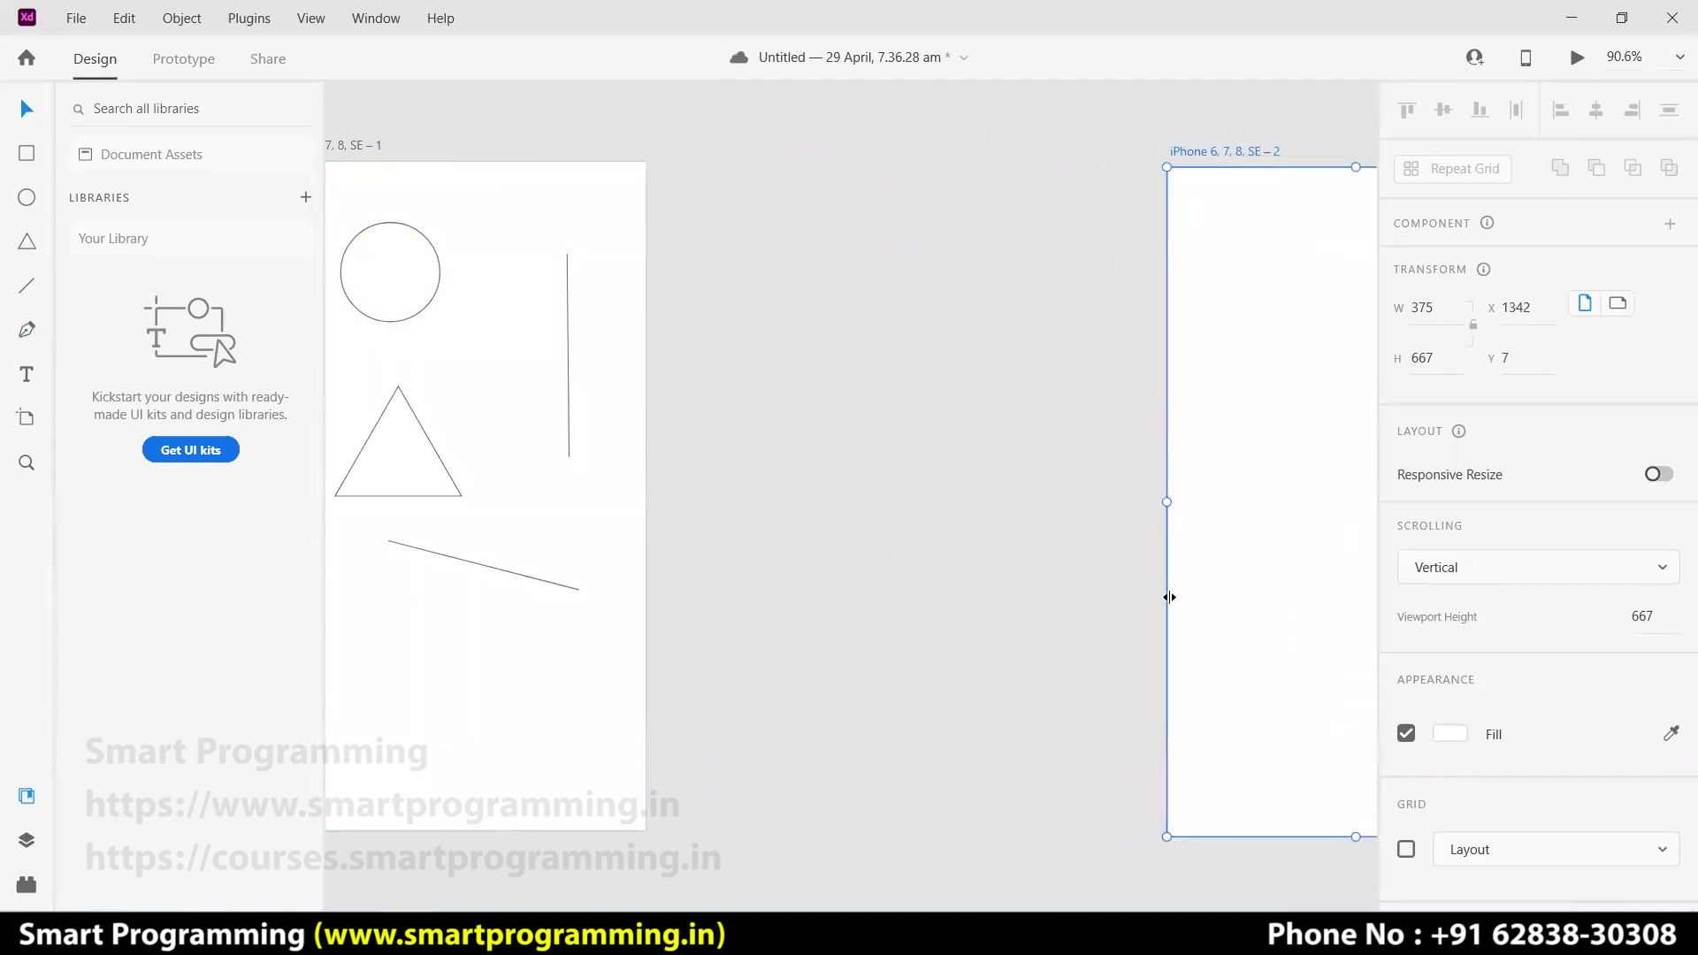
{"action": "left_click_drag", "start_coordinate": [935, 431], "coordinate": [1177, 347]}
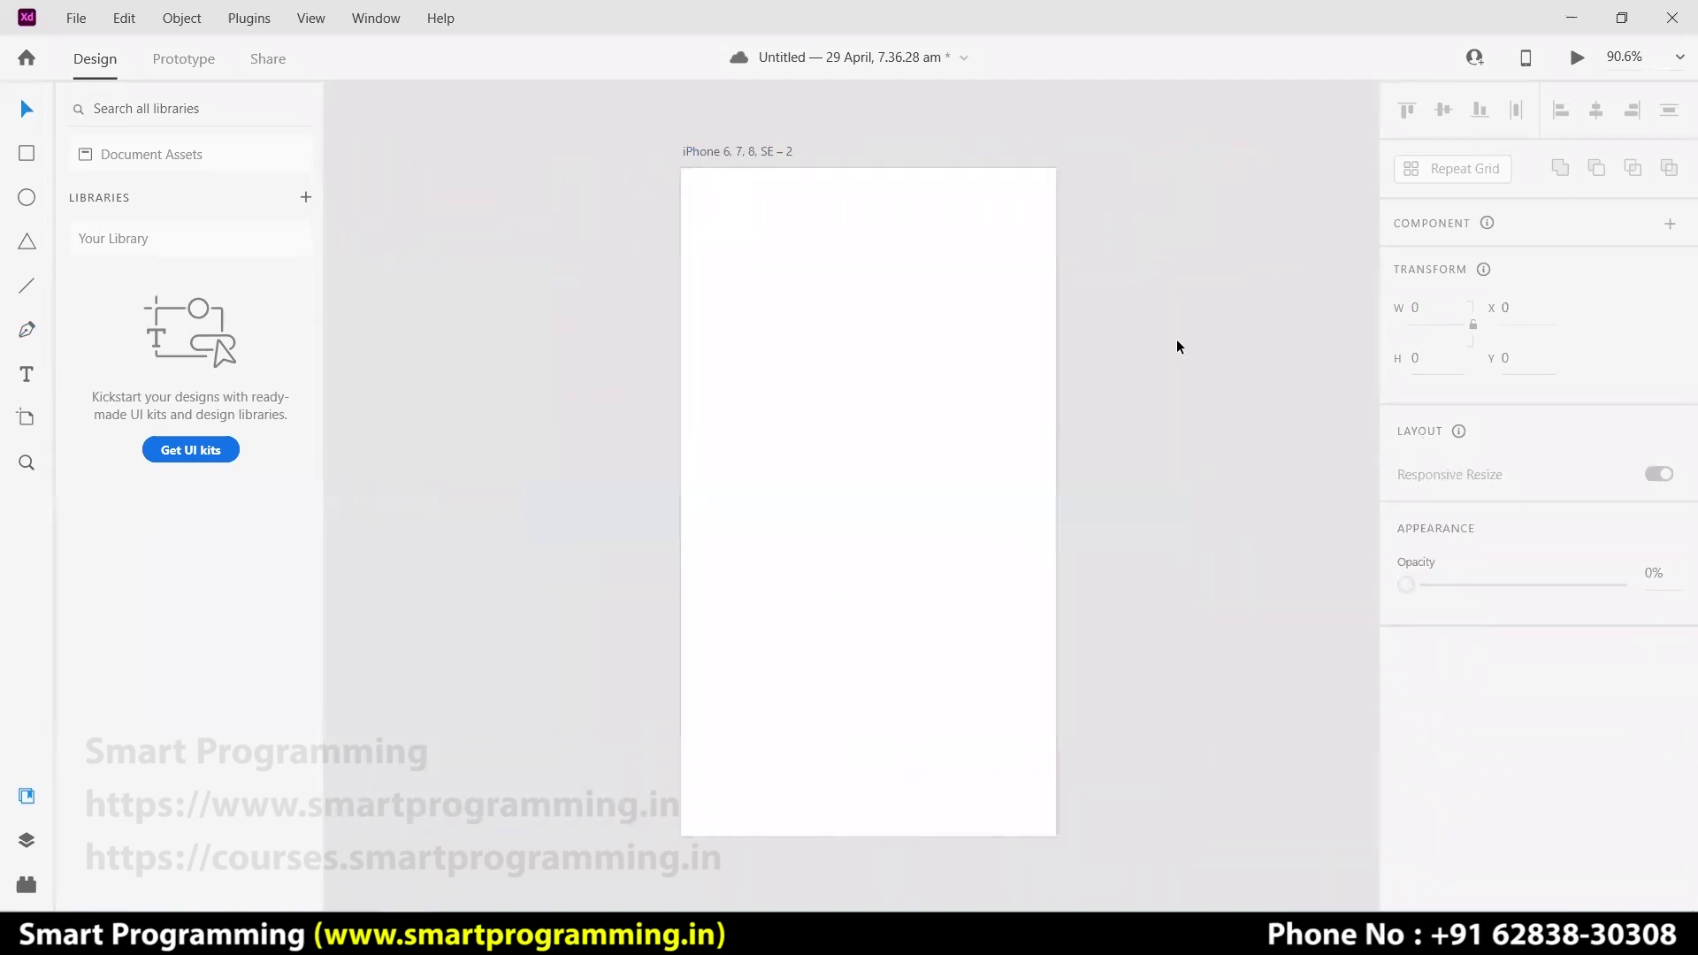
{"action": "left_click", "coordinate": [27, 333]}
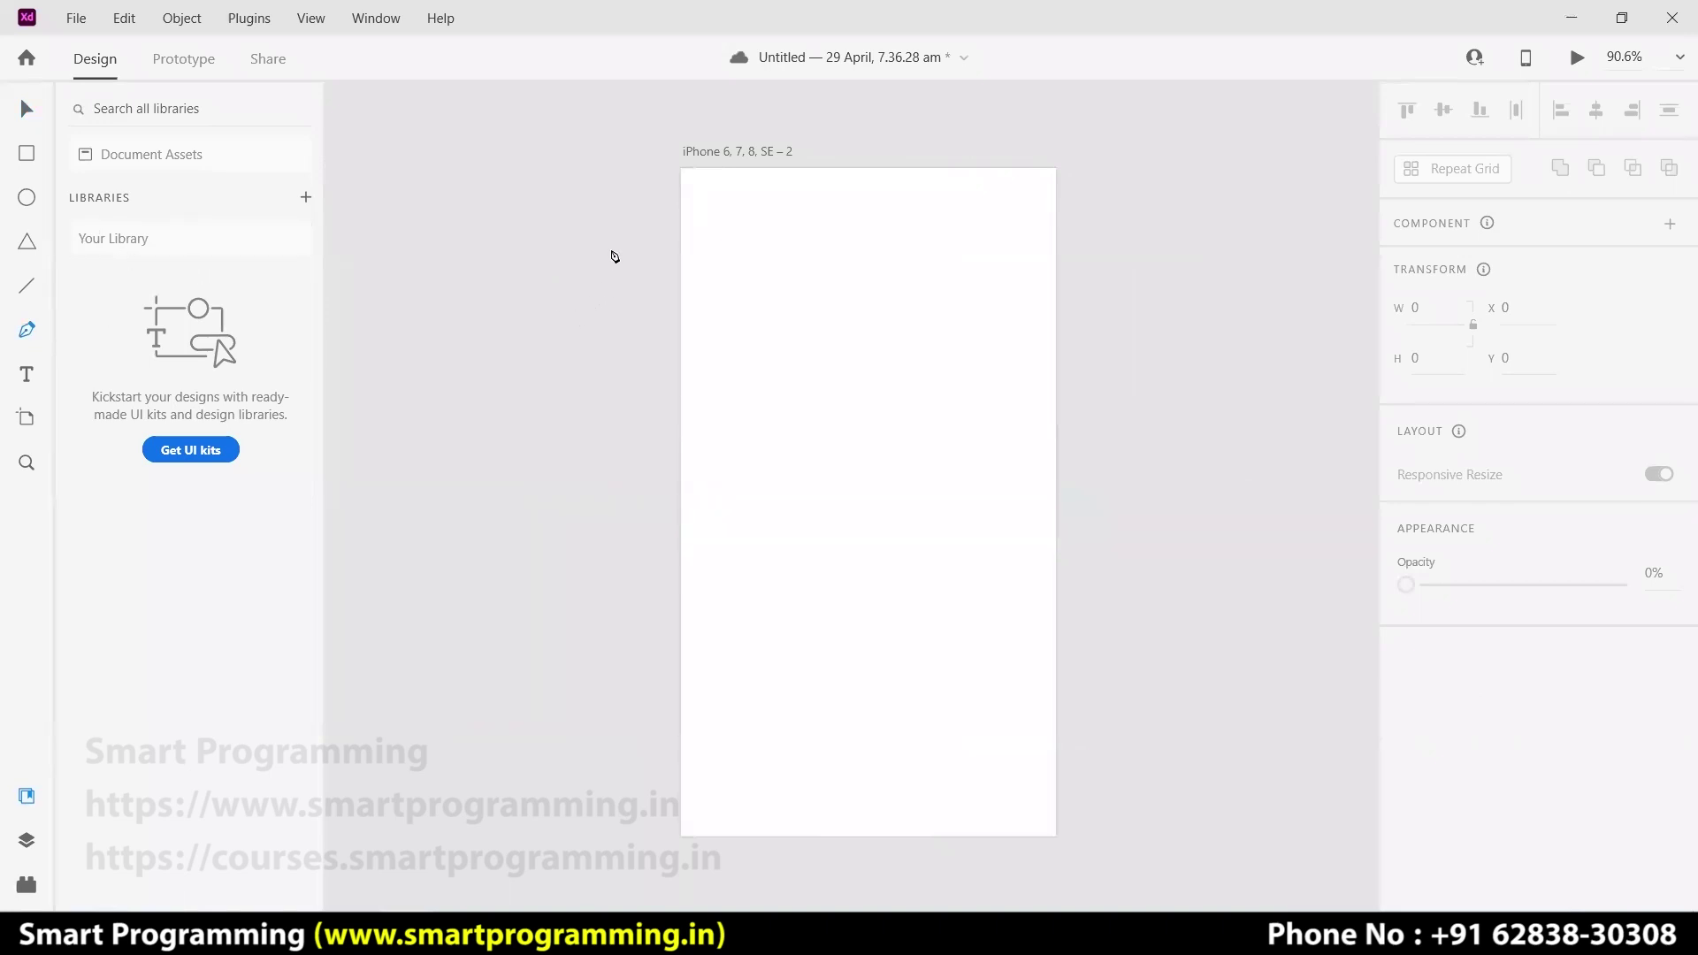
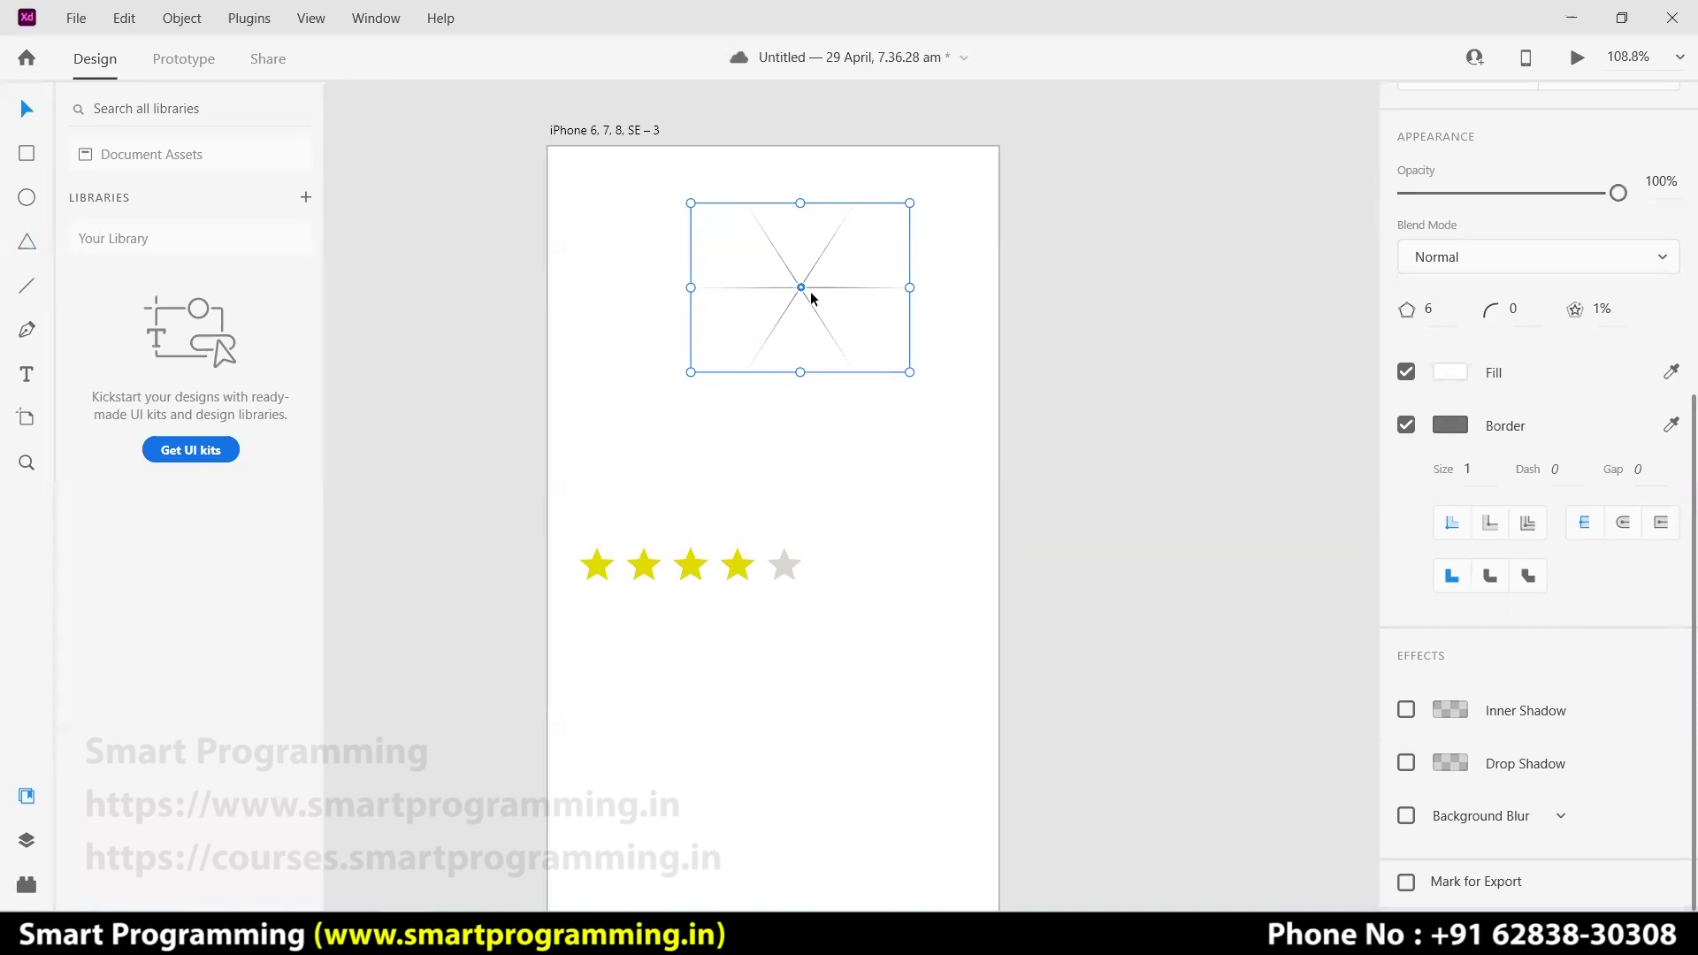
- Shrink the thin six-pointed star to about 63 by 49 and place it in the artboard's upper right corner at about X 266, Y 34
{"action": "left_click", "coordinate": [1061, 349]}
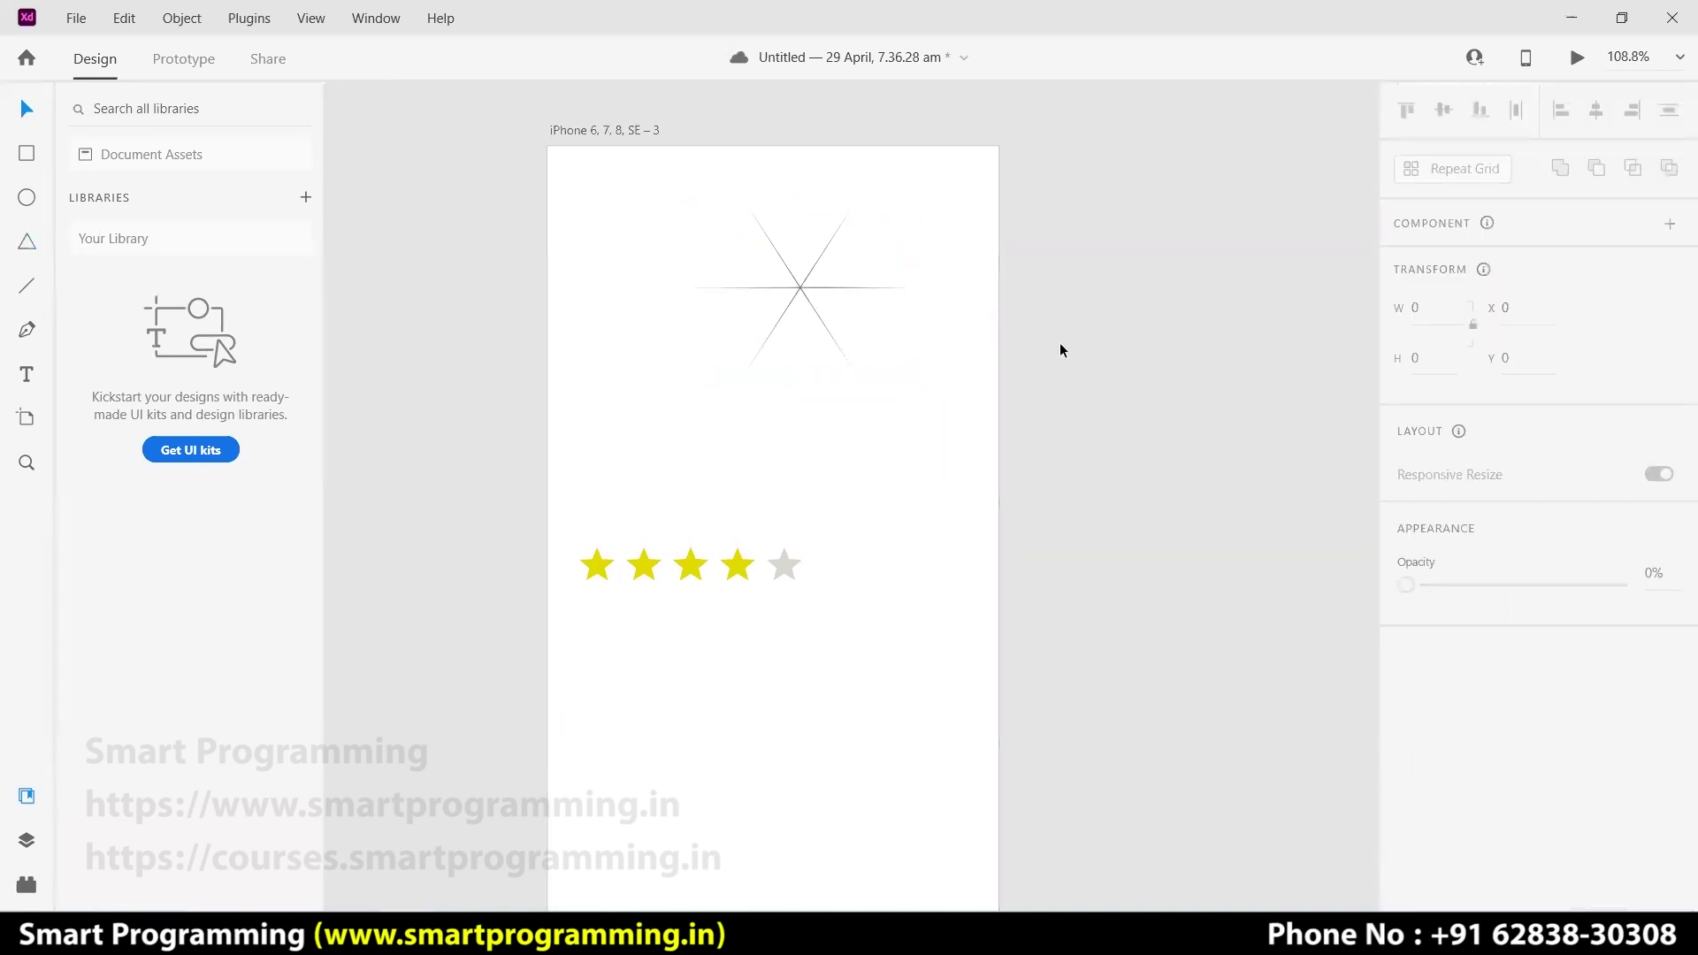
{"action": "left_click", "coordinate": [799, 286]}
{"action": "left_click_drag", "start_coordinate": [910, 373], "coordinate": [922, 225]}
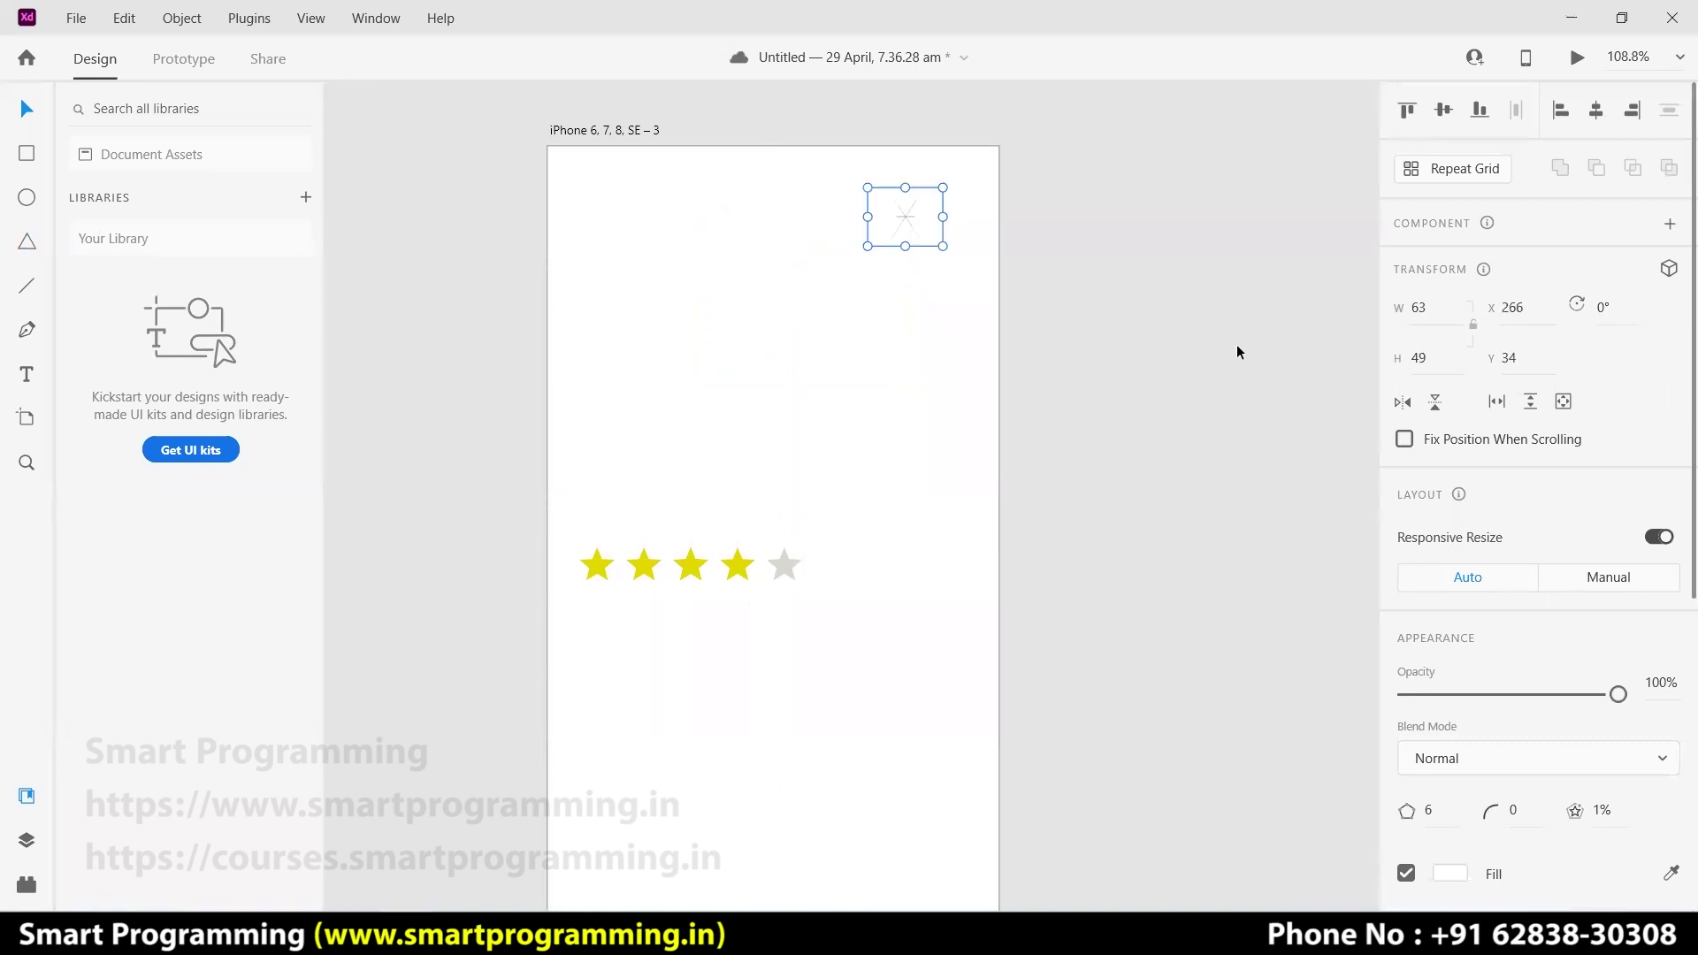
{"action": "left_click", "coordinate": [1237, 347]}
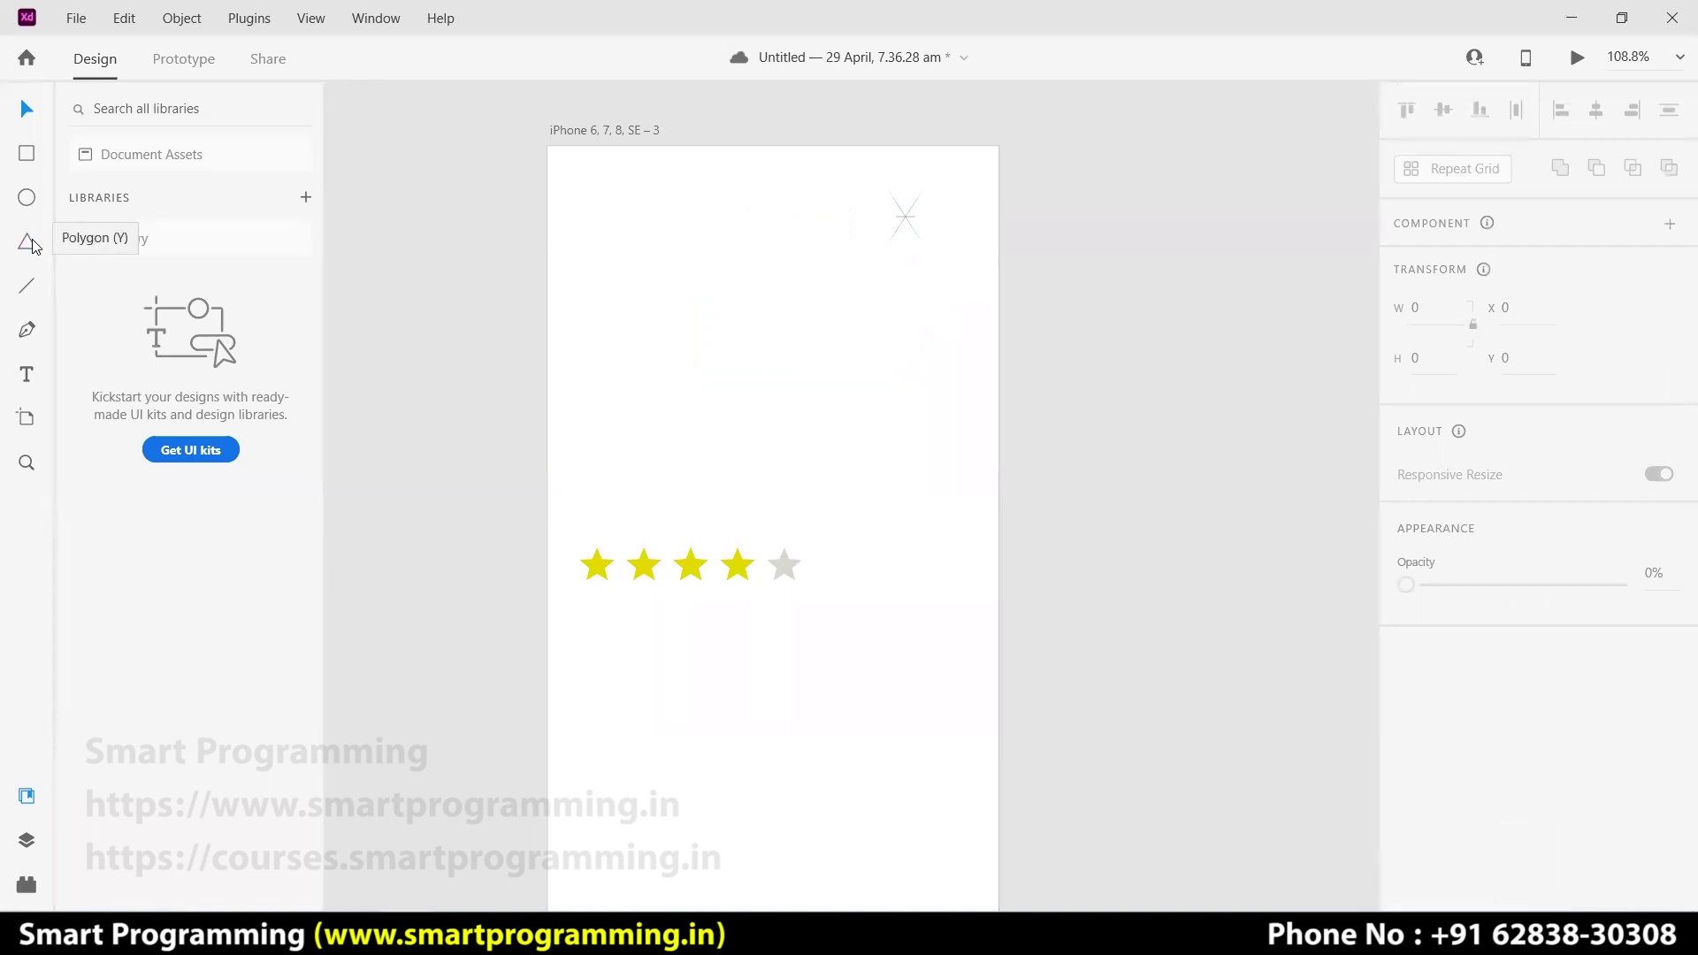
- Move the five-star rating row up to the top of the artboard, level with the thin star
{"action": "left_click", "coordinate": [27, 157]}
{"action": "scroll", "coordinate": [738, 525], "scroll_direction": "down", "scroll_amount": 1}
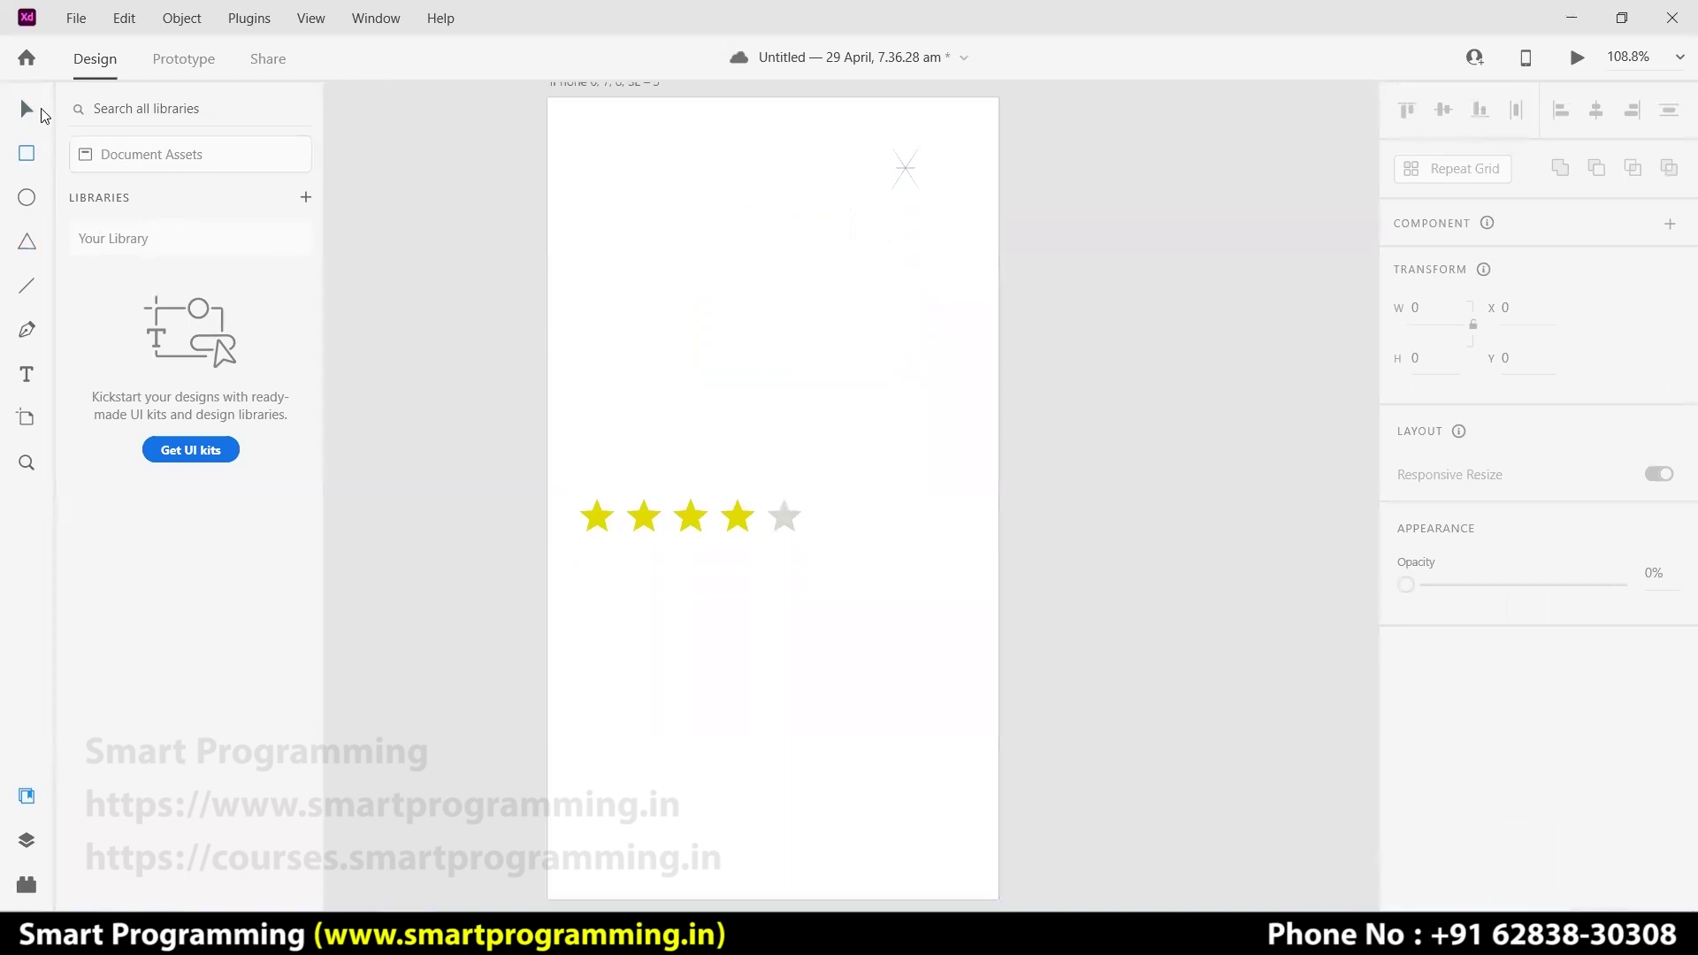
{"action": "left_click_drag", "start_coordinate": [727, 522], "coordinate": [735, 163]}
{"action": "left_click", "coordinate": [1104, 300]}
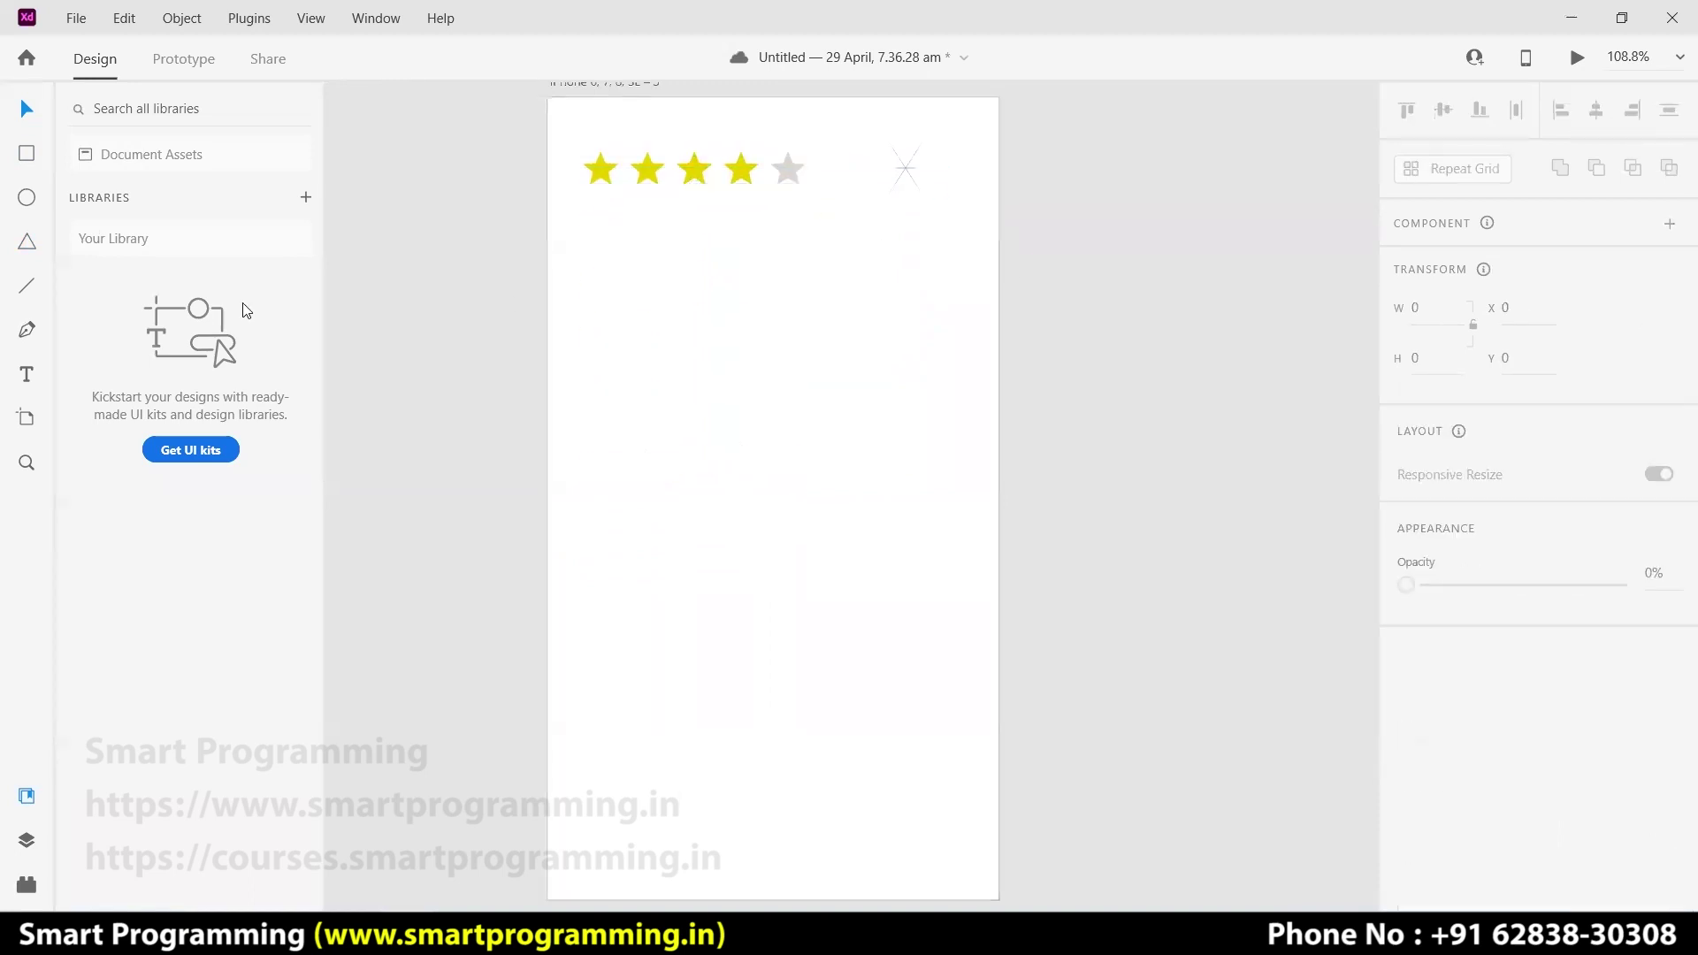
- Draw a rectangle about 138 by 196 in mid-artboard and an equally wide ellipse about 127 high overlapping its lower edge
{"action": "left_click", "coordinate": [28, 155]}
{"action": "left_click_drag", "start_coordinate": [681, 310], "coordinate": [847, 544]}
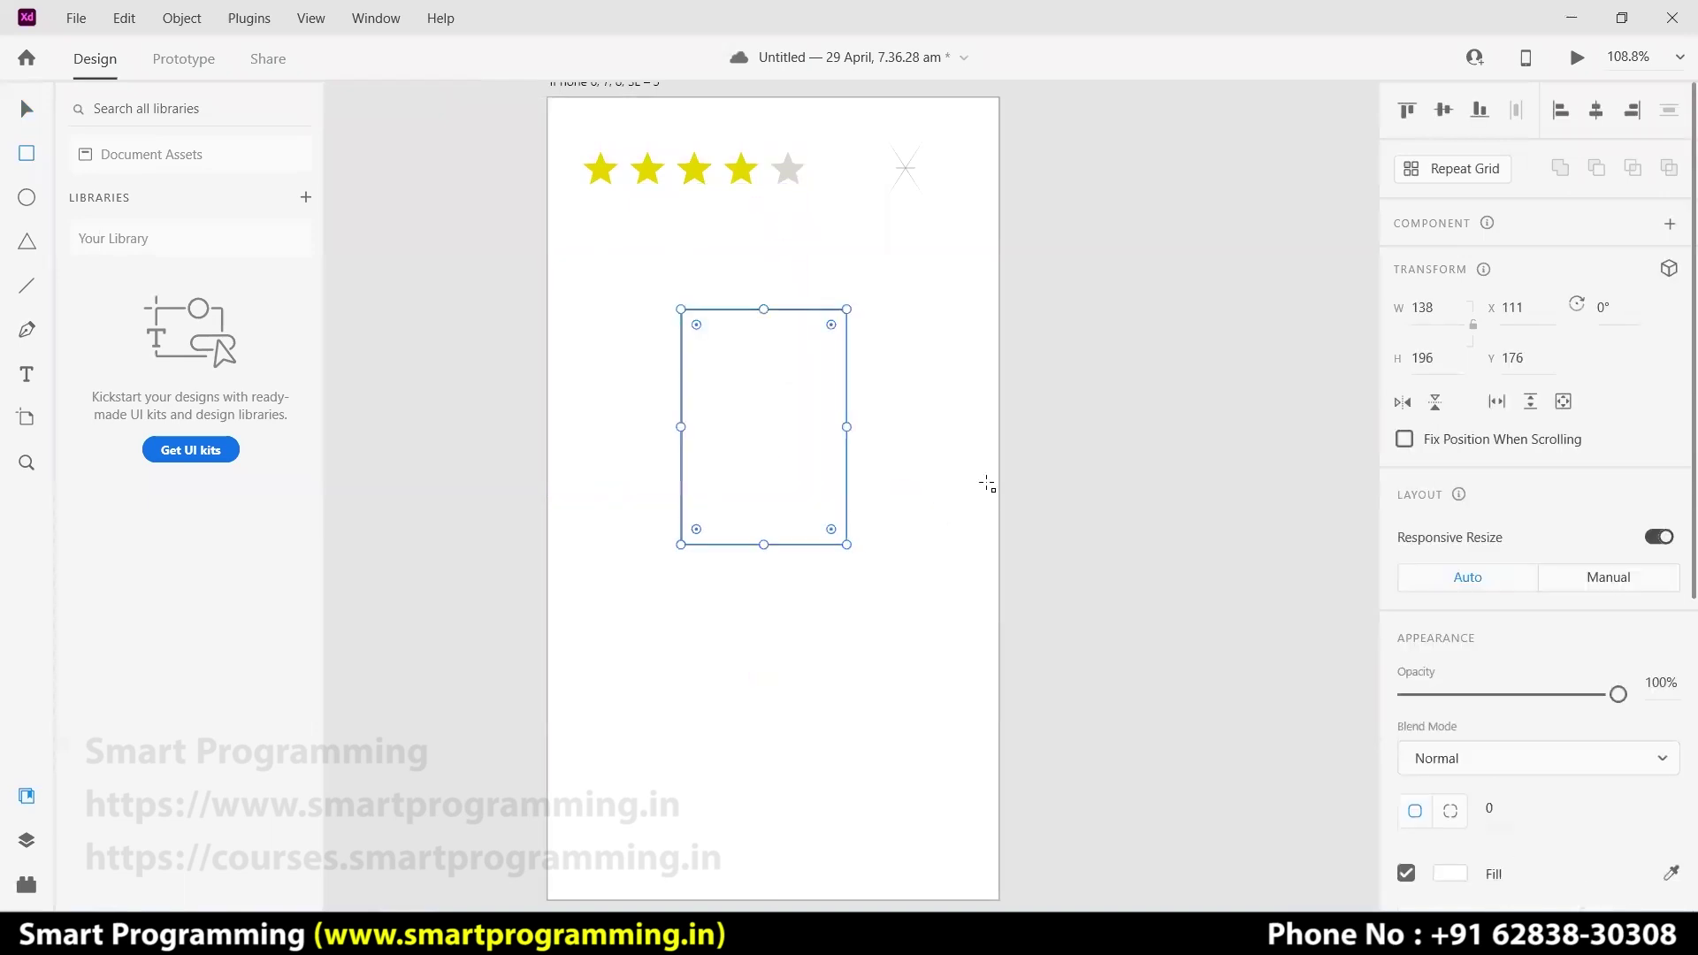
{"action": "left_click", "coordinate": [27, 198]}
{"action": "left_click_drag", "start_coordinate": [695, 470], "coordinate": [845, 635]}
{"action": "left_click_drag", "start_coordinate": [693, 546], "coordinate": [683, 547]}
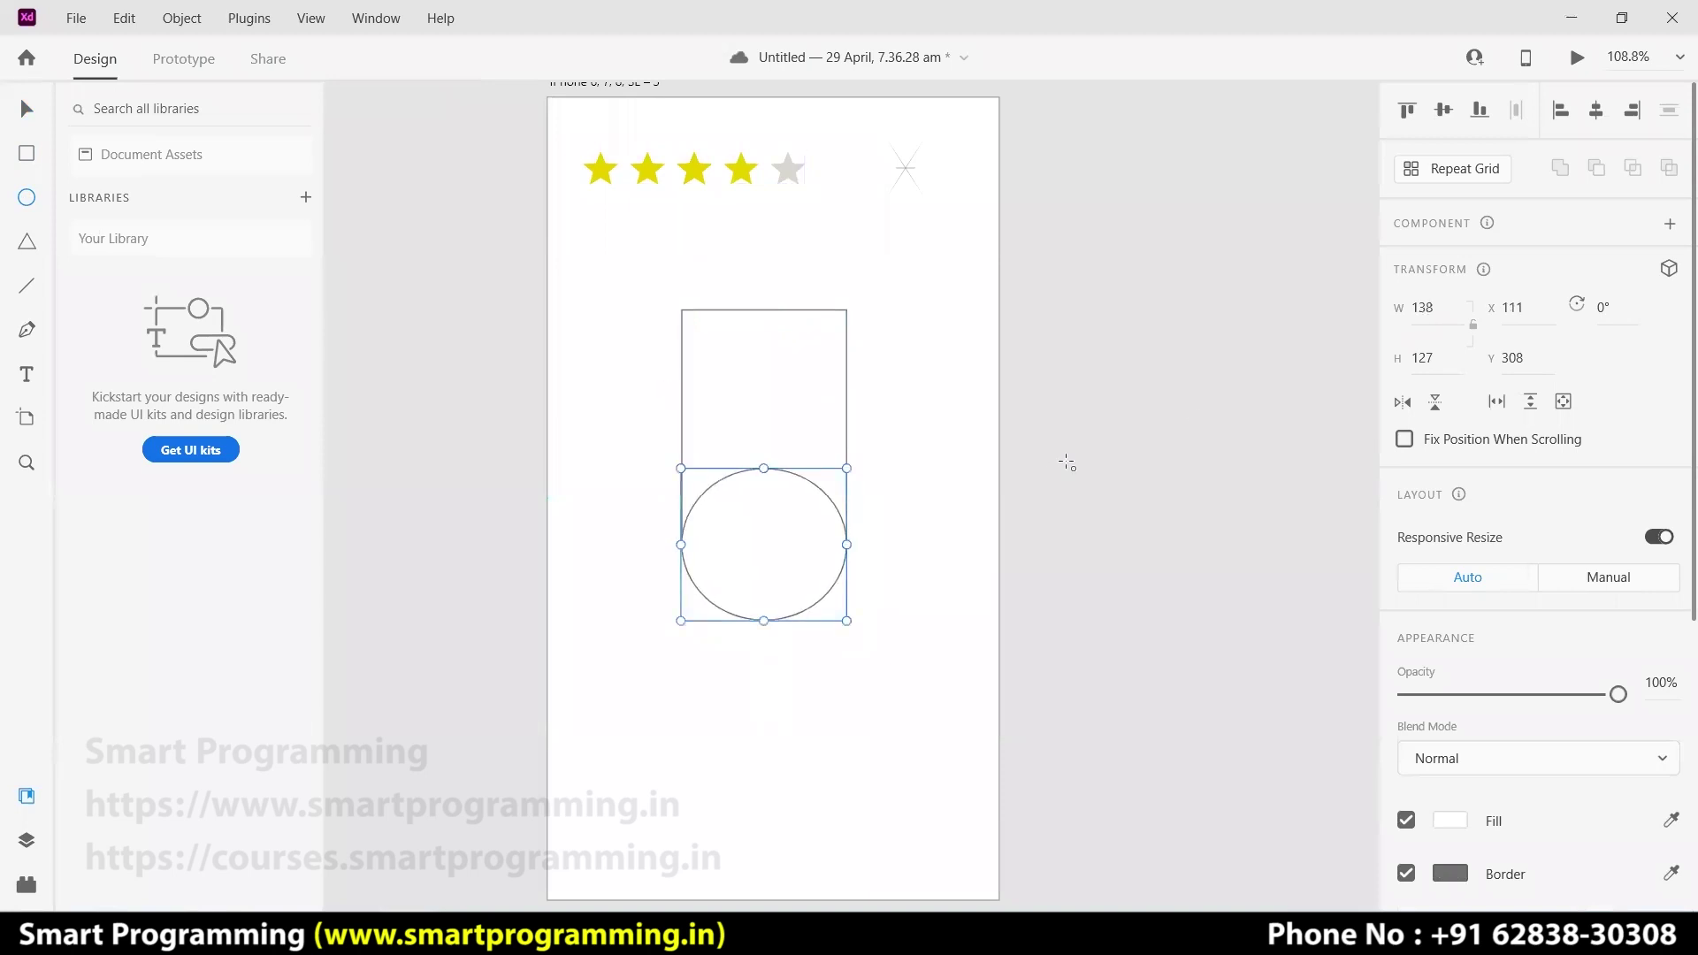
- Set the ellipse's height to 138 to make it a circle
{"action": "left_click_drag", "start_coordinate": [1438, 360], "coordinate": [1411, 362]}
{"action": "type", "text": "138"}
{"action": "key", "text": "Return"}
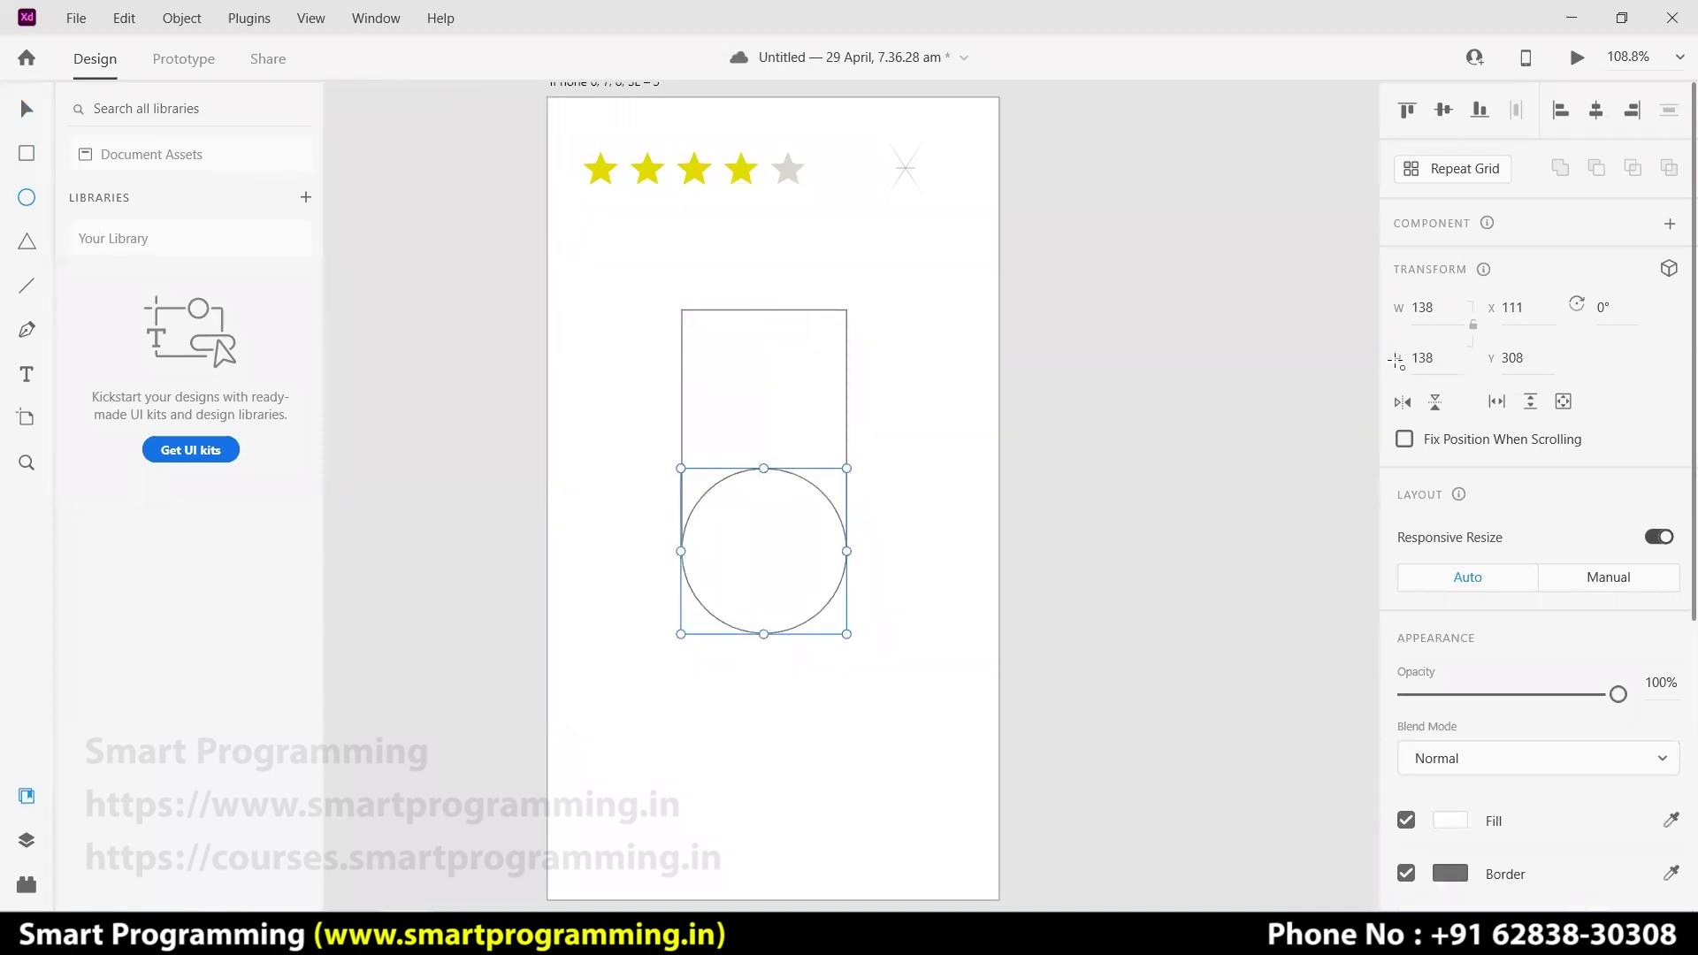
- Group the rectangle and the circle, and shift the group slightly to X 112, Y 178
{"action": "left_click", "coordinate": [27, 110]}
{"action": "left_click", "coordinate": [936, 511]}
{"action": "left_click_drag", "start_coordinate": [892, 409], "coordinate": [779, 559]}
{"action": "right_click", "coordinate": [779, 559]}
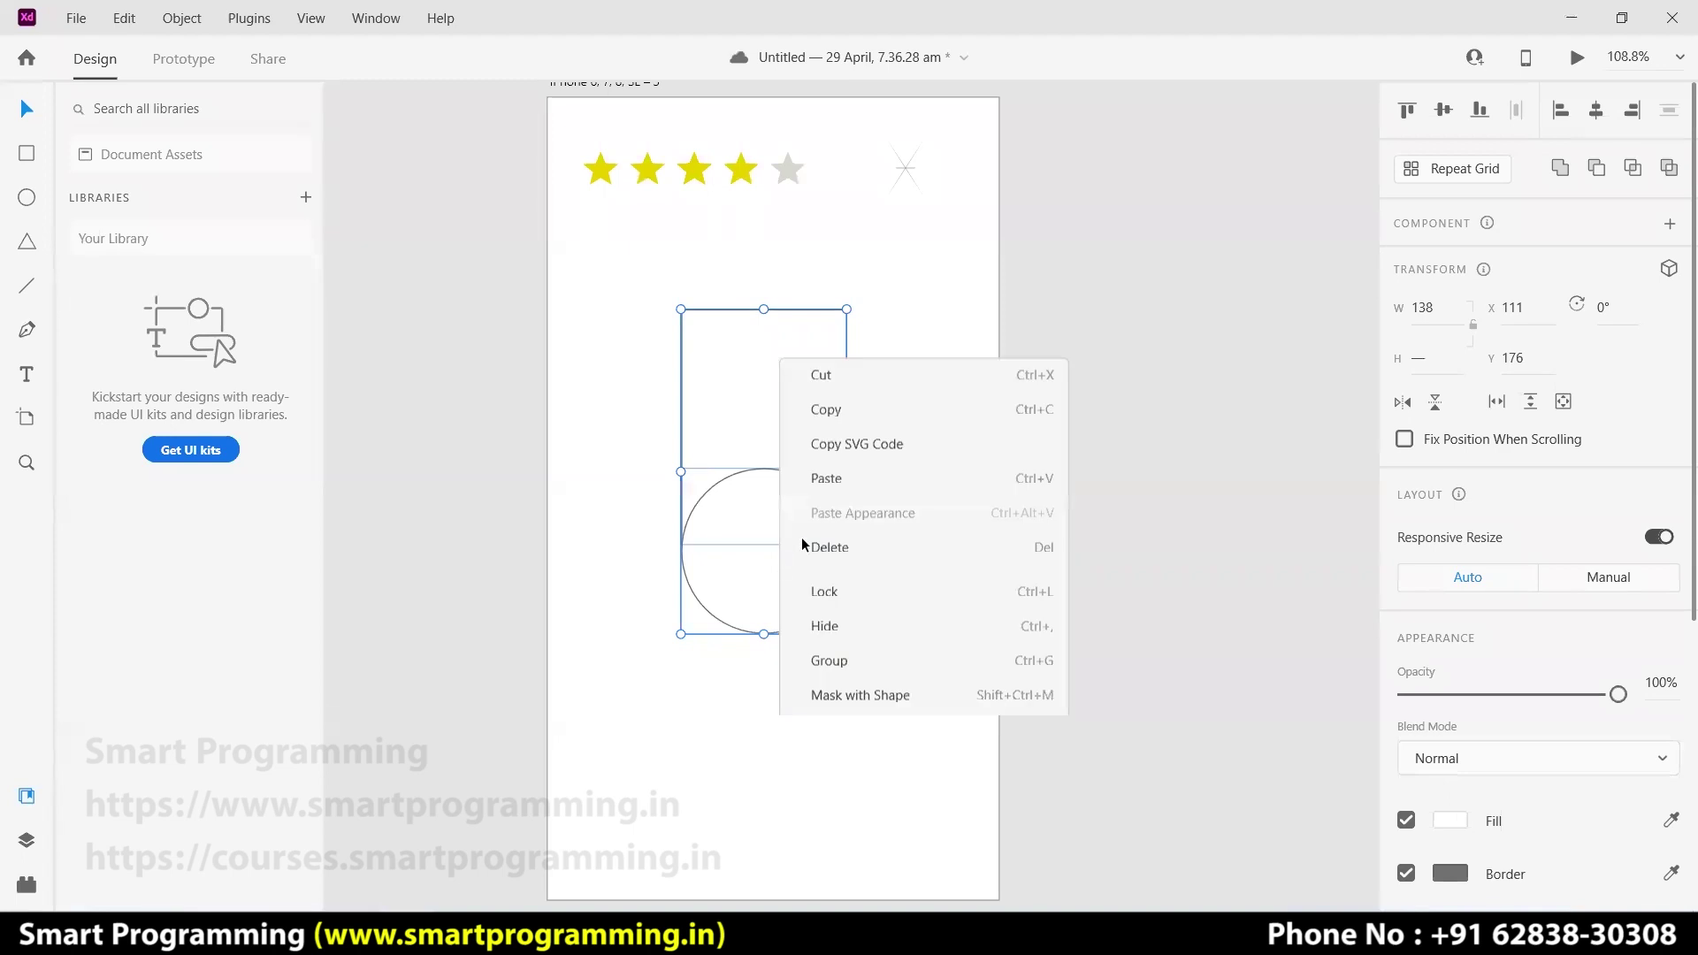
{"action": "left_click", "coordinate": [865, 309]}
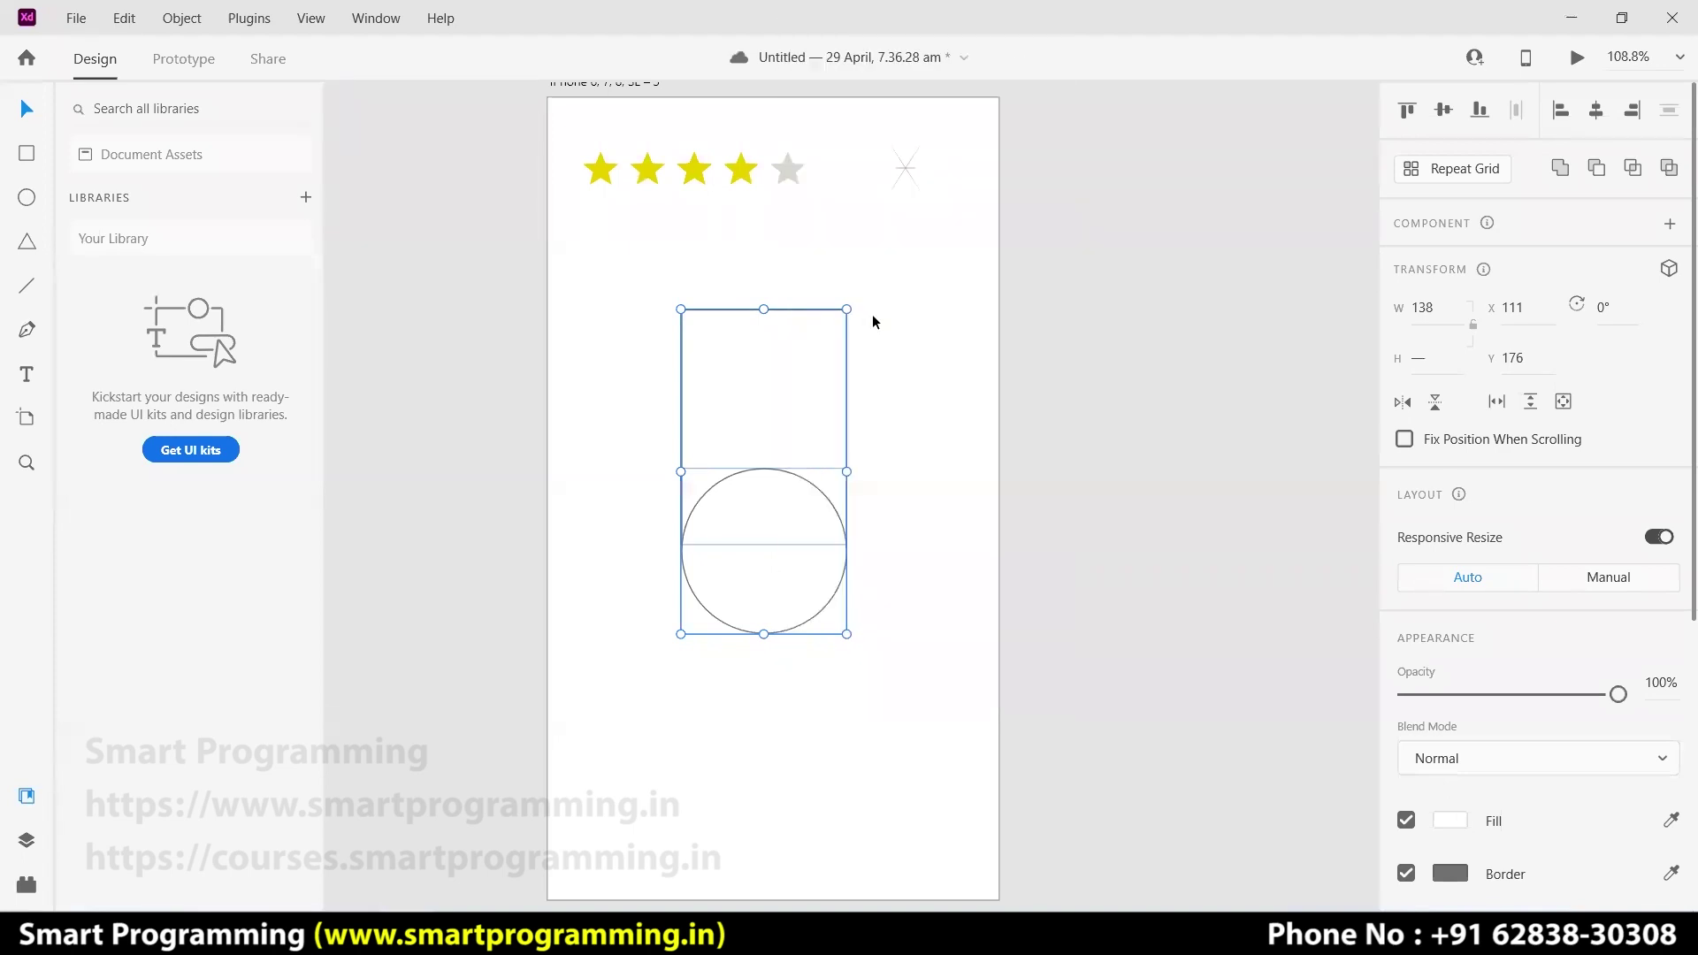
{"action": "left_click", "coordinate": [1074, 480]}
{"action": "mouse_move", "coordinate": [755, 553]}
{"action": "left_mouse_down"}
{"action": "mouse_move", "coordinate": [770, 652]}
{"action": "mouse_move", "coordinate": [743, 572]}
{"action": "mouse_move", "coordinate": [754, 552]}
{"action": "left_mouse_up"}
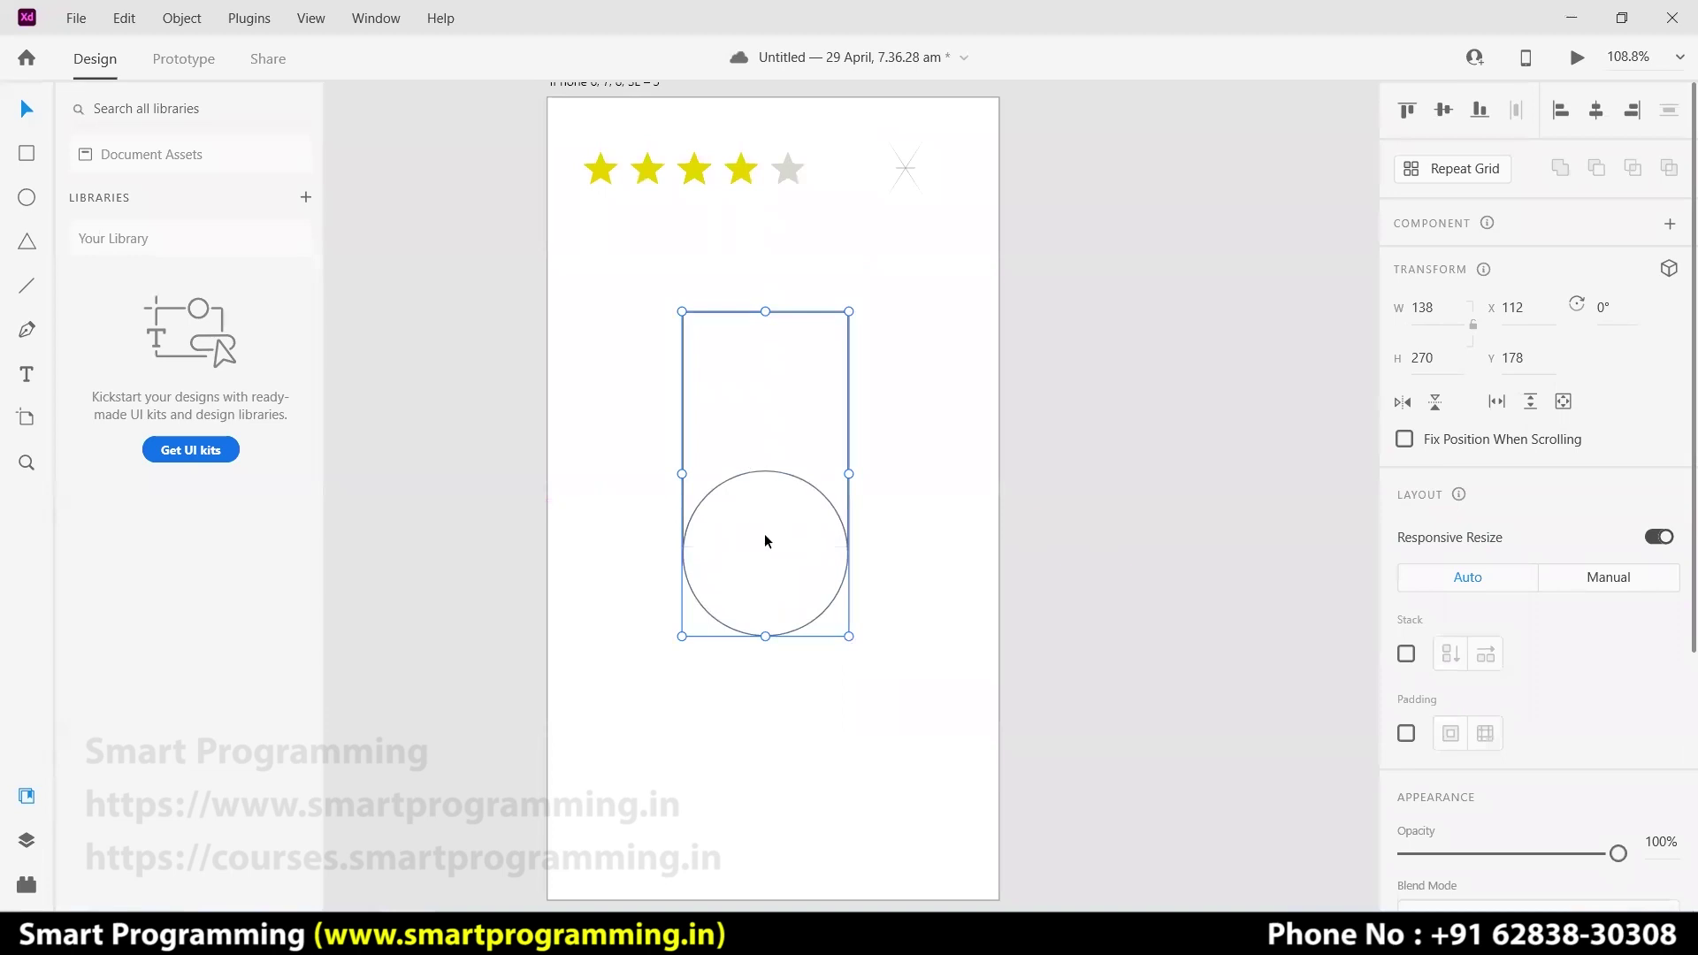
- Fill the grouped rectangle and circle with solid red #D20000
{"action": "scroll", "coordinate": [1462, 629], "scroll_direction": "down", "scroll_amount": 4}
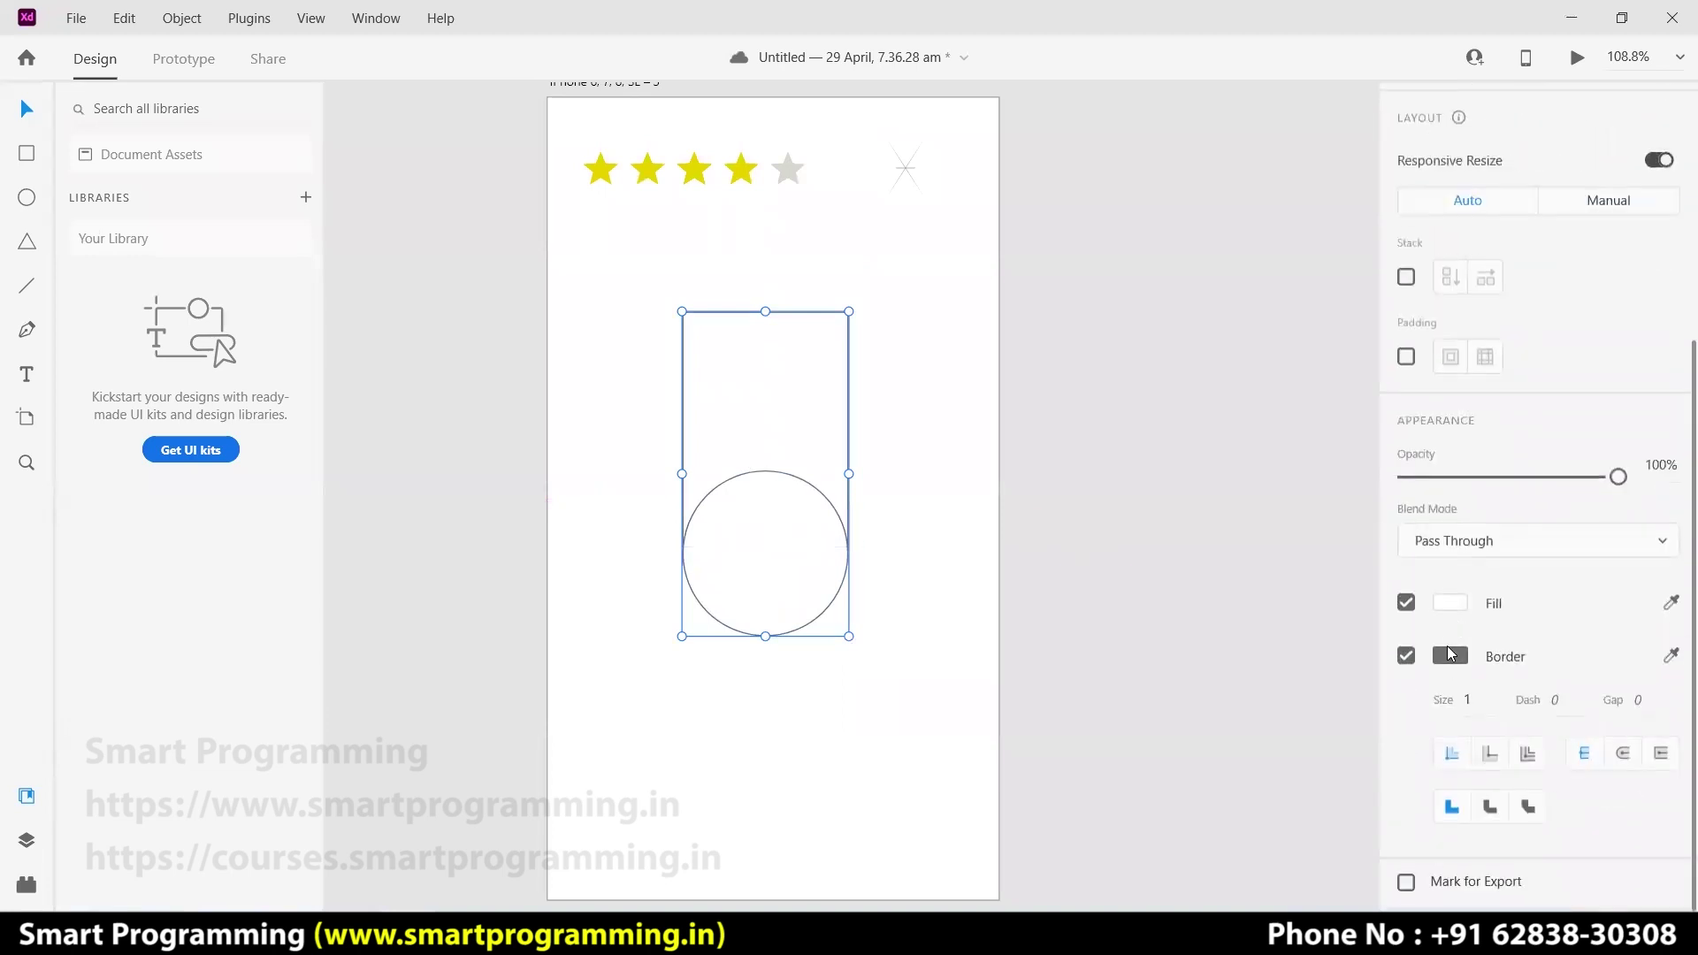
{"action": "left_click", "coordinate": [1455, 605]}
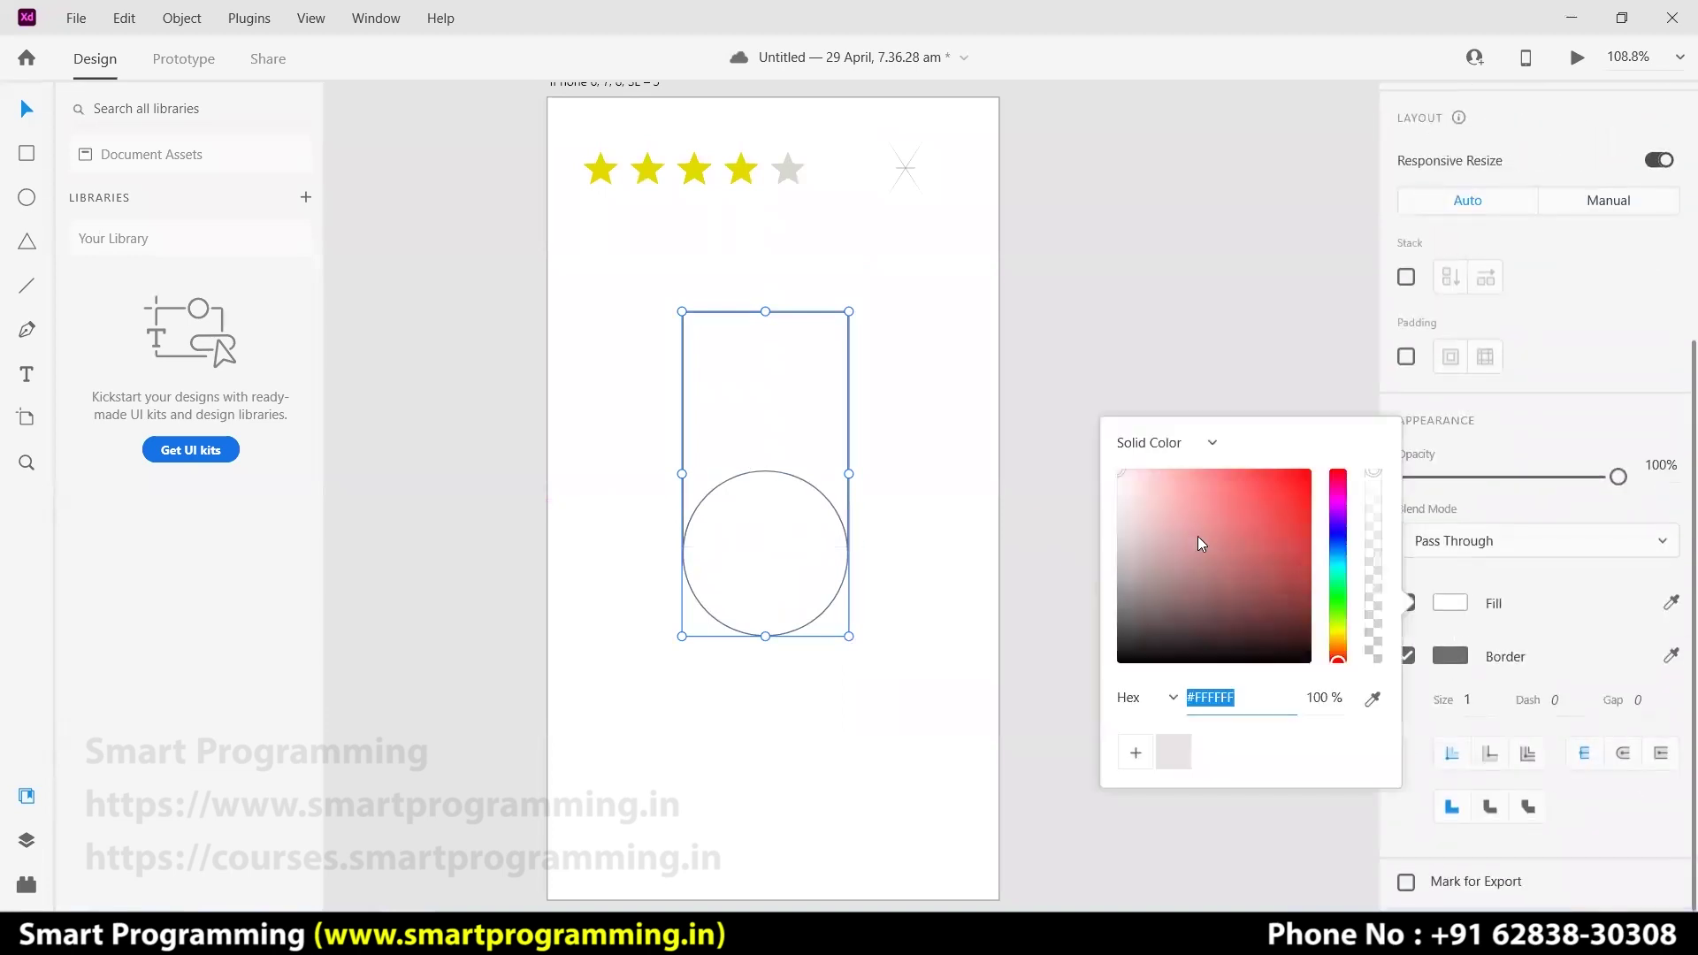
{"action": "left_click_drag", "start_coordinate": [1302, 495], "coordinate": [1319, 510]}
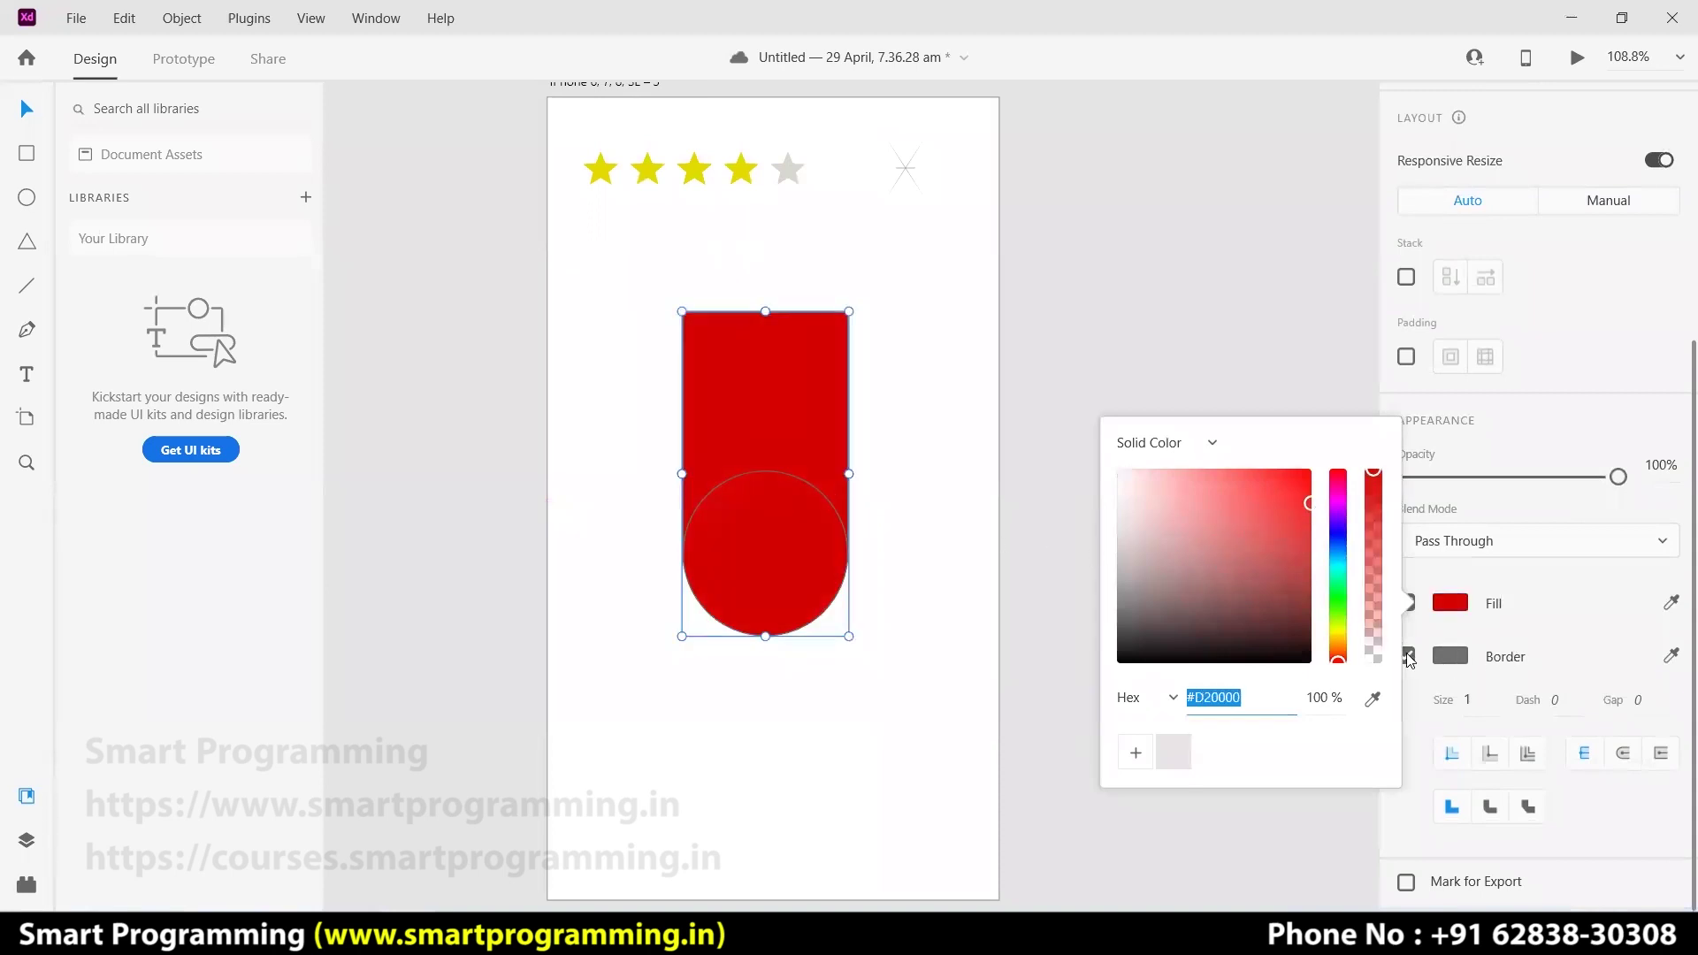
{"action": "left_click", "coordinate": [1016, 612]}
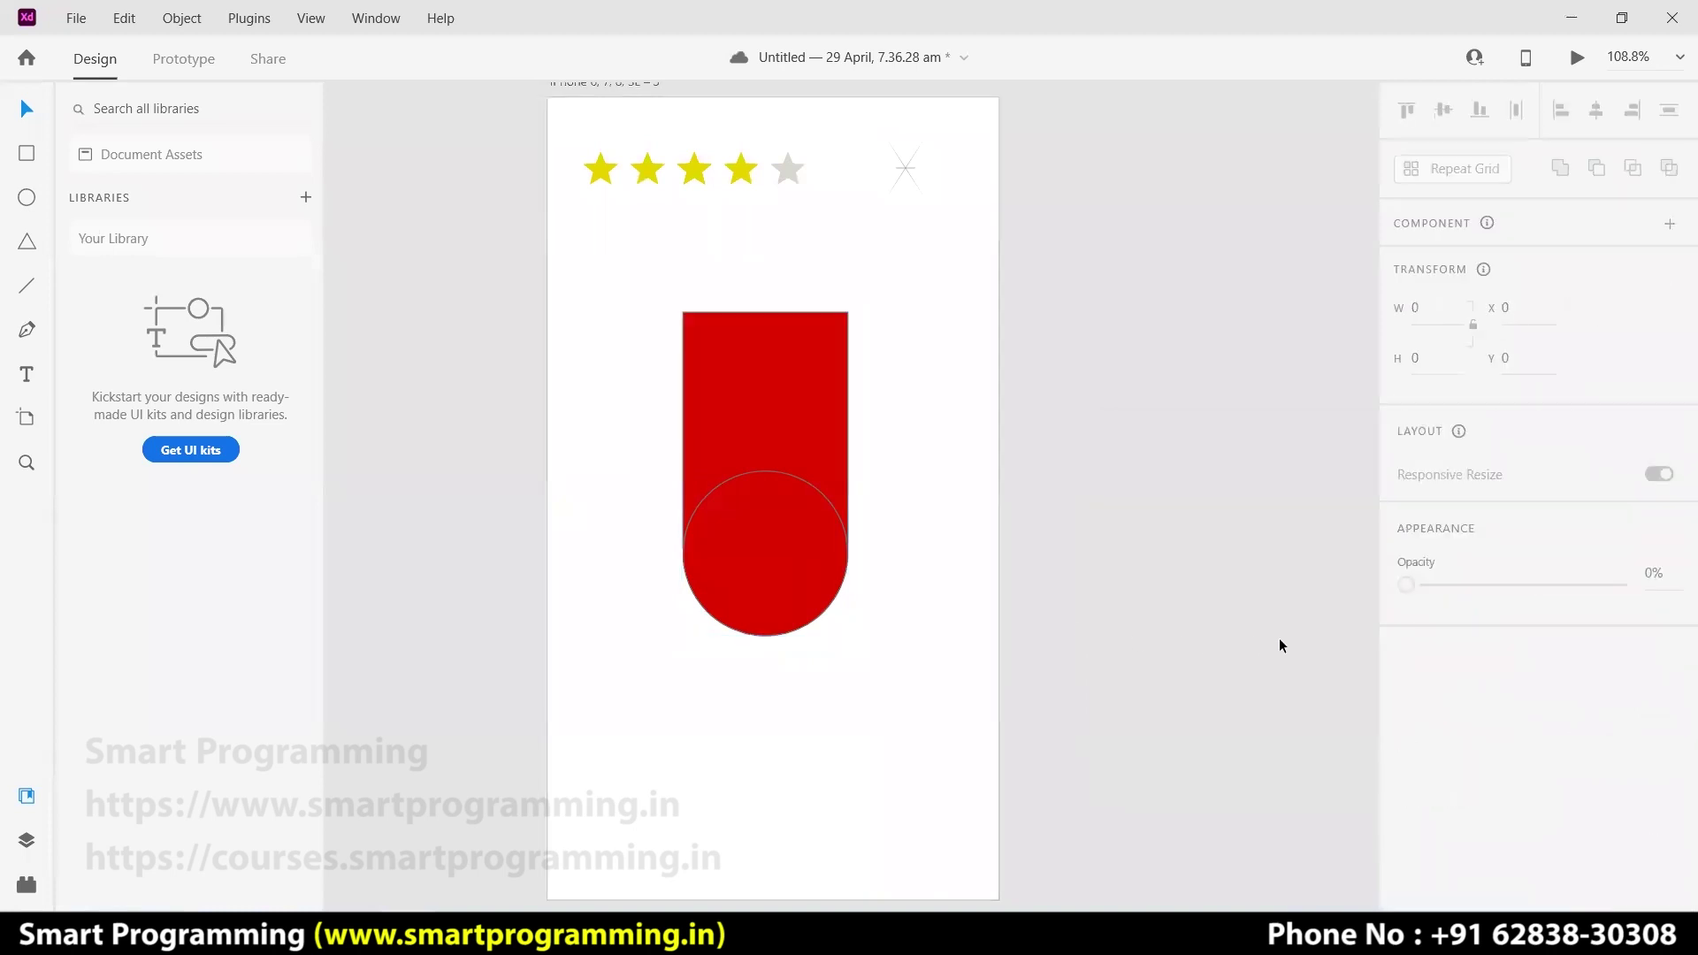
- Turn off the border of the red rectangle-and-circle group
{"action": "left_click", "coordinate": [743, 407]}
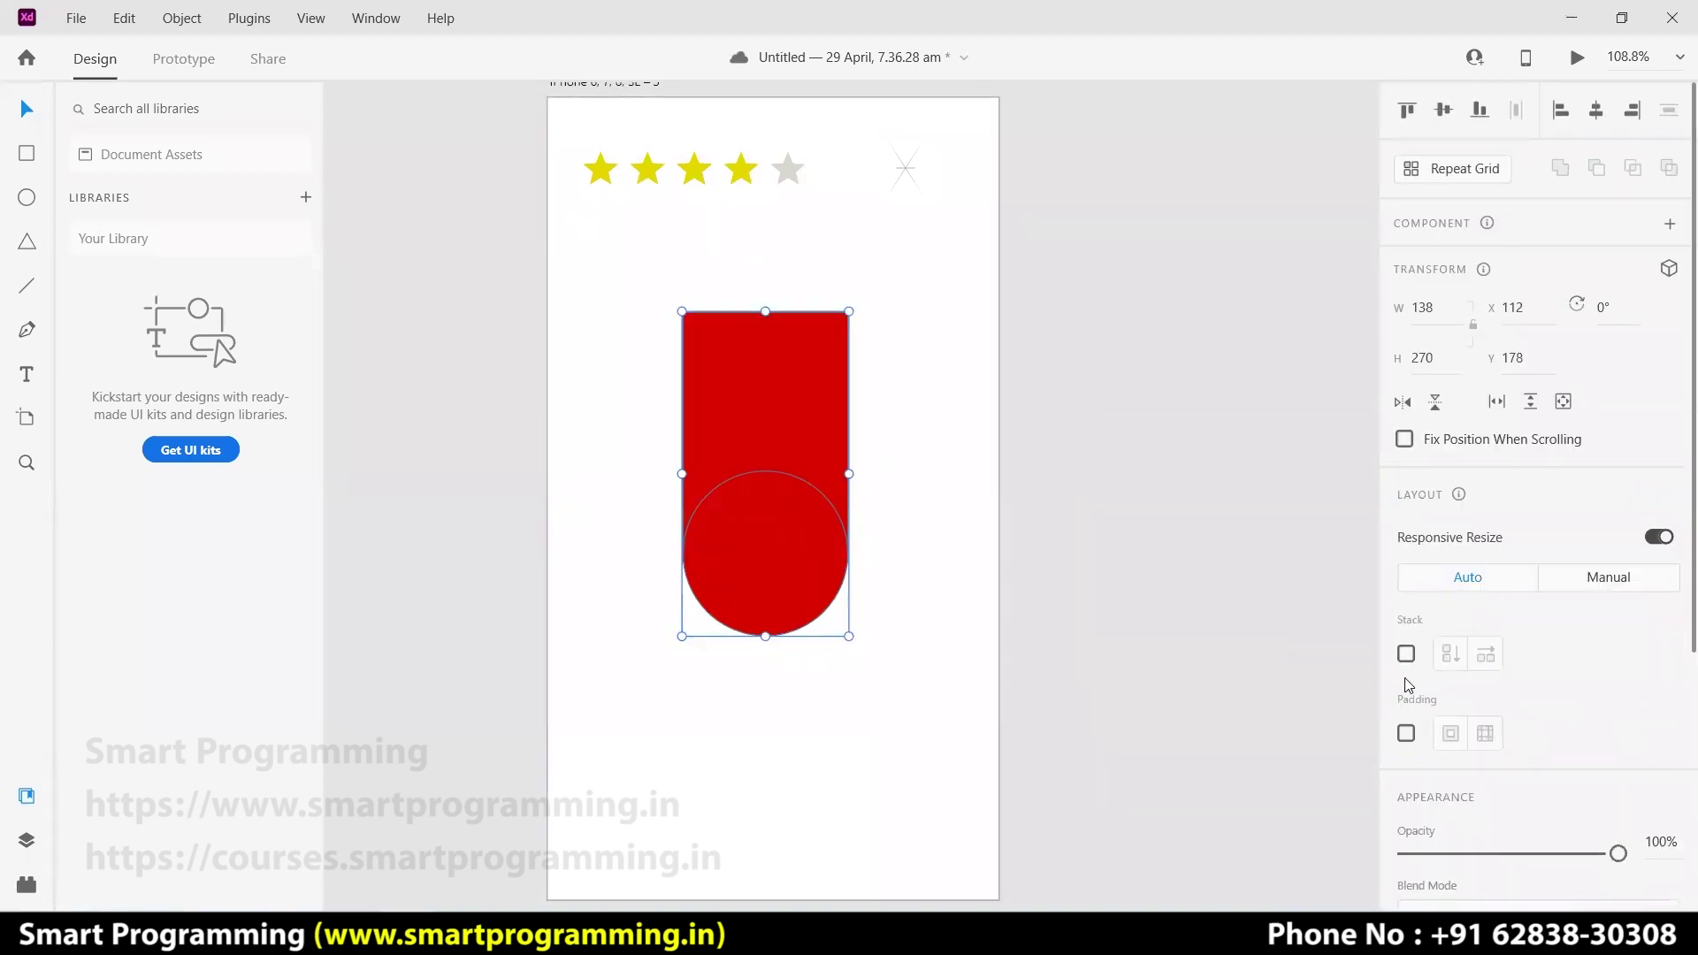
{"action": "scroll", "coordinate": [1426, 599], "scroll_direction": "down", "scroll_amount": 5}
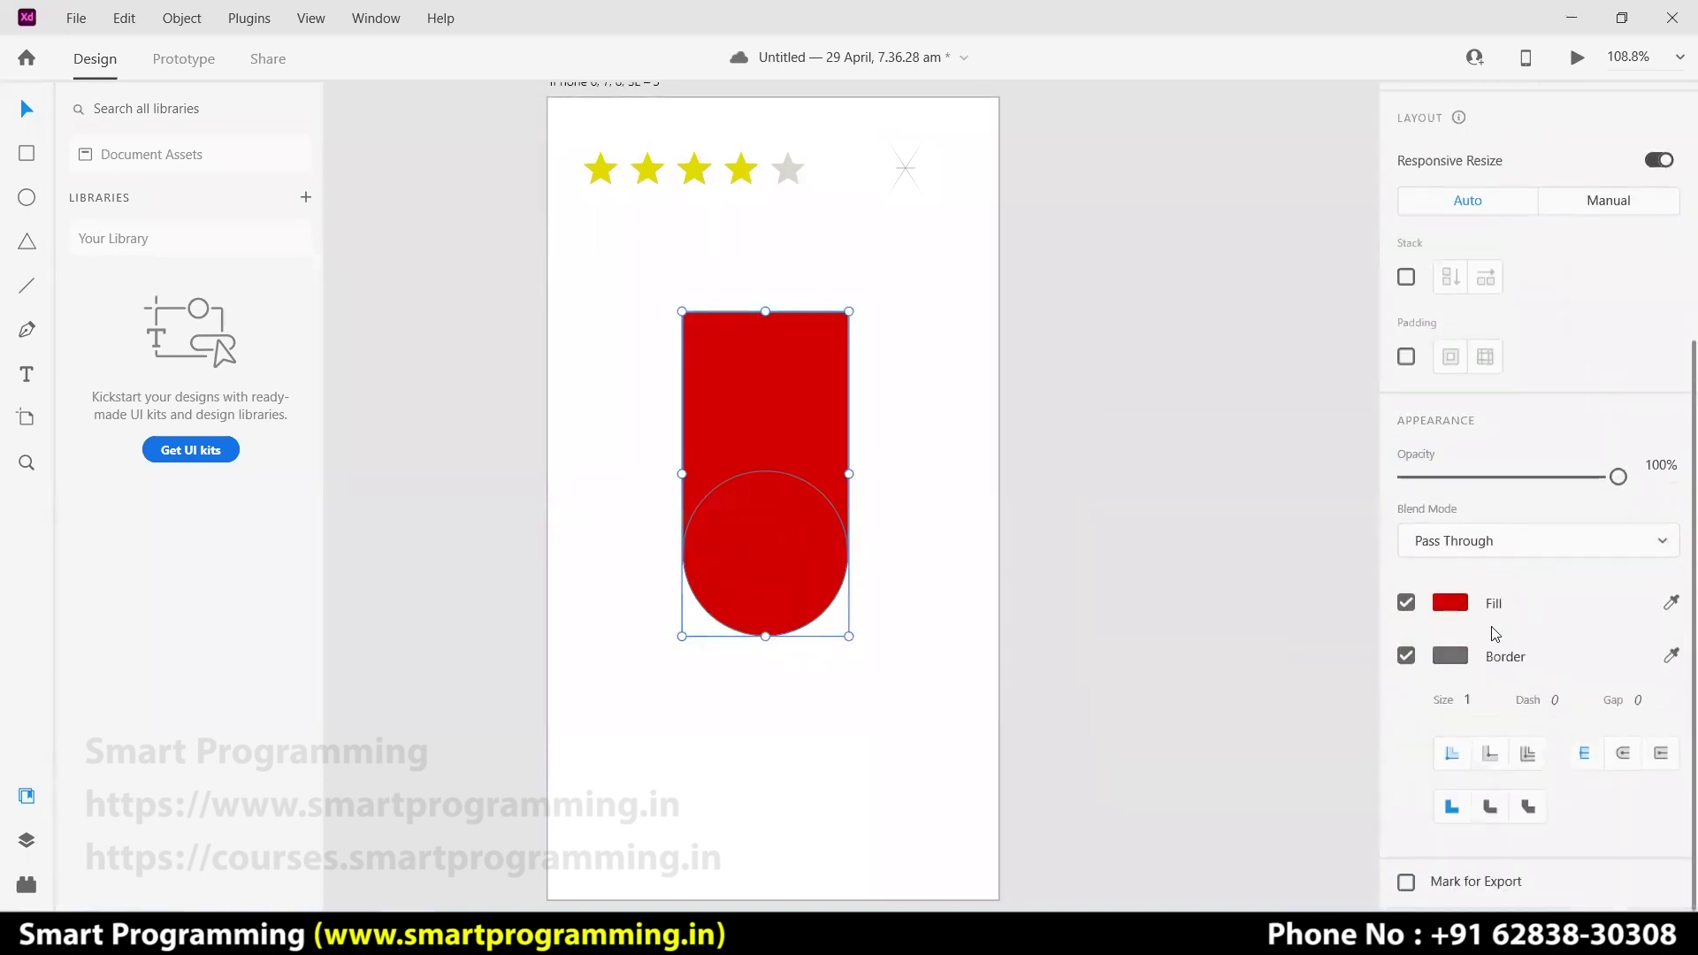
{"action": "left_click", "coordinate": [1406, 652]}
{"action": "left_click", "coordinate": [786, 372]}
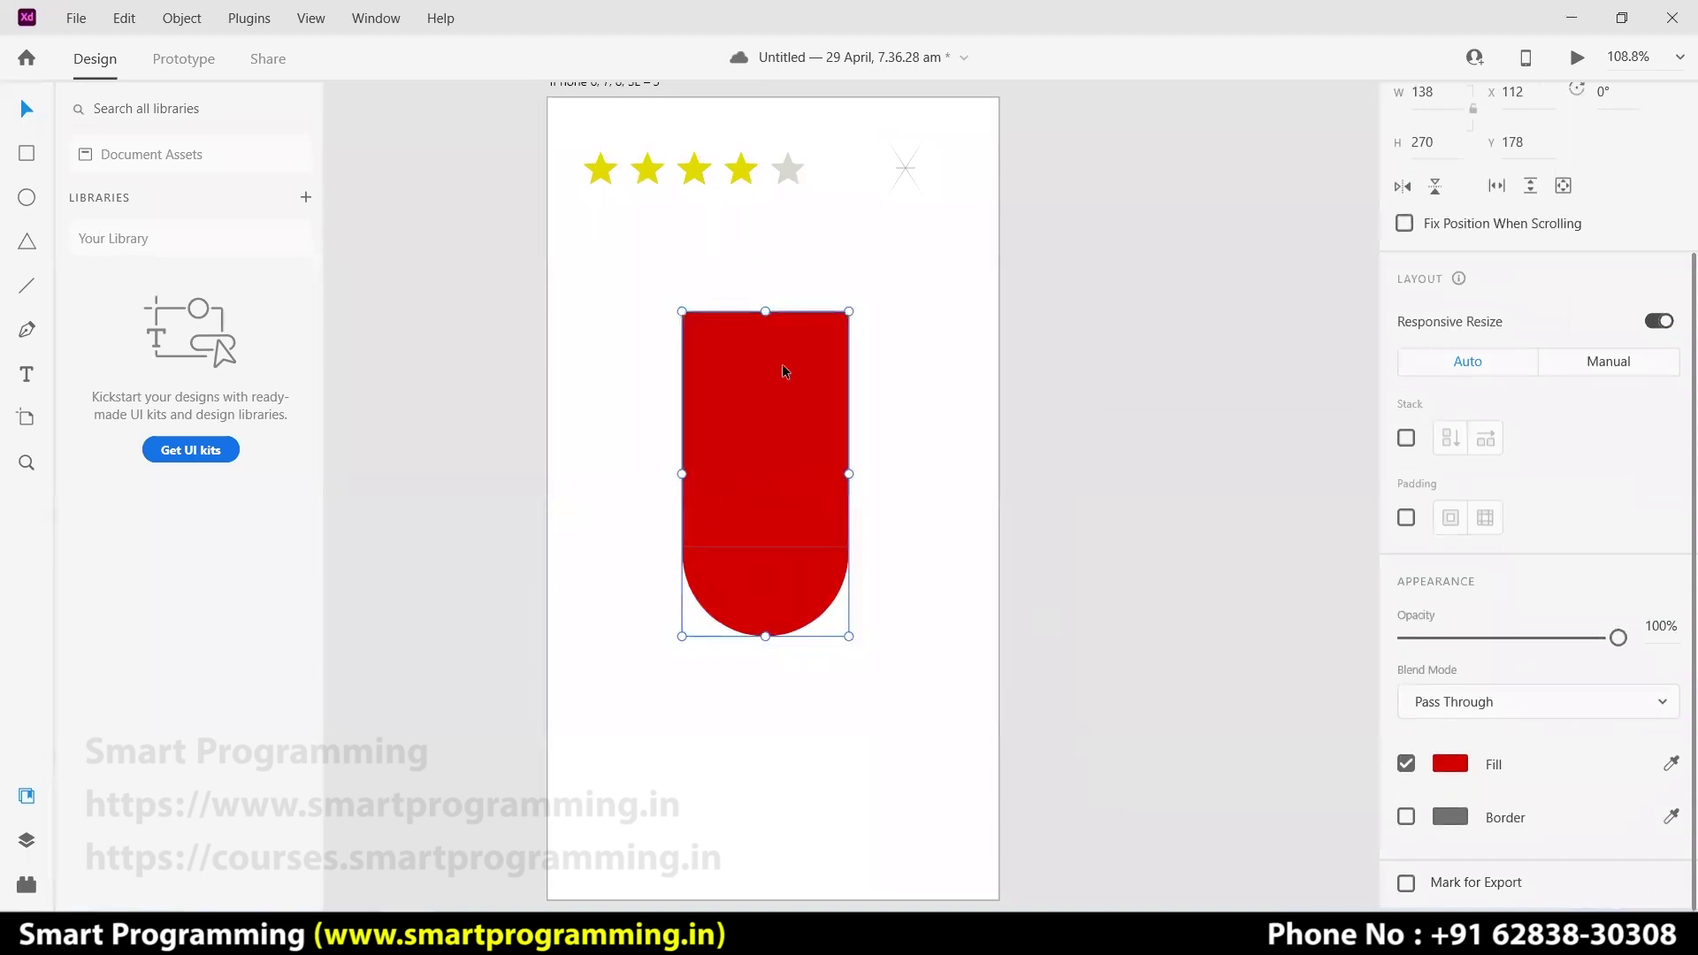
{"action": "left_click", "coordinate": [1037, 573]}
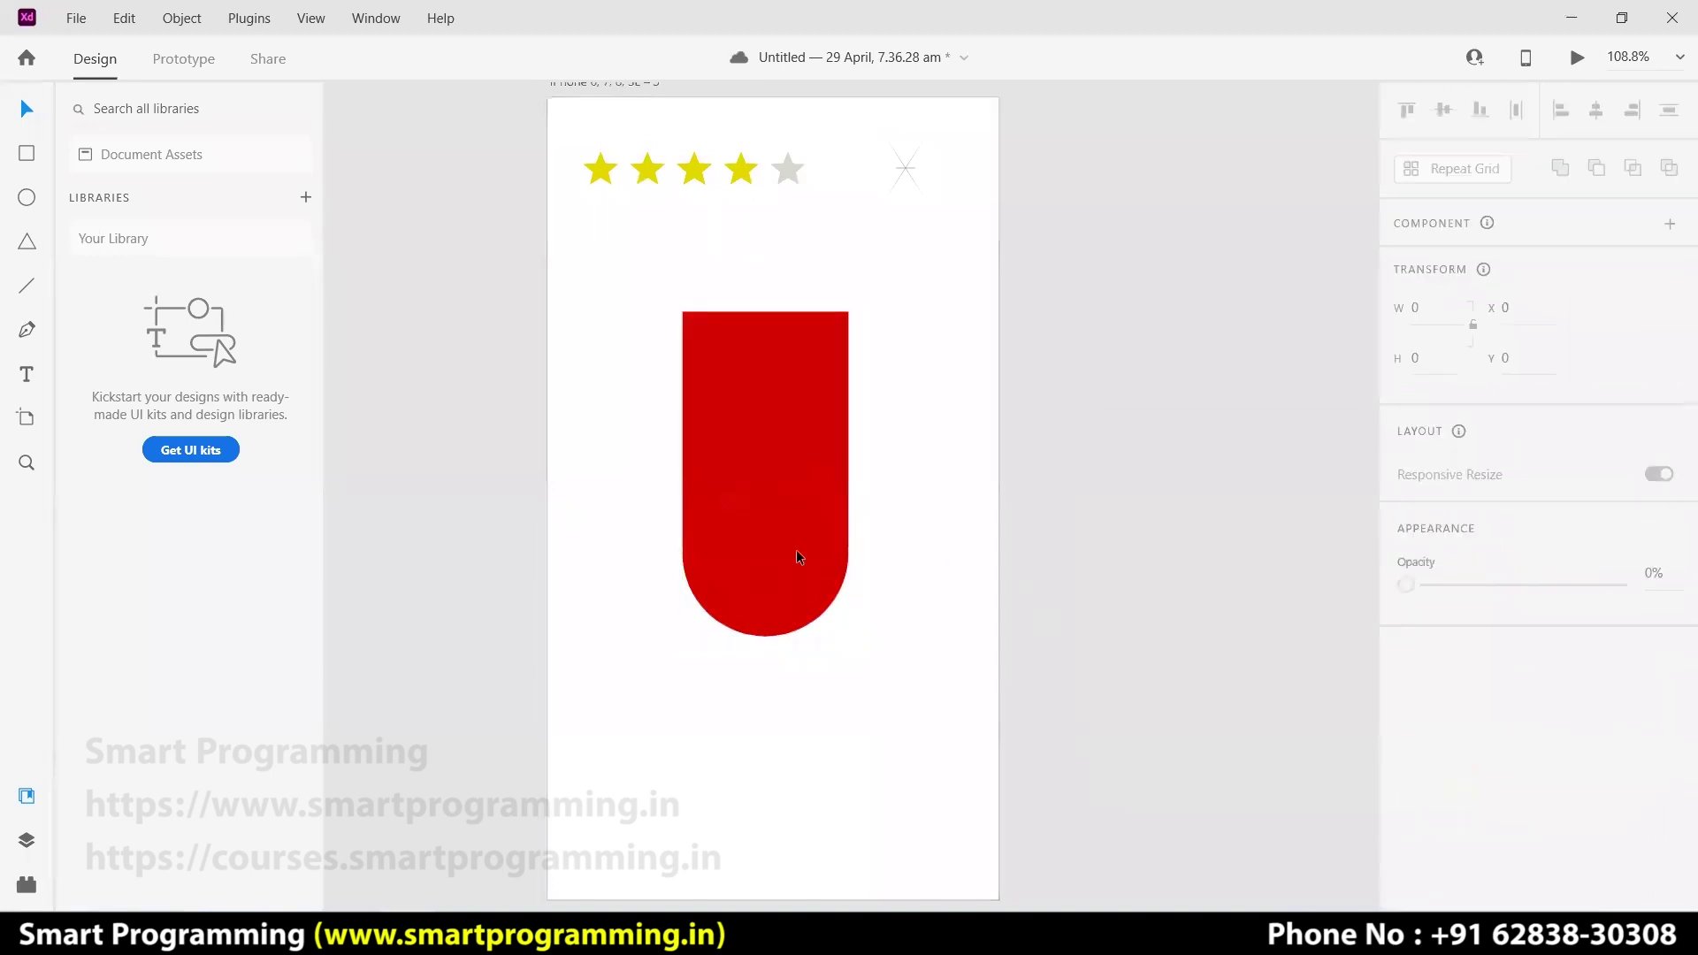
- Change the group's fill to a linear gradient and shorten the gradient by moving its dark end up
{"action": "left_click", "coordinate": [803, 438]}
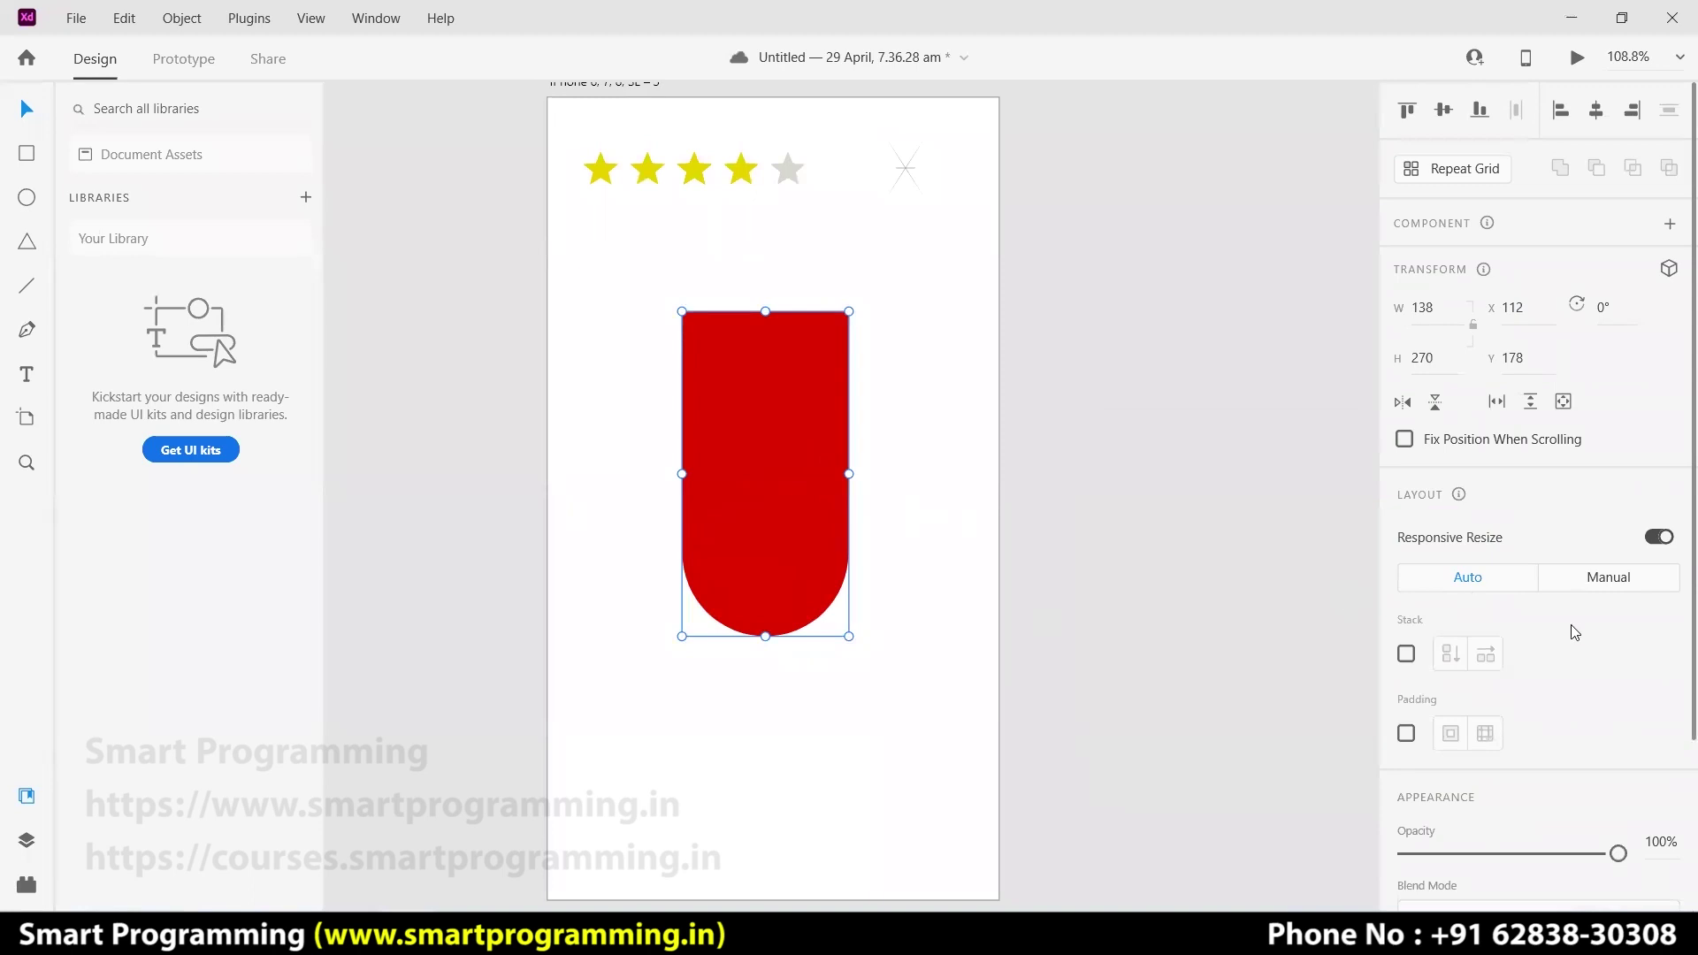
{"action": "scroll", "coordinate": [1577, 633], "scroll_direction": "down", "scroll_amount": 3}
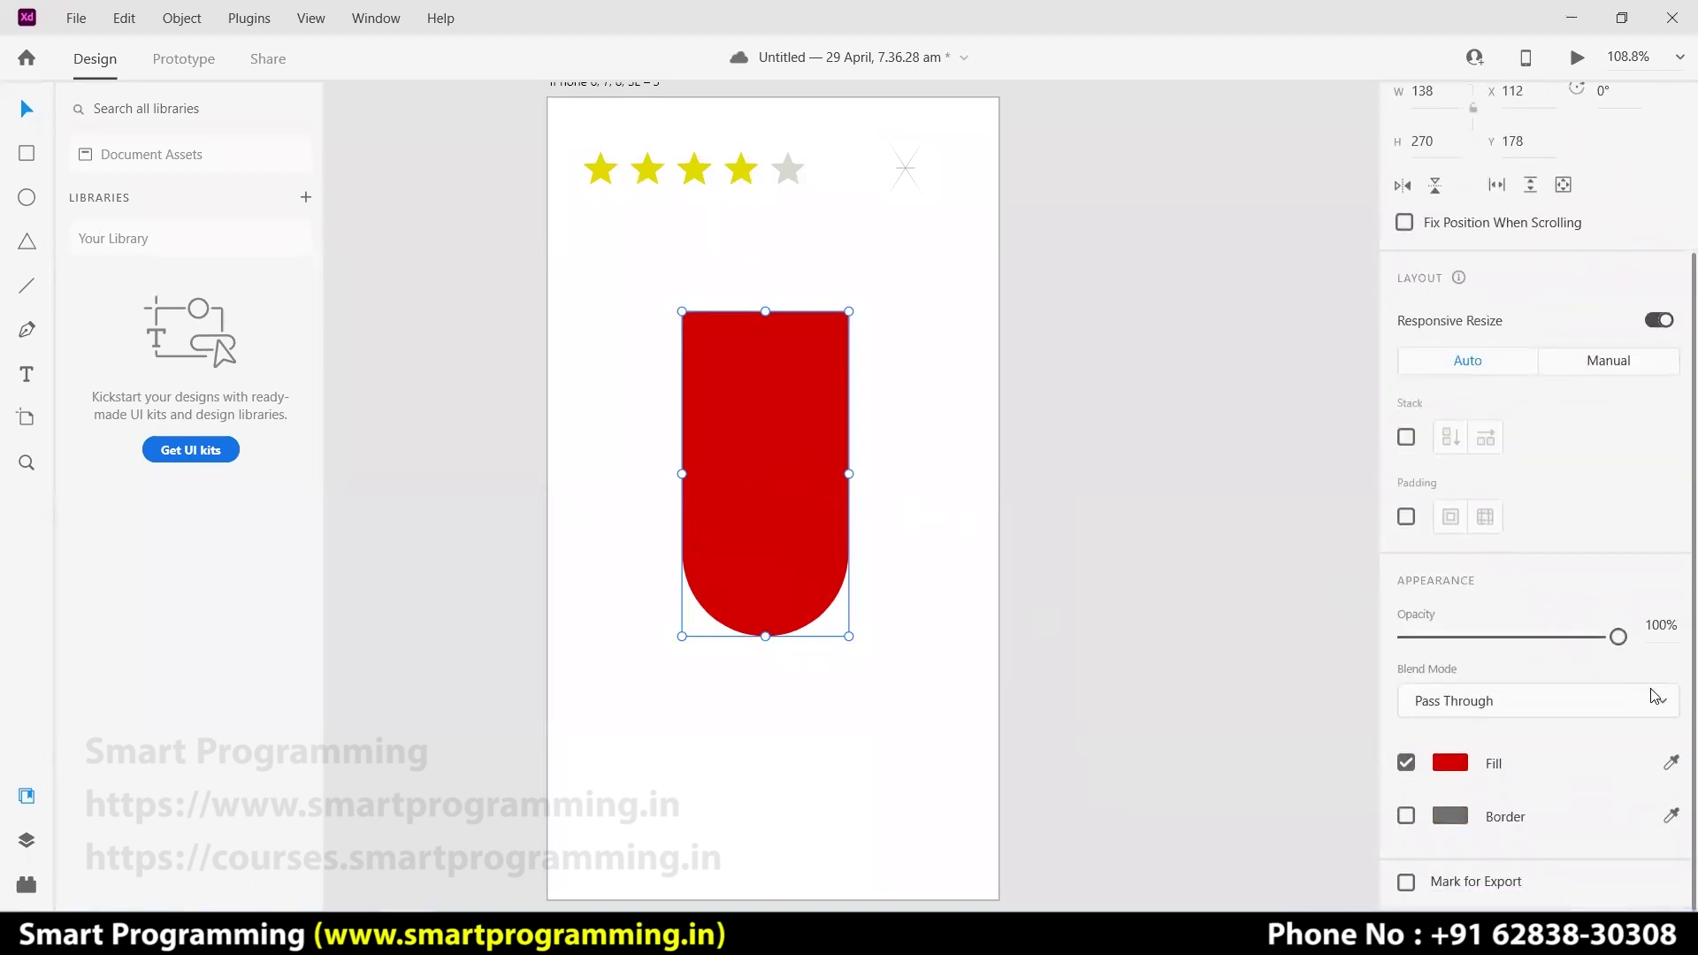
{"action": "left_click", "coordinate": [1450, 763]}
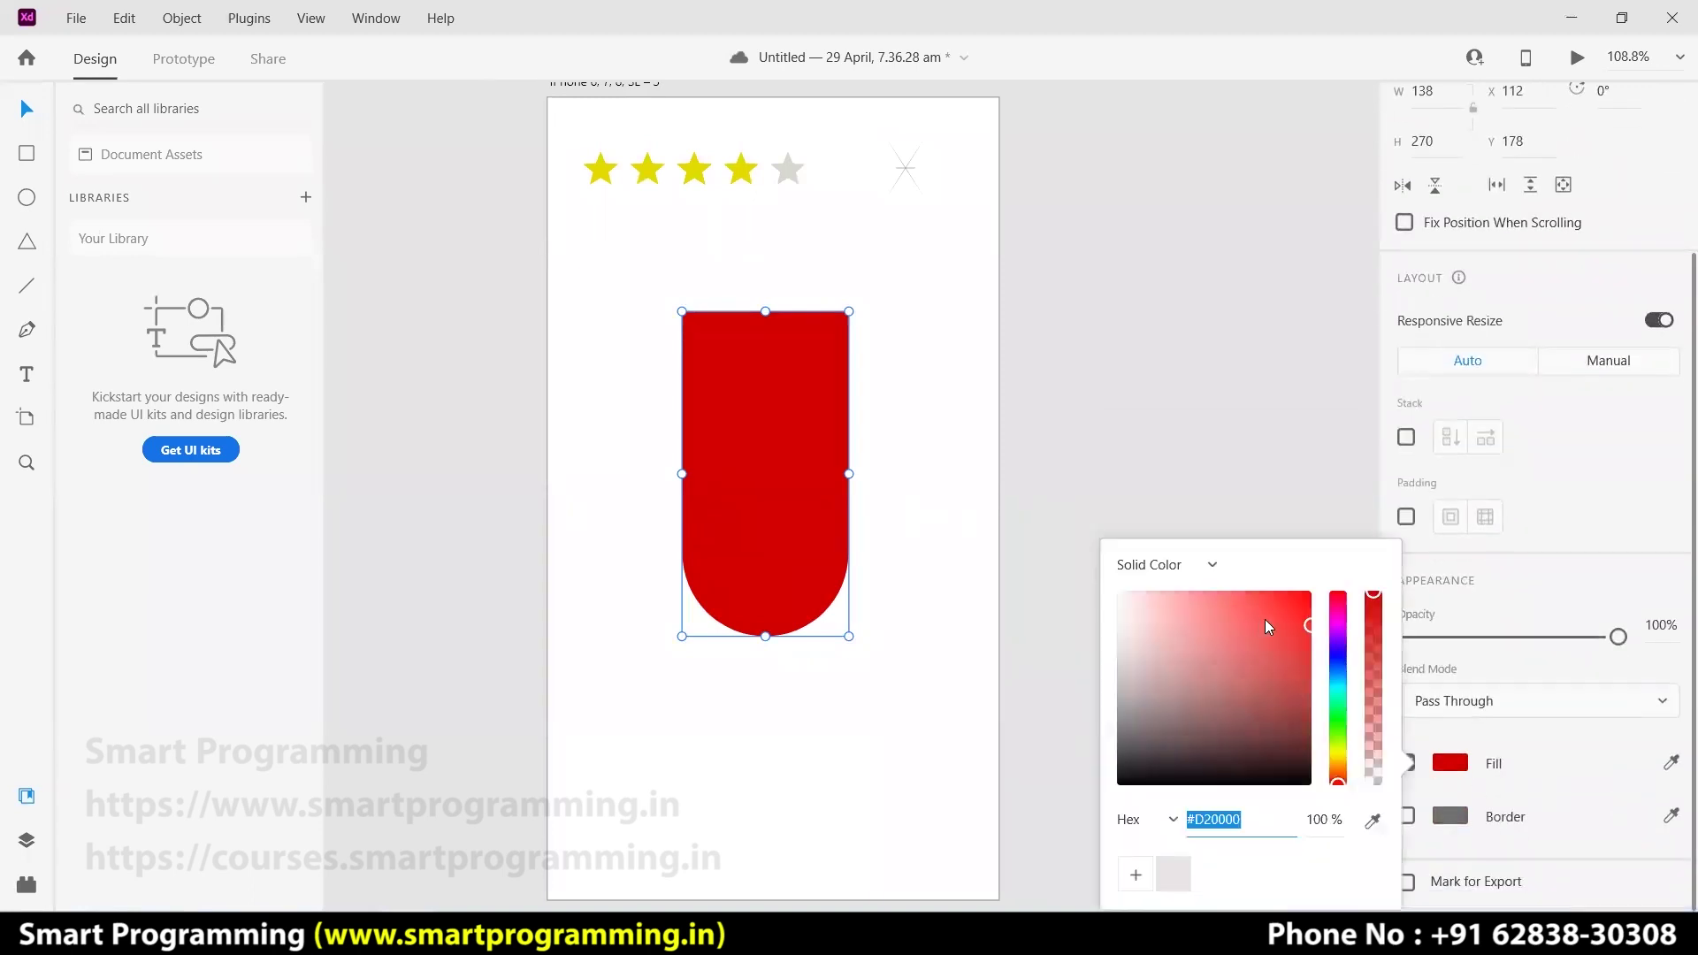
{"action": "left_click", "coordinate": [1214, 566]}
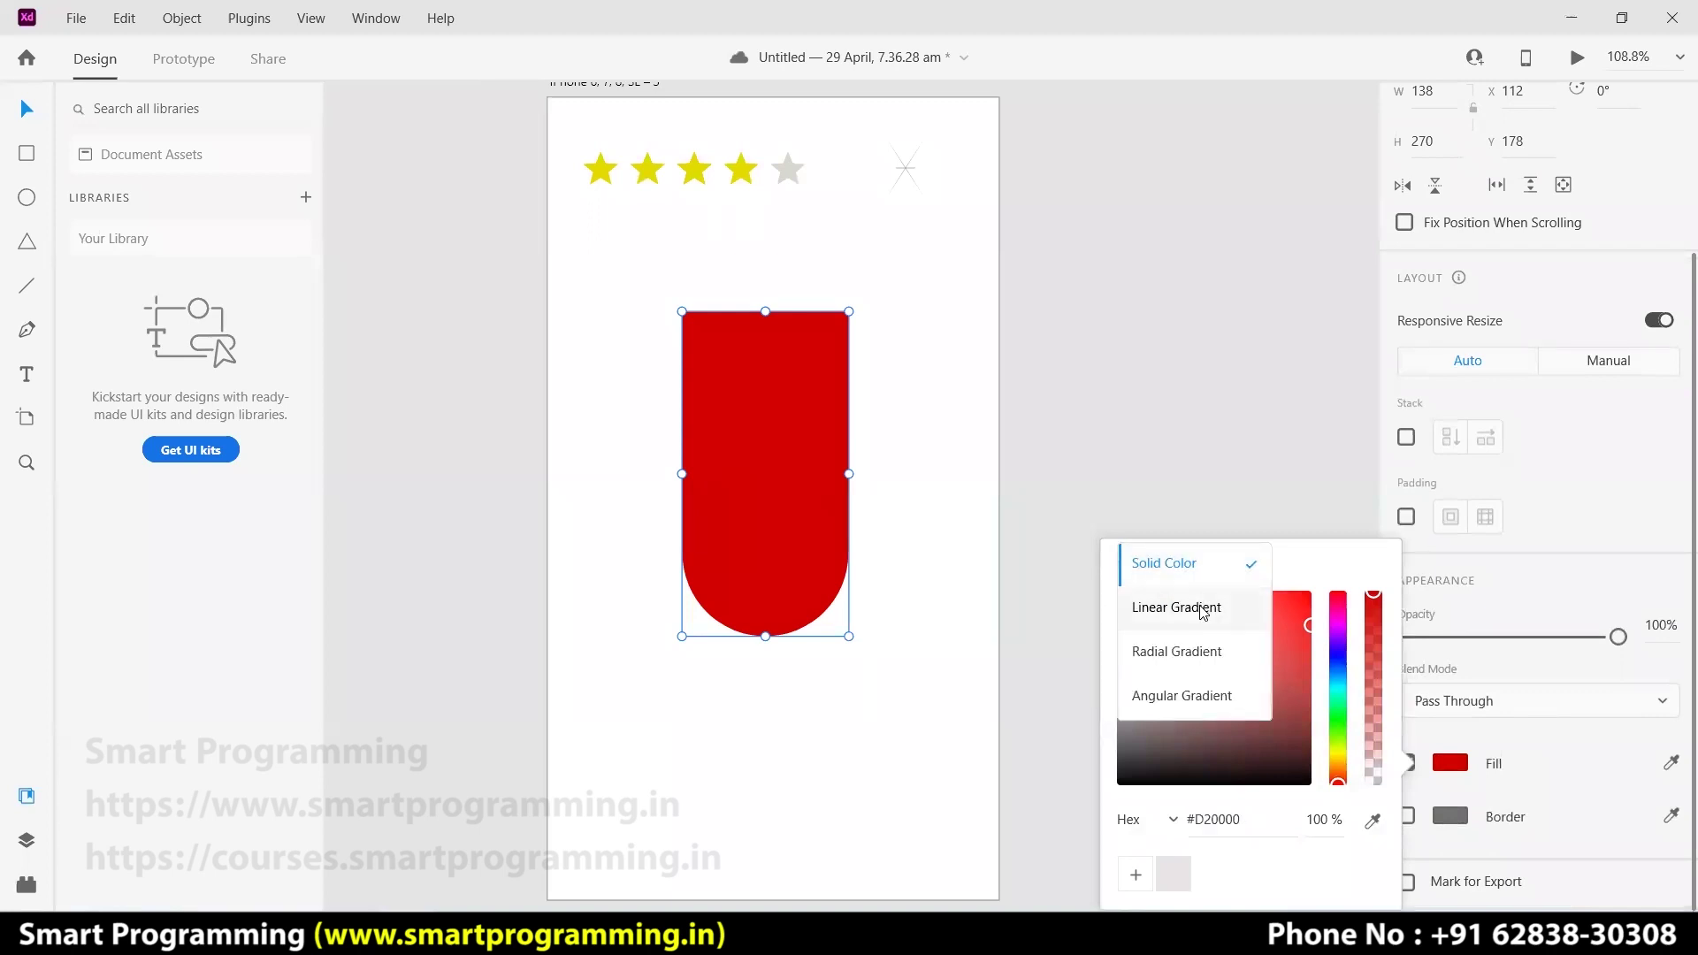
{"action": "left_click", "coordinate": [1177, 608]}
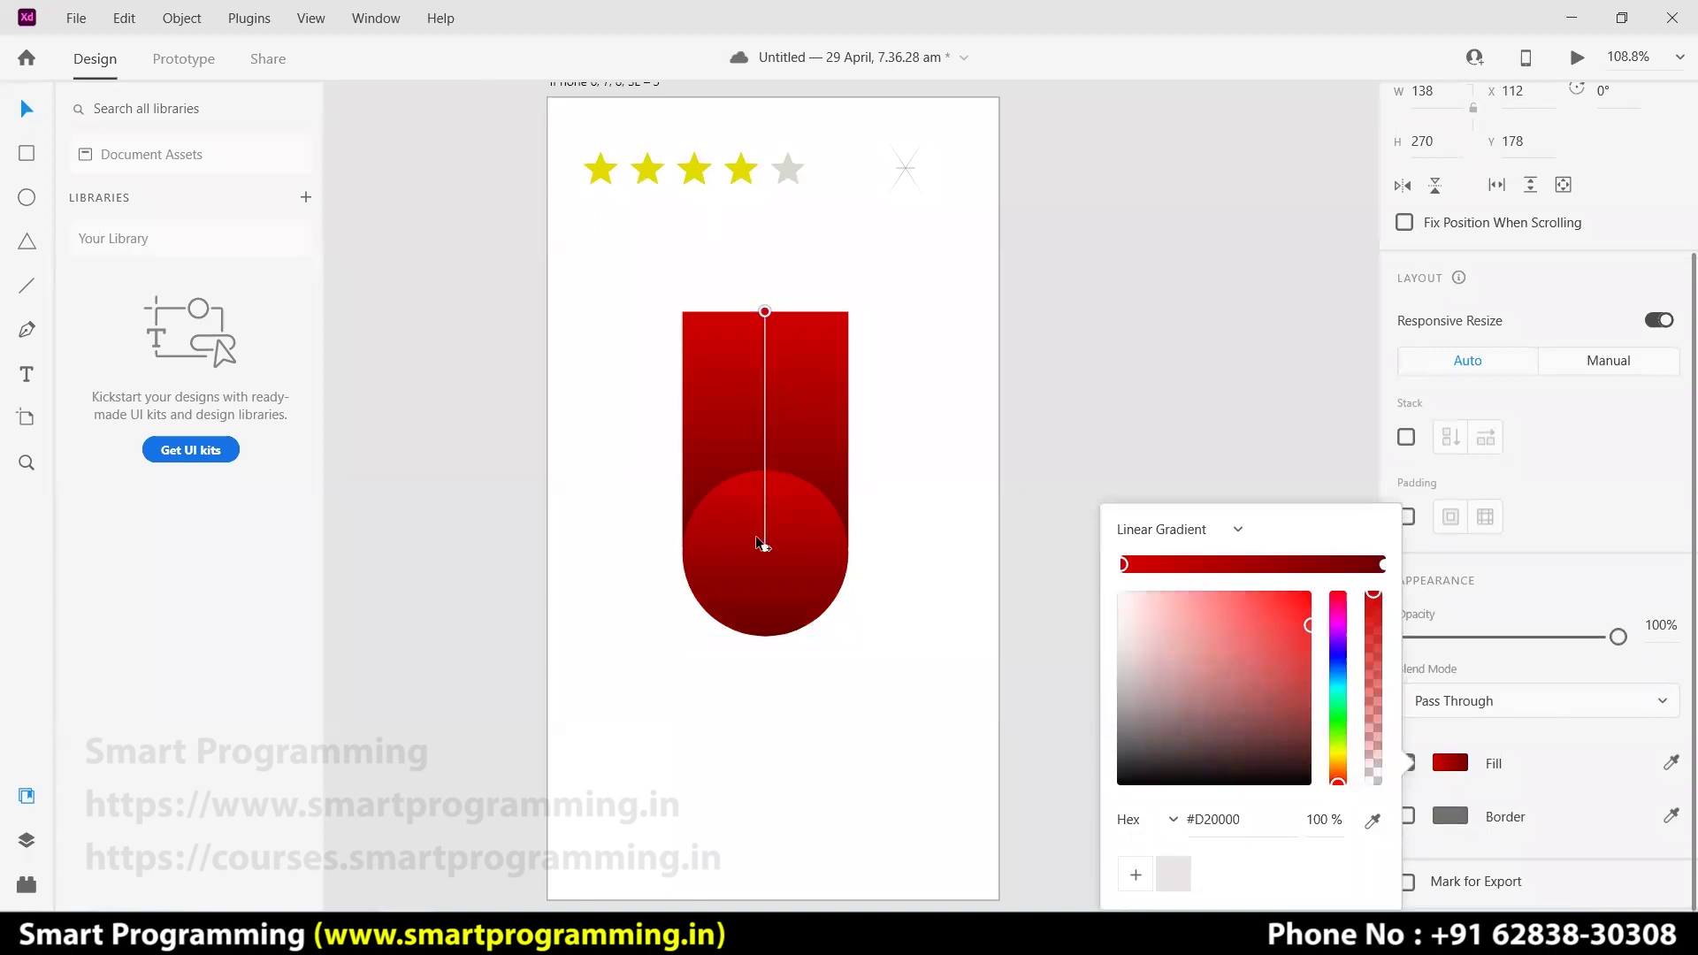
{"action": "left_click_drag", "start_coordinate": [766, 550], "coordinate": [765, 497]}
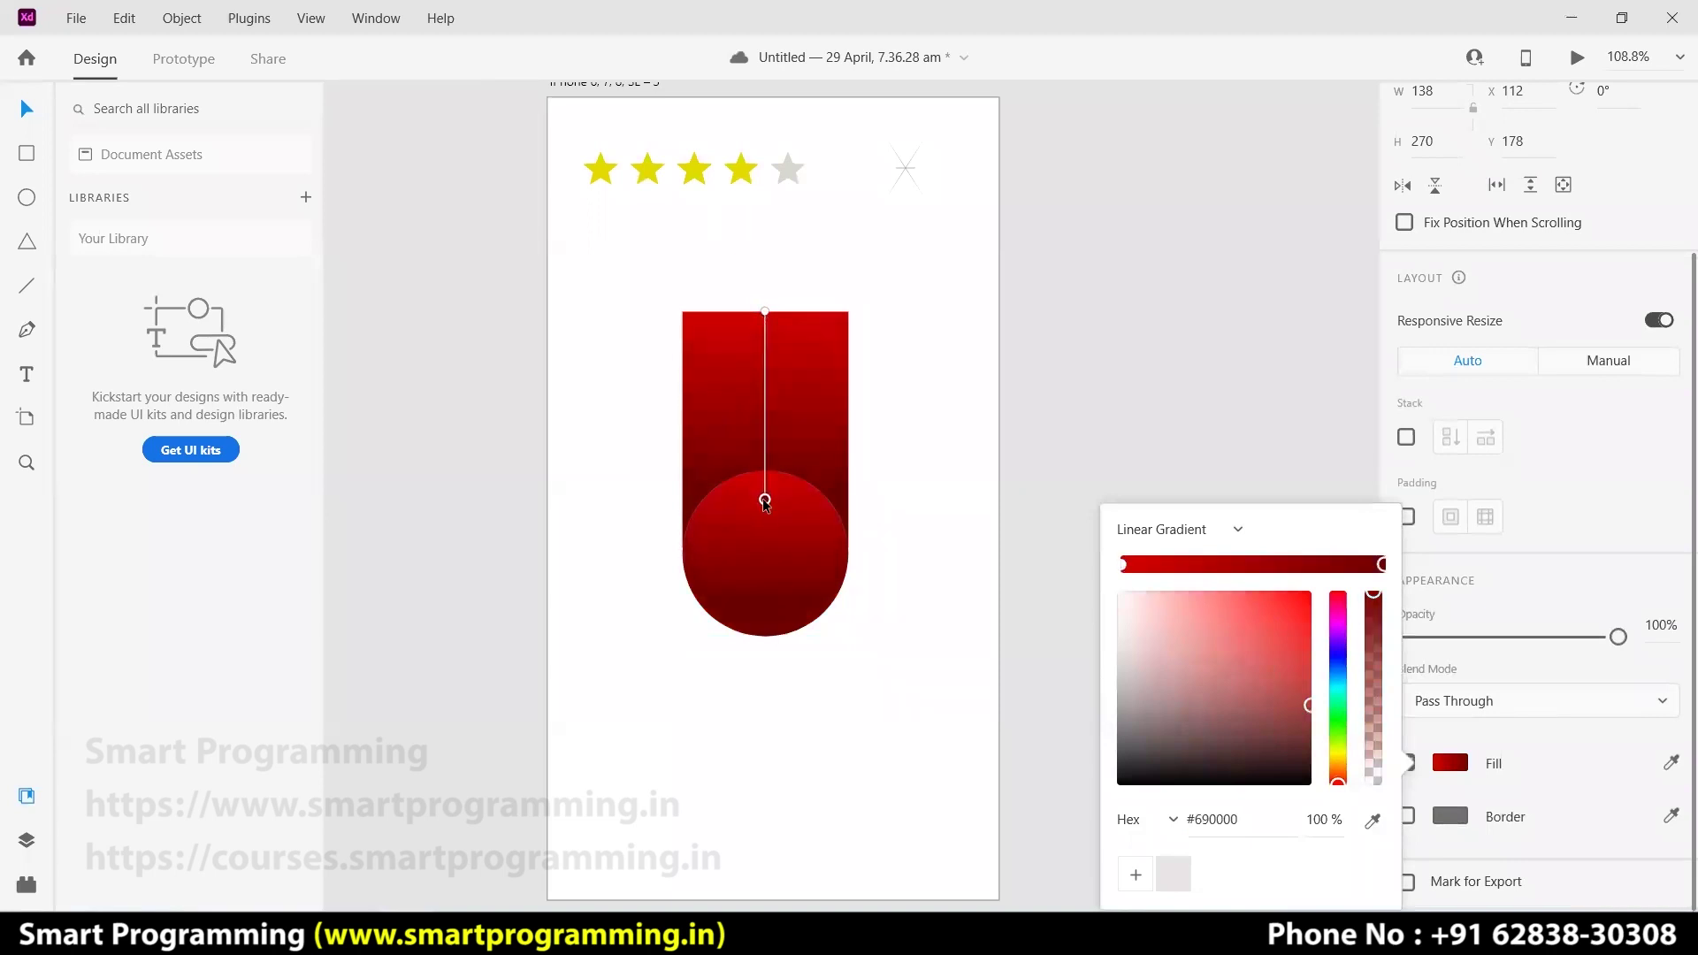
{"action": "left_click", "coordinate": [959, 497]}
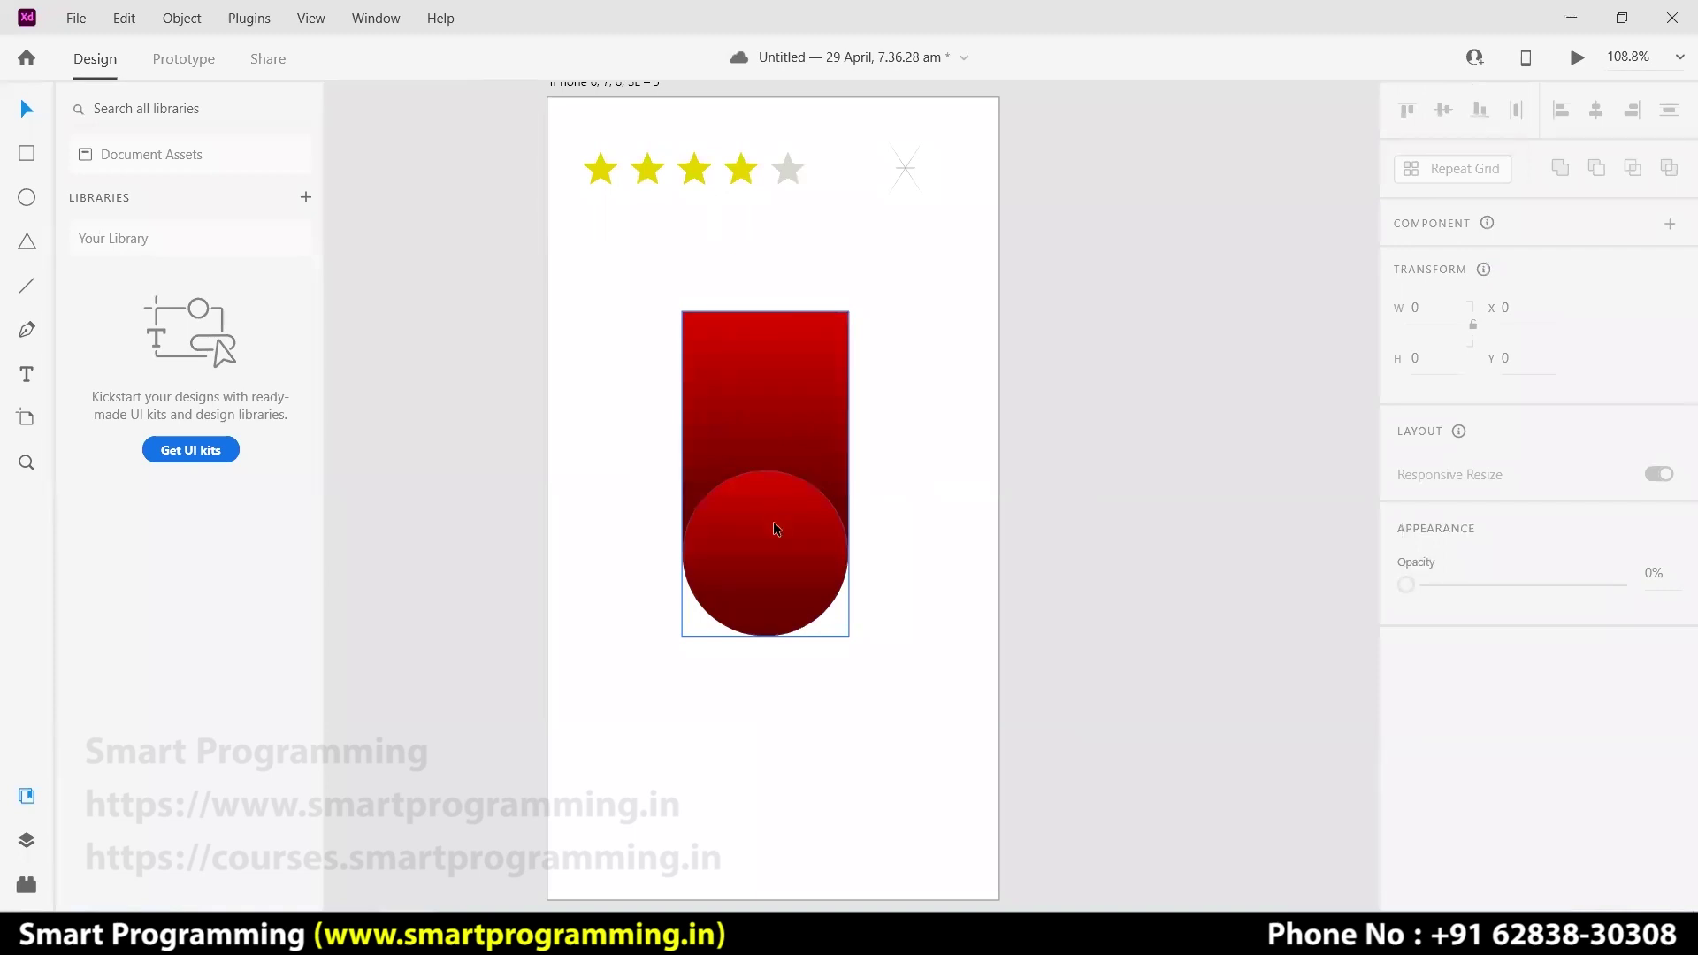
- Widen the gradient group, narrow it back again, and move it to the artboard's upper left below the rating stars
{"action": "left_click", "coordinate": [784, 570]}
{"action": "left_click_drag", "start_coordinate": [849, 636], "coordinate": [906, 645]}
{"action": "left_click", "coordinate": [1072, 552]}
{"action": "left_click", "coordinate": [767, 403]}
{"action": "left_click_drag", "start_coordinate": [908, 308], "coordinate": [846, 316]}
{"action": "left_click_drag", "start_coordinate": [733, 376], "coordinate": [644, 333]}
{"action": "key", "text": "Escape"}
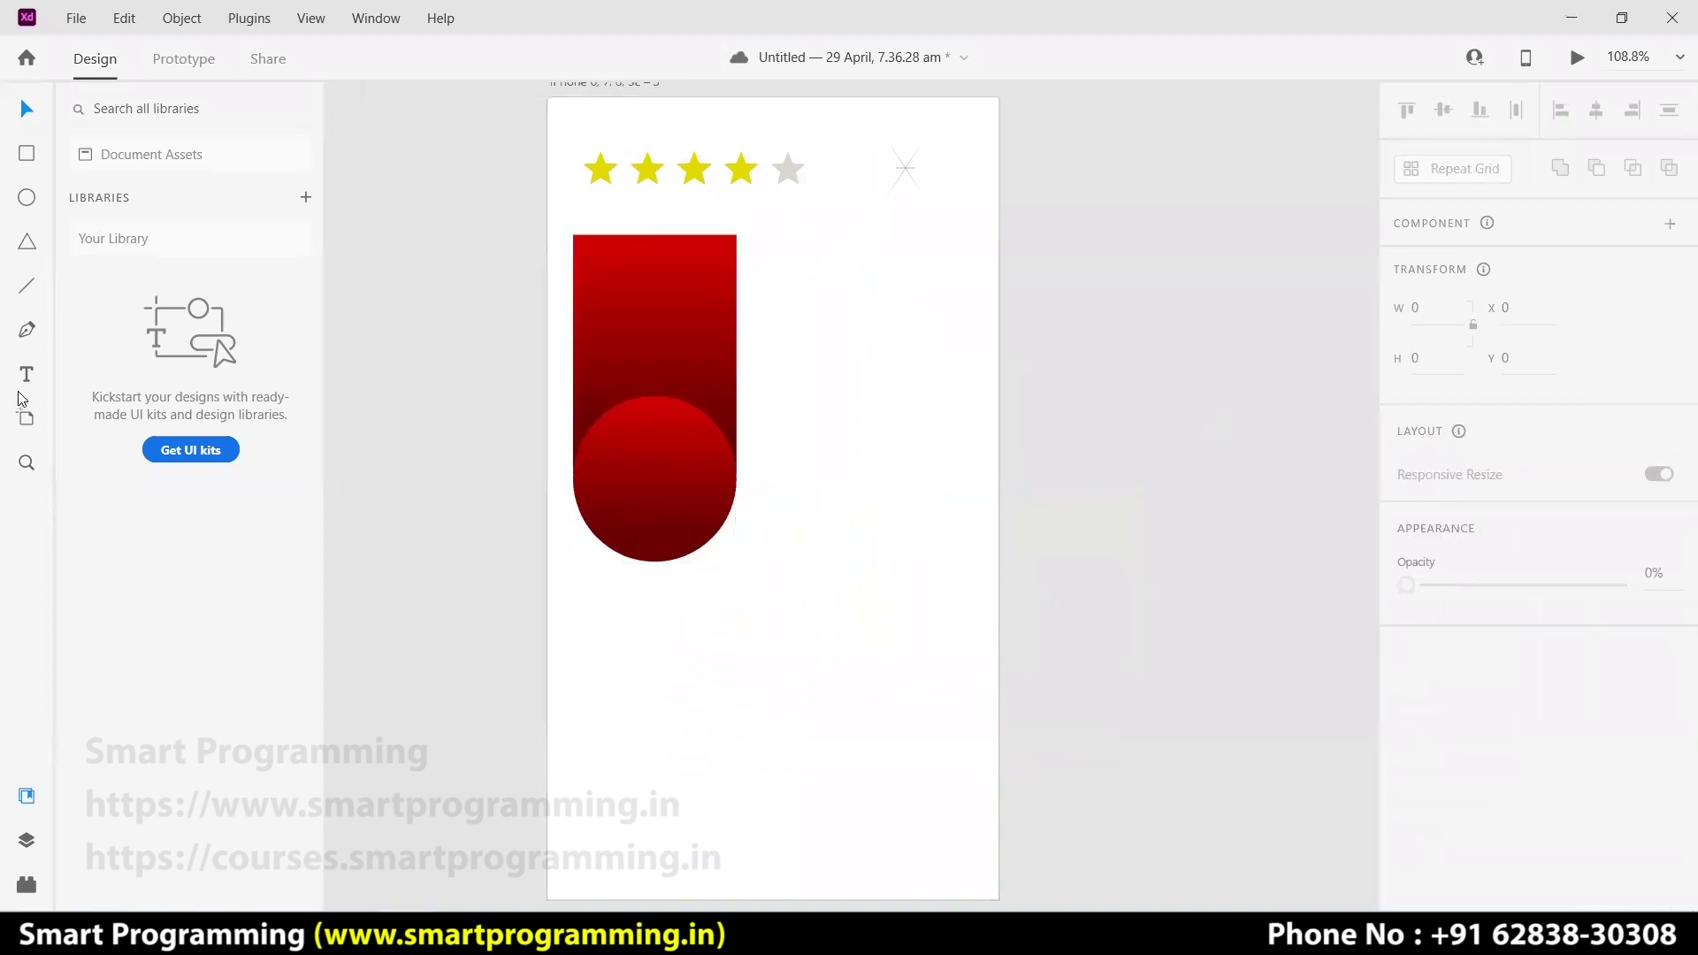
- Add a 375 by 667 artboard beside the current one and draw an ellipse about 153 by 155 in its upper half
{"action": "left_click", "coordinate": [26, 418]}
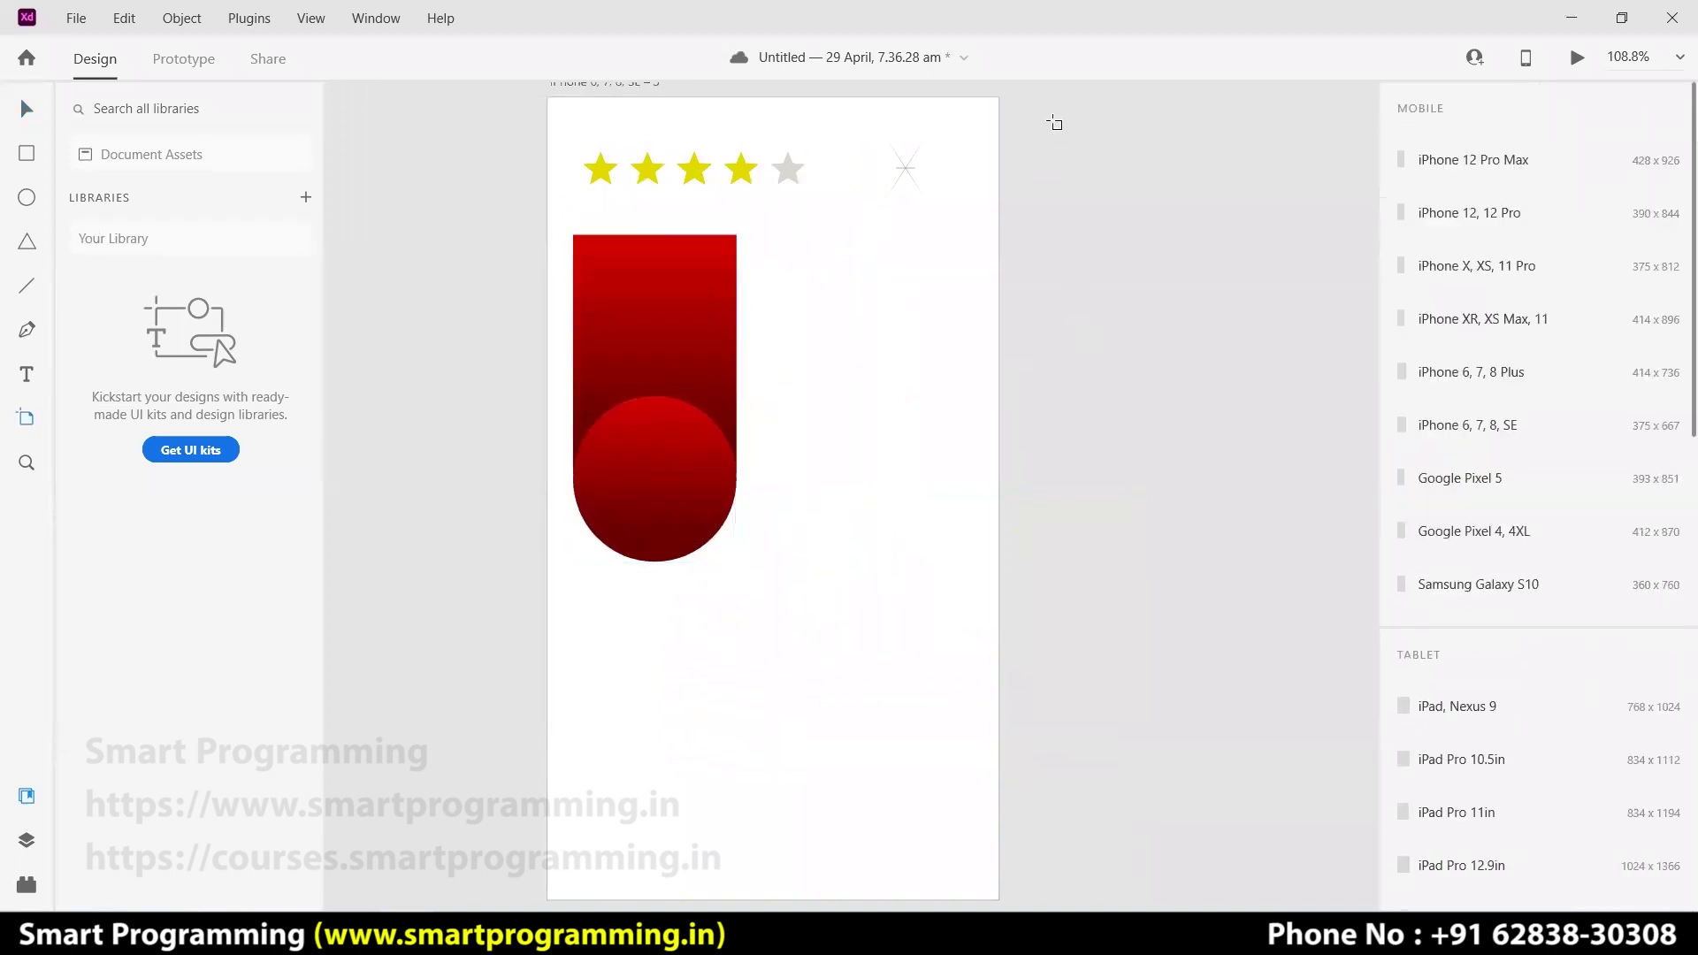
{"action": "left_click", "coordinate": [1119, 102]}
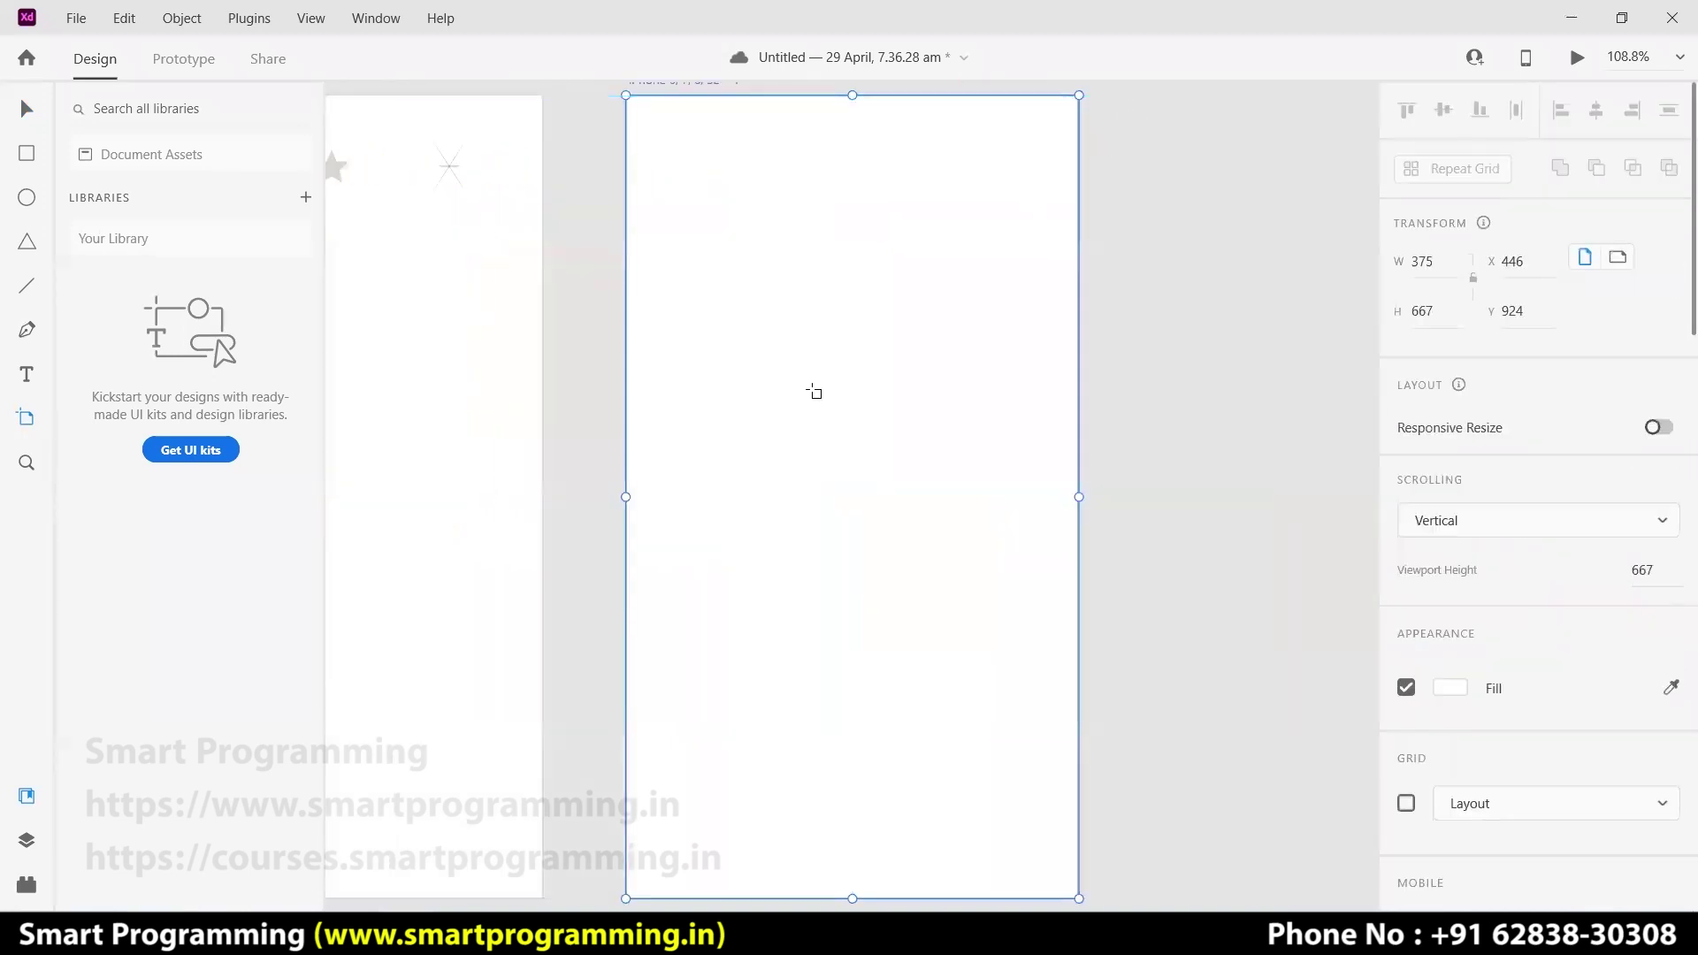
{"action": "left_click", "coordinate": [27, 153]}
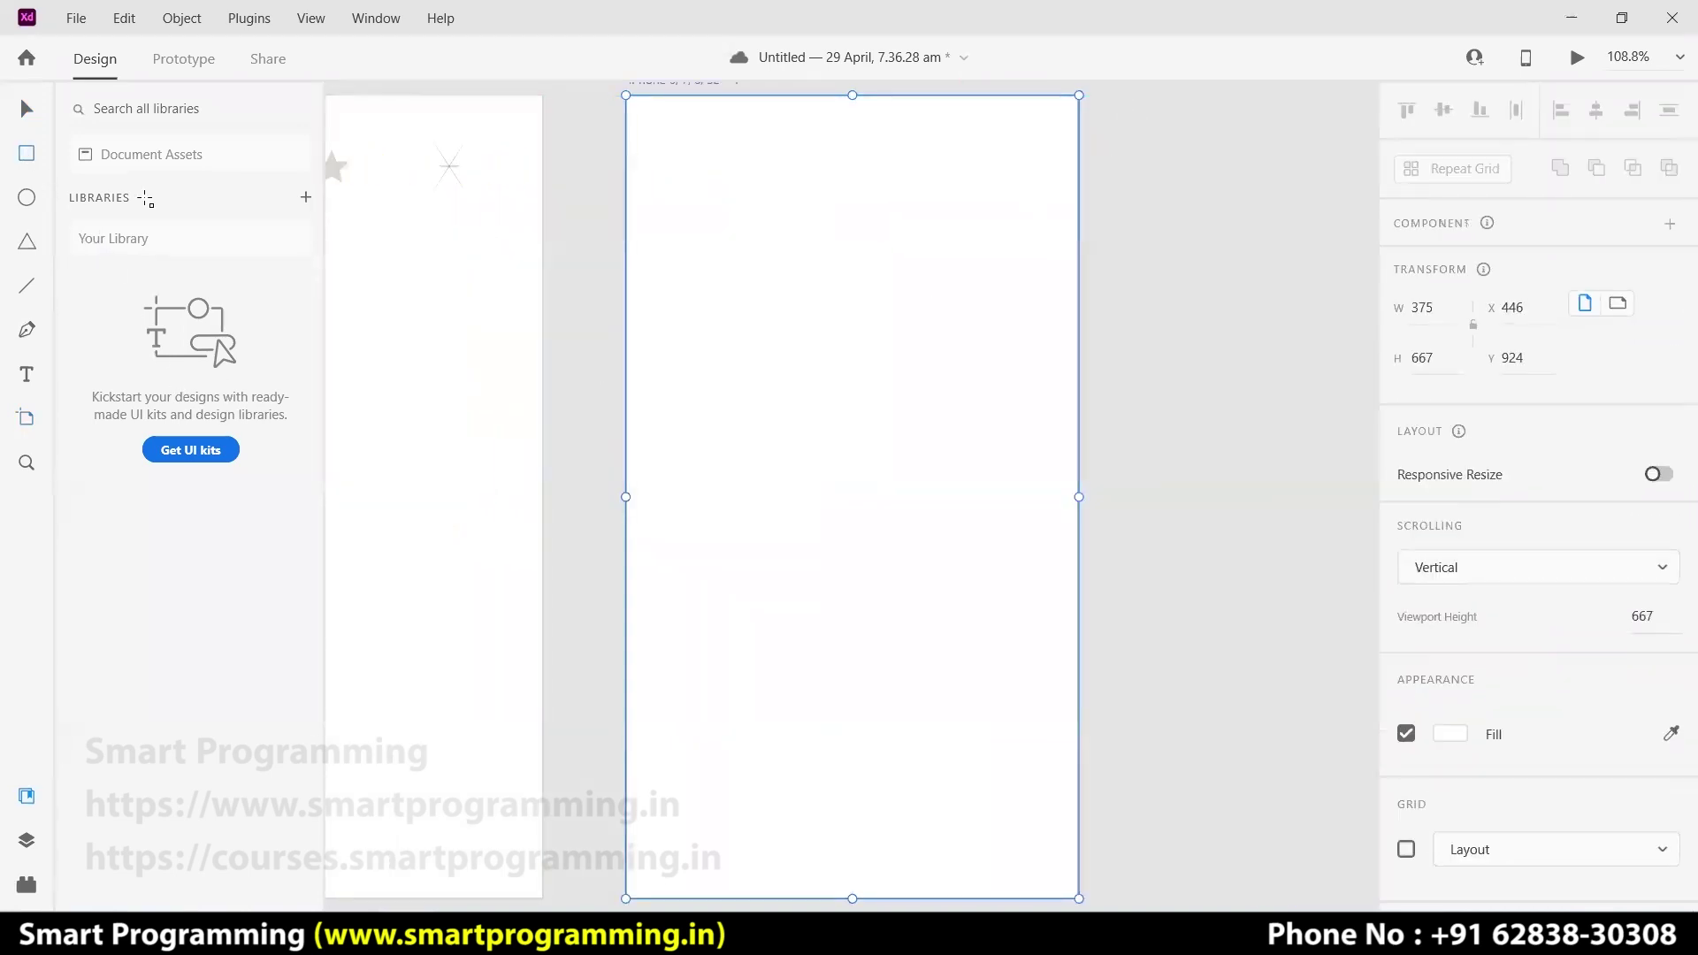
{"action": "key", "text": "e"}
{"action": "left_click_drag", "start_coordinate": [743, 254], "coordinate": [927, 438]}
- Draw a rectangle about 185 high down from the ellipse's middle and widen it to 153 to match the ellipse
{"action": "left_click", "coordinate": [27, 154]}
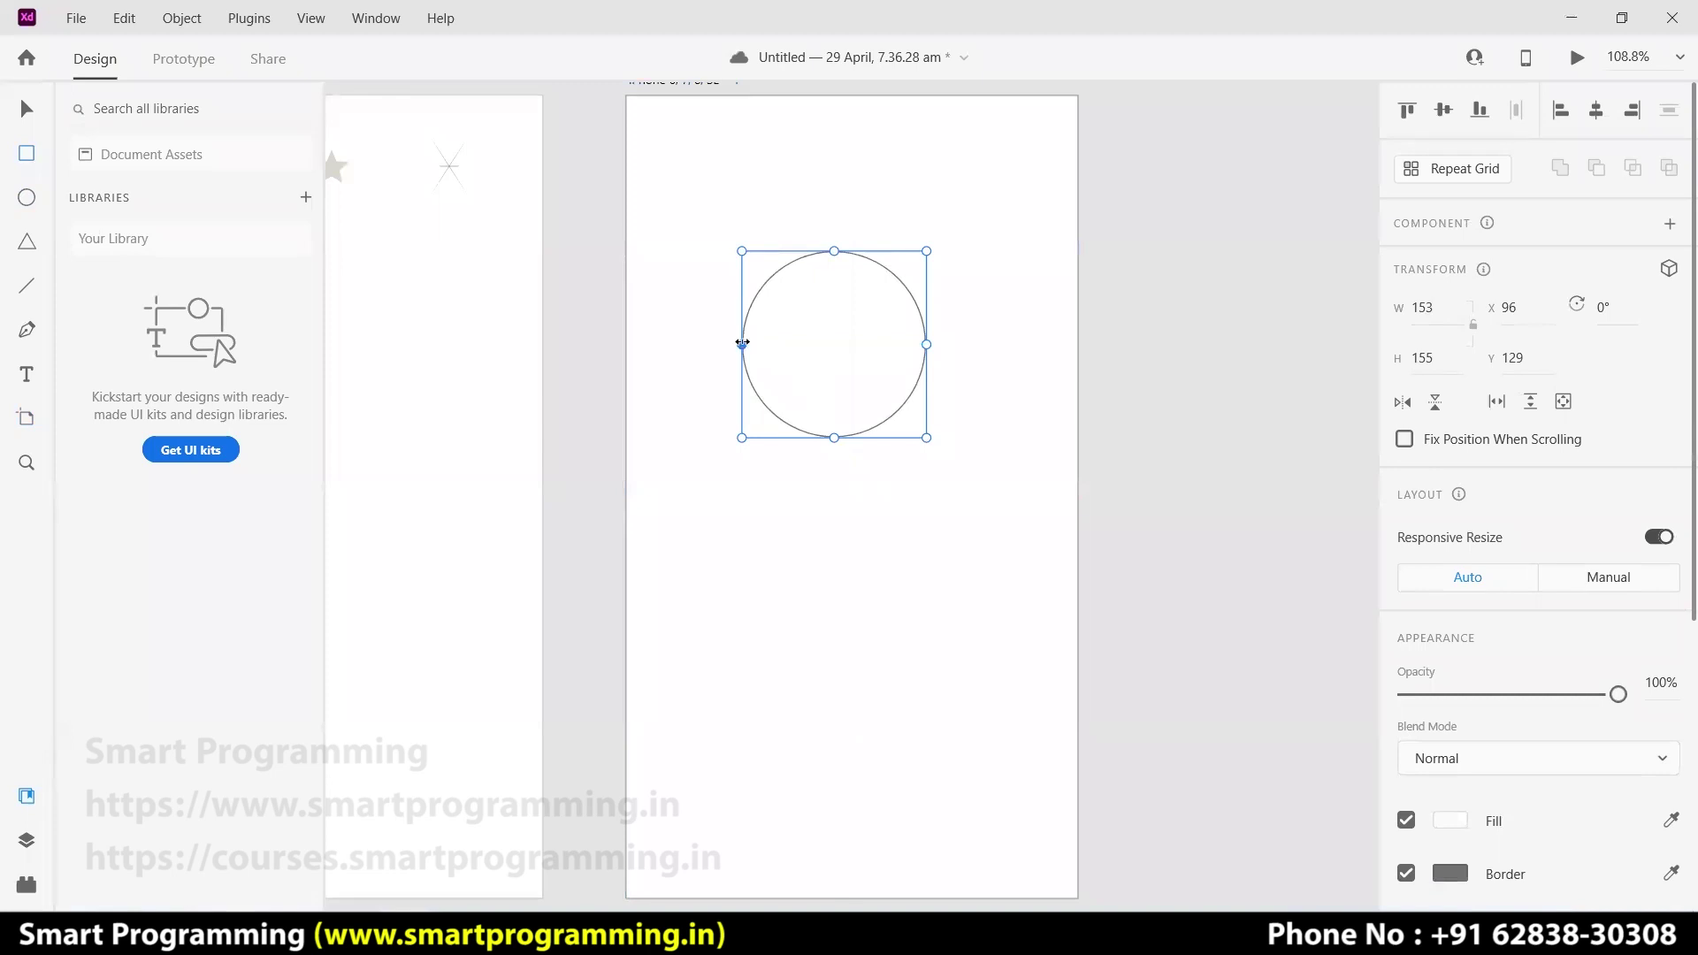
{"action": "left_click_drag", "start_coordinate": [753, 346], "coordinate": [927, 567]}
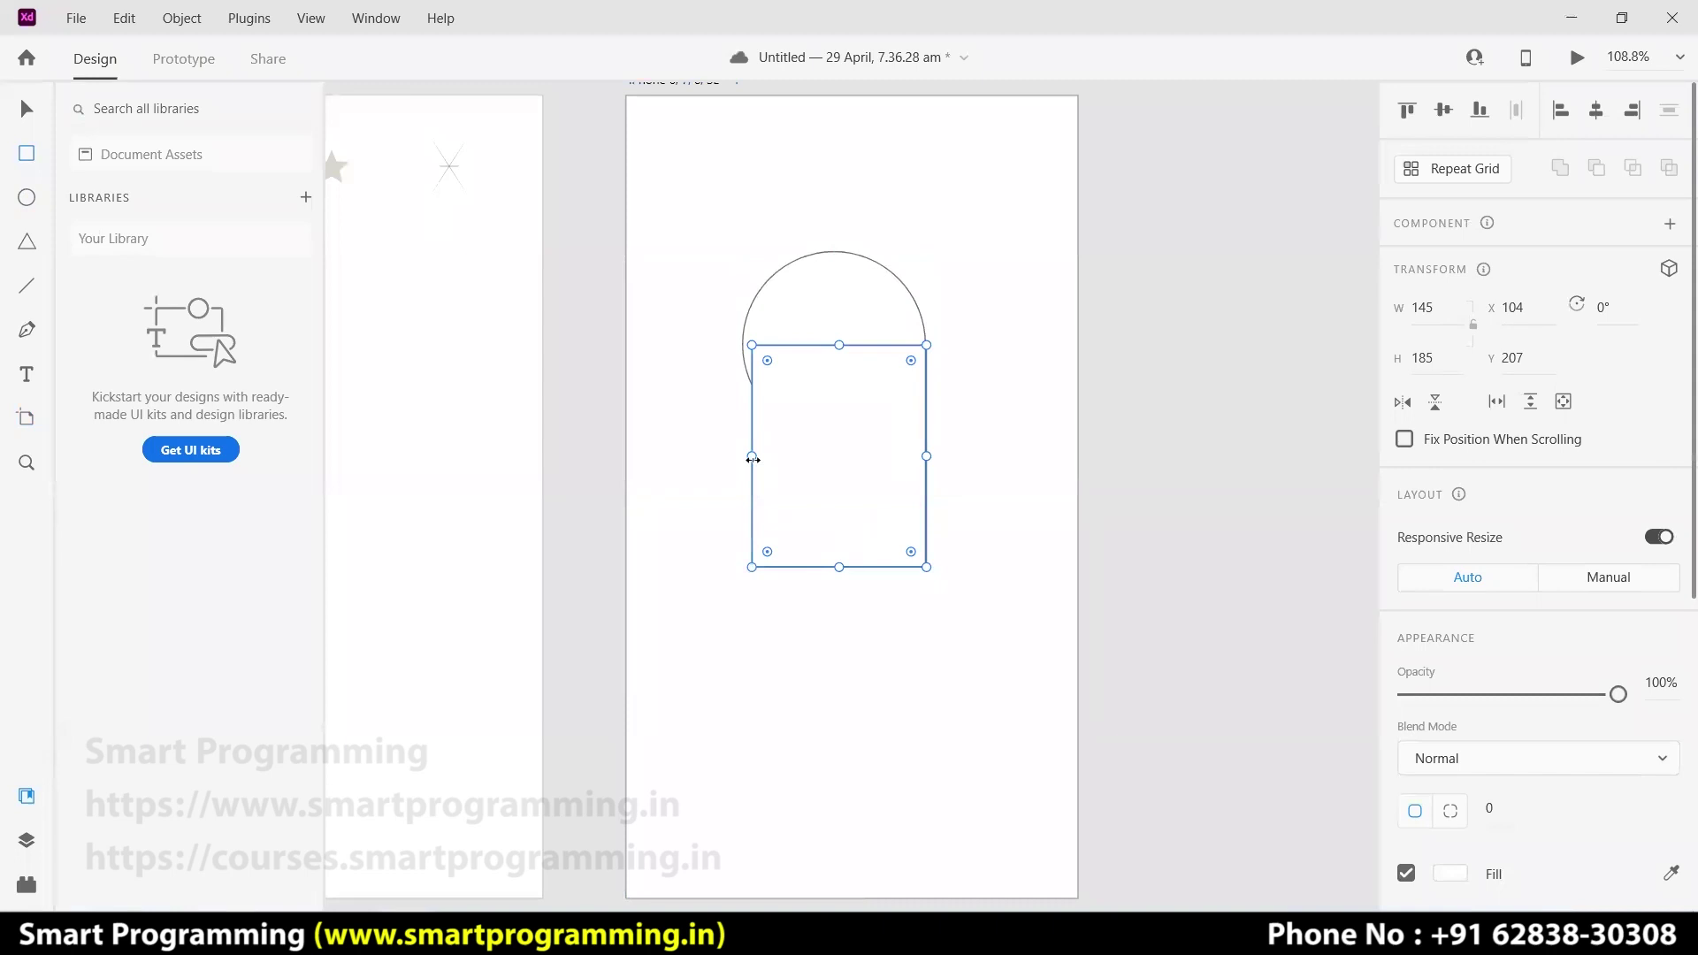
{"action": "left_click_drag", "start_coordinate": [751, 457], "coordinate": [742, 457]}
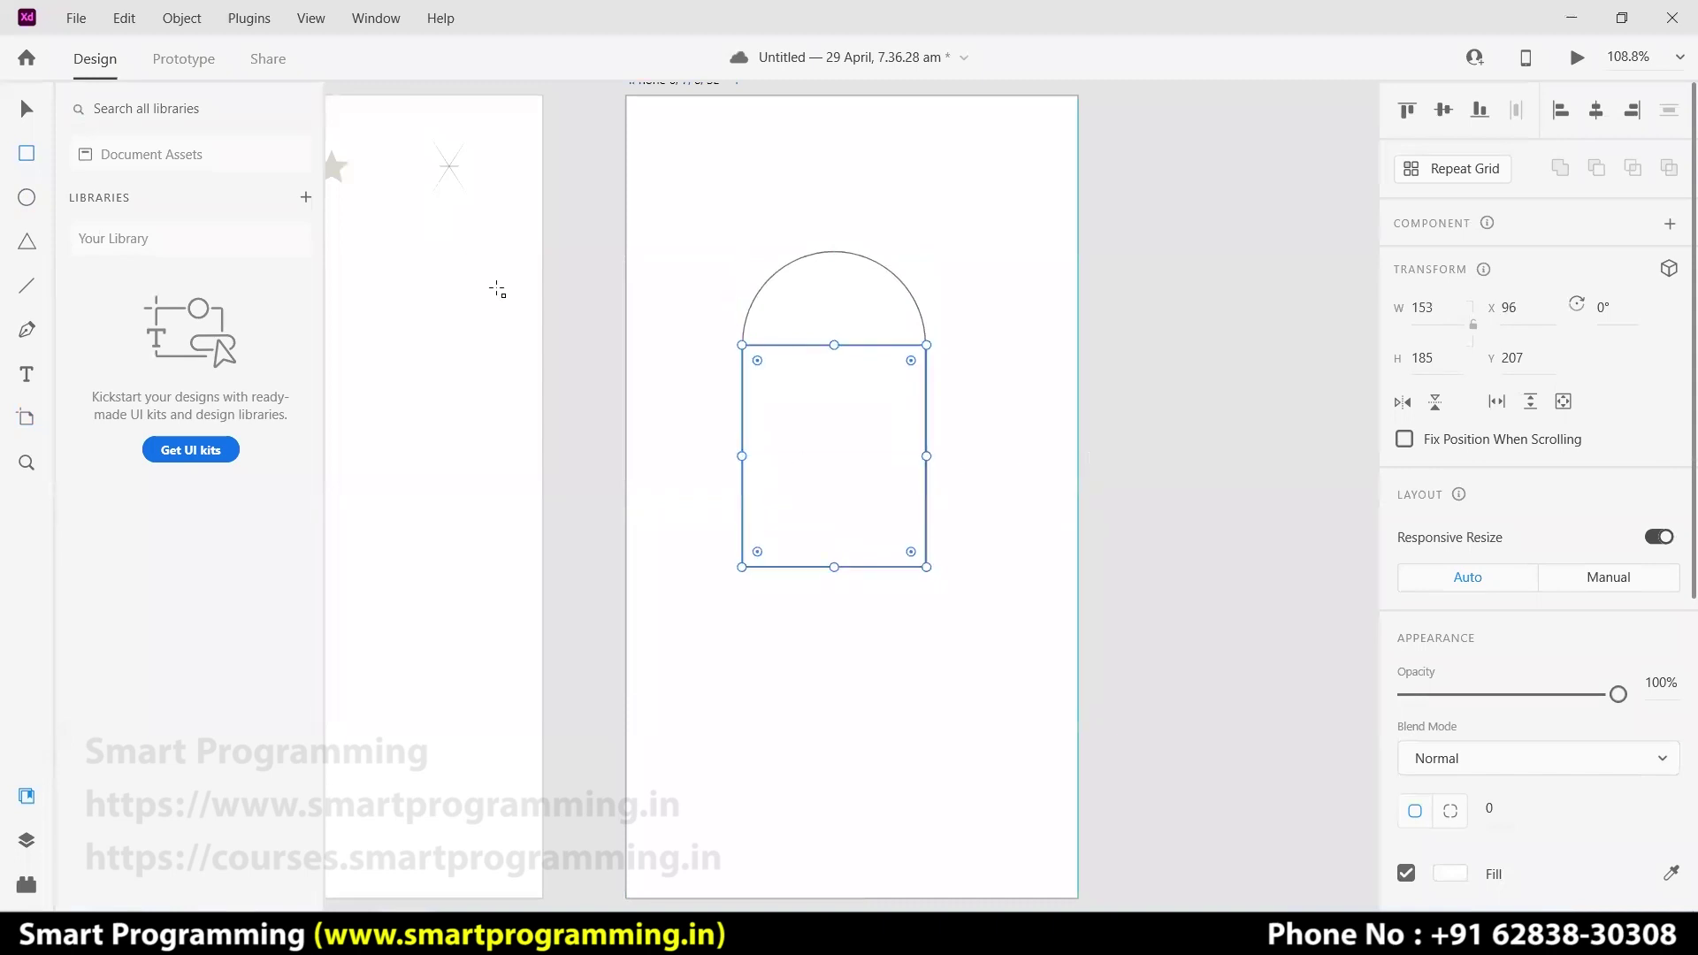
{"action": "left_click", "coordinate": [1087, 433]}
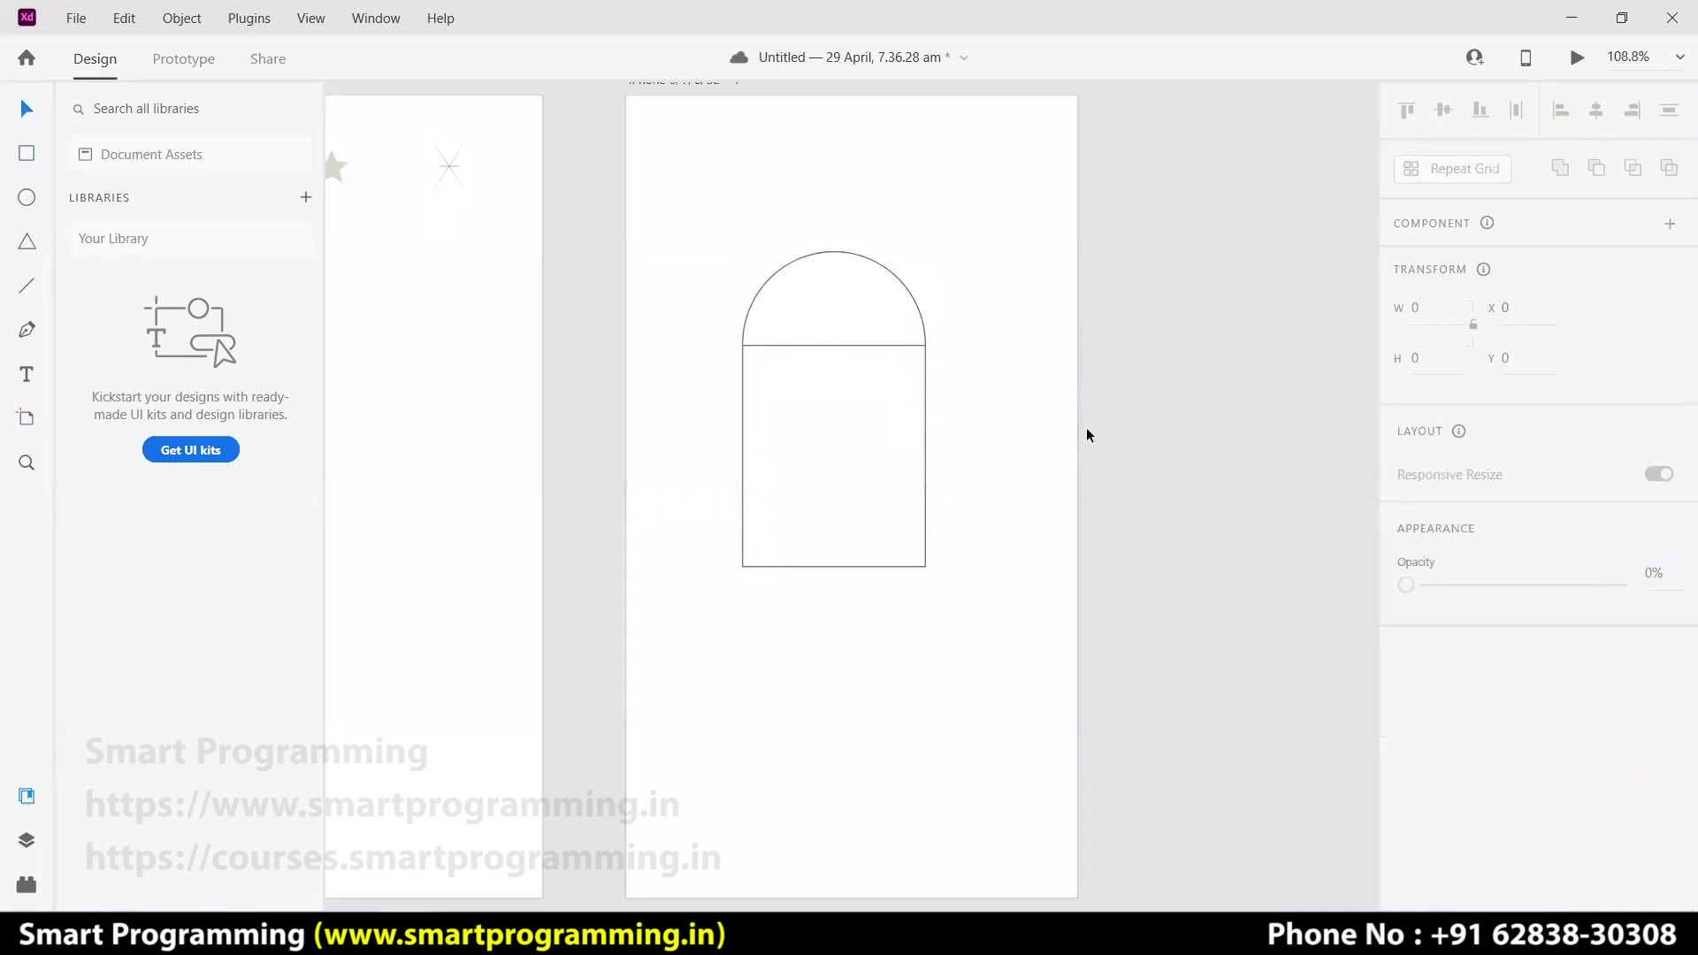
- Merge the ellipse and rectangle into one arch with the Add operation and scale it down to about 84 by 138
{"action": "left_click_drag", "start_coordinate": [970, 267], "coordinate": [830, 465]}
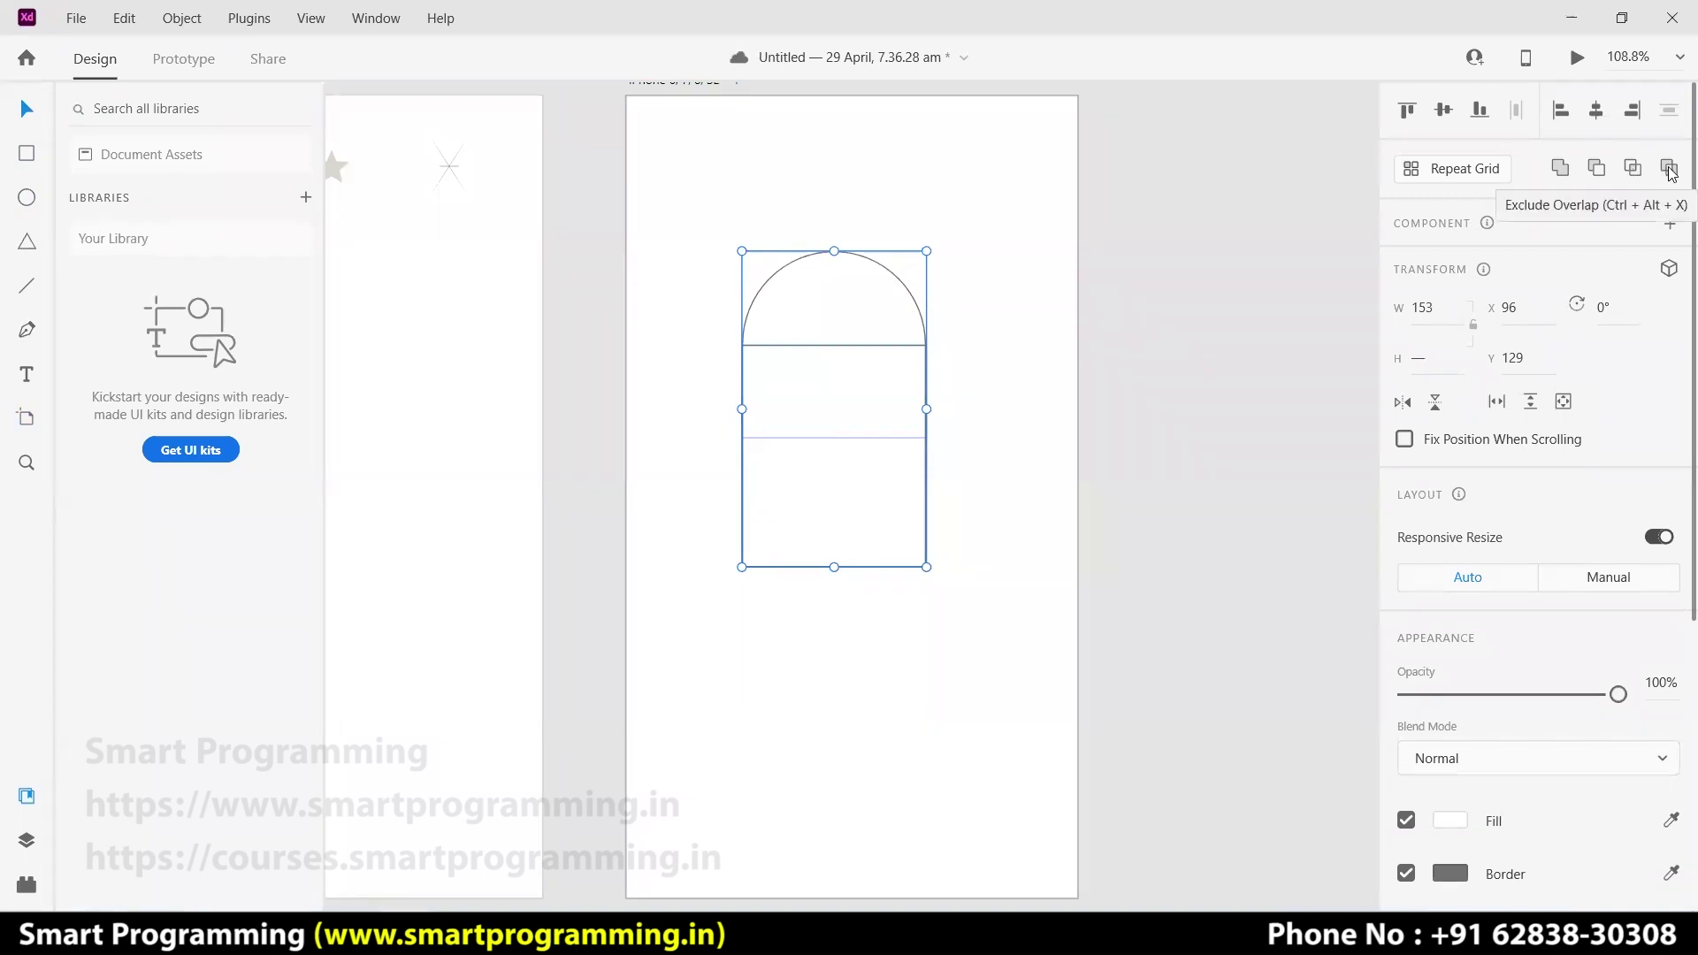
{"action": "left_click", "coordinate": [1562, 171]}
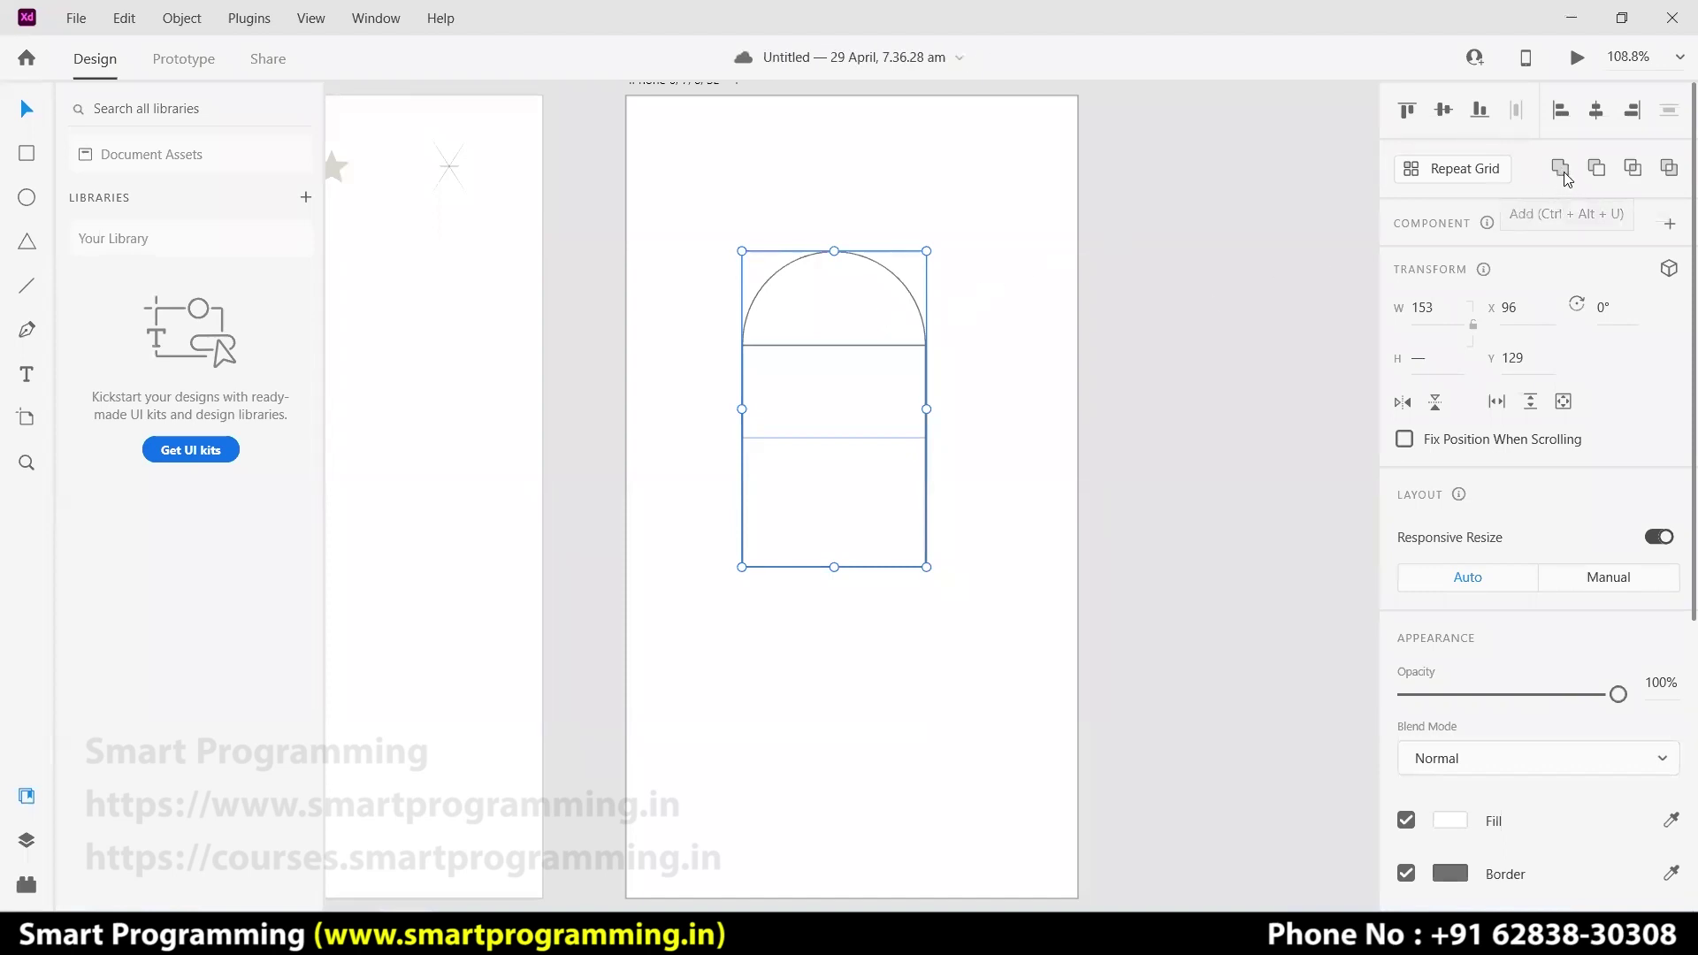
{"action": "left_click", "coordinate": [998, 336]}
{"action": "left_click", "coordinate": [863, 351]}
{"action": "key", "text": "Escape"}
{"action": "left_click", "coordinate": [888, 389]}
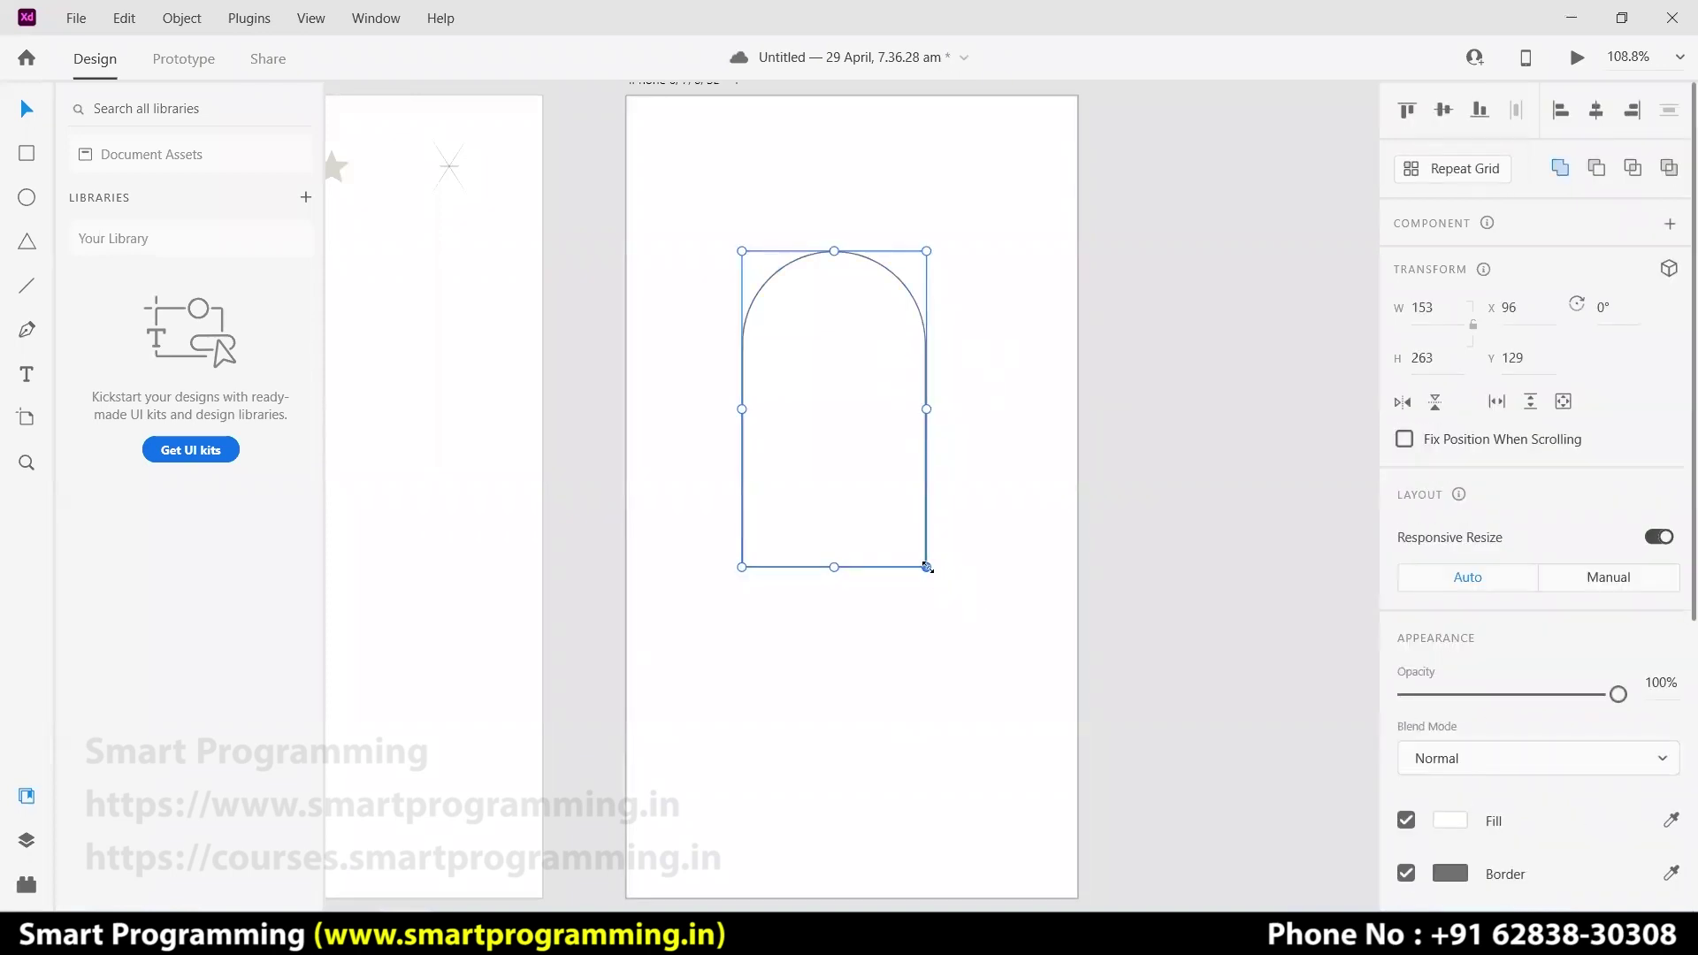
{"action": "left_click_drag", "start_coordinate": [917, 531], "coordinate": [842, 417]}
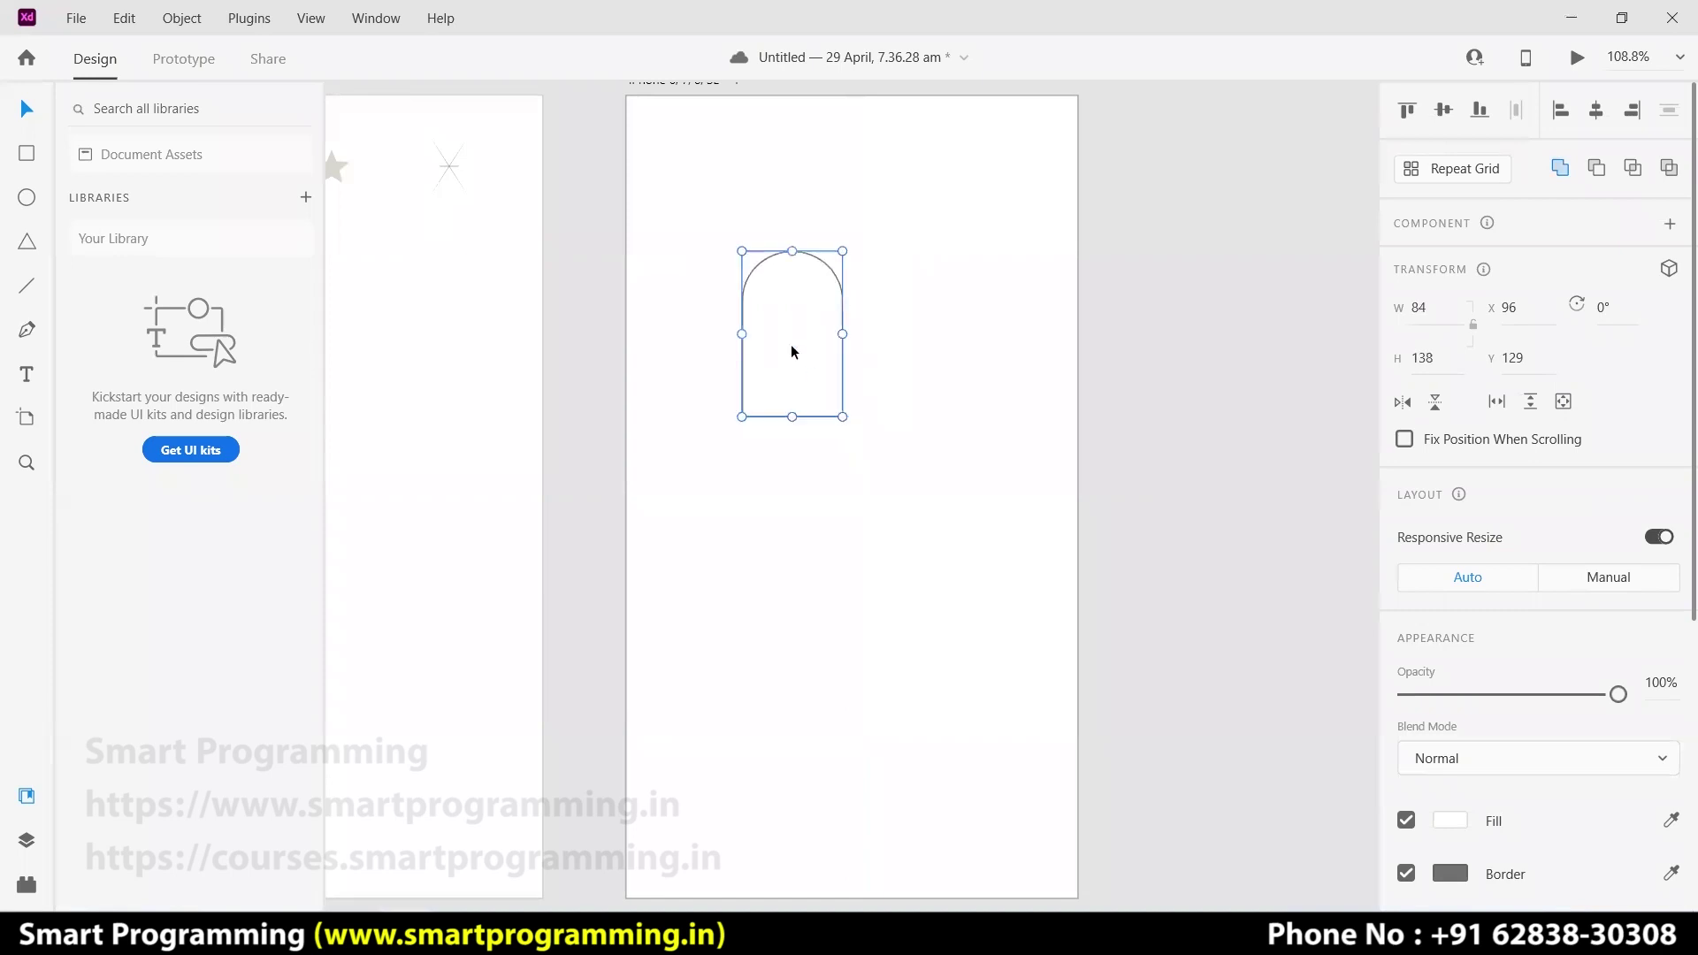
- Set the arch's border colour to red #C50202
{"action": "scroll", "coordinate": [1302, 663], "scroll_direction": "down", "scroll_amount": 1}
{"action": "scroll", "coordinate": [1503, 708], "scroll_direction": "down", "scroll_amount": 2}
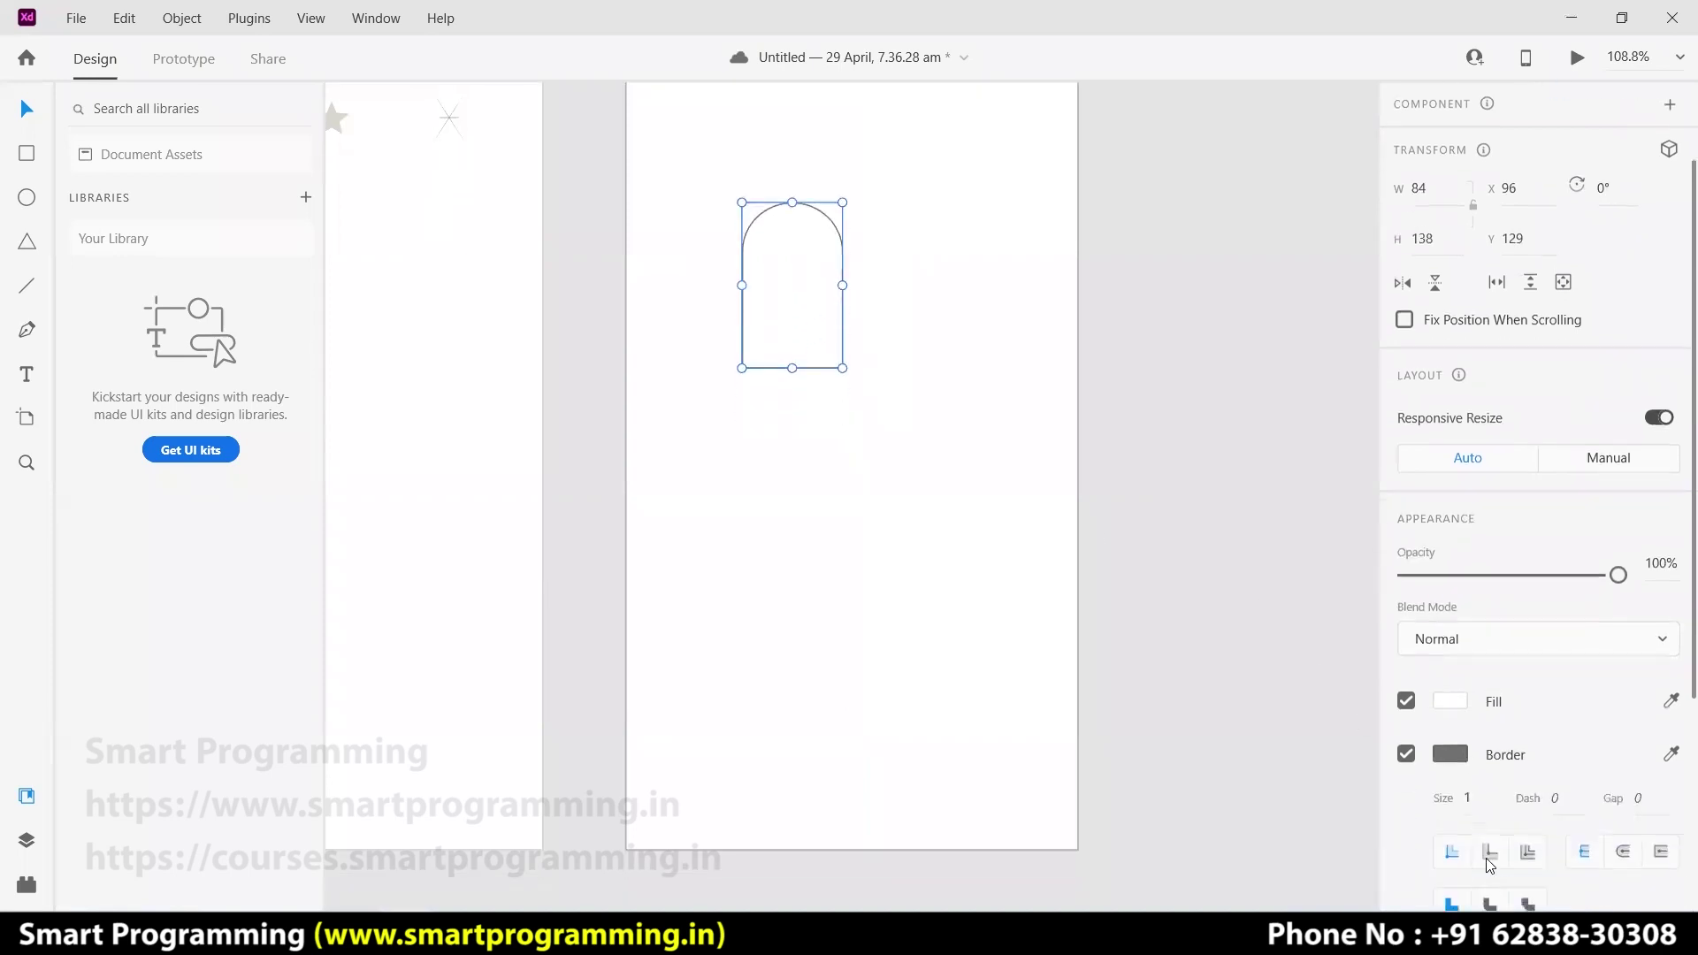
{"action": "left_click", "coordinate": [1451, 750]}
{"action": "mouse_move", "coordinate": [1274, 654]}
{"action": "left_mouse_down"}
{"action": "mouse_move", "coordinate": [1295, 623]}
{"action": "mouse_move", "coordinate": [1309, 636]}
{"action": "left_mouse_up"}
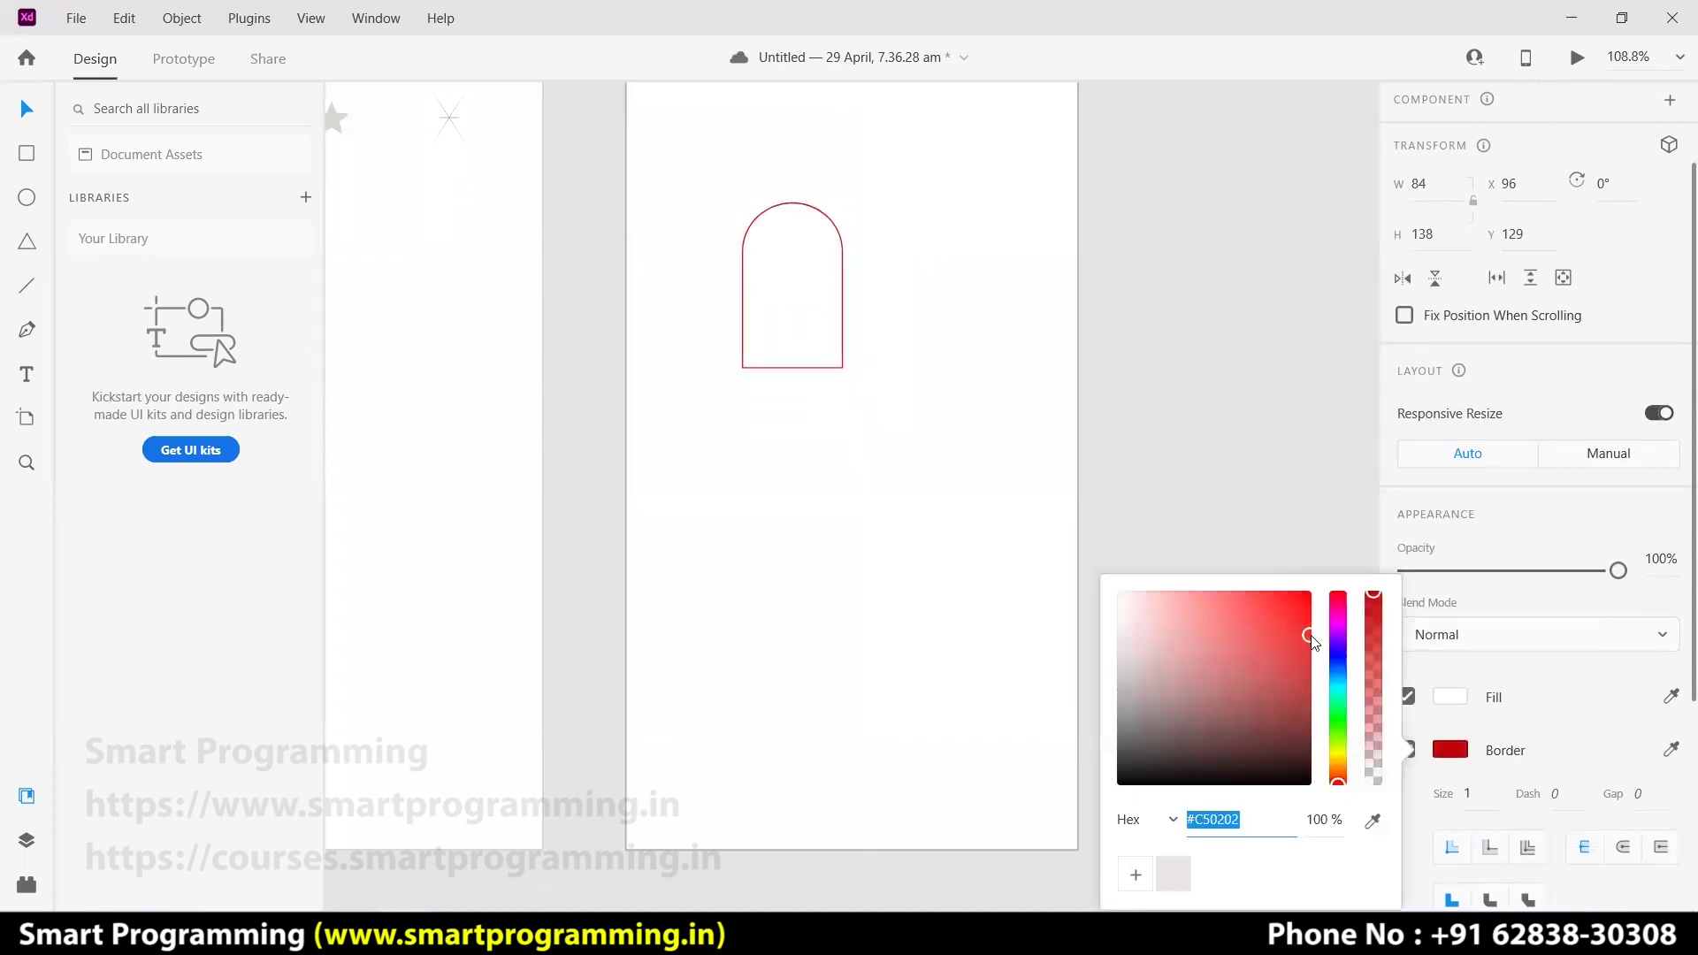
{"action": "left_click", "coordinate": [1269, 544]}
- Turn off the arch's border and fill the arch with solid red #D90000
{"action": "left_click", "coordinate": [777, 309]}
{"action": "scroll", "coordinate": [1450, 816], "scroll_direction": "down", "scroll_amount": 3}
{"action": "left_click", "coordinate": [1407, 625]}
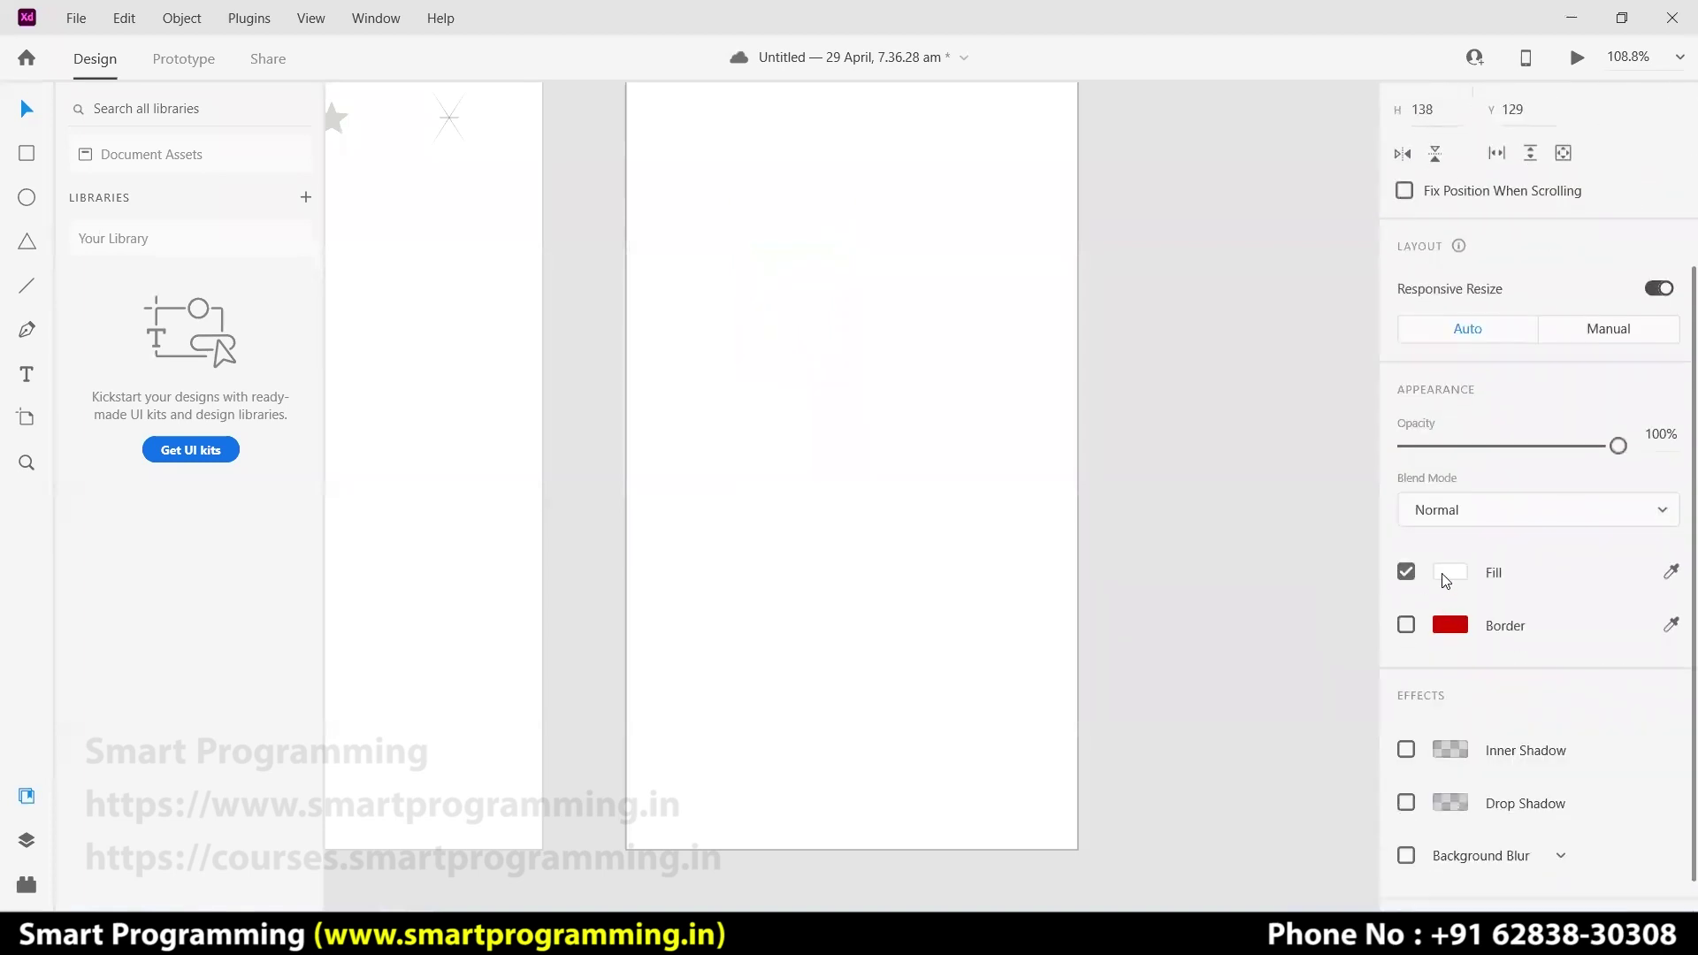
{"action": "left_click", "coordinate": [1450, 572]}
{"action": "left_click", "coordinate": [1308, 467]}
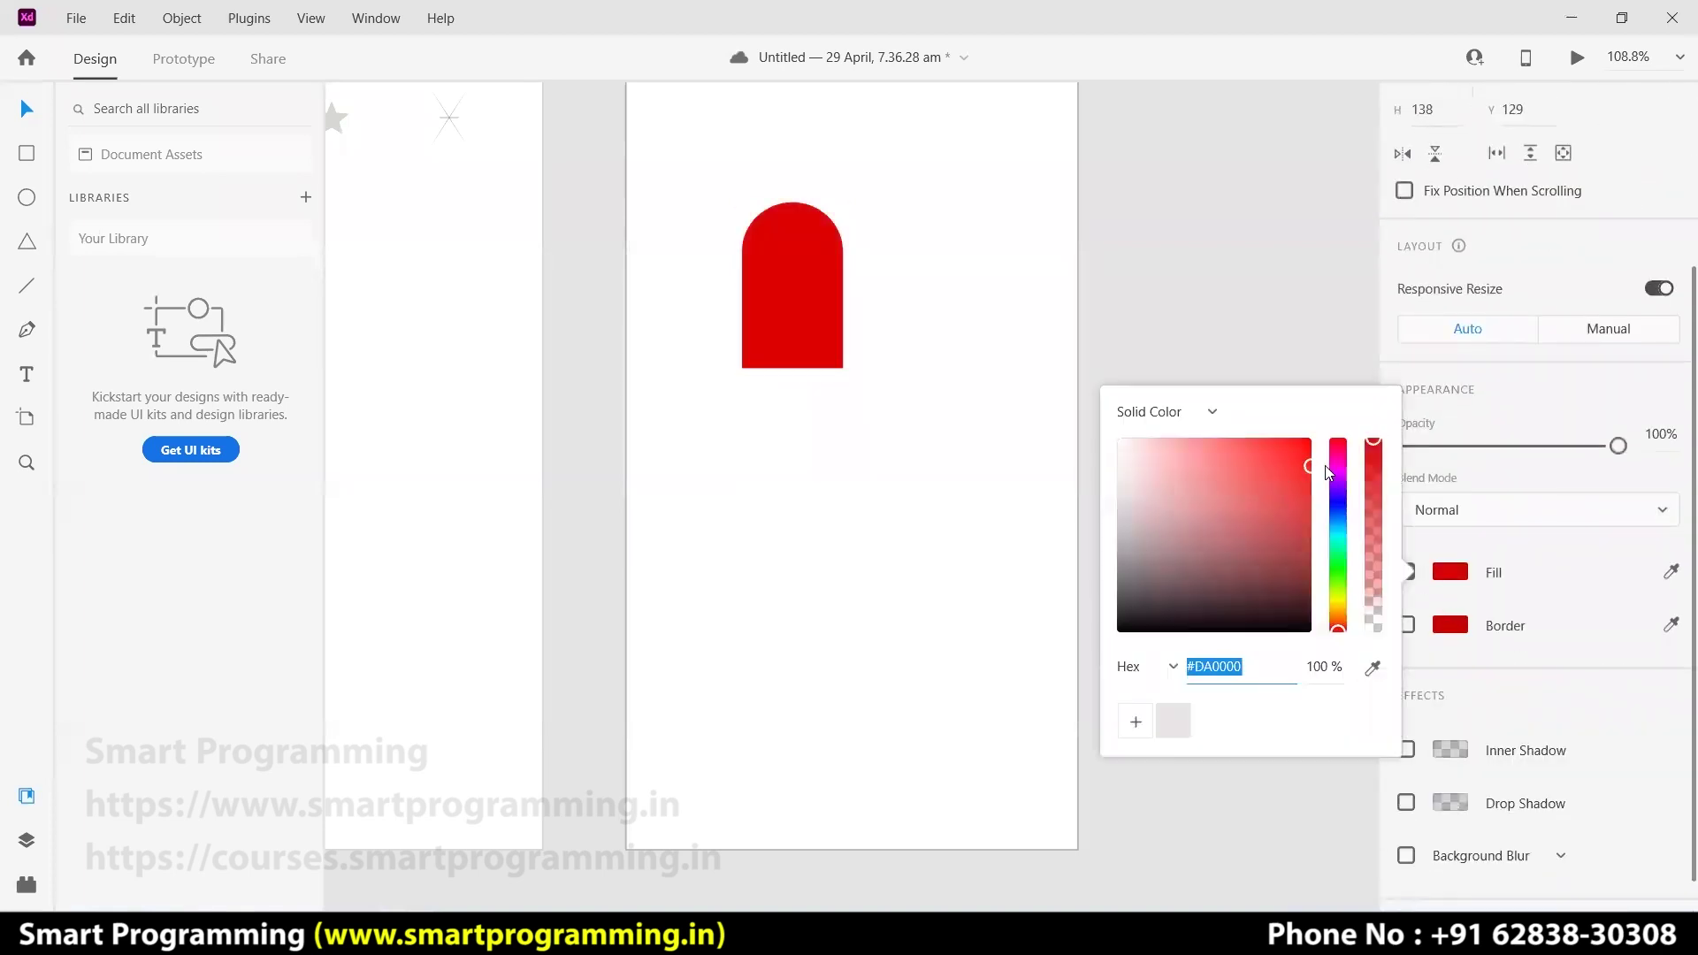
- Change the arch's fill to a linear gradient and move its red start down to the base of the curve
{"action": "left_click", "coordinate": [1212, 414]}
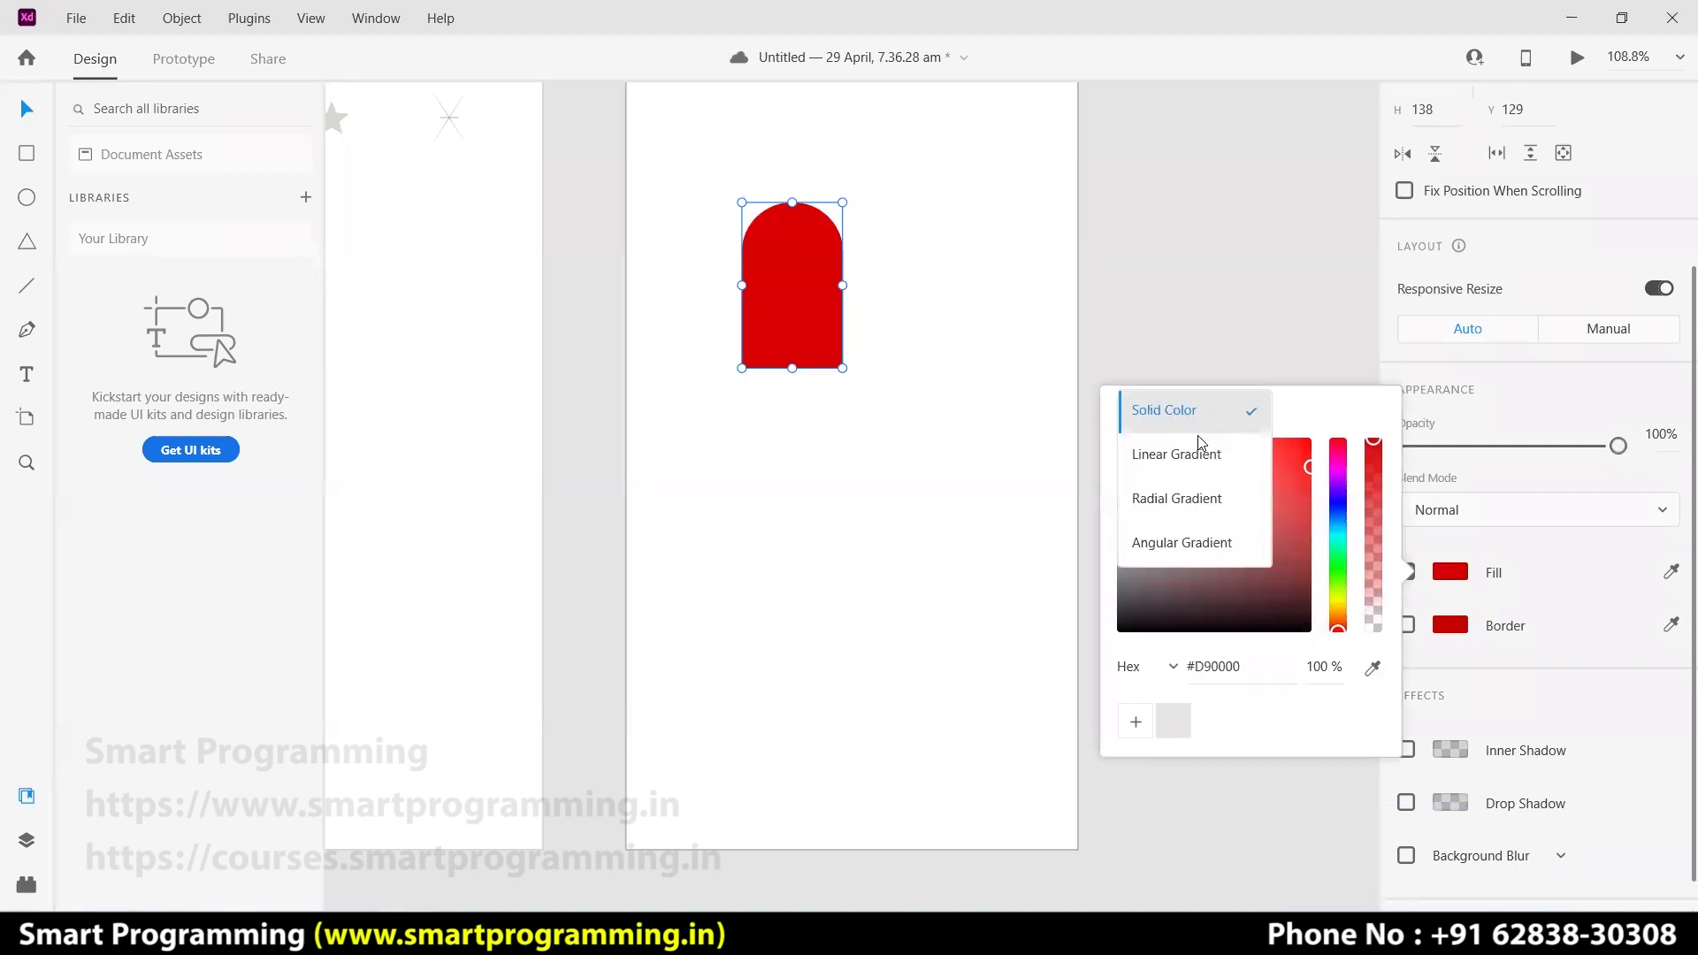
{"action": "left_click", "coordinate": [1185, 453]}
{"action": "left_click_drag", "start_coordinate": [793, 202], "coordinate": [795, 254]}
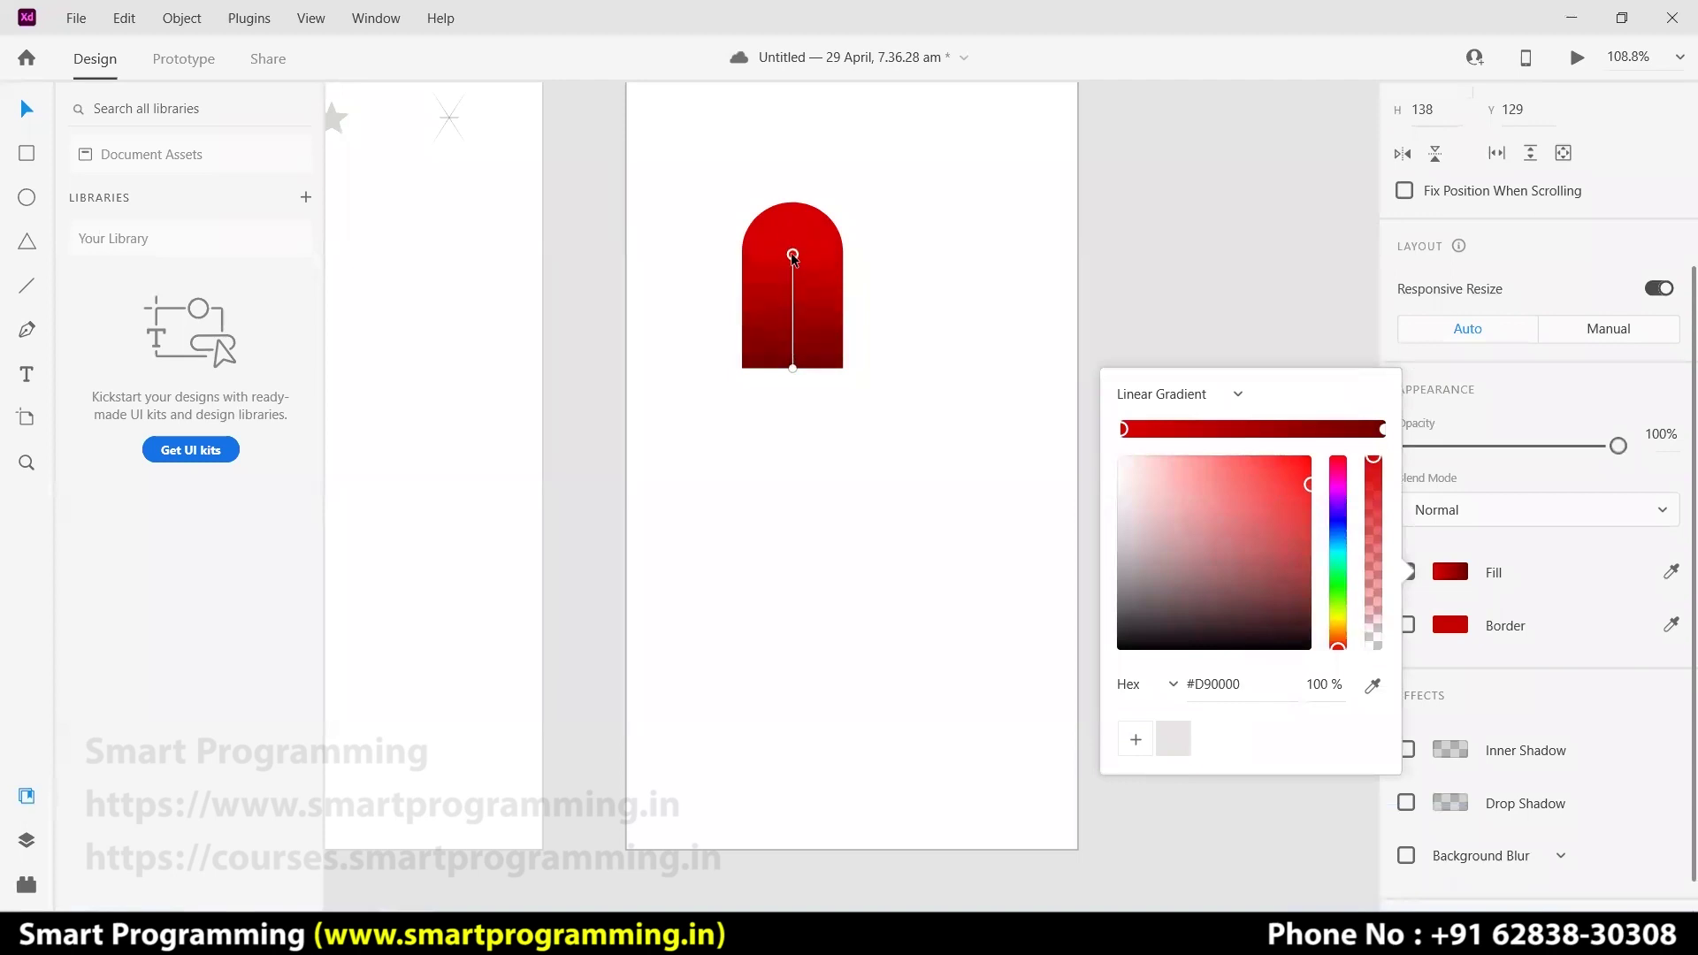
{"action": "left_click", "coordinate": [1030, 303]}
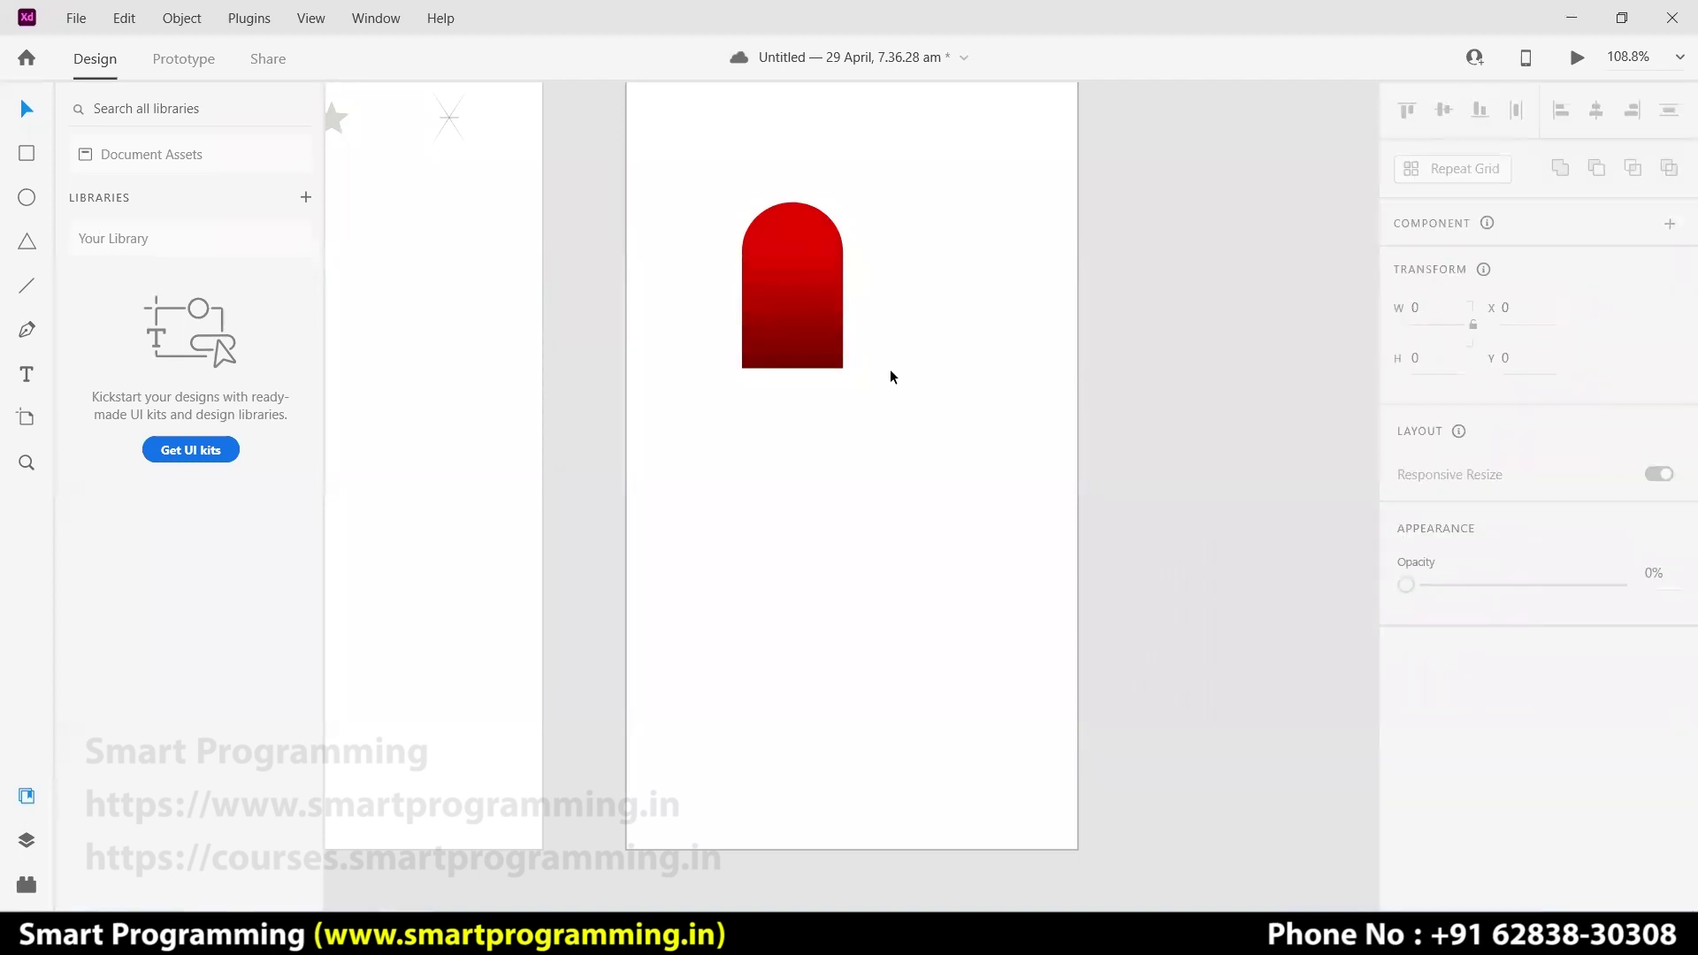
{"action": "key", "text": "ctrl+0"}
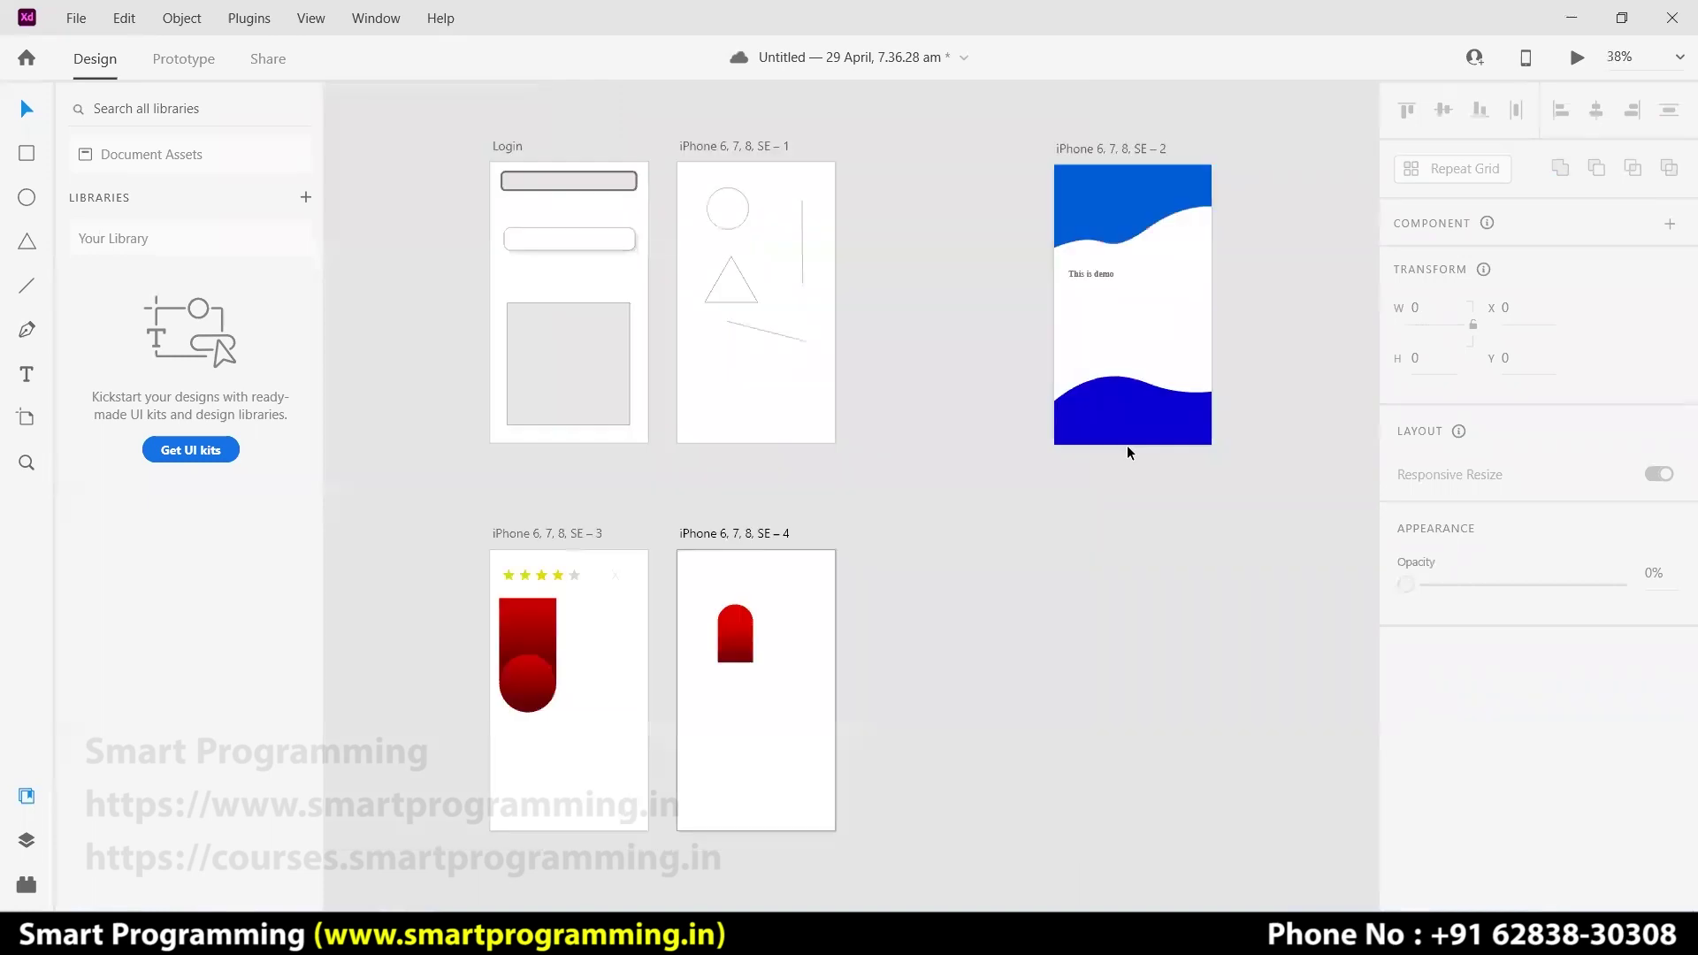
- Move the red gradient arch near the upper-left corner of its artboard, to about X 28, Y 23
{"action": "left_click", "coordinate": [25, 465]}
{"action": "left_click_drag", "start_coordinate": [737, 584], "coordinate": [889, 727]}
{"action": "scroll", "coordinate": [1138, 682], "scroll_direction": "down", "scroll_amount": 2}
{"action": "scroll", "coordinate": [1016, 645], "scroll_direction": "down", "scroll_amount": 1}
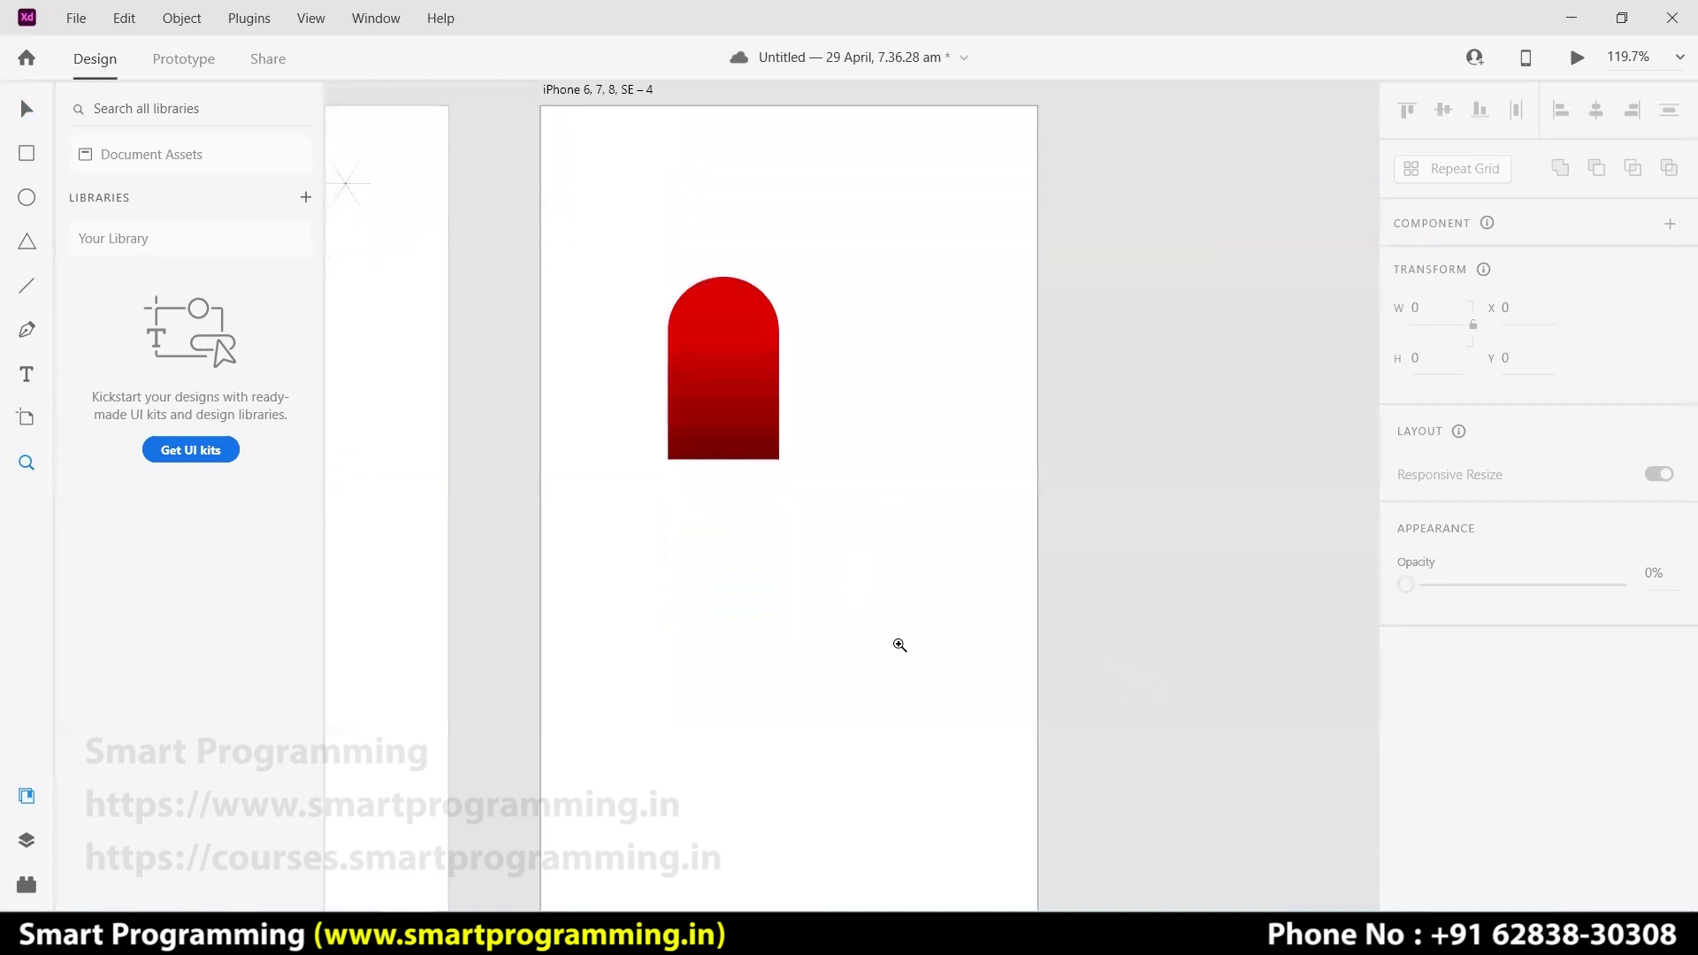
{"action": "key", "text": "v"}
{"action": "left_click_drag", "start_coordinate": [743, 364], "coordinate": [649, 221]}
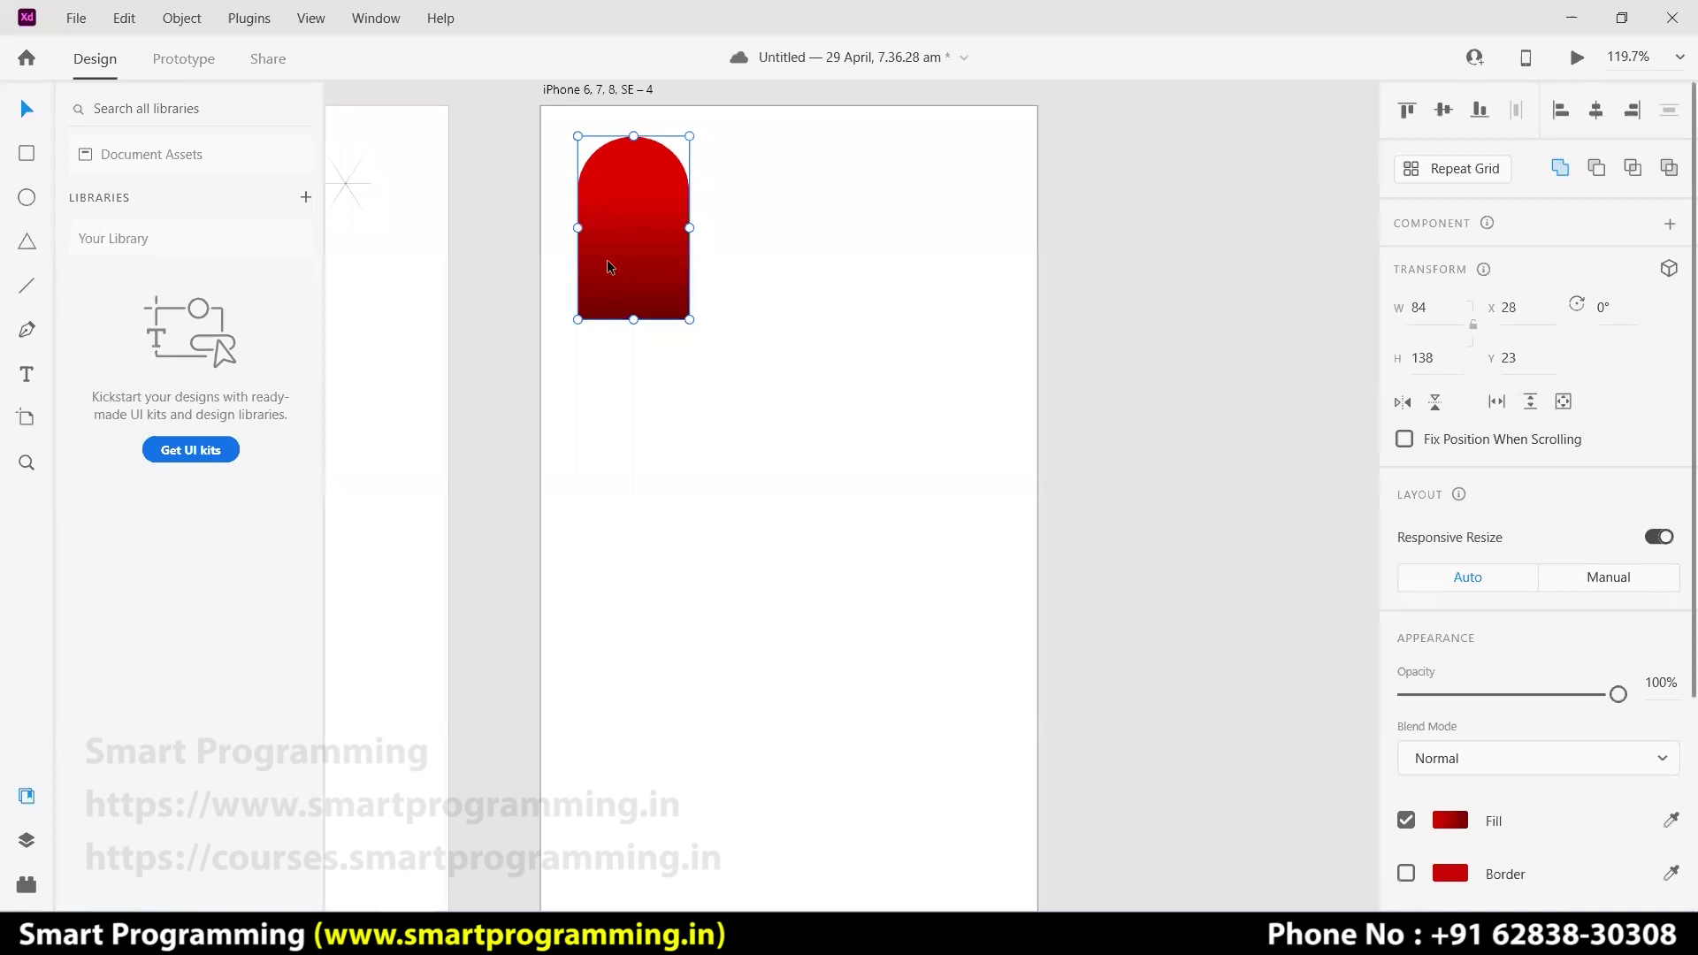
- Draw a circle about 95 by 92 beside the arch and a 95 by 123 rectangle covering the circle's lower half
{"action": "left_click", "coordinate": [35, 196]}
{"action": "left_click_drag", "start_coordinate": [816, 160], "coordinate": [939, 280]}
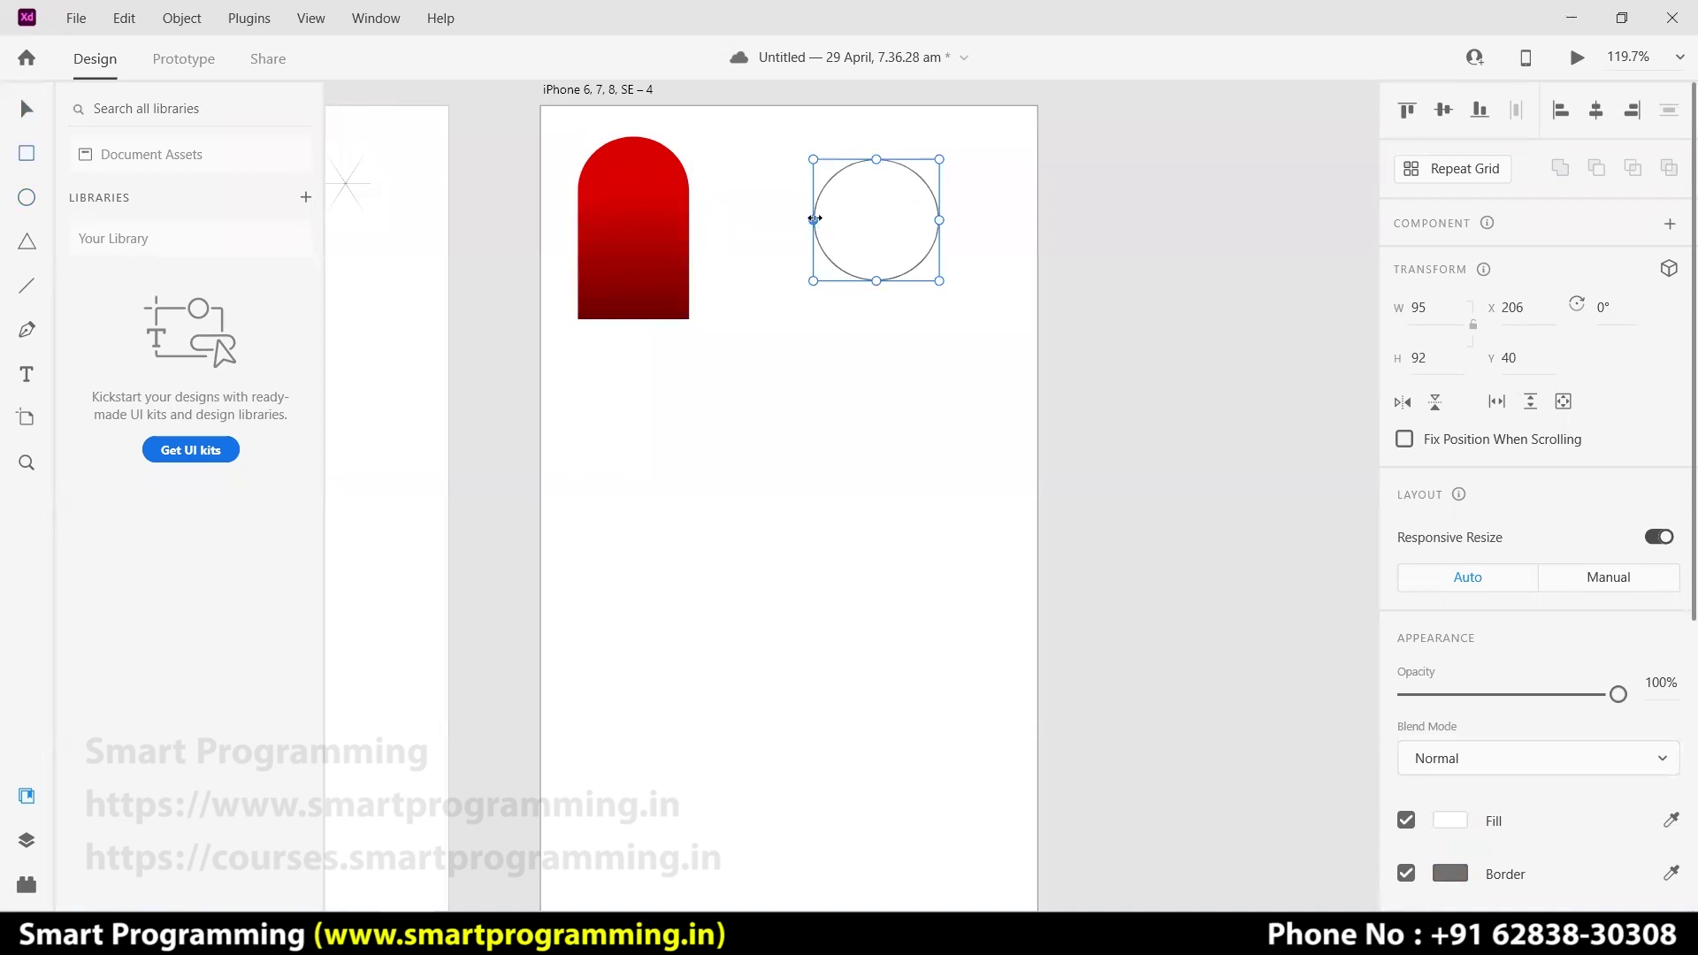
{"action": "left_click_drag", "start_coordinate": [828, 221], "coordinate": [939, 382]}
{"action": "left_click_drag", "start_coordinate": [824, 301], "coordinate": [813, 301]}
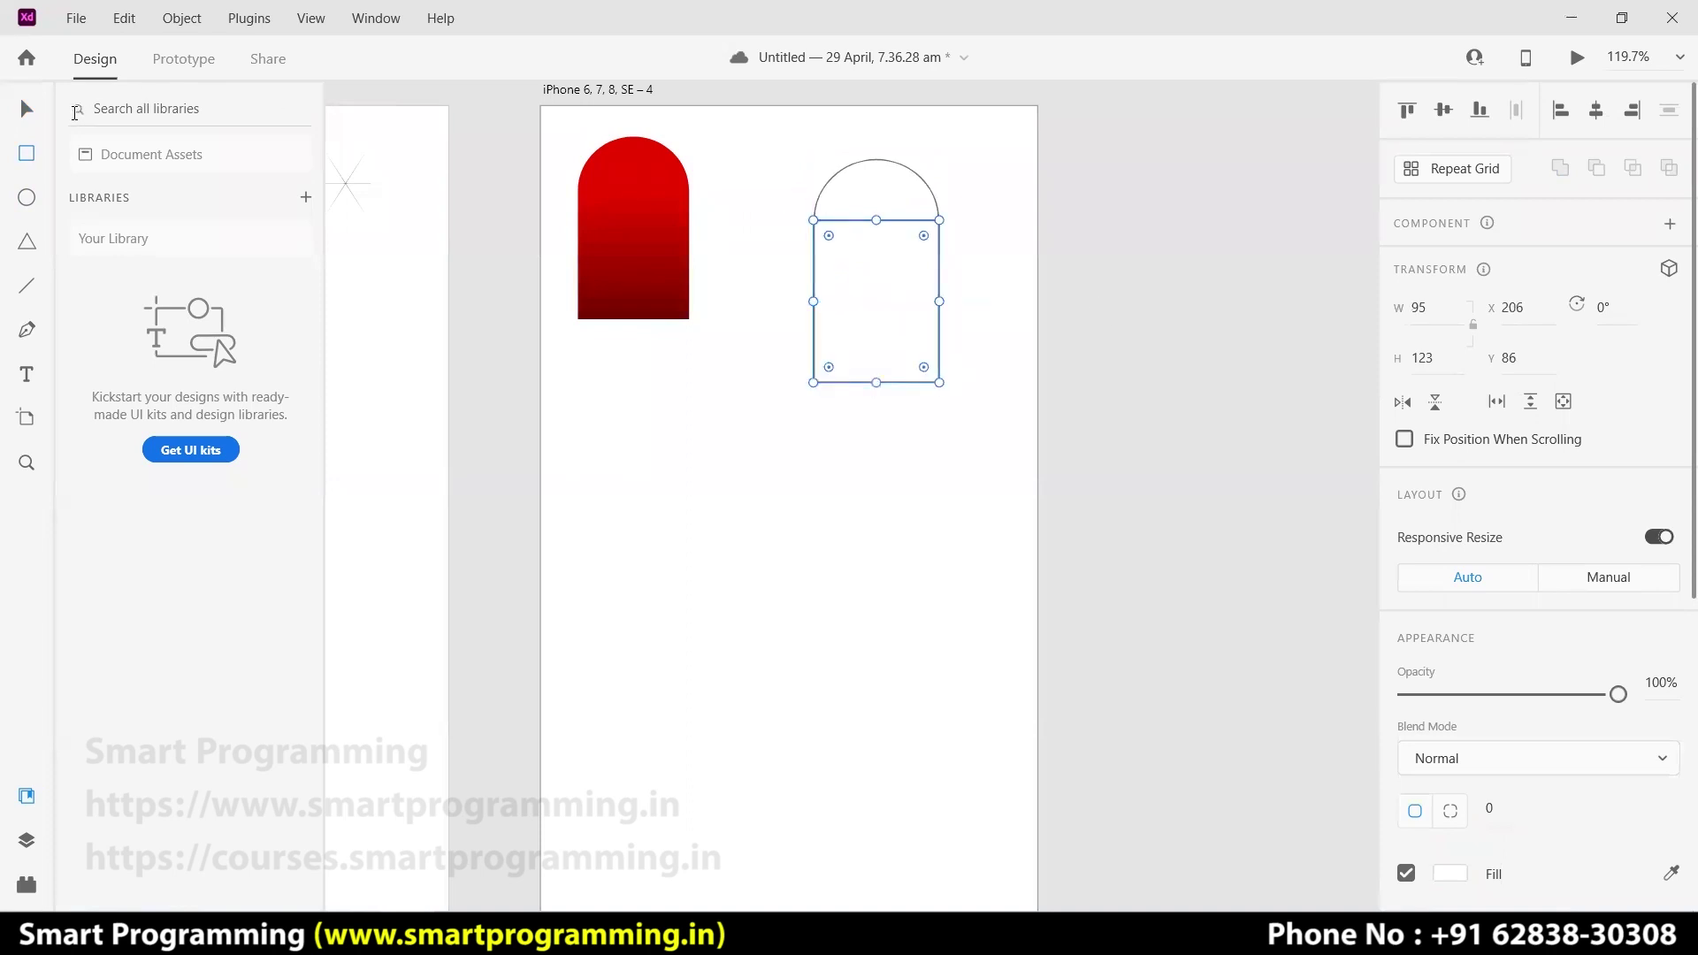
- Subtract the rectangle from the circle beside the red arch
{"action": "left_click", "coordinate": [26, 109]}
{"action": "left_click", "coordinate": [976, 245]}
{"action": "left_click_drag", "start_coordinate": [936, 218], "coordinate": [888, 268]}
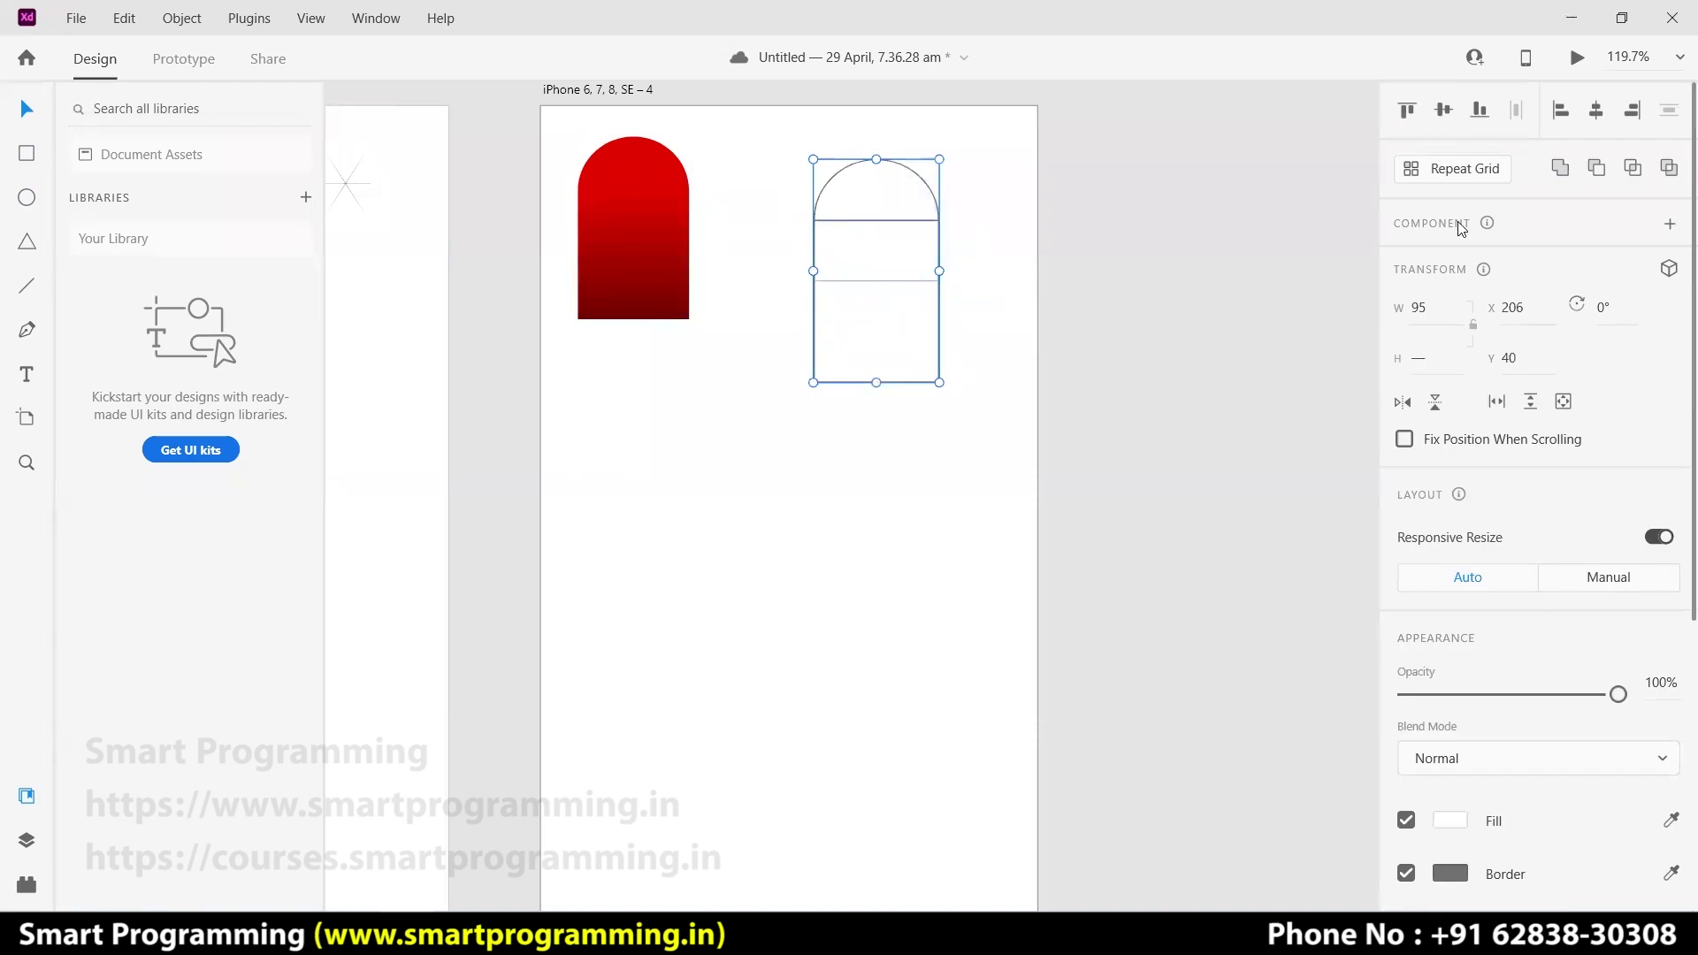
{"action": "left_click", "coordinate": [1600, 173]}
{"action": "left_click", "coordinate": [852, 294]}
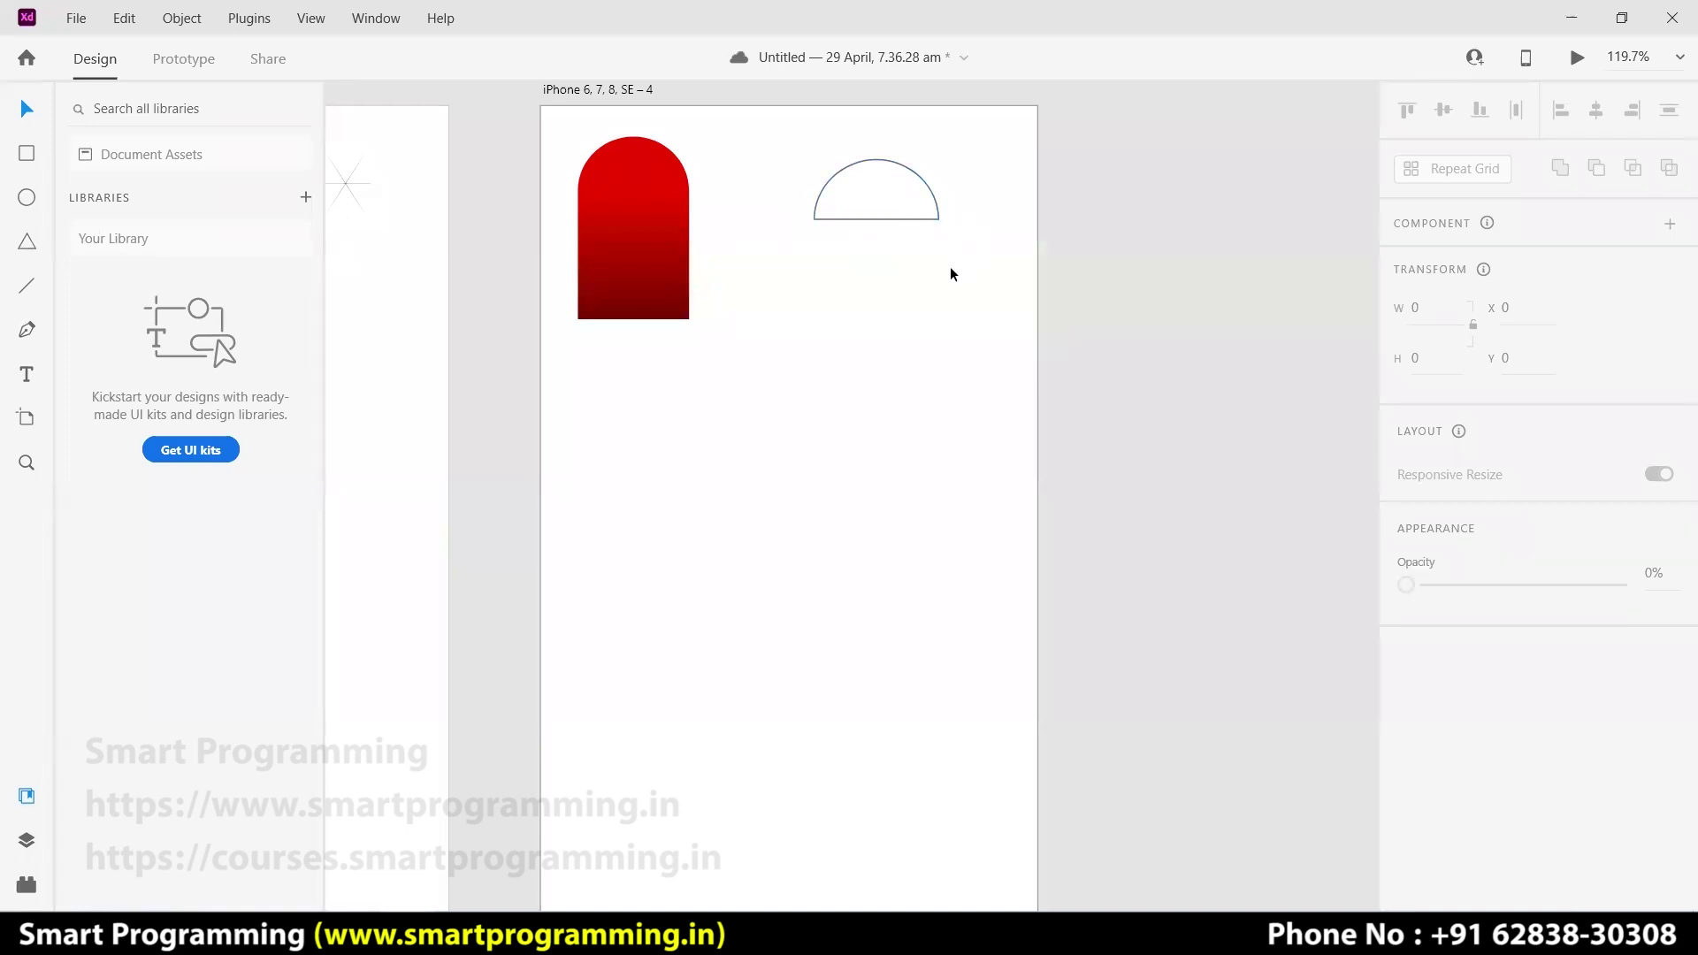
- Draw a rectangle about 95 by 139 below the red arch and place it at about X 60, Y 264
{"action": "left_click", "coordinate": [26, 153]}
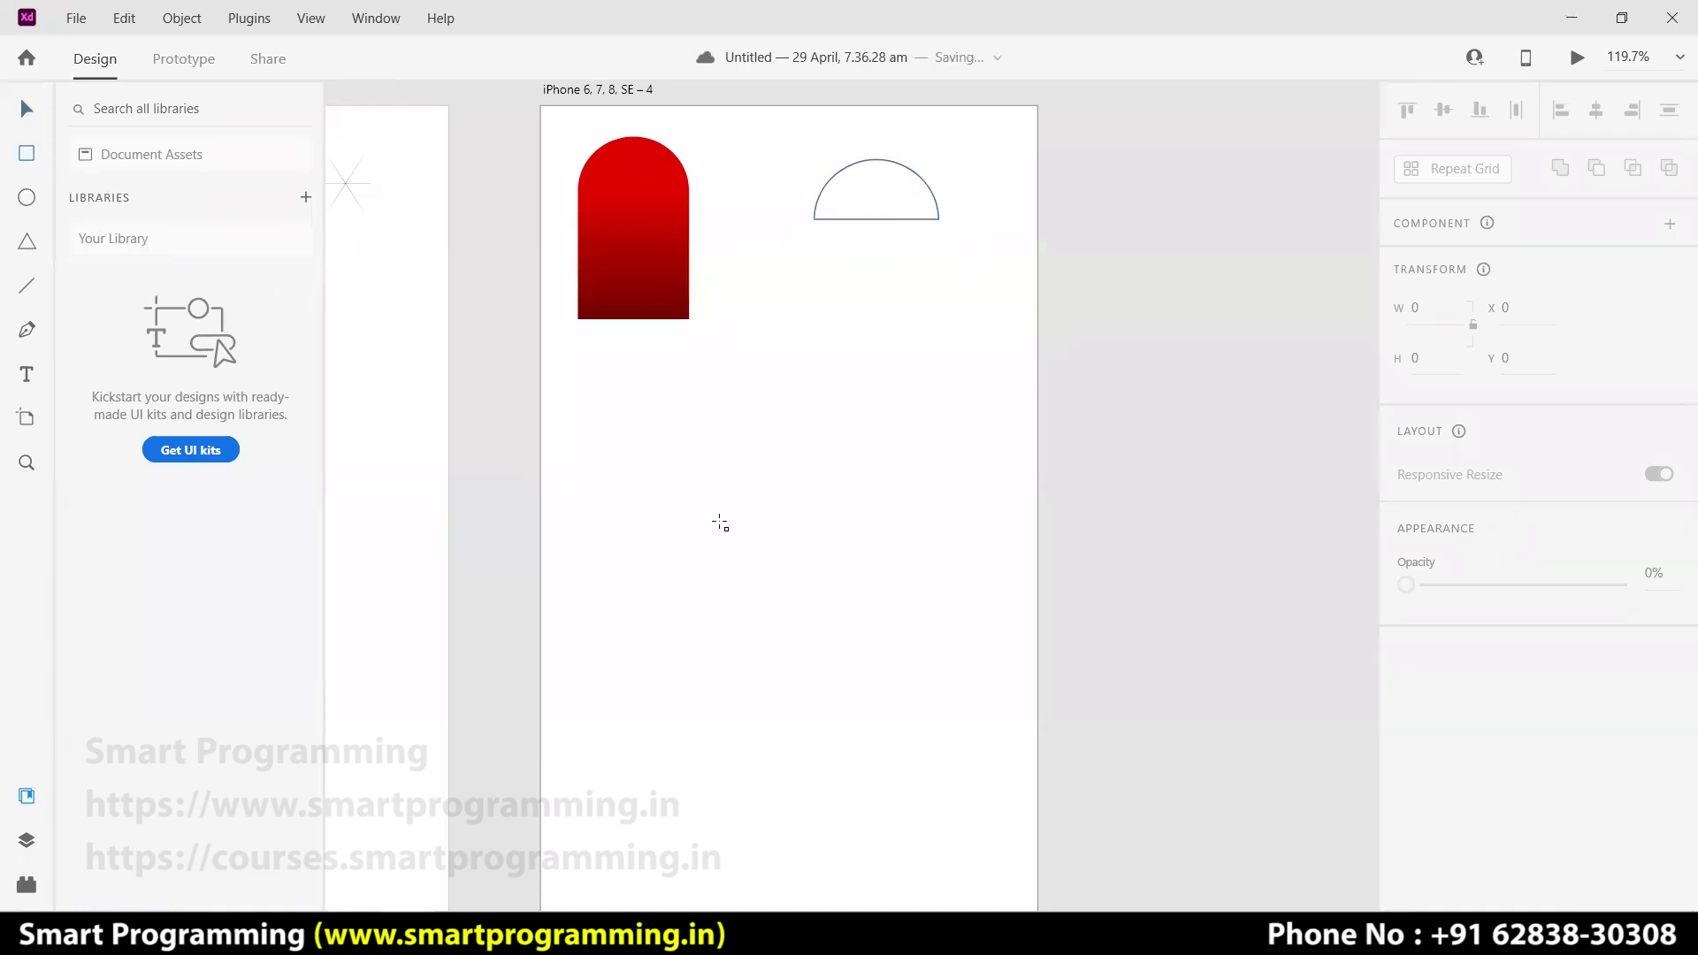
{"action": "left_click_drag", "start_coordinate": [593, 427], "coordinate": [721, 614]}
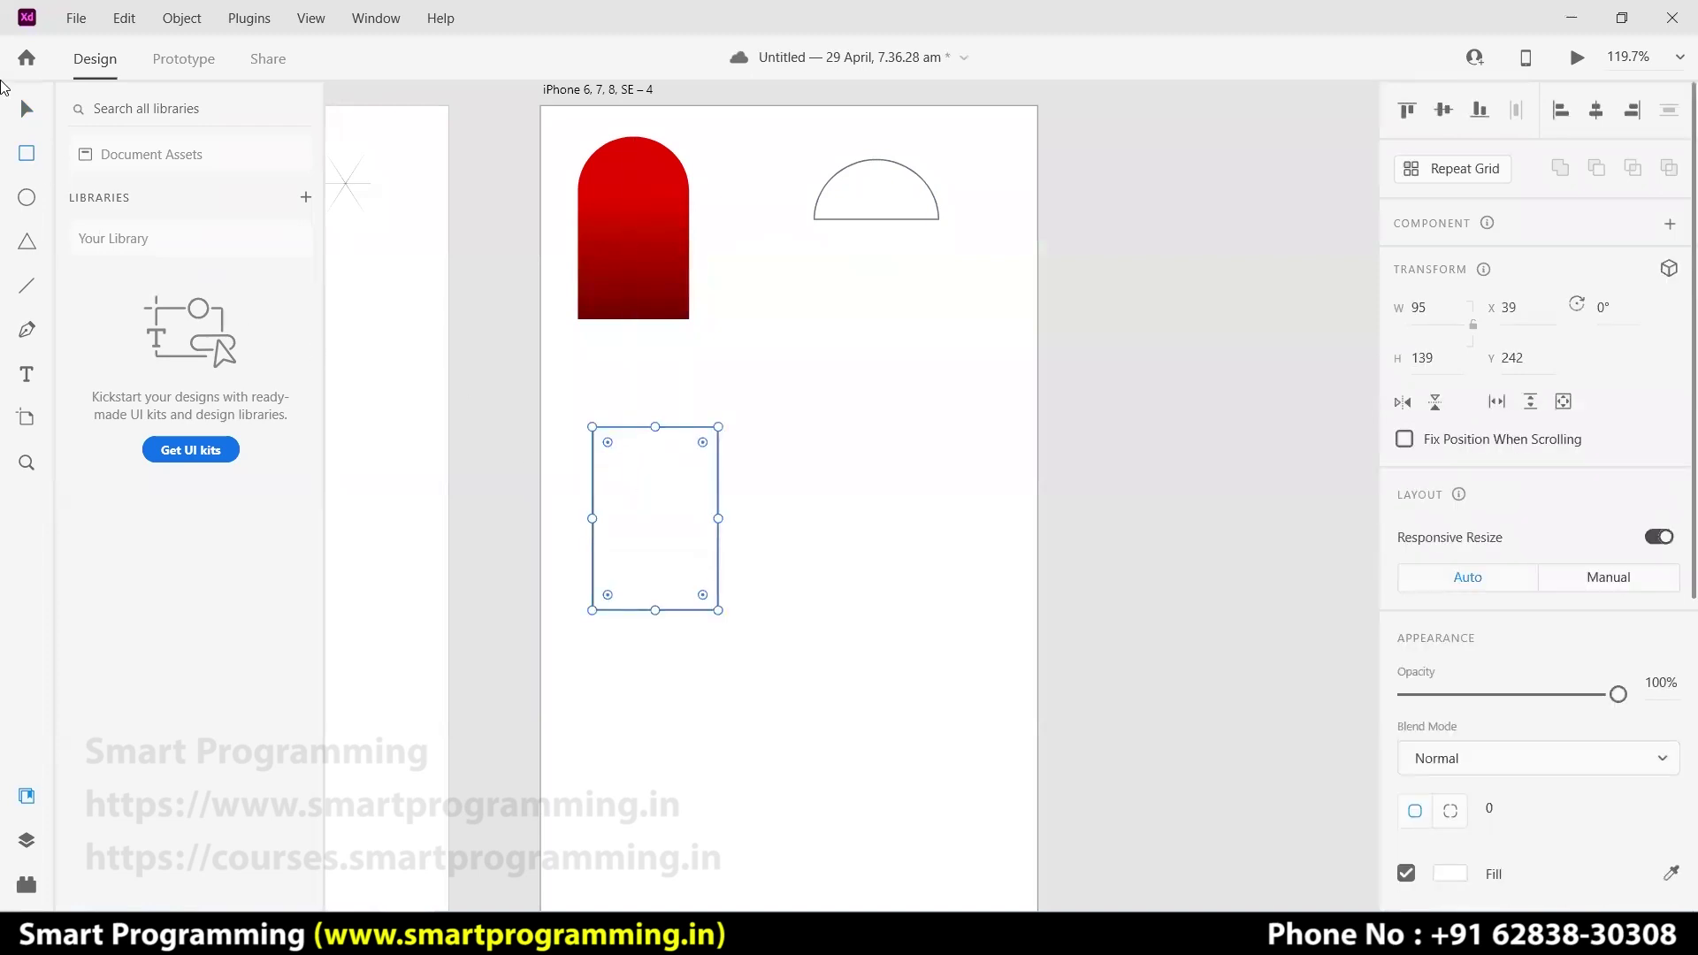
{"action": "left_click", "coordinate": [27, 108]}
{"action": "left_click_drag", "start_coordinate": [652, 511], "coordinate": [680, 540]}
- Draw an ellipse as wide as the rectangle, about 95 by 98, overlapping the rectangle's upper edge
{"action": "left_click", "coordinate": [27, 197]}
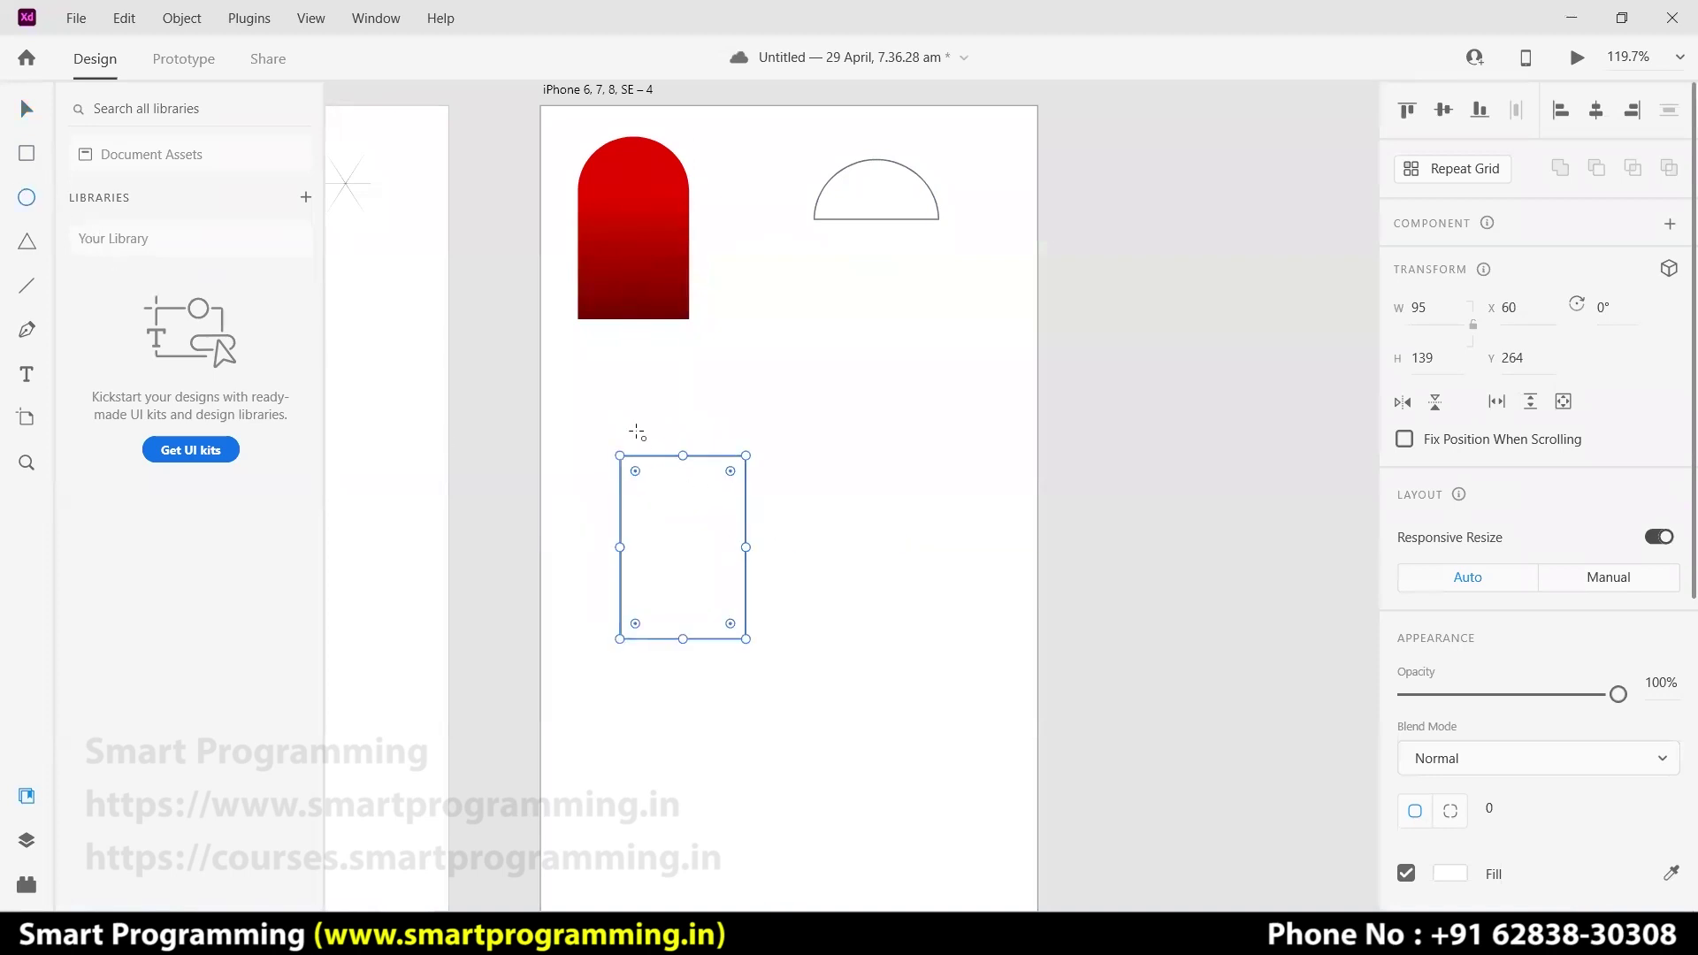
{"action": "mouse_move", "coordinate": [619, 410]}
{"action": "left_mouse_down"}
{"action": "mouse_move", "coordinate": [678, 486]}
{"action": "mouse_move", "coordinate": [745, 511]}
{"action": "left_mouse_up"}
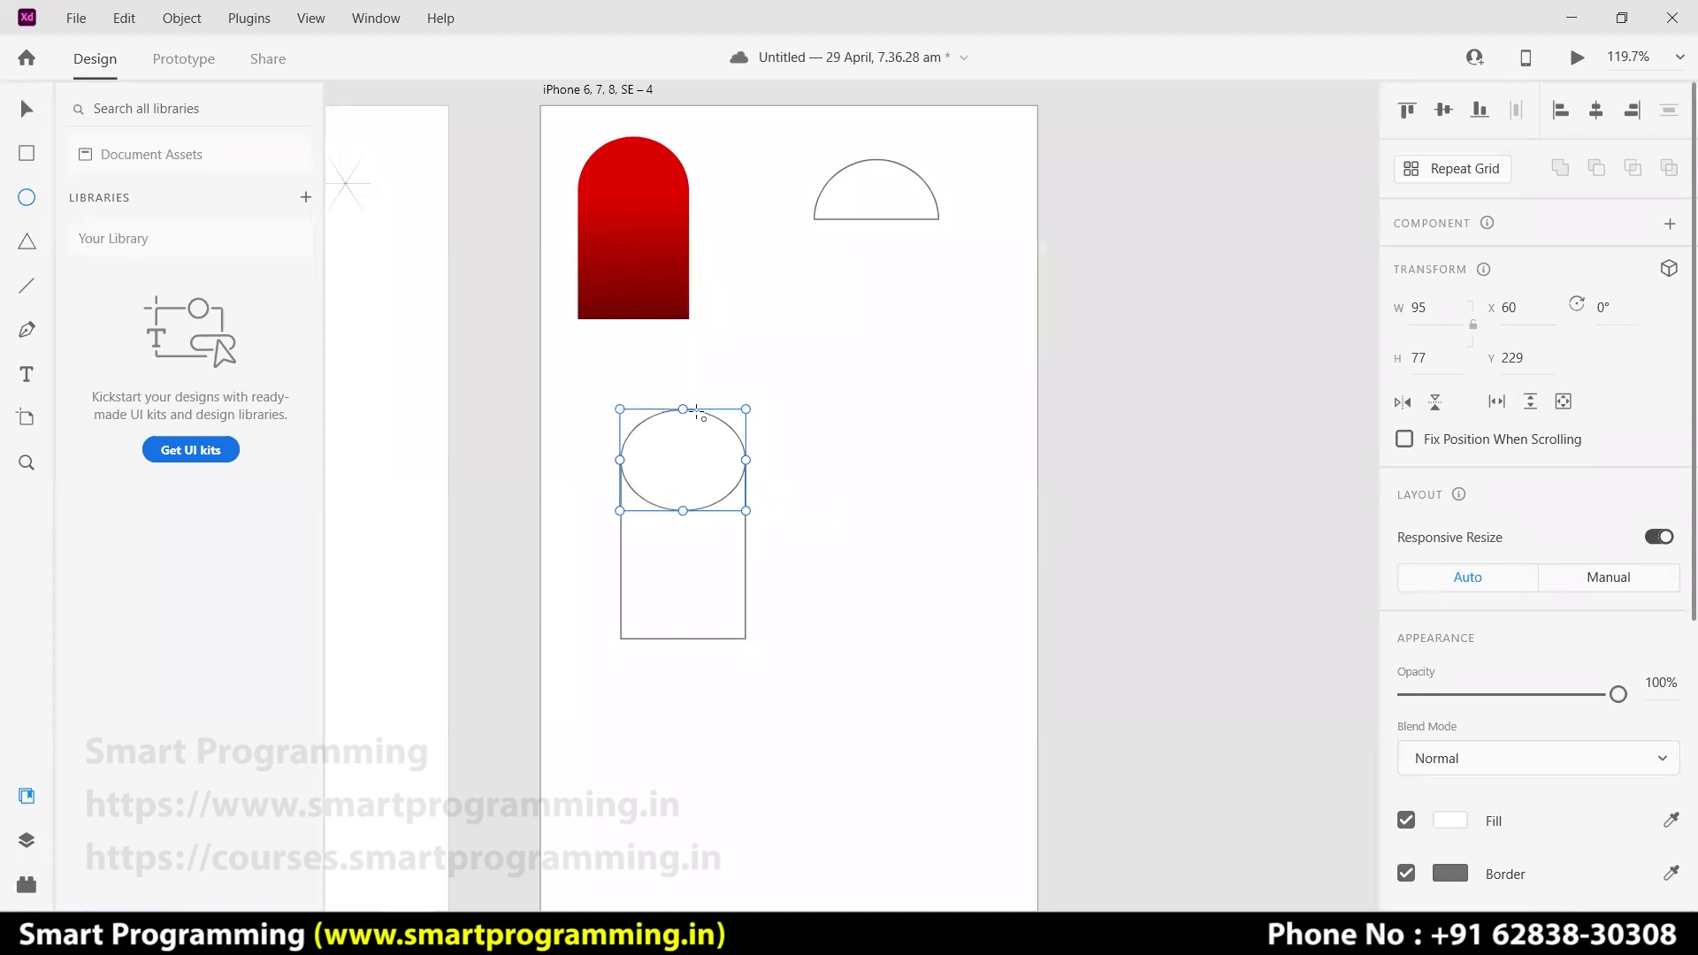
{"action": "left_click_drag", "start_coordinate": [686, 409], "coordinate": [684, 381]}
{"action": "key", "text": "v"}
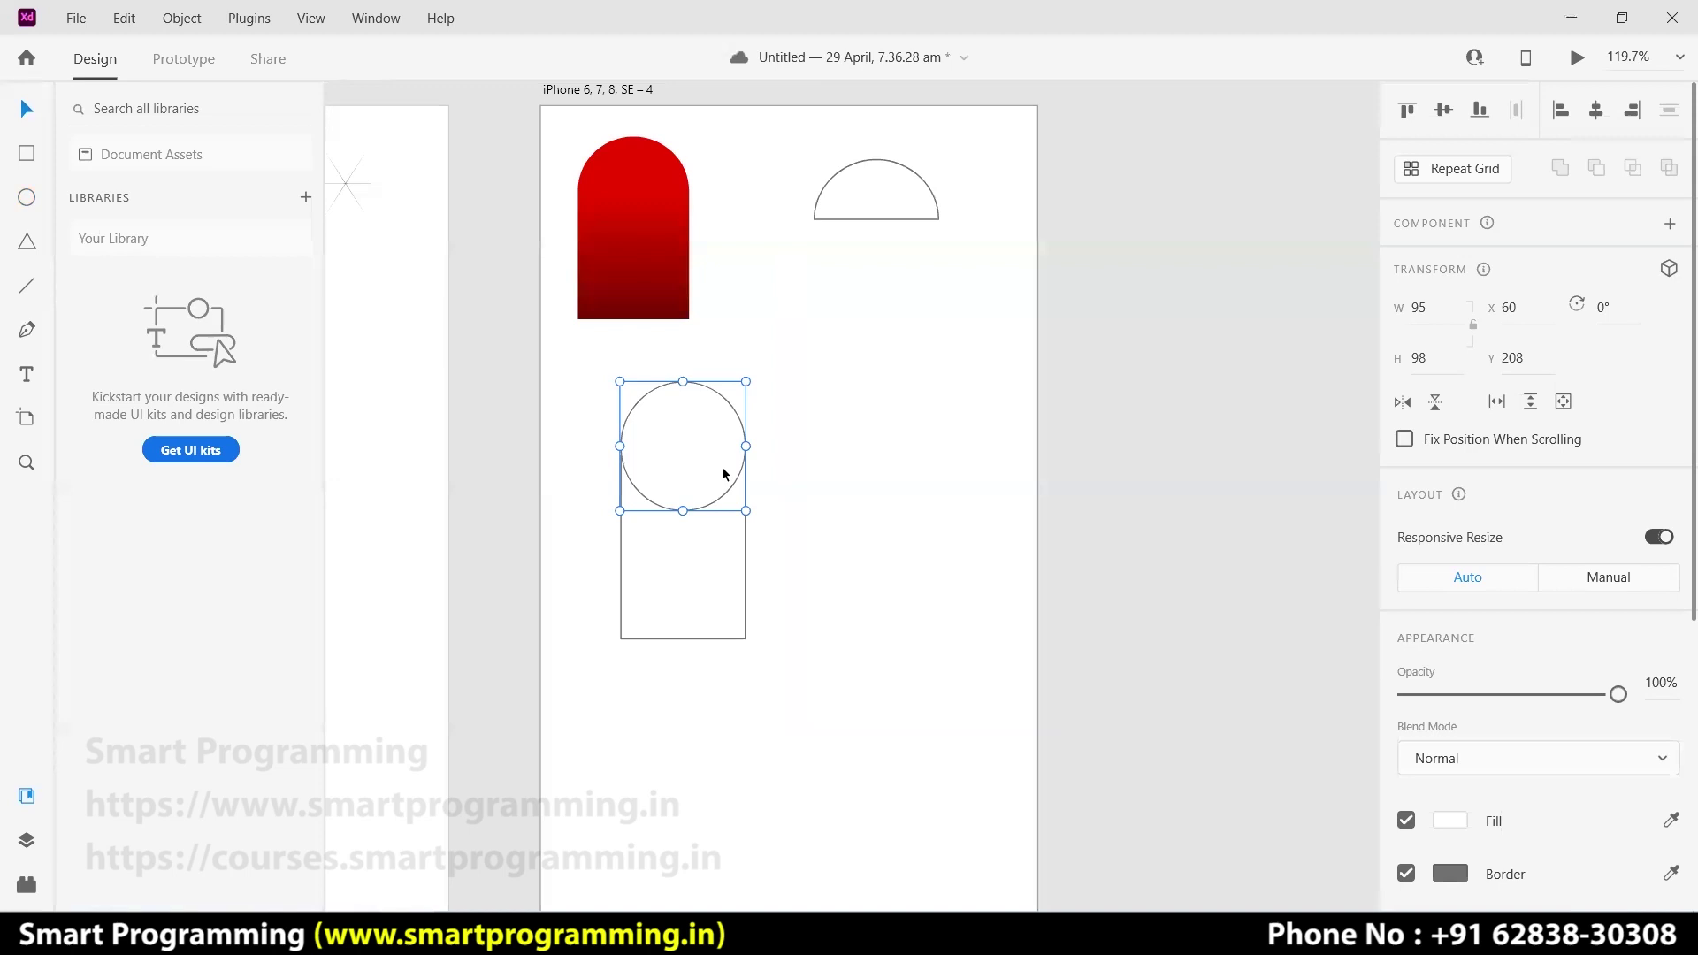
- Subtract the ellipse from the rectangle and move the notched shape up closer to the red arch
{"action": "left_click_drag", "start_coordinate": [794, 444], "coordinate": [688, 582]}
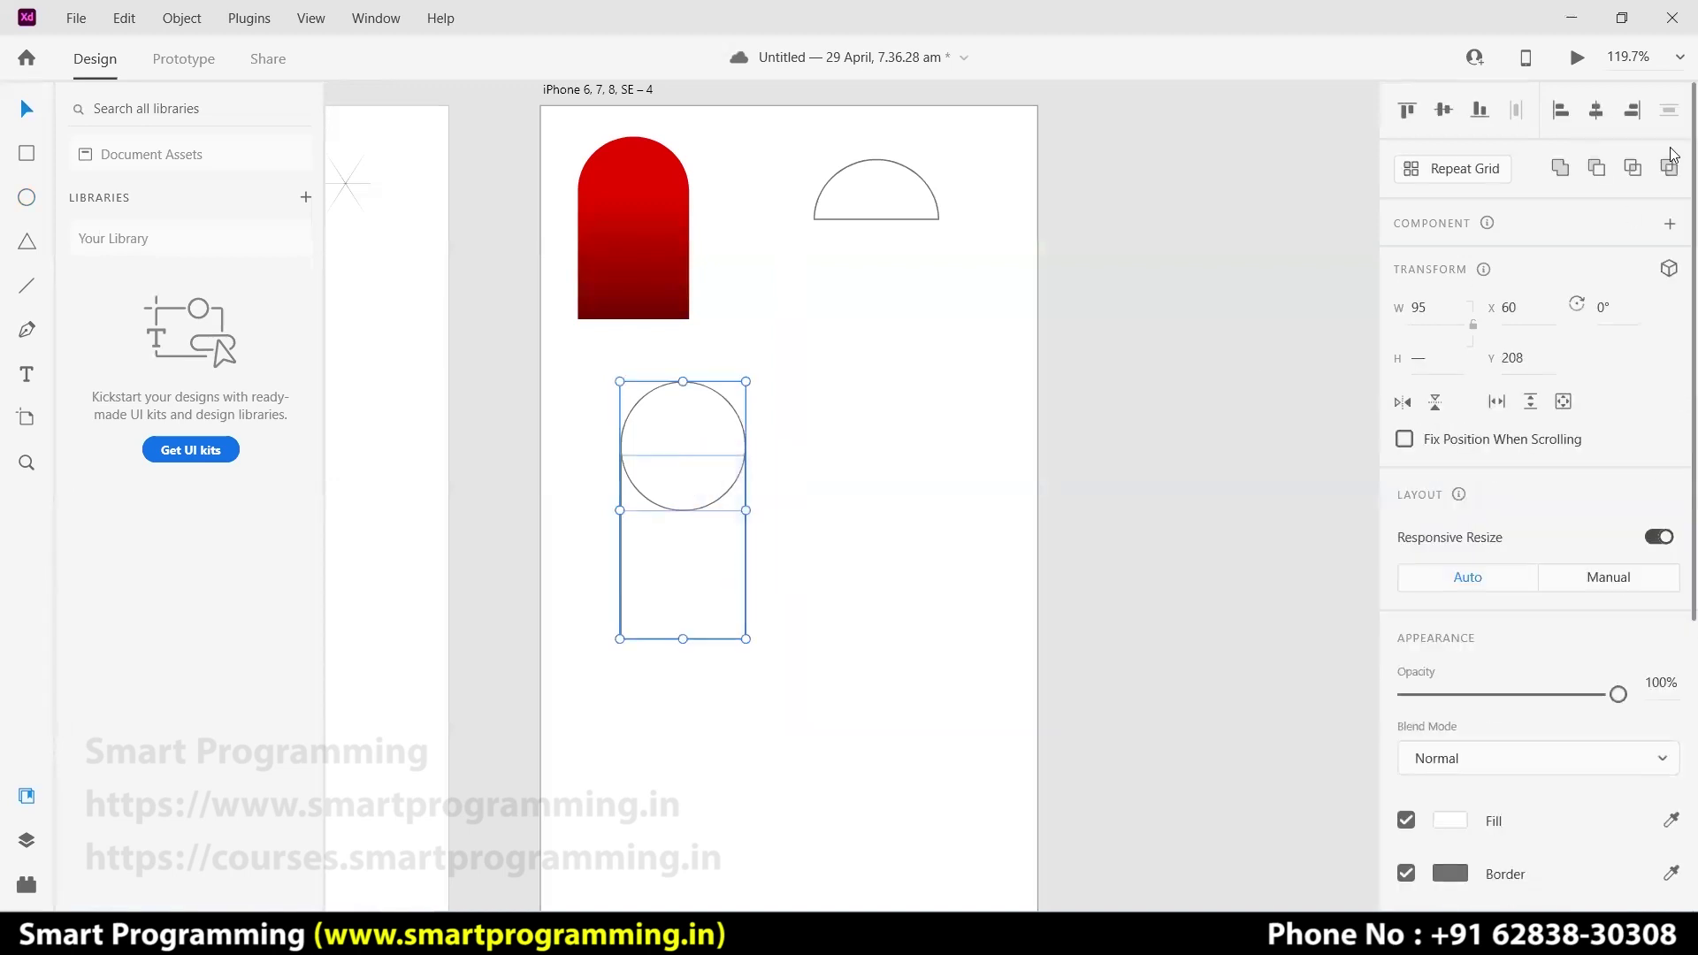
{"action": "left_click", "coordinate": [1598, 170]}
{"action": "left_click", "coordinate": [793, 560]}
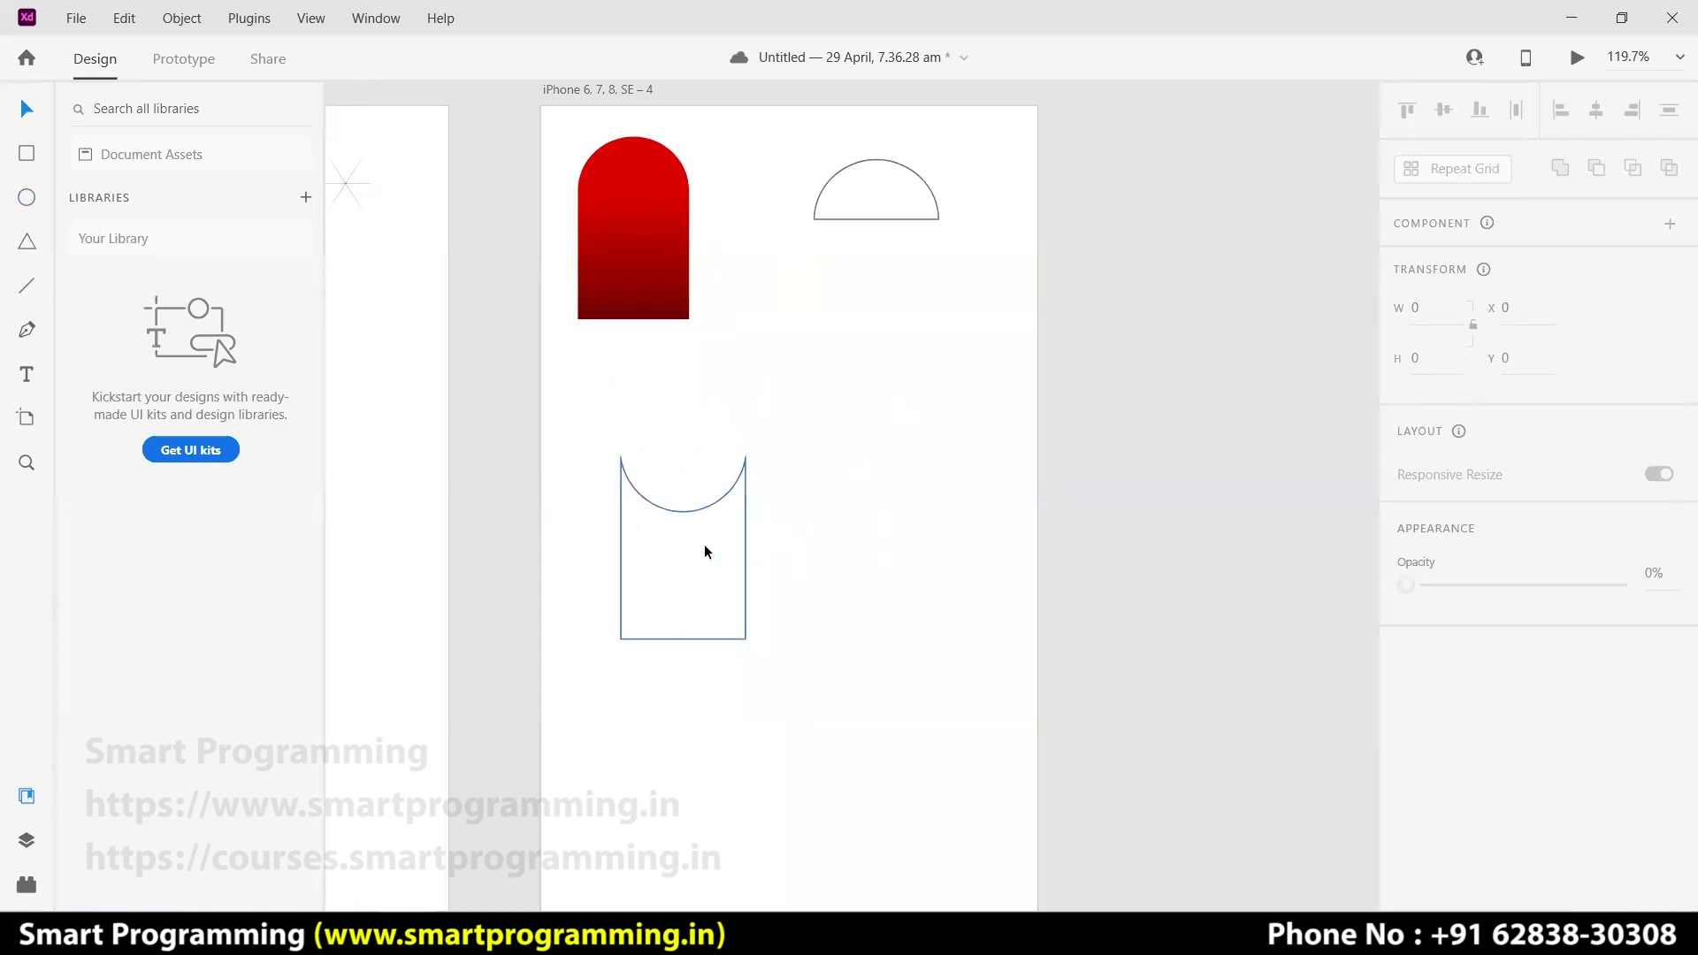
{"action": "left_click_drag", "start_coordinate": [687, 550], "coordinate": [658, 495]}
- Draw two circles about 103 high that partly overlap side by side below the notched rectangle
{"action": "left_click", "coordinate": [26, 197]}
{"action": "left_click_drag", "start_coordinate": [624, 656], "coordinate": [760, 791]}
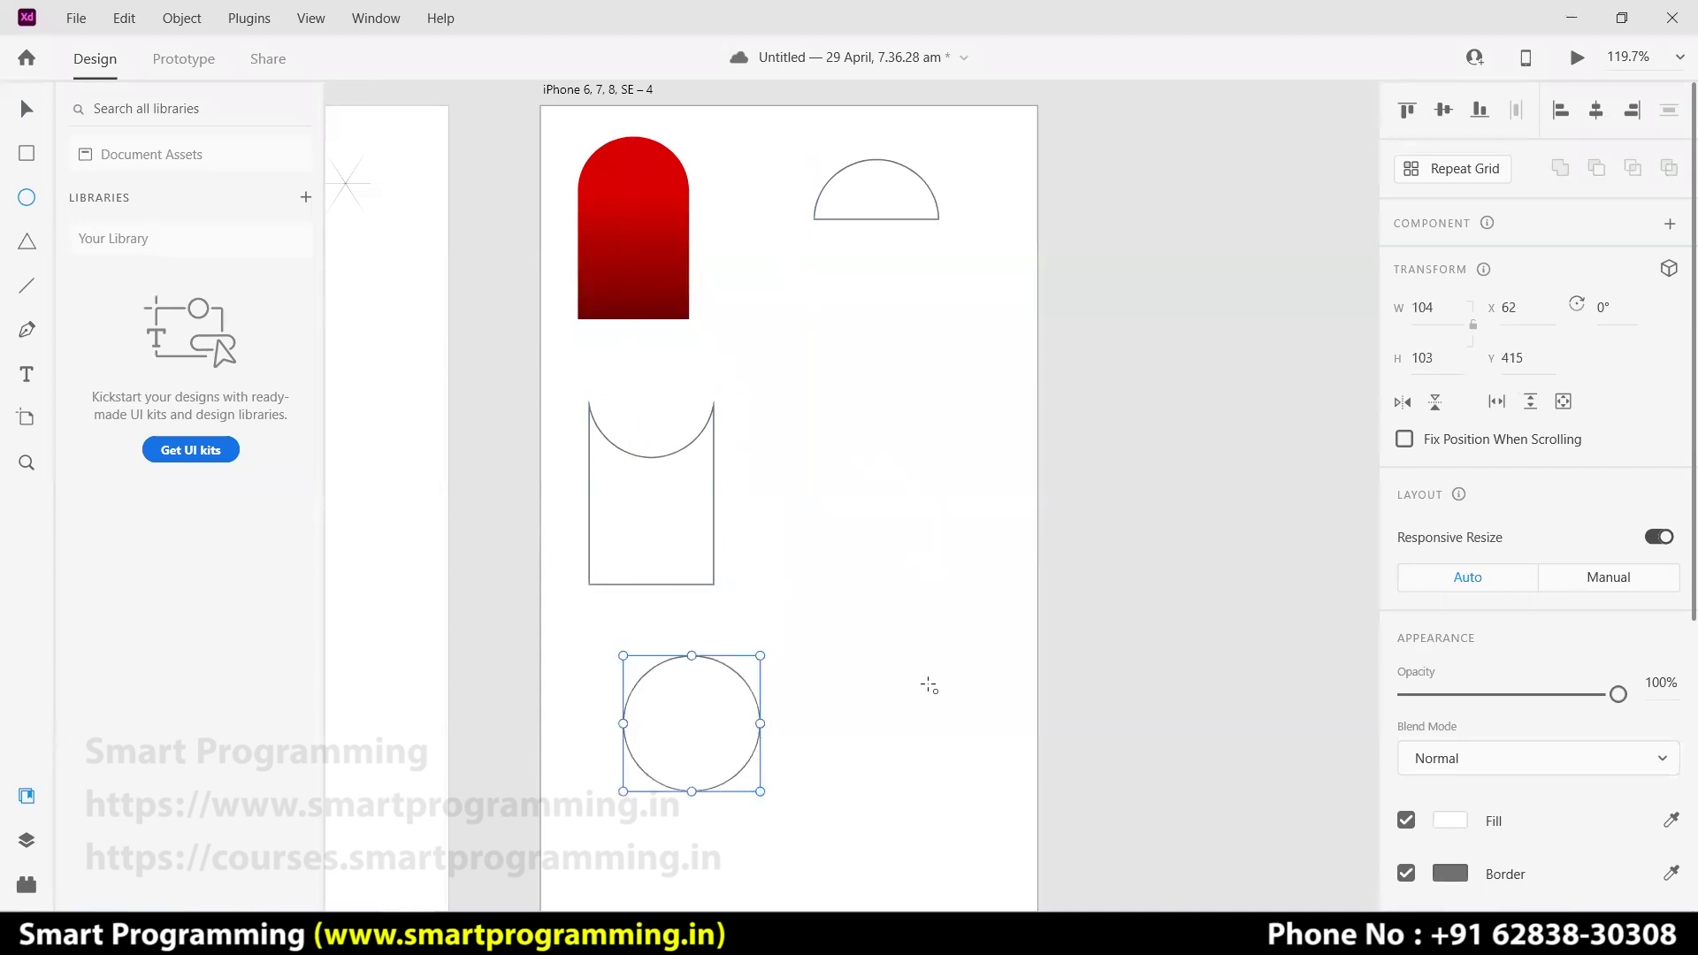
{"action": "left_click_drag", "start_coordinate": [836, 655], "coordinate": [709, 792]}
- Try merging the two overlapping circles with the Add operation, and undo it
{"action": "left_click", "coordinate": [26, 109]}
{"action": "left_click", "coordinate": [876, 724]}
{"action": "left_click_drag", "start_coordinate": [669, 815], "coordinate": [771, 743]}
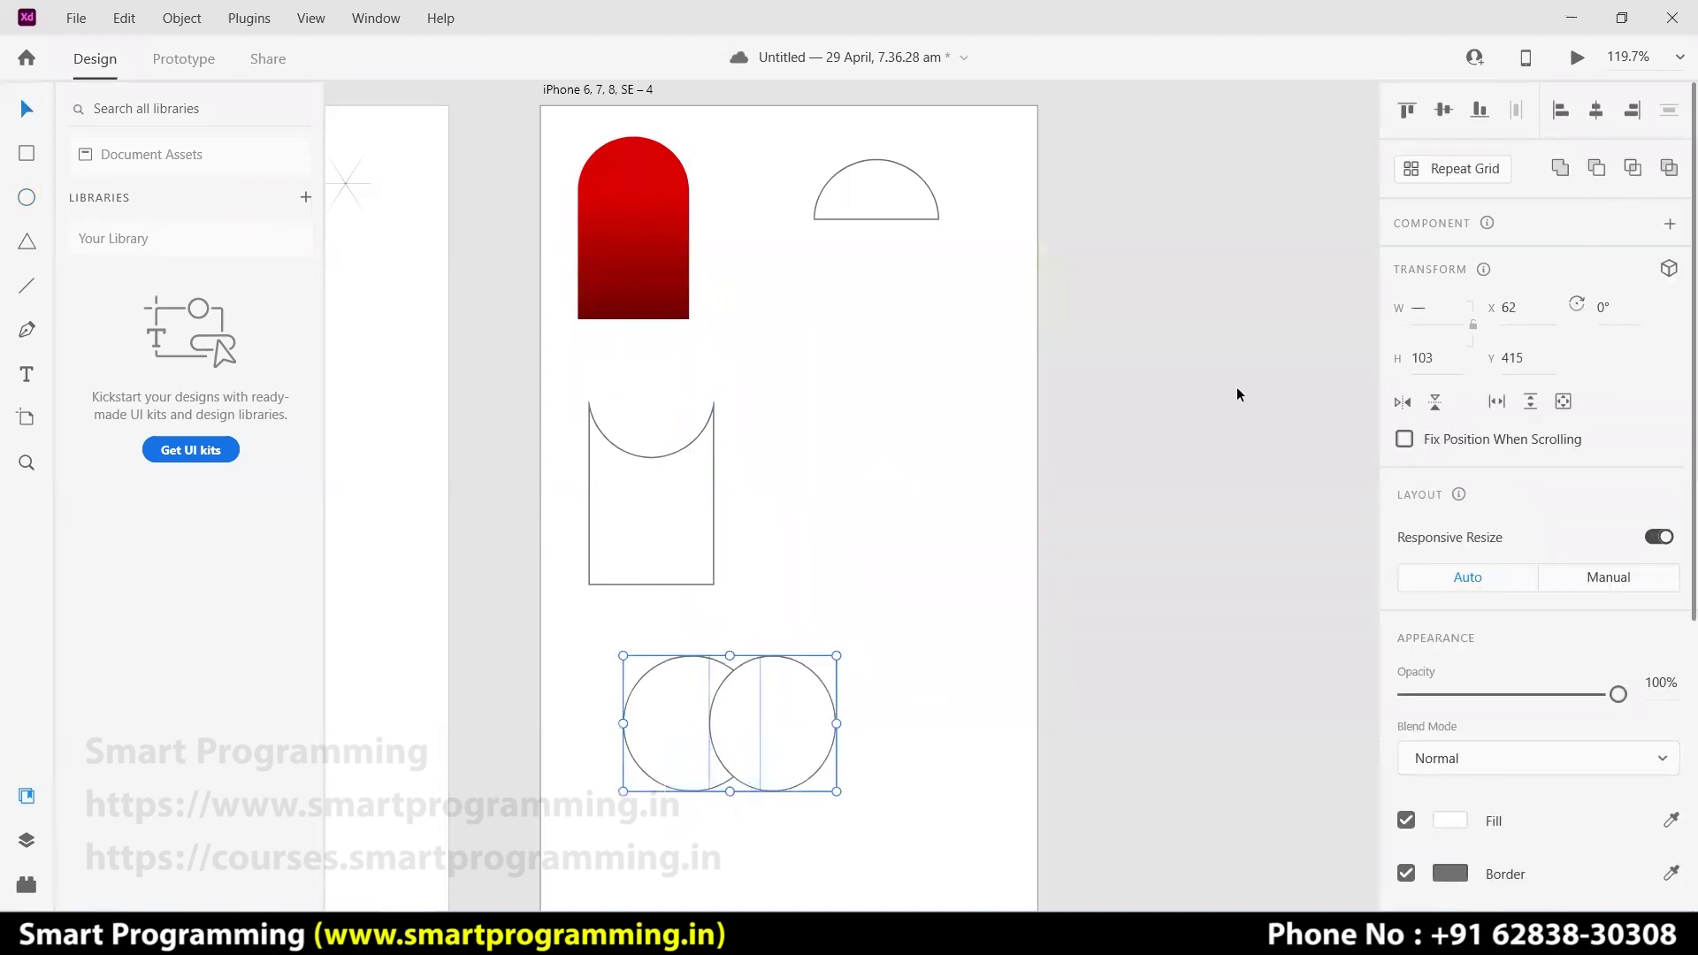
{"action": "left_click", "coordinate": [1561, 170]}
{"action": "left_click", "coordinate": [1157, 576]}
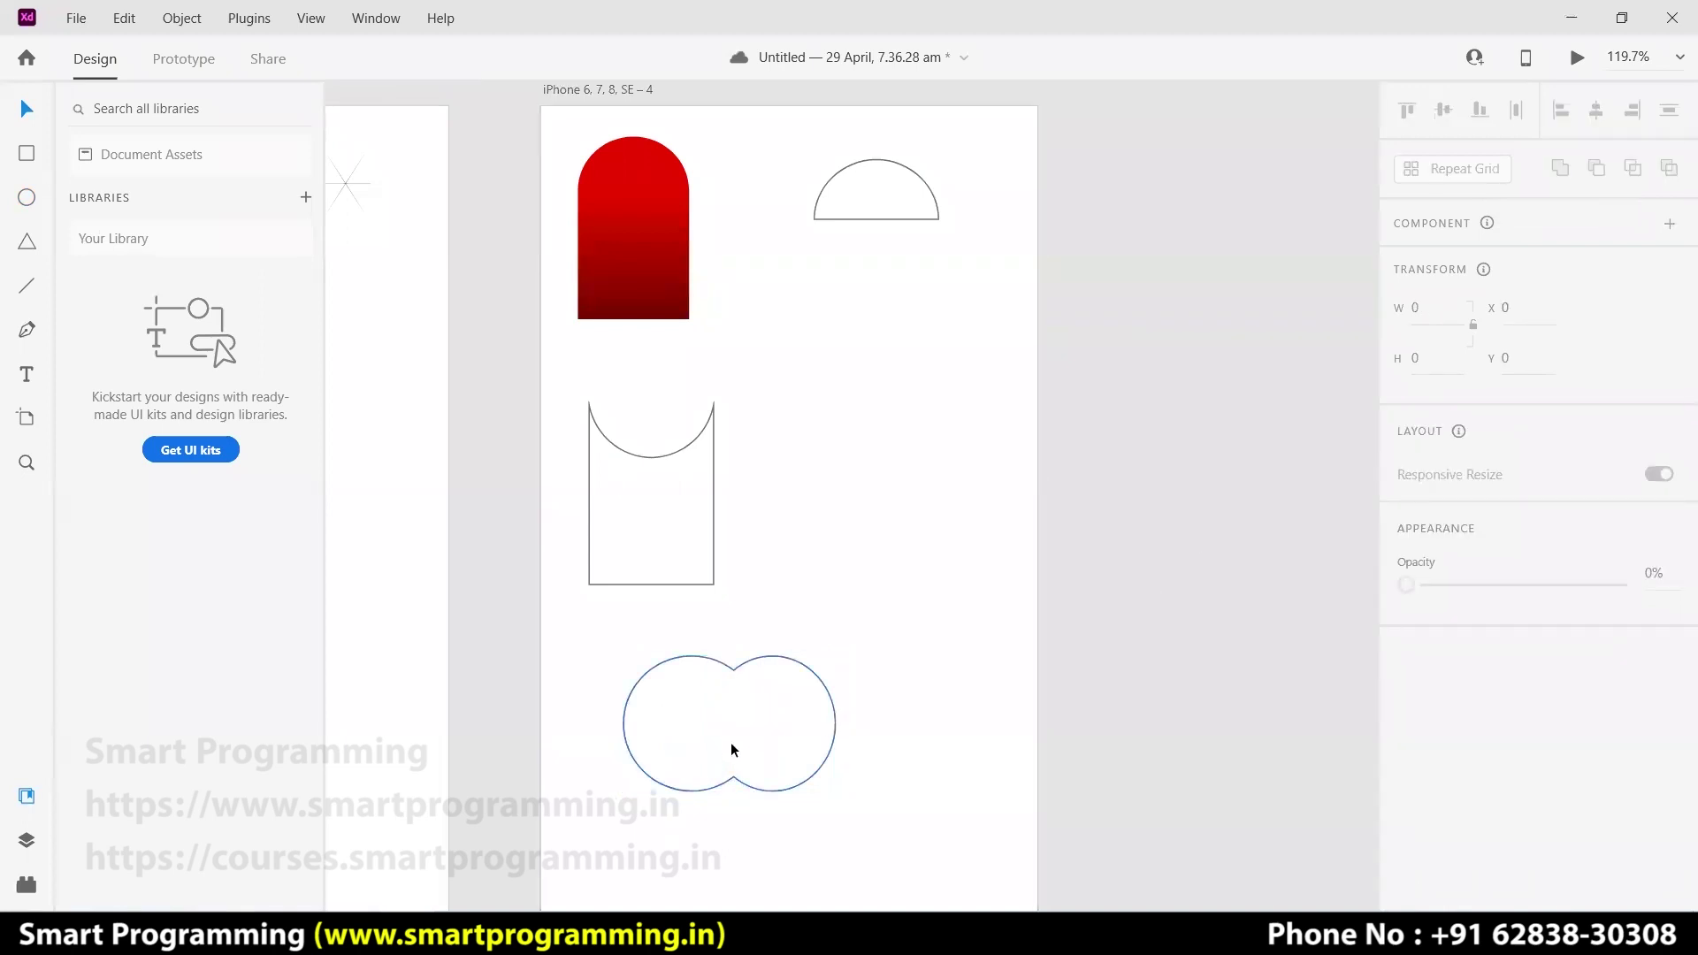
{"action": "key", "text": "ctrl+z"}
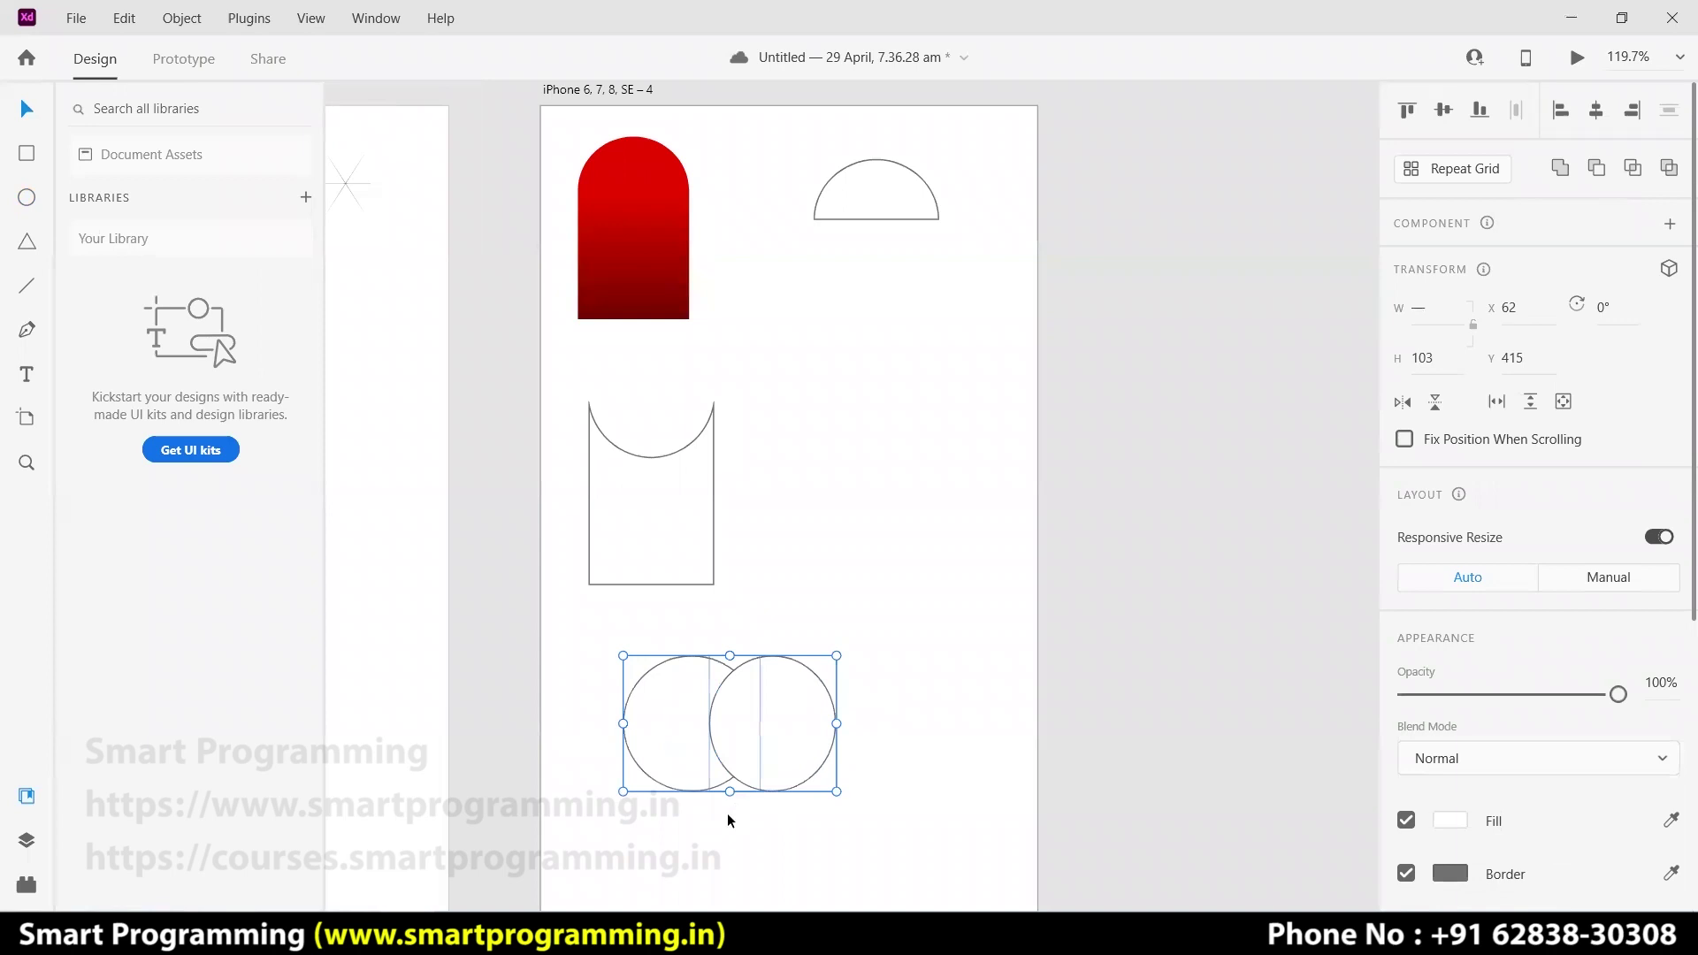
- Try the Subtract operation on the two overlapping circles, and undo it
{"action": "left_click", "coordinate": [1597, 169]}
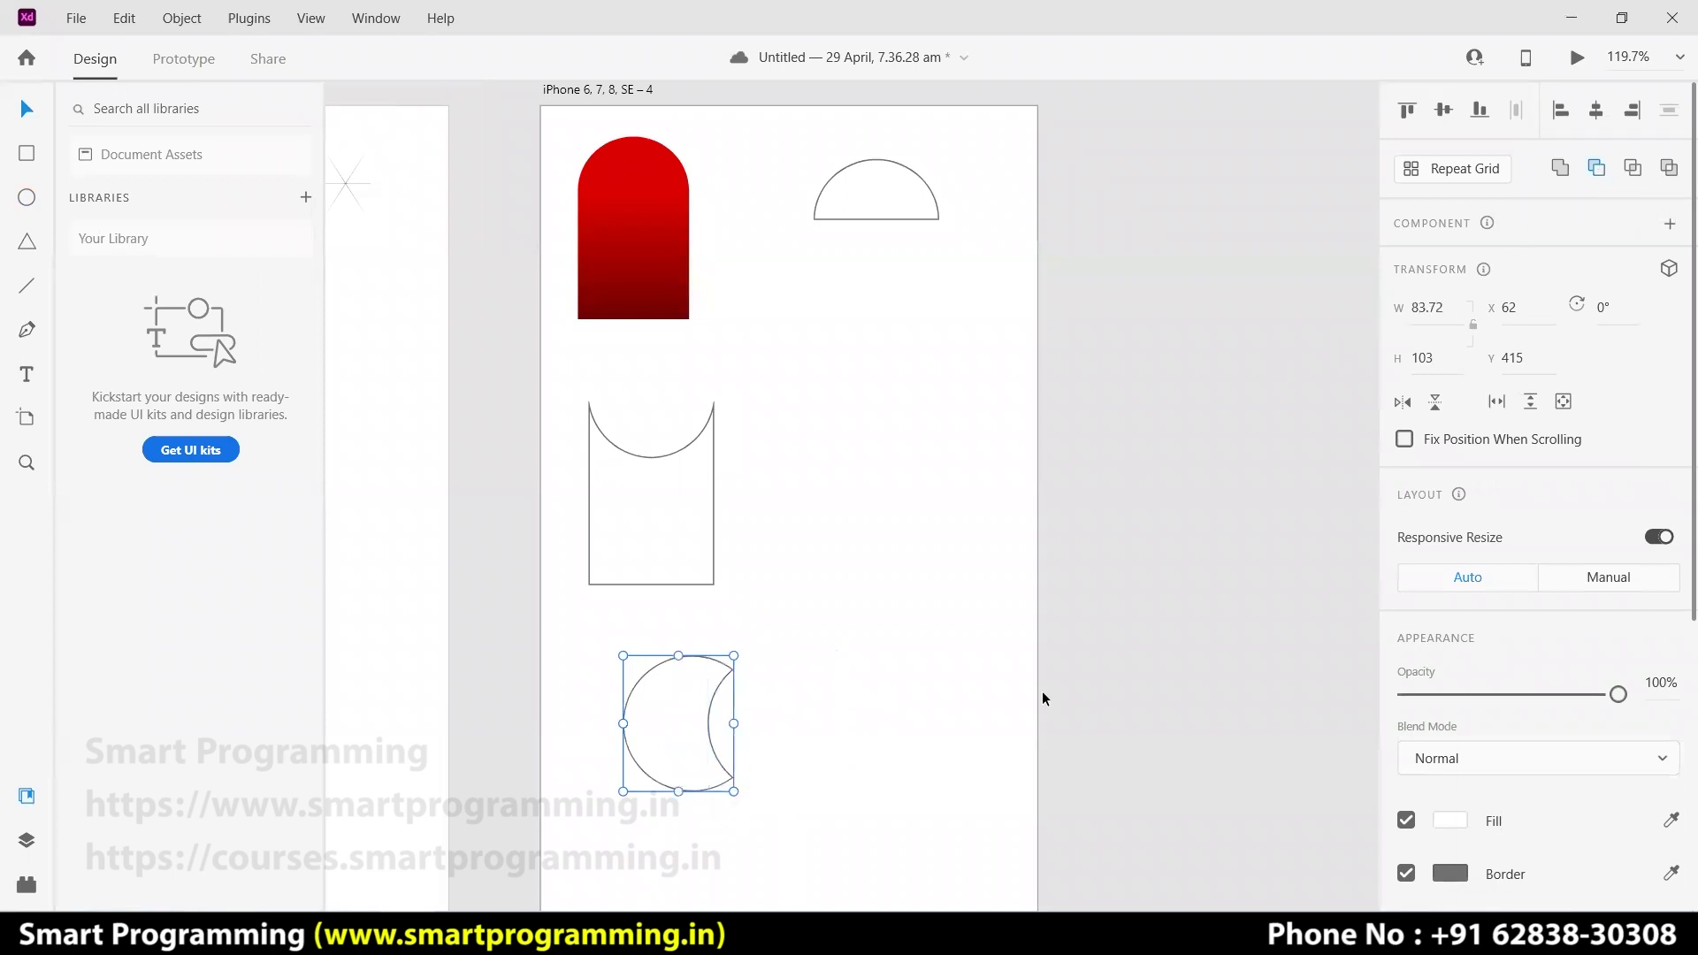
{"action": "left_click", "coordinate": [970, 715]}
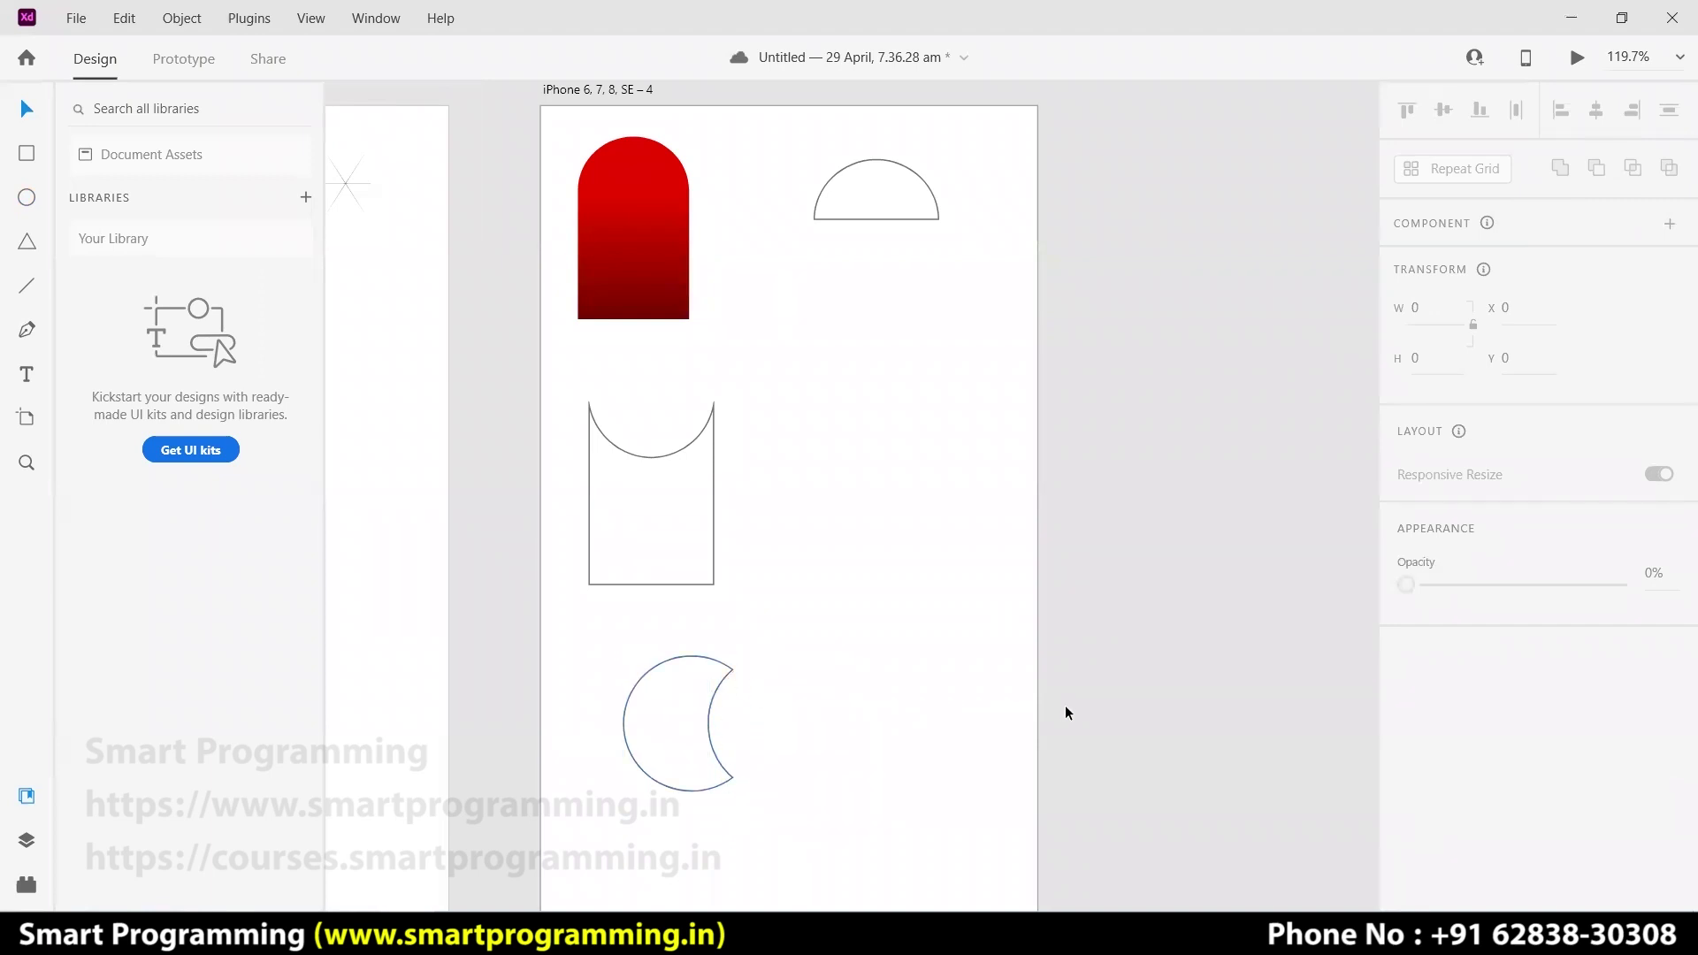
{"action": "key", "text": "ctrl+z"}
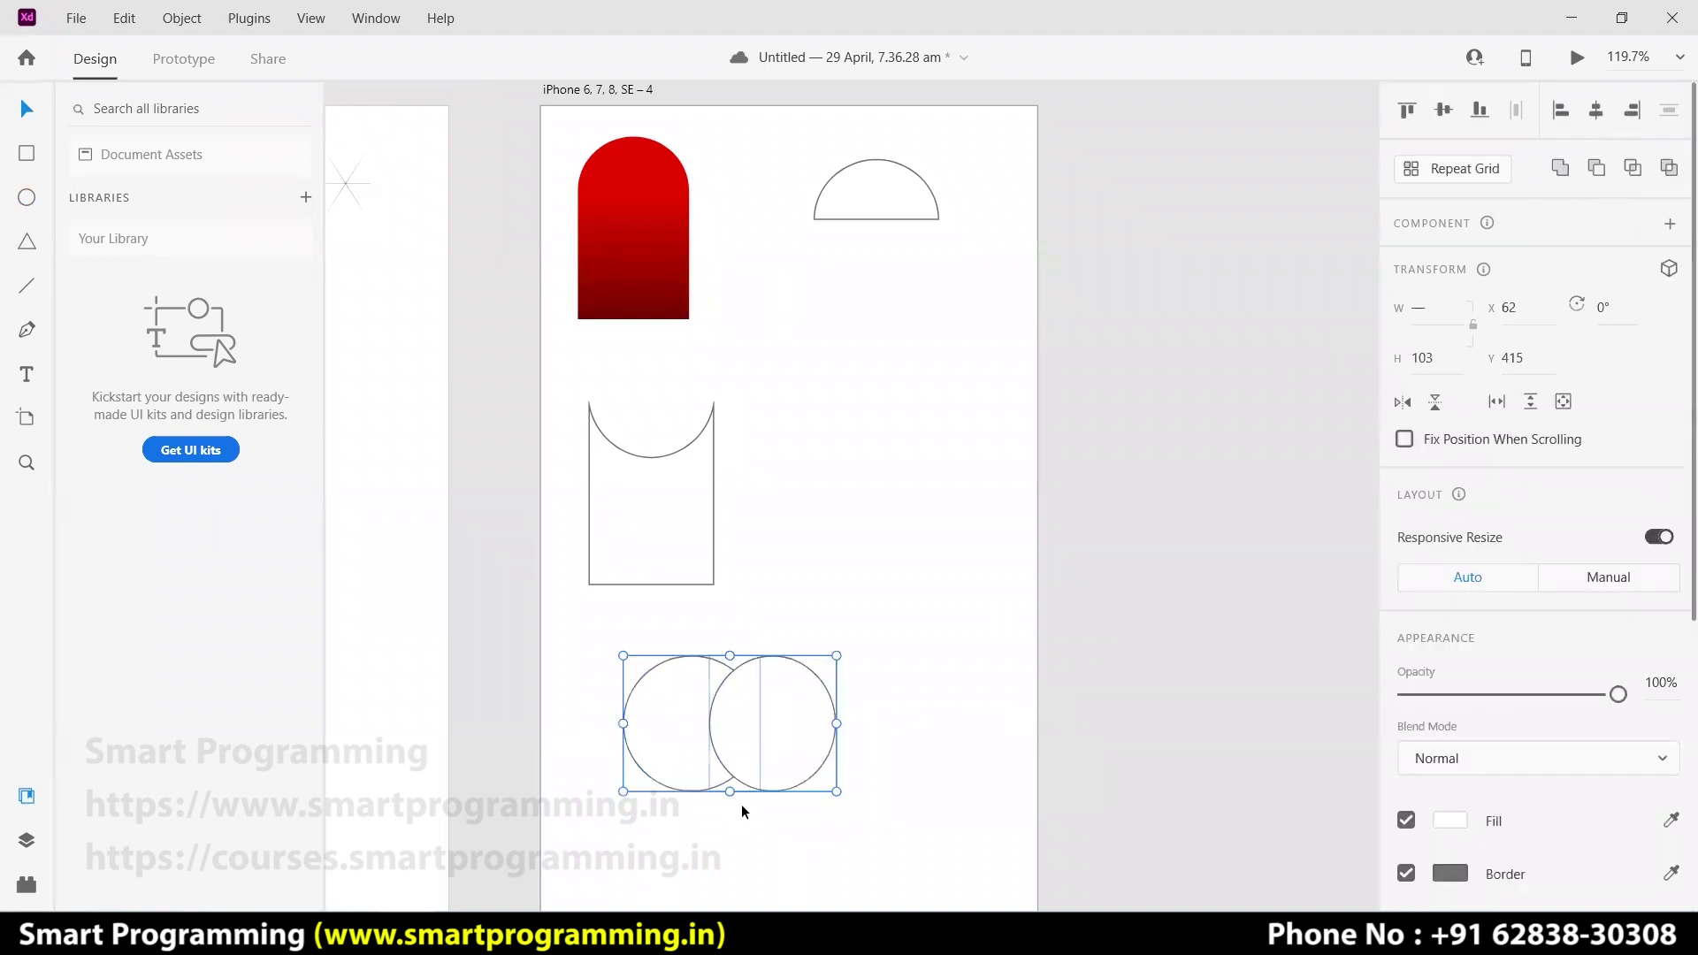
- Try the Intersect operation on the two overlapping circles, and undo it
{"action": "left_click_drag", "start_coordinate": [689, 819], "coordinate": [762, 729]}
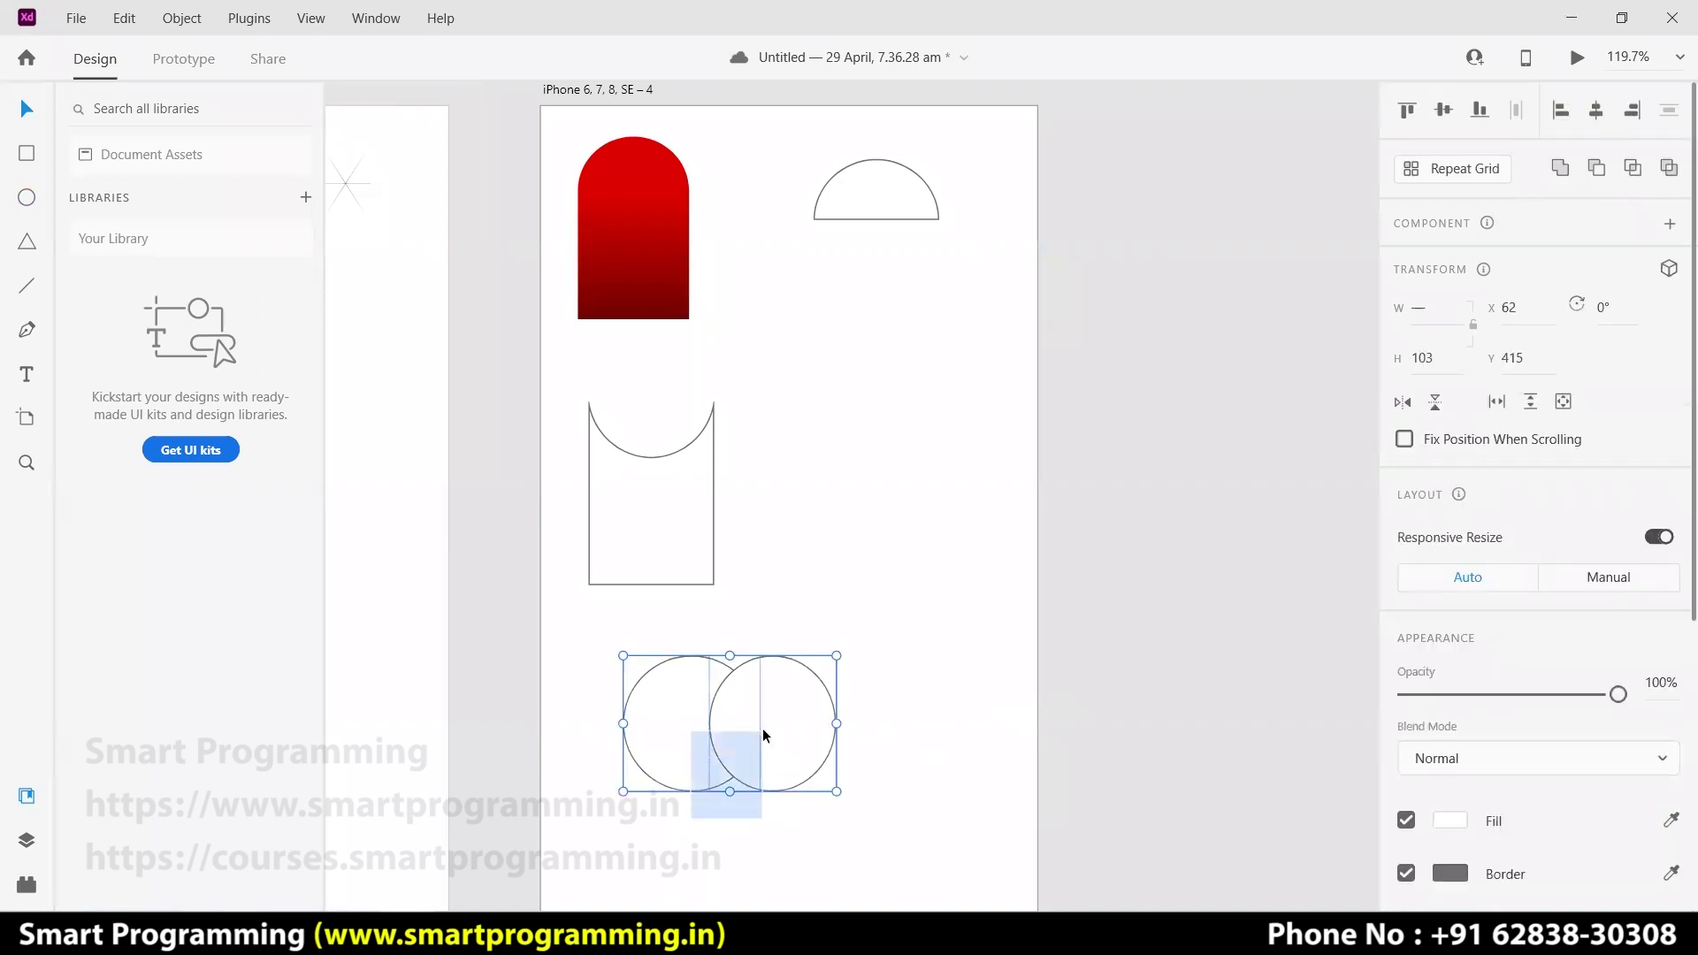
{"action": "left_click", "coordinate": [1635, 166]}
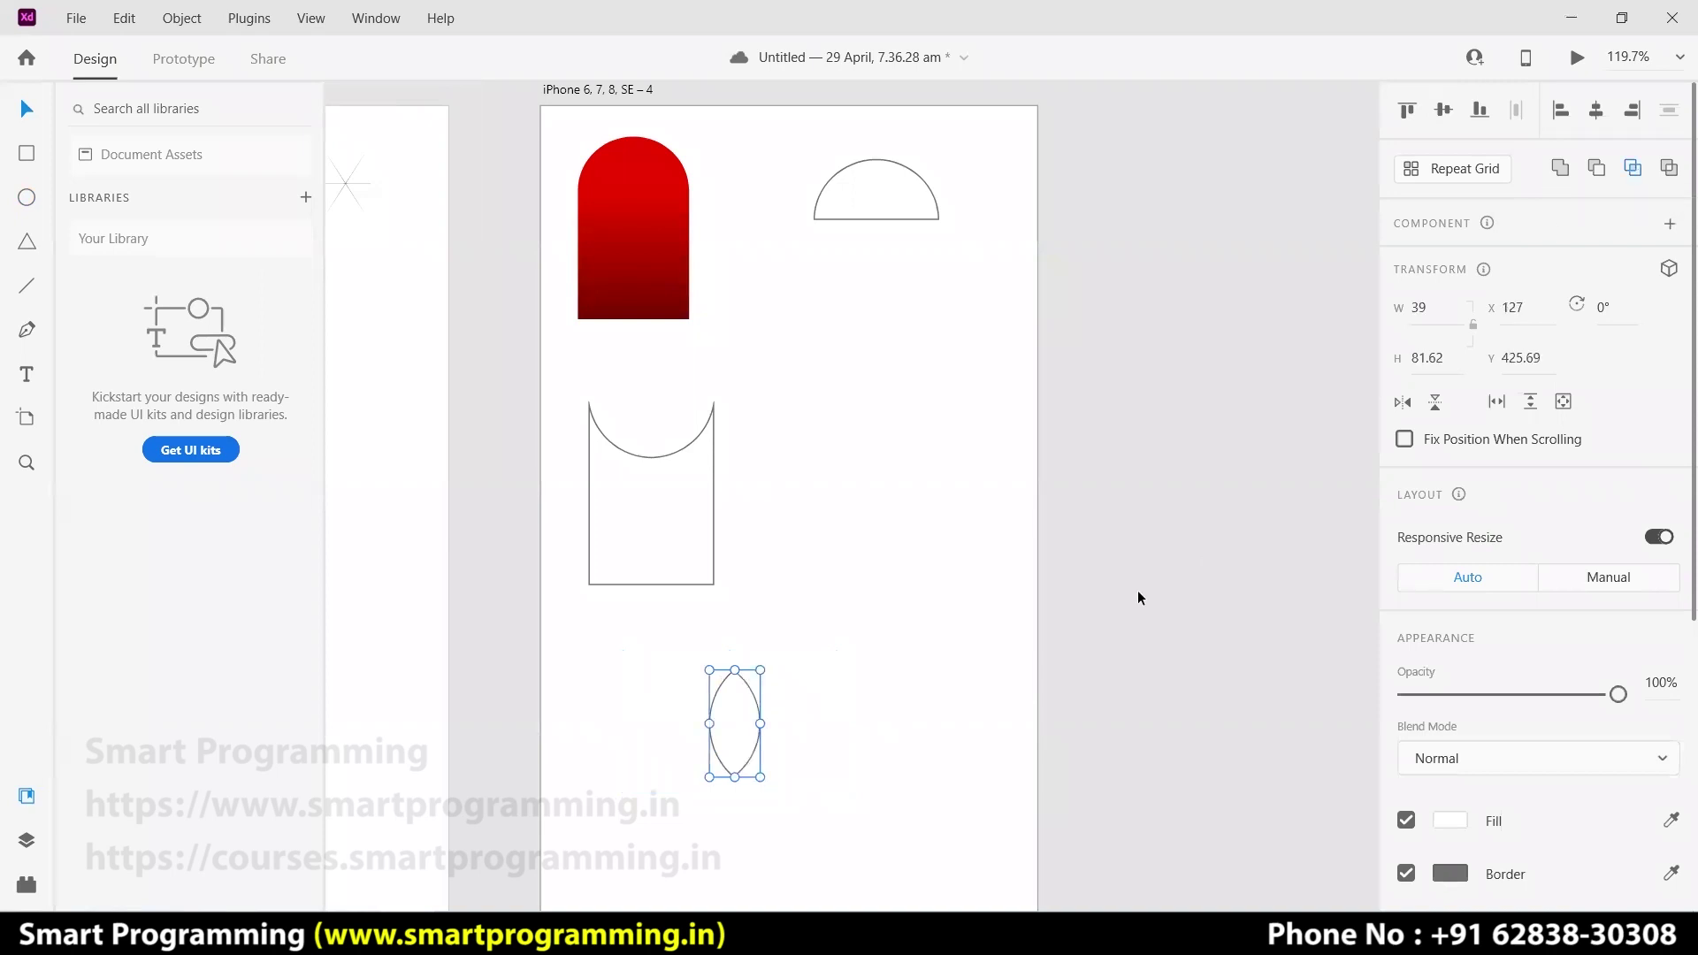
{"action": "left_click", "coordinate": [1068, 679]}
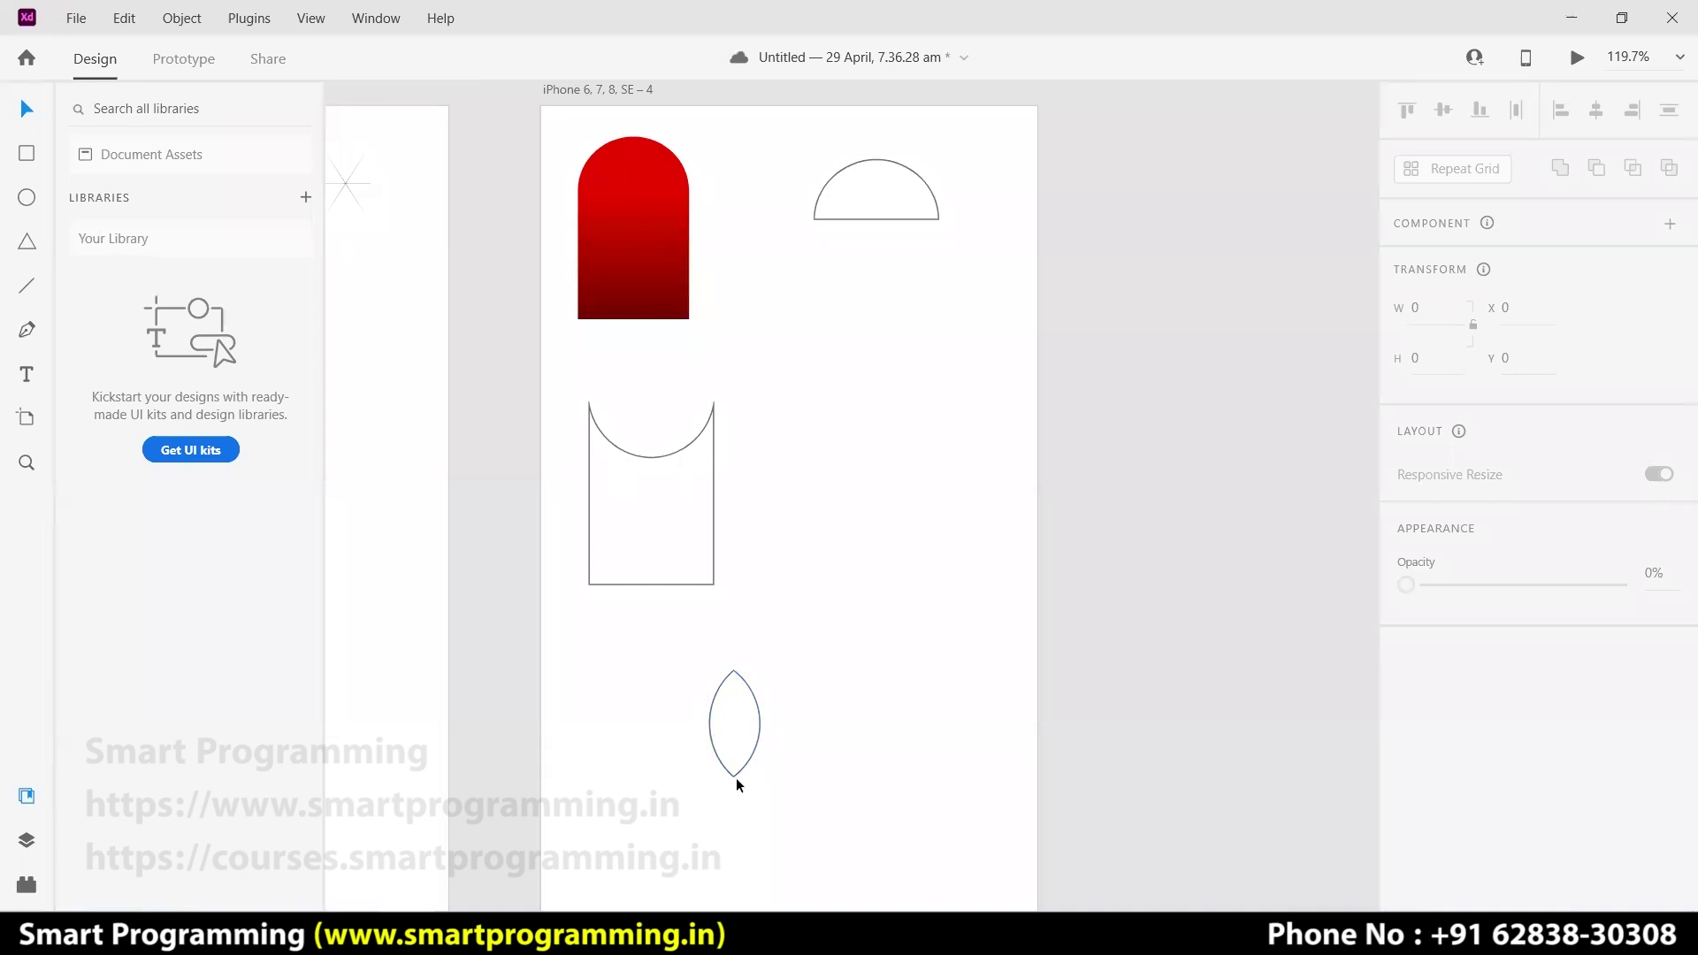
{"action": "left_click", "coordinate": [800, 719]}
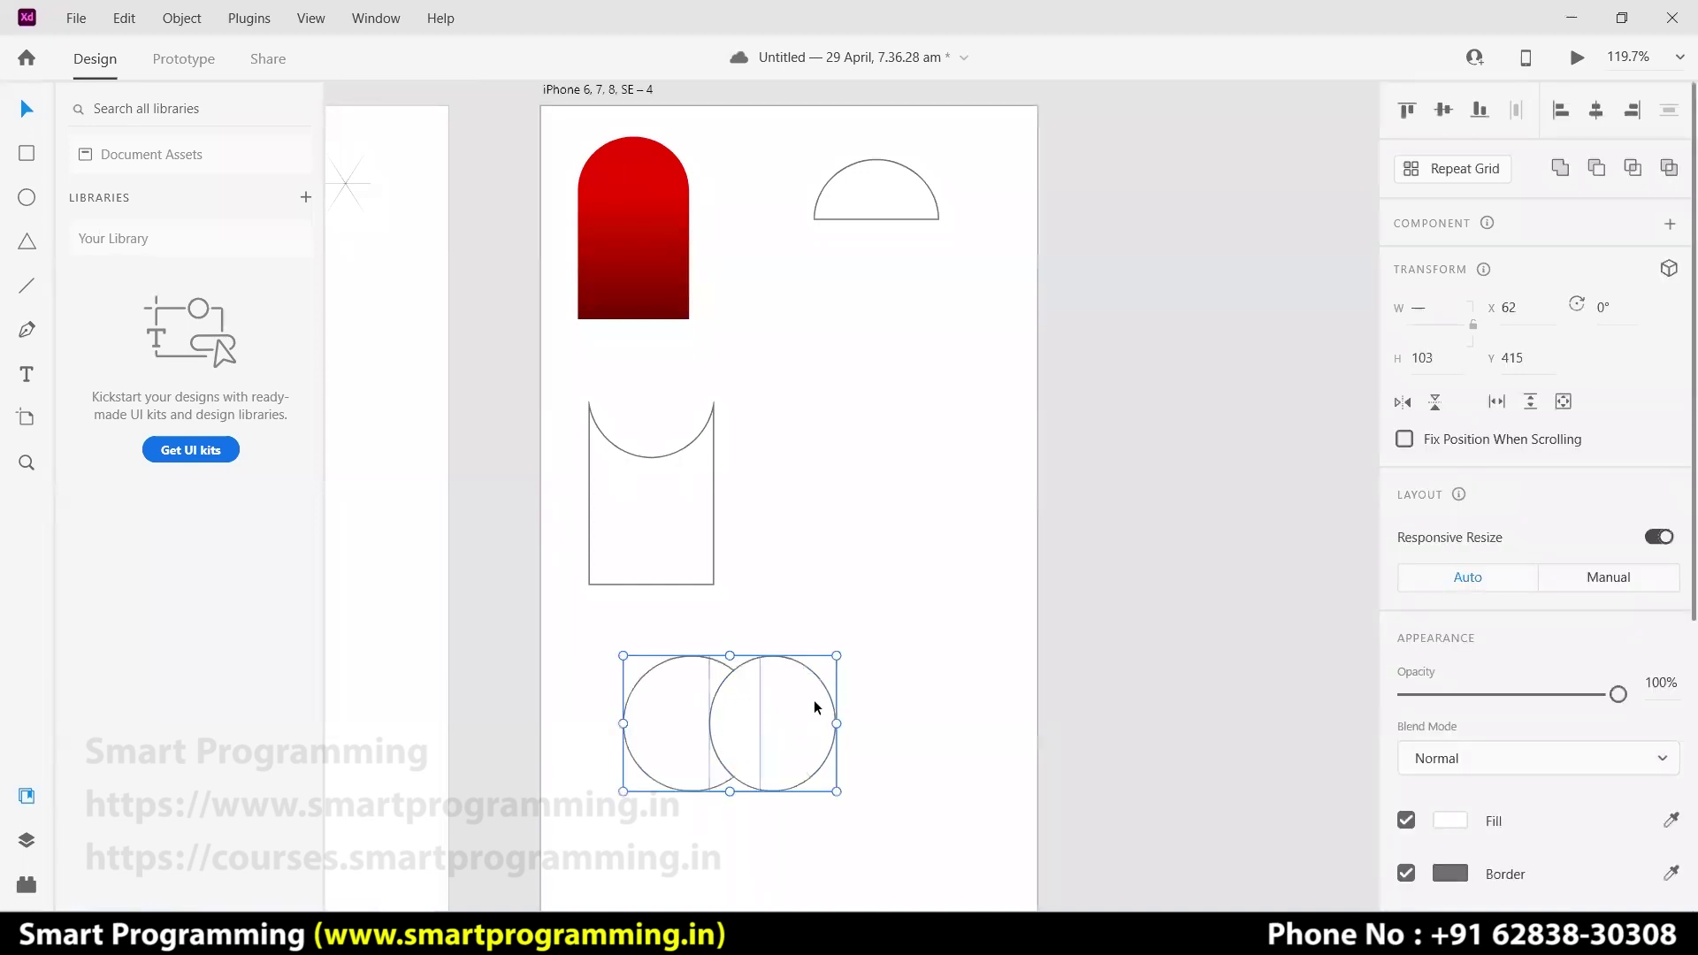
- Combine the two circles with Exclude Overlap and fill the resulting shape with solid red #EE0606
{"action": "left_click", "coordinate": [1670, 169]}
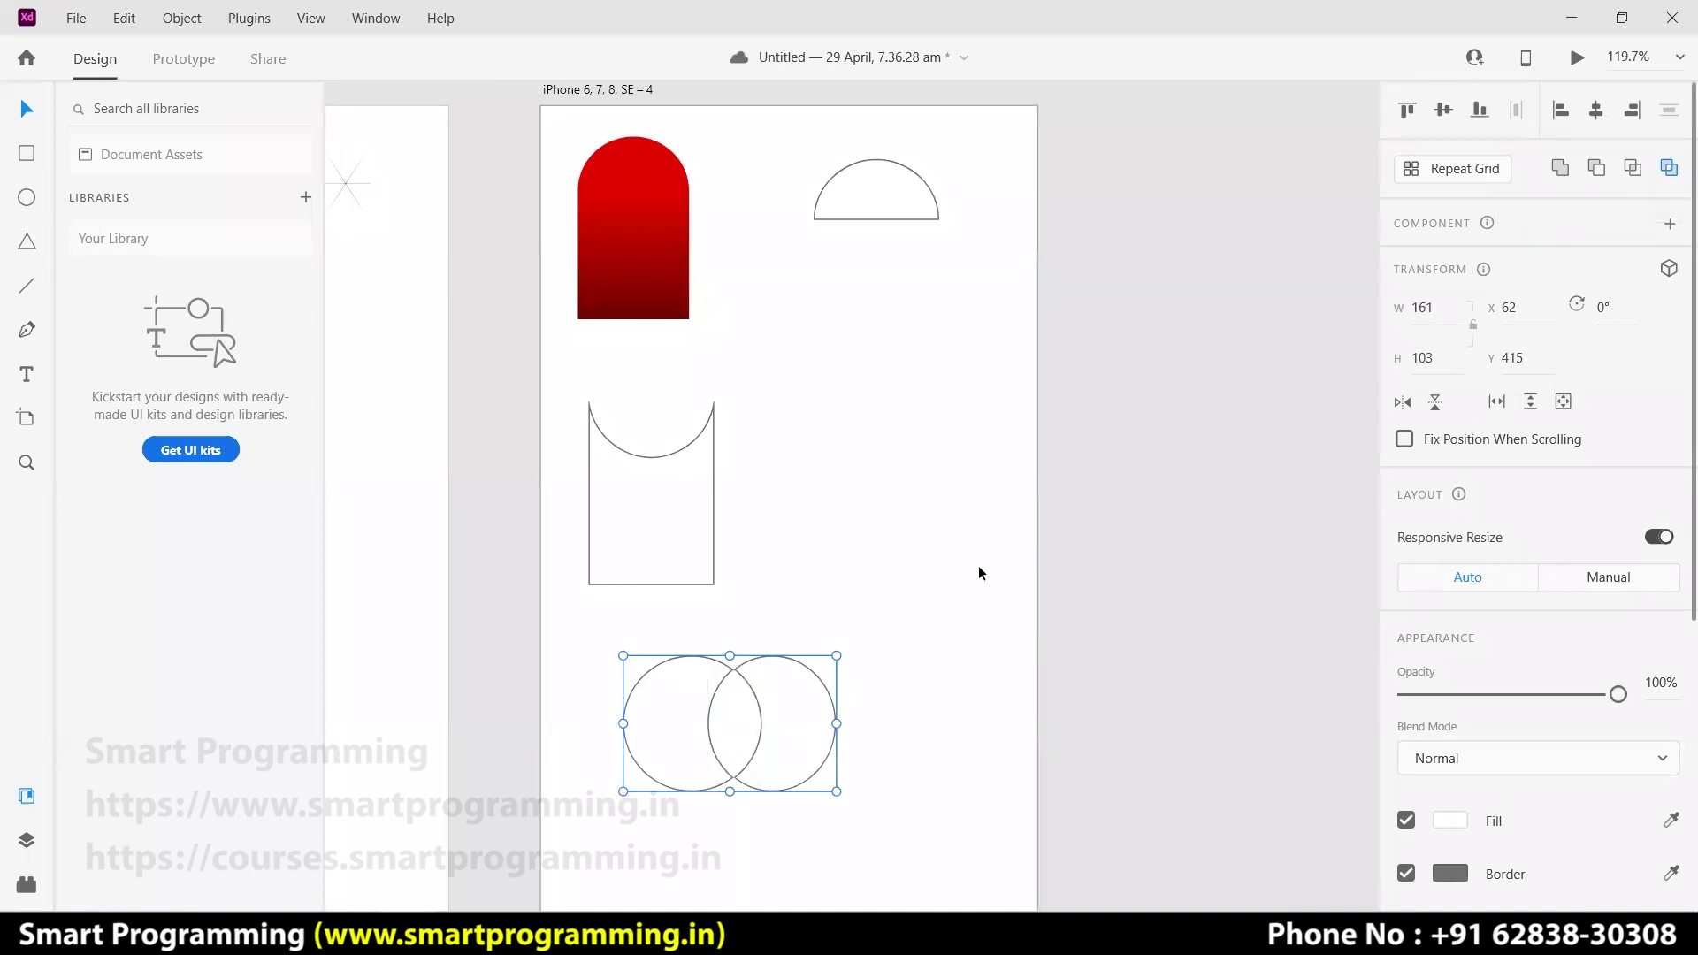
{"action": "left_click", "coordinate": [972, 591]}
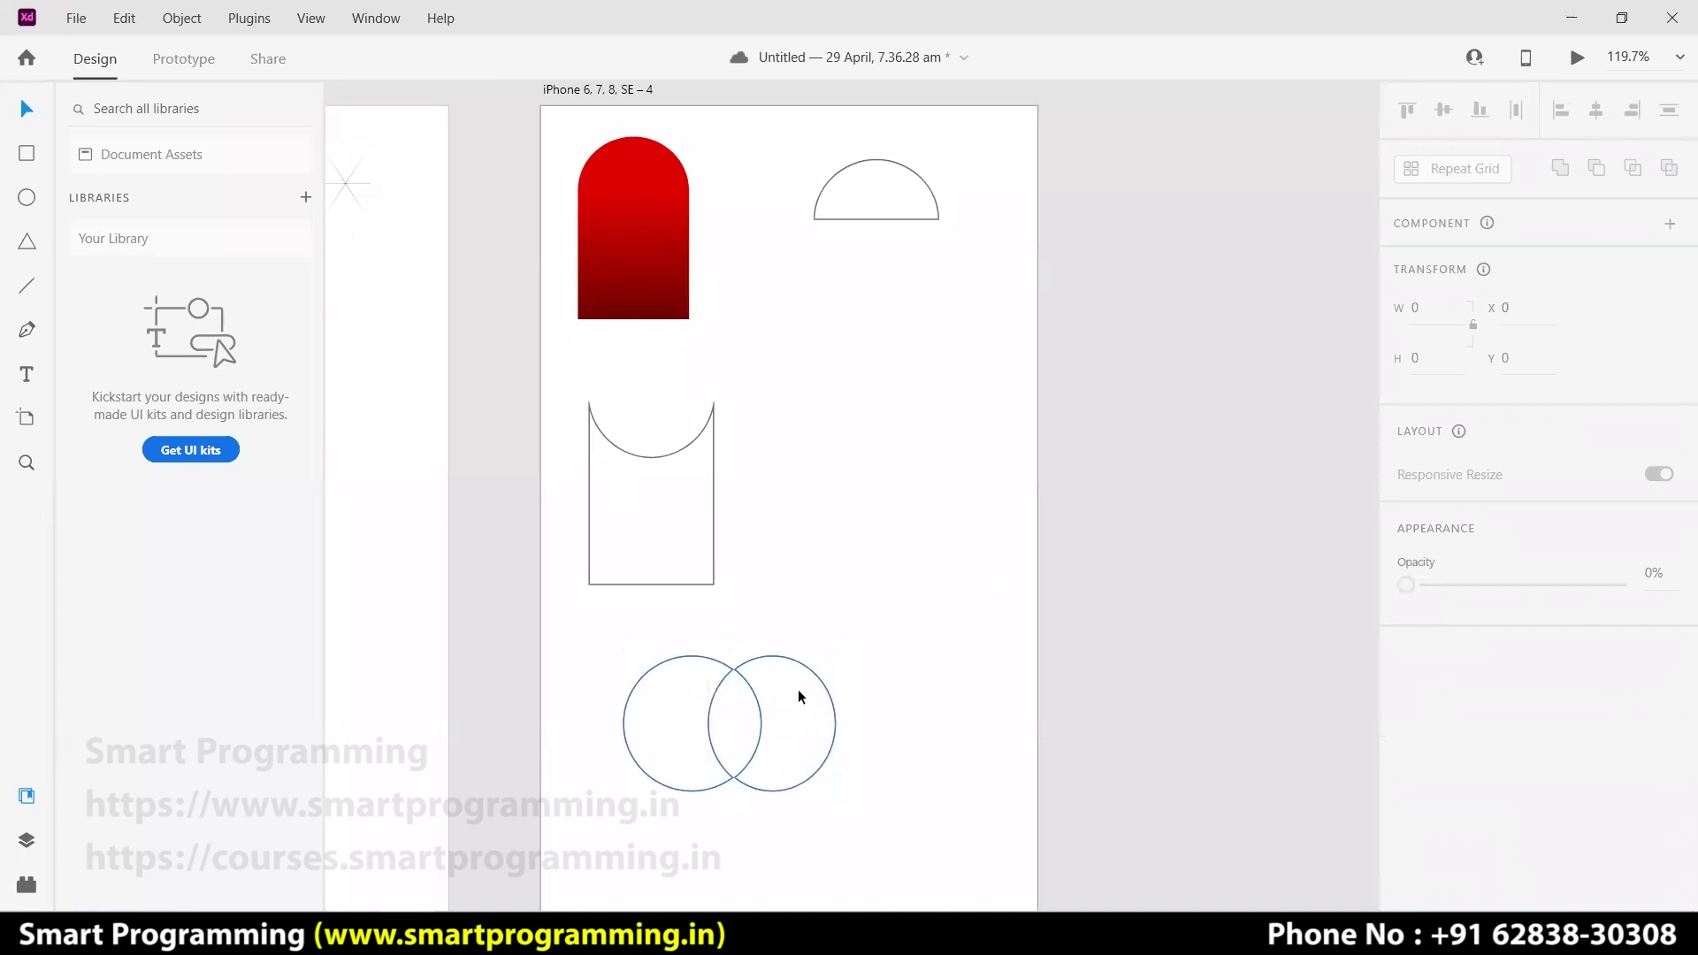
{"action": "left_click", "coordinate": [688, 708]}
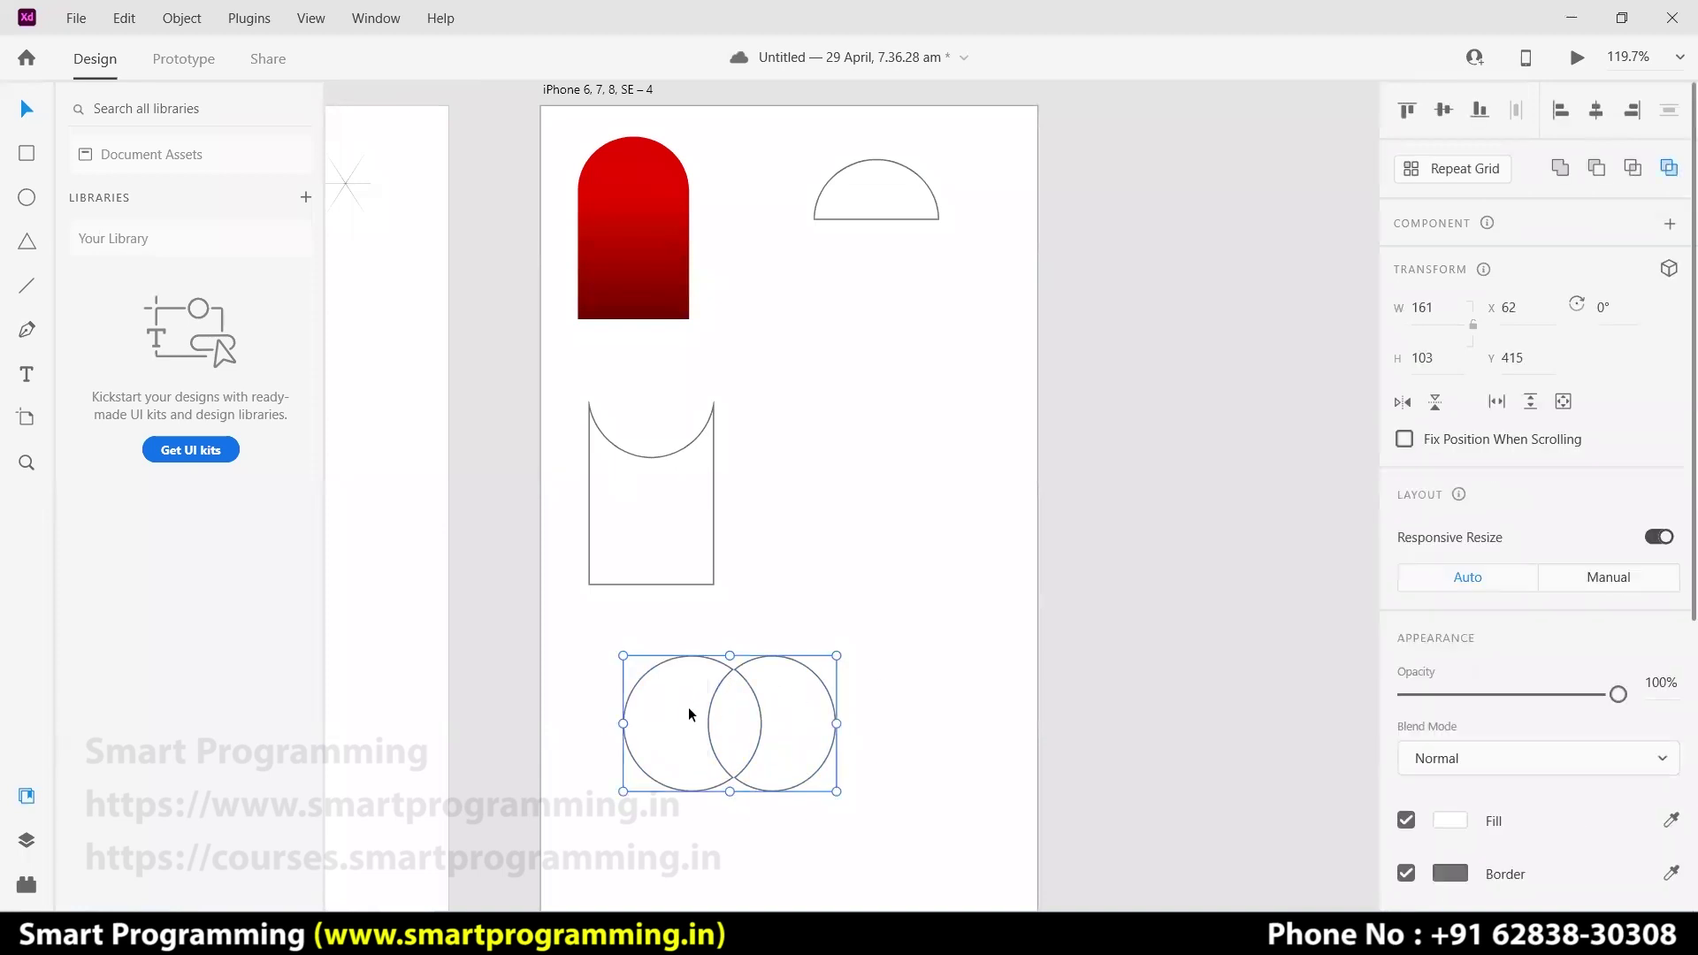
{"action": "scroll", "coordinate": [1438, 784], "scroll_direction": "down", "scroll_amount": 1}
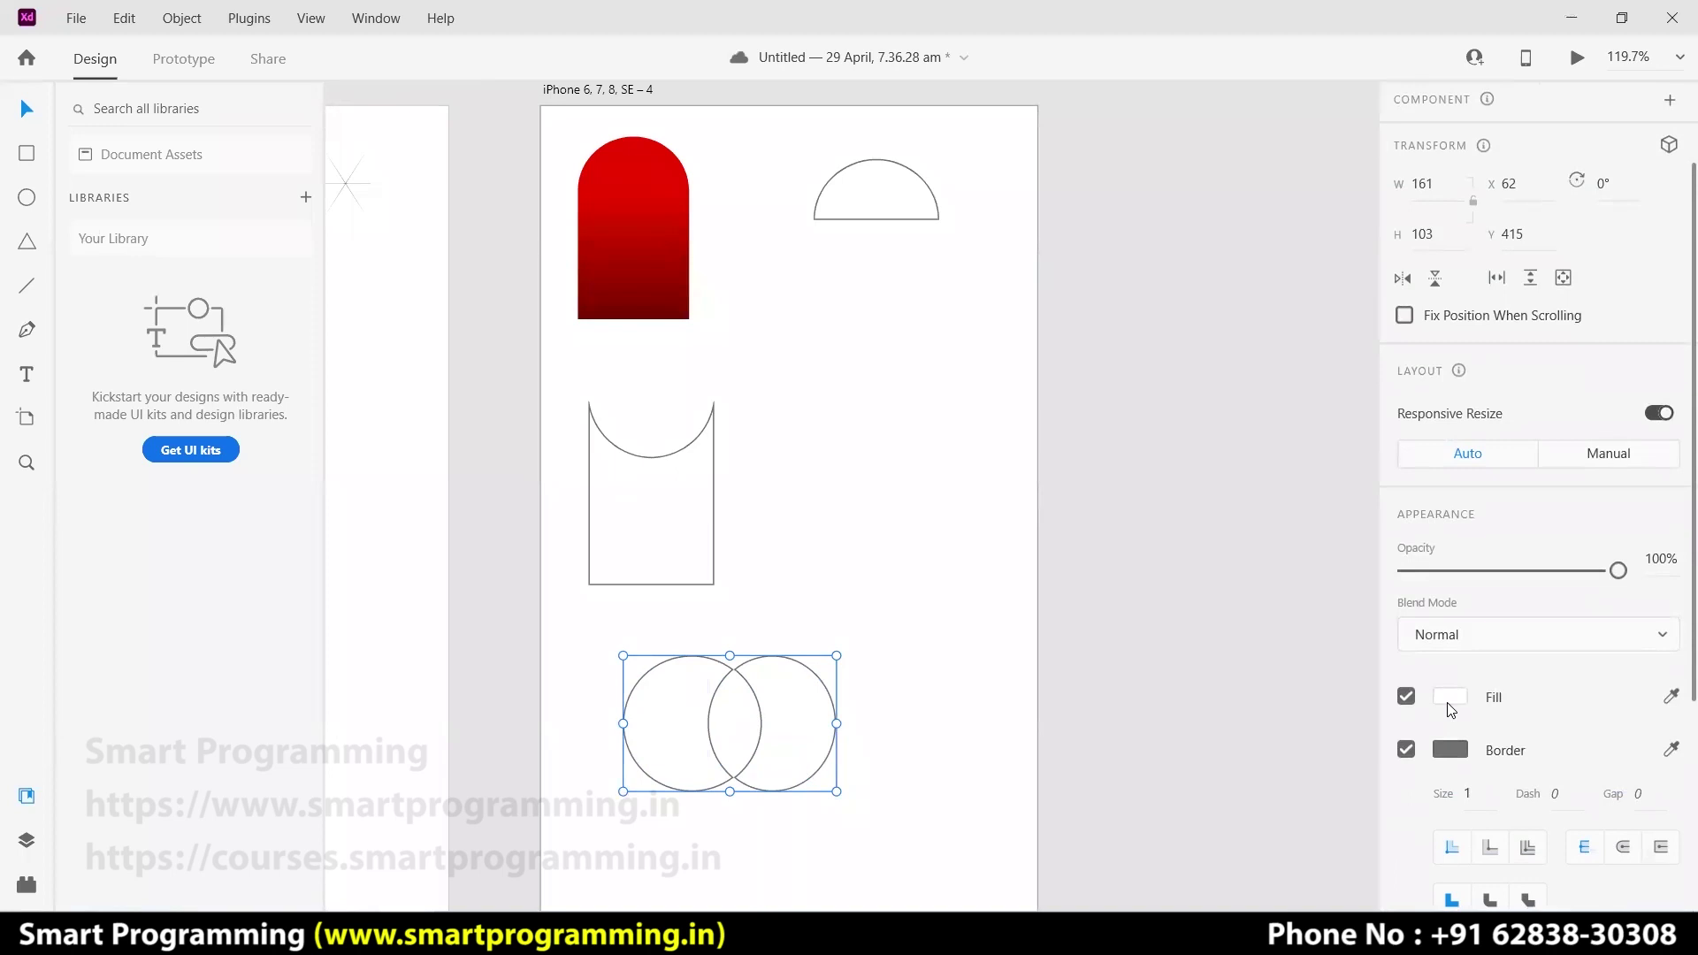
{"action": "left_click", "coordinate": [1450, 698]}
{"action": "left_click_drag", "start_coordinate": [1274, 632], "coordinate": [1305, 575]}
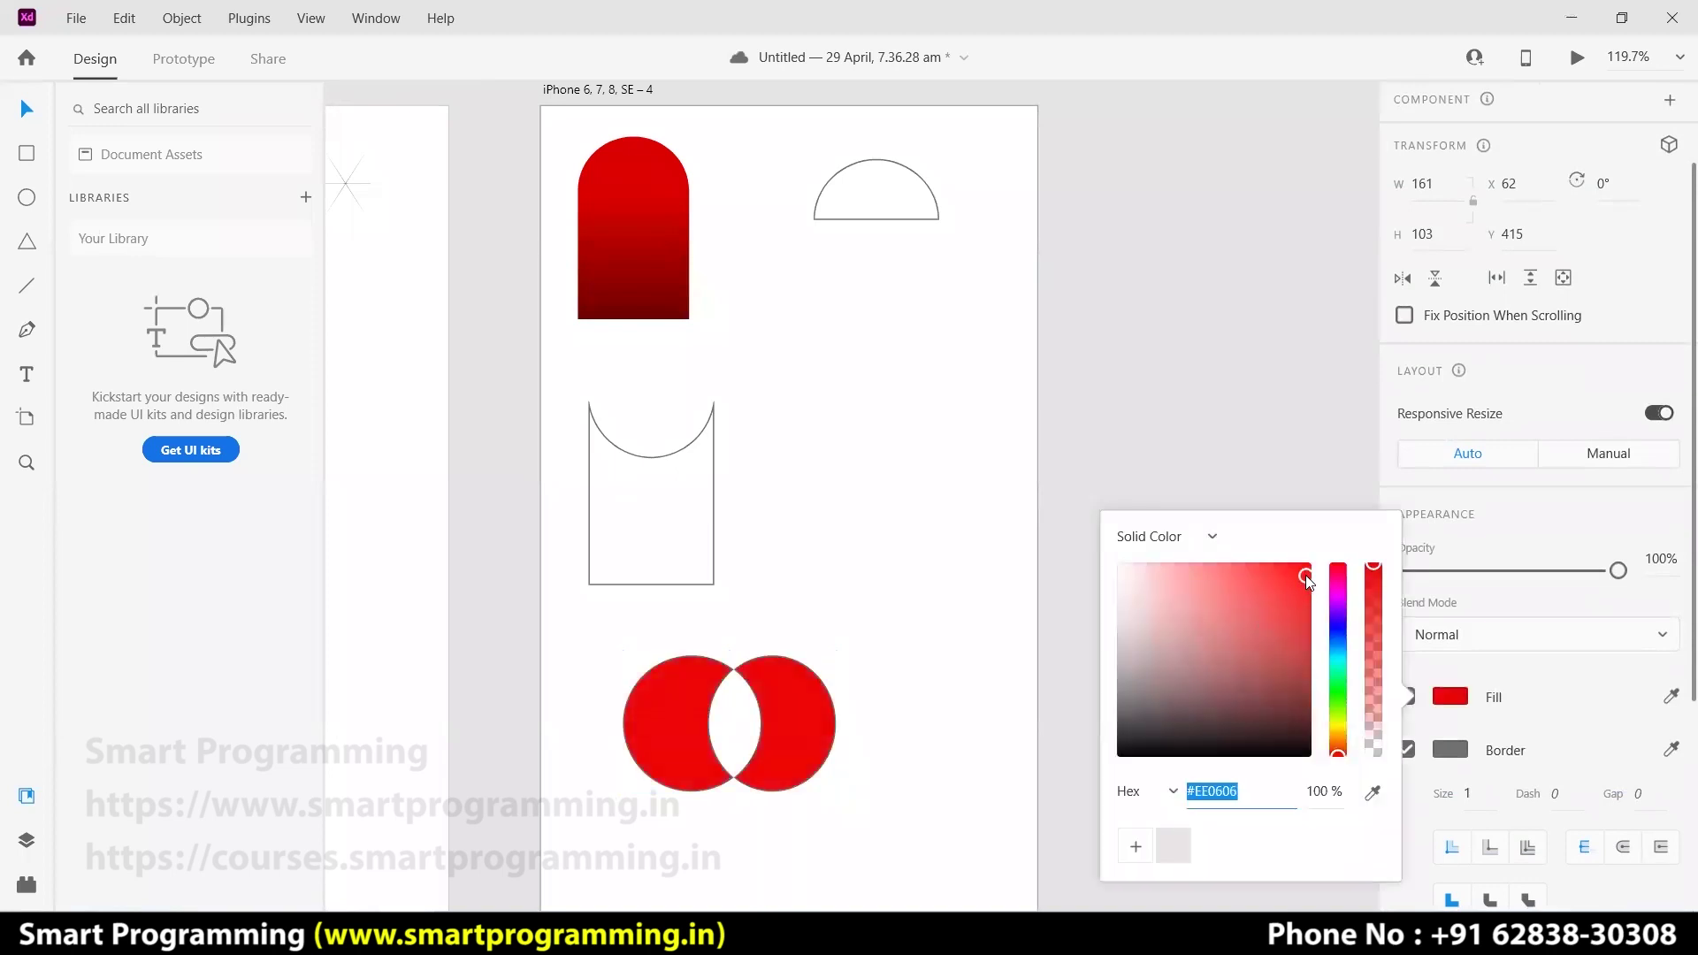
{"action": "left_click", "coordinate": [985, 592]}
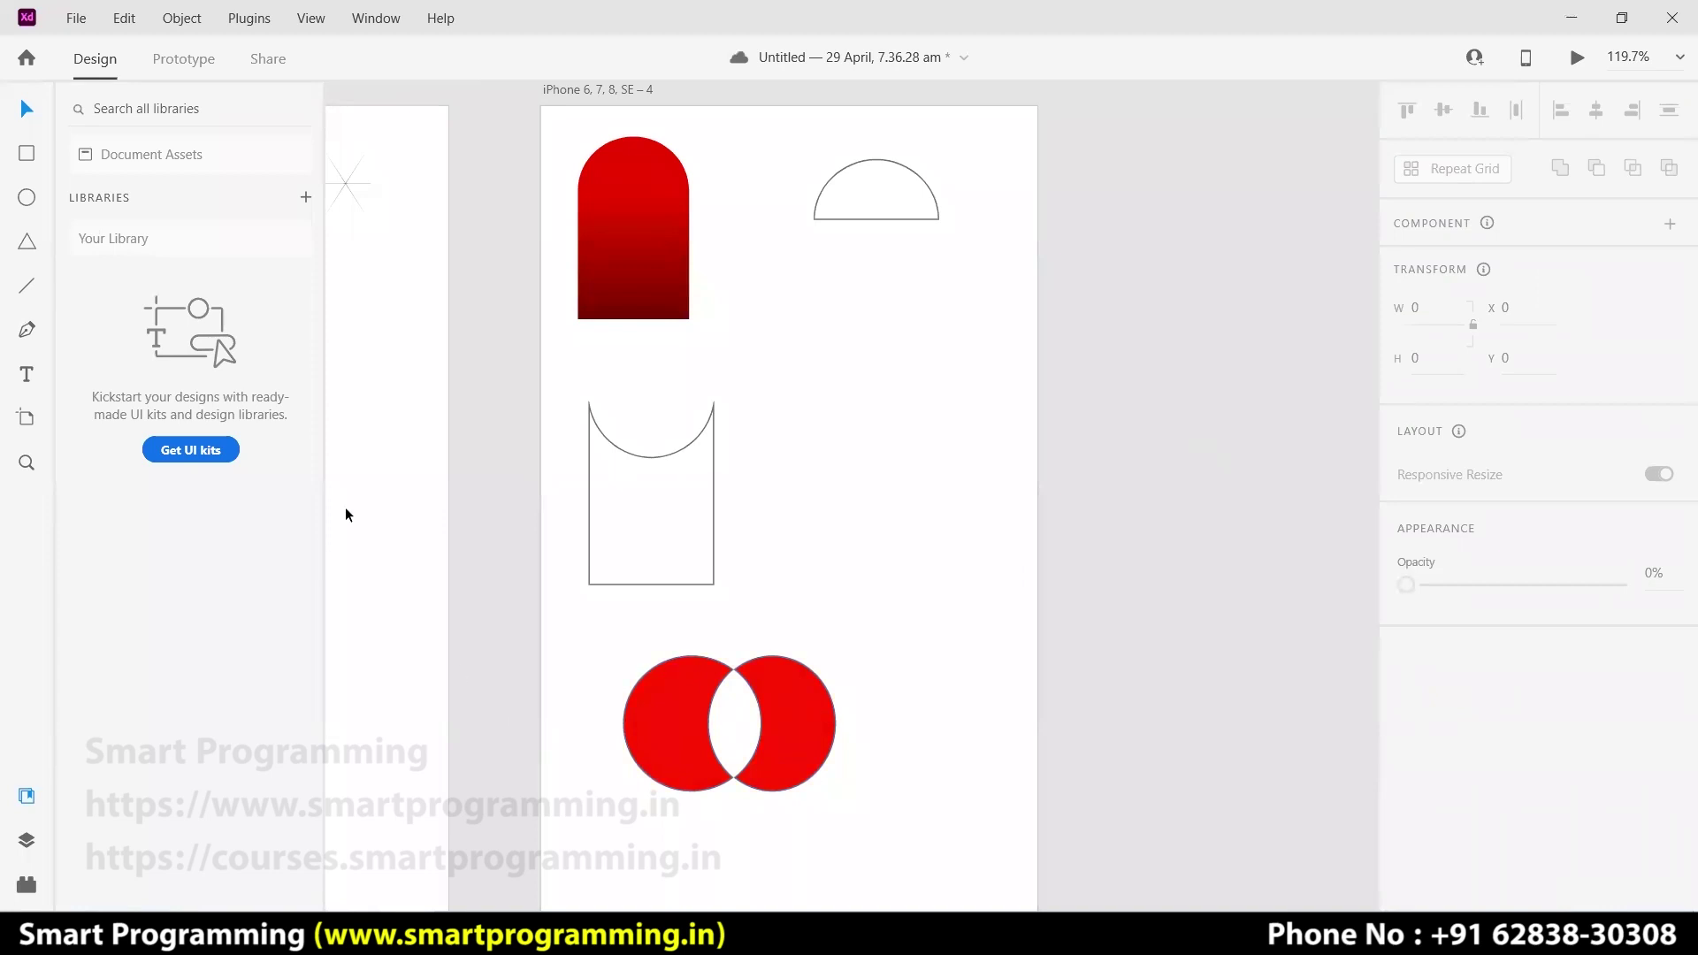
- Save the document with the combined shapes
{"action": "left_click_drag", "start_coordinate": [677, 830], "coordinate": [787, 751]}
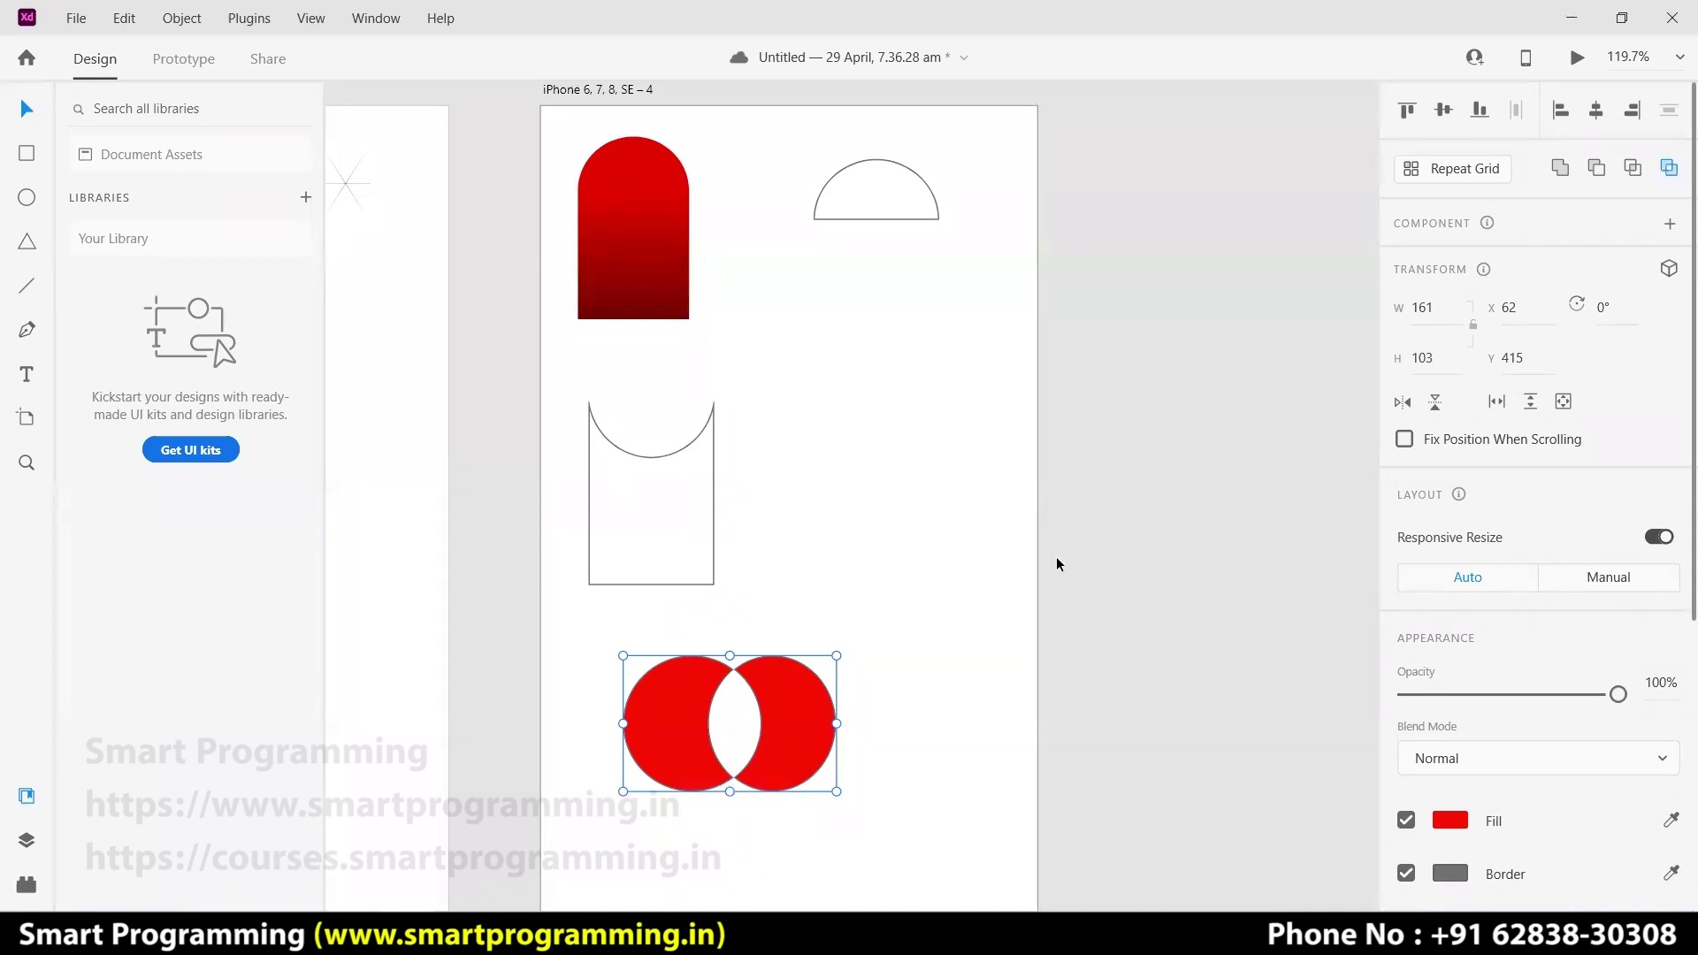
{"action": "left_click", "coordinate": [971, 644]}
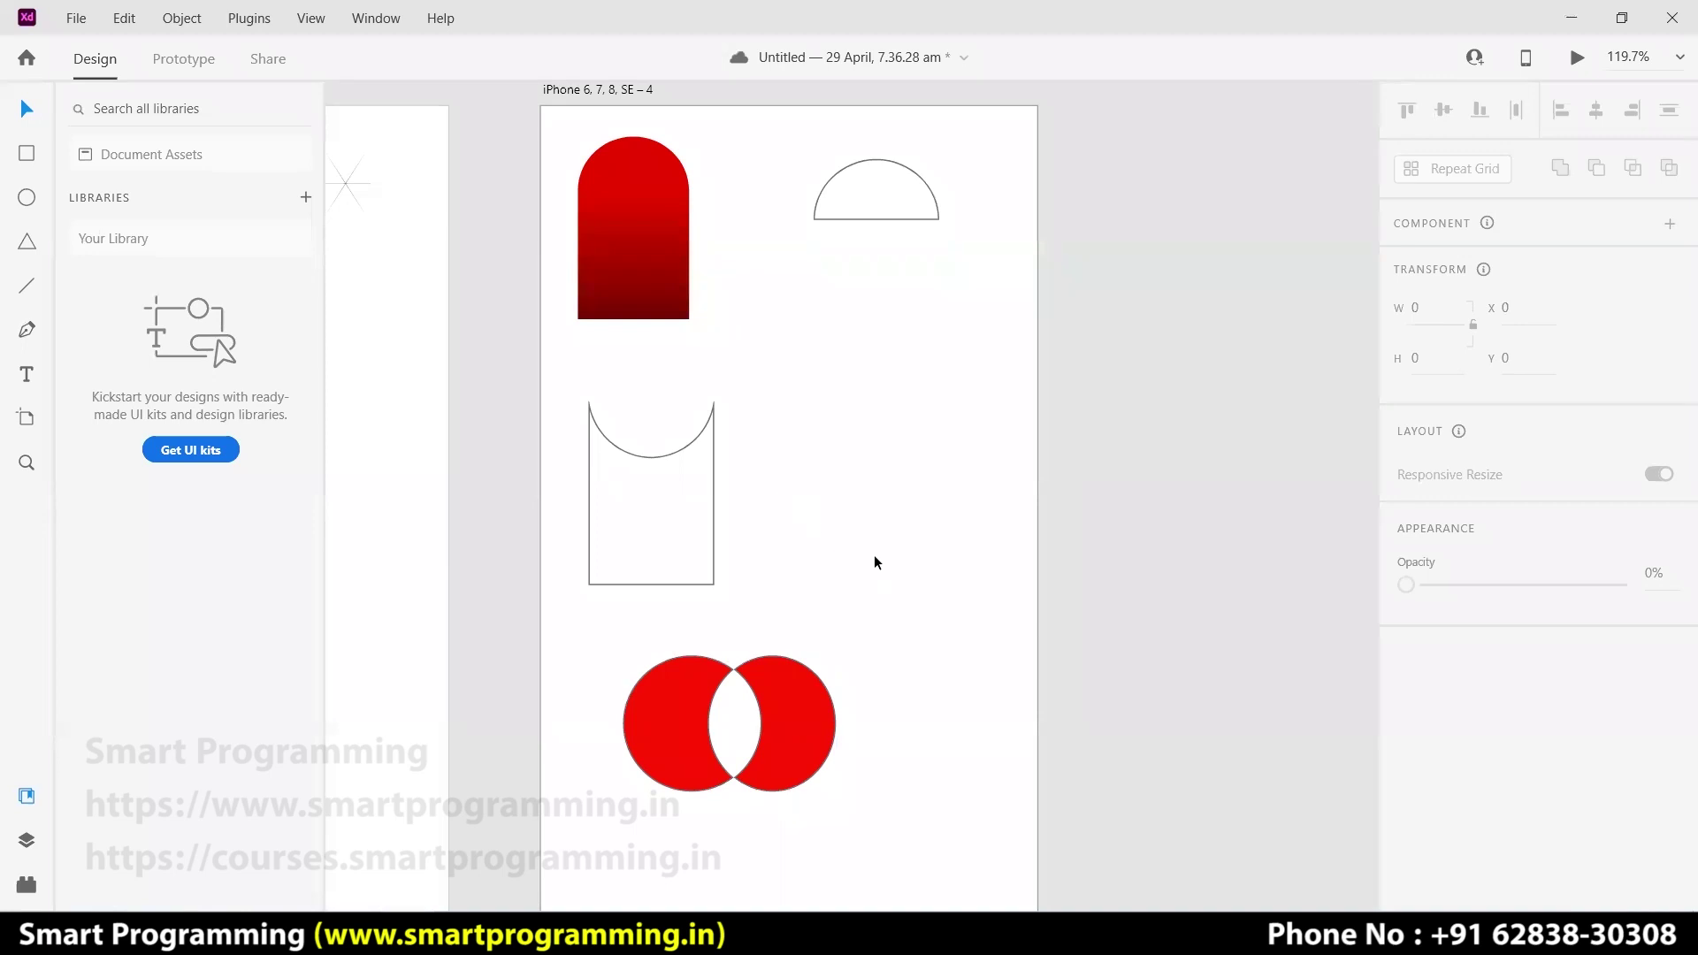
{"action": "key", "text": "ctrl+s"}
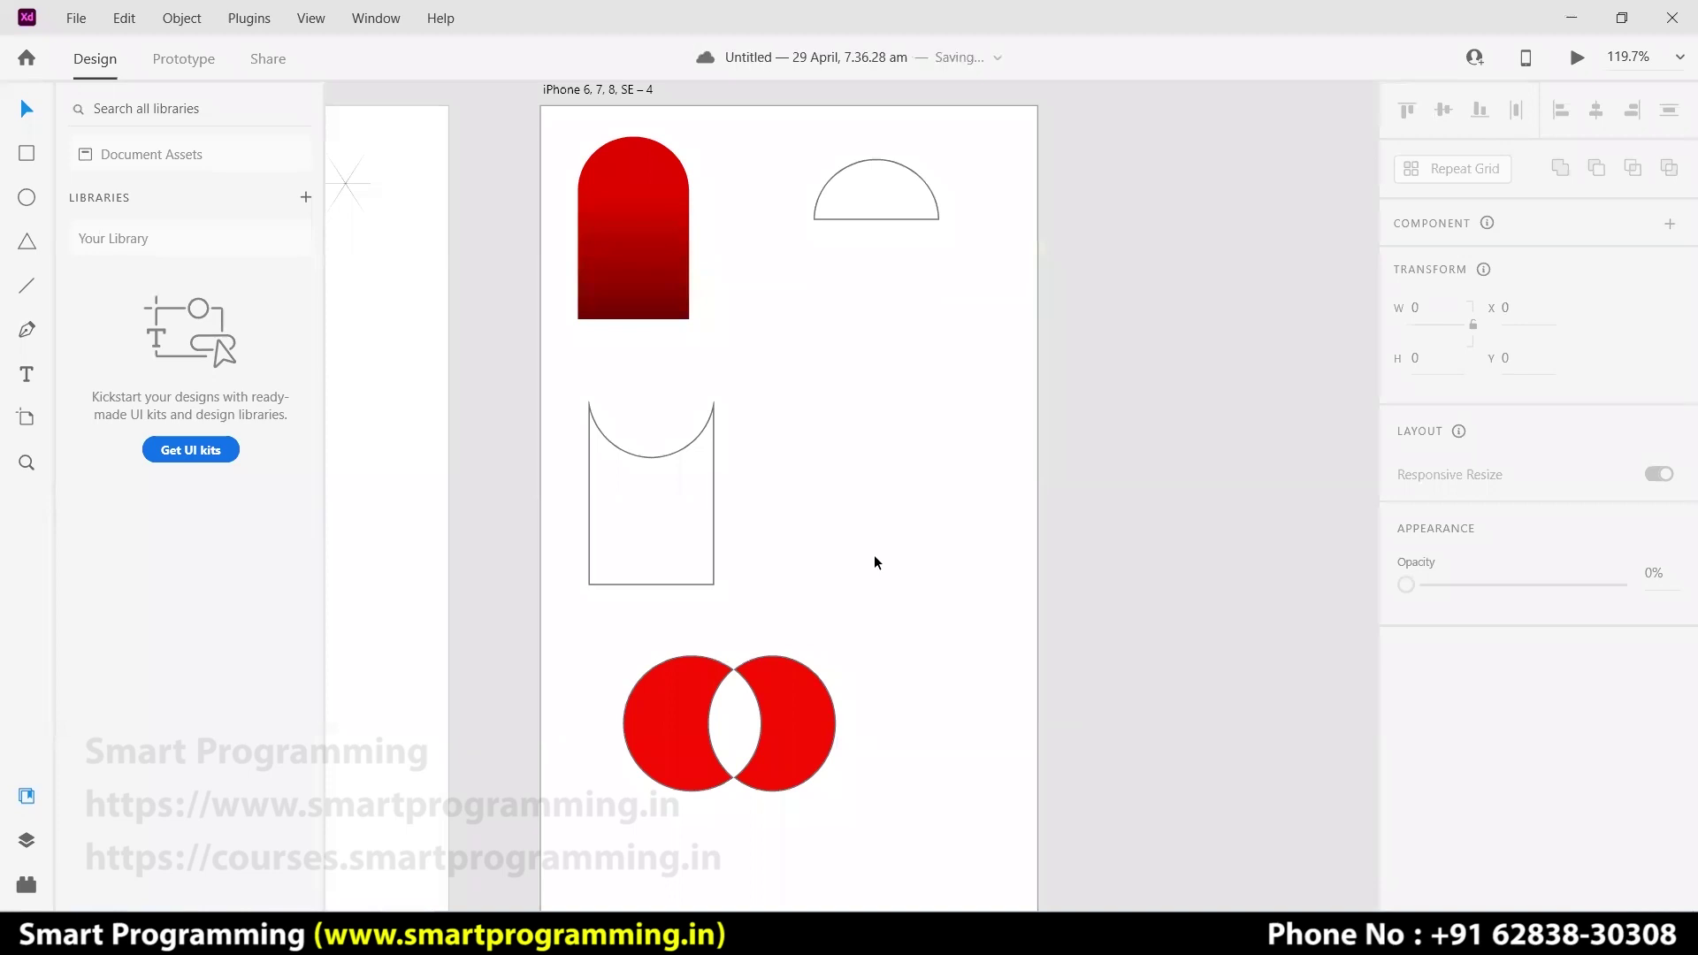
- Draw a triangle about 117 by 100 below the half circle
{"action": "left_click", "coordinate": [27, 243]}
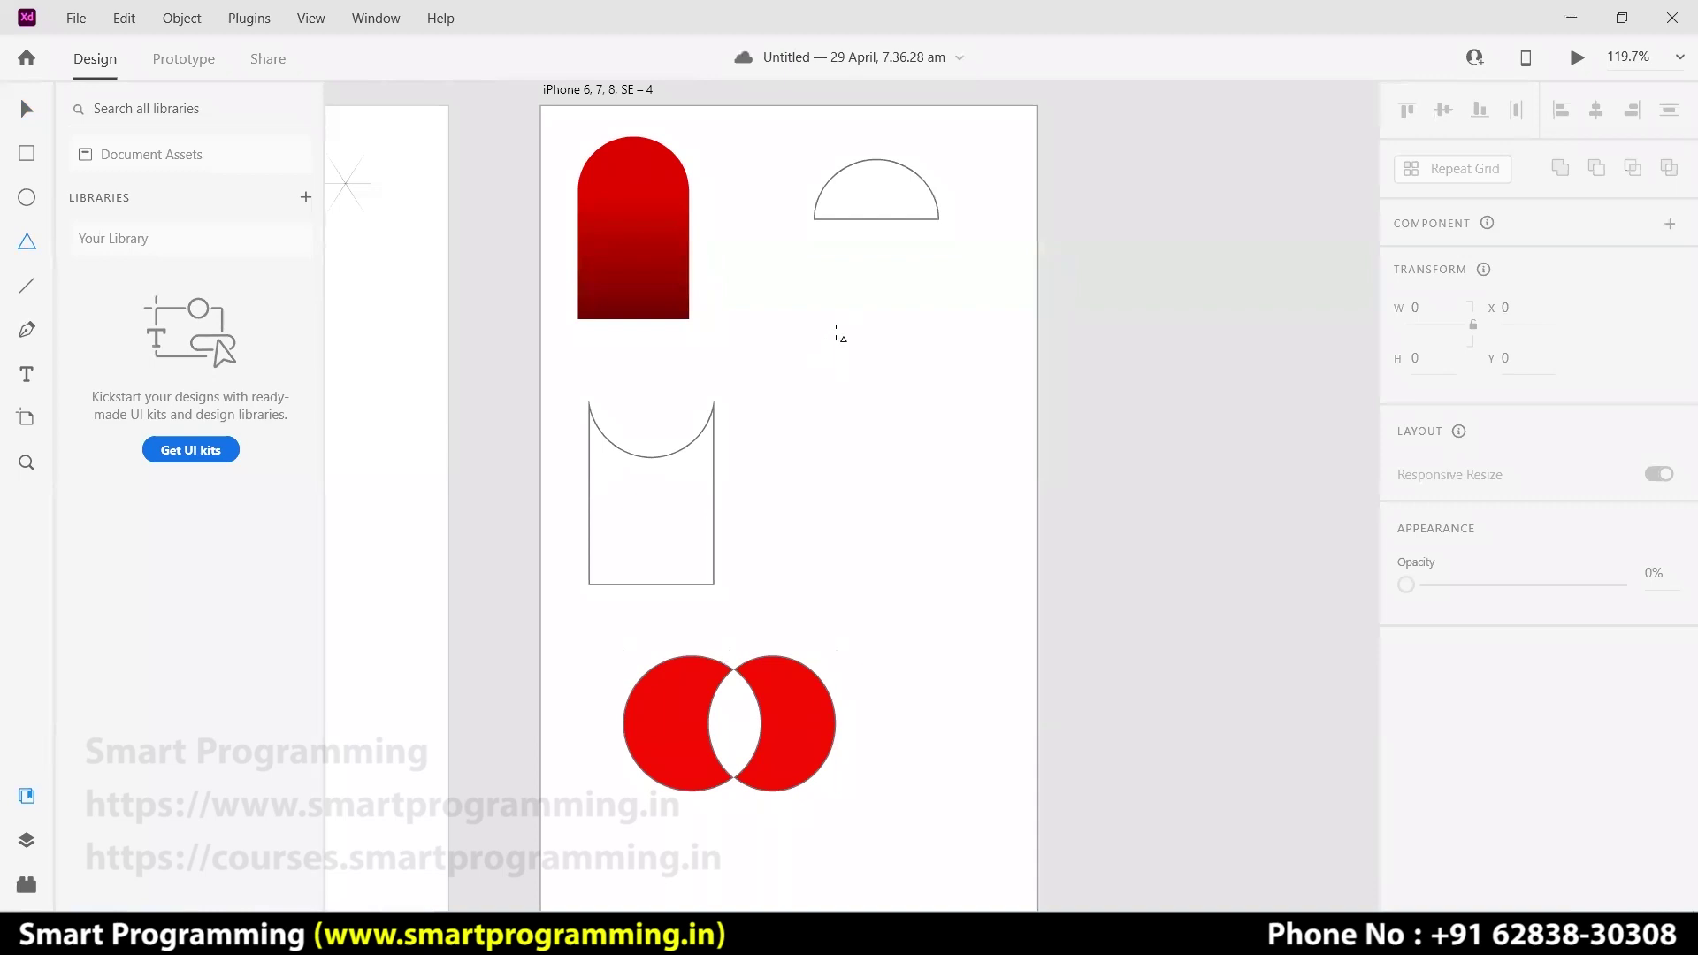
{"action": "mouse_move", "coordinate": [824, 315]}
{"action": "left_mouse_down"}
{"action": "mouse_move", "coordinate": [905, 420]}
{"action": "mouse_move", "coordinate": [978, 448]}
{"action": "left_mouse_up"}
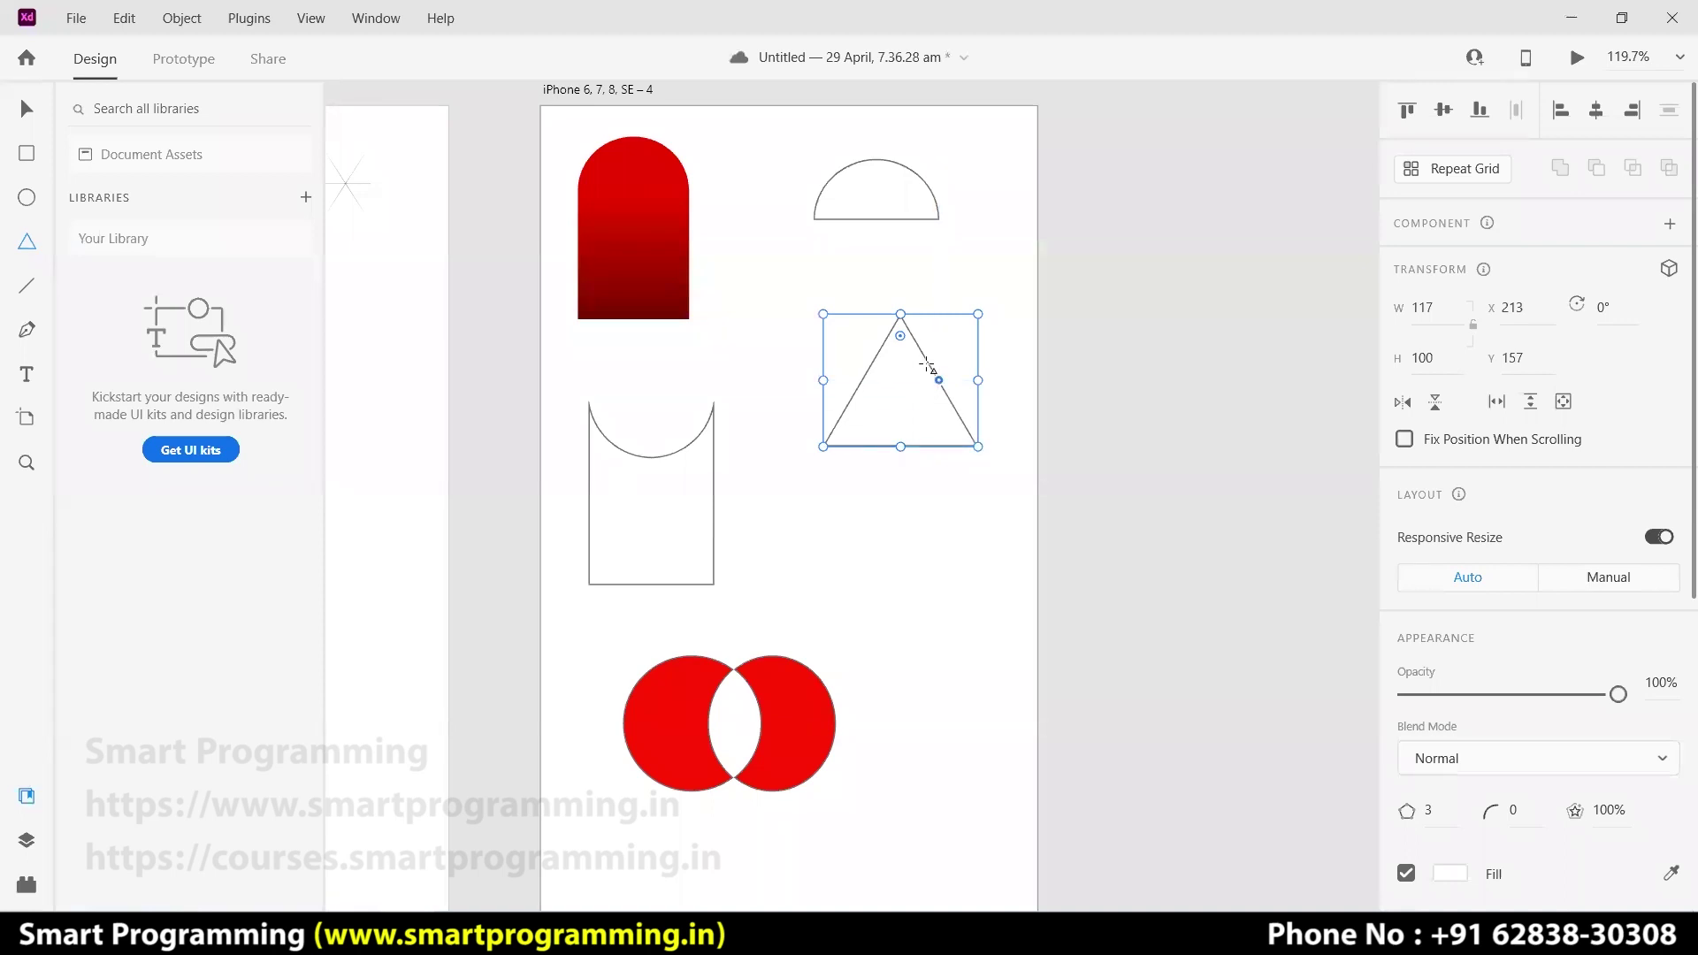
- Turn the triangle into a star with a 39% star ratio and draw another triangle about 103 by 87 below it
{"action": "mouse_move", "coordinate": [939, 380]}
{"action": "left_mouse_down"}
{"action": "mouse_move", "coordinate": [894, 406]}
{"action": "mouse_move", "coordinate": [972, 369]}
{"action": "mouse_move", "coordinate": [902, 420]}
{"action": "mouse_move", "coordinate": [917, 396]}
{"action": "left_mouse_up"}
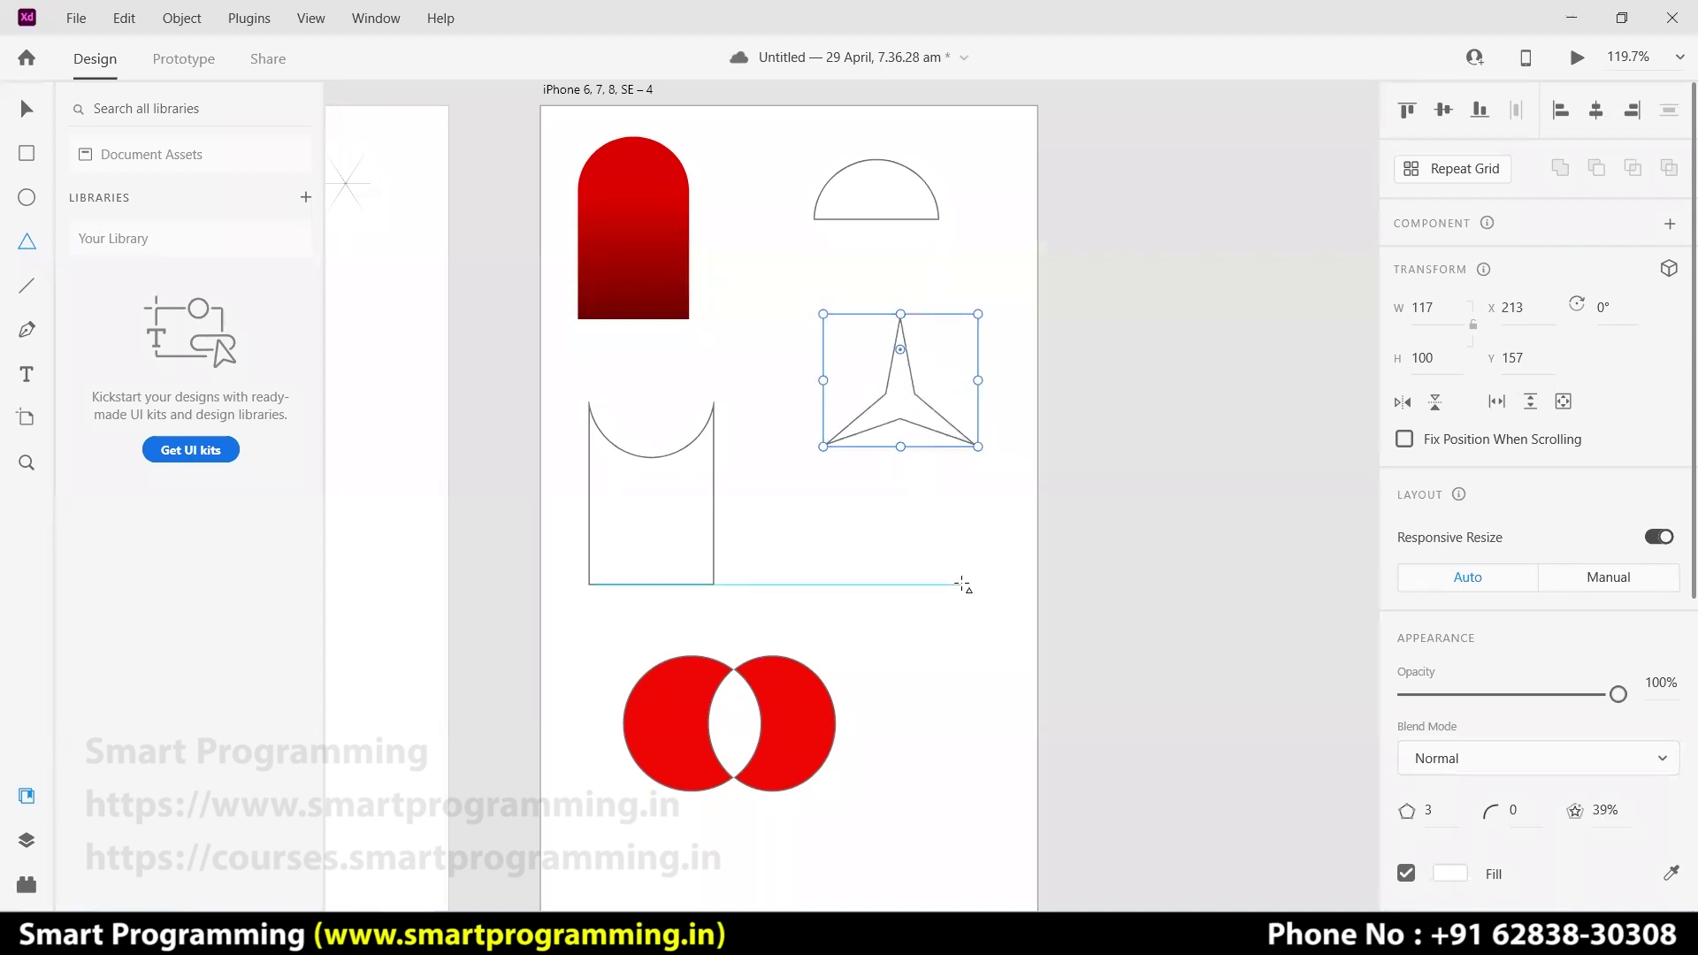
{"action": "left_click_drag", "start_coordinate": [858, 515], "coordinate": [924, 577]}
{"action": "left_click_drag", "start_coordinate": [996, 630], "coordinate": [995, 630]}
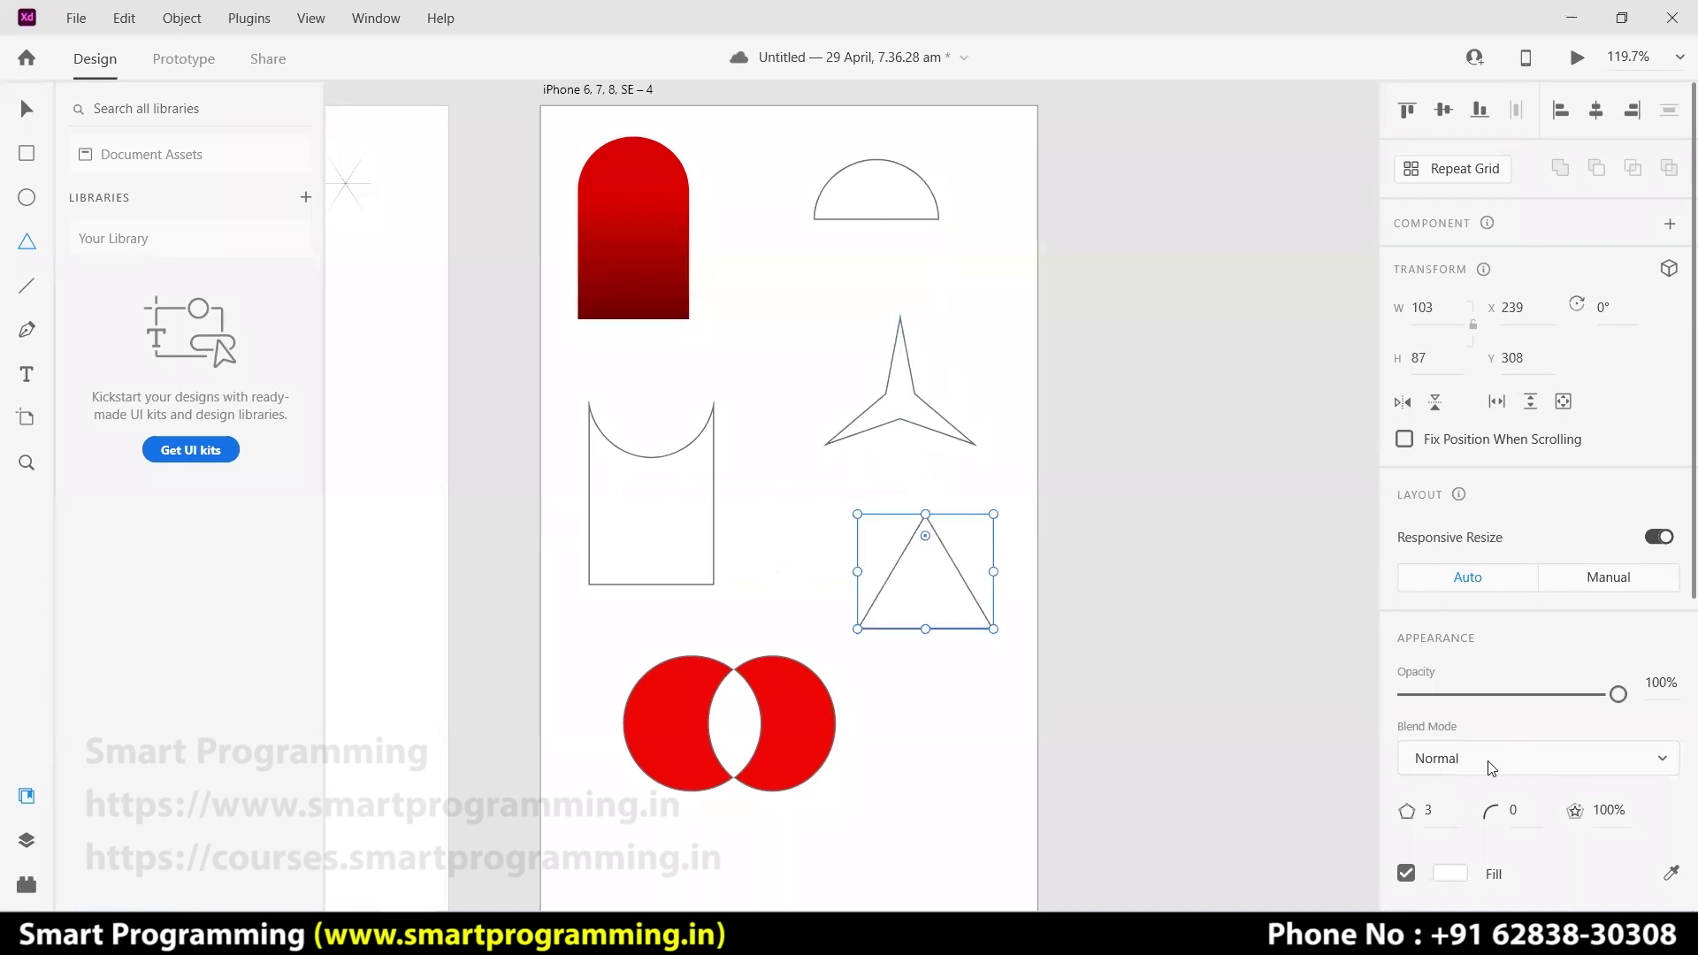
- Turn the lower triangle into a seven-pointed star with a 39% star ratio
{"action": "left_click", "coordinate": [1468, 810]}
{"action": "type", "text": "7"}
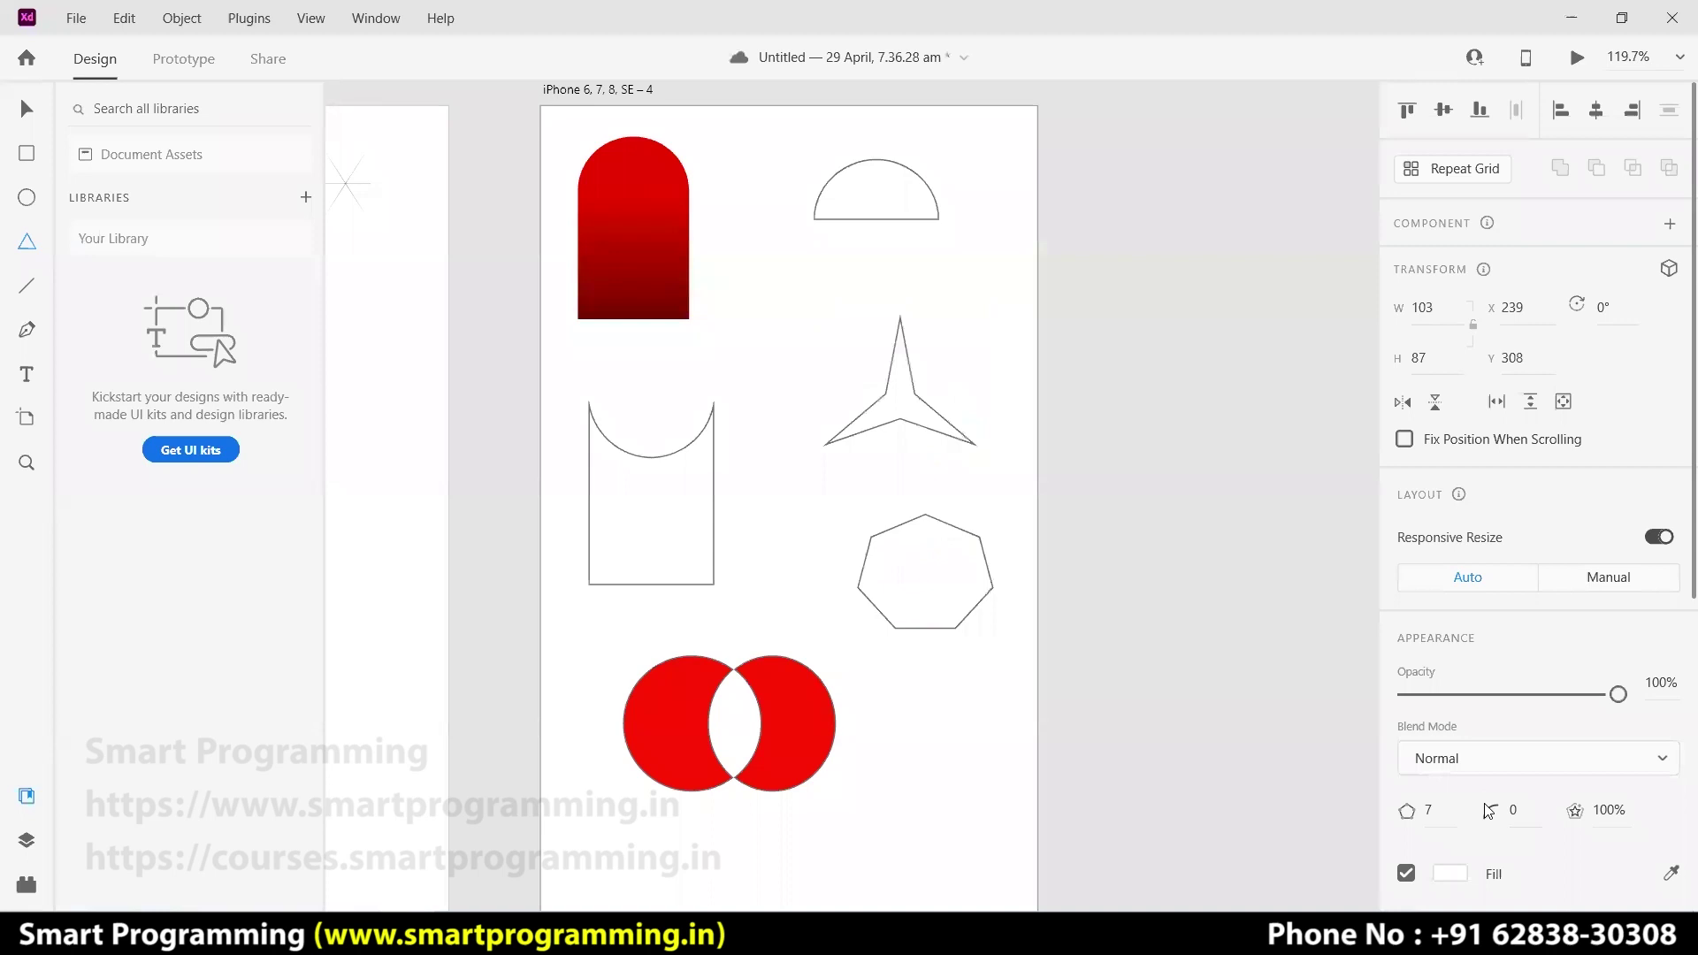
{"action": "mouse_move", "coordinate": [952, 531]}
{"action": "left_mouse_down"}
{"action": "mouse_move", "coordinate": [917, 599]}
{"action": "mouse_move", "coordinate": [943, 557]}
{"action": "left_mouse_up"}
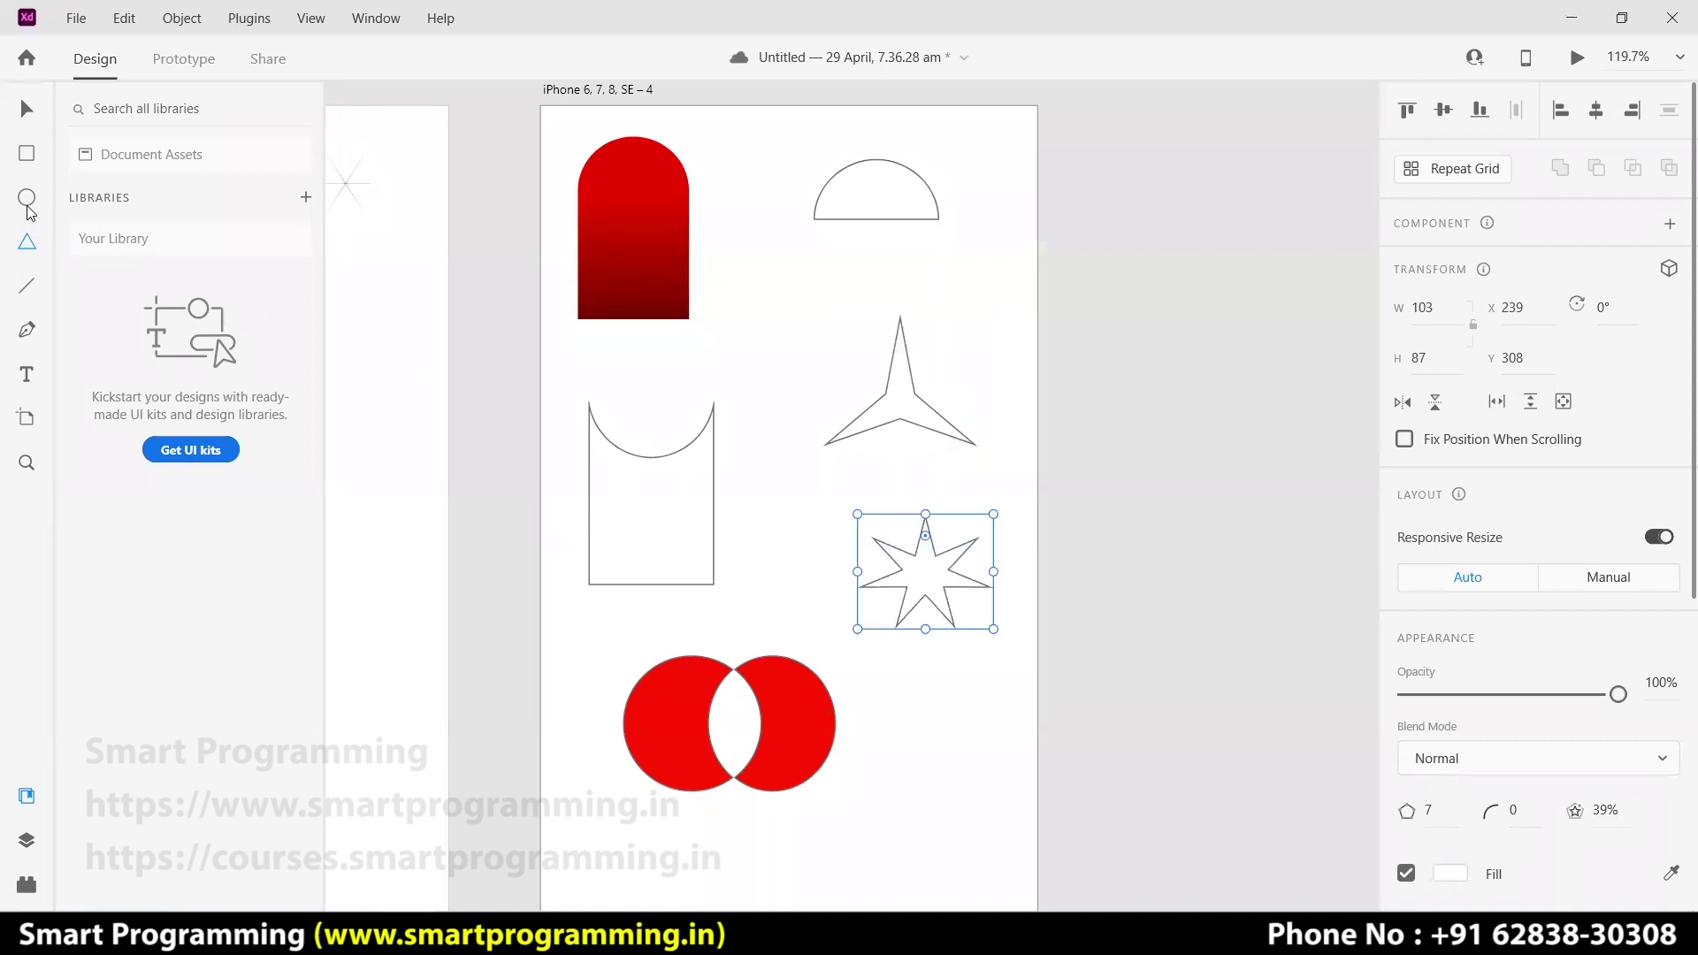
- Draw an ellipse about 80 by 60 over the seven-pointed star's lower part and merge both shapes with Add
{"action": "left_click_drag", "start_coordinate": [871, 655], "coordinate": [978, 579]}
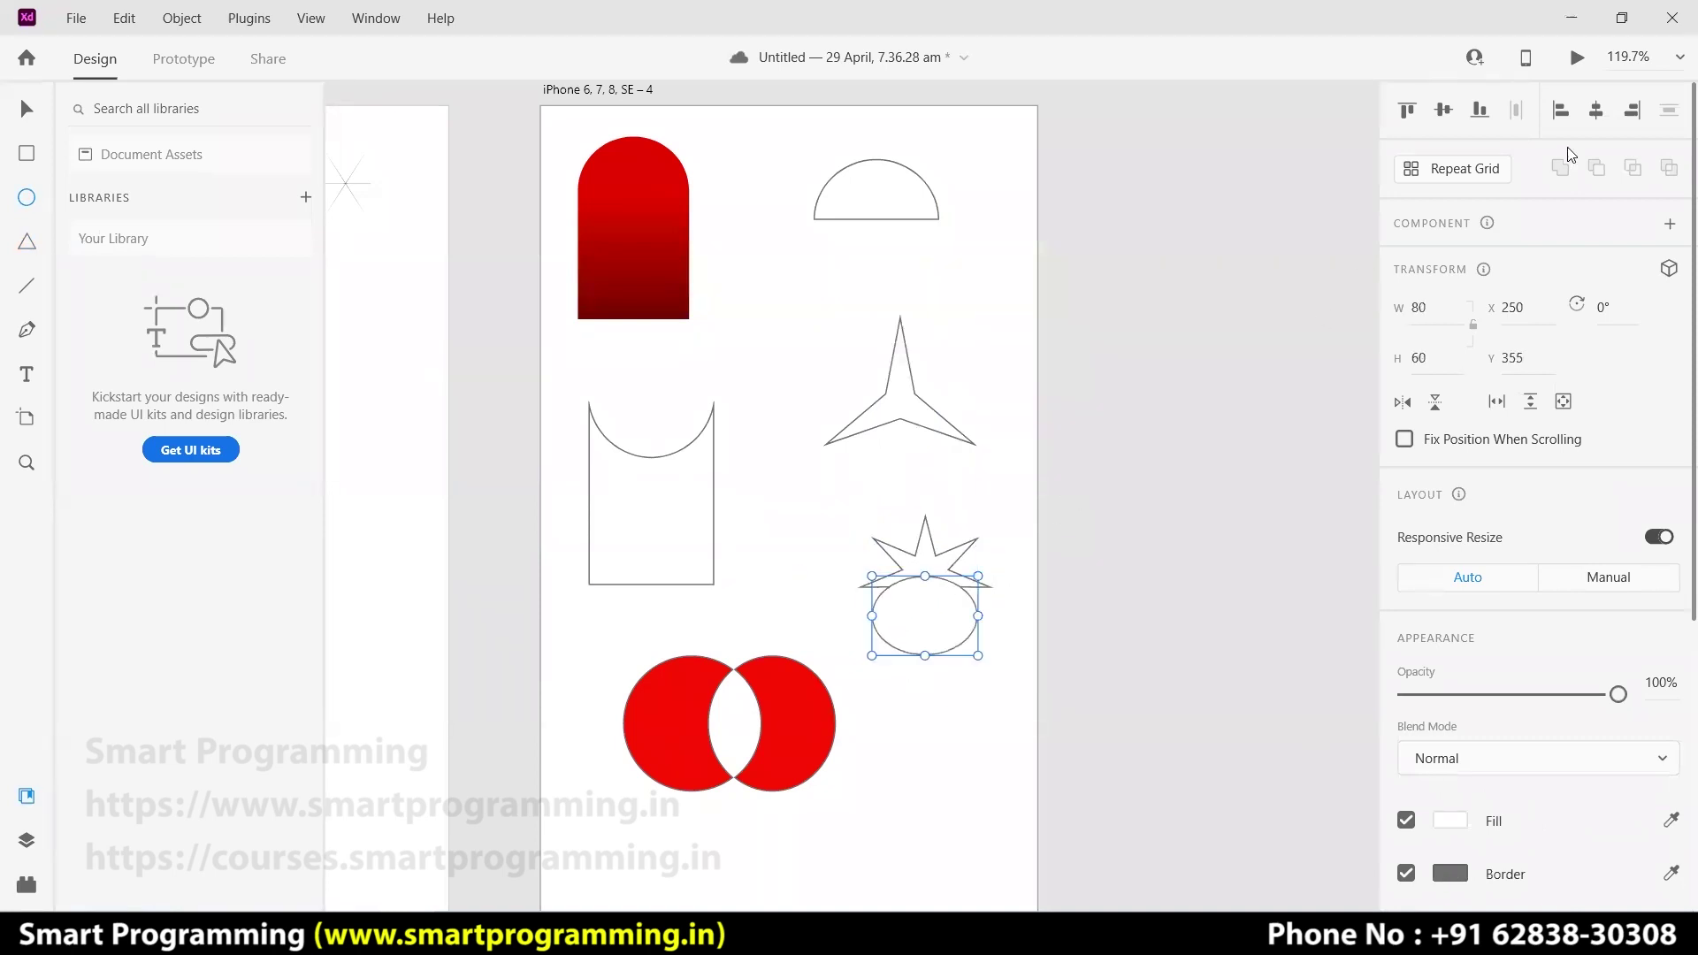
{"action": "left_click", "coordinate": [26, 109]}
{"action": "left_click_drag", "start_coordinate": [925, 681], "coordinate": [976, 517]}
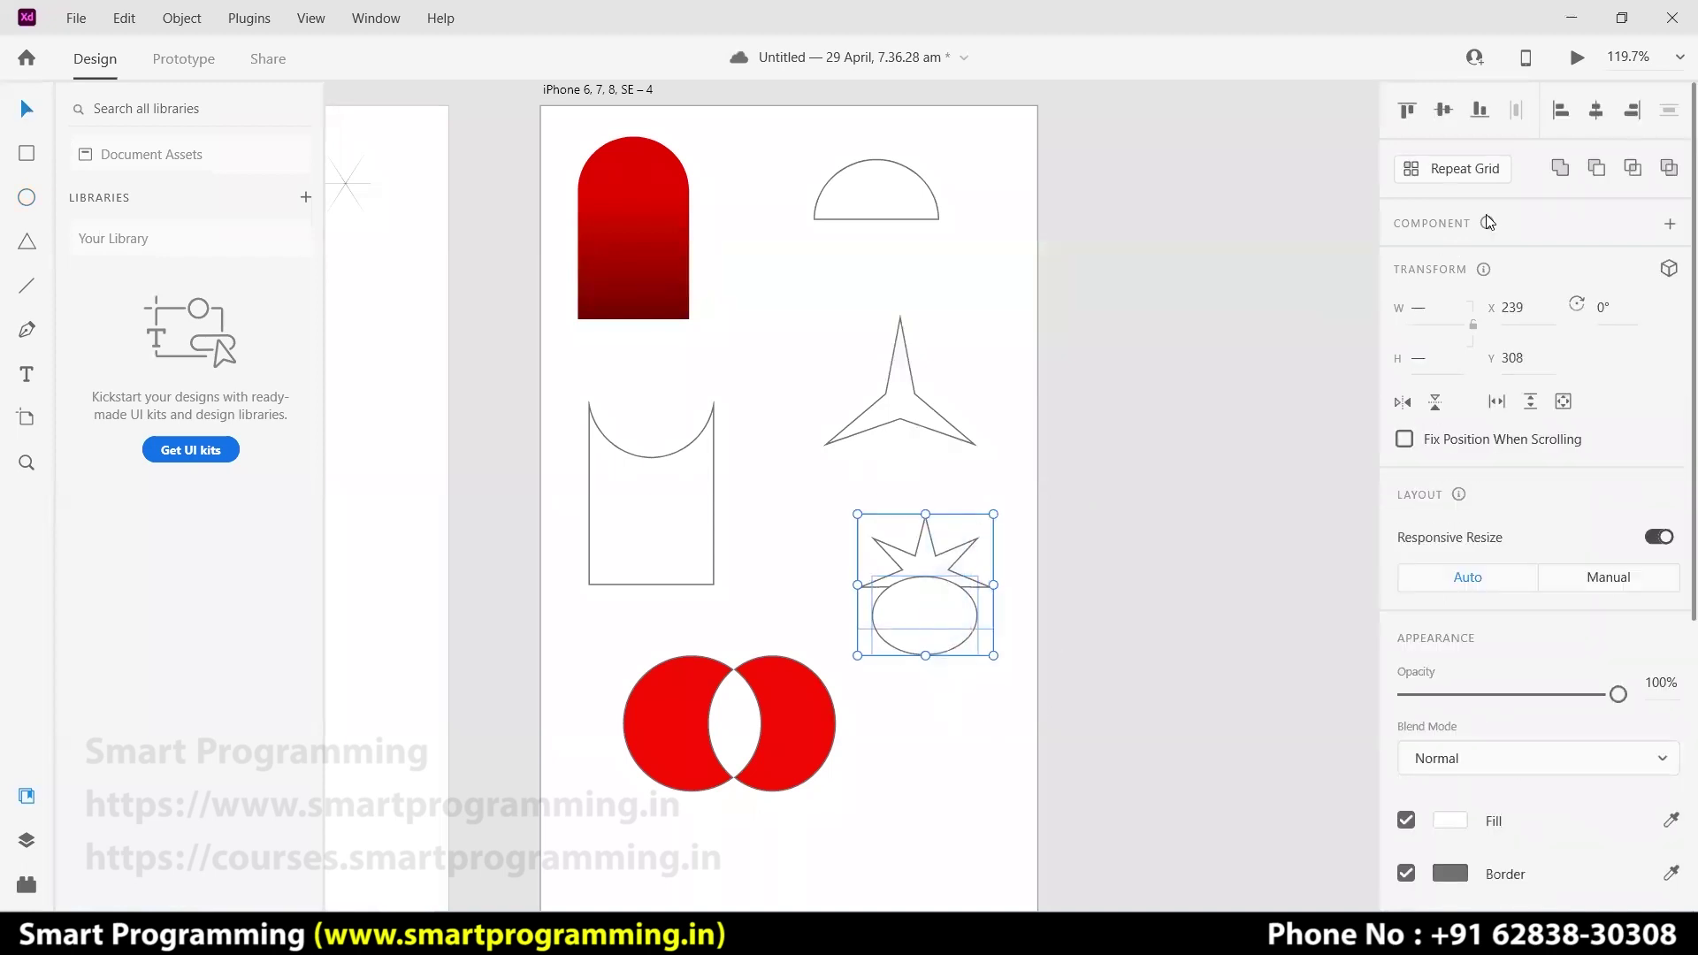
{"action": "left_click", "coordinate": [1558, 168]}
{"action": "left_click", "coordinate": [1185, 598]}
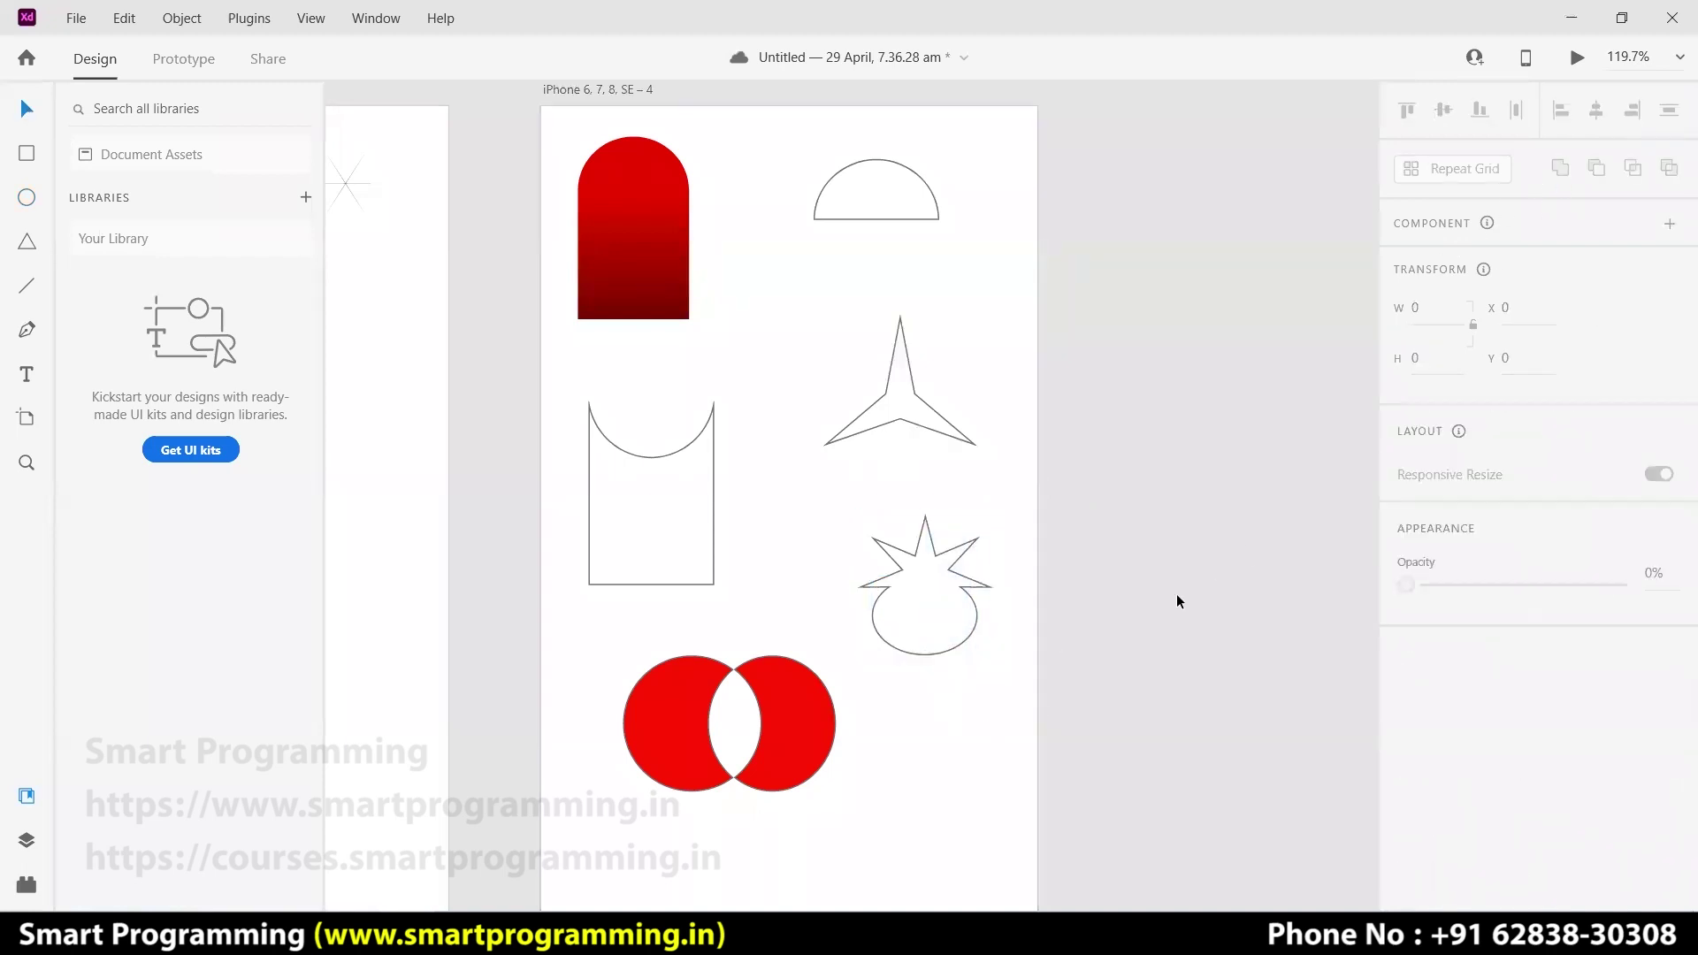
- Move the merged star and ellipse shape slightly up to about X 234, Y 293 and stretch it slightly downward
{"action": "left_click_drag", "start_coordinate": [927, 623], "coordinate": [920, 602]}
{"action": "left_click", "coordinate": [980, 609]}
{"action": "left_click", "coordinate": [935, 589]}
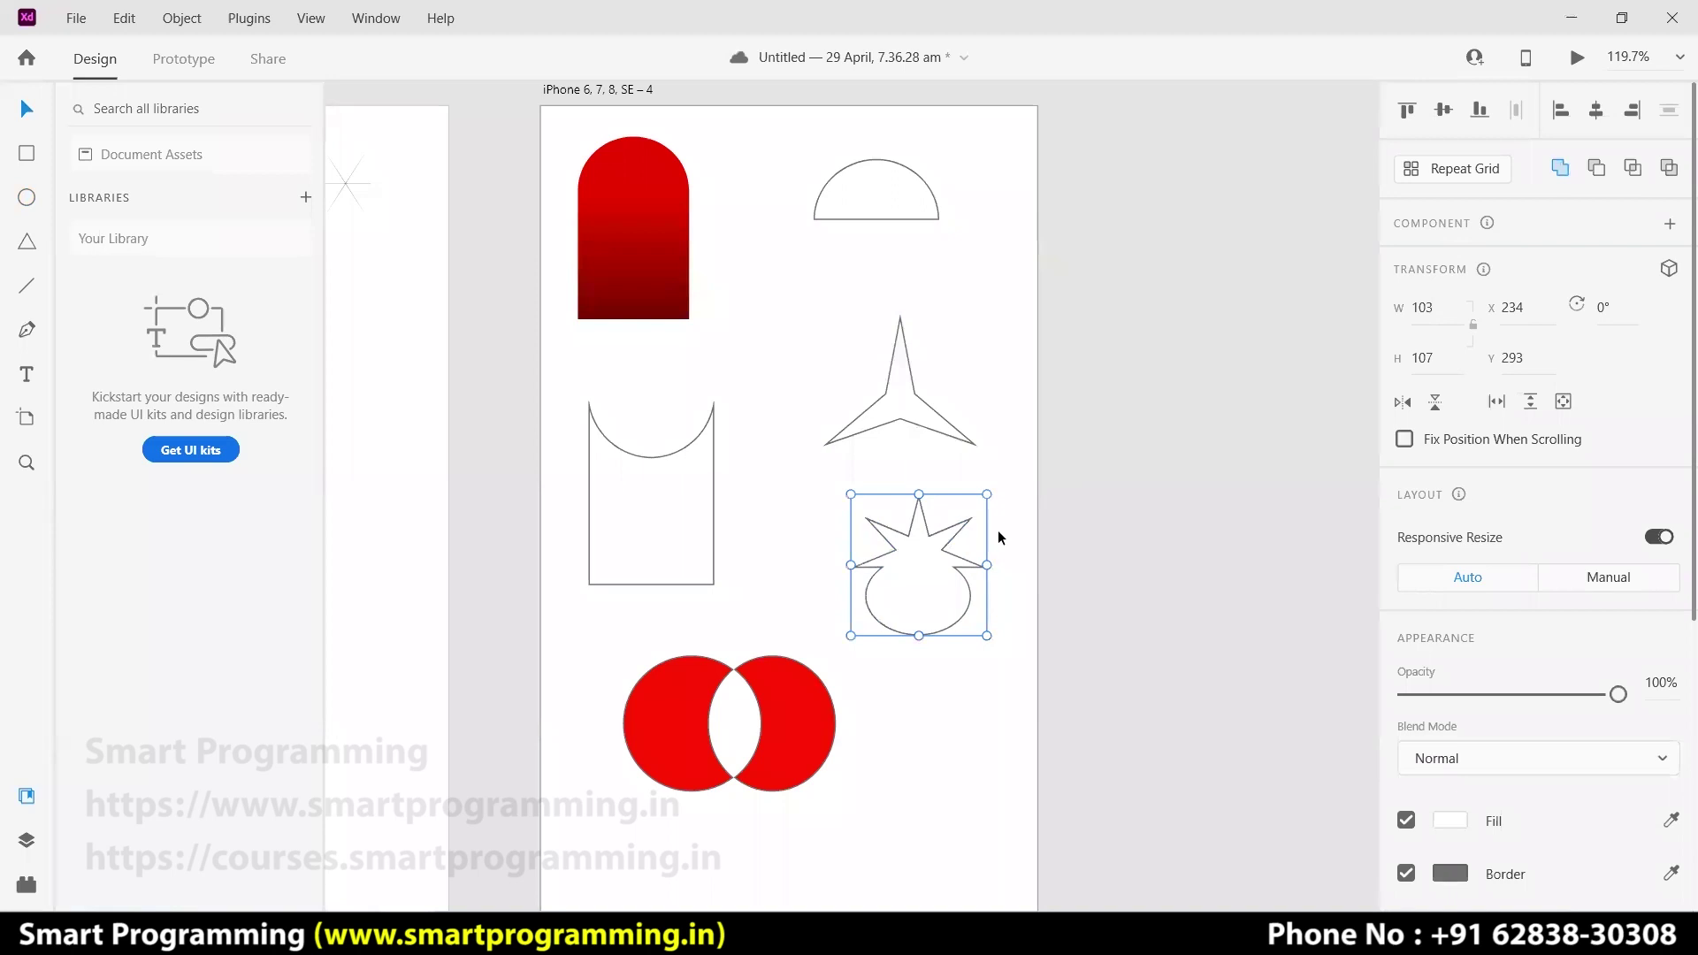
{"action": "left_click", "coordinate": [1079, 588]}
{"action": "left_click", "coordinate": [947, 610]}
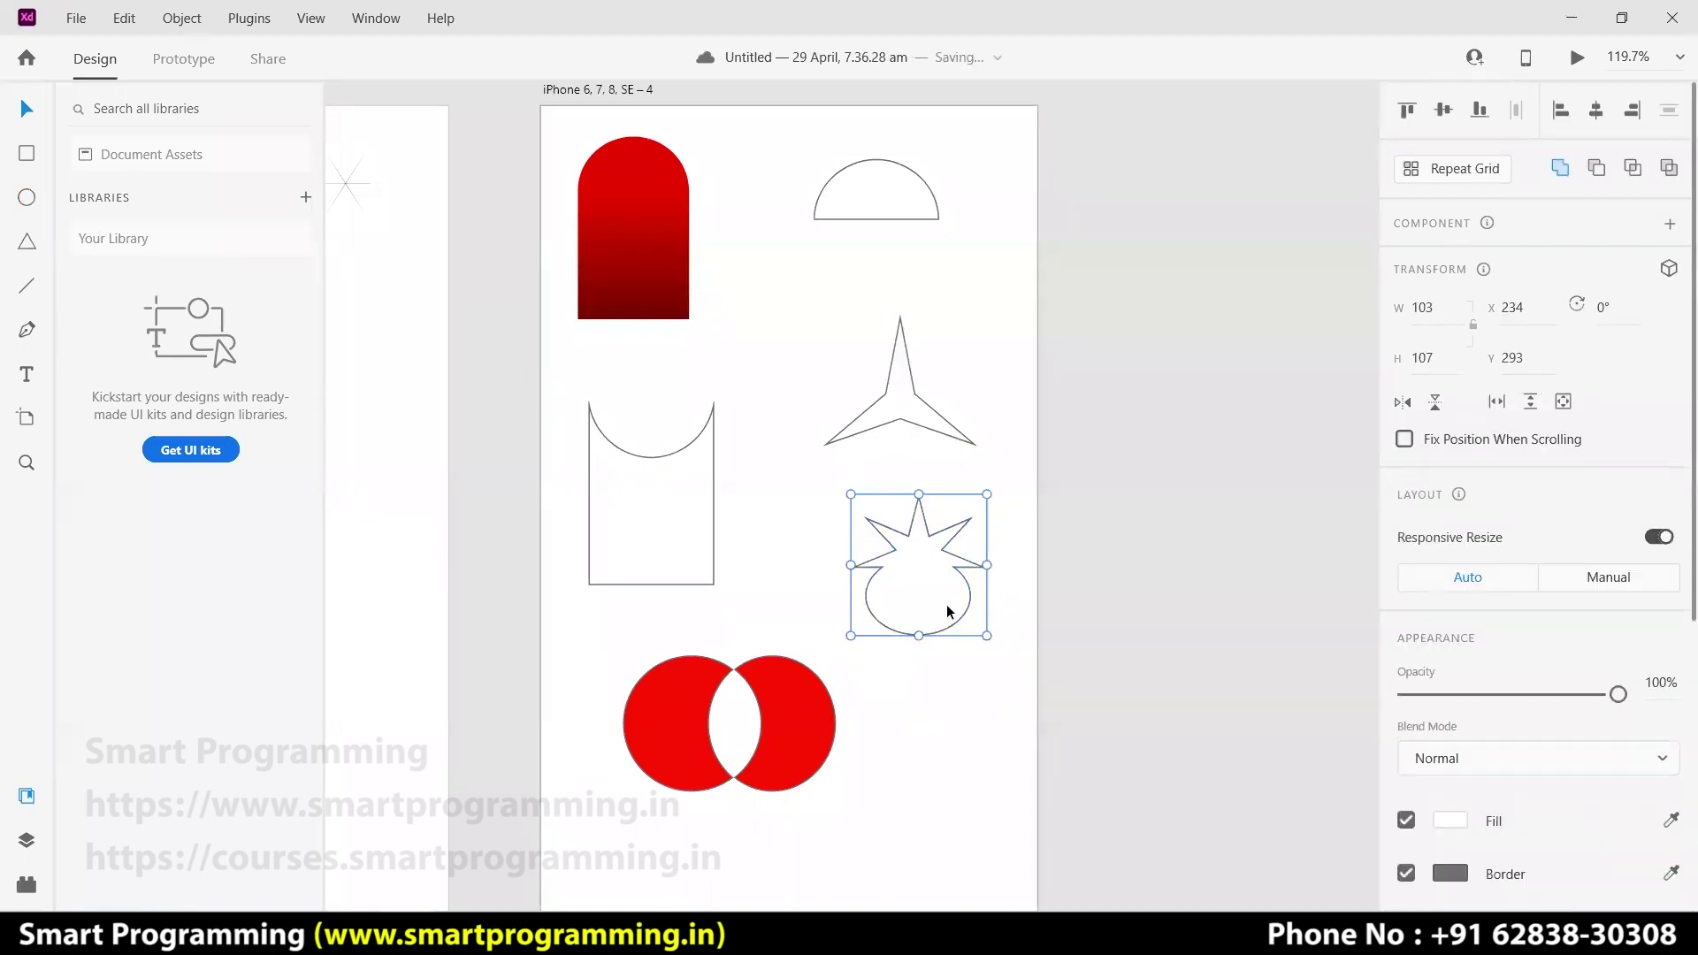
{"action": "mouse_move", "coordinate": [918, 636]}
{"action": "left_mouse_down"}
{"action": "mouse_move", "coordinate": [925, 743]}
{"action": "mouse_move", "coordinate": [921, 580]}
{"action": "mouse_move", "coordinate": [917, 702]}
{"action": "mouse_move", "coordinate": [921, 599]}
{"action": "mouse_move", "coordinate": [925, 643]}
{"action": "left_mouse_up"}
{"action": "left_click", "coordinate": [1081, 588]}
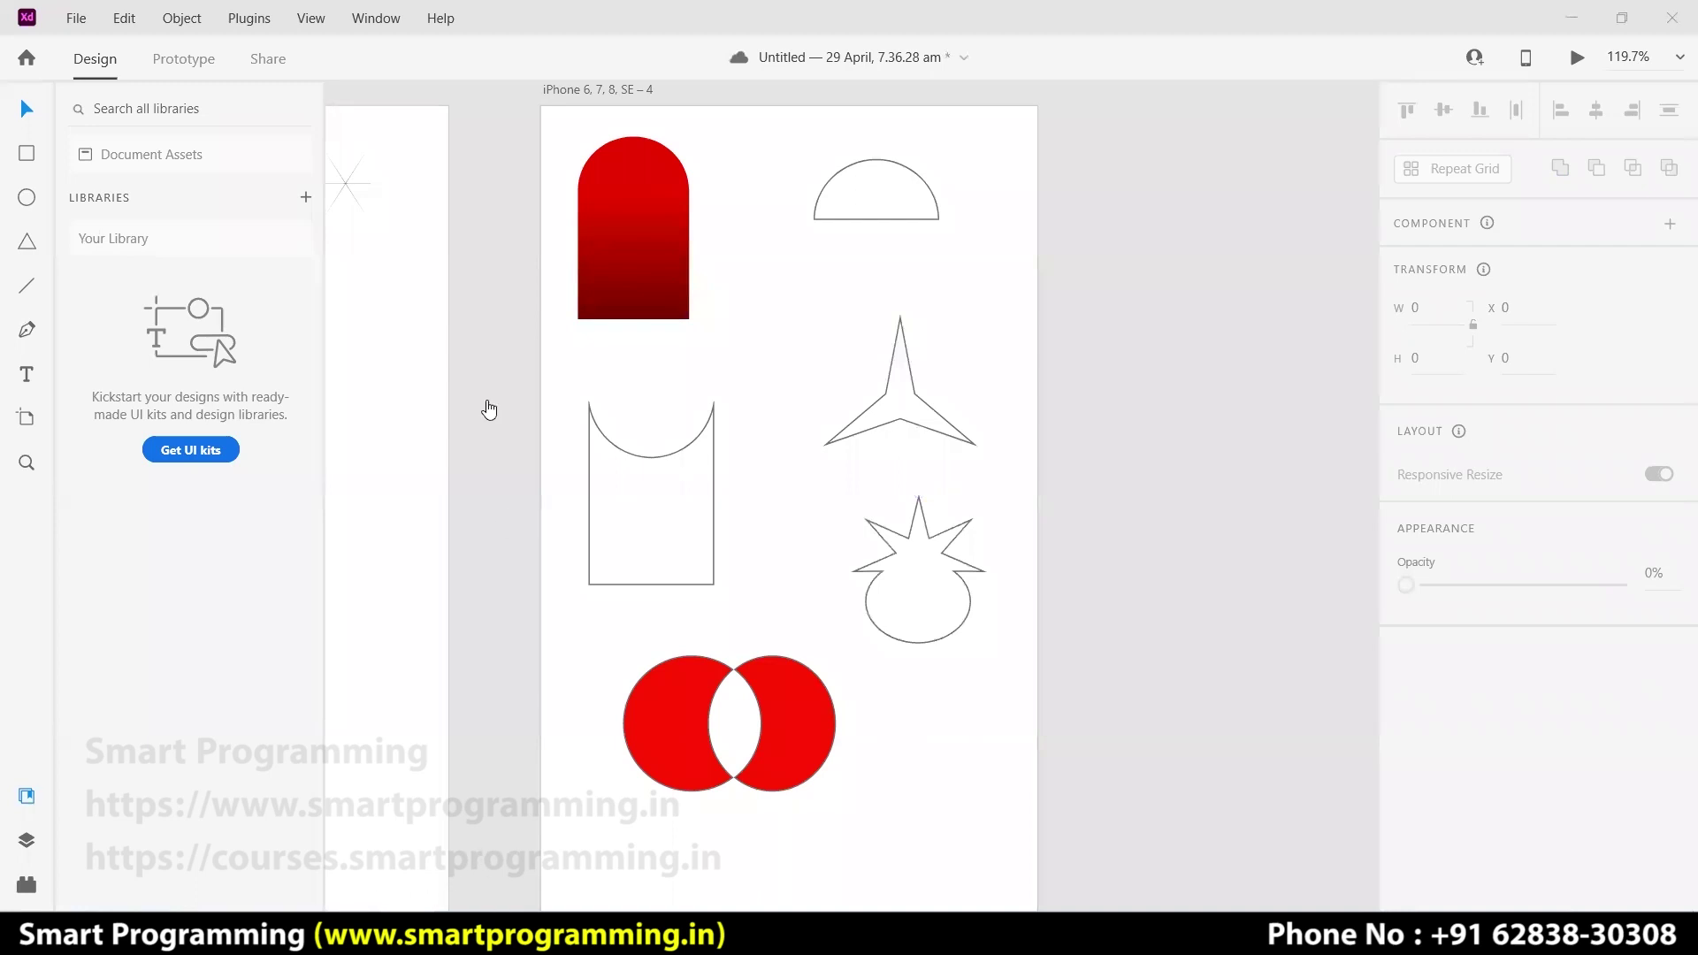
- Switch to the web browser and search Google Images for "android icons"
{"action": "key", "text": "alt+Tab"}
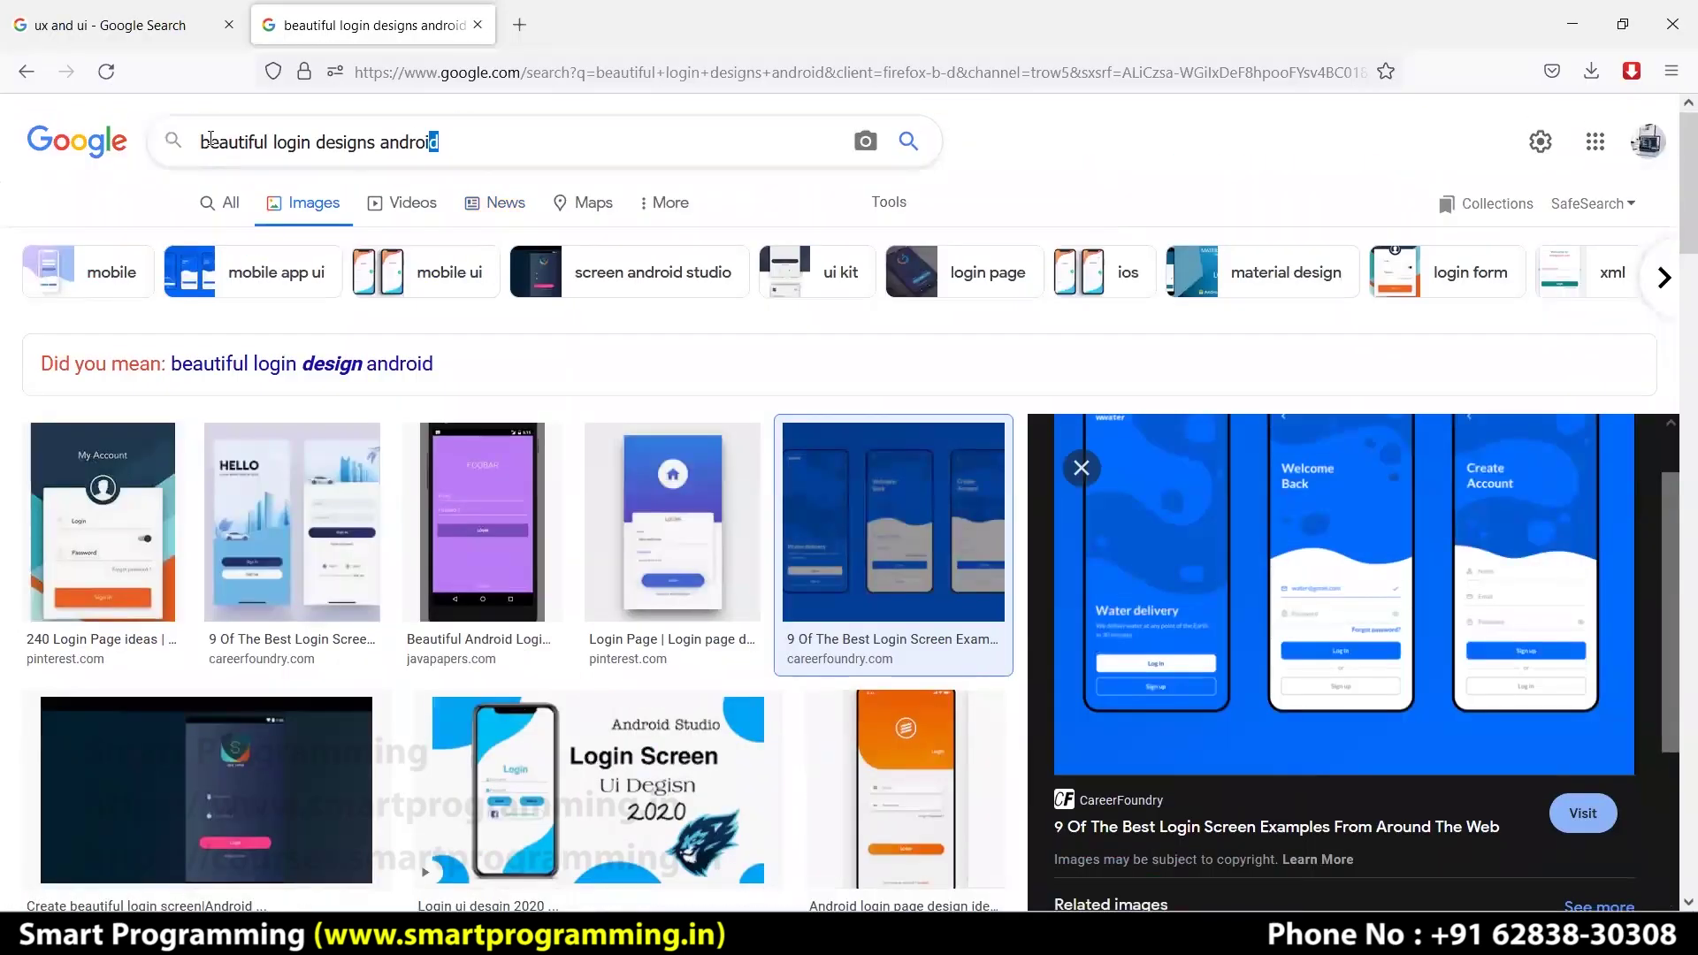
{"action": "left_click_drag", "start_coordinate": [429, 139], "coordinate": [133, 142]}
{"action": "type", "text": "android icons"}
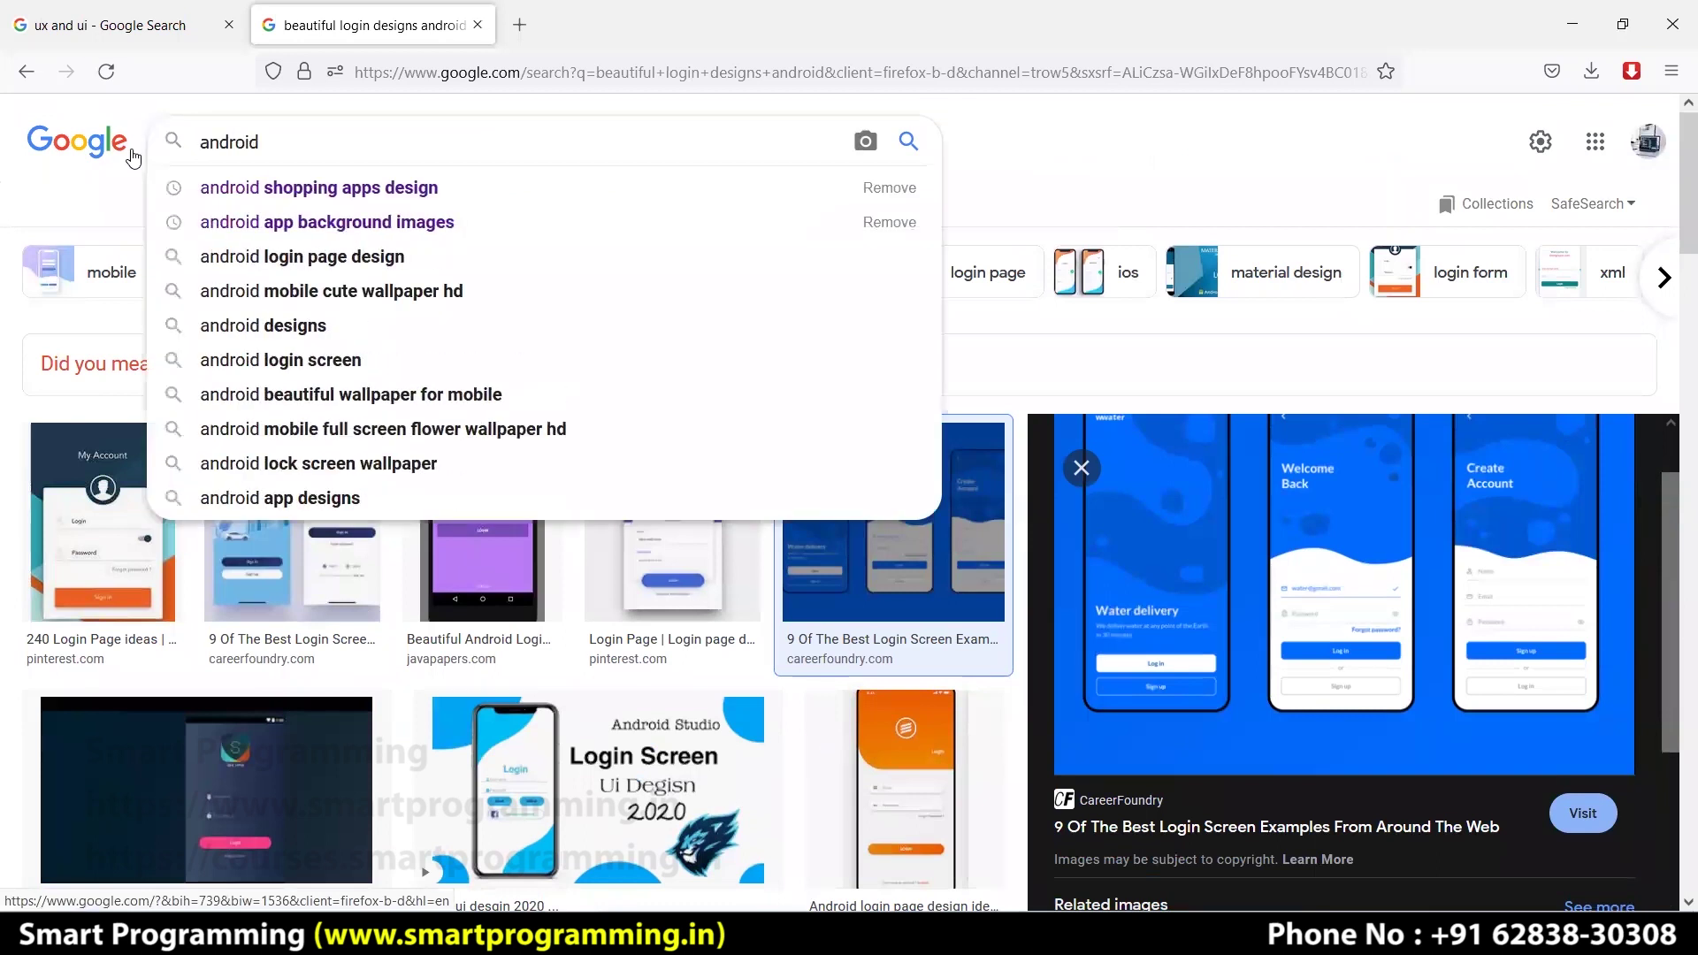
{"action": "key", "text": "Return"}
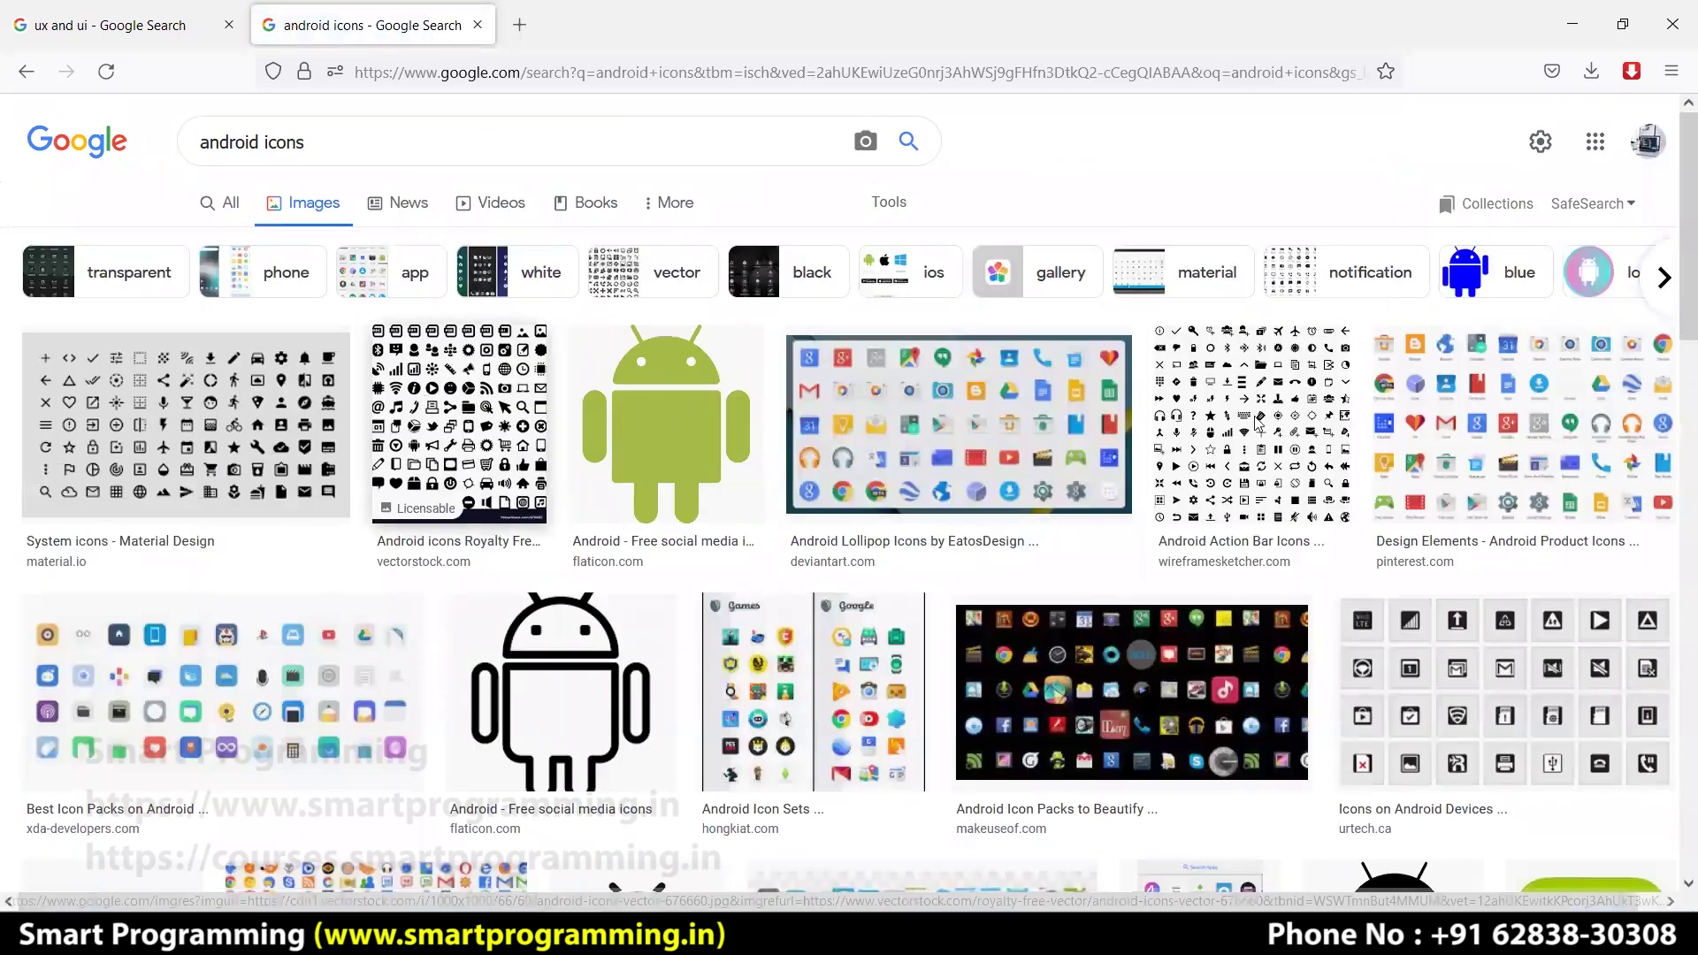
- Preview the VectorStock android icon set and examine the related images and other icon results for simple shape examples
{"action": "left_click", "coordinate": [460, 421]}
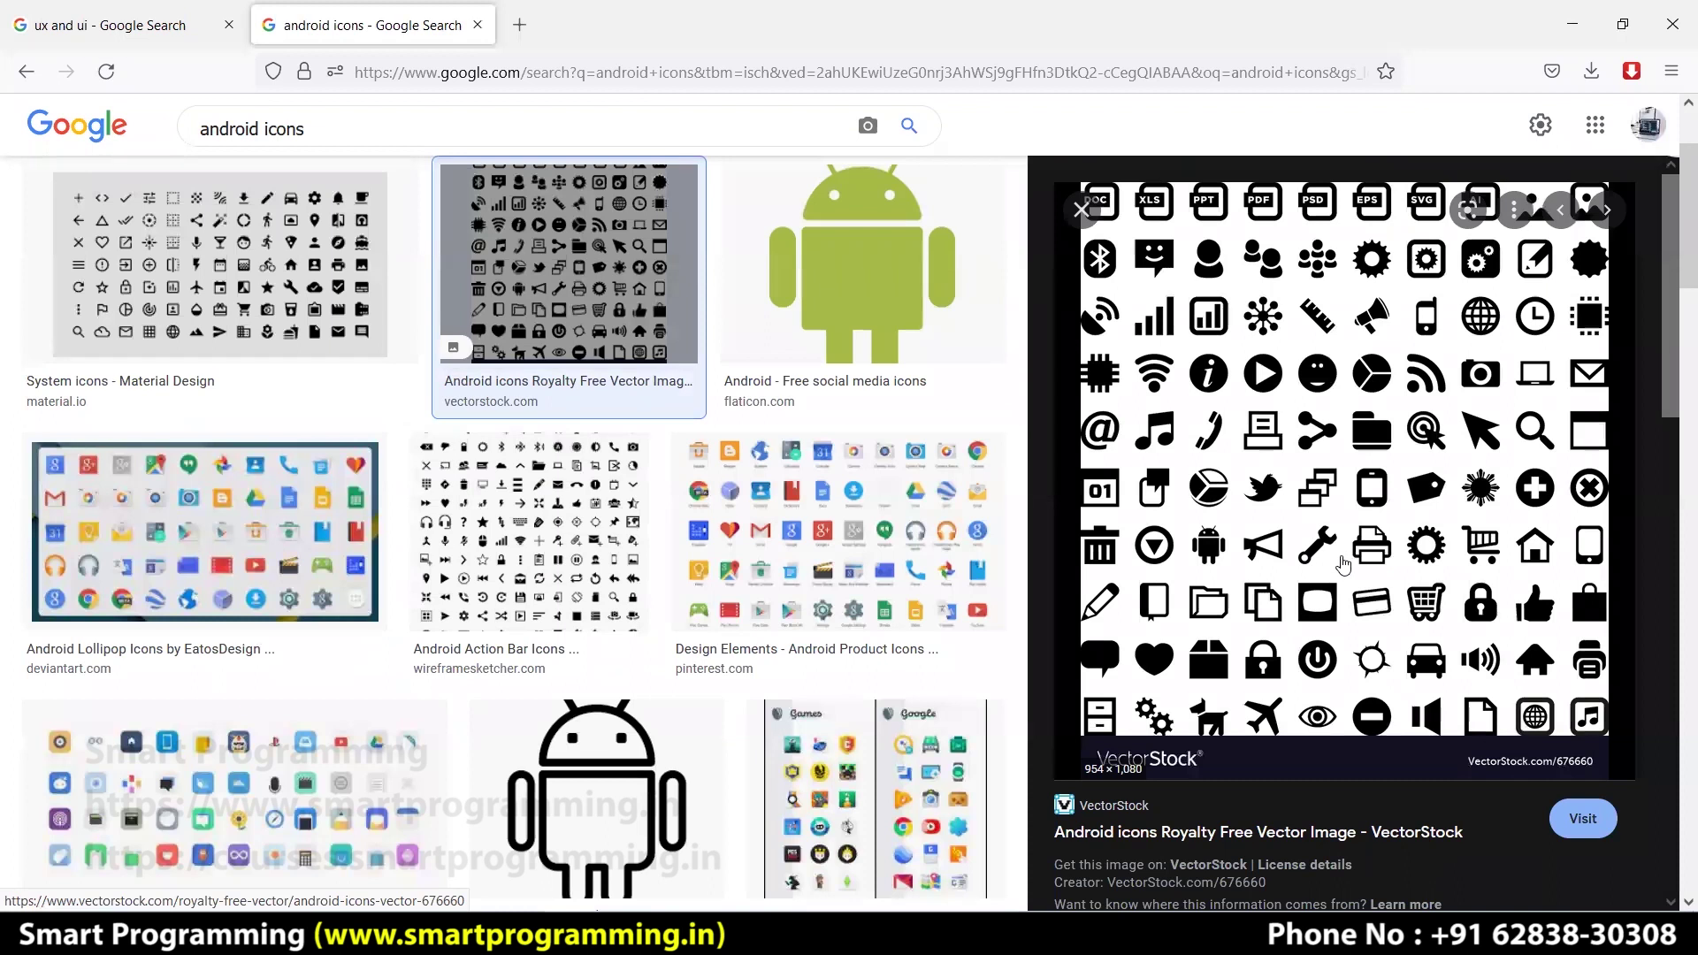
{"action": "scroll", "coordinate": [1342, 562], "scroll_direction": "down", "scroll_amount": 5}
{"action": "scroll", "coordinate": [1341, 564], "scroll_direction": "down", "scroll_amount": 3}
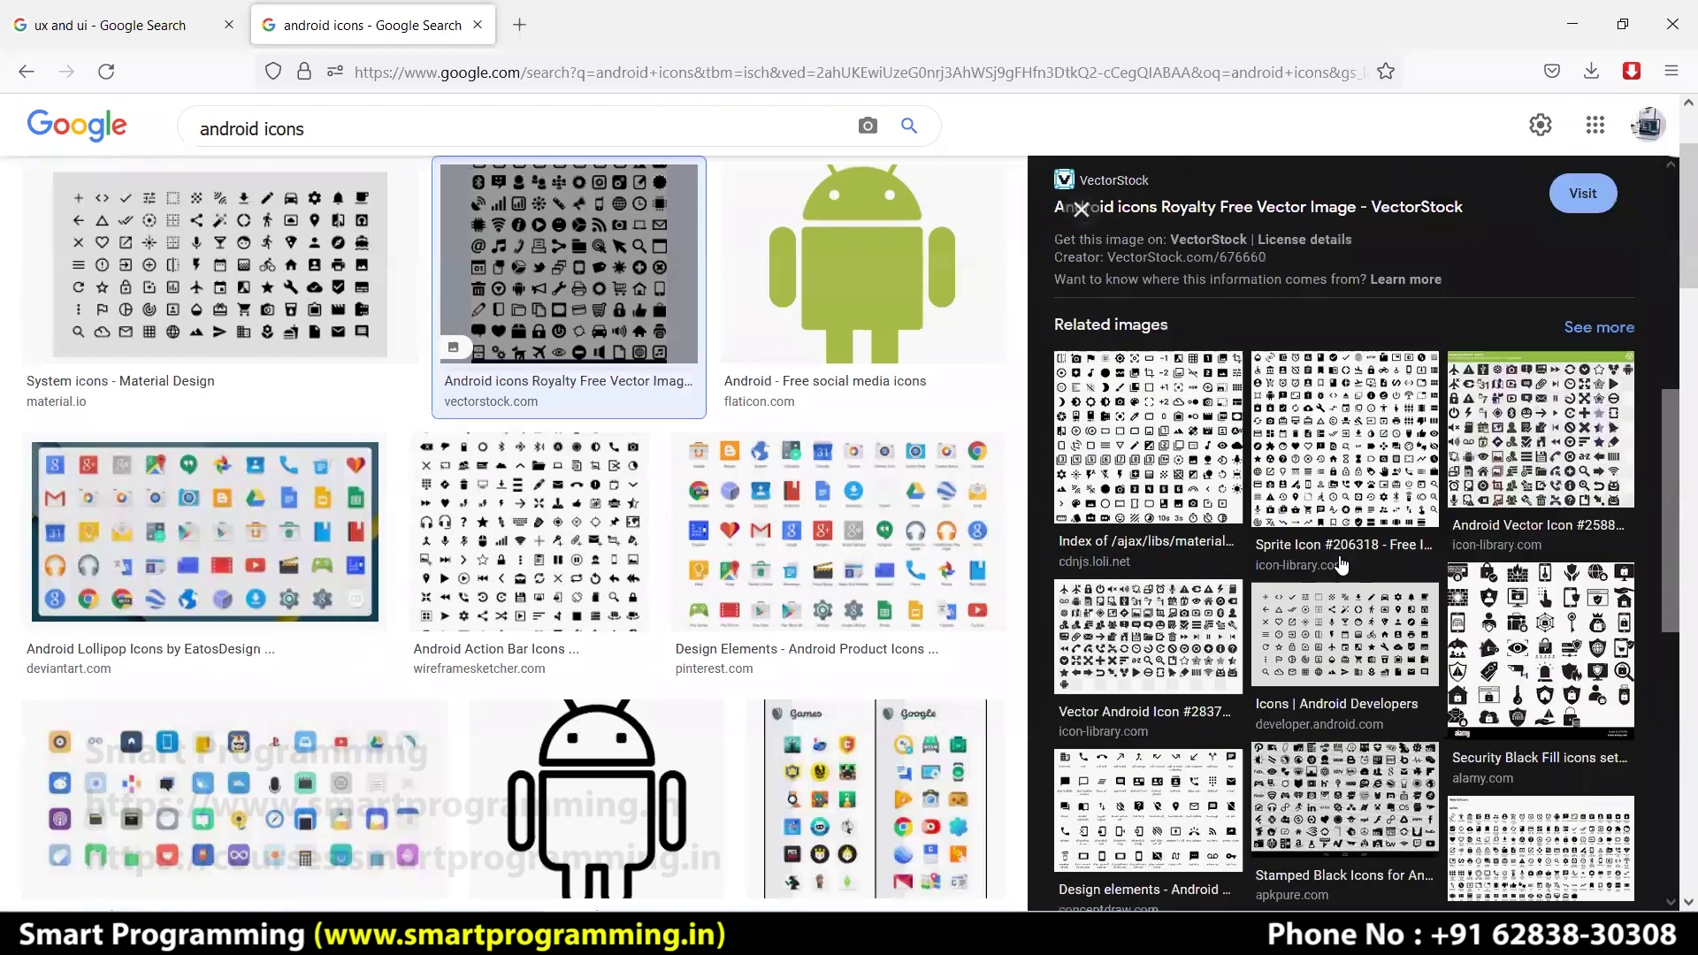
{"action": "scroll", "coordinate": [712, 561], "scroll_direction": "down", "scroll_amount": 5}
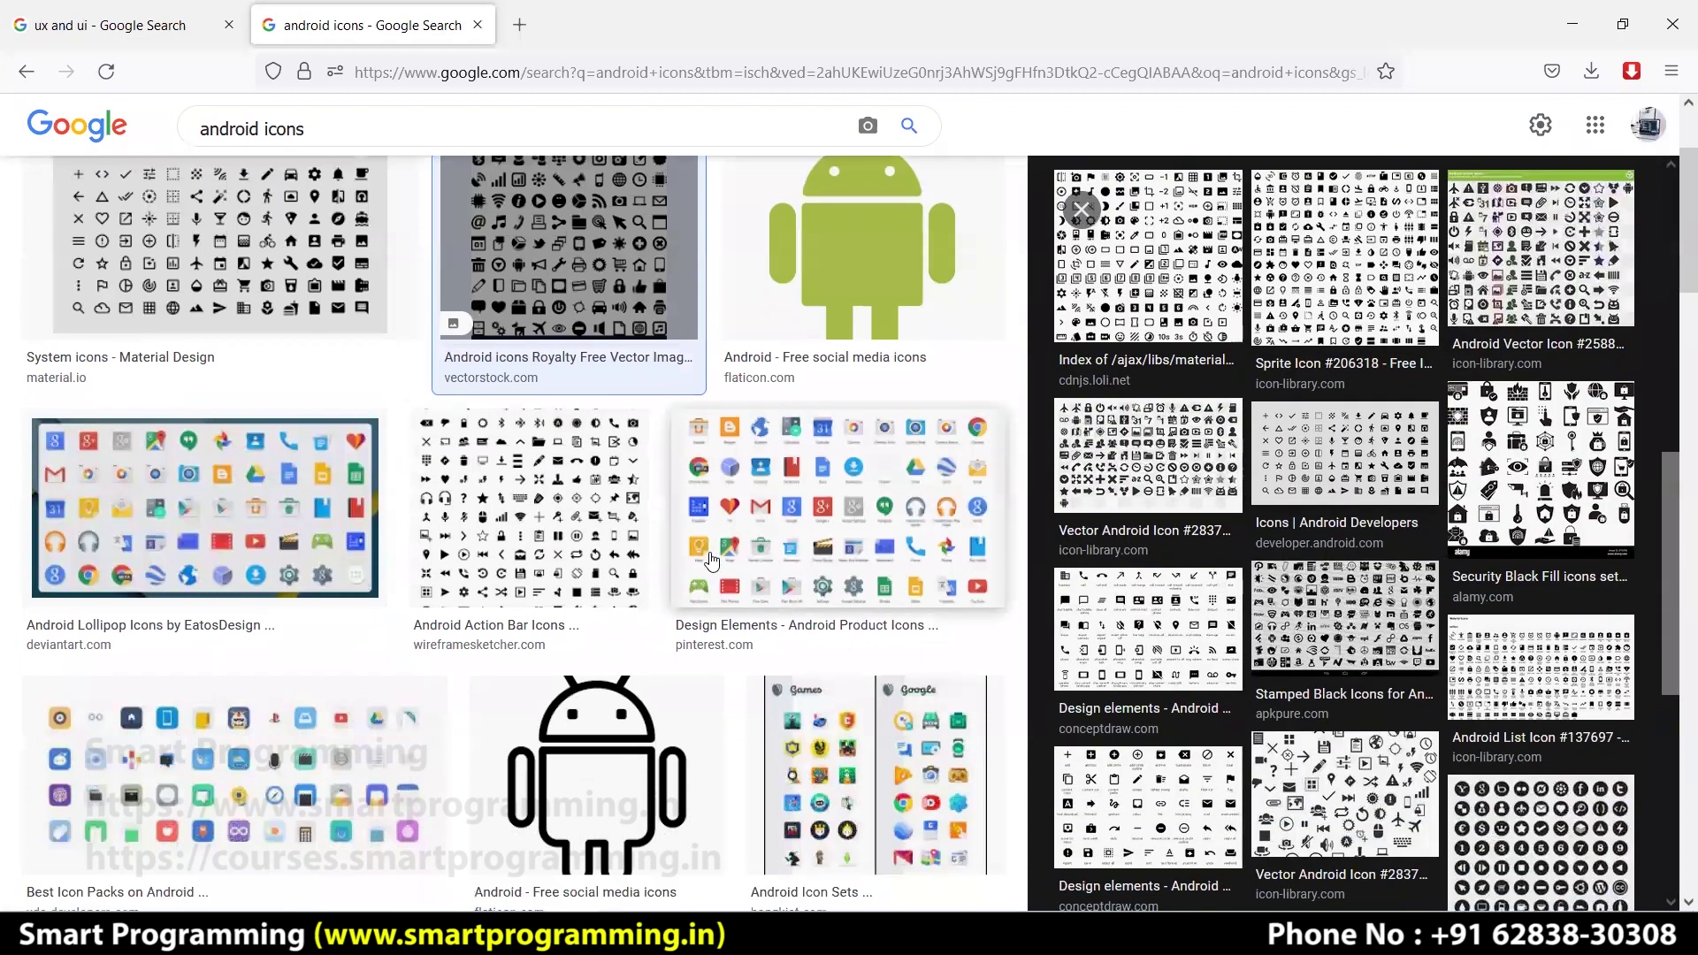
{"action": "scroll", "coordinate": [710, 561], "scroll_direction": "down", "scroll_amount": 4}
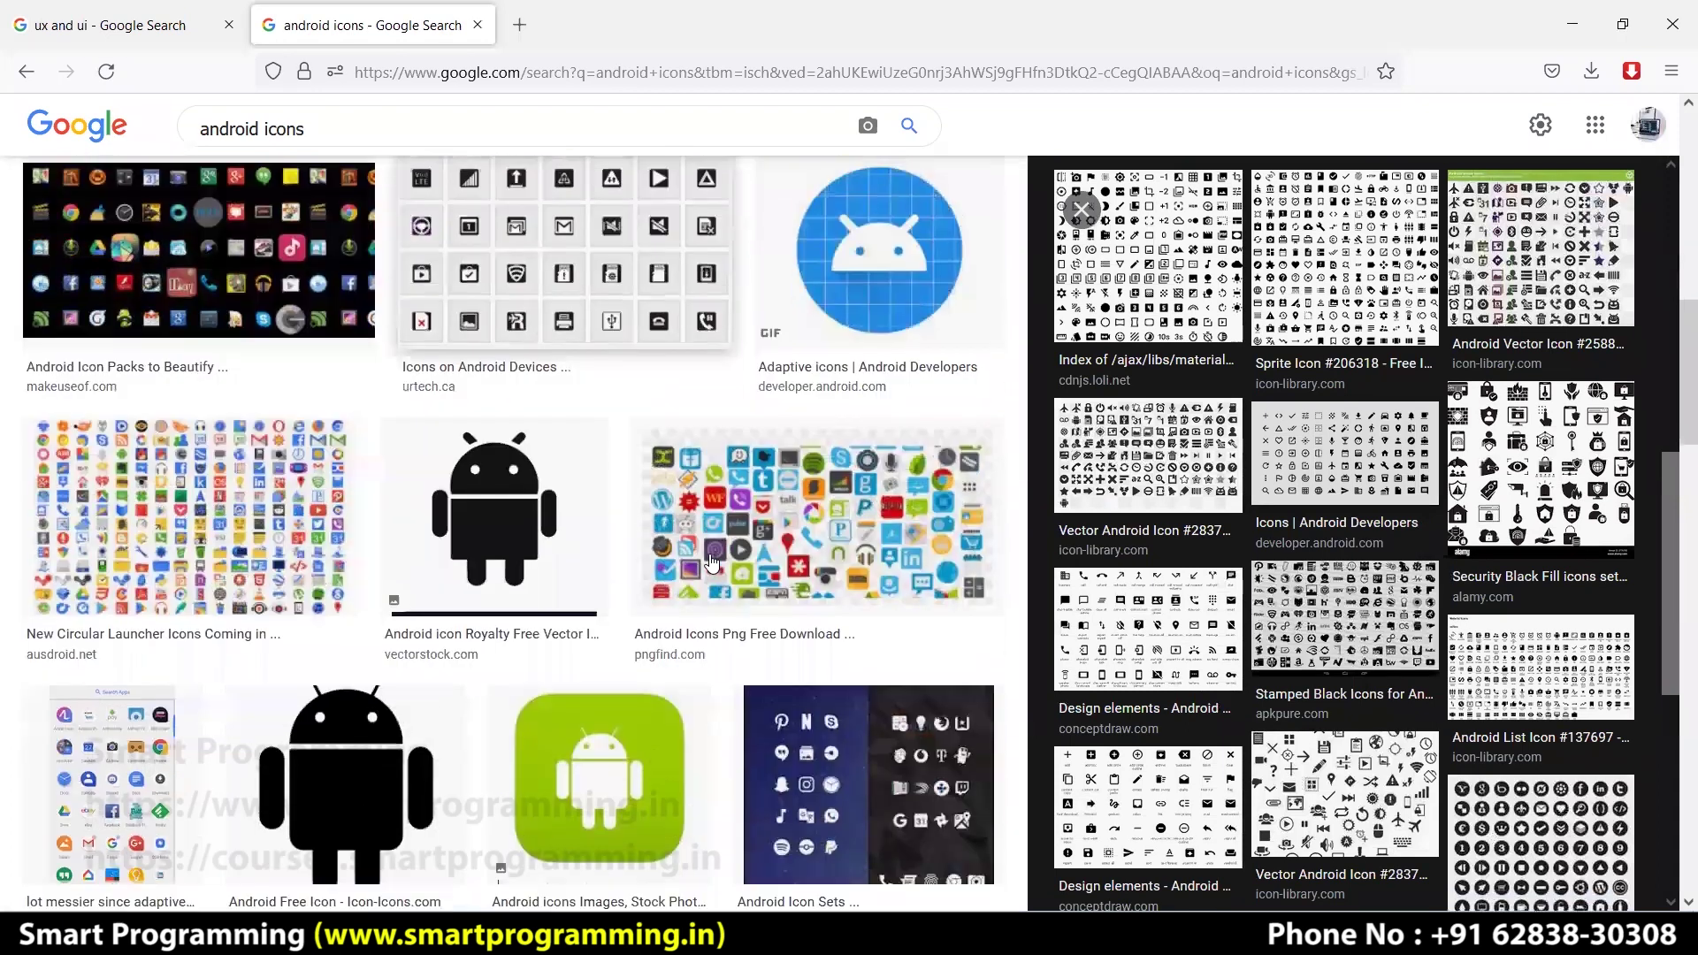
{"action": "scroll", "coordinate": [699, 568], "scroll_direction": "down", "scroll_amount": 3}
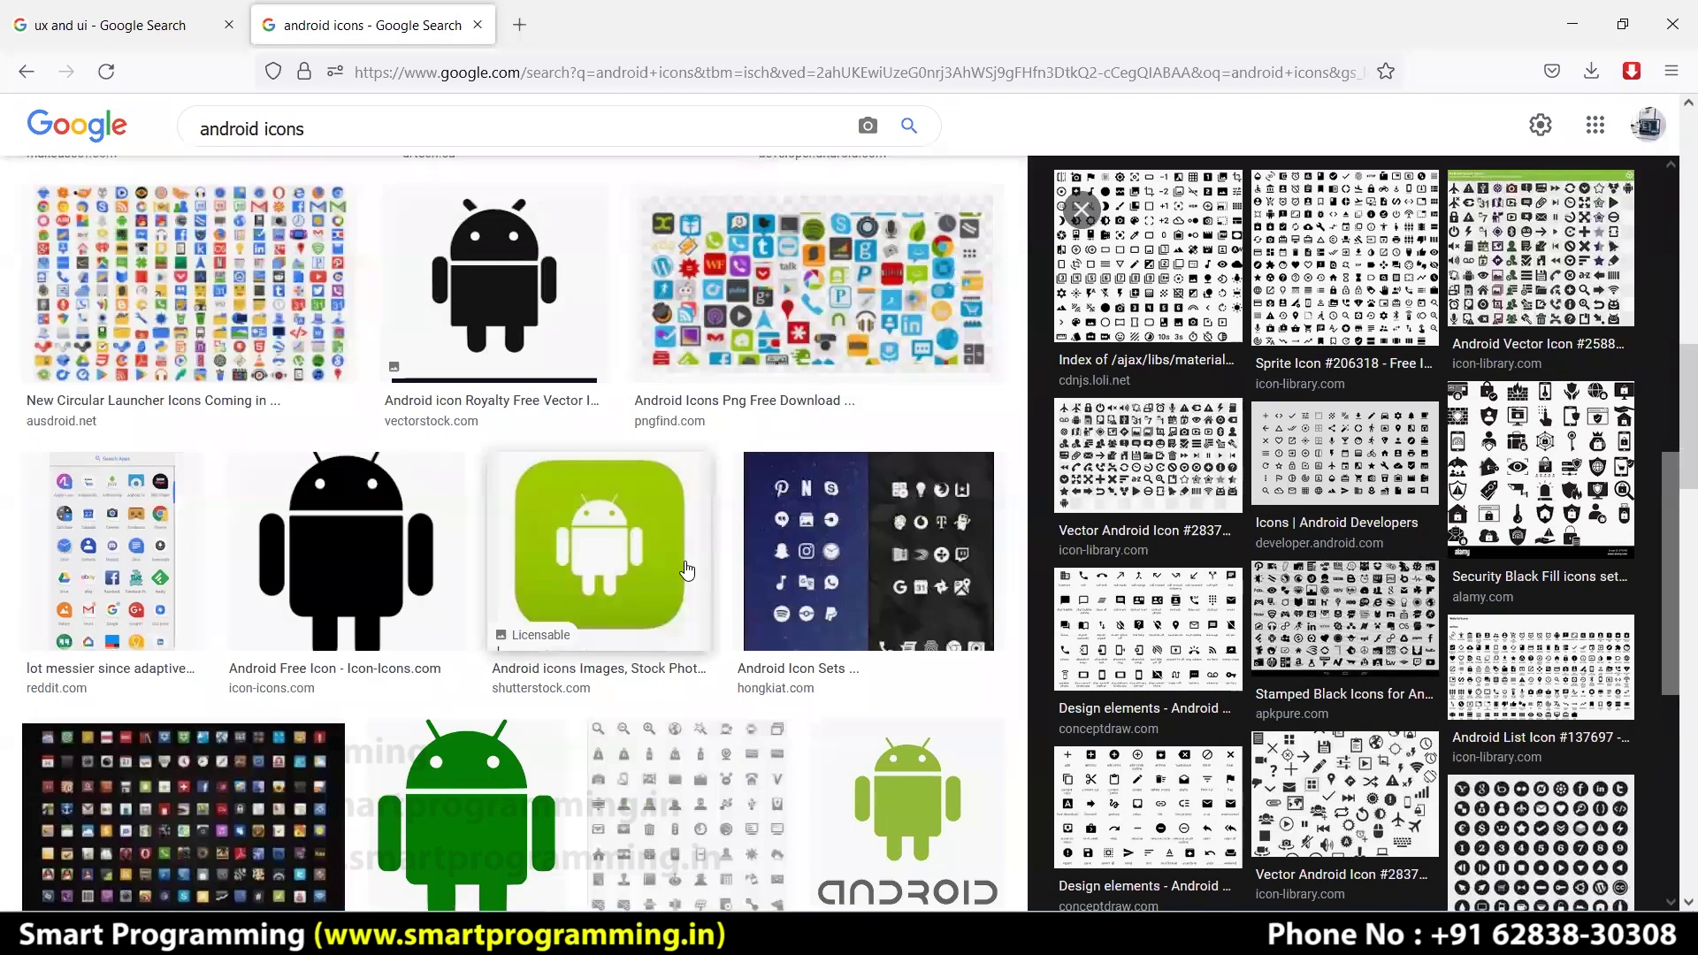
{"action": "scroll", "coordinate": [688, 570], "scroll_direction": "down", "scroll_amount": 4}
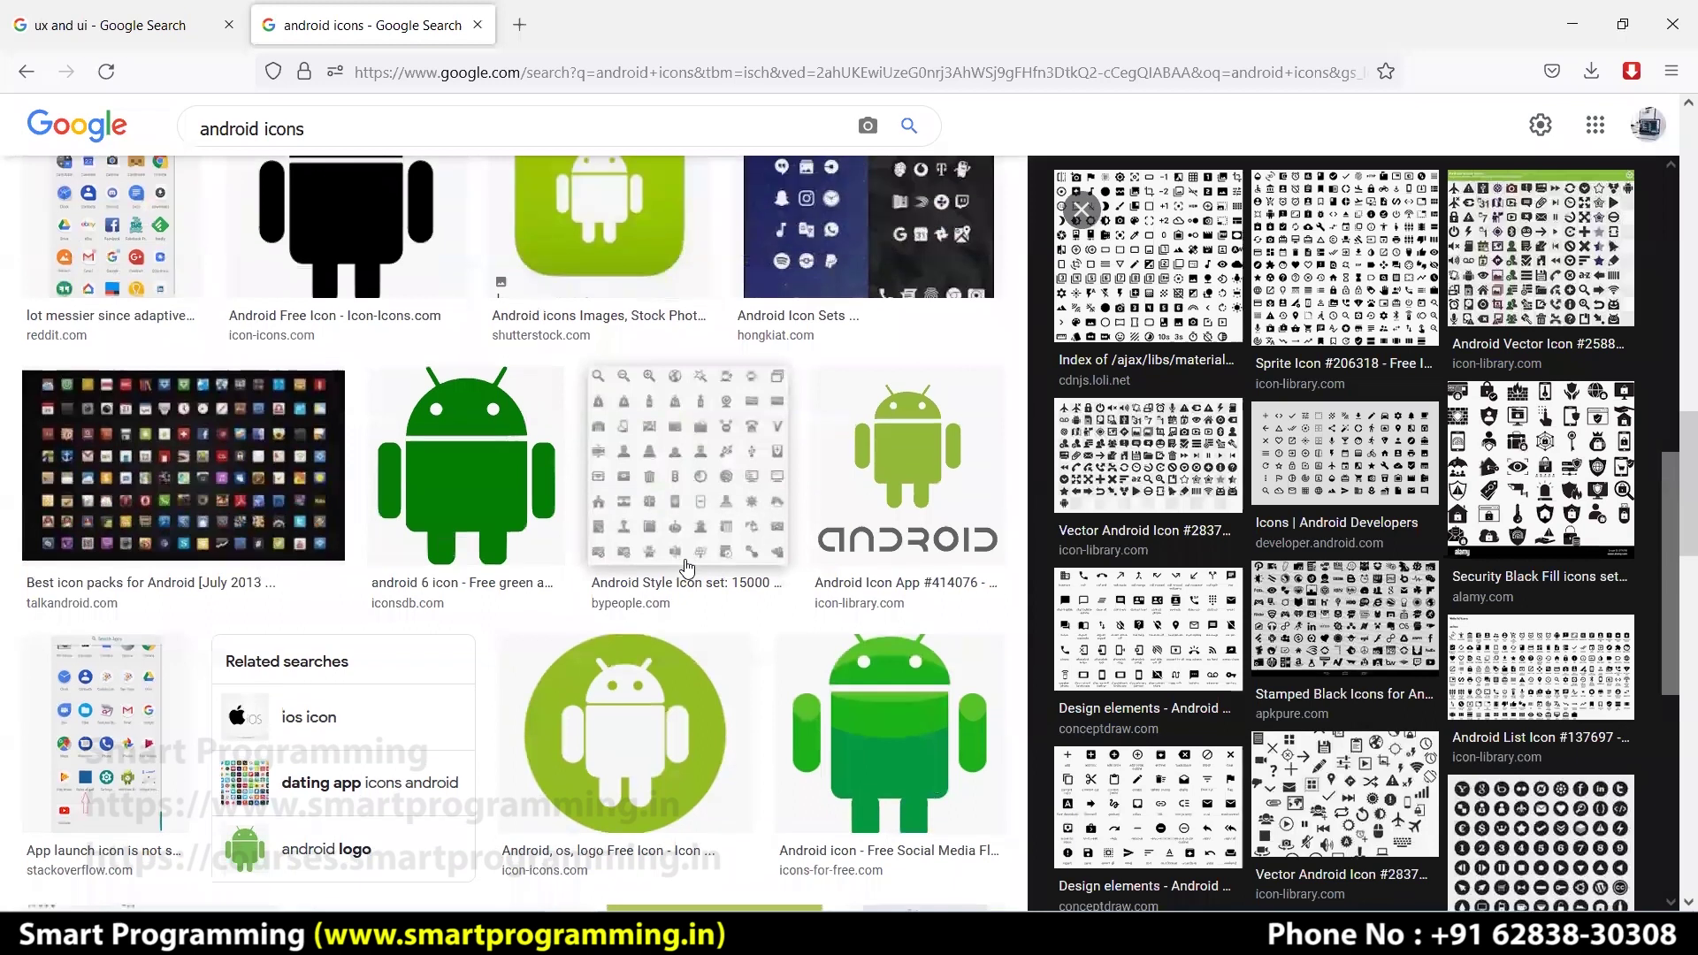
{"action": "scroll", "coordinate": [688, 566], "scroll_direction": "down", "scroll_amount": 7}
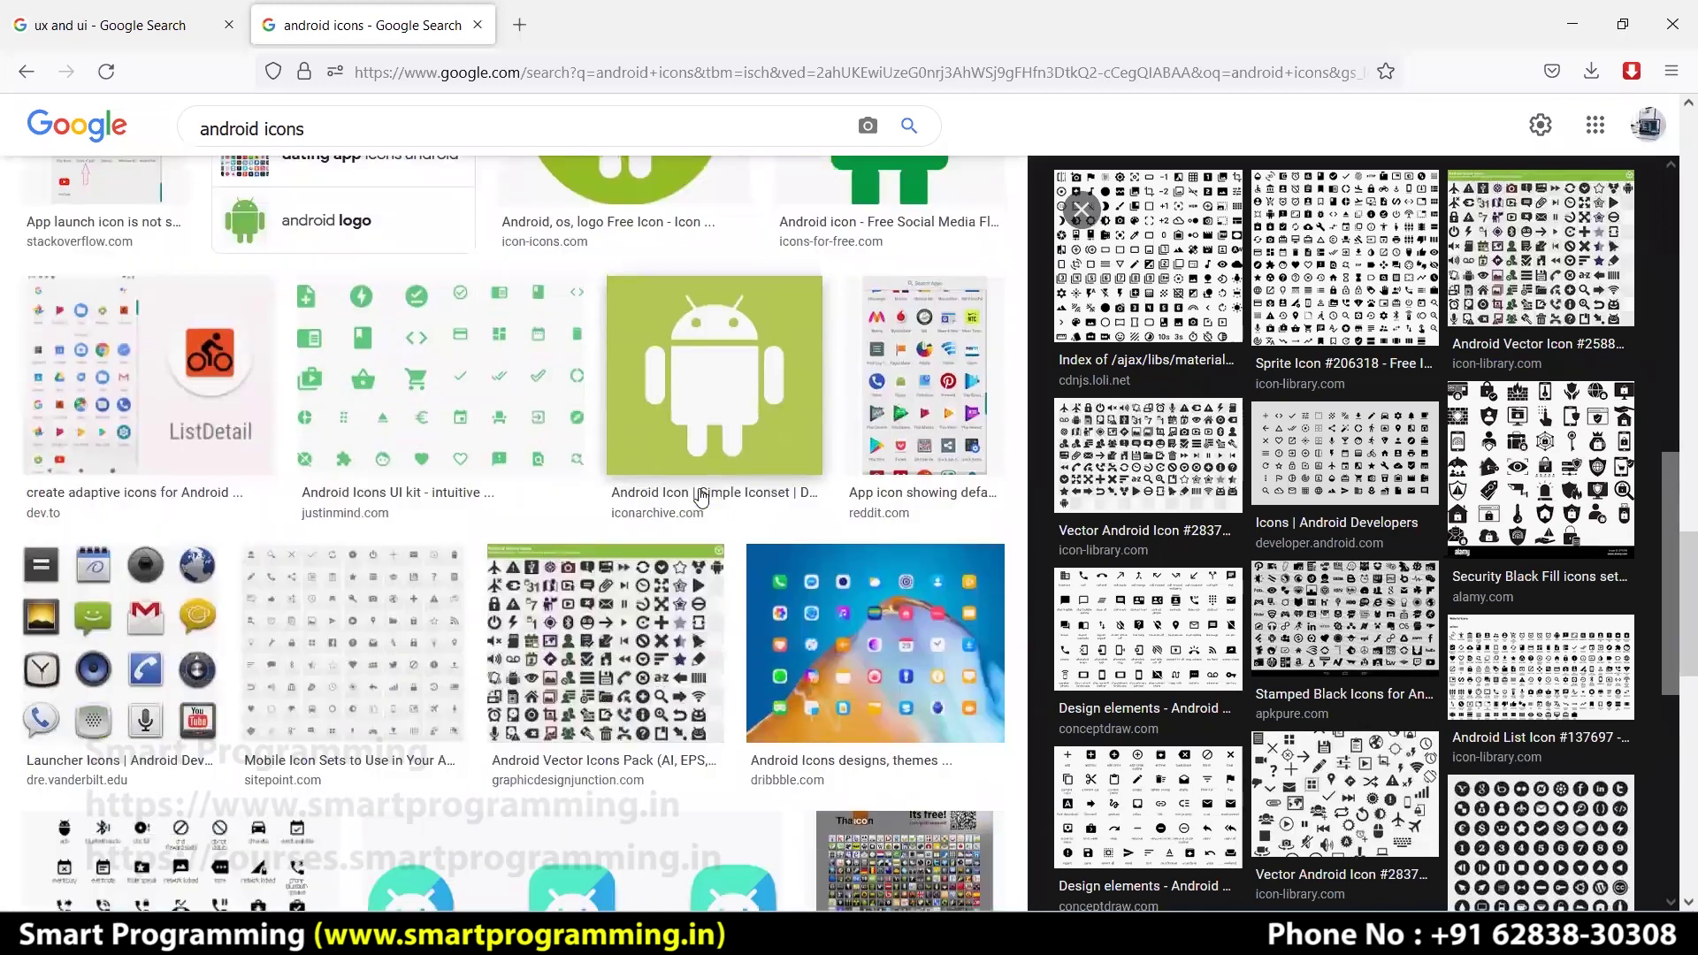
{"action": "scroll", "coordinate": [814, 686], "scroll_direction": "down", "scroll_amount": 2}
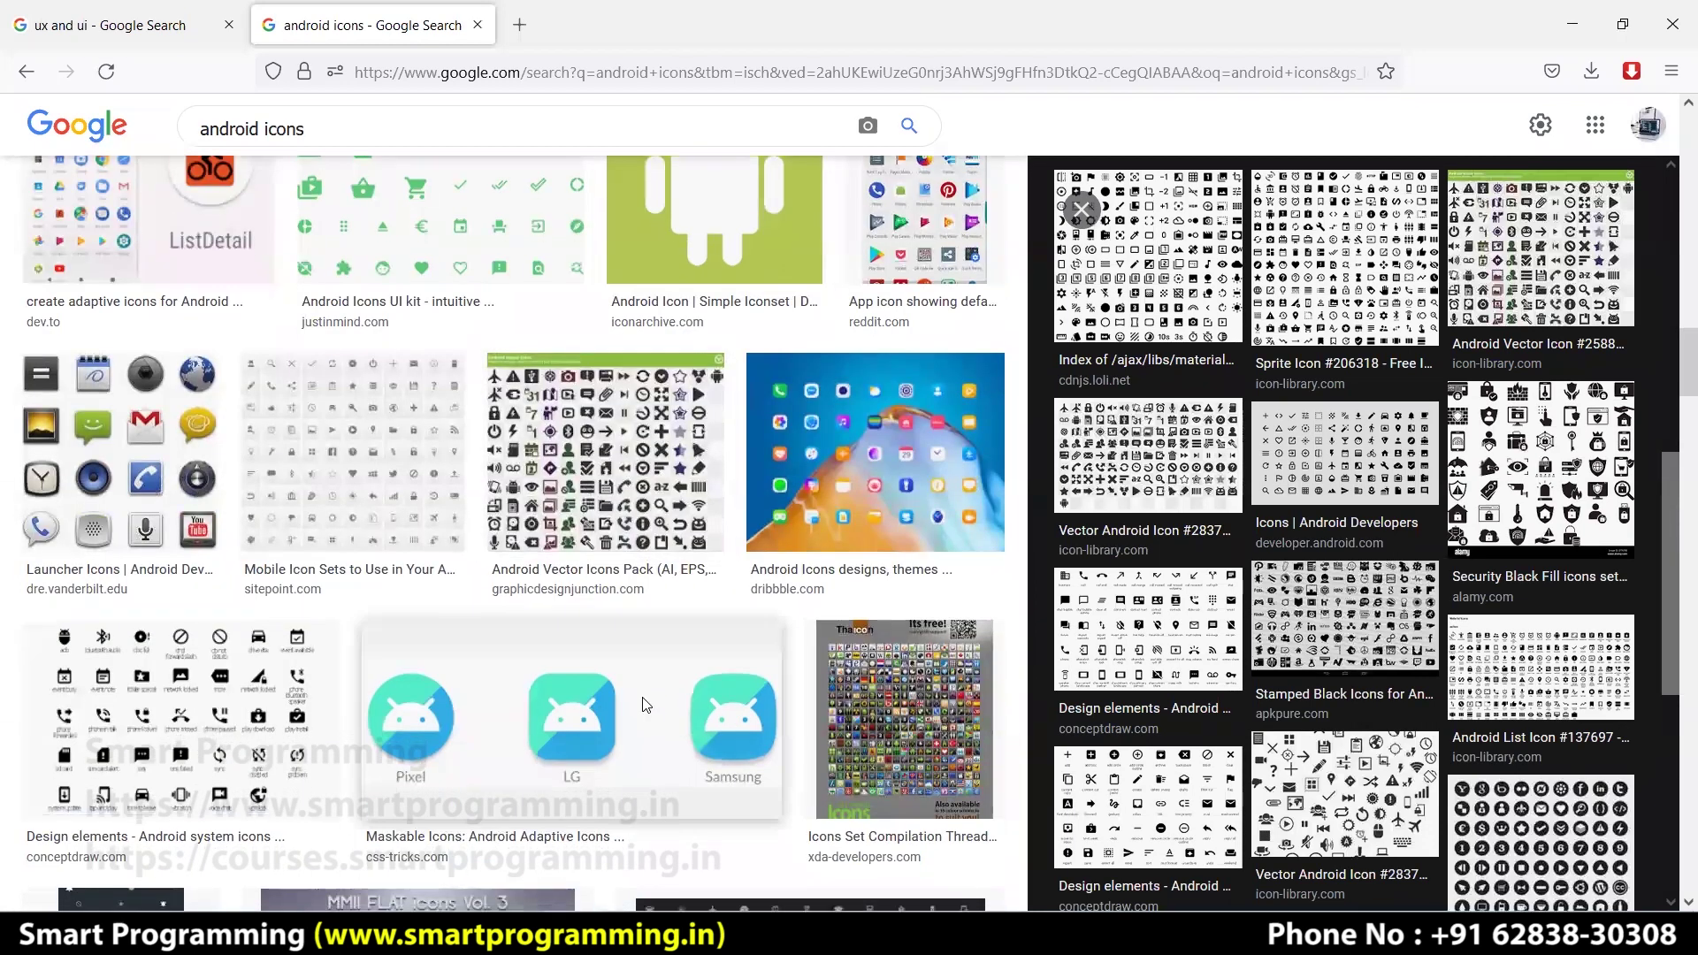
{"action": "scroll", "coordinate": [646, 705], "scroll_direction": "down", "scroll_amount": 3}
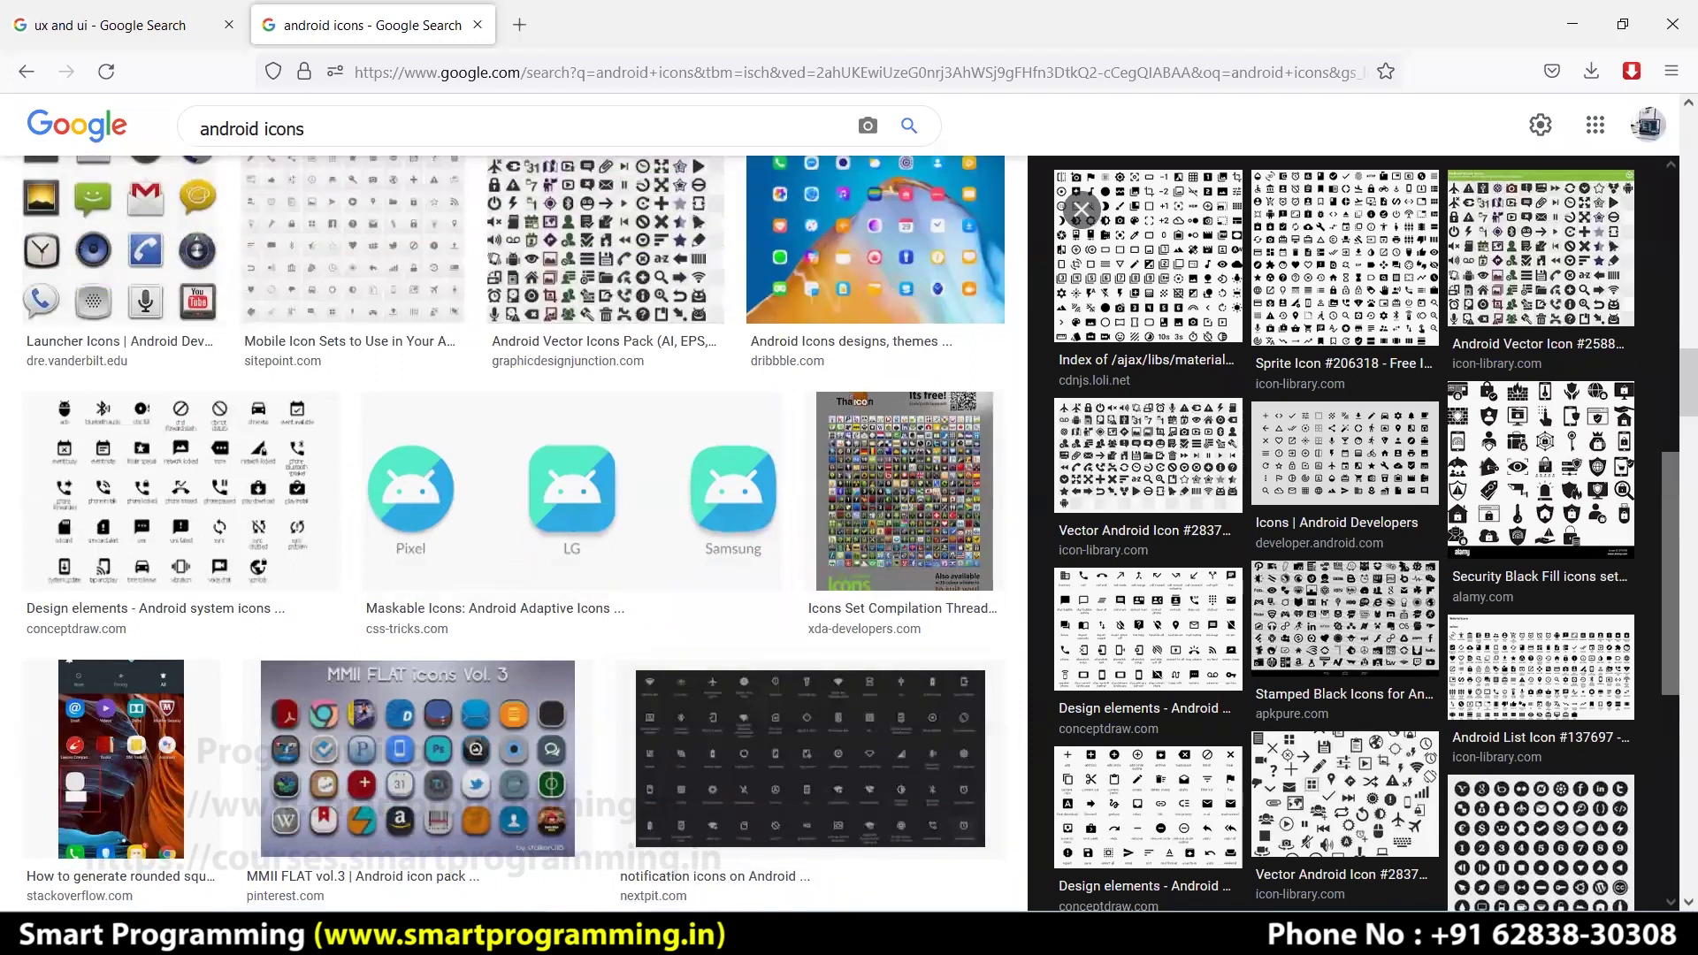
- Switch back to Adobe XD and start saving the document as a local document
{"action": "key", "text": "alt+Tab"}
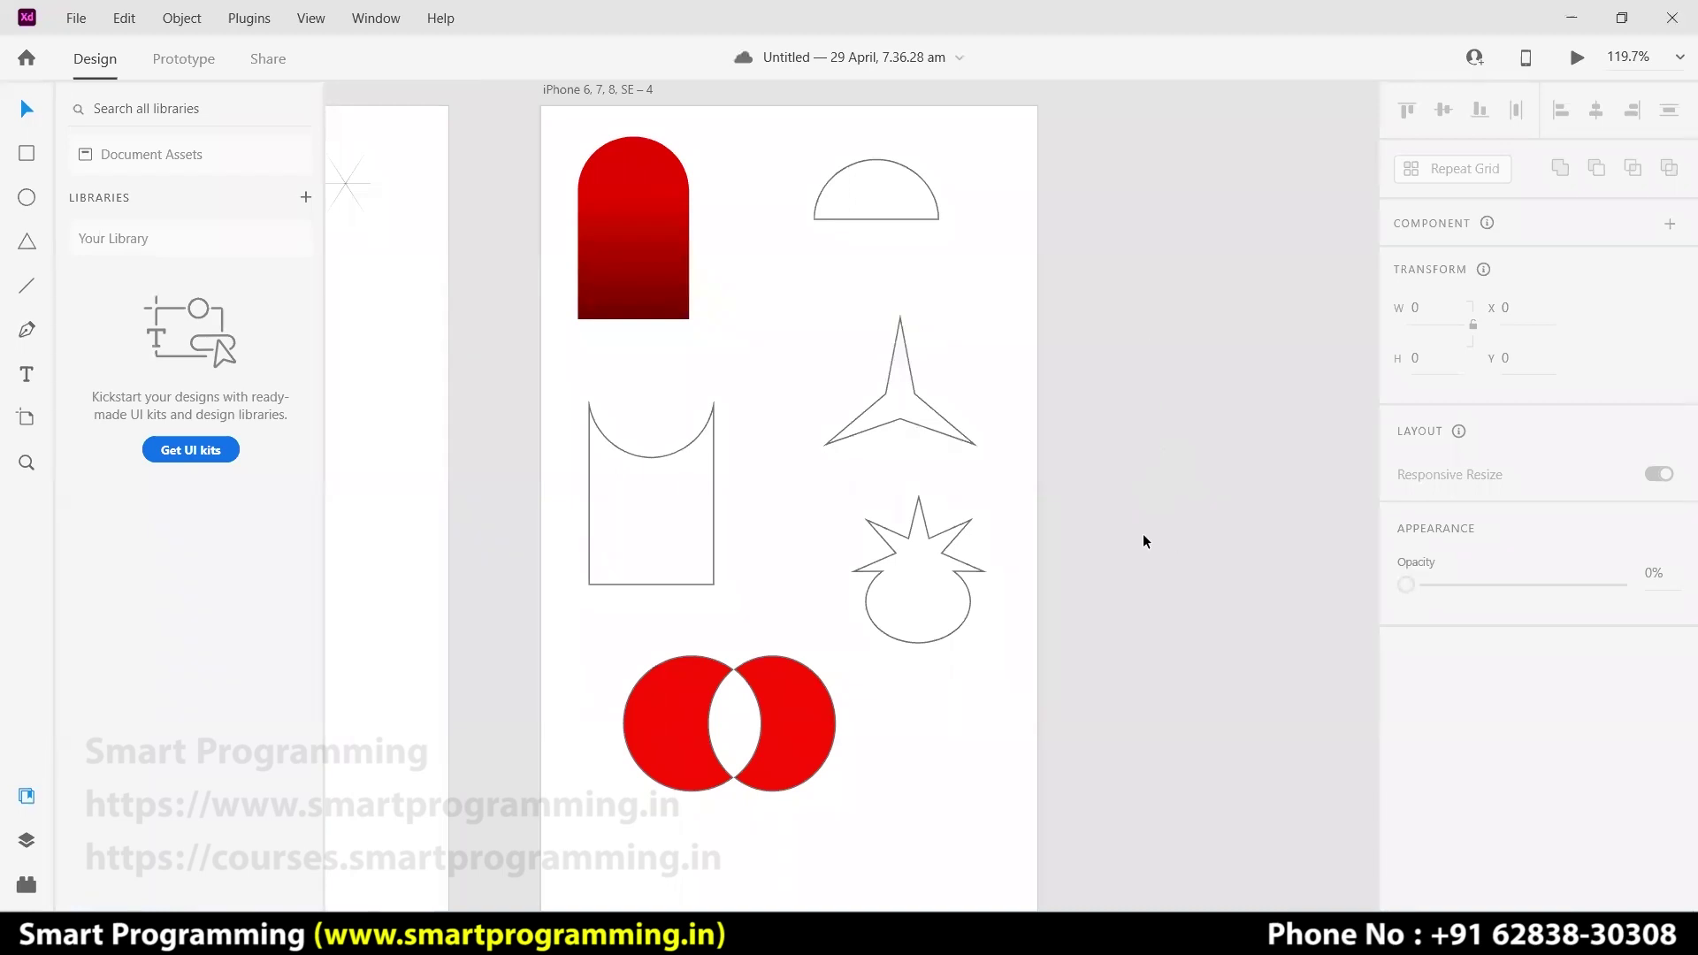
{"action": "key", "text": "ctrl+0"}
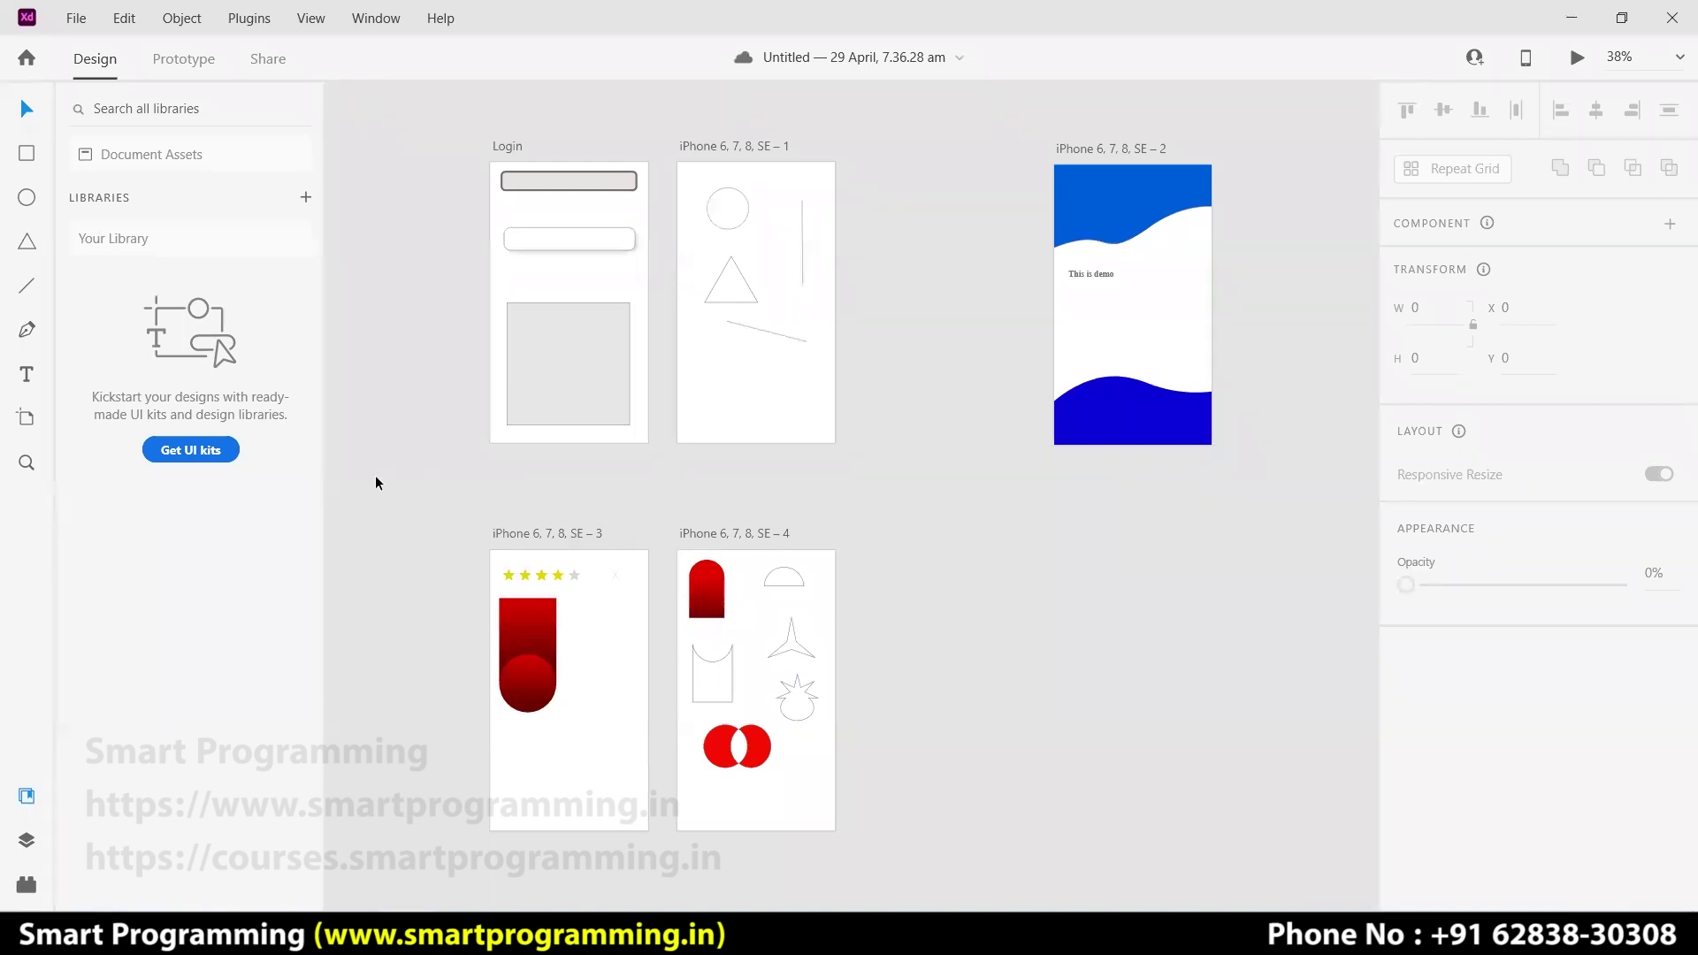
{"action": "left_click", "coordinate": [76, 20]}
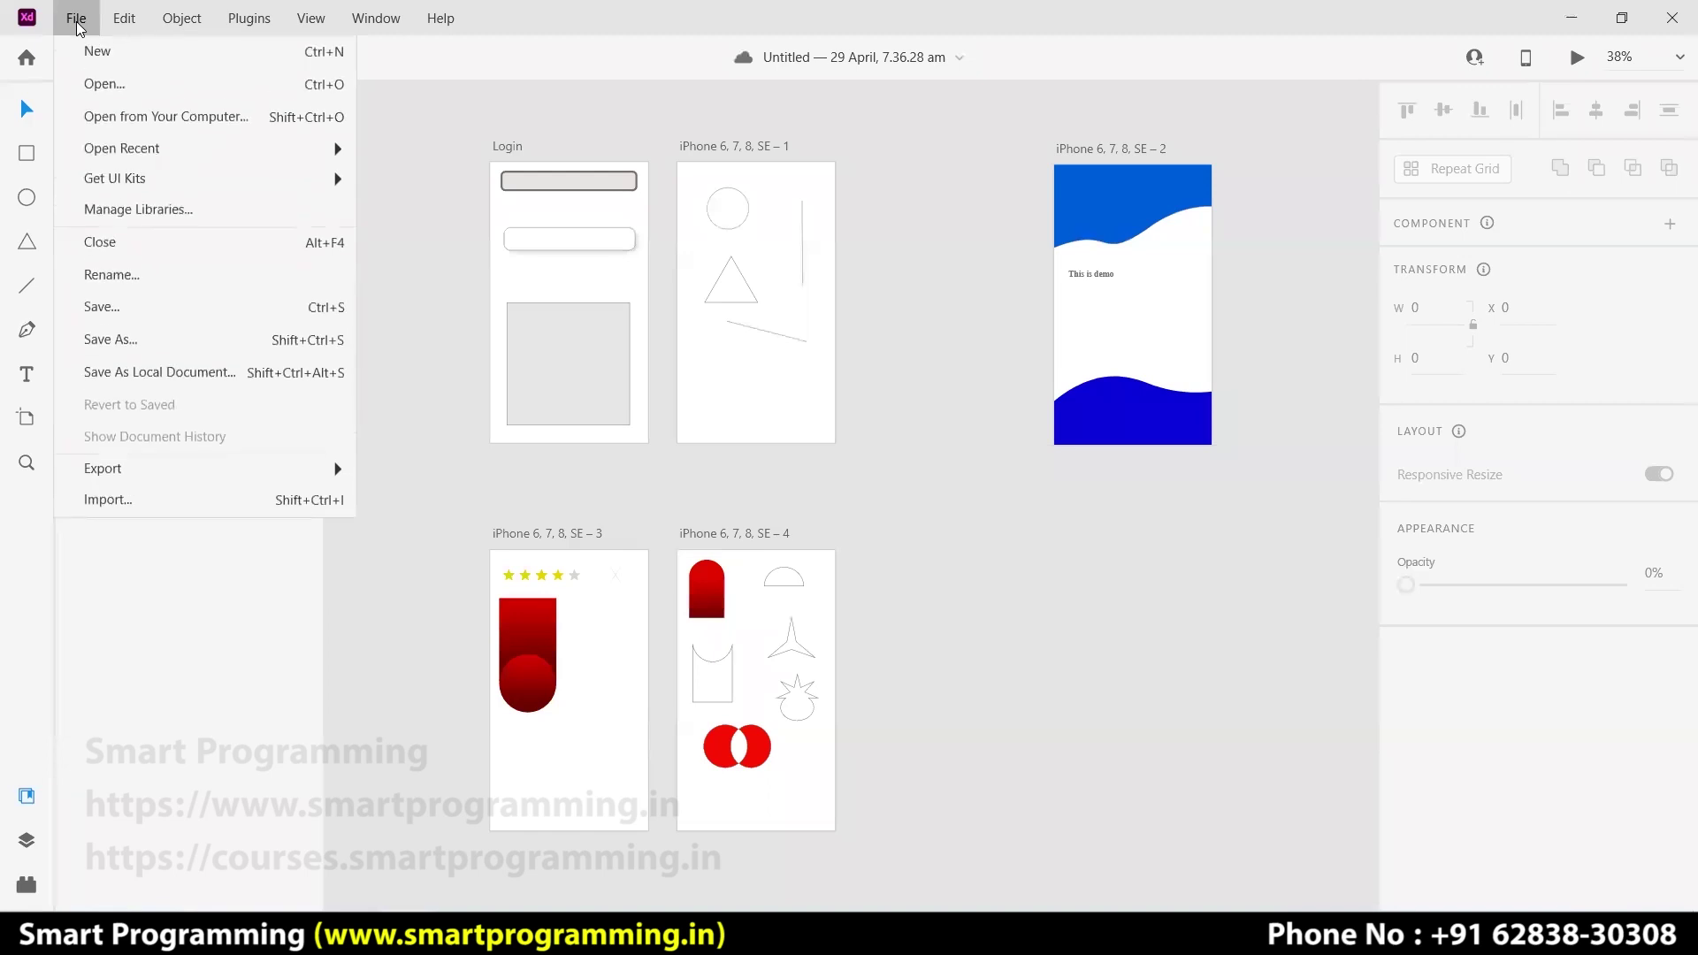
{"action": "left_click", "coordinate": [175, 377]}
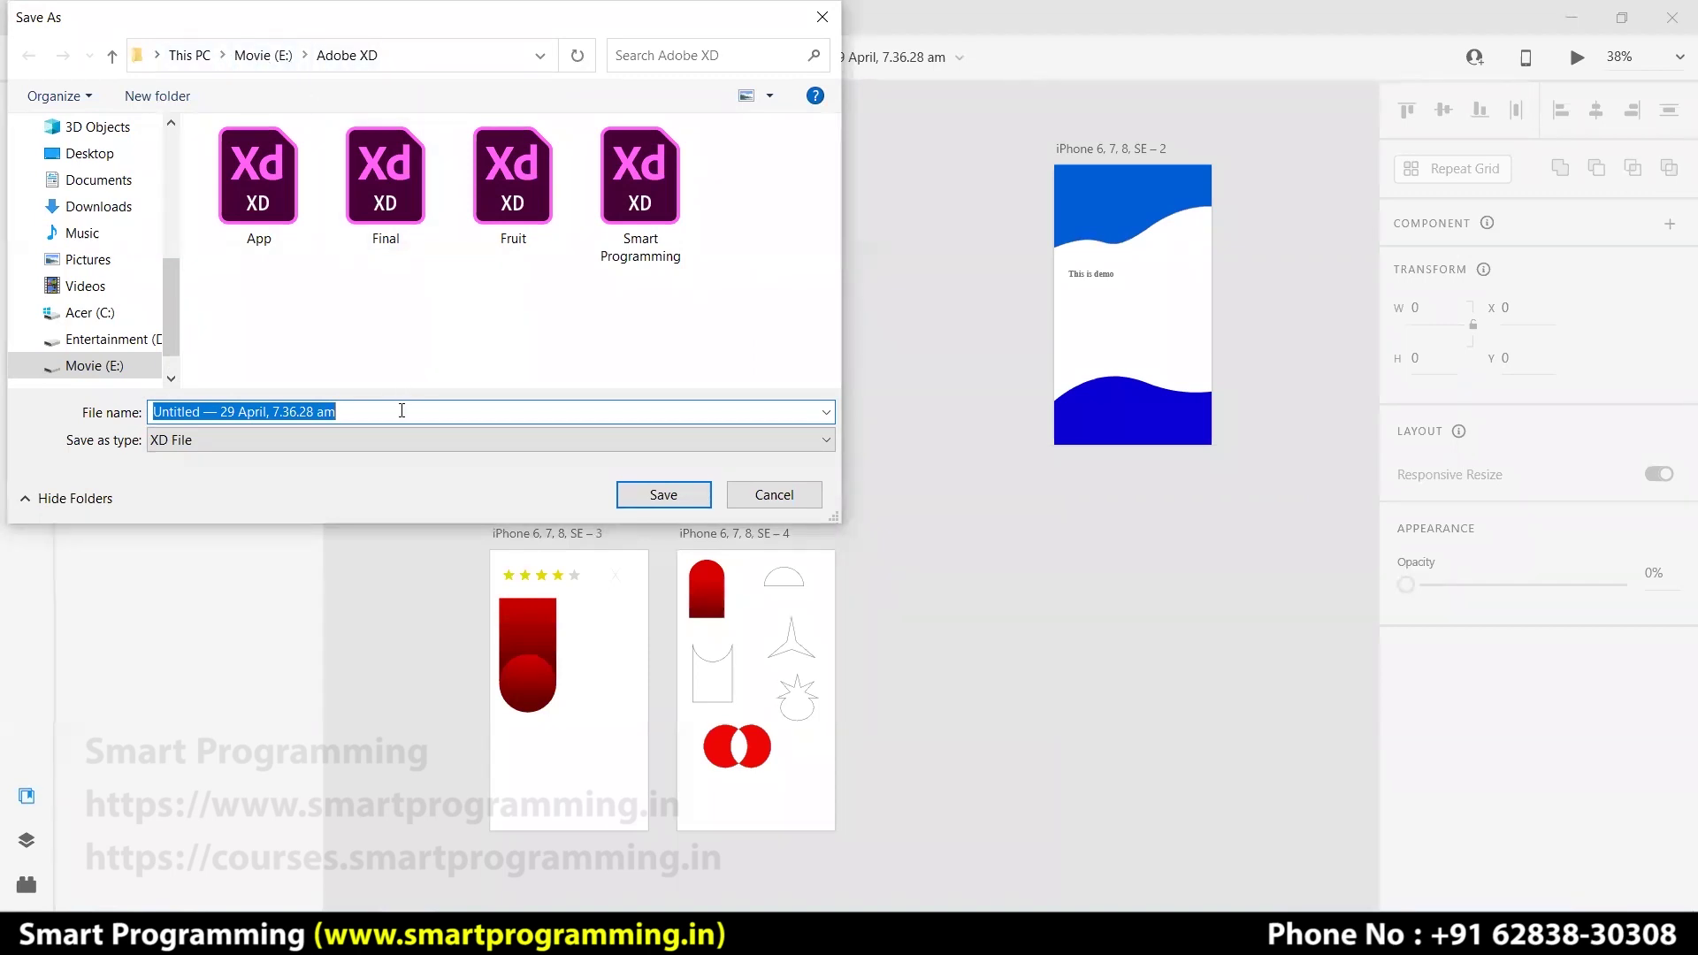
{"action": "type", "text": "Sm"}
{"action": "key", "text": "BackSpace"}
{"action": "key", "text": "BackSpace"}
{"action": "type", "text": "Demo 1"}
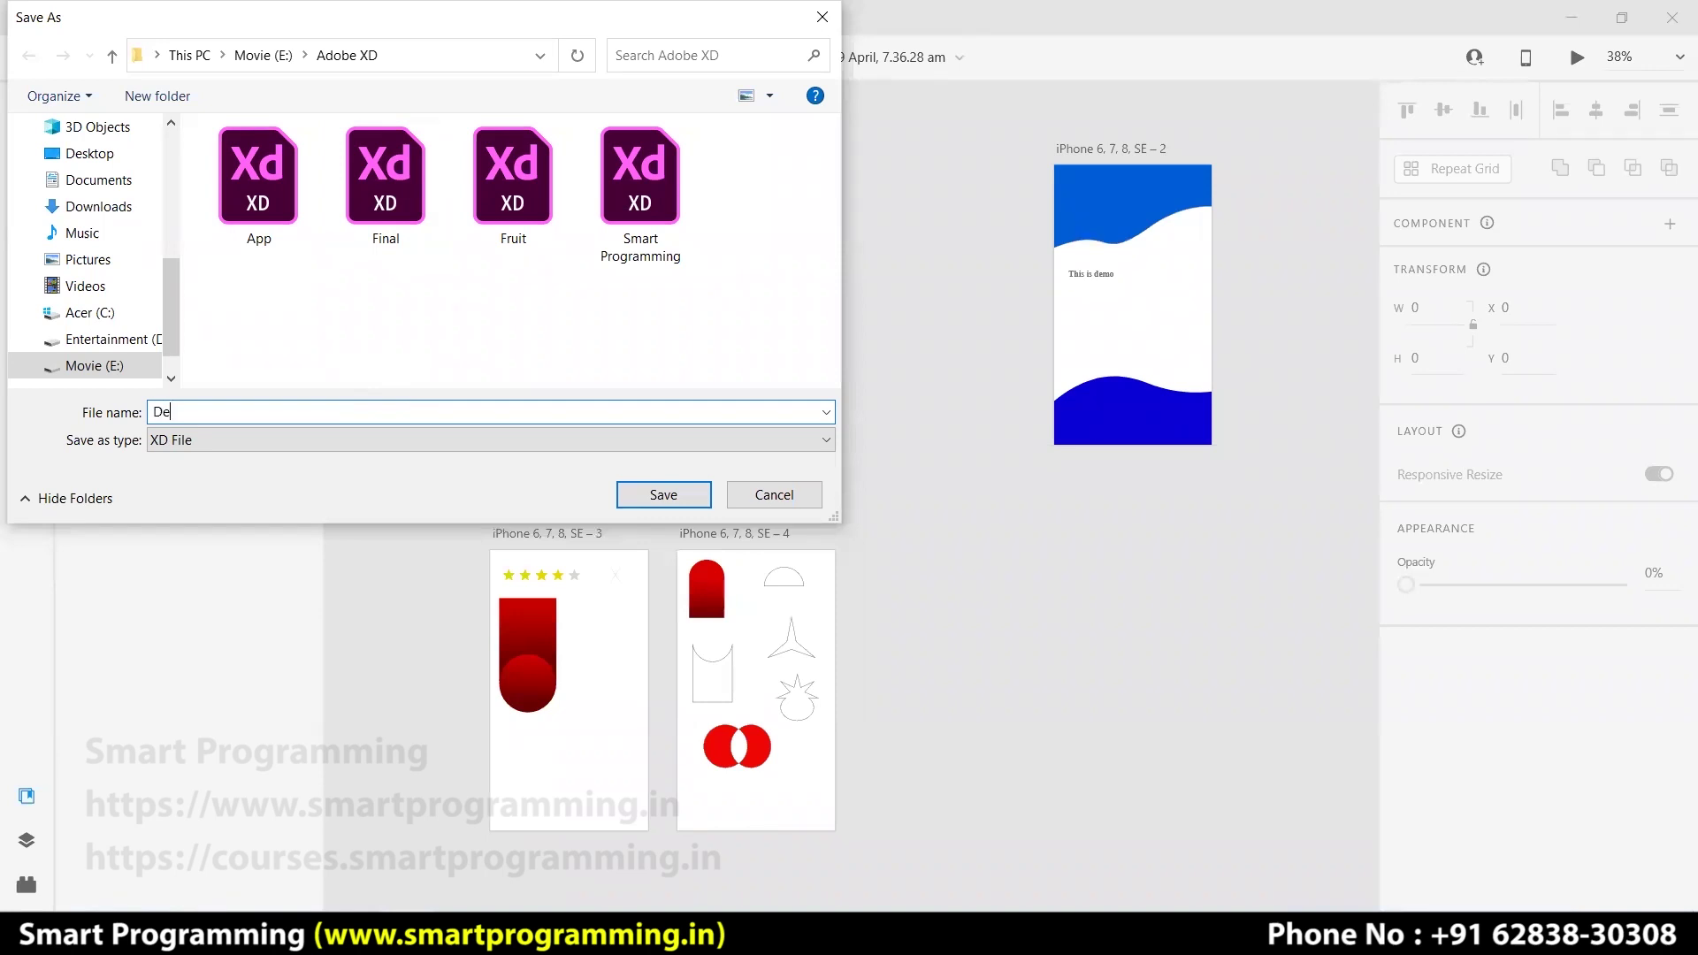
{"action": "key", "text": "BackSpace"}
{"action": "key", "text": "BackSpace"}
{"action": "key", "text": "BackSpace"}
{"action": "key", "text": "BackSpace"}
{"action": "key", "text": "BackSpace"}
{"action": "key", "text": "BackSpace"}
- Create a new folder inside the Adobe XD folder and save the document in it as Demo 1
{"action": "left_click", "coordinate": [164, 97]}
{"action": "double_click", "coordinate": [235, 186]}
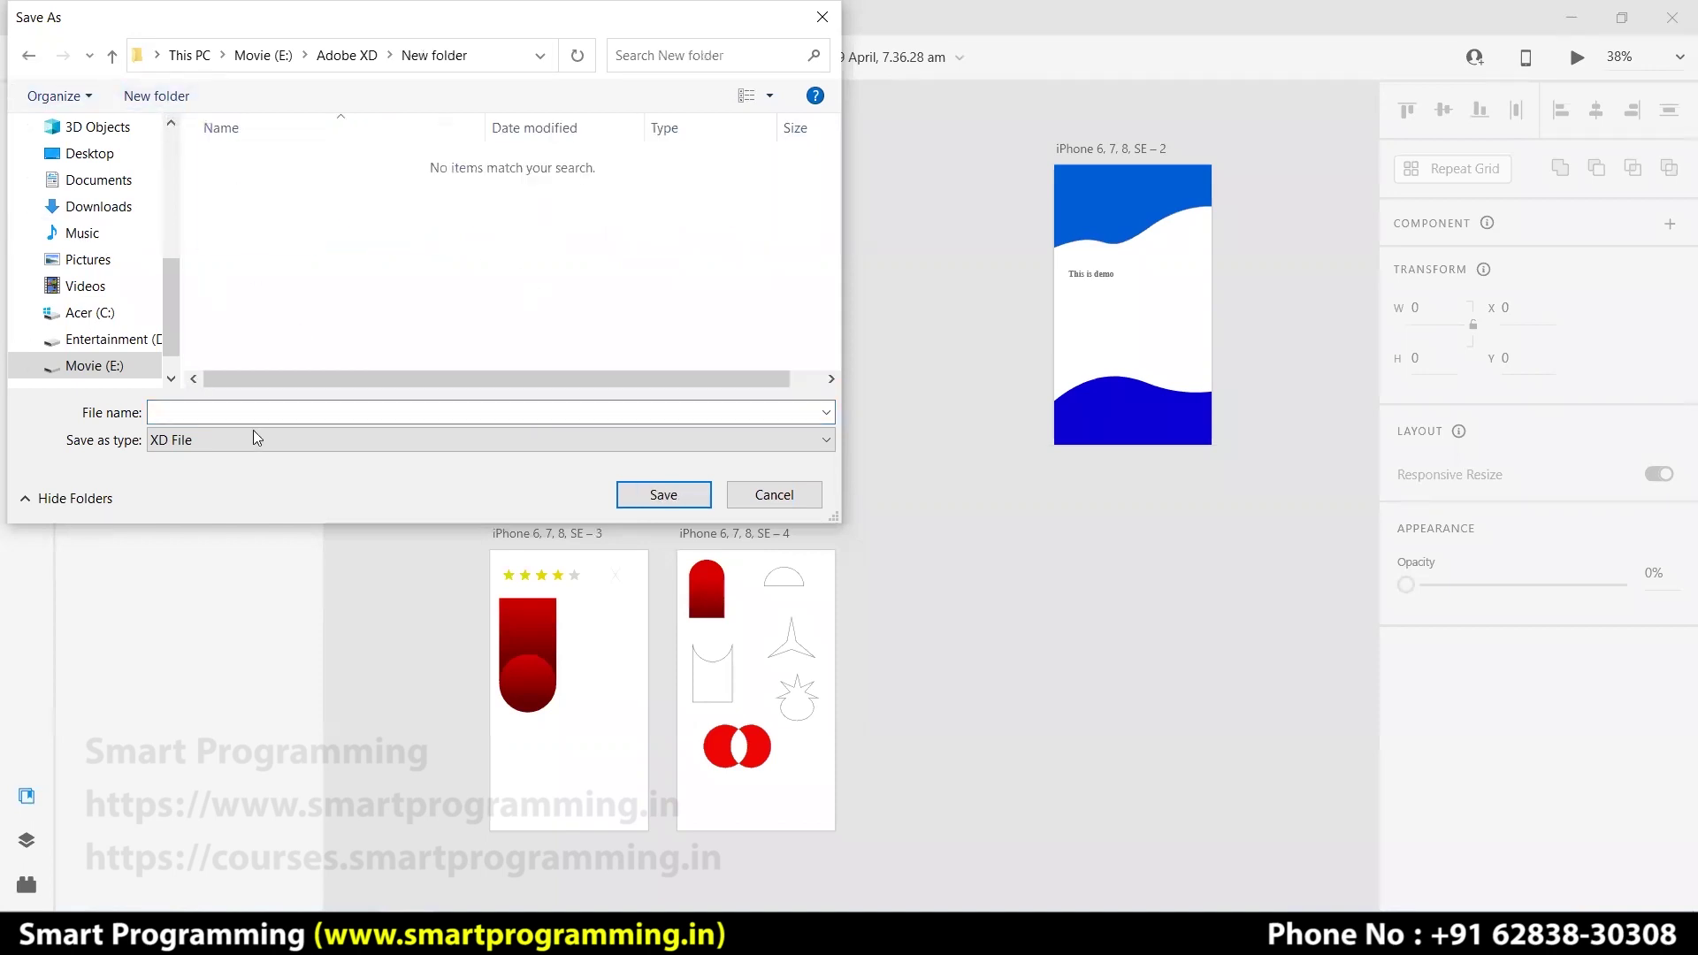
{"action": "left_click", "coordinate": [255, 407]}
{"action": "type", "text": "Demo 1"}
{"action": "key", "text": "Return"}
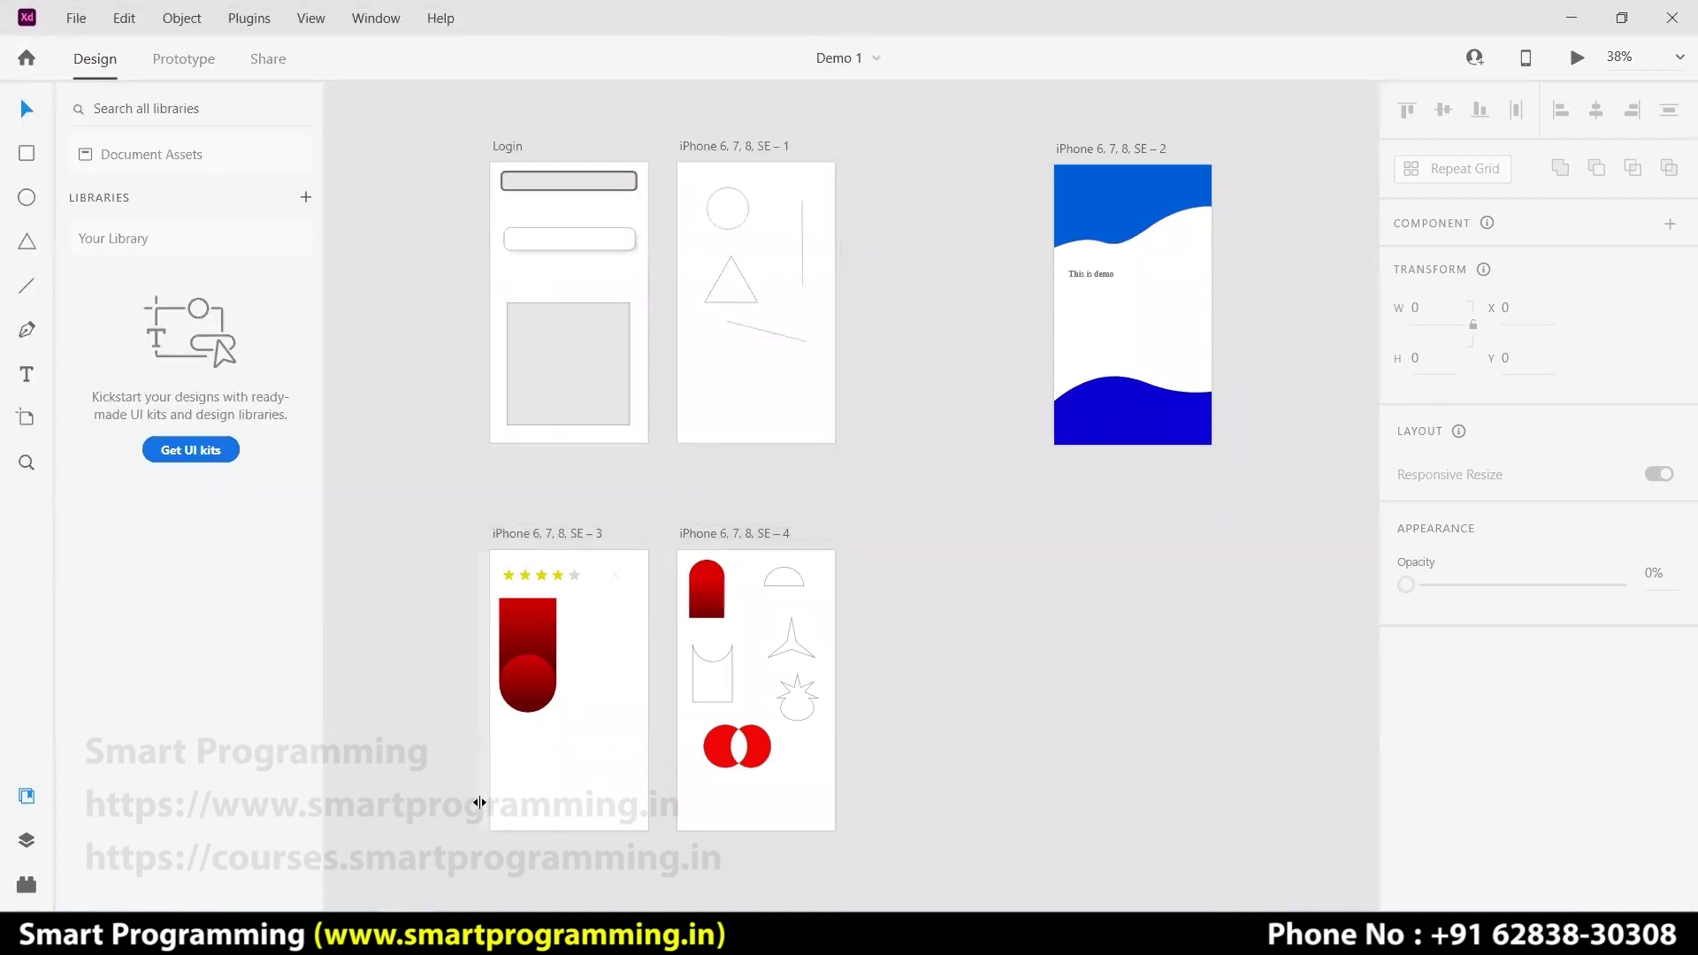
- Switch to File Explorer, locate Demo 1 in New folder under Adobe XD on drive E, and show it as a large icon
{"action": "key", "text": "super+e"}
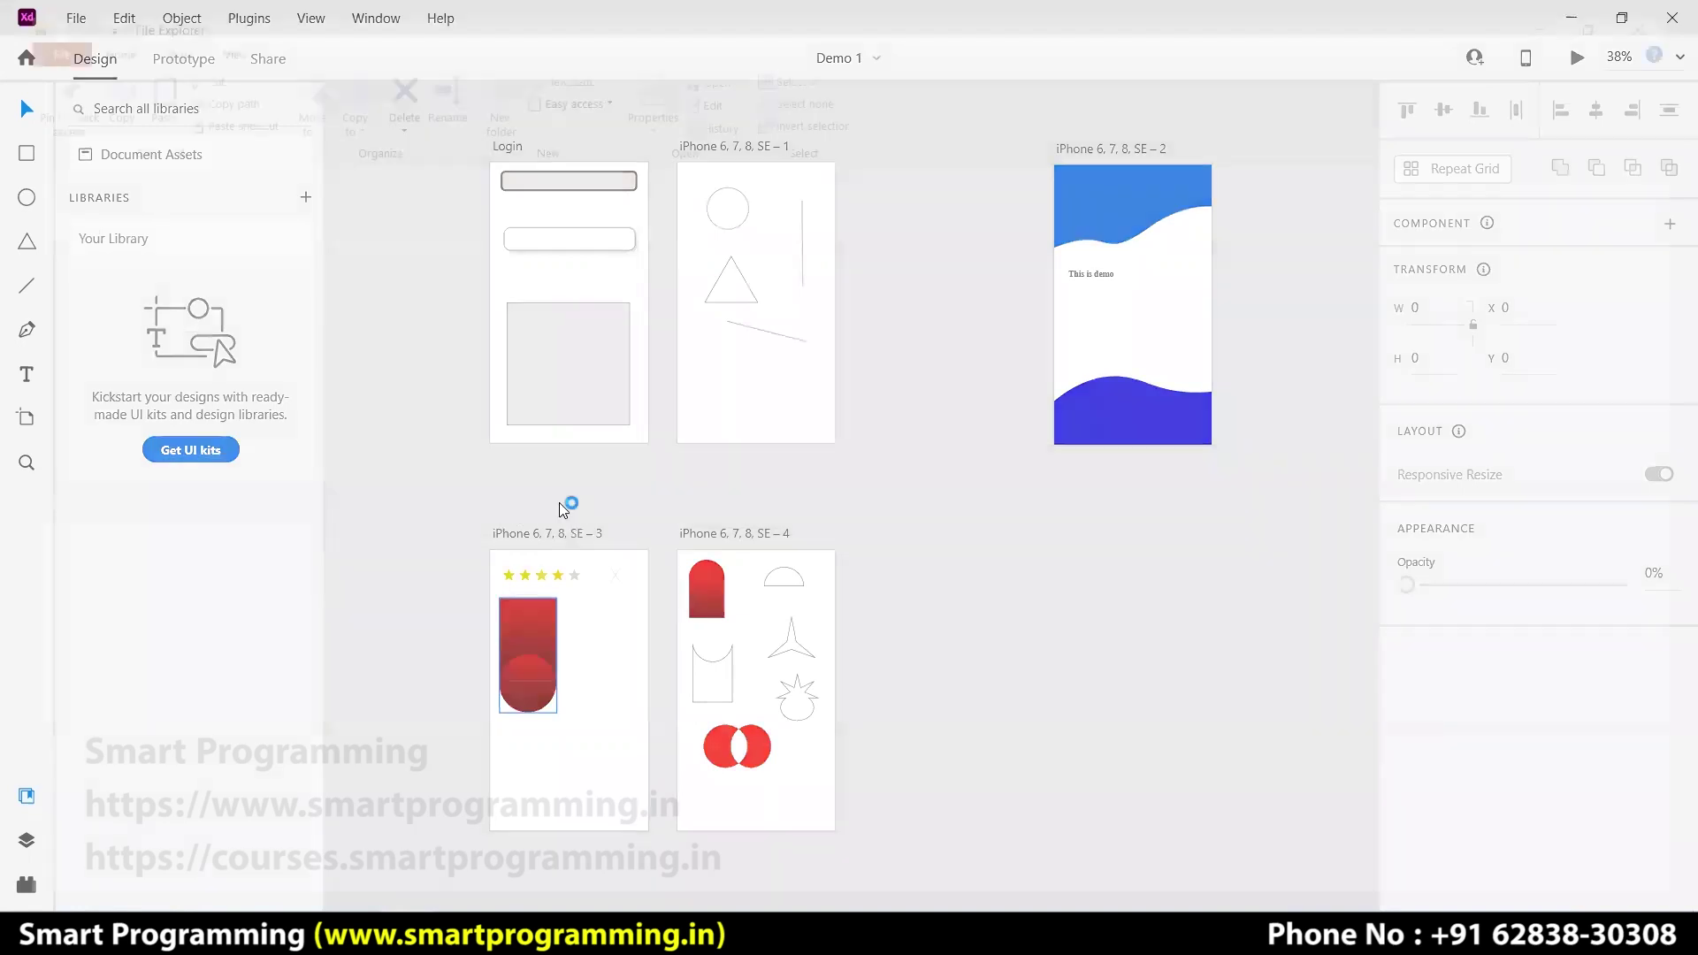
{"action": "left_click", "coordinate": [86, 829]}
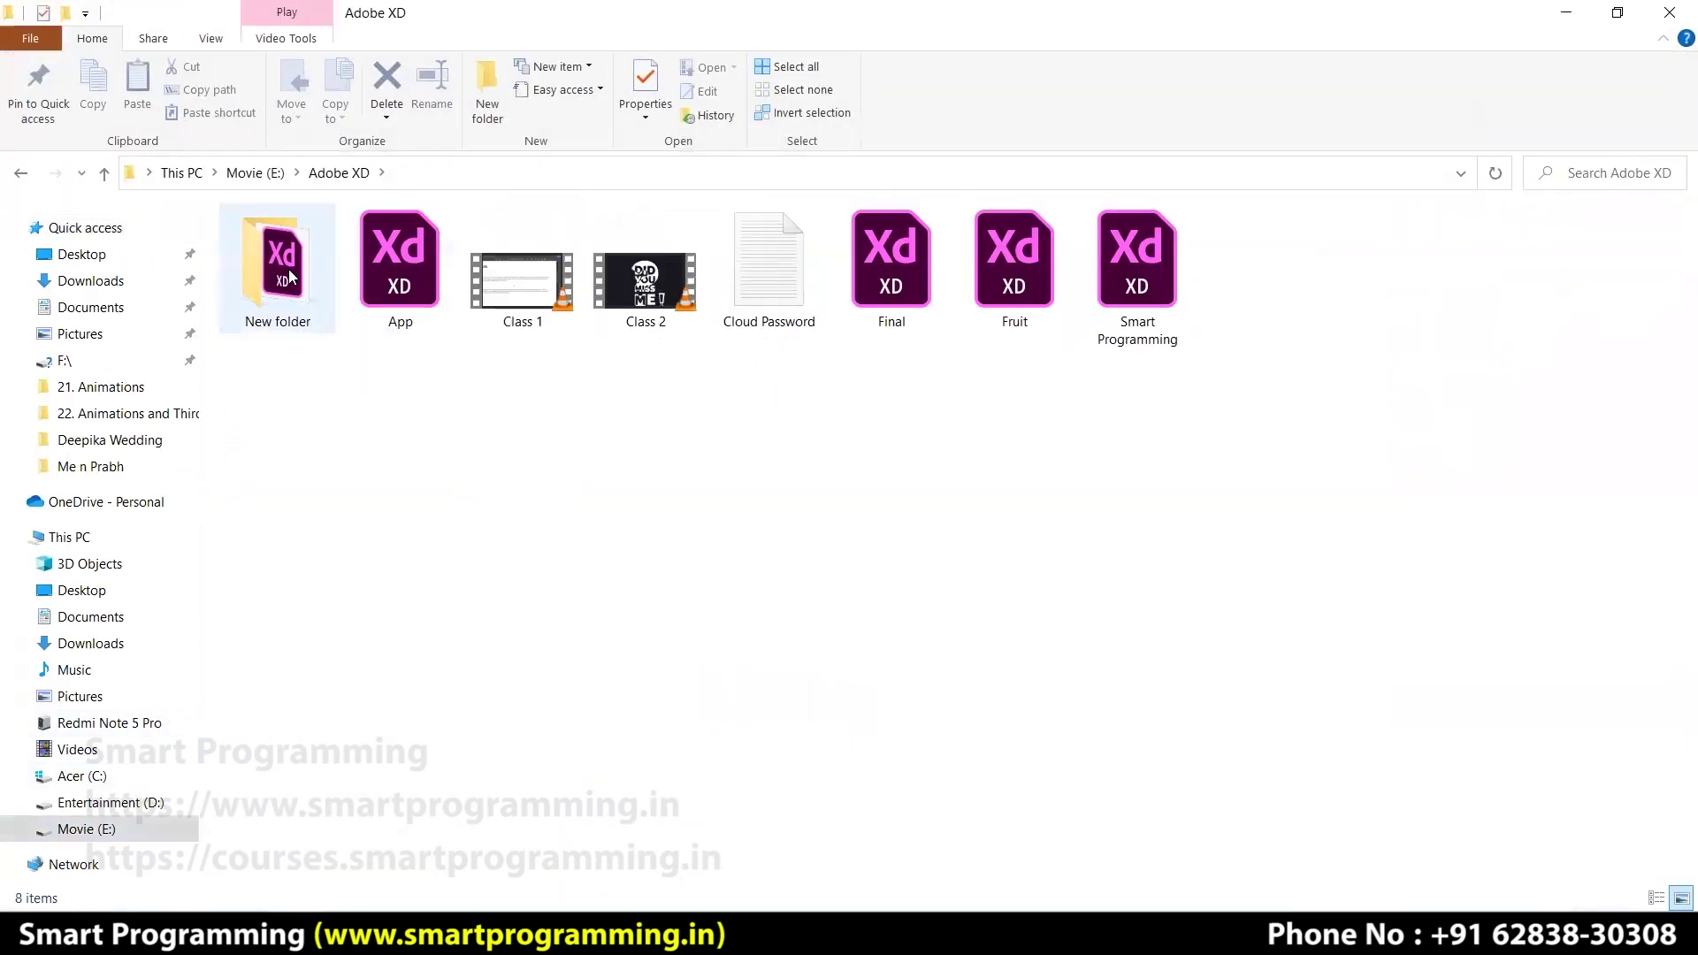
{"action": "double_click", "coordinate": [288, 269]}
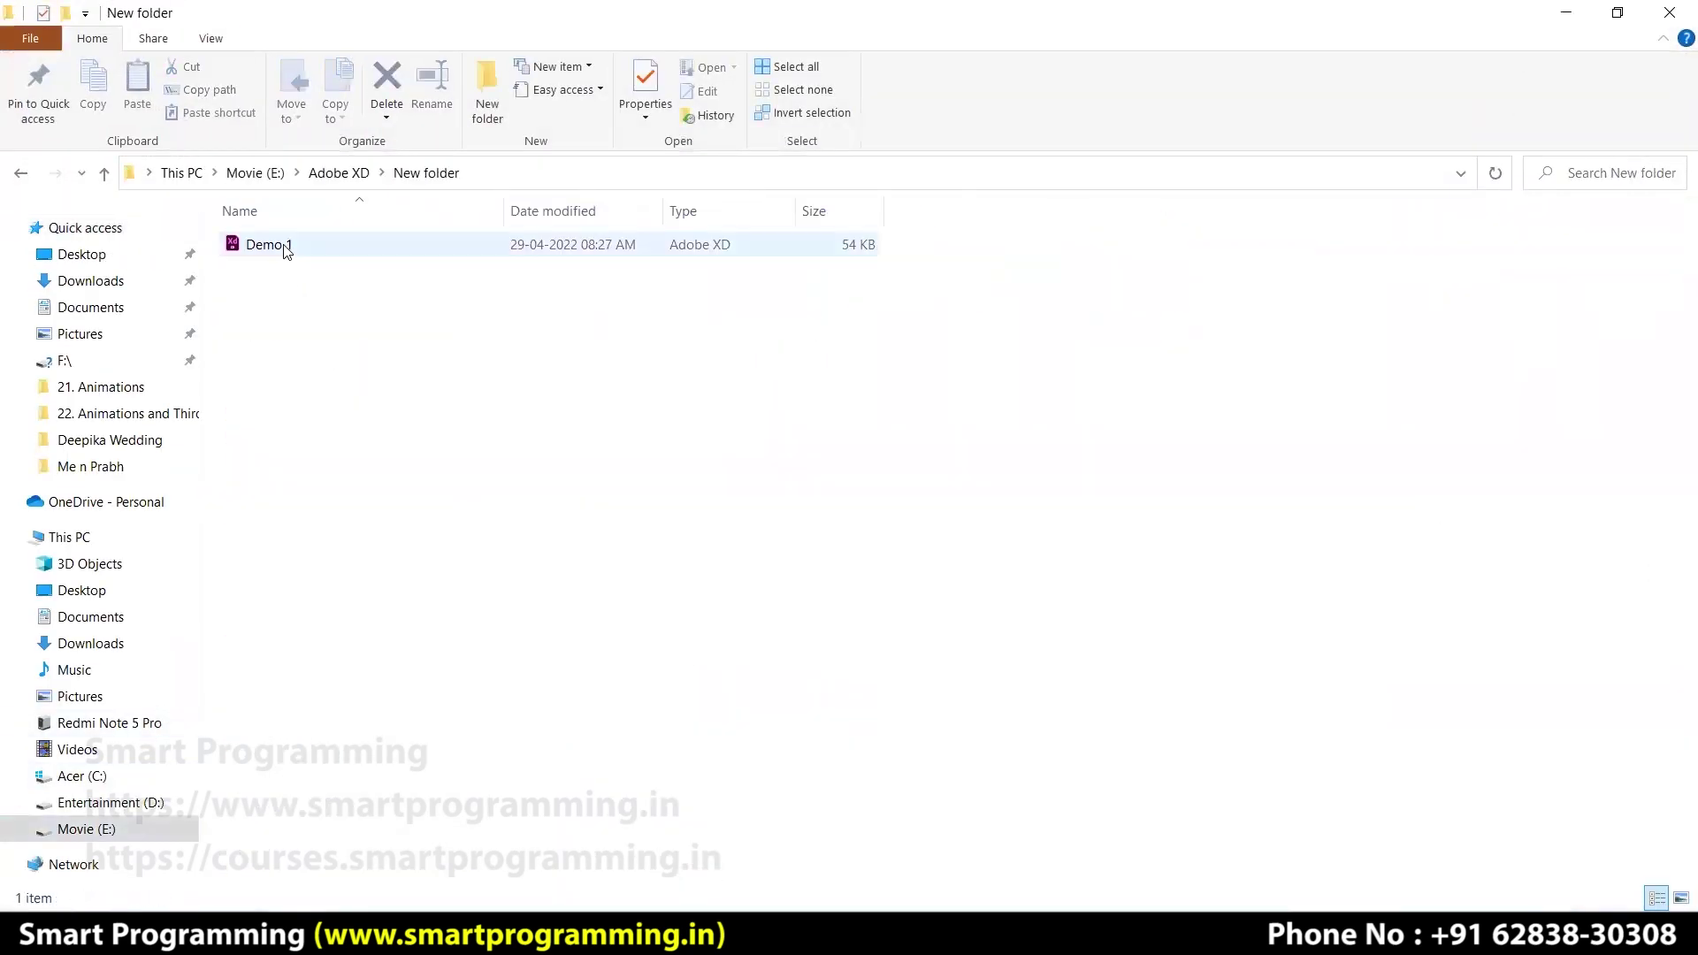
{"action": "left_click", "coordinate": [287, 252]}
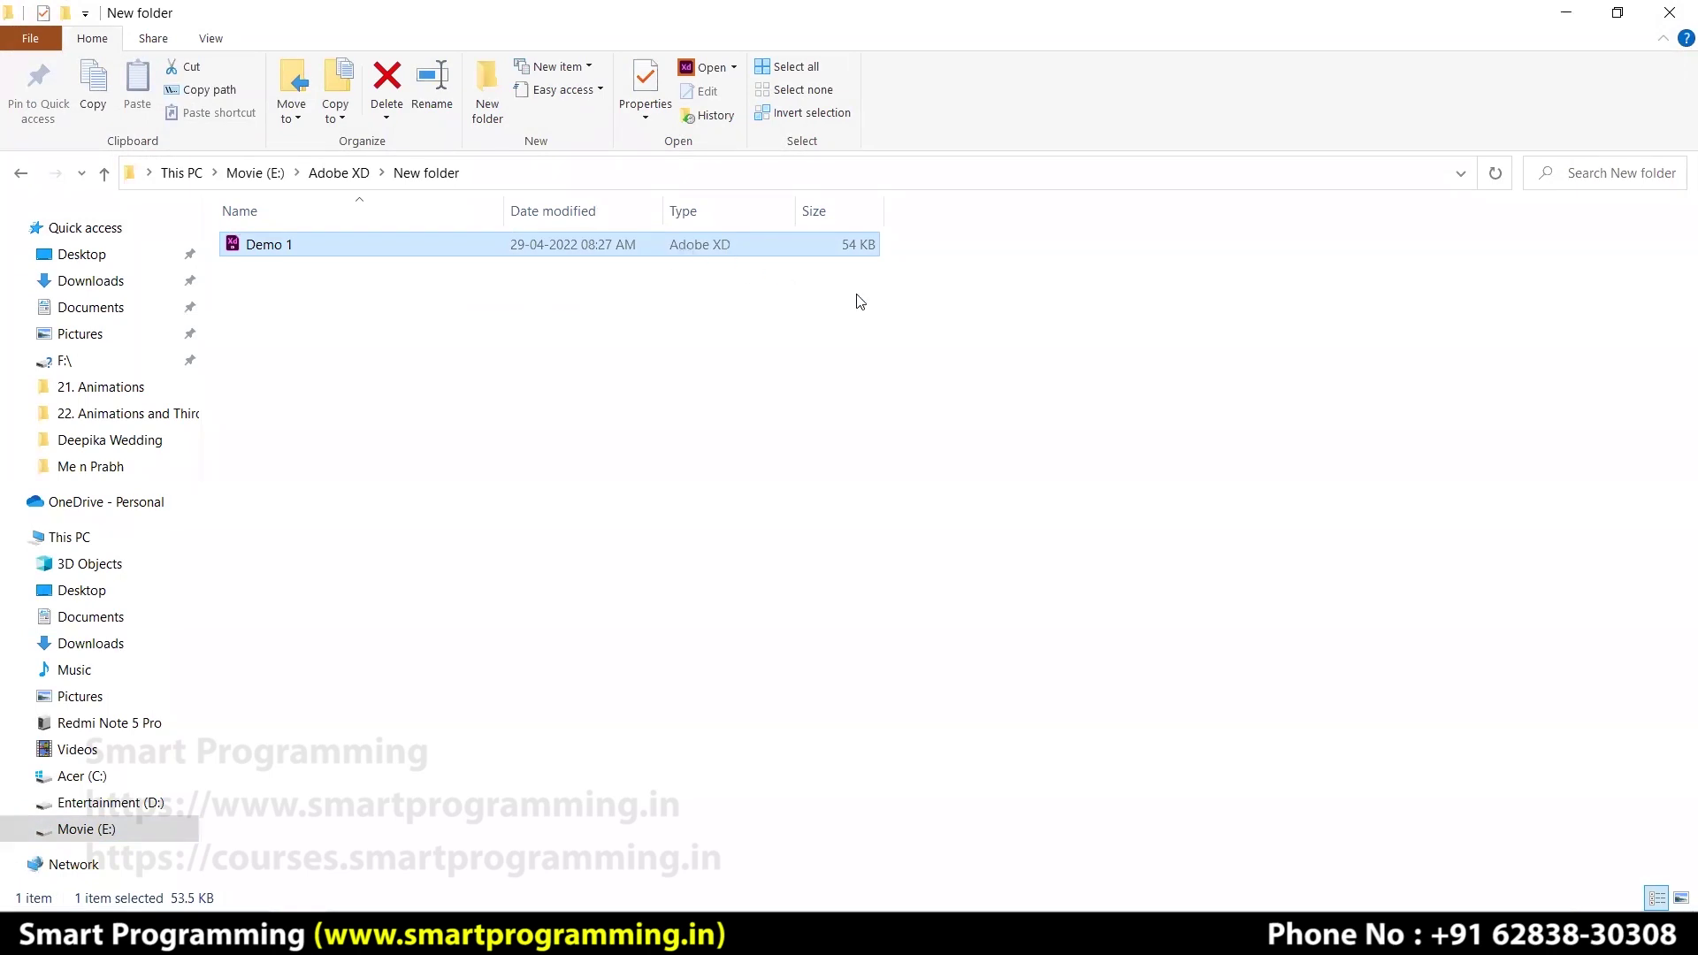
{"action": "left_click", "coordinate": [1682, 898]}
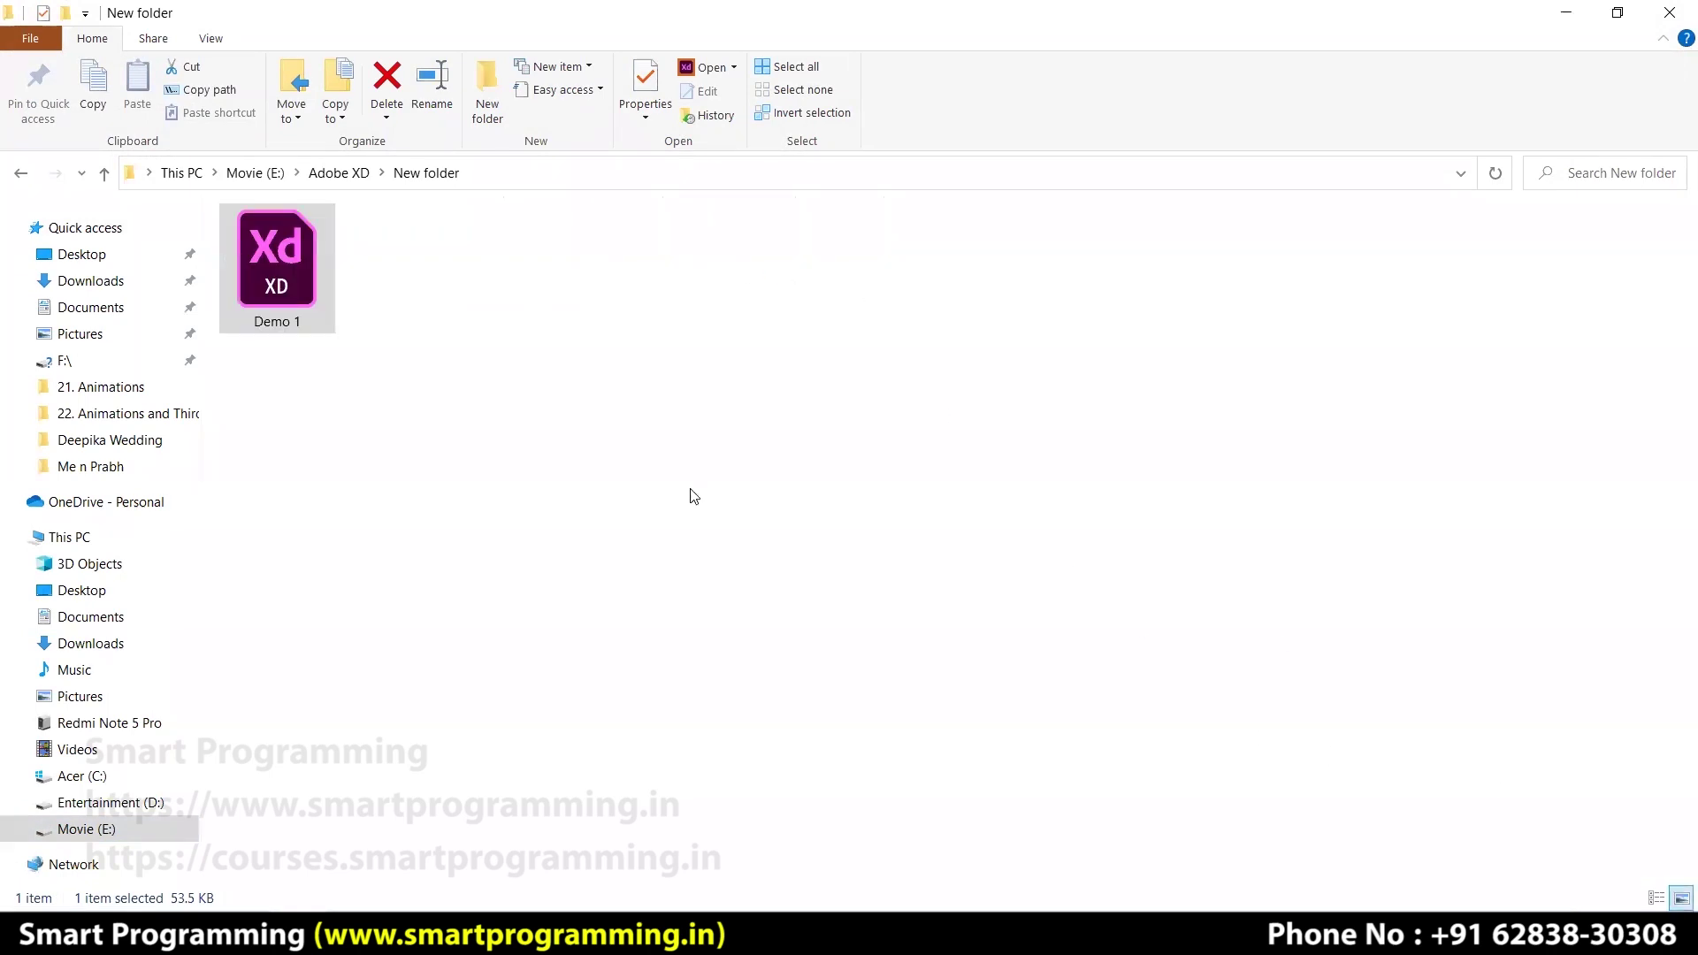
{"action": "left_click", "coordinate": [328, 296]}
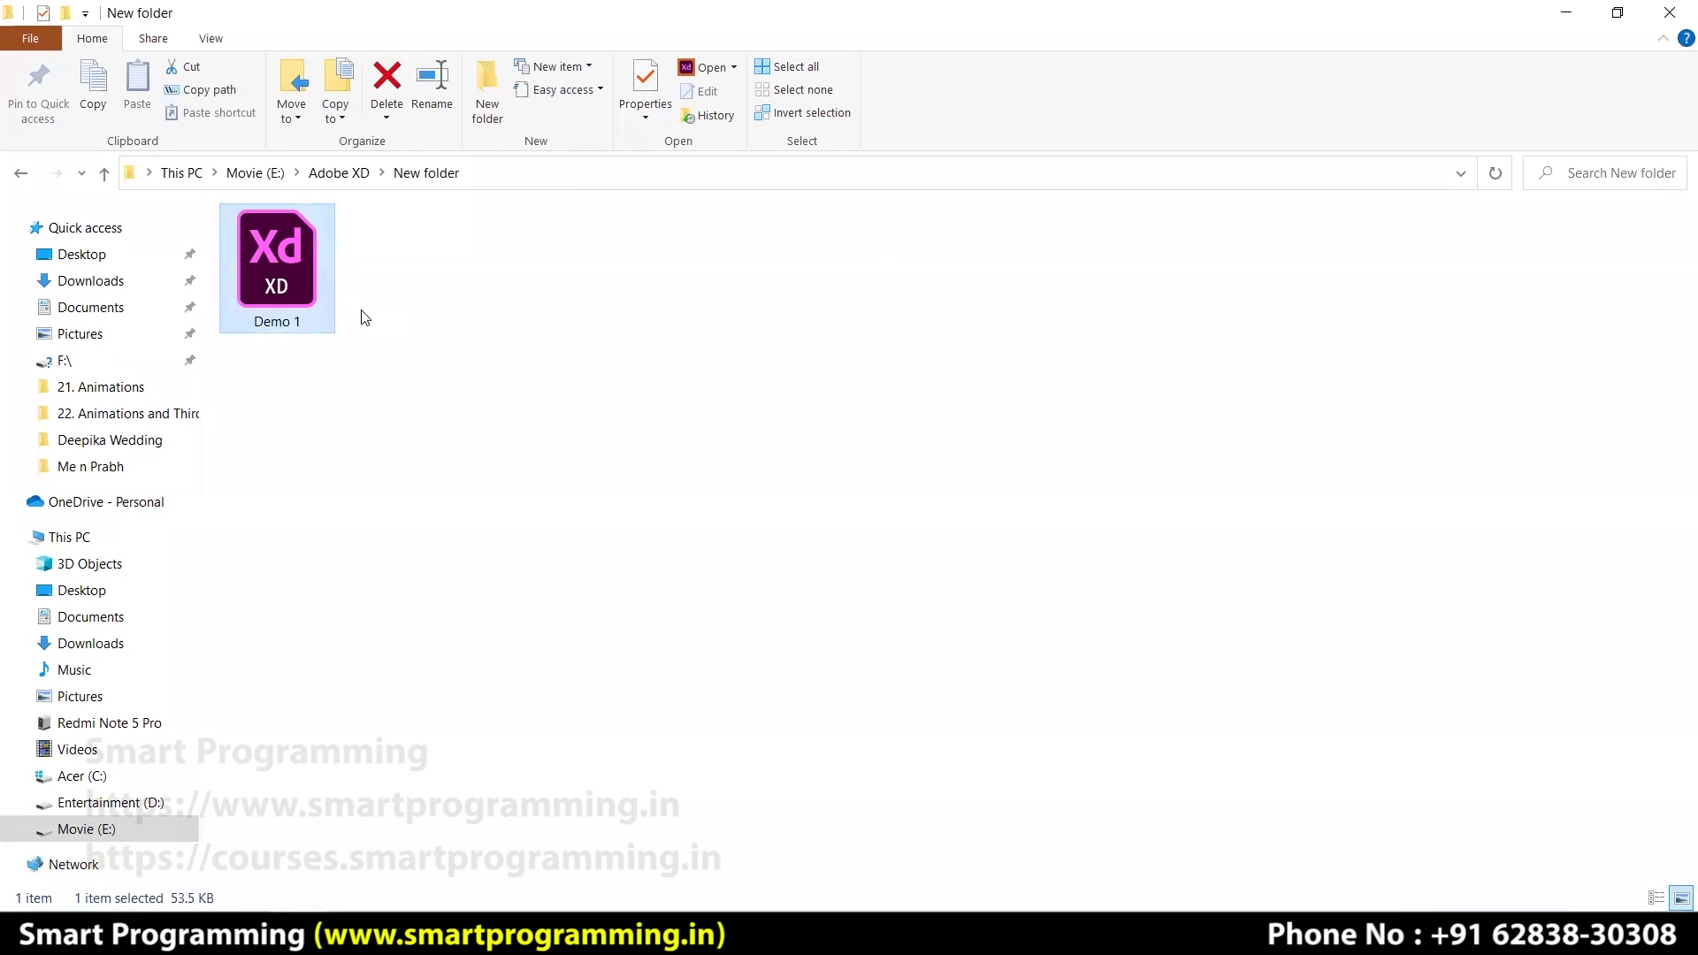
- Open Demo 1 from New folder in Adobe XD and look over its five artboards
{"action": "left_click", "coordinate": [812, 850]}
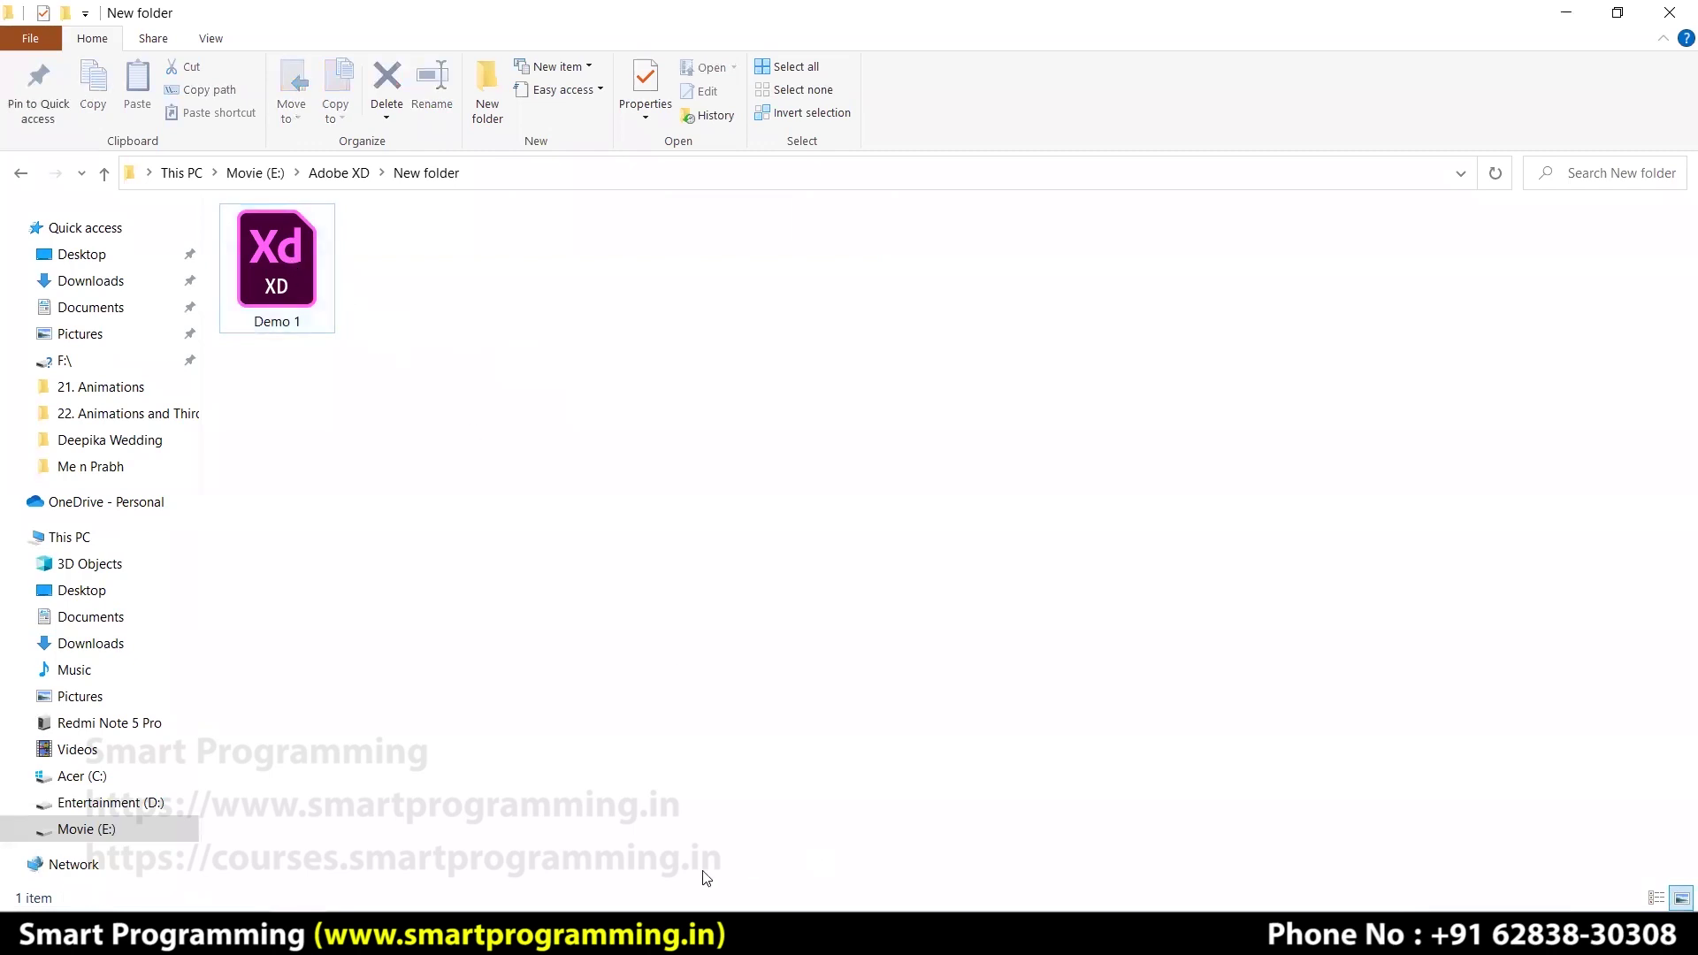
{"action": "double_click", "coordinate": [277, 266]}
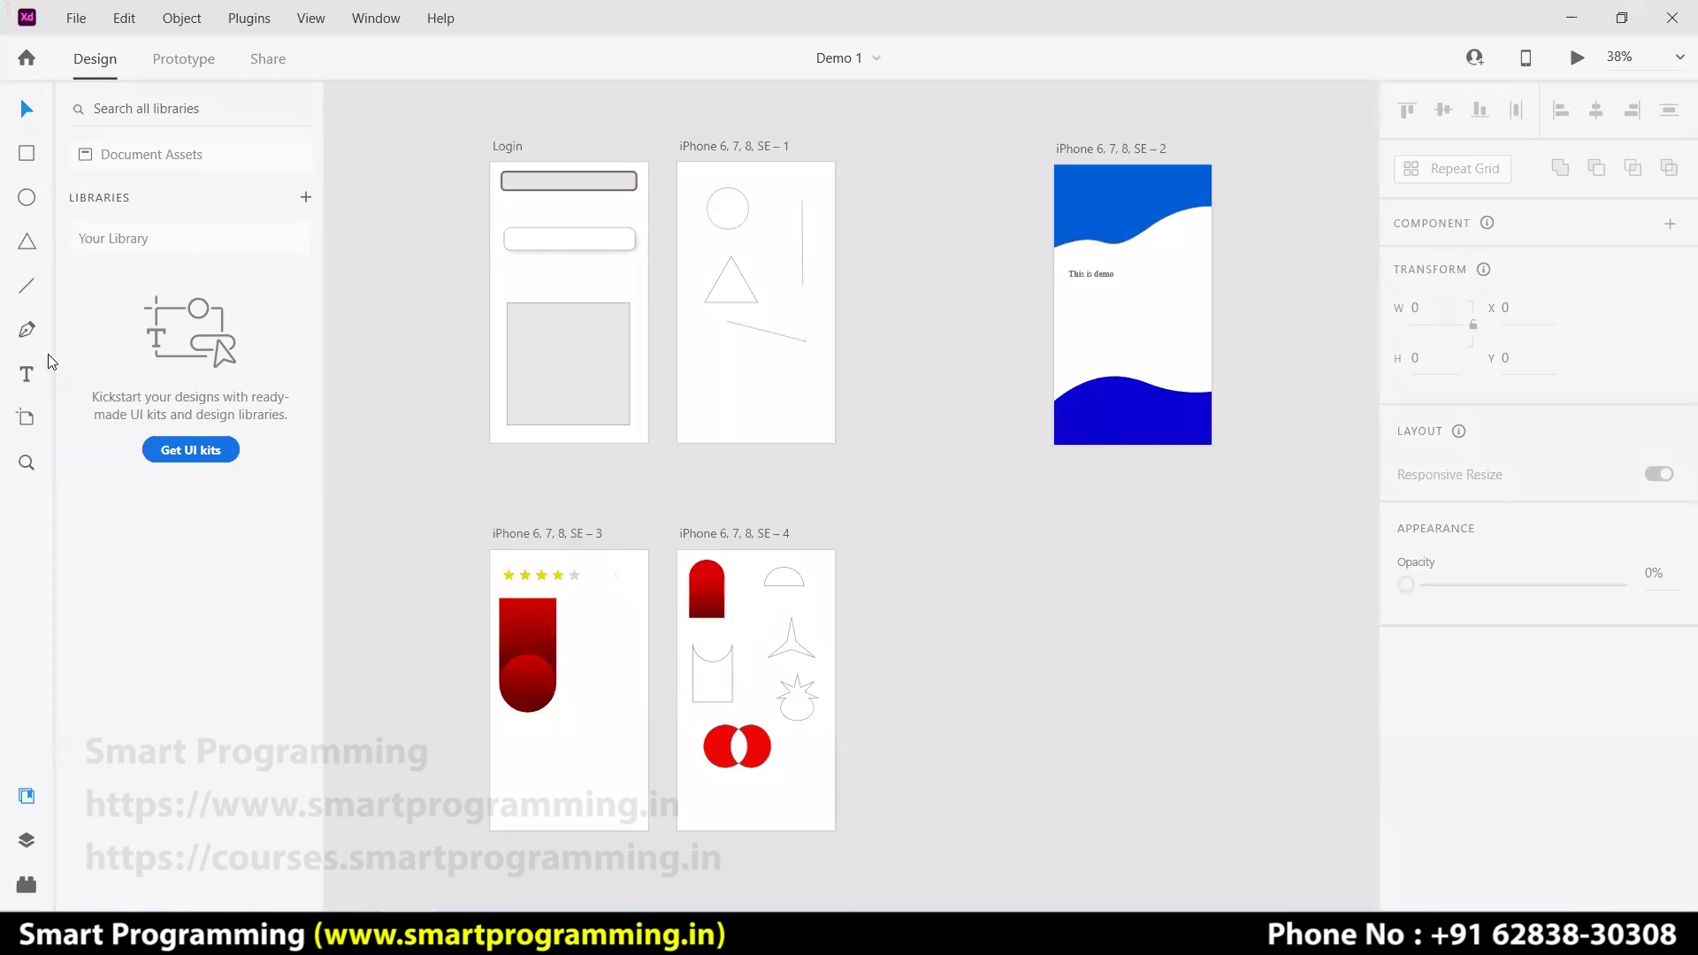
{"action": "left_click", "coordinate": [27, 472]}
{"action": "left_click_drag", "start_coordinate": [462, 114], "coordinate": [997, 354]}
{"action": "scroll", "coordinate": [997, 355], "scroll_direction": "down", "scroll_amount": 5}
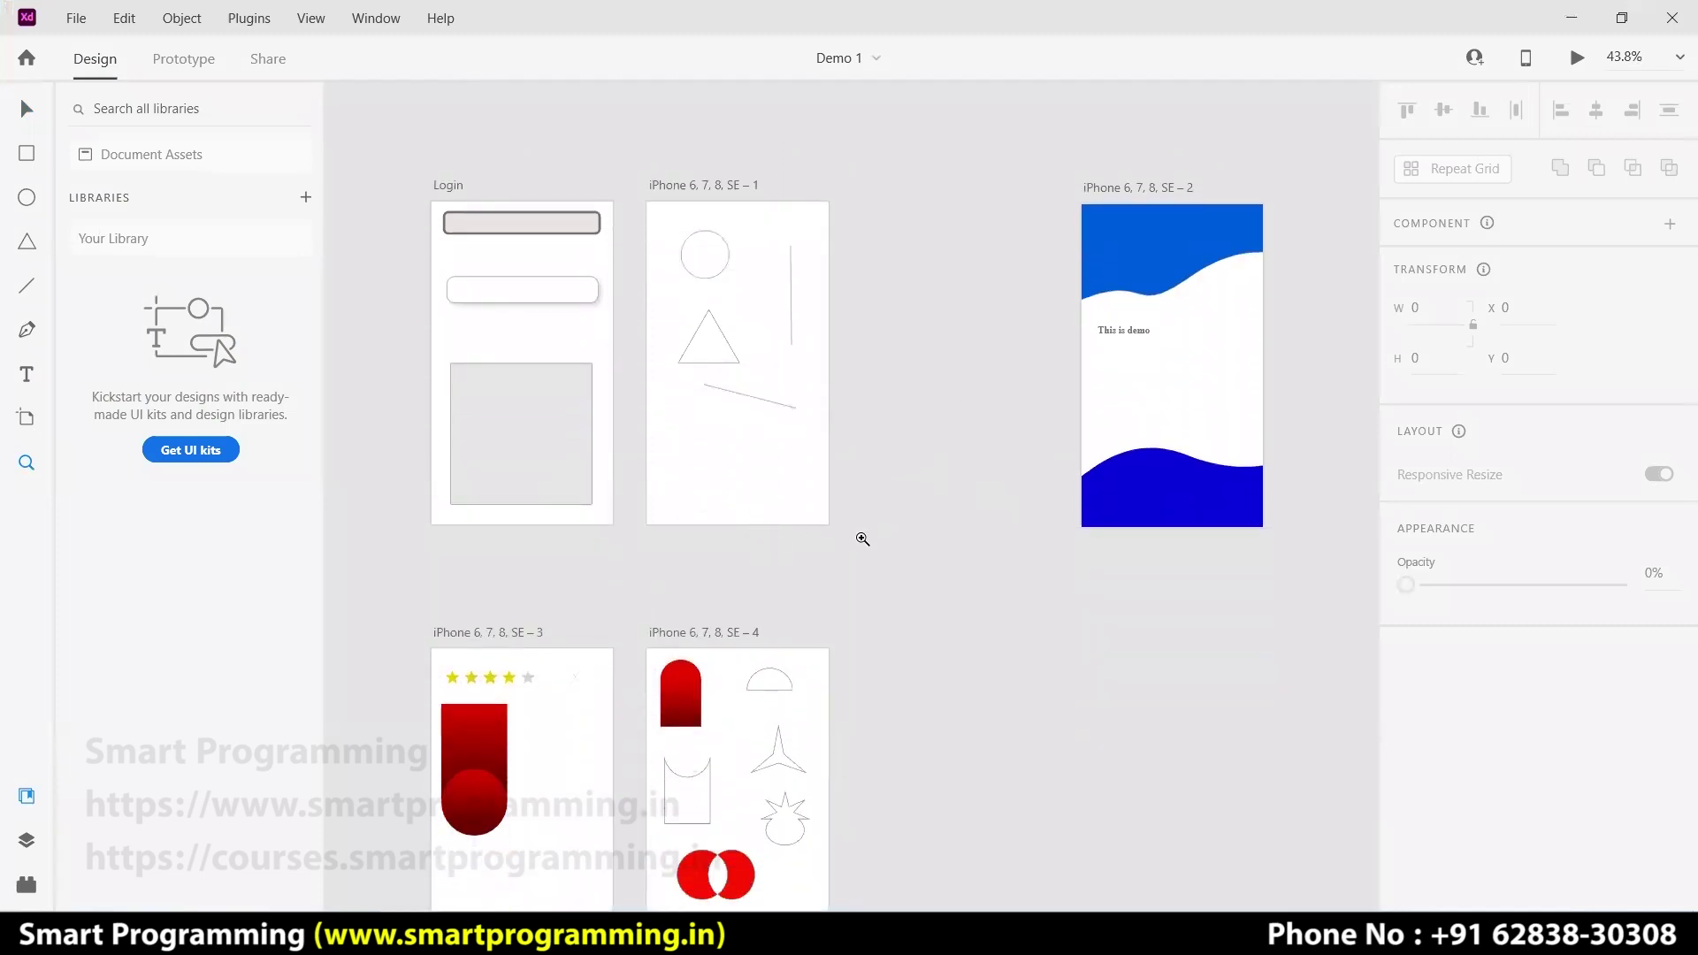
{"action": "scroll", "coordinate": [863, 538], "scroll_direction": "down", "scroll_amount": 1}
{"action": "scroll", "coordinate": [863, 538], "scroll_direction": "down", "scroll_amount": 1}
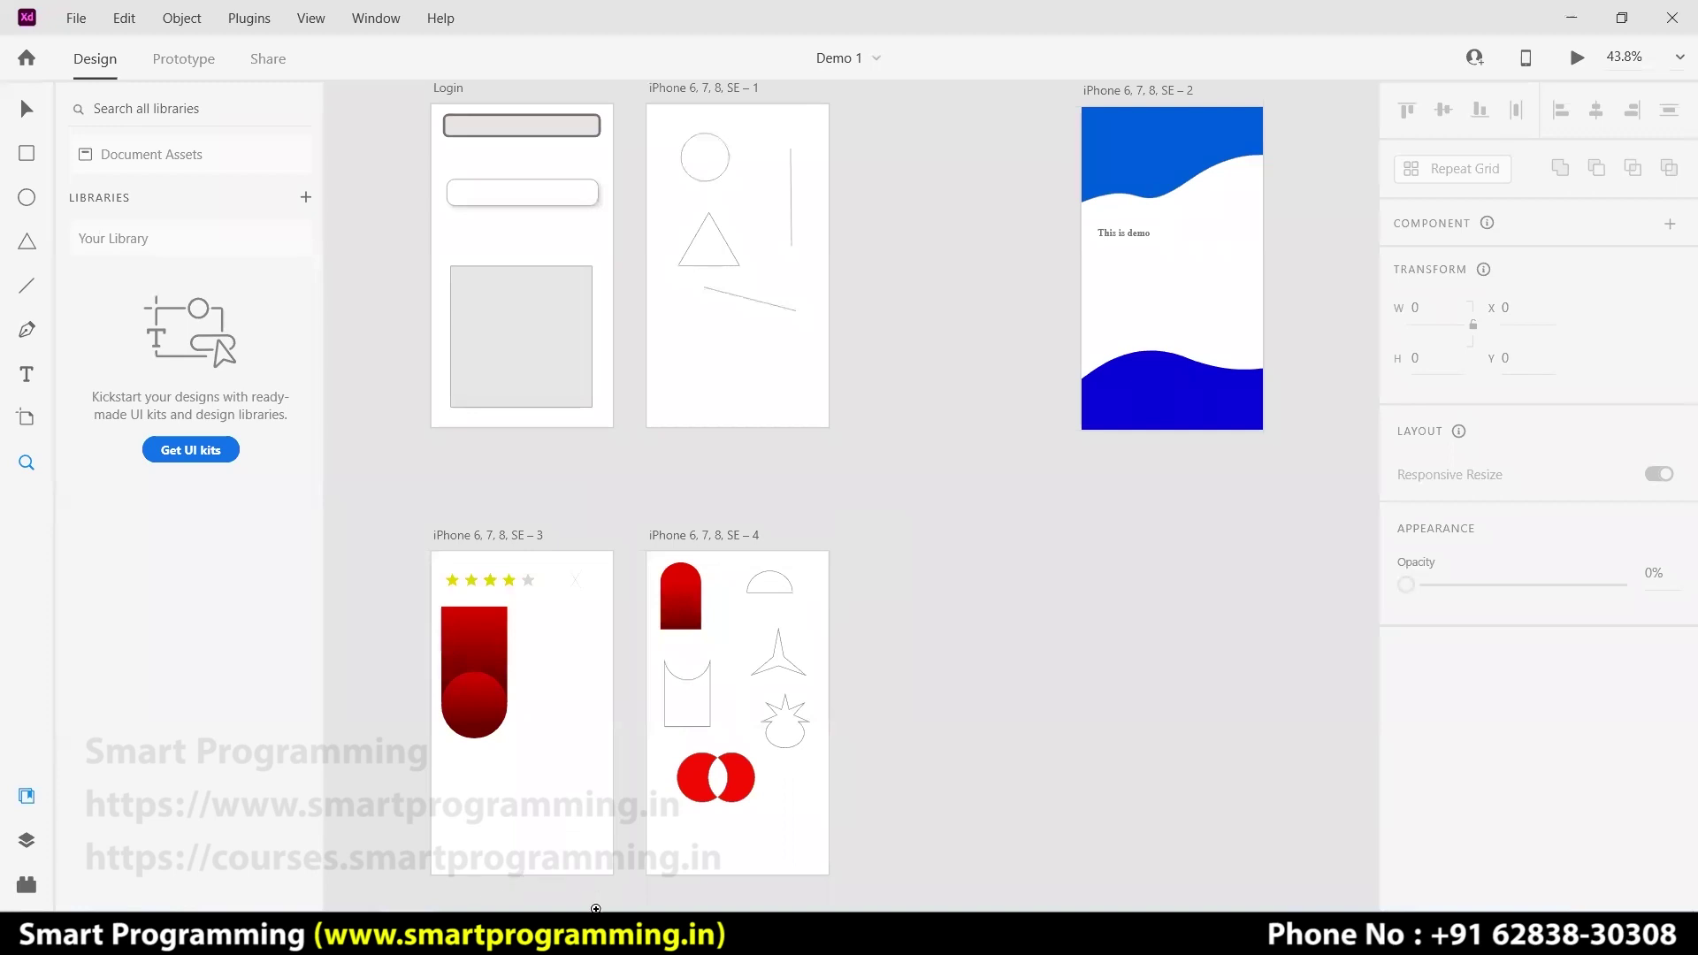
- Switch to the browser and search Google Images for "login activity android", skimming the results
{"action": "key", "text": "alt+Tab"}
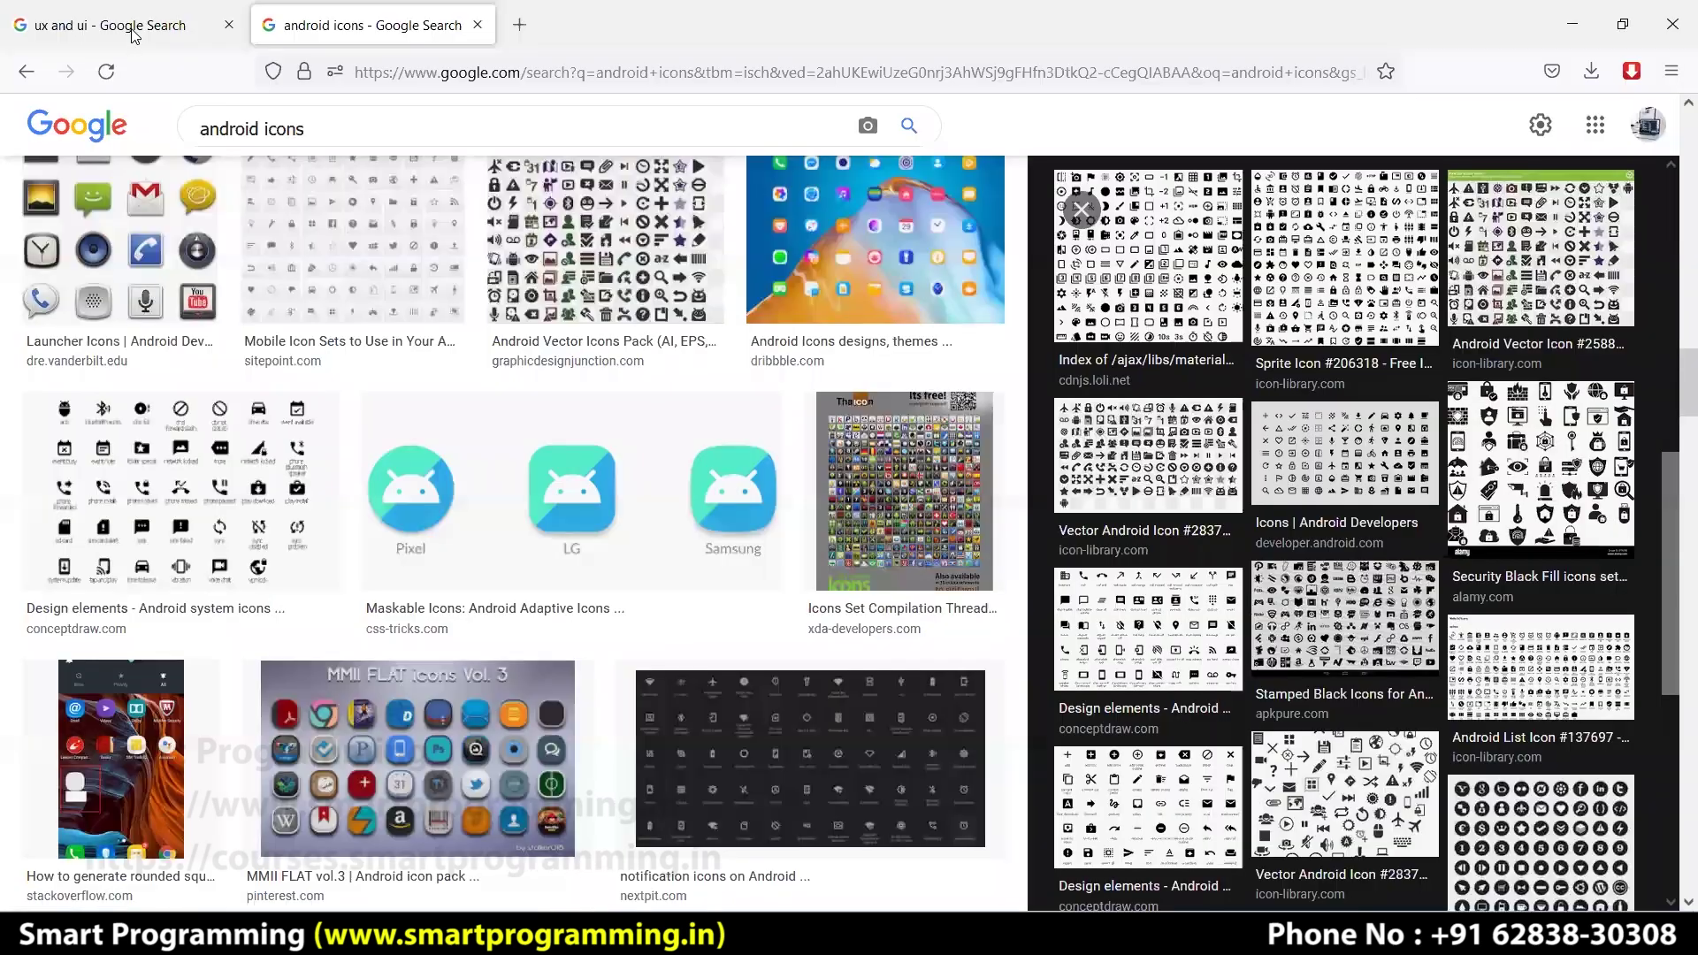
{"action": "triple_click", "coordinate": [258, 129]}
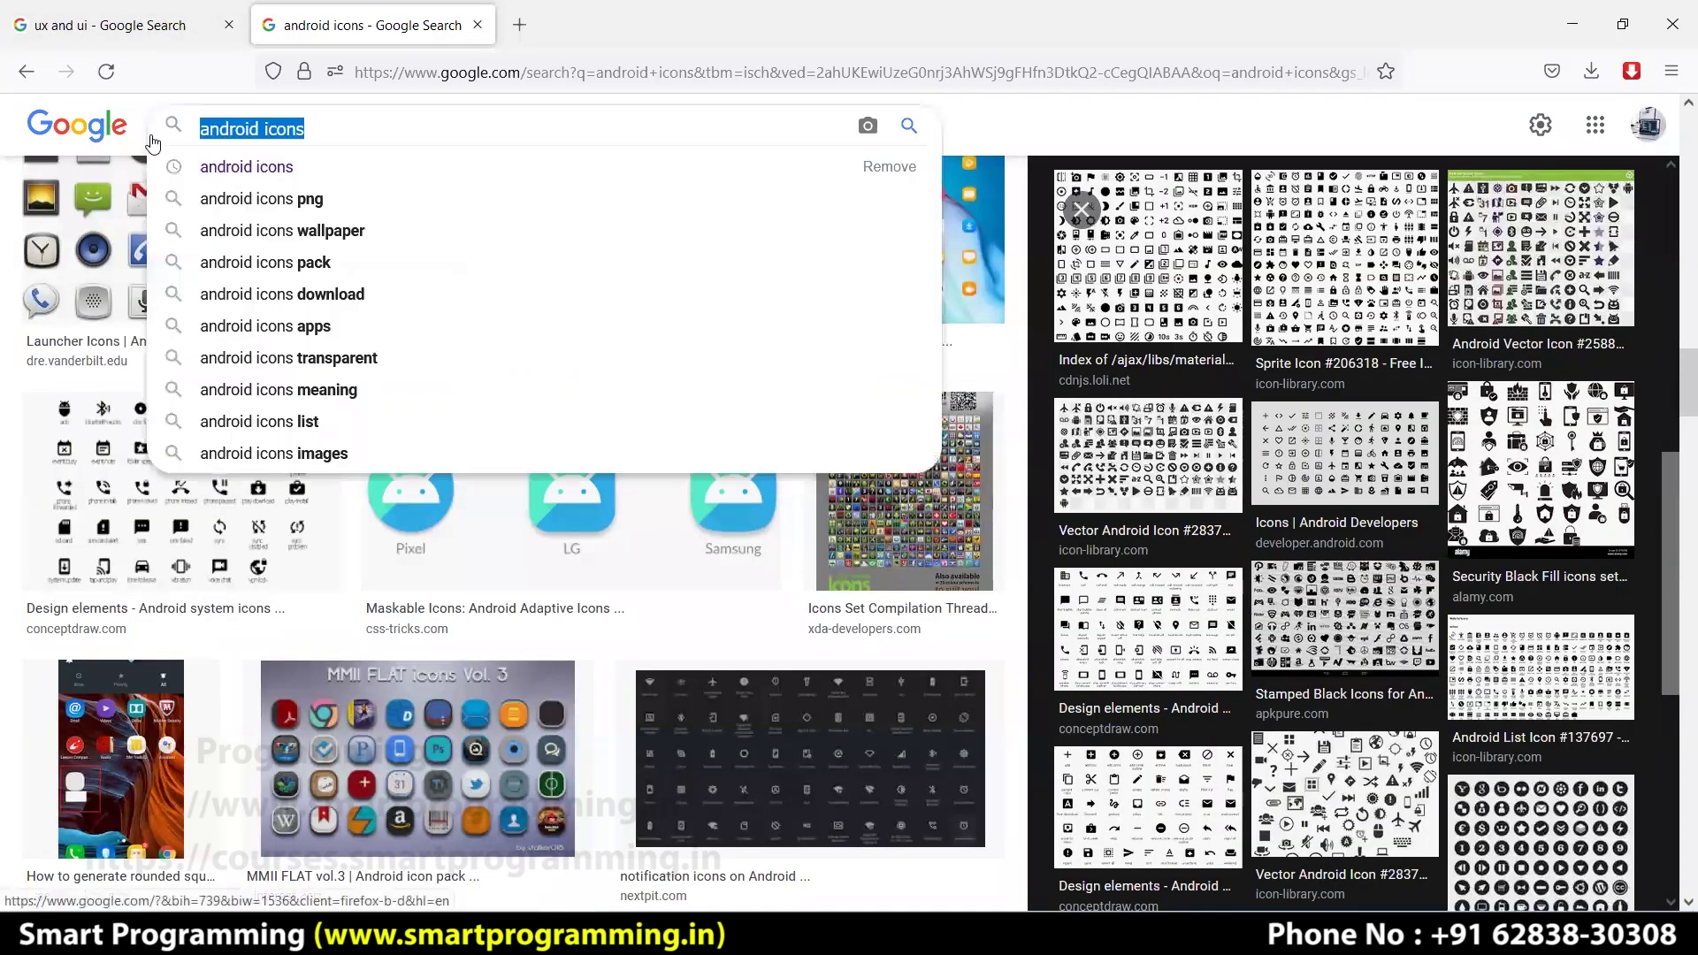
{"action": "type", "text": "login"}
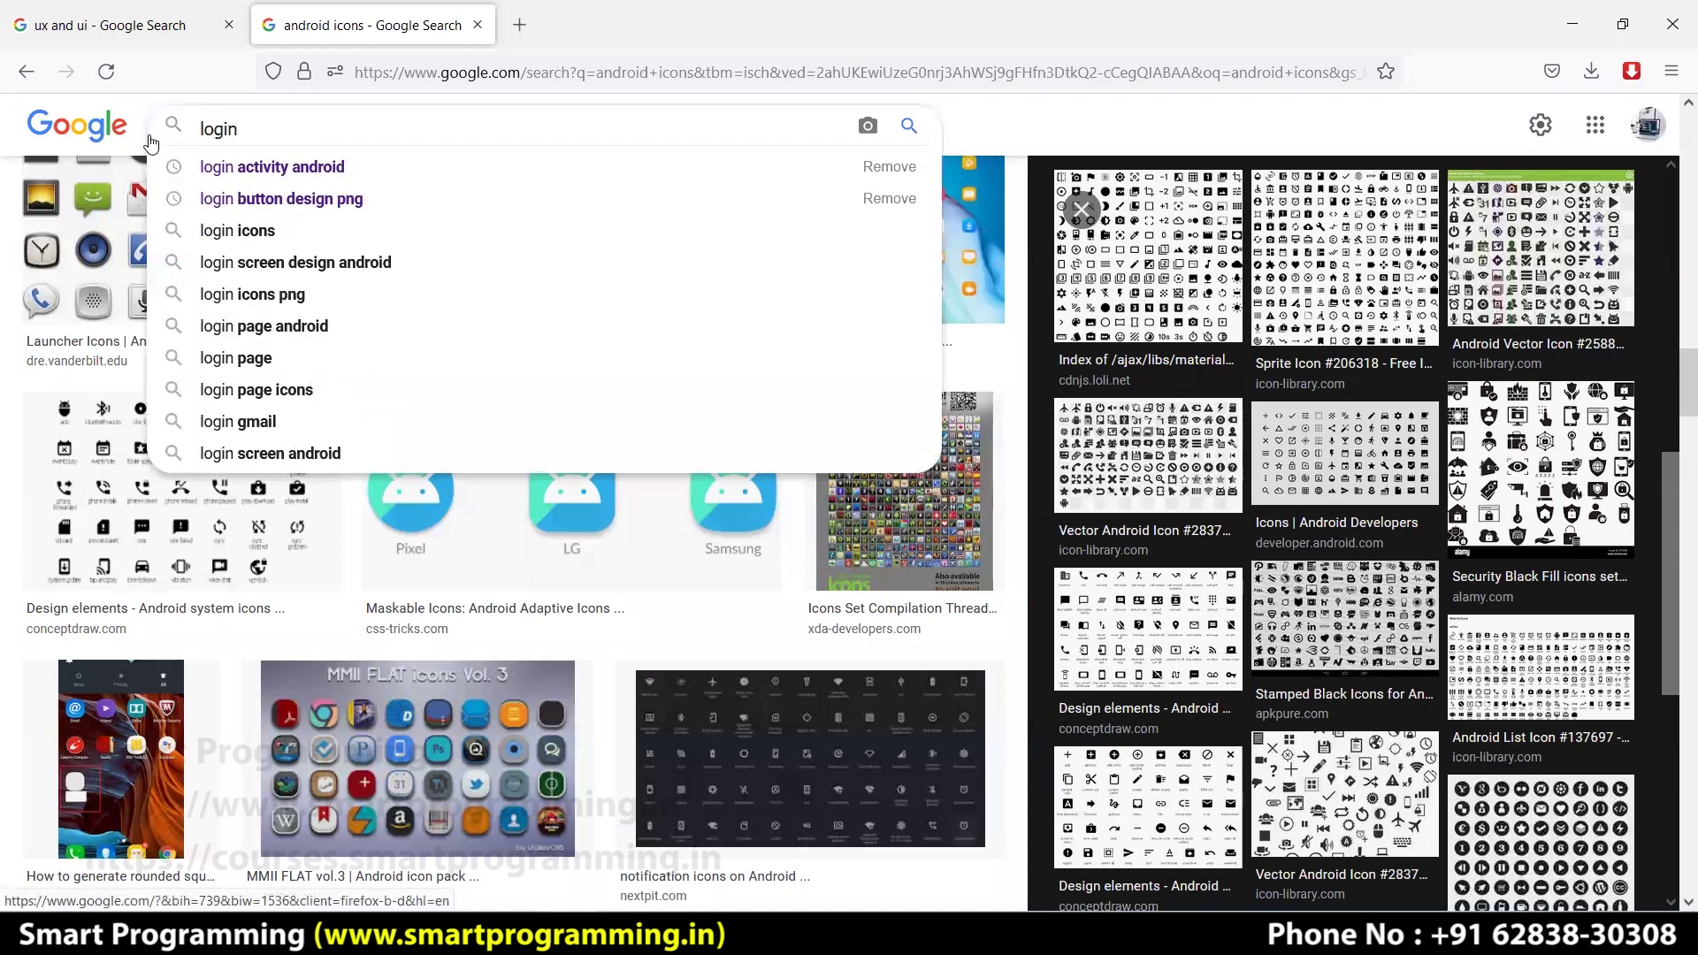
{"action": "key", "text": "Down"}
{"action": "key", "text": "Return"}
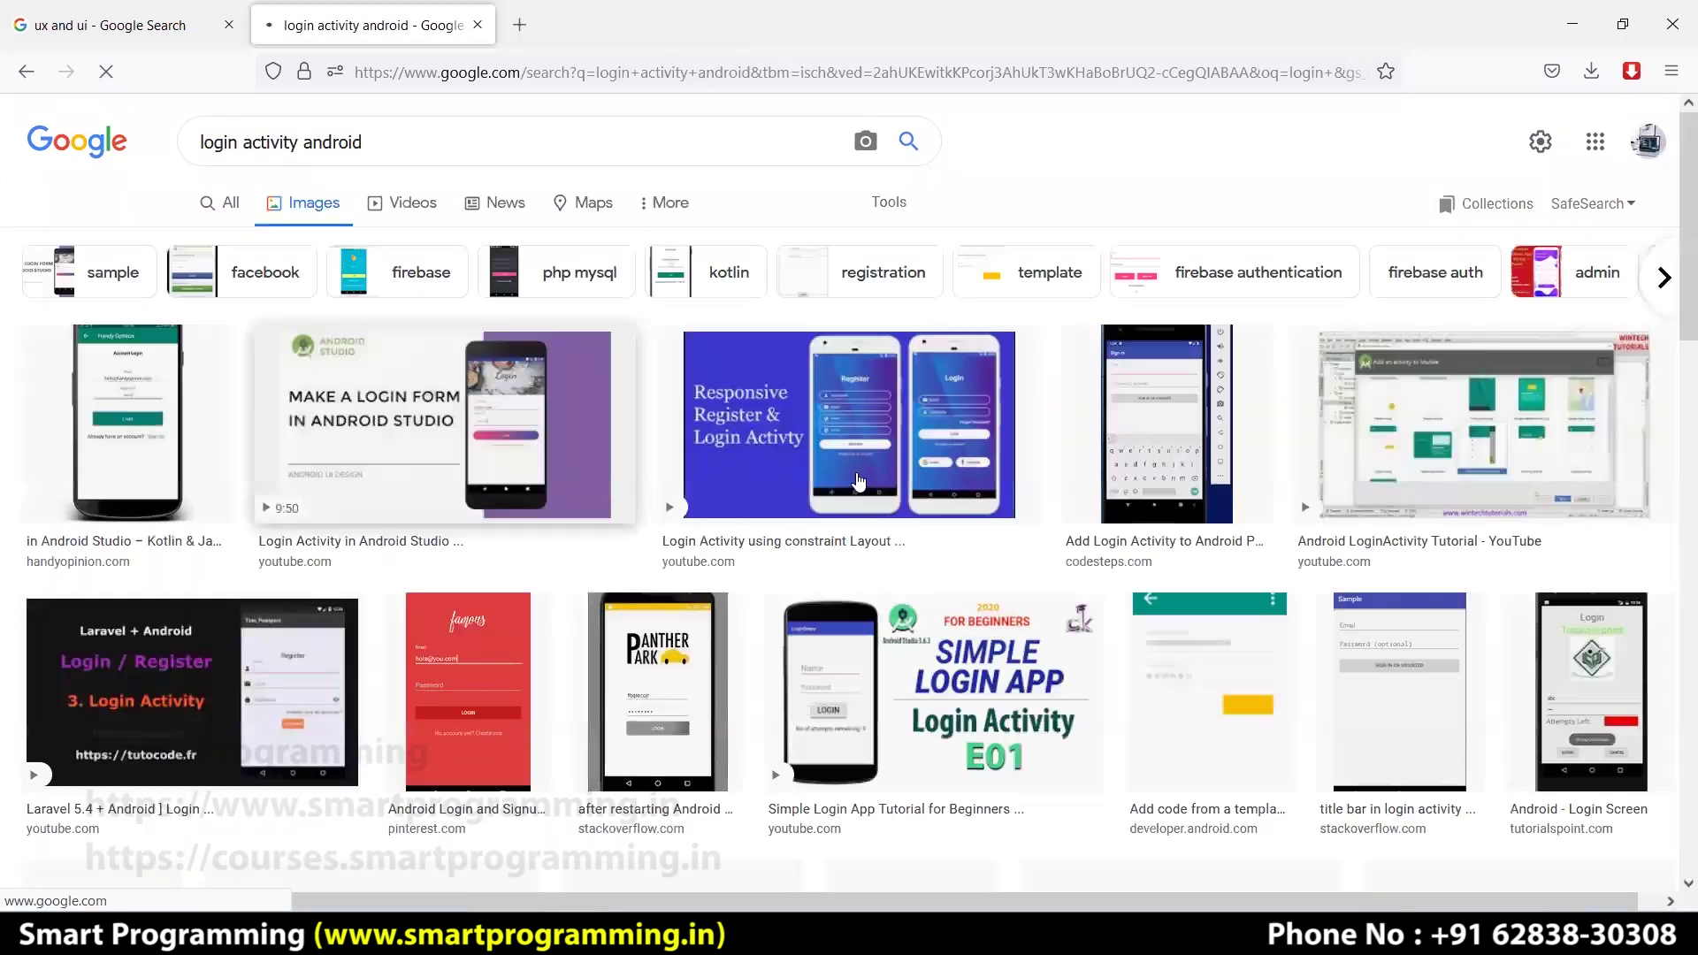
{"action": "scroll", "coordinate": [568, 384], "scroll_direction": "down", "scroll_amount": 3}
{"action": "scroll", "coordinate": [420, 258], "scroll_direction": "up", "scroll_amount": 5}
- Search Google Images for "beautiful login designs android" and browse the login screen results
{"action": "left_click", "coordinate": [168, 151]}
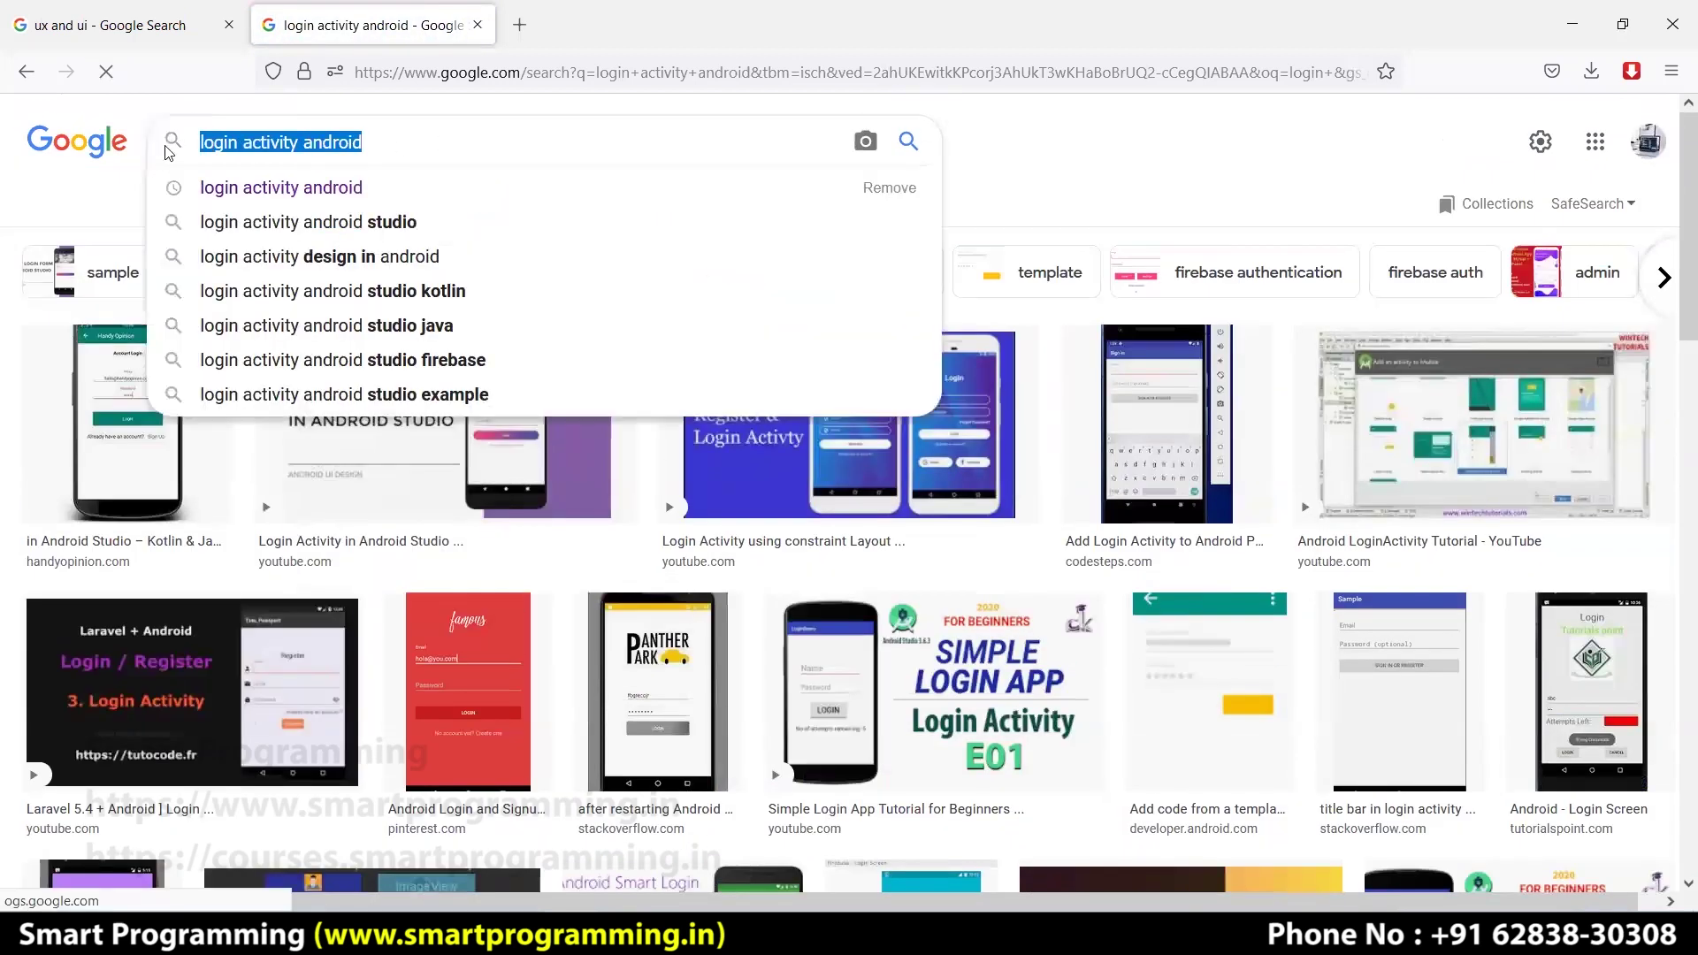
{"action": "type", "text": "bea"}
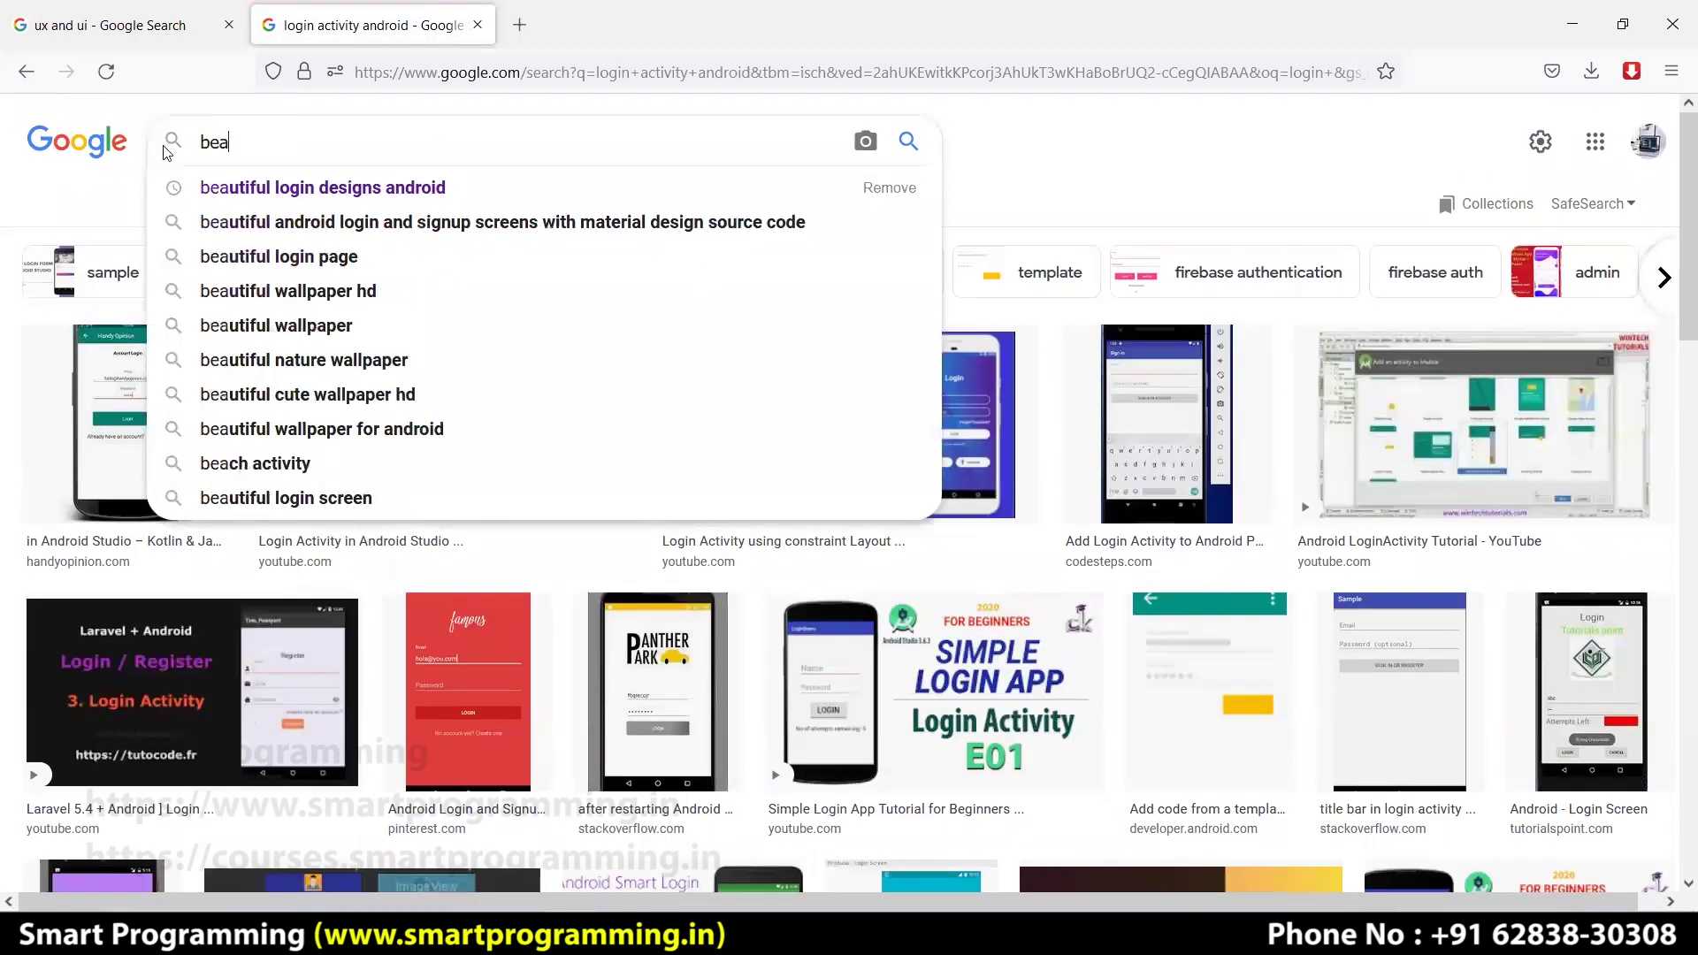
{"action": "key", "text": "Down"}
{"action": "key", "text": "Return"}
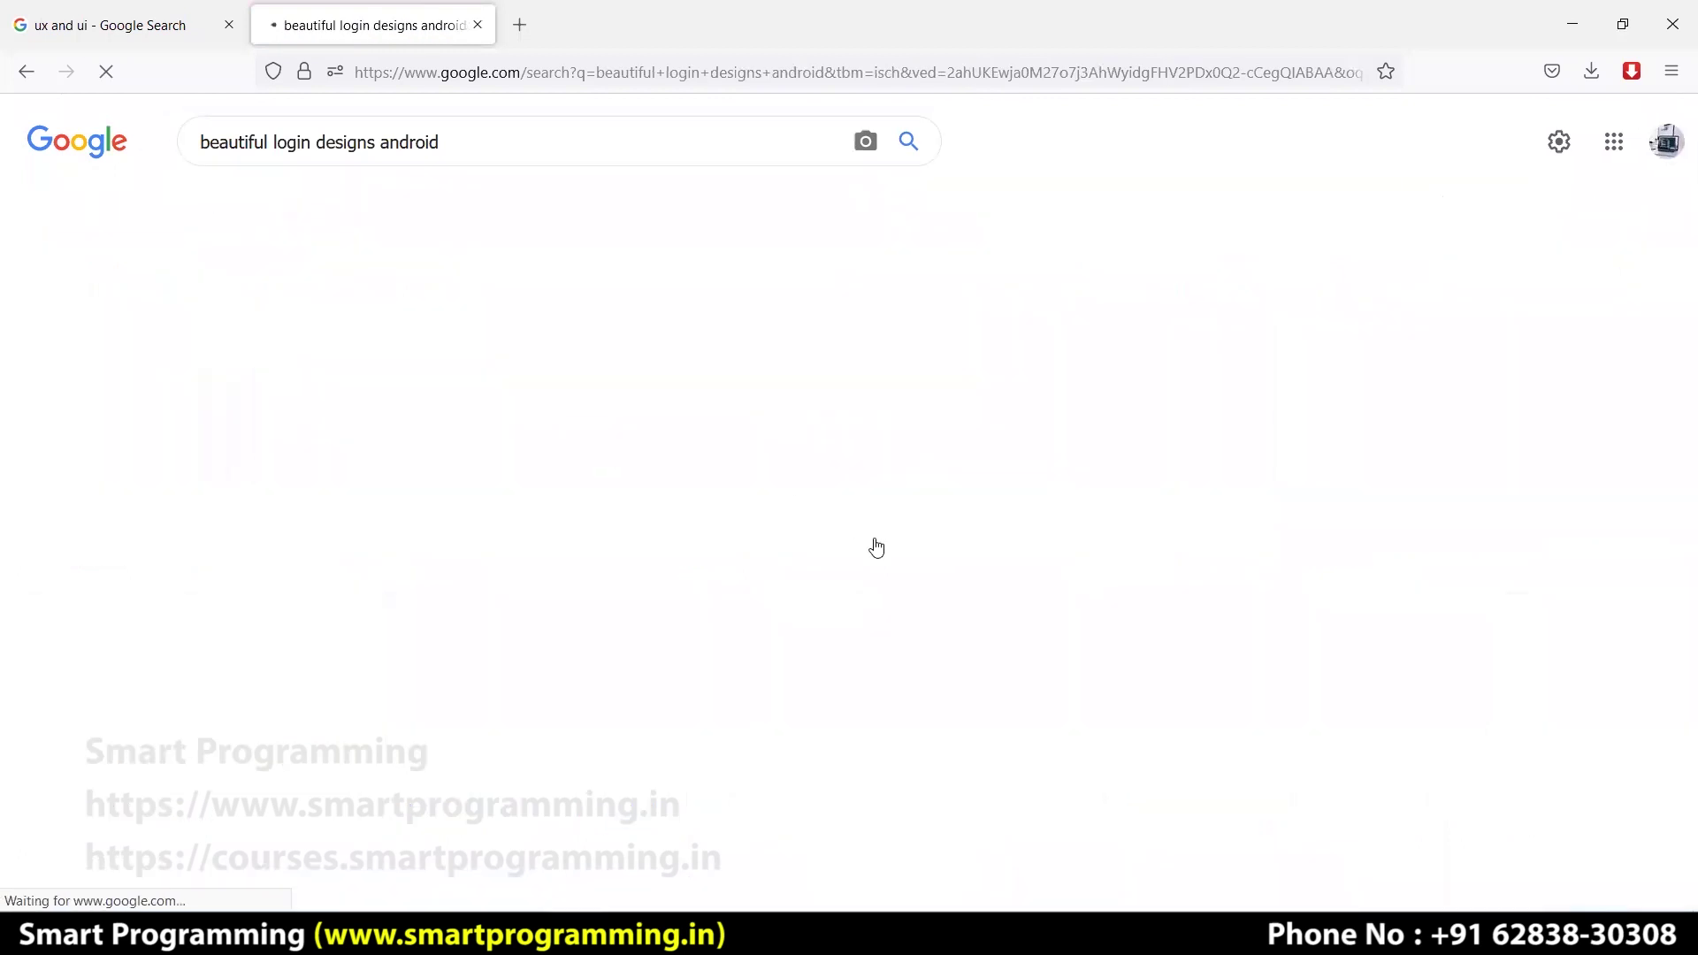
{"action": "scroll", "coordinate": [911, 495], "scroll_direction": "down", "scroll_amount": 2}
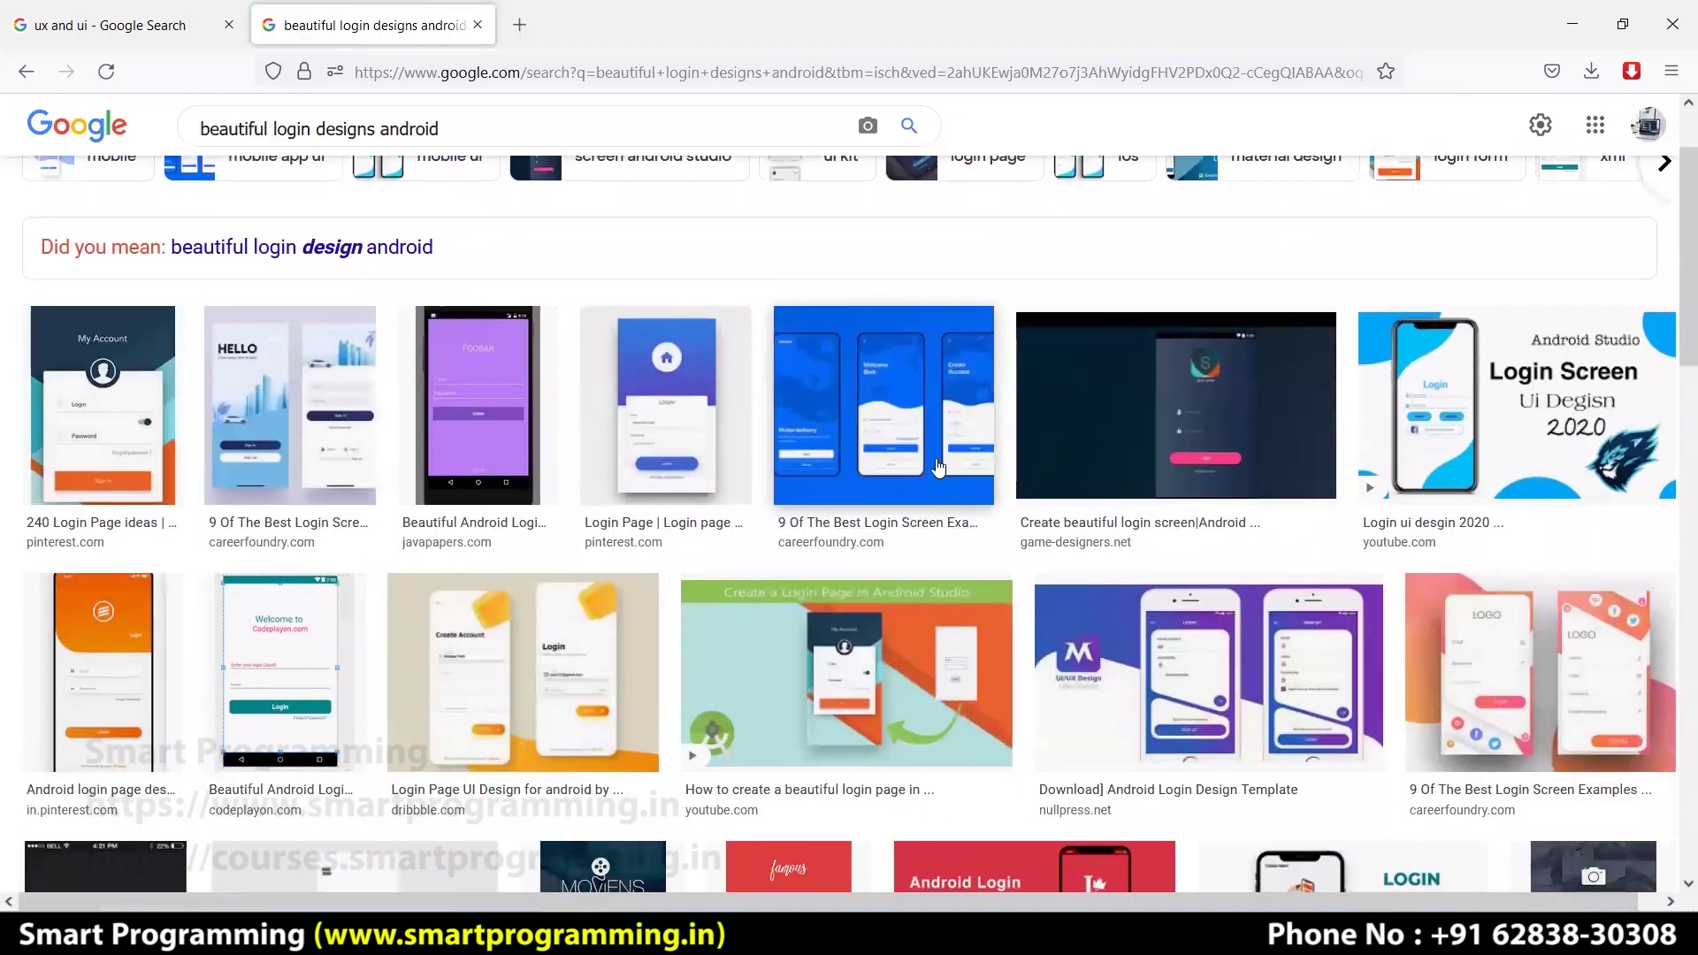
{"action": "scroll", "coordinate": [1119, 491], "scroll_direction": "down", "scroll_amount": 2}
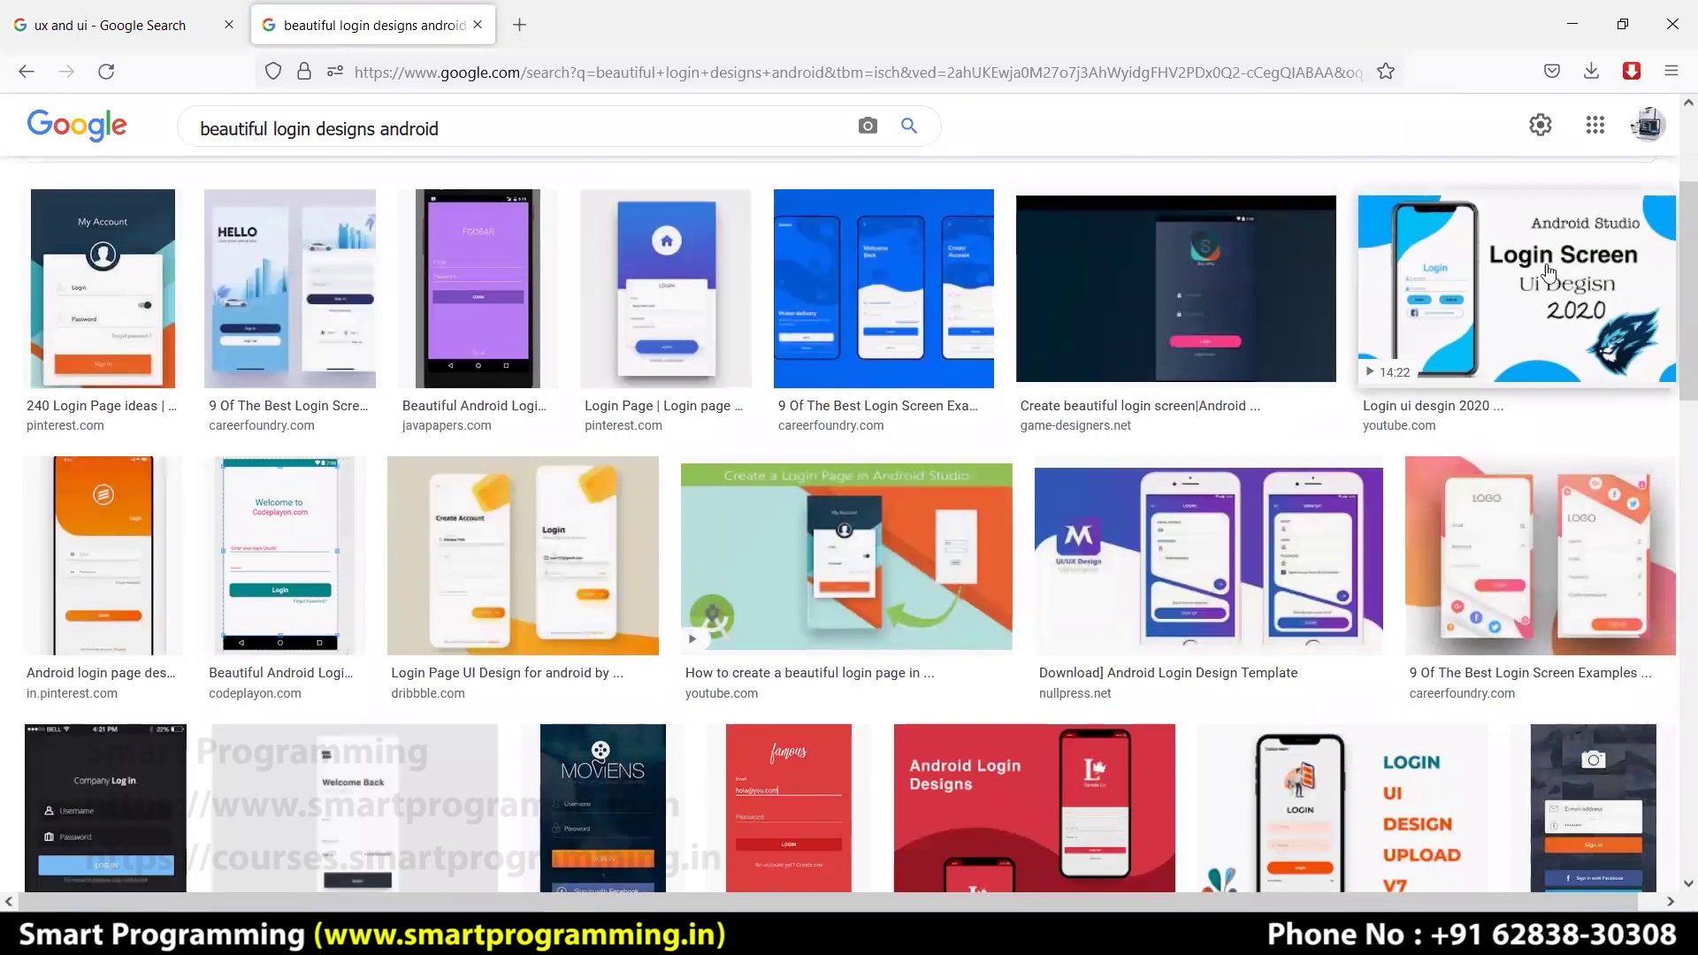
- Preview the YouTube Login Screen 2020 design, the related Captaindroid nice login UI, and the Freepik login UI kit
{"action": "left_click", "coordinate": [1548, 273]}
{"action": "scroll", "coordinate": [1368, 460], "scroll_direction": "down", "scroll_amount": 3}
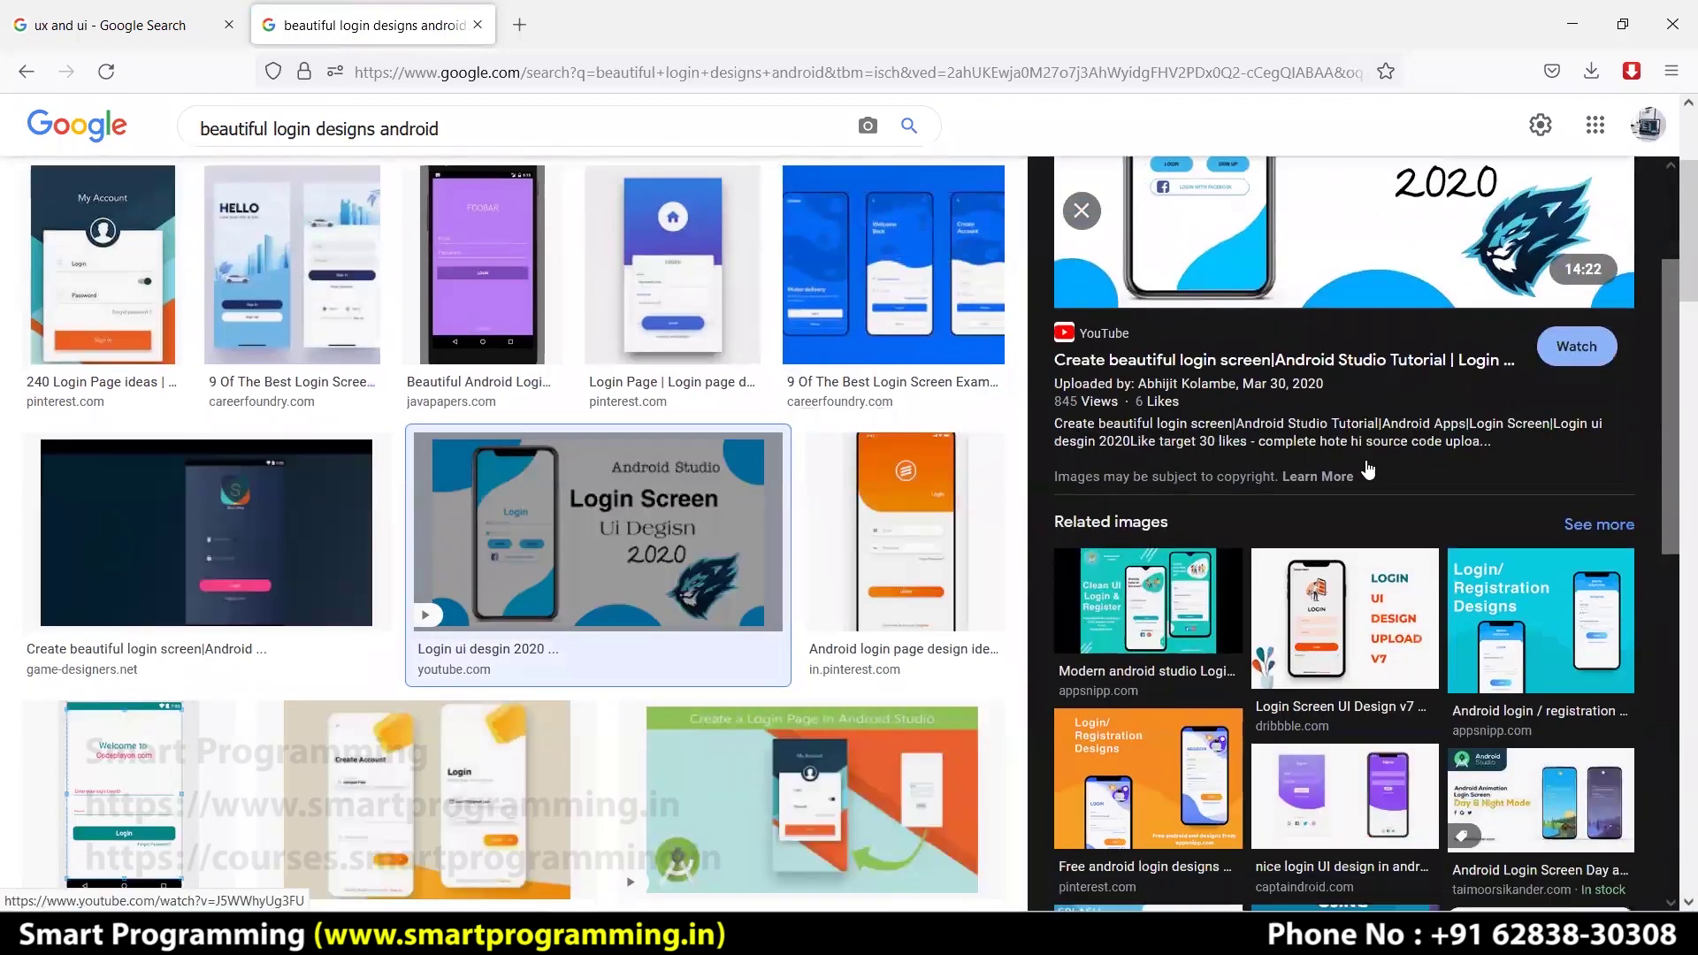
{"action": "scroll", "coordinate": [1368, 469], "scroll_direction": "down", "scroll_amount": 3}
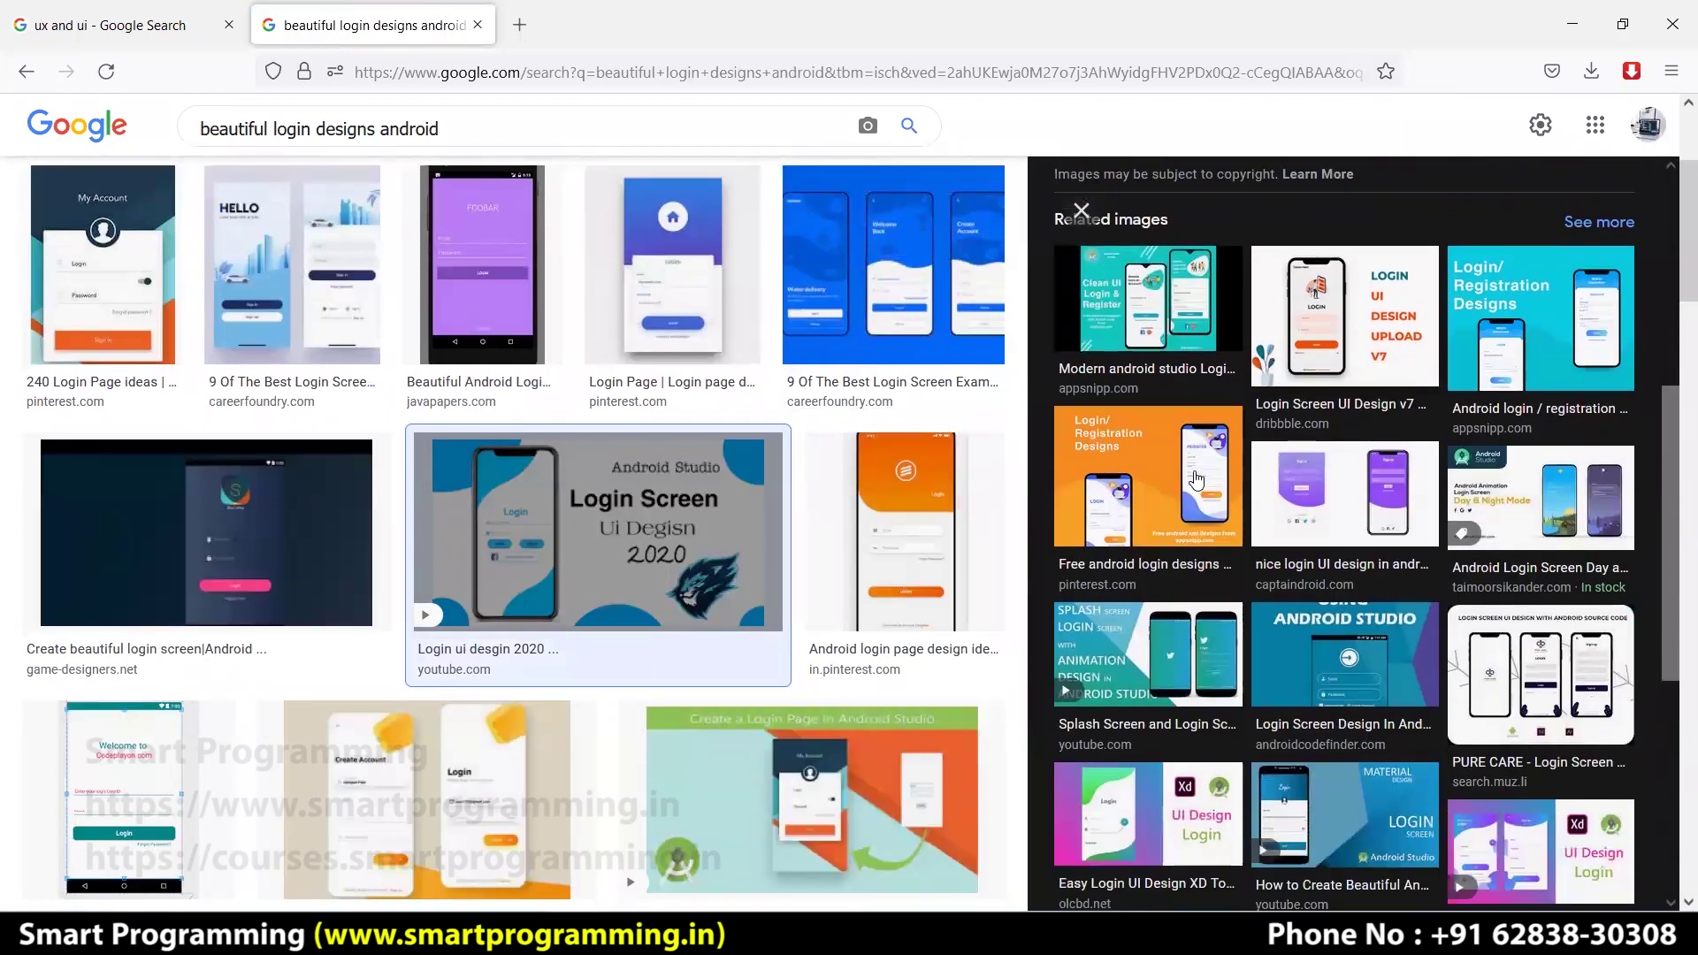
{"action": "left_click", "coordinate": [1300, 492]}
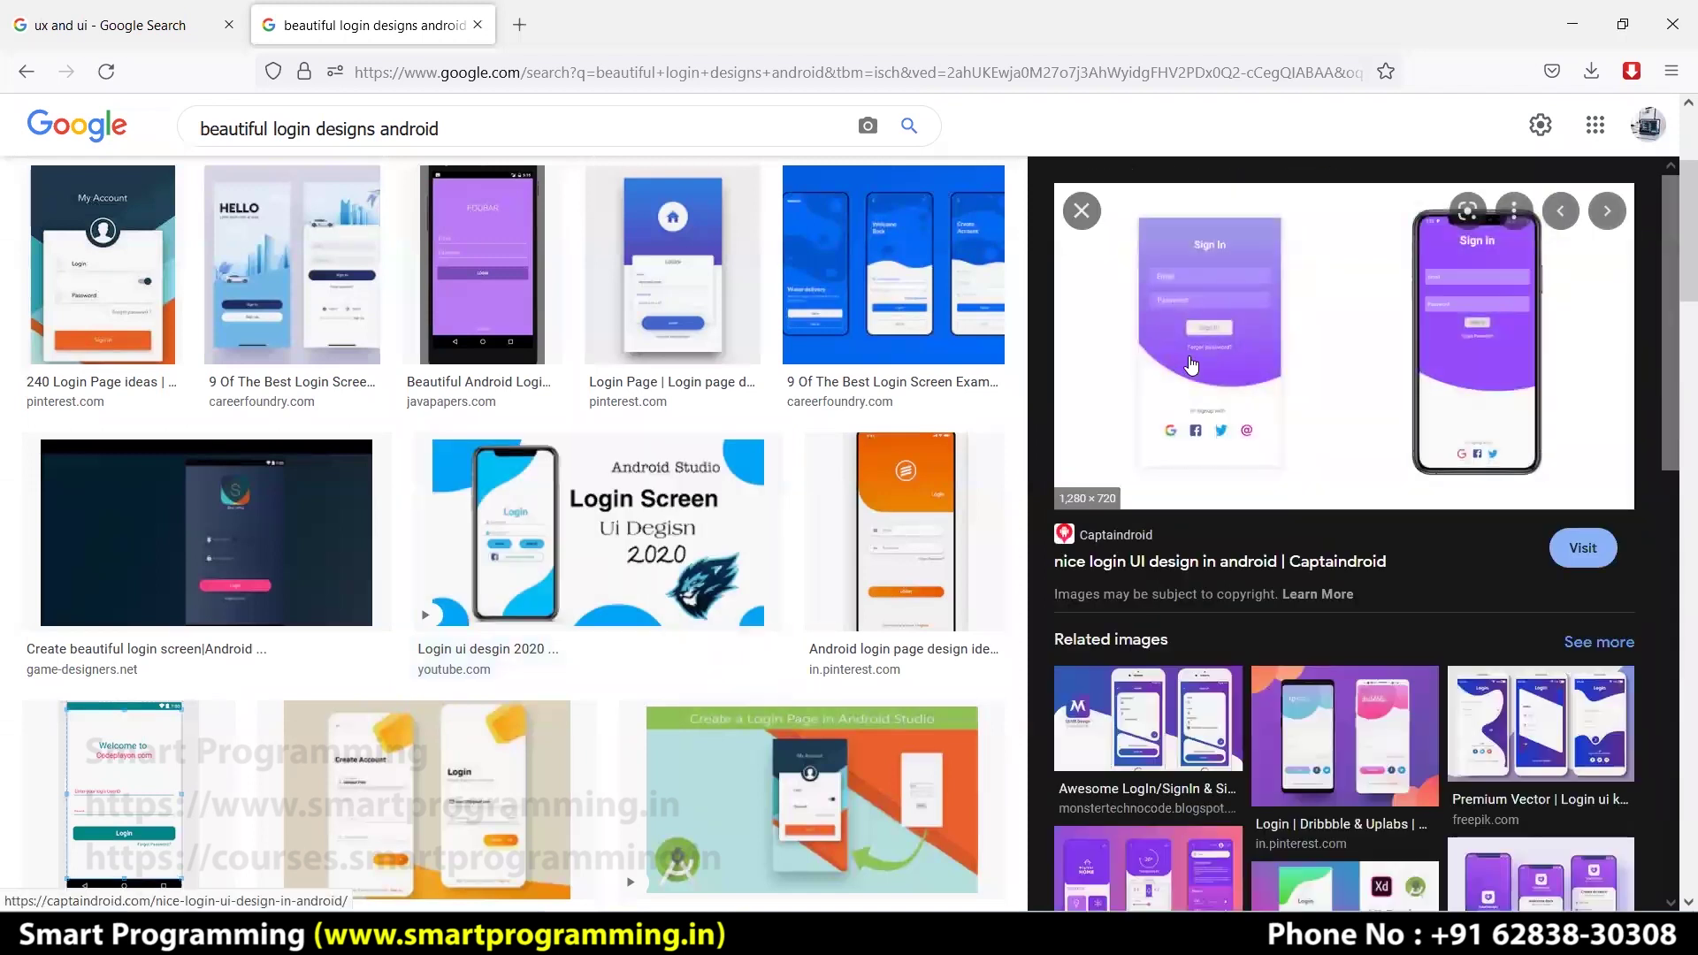
{"action": "scroll", "coordinate": [1460, 522], "scroll_direction": "down", "scroll_amount": 2}
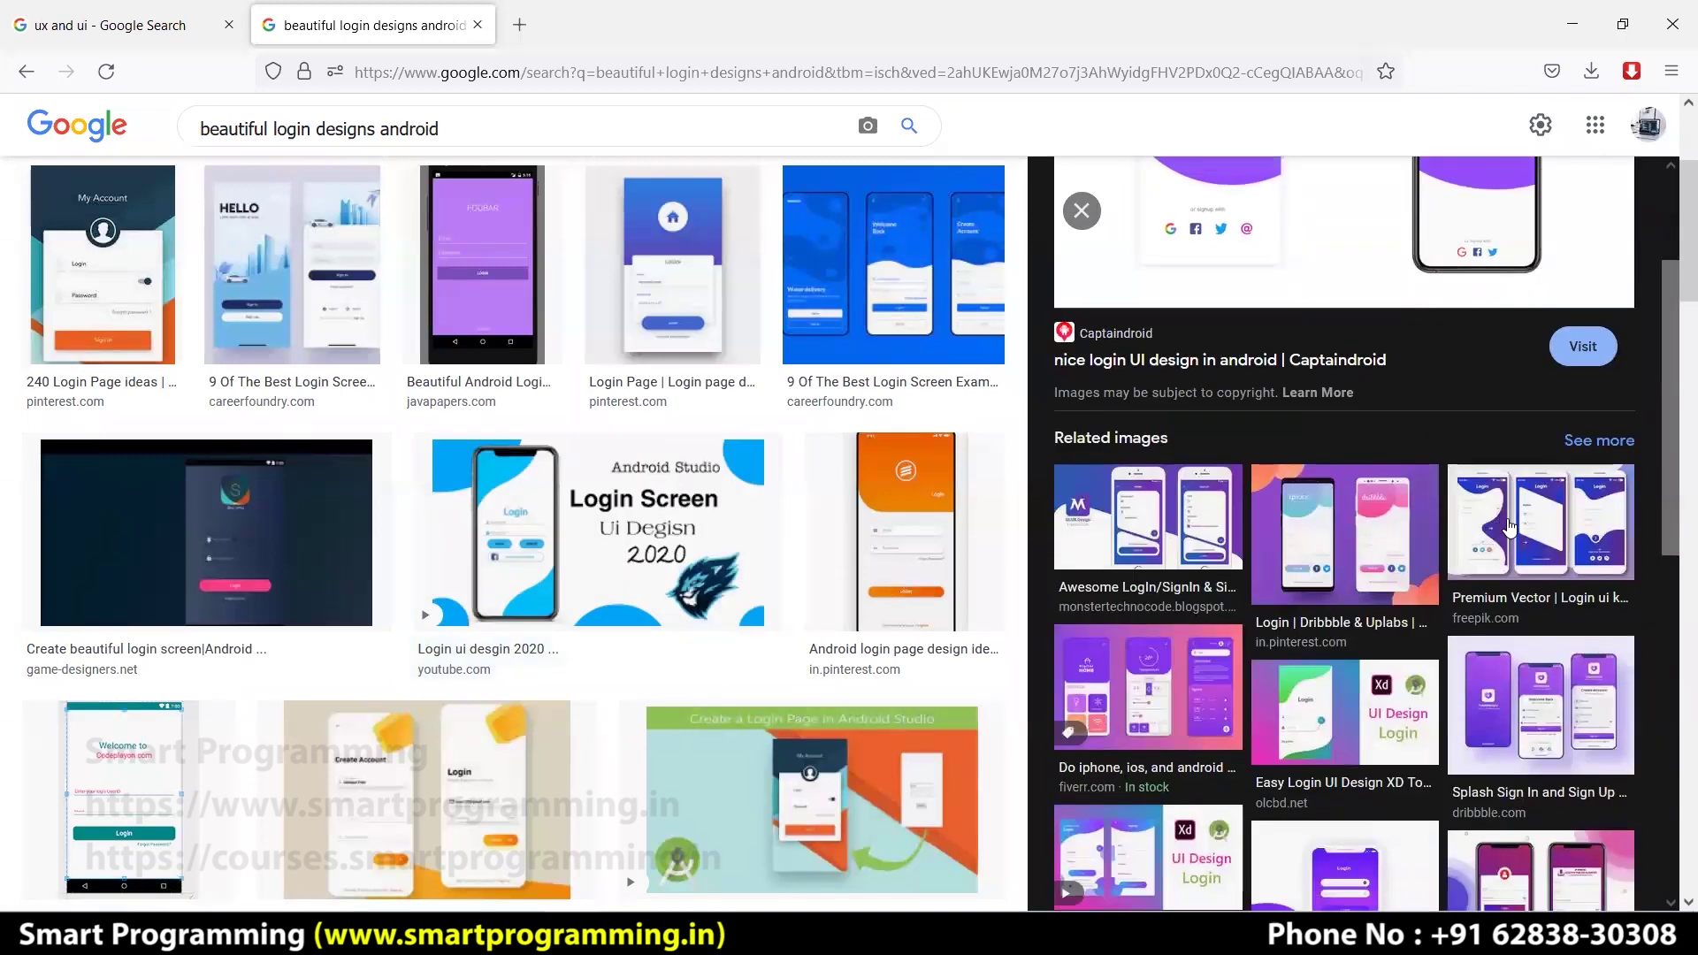
{"action": "left_click", "coordinate": [1510, 526]}
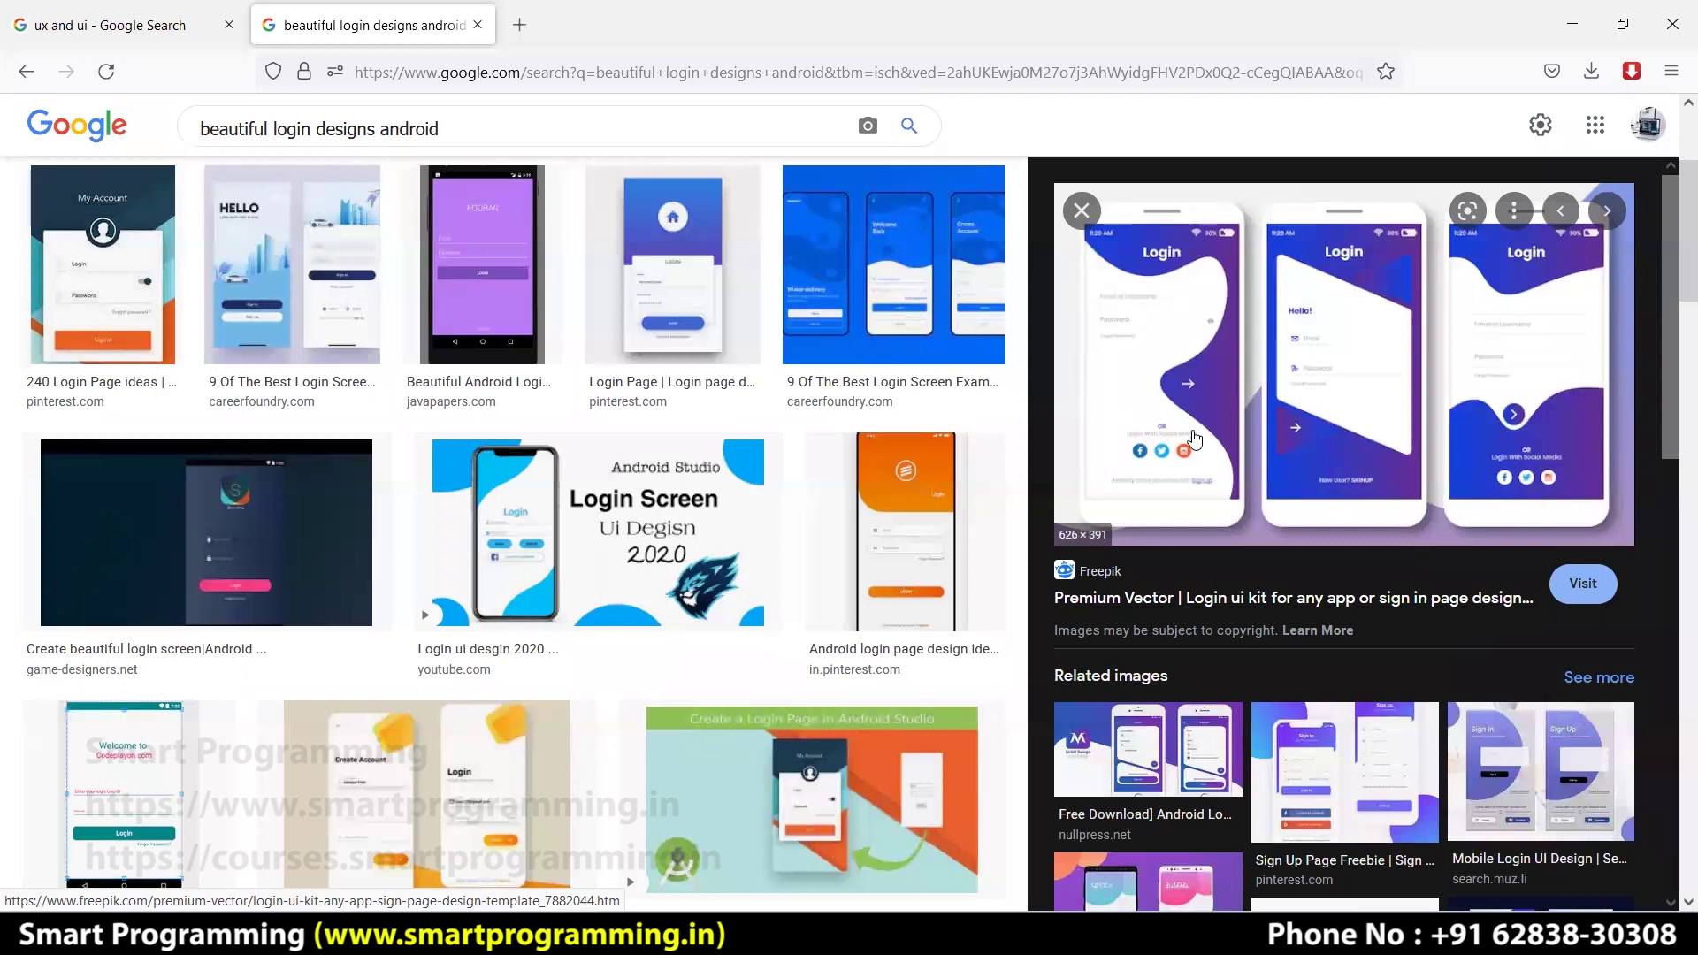
- Preview the Muzli Mobile Login UI Design, examine its related images, and preview the orange Dribbble Login Page UI Design
{"action": "scroll", "coordinate": [1469, 606], "scroll_direction": "down", "scroll_amount": 2}
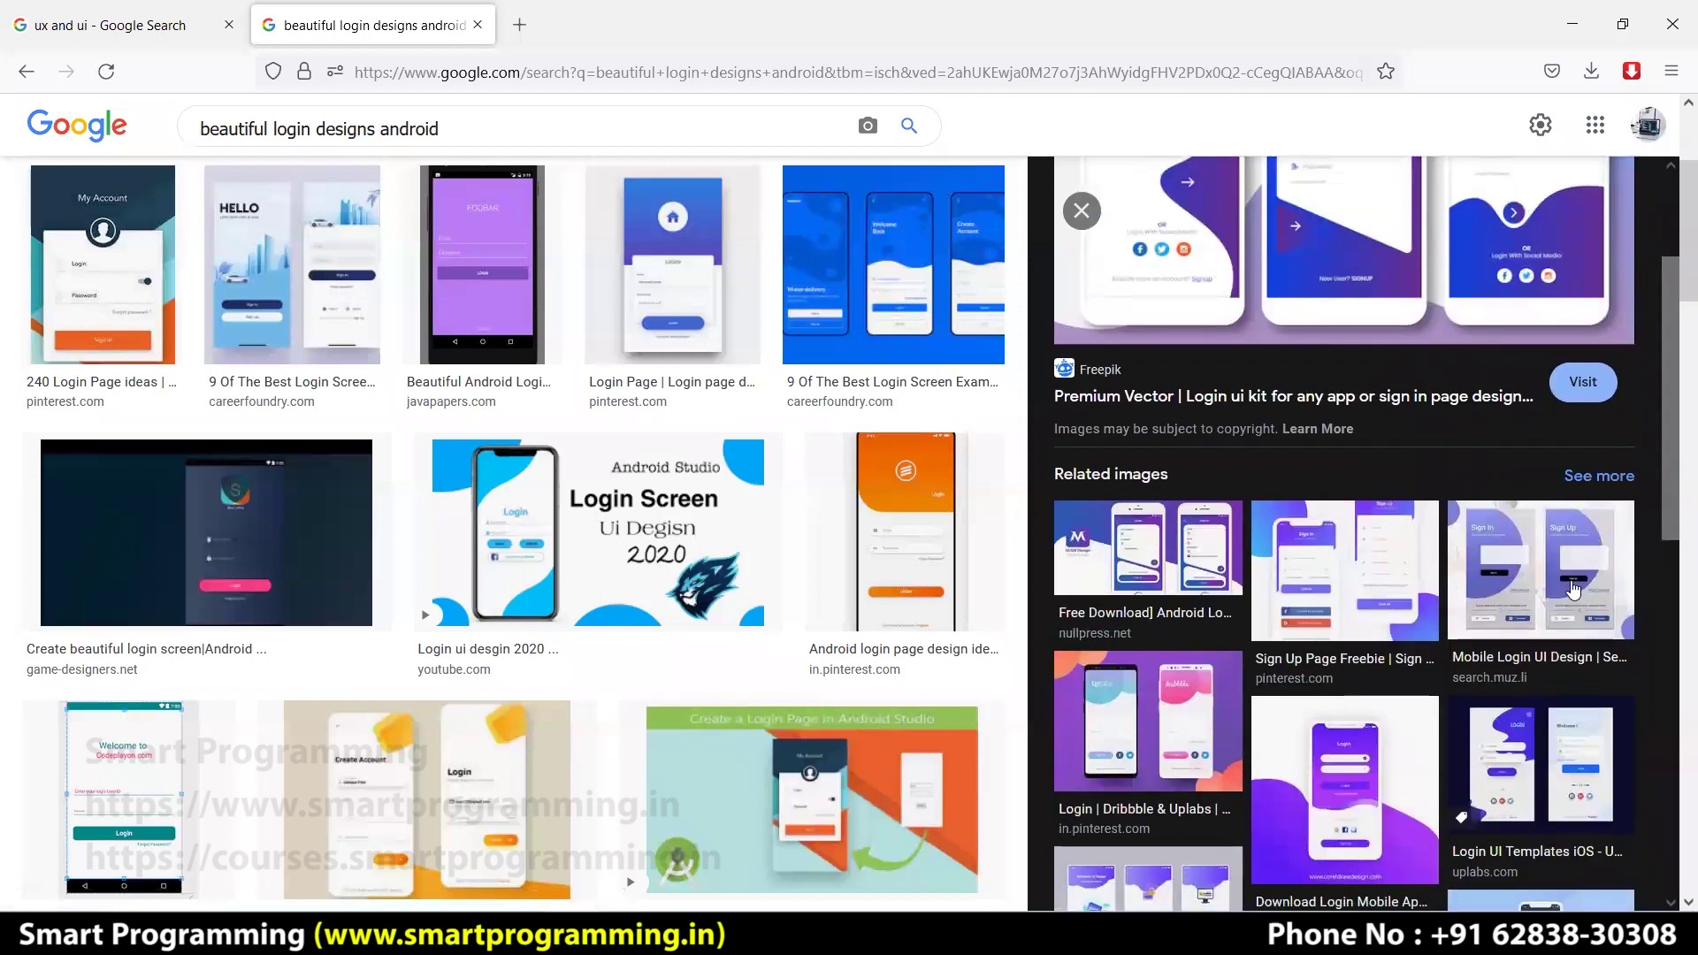
{"action": "left_click", "coordinate": [1573, 590]}
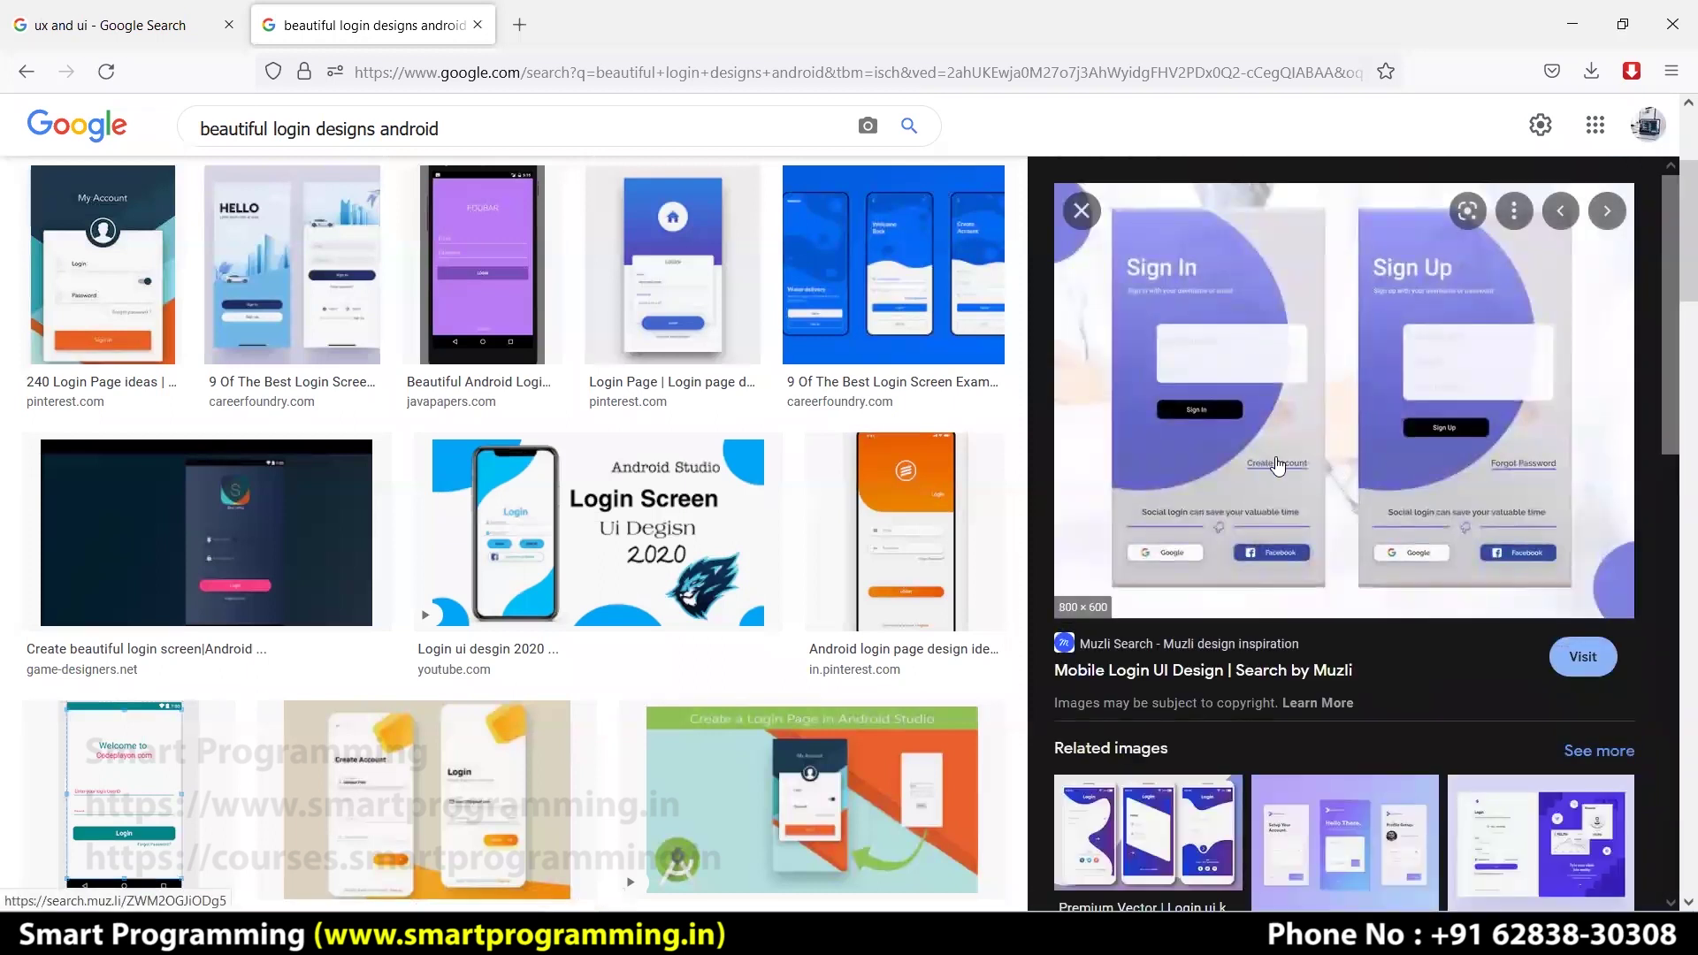
{"action": "scroll", "coordinate": [1276, 465], "scroll_direction": "down", "scroll_amount": 6}
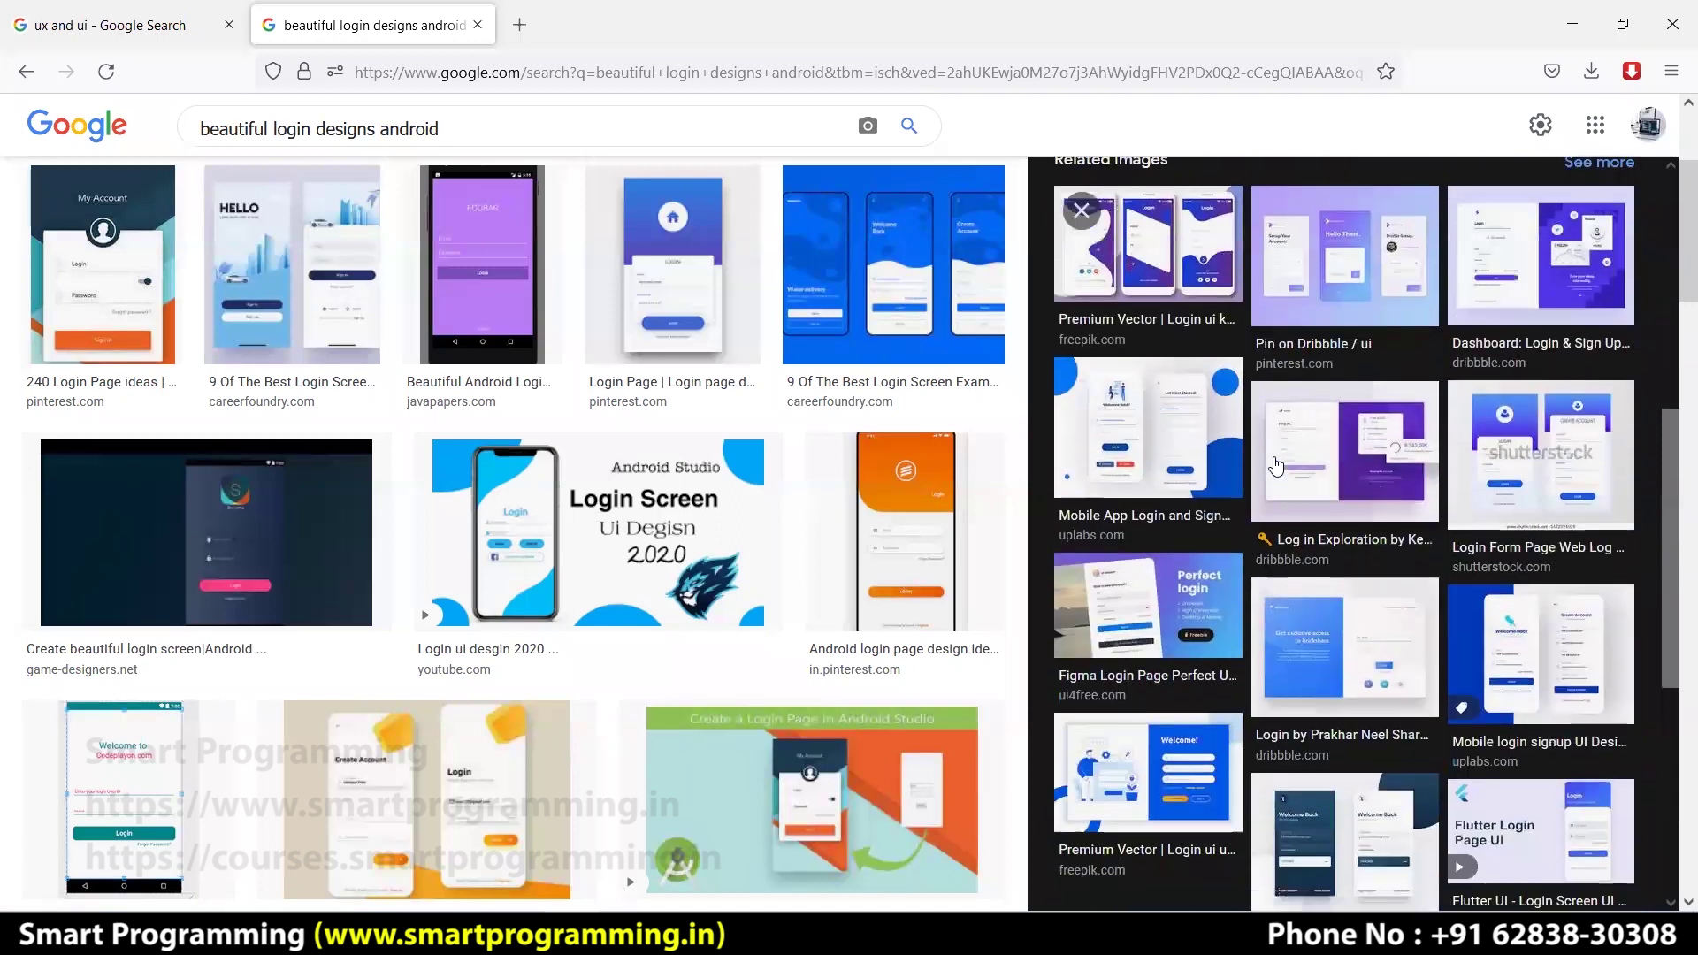
{"action": "scroll", "coordinate": [1277, 465], "scroll_direction": "down", "scroll_amount": 3}
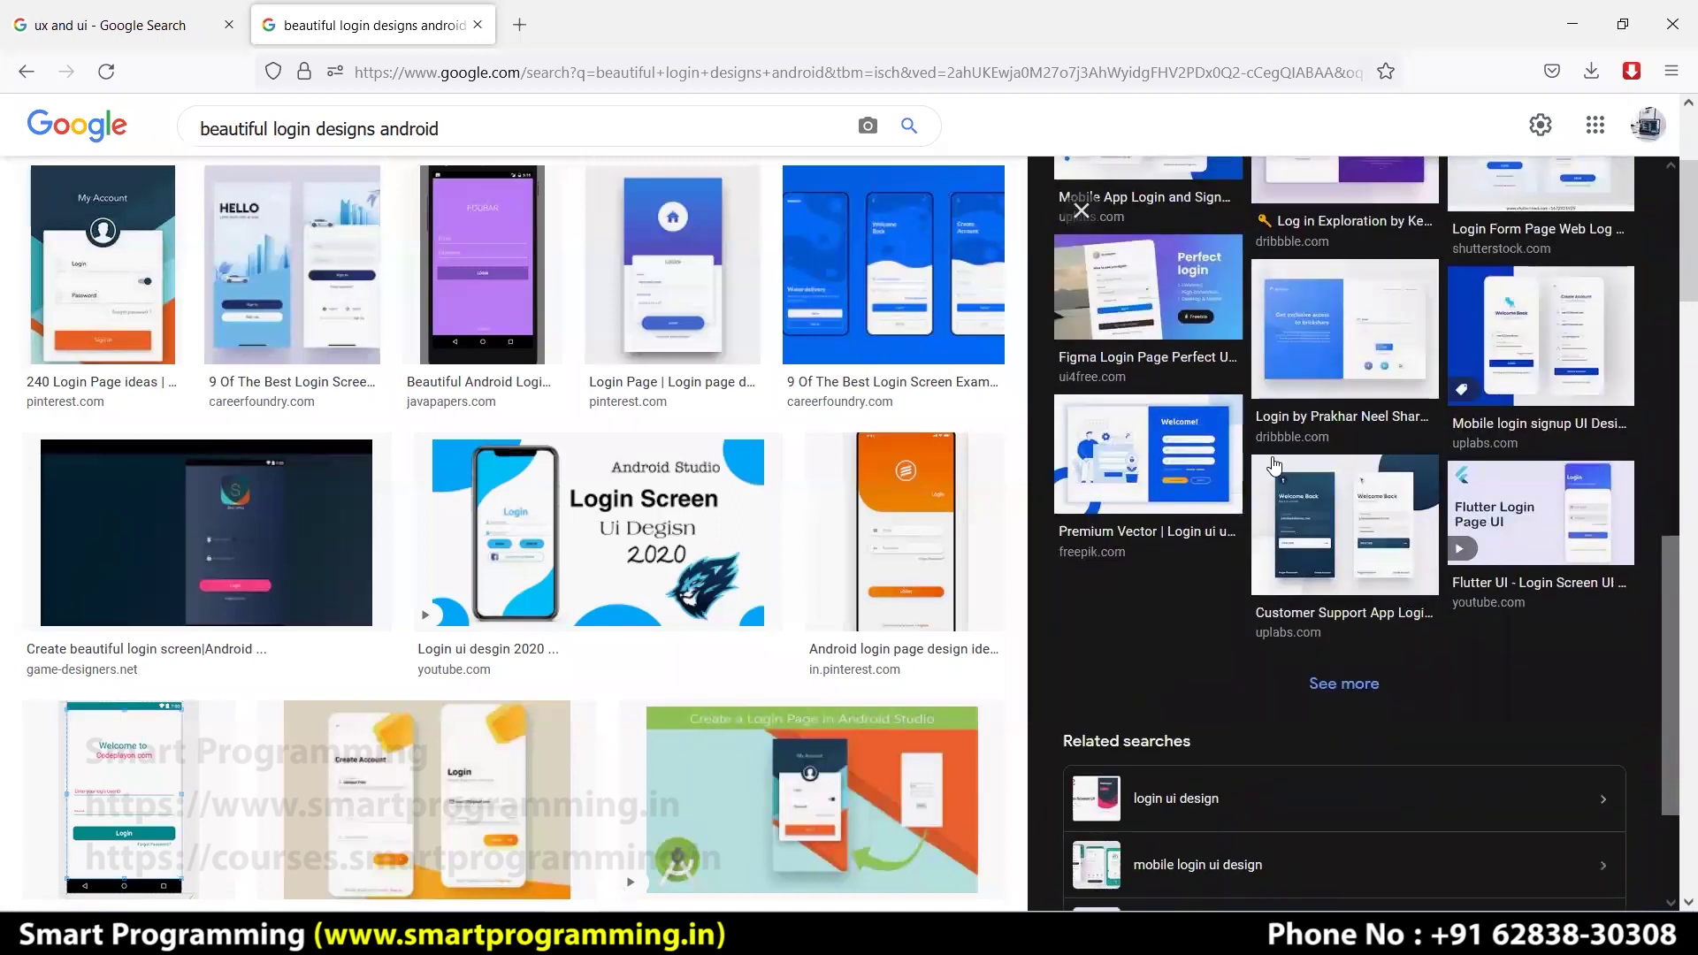
{"action": "scroll", "coordinate": [1274, 464], "scroll_direction": "down", "scroll_amount": 2}
{"action": "scroll", "coordinate": [1270, 464], "scroll_direction": "up", "scroll_amount": 3}
{"action": "scroll", "coordinate": [1267, 463], "scroll_direction": "up", "scroll_amount": 8}
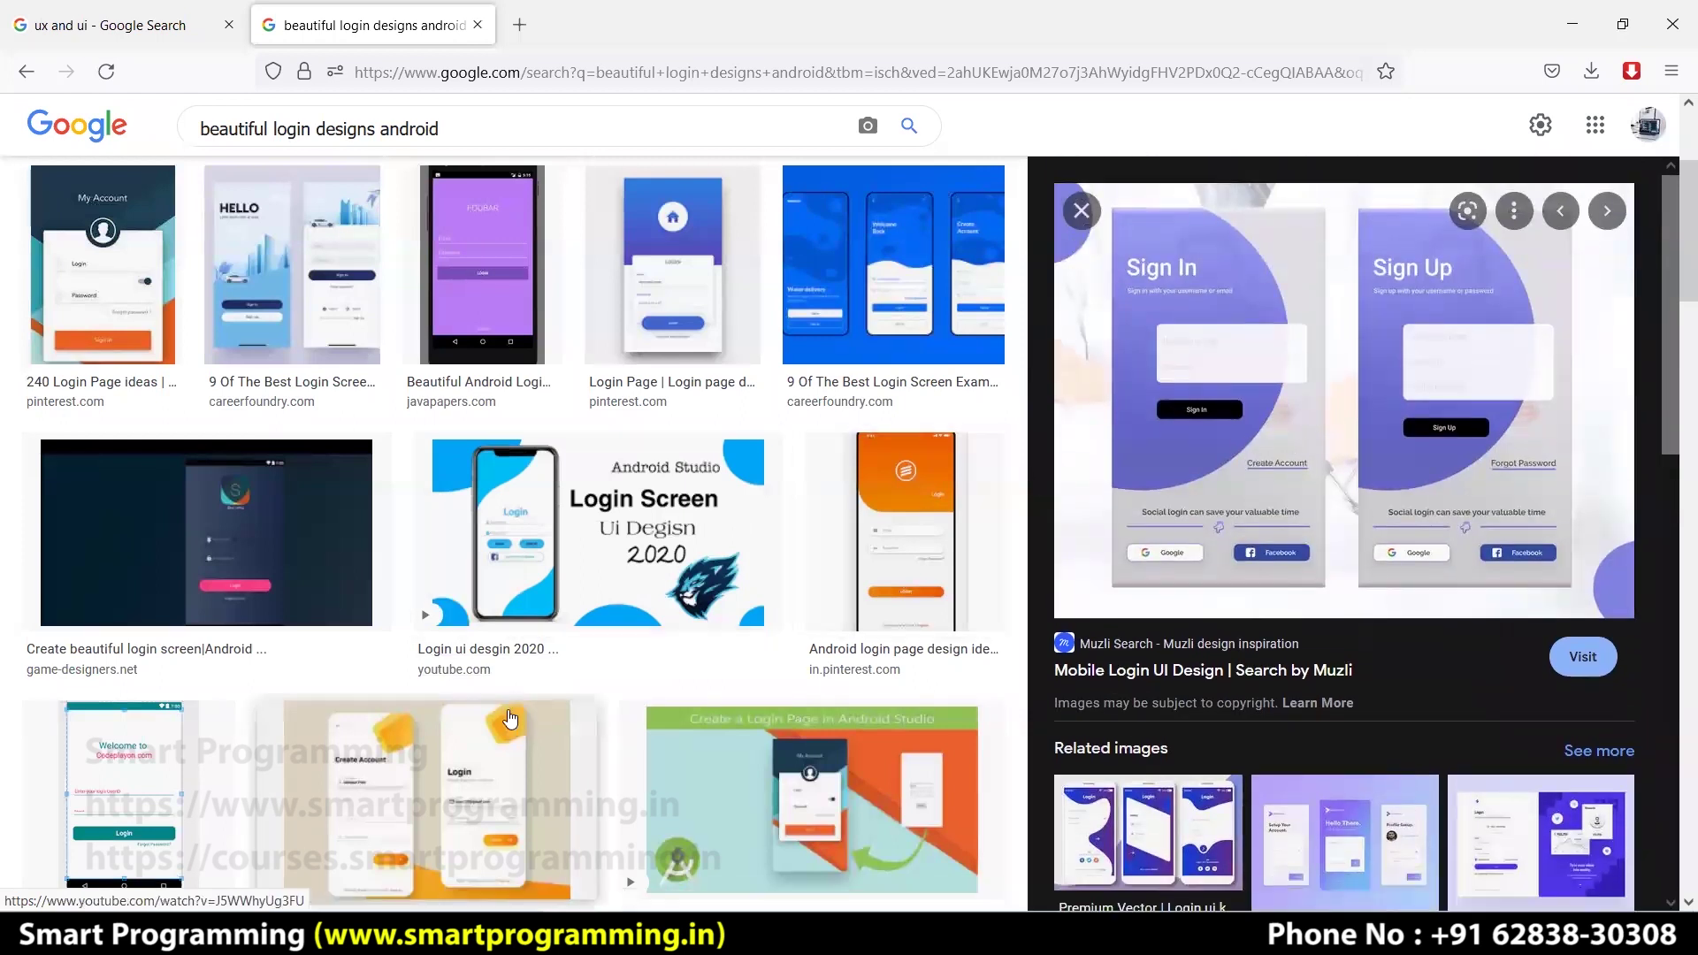
{"action": "left_click", "coordinate": [424, 792]}
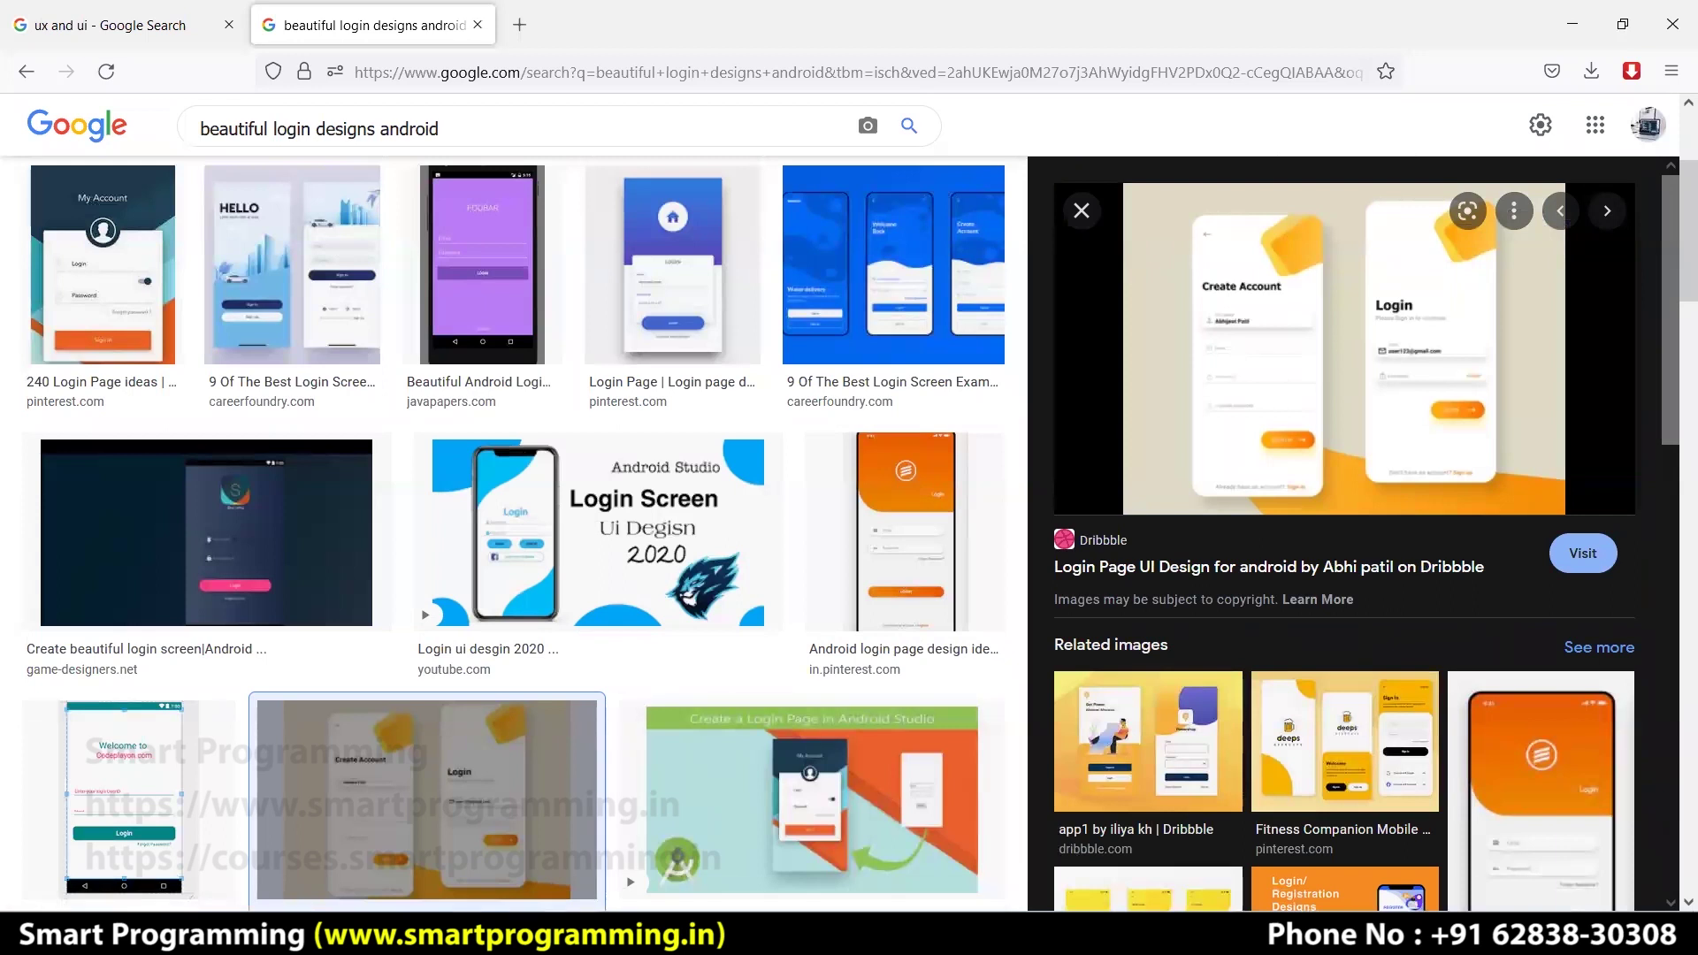
- Switch back to Adobe XD and duplicate the upper blue wave on iPhone 6, 7, 8, SE – 2, placing the copy lower at Y -19.42
{"action": "key", "text": "alt+Tab"}
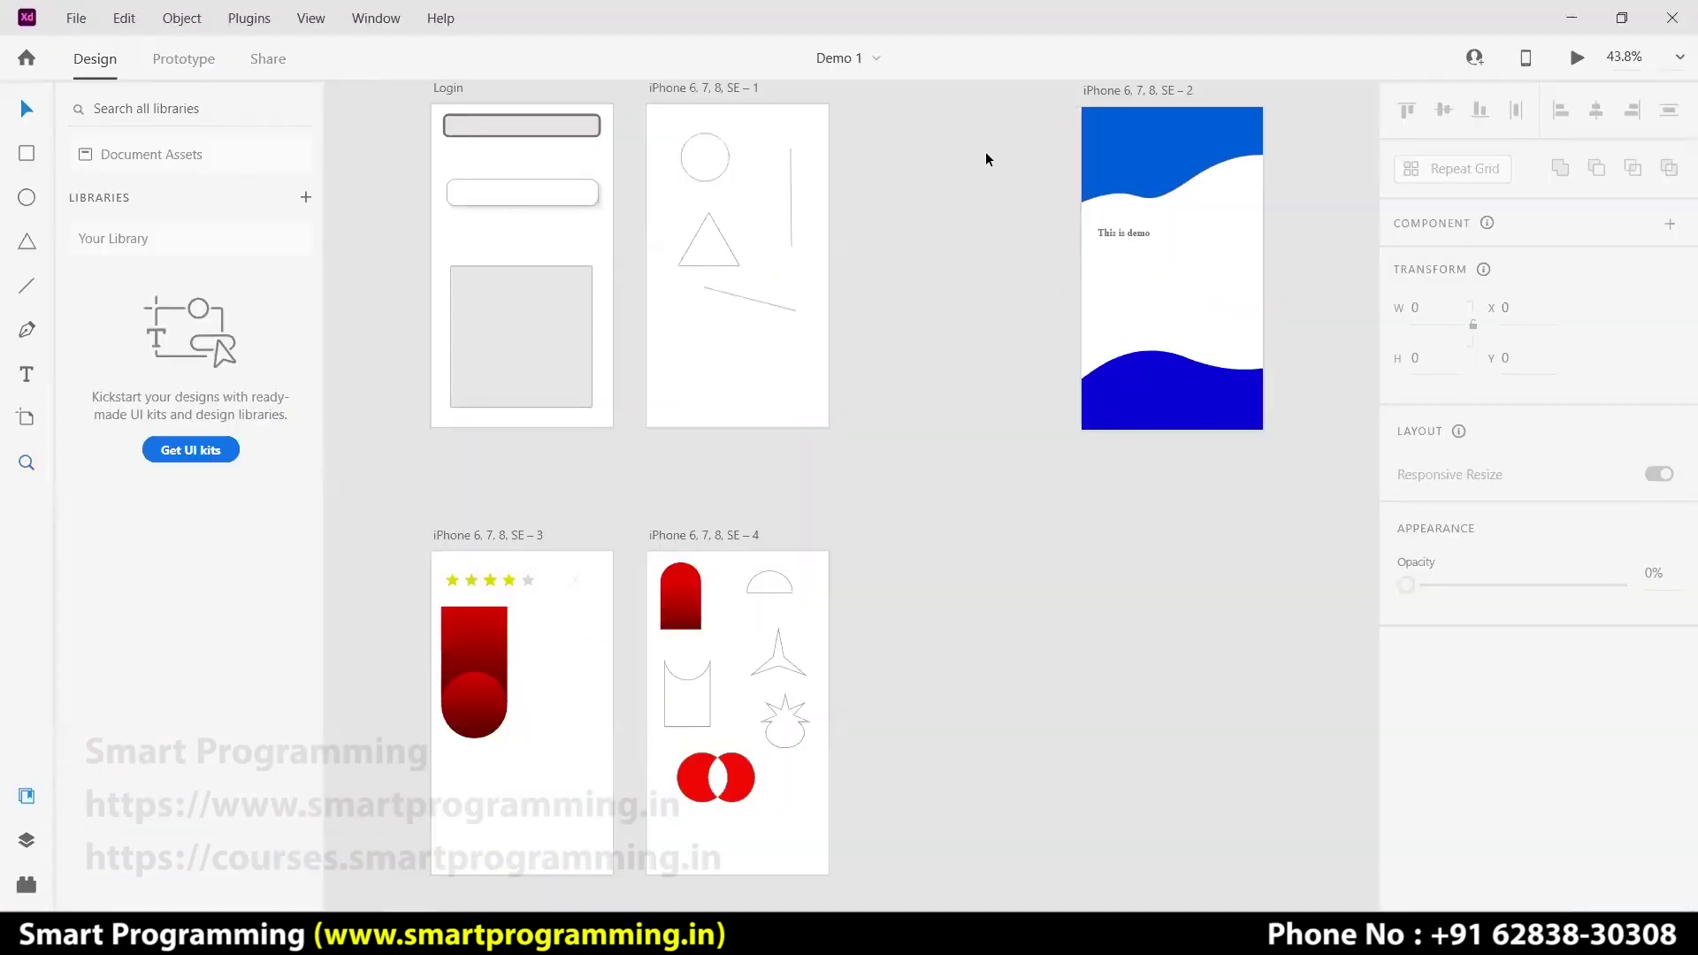
{"action": "left_click", "coordinate": [1166, 163]}
{"action": "left_click", "coordinate": [30, 467]}
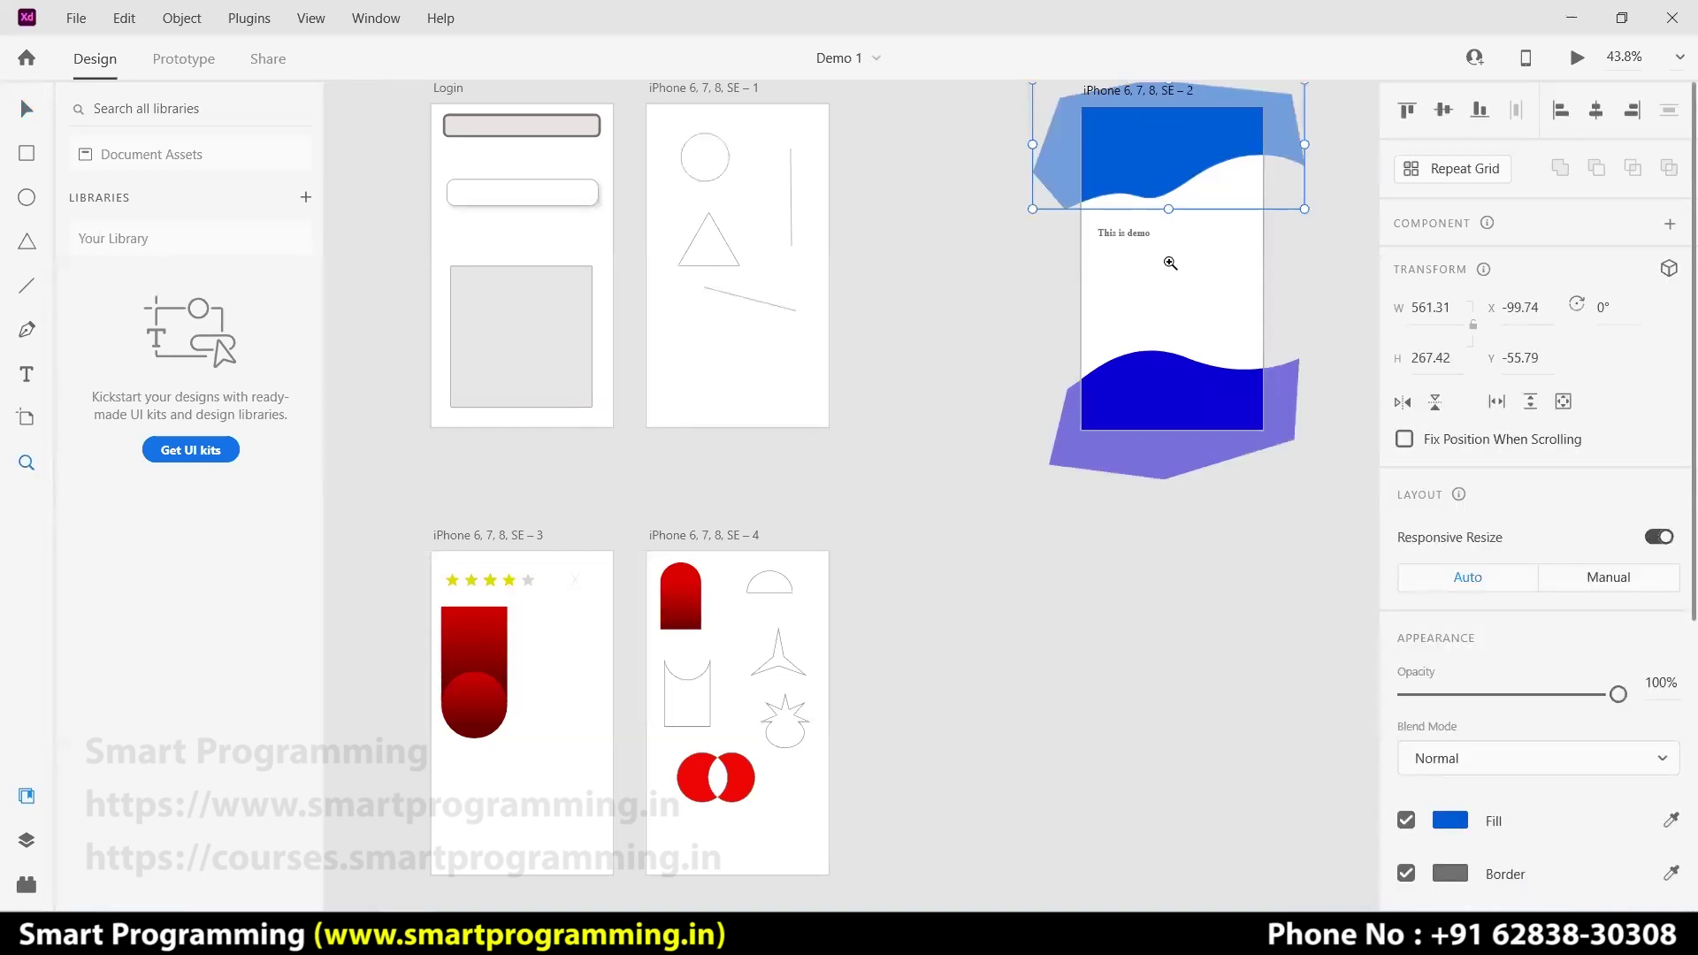
{"action": "left_click_drag", "start_coordinate": [1353, 496], "coordinate": [1013, 104]}
{"action": "left_click_drag", "start_coordinate": [667, 367], "coordinate": [1032, 811]}
{"action": "left_click", "coordinate": [1150, 477]}
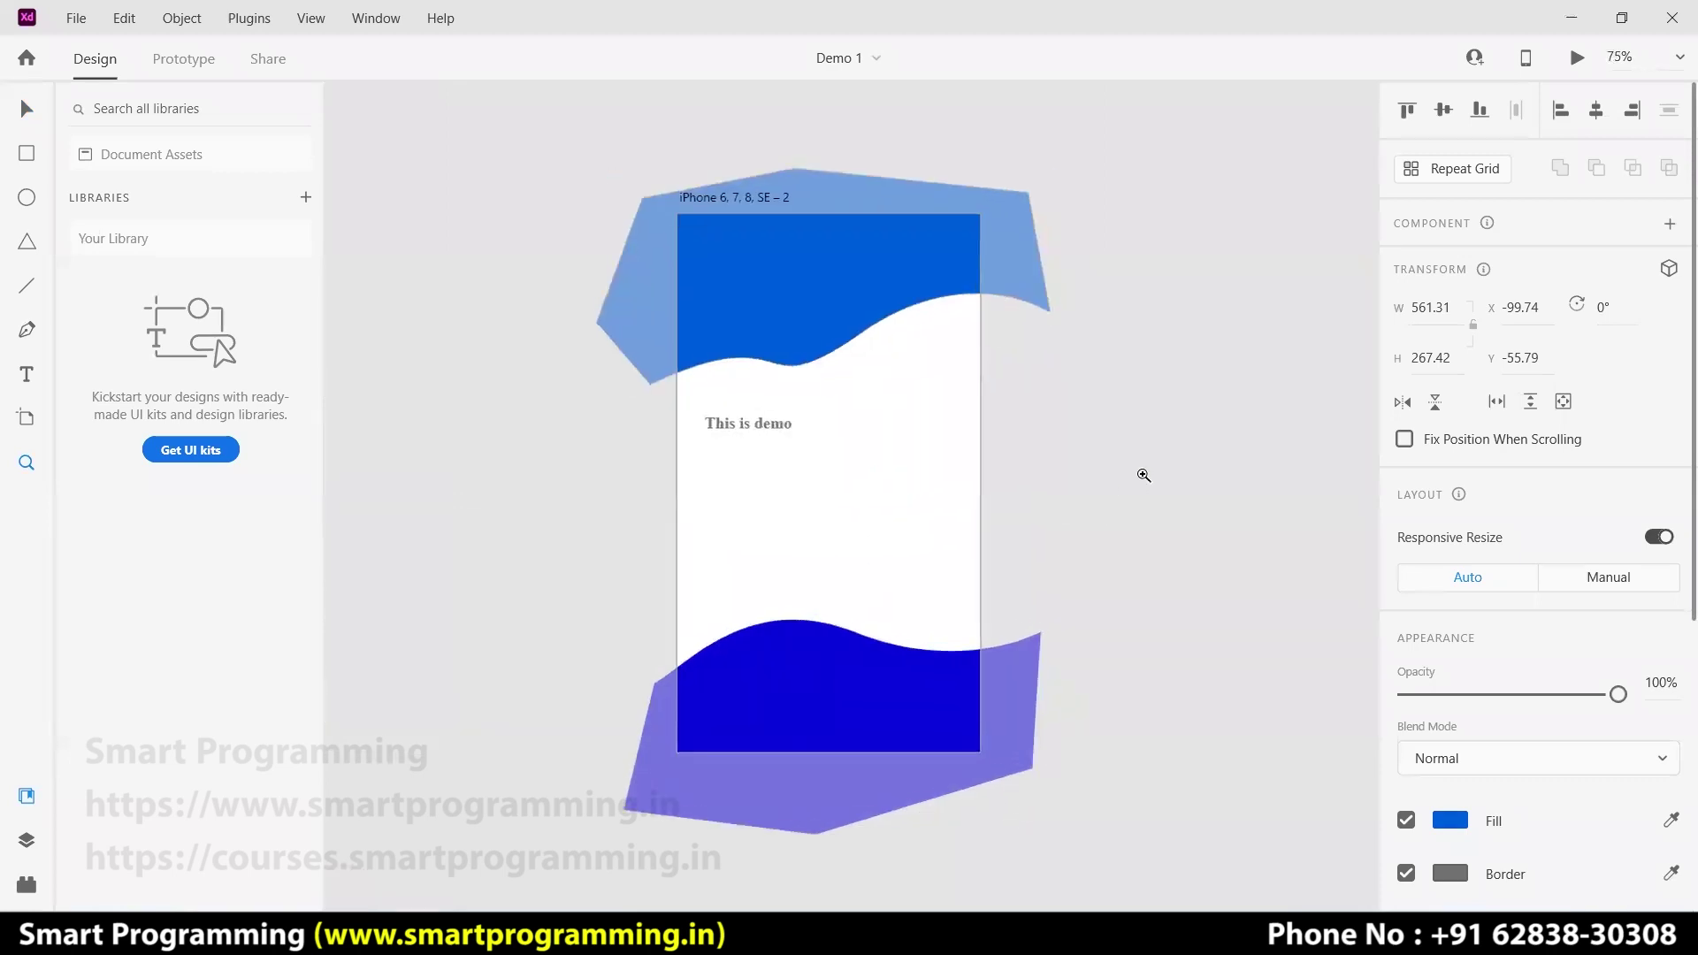
{"action": "left_click", "coordinate": [26, 109]}
{"action": "left_click", "coordinate": [1141, 406]}
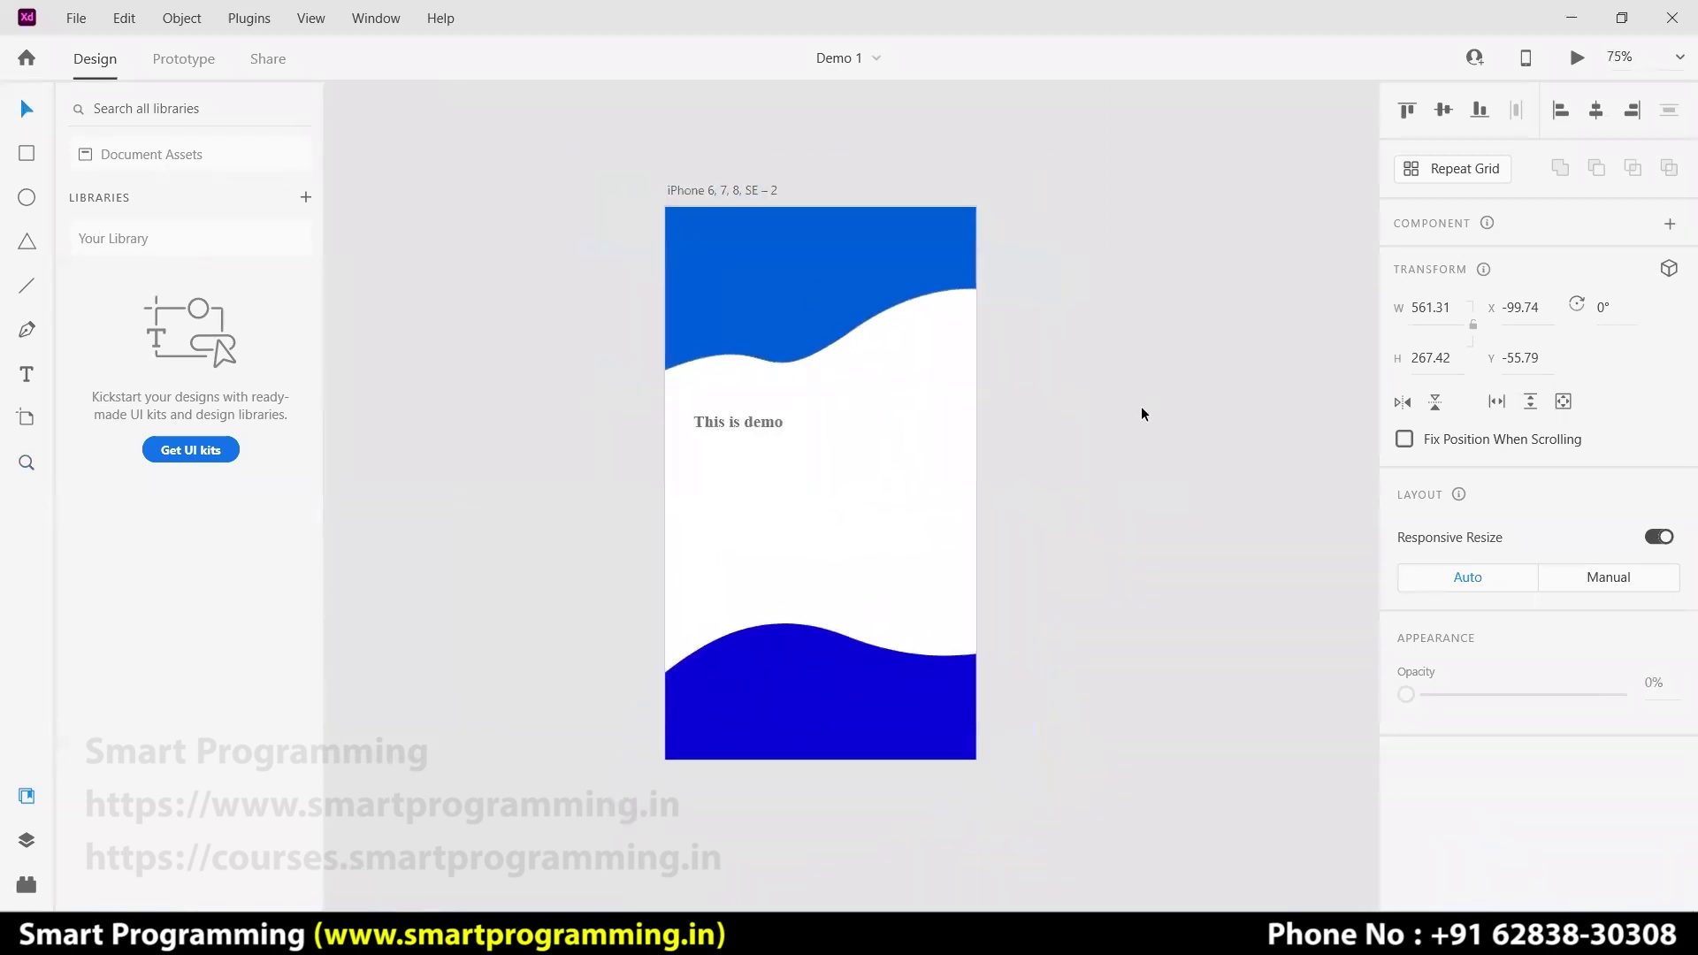
{"action": "left_click", "coordinate": [867, 319]}
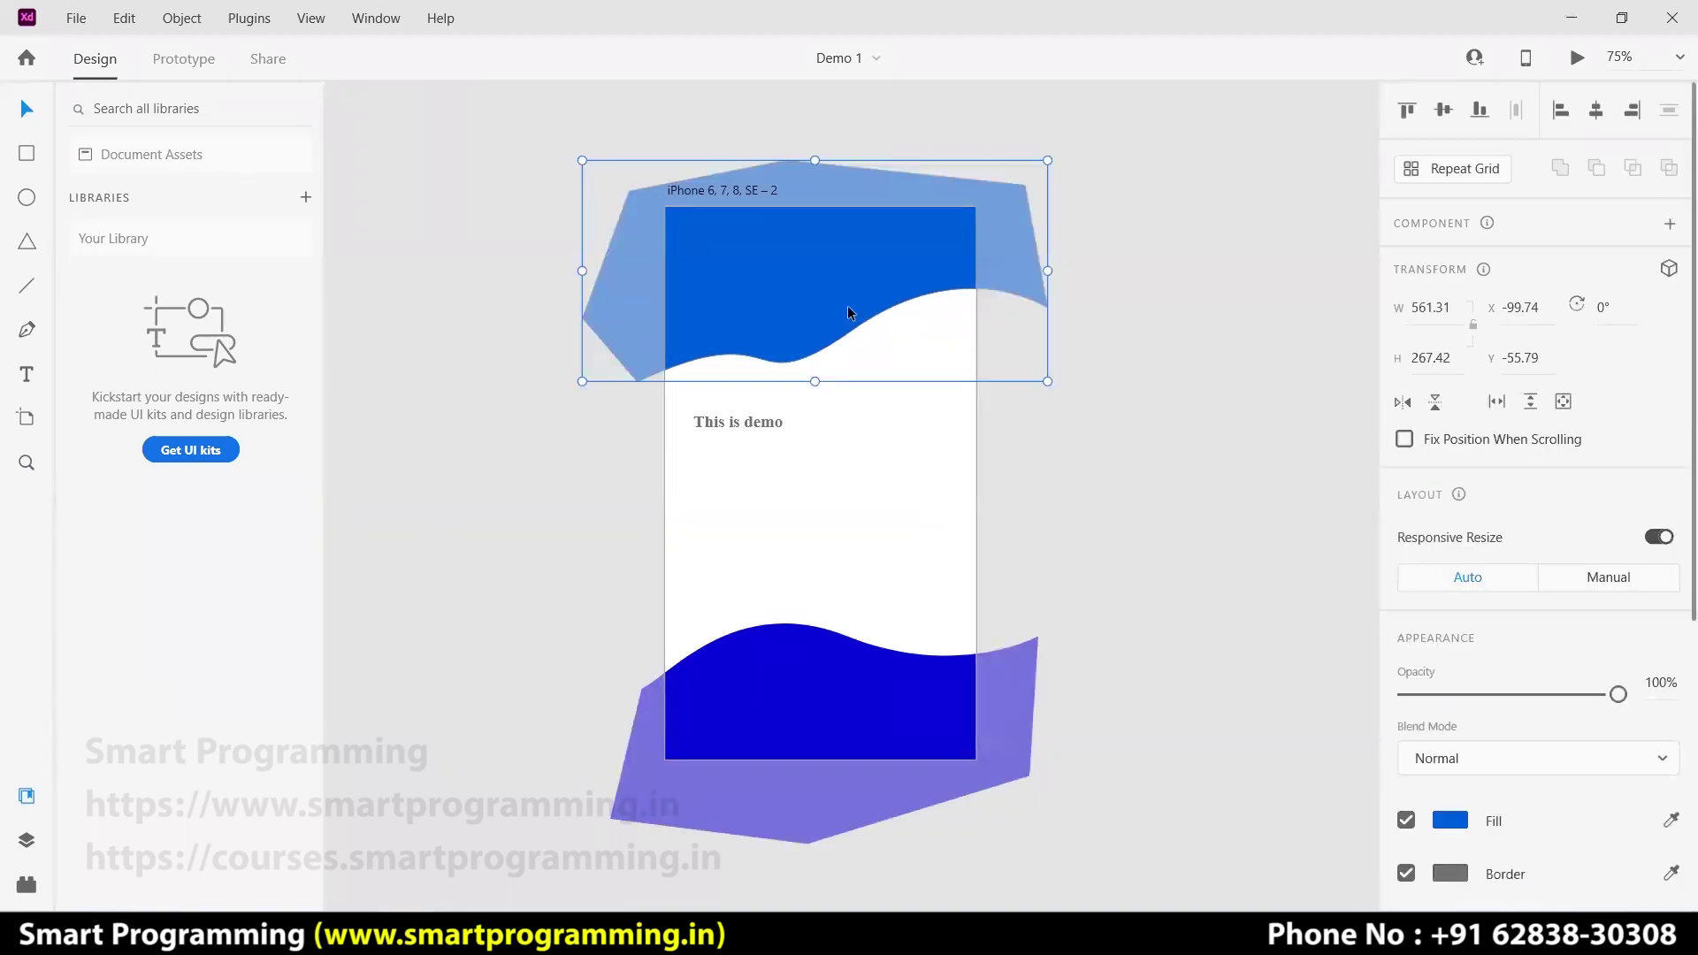
{"action": "left_click_drag", "start_coordinate": [838, 301], "coordinate": [837, 331]}
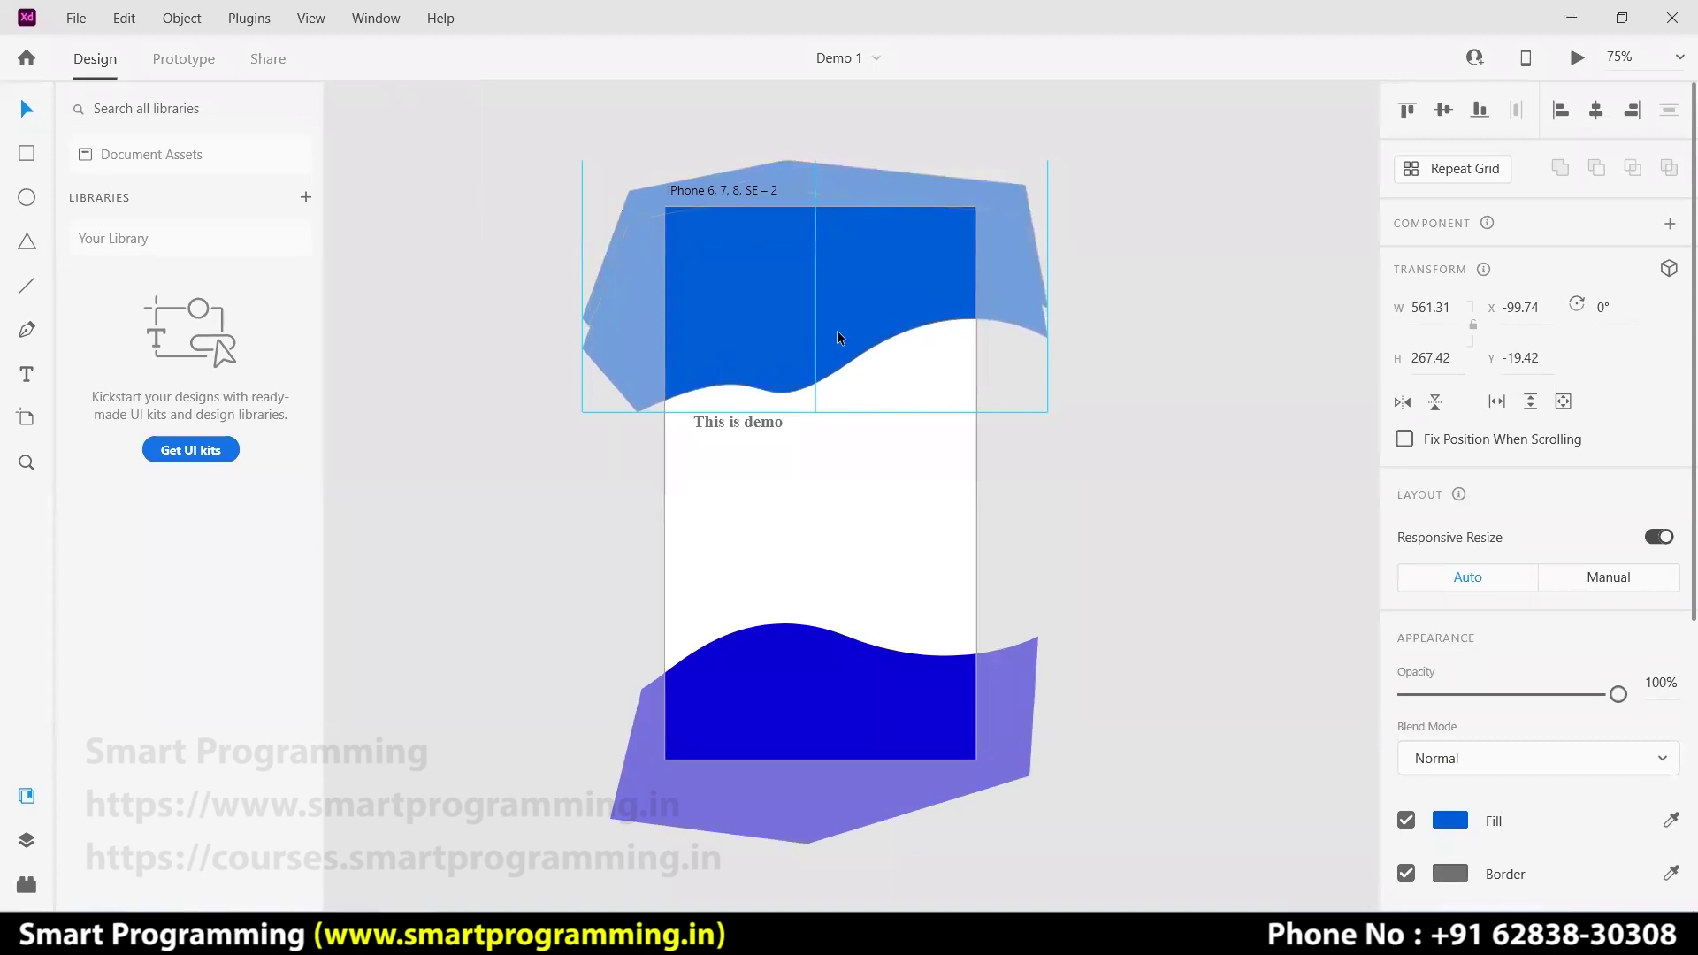
{"action": "left_click_drag", "start_coordinate": [837, 330], "coordinate": [837, 329]}
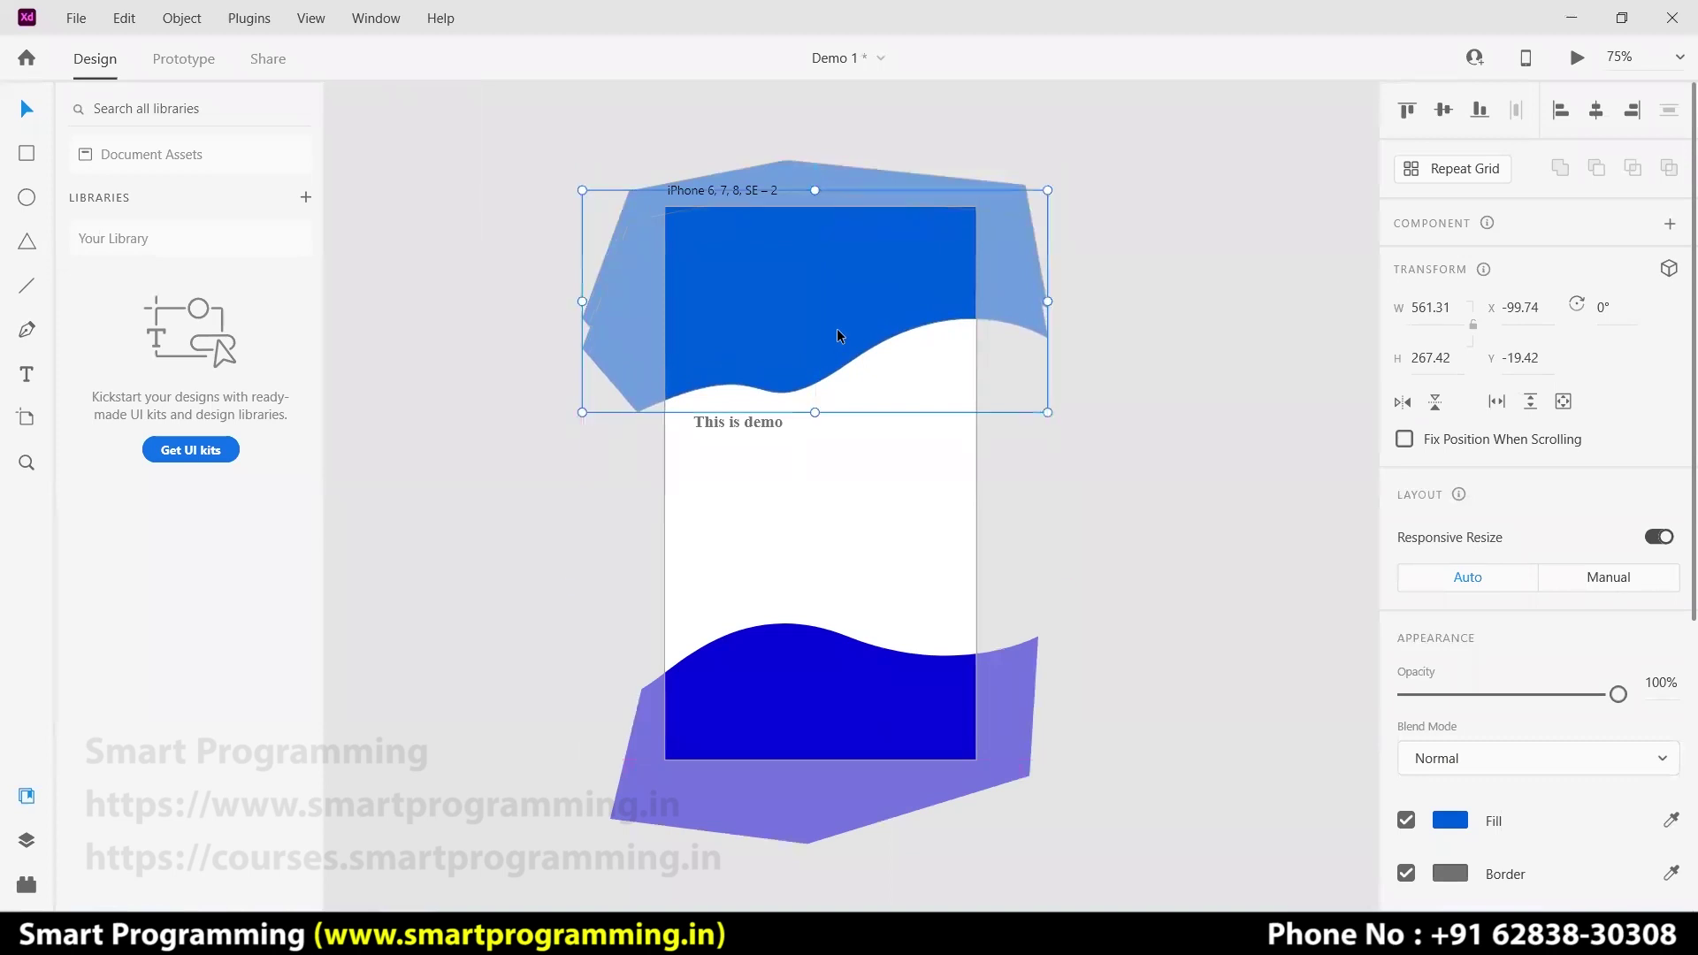
- Reduce the duplicated blue wave's opacity to 57% and check the layered wave effect on the artboard
{"action": "scroll", "coordinate": [1520, 654], "scroll_direction": "down", "scroll_amount": 5}
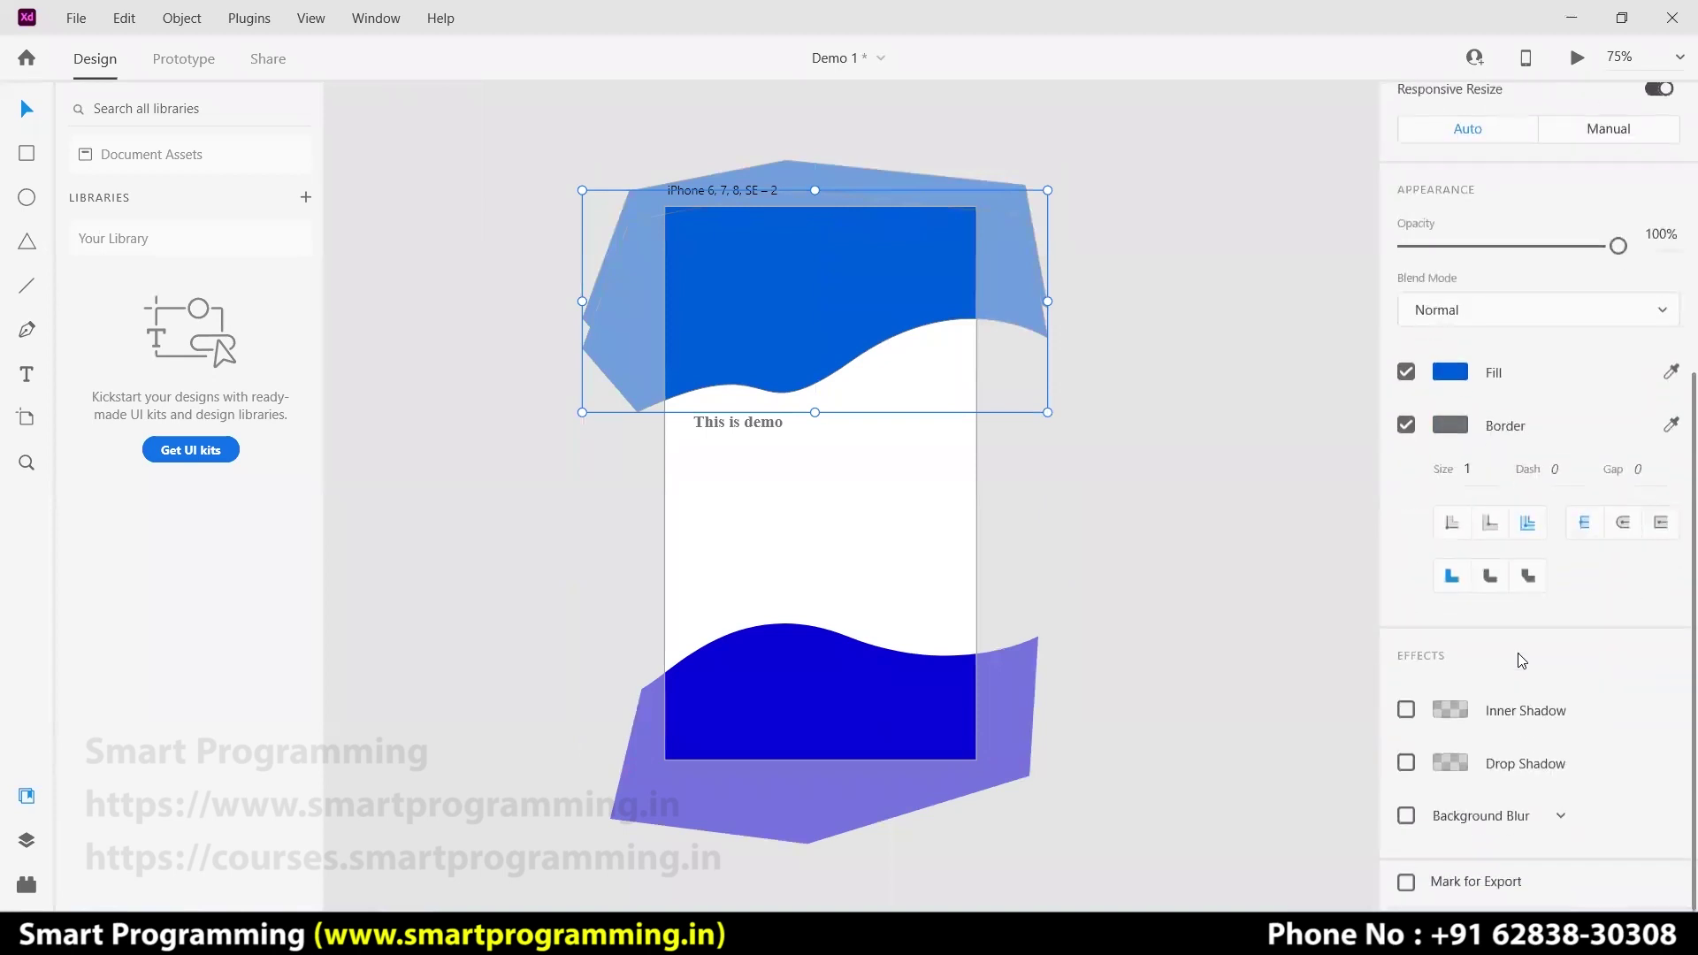
{"action": "scroll", "coordinate": [1535, 478], "scroll_direction": "up", "scroll_amount": 3}
{"action": "left_click_drag", "start_coordinate": [1618, 494], "coordinate": [1520, 498]}
{"action": "left_click", "coordinate": [1104, 469]}
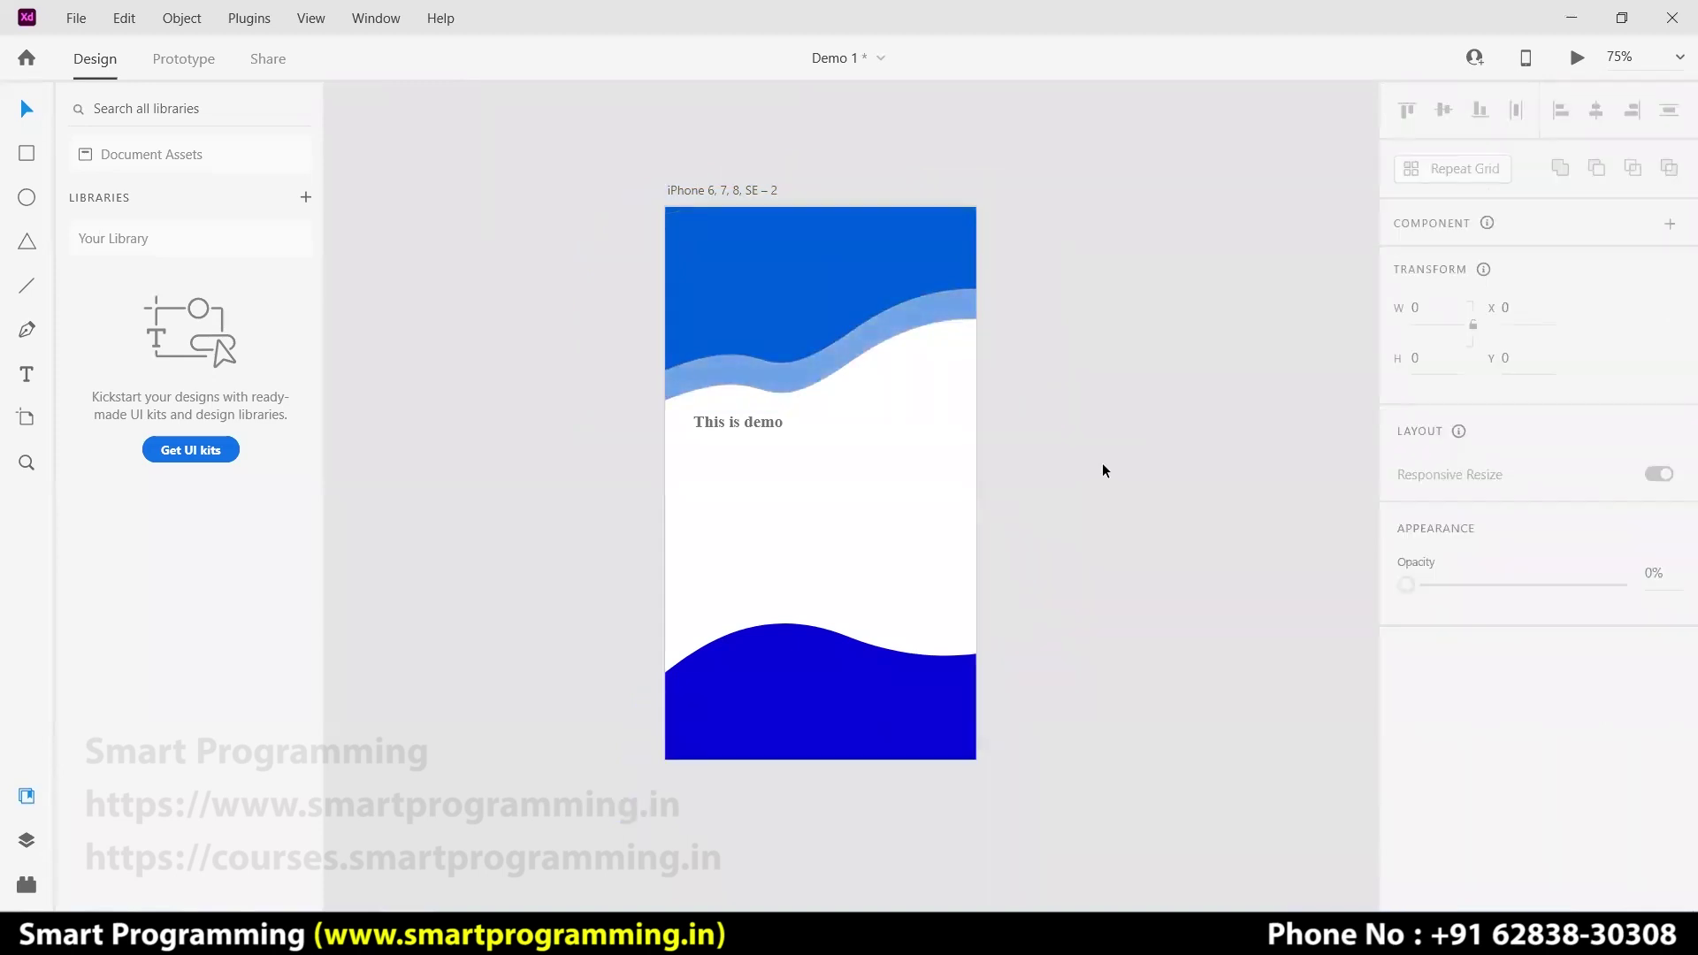
{"action": "left_click", "coordinate": [883, 329]}
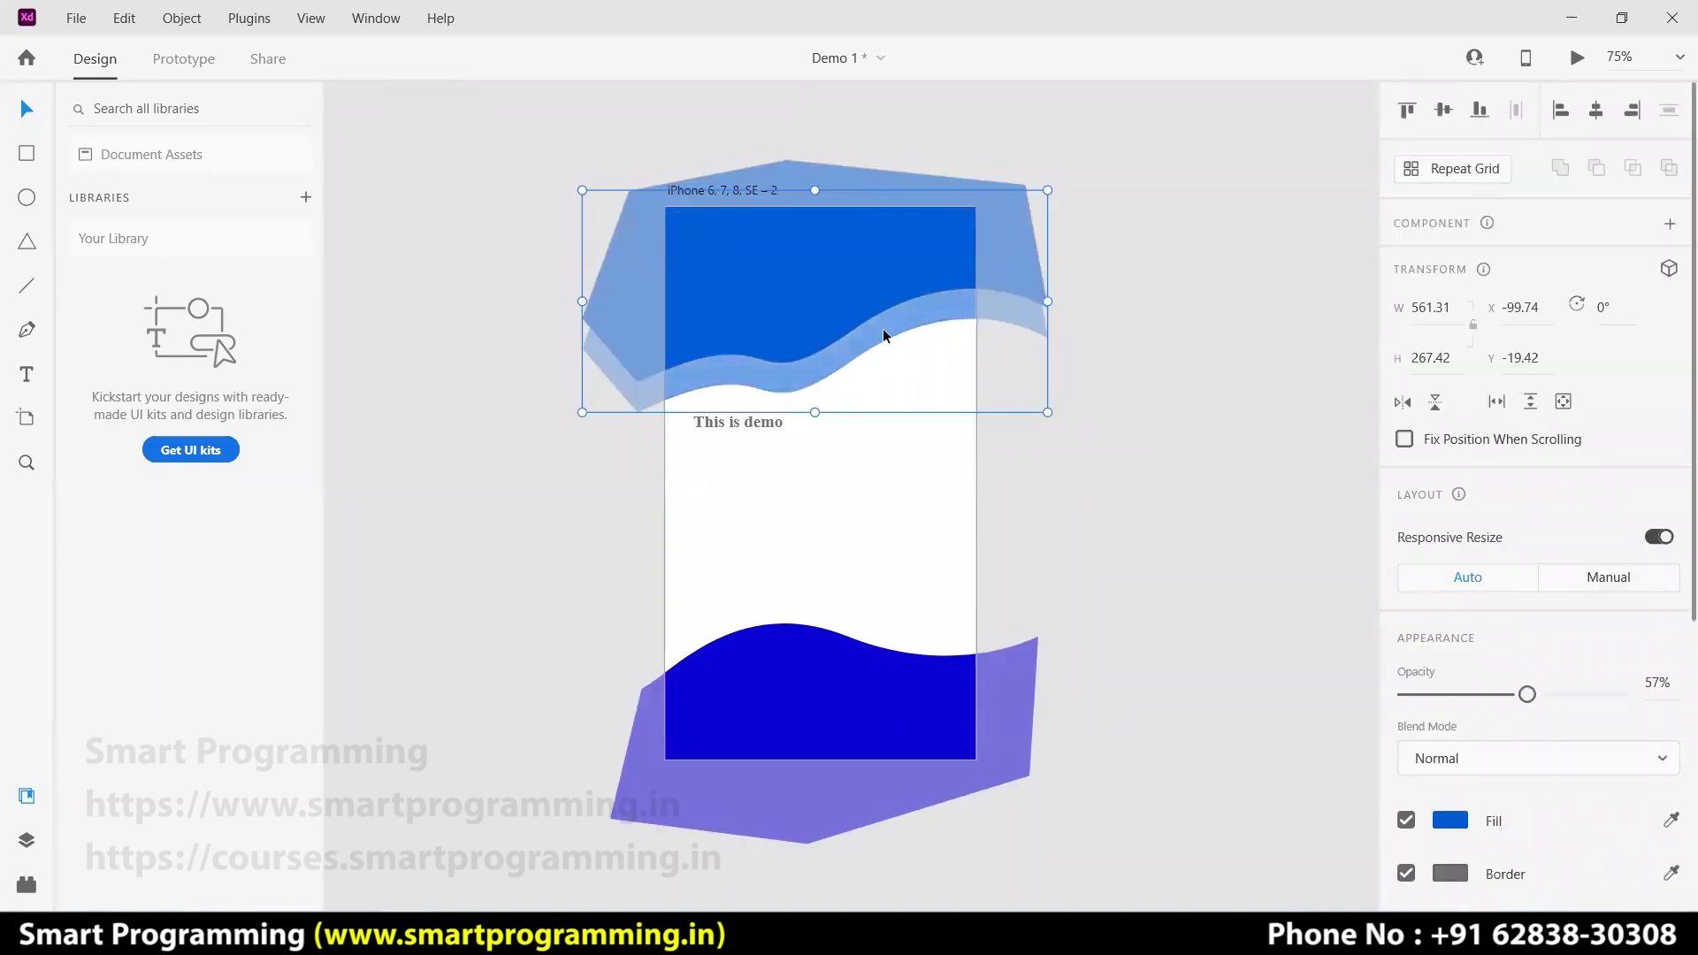
{"action": "left_click", "coordinate": [873, 358]}
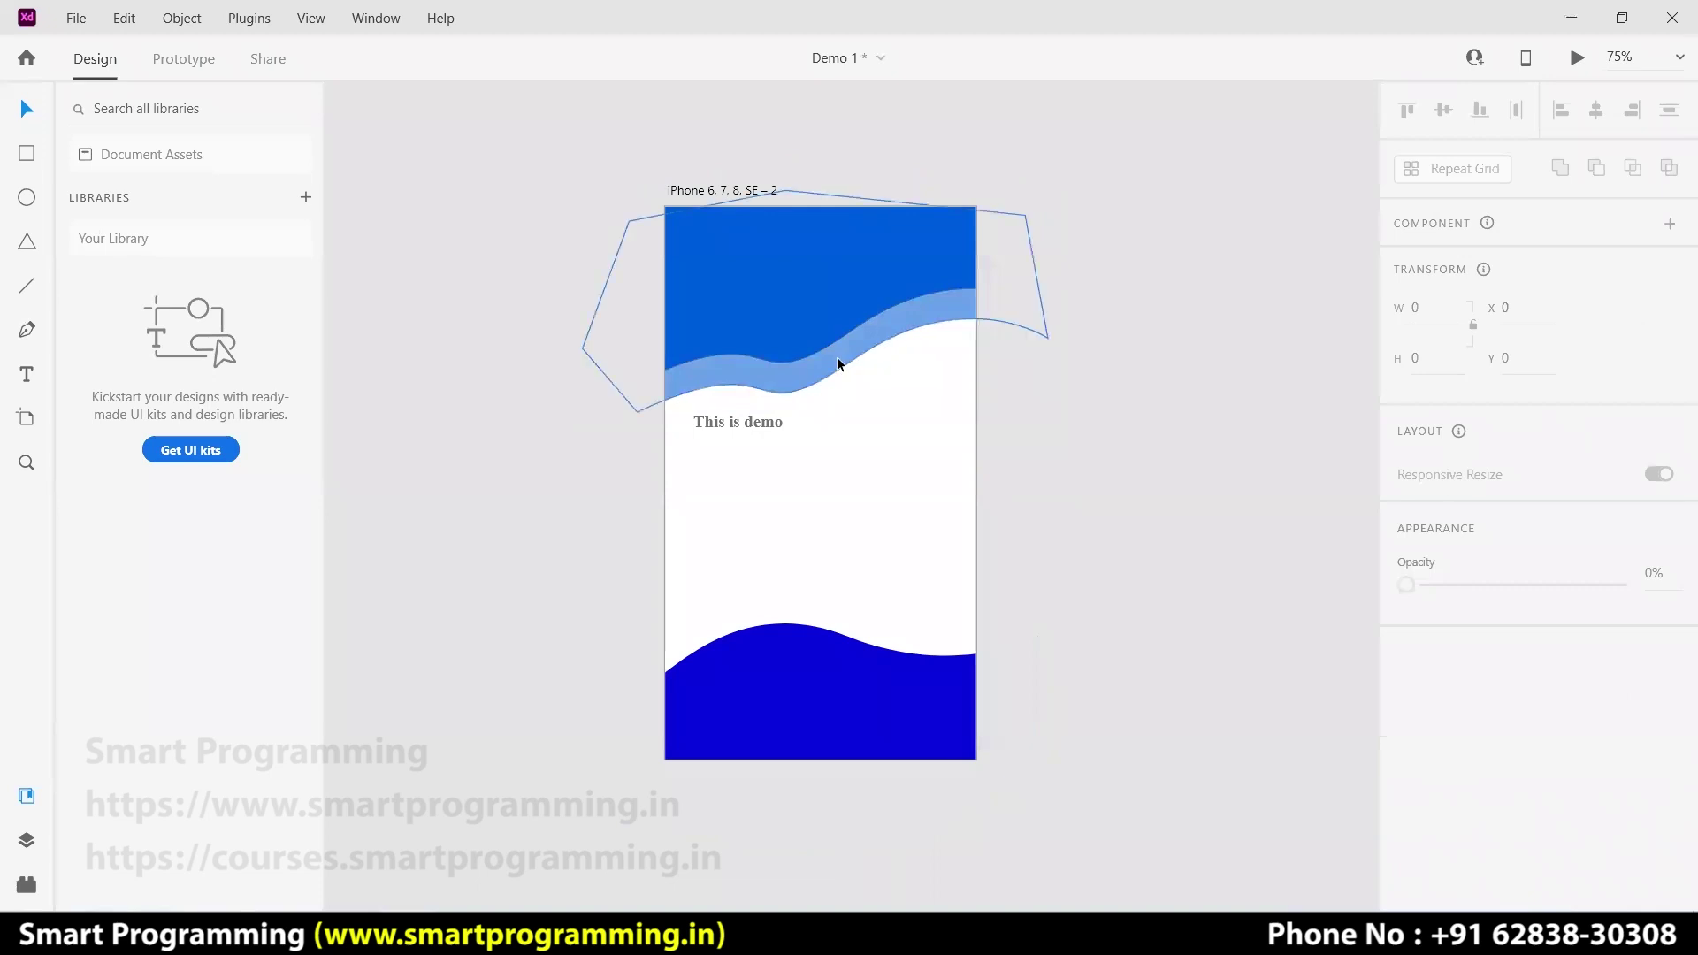
- Select both upper blue waves on iPhone 6, 7, 8, SE – 2 and move them up together to Y -65.79
{"action": "left_click", "coordinate": [834, 368]}
{"action": "left_click", "coordinate": [832, 379]}
{"action": "left_click", "coordinate": [829, 373]}
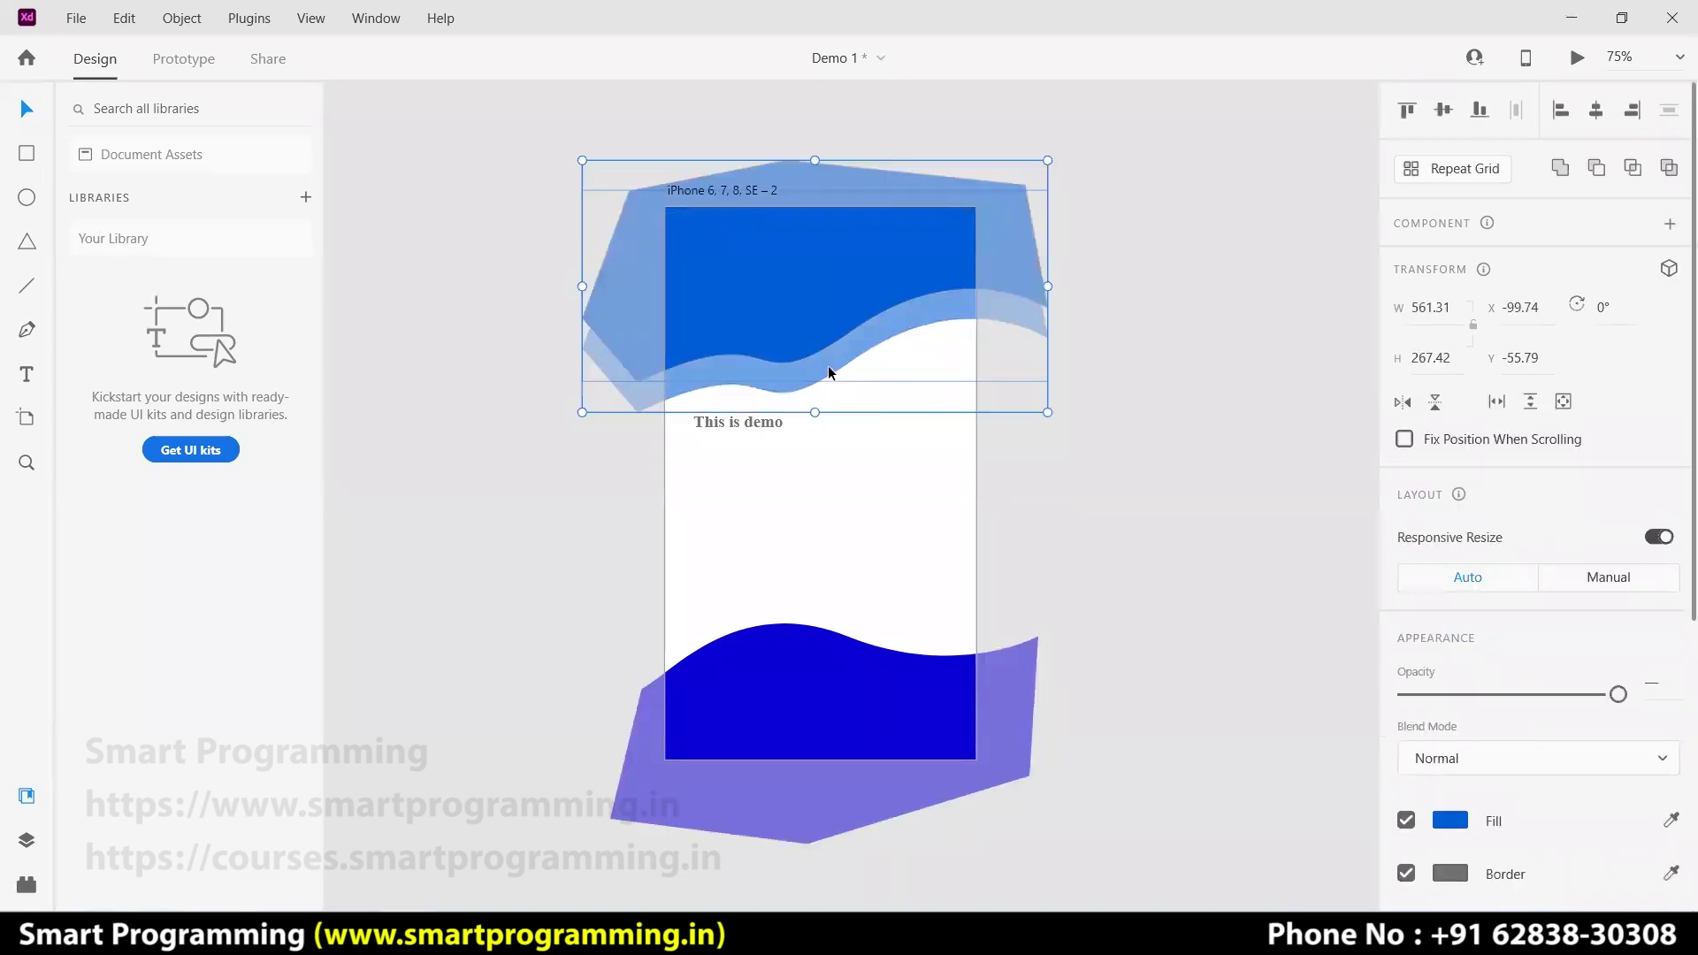
{"action": "key", "text": "Up"}
{"action": "key", "text": "Up"}
{"action": "key", "text": "Up"}
{"action": "key", "text": "Up"}
{"action": "key", "text": "Up"}
{"action": "key", "text": "Up"}
{"action": "key", "text": "Up"}
{"action": "key", "text": "Up"}
{"action": "key", "text": "Up"}
{"action": "key", "text": "Up"}
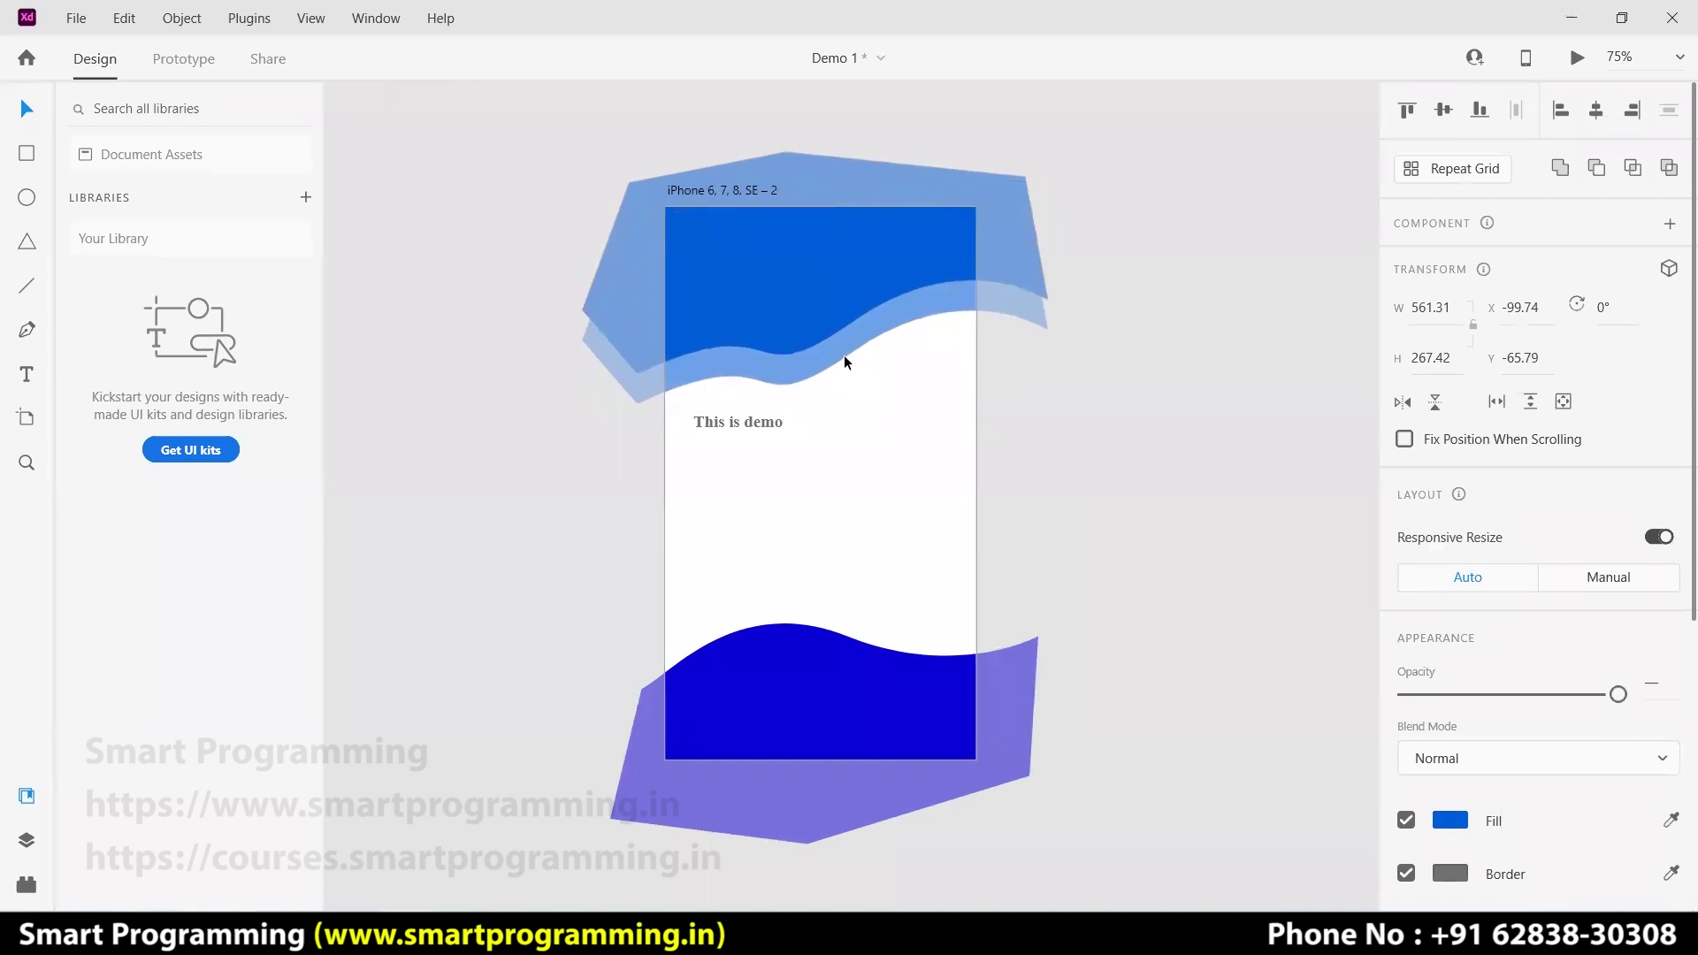
{"action": "left_click", "coordinate": [1191, 368]}
- Adjust the translucent upper wave's vertical position to Y -50.42, leaving a thin band below the solid blue wave
{"action": "left_click", "coordinate": [884, 283]}
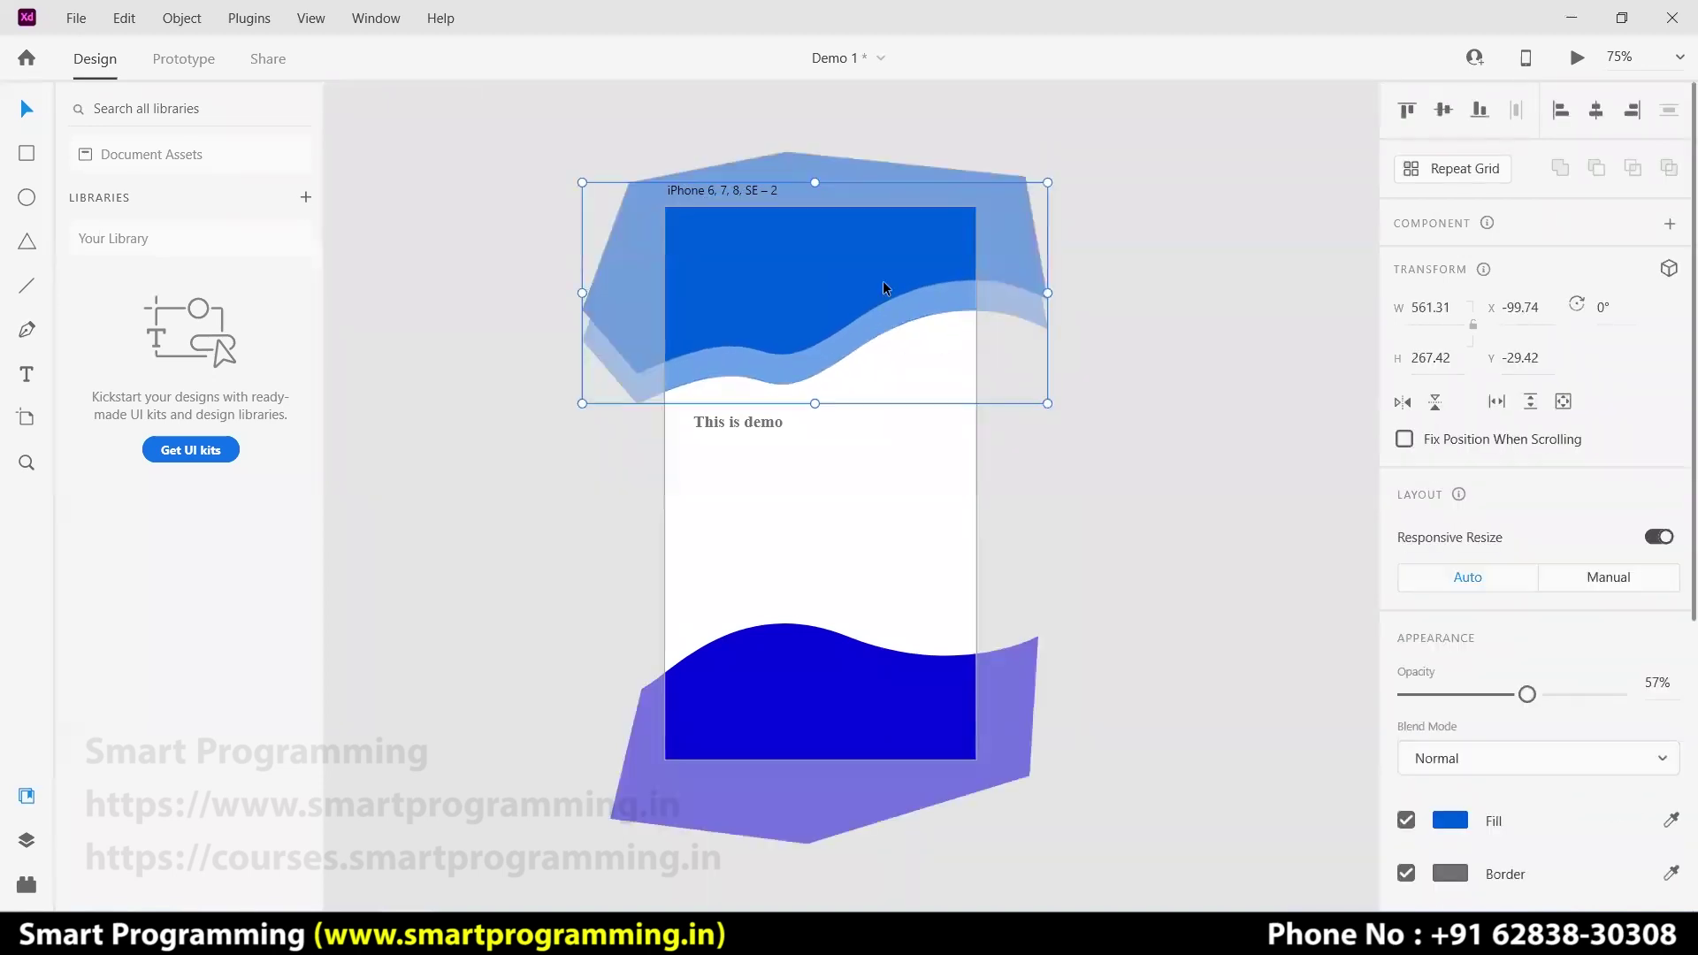
{"action": "left_click", "coordinate": [787, 167]}
{"action": "left_click", "coordinate": [779, 380]}
{"action": "key", "text": "Up"}
{"action": "key", "text": "Up"}
{"action": "key", "text": "Up"}
{"action": "key", "text": "Up"}
{"action": "key", "text": "Up"}
{"action": "key", "text": "Up"}
{"action": "key", "text": "Up"}
{"action": "key", "text": "Up"}
{"action": "key", "text": "Up"}
{"action": "key", "text": "Up"}
{"action": "key", "text": "Up"}
{"action": "key", "text": "Up"}
{"action": "key", "text": "Up"}
{"action": "key", "text": "Up"}
{"action": "key", "text": "Up"}
{"action": "key", "text": "Up"}
{"action": "key", "text": "Up"}
{"action": "key", "text": "Up"}
{"action": "key", "text": "Up"}
{"action": "key", "text": "Down"}
{"action": "key", "text": "Down"}
{"action": "key", "text": "Down"}
{"action": "key", "text": "Down"}
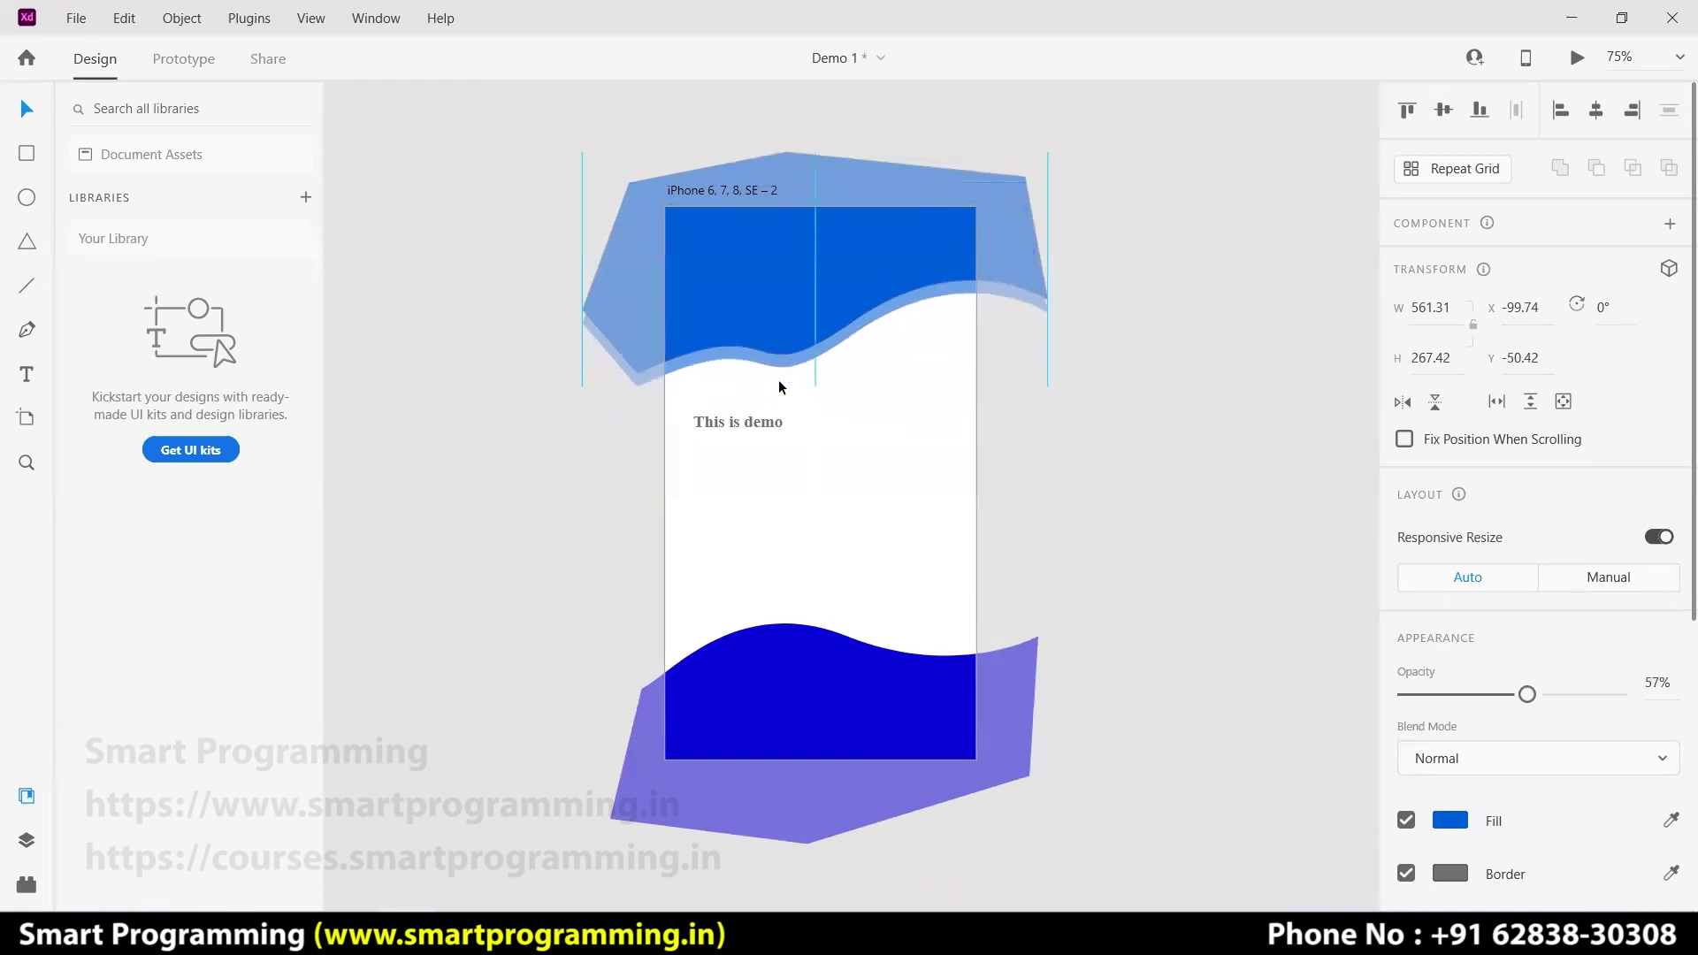
{"action": "key", "text": "Down"}
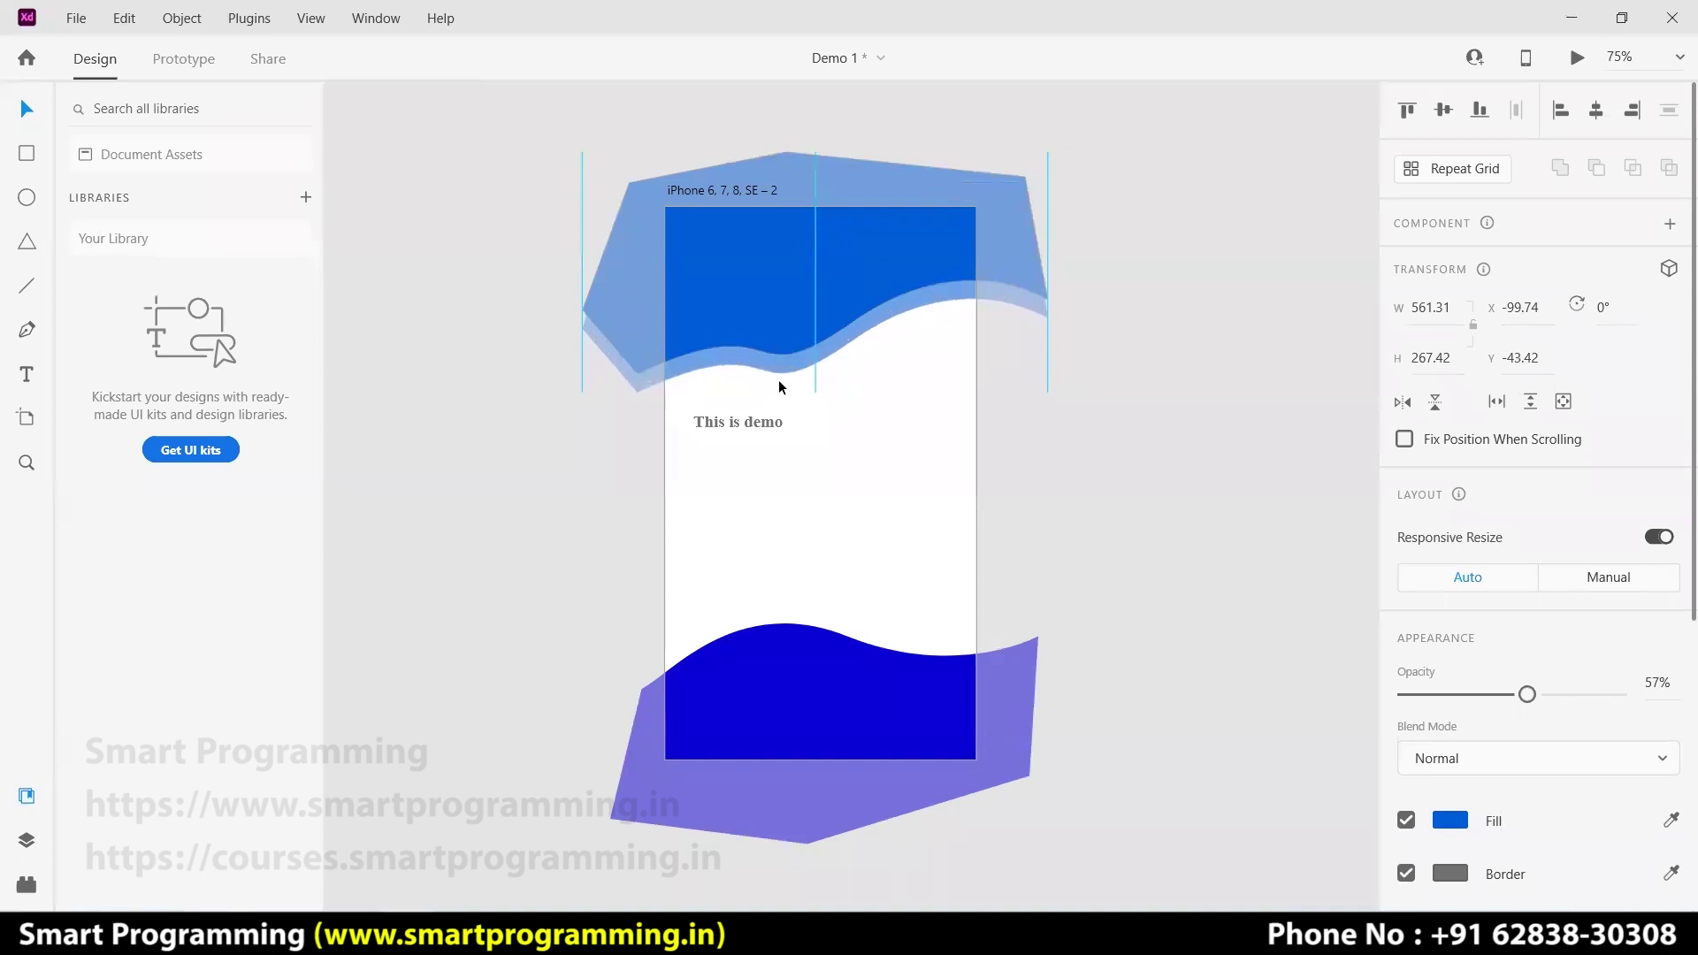
{"action": "key", "text": "Down"}
{"action": "key", "text": "Down"}
{"action": "key", "text": "Down"}
{"action": "key", "text": "Down"}
{"action": "key", "text": "Down"}
{"action": "key", "text": "Down"}
{"action": "key", "text": "Down"}
{"action": "key", "text": "Down"}
{"action": "key", "text": "Down"}
{"action": "key", "text": "Down"}
{"action": "key", "text": "Down"}
{"action": "key", "text": "Down"}
{"action": "key", "text": "Down"}
{"action": "key", "text": "Down"}
{"action": "key", "text": "Down"}
{"action": "key", "text": "Down"}
{"action": "key", "text": "Down"}
{"action": "key", "text": "Down"}
{"action": "key", "text": "Down"}
{"action": "key", "text": "Down"}
{"action": "key", "text": "Up"}
{"action": "key", "text": "Up"}
{"action": "key", "text": "Up"}
{"action": "key", "text": "Up"}
{"action": "key", "text": "Up"}
{"action": "key", "text": "Up"}
{"action": "key", "text": "Up"}
{"action": "key", "text": "Up"}
{"action": "key", "text": "Up"}
{"action": "key", "text": "Up"}
{"action": "key", "text": "Up"}
{"action": "key", "text": "Up"}
{"action": "key", "text": "Up"}
{"action": "key", "text": "Up"}
{"action": "key", "text": "Up"}
{"action": "key", "text": "Up"}
{"action": "key", "text": "Up"}
{"action": "key", "text": "Up"}
{"action": "key", "text": "Up"}
{"action": "key", "text": "Up"}
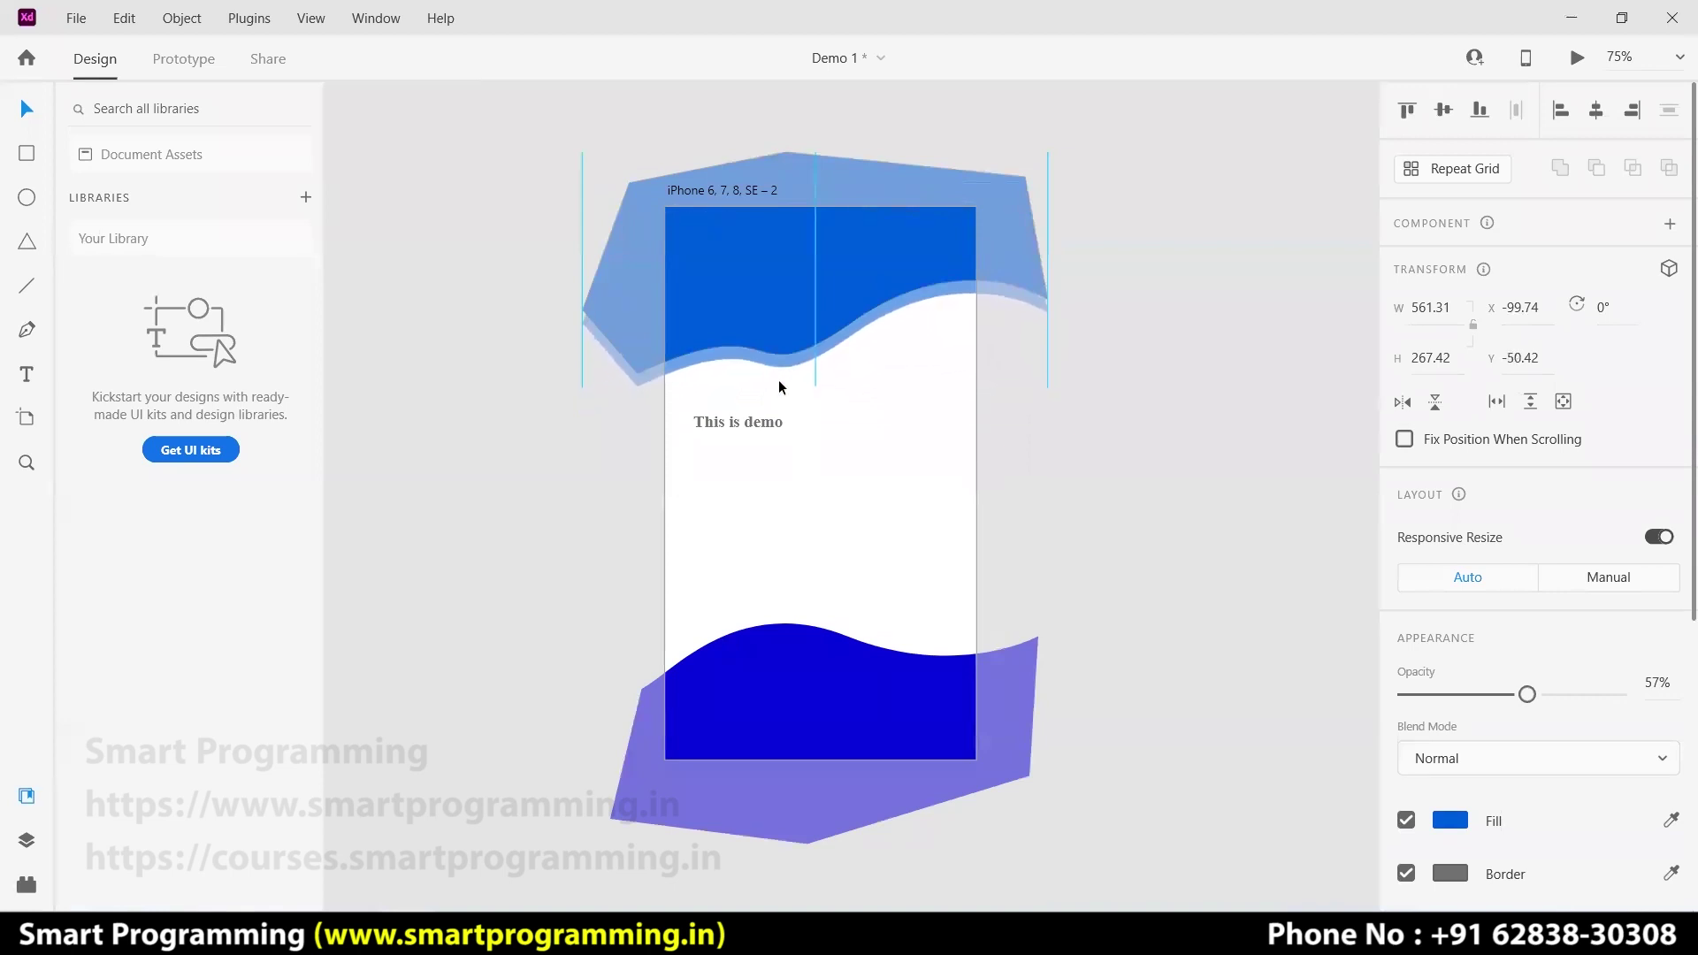
{"action": "left_click", "coordinate": [1154, 475]}
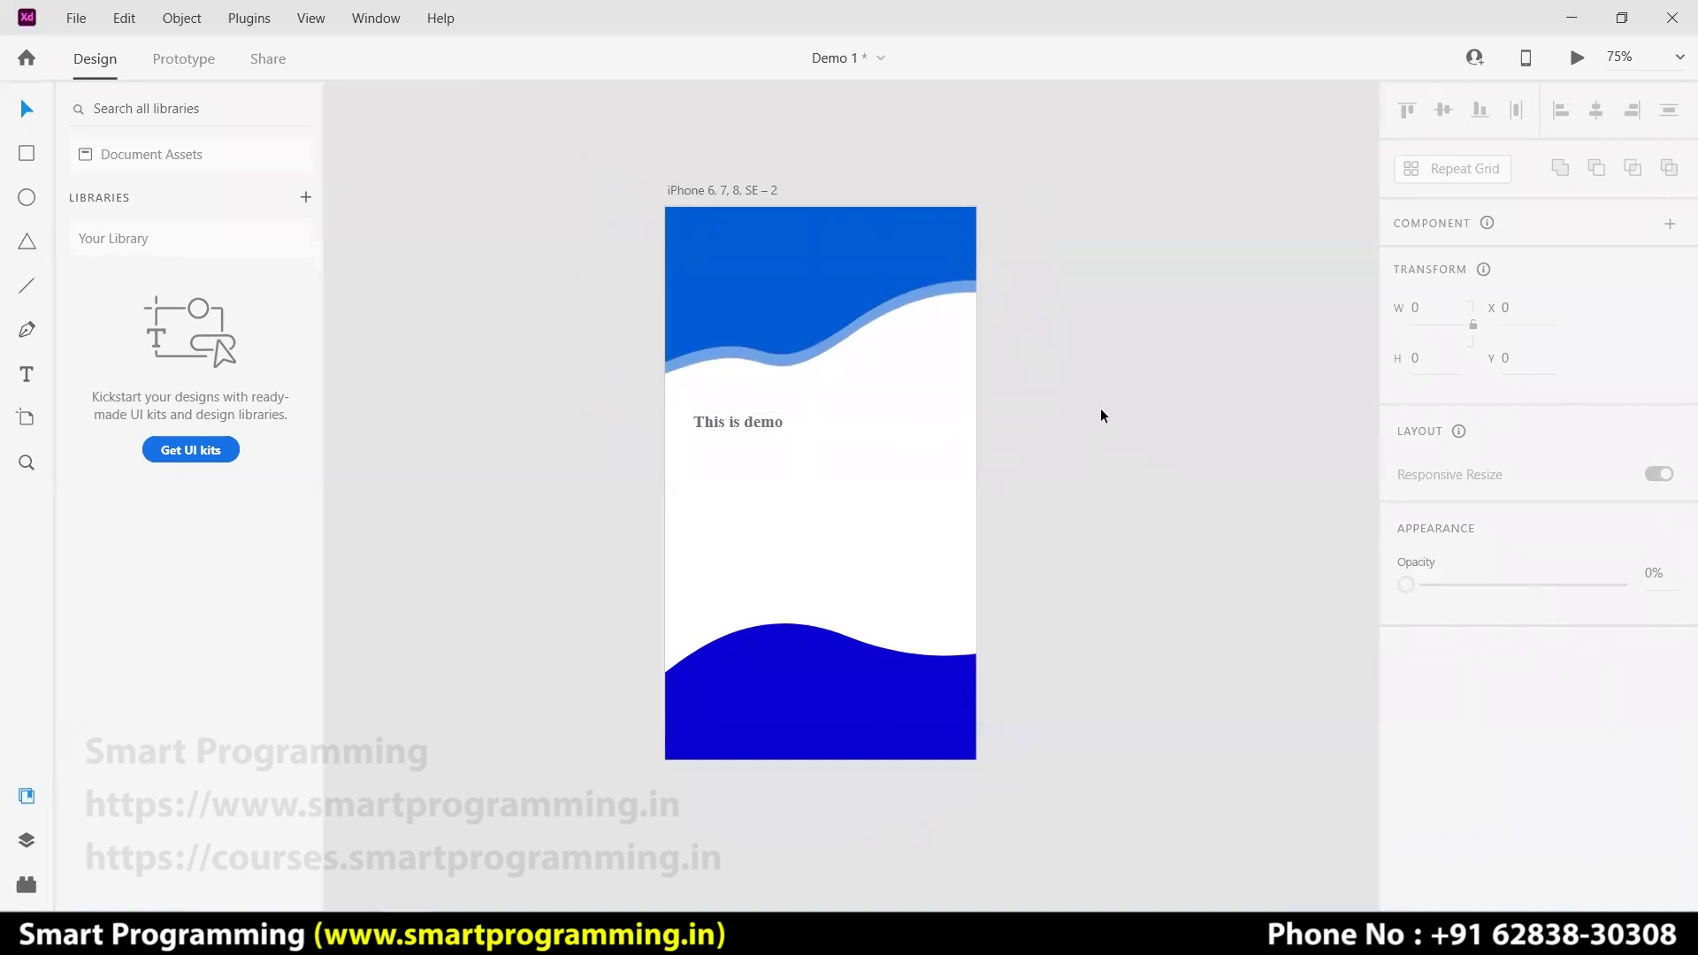
- Duplicate the lower dark-blue wave slightly higher at X -54.73, Y 471.93, and set the copy's opacity to 43%
{"action": "left_click", "coordinate": [859, 690]}
{"action": "left_click_drag", "start_coordinate": [845, 682], "coordinate": [837, 656]}
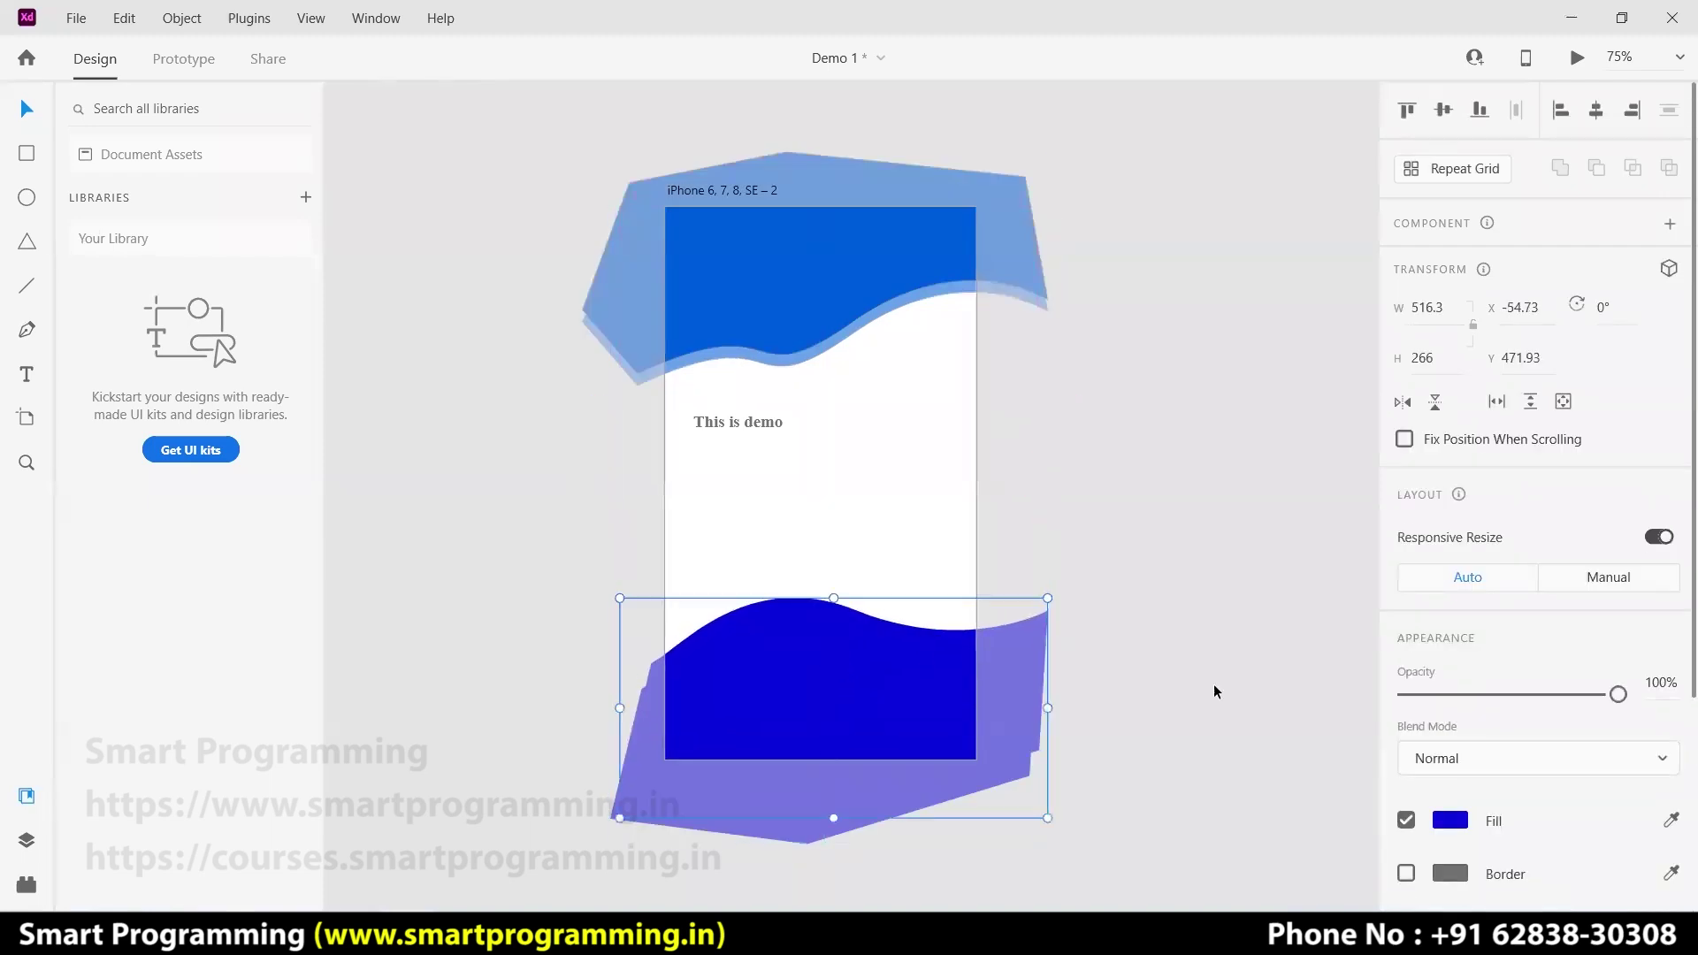
{"action": "left_click", "coordinate": [1470, 697]}
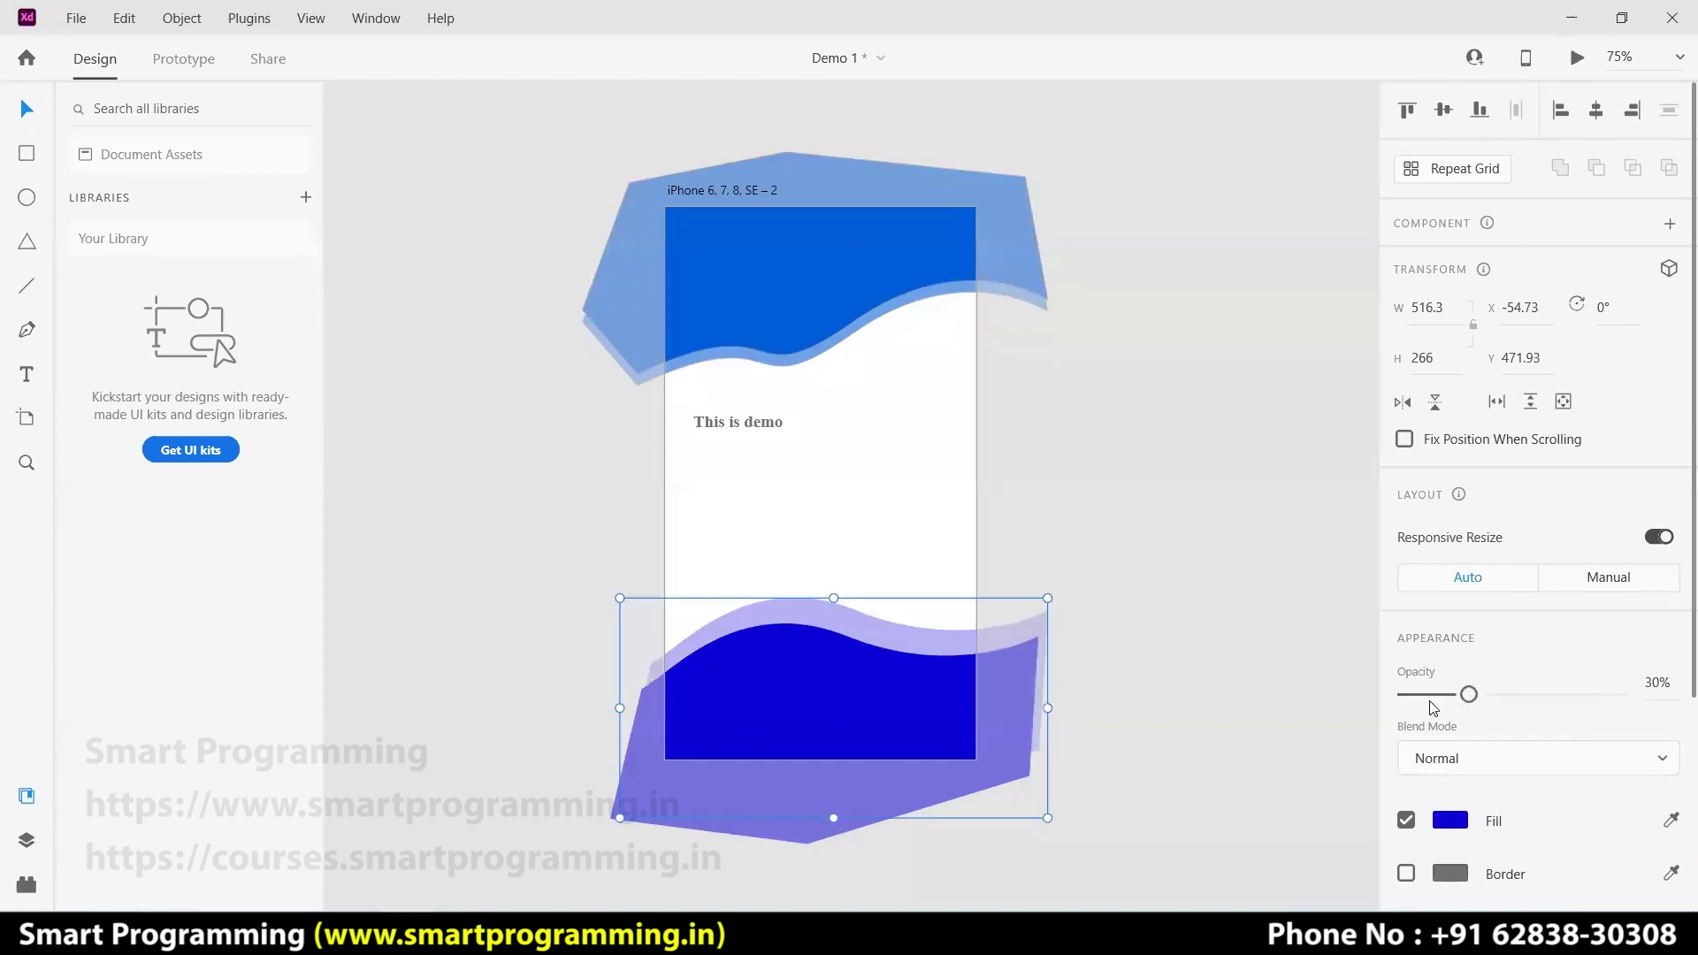
{"action": "left_click_drag", "start_coordinate": [1471, 695], "coordinate": [1500, 695]}
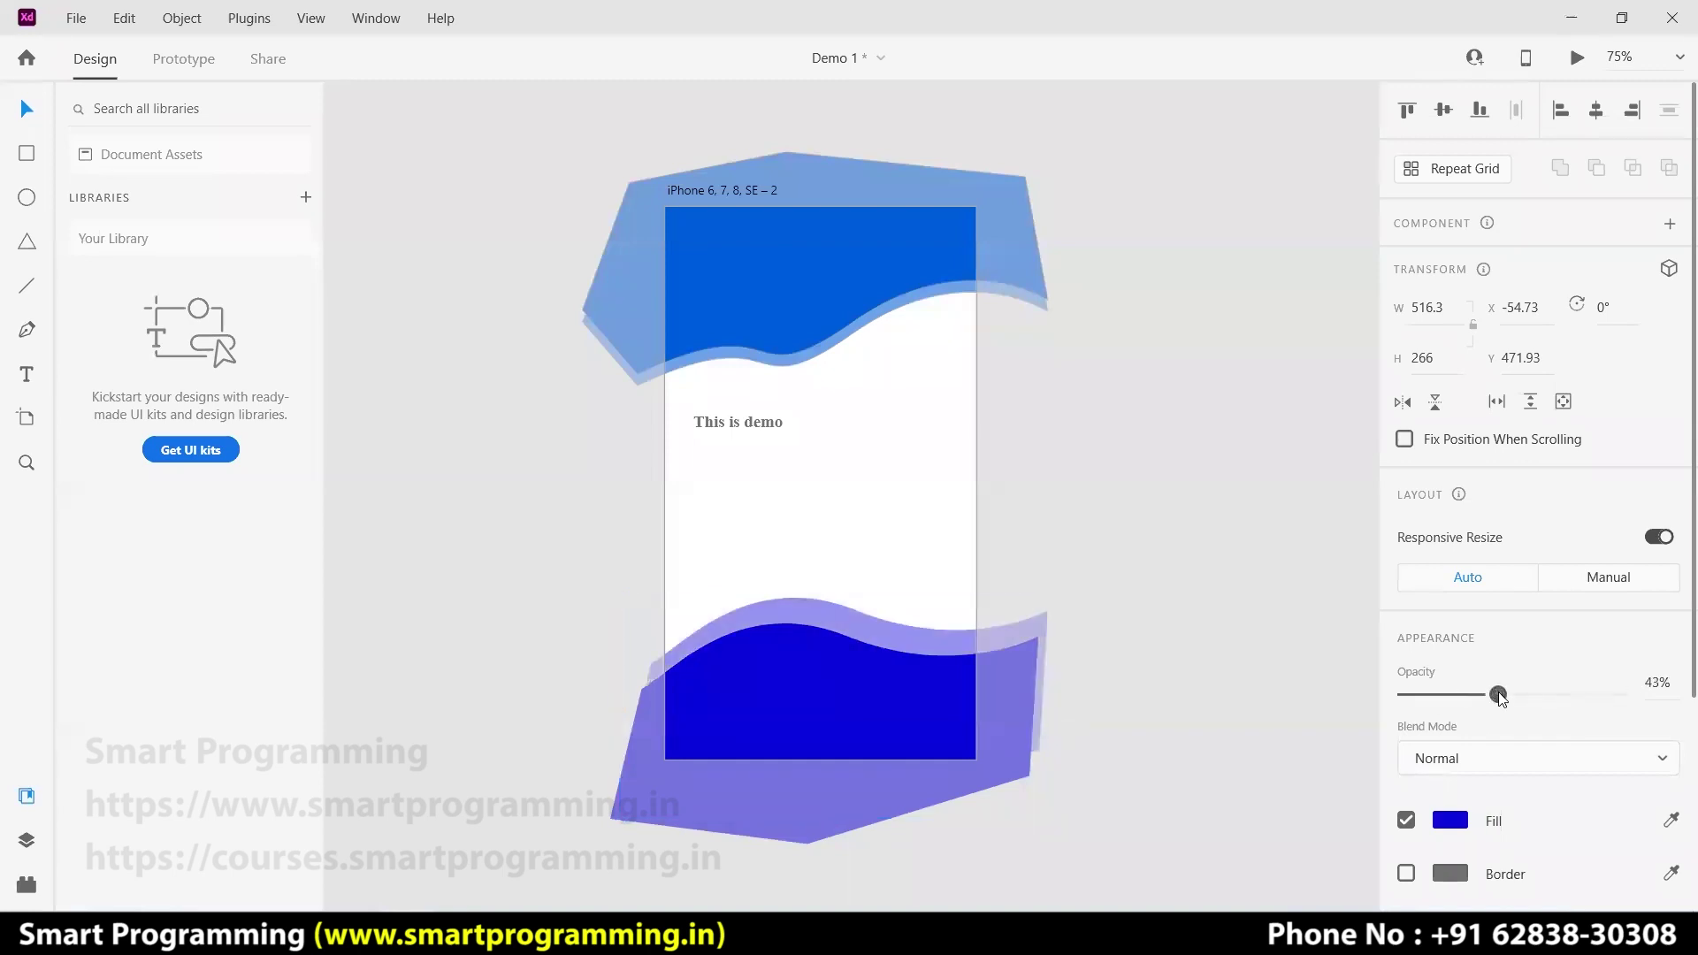
- Lower the translucent bottom wave to about Y 486, leaving a thin band above the solid dark-blue wave
{"action": "key", "text": "Down"}
{"action": "key", "text": "Down"}
{"action": "key", "text": "Down"}
{"action": "key", "text": "Down"}
{"action": "key", "text": "Down"}
{"action": "key", "text": "Down"}
{"action": "key", "text": "Down"}
{"action": "key", "text": "Down"}
{"action": "key", "text": "Down"}
{"action": "key", "text": "Down"}
{"action": "key", "text": "Down"}
{"action": "key", "text": "Down"}
{"action": "key", "text": "Down"}
{"action": "key", "text": "Down"}
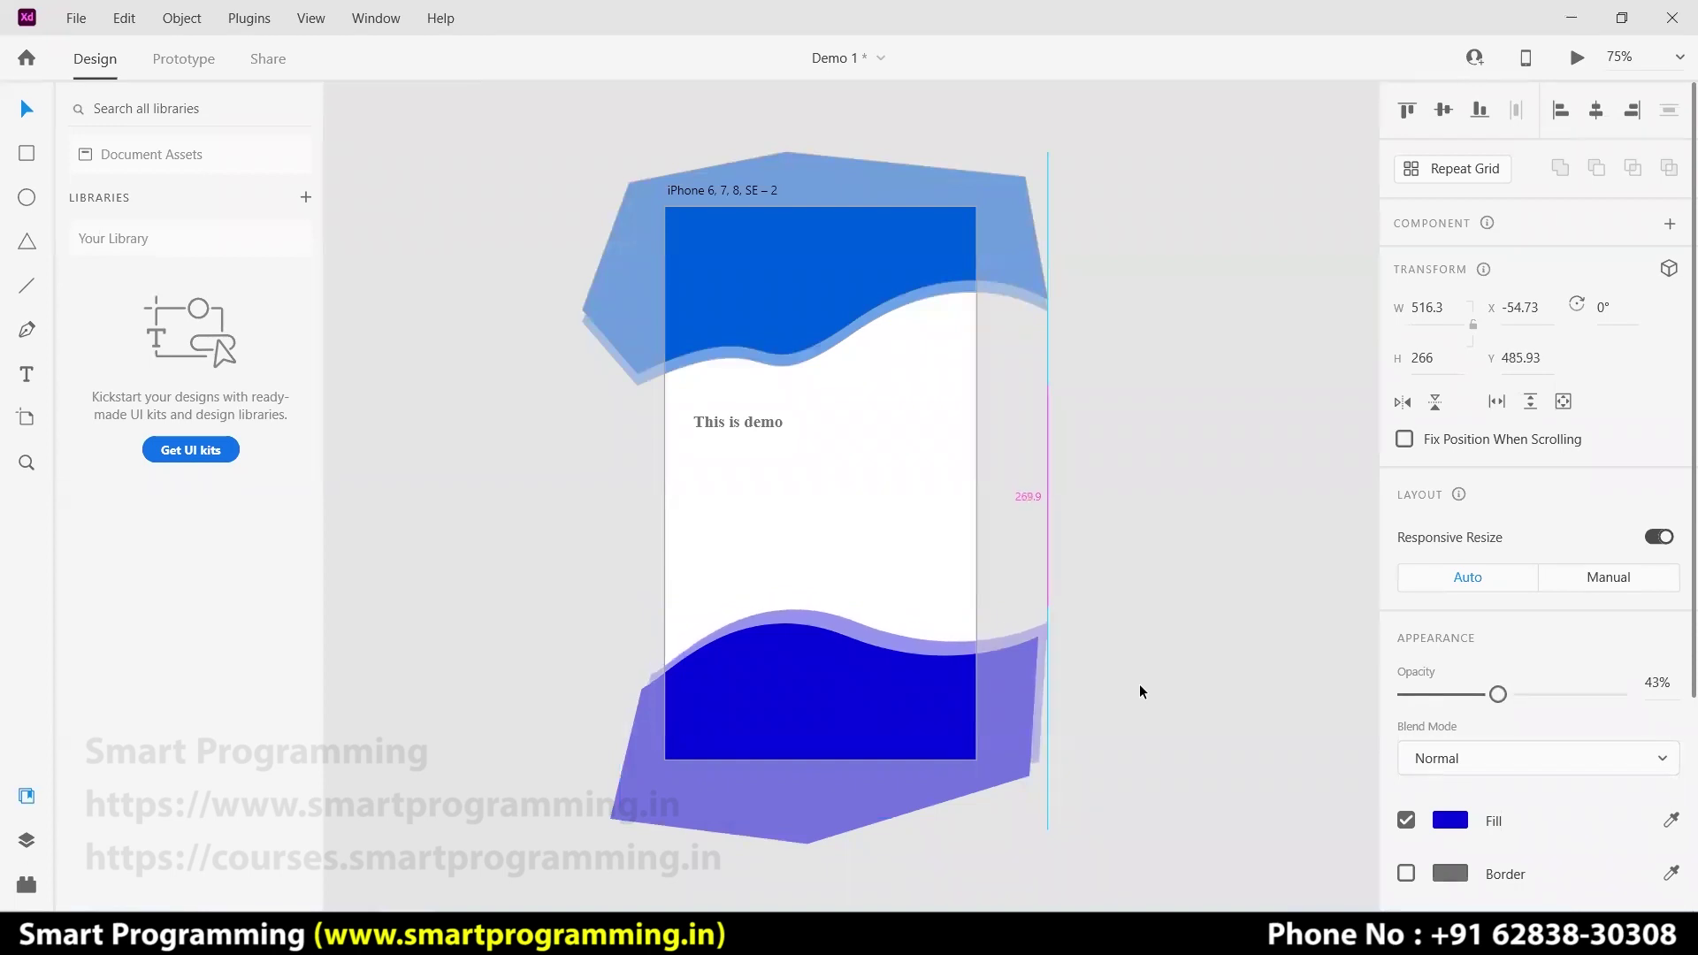
{"action": "left_click", "coordinate": [1173, 660]}
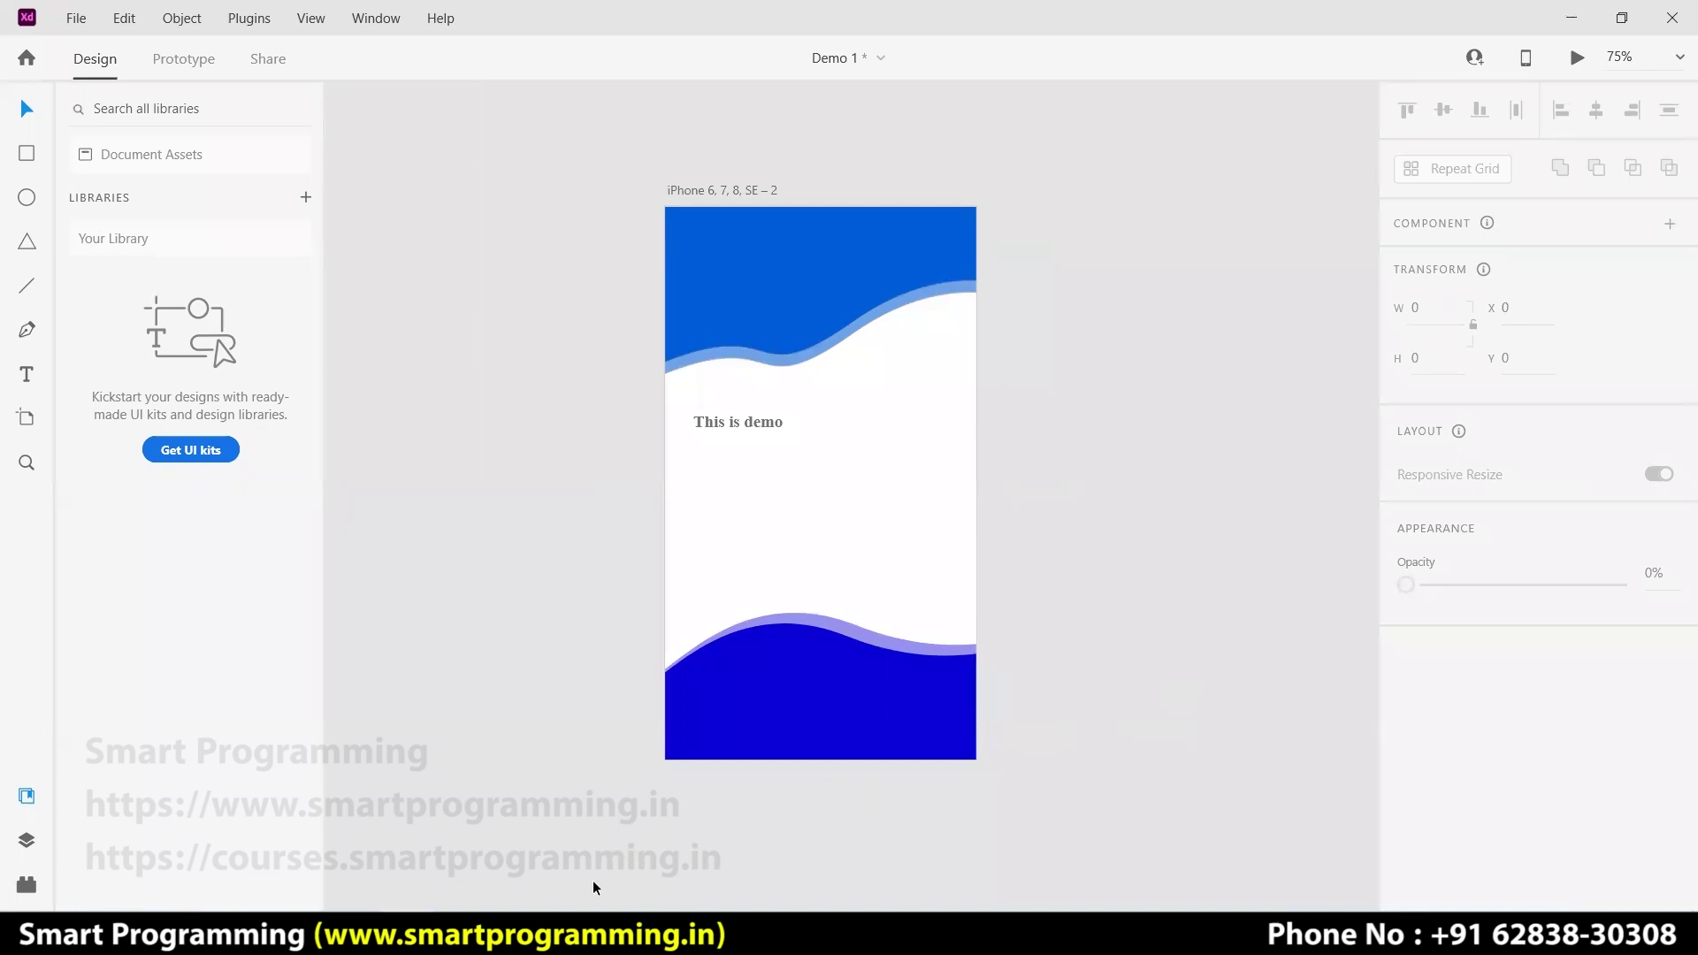
- Switch to the browser to review the Android login design images, and return to Adobe XD
{"action": "mouse_move", "coordinate": [570, 936]}
{"action": "left_click", "coordinate": [634, 892]}
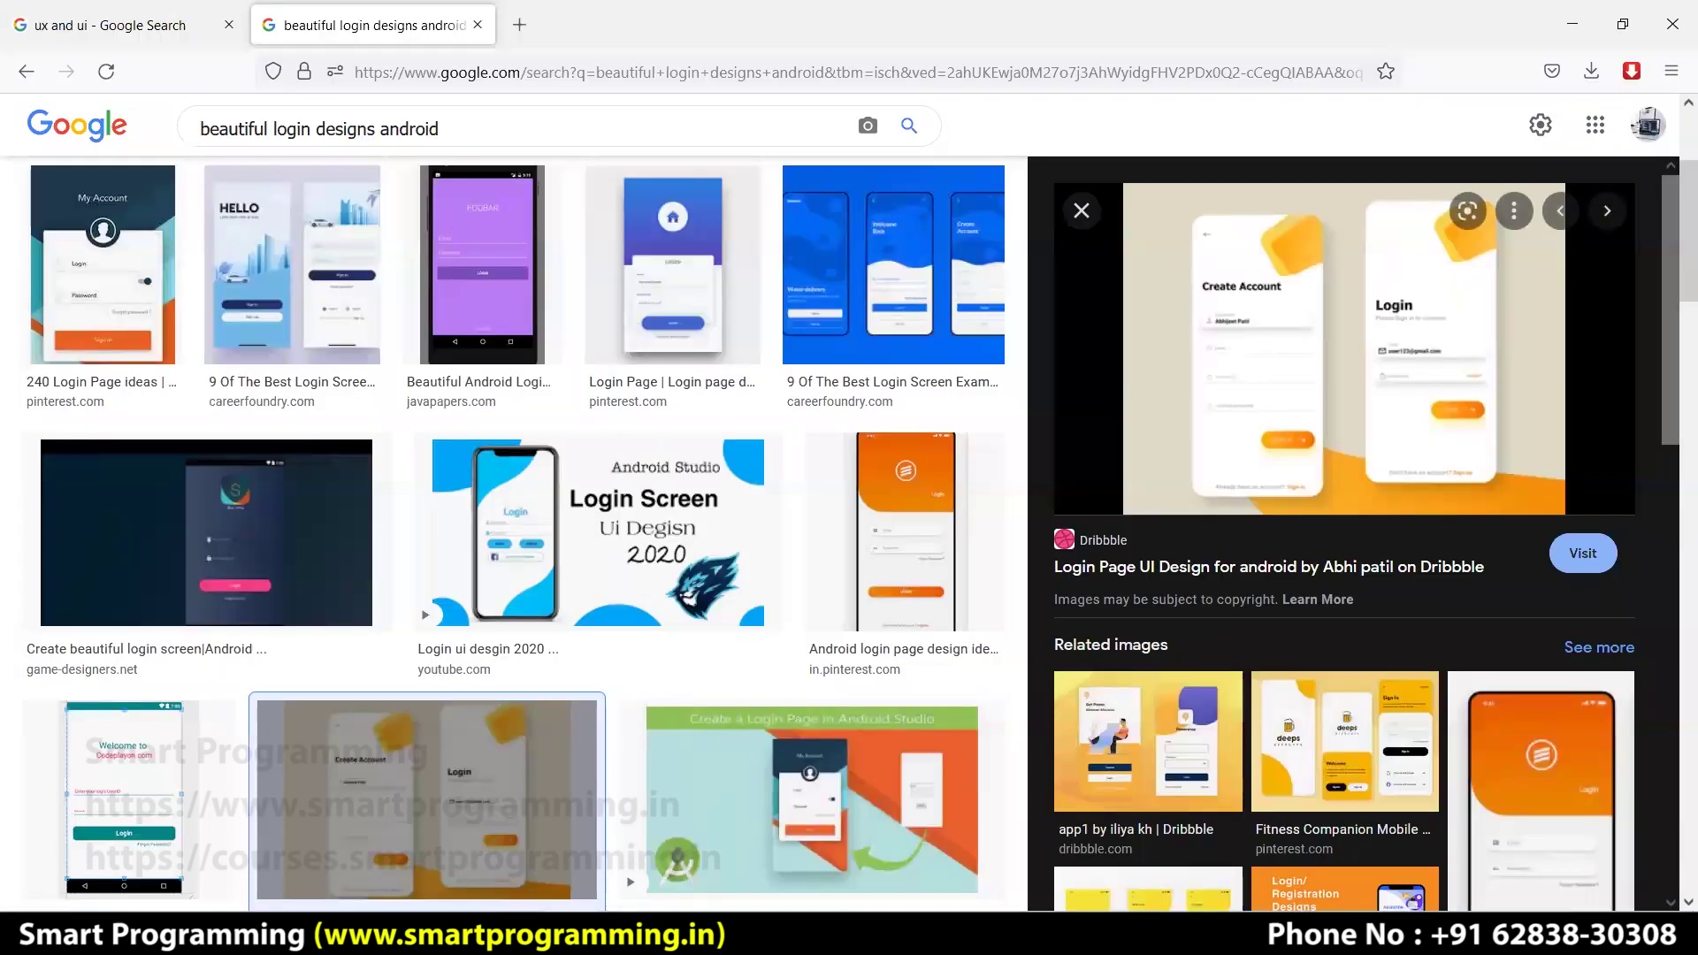
{"action": "key", "text": "alt+Tab"}
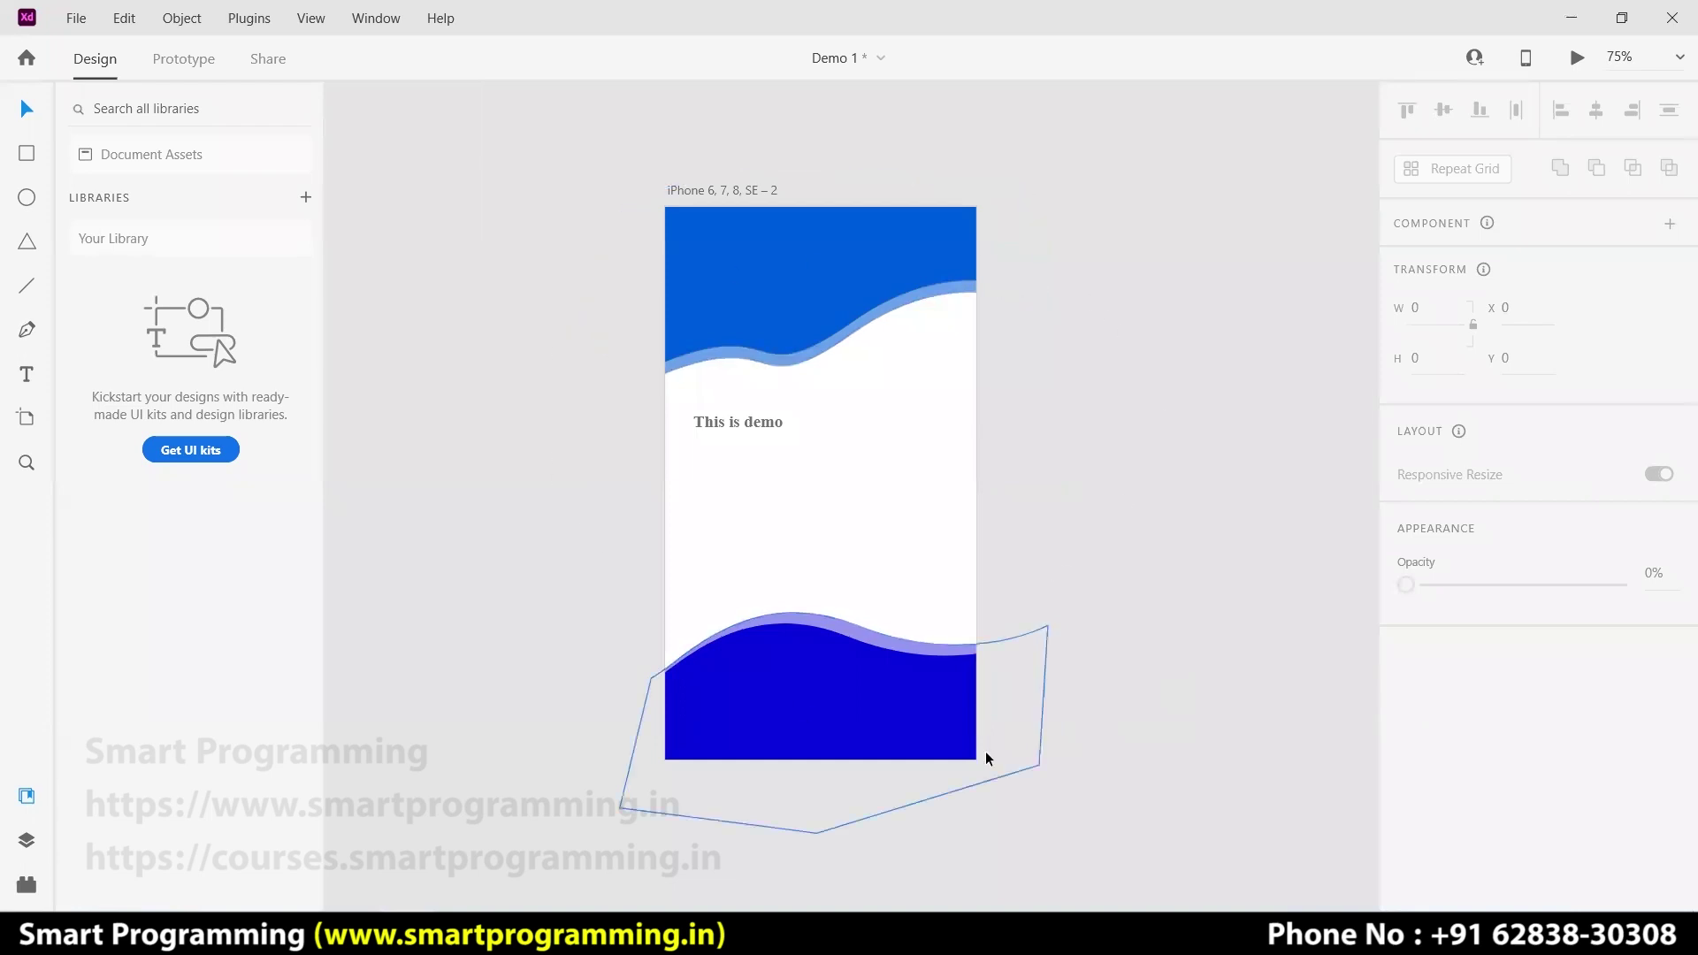